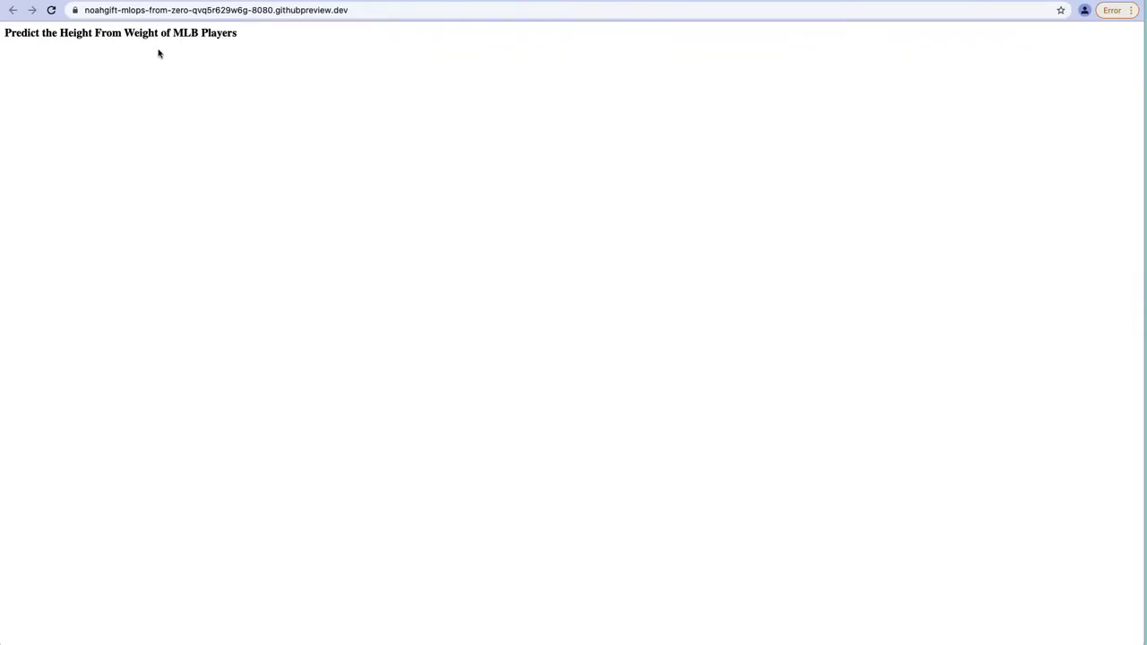
# Search the web for github, enlarge the results page and open the GitHub home page.
pyautogui.click(134, 11)
pyautogui.write('github')
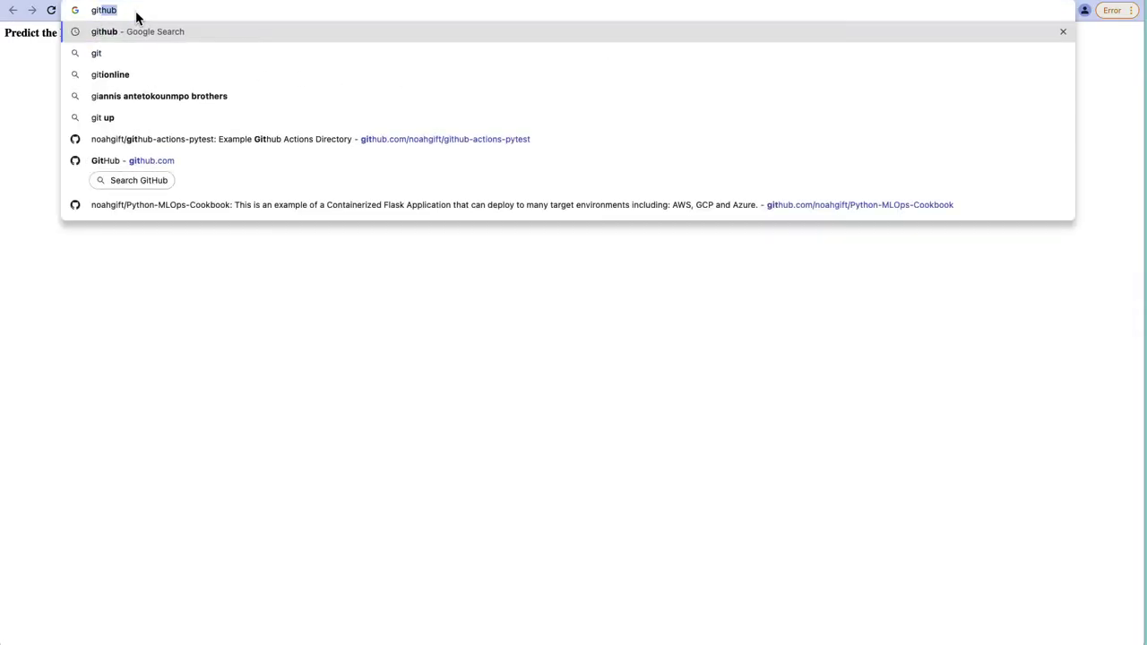
pyautogui.press('Return')
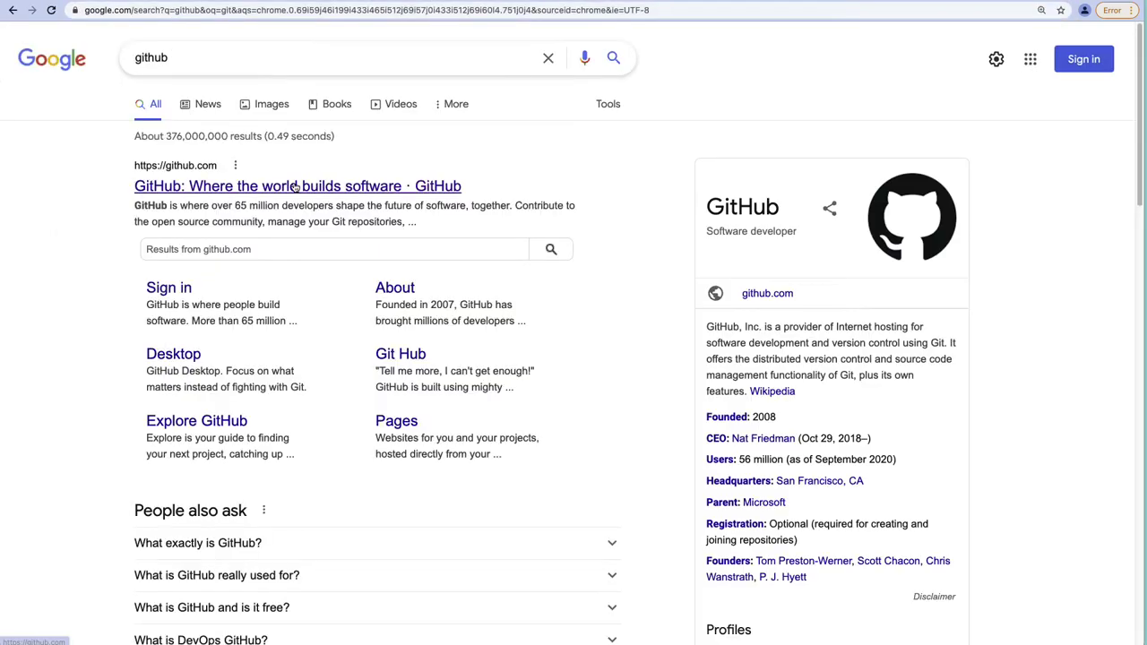
pyautogui.press('super+plus')
pyautogui.press('super+plus')
pyautogui.press('super+plus')
pyautogui.press('super+plus')
pyautogui.press('super+plus')
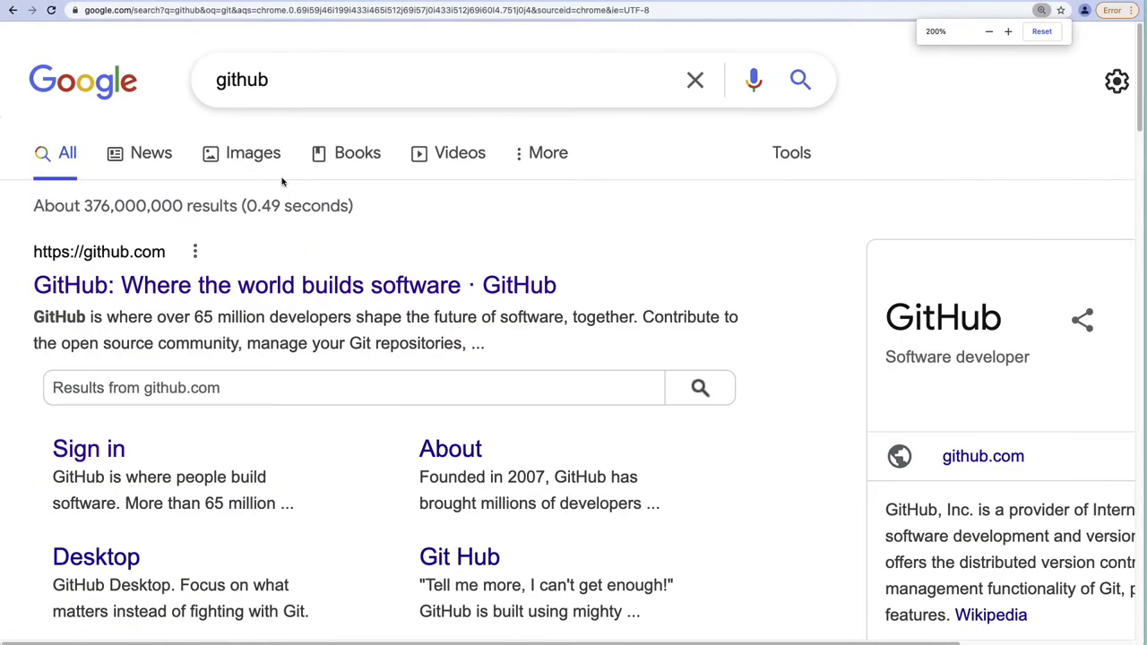
pyautogui.click(247, 287)
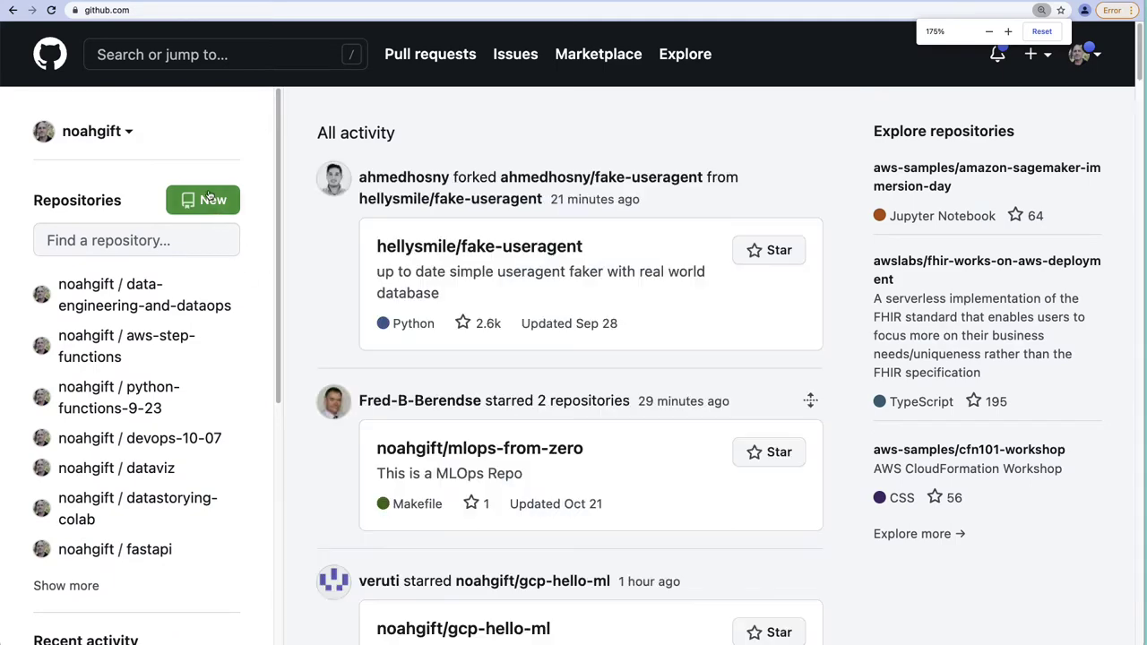
# Start a new GitHub repository and name it microservice-aws-app-runner.
pyautogui.click(204, 200)
pyautogui.click(456, 314)
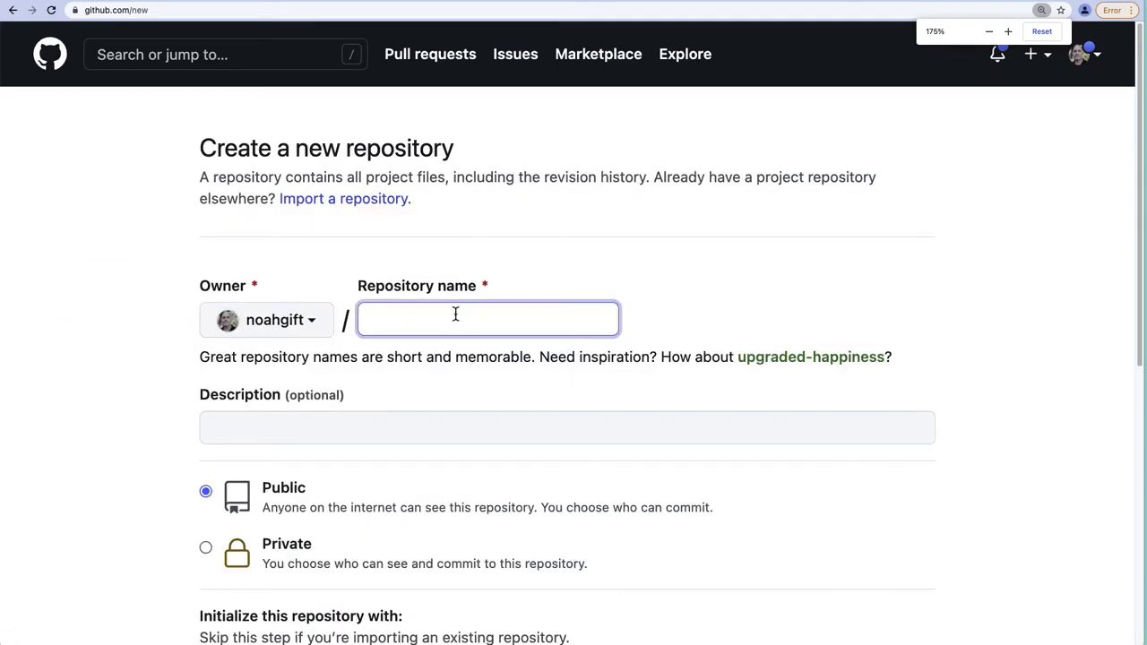
pyautogui.write('micro')
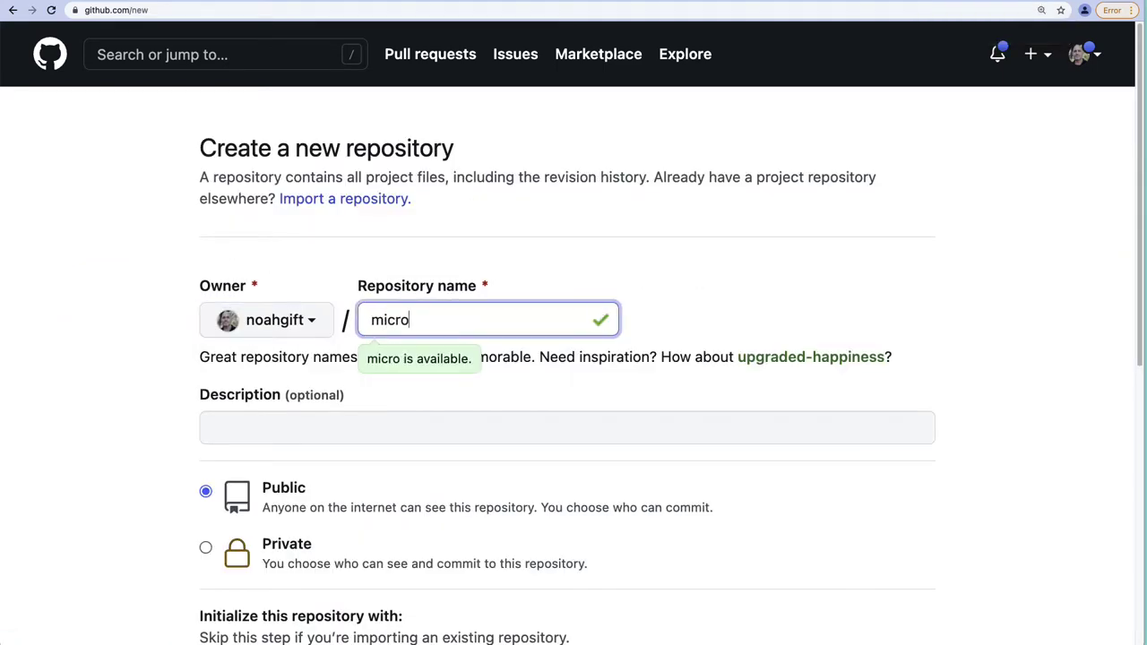
pyautogui.write('service-f')
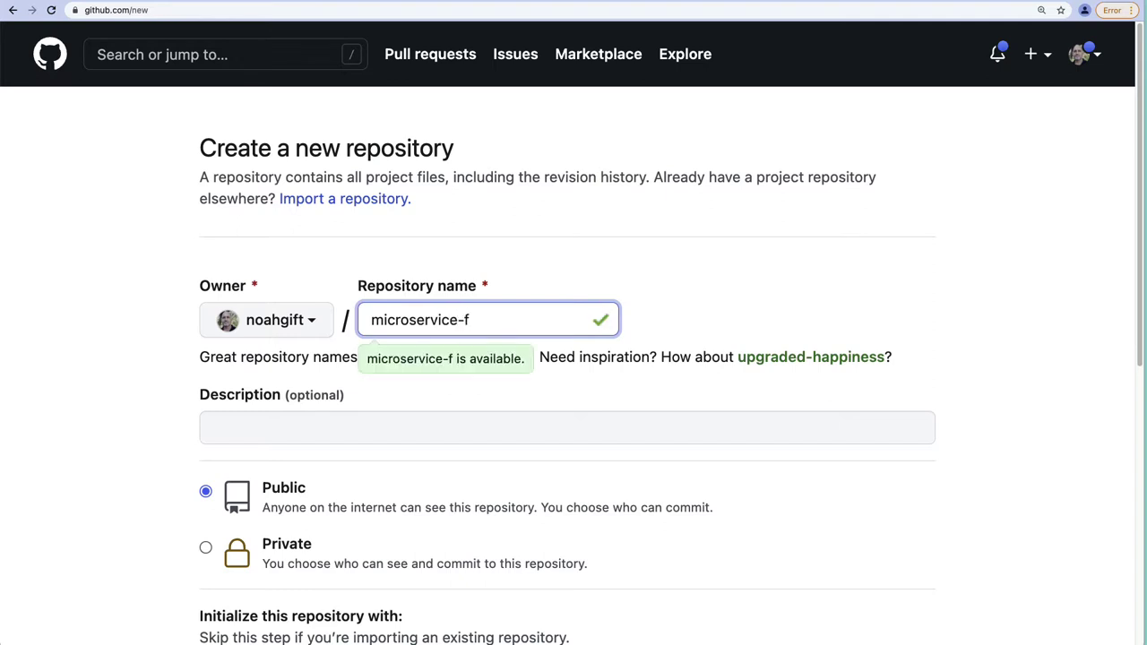
pyautogui.press('BackSpace')
pyautogui.write('aws-ap')
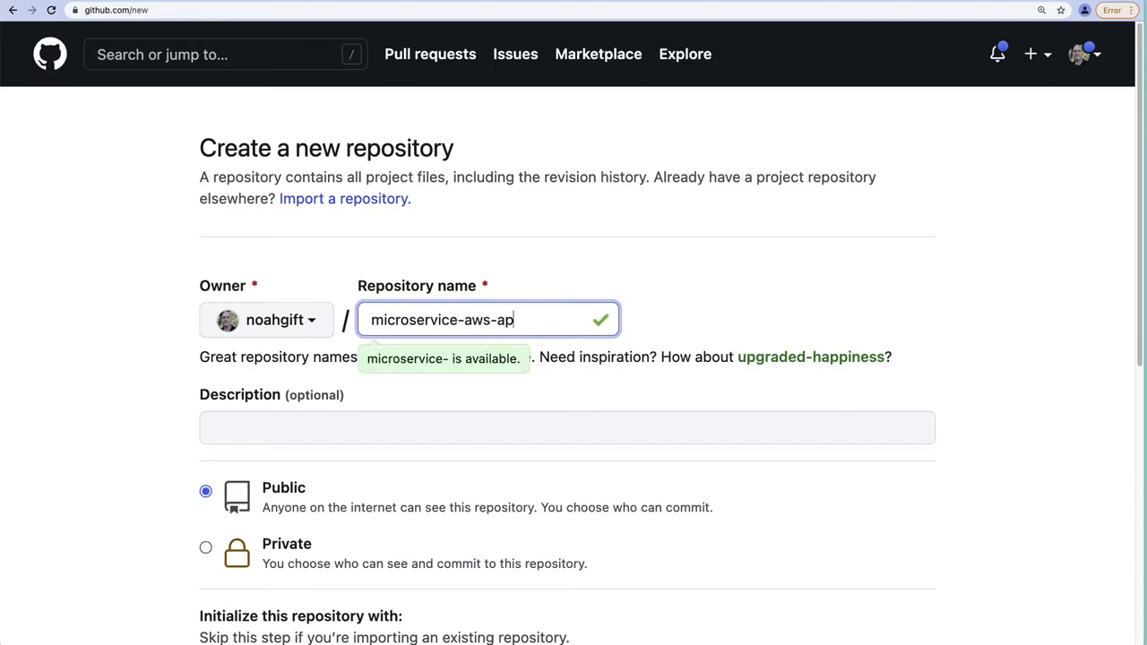
pyautogui.write('p-runner')
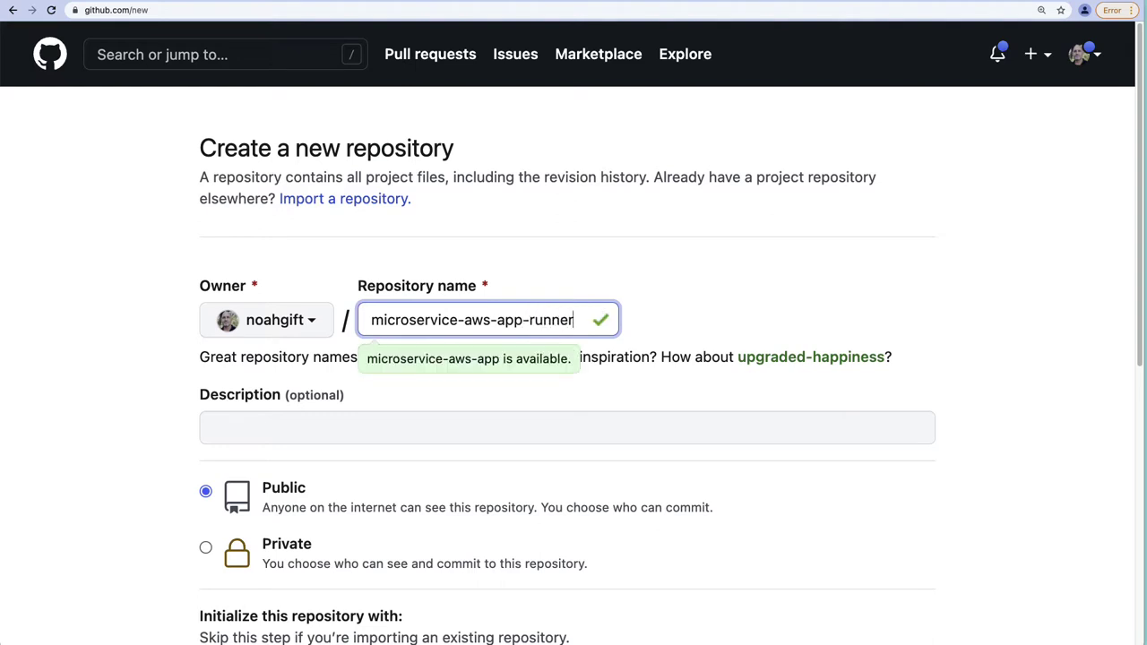
pyautogui.click(524, 319)
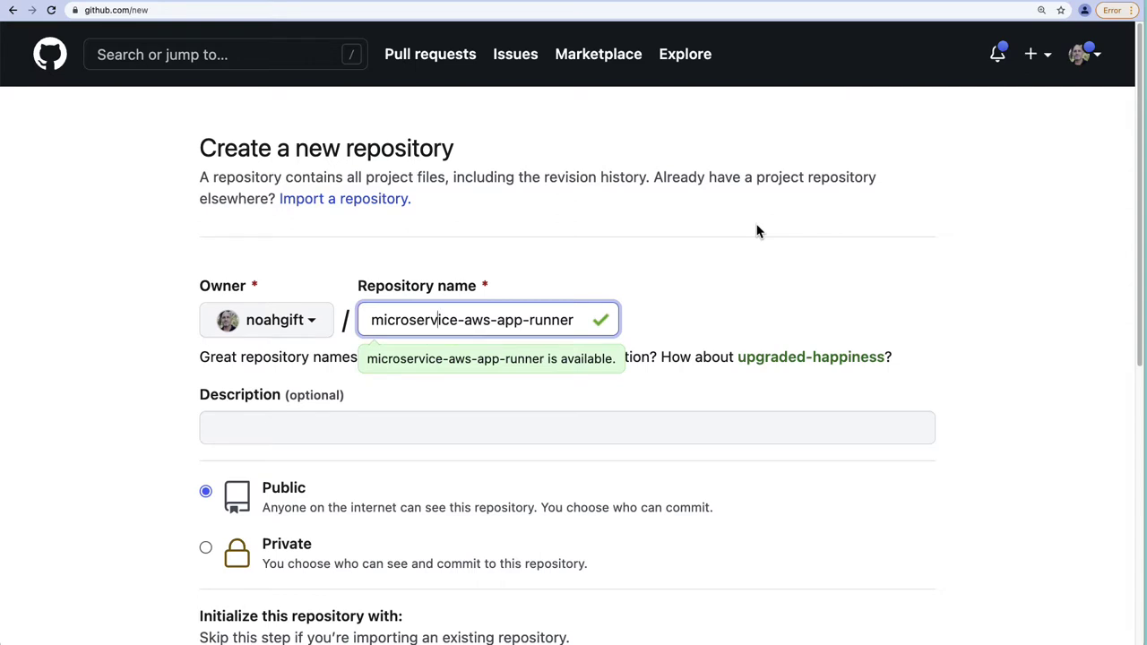
# Enter the repository description "Shows how to build a hello world Flask Service on AWS App runner".
pyautogui.click(313, 436)
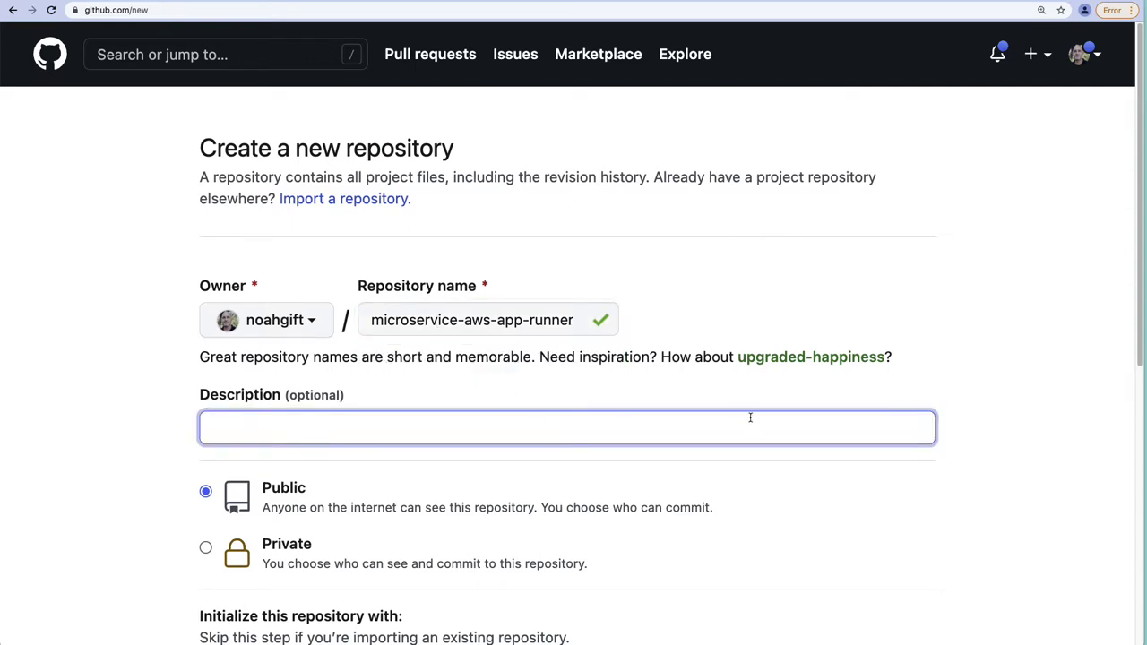
pyautogui.scroll(-2, 762, 437)
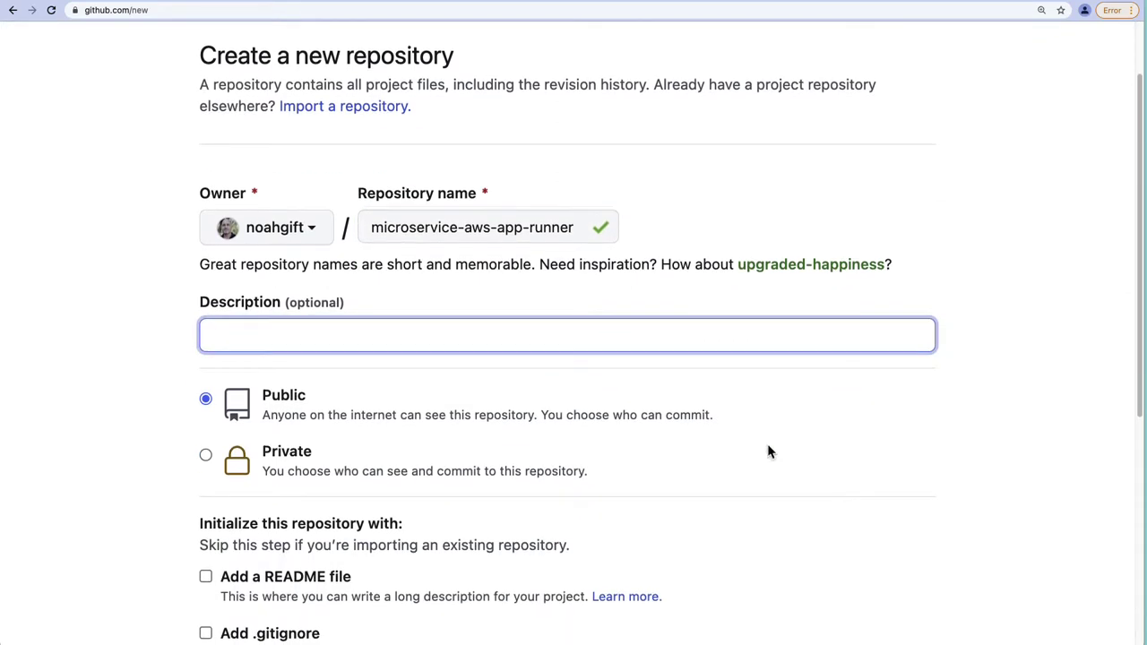
pyautogui.write('Shows how to build a hell')
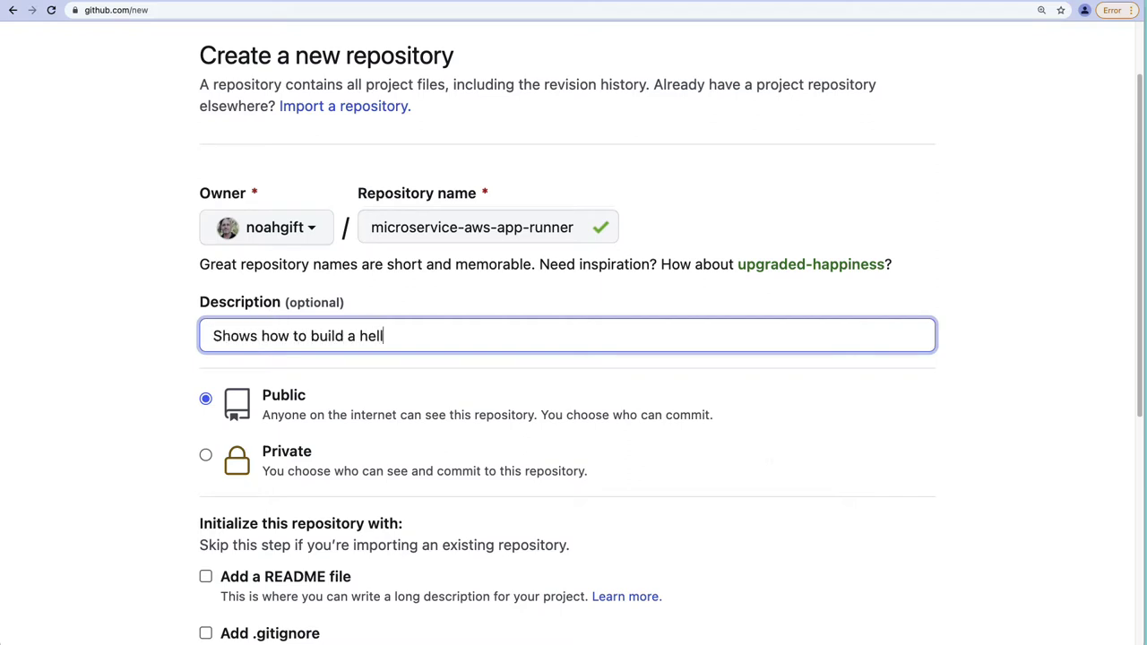
pyautogui.write('o world Flask Service on AWS app')
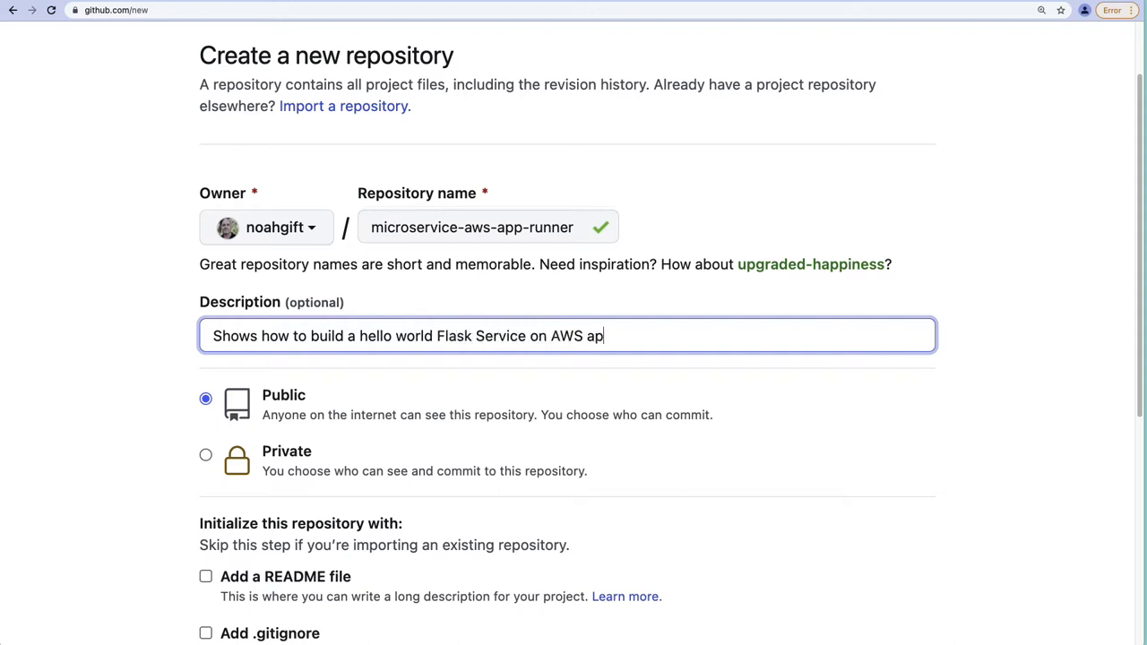
pyautogui.press('BackSpace')
pyautogui.press('BackSpace')
pyautogui.press('BackSpace')
pyautogui.press('BackSpace')
pyautogui.write('App runner')
# Set the new repository to be initialized with a README file and a .gitignore.
pyautogui.scroll(-2, 747, 461)
pyautogui.click(226, 478)
pyautogui.click(205, 457)
pyautogui.click(205, 514)
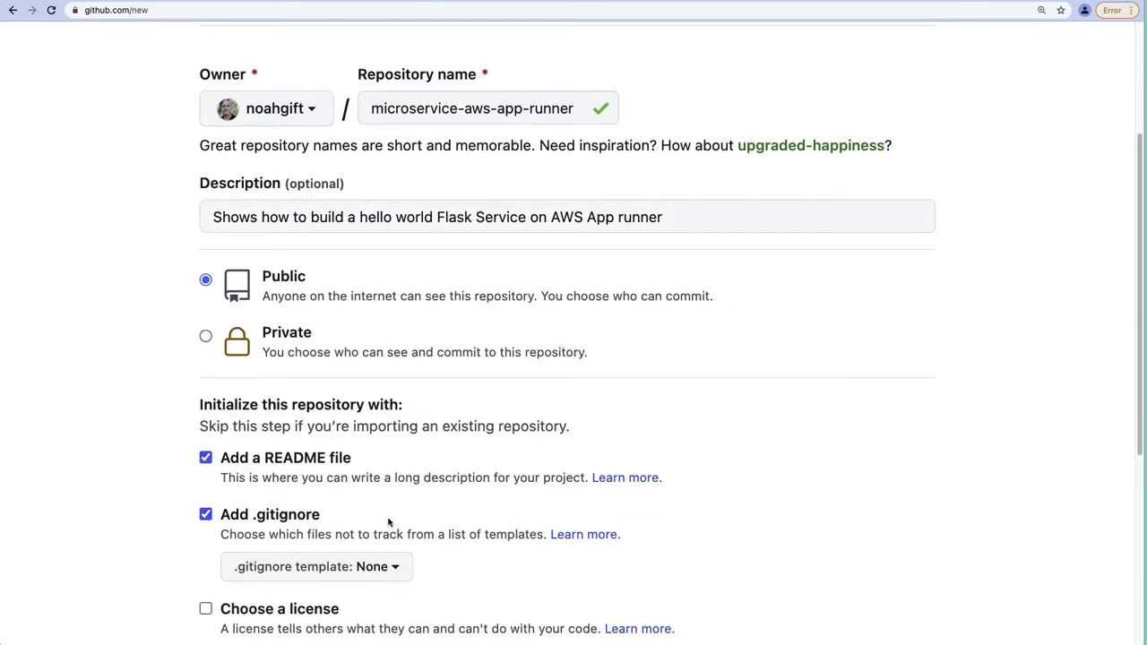
# Choose the Python .gitignore template and create the repository.
pyautogui.scroll(-2, 368, 502)
pyautogui.click(365, 462)
pyautogui.scroll(-2, 381, 537)
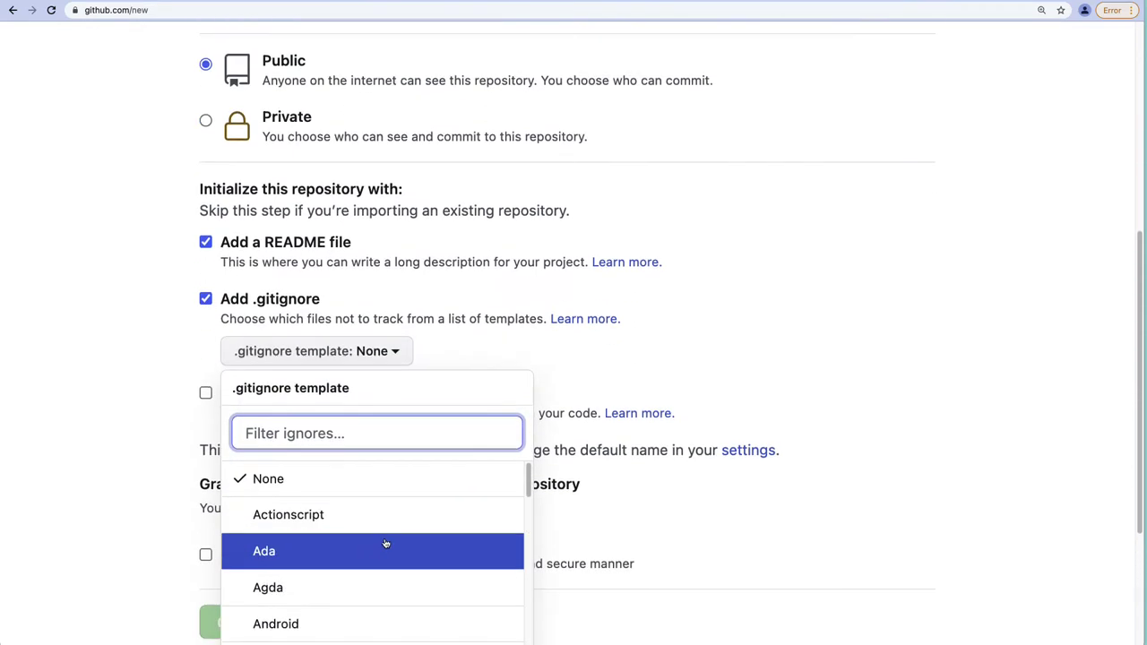
pyautogui.write('python')
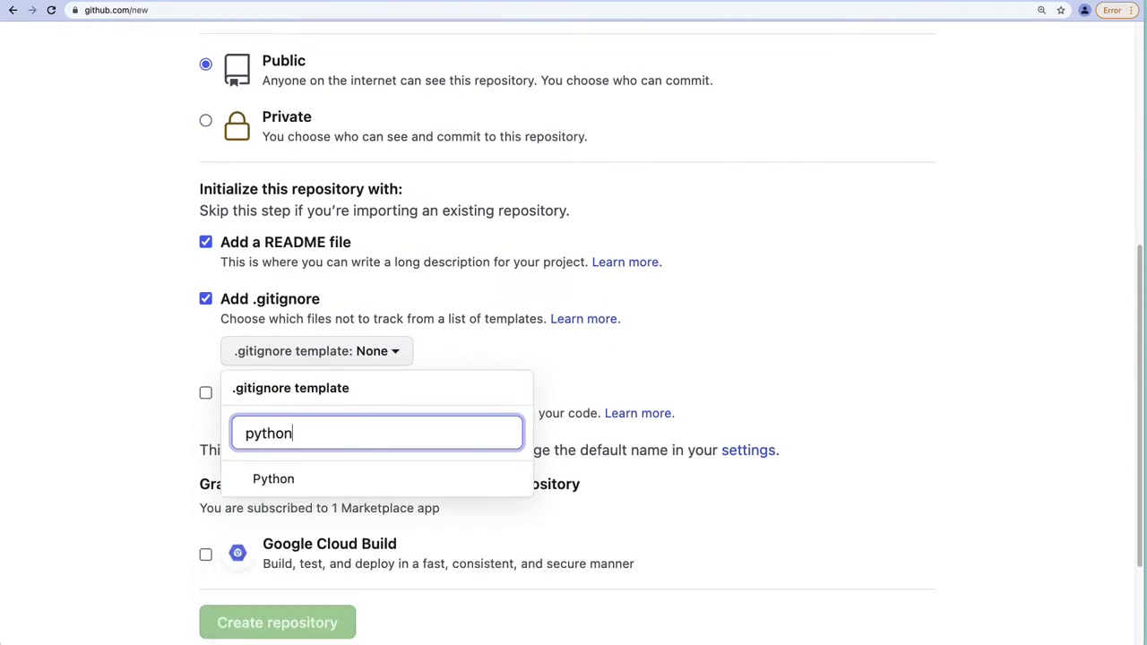
pyautogui.click(508, 475)
pyautogui.click(277, 622)
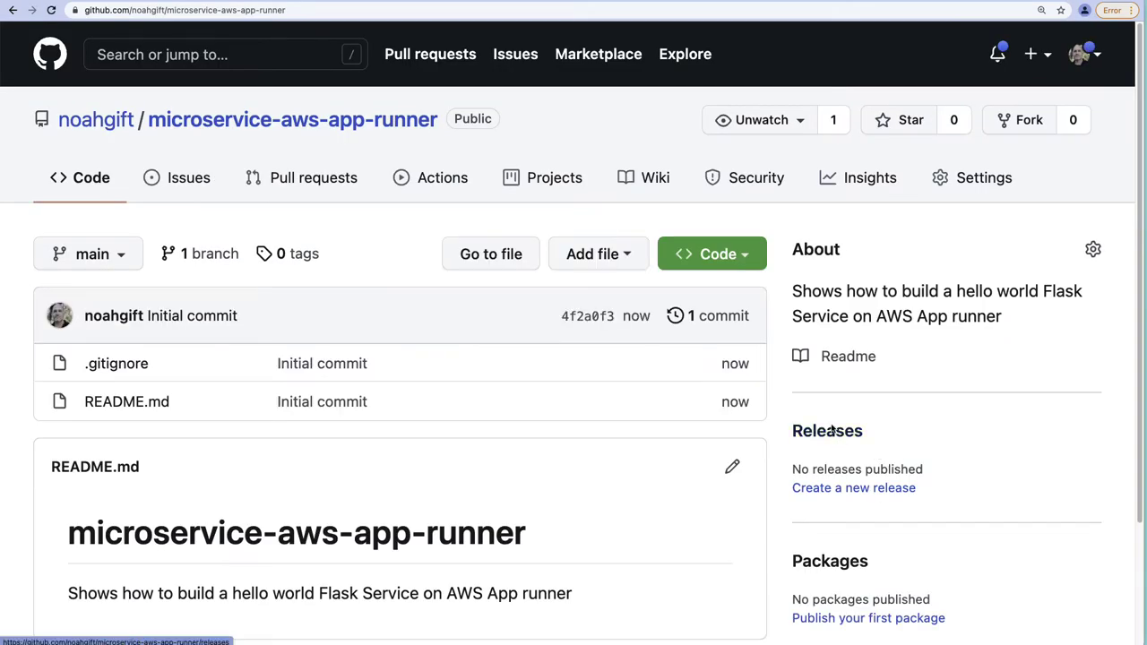
# Copy the new repository's SSH clone address and switch to the MLOpsClass environment in AWS Cloud9.
pyautogui.click(712, 255)
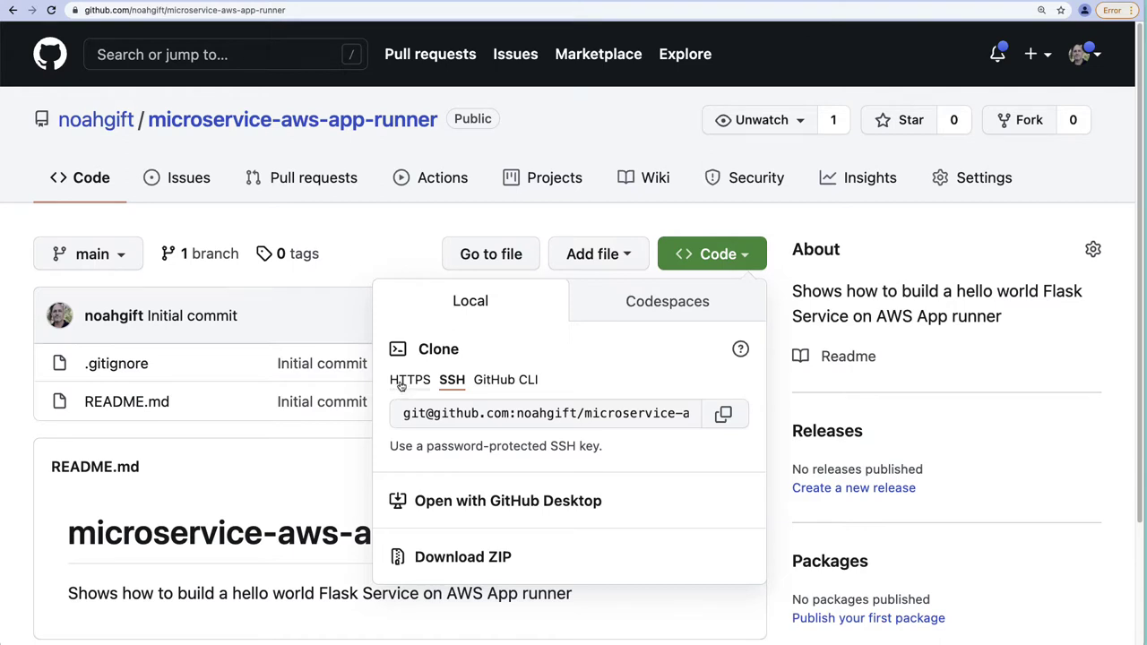
pyautogui.click(723, 413)
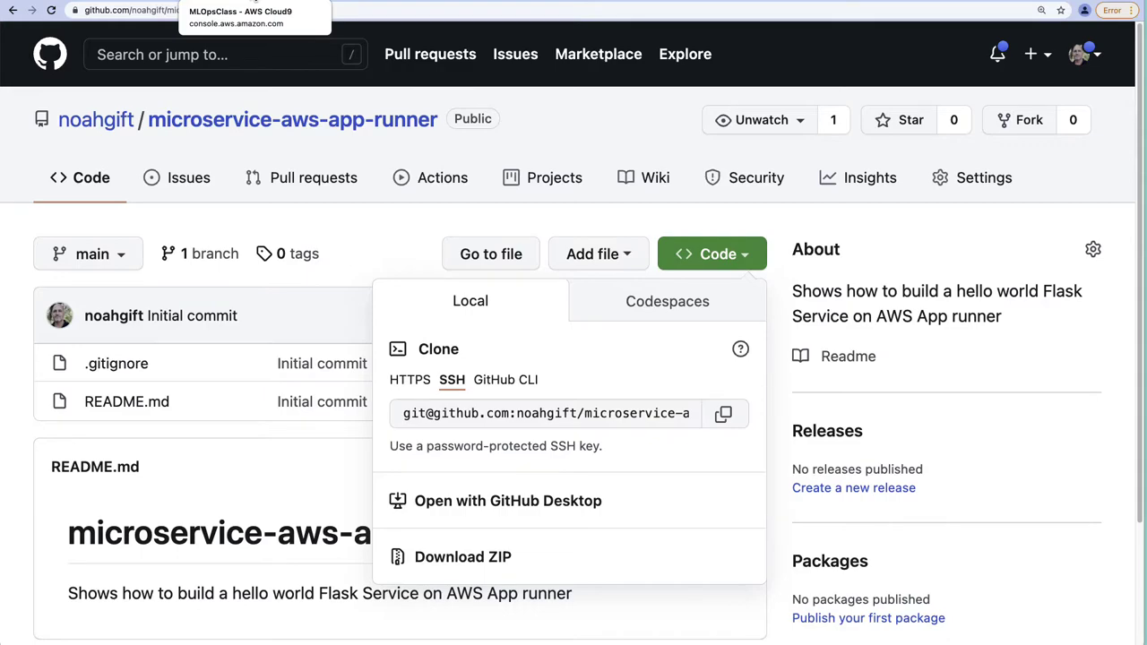
pyautogui.click(255, 2)
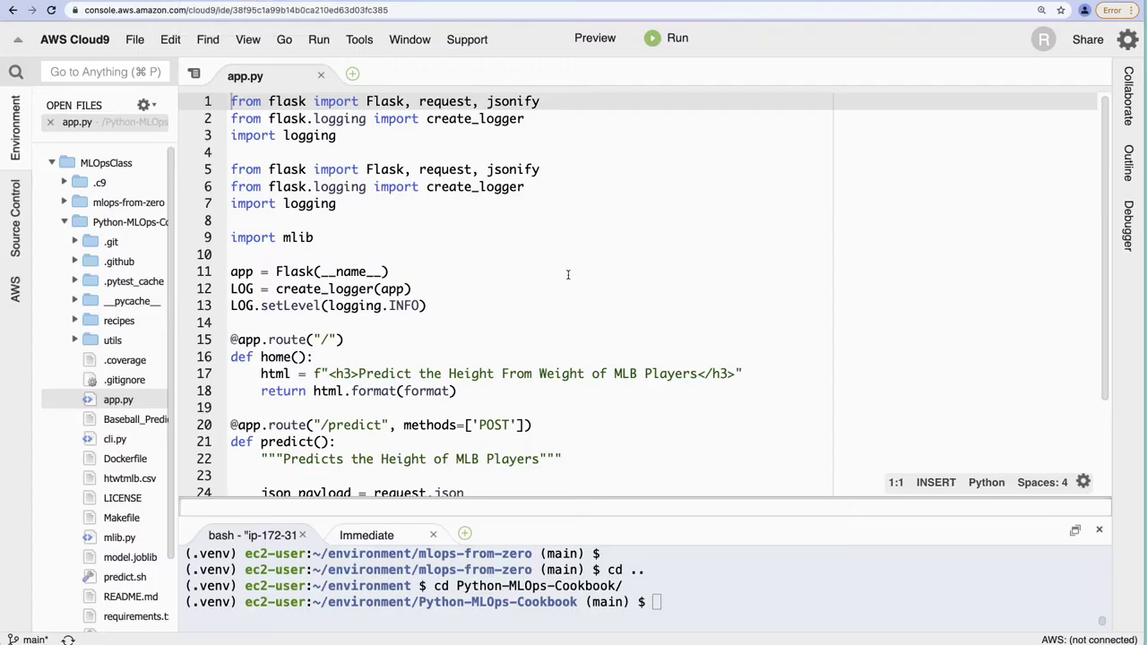
# Close the app.py file, then widen the file tree and enlarge the terminal area.
pyautogui.click(321, 75)
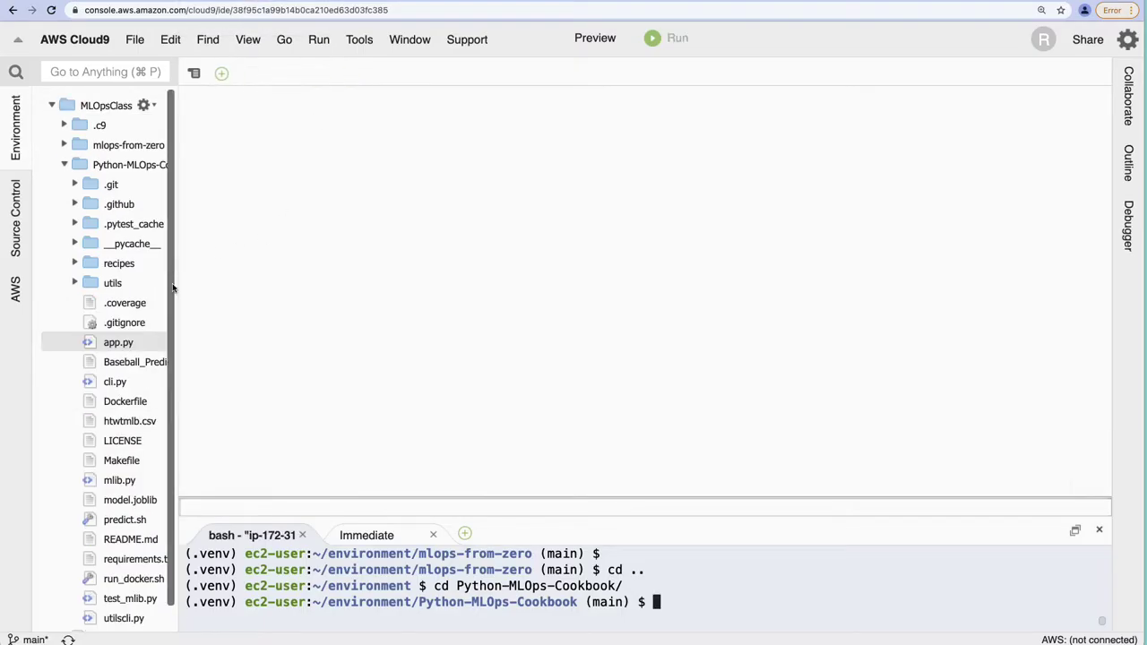
pyautogui.moveTo(173, 287); pyautogui.dragTo(268, 296)
pyautogui.moveTo(300, 517); pyautogui.dragTo(223, 333)
# Move the terminal up to the environment directory, deactivate the current virtual environment and clear the terminal.
pyautogui.click(751, 563)
pyautogui.write('cd ..')
pyautogui.press('Return')
pyautogui.write('deactivate')
pyautogui.press('Return')
pyautogui.hotkey('ctrl', 'l')
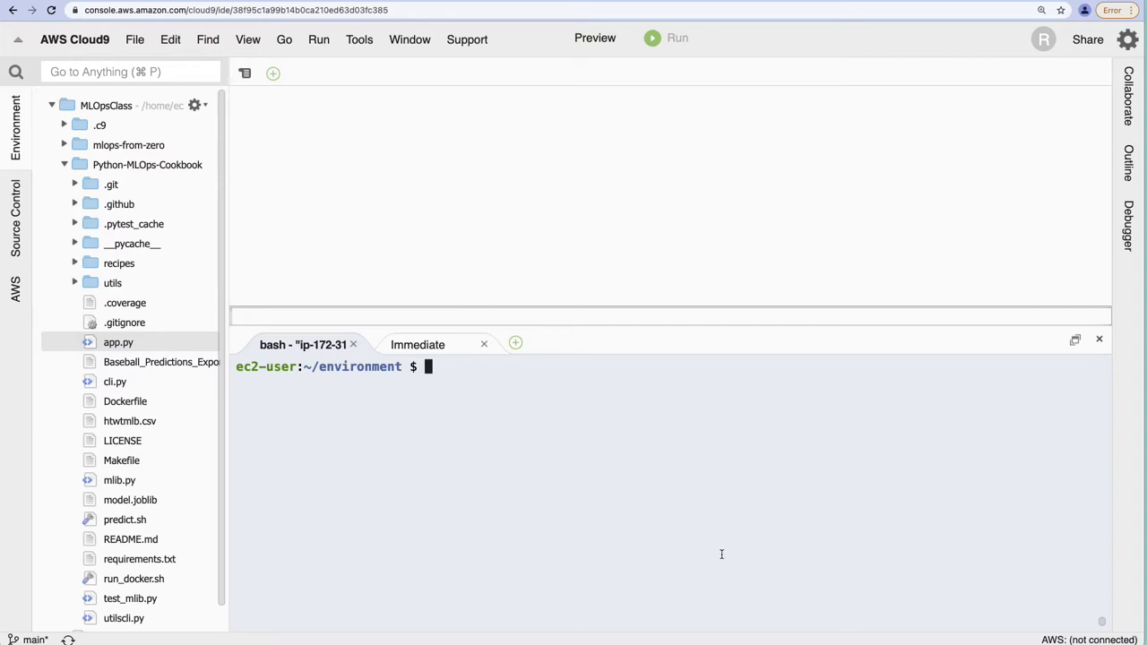
# Collapse the Python-MLOps-Cookbook folder and clone the microservice-aws-app-runner repository with git from the copied SSH address.
pyautogui.click(64, 165)
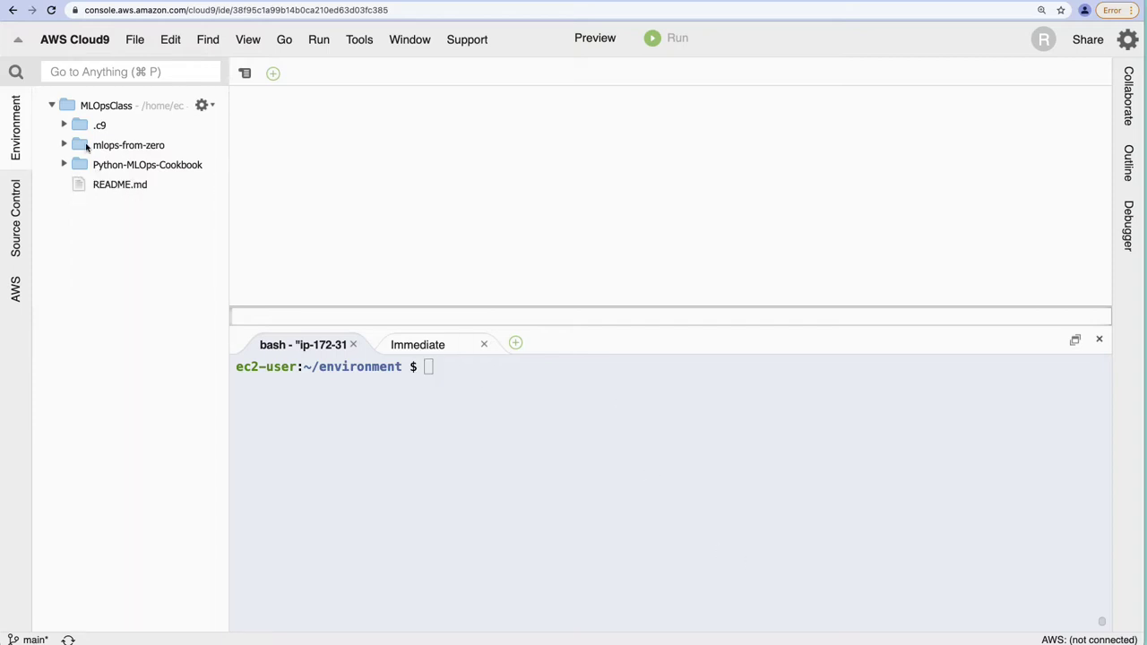
pyautogui.click(491, 434)
pyautogui.write('git clone')
pyautogui.press('super+v')
pyautogui.press('Return')
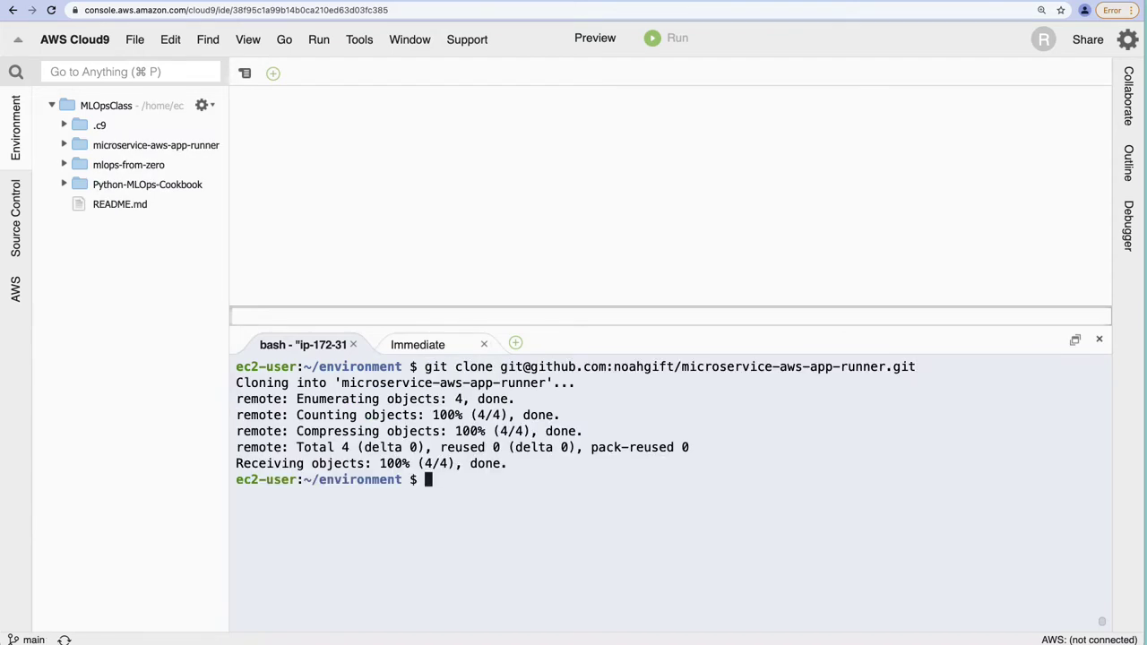
# Create a Python virtual environment at ~/.apprunner with python3 -m venv, and activate it in a cleared terminal.
pyautogui.write('python3 -m venv ~/.apprunner')
pyautogui.press('Return')
pyautogui.write('s')
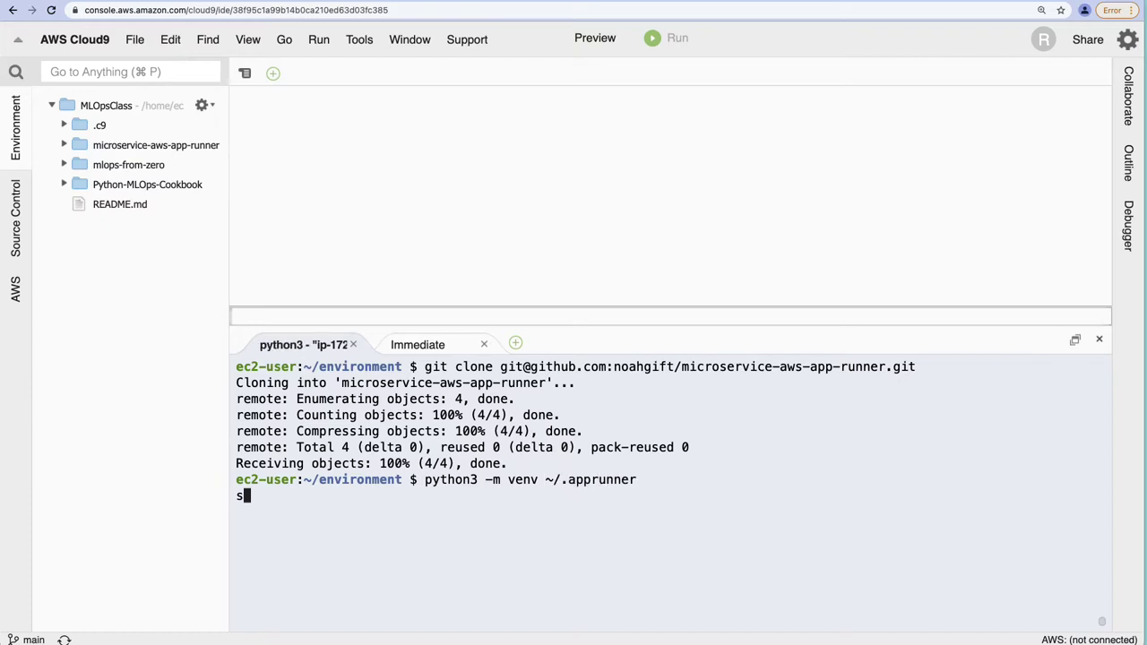
pyautogui.write('ource ~/.ap')
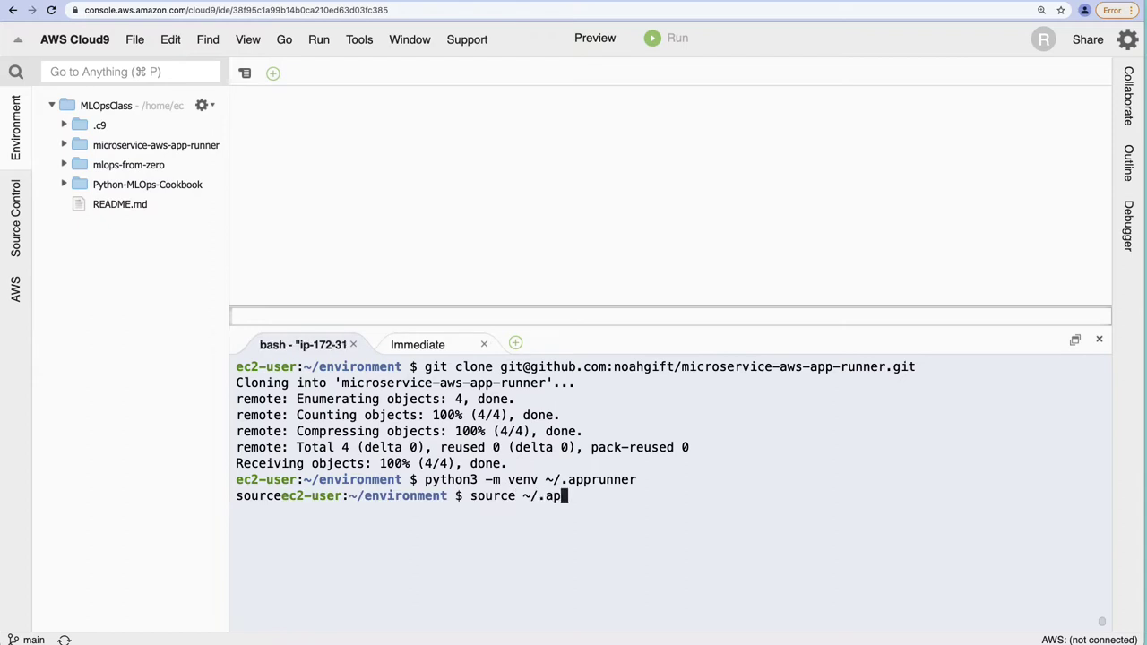
pyautogui.press('Tab')
pyautogui.write('bin/activate')
pyautogui.press('Return')
pyautogui.hotkey('ctrl', 'l')
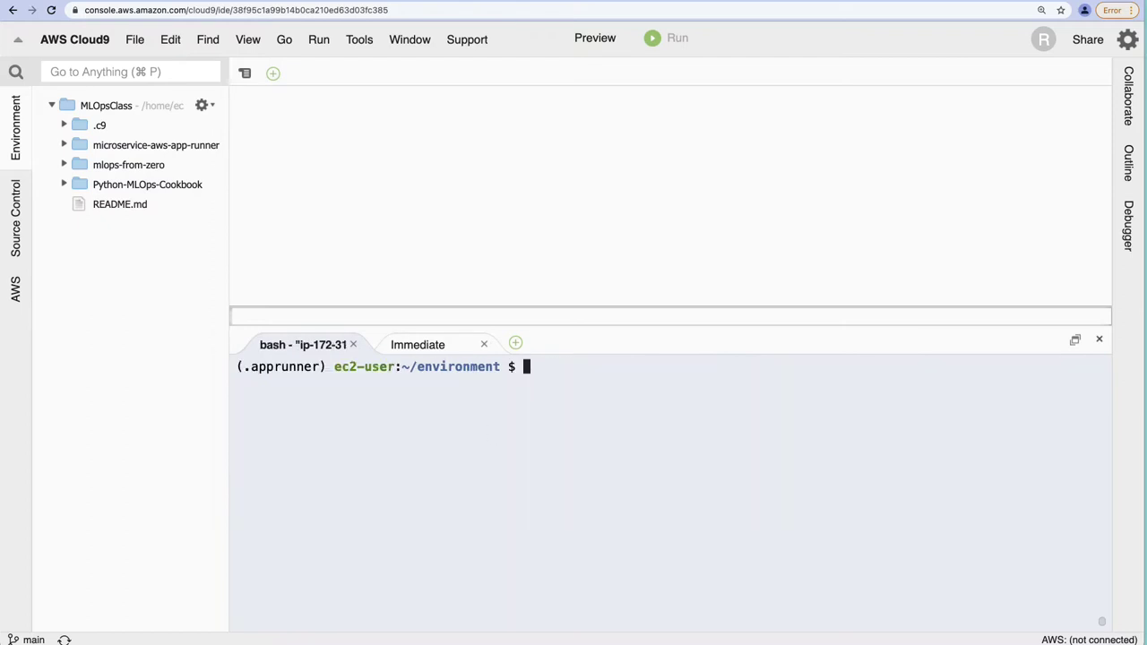
# Locate the Makefile in the mlops-from-zero folder and change the terminal's directory to microservice-aws-app-runner.
pyautogui.click(64, 164)
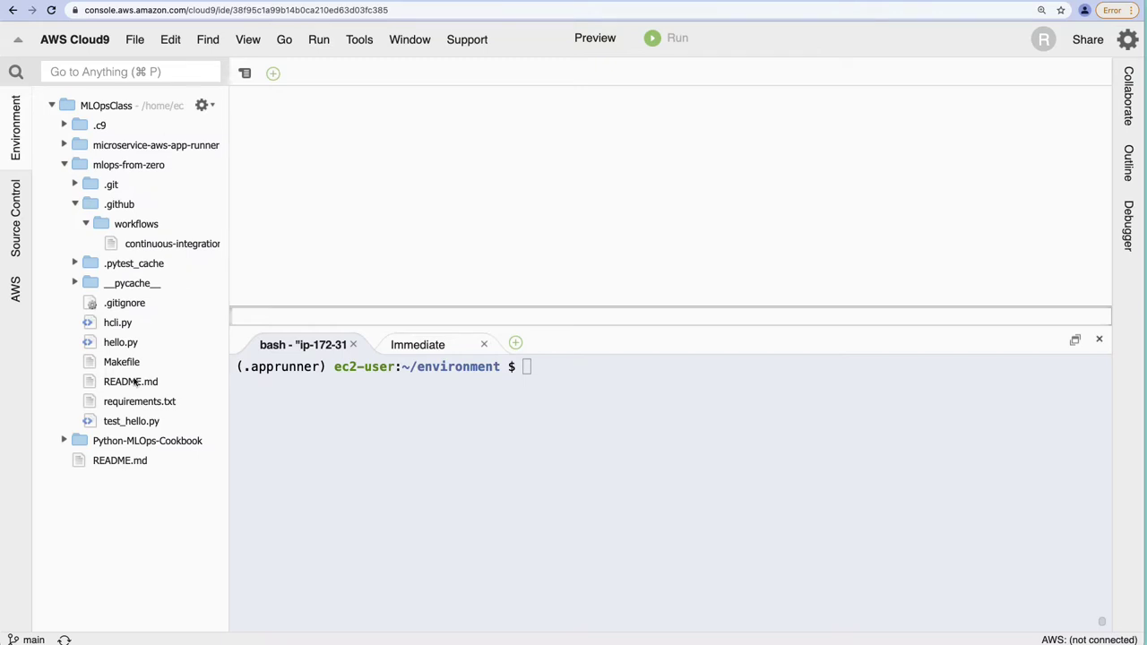
pyautogui.click(88, 364)
pyautogui.click(538, 408)
pyautogui.write('cd ap')
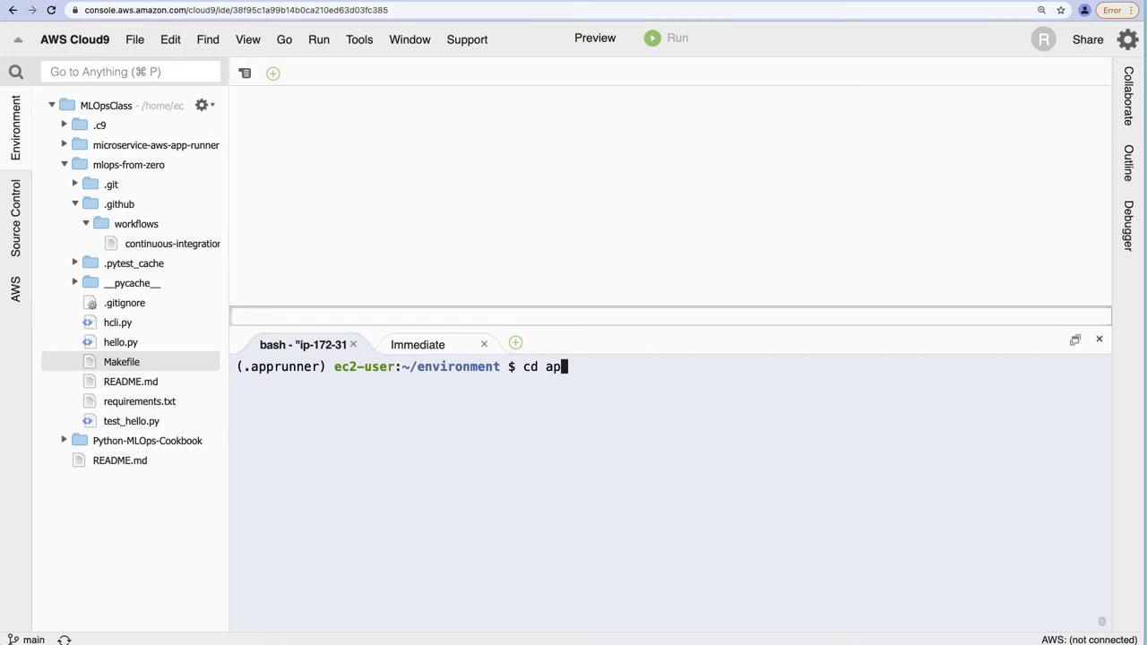
pyautogui.press('BackSpace')
pyautogui.press('BackSpace')
pyautogui.write('mi')
pyautogui.press('Tab')
pyautogui.press('Return')
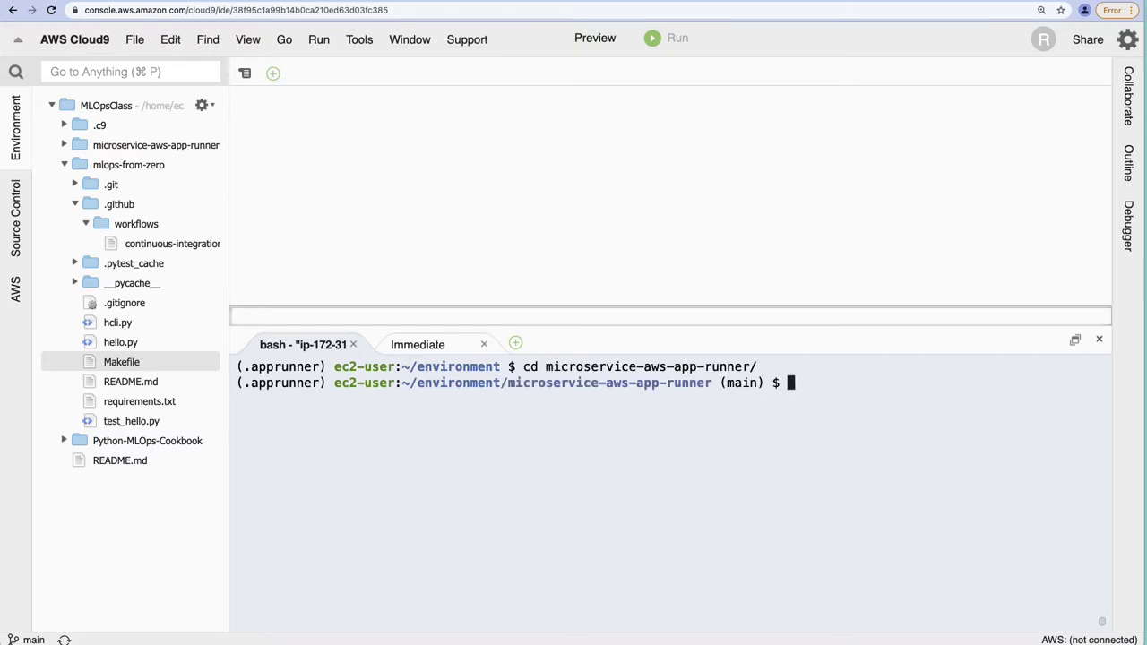
pyautogui.write('touch Make')
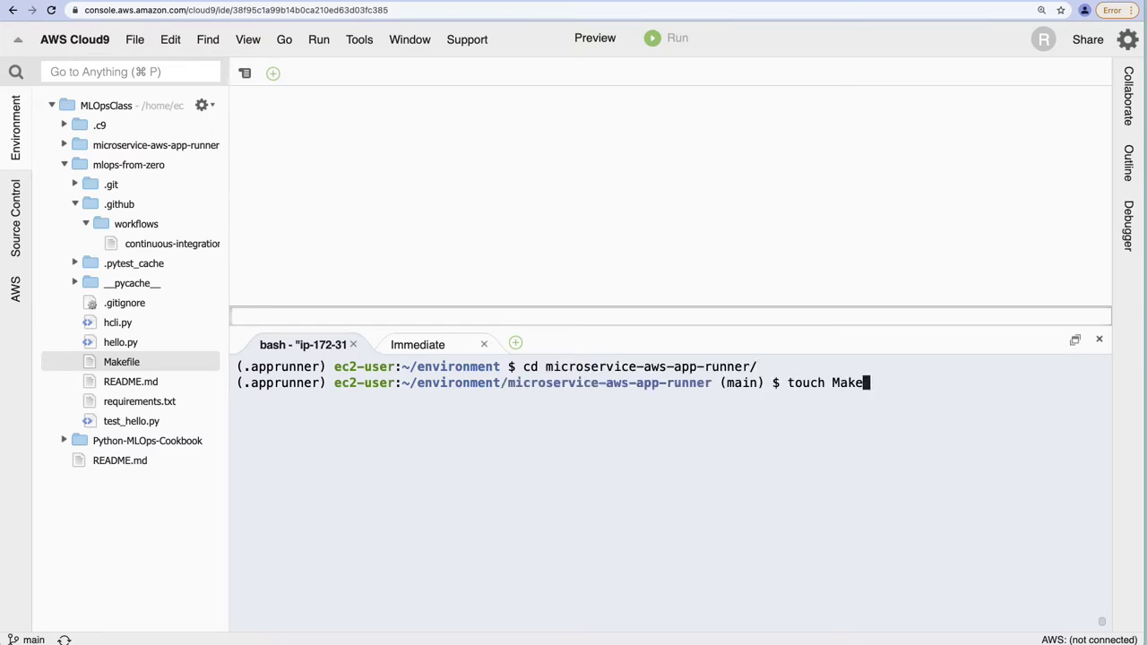
pyautogui.write('fil')
pyautogui.press('BackSpace')
pyautogui.press('BackSpace')
pyautogui.press('BackSpace')
pyautogui.press('BackSpace')
pyautogui.press('BackSpace')
pyautogui.press('BackSpace')
pyautogui.press('BackSpace')
pyautogui.press('BackSpace')
pyautogui.press('BackSpace')
pyautogui.press('BackSpace')
pyautogui.press('BackSpace')
pyautogui.press('BackSpace')
pyautogui.press('BackSpace')
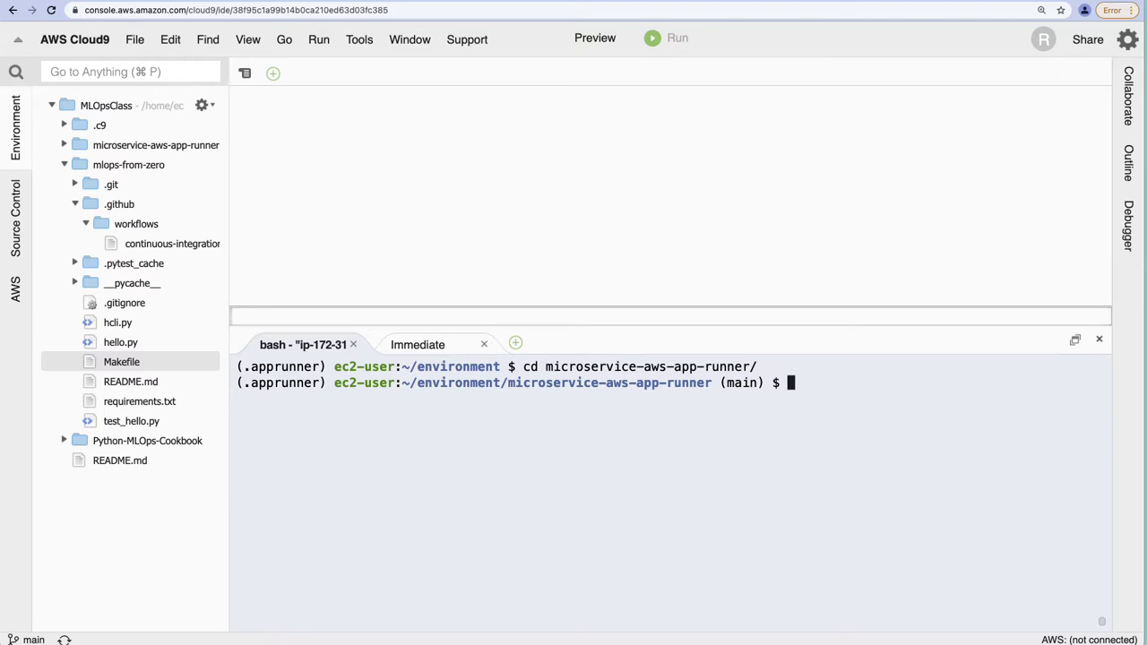
# Copy the Makefile from ../mlops-from-zero into the current microservice-aws-app-runner directory.
pyautogui.write('cp ../ml')
pyautogui.press('Tab')
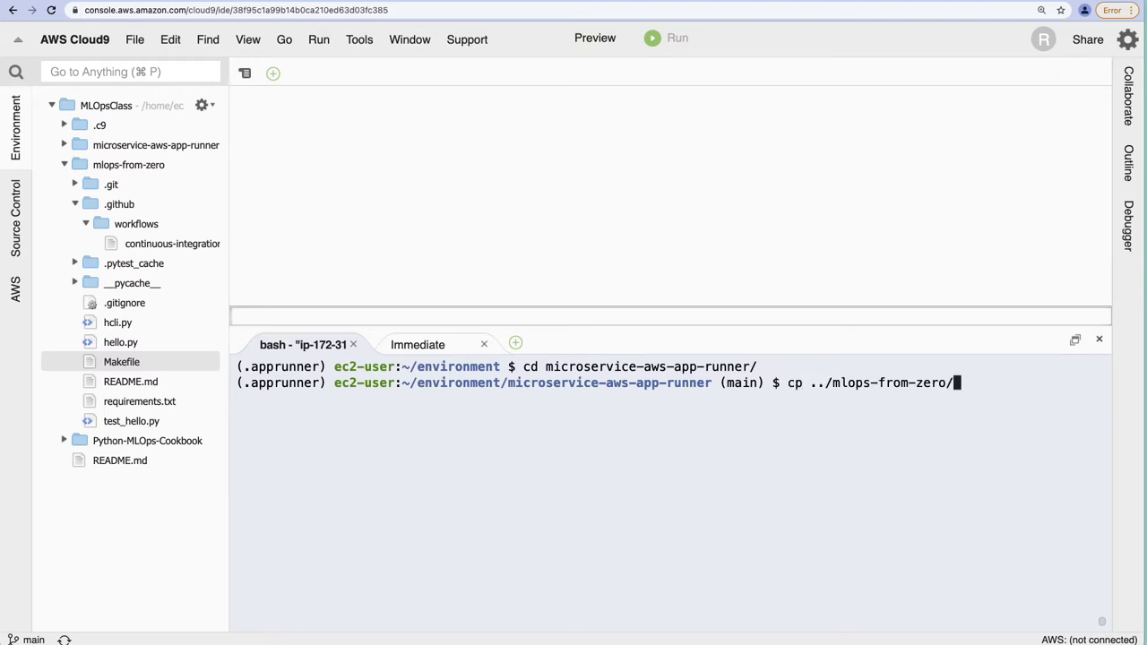
pyautogui.write('Mk')
pyautogui.press('Tab')
pyautogui.write('.')
pyautogui.press('Return')
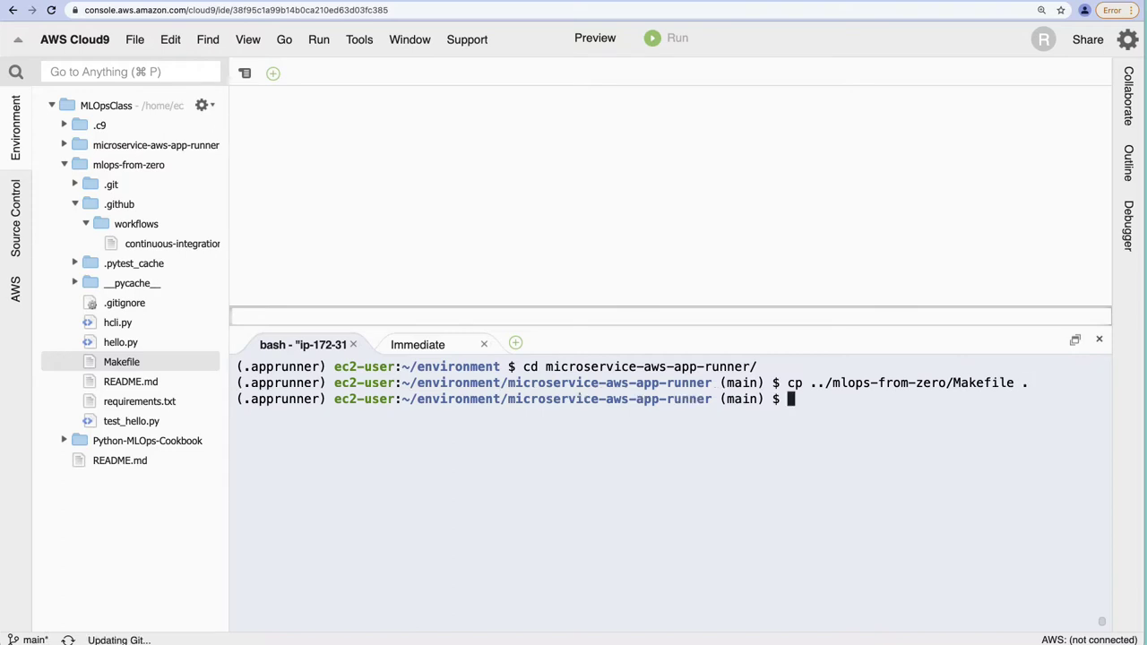
# Copy requirements.txt from ../mlops-from-zero into the current microservice-aws-app-runner directory.
pyautogui.press('Up')
pyautogui.press('Left')
pyautogui.press('Left')
pyautogui.press('BackSpace')
pyautogui.press('BackSpace')
pyautogui.press('BackSpace')
pyautogui.press('BackSpace')
pyautogui.press('BackSpace')
pyautogui.press('BackSpace')
pyautogui.press('BackSpace')
pyautogui.press('BackSpace')
pyautogui.write('requirements.txt')
pyautogui.press('Right')
pyautogui.press('Return')
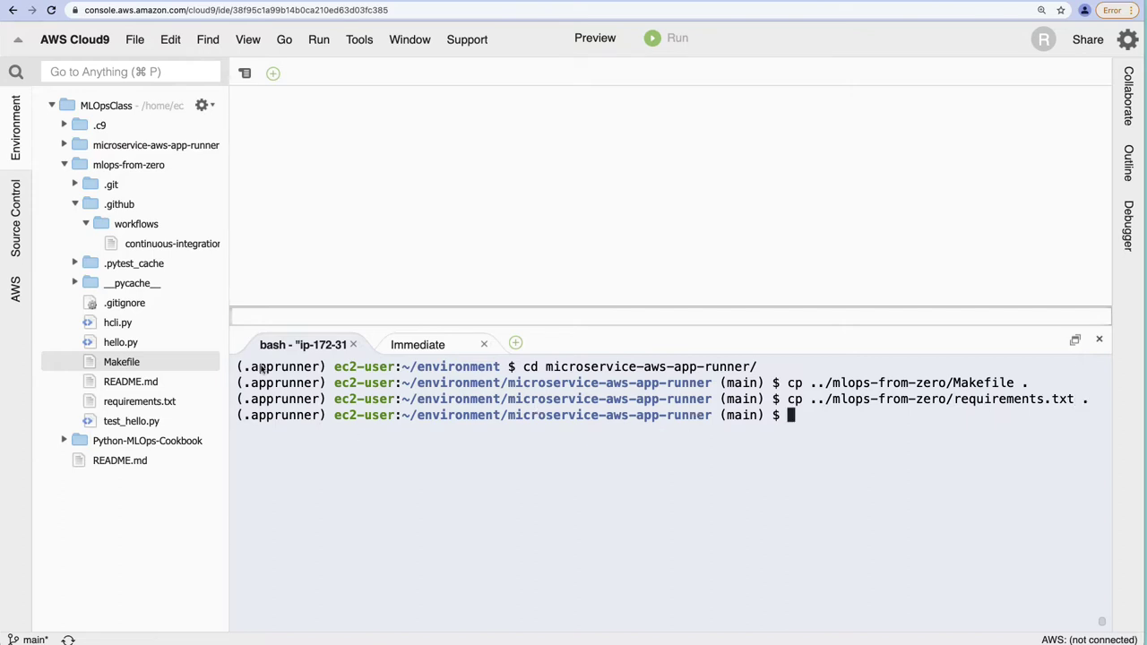
# Collapse the mlops-from-zero folder, then open the Makefile from microservice-aws-app-runner in a taller editor pane.
pyautogui.click(65, 162)
pyautogui.click(64, 164)
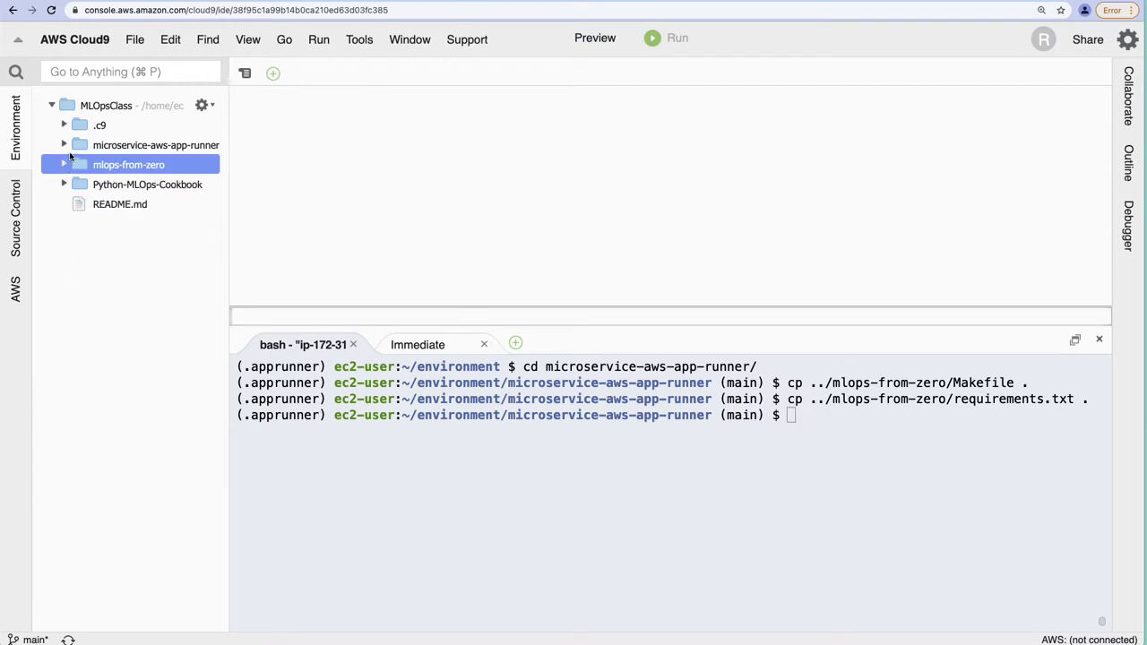
pyautogui.click(65, 145)
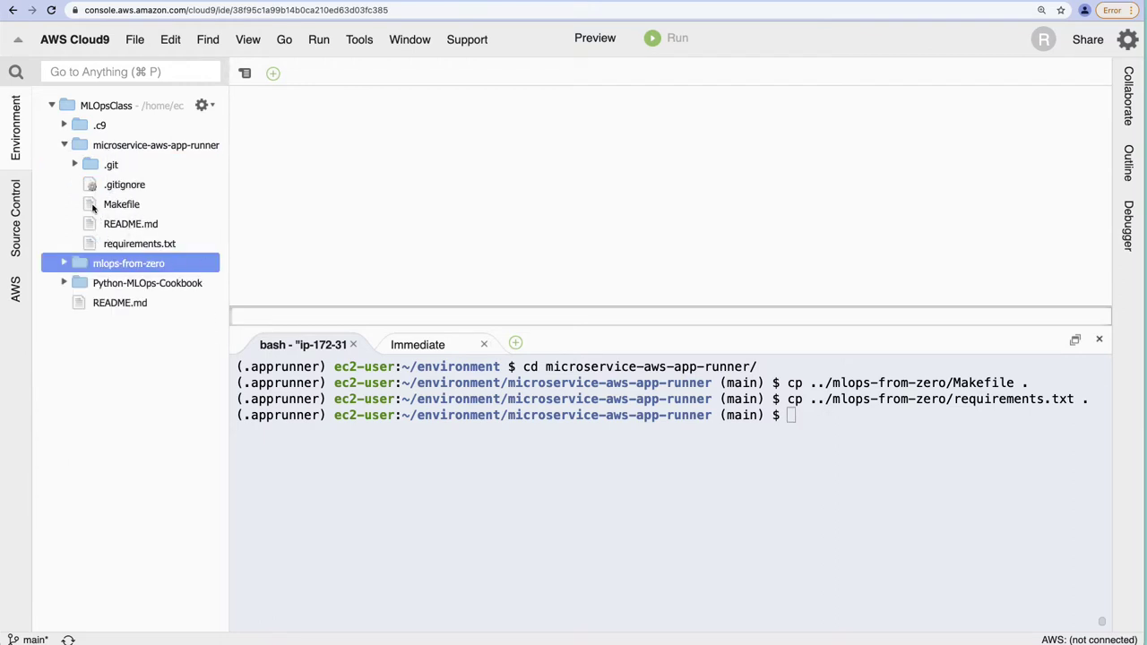
pyautogui.click(121, 205)
pyautogui.click(121, 205)
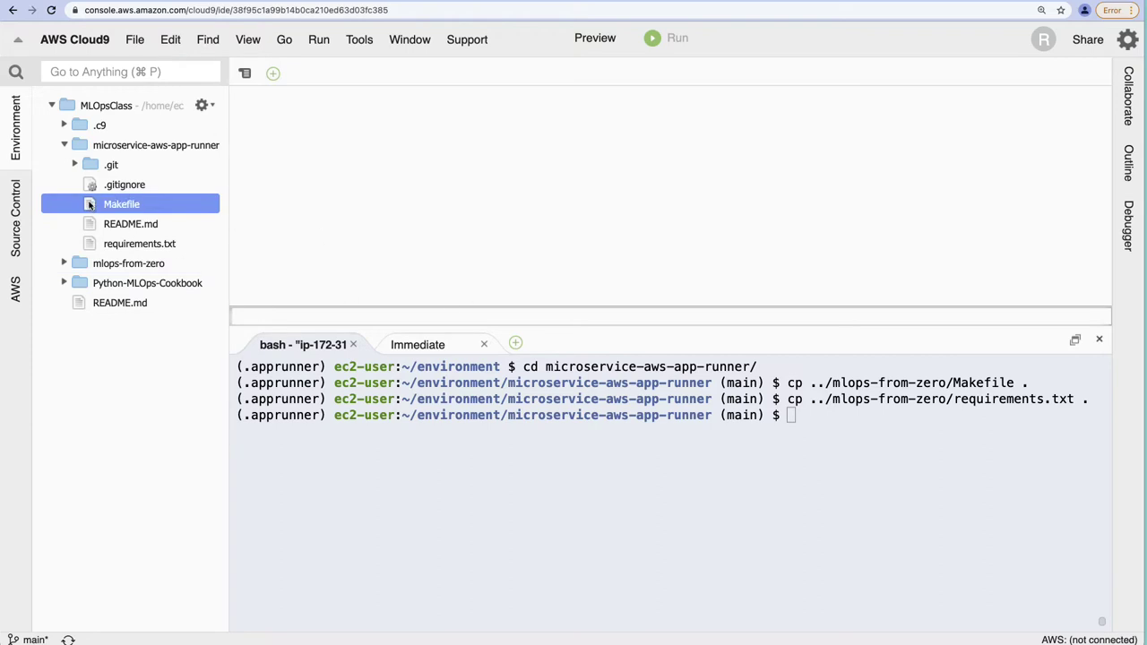
pyautogui.doubleClick(92, 205)
pyautogui.moveTo(348, 318); pyautogui.dragTo(347, 367)
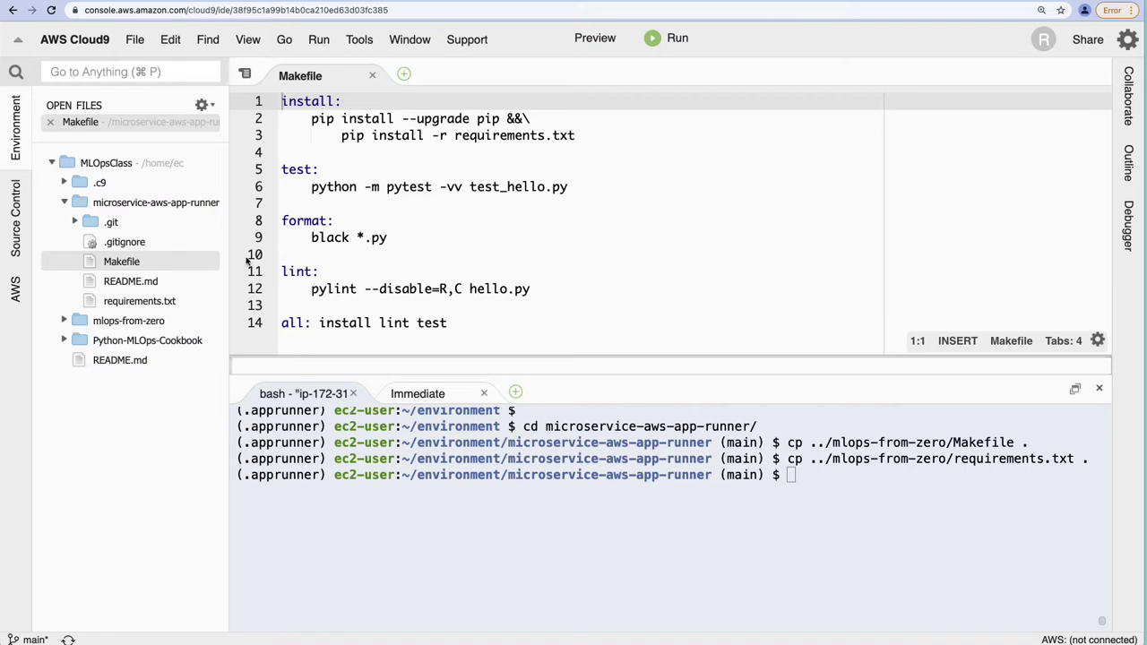
# Add flask as a new line after black in the microservice-aws-app-runner requirements.txt and save the file.
pyautogui.doubleClick(103, 301)
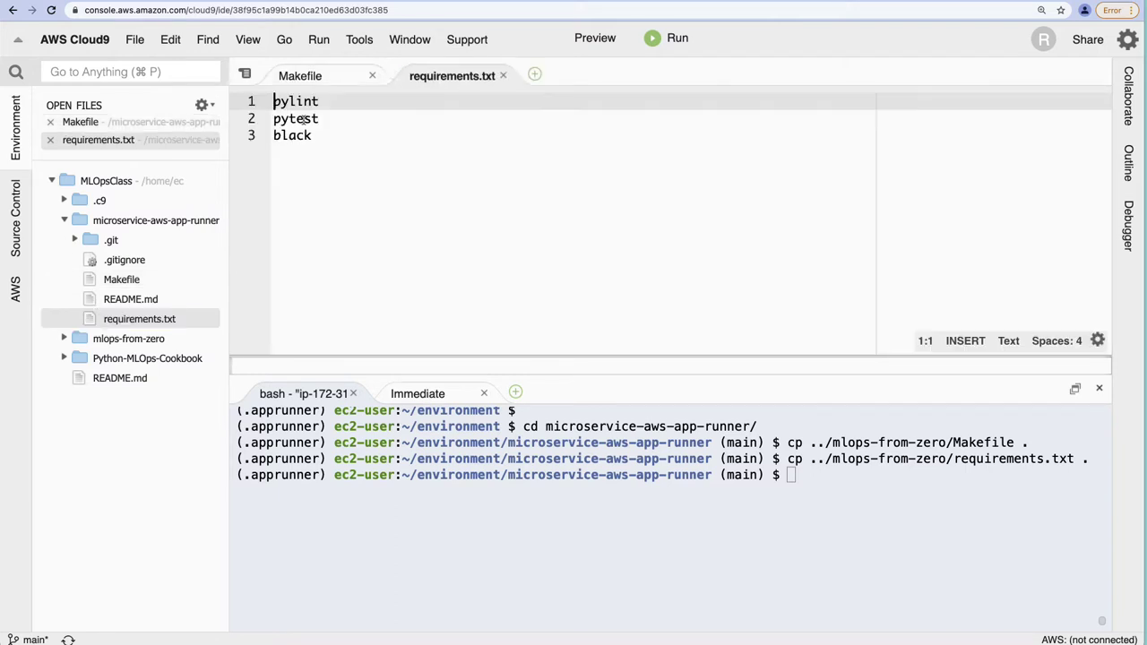
pyautogui.click(323, 136)
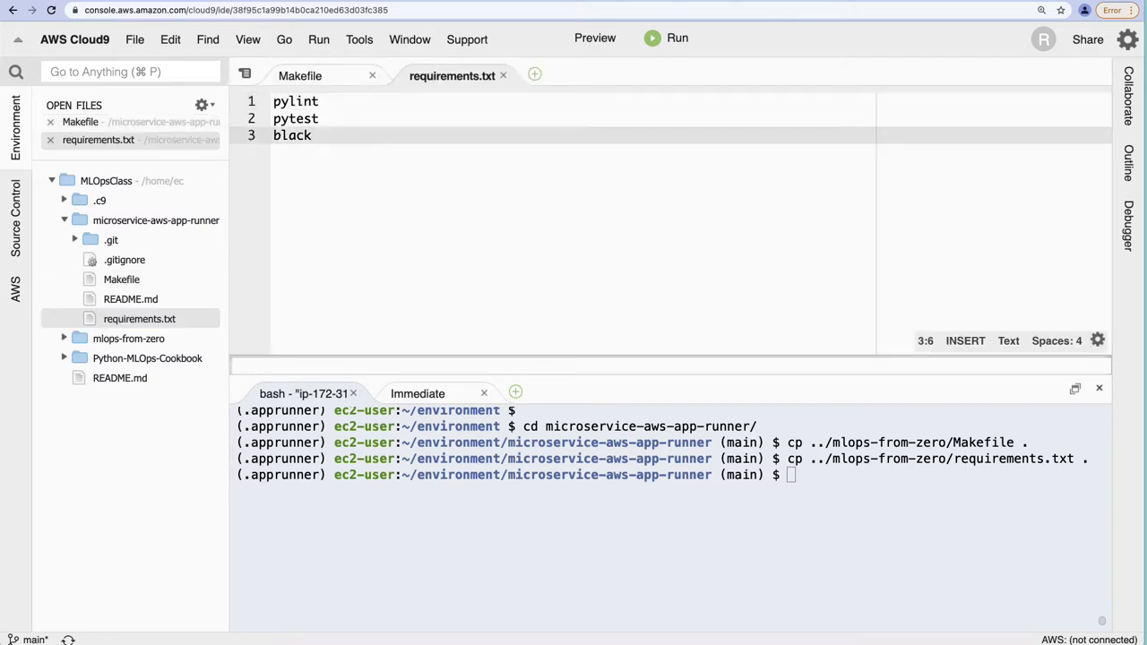
pyautogui.press('Return')
pyautogui.write('flask')
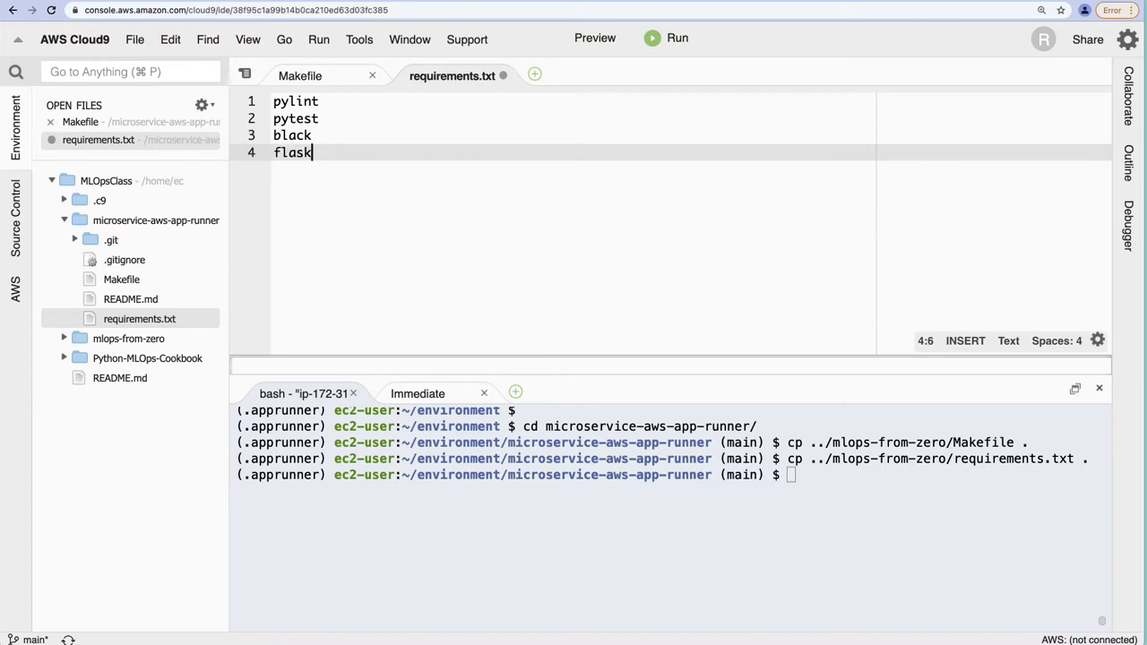
pyautogui.press('super+s')
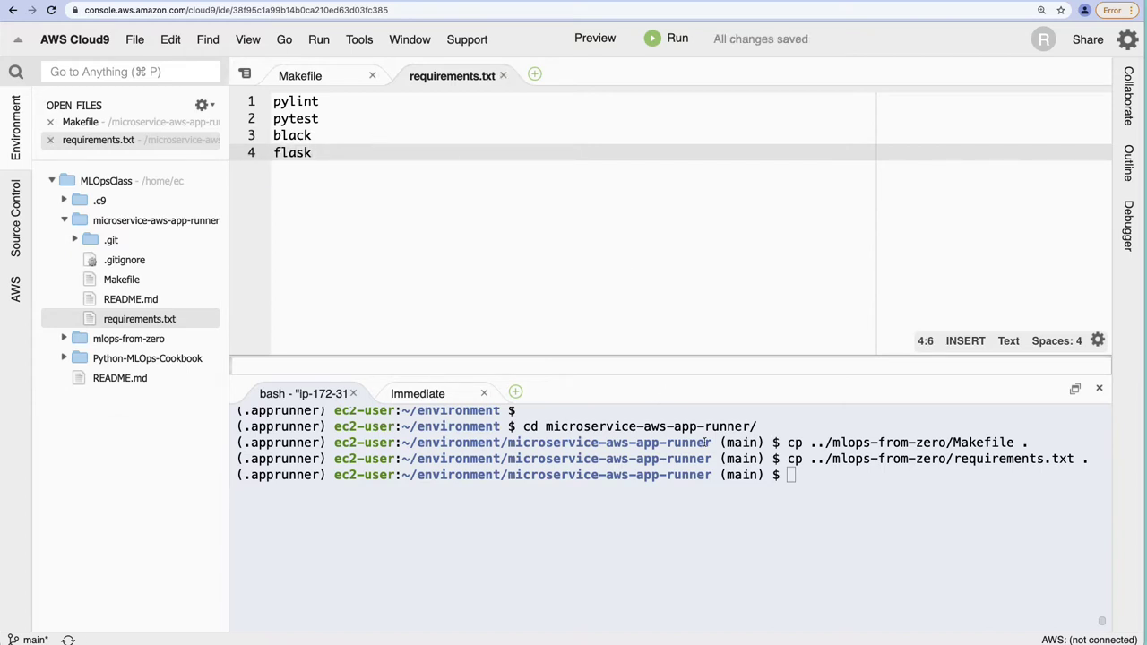
# Create an empty app.py in the microservice-aws-app-runner directory with touch.
pyautogui.click(842, 494)
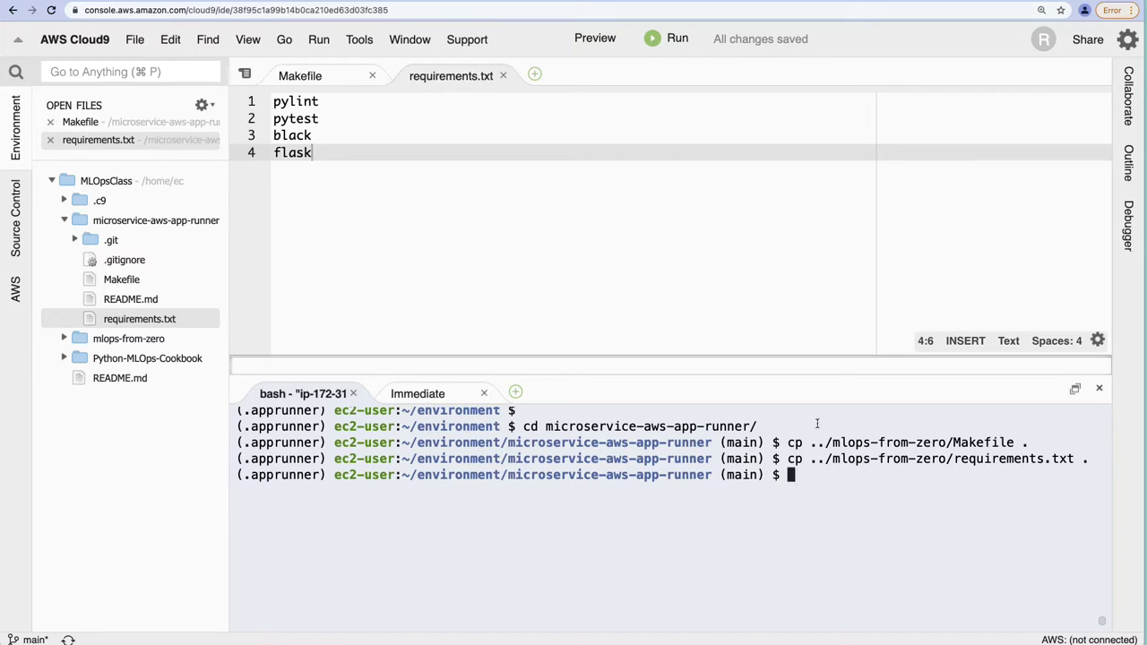
pyautogui.write('touch app.py')
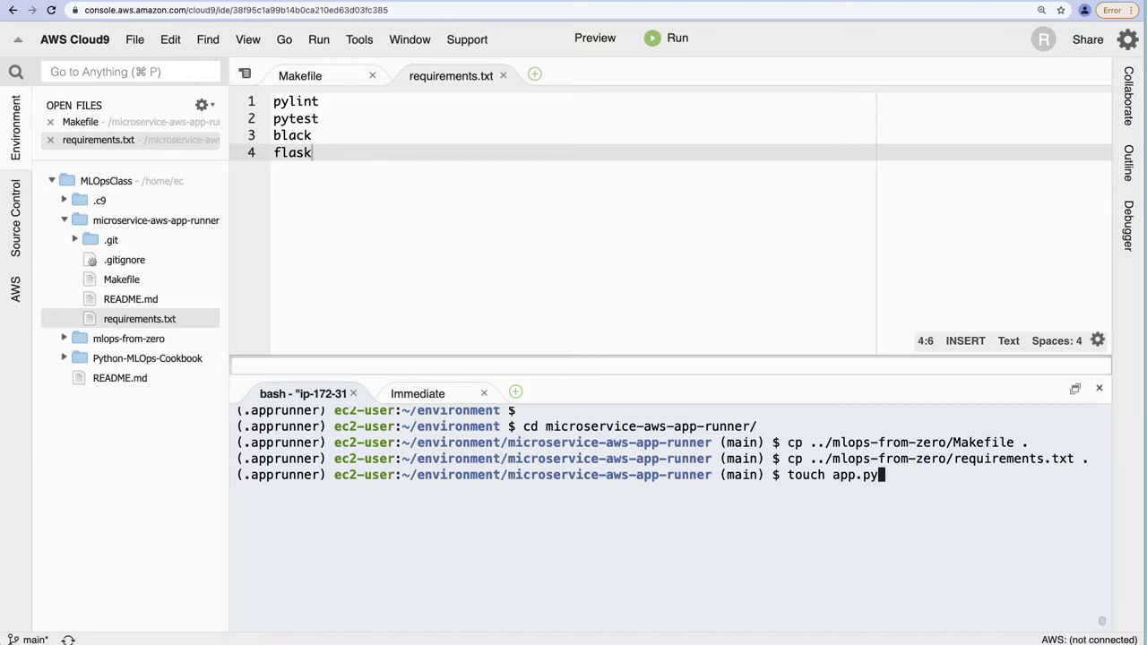
pyautogui.press('Return')
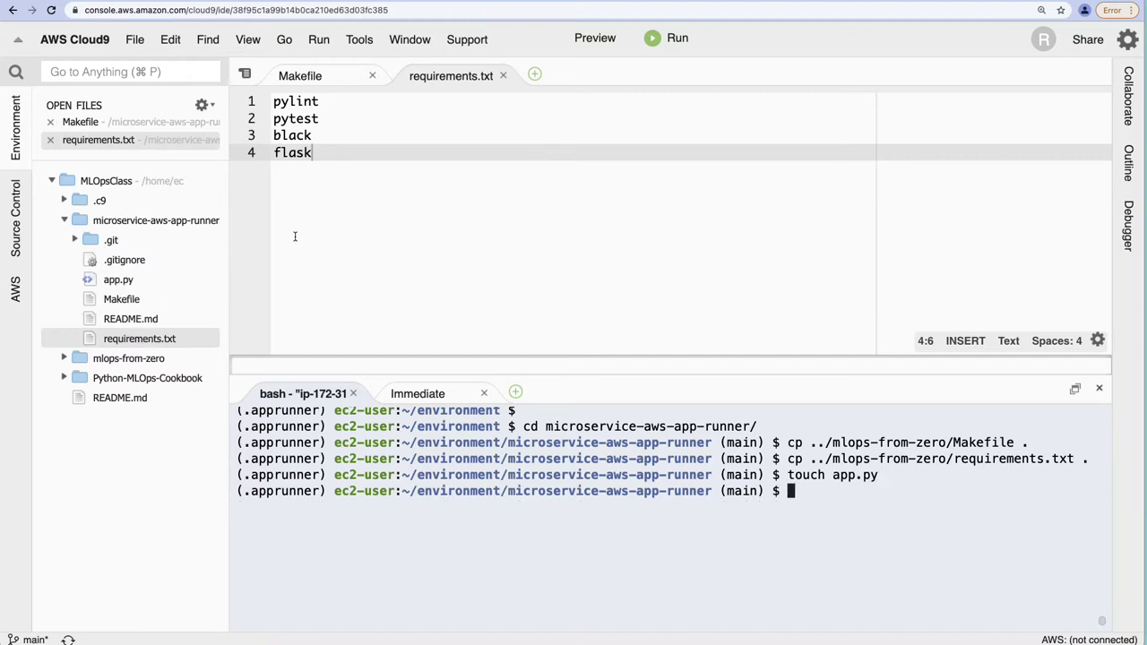
# Copy all the code from app.py in the Python-MLOps-Cookbook folder and close that file.
pyautogui.click(66, 381)
pyautogui.scroll(-3, 141, 446)
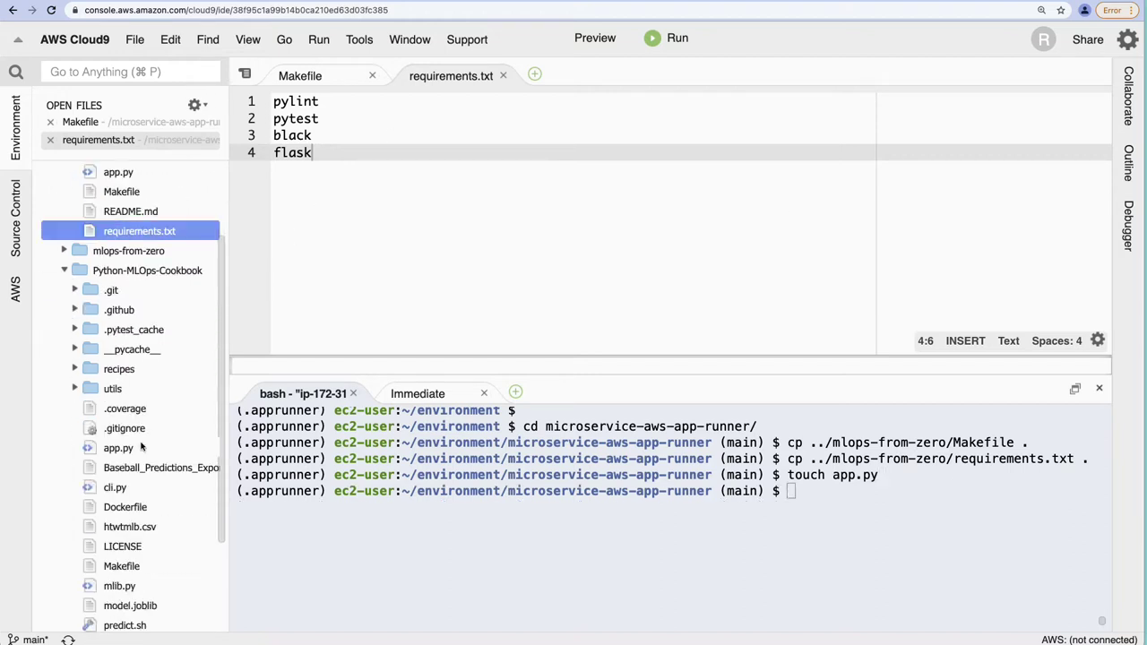
pyautogui.doubleClick(119, 448)
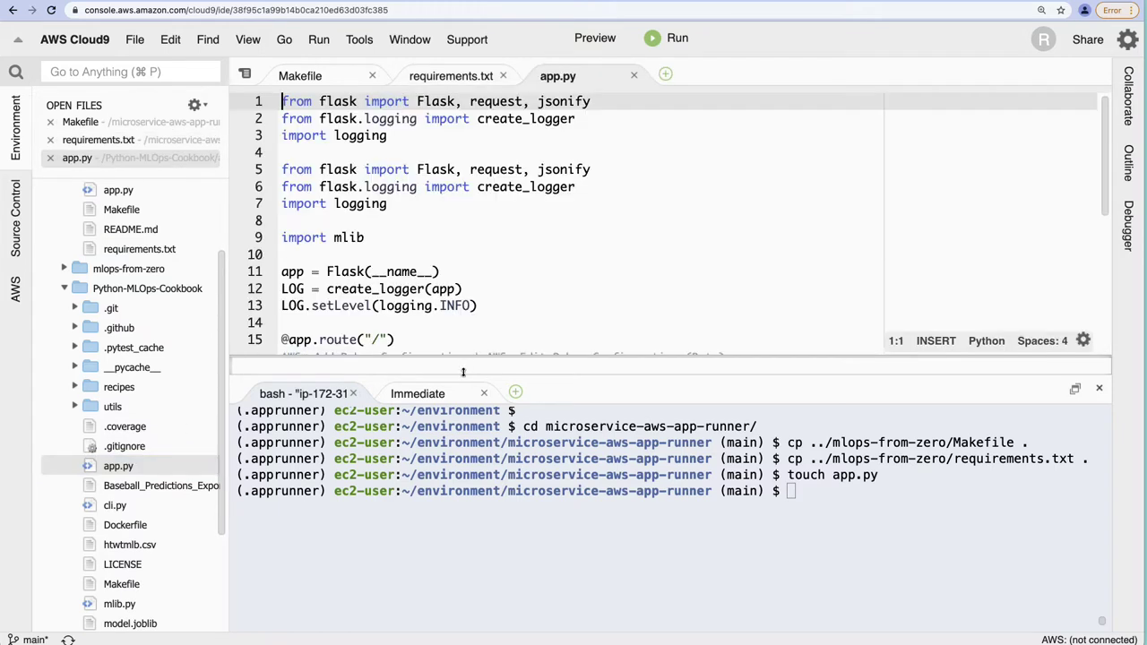
pyautogui.moveTo(462, 371); pyautogui.dragTo(469, 496)
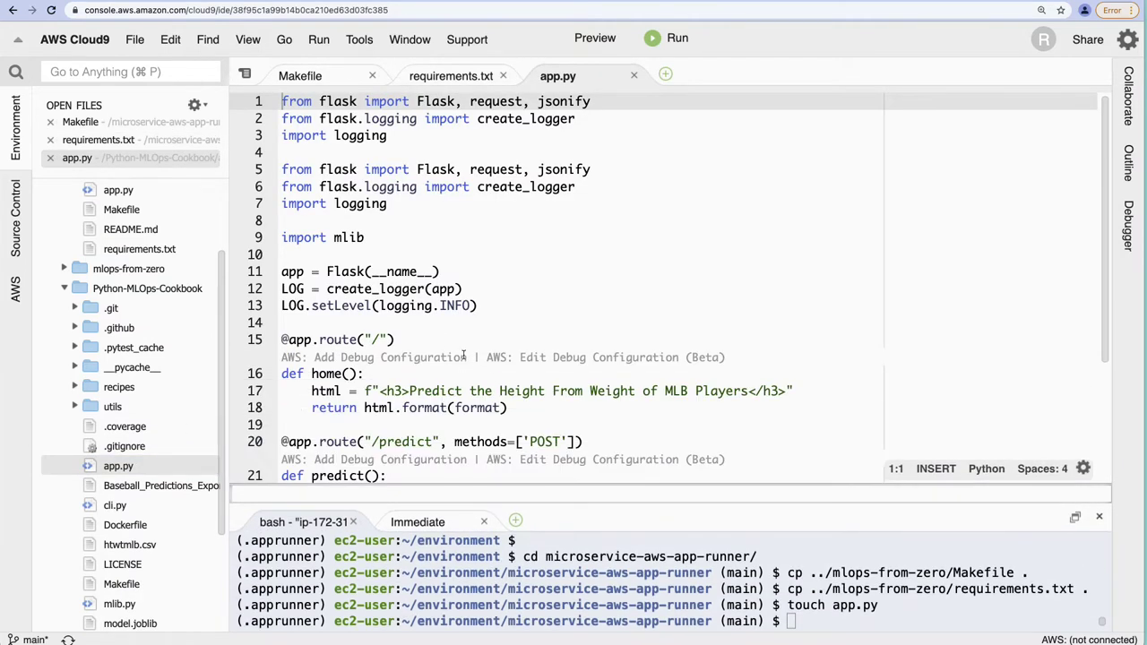
pyautogui.click(524, 296)
pyautogui.press('super+a')
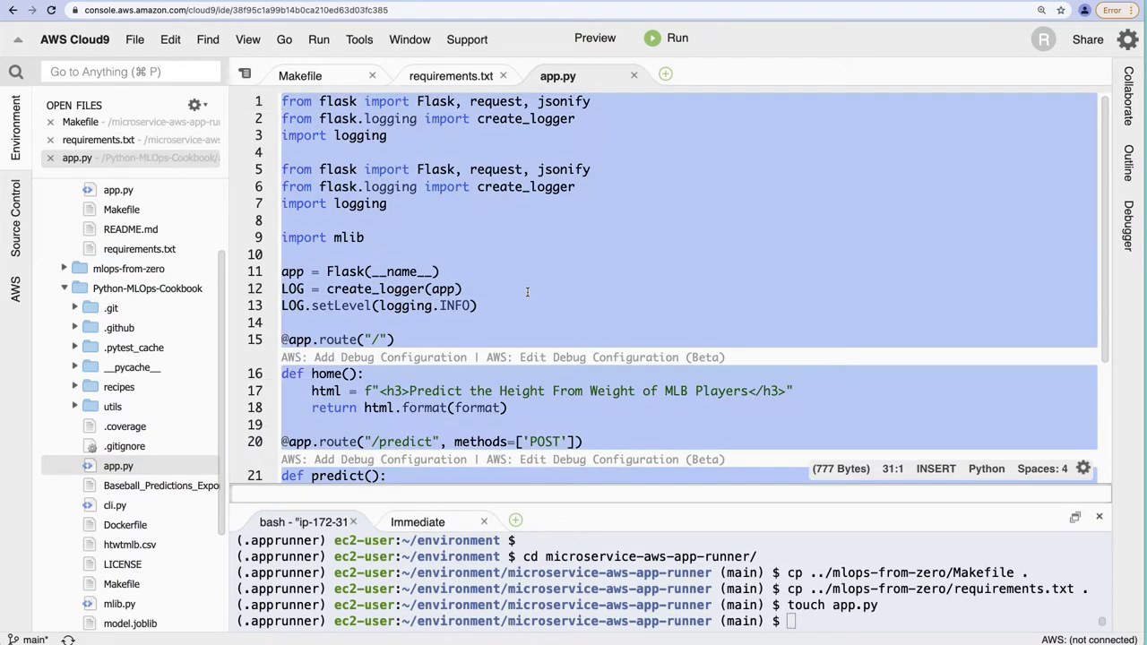
pyautogui.click(633, 75)
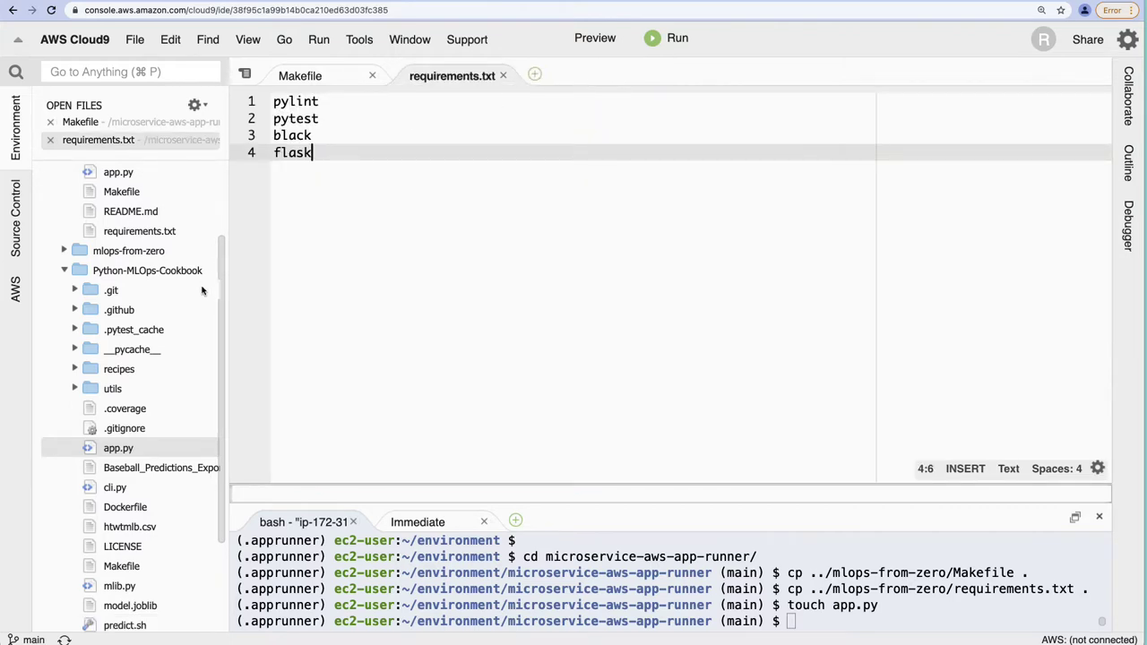
# Collapse the Python-MLOps-Cookbook folder and paste the copied code into the empty app.py of microservice-aws-app-runner.
pyautogui.click(61, 271)
pyautogui.doubleClick(98, 280)
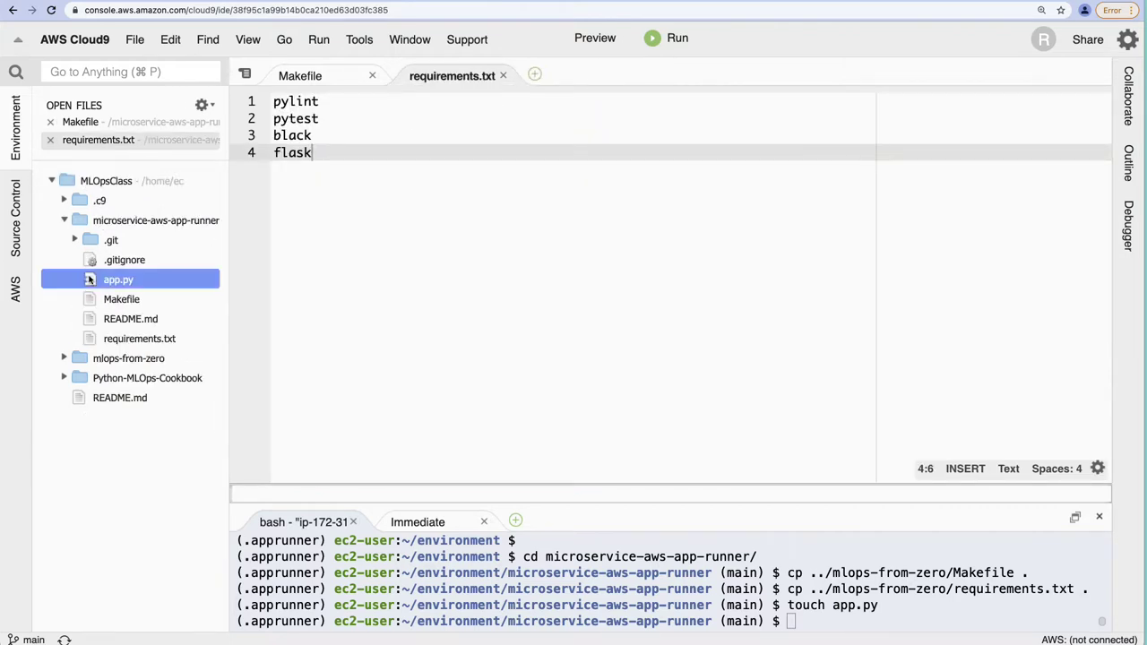
pyautogui.press('super+v')
pyautogui.scroll(5, 461, 247)
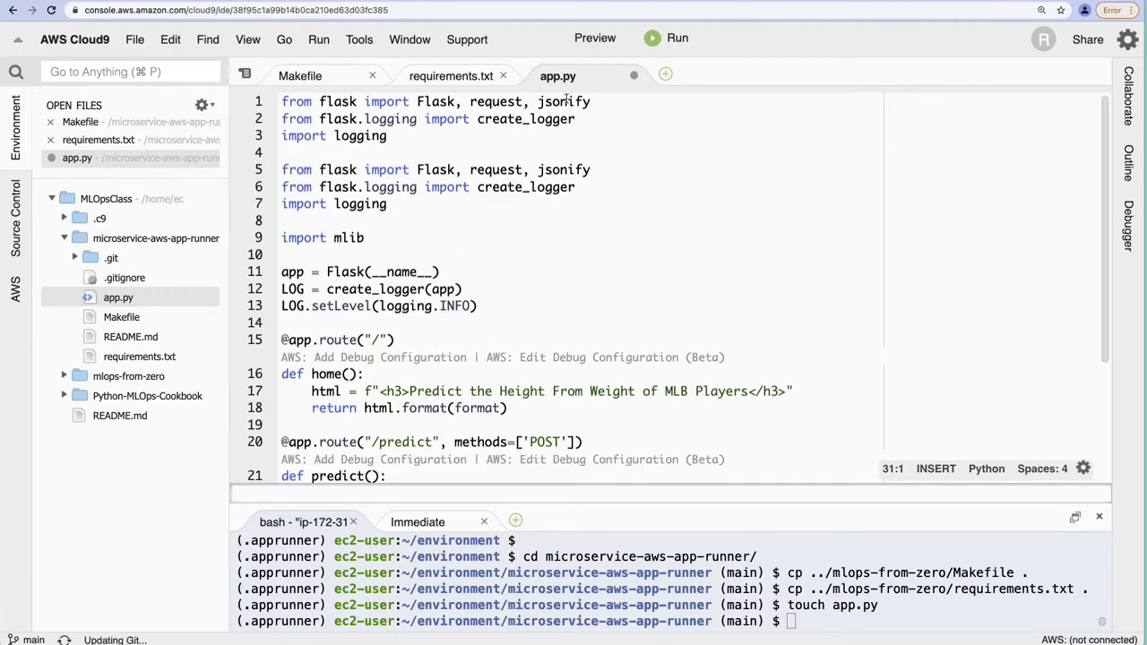
# Delete the import mlib line and its surplus blank lines from app.py.
pyautogui.moveTo(377, 242); pyautogui.dragTo(217, 240)
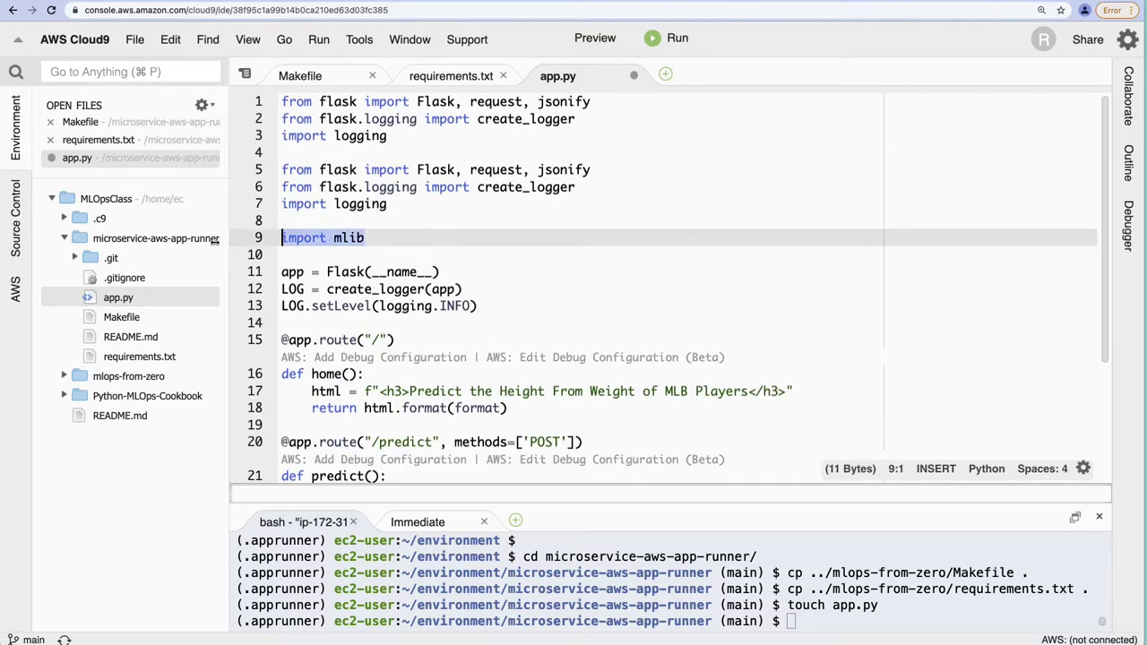
pyautogui.press('BackSpace')
pyautogui.press('BackSpace')
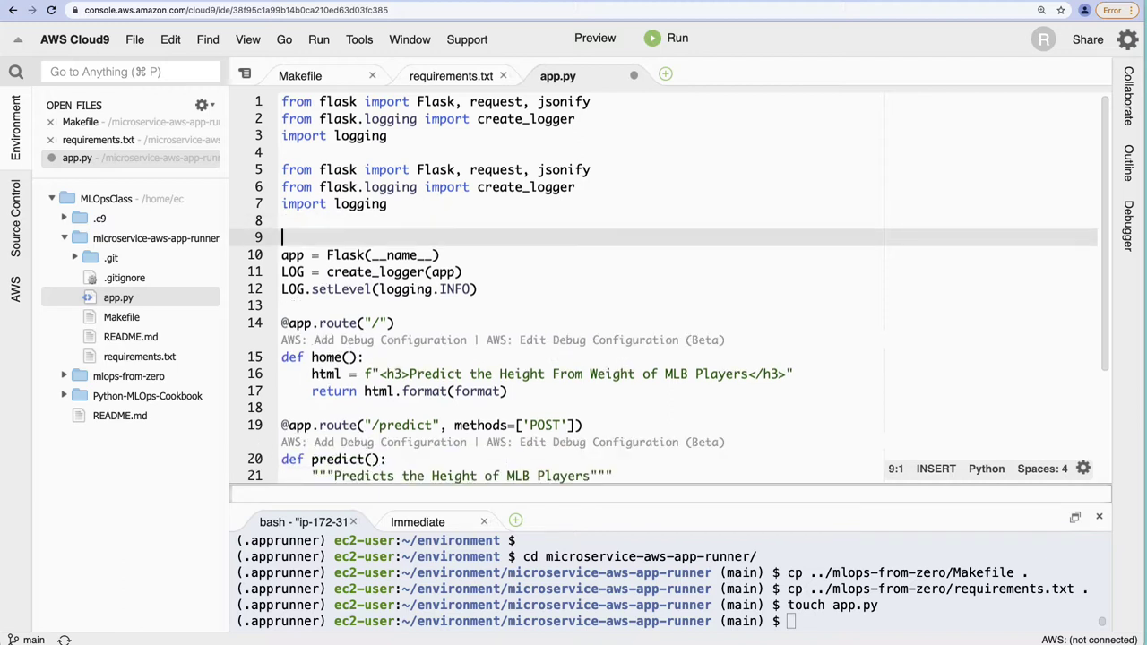
pyautogui.press('Delete')
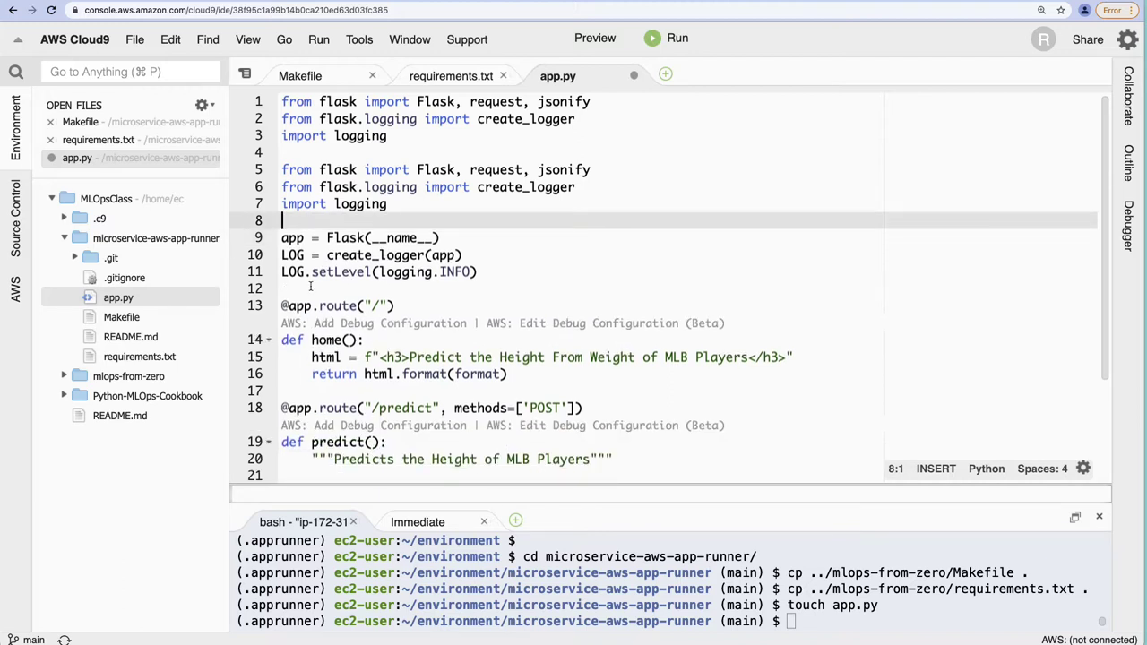
# Delete the entire /predict route and its predict function from app.py, leaving one blank line before the main block.
pyautogui.scroll(-3, 496, 400)
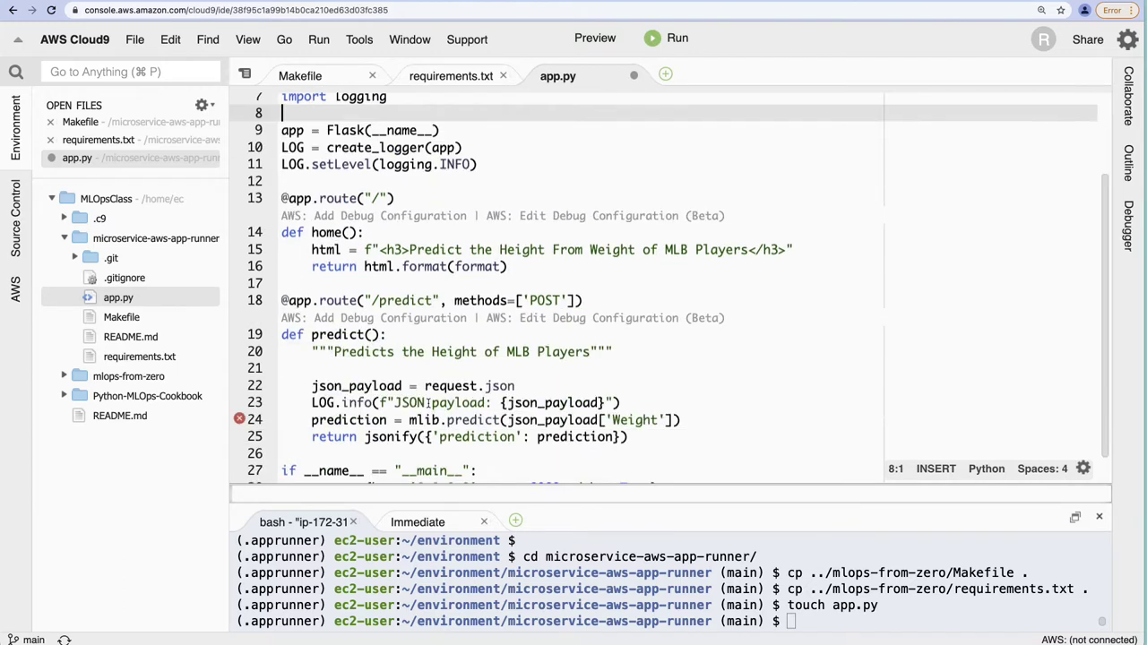
pyautogui.moveTo(284, 300); pyautogui.dragTo(731, 449)
pyautogui.press('BackSpace')
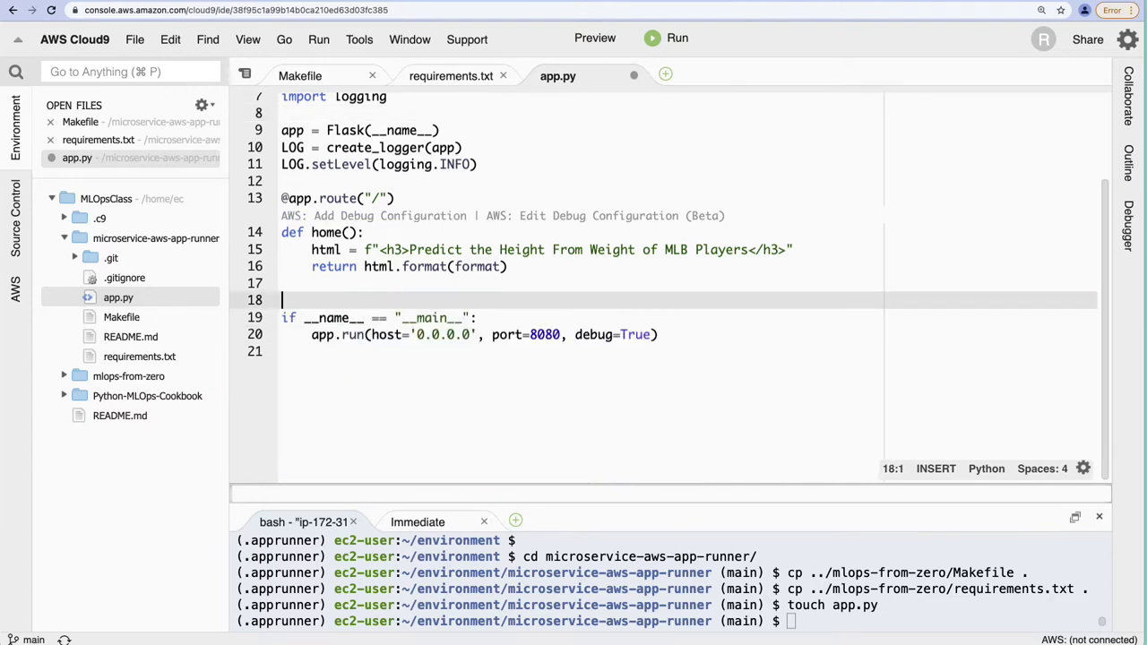
pyautogui.click(283, 334)
pyautogui.press('Up')
pyautogui.press('Up')
pyautogui.press('BackSpace')
# Replace the h3 heading text in the home function of app.py with "Hi I am Flask".
pyautogui.moveTo(748, 250); pyautogui.dragTo(417, 250)
pyautogui.press('BackSpace')
pyautogui.press('BackSpace')
pyautogui.write('Hi')
pyautogui.write(' I am F')
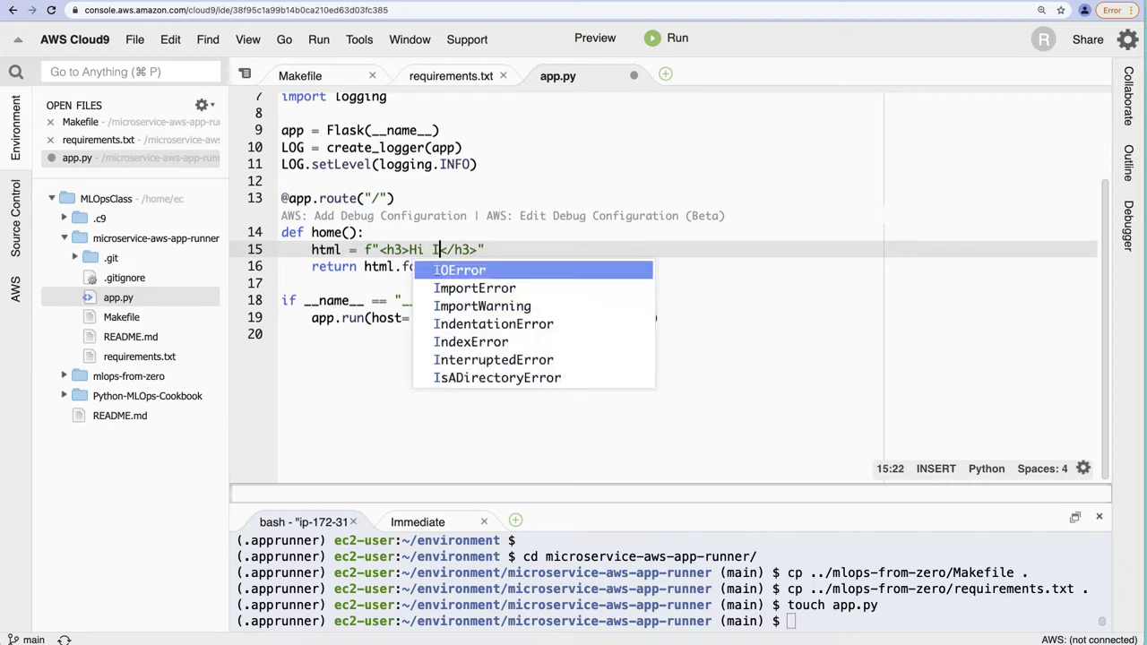
pyautogui.write('lask')
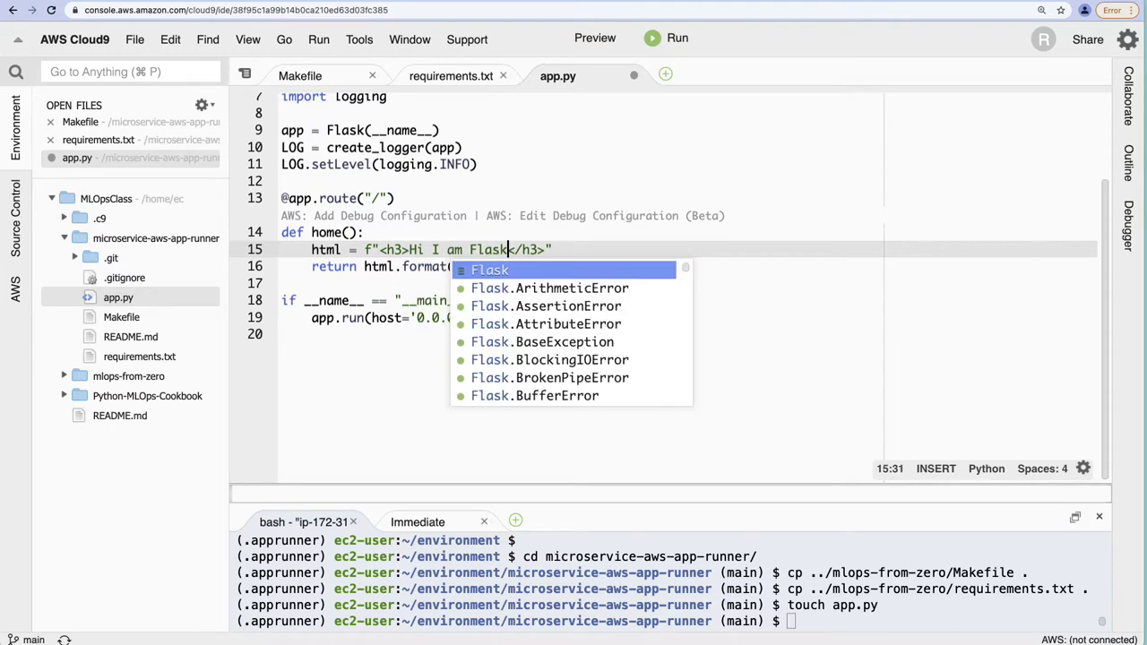
pyautogui.press('Escape')
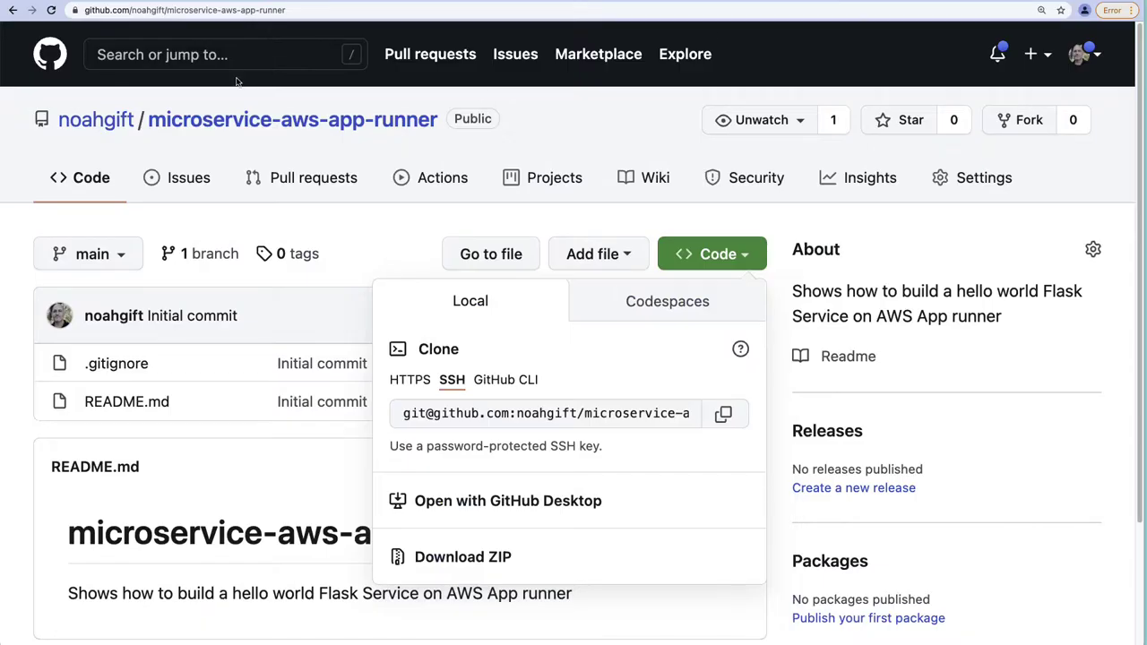
# Switch to GitHub, search for "change", and open app.py in the flask-change-microservice repository.
pyautogui.press('Escape')
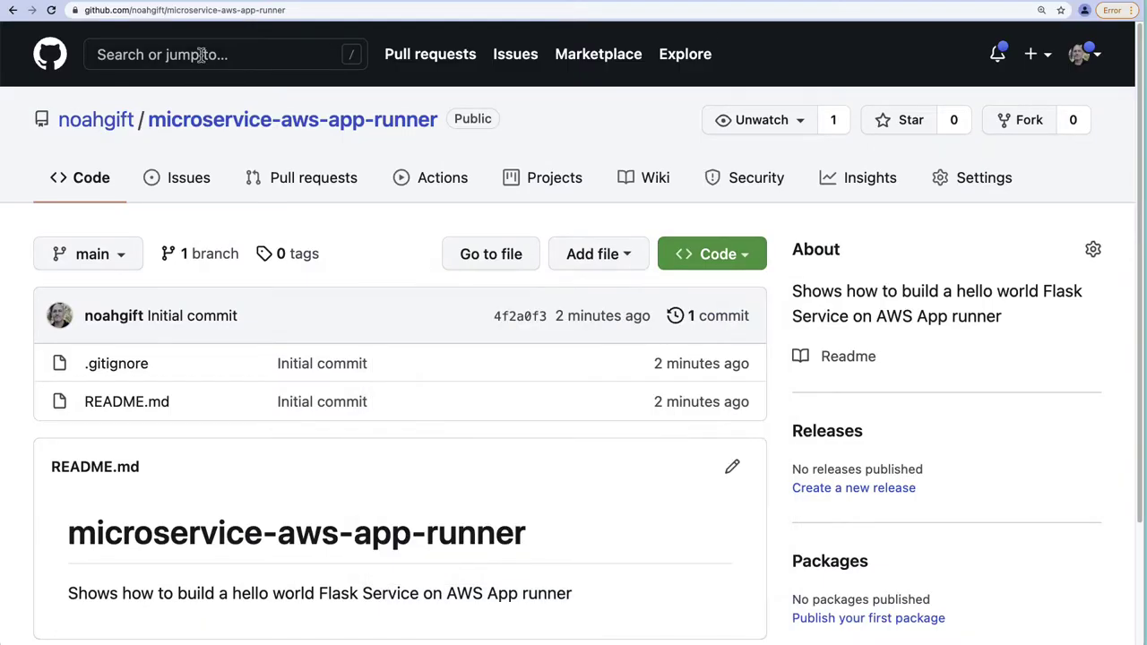
pyautogui.click(201, 55)
pyautogui.write('change')
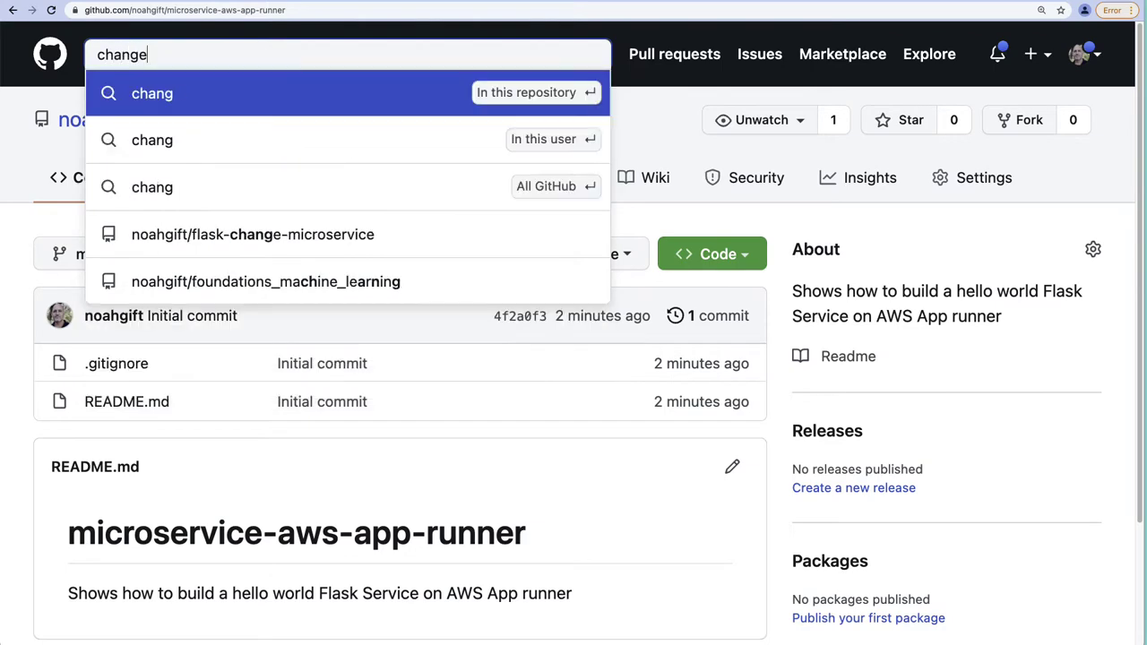
pyautogui.press('Down')
pyautogui.press('Down')
pyautogui.press('Down')
pyautogui.press('Return')
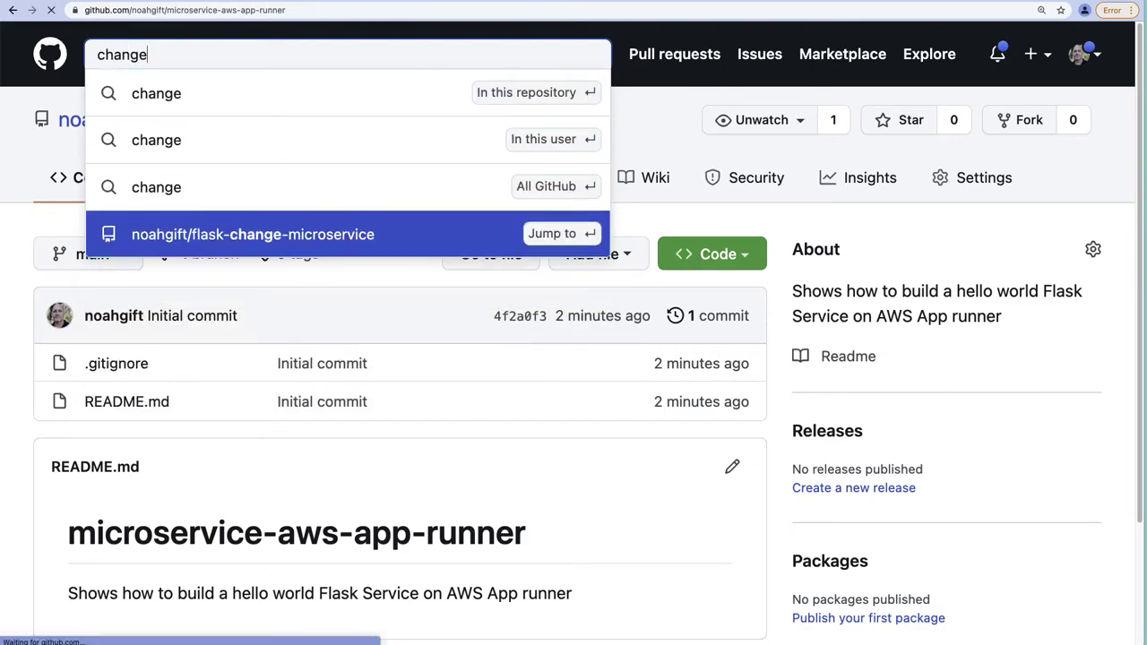
pyautogui.scroll(-2, 248, 476)
pyautogui.click(123, 448)
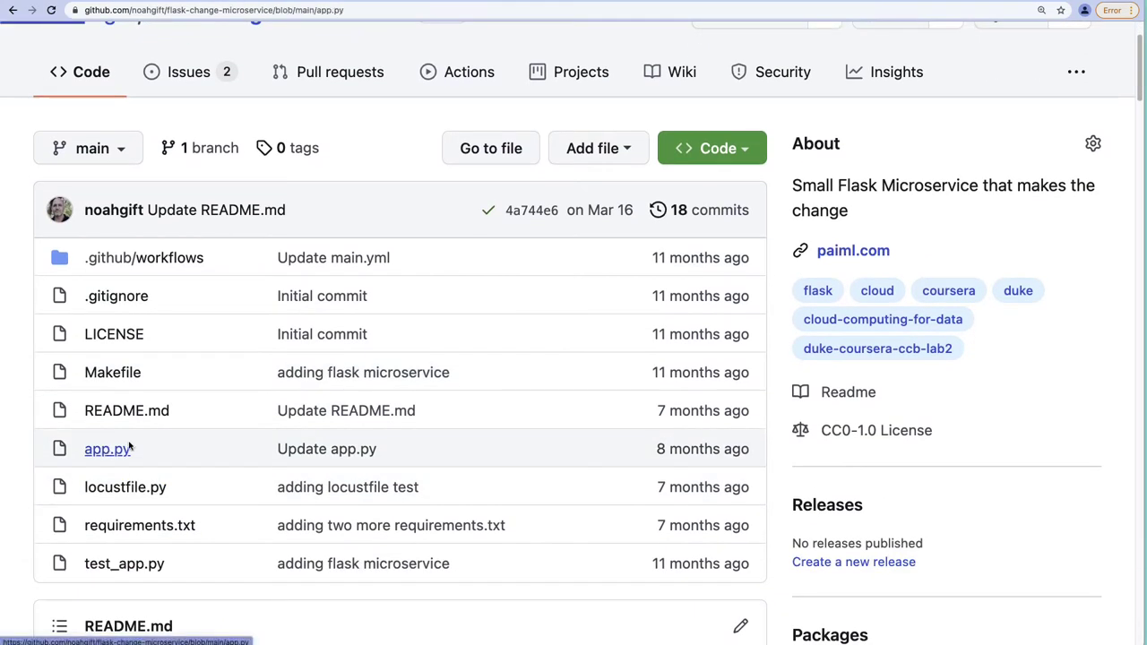
pyautogui.scroll(-9, 324, 463)
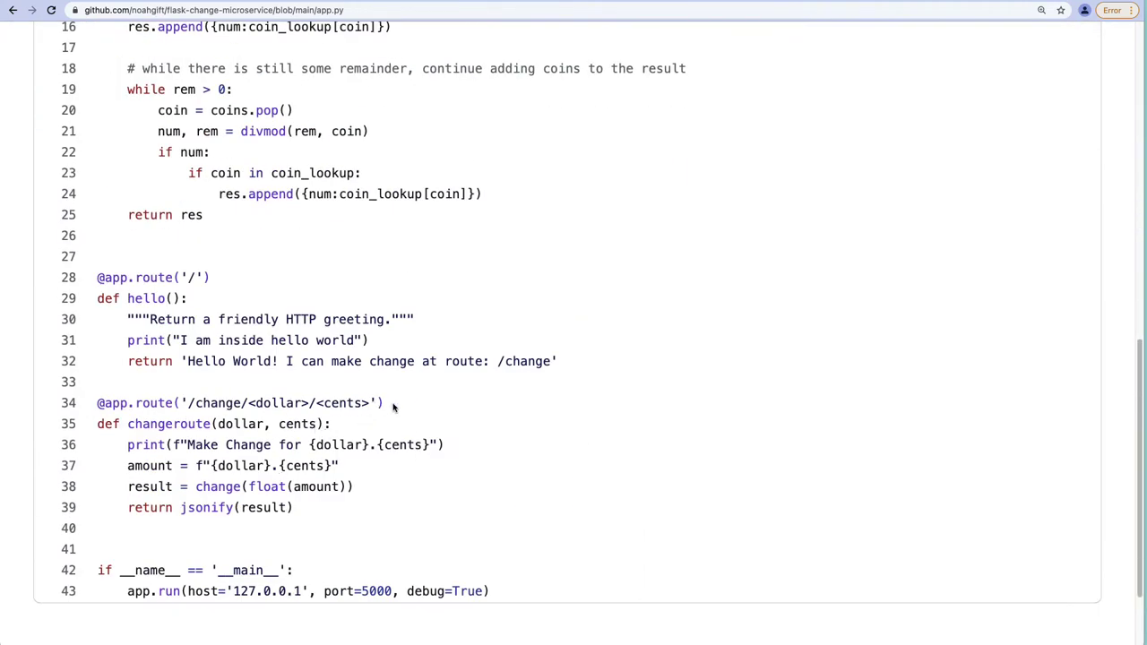
pyautogui.moveTo(392, 404); pyautogui.dragTo(77, 408)
pyautogui.press('super+c')
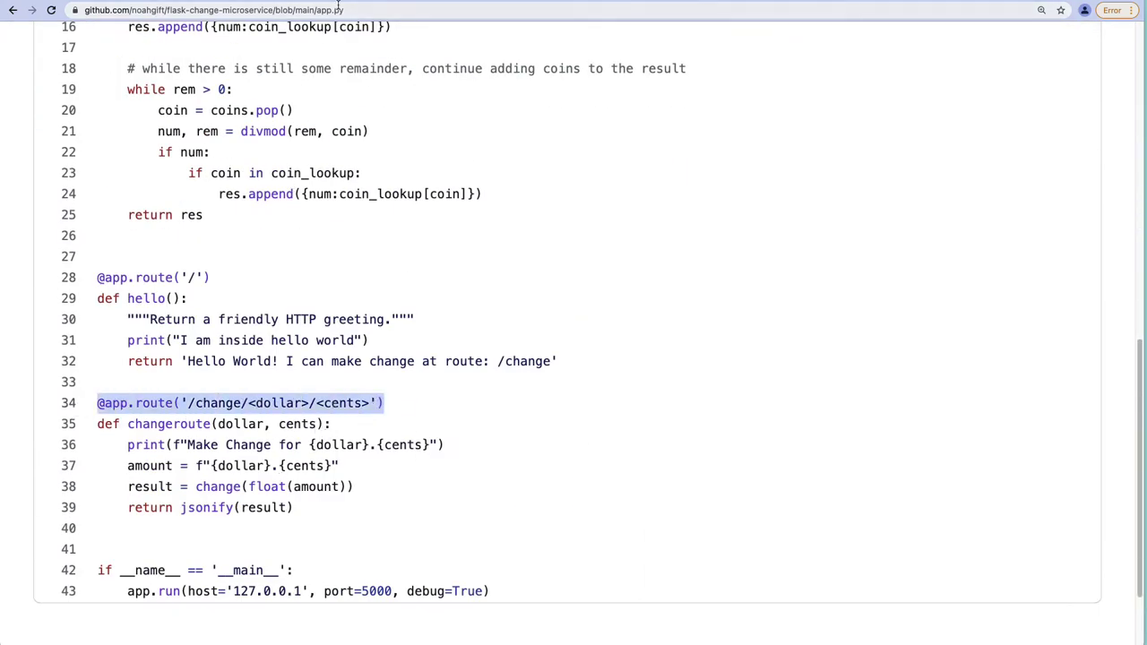
# Switch to Cloud9 and paste the copied route decorator on its own line between the home function and the main block of app.py.
pyautogui.click(421, 12)
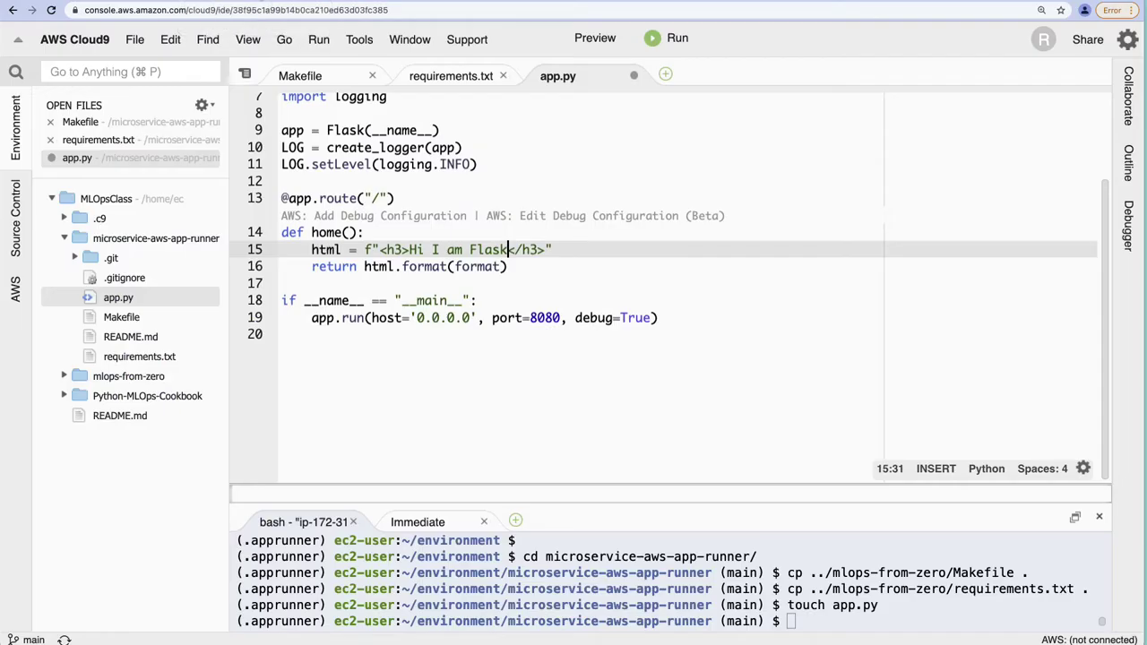
pyautogui.click(405, 283)
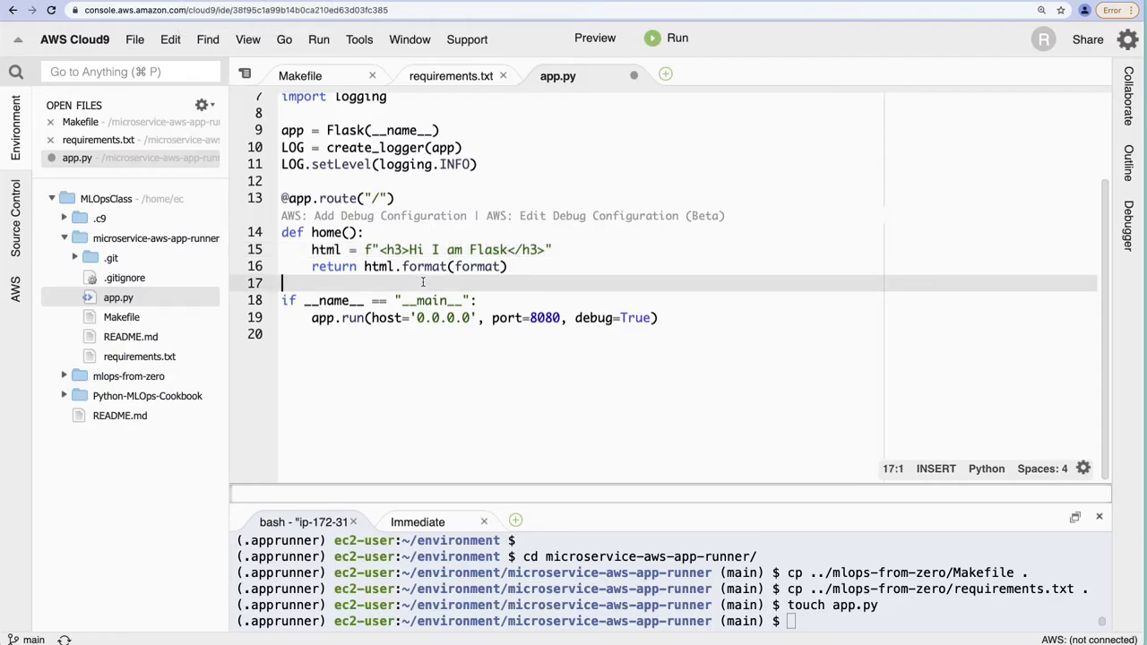
pyautogui.press('Return')
pyautogui.press('Return')
pyautogui.press('Up')
pyautogui.press('super+v')
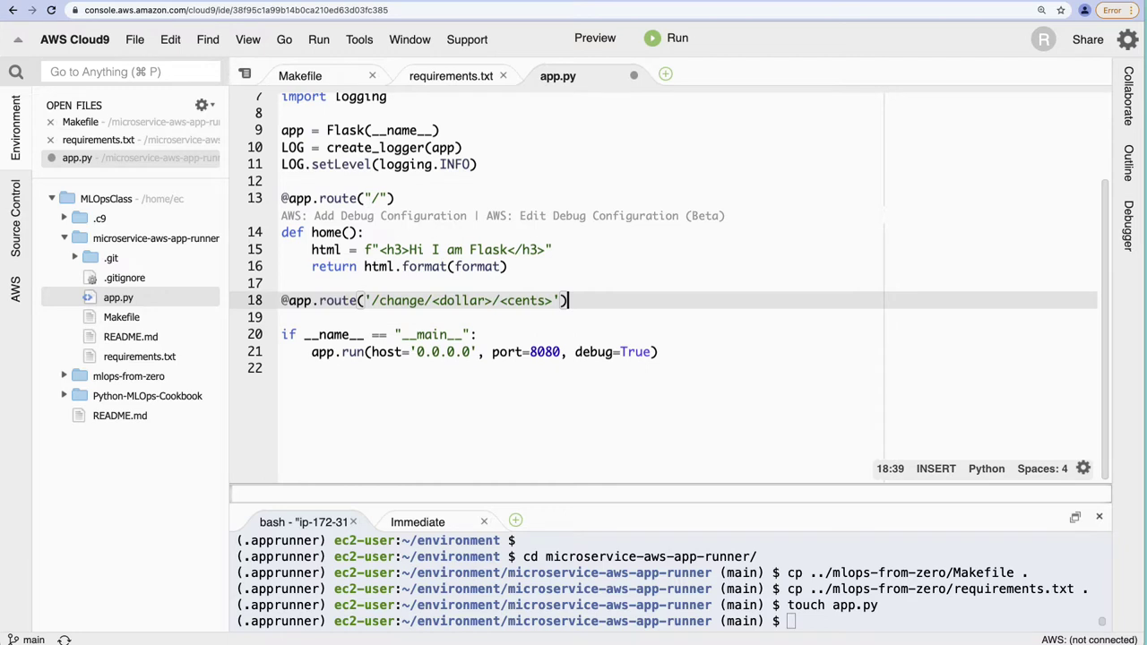
# Change the pasted decorator's path to '/hi/<name>', removing the cents segment.
pyautogui.moveTo(424, 301); pyautogui.dragTo(378, 301)
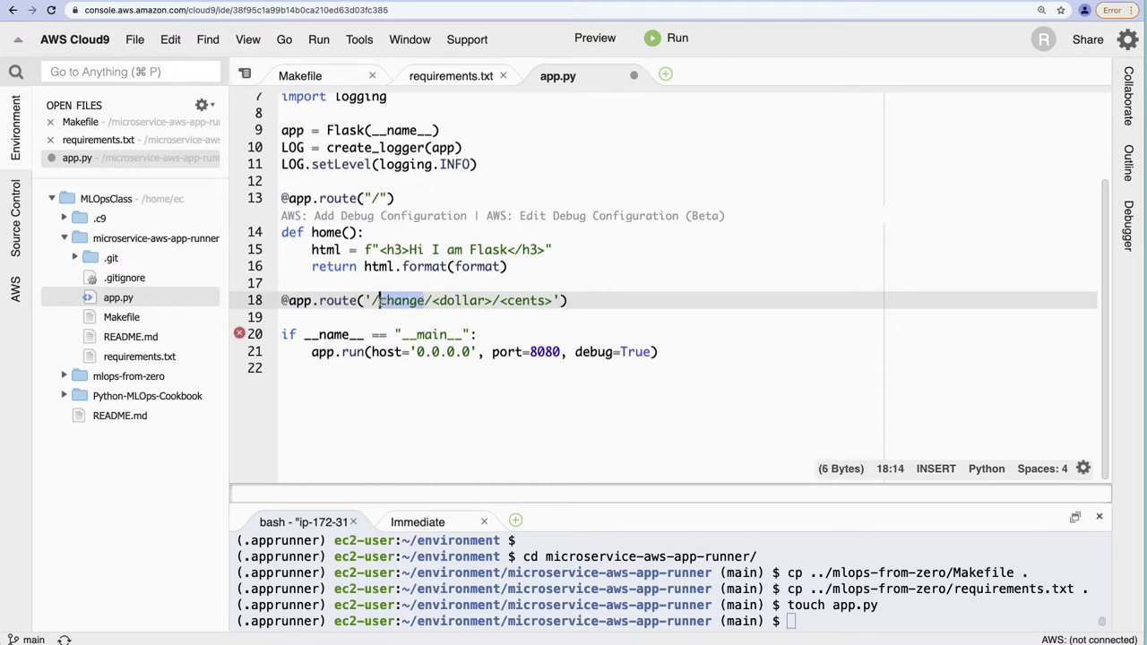
pyautogui.write('hi')
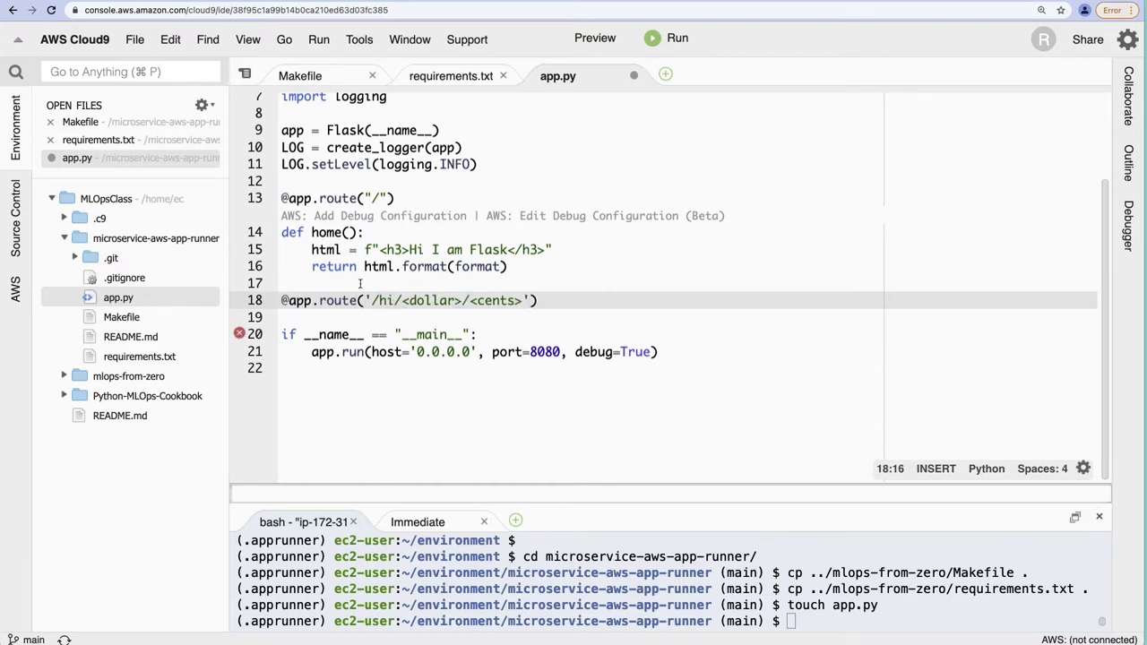
pyautogui.moveTo(454, 302); pyautogui.dragTo(411, 301)
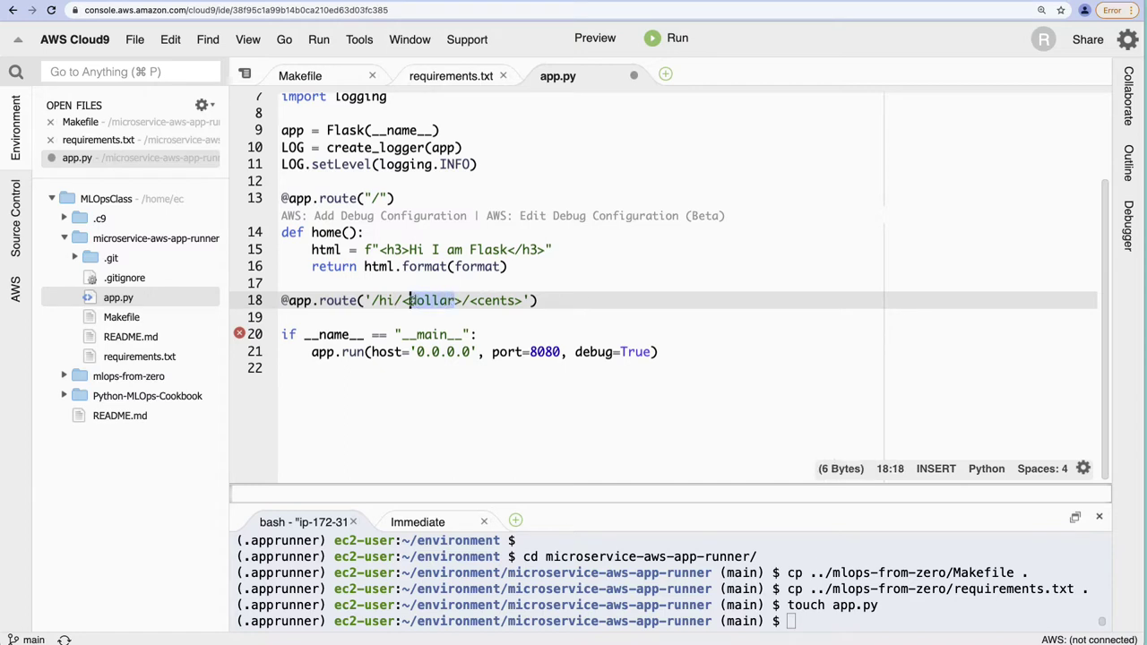
pyautogui.write('name')
pyautogui.press('Right')
pyautogui.press('Right')
pyautogui.press('Right')
pyautogui.press('Right')
pyautogui.press('Right')
pyautogui.press('Right')
pyautogui.press('Right')
pyautogui.press('Right')
pyautogui.press('Right')
pyautogui.press('BackSpace')
pyautogui.press('BackSpace')
pyautogui.press('BackSpace')
pyautogui.press('BackSpace')
pyautogui.press('BackSpace')
pyautogui.press('BackSpace')
pyautogui.press('BackSpace')
pyautogui.press('BackSpace')
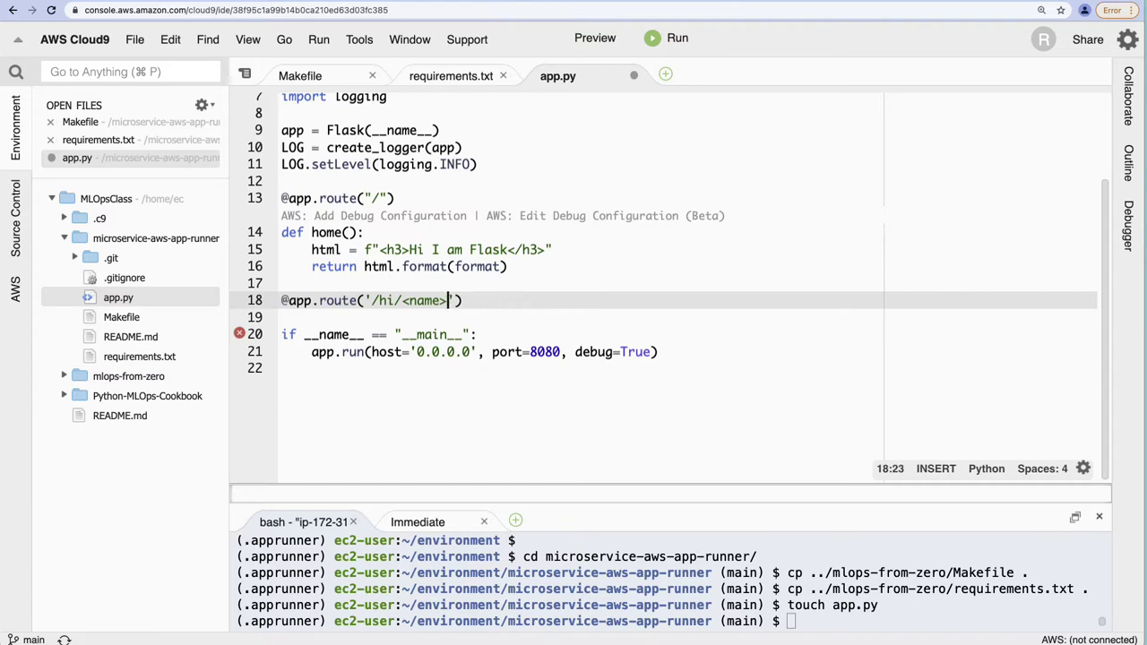
pyautogui.press('Right')
pyautogui.press('Right')
pyautogui.press('super+z')
pyautogui.press('Left')
pyautogui.press('Right')
pyautogui.press('Right')
pyautogui.press('Right')
pyautogui.press('Right')
pyautogui.press('Right')
pyautogui.press('Right')
pyautogui.press('Right')
pyautogui.press('Right')
pyautogui.press('BackSpace')
pyautogui.press('BackSpace')
pyautogui.press('BackSpace')
pyautogui.press('BackSpace')
pyautogui.press('BackSpace')
pyautogui.press('BackSpace')
pyautogui.press('BackSpace')
pyautogui.press('BackSpace')
# Add the function header def hello(name): directly below the '/hi/<name>' route decorator.
pyautogui.click(493, 306)
pyautogui.press('Return')
pyautogui.write('def ')
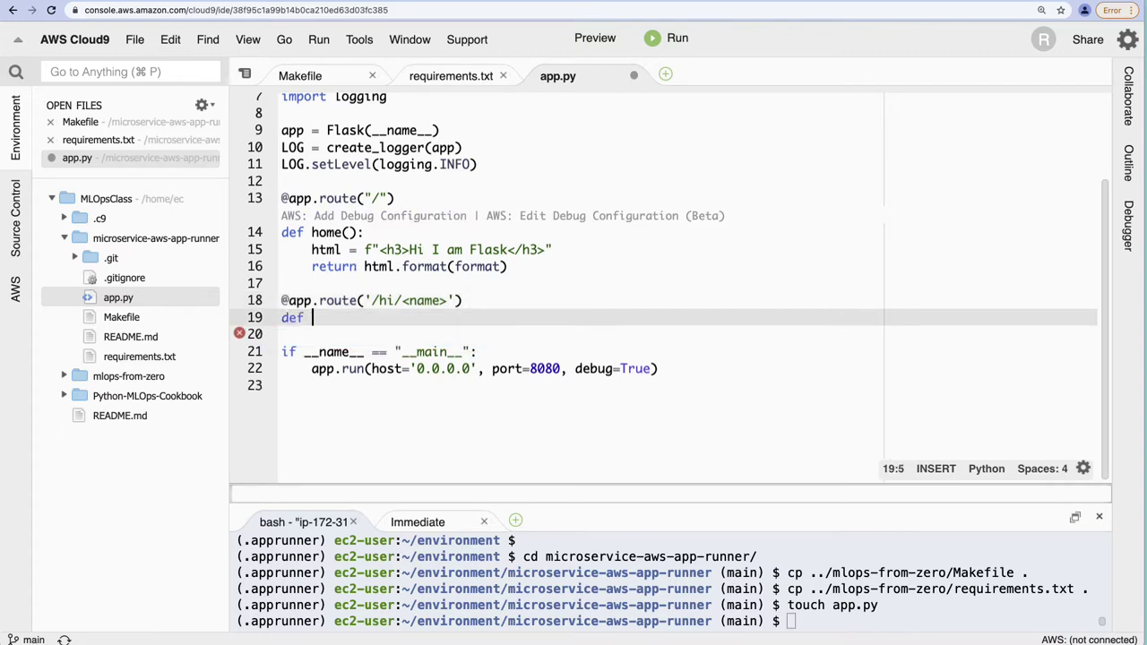
pyautogui.write('hello(nam')
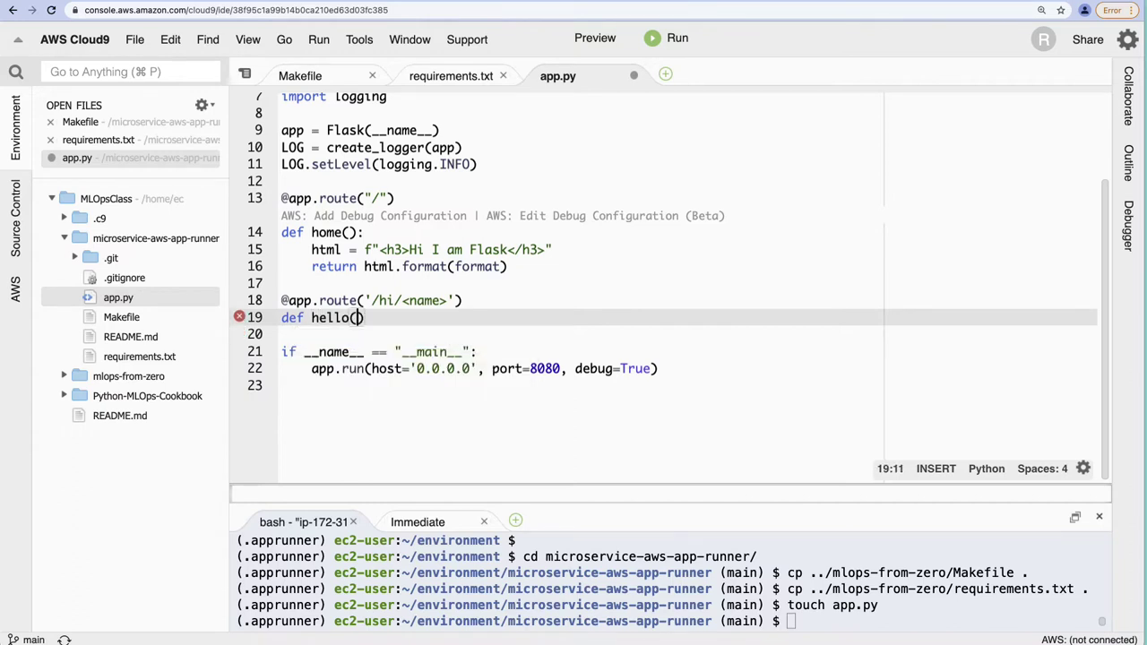
pyautogui.write('e):')
pyautogui.press('Return')
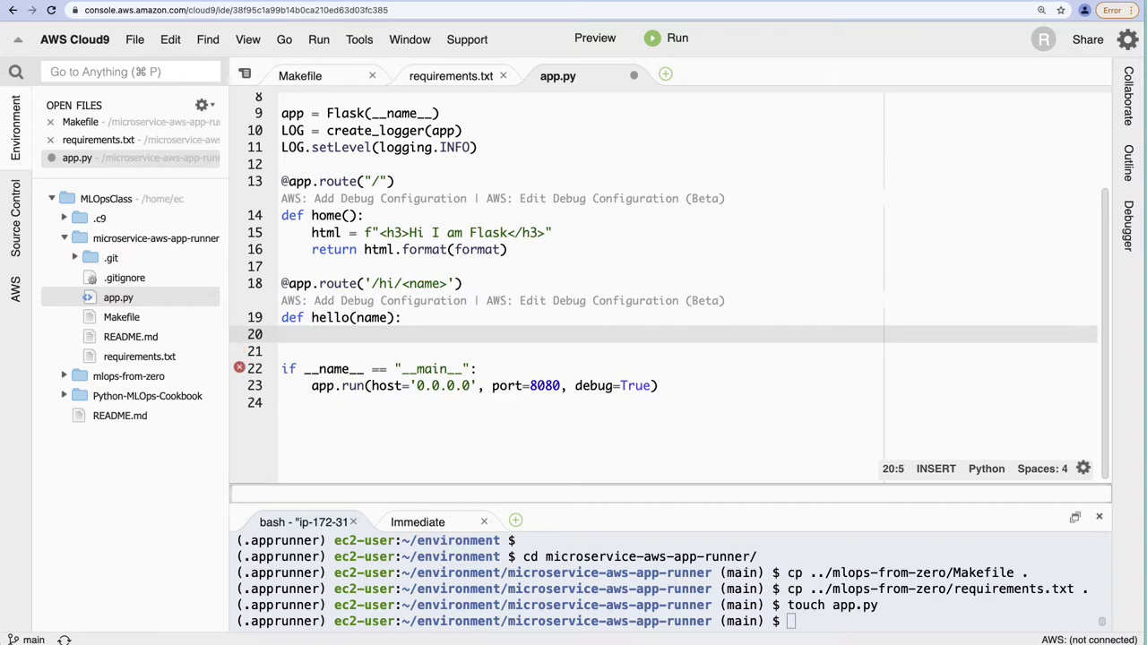
# Copy the amount, result and return jsonify(result) lines from the GitHub changeroute function into the body of hello in app.py.
pyautogui.write('return')
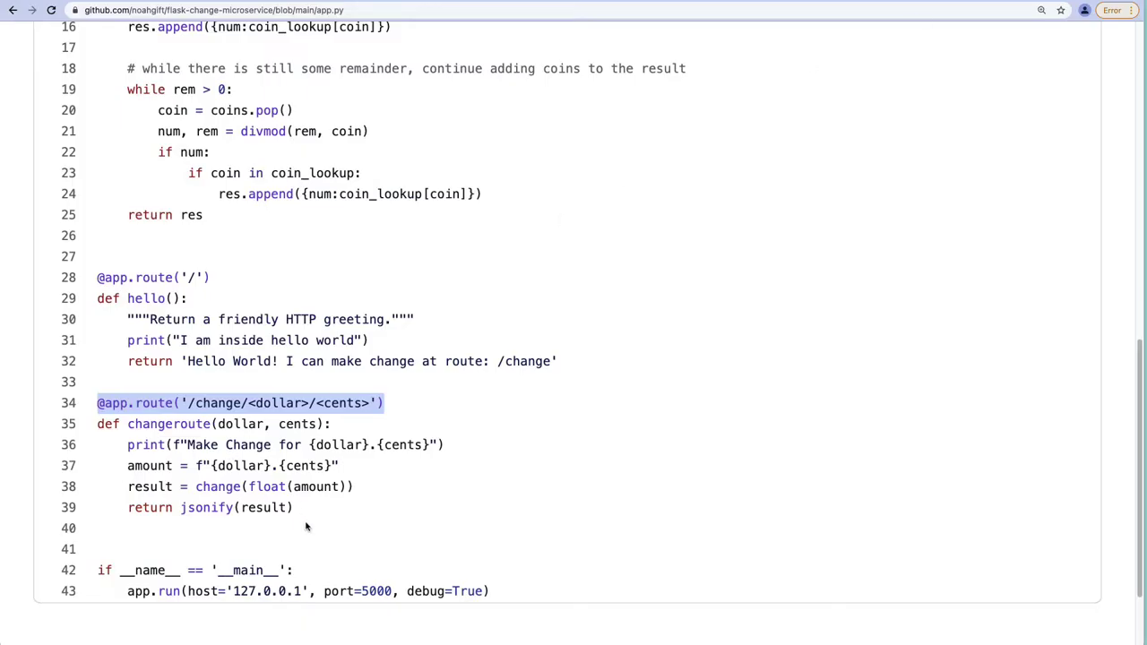
pyautogui.moveTo(307, 517); pyautogui.dragTo(127, 476)
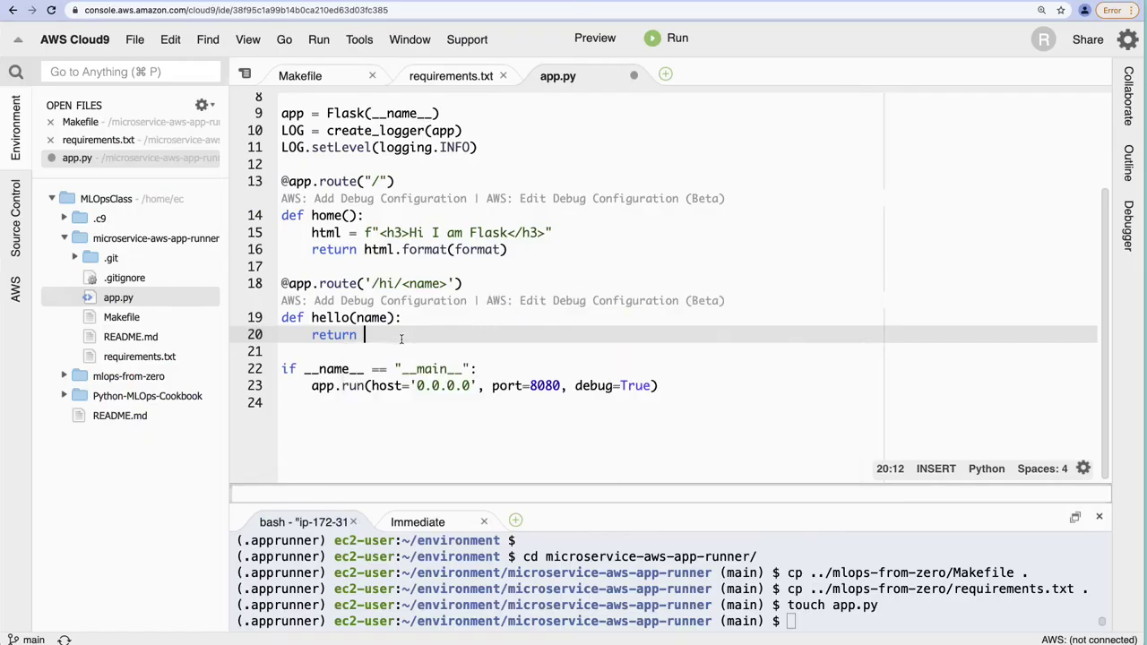
pyautogui.hotkey('shift', 'Left')
pyautogui.hotkey('shift', 'Left')
pyautogui.hotkey('shift', 'Left')
pyautogui.hotkey('shift', 'Left')
pyautogui.hotkey('shift', 'Left')
pyautogui.hotkey('shift', 'Left')
pyautogui.hotkey('shift', 'Left')
pyautogui.press('super+v')
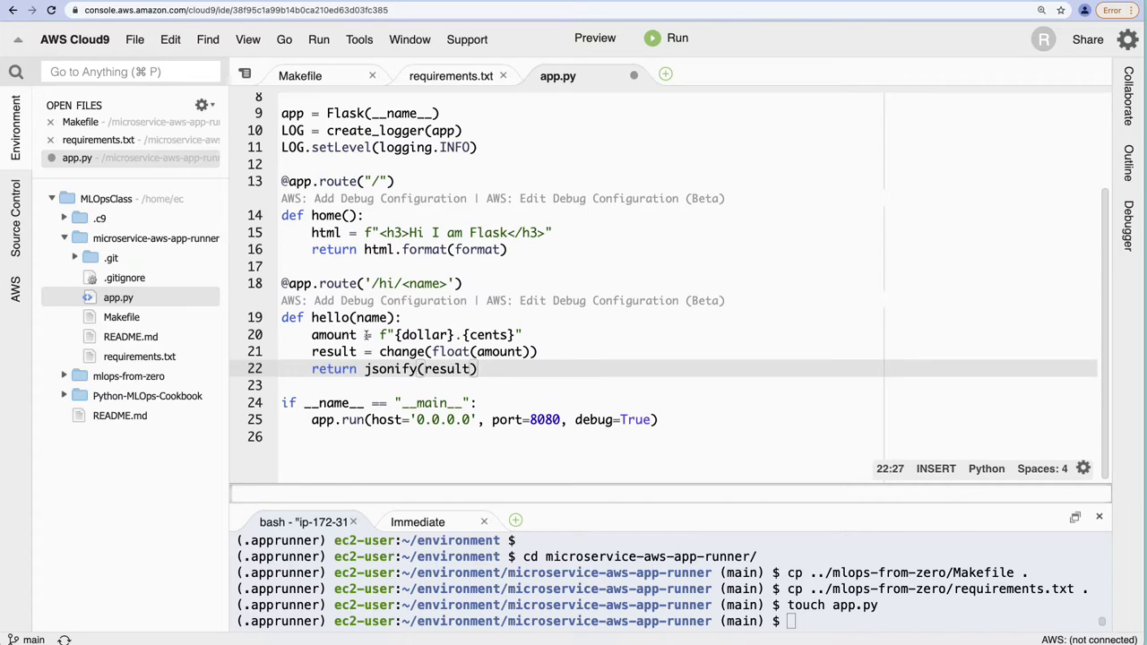
# Rename the assigned variable amount to greeting on the first line of the hello function.
pyautogui.moveTo(356, 335); pyautogui.dragTo(311, 341)
pyautogui.press('BackSpace')
pyautogui.write('greeting')
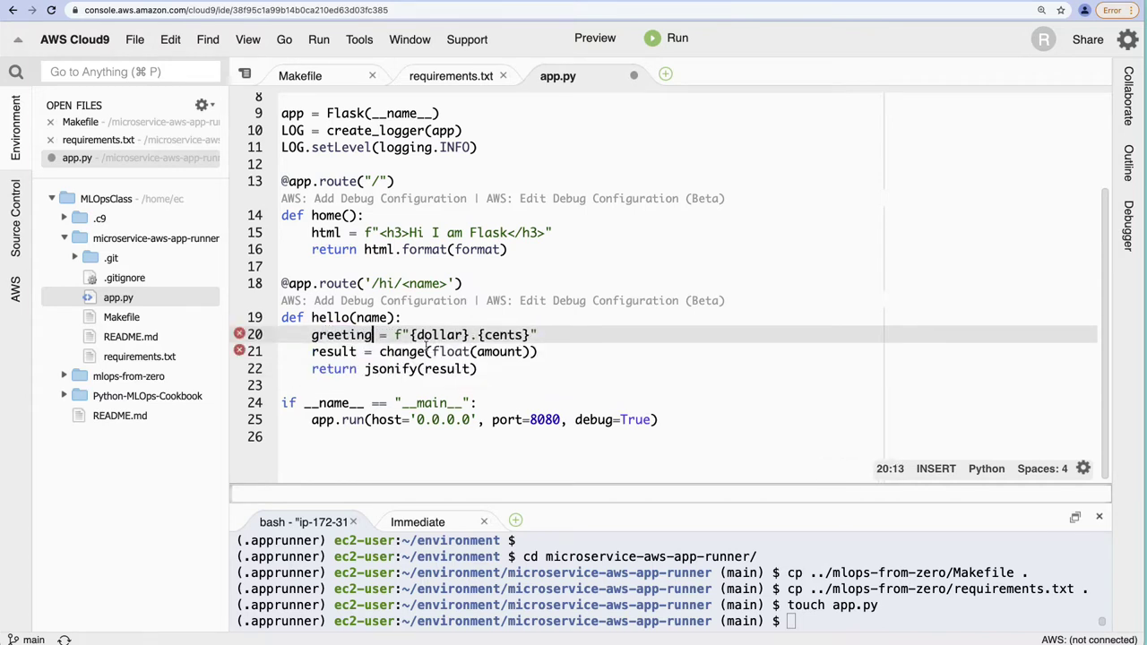
# Replace the f-string assigned to greeting with "Hello: {name}".
pyautogui.moveTo(471, 335); pyautogui.dragTo(415, 335)
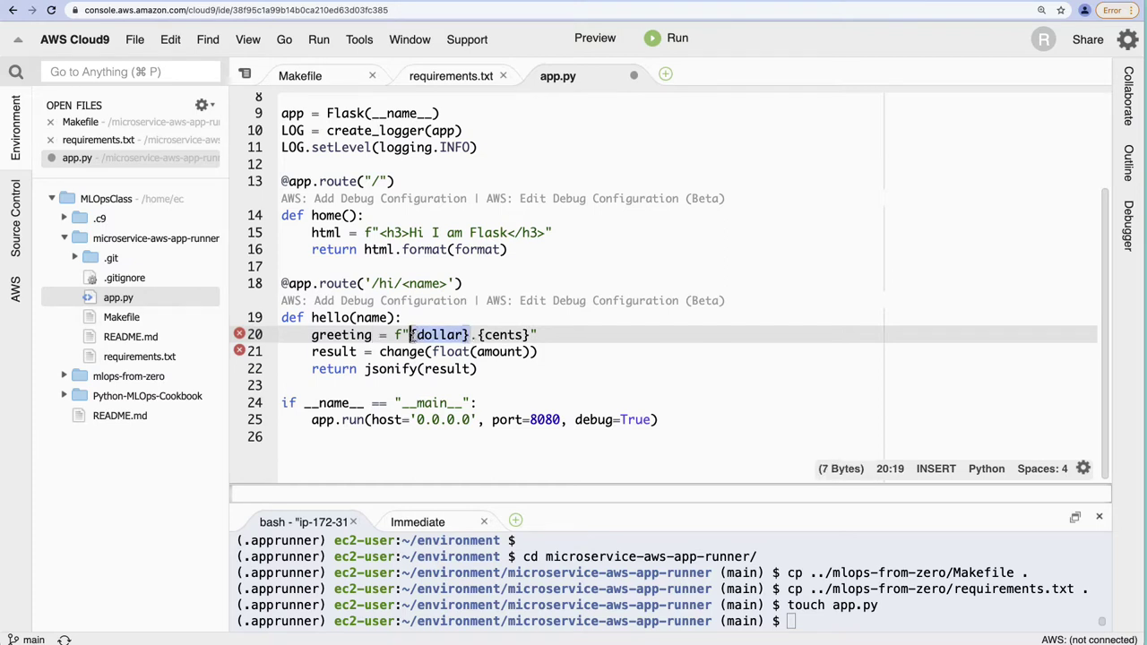
pyautogui.press('BackSpace')
pyautogui.press('BackSpace')
pyautogui.write('Hello')
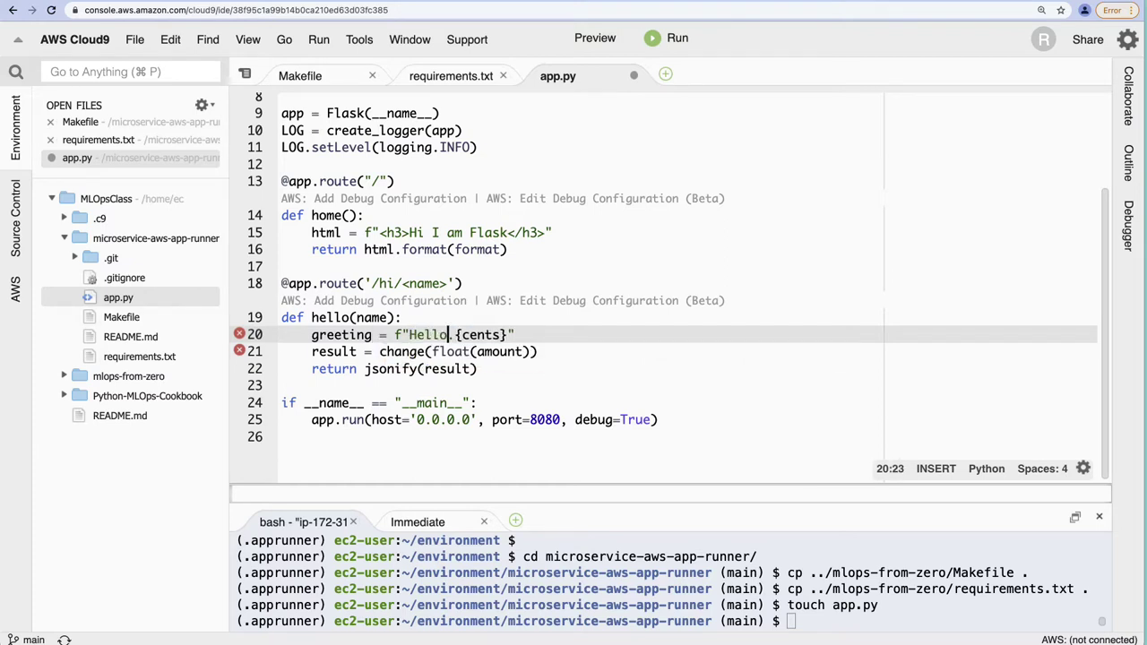
pyautogui.press('Right')
pyautogui.press('BackSpace')
pyautogui.write(':')
pyautogui.press('Right')
pyautogui.press('Right')
pyautogui.press('Right')
pyautogui.press('Right')
pyautogui.press('Right')
pyautogui.press('Right')
pyautogui.press('BackSpace')
pyautogui.press('BackSpace')
pyautogui.press('BackSpace')
pyautogui.press('BackSpace')
pyautogui.press('BackSpace')
pyautogui.write('nam')
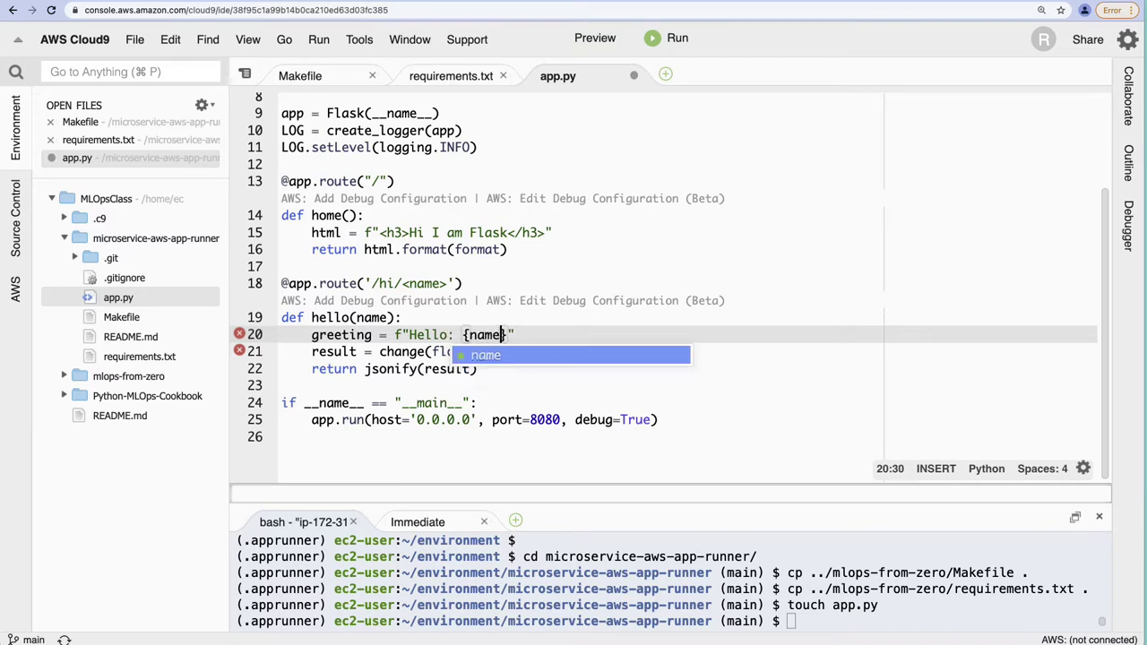
# Delete the result = change(float(amount)) line from the hello function.
pyautogui.press('Down')
pyautogui.press('super+d')
pyautogui.click(319, 351)
# Replace the jsonify argument in hello's return line with greeting, save app.py and return to the terminal.
pyautogui.press('Right')
pyautogui.press('Right')
pyautogui.press('Right')
pyautogui.press('Right')
pyautogui.press('Right')
pyautogui.press('Right')
pyautogui.press('Right')
pyautogui.press('Right')
pyautogui.press('Right')
pyautogui.press('Right')
pyautogui.press('Right')
pyautogui.press('Right')
pyautogui.press('Right')
pyautogui.press('Right')
pyautogui.press('Right')
pyautogui.press('Right')
pyautogui.press('Right')
pyautogui.press('Right')
pyautogui.press('Right')
pyautogui.press('Right')
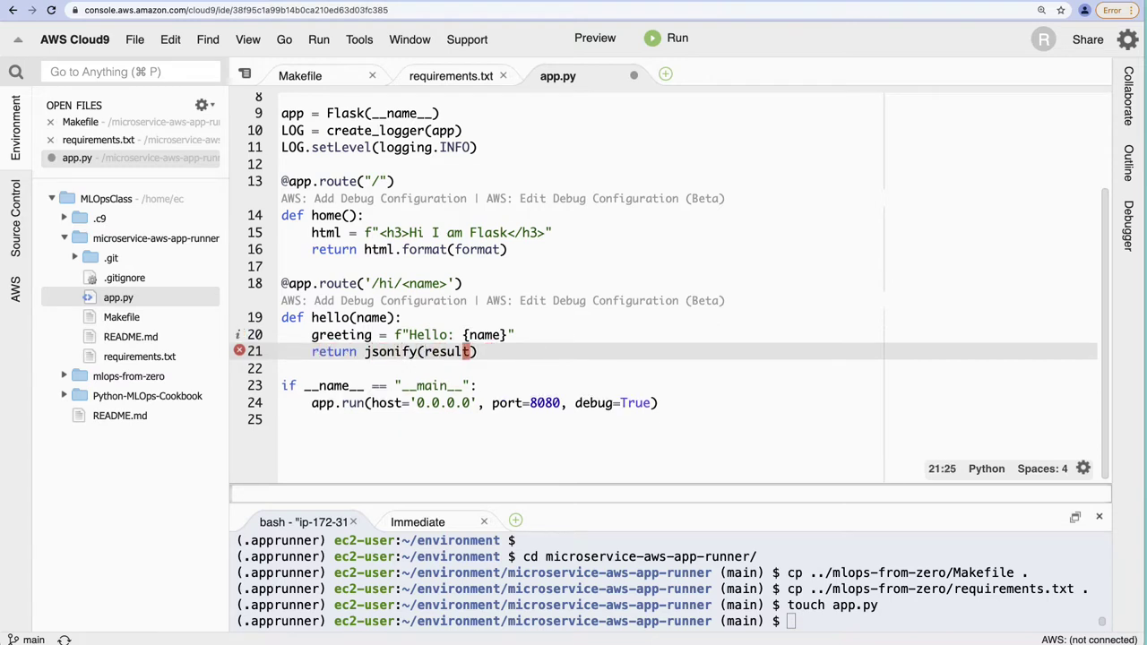
pyautogui.press('BackSpace')
pyautogui.press('BackSpace')
pyautogui.press('BackSpace')
pyautogui.press('BackSpace')
pyautogui.press('BackSpace')
pyautogui.press('BackSpace')
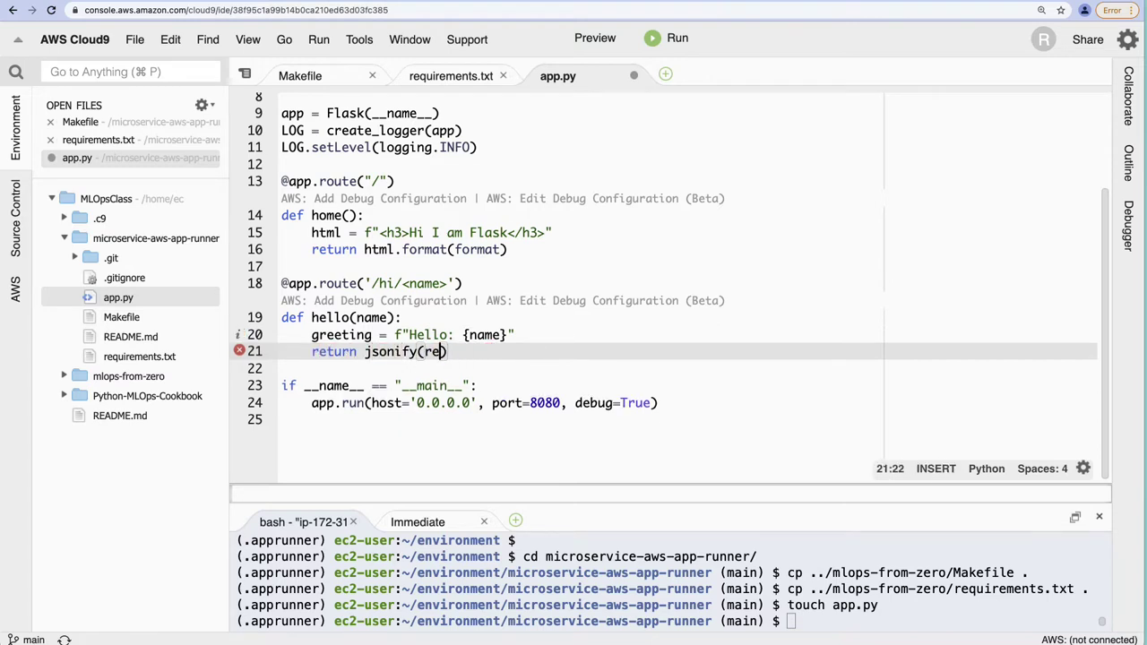
pyautogui.write('greetin')
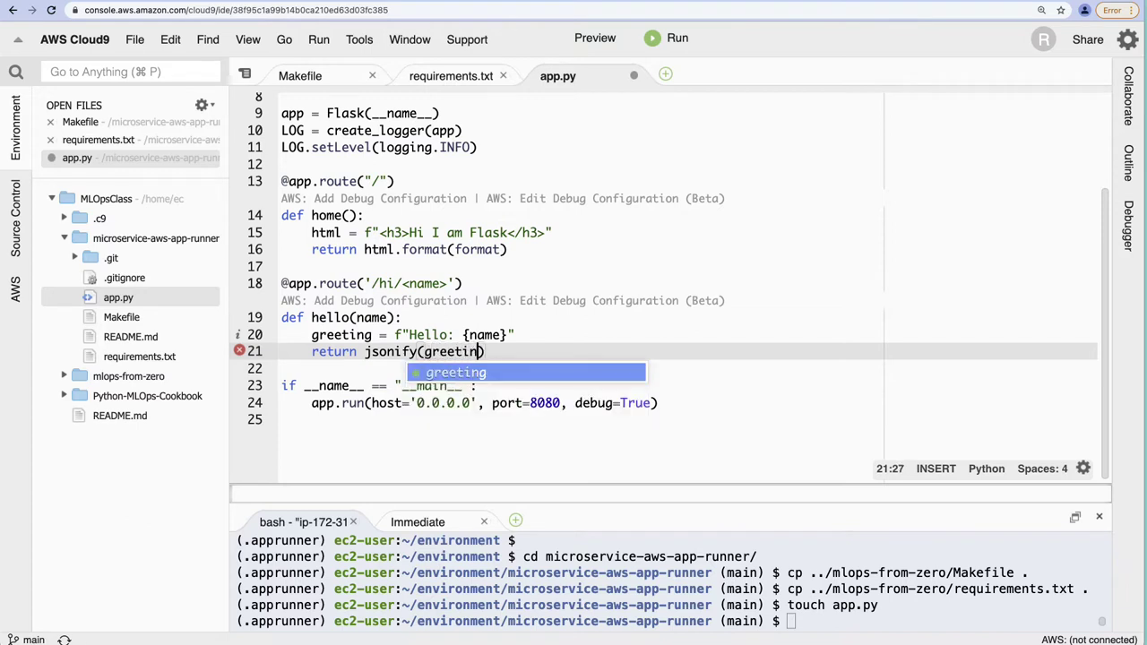
pyautogui.write('g')
pyautogui.press('super+s')
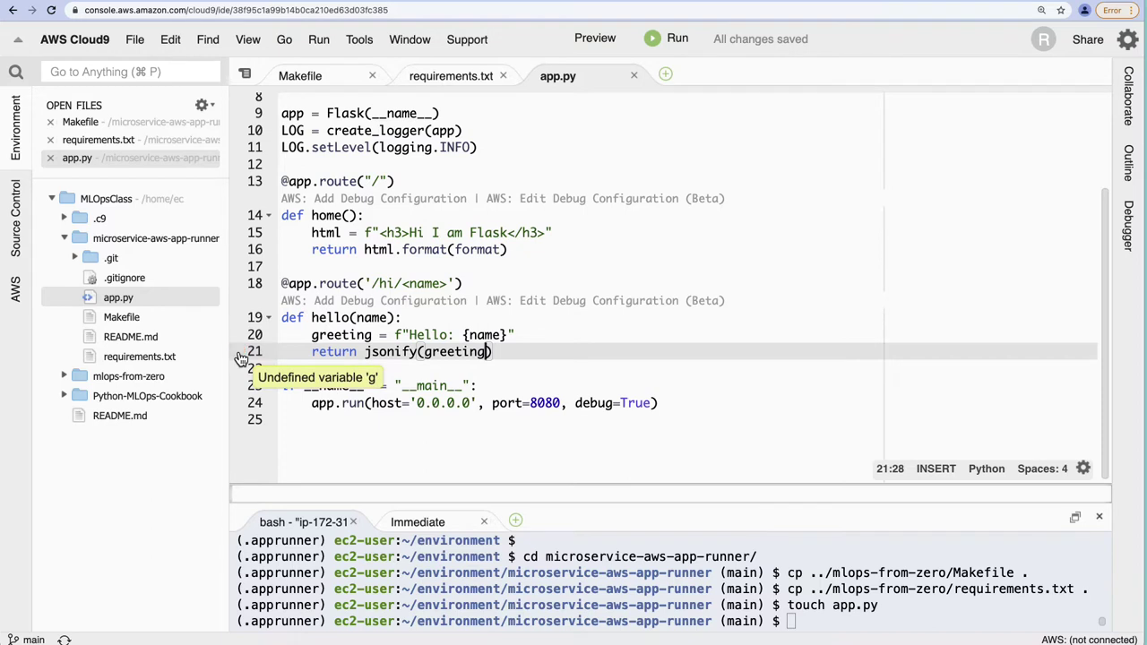
pyautogui.click(857, 627)
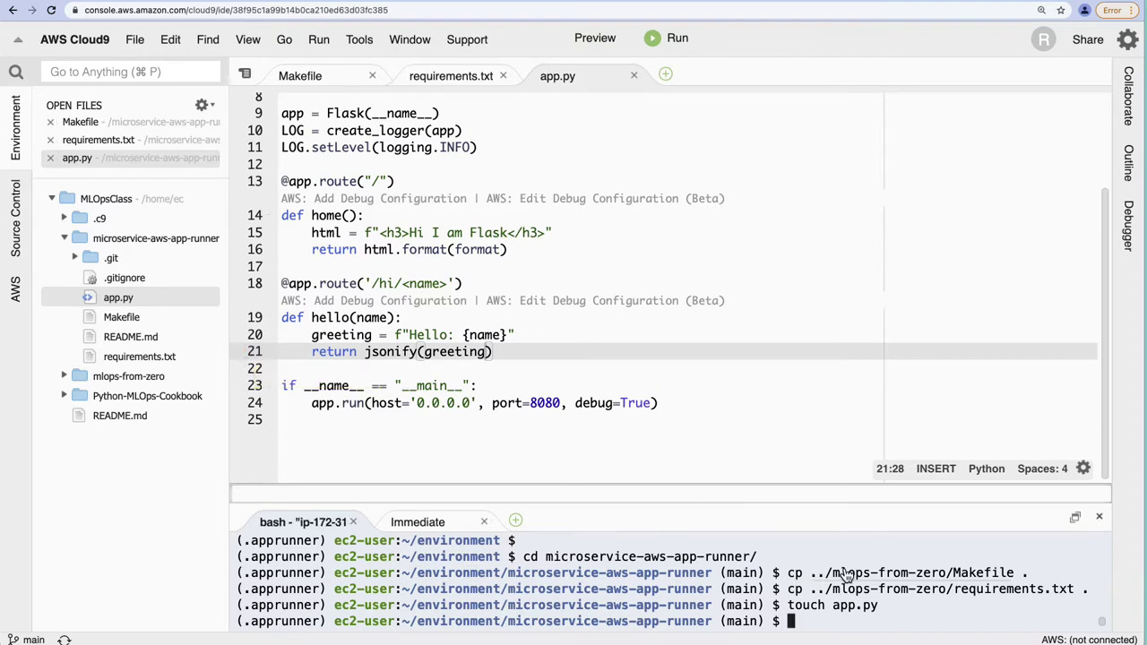
pyautogui.write('python ap')
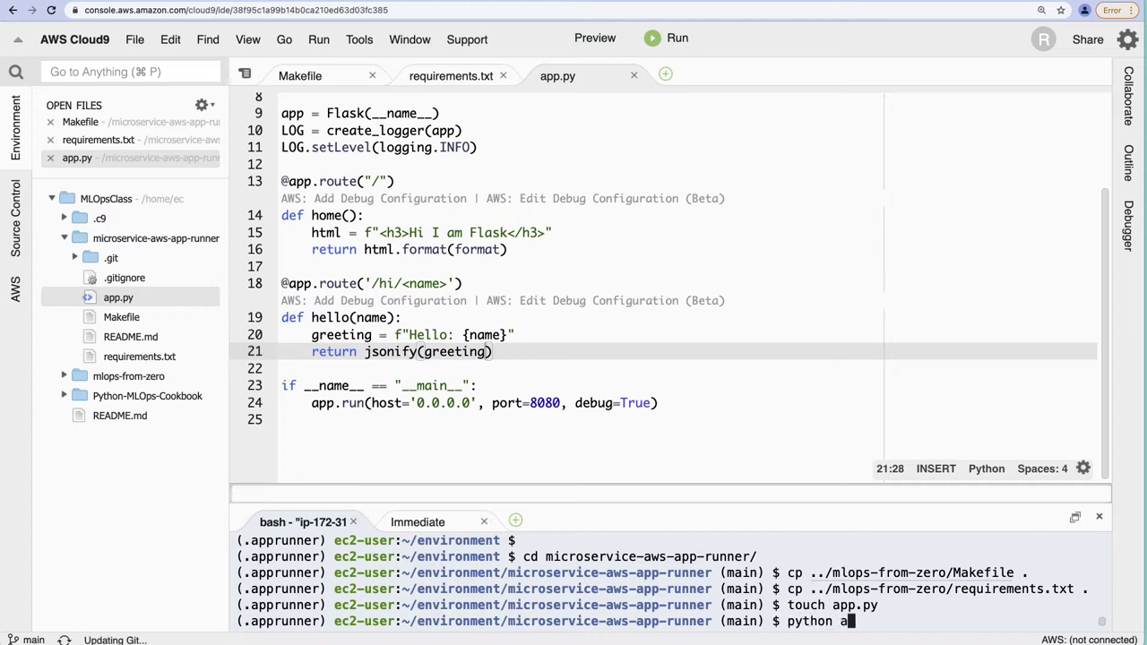
pyautogui.press('BackSpace')
pyautogui.press('BackSpace')
pyautogui.press('BackSpace')
pyautogui.press('BackSpace')
pyautogui.press('BackSpace')
pyautogui.press('BackSpace')
pyautogui.press('BackSpace')
pyautogui.press('BackSpace')
pyautogui.press('BackSpace')
# Run make install in the microservice-aws-app-runner folder and enlarge the terminal area.
pyautogui.write('make ins')
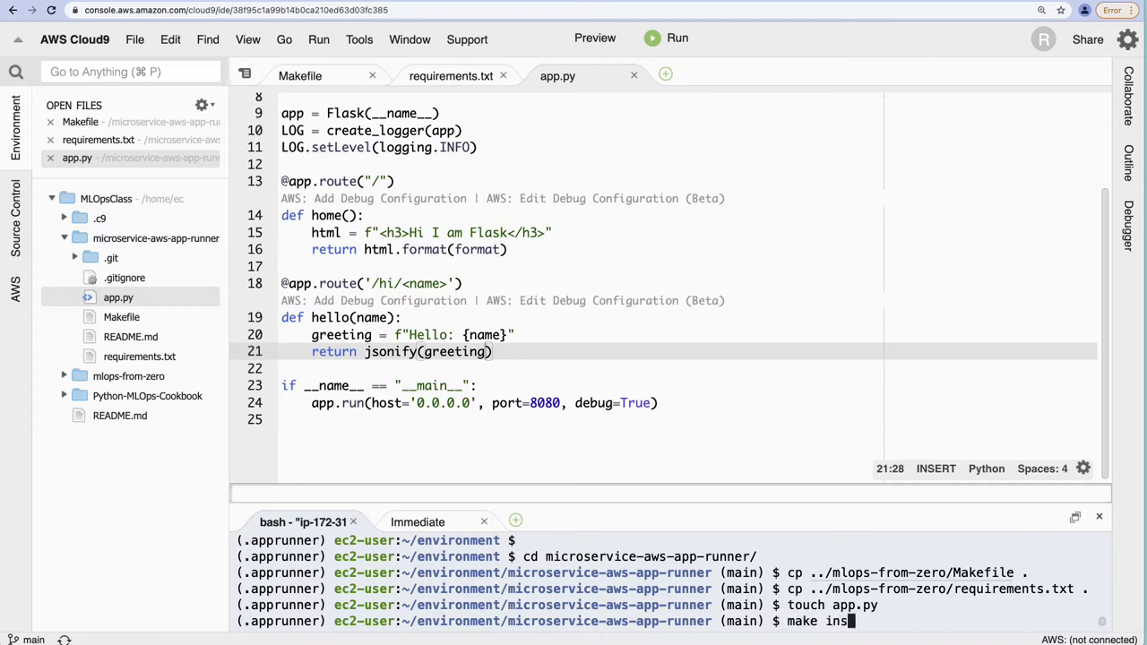
pyautogui.write('tall')
pyautogui.press('Return')
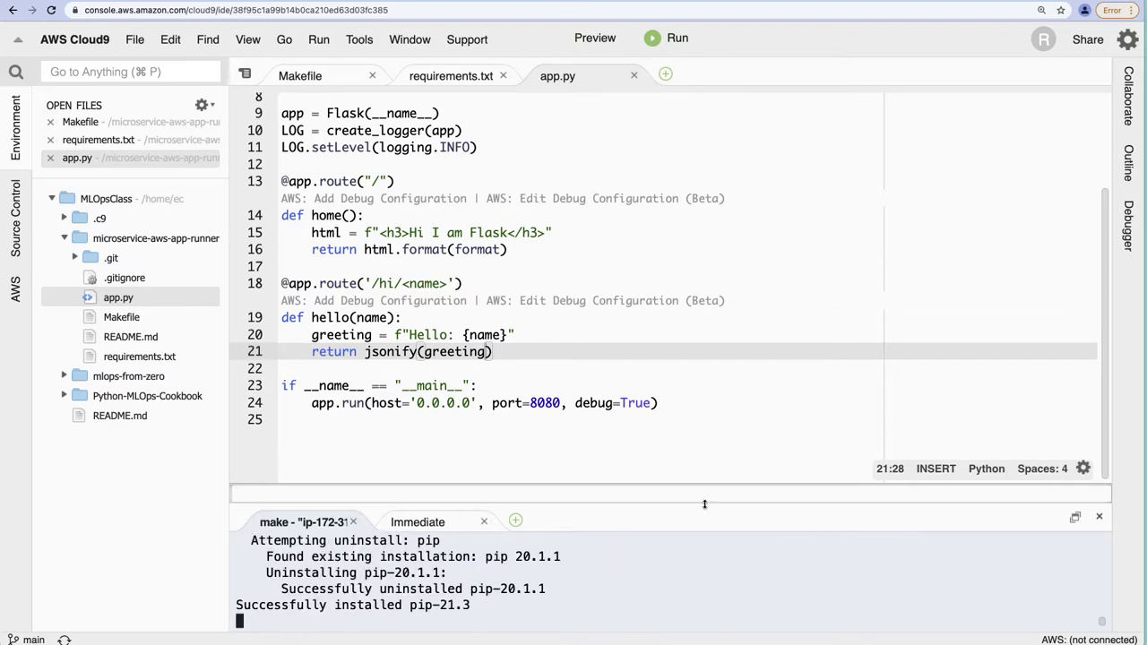
pyautogui.moveTo(704, 504); pyautogui.dragTo(708, 438)
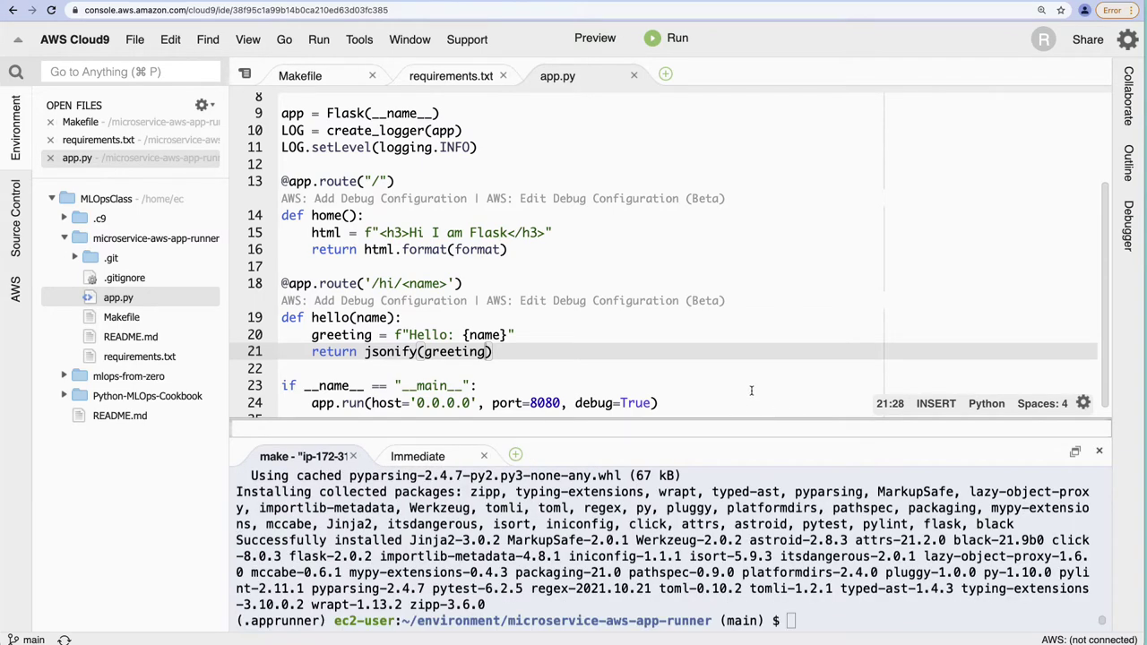
# Start the Flask server in the terminal with python app.py.
pyautogui.click(767, 342)
pyautogui.click(833, 617)
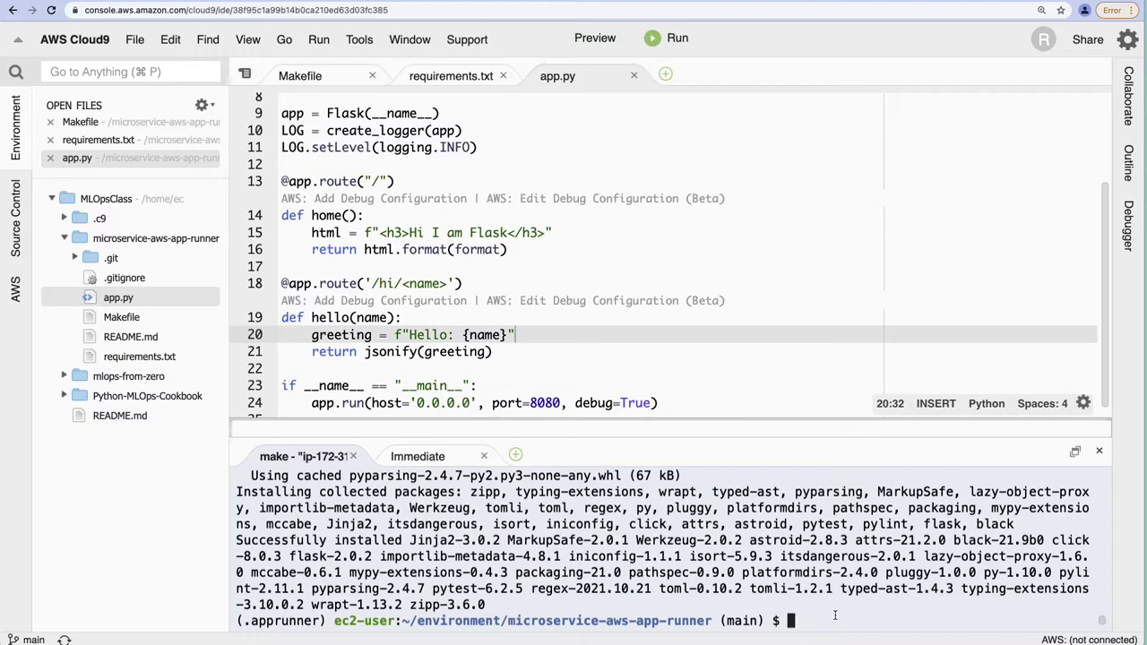
pyautogui.write('python app.py')
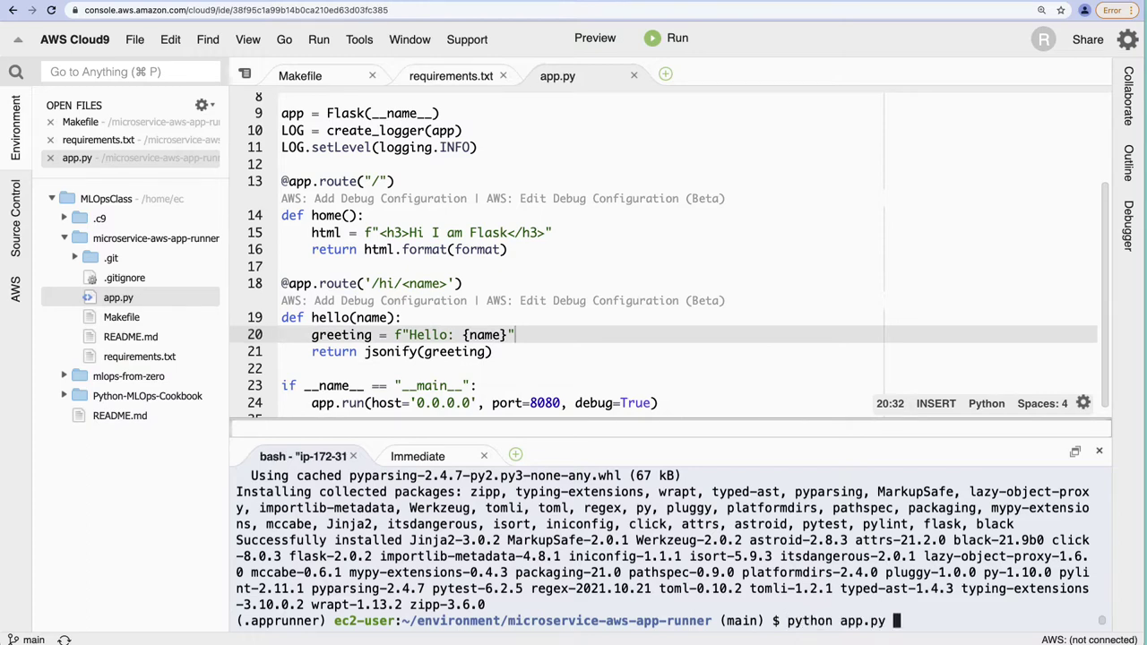
pyautogui.press('Return')
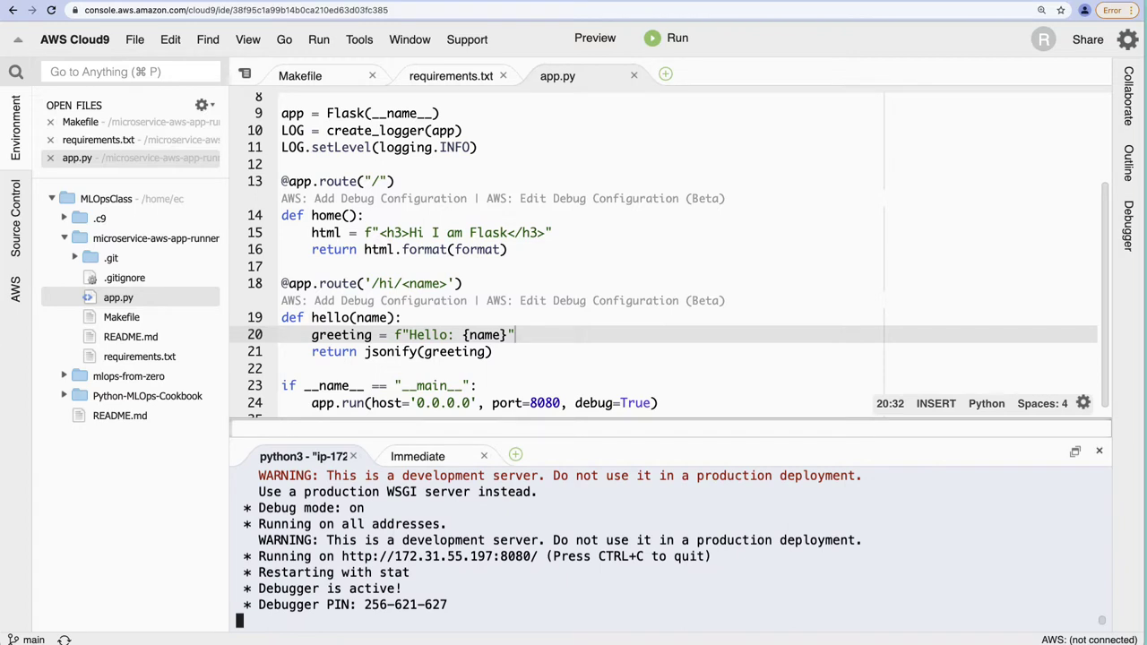
pyautogui.moveTo(542, 559); pyautogui.dragTo(343, 557)
pyautogui.press('super+c')
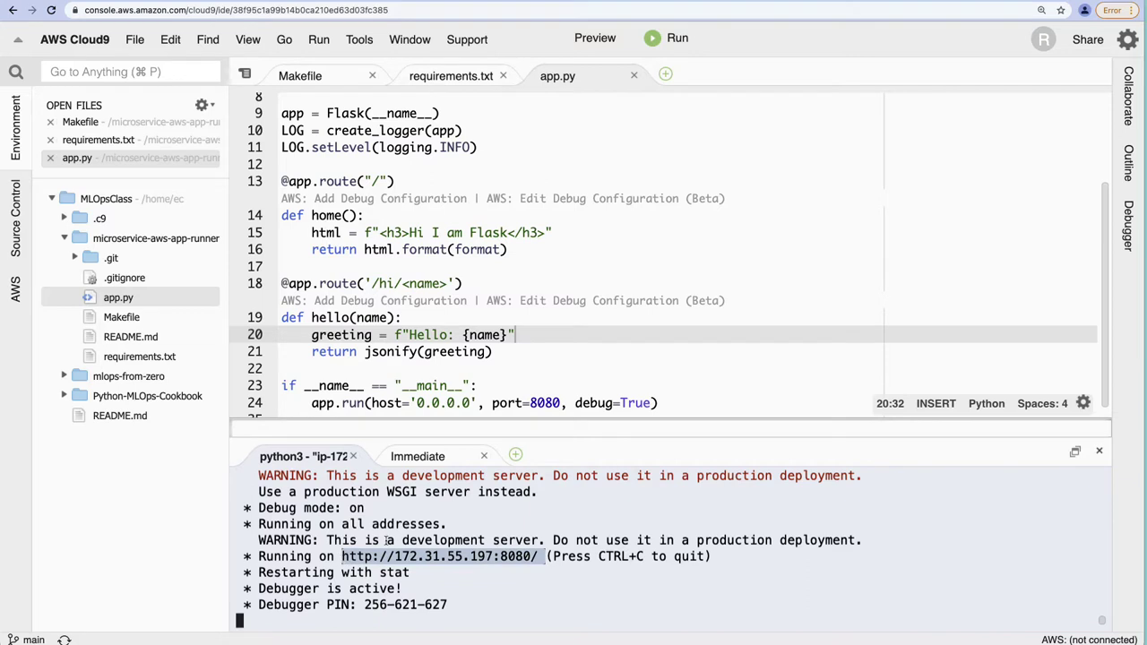
pyautogui.click(516, 457)
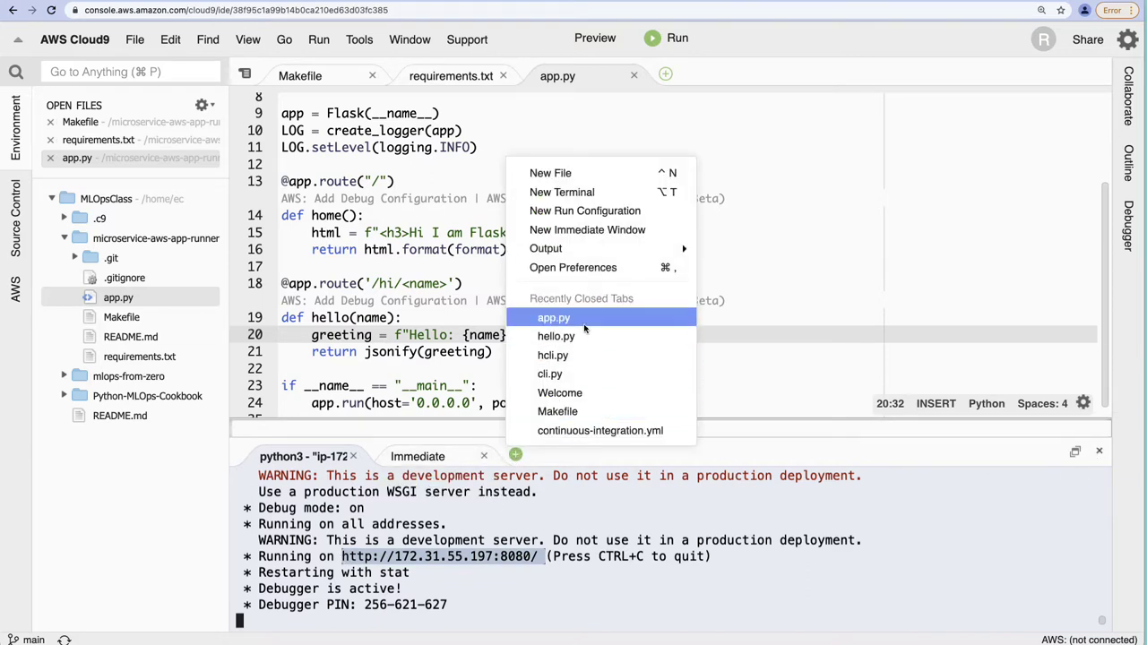
pyautogui.click(602, 192)
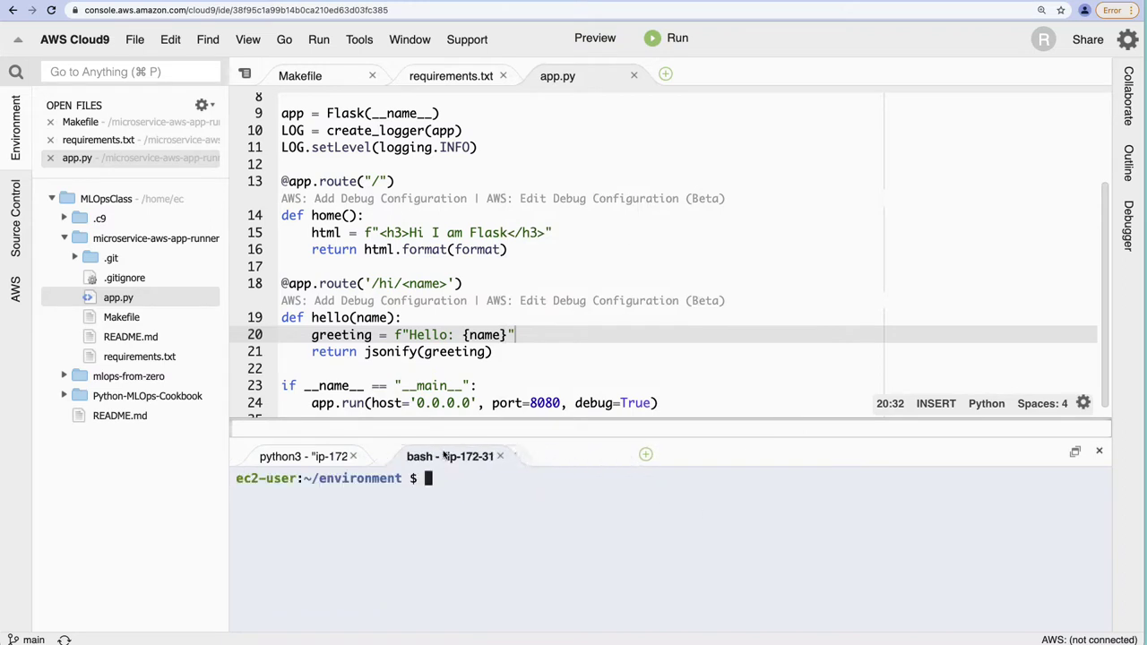
pyautogui.write('curl')
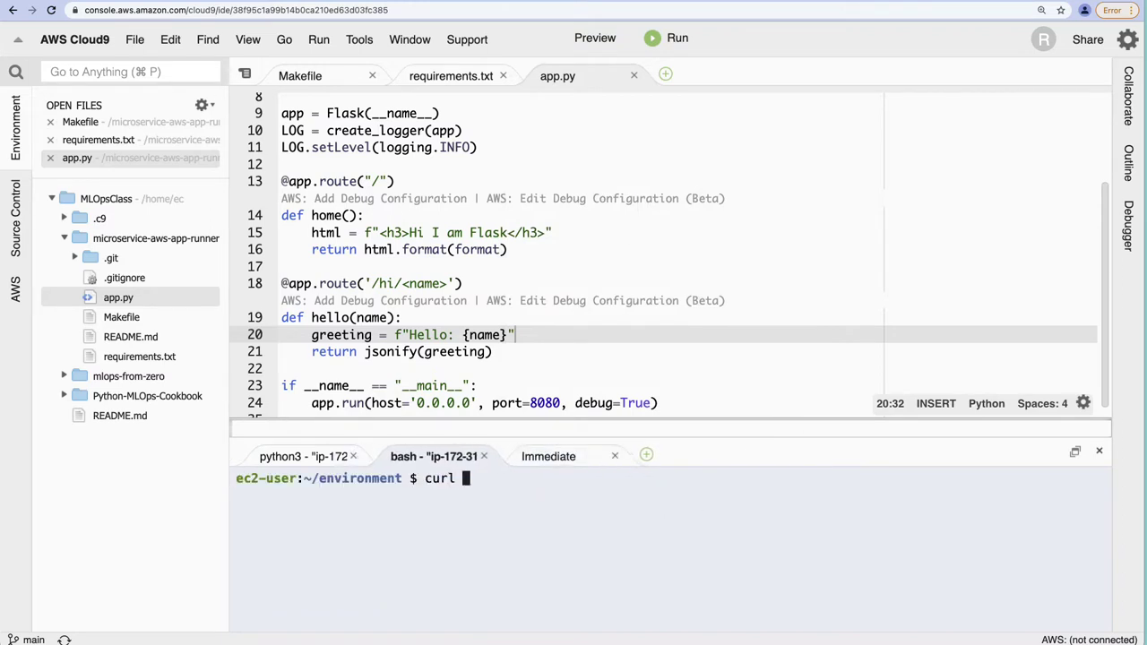
pyautogui.press('super+v')
pyautogui.press('BackSpace')
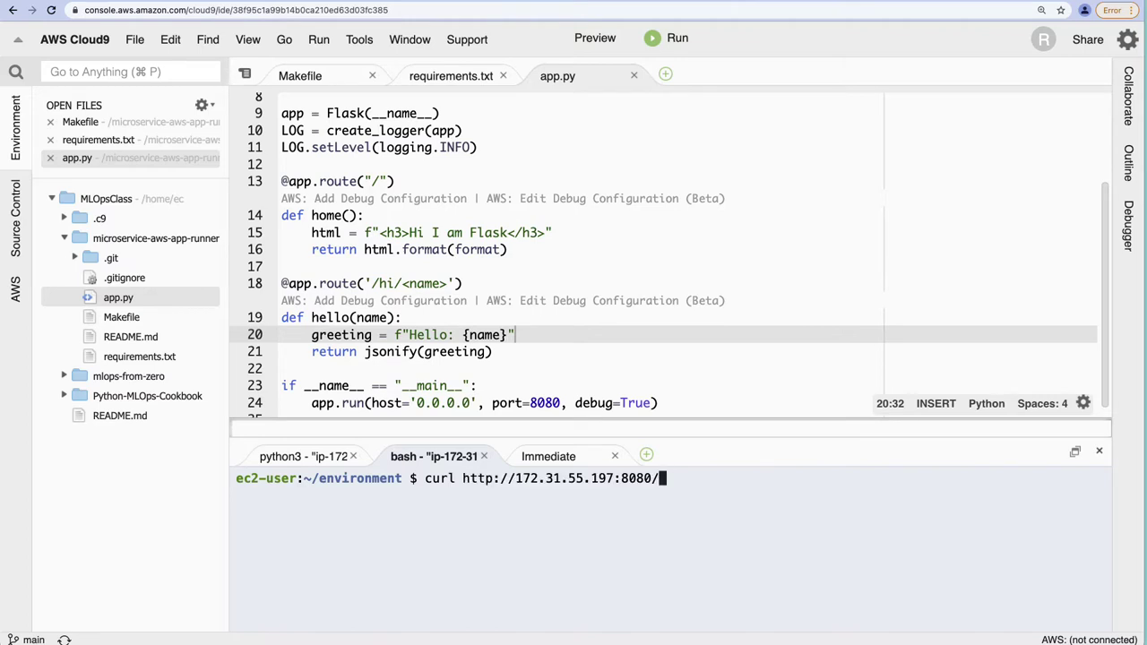
pyautogui.moveTo(371, 283); pyautogui.dragTo(449, 283)
pyautogui.click(755, 490)
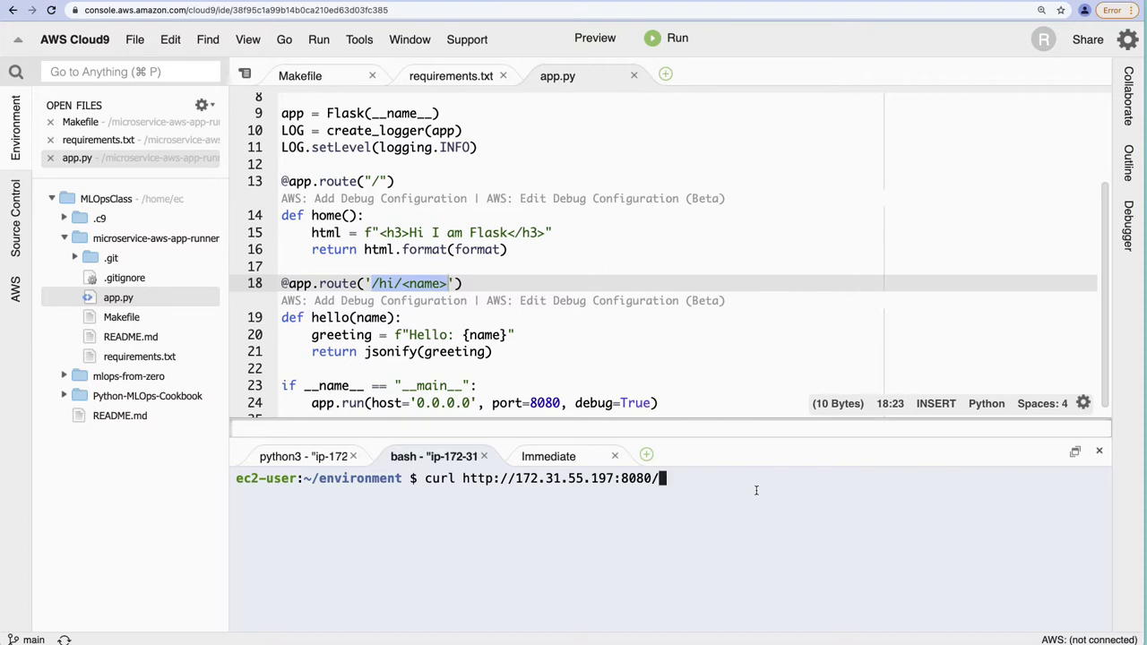
pyautogui.write('hi/john')
pyautogui.press('Return')
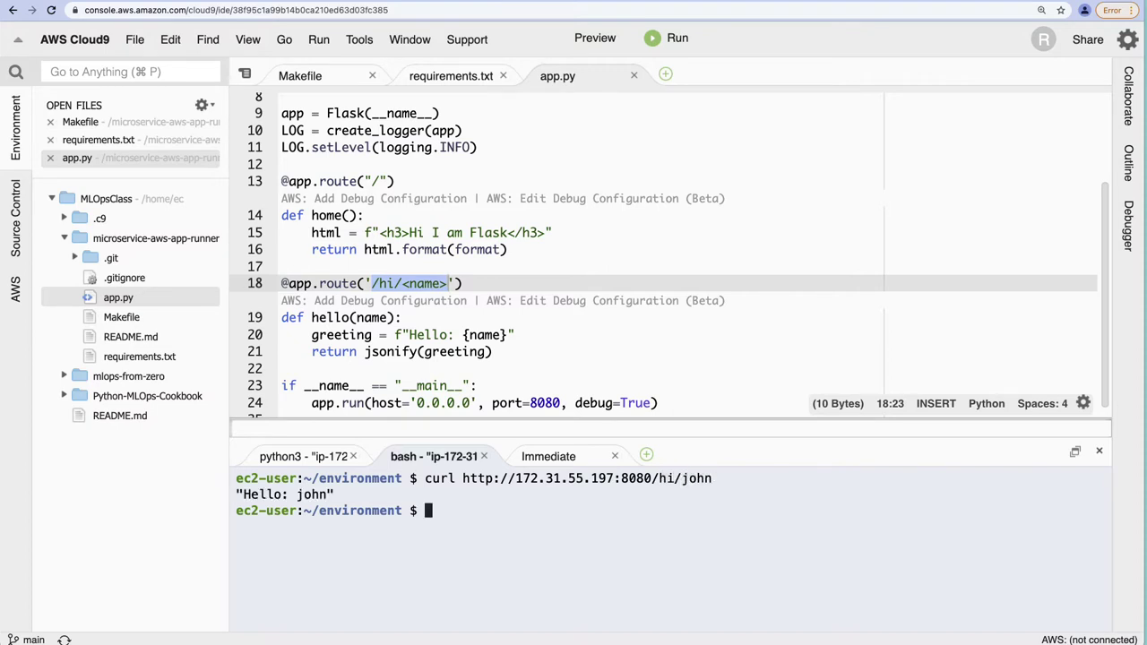
# Repeat the curl request to the /hi/ route with a different sample first name.
pyautogui.press('Up')
pyautogui.press('BackSpace')
pyautogui.press('BackSpace')
pyautogui.press('BackSpace')
pyautogui.press('BackSpace')
pyautogui.write('bob')
pyautogui.press('Return')
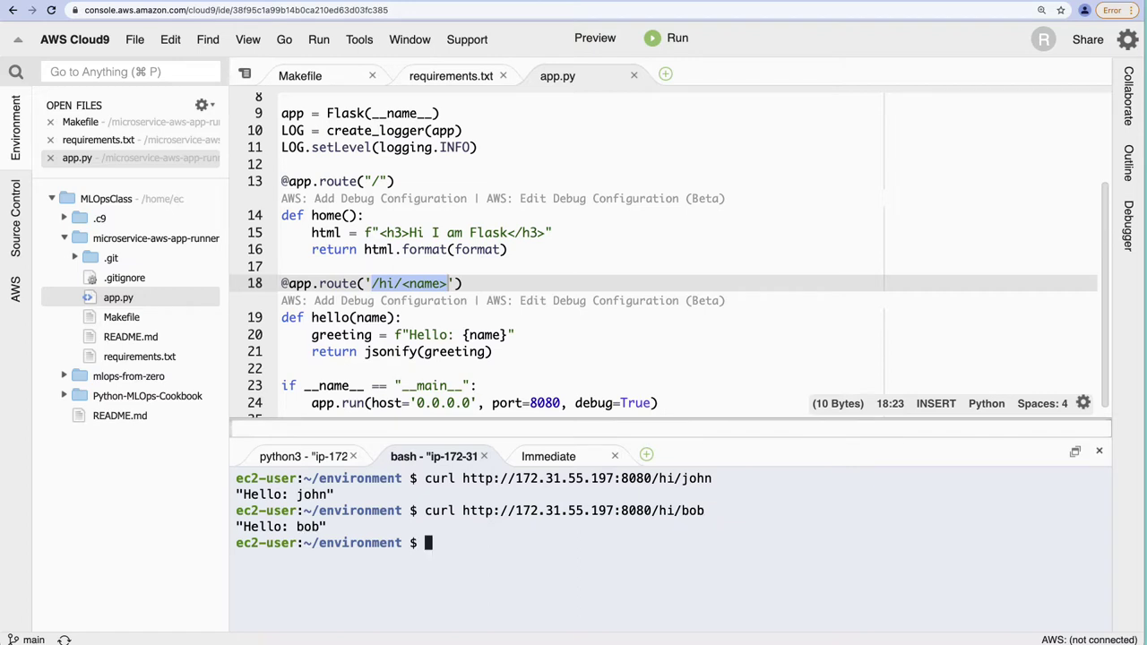
pyautogui.press('Up')
pyautogui.press('BackSpace')
pyautogui.press('BackSpace')
pyautogui.press('BackSpace')
pyautogui.press('BackSpace')
pyautogui.press('BackSpace')
pyautogui.press('BackSpace')
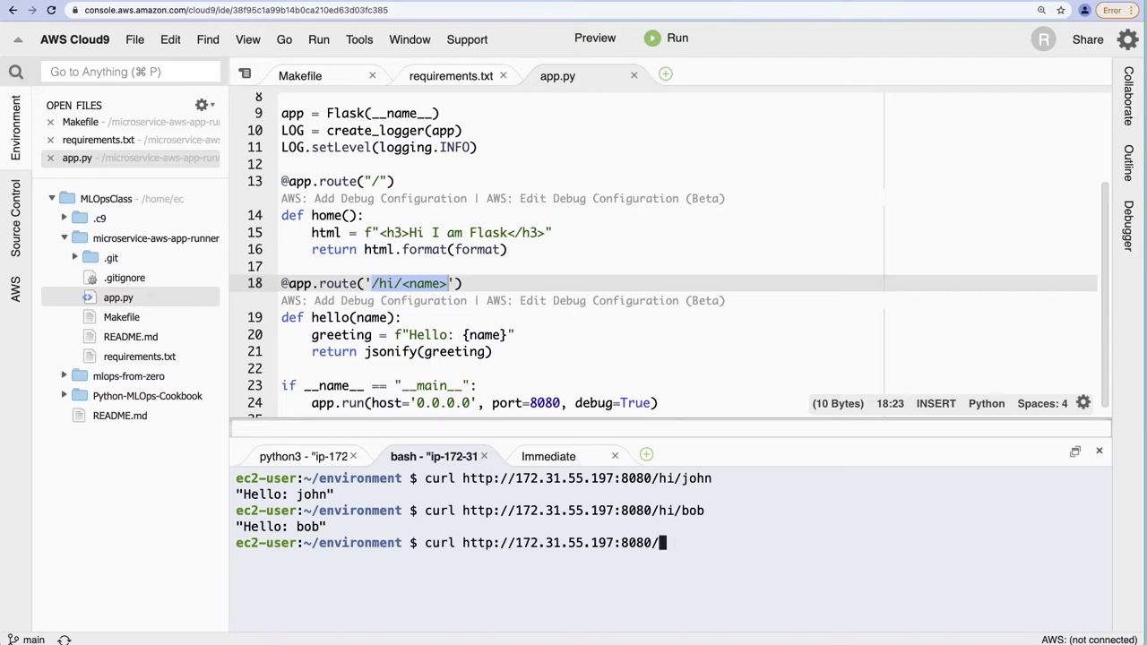
pyautogui.press('Return')
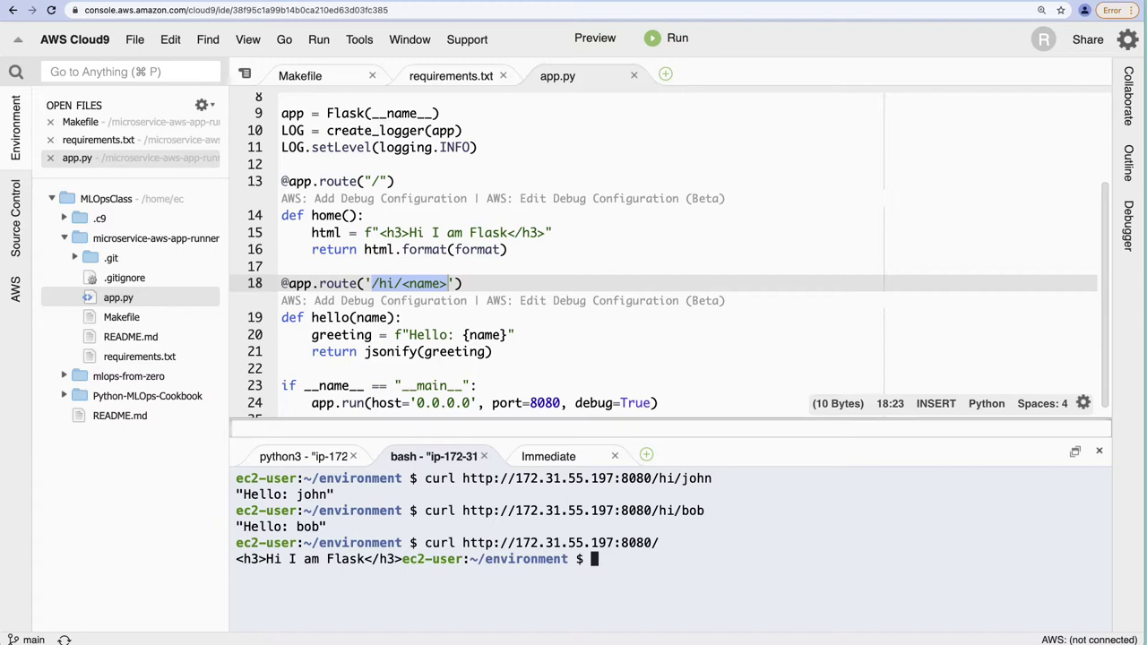
# Try to check the git status from the ~/environment folder.
pyautogui.write('git status')
pyautogui.press('Return')
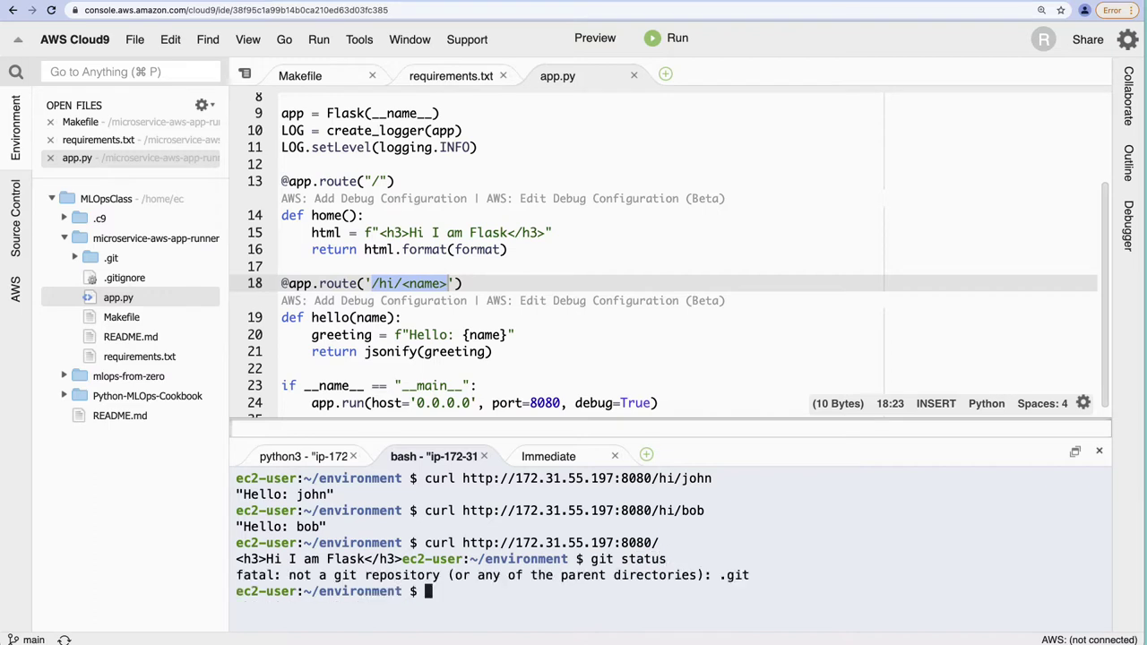
pyautogui.write('c')
# Stop the Flask server in its terminal, clear the output and list the files in microservice-aws-app-runner.
pyautogui.click(304, 456)
pyautogui.hotkey('ctrl', 'c')
pyautogui.hotkey('ctrl', 'l')
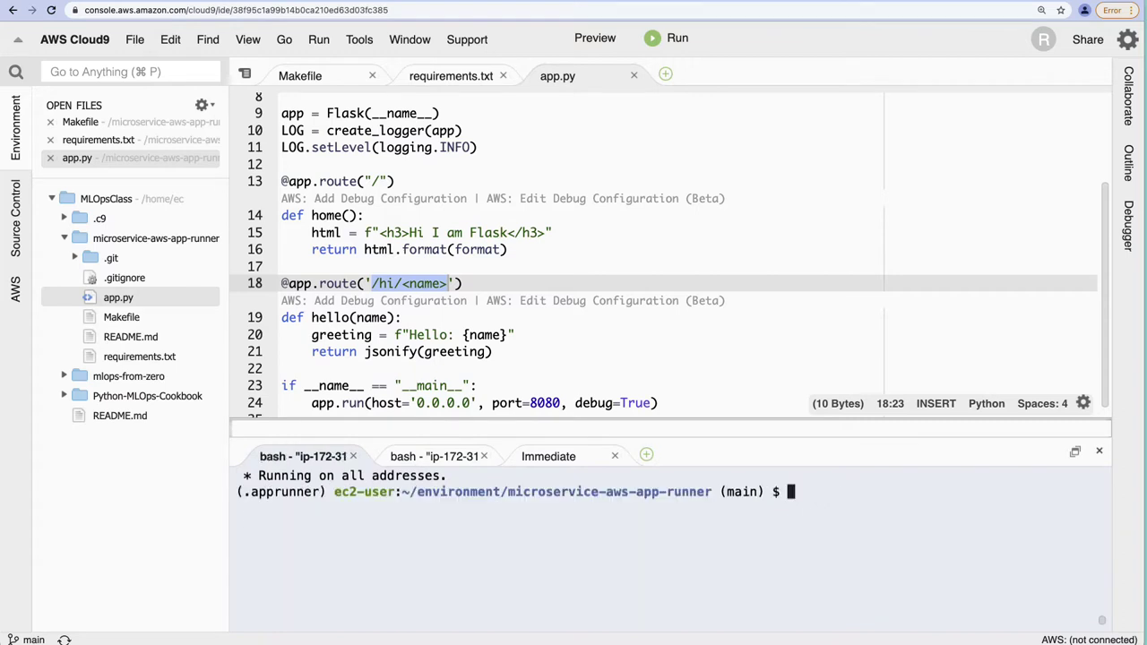
pyautogui.write('ls')
pyautogui.press('Return')
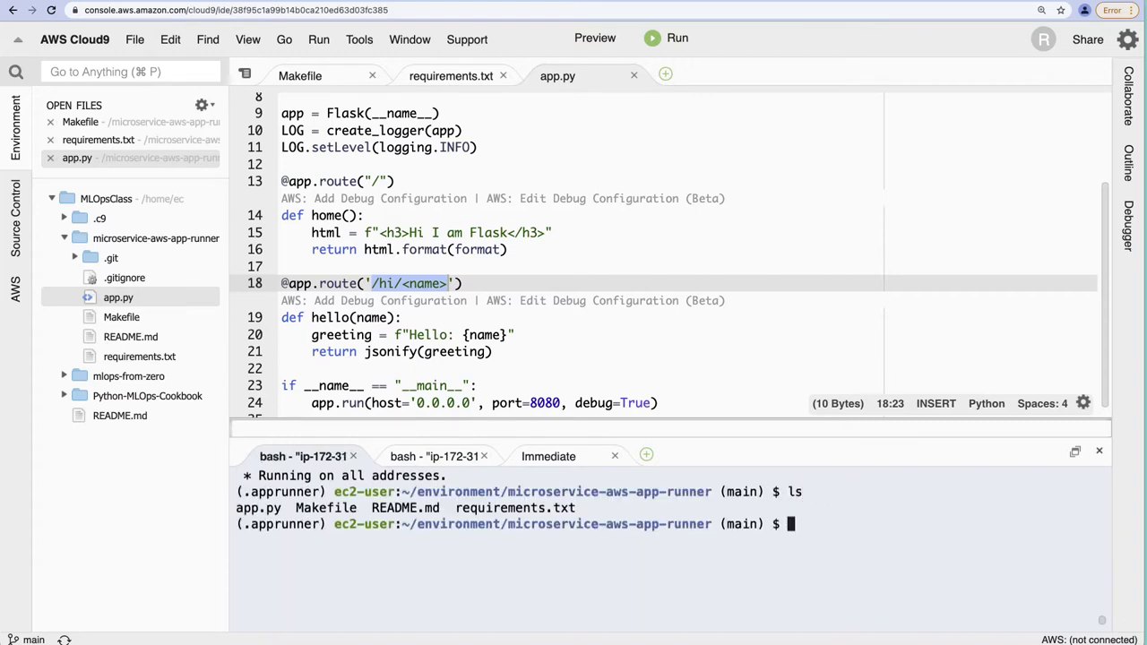
# Stage all project files with git add * and check the staged changes with git status.
pyautogui.write('git add *')
pyautogui.press('Return')
pyautogui.write('git status')
pyautogui.press('Return')
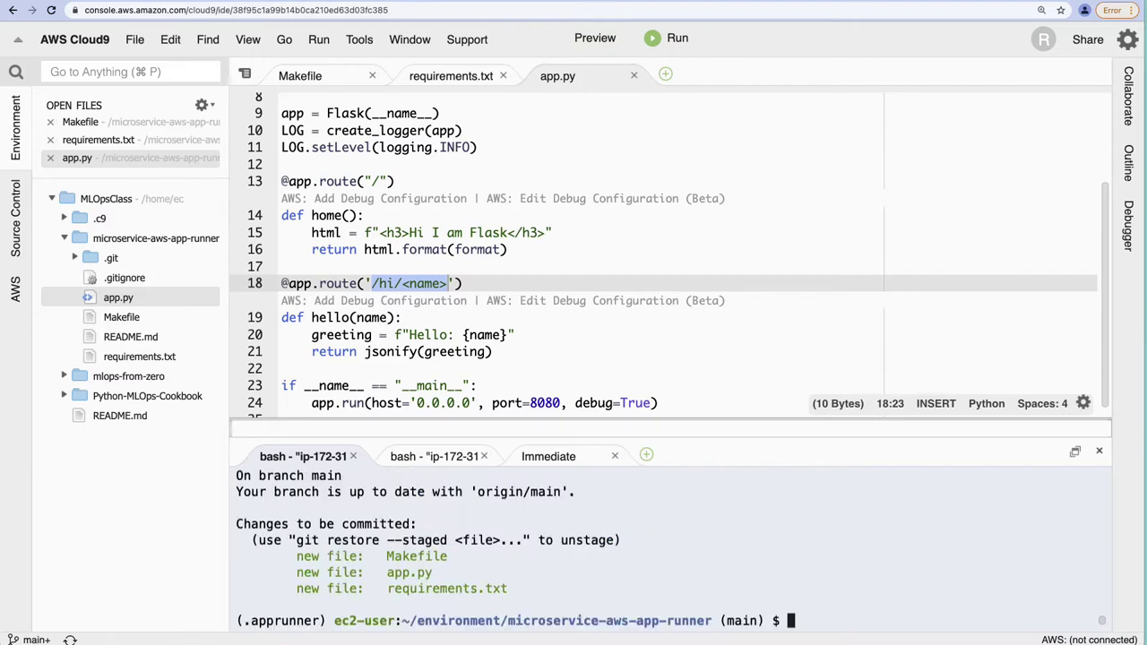
# Commit the staged files with the message "adding flask microservice" and push the commit to GitHub.
pyautogui.write('git comimit -m')
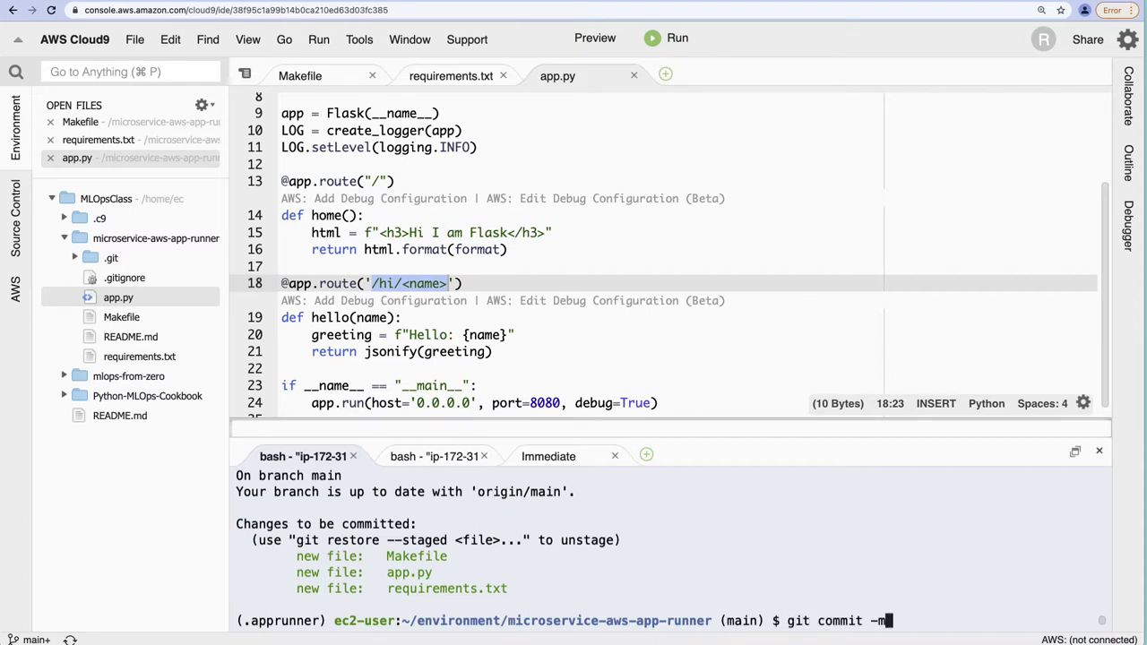
pyautogui.write(' "adding flask')
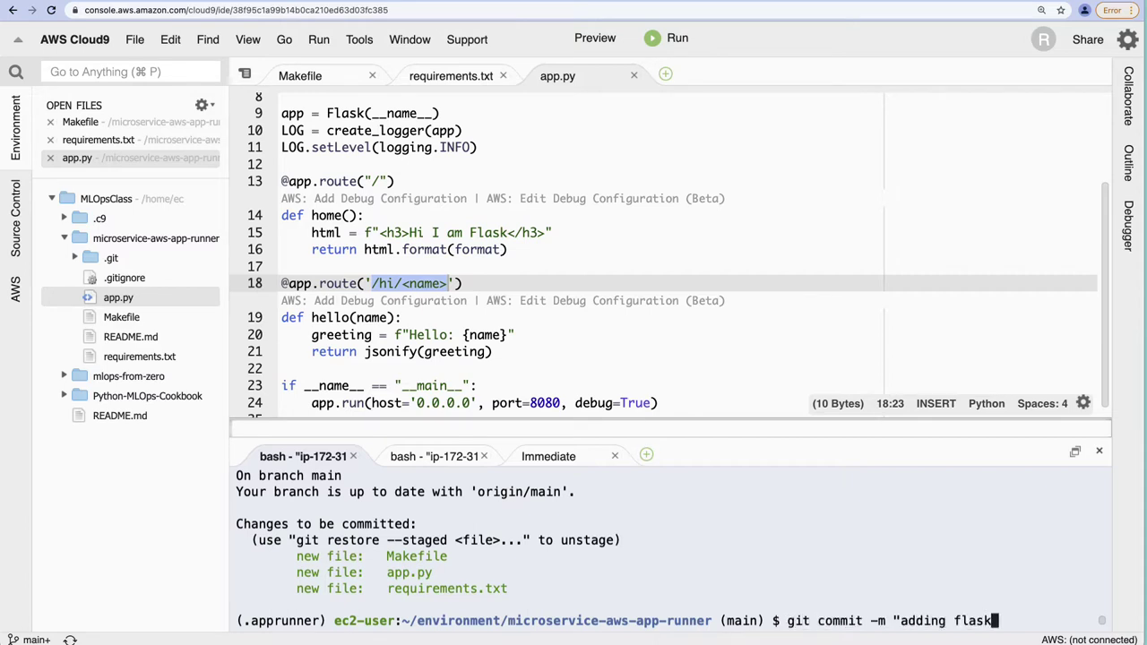
pyautogui.write(' microservice"')
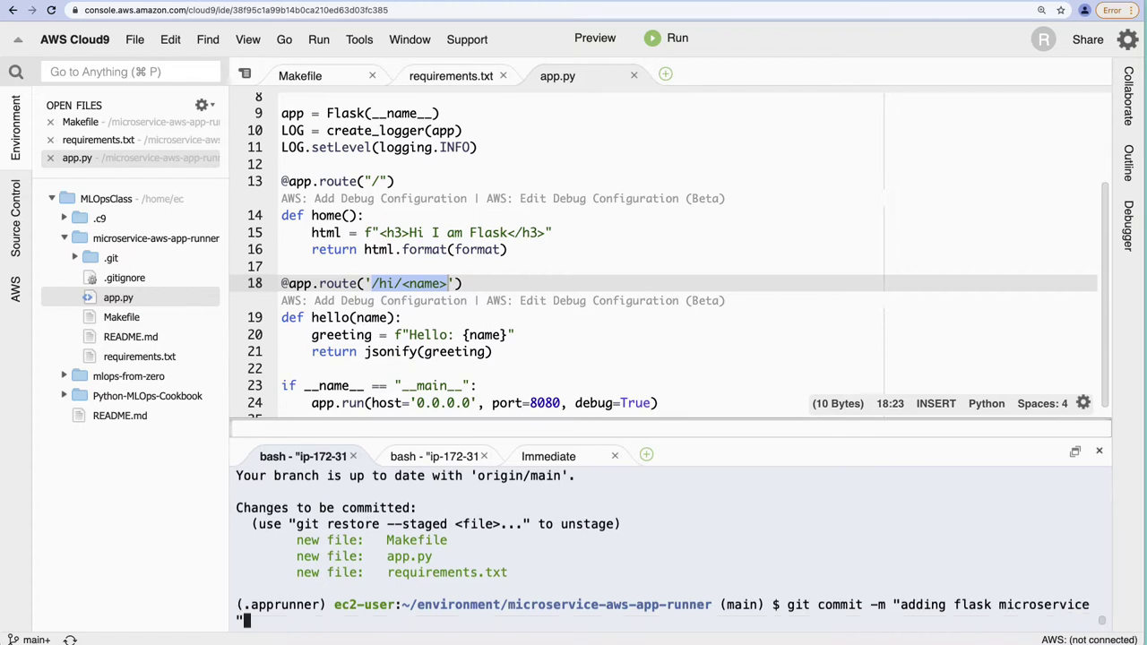
pyautogui.press('Return')
pyautogui.write('git push')
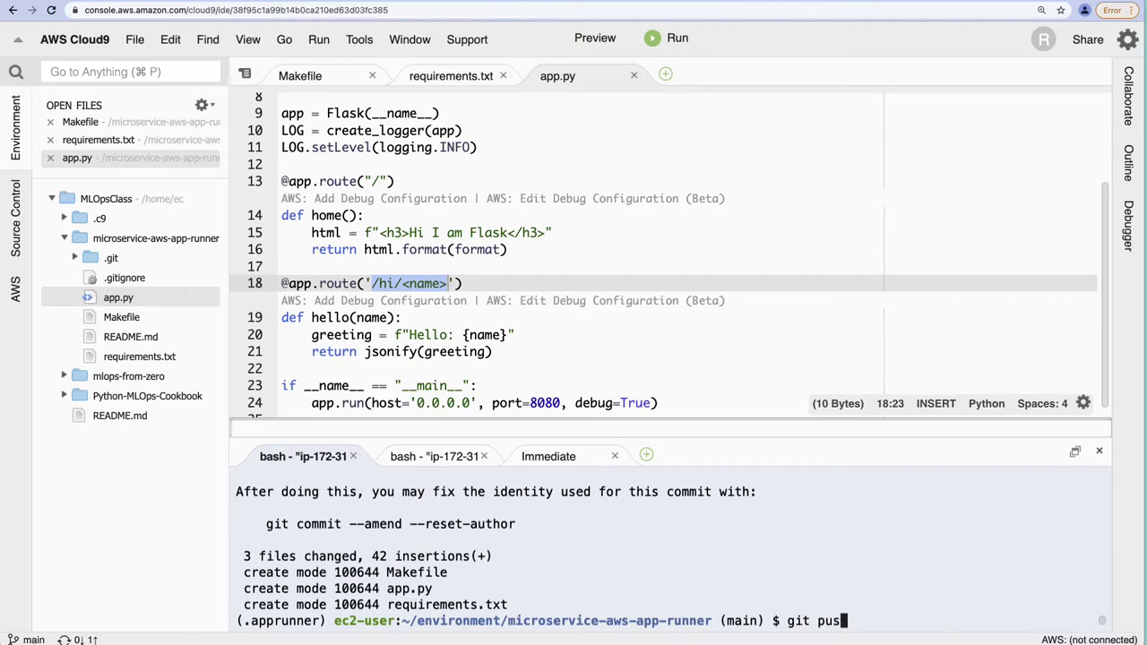
pyautogui.press('Return')
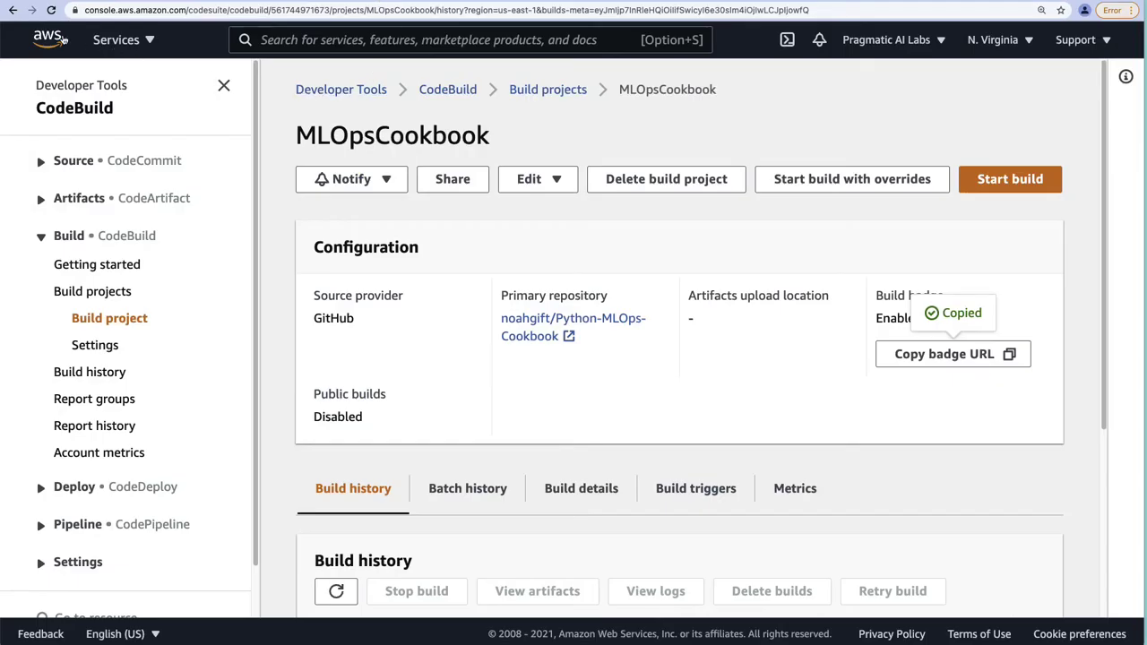
# Return to the AWS Management Console home page, search for "app" and open AWS App Runner.
pyautogui.click(65, 39)
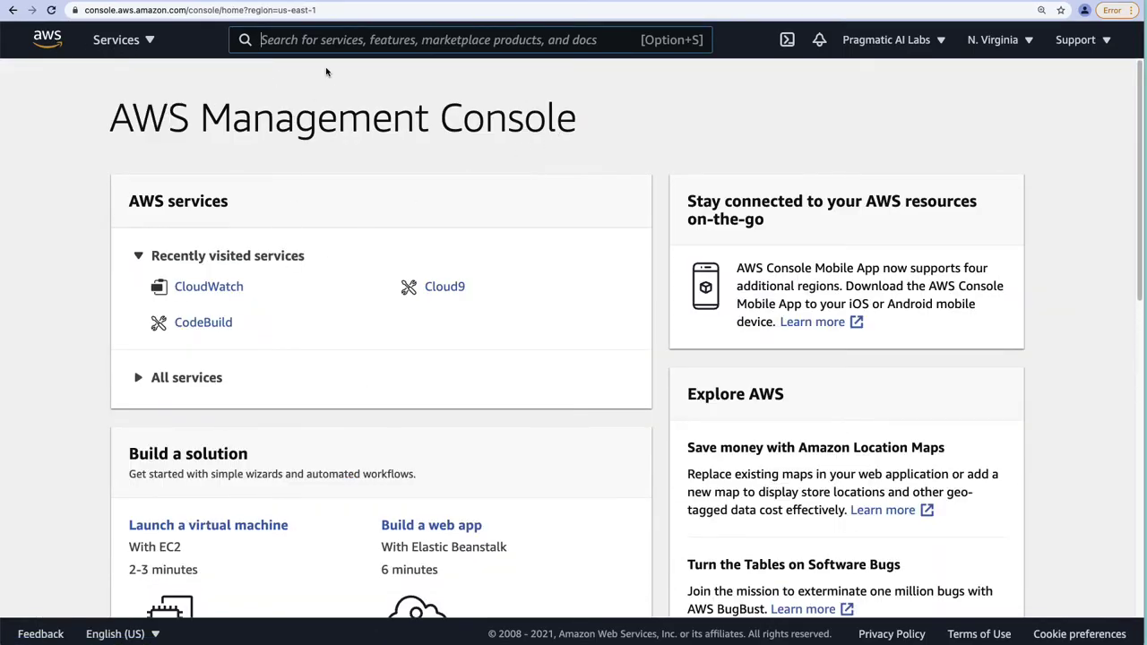
pyautogui.click(328, 41)
pyautogui.write('app')
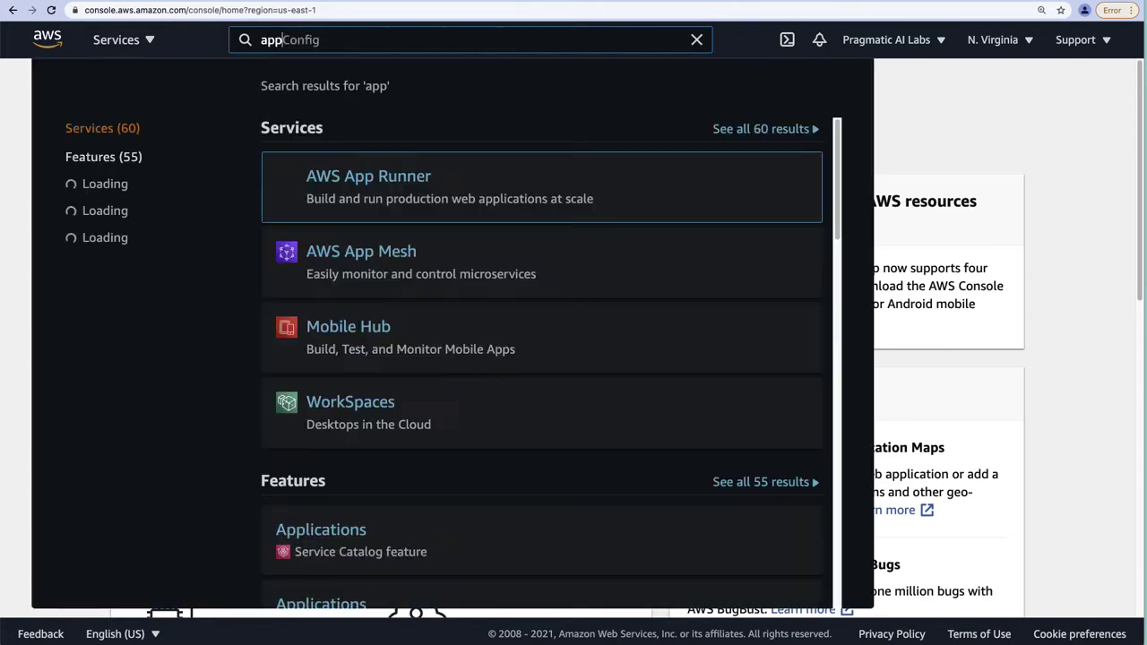
pyautogui.click(357, 188)
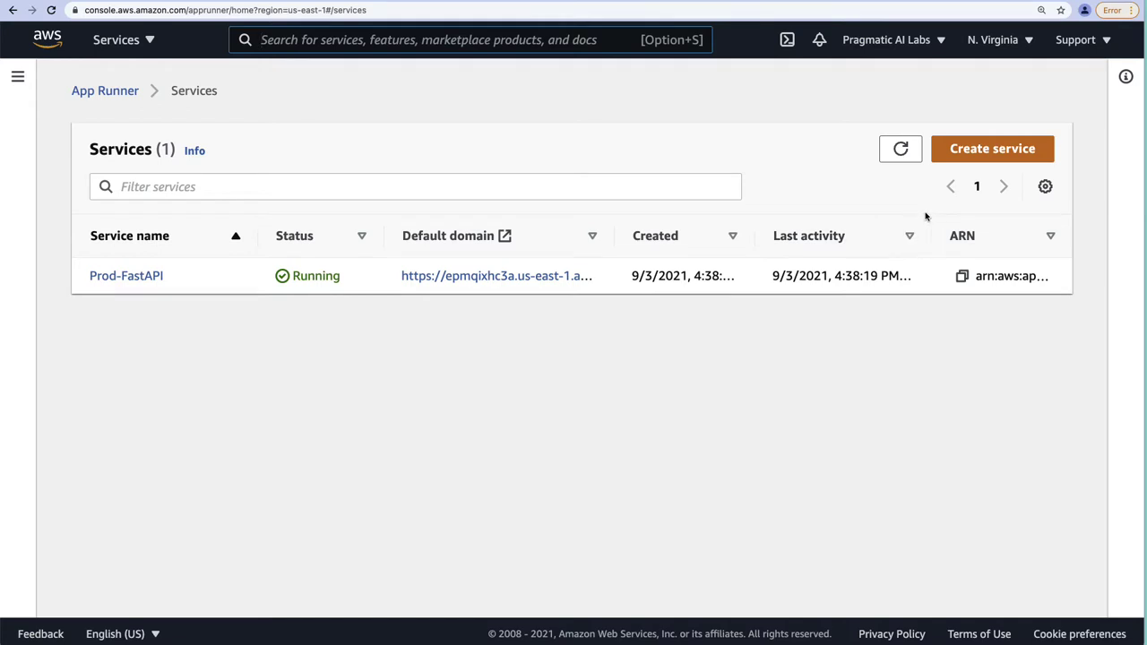
# View the Prod-FastAPI service's default domain page, and examine the service's overview and event log.
pyautogui.click(492, 278)
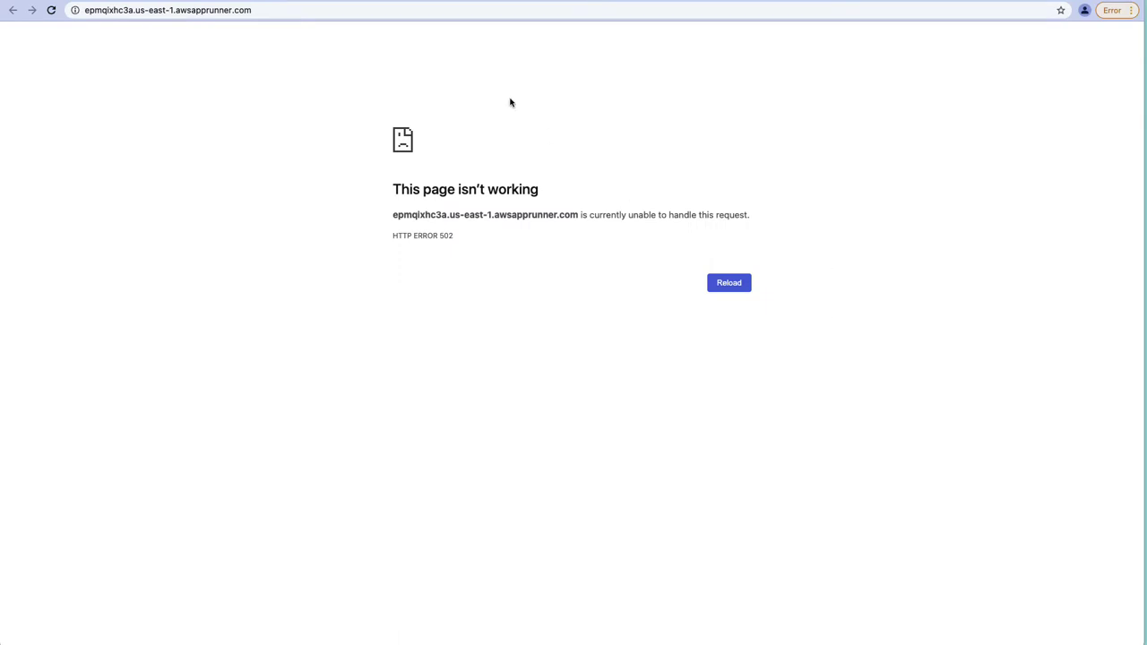
pyautogui.press('super+w')
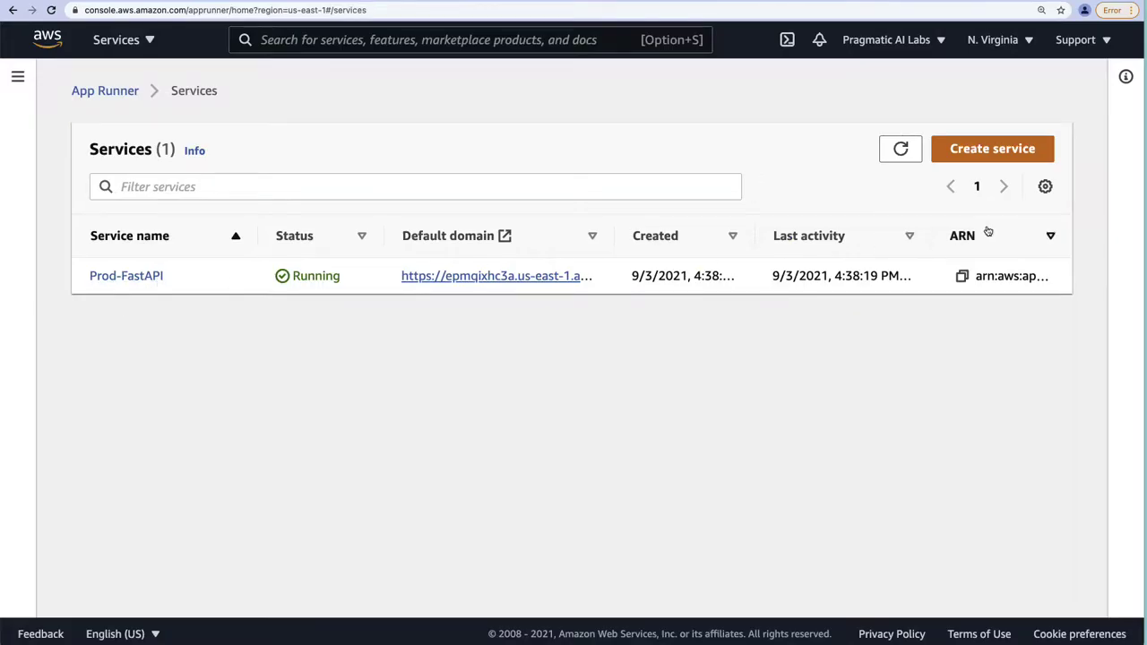
pyautogui.click(113, 276)
pyautogui.scroll(-2, 404, 359)
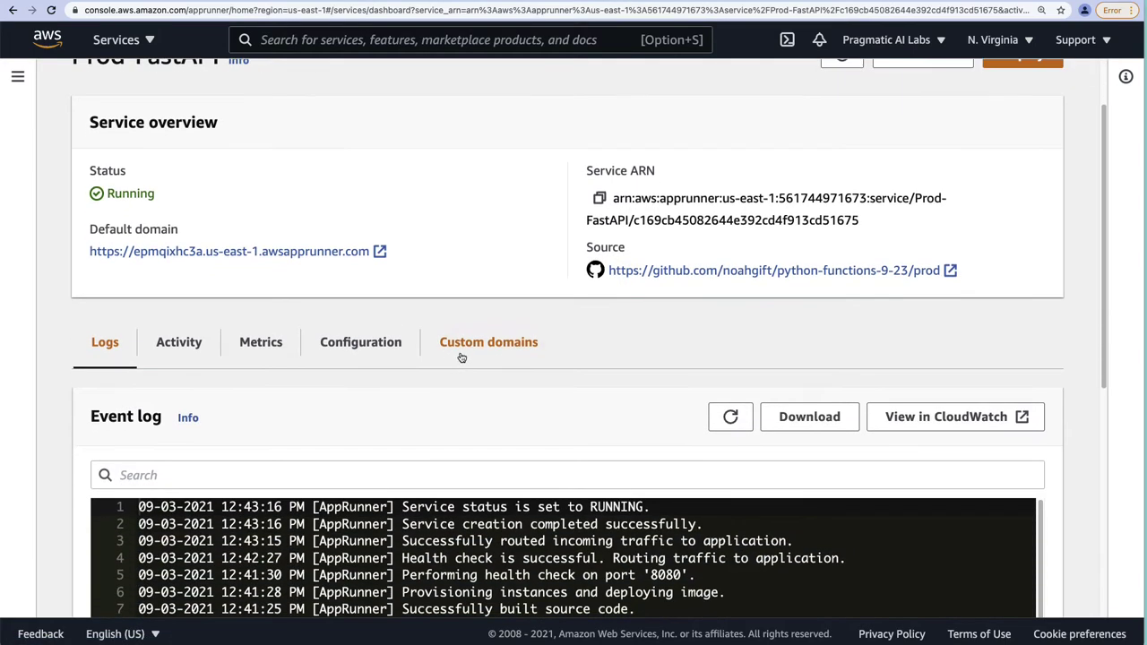
pyautogui.scroll(-2, 717, 323)
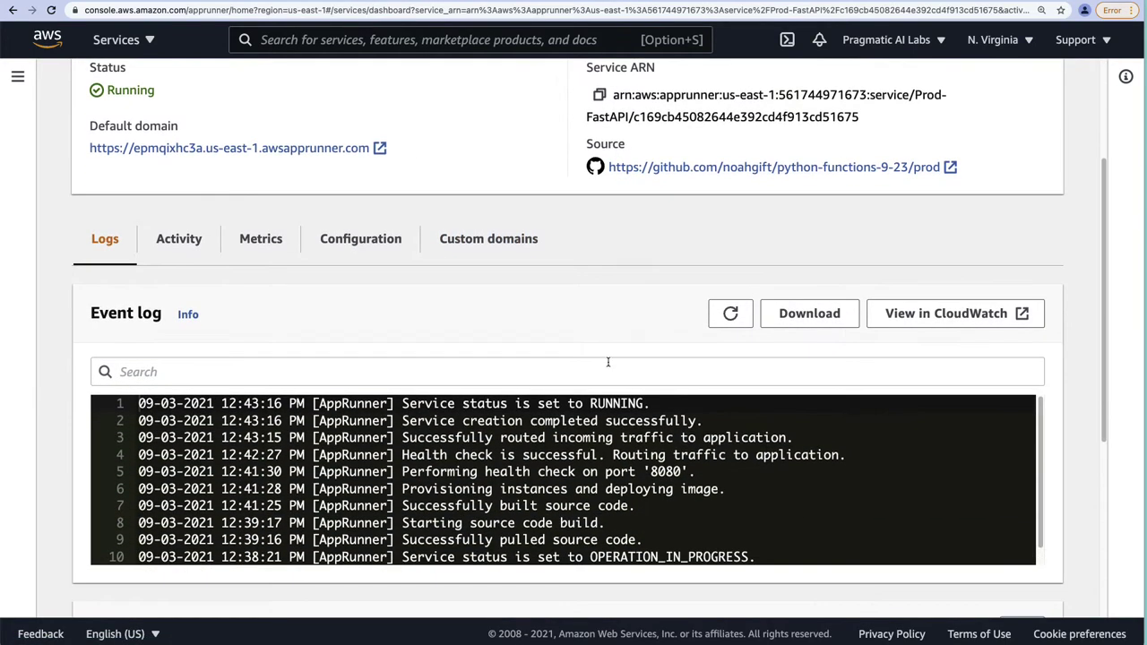
pyautogui.scroll(4, 403, 403)
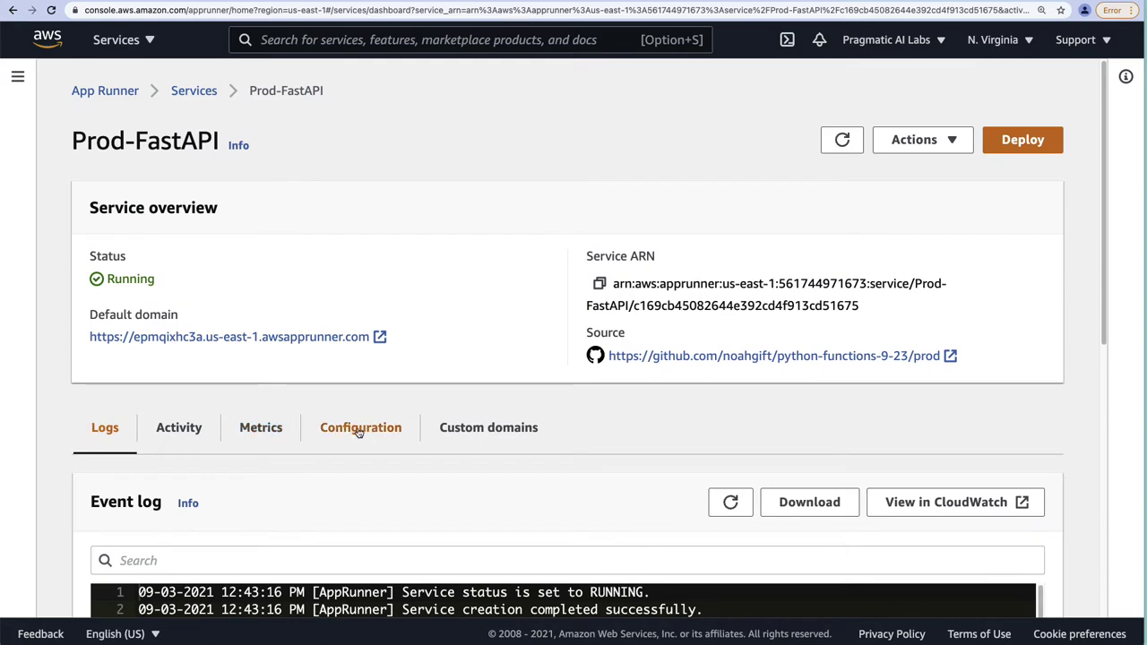
# Open the Prod-FastAPI service's source repository on GitHub and examine the code in main.py.
pyautogui.click(724, 357)
pyautogui.scroll(-3, 448, 430)
pyautogui.scroll(-2, 437, 437)
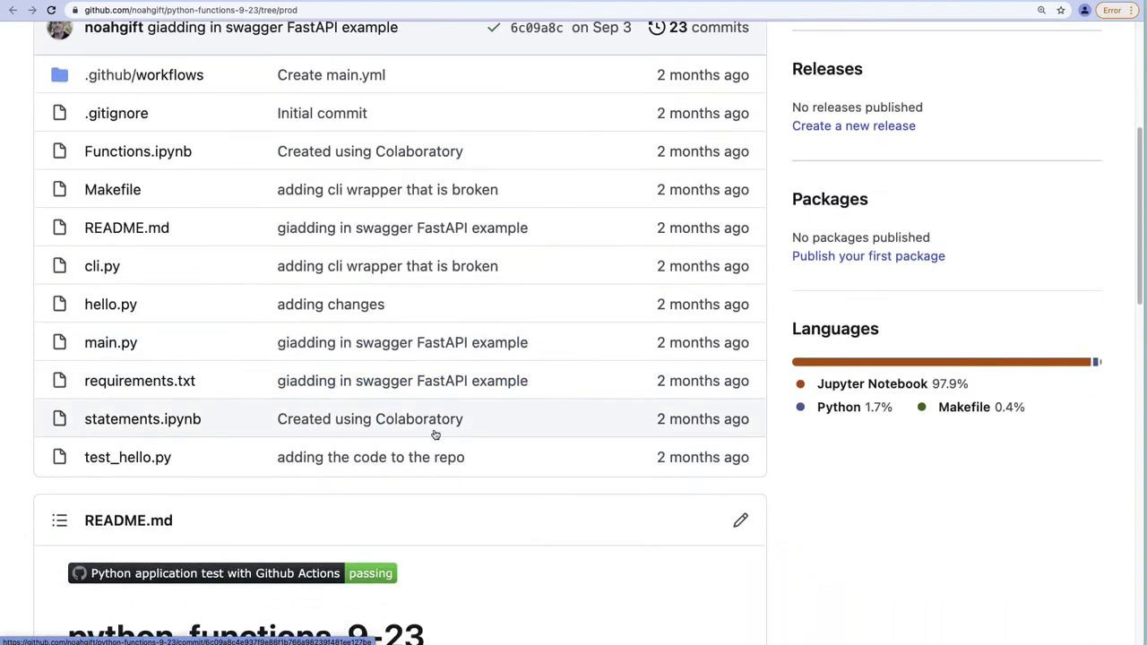
pyautogui.click(105, 344)
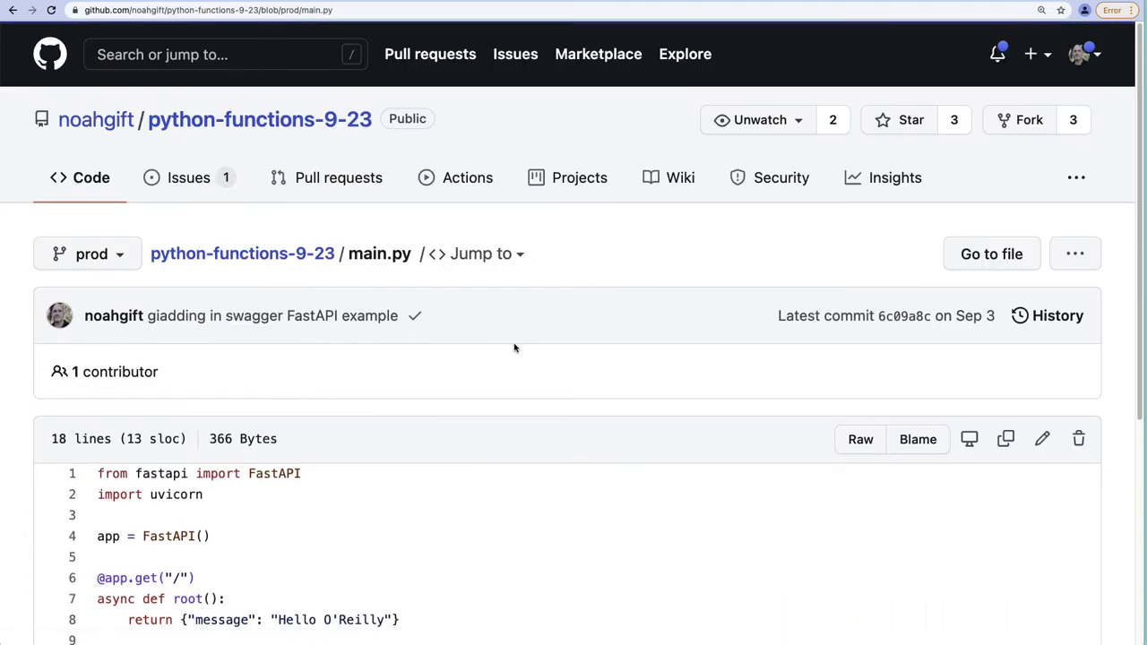
pyautogui.scroll(-5, 516, 349)
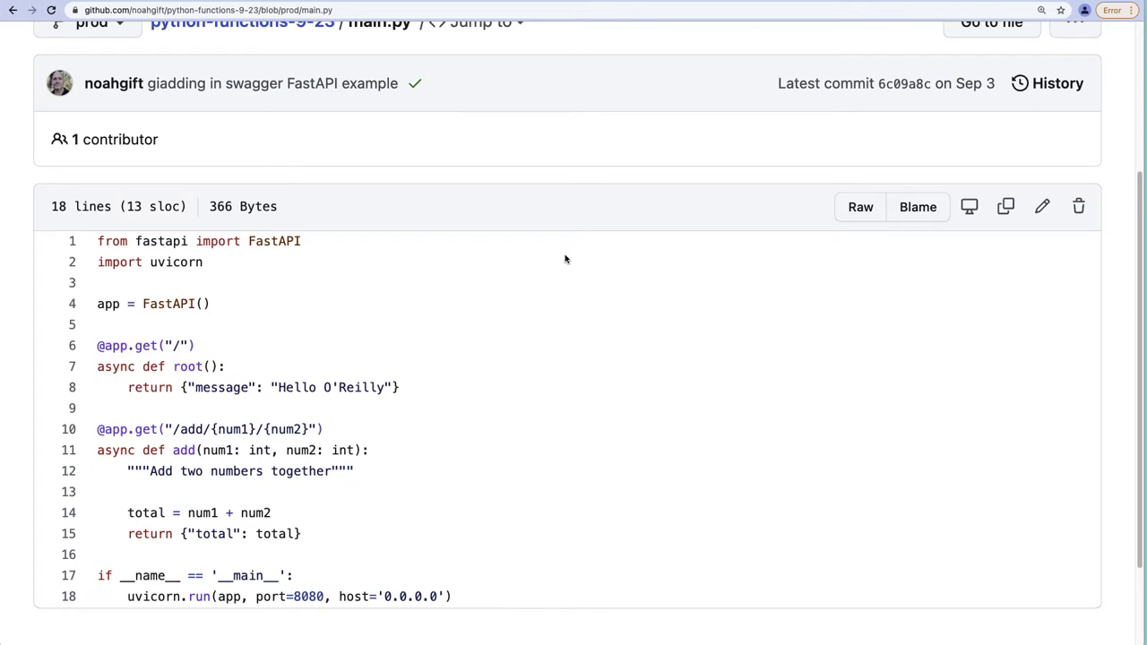
pyautogui.scroll(2, 340, 224)
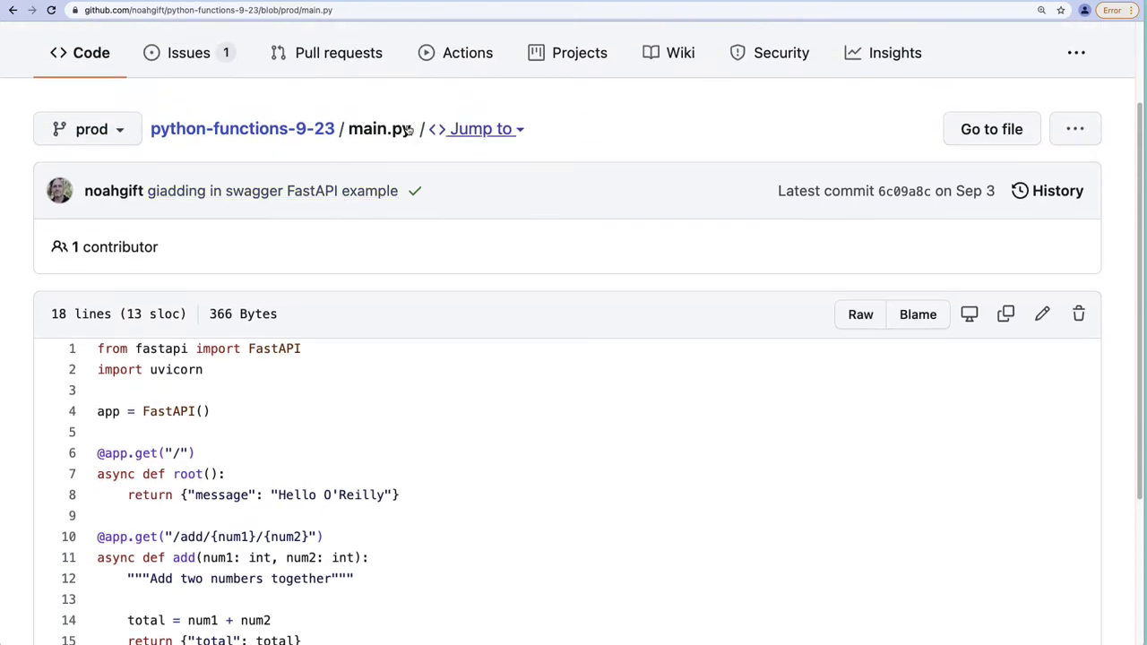
# Return to the Prod-FastAPI service page, check its default domain again and close the opened page.
pyautogui.hotkey('ctrl', 'Tab')
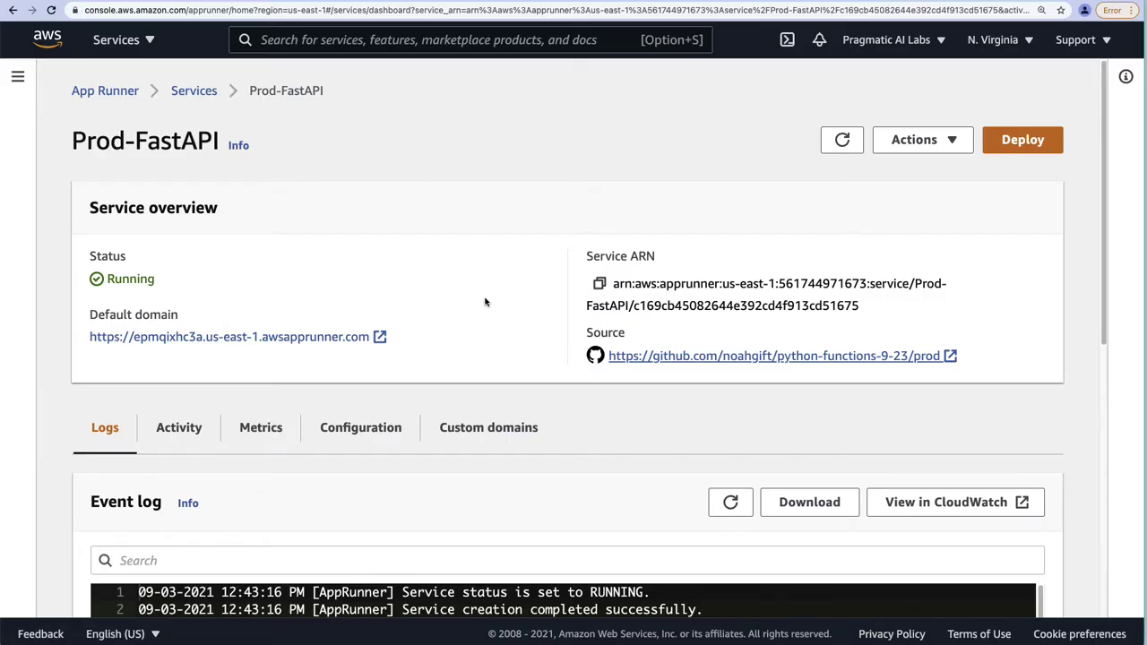
pyautogui.click(304, 335)
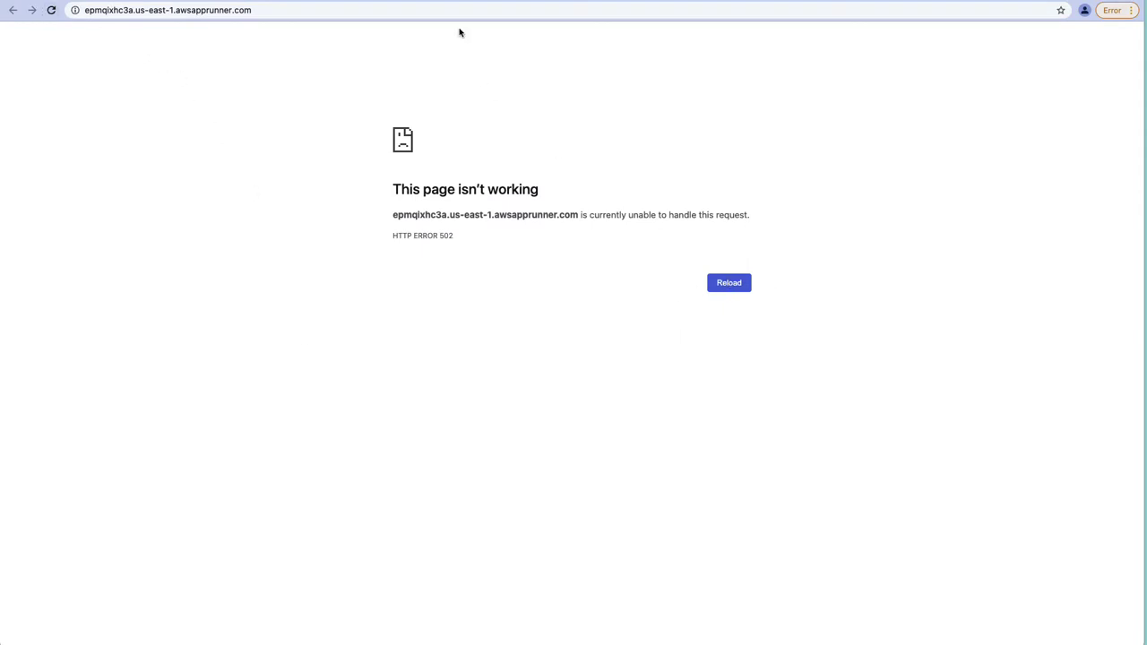
pyautogui.press('super+w')
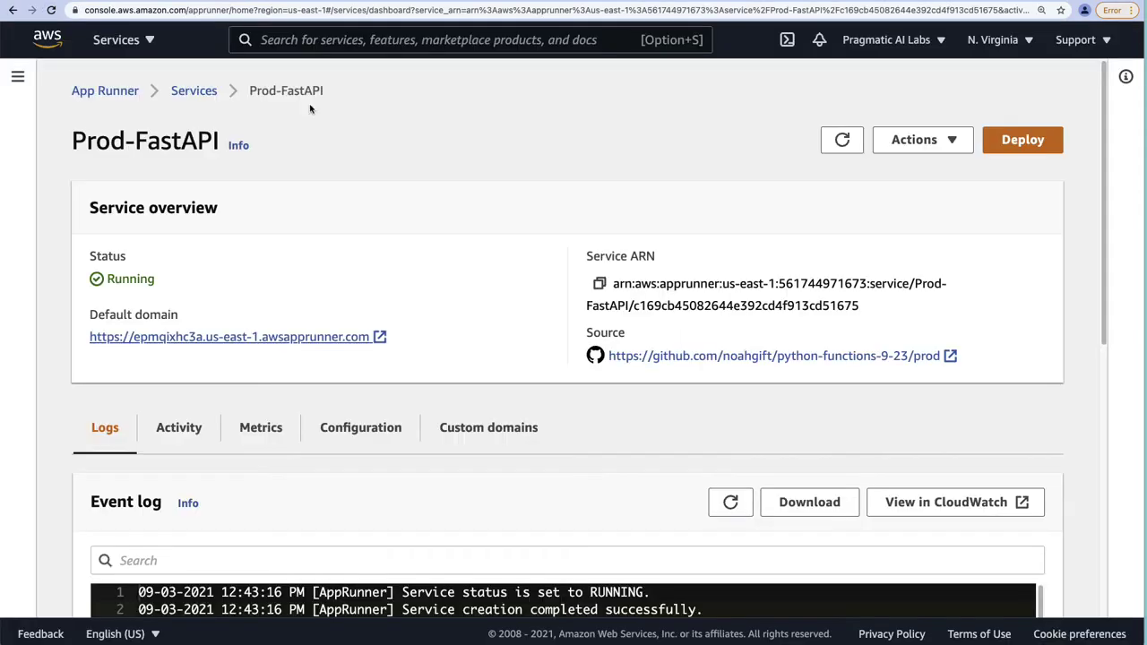
# Return to the App Runner services list, start creating a service, and set its repository type to Source code repository.
pyautogui.click(197, 93)
pyautogui.click(980, 158)
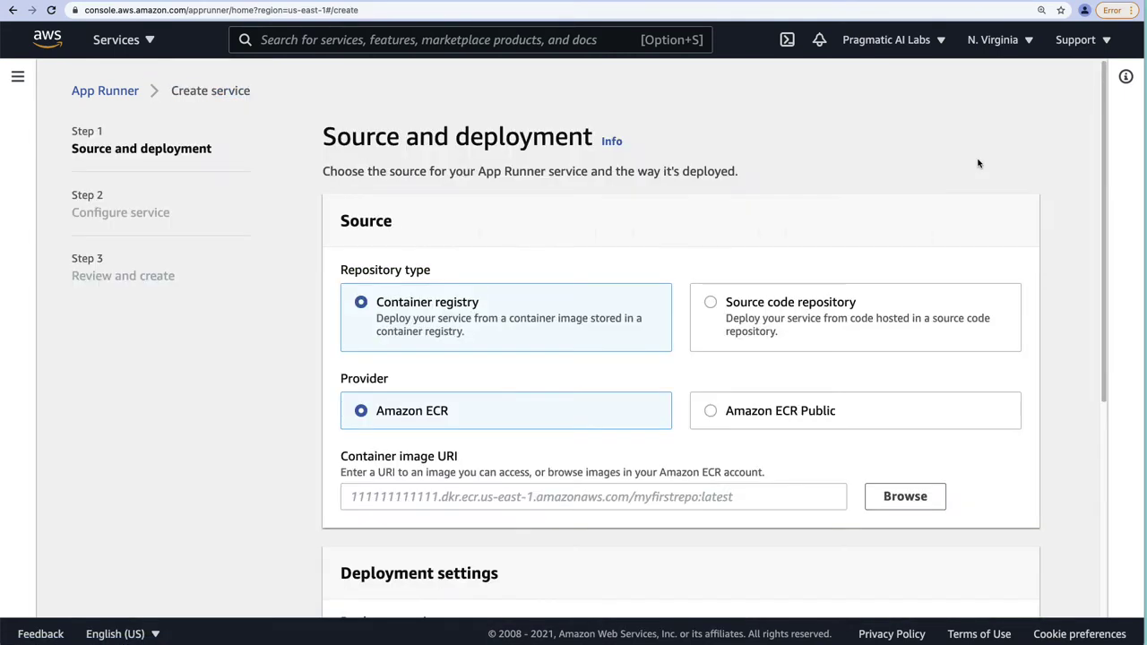
pyautogui.scroll(-2, 979, 163)
pyautogui.scroll(2, 975, 223)
pyautogui.click(708, 304)
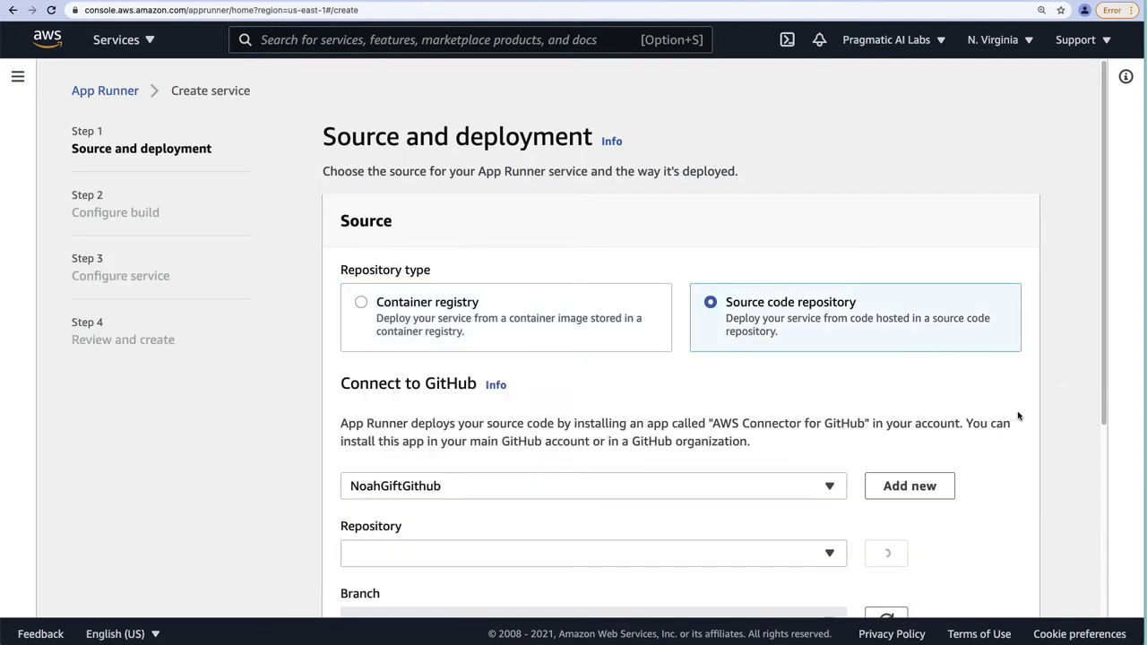
pyautogui.scroll(-2, 1018, 418)
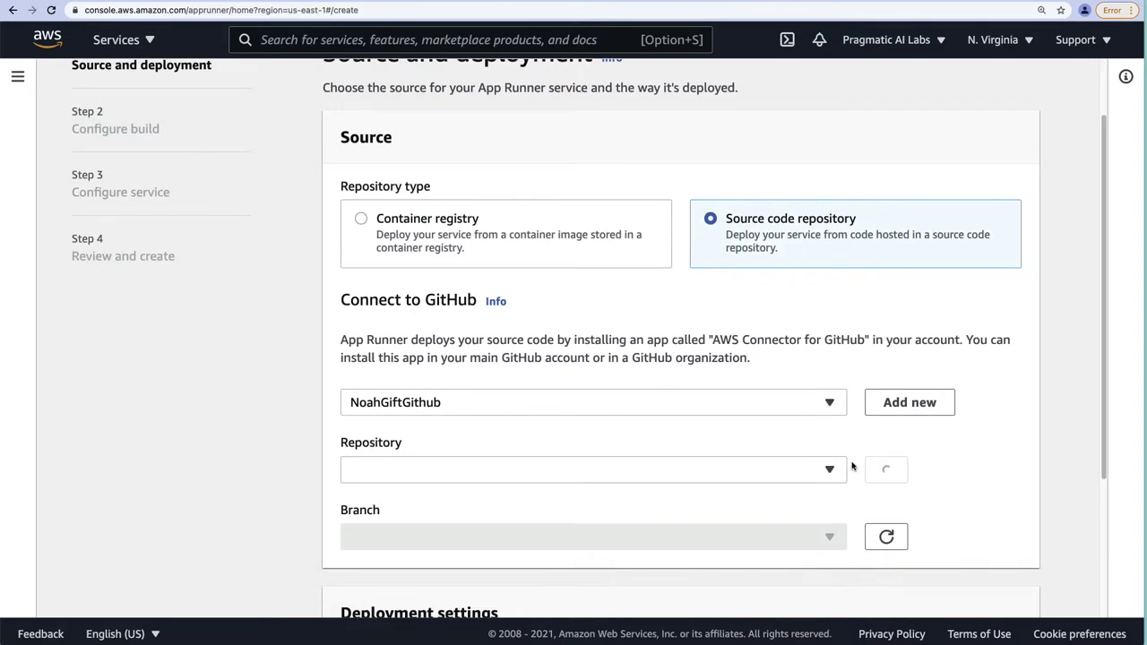
# Choose the microservice-aws-app-runner repository as the source by filtering for "mic", and continue to the build configuration.
pyautogui.click(827, 470)
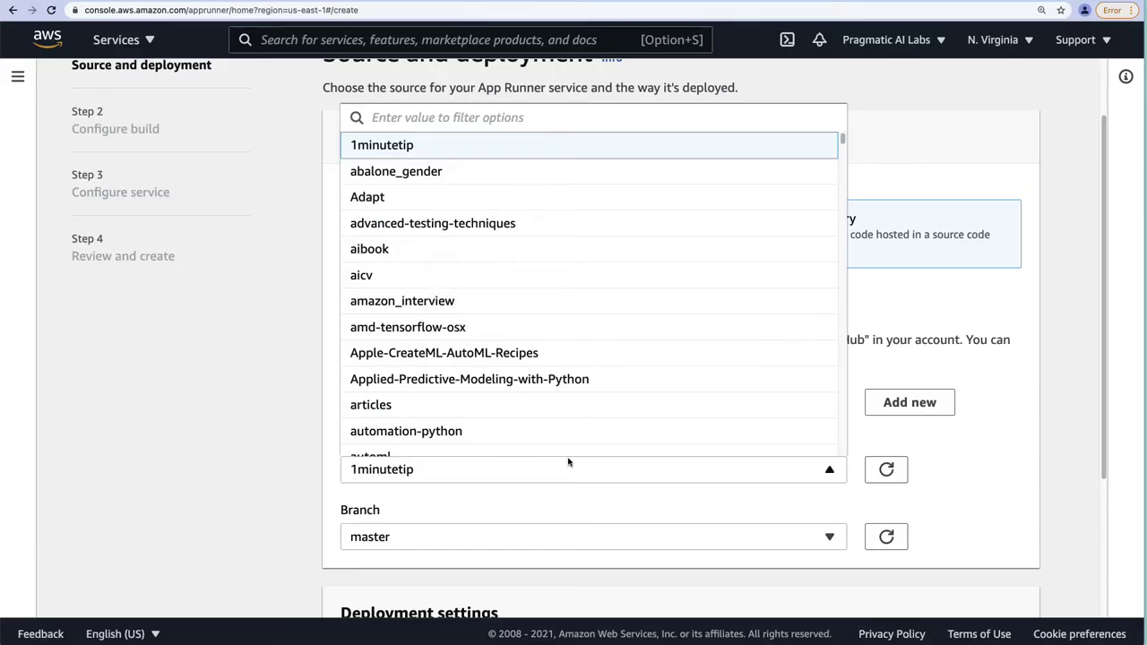
pyautogui.click(444, 119)
pyautogui.write('mic')
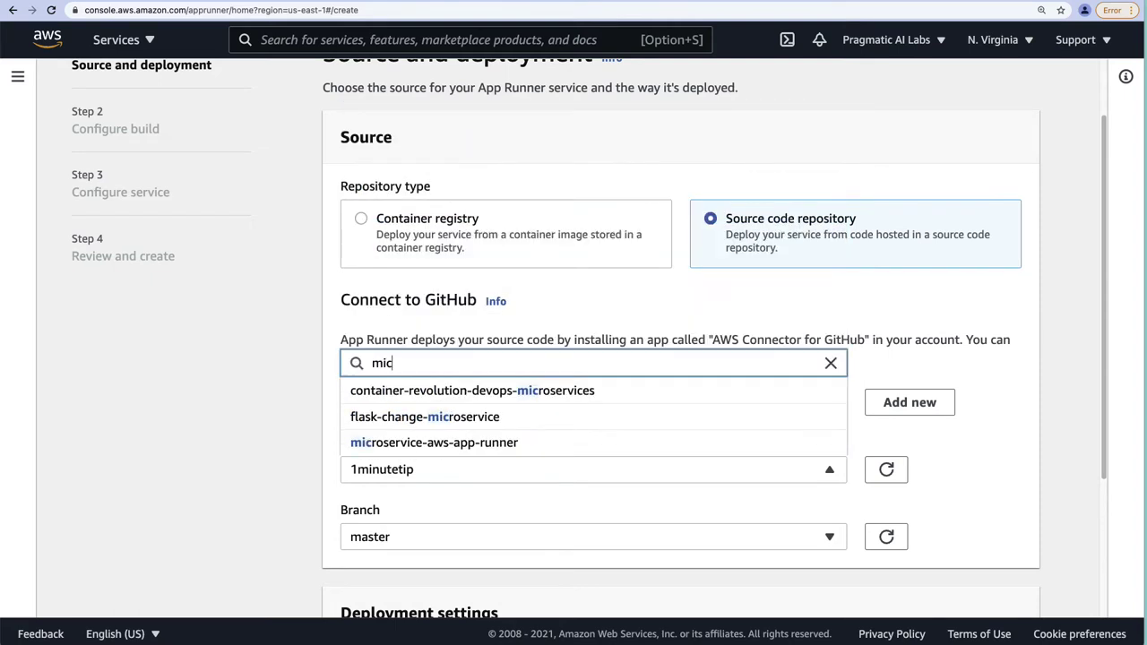
pyautogui.press('Down')
pyautogui.press('Down')
pyautogui.press('Down')
pyautogui.press('Up')
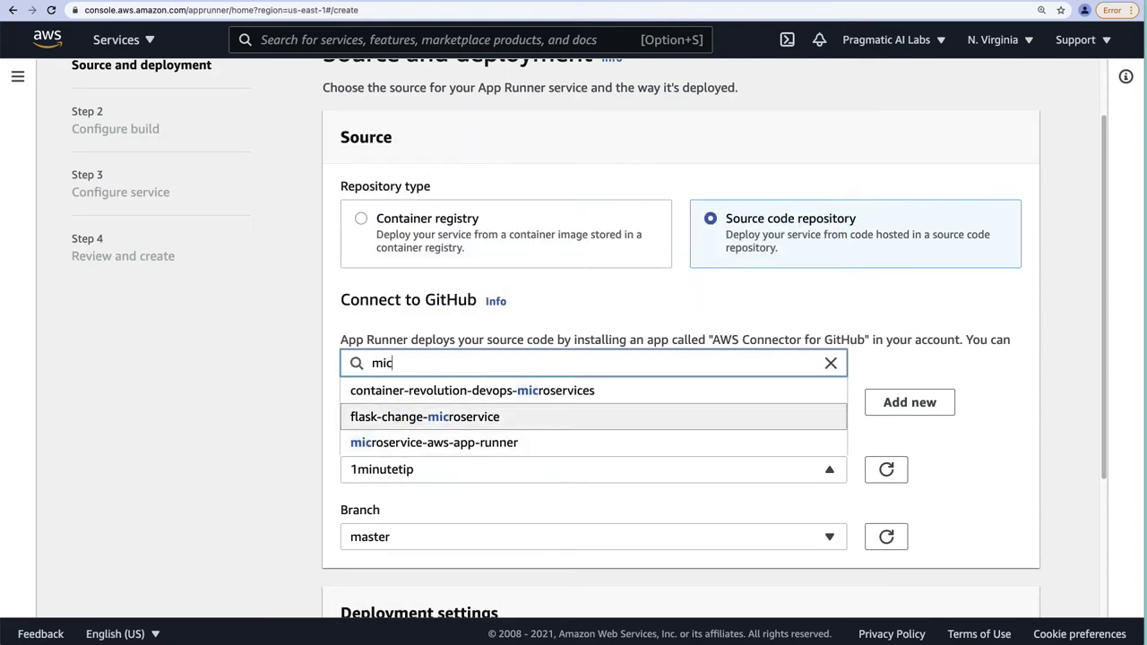
pyautogui.press('Down')
pyautogui.press('Return')
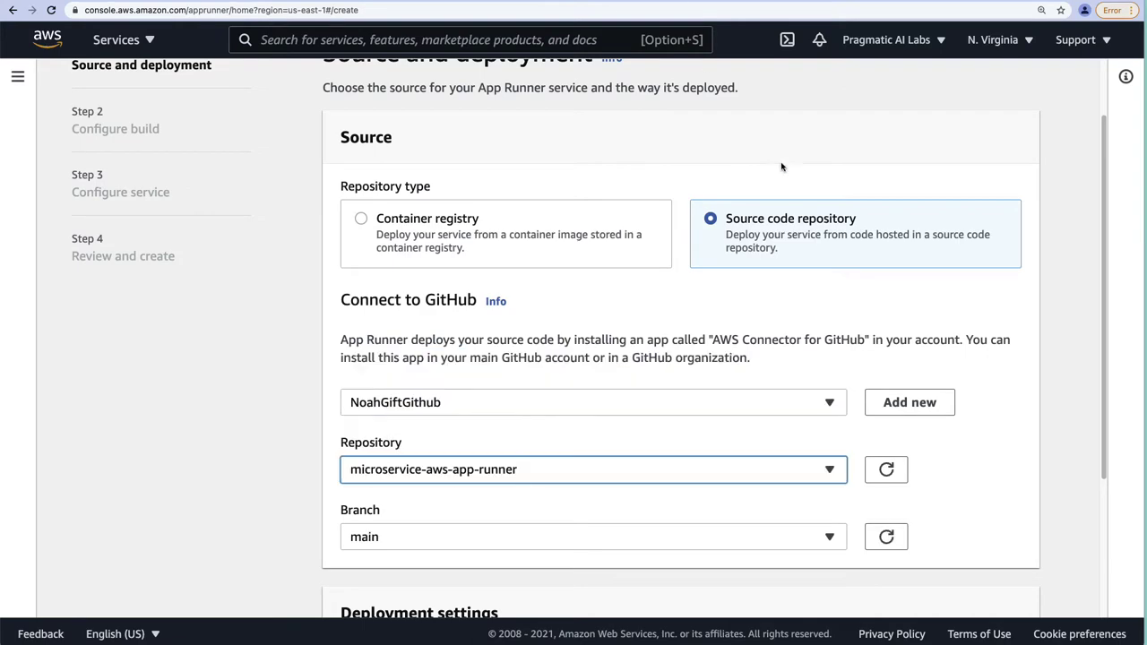
pyautogui.scroll(-3, 950, 425)
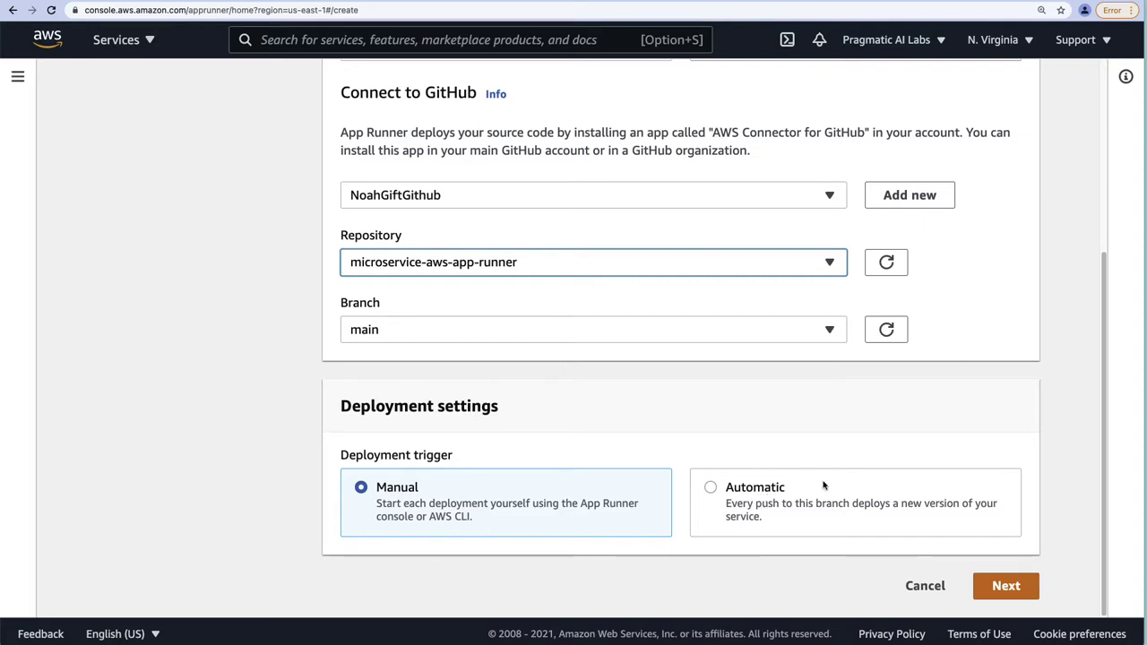
pyautogui.click(1007, 583)
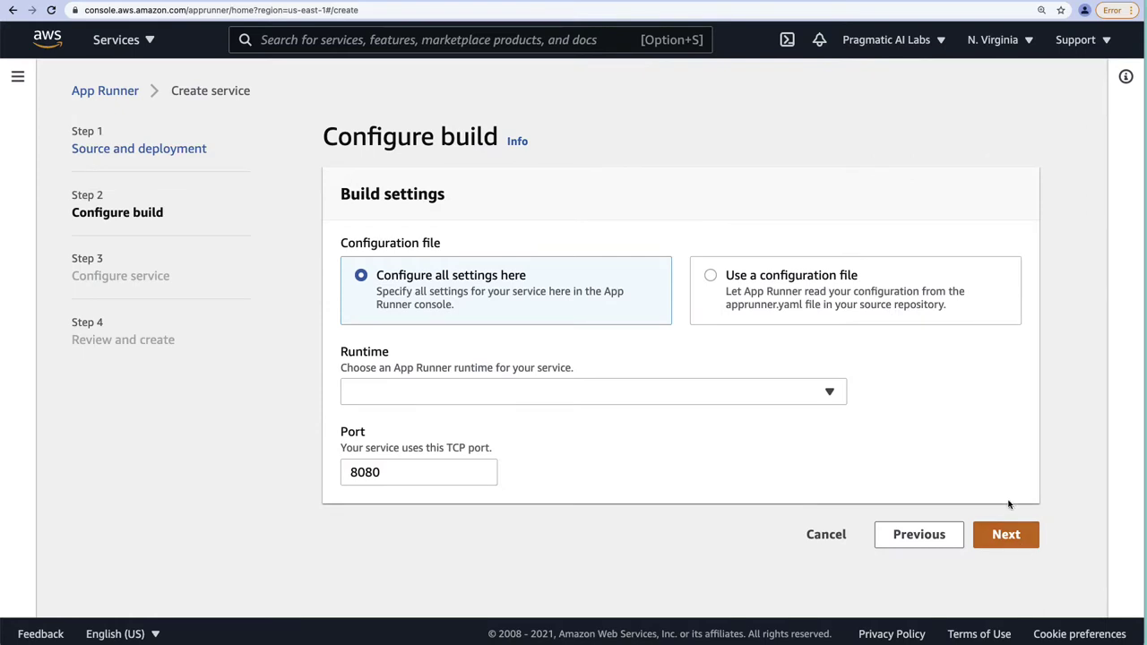
# Set the build runtime to Python 3, with all settings configured in the console.
pyautogui.moveTo(378, 275); pyautogui.dragTo(536, 288)
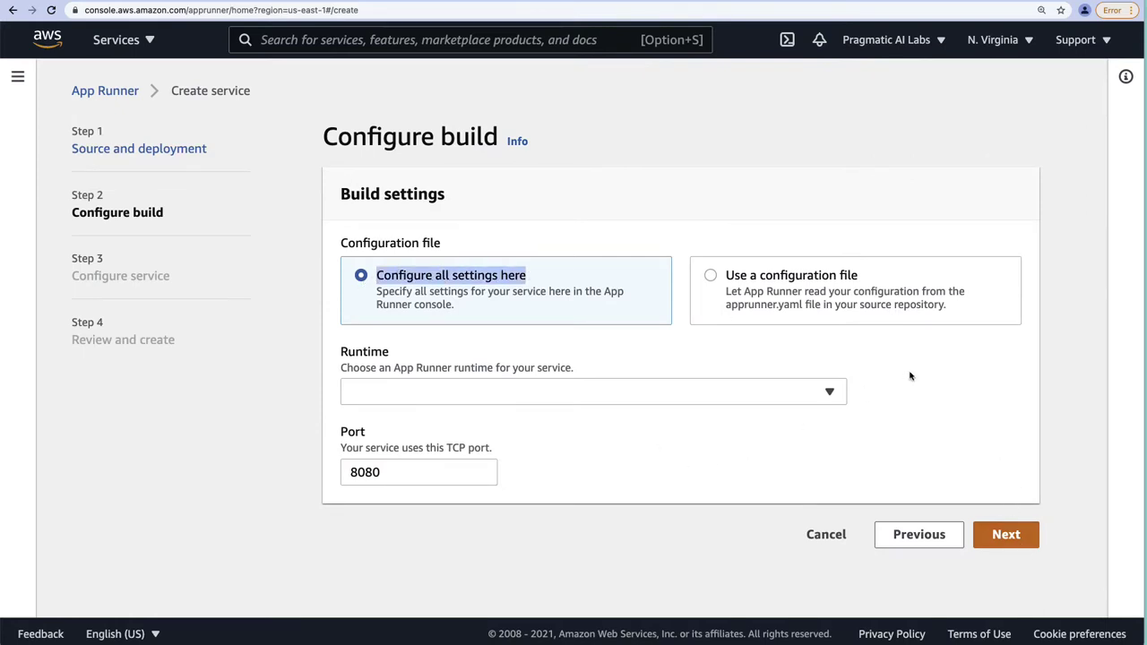
pyautogui.click(613, 399)
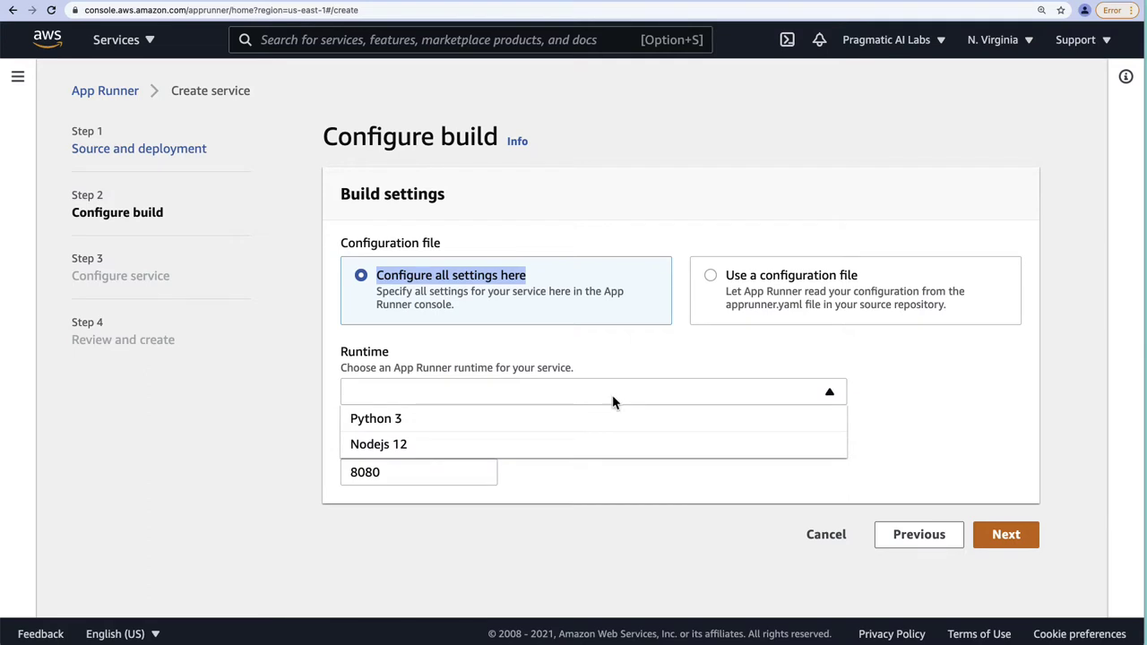
pyautogui.click(382, 421)
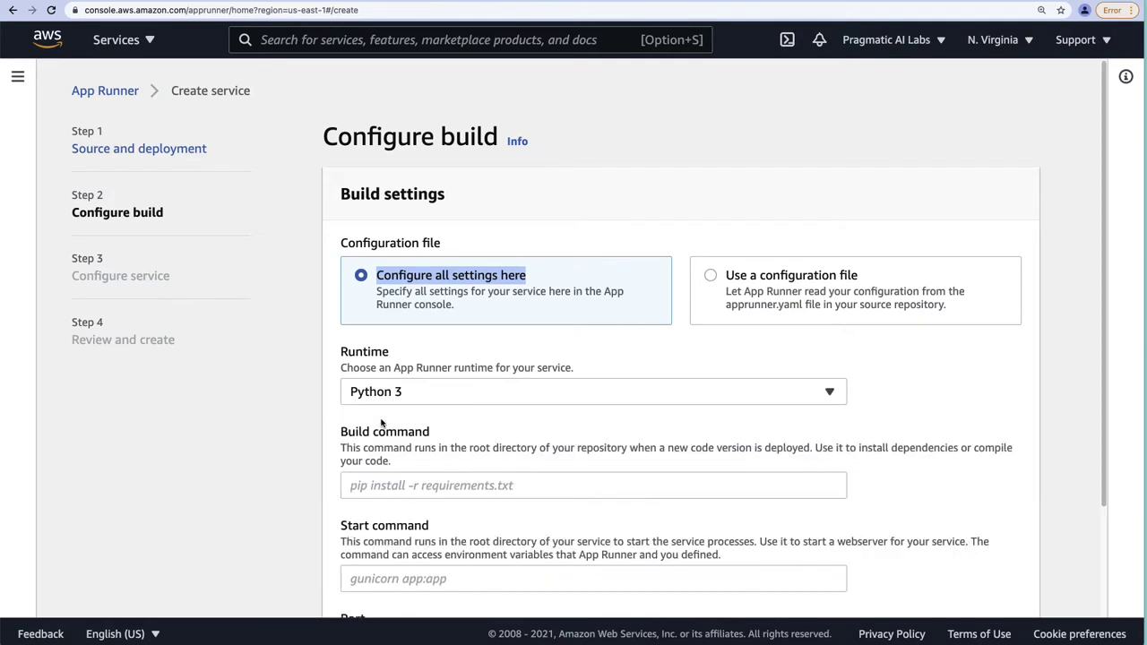
# Examine the option of using an apprunner.yaml configuration file, and return to configuring all settings in the console.
pyautogui.click(711, 278)
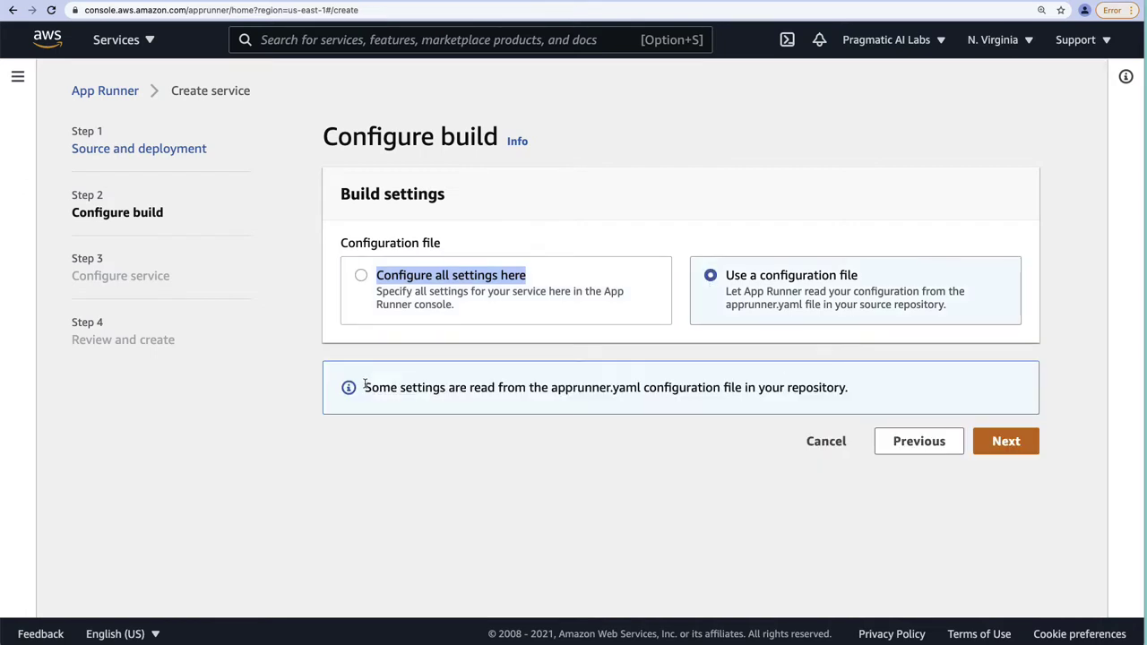
pyautogui.moveTo(391, 387); pyautogui.dragTo(856, 401)
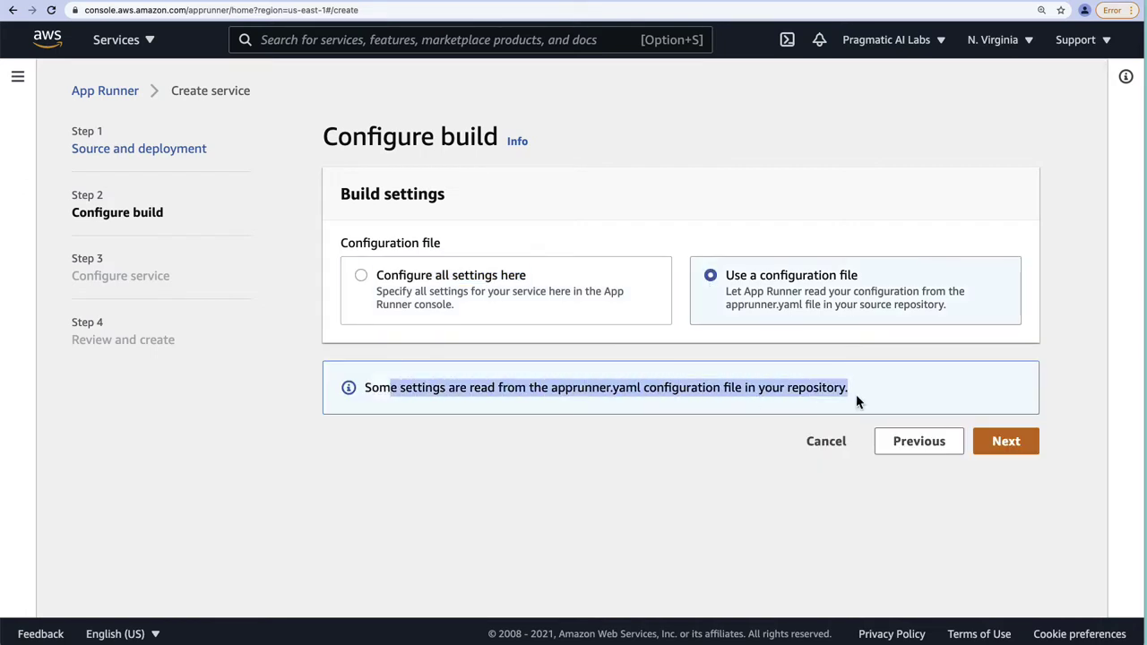
pyautogui.click(361, 280)
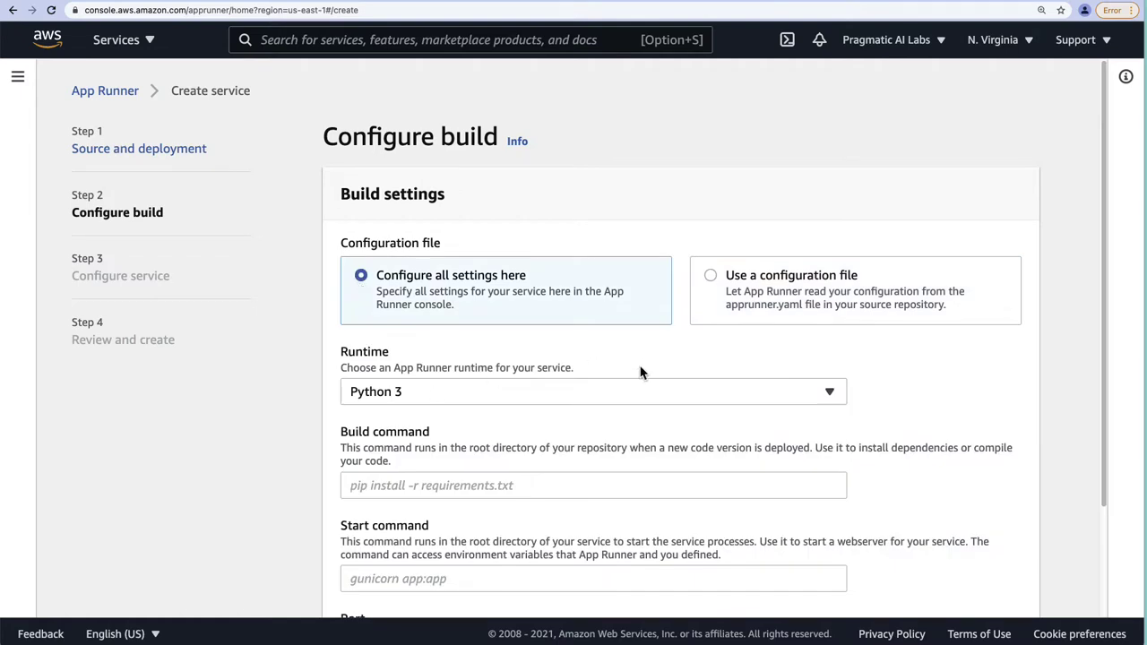
# Set the build command to "pip install -r requirements.txt" and the start command to "python app.py".
pyautogui.scroll(-2, 600, 370)
pyautogui.scroll(-2, 599, 370)
pyautogui.click(352, 366)
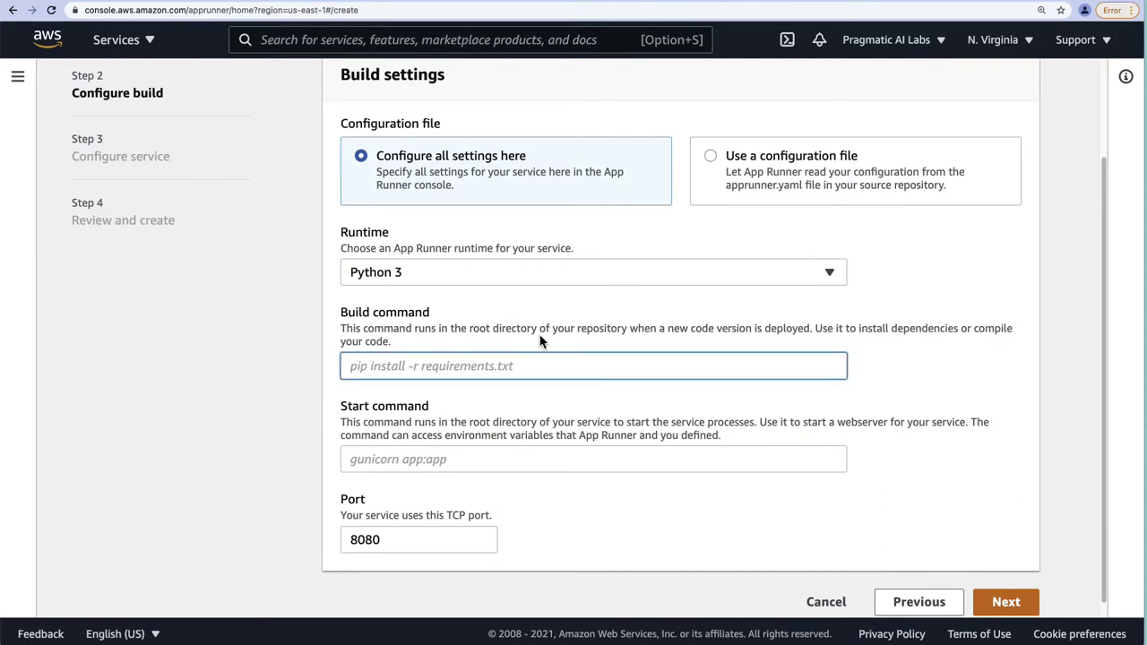
pyautogui.write('pip inst')
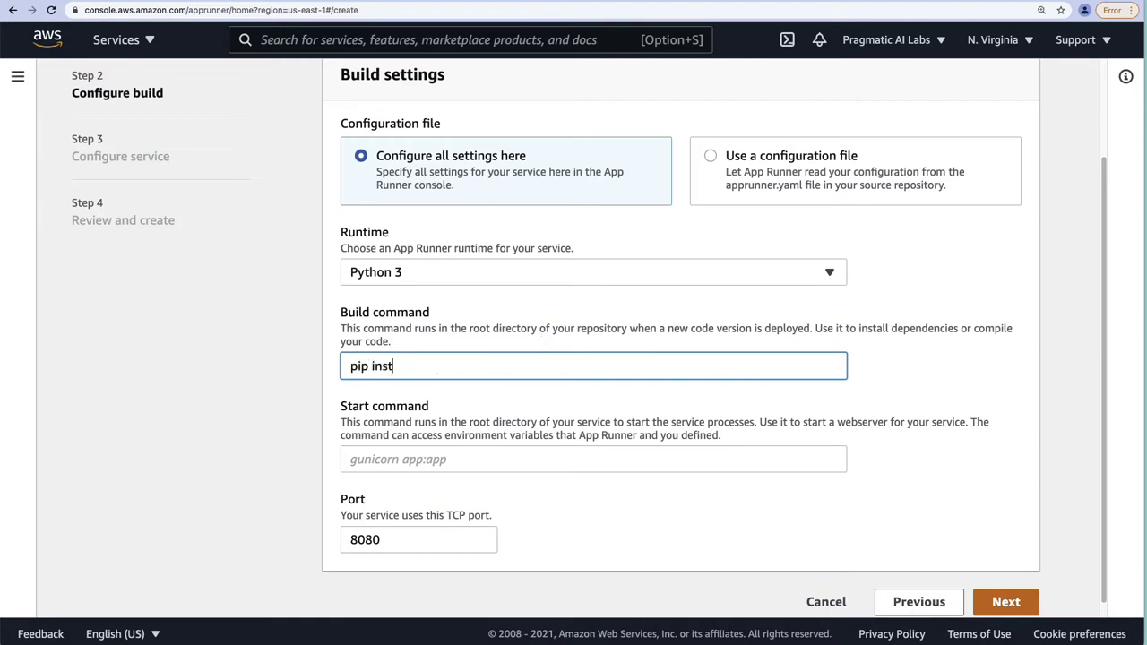
pyautogui.write('all -r requirements.tx')
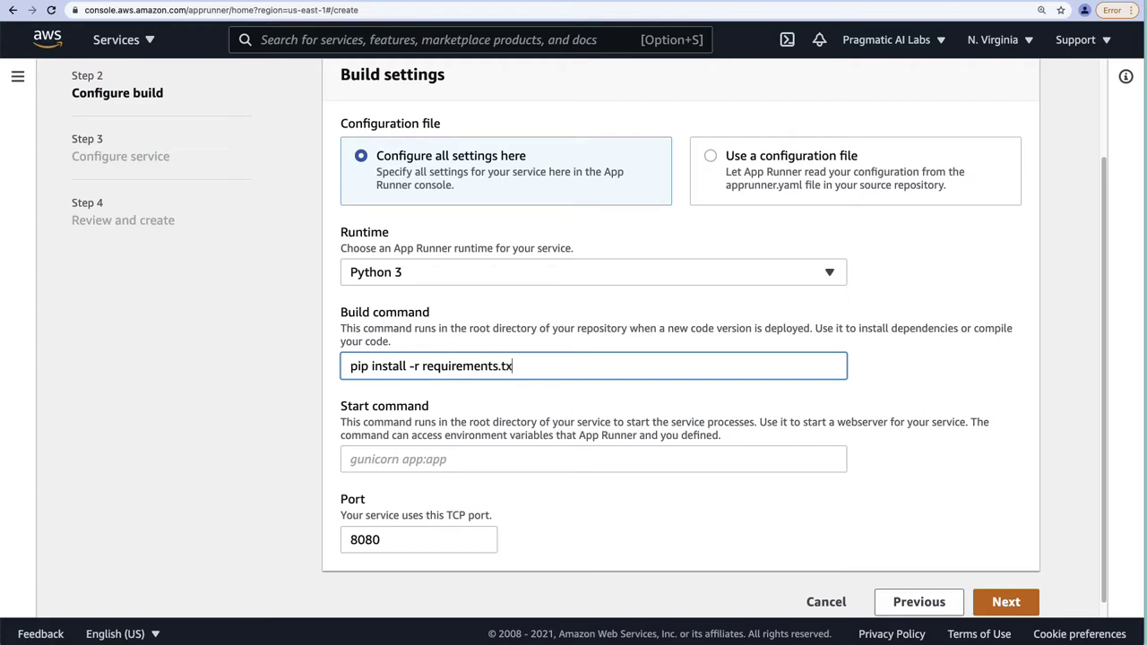
pyautogui.click(360, 463)
pyautogui.write('oy')
pyautogui.press('BackSpace')
pyautogui.press('BackSpace')
pyautogui.write('python app.py')
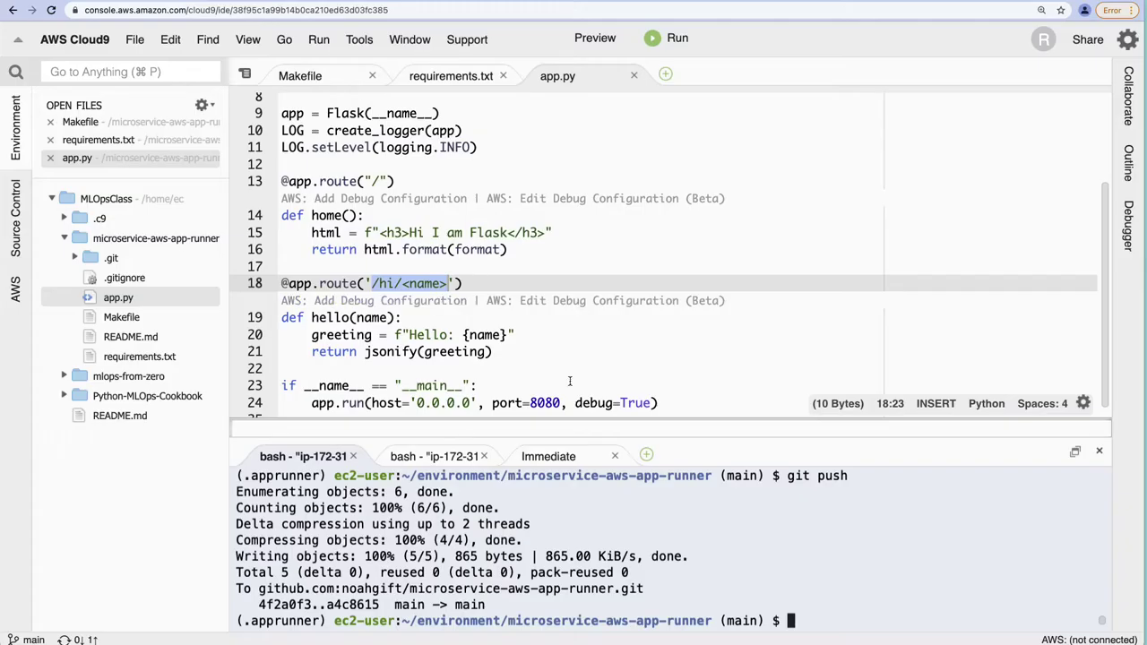
# Check the service's port 8080 against the port in app.py in AWS Cloud9, and continue to the service configuration.
pyautogui.doubleClick(540, 403)
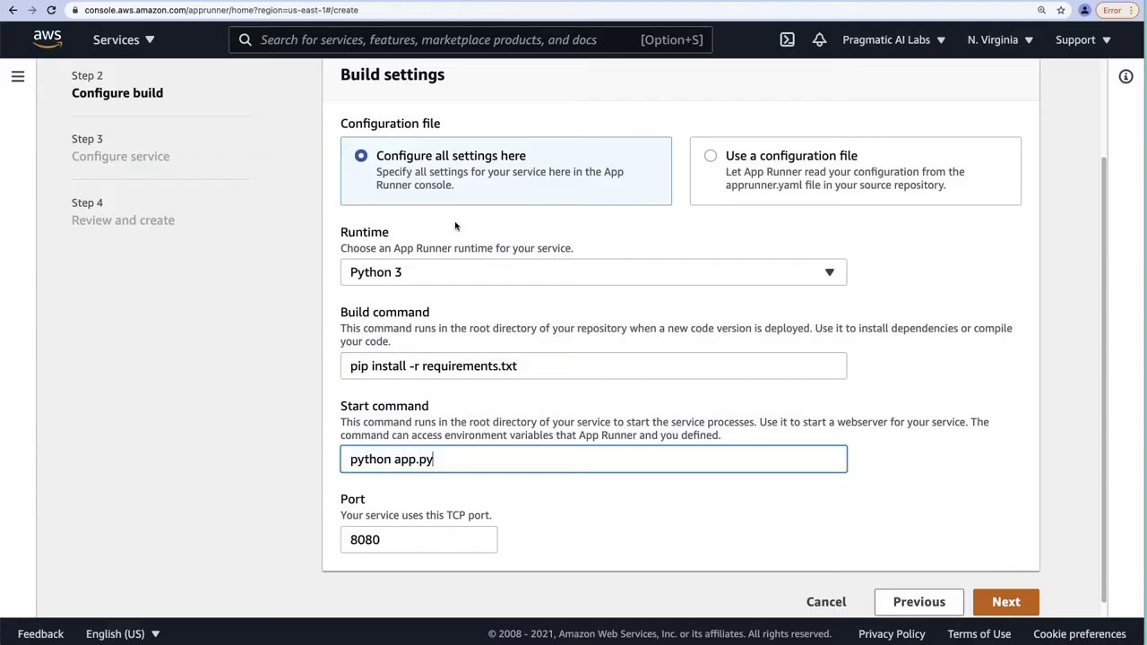
pyautogui.doubleClick(365, 539)
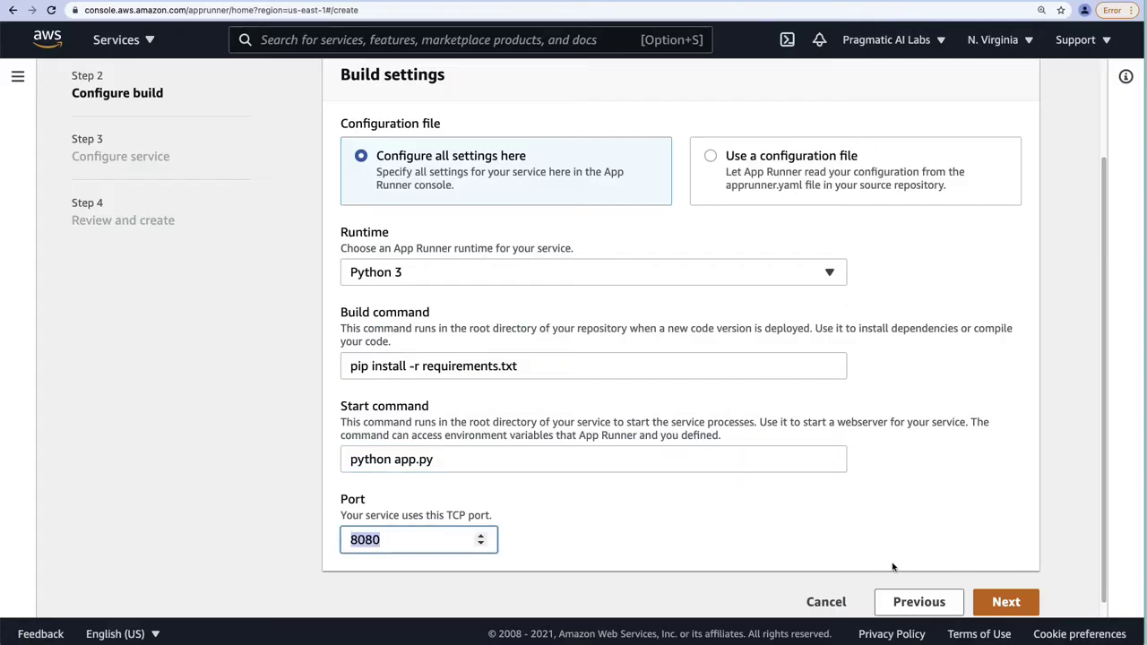
pyautogui.click(1005, 603)
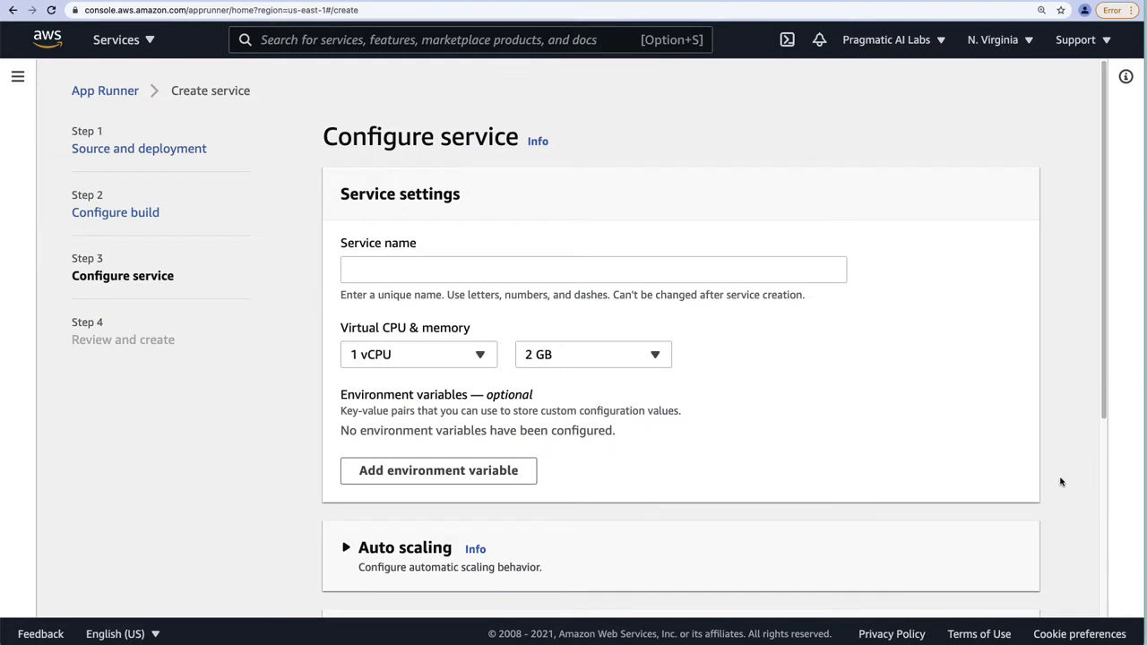
# Name the service FlaskMicroservice, and view the available virtual CPU and memory options.
pyautogui.click(440, 267)
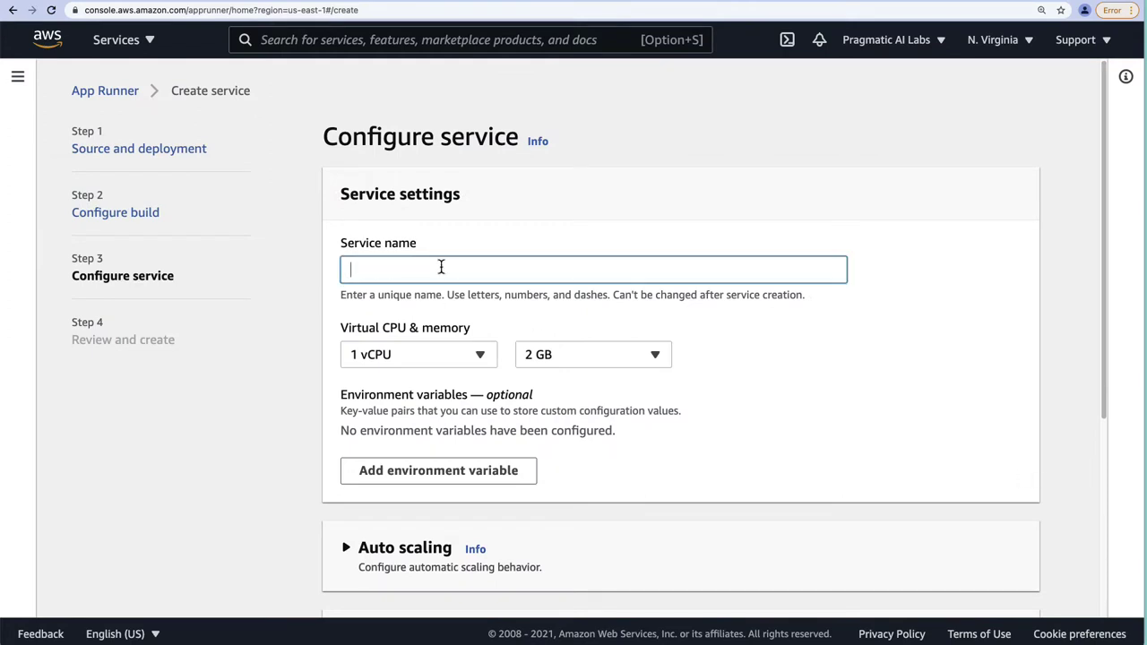
pyautogui.write('FlaskMicroservice')
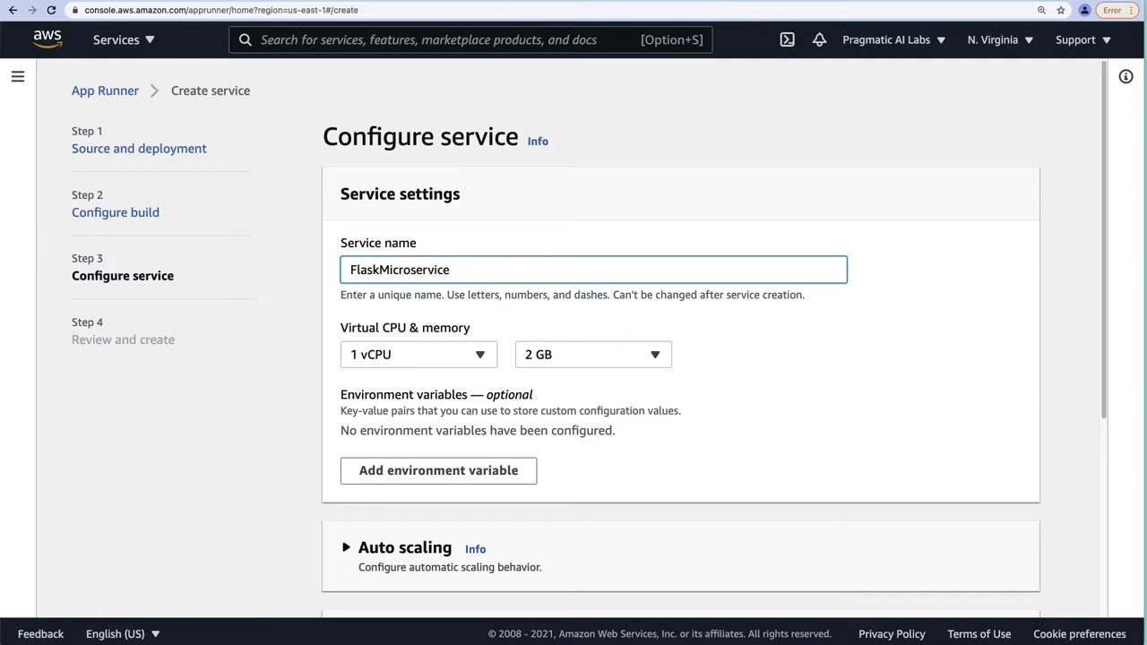
pyautogui.scroll(-5, 642, 448)
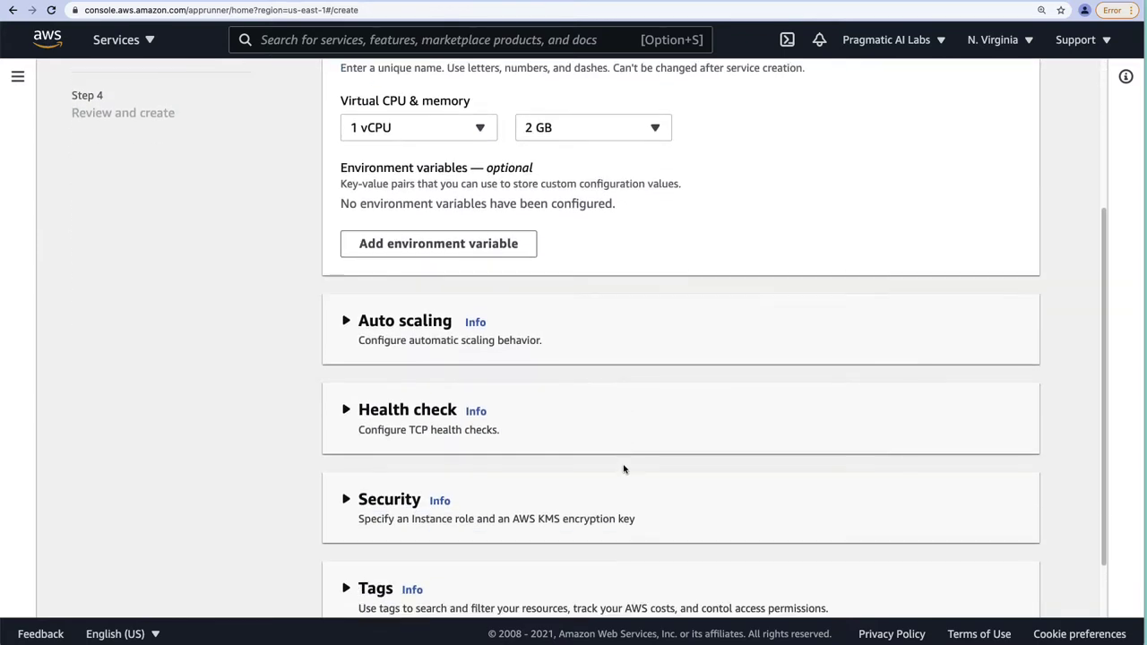
pyautogui.click(478, 130)
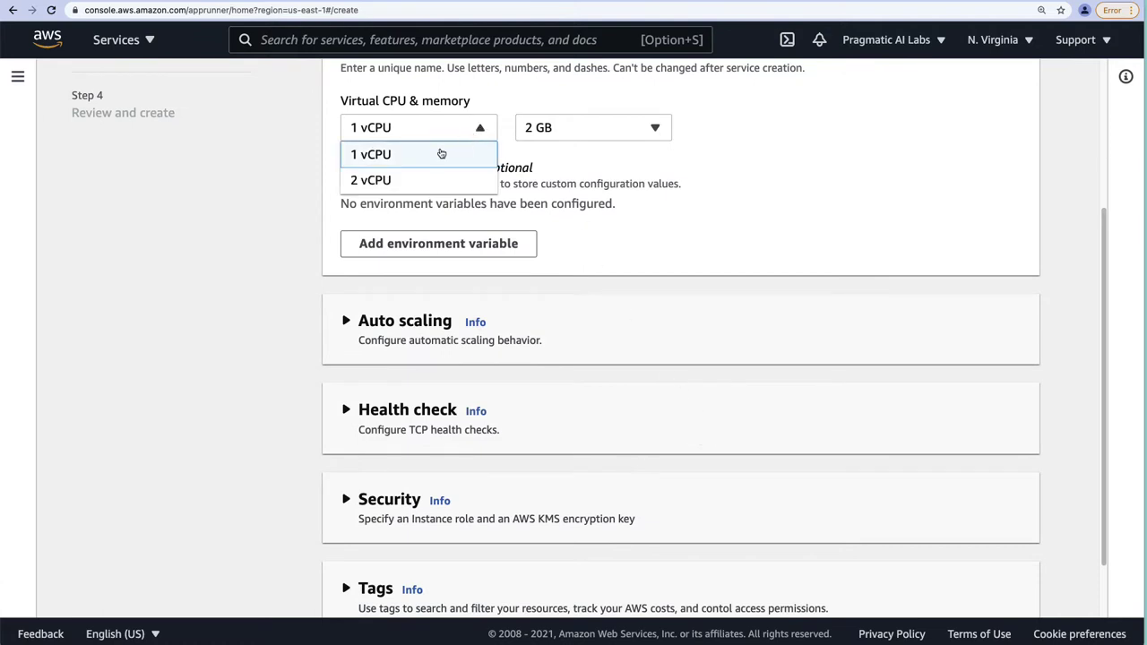
pyautogui.click(653, 140)
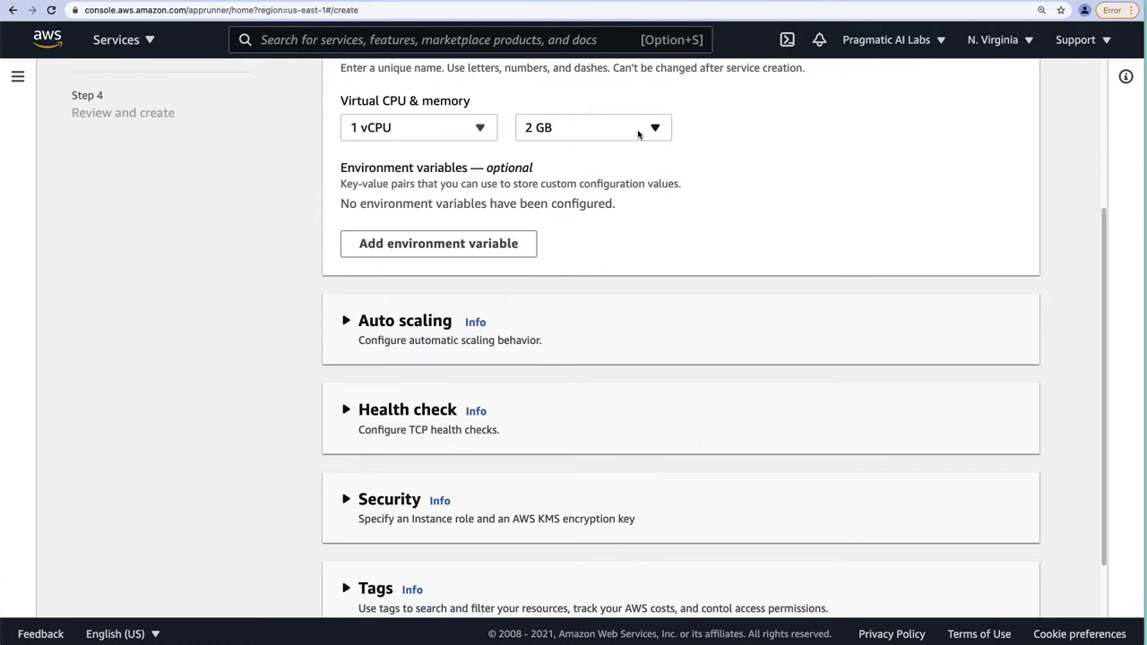
pyautogui.click(632, 131)
pyautogui.click(771, 182)
# Expand the auto scaling settings, and compare the default and custom configurations' concurrency, minimum size and maximum size.
pyautogui.click(776, 323)
pyautogui.scroll(-2, 675, 361)
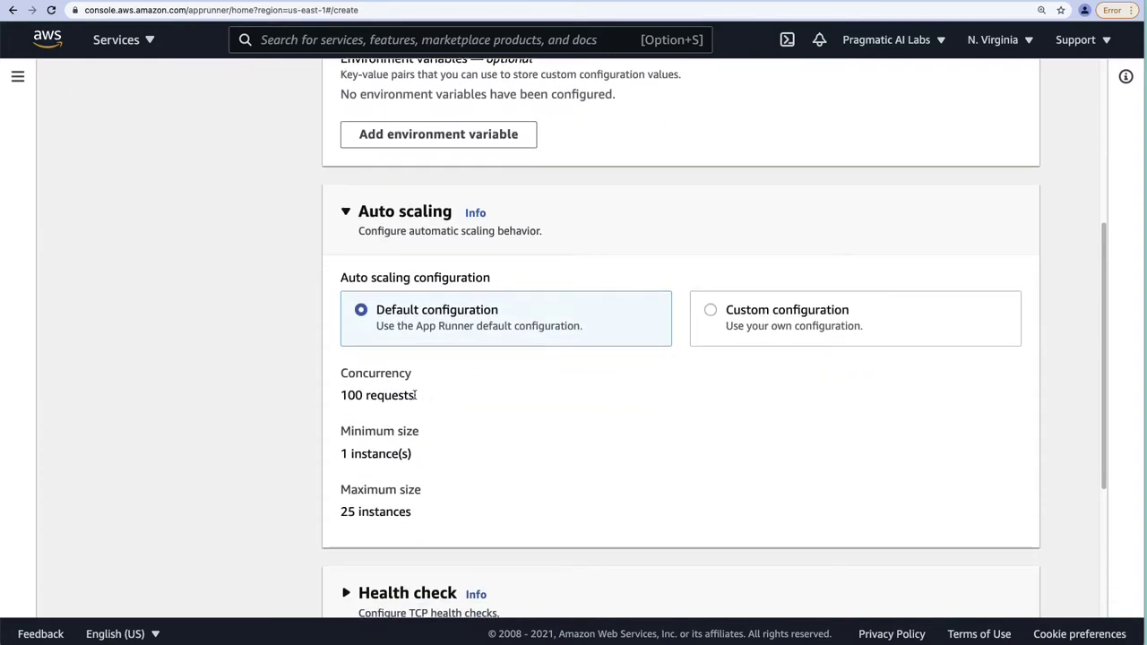
pyautogui.moveTo(423, 395); pyautogui.dragTo(333, 397)
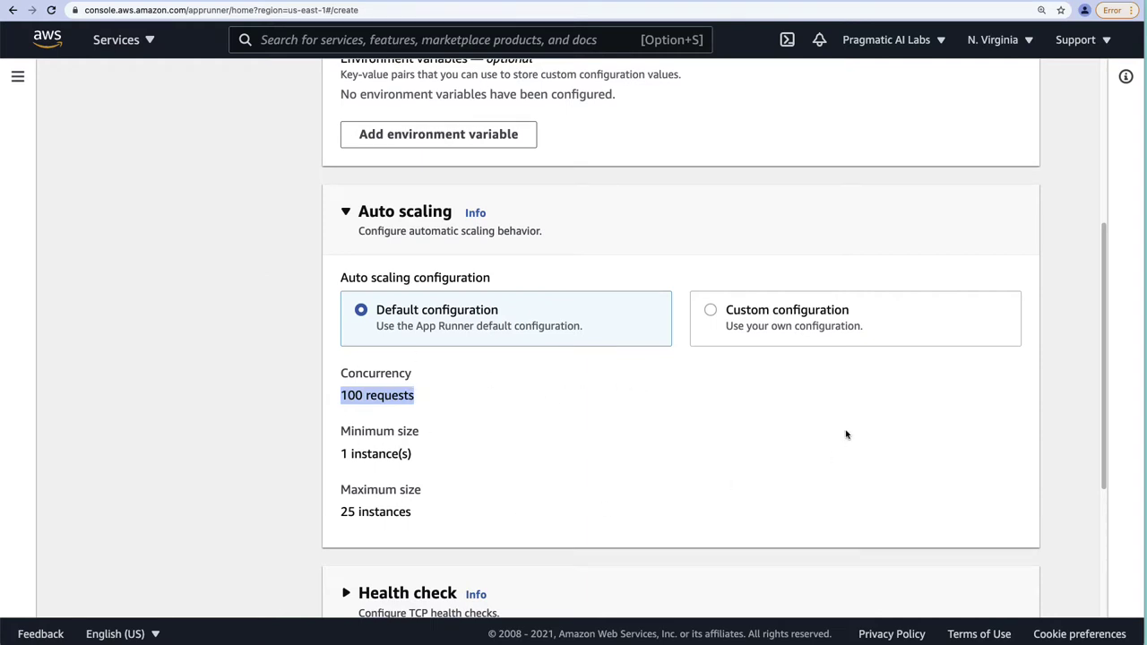
pyautogui.click(713, 311)
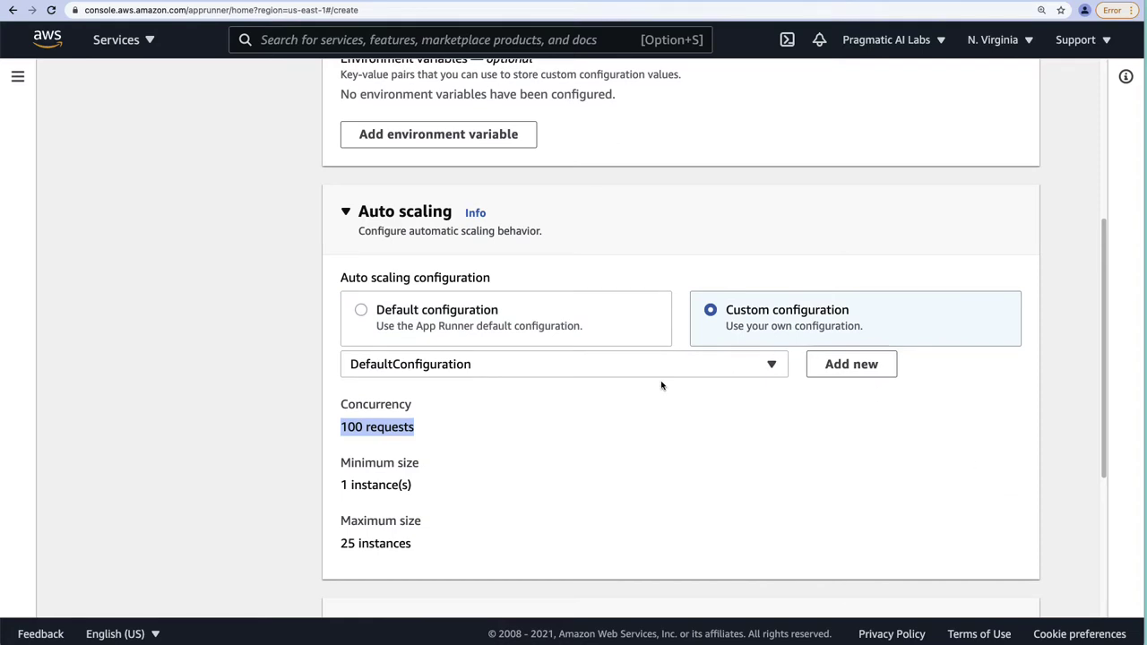
pyautogui.moveTo(343, 485); pyautogui.dragTo(399, 487)
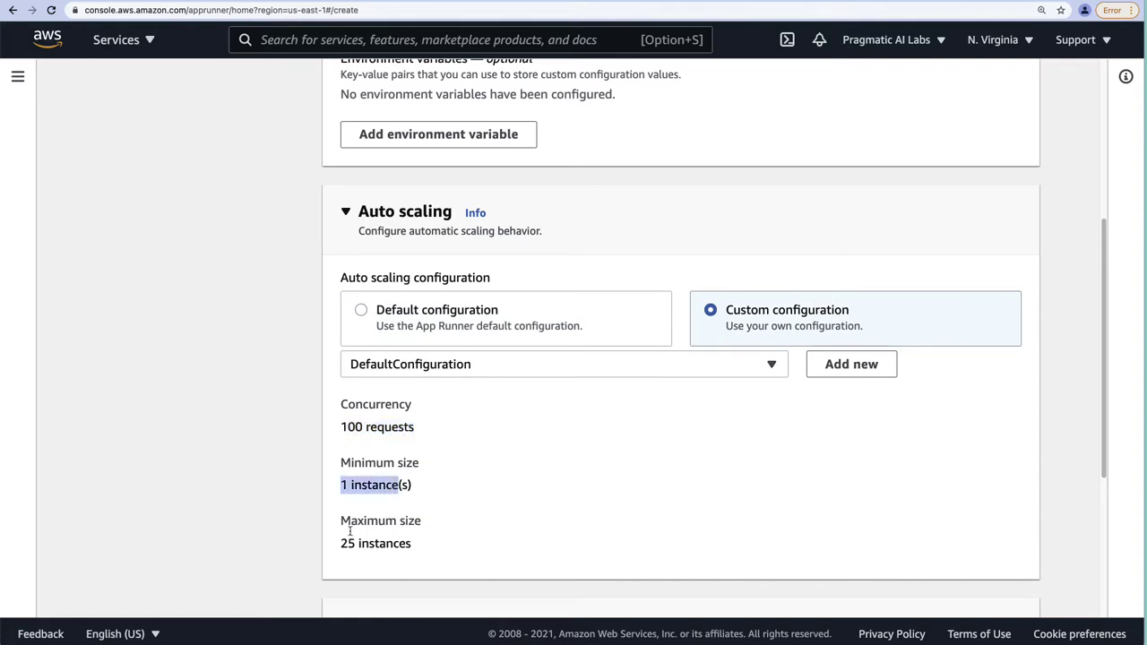
pyautogui.moveTo(342, 542); pyautogui.dragTo(454, 546)
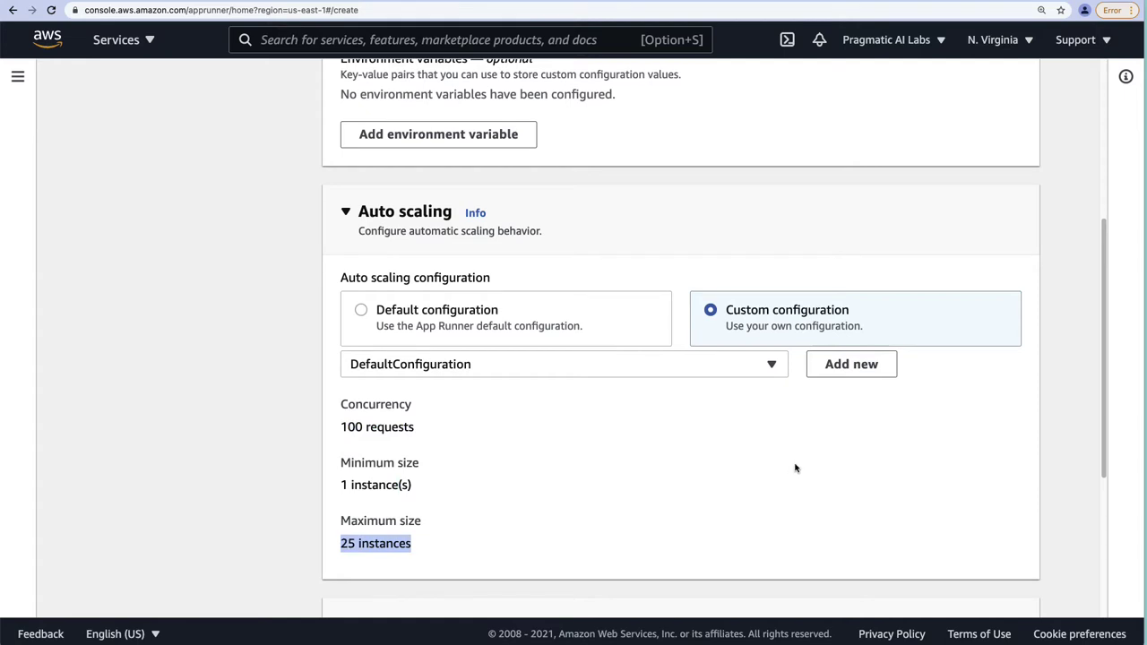
pyautogui.click(384, 311)
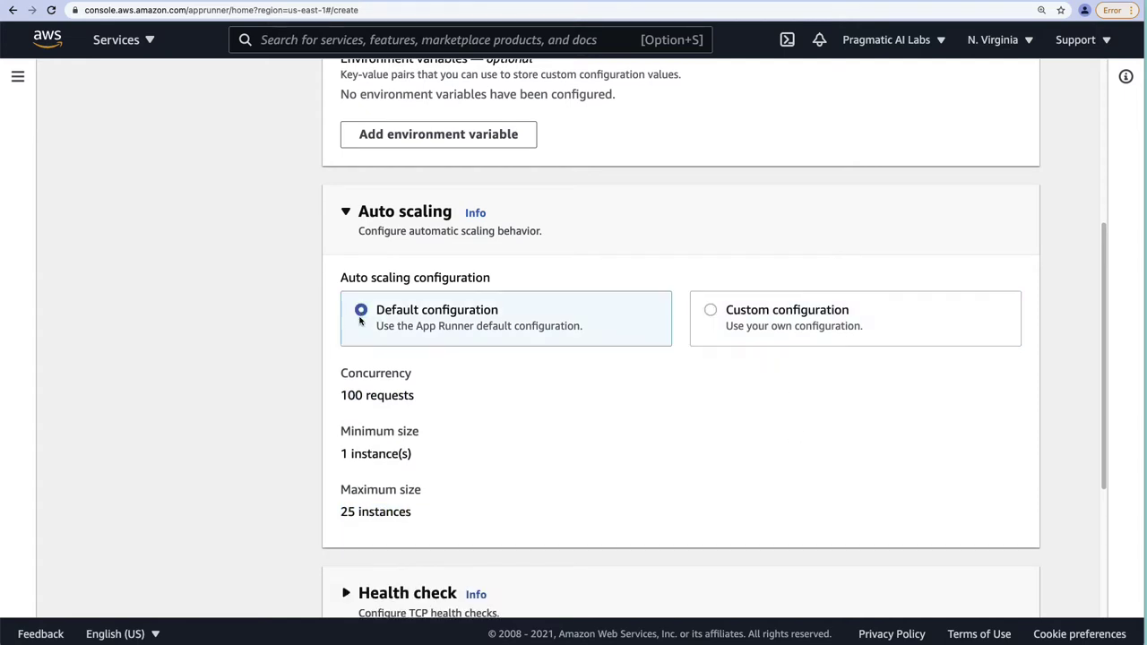
# Select the custom auto scaling configuration, view the form for adding a new one, including its maximum size, and cancel it.
pyautogui.click(735, 309)
pyautogui.click(762, 368)
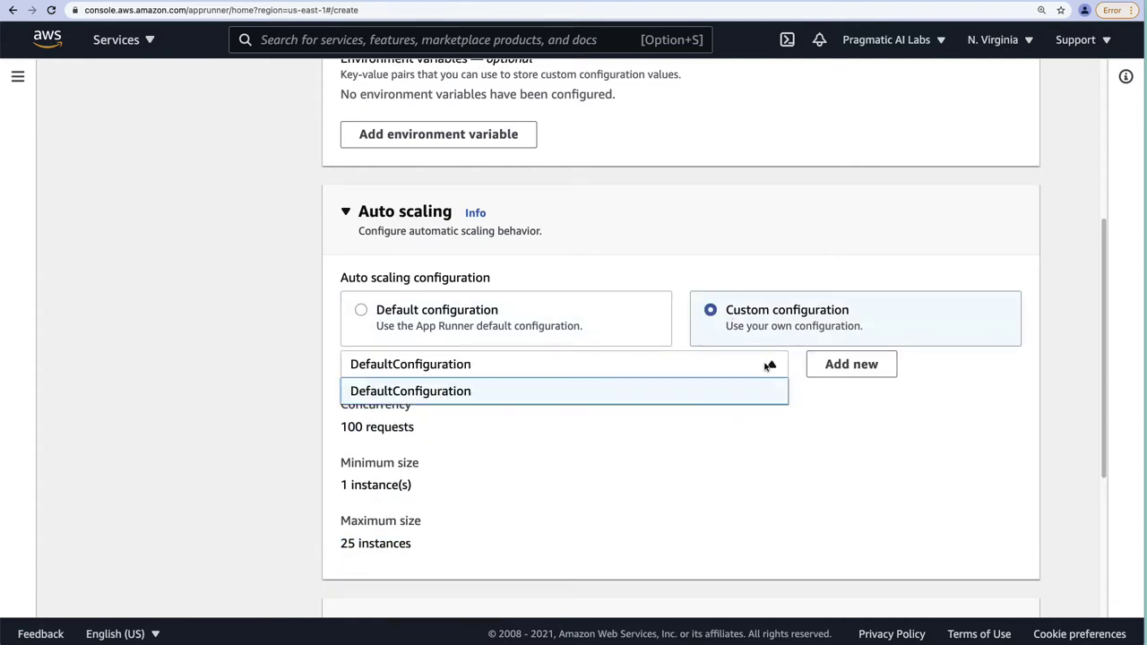
pyautogui.click(883, 387)
pyautogui.click(868, 372)
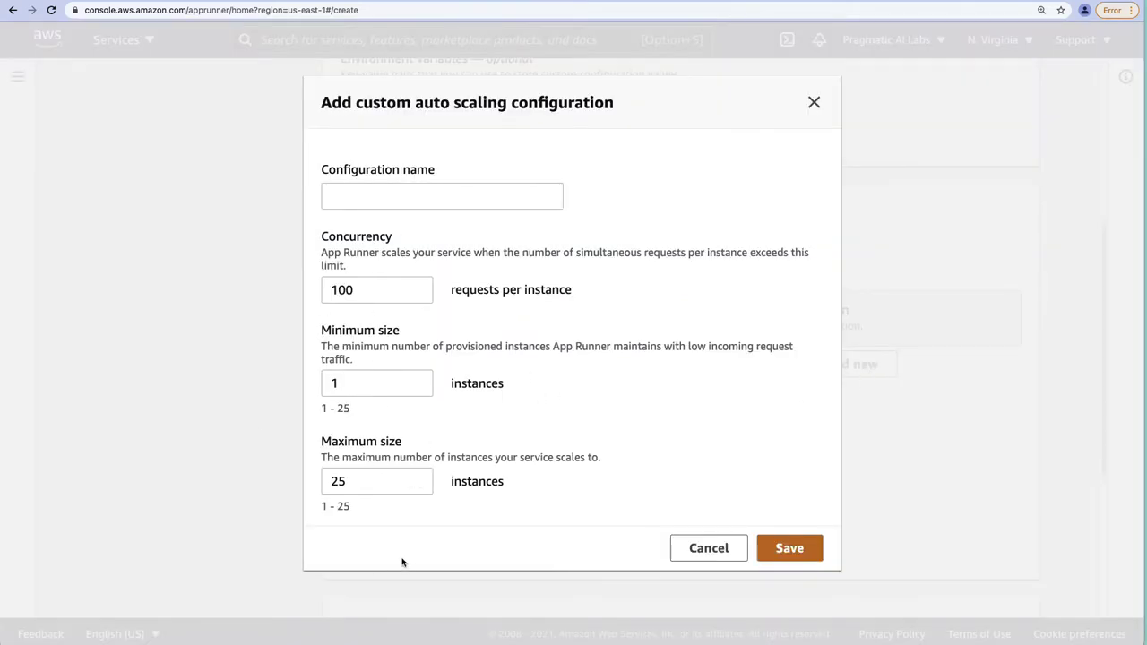
pyautogui.moveTo(357, 481); pyautogui.dragTo(307, 485)
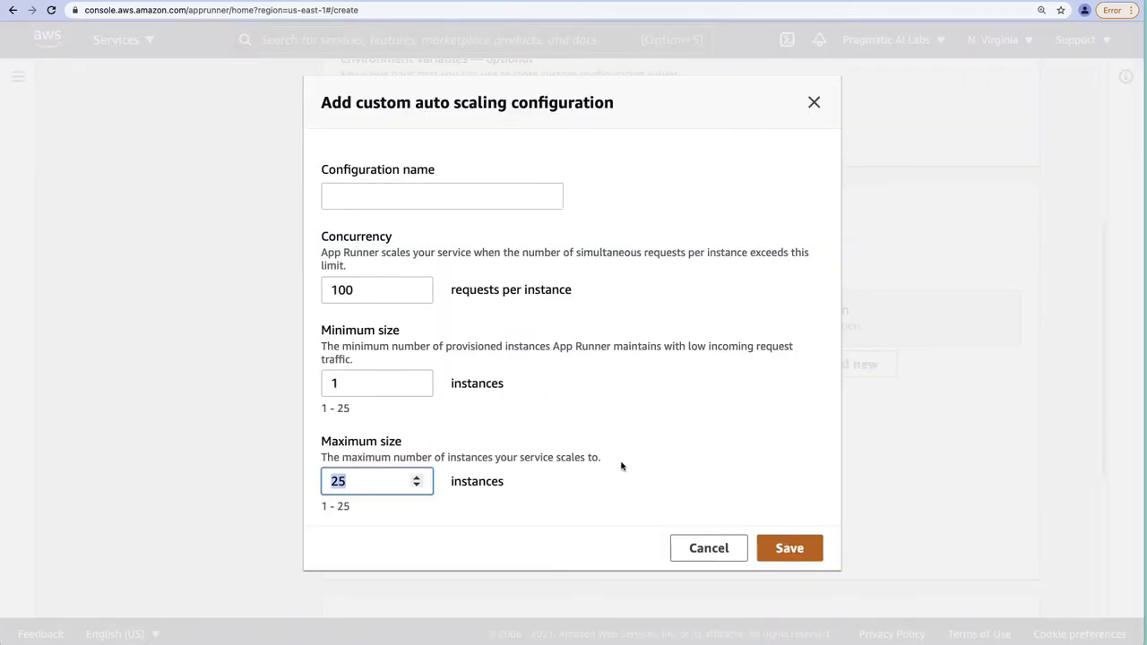
pyautogui.click(711, 548)
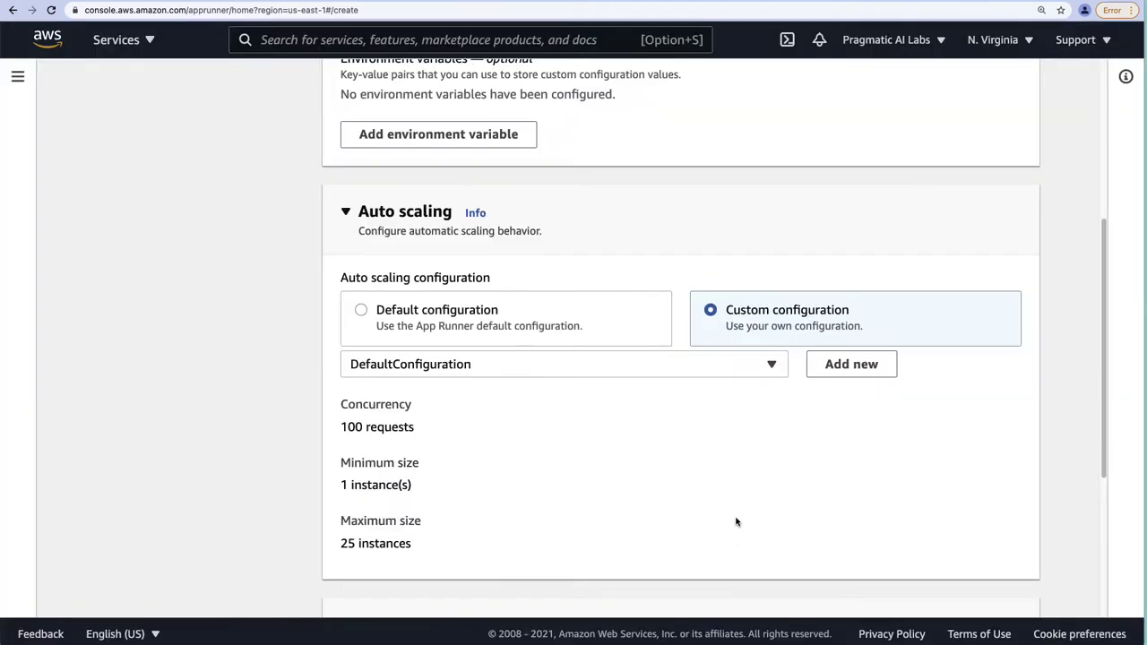
# Expand the health check and security settings, and review the timeout, interval, thresholds, instance role and AWS KMS key options.
pyautogui.scroll(-3, 734, 529)
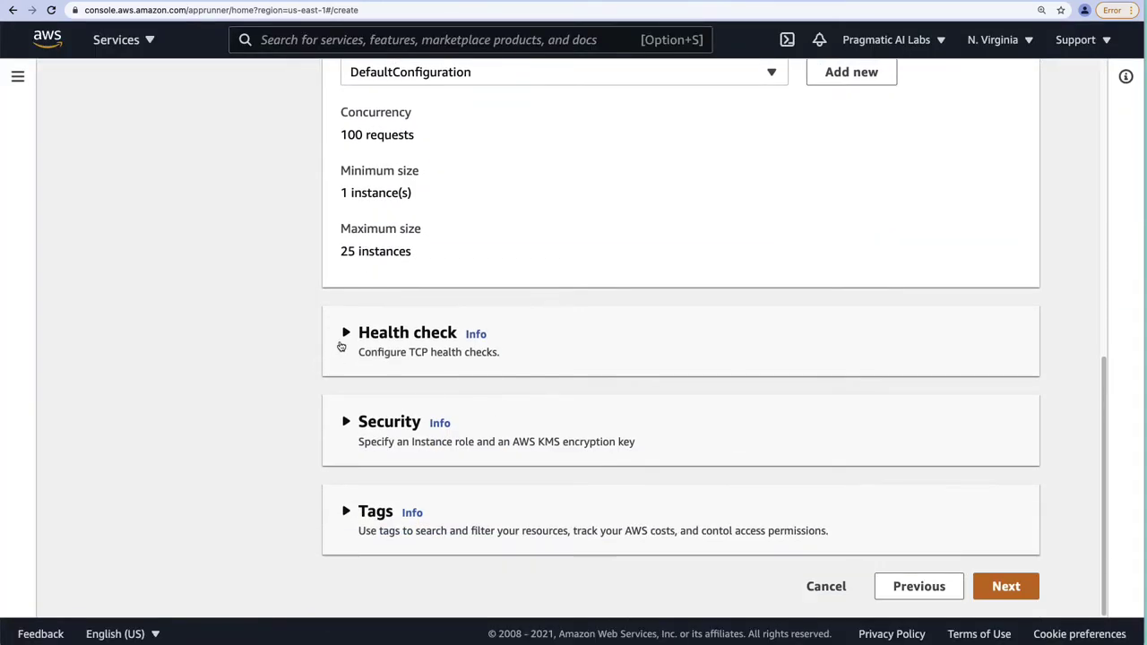
pyautogui.click(342, 344)
pyautogui.scroll(-2, 654, 456)
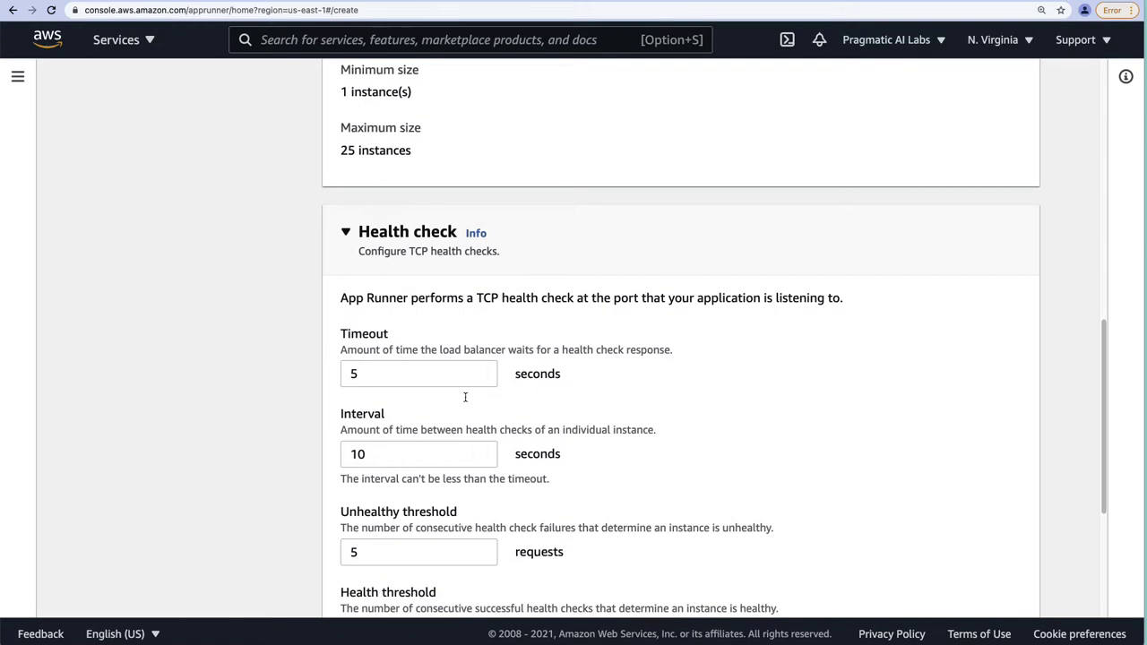
pyautogui.scroll(-1, 914, 426)
pyautogui.scroll(-5, 900, 431)
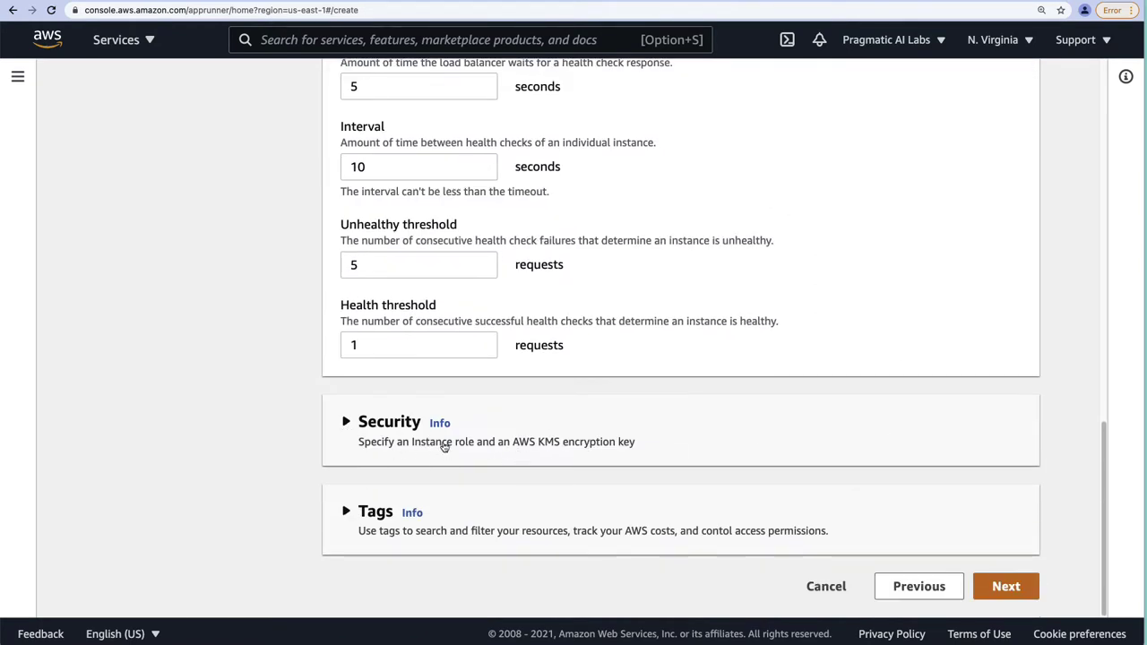
pyautogui.click(347, 427)
pyautogui.scroll(-2, 549, 430)
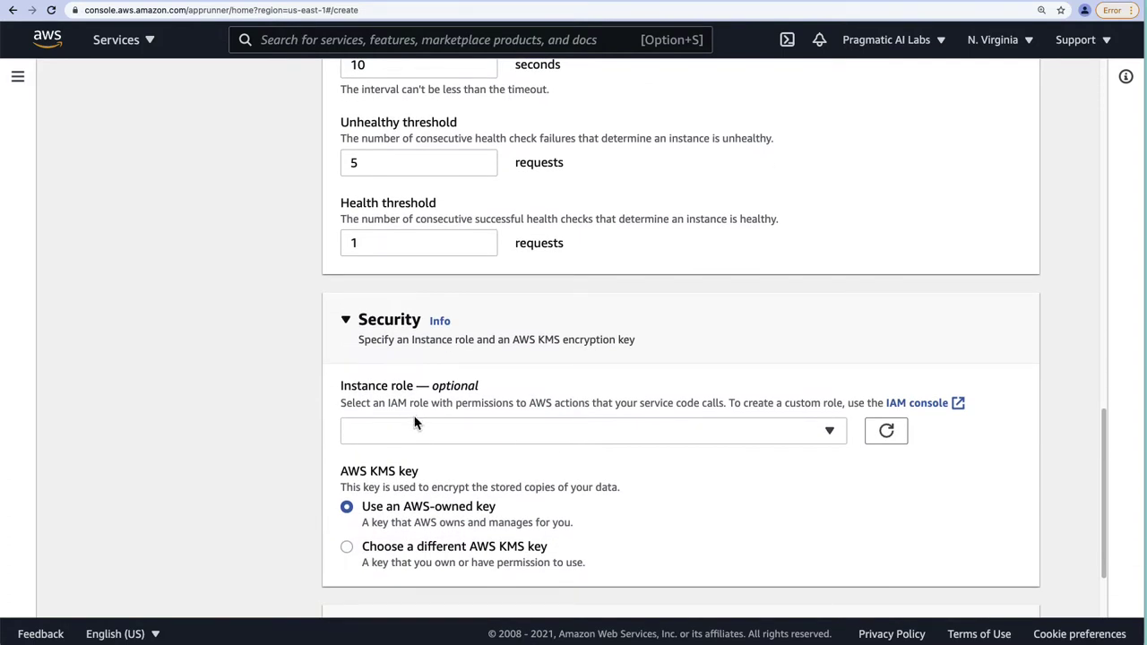
pyautogui.scroll(-3, 619, 457)
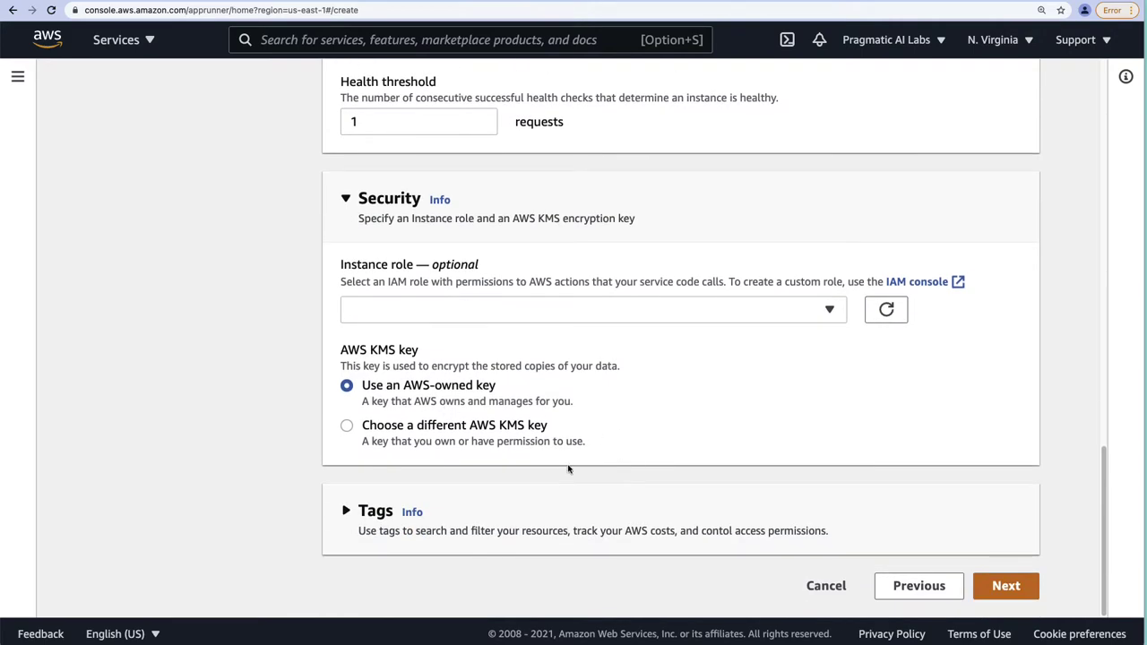
# Continue to the review page, check the build and service settings, and create and deploy the FlaskMicroservice service.
pyautogui.click(998, 588)
pyautogui.scroll(-15, 1022, 403)
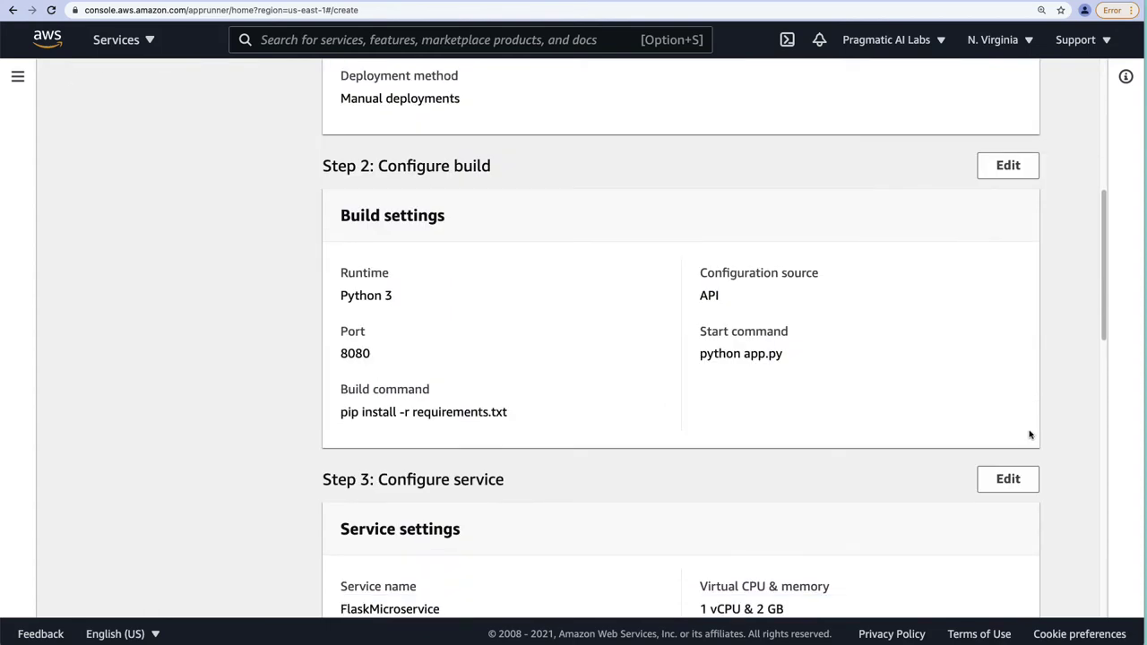
pyautogui.scroll(-5, 1039, 456)
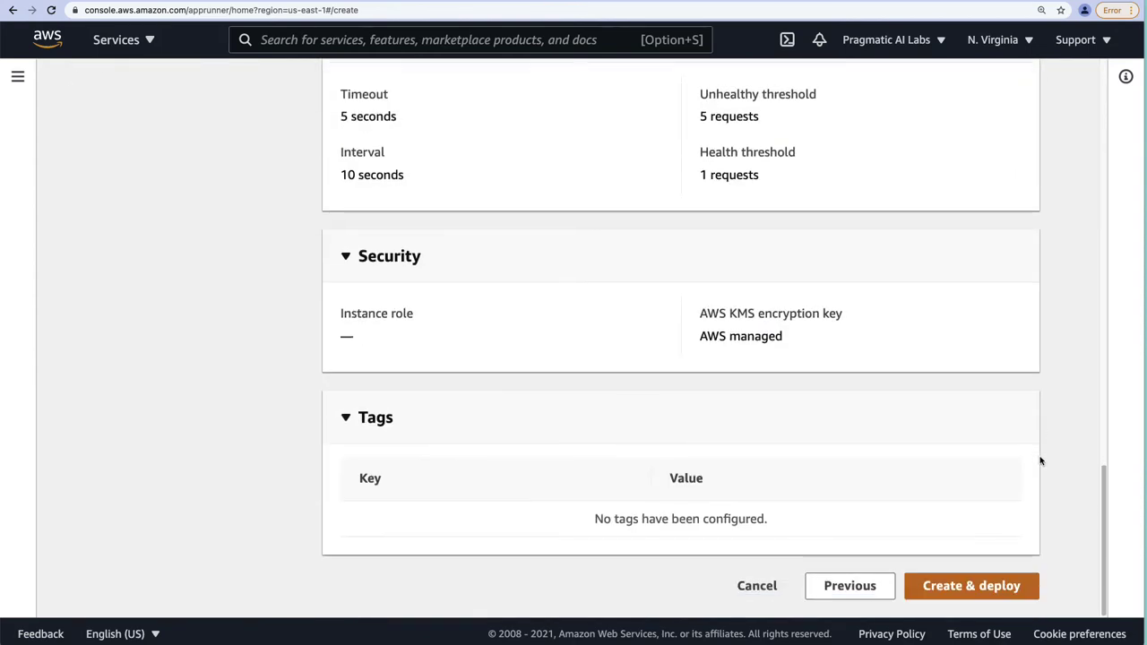
pyautogui.click(1017, 585)
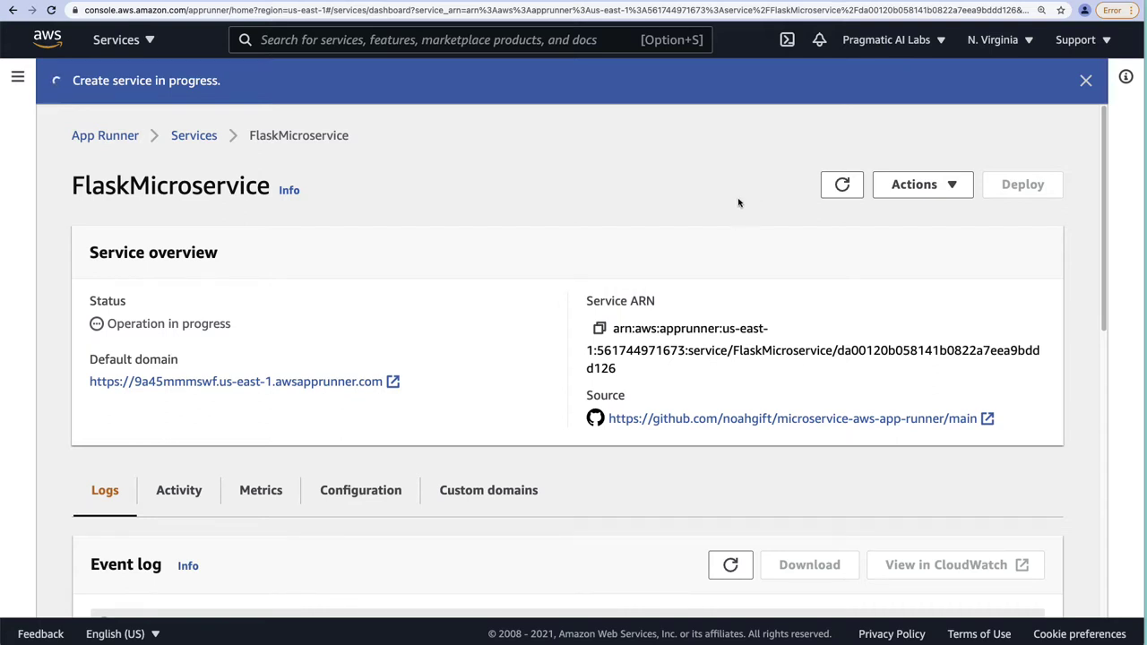
# Examine the FlaskMicroservice service's event log, activity, metrics and configuration while it is being created.
pyautogui.scroll(-5, 735, 202)
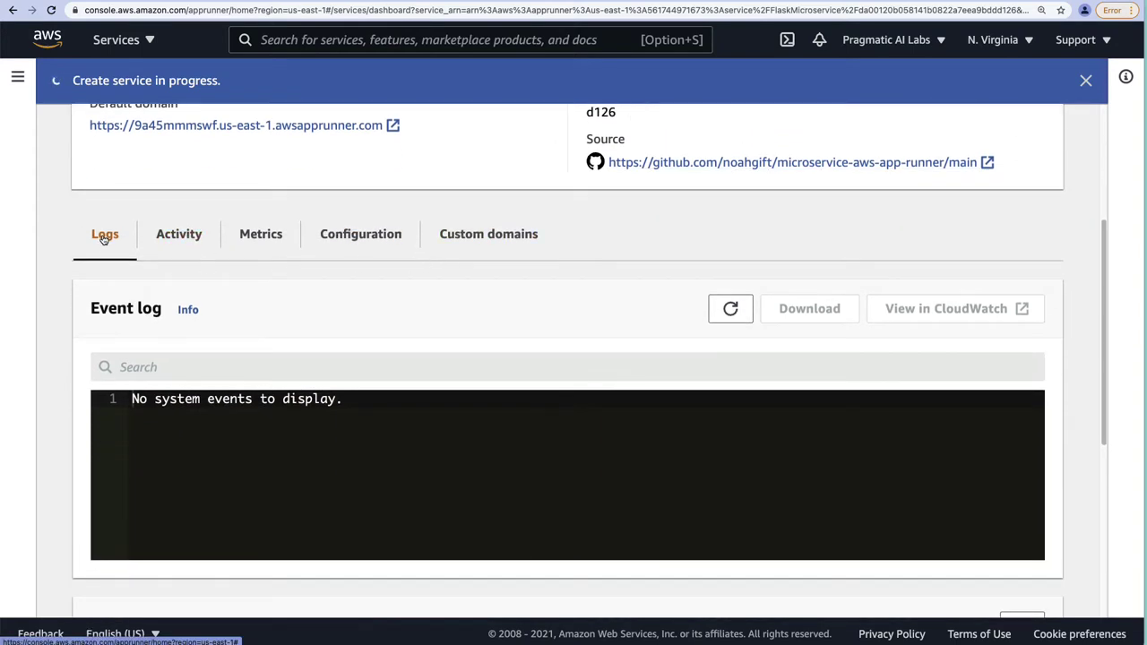
pyautogui.click(176, 235)
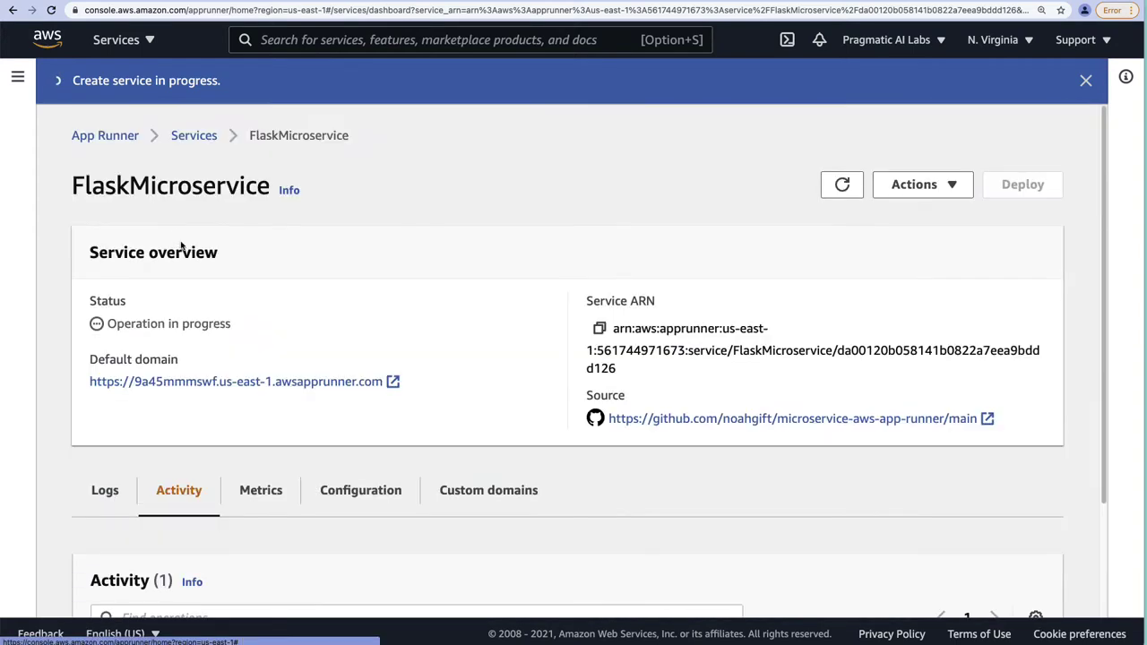
pyautogui.scroll(-3, 438, 349)
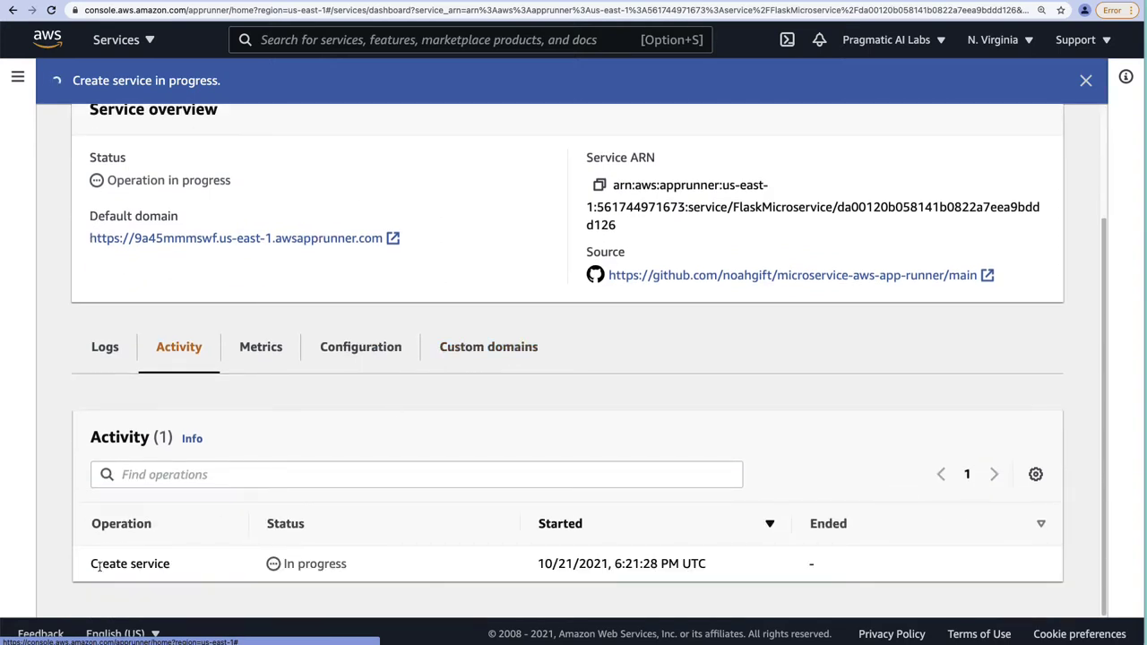
pyautogui.click(259, 356)
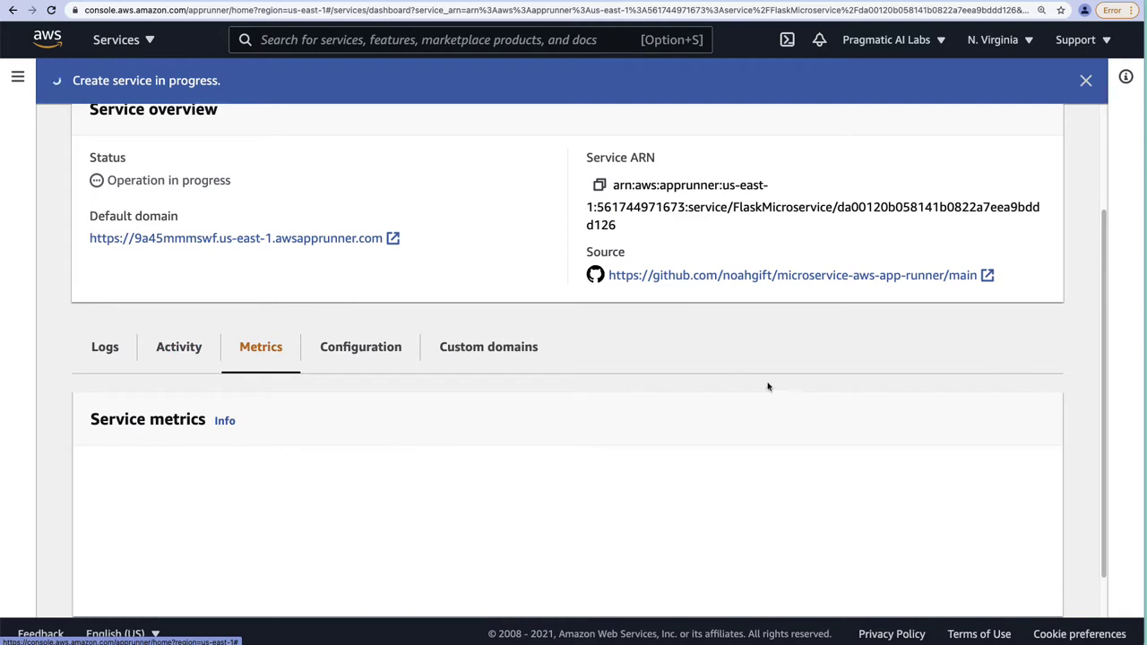
pyautogui.scroll(-4, 1084, 390)
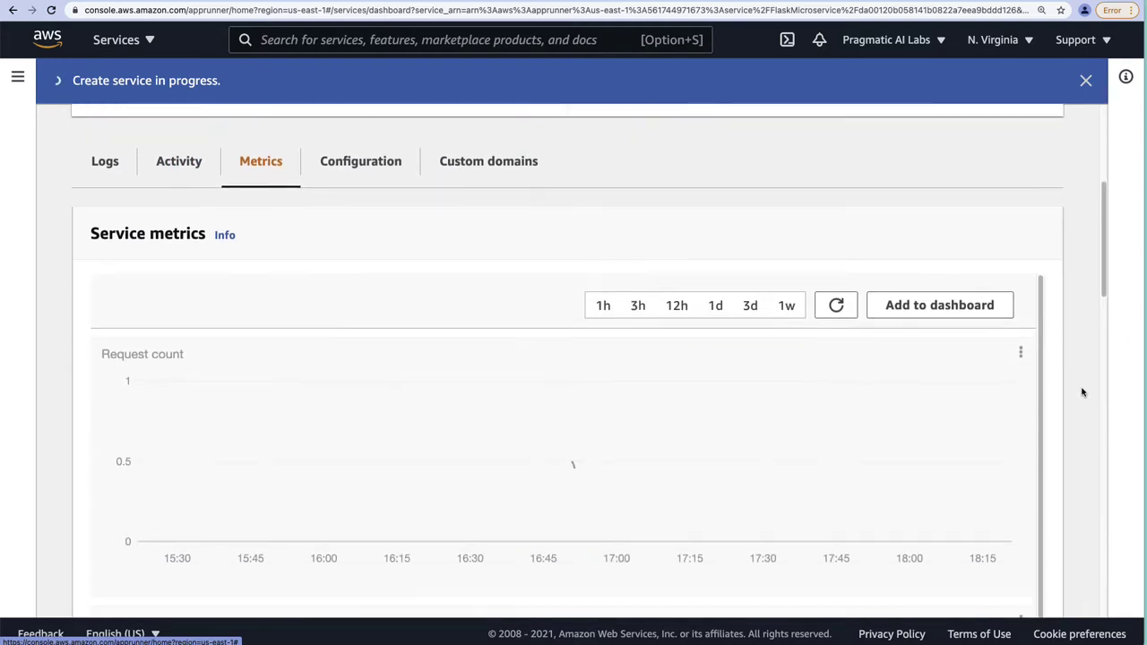
pyautogui.click(345, 169)
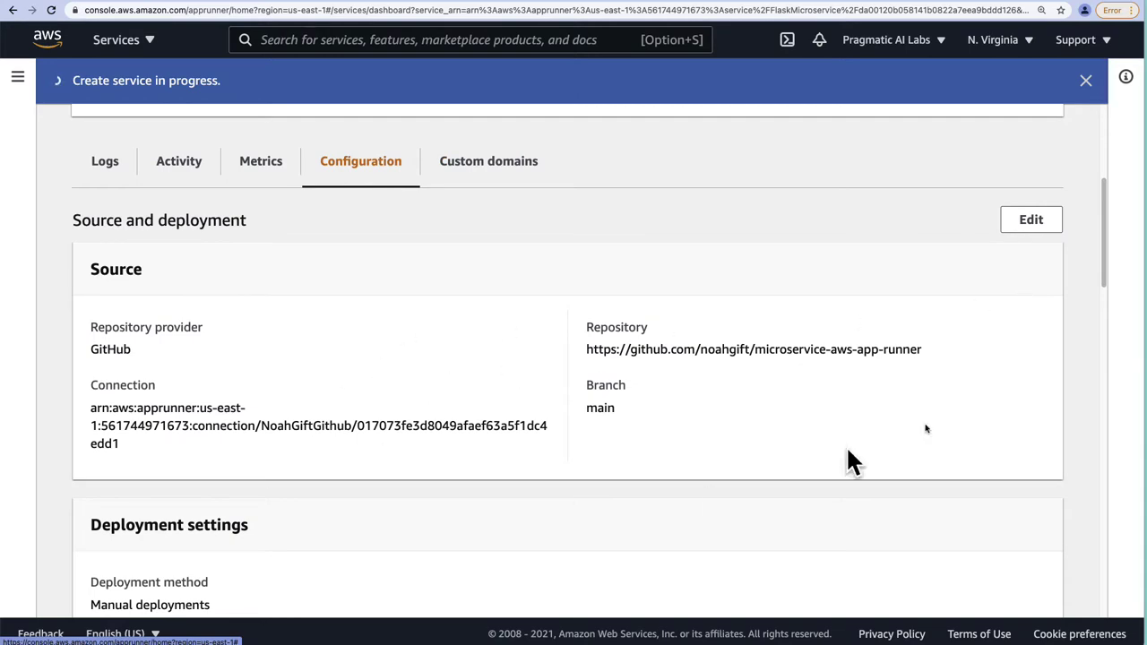
pyautogui.scroll(-2, 888, 456)
pyautogui.scroll(9, 888, 455)
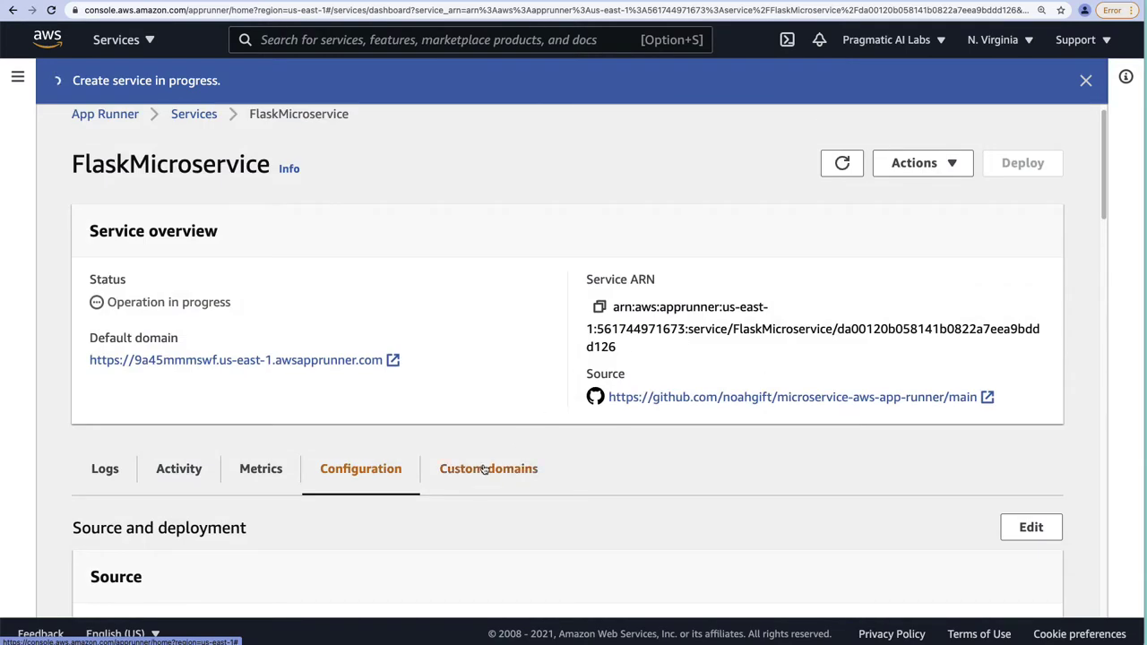
pyautogui.scroll(1, 617, 227)
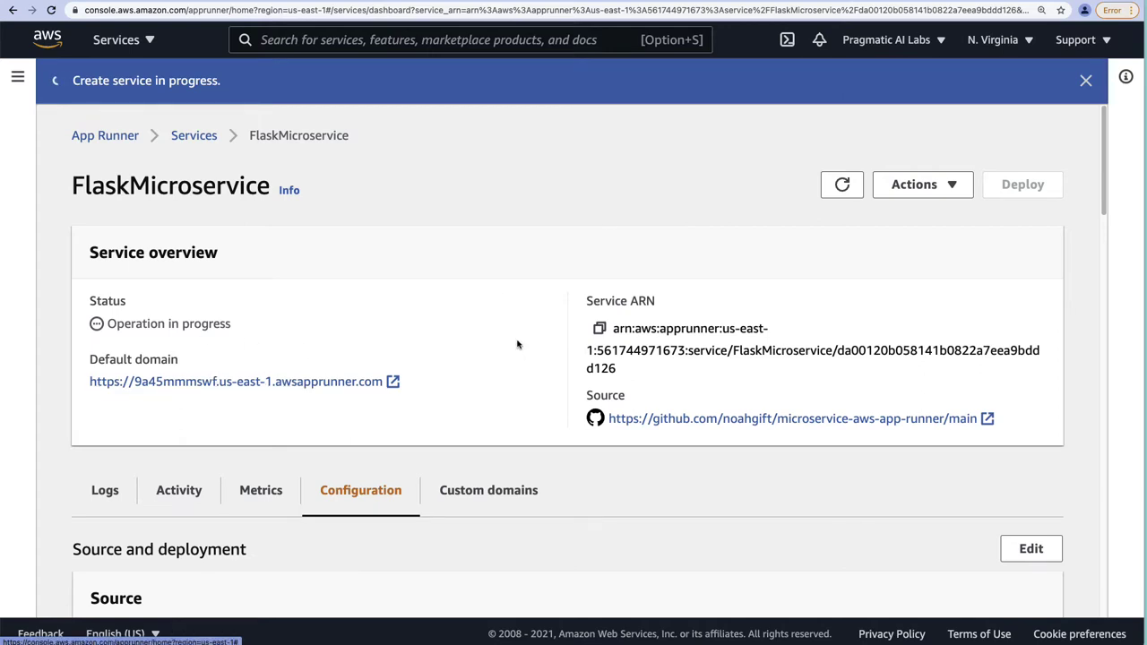
# Open the Prod-FastAPI service from the services list, and review its event log and deployment logs.
pyautogui.click(188, 137)
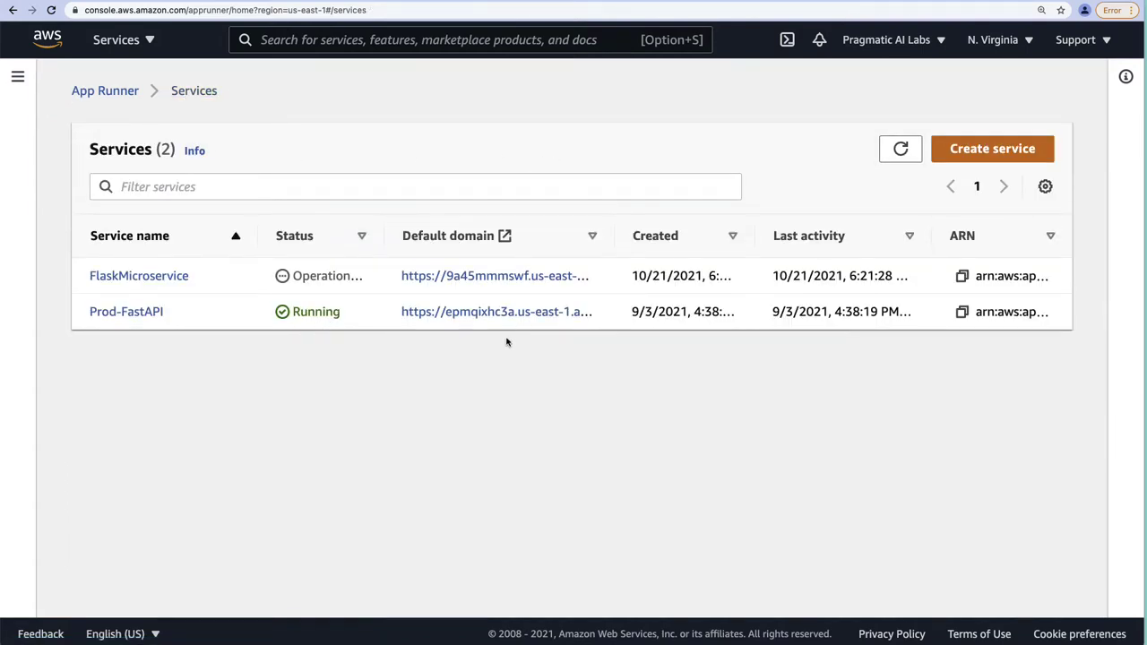
pyautogui.click(105, 318)
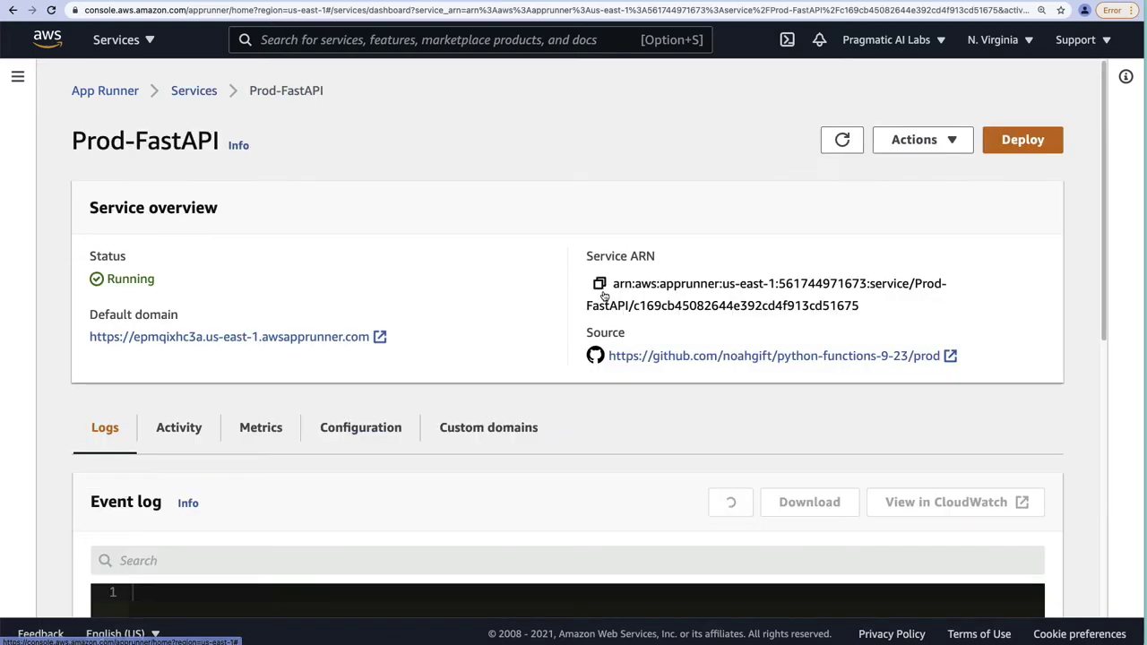
pyautogui.scroll(-5, 1003, 325)
pyautogui.scroll(-3, 513, 420)
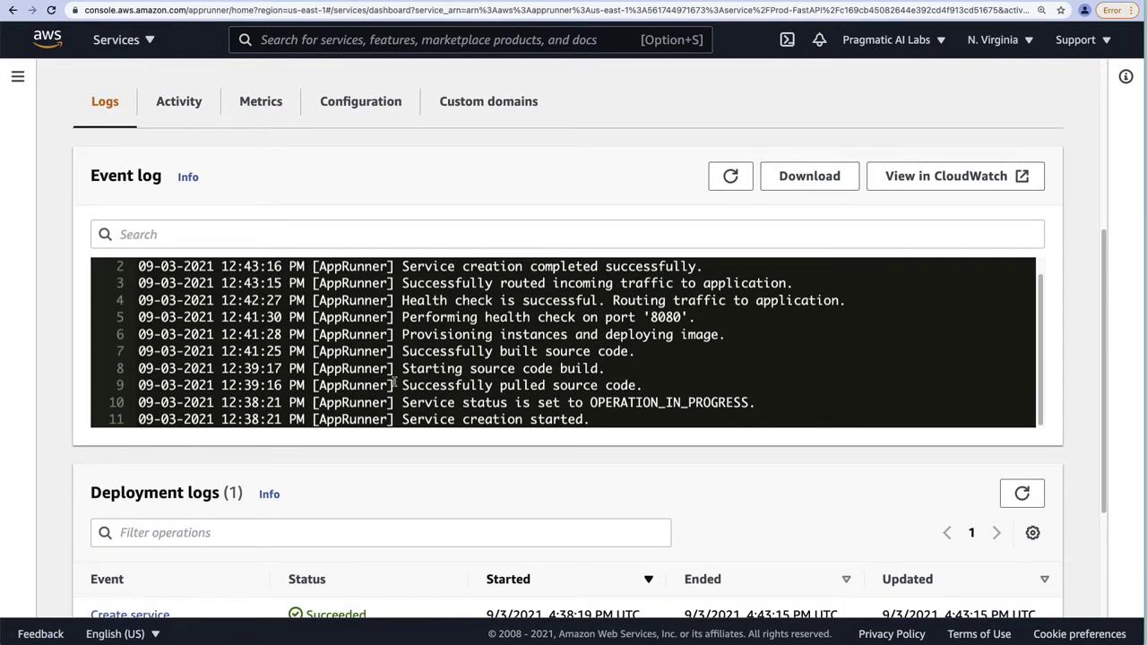
pyautogui.scroll(-5, 388, 480)
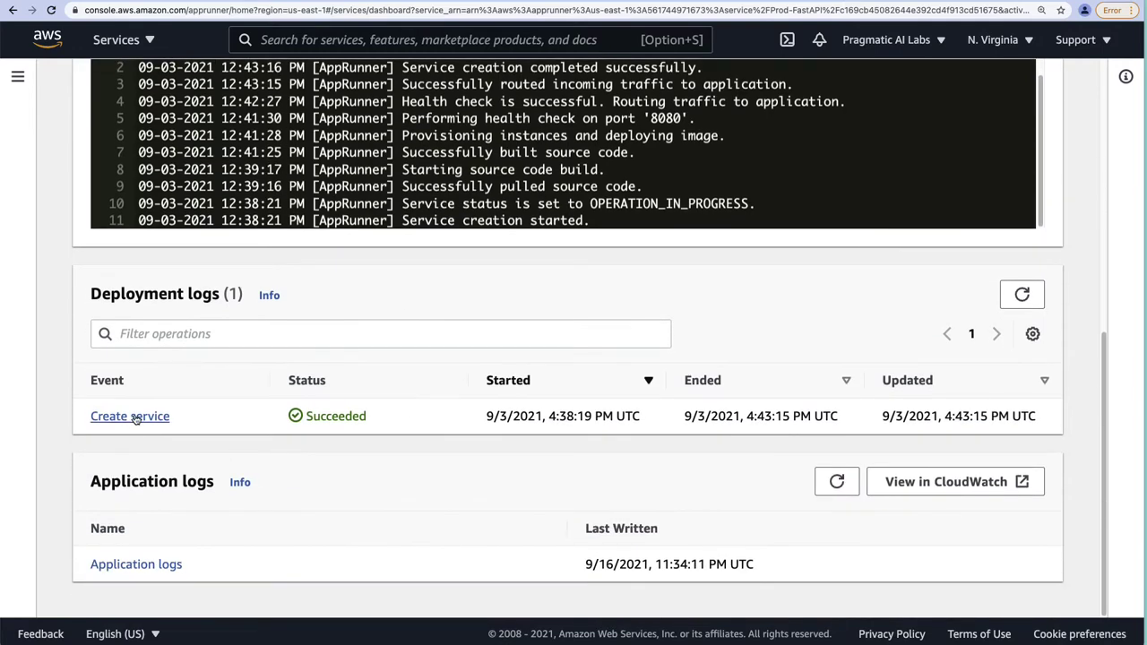
# Open the Prod-FastAPI application logs, view them in CloudWatch, and enlarge the page for reading.
pyautogui.click(141, 563)
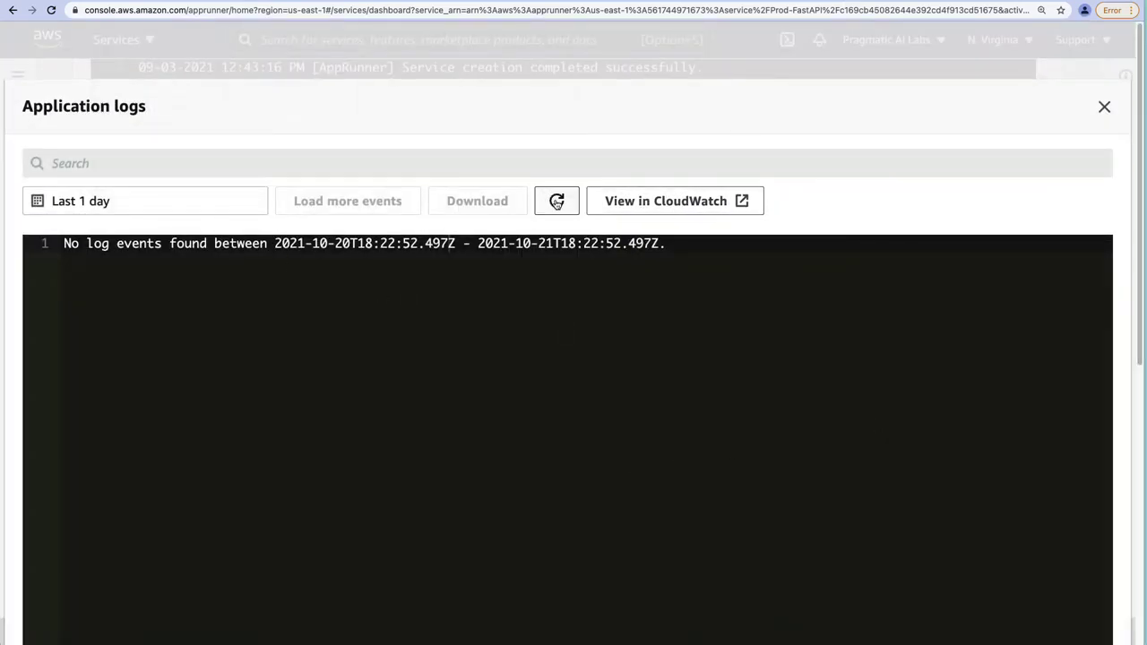
pyautogui.click(657, 199)
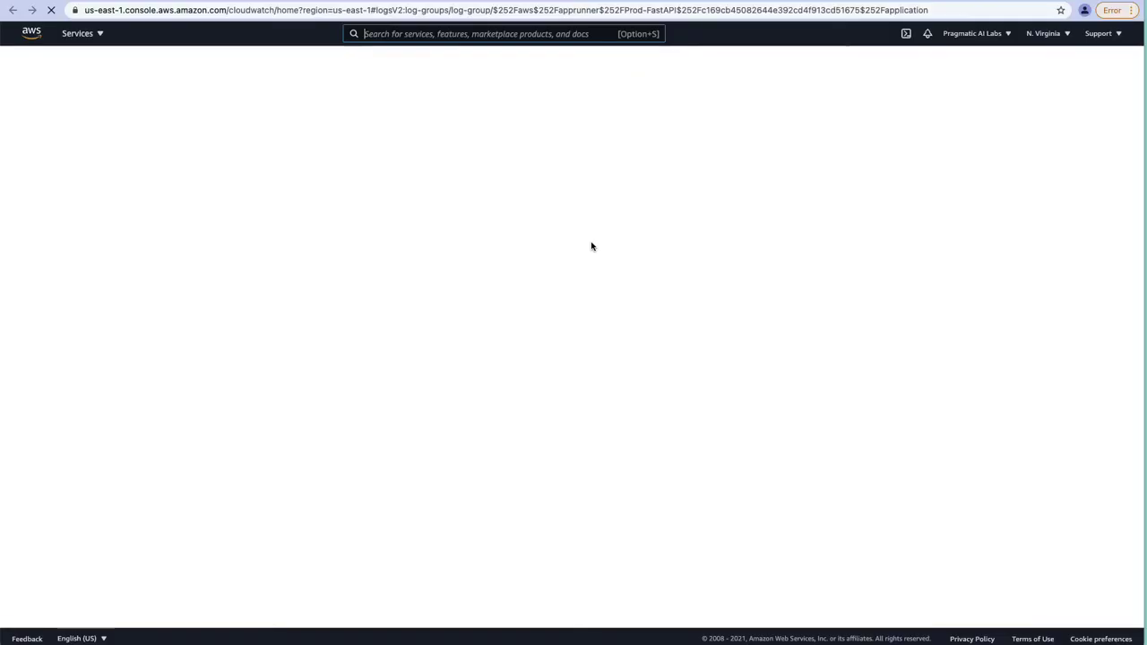
pyautogui.press('super+equal')
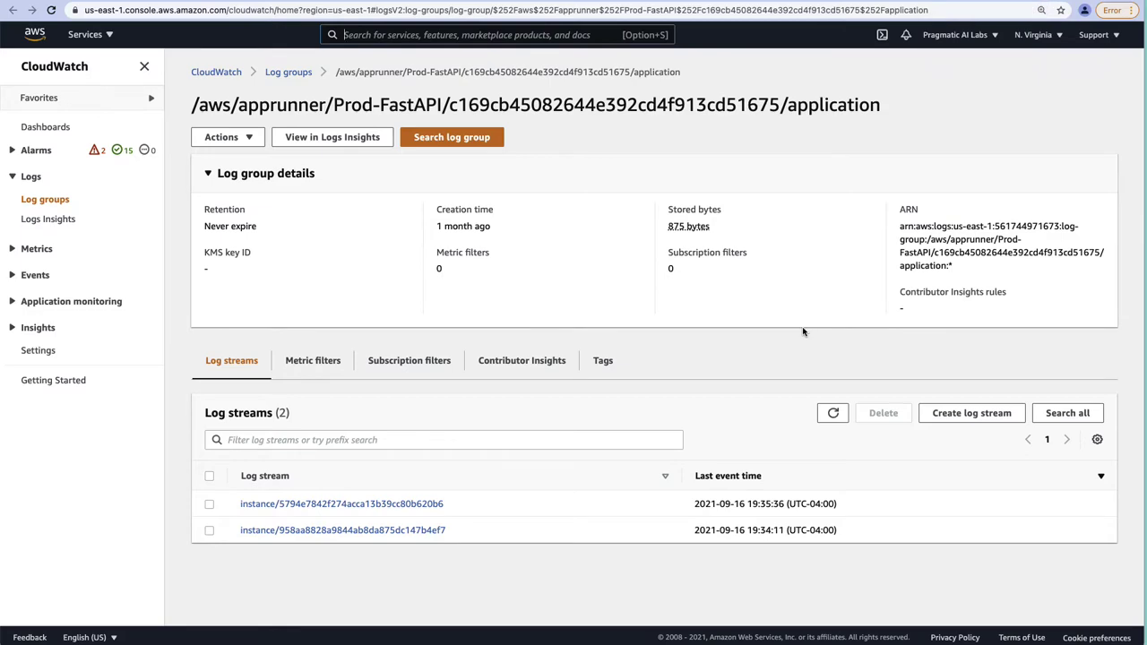
pyautogui.press('super+equal')
pyautogui.press('super+equal')
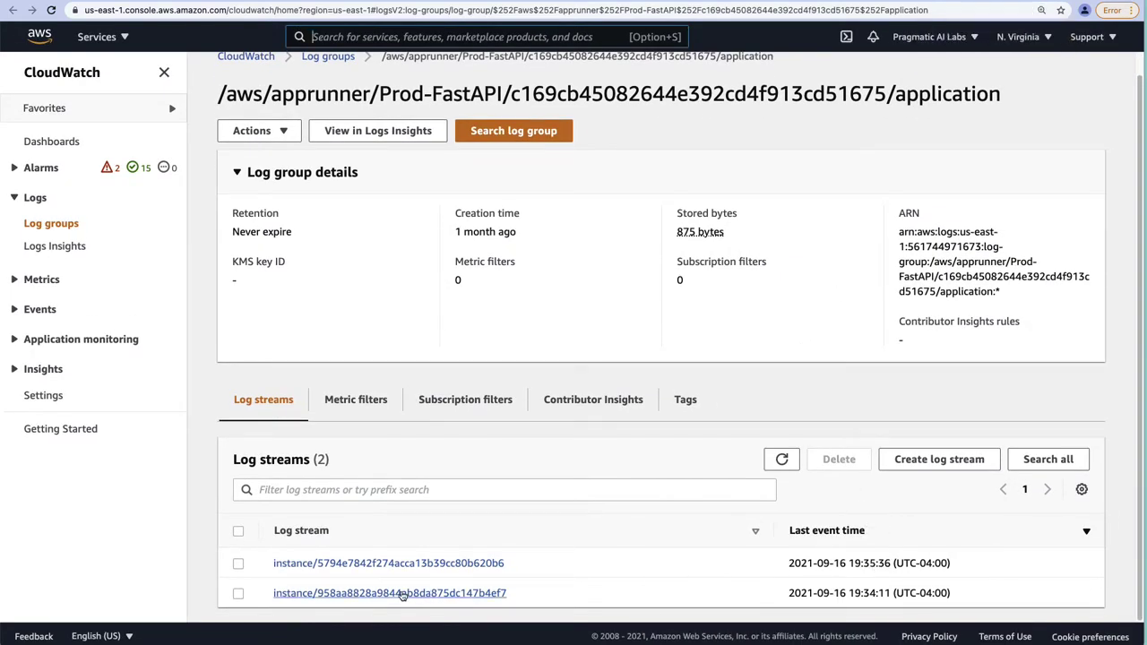
# Examine the log events of the most recent Prod-FastAPI log stream in CloudWatch.
pyautogui.click(408, 566)
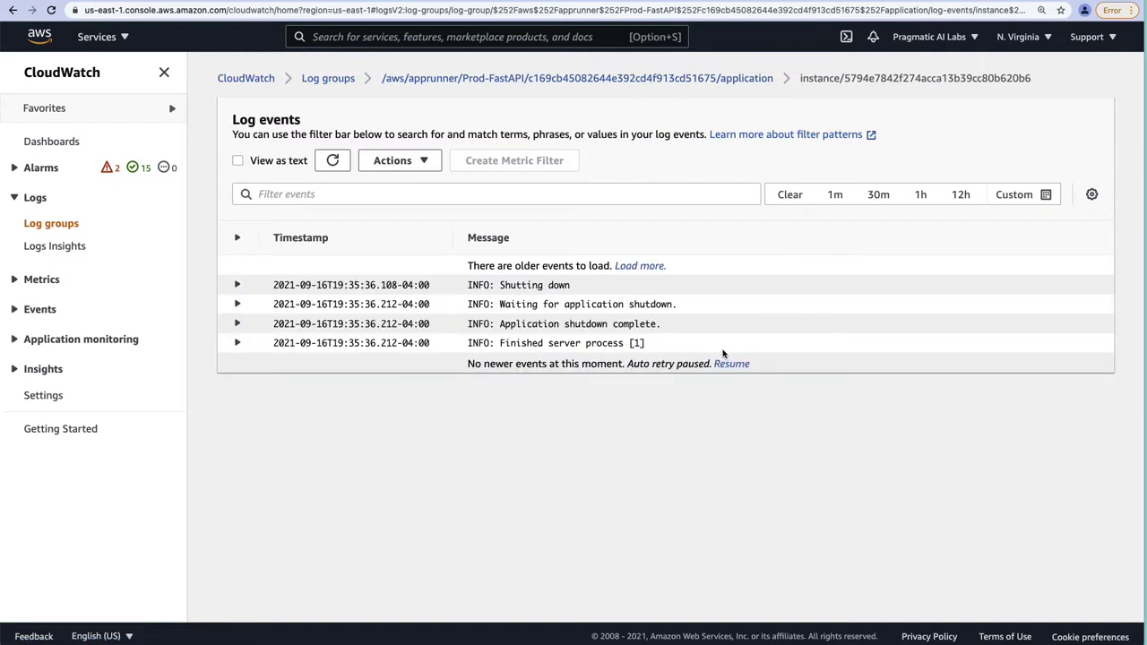
pyautogui.click(529, 82)
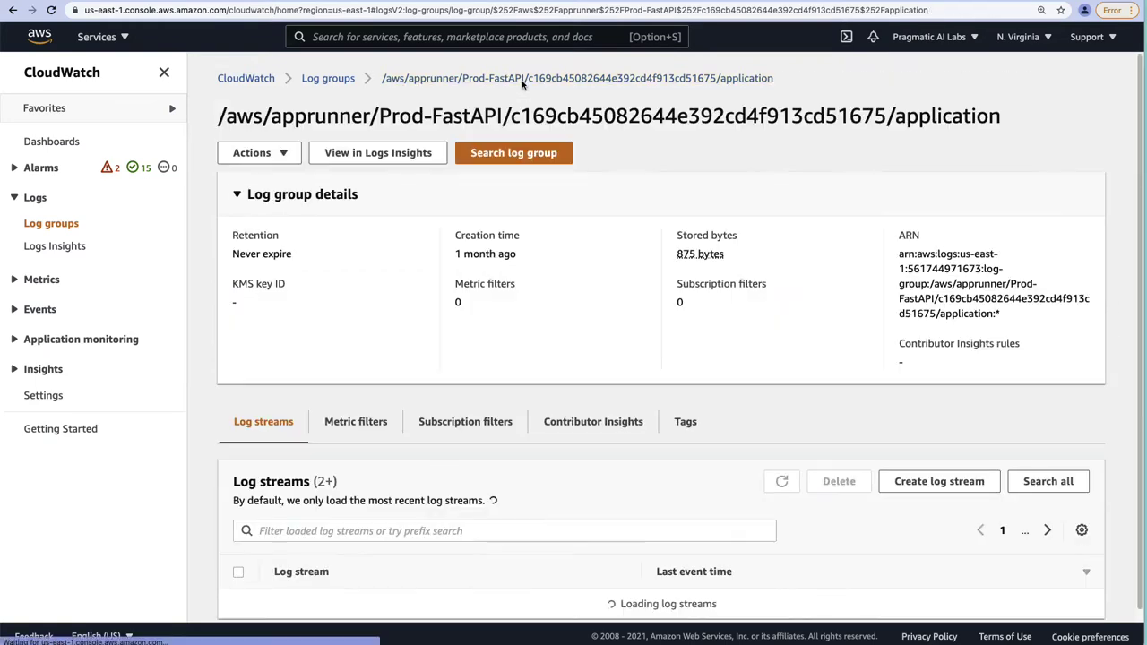
pyautogui.scroll(-1, 448, 537)
pyautogui.click(435, 563)
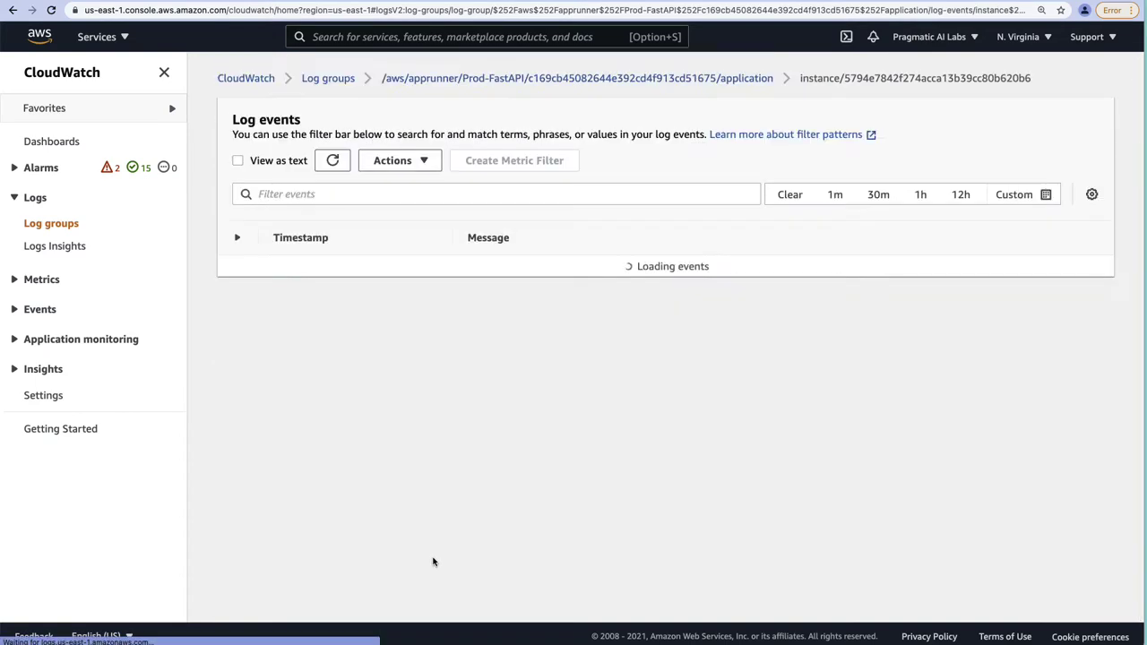
pyautogui.click(328, 78)
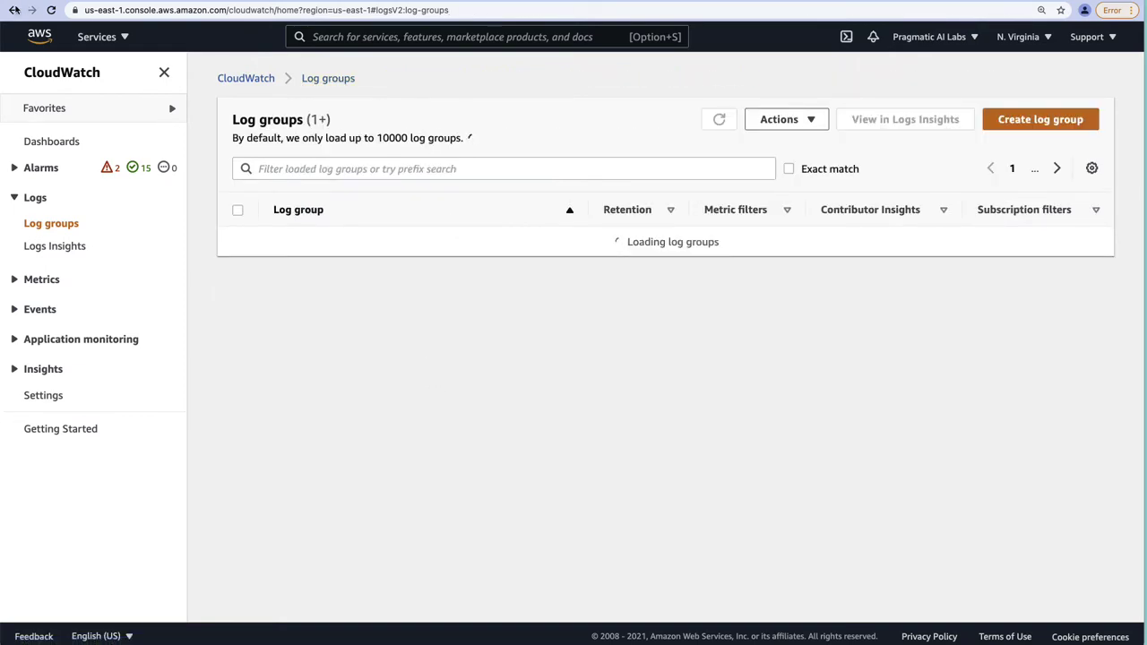
pyautogui.click(13, 10)
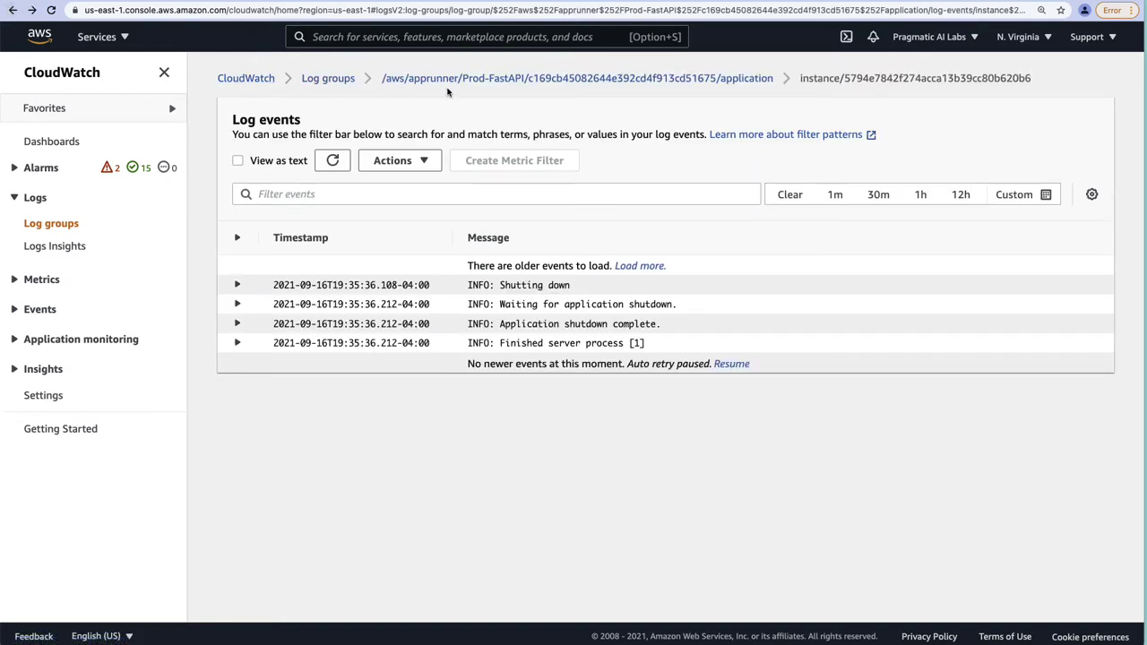
# Return to the Prod-FastAPI log group, open the older log stream, and highlight the Uvicorn running message.
pyautogui.click(482, 83)
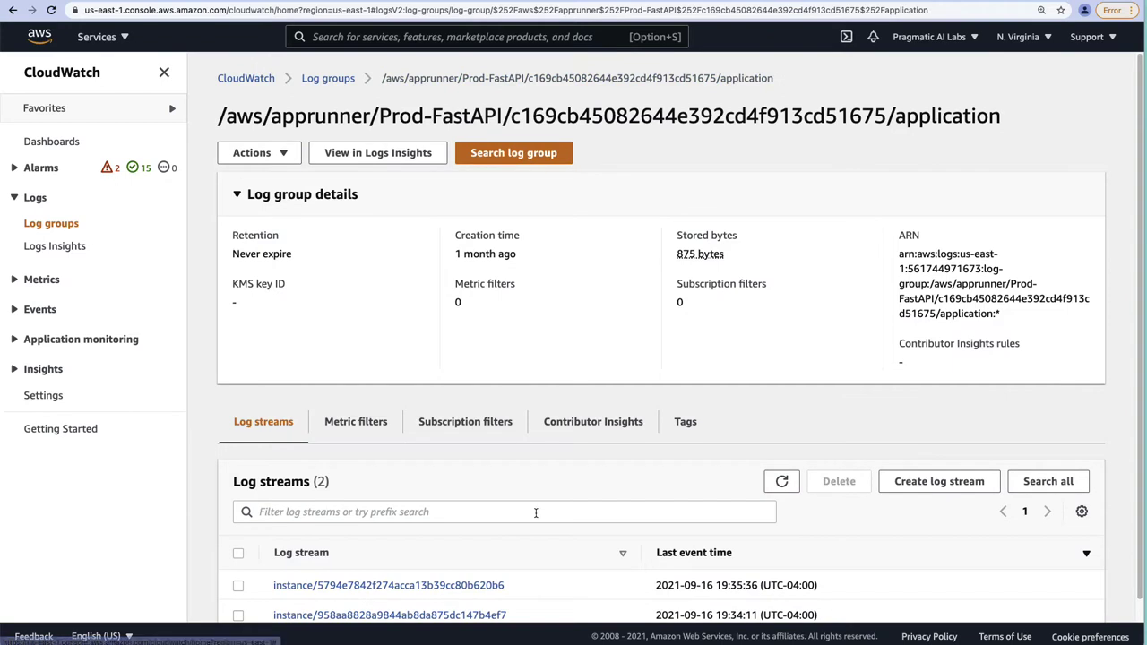
pyautogui.click(474, 614)
pyautogui.moveTo(466, 344); pyautogui.dragTo(817, 339)
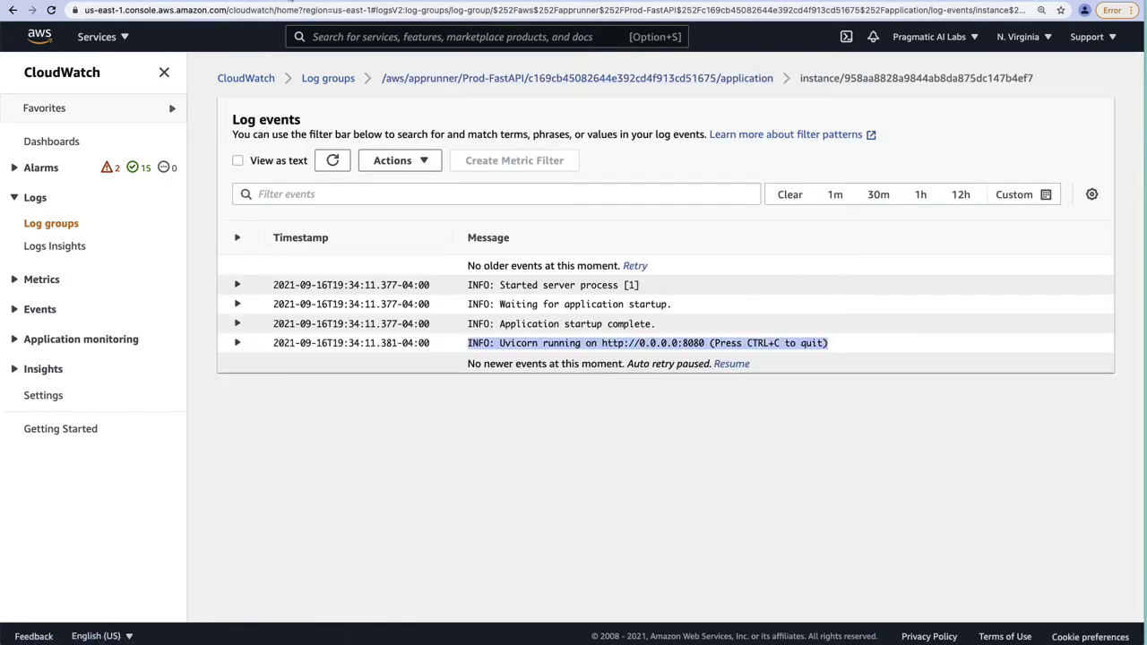
# Return to the Prod-FastAPI service, close its application logs, and test its default domain in the browser.
pyautogui.click(283, 3)
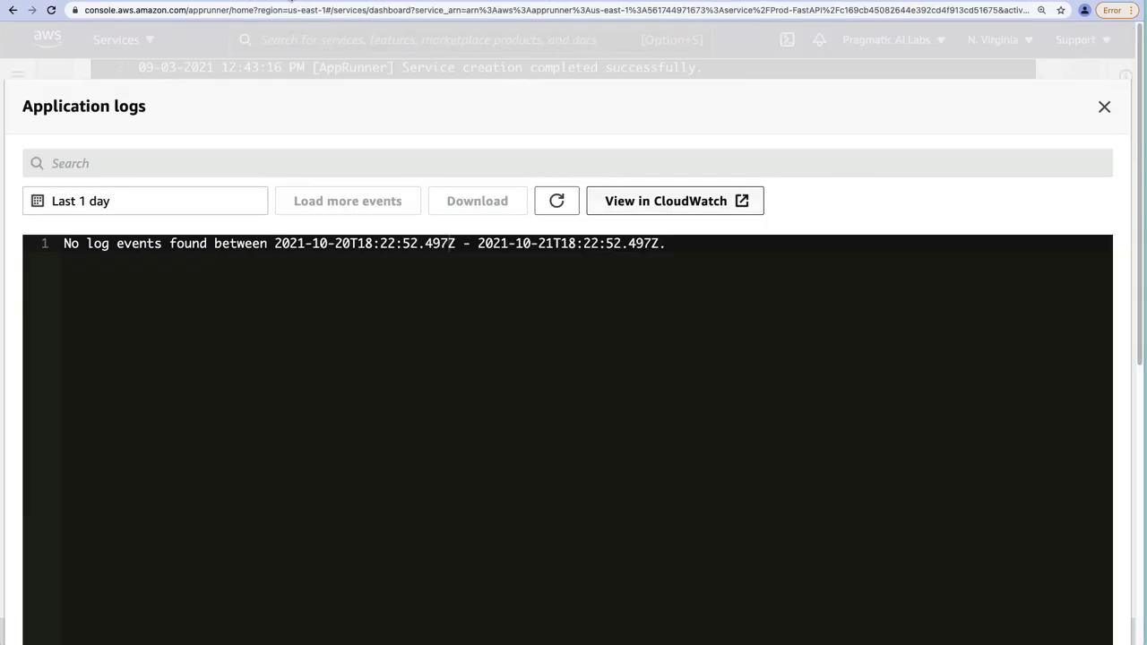
pyautogui.click(1104, 107)
pyautogui.scroll(10, 368, 433)
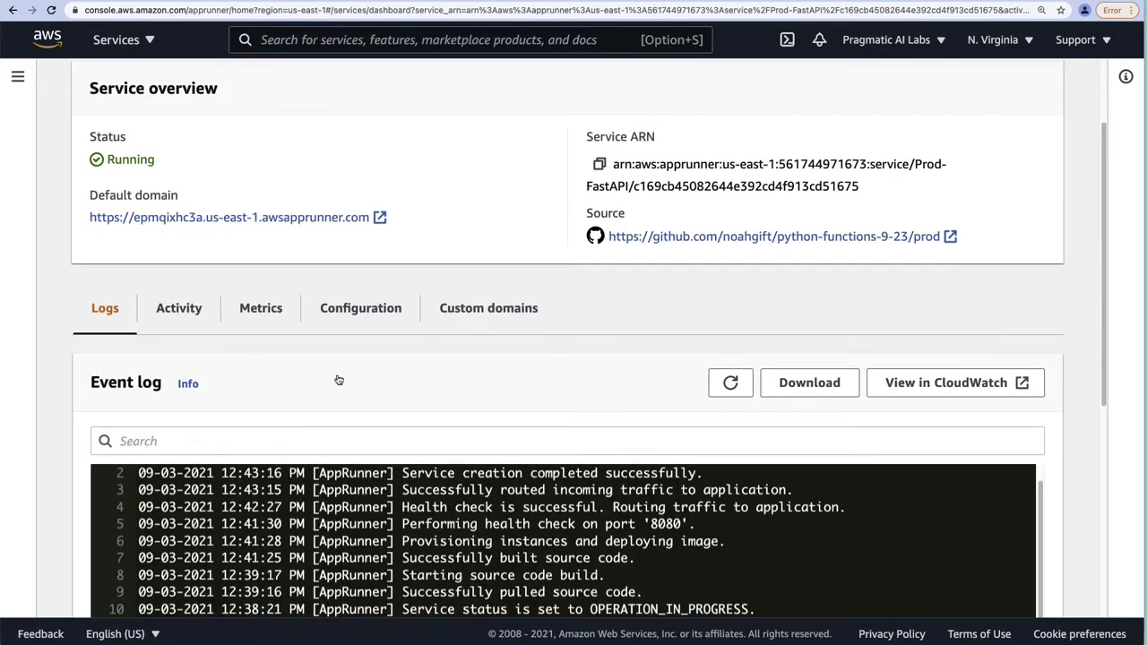
pyautogui.click(254, 223)
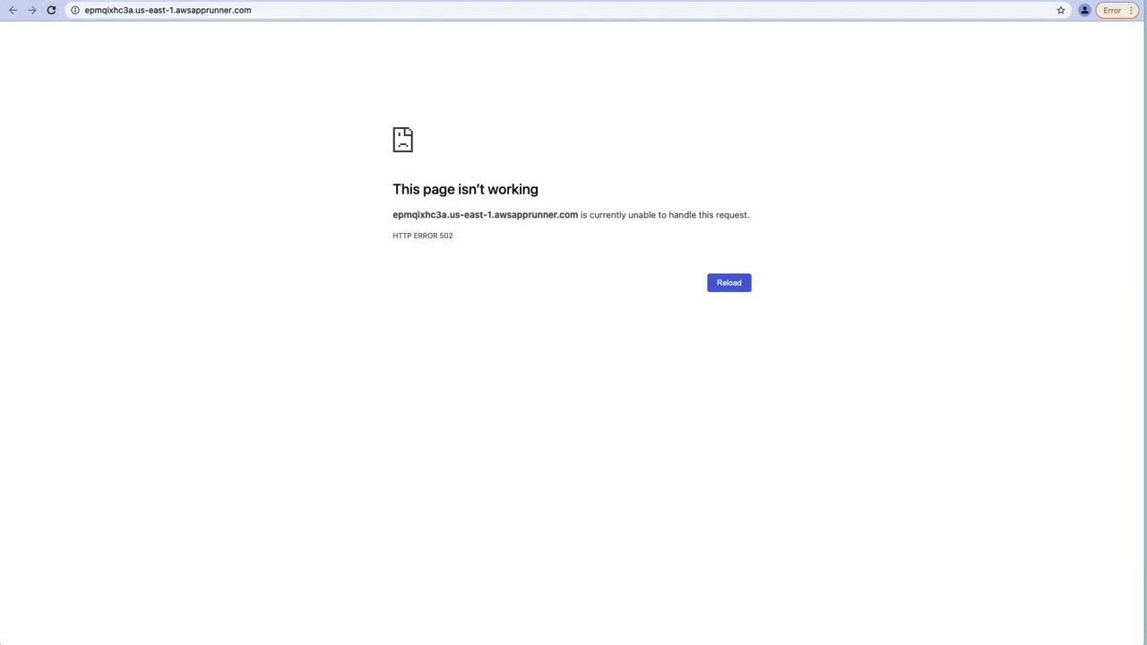
pyautogui.press('super+w')
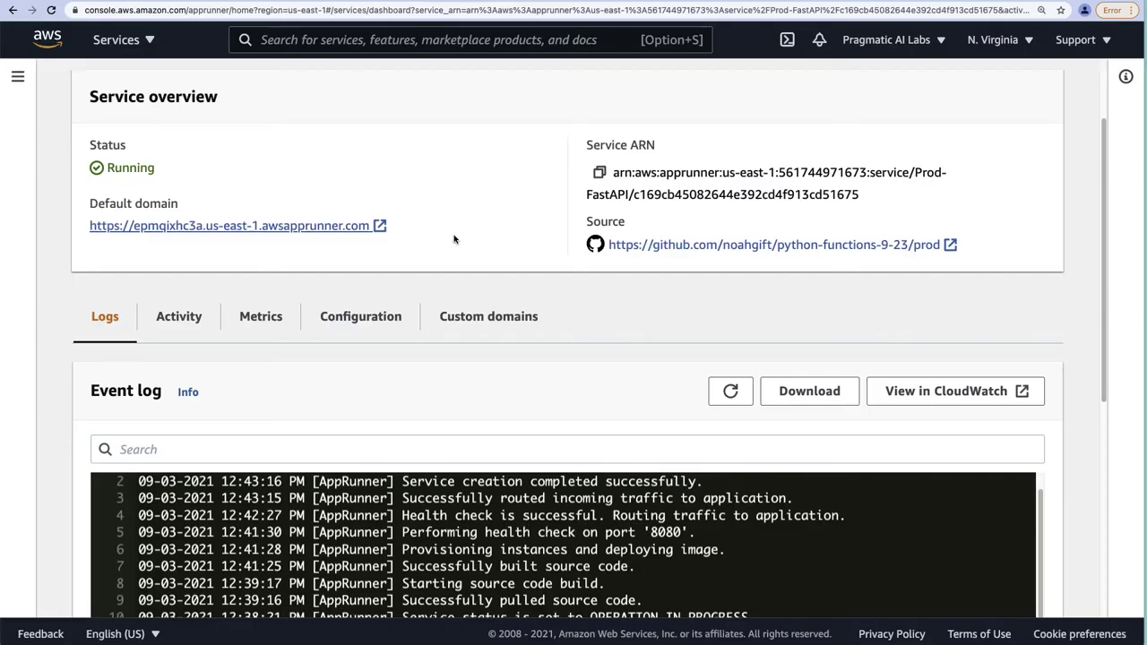
# Review the Prod-FastAPI service metrics over the one-week range, including the request and HTTP response count charts.
pyautogui.click(260, 321)
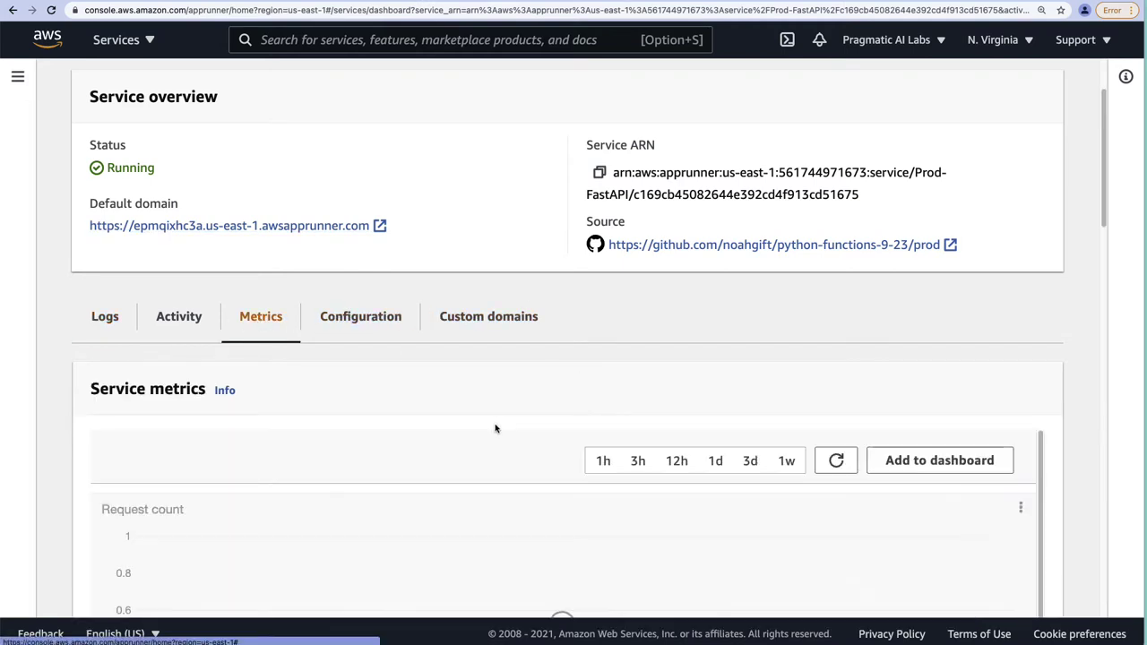
pyautogui.scroll(-5, 1075, 436)
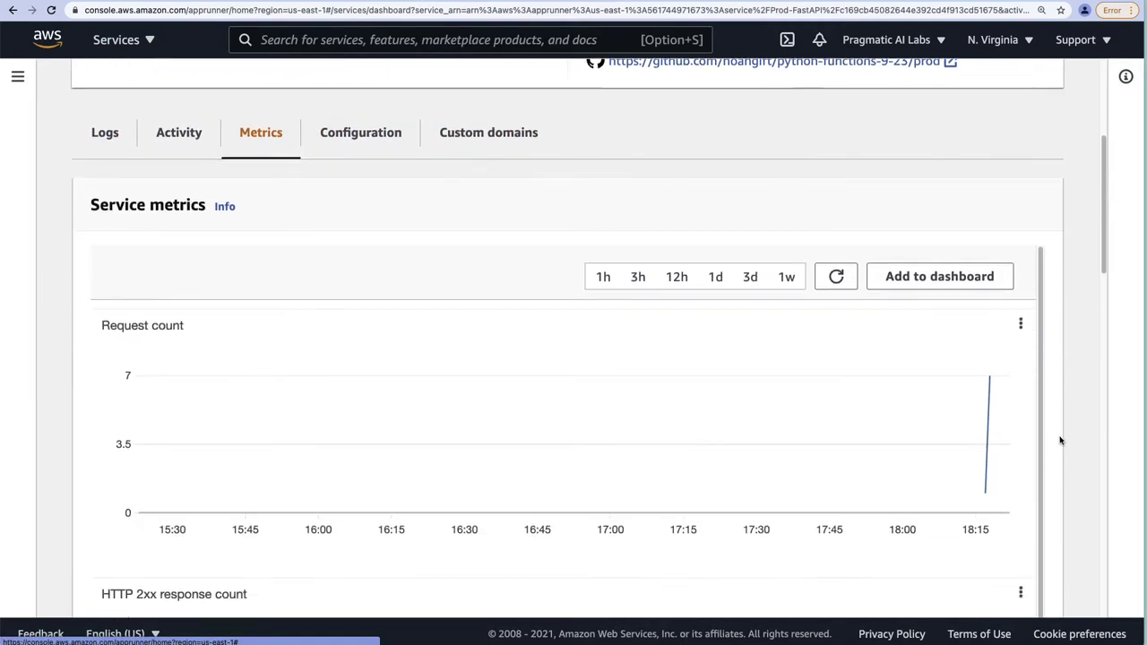
pyautogui.click(786, 219)
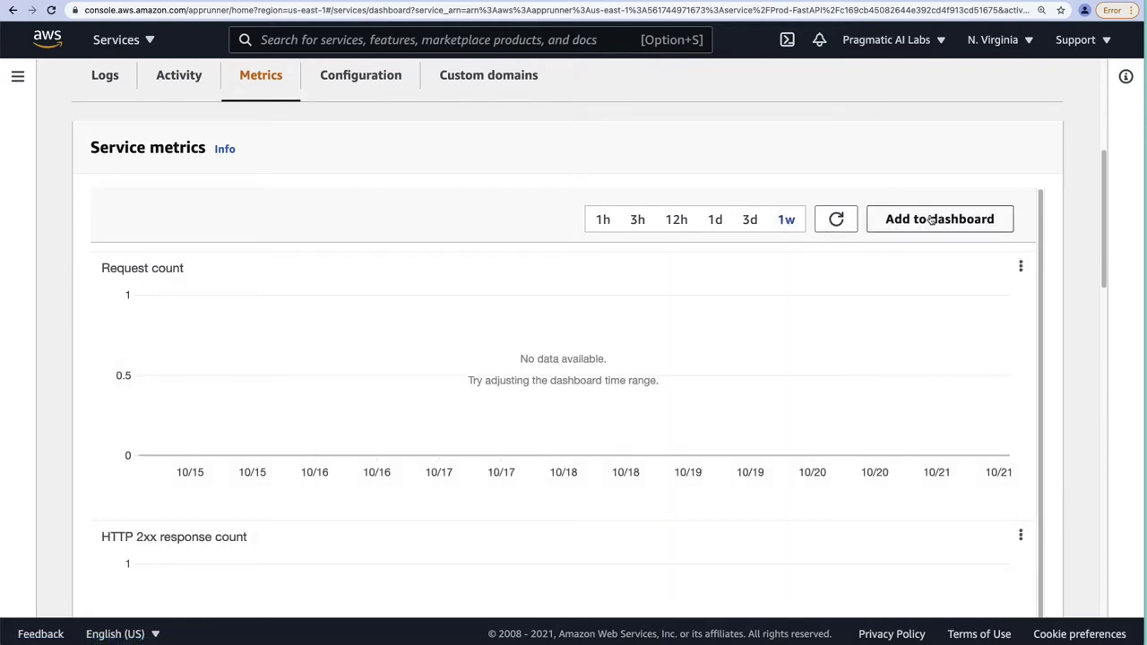
pyautogui.scroll(-18, 1022, 301)
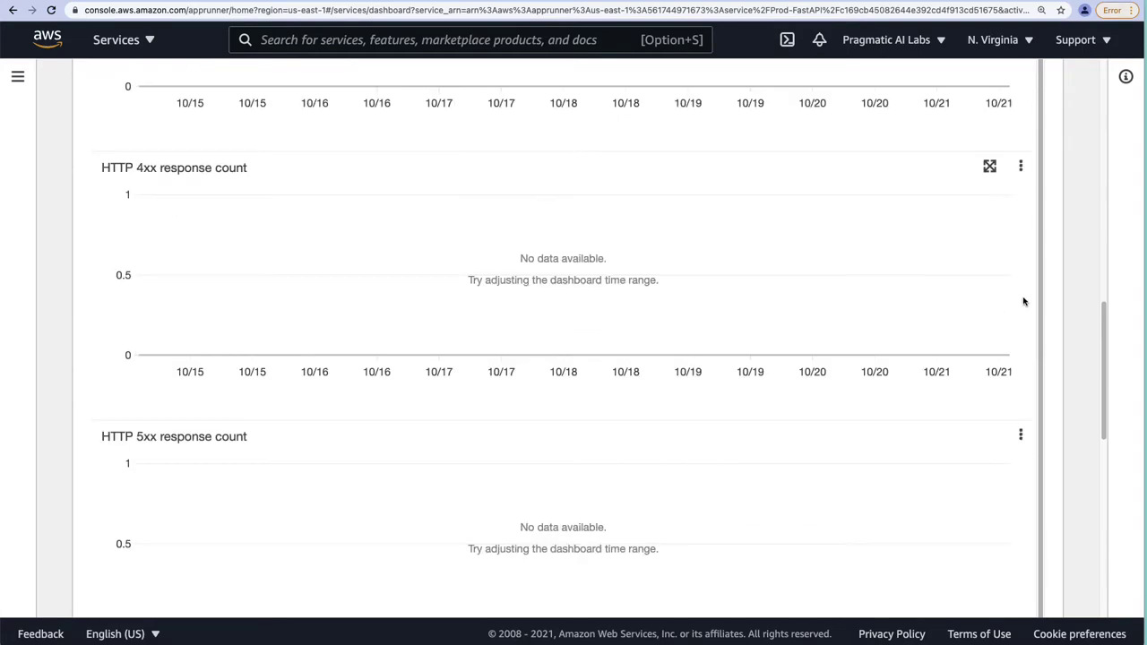
pyautogui.scroll(1, 1023, 301)
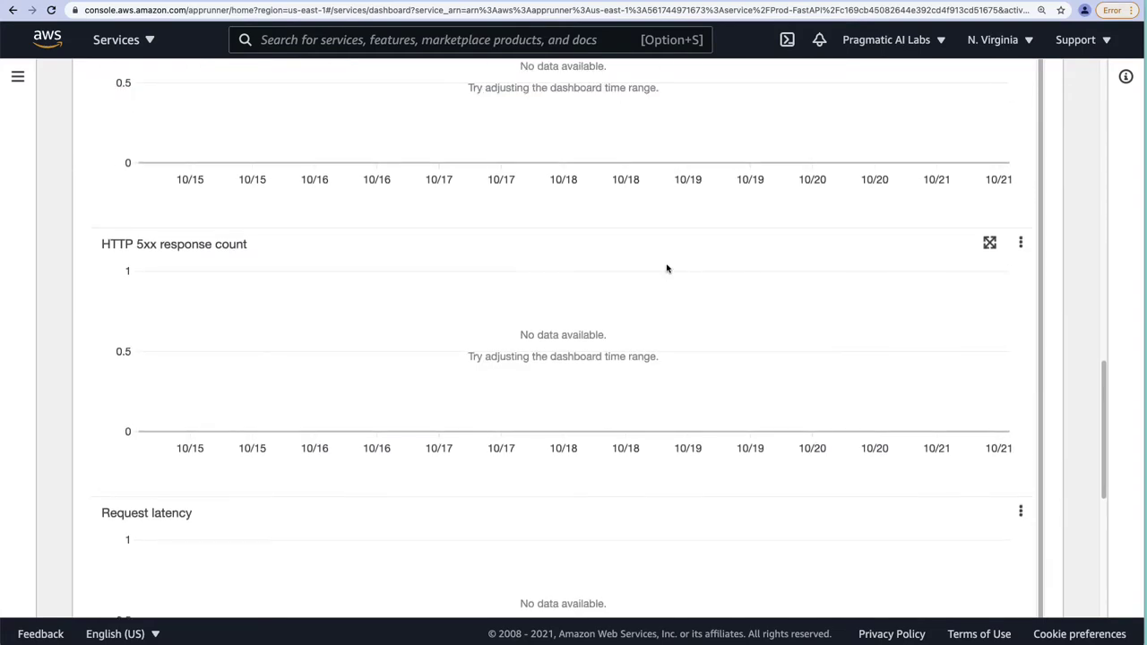
pyautogui.scroll(18, 668, 265)
pyautogui.scroll(7, 670, 266)
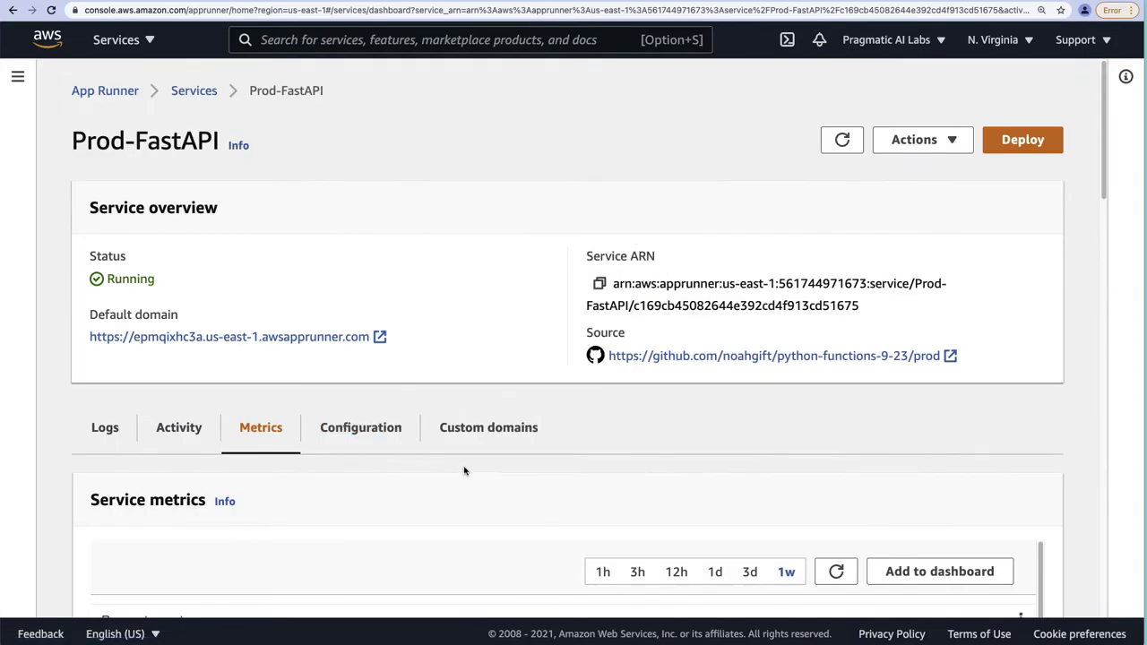
# Delete the Prod-FastAPI service, confirming with the text delete.
pyautogui.click(957, 142)
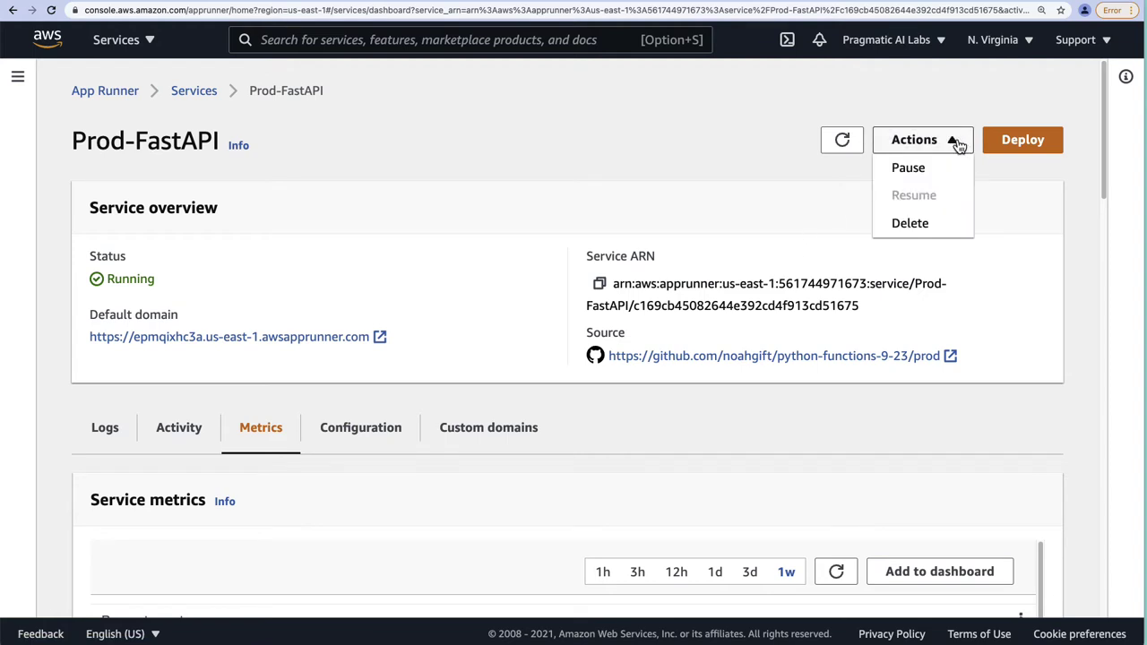
pyautogui.click(904, 232)
pyautogui.click(400, 360)
pyautogui.write('dele')
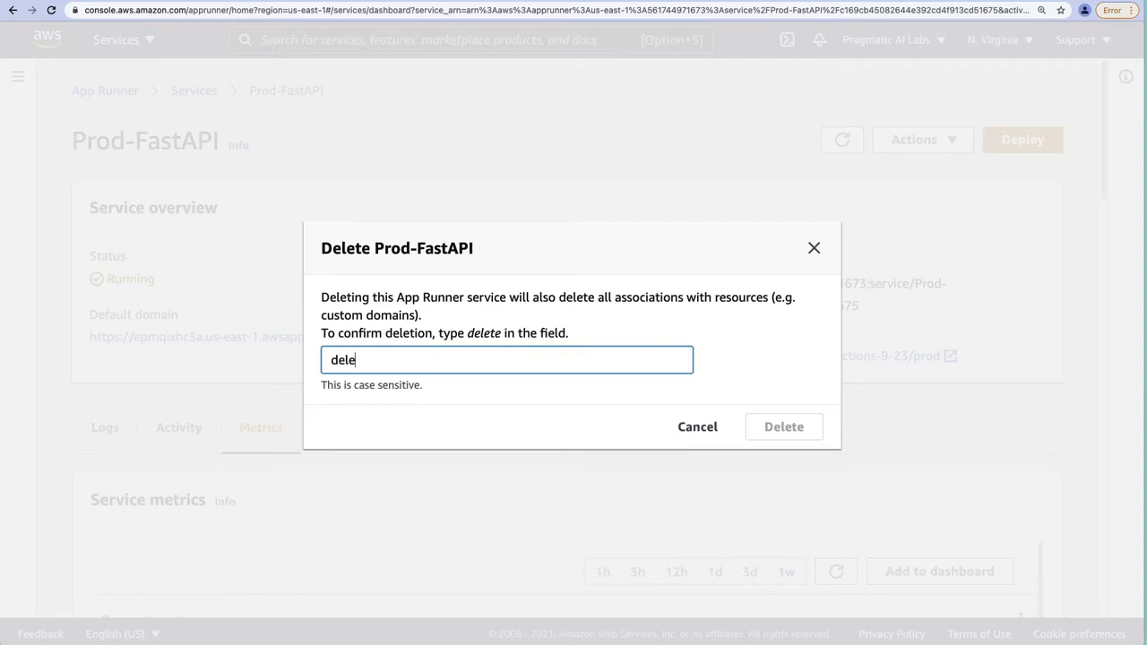
pyautogui.write('te')
pyautogui.click(801, 427)
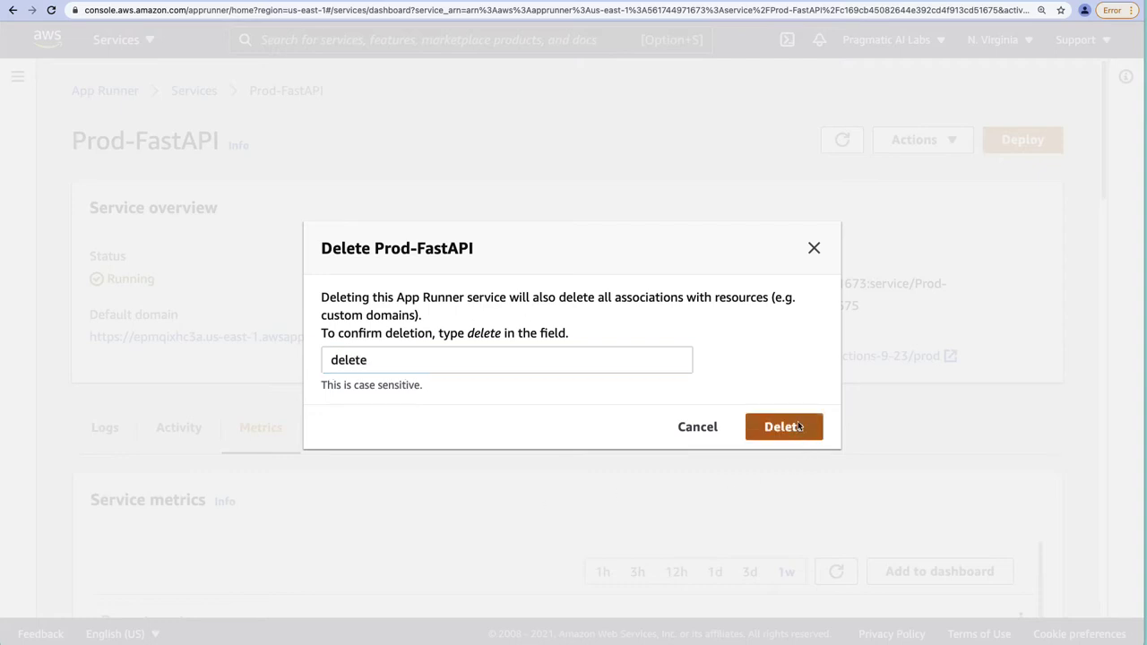
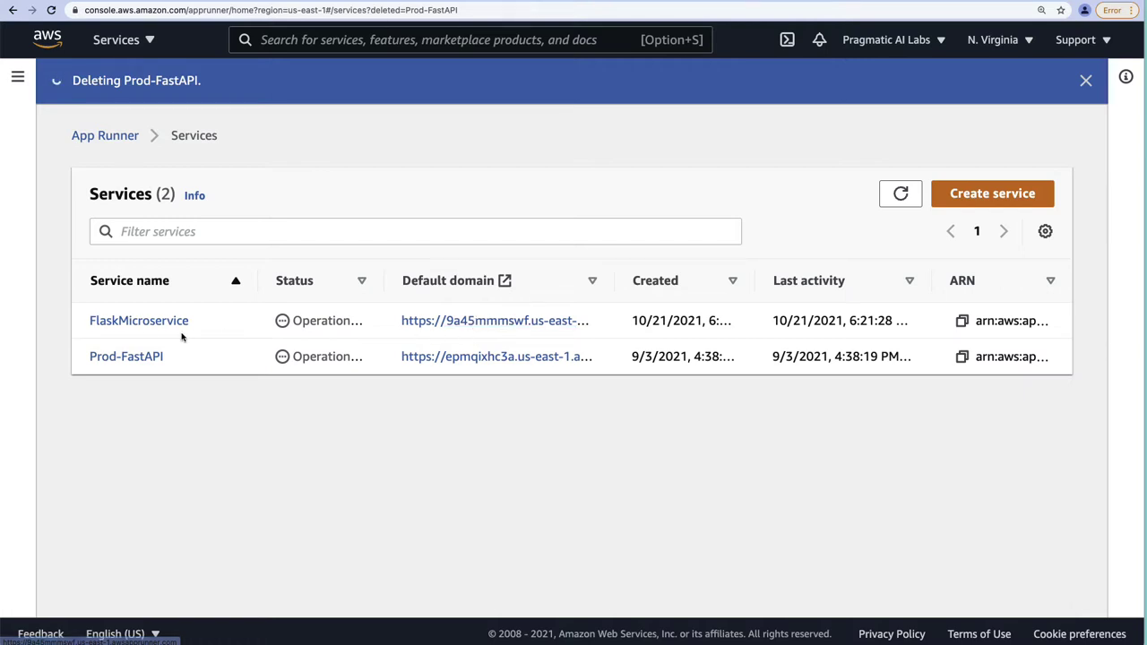
# Open the FlaskMicroservice service and highlight its event log entries, including the line about the service status.
pyautogui.click(125, 320)
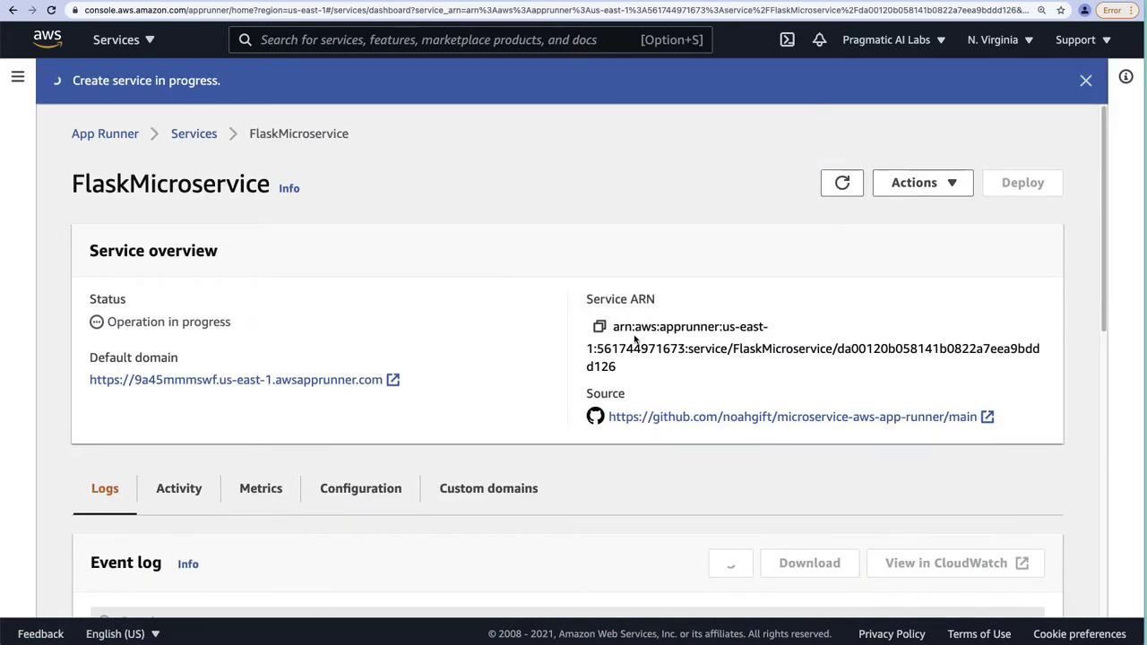
pyautogui.scroll(-2, 263, 401)
pyautogui.scroll(-5, 376, 427)
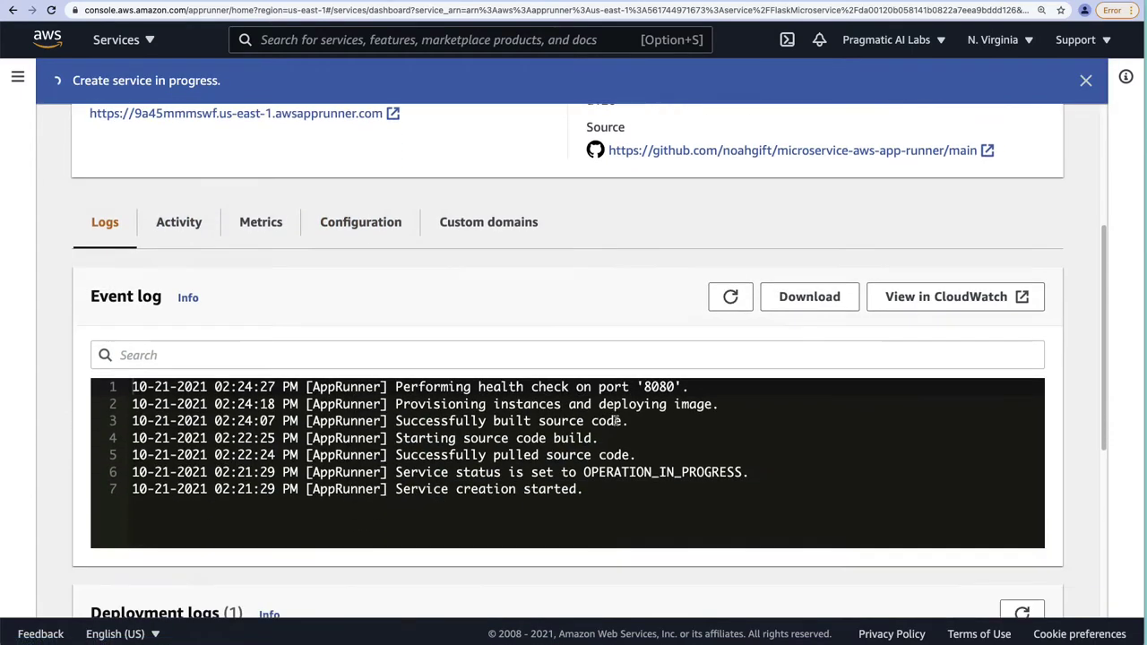
pyautogui.moveTo(583, 466); pyautogui.dragTo(127, 344)
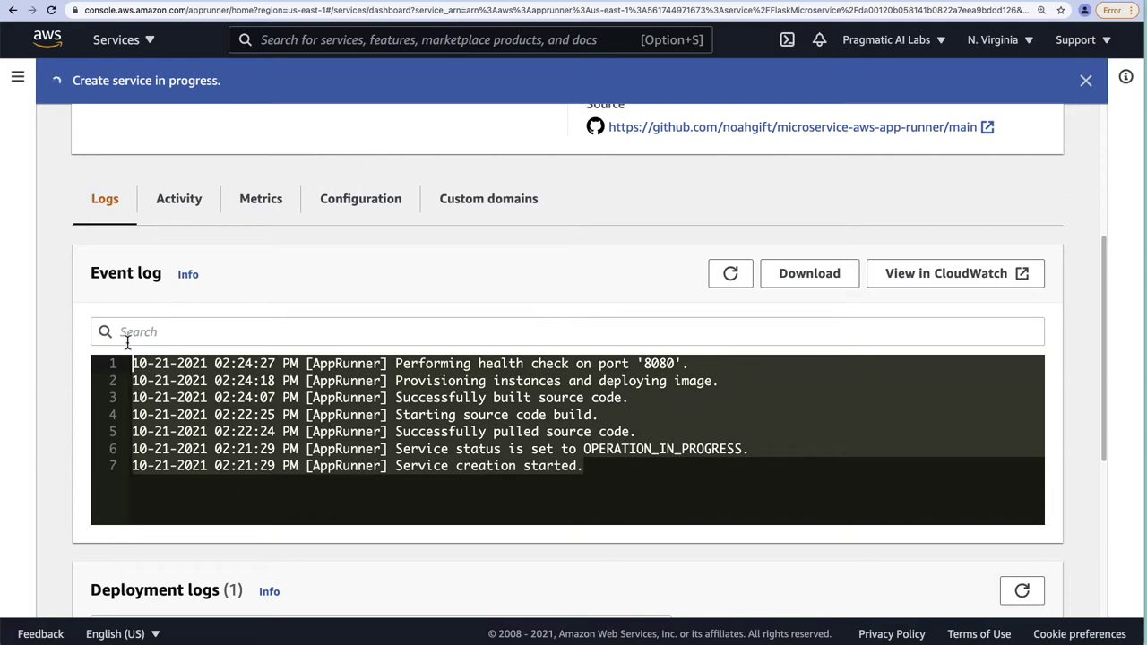
pyautogui.moveTo(400, 453); pyautogui.dragTo(758, 447)
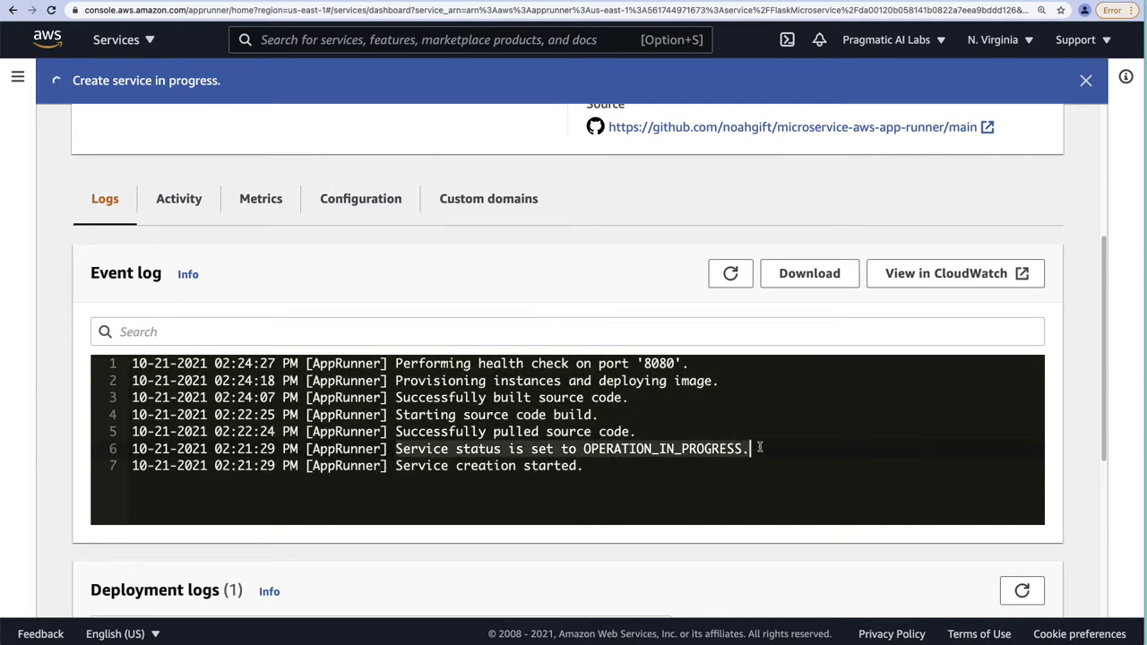
# Open the FlaskMicroservice Create service deployment log, read through the build output, highlight the entry about starting the build, and close it.
pyautogui.scroll(-8, 853, 436)
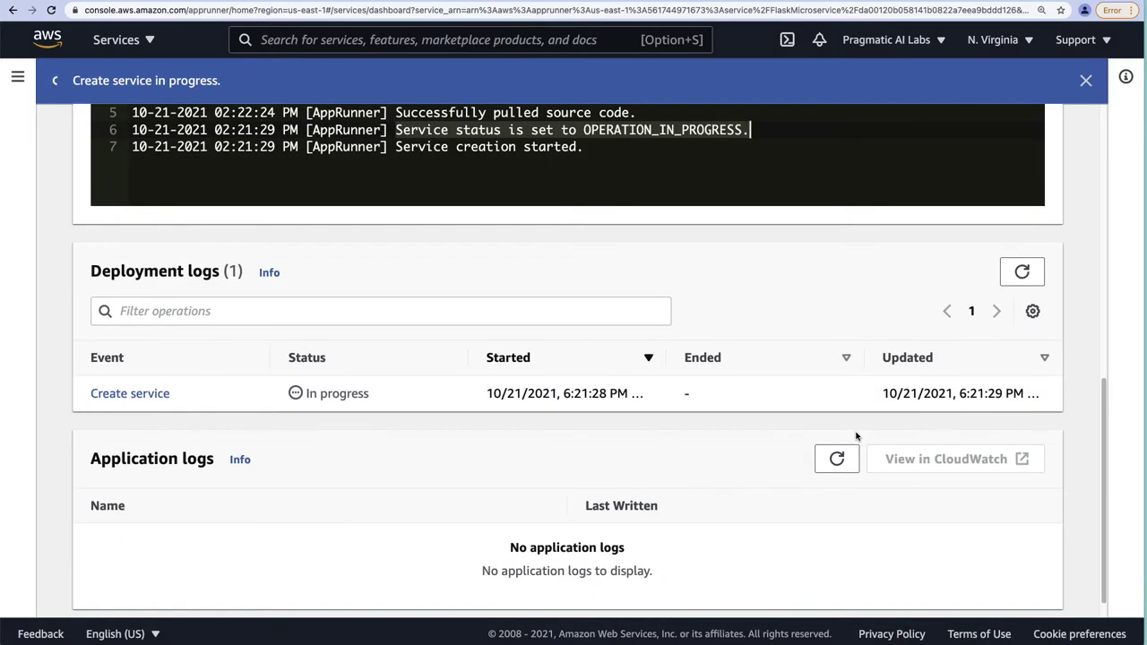
pyautogui.click(139, 399)
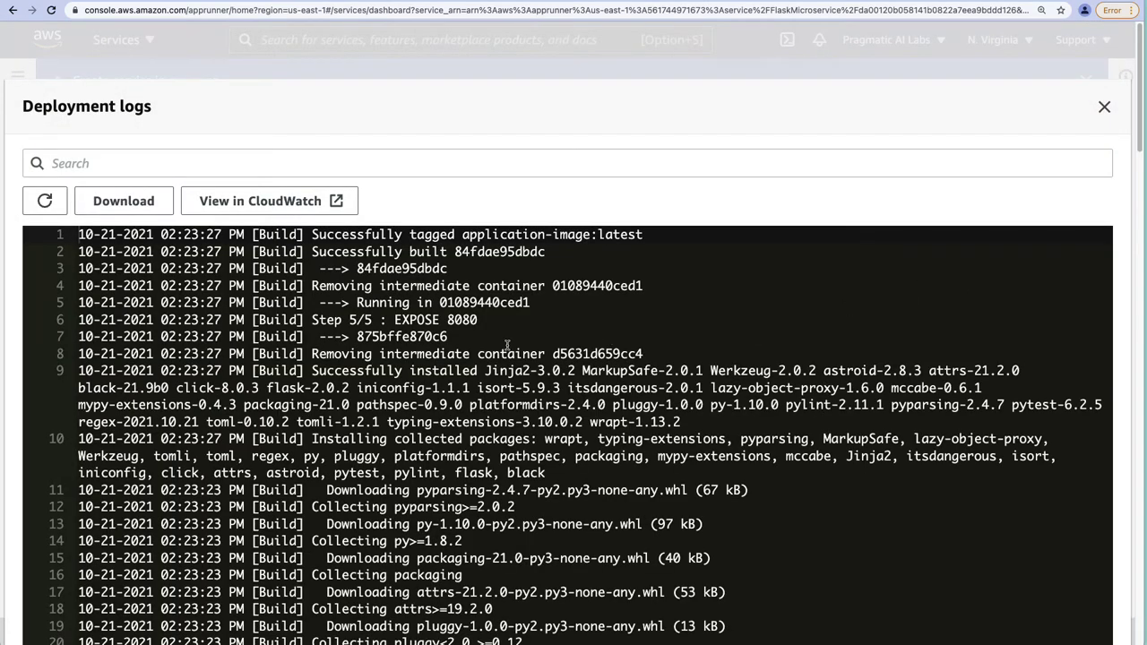
pyautogui.scroll(-2, 574, 287)
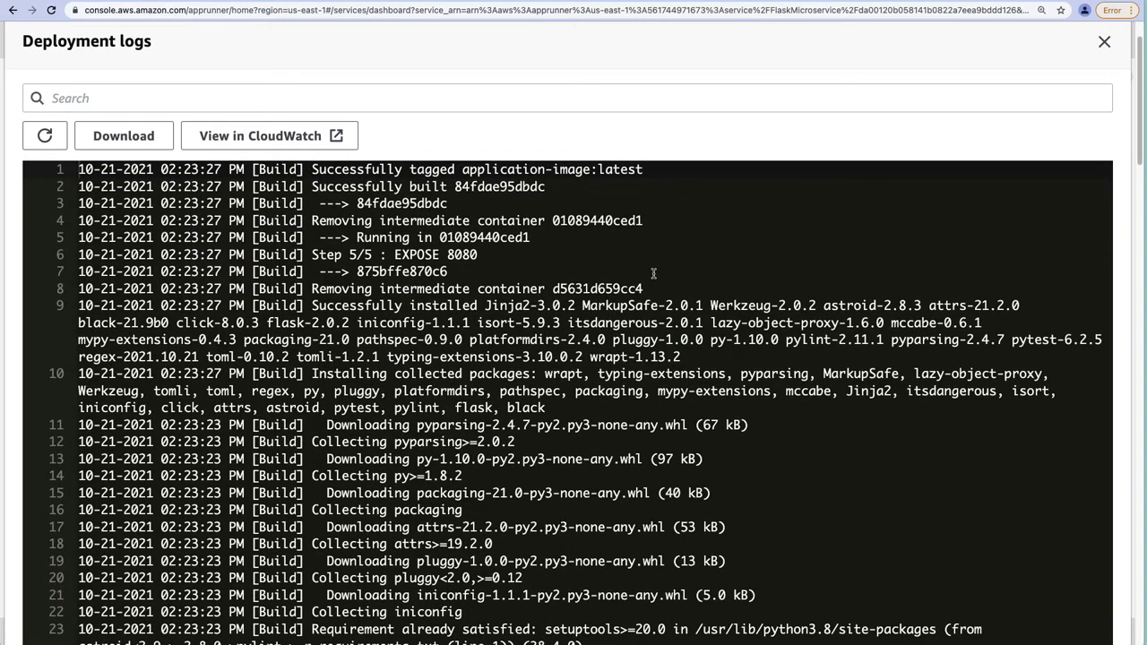
pyautogui.scroll(-10, 653, 273)
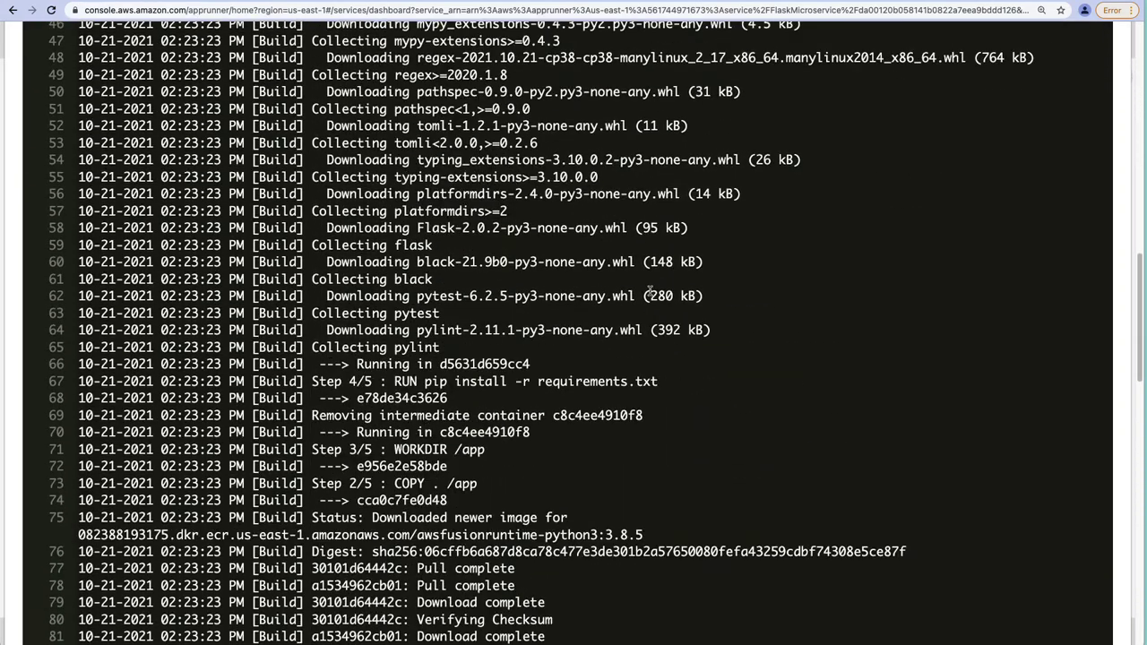
pyautogui.scroll(-5, 651, 290)
pyautogui.scroll(-9, 600, 323)
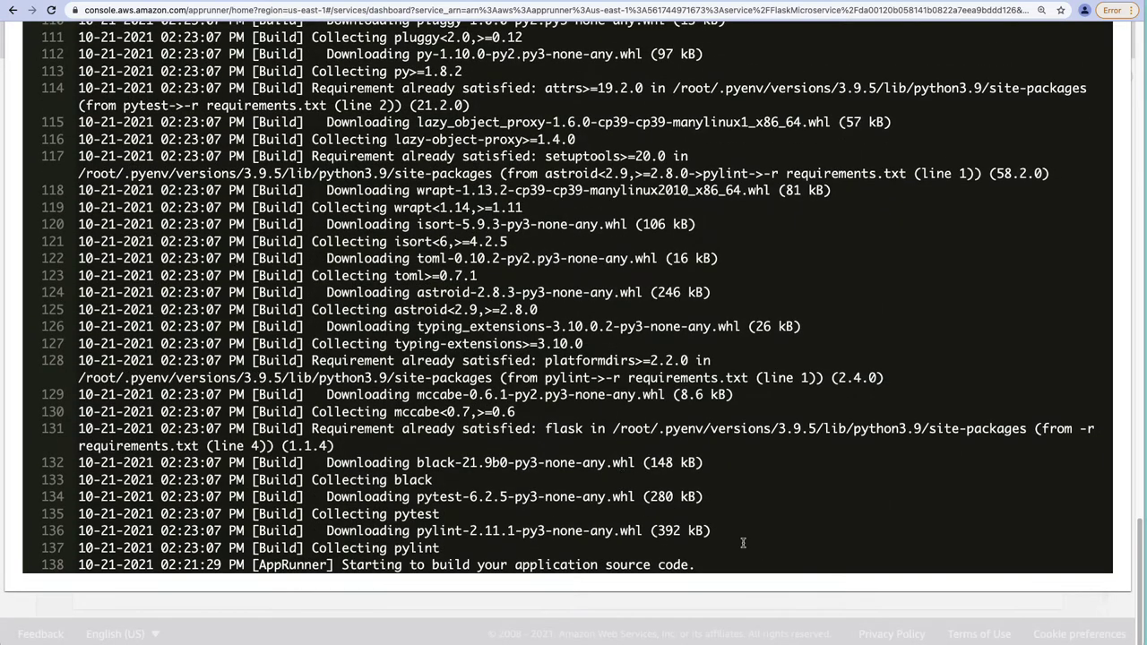
pyautogui.moveTo(312, 568); pyautogui.dragTo(726, 568)
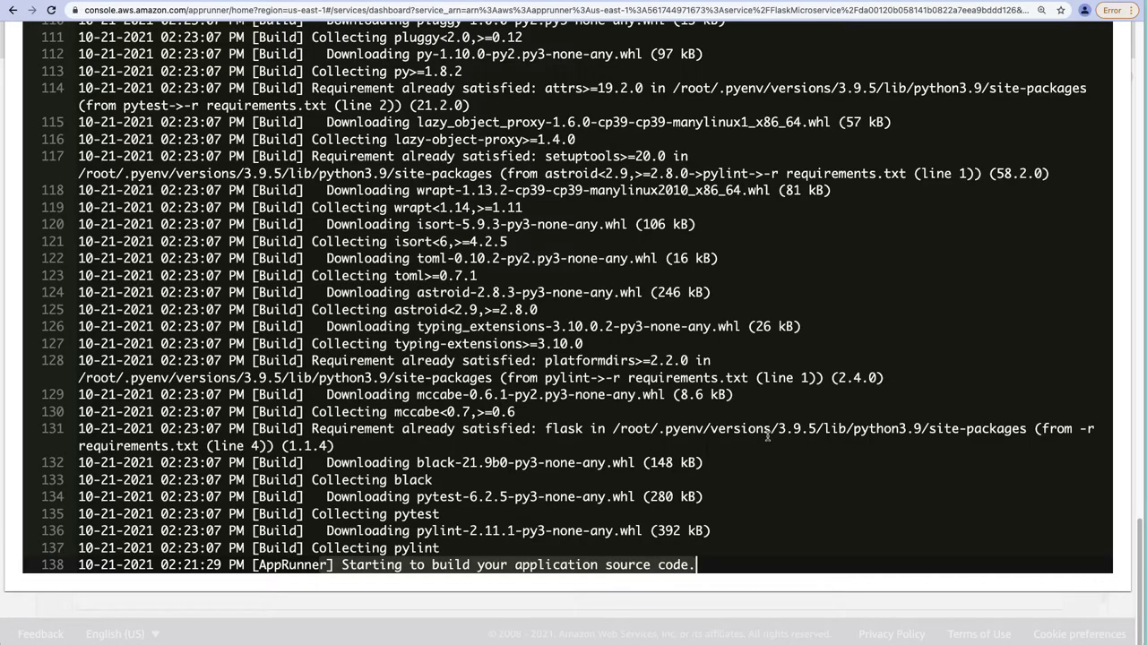
pyautogui.scroll(10, 631, 421)
pyautogui.scroll(-10, 631, 413)
pyautogui.scroll(15, 644, 414)
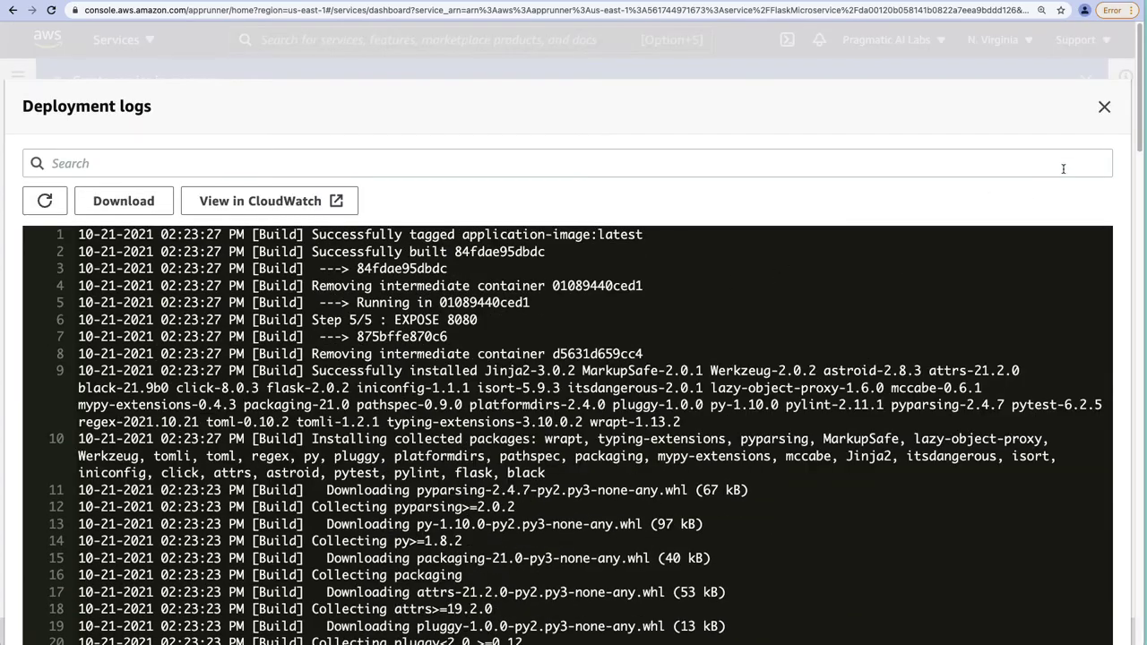
pyautogui.click(1104, 106)
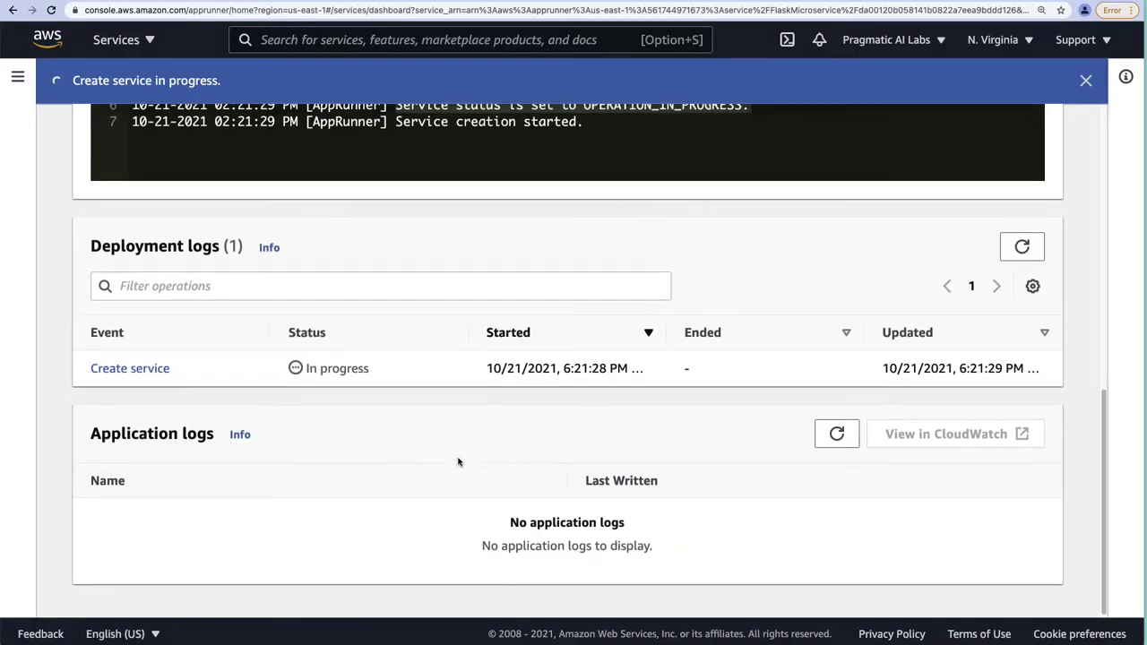
# Refresh the FlaskMicroservice application logs, open them, highlight the Flask startup messages, and close the log view.
pyautogui.click(835, 432)
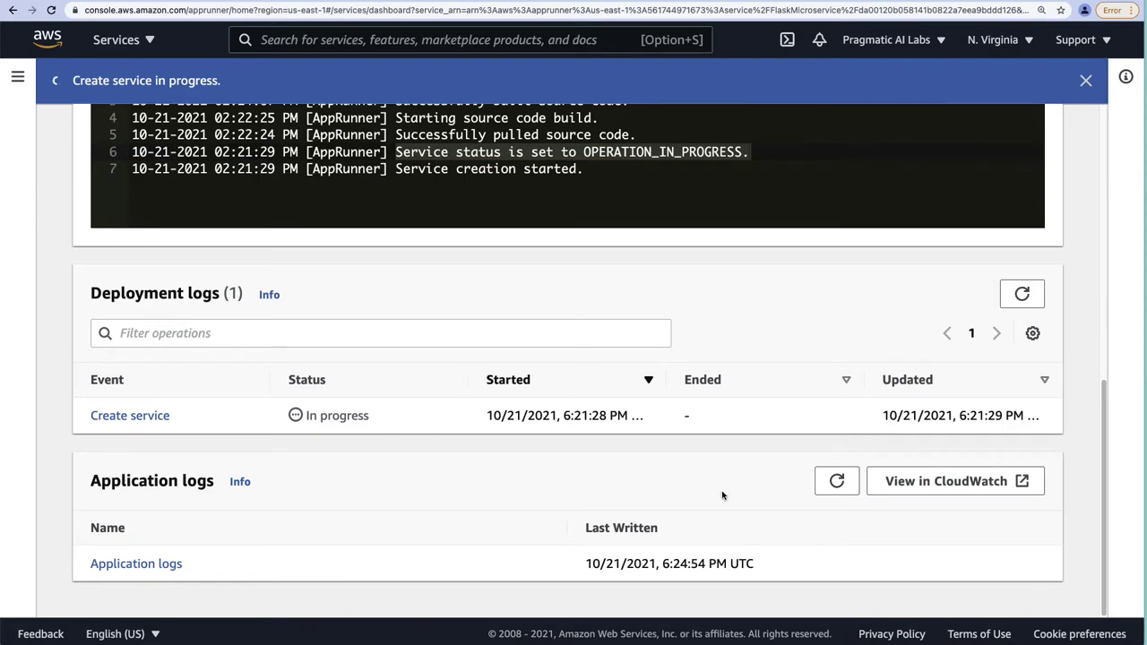
pyautogui.click(136, 564)
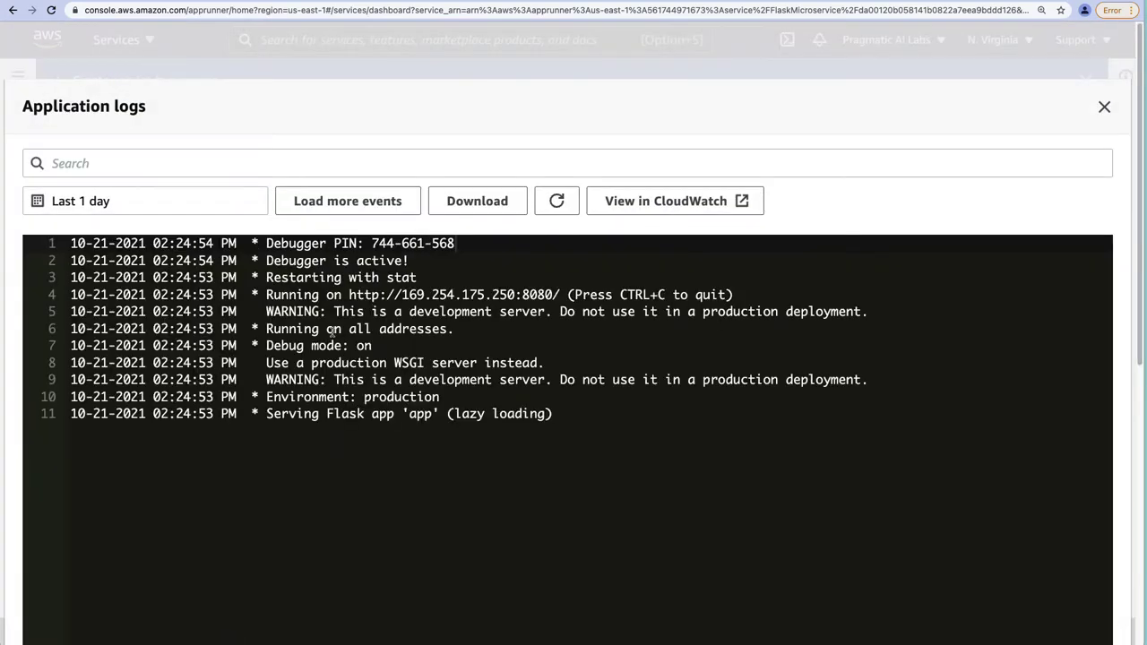
pyautogui.moveTo(559, 415); pyautogui.dragTo(4, 247)
pyautogui.press('Escape')
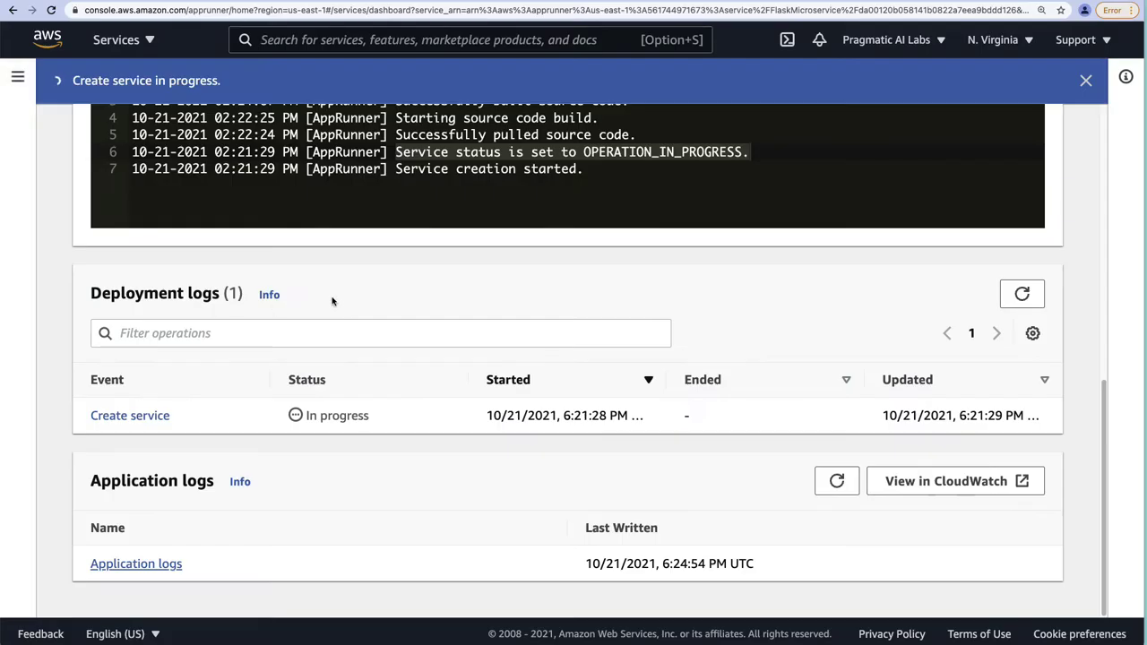
# Check the FlaskMicroservice status and logs, open its default domain in the browser, and return to the service page.
pyautogui.scroll(10, 502, 319)
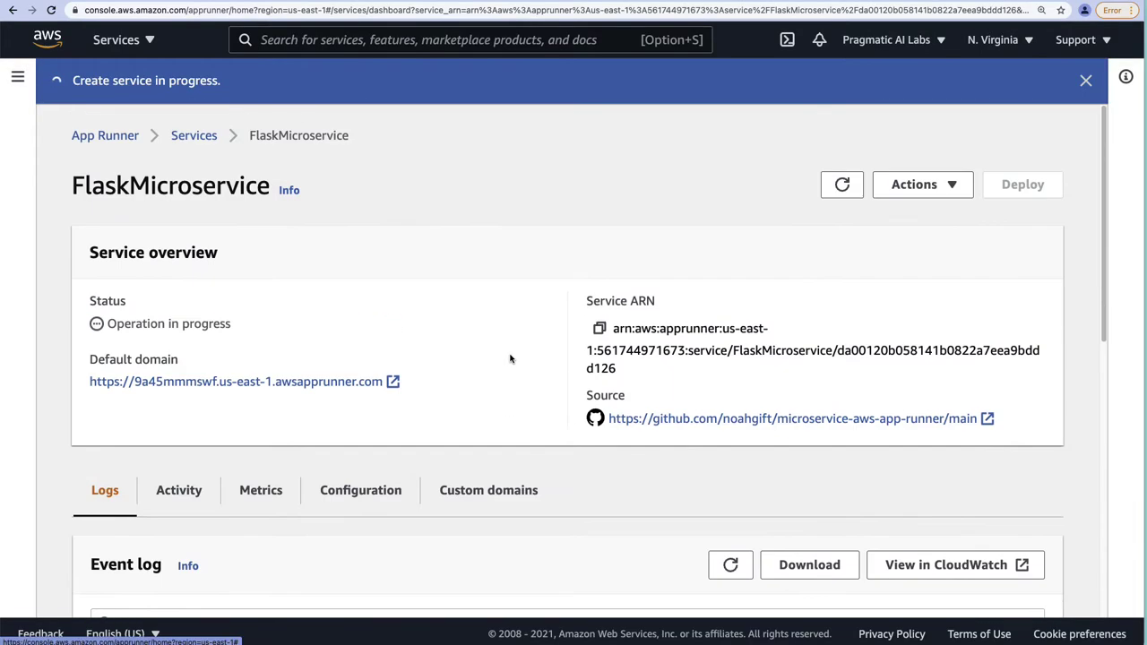
pyautogui.scroll(-10, 507, 339)
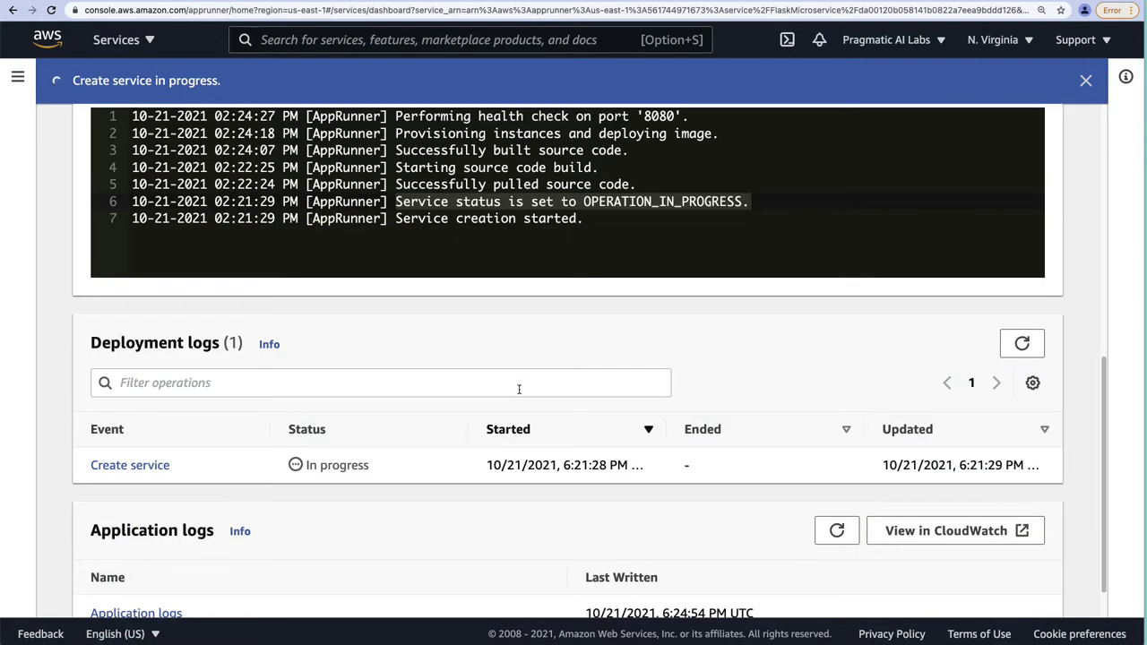
pyautogui.scroll(10, 517, 387)
pyautogui.click(236, 381)
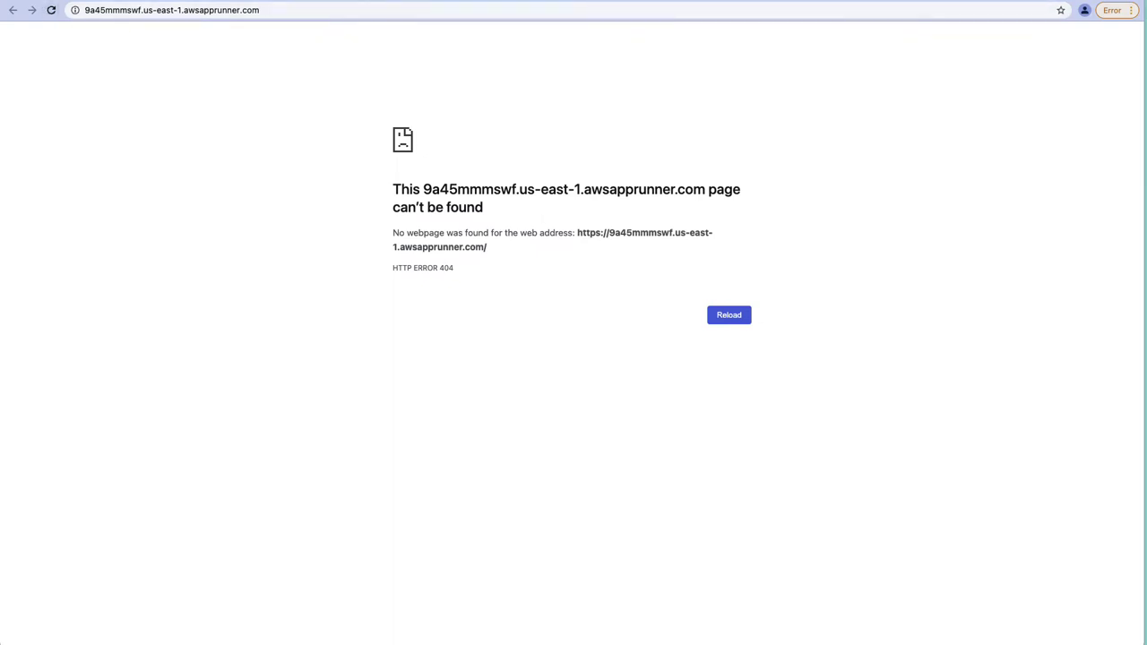
pyautogui.press('super+bracketleft')
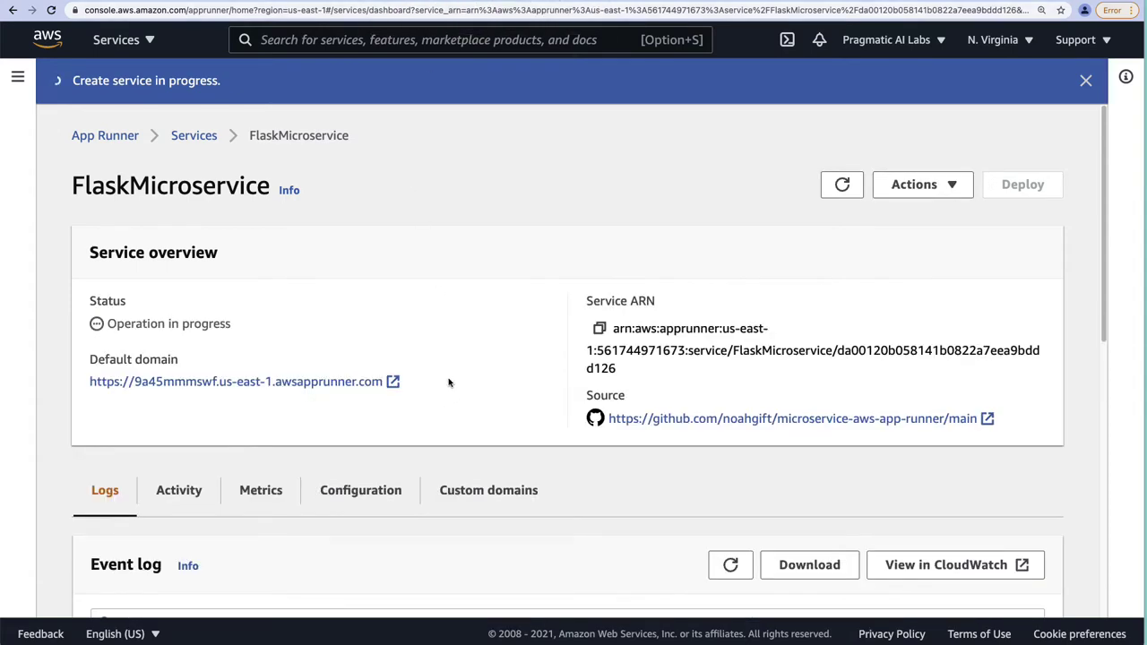
# Check the FlaskMicroservice activity list, highlight the status of the Create service operation, and reload the service page.
pyautogui.scroll(-5, 446, 399)
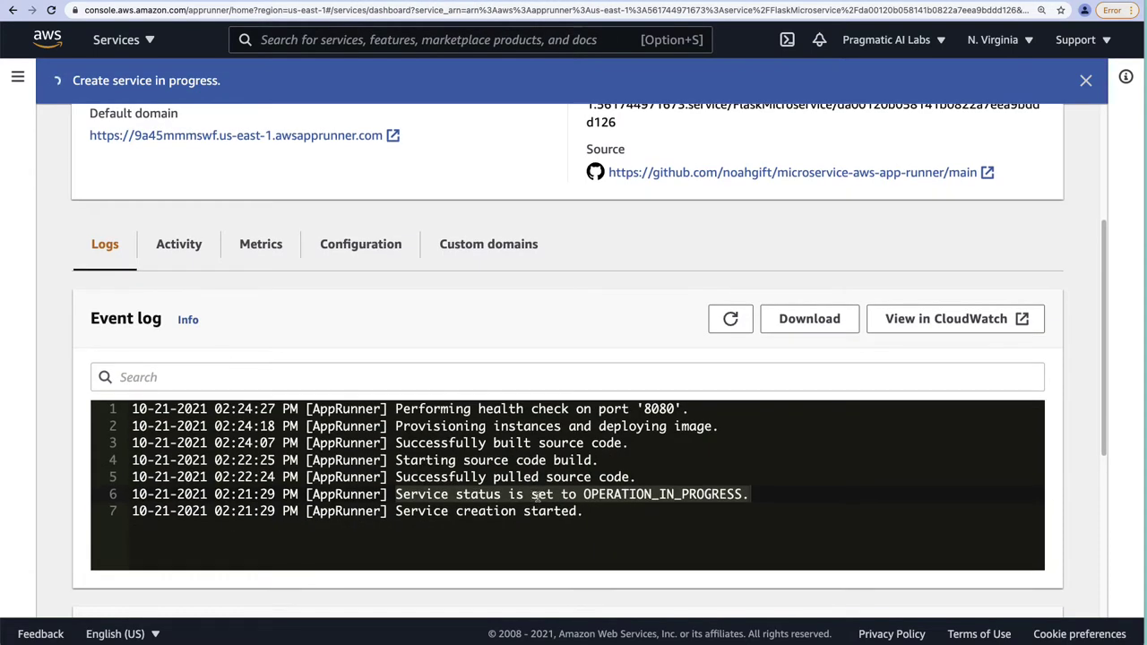
pyautogui.click(175, 244)
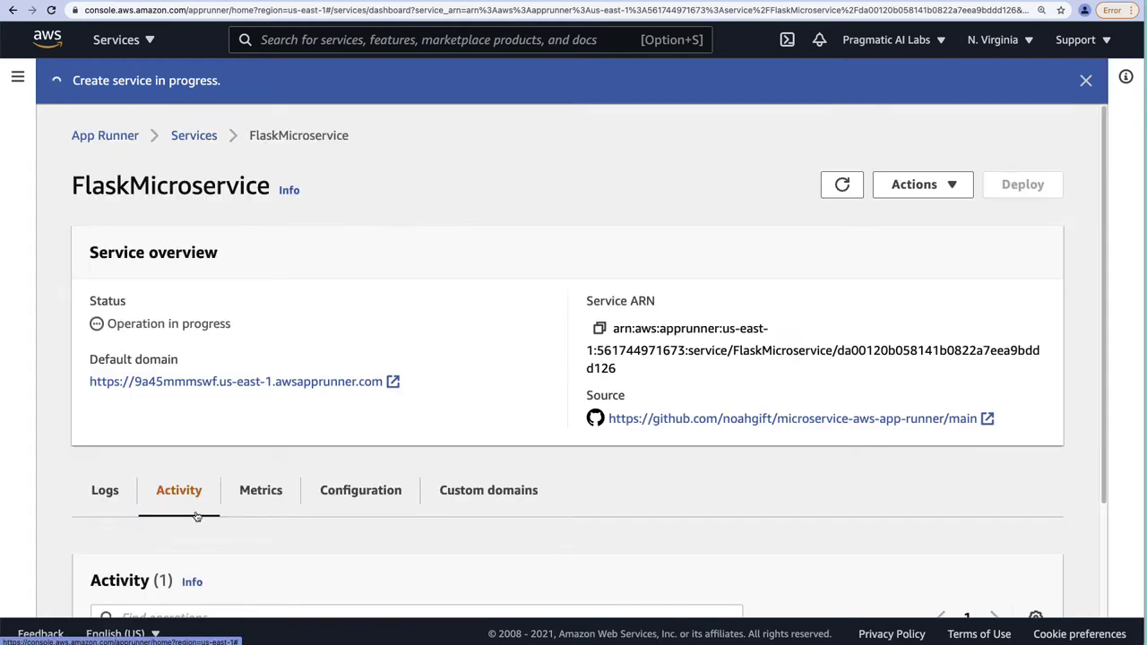
pyautogui.scroll(-2, 203, 512)
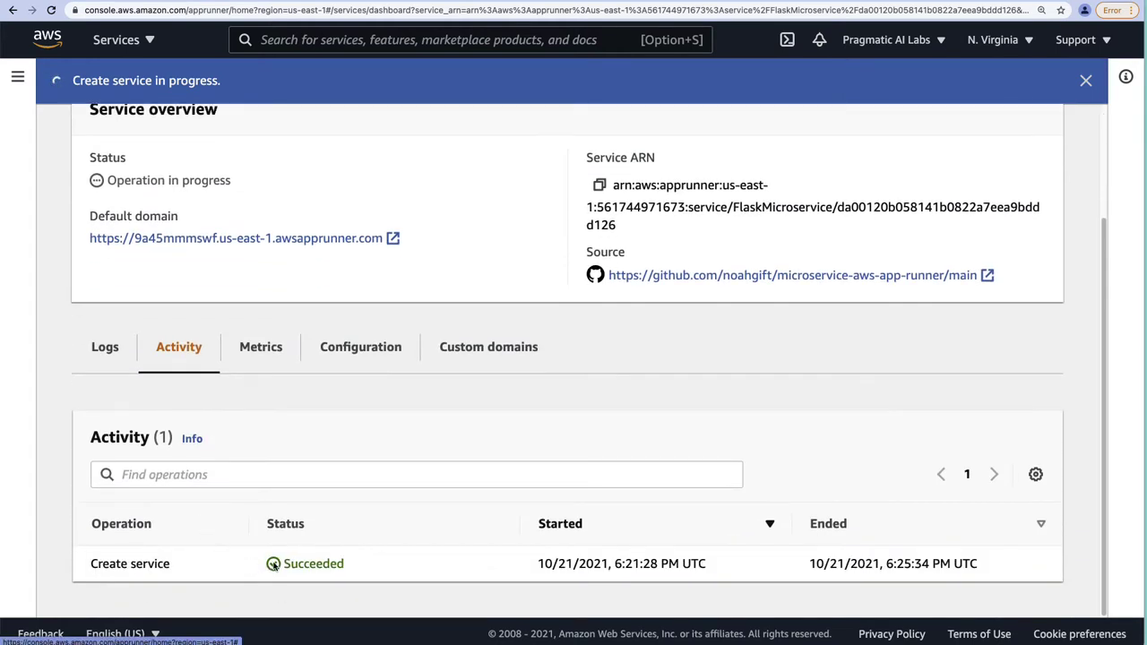
pyautogui.moveTo(273, 565); pyautogui.dragTo(351, 564)
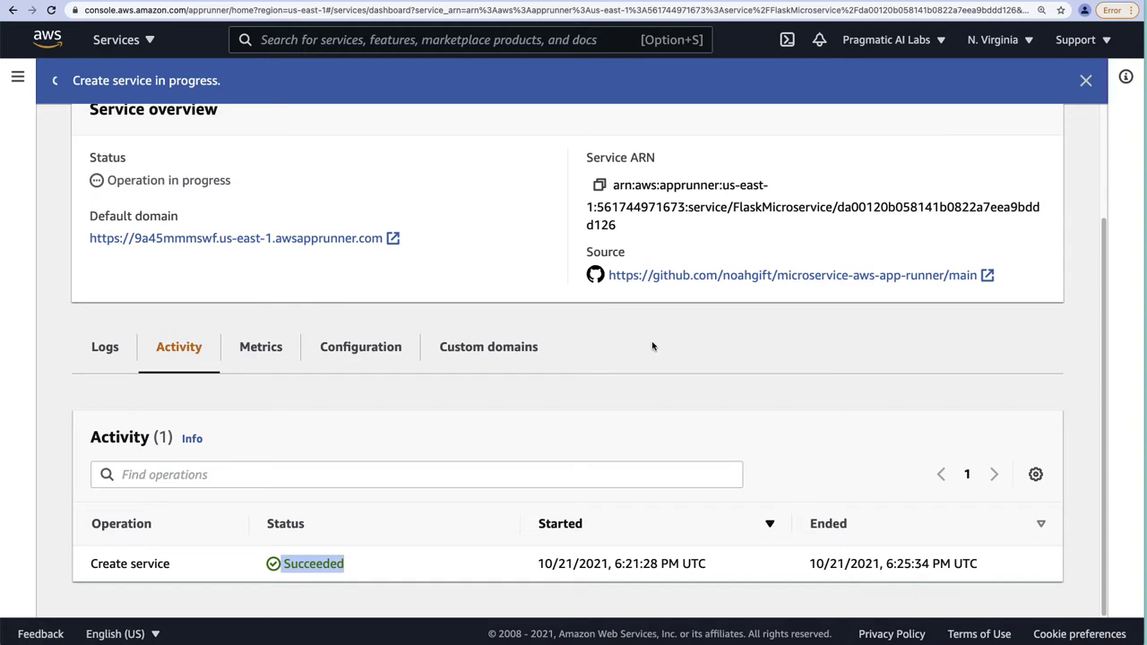
pyautogui.press('super+r')
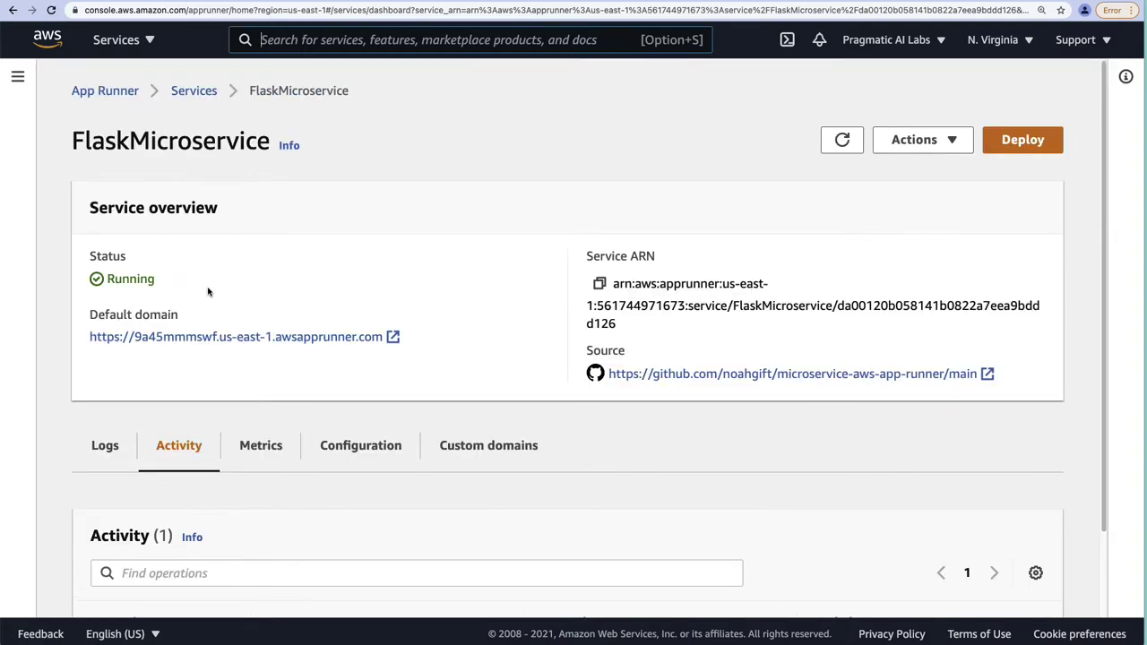
# Open the FlaskMicroservice default domain in the browser and enlarge the page to 150%.
pyautogui.click(273, 346)
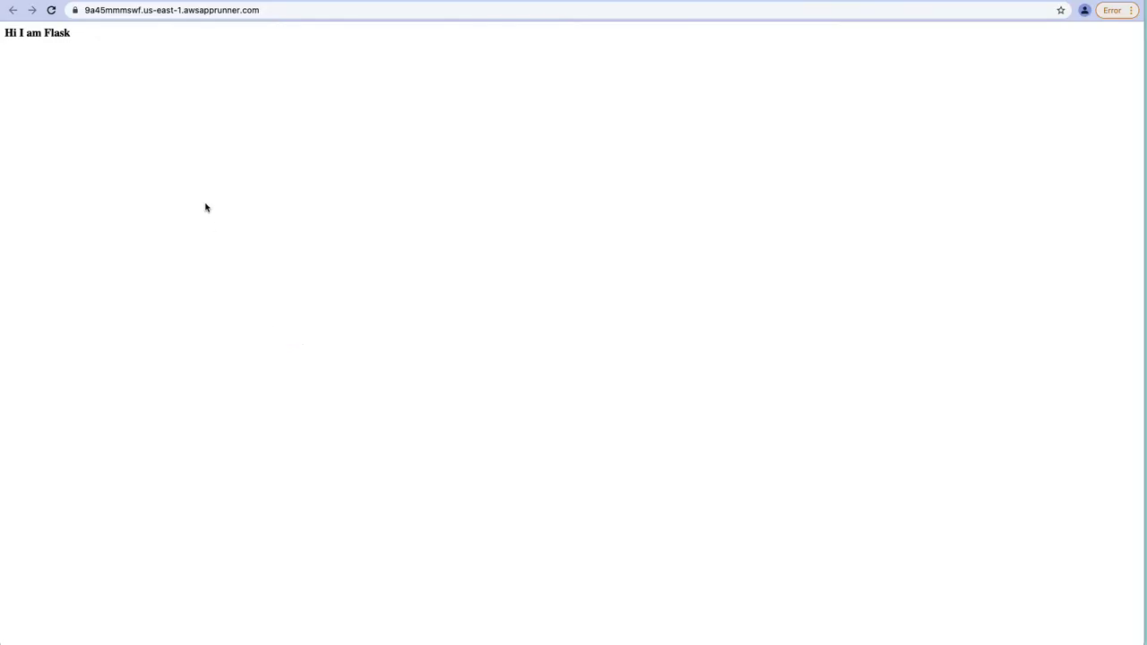
pyautogui.press('super+equal')
pyautogui.press('super+equal')
pyautogui.press('super+equal')
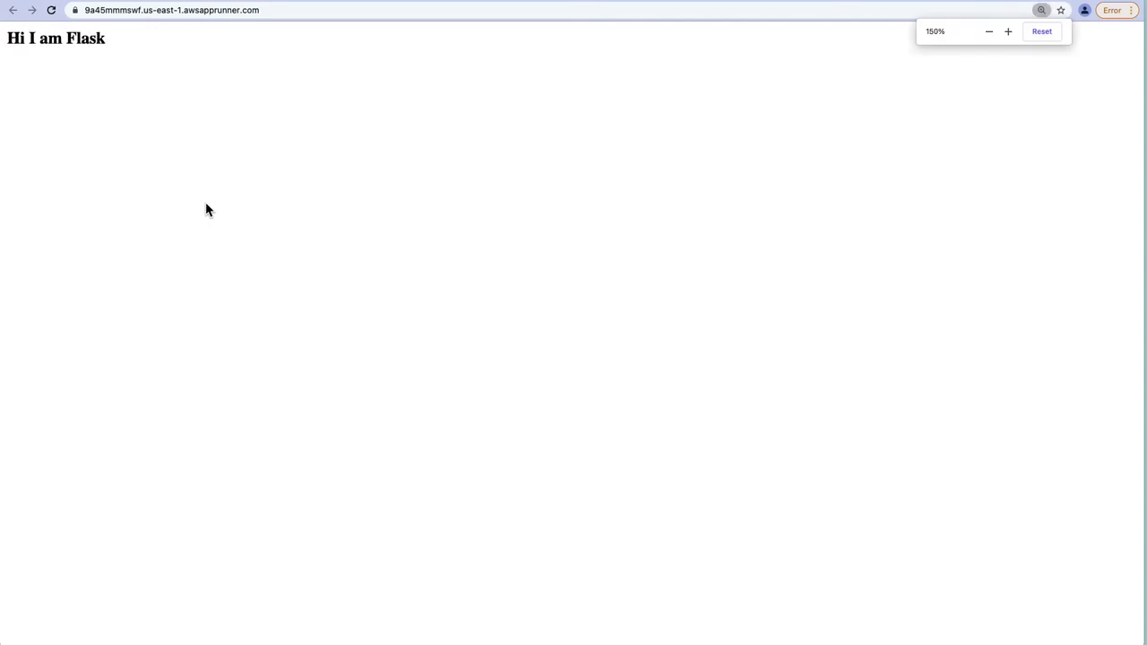
# Request the deployed Flask app's /name/ path with a sample first name and reload the page.
pyautogui.click(326, 11)
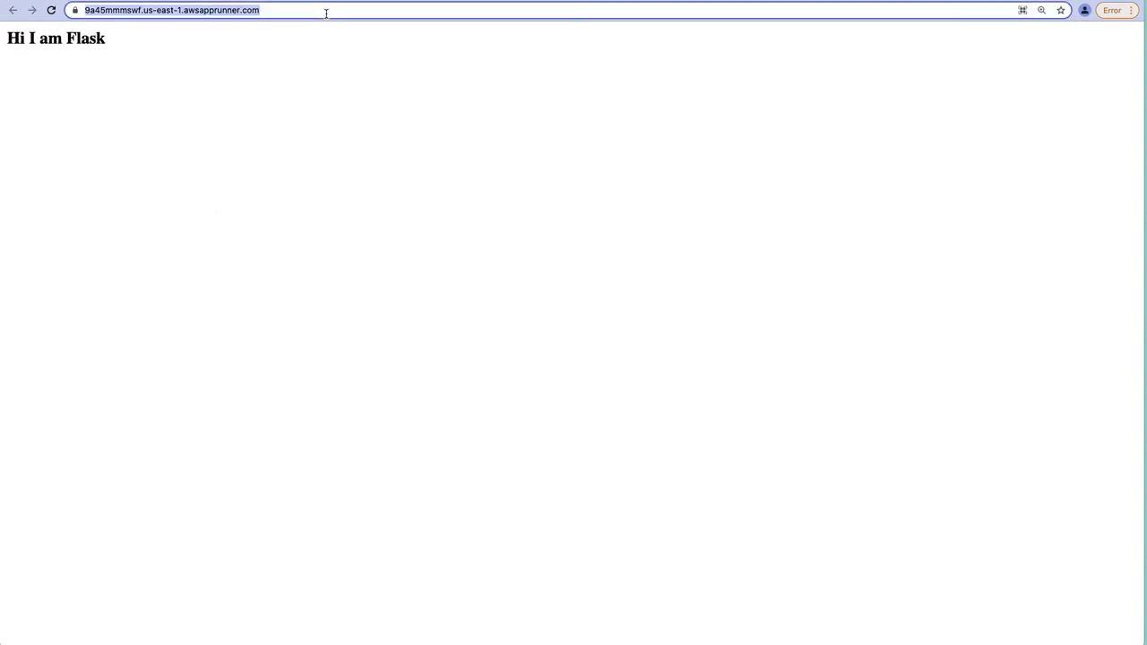
pyautogui.click(327, 10)
pyautogui.write('na')
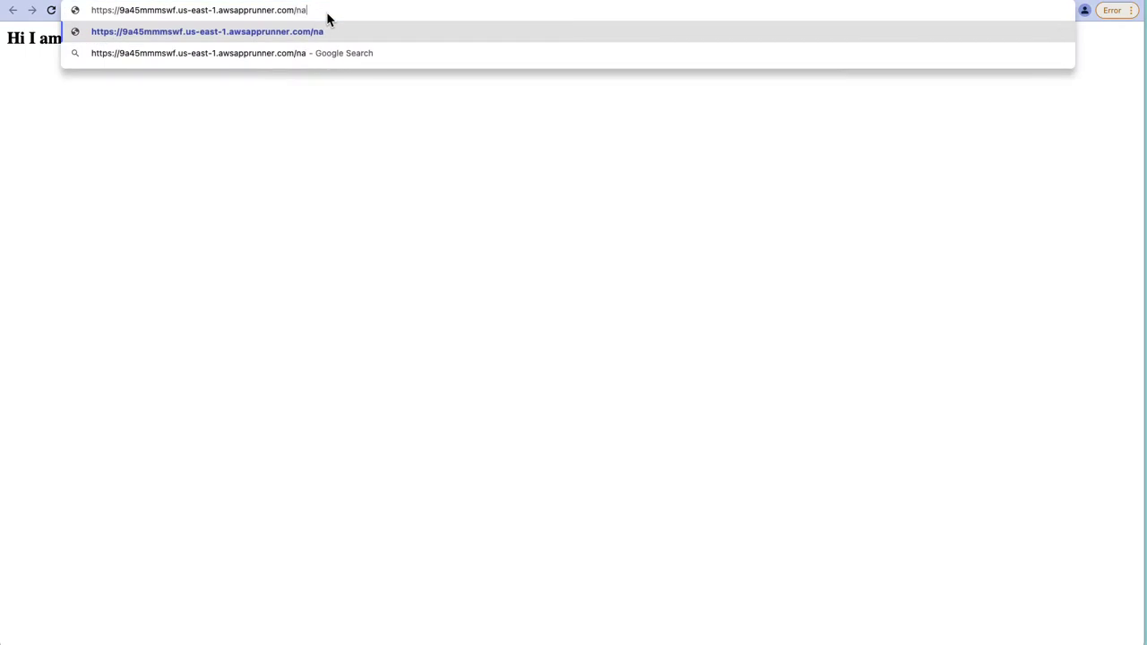
pyautogui.write('me/bob')
pyautogui.press('Return')
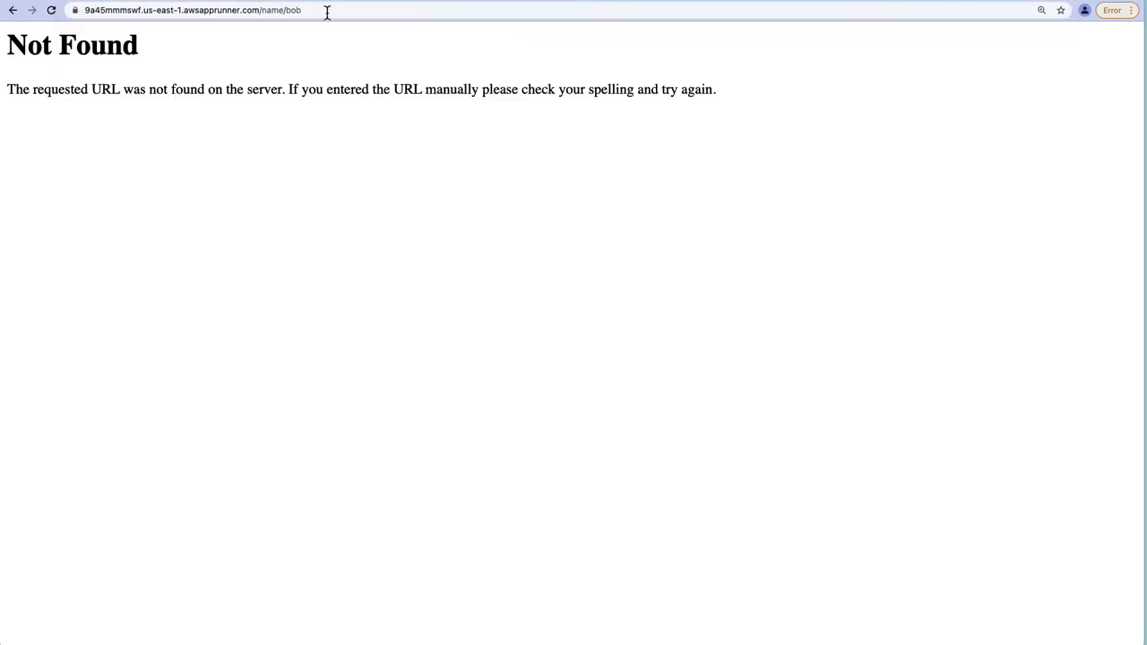
pyautogui.click(327, 10)
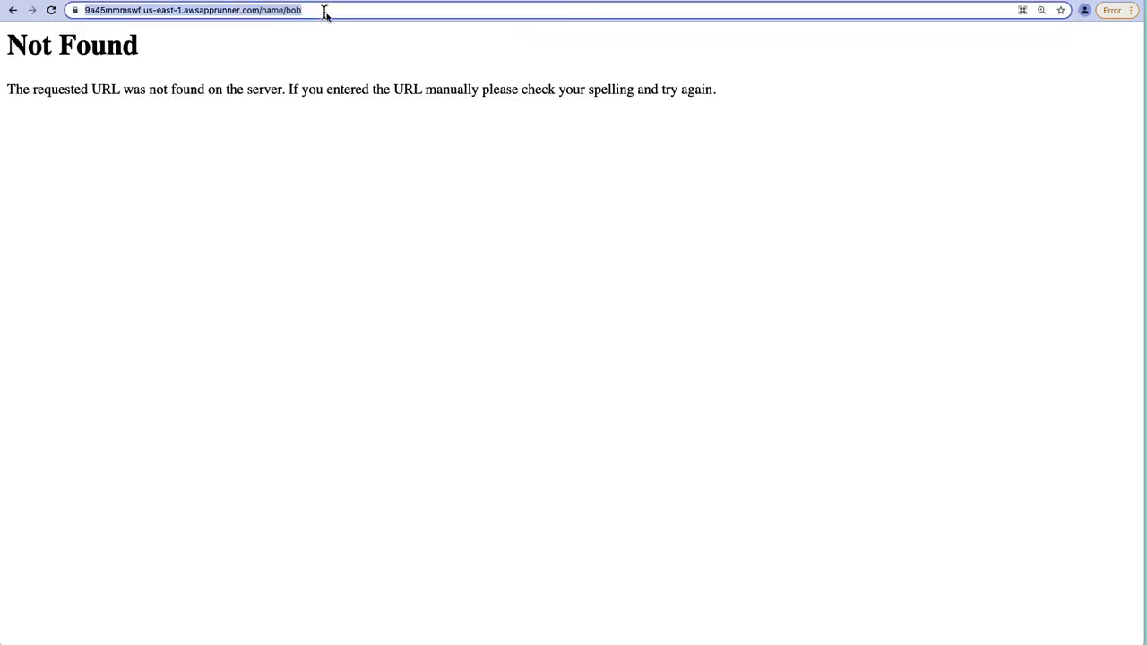
pyautogui.click(51, 11)
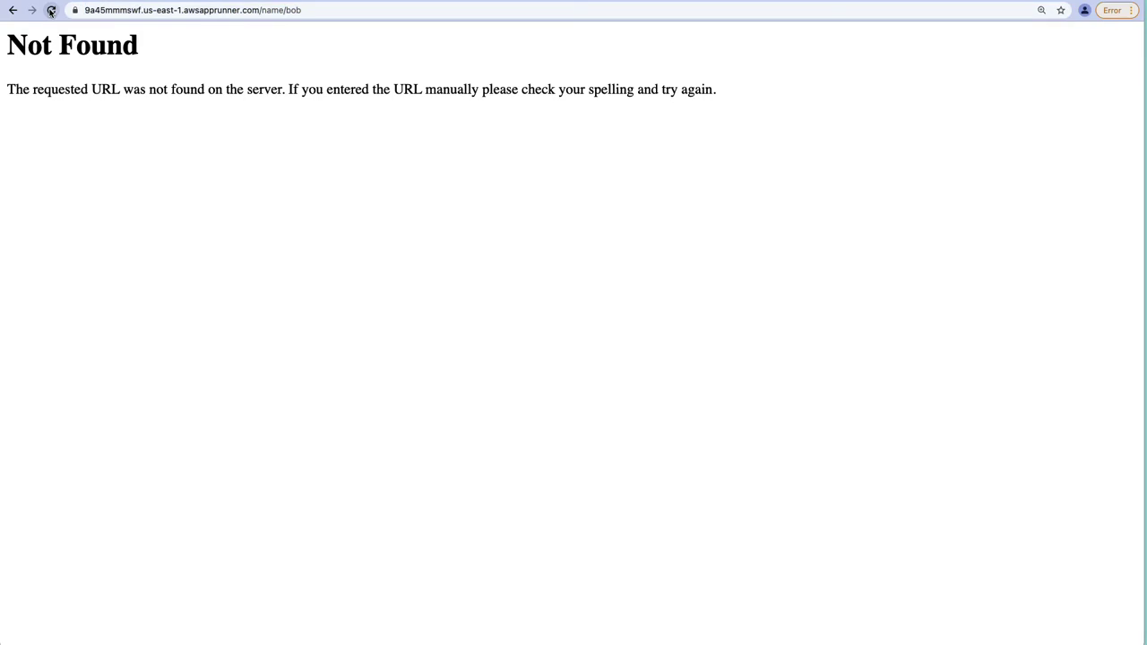
# Switch to app.py in AWS Cloud9 to check the greeting route, and return to the deployed app's page.
pyautogui.click(322, 12)
pyautogui.hotkey('ctrl', 'shift', 'Tab')
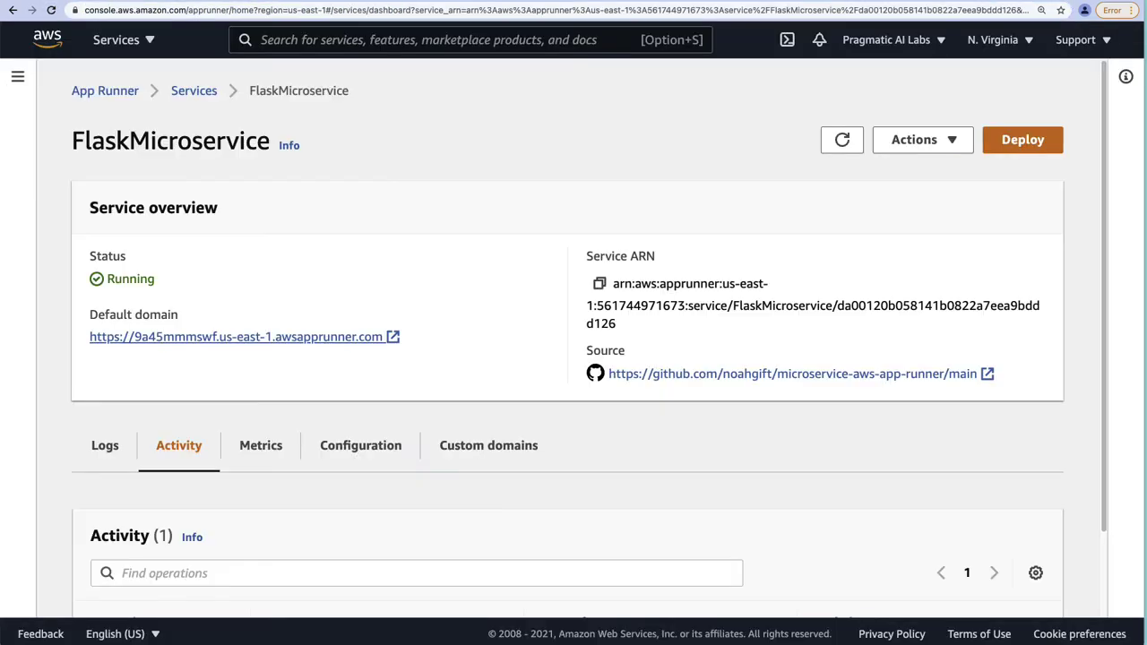
pyautogui.hotkey('ctrl', 'Tab')
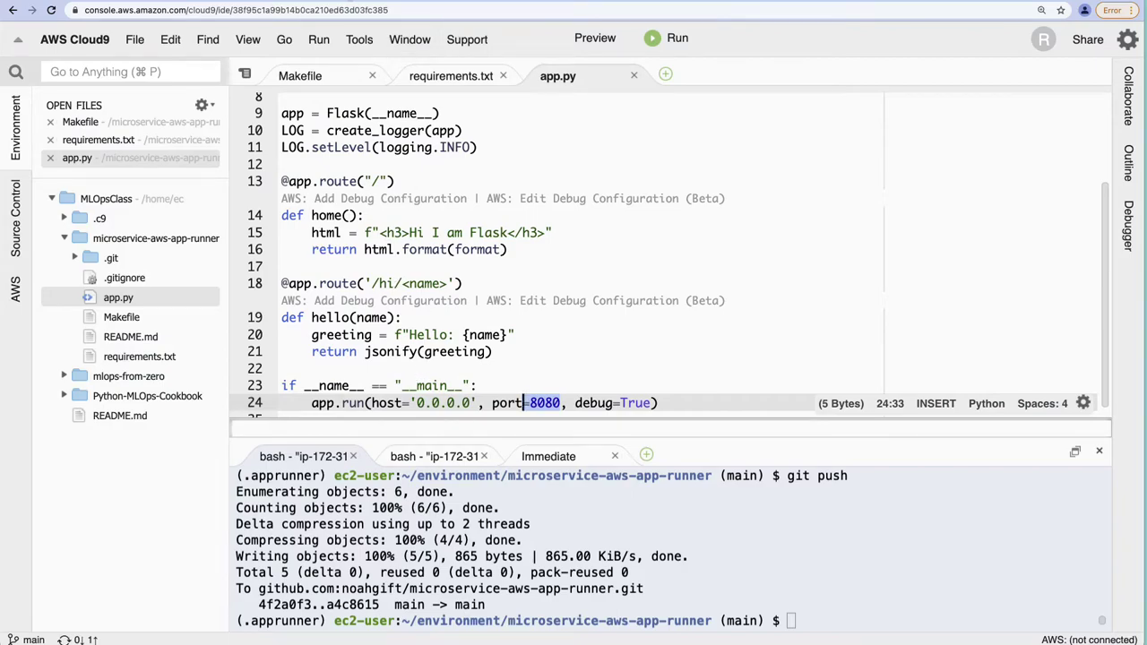
pyautogui.hotkey('ctrl', 'shift', 'Tab')
pyautogui.hotkey('ctrl', 'shift', 'Tab')
# Replace name with hi in the deployed app's URL path and load the greeting route.
pyautogui.click(313, 10)
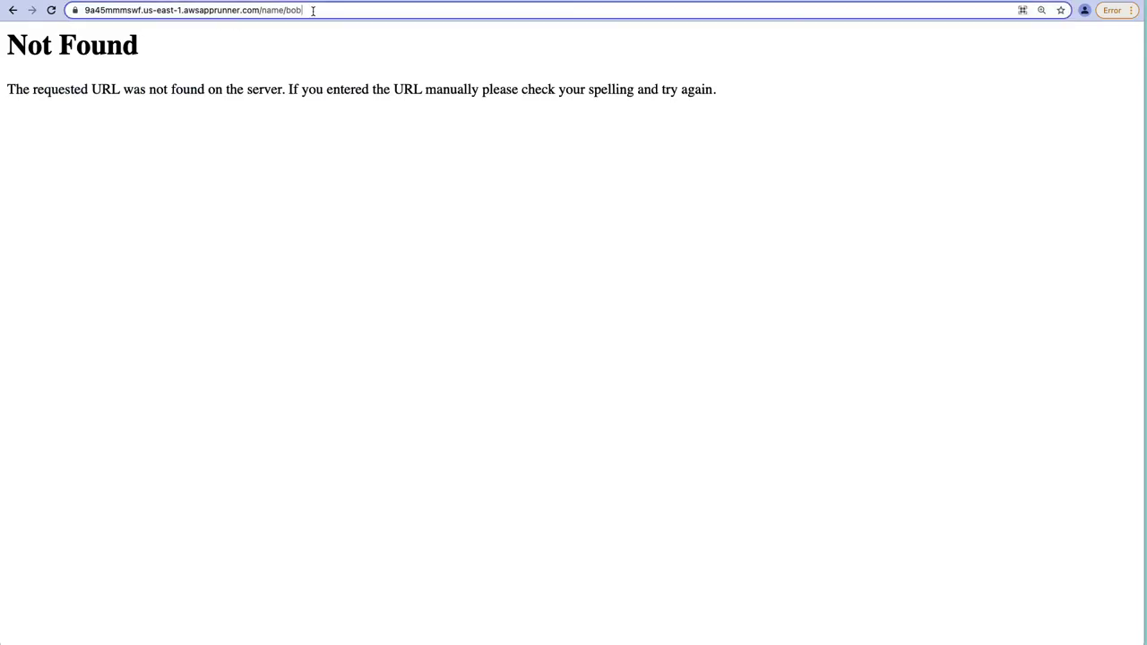
pyautogui.doubleClick(271, 12)
pyautogui.click(307, 10)
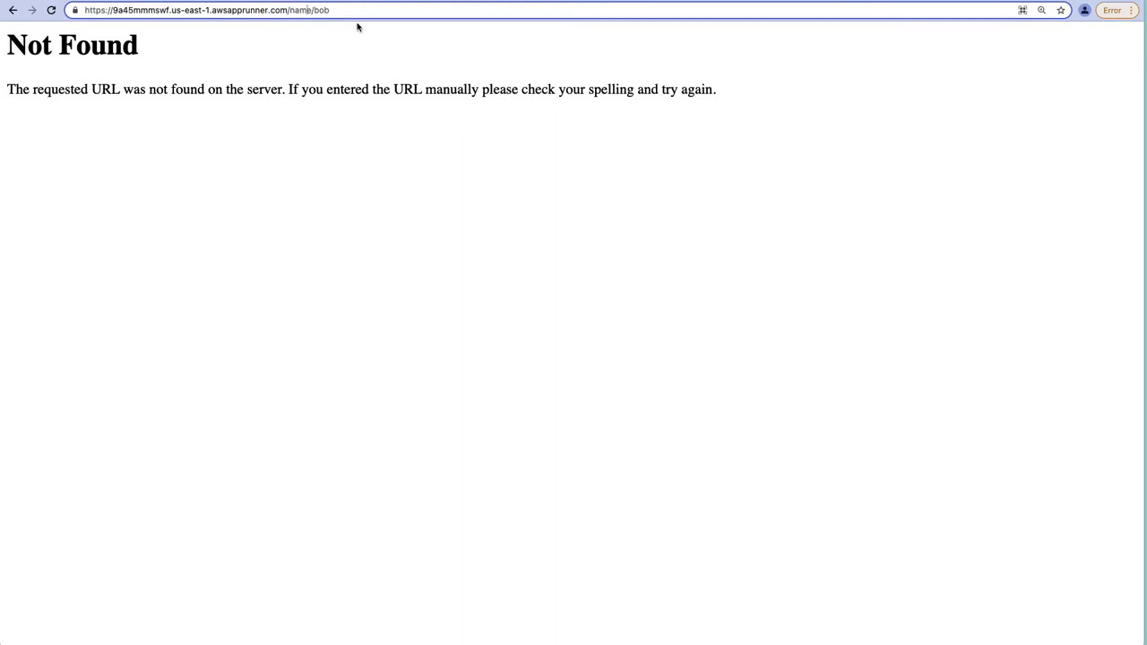
pyautogui.press('BackSpace')
pyautogui.press('BackSpace')
pyautogui.press('BackSpace')
pyautogui.press('BackSpace')
pyautogui.write('hi')
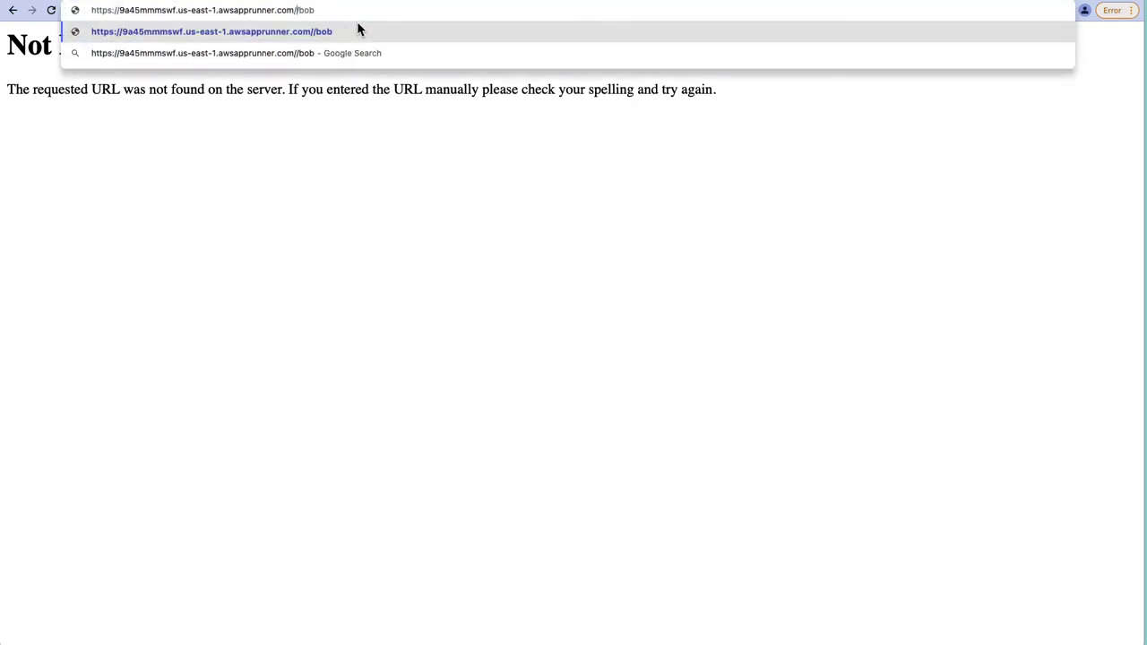
pyautogui.press('Return')
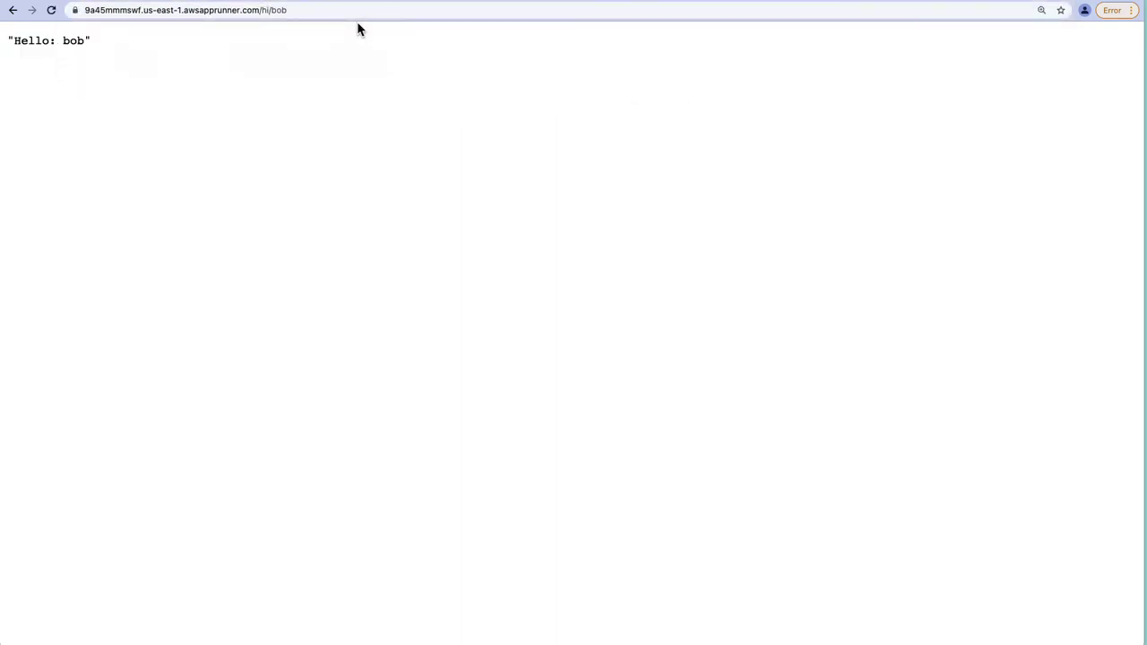
# Request the deployed app's /hi/ route with a different sample first name.
pyautogui.click(373, 9)
pyautogui.click(375, 9)
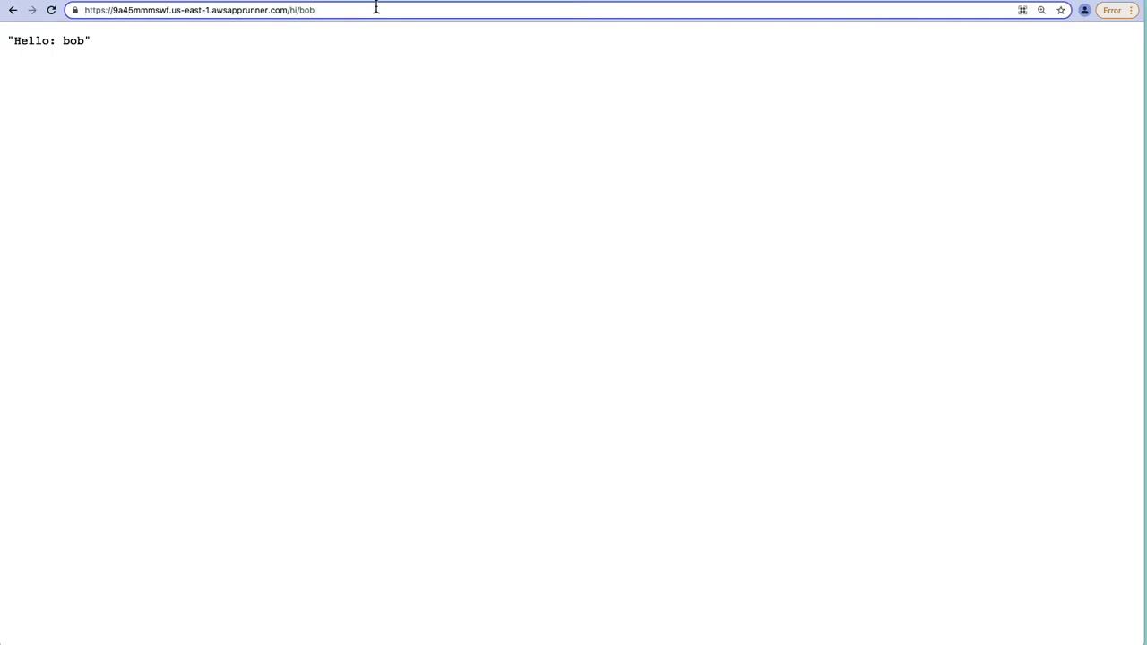
pyautogui.press('BackSpace')
pyautogui.press('BackSpace')
pyautogui.press('BackSpace')
pyautogui.write('ho')
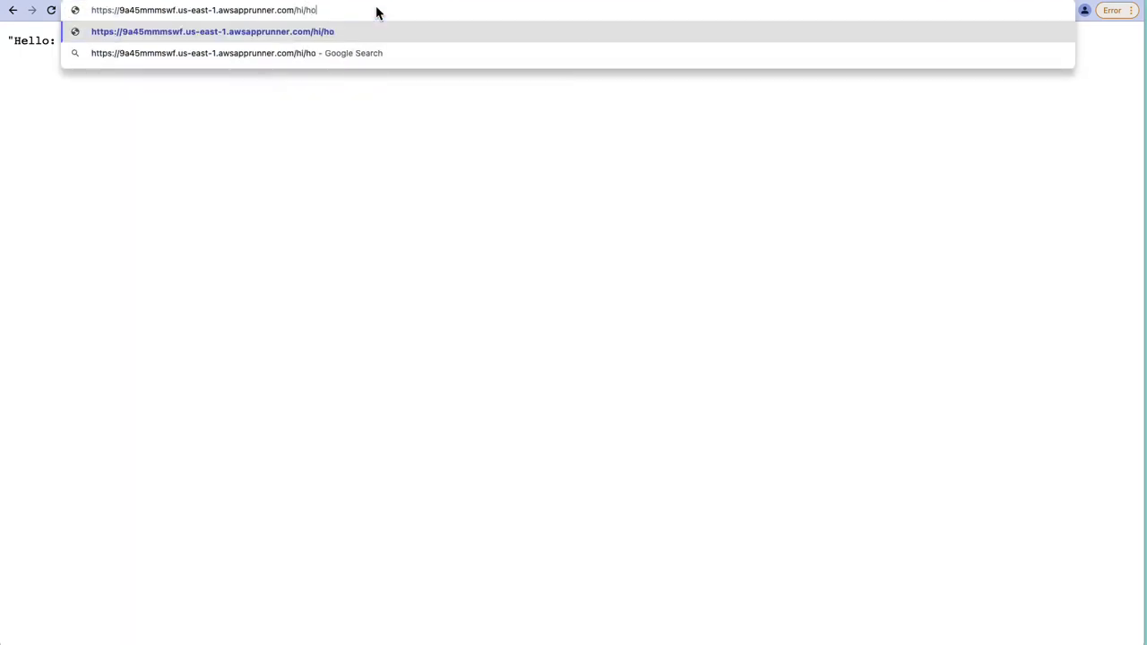
pyautogui.press('BackSpace')
pyautogui.press('BackSpace')
pyautogui.write('john')
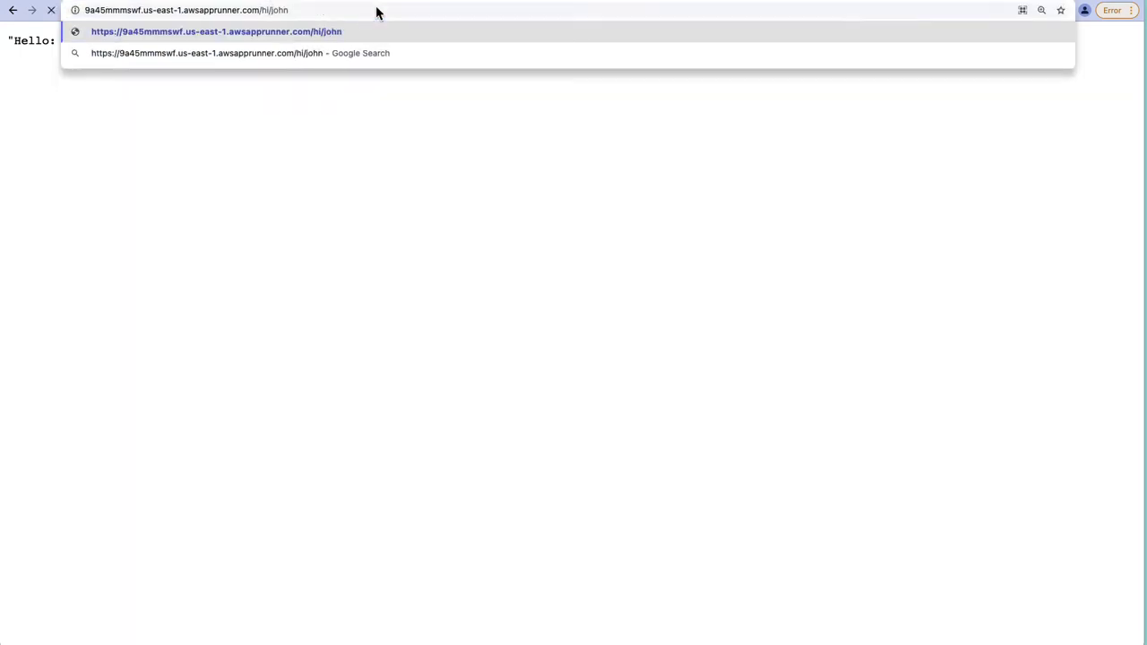
pyautogui.press('Return')
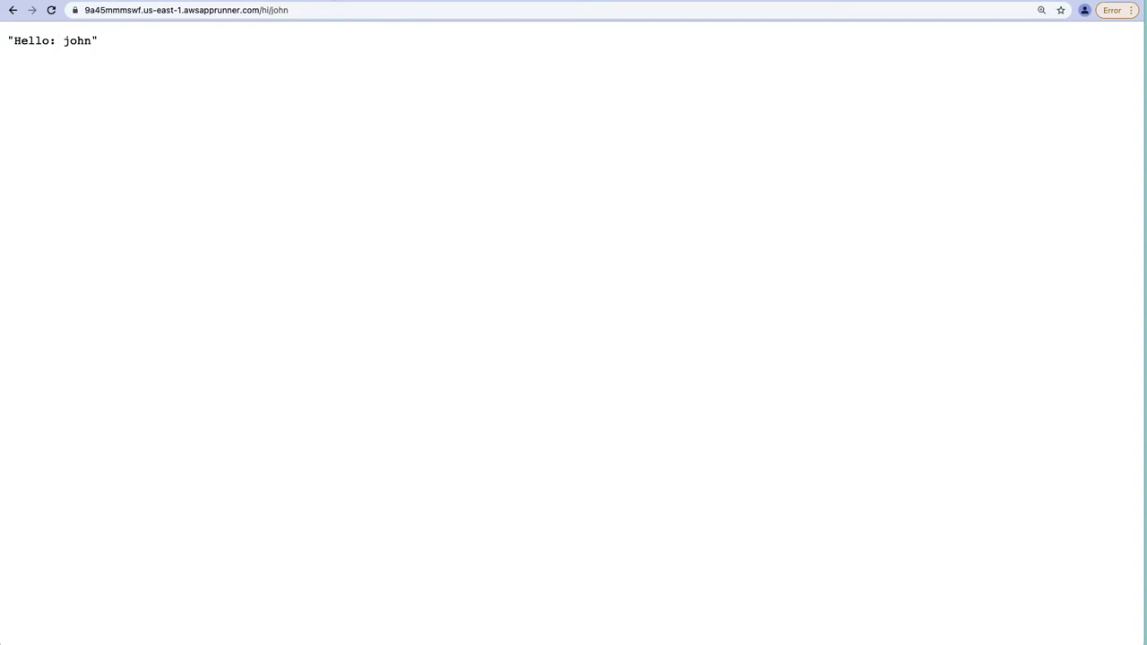
# Return to the FlaskMicroservice service page and open its application logs.
pyautogui.hotkey('ctrl', 'shift', 'Tab')
pyautogui.scroll(-2, 514, 333)
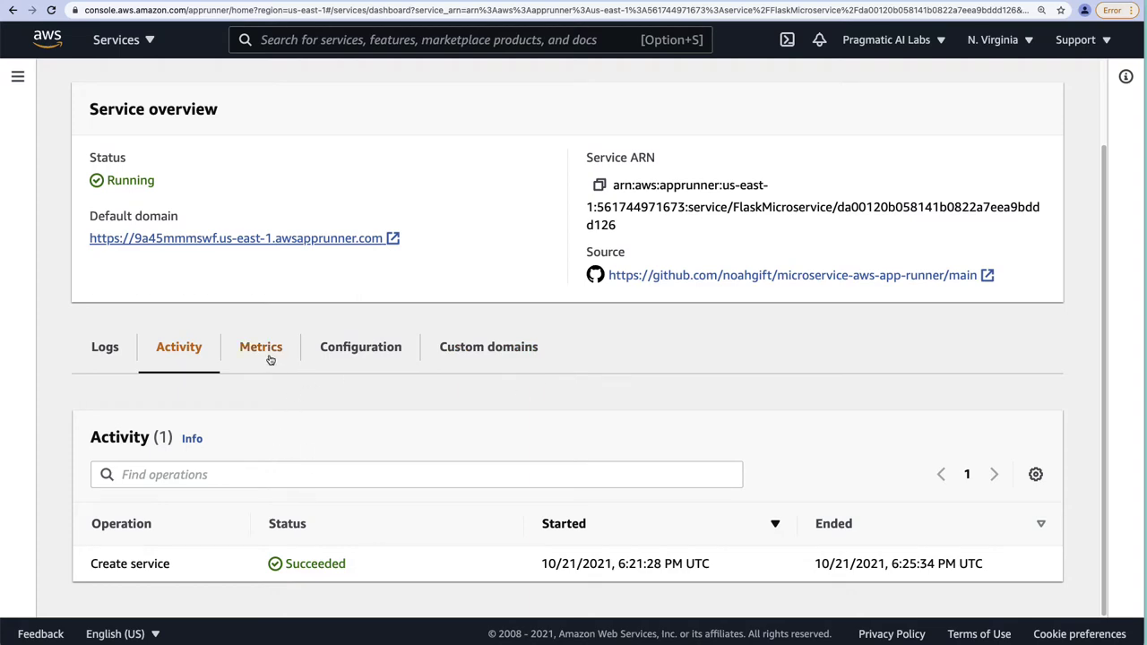
pyautogui.click(104, 351)
pyautogui.scroll(-10, 445, 407)
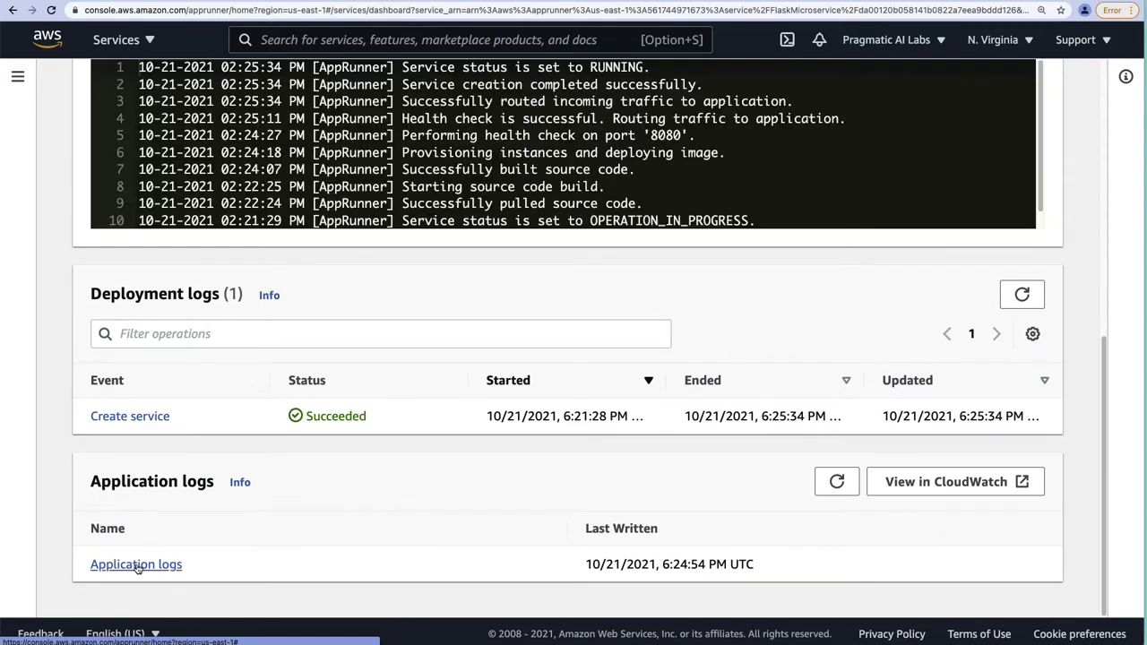
pyautogui.click(135, 565)
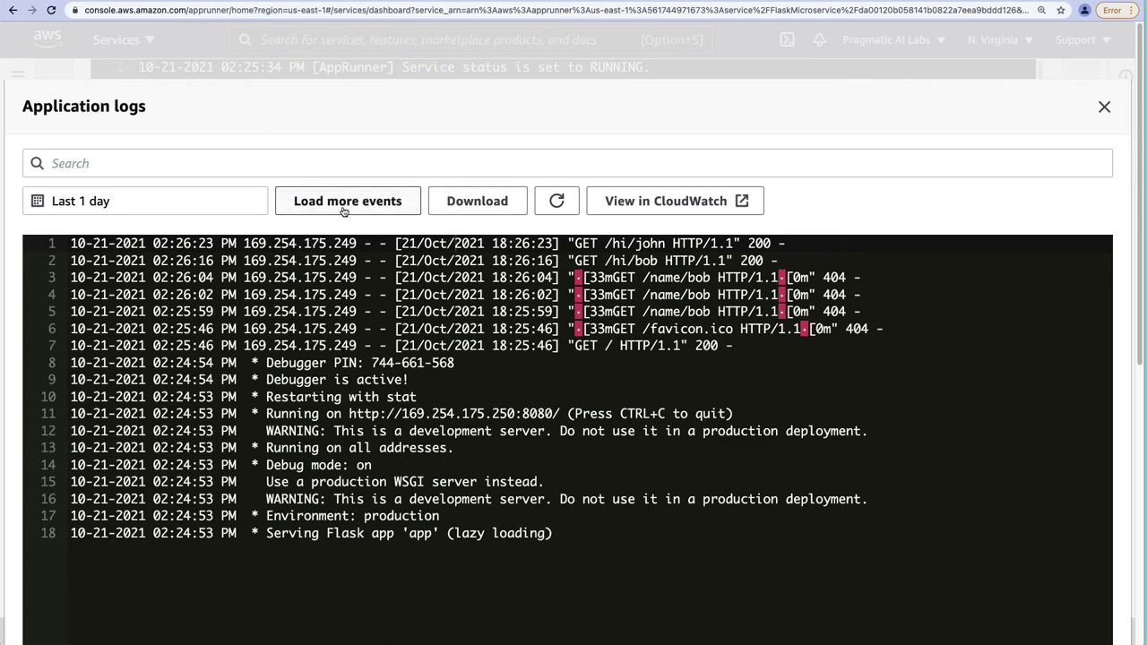
# Limit the application logs to the Last 1 minute range and highlight the requests with 404 responses.
pyautogui.click(113, 205)
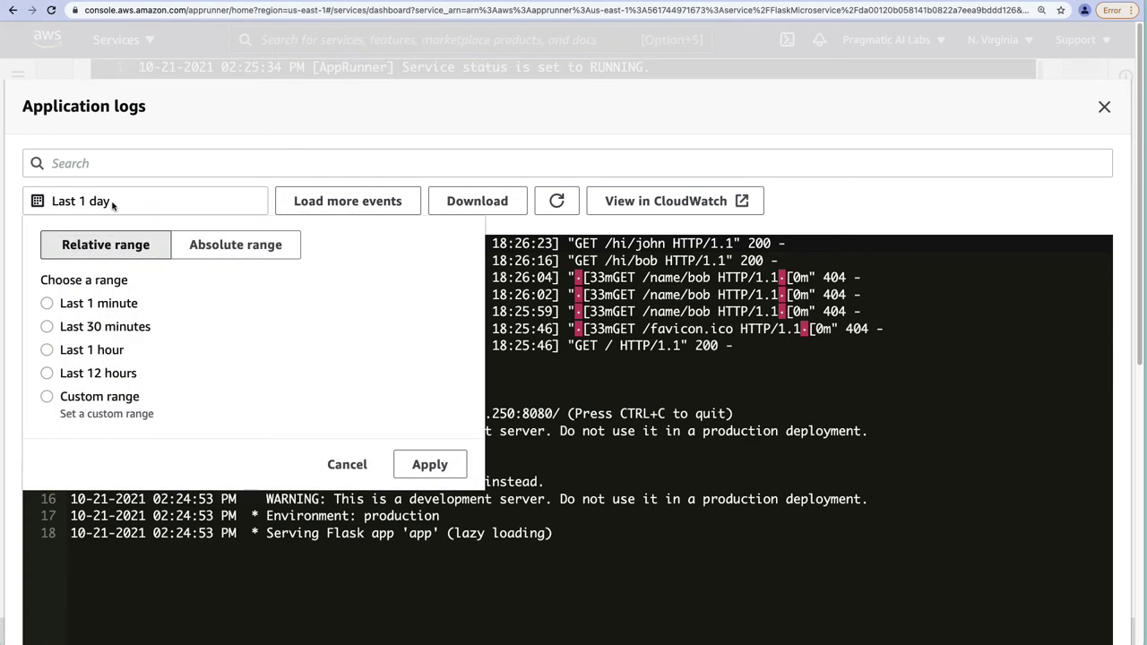
pyautogui.click(47, 303)
pyautogui.click(430, 464)
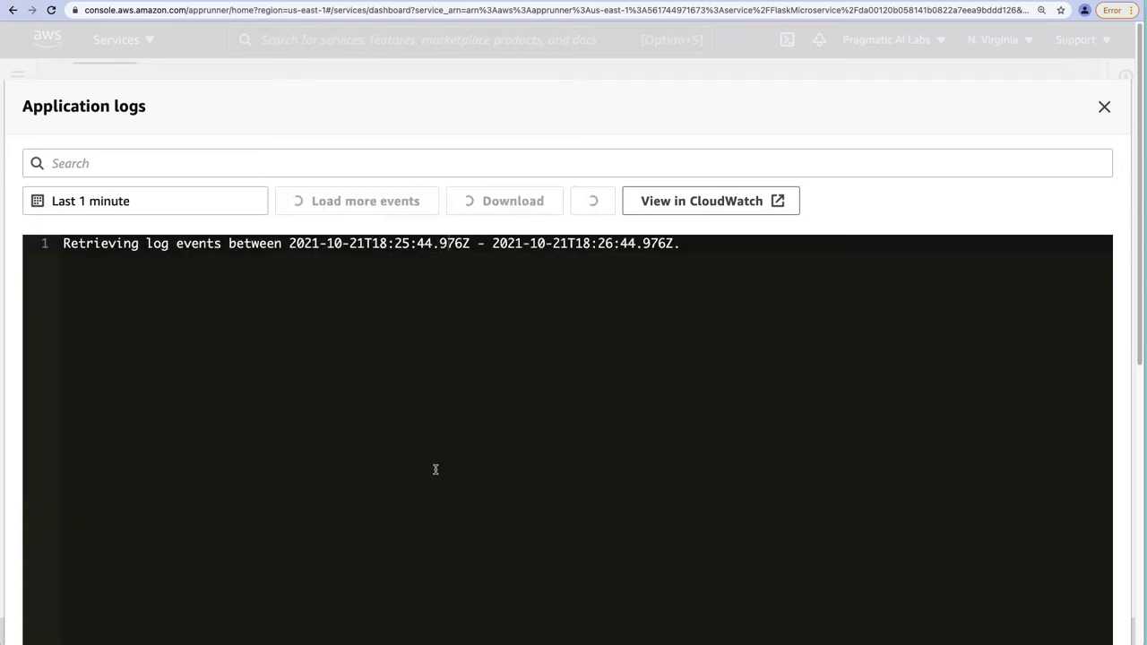
pyautogui.moveTo(890, 330); pyautogui.dragTo(64, 278)
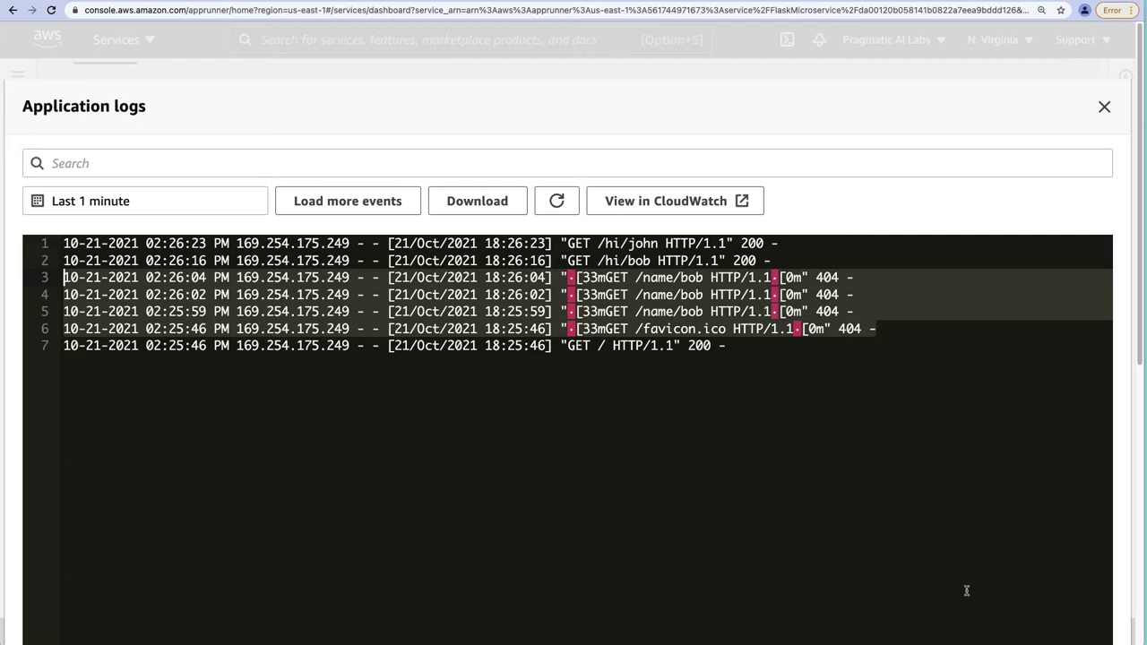
# Review the DevOps Practices section of the AWS What is DevOps page at a larger zoom.
pyautogui.click(647, 212)
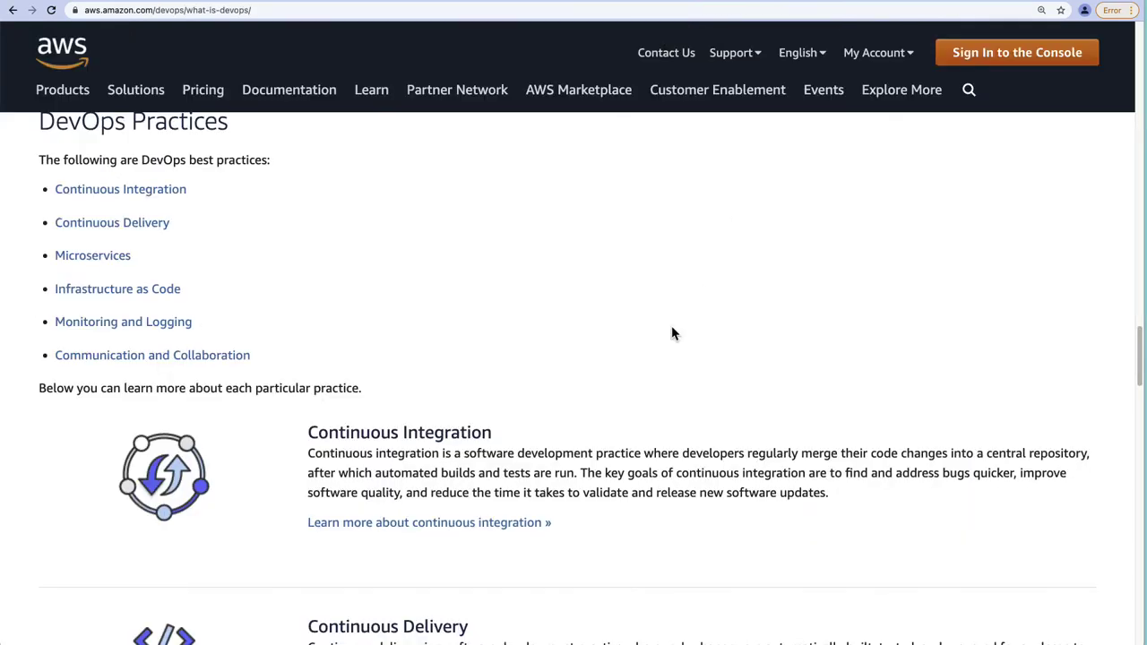
pyautogui.press('super+equal')
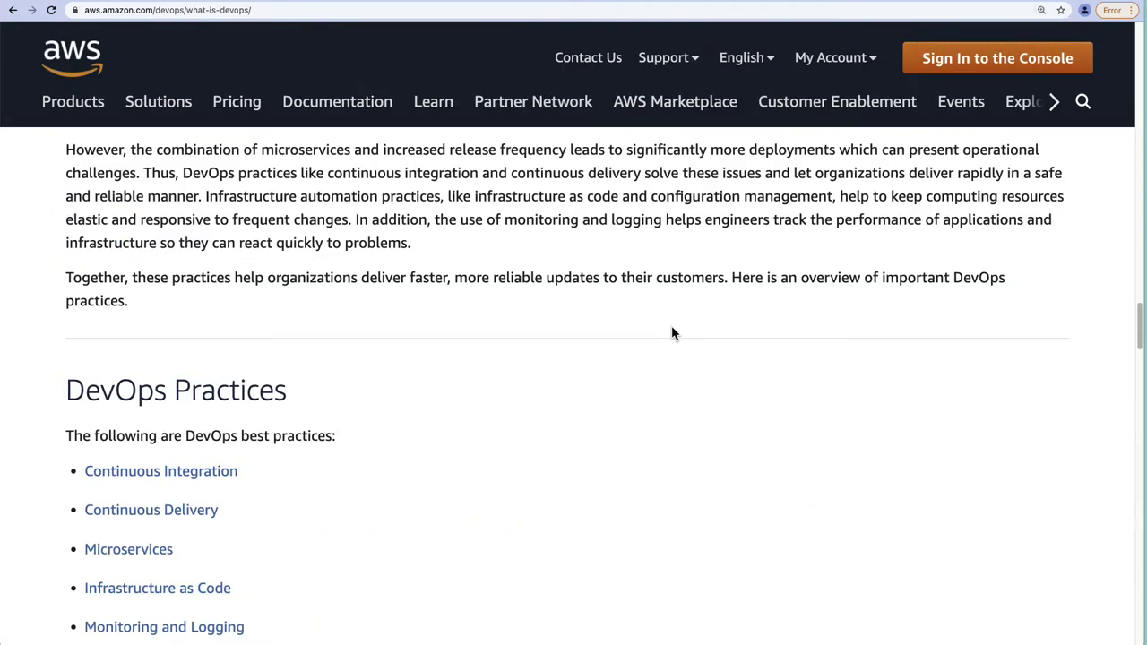
pyautogui.scroll(-3, 689, 361)
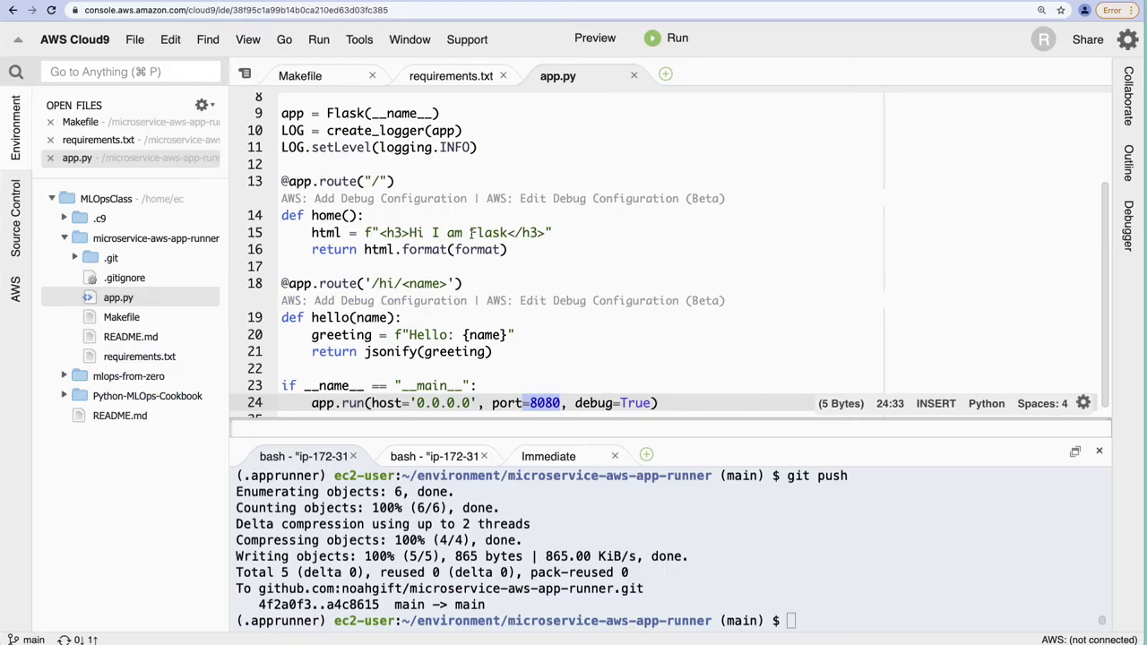
# Add ". I come to conquor" after Flask in the home greeting of app.py in Cloud9, and erase the last word back to its first letter.
pyautogui.doubleClick(483, 233)
pyautogui.write('Flask')
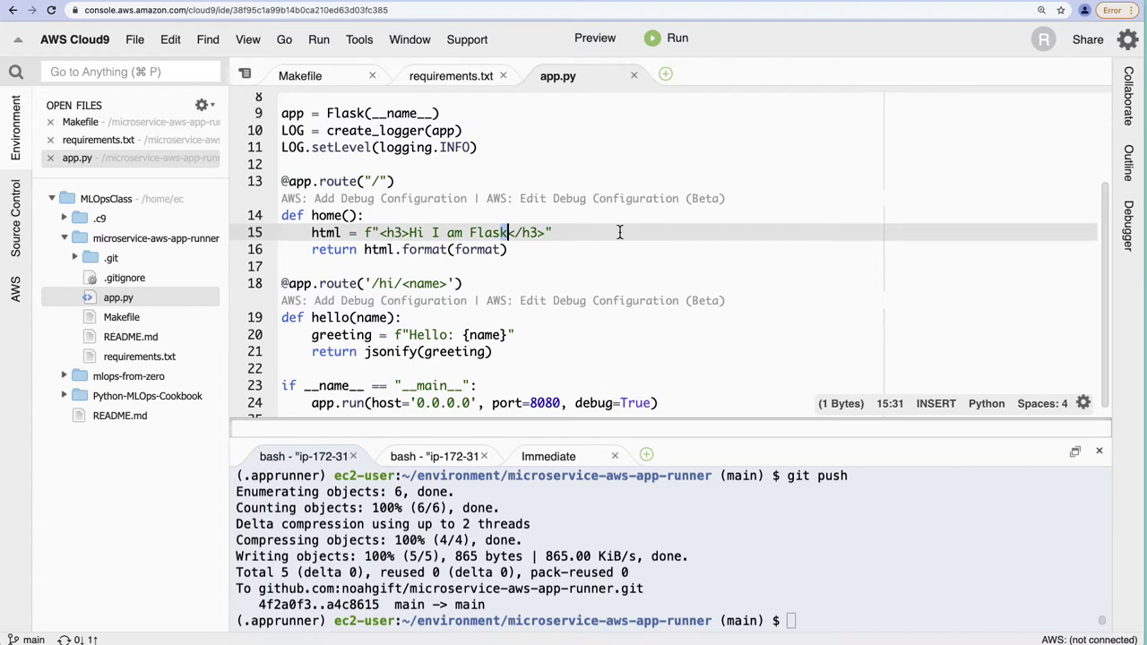
pyautogui.write('.  I come to conquor')
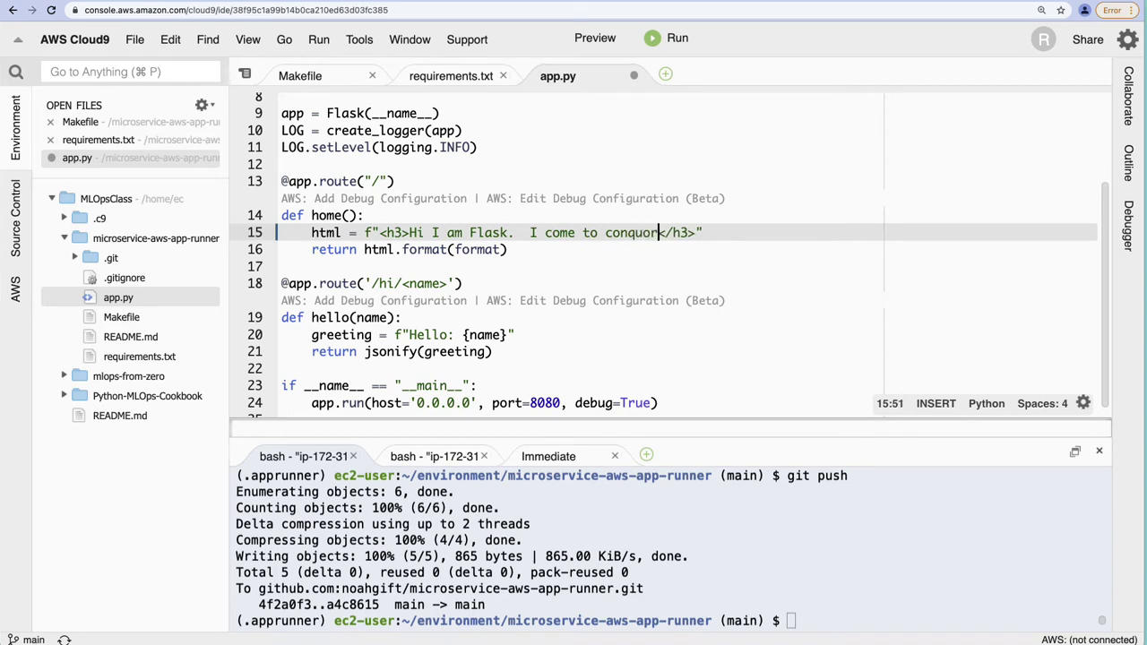
pyautogui.press('BackSpace')
pyautogui.press('BackSpace')
pyautogui.press('BackSpace')
pyautogui.press('BackSpace')
pyautogui.press('BackSpace')
pyautogui.press('BackSpace')
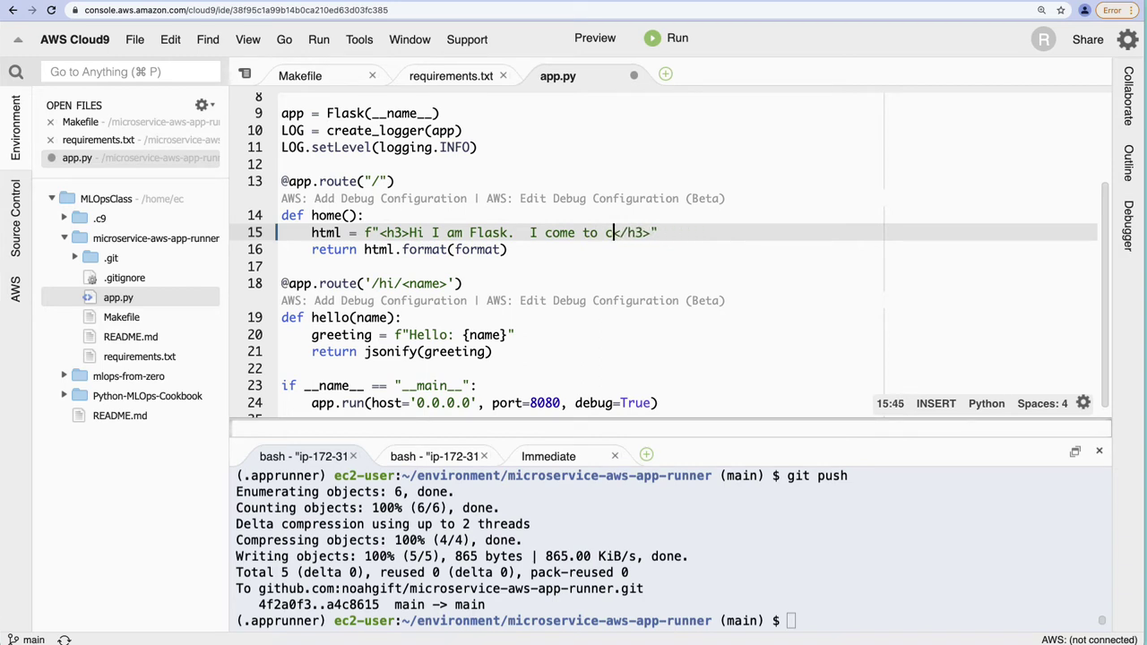
# Search Google for "conquor" in a new browser tab to check its spelling.
pyautogui.press('super+t')
pyautogui.write('cboy')
pyautogui.press('BackSpace')
pyautogui.press('BackSpace')
pyautogui.press('BackSpace')
pyautogui.write('onquor')
pyautogui.press('Return')
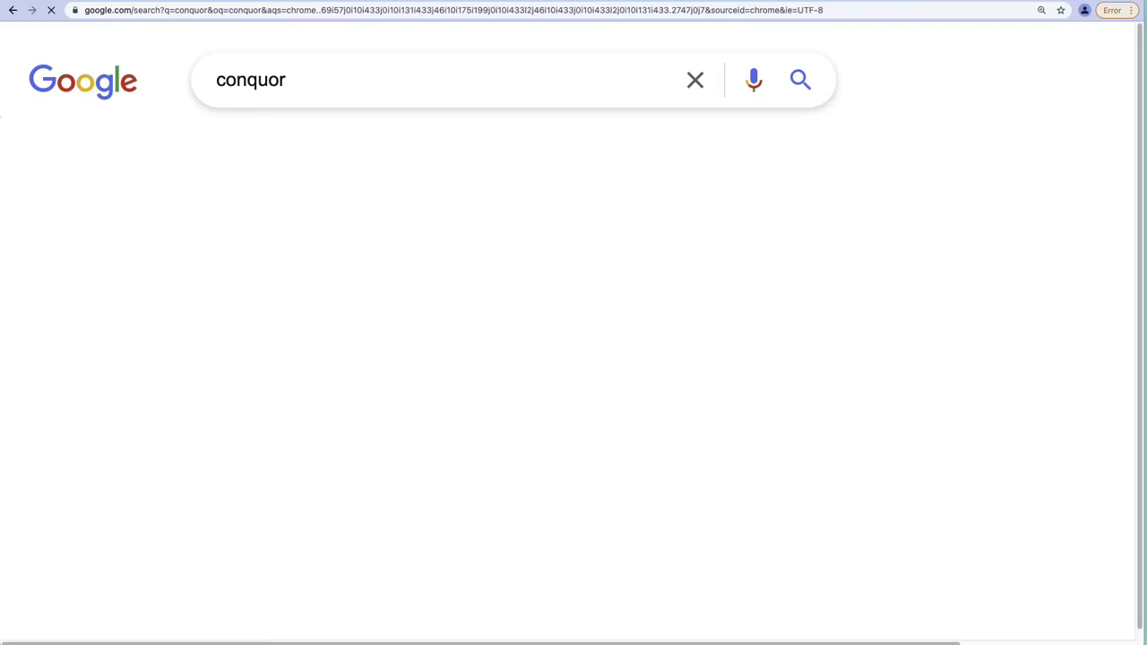
# Complete the home greeting in app.py in Cloud9 so it ends with "I come to conquer", and save the file.
pyautogui.click(295, 79)
pyautogui.press('super+a')
pyautogui.hotkey('ctrl', 'Tab')
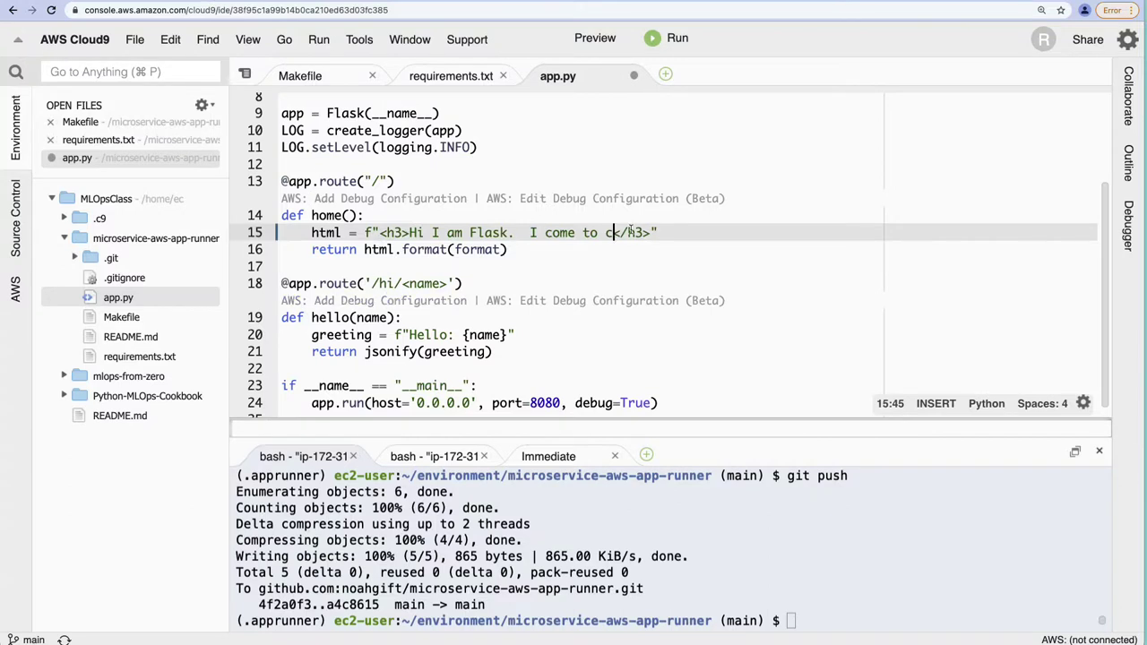
pyautogui.write('onquer')
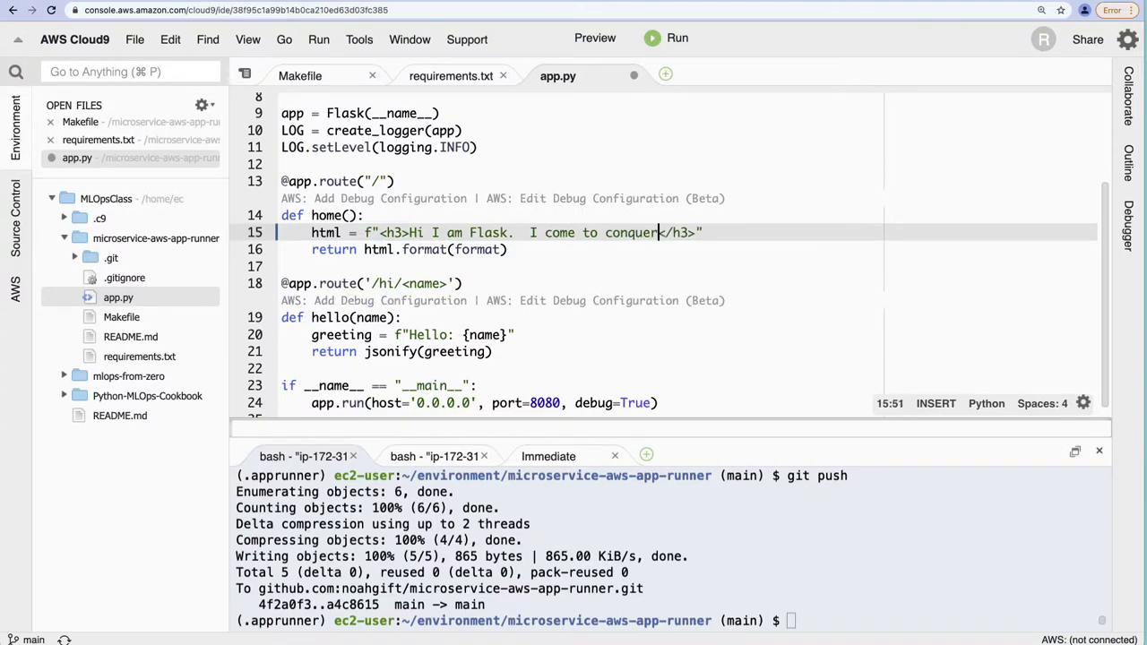
pyautogui.press('Down')
pyautogui.press('Down')
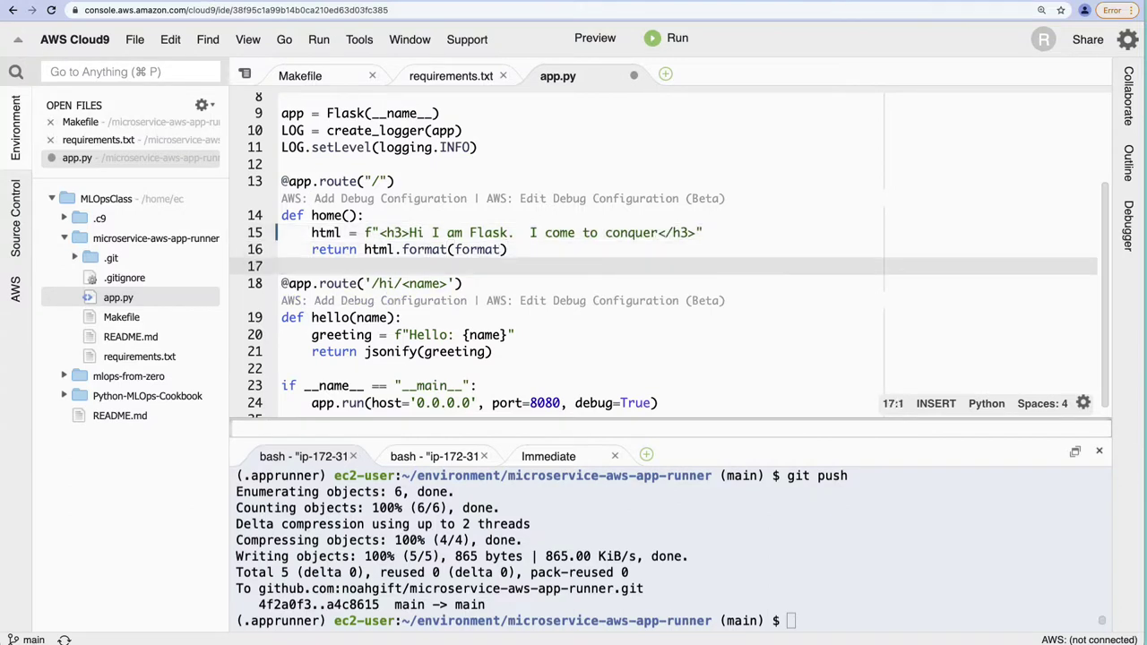
pyautogui.hotkey('ctrl', 's')
# Check the git status in the terminal, then stage app.py and commit it with the message "adding auto-deploy".
pyautogui.click(819, 540)
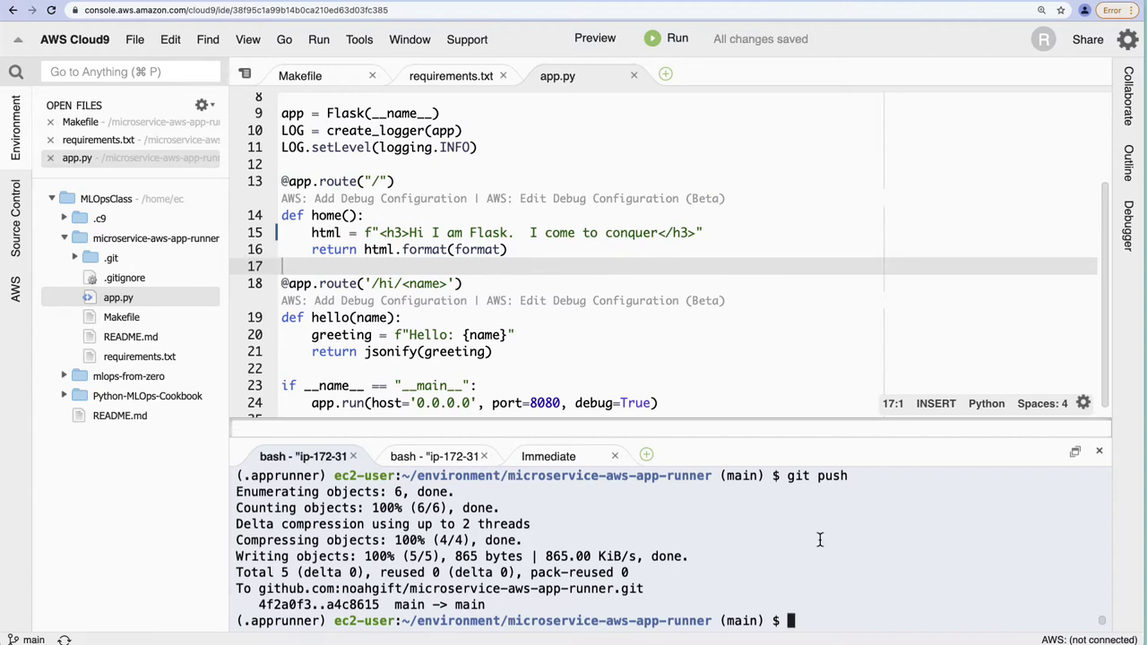
pyautogui.write('git status')
pyautogui.press('Return')
pyautogui.write('git add app.py')
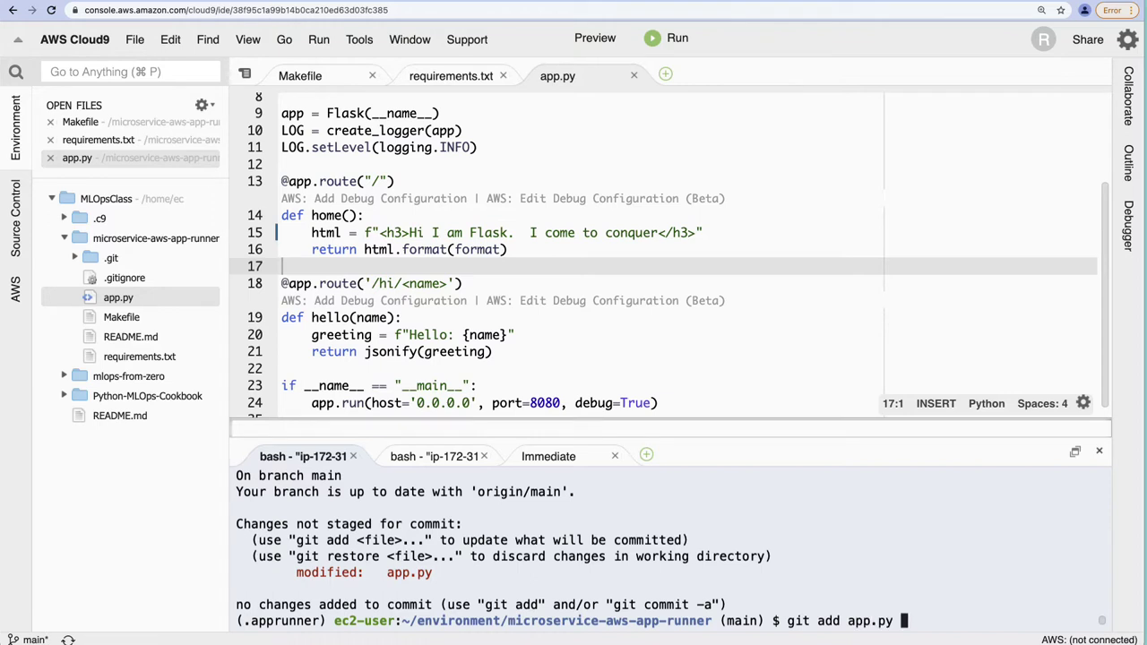
pyautogui.press('Return')
pyautogui.write('git commit -m')
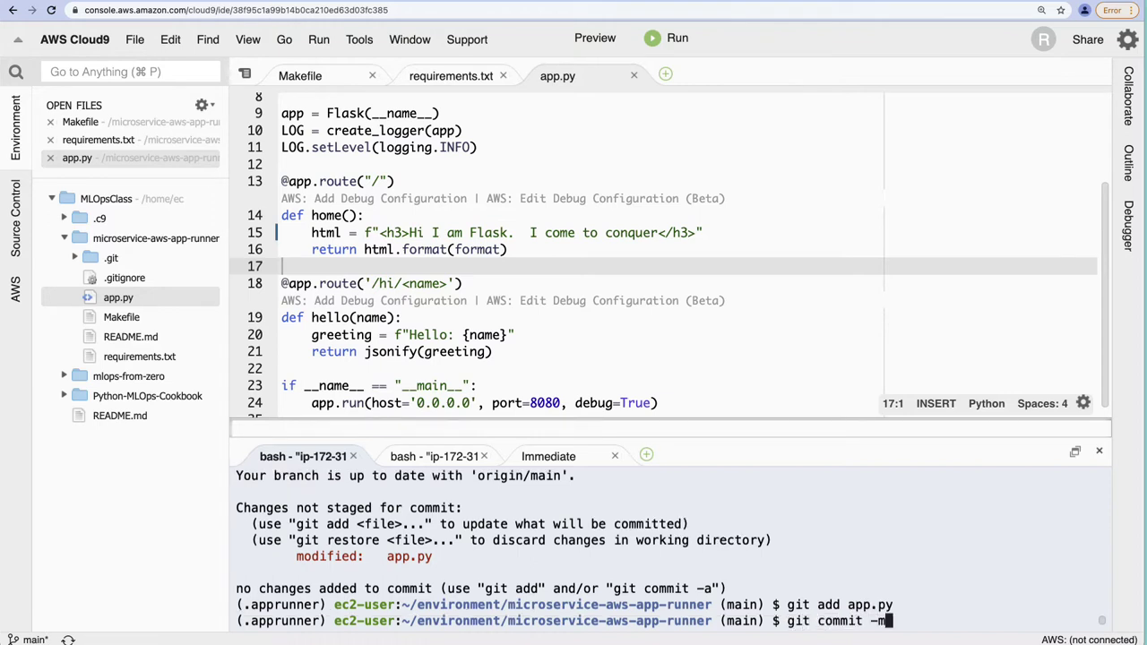
pyautogui.write(' "adding au')
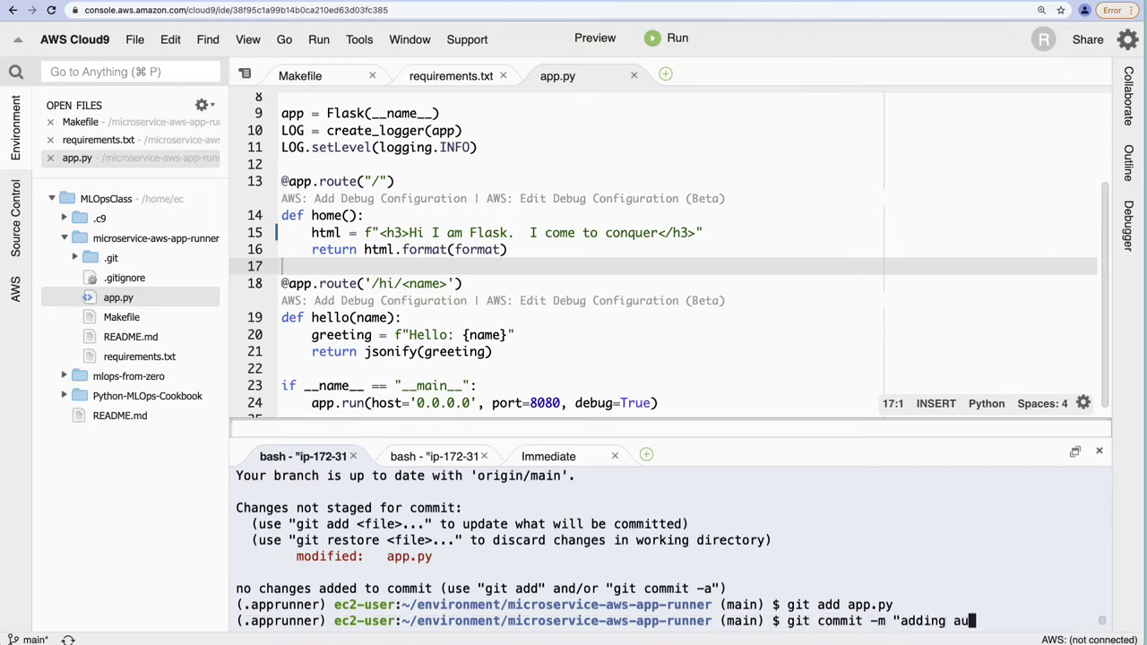
pyautogui.write('to-deploy"')
pyautogui.press('Return')
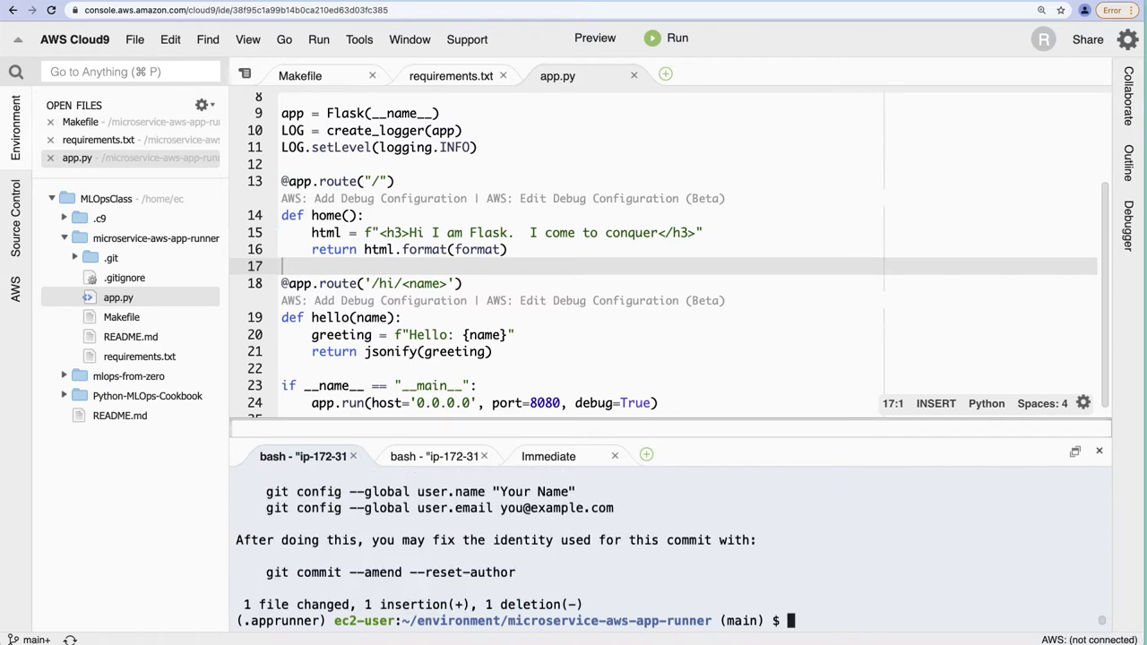
# Push the new commit to the GitHub repository by rerunning the earlier git push command.
pyautogui.press('Up')
pyautogui.press('Down')
pyautogui.press('Up')
pyautogui.press('Up')
pyautogui.press('Up')
pyautogui.press('Up')
pyautogui.press('Return')
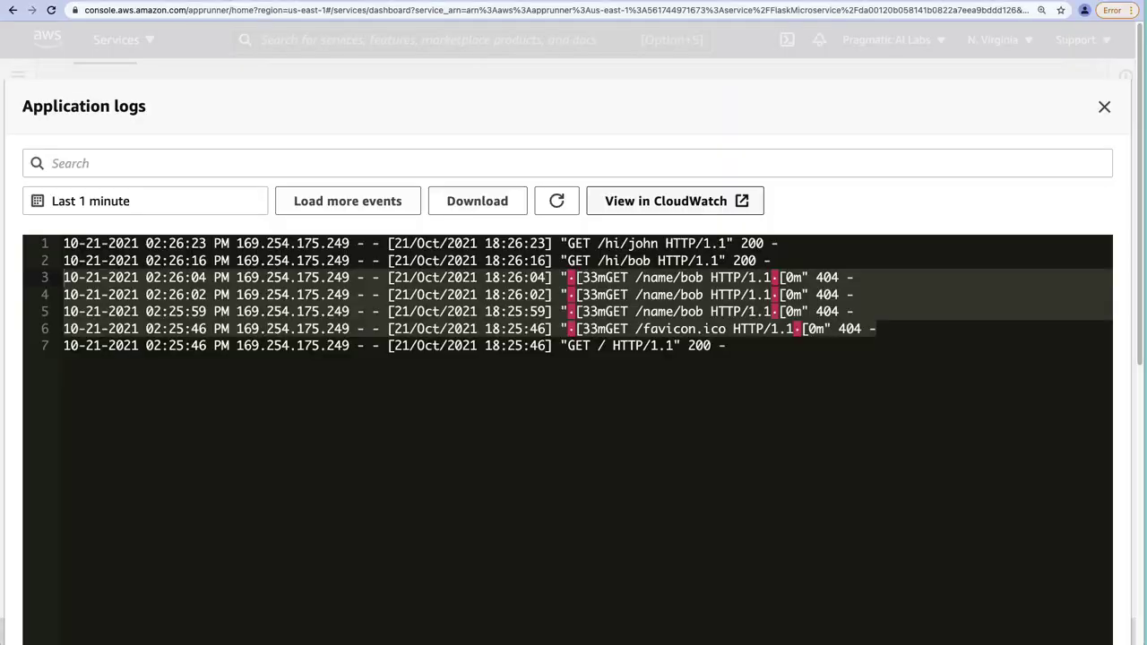
# Return to App Runner, close the application logs and start a manual deployment of the FlaskMicroservice service.
pyautogui.click(1104, 107)
pyautogui.scroll(10, 962, 218)
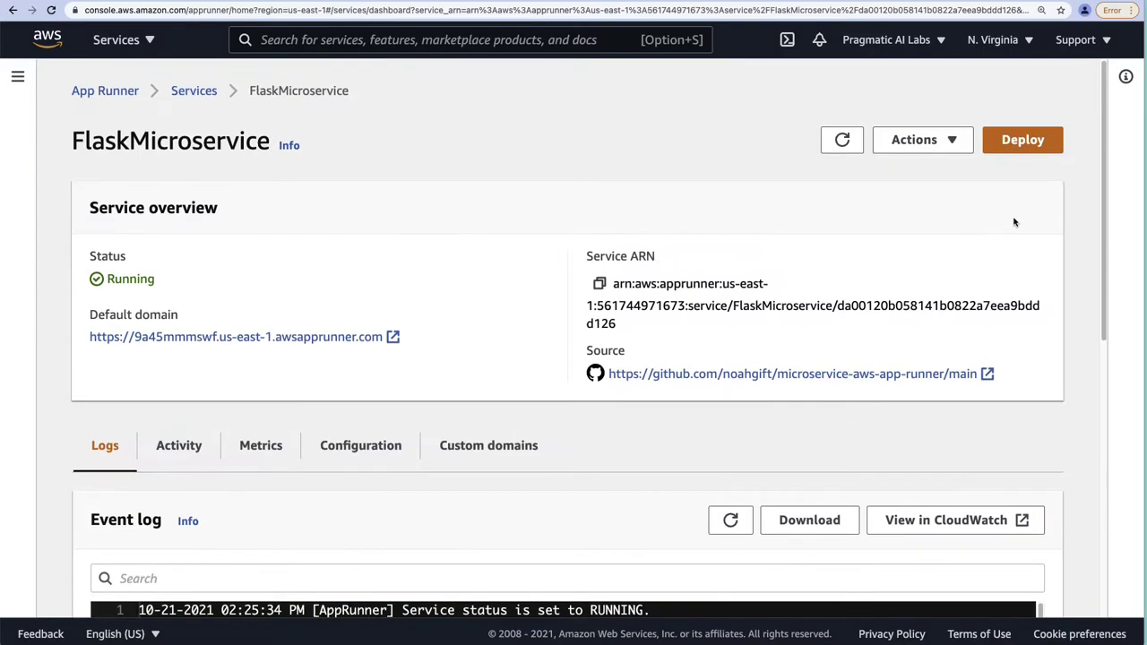
pyautogui.click(948, 144)
pyautogui.click(974, 142)
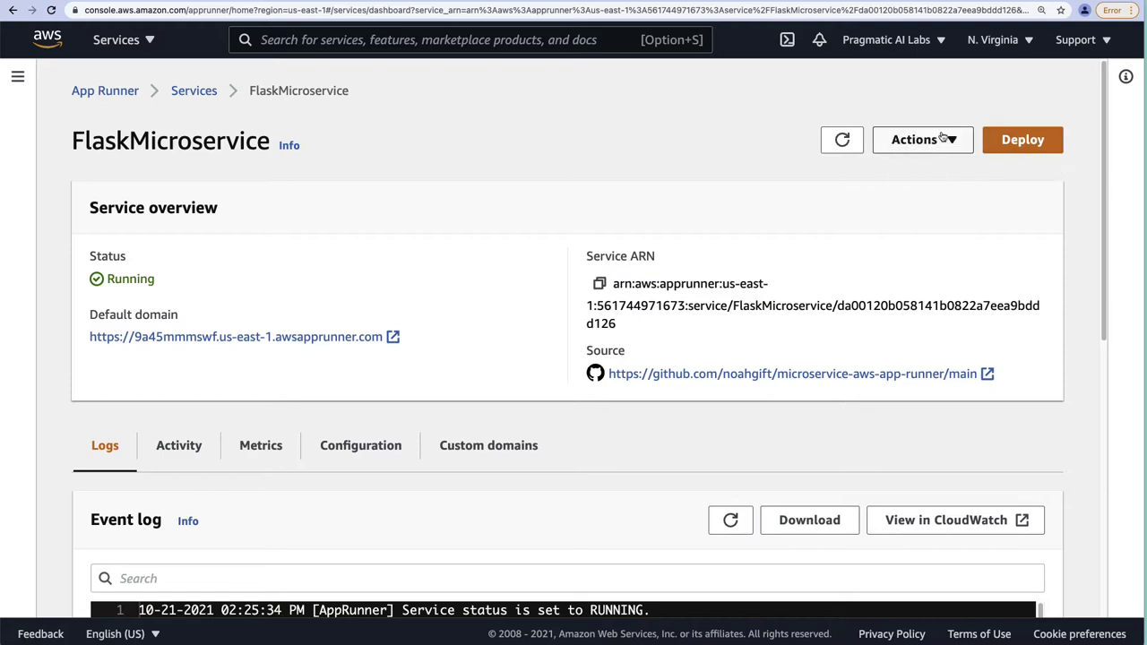
pyautogui.click(956, 141)
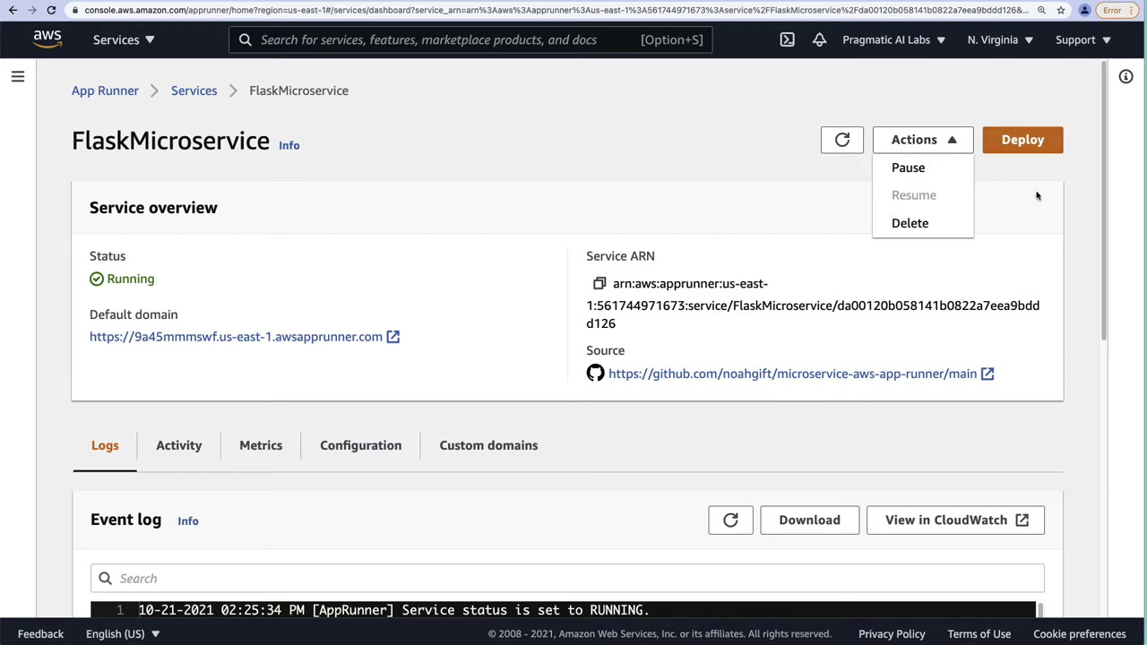
pyautogui.click(1022, 141)
pyautogui.click(1026, 144)
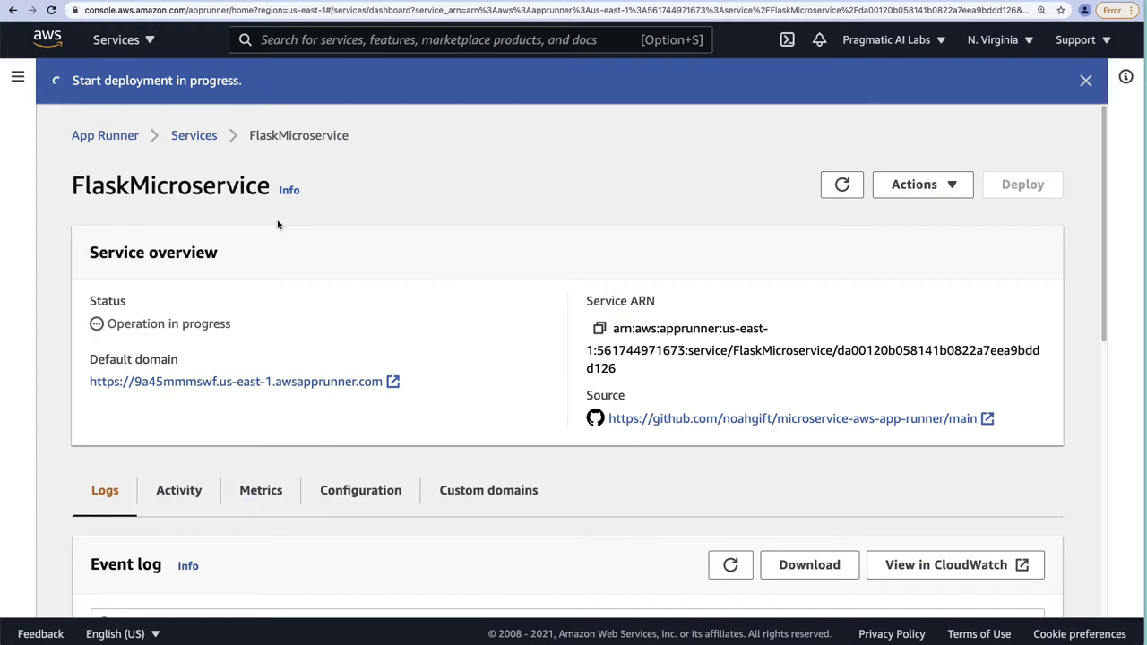
# Start creating another App Runner service that deploys from a source code repository.
pyautogui.click(94, 136)
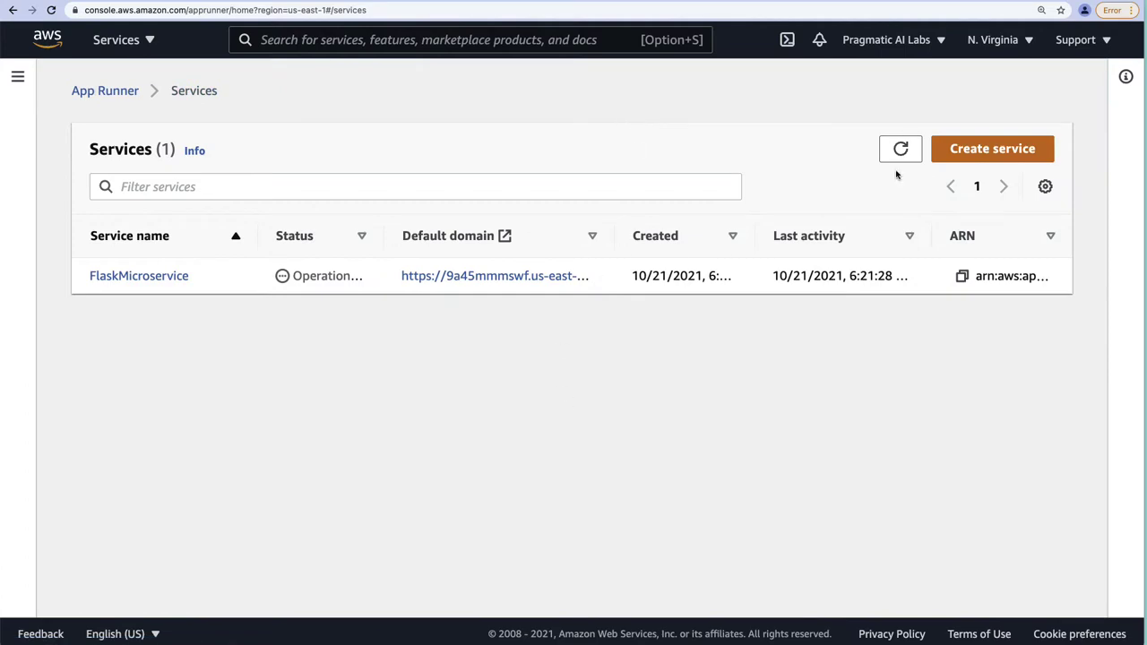
pyautogui.click(1019, 149)
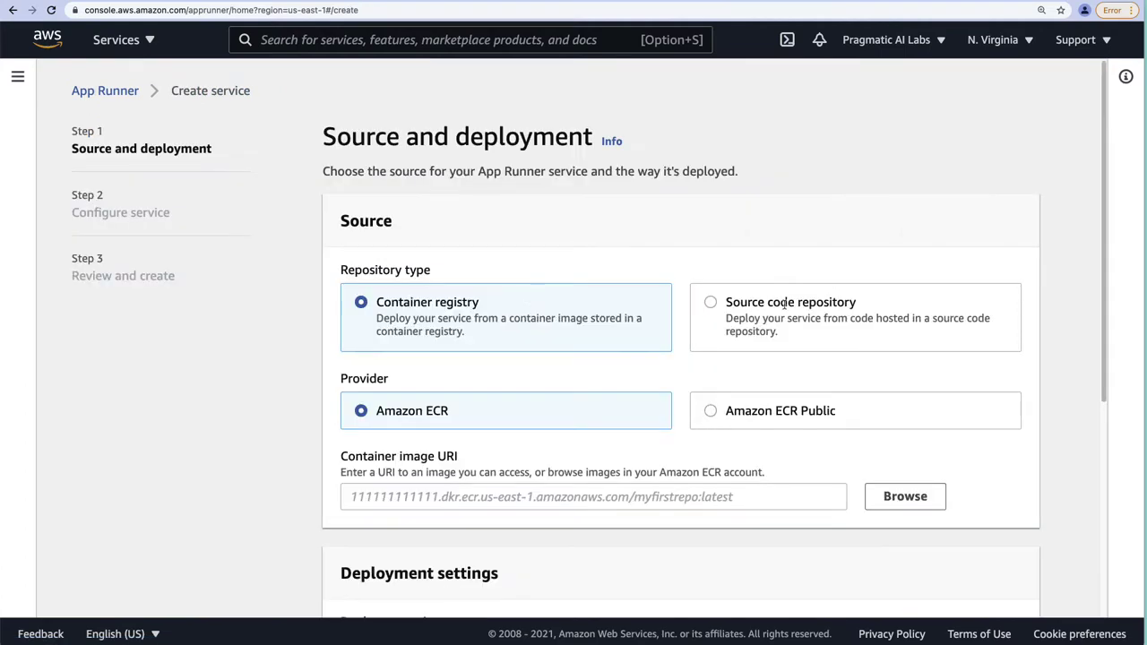
pyautogui.click(697, 310)
pyautogui.scroll(-5, 661, 328)
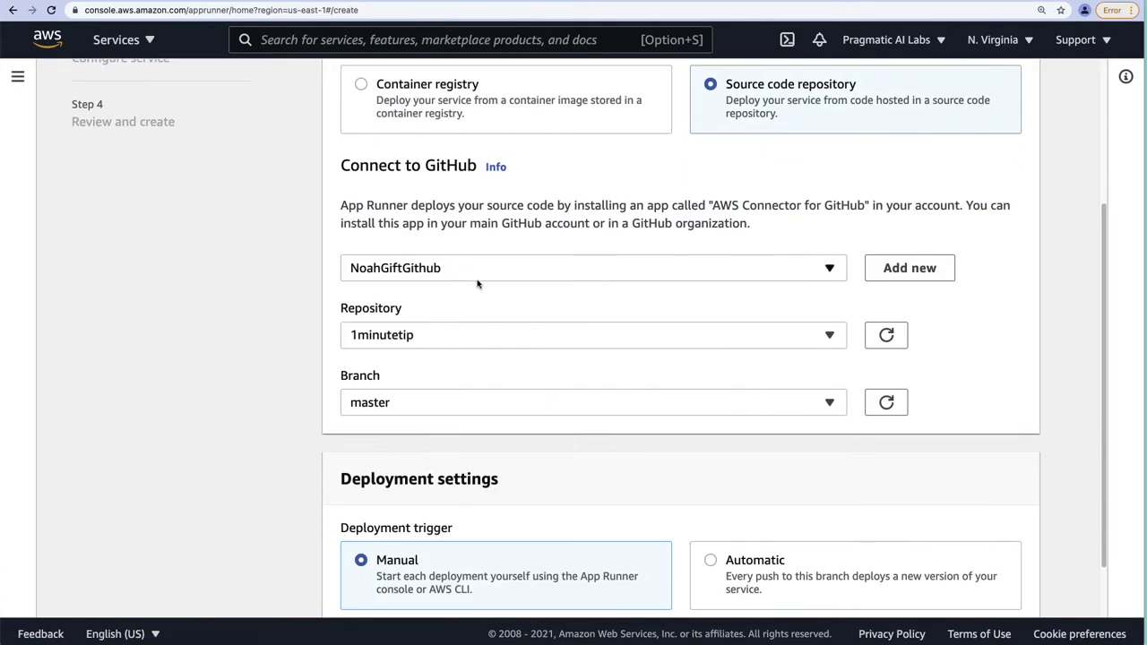
# Choose microservice-aws-app-runner as the GitHub repository for the new service.
pyautogui.click(449, 337)
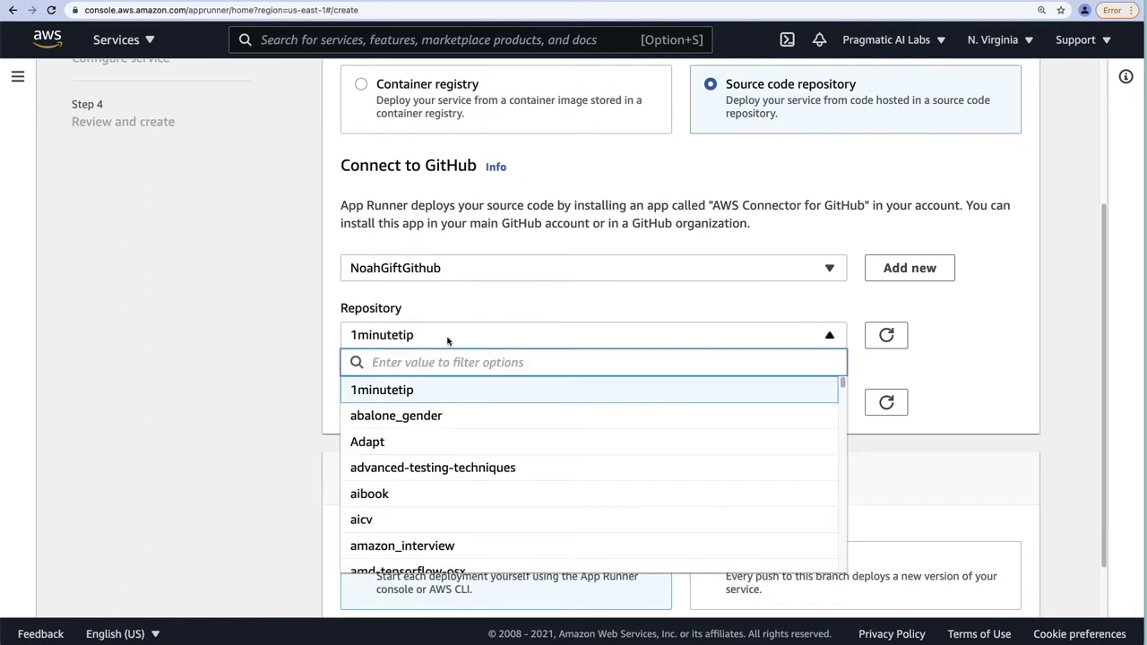
pyautogui.write('fl')
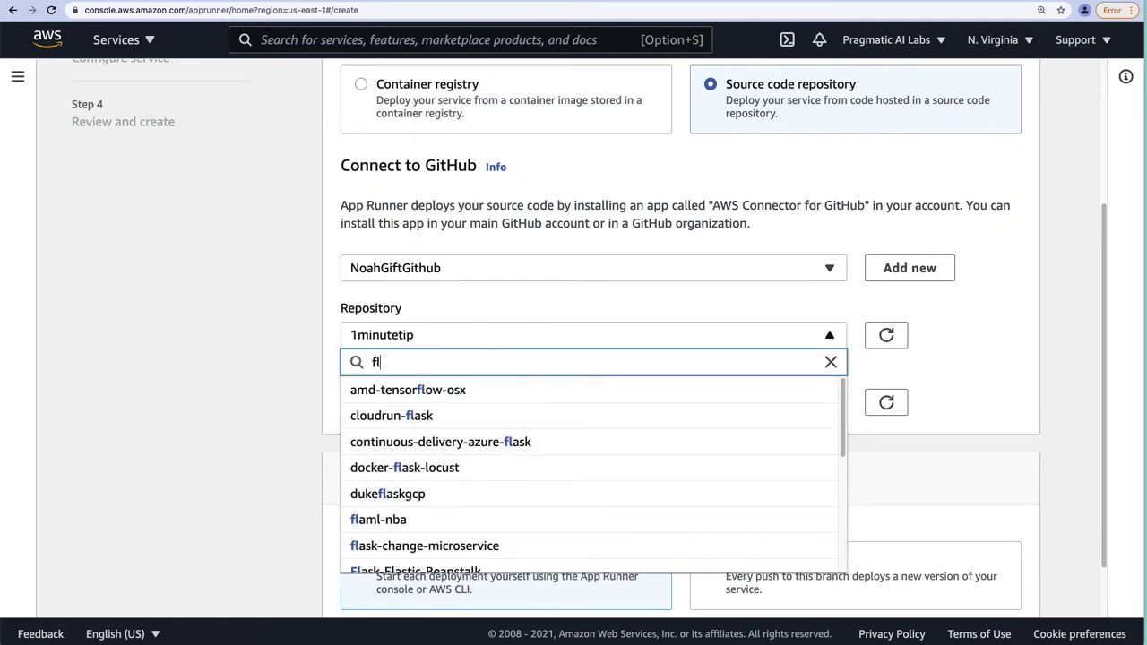
pyautogui.press('BackSpace')
pyautogui.press('BackSpace')
pyautogui.write('mic')
pyautogui.press('Down')
pyautogui.press('Down')
pyautogui.press('Down')
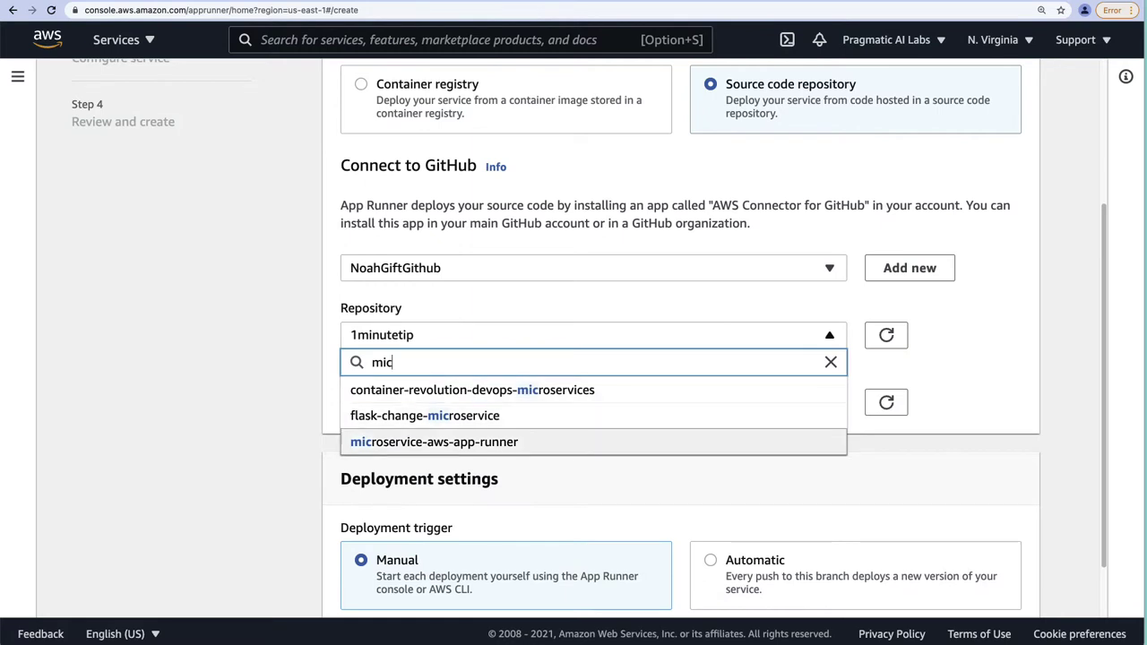
pyautogui.press('Return')
pyautogui.scroll(-2, 743, 323)
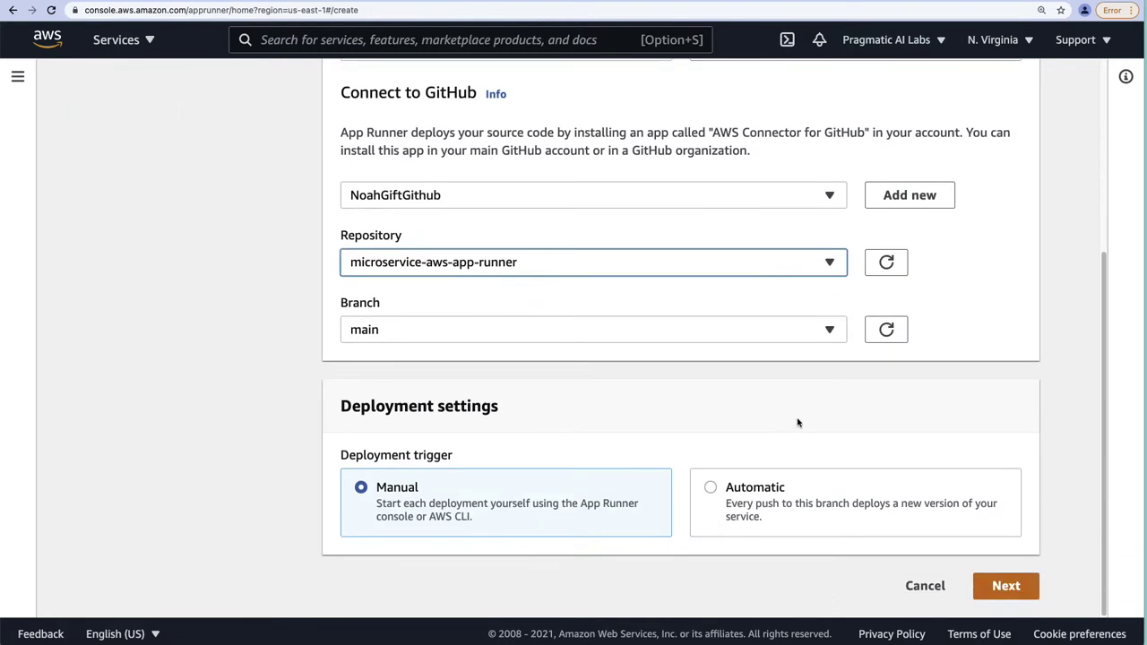
# Set the deployment trigger to Automatic and continue to the build configuration.
pyautogui.click(710, 489)
pyautogui.moveTo(726, 503); pyautogui.dragTo(994, 530)
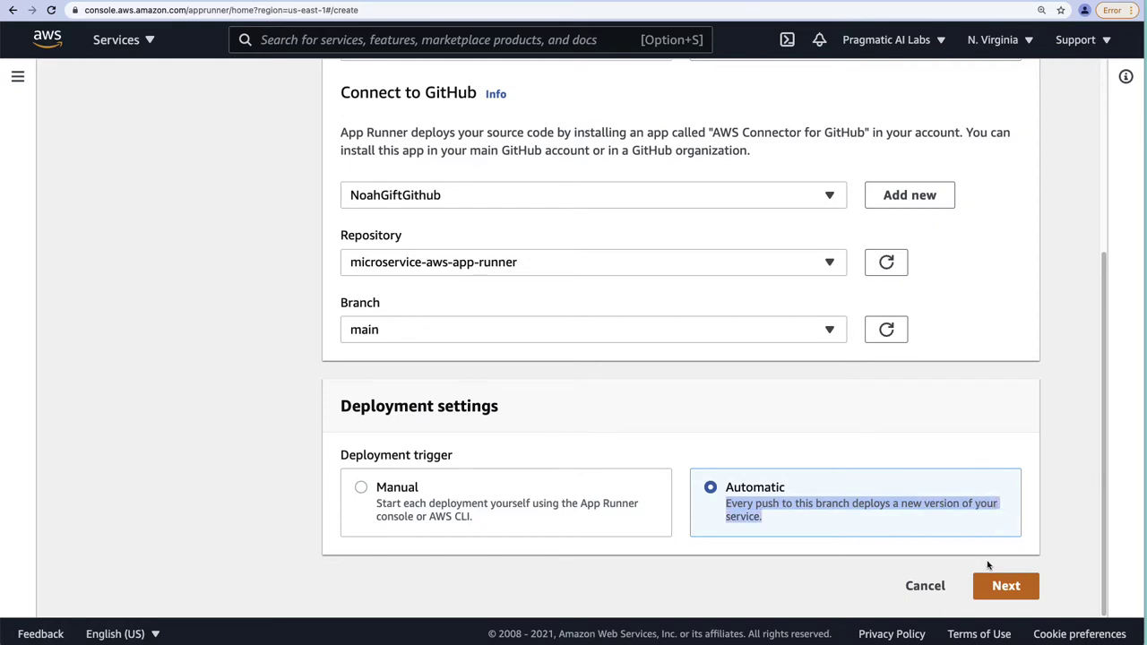
pyautogui.click(1005, 582)
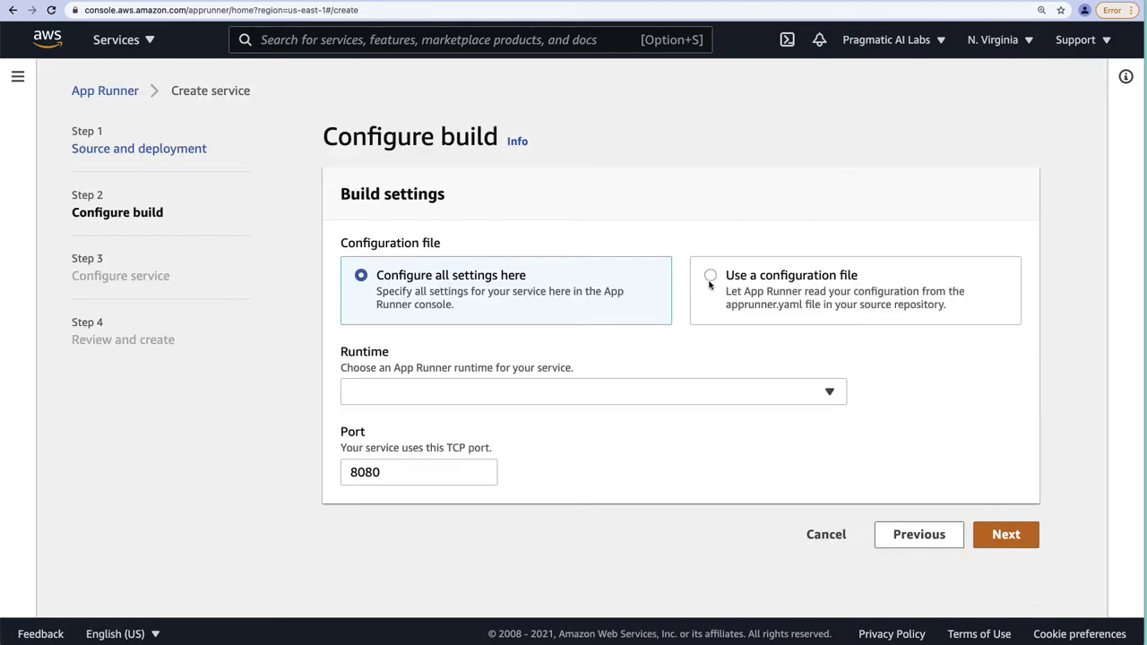
# Configure the build with the Python 3 runtime, build command "pip install -r requirements.txt" and start command "python app.py".
pyautogui.click(466, 392)
pyautogui.click(425, 413)
pyautogui.click(433, 485)
pyautogui.click(436, 520)
pyautogui.click(412, 578)
pyautogui.click(405, 600)
pyautogui.scroll(-3, 405, 600)
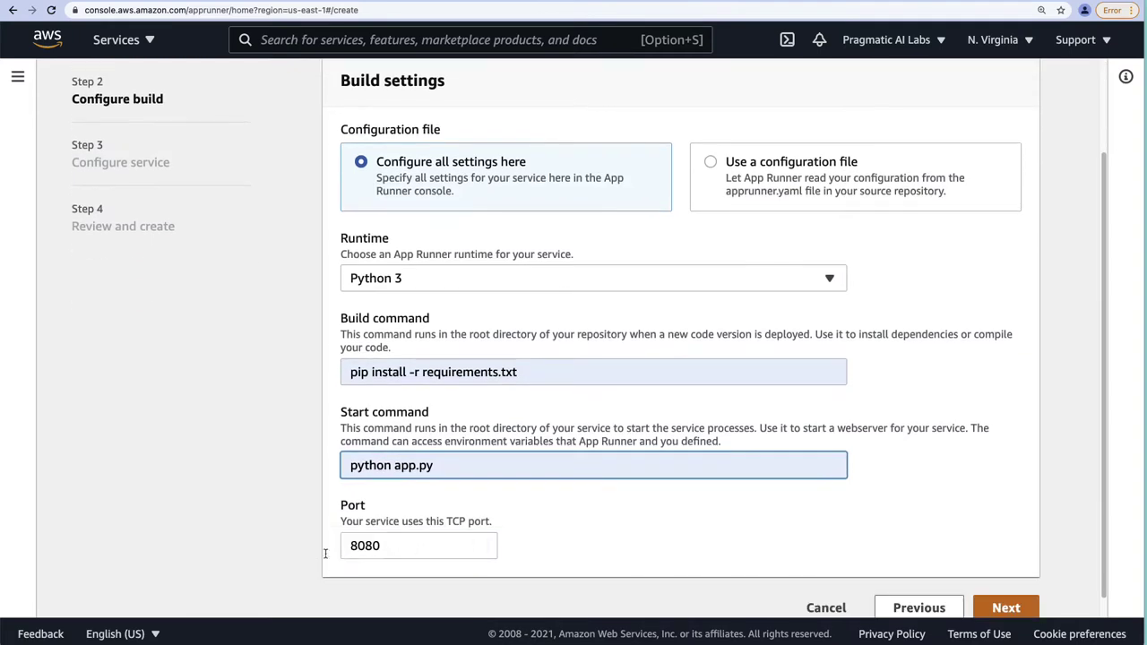
pyautogui.click(1006, 611)
# Name the service Flask-Continuous-Delivery and continue to the review with the other settings at their defaults.
pyautogui.click(528, 263)
pyautogui.write('Flask')
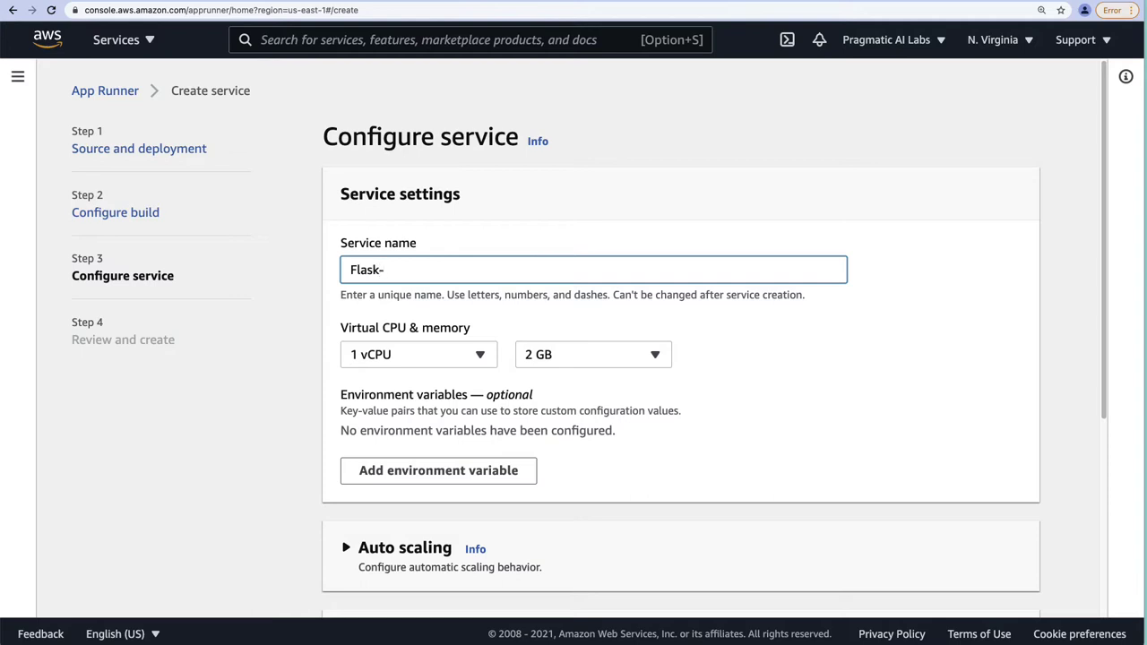
pyautogui.write('-Continuous-Deo')
pyautogui.write('ivery')
pyautogui.scroll(-6, 642, 485)
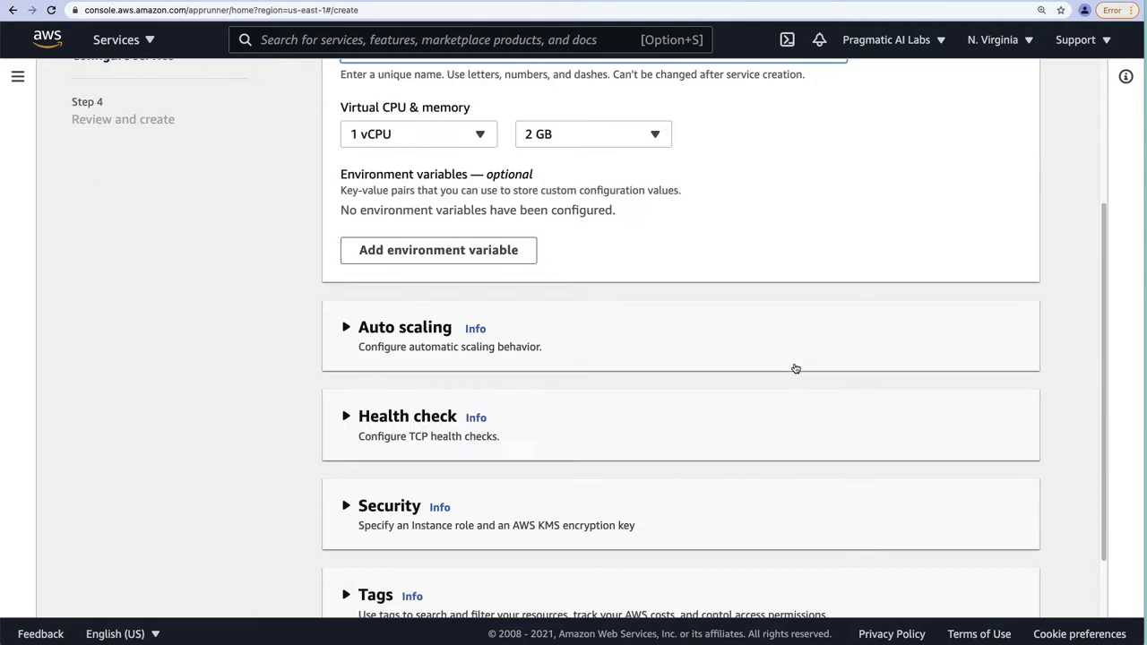
pyautogui.click(1004, 580)
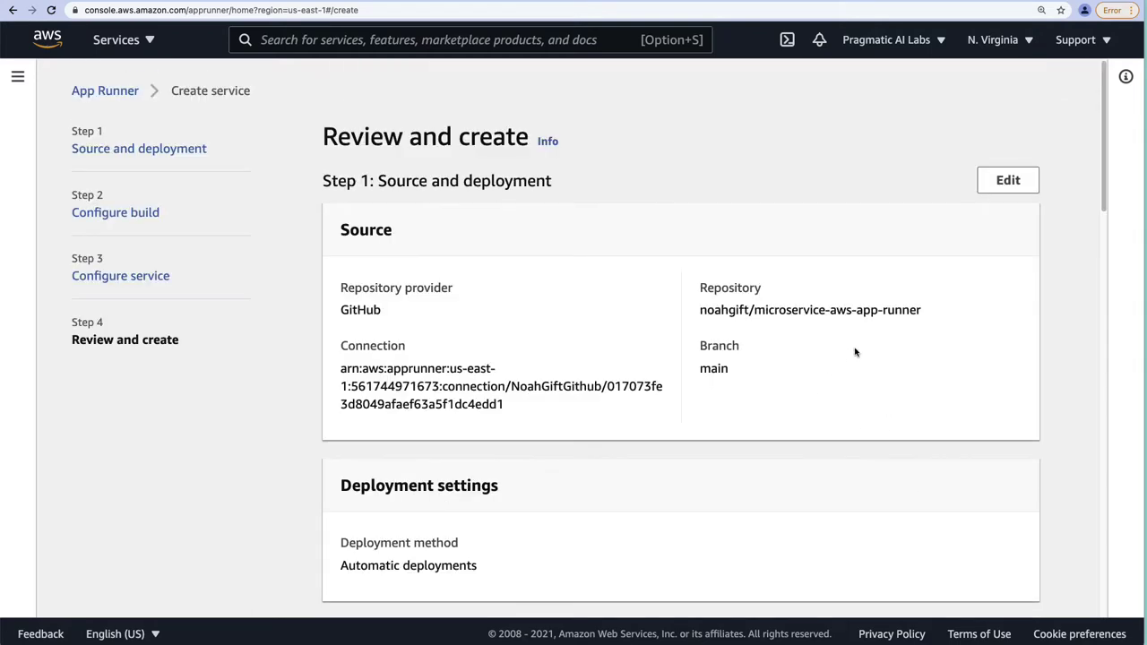
# Review the Flask-Continuous-Delivery settings through to the end, and create and deploy the service.
pyautogui.scroll(-20, 855, 352)
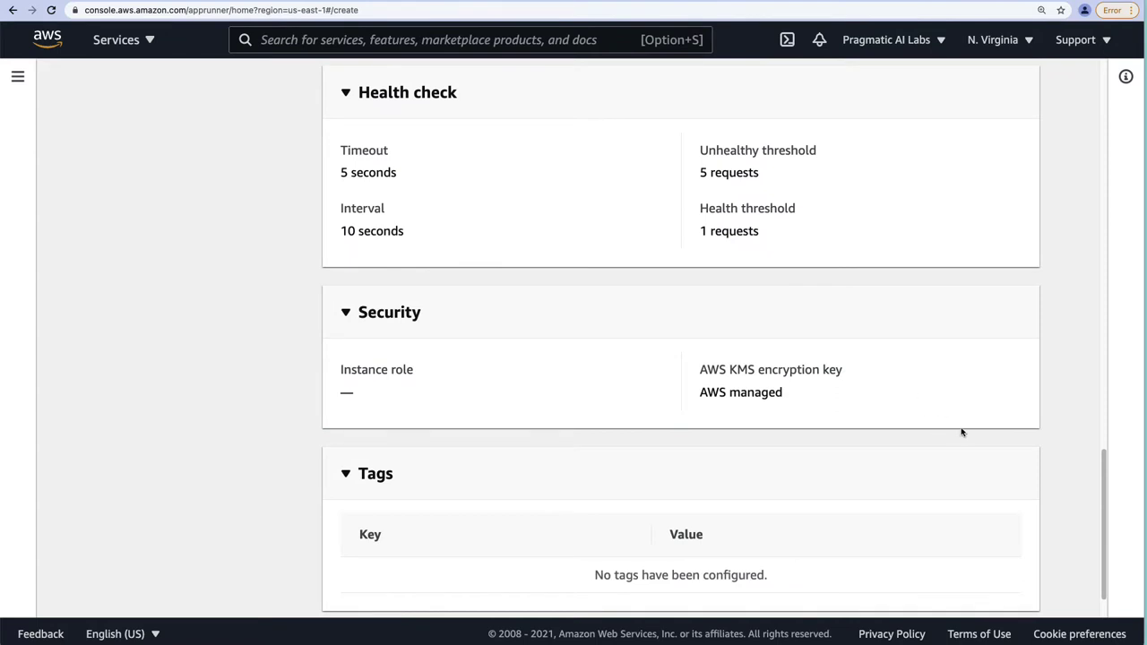
pyautogui.scroll(-2, 962, 433)
pyautogui.click(964, 583)
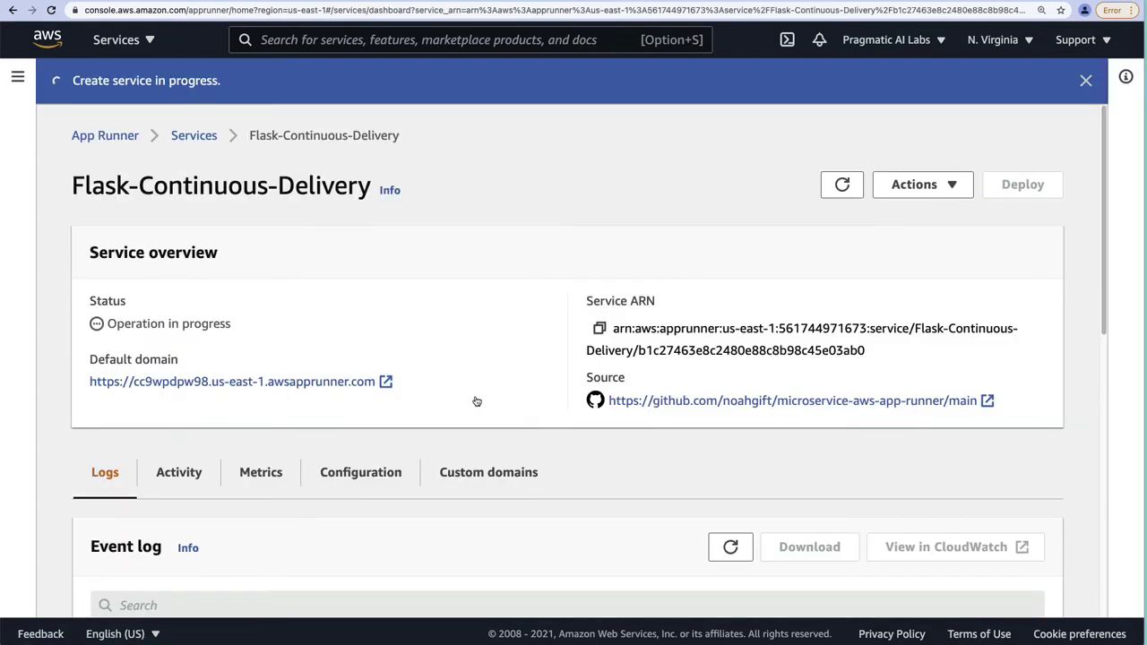
# Highlight the default domain label, then open the service's GitHub source repository and view app.py on the main branch.
pyautogui.moveTo(89, 361); pyautogui.dragTo(256, 366)
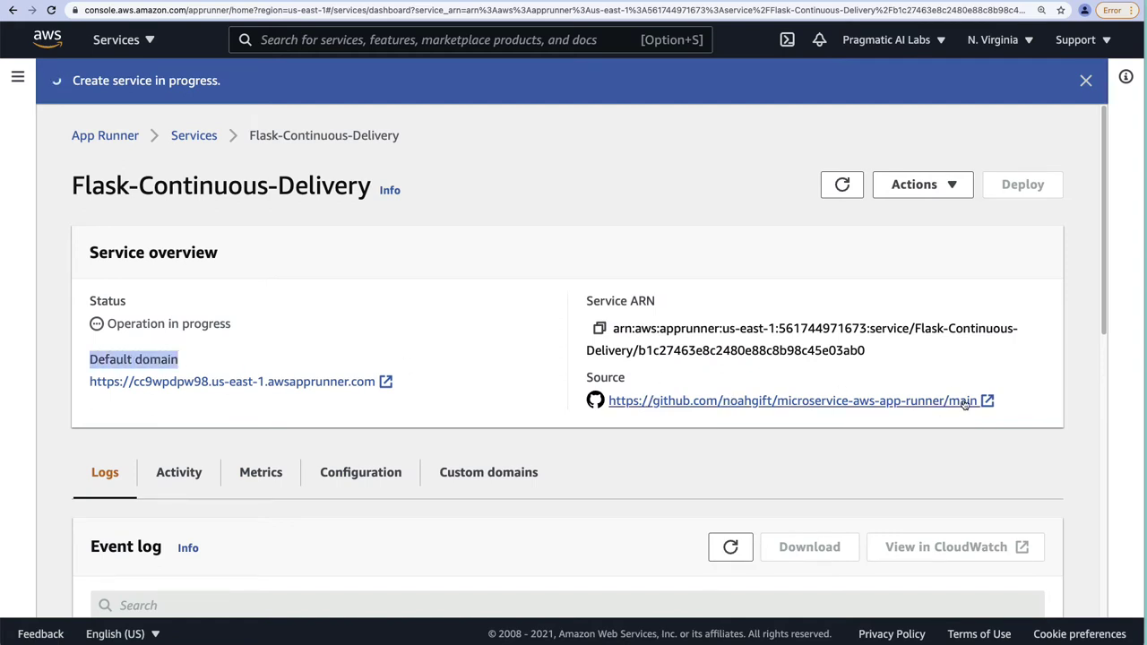
pyautogui.click(824, 408)
pyautogui.scroll(-5, 622, 414)
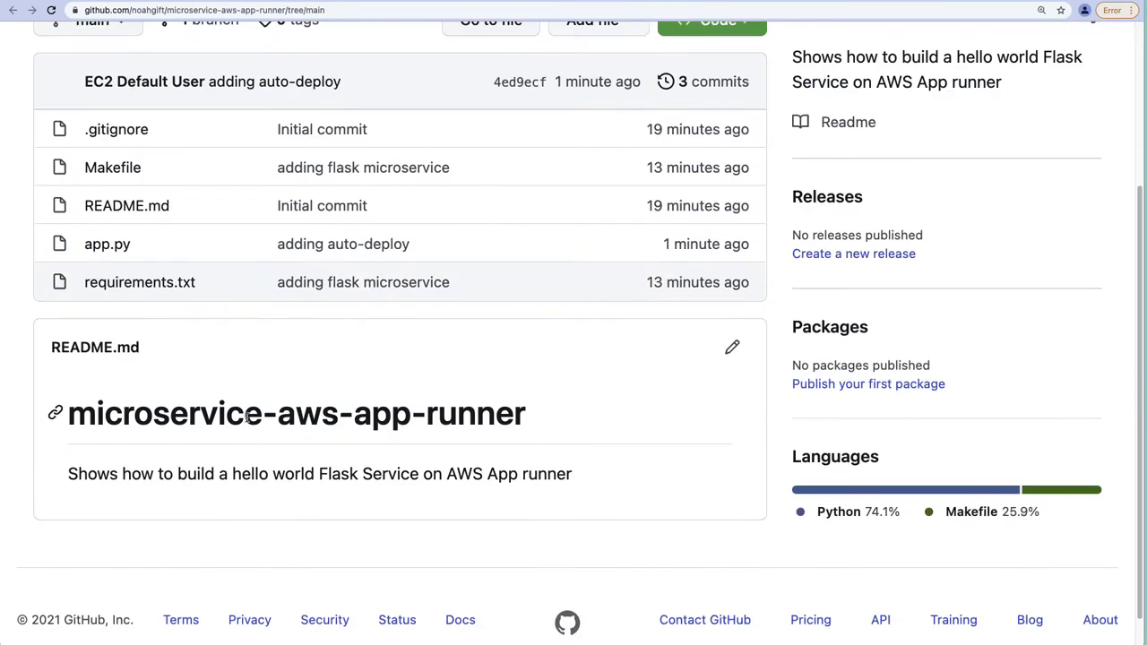
pyautogui.click(102, 247)
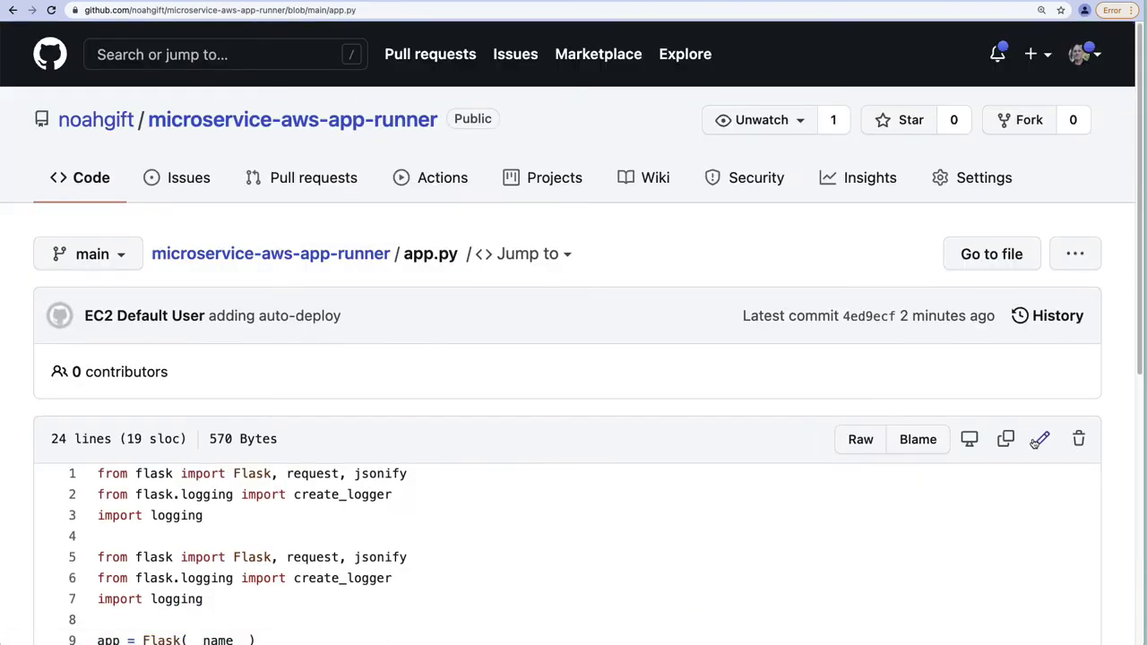
pyautogui.scroll(-2, 901, 447)
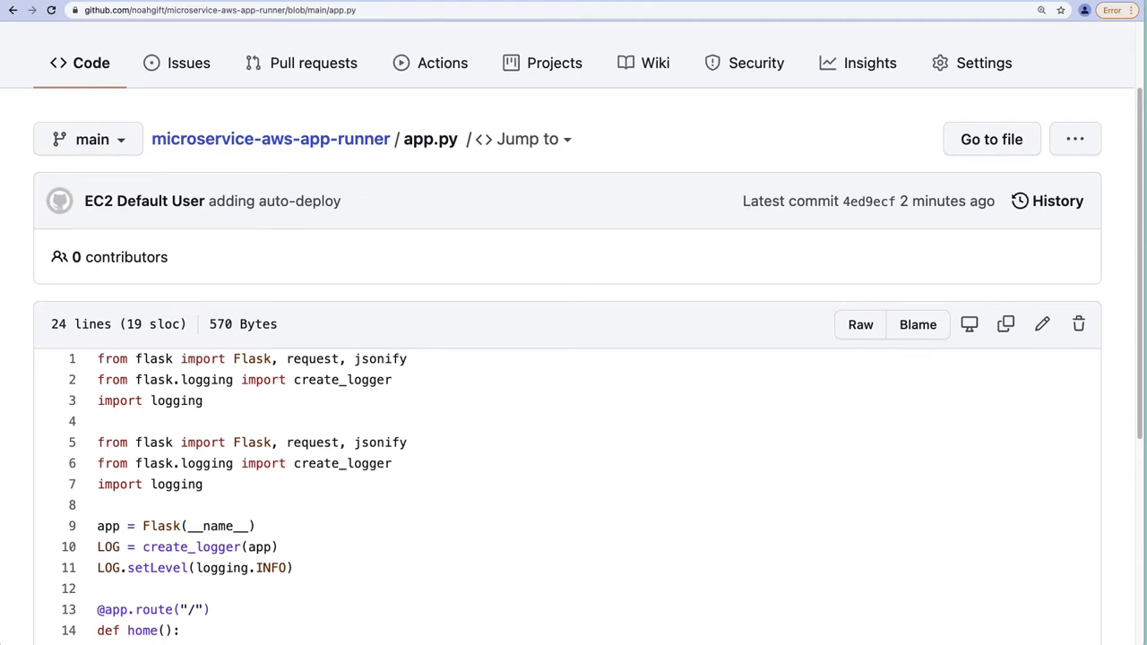
# Go back to App Runner, open FlaskMicroservice from the services list and examine its event log.
pyautogui.hotkey('ctrl', 'Tab')
pyautogui.click(212, 134)
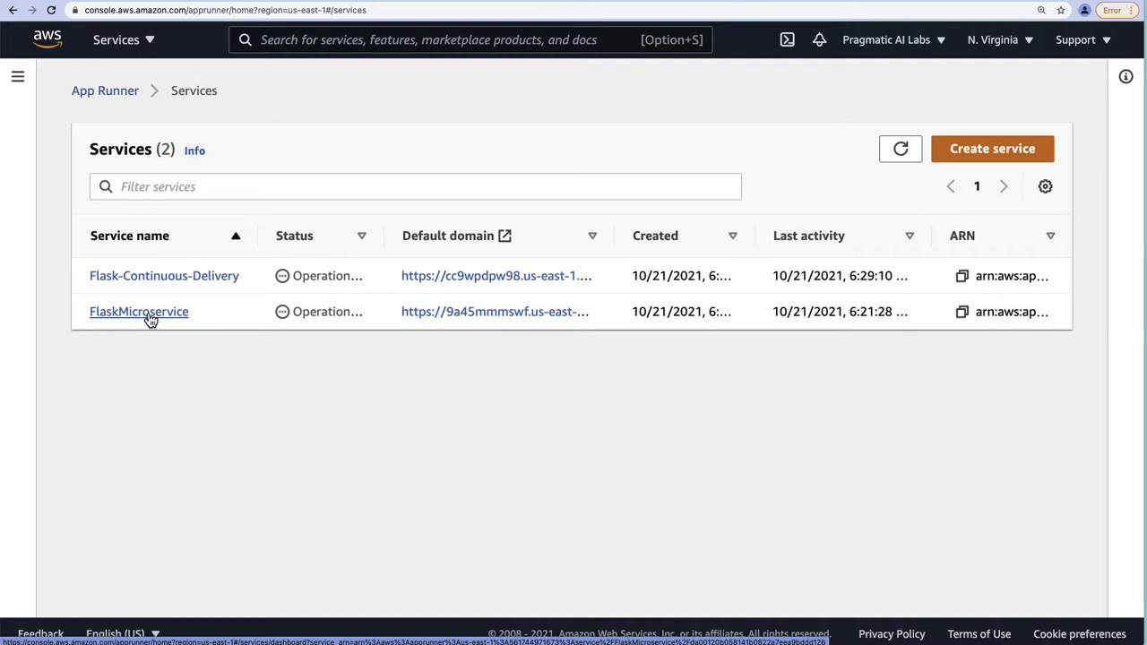
pyautogui.click(143, 314)
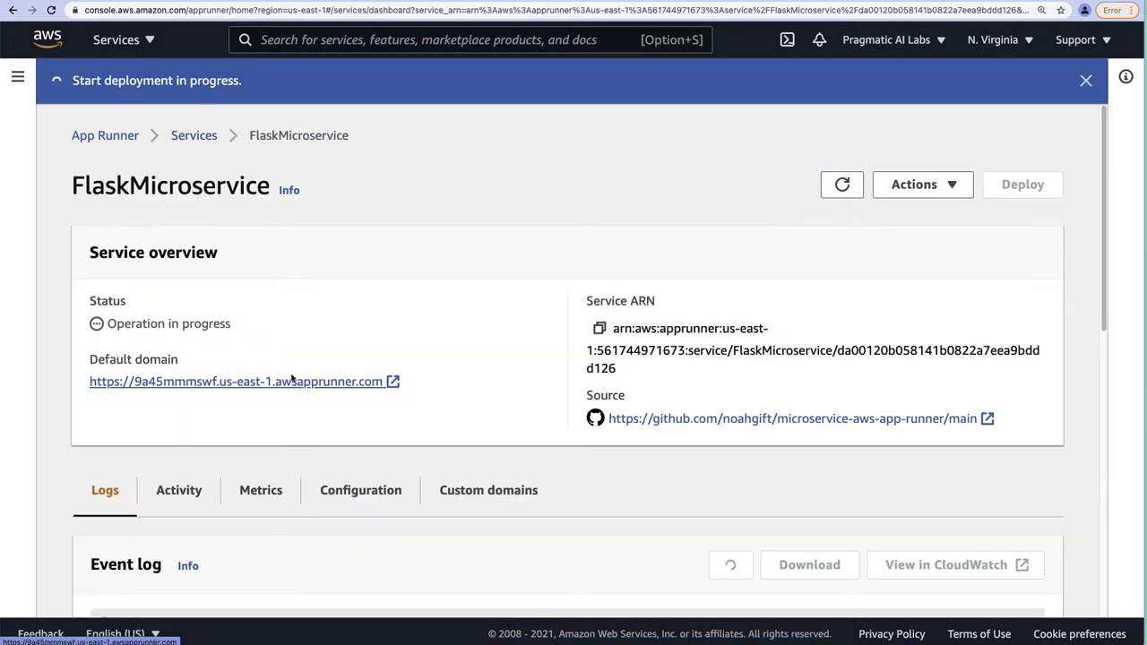
pyautogui.scroll(-1, 324, 261)
pyautogui.scroll(-5, 324, 261)
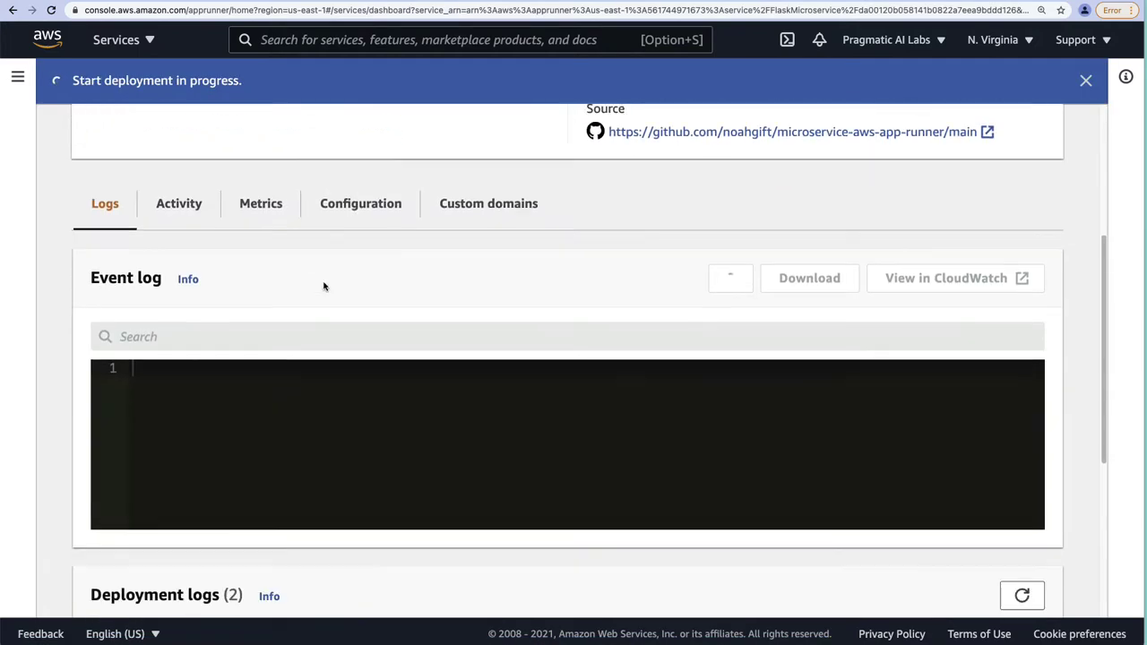
# Examine FlaskMicroservice's event, deployment and application logs, highlighting the OPERATION_IN_PROGRESS entry and then all event log entries.
pyautogui.scroll(-5, 609, 364)
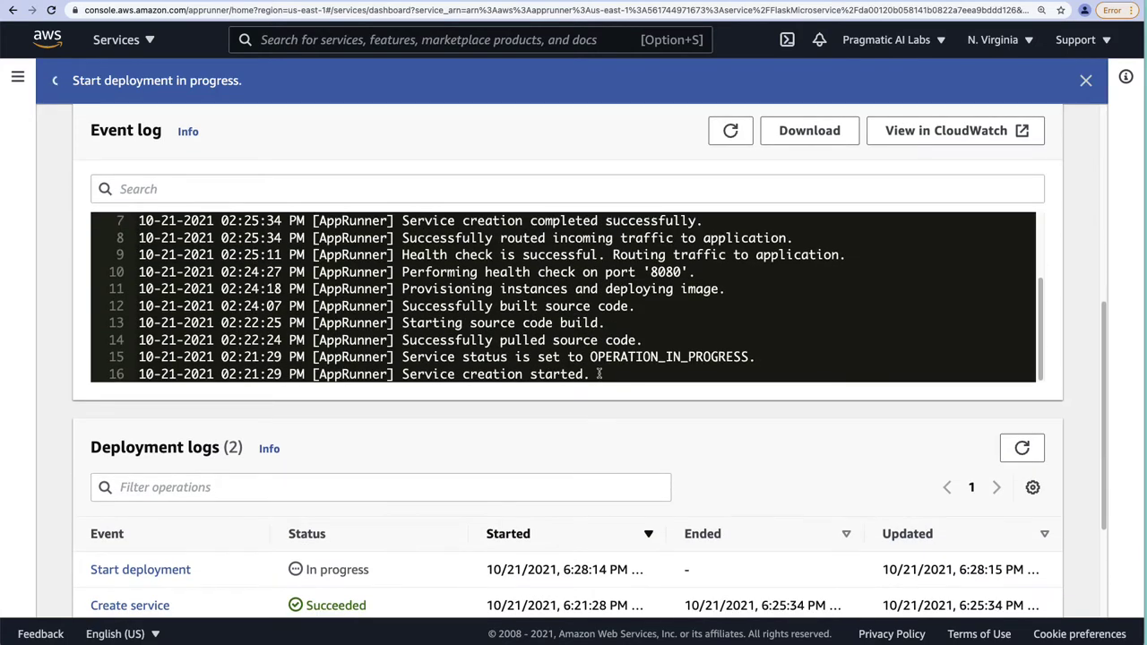
pyautogui.scroll(-1, 599, 373)
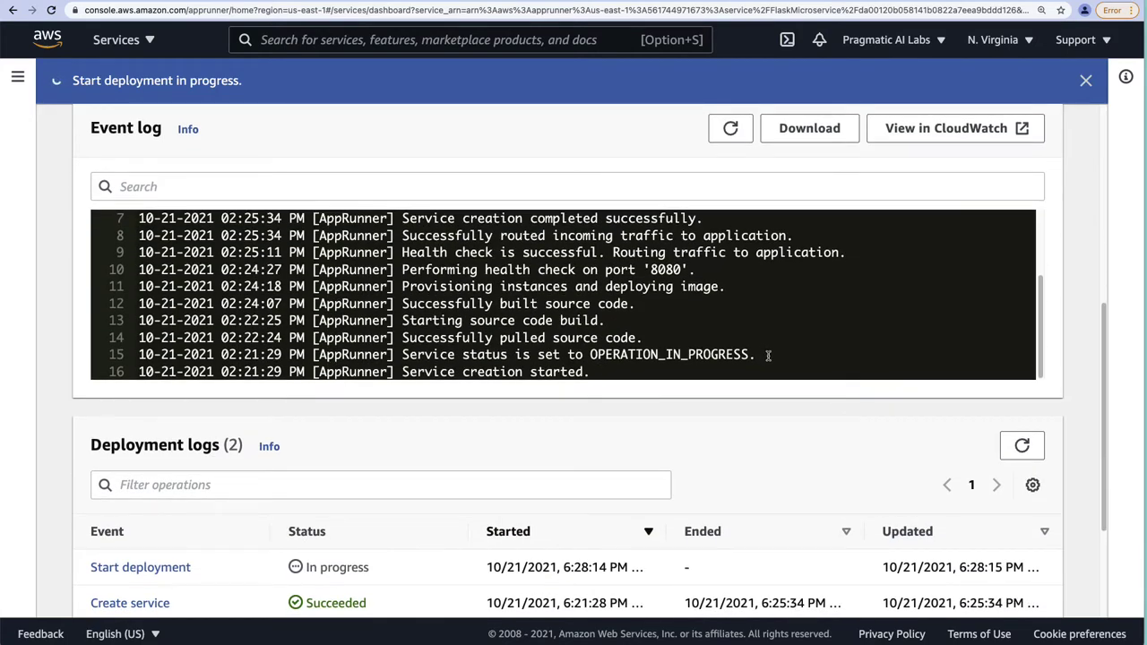
pyautogui.moveTo(768, 355); pyautogui.dragTo(95, 353)
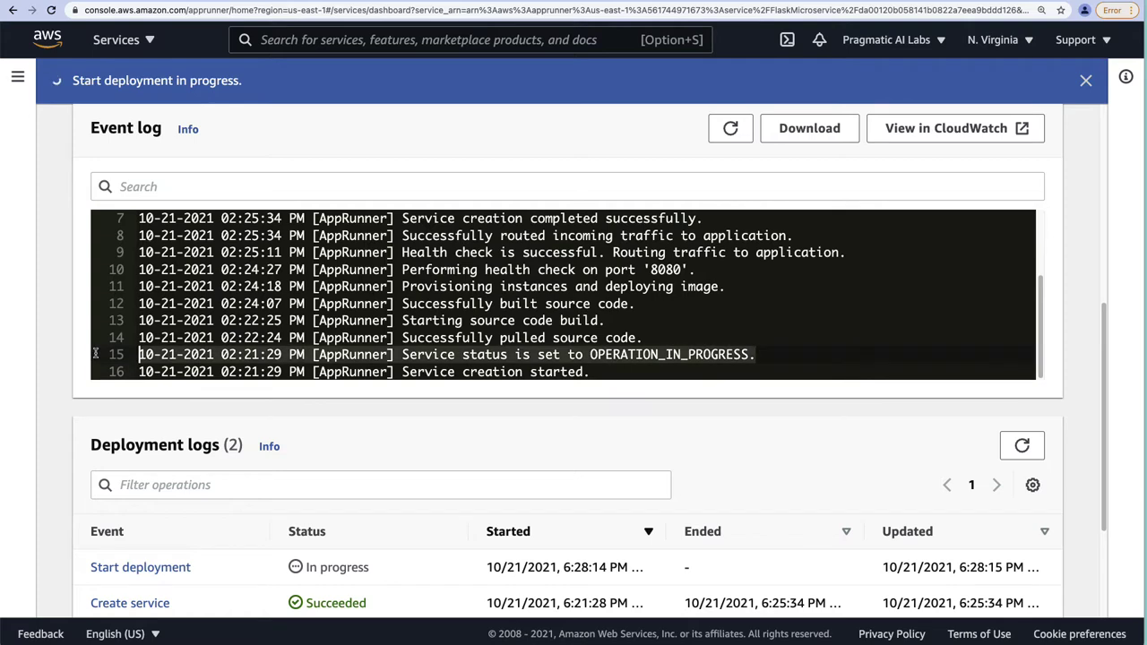
pyautogui.scroll(-3, 354, 466)
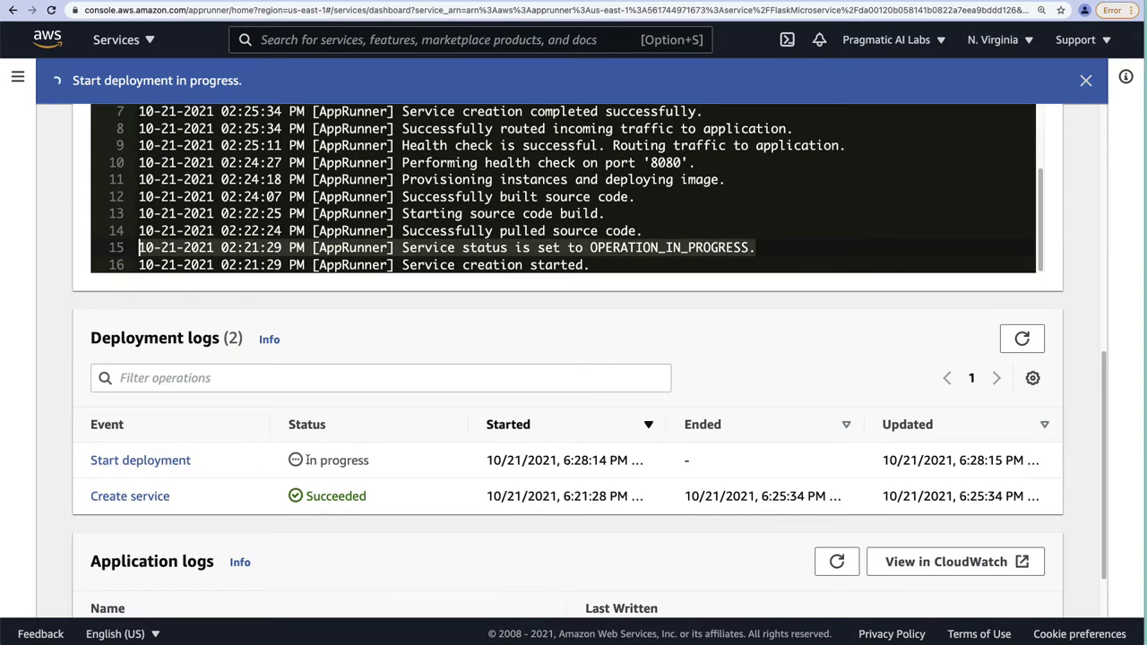
pyautogui.scroll(-2, 310, 465)
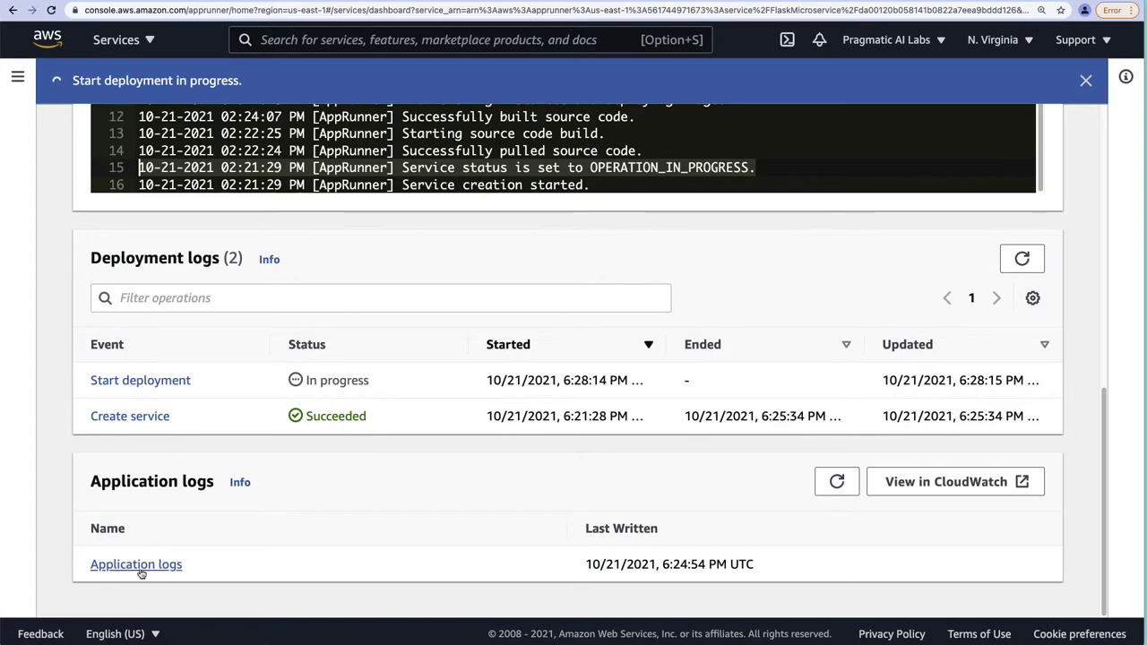
pyautogui.scroll(5, 479, 284)
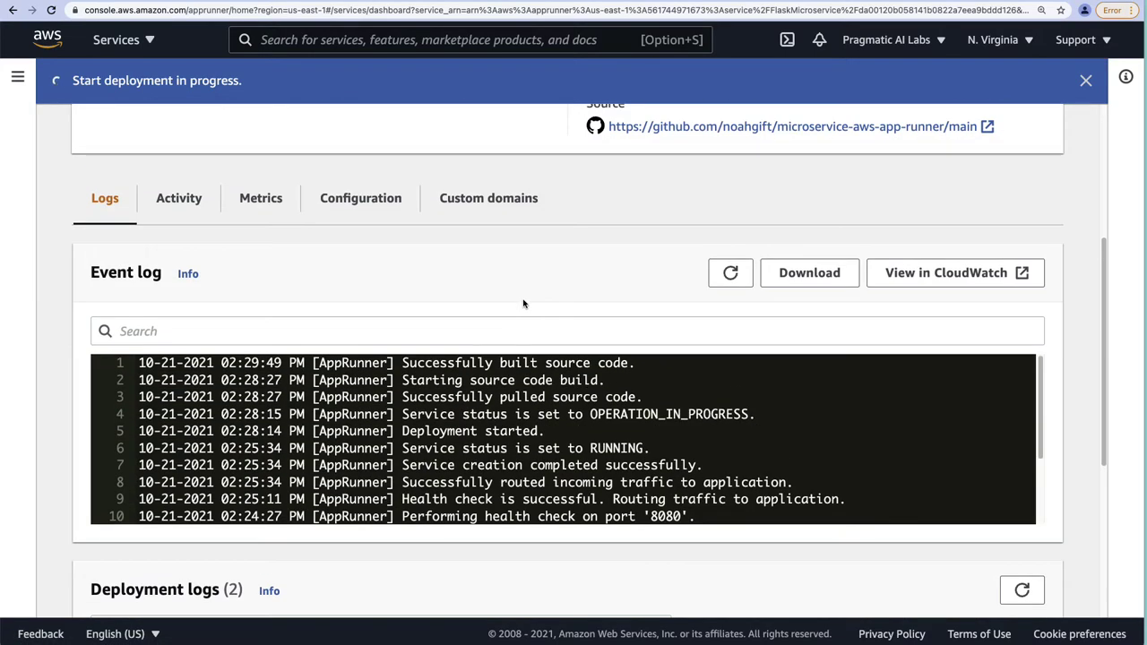
pyautogui.scroll(-5, 560, 430)
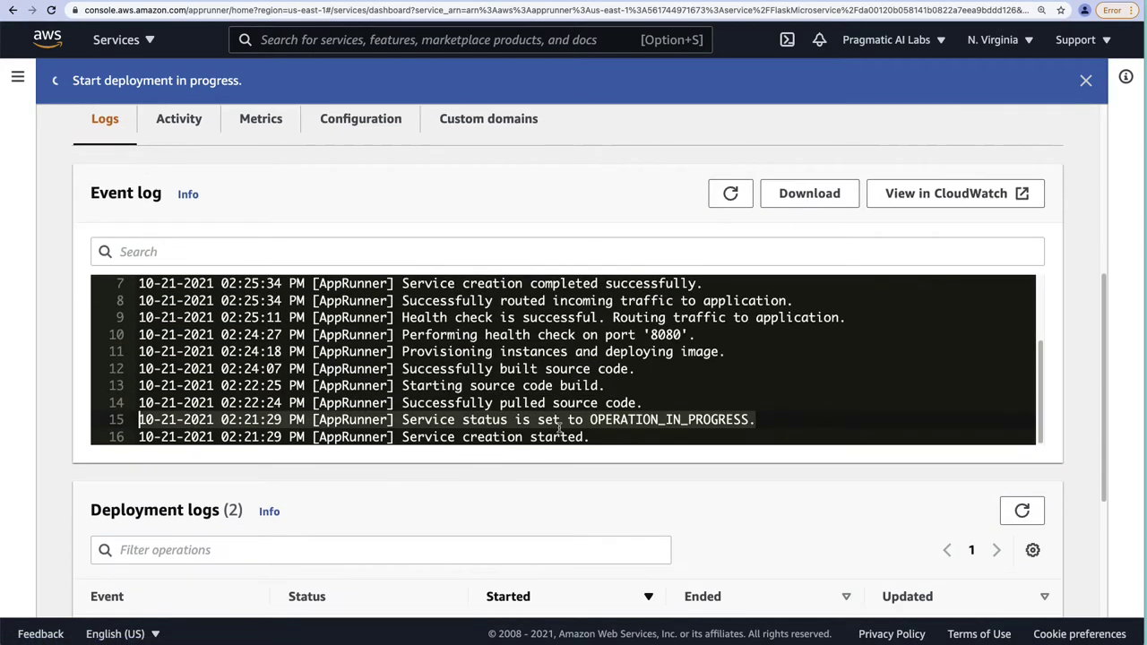
pyautogui.moveTo(584, 435); pyautogui.dragTo(103, 268)
pyautogui.scroll(-5, 581, 228)
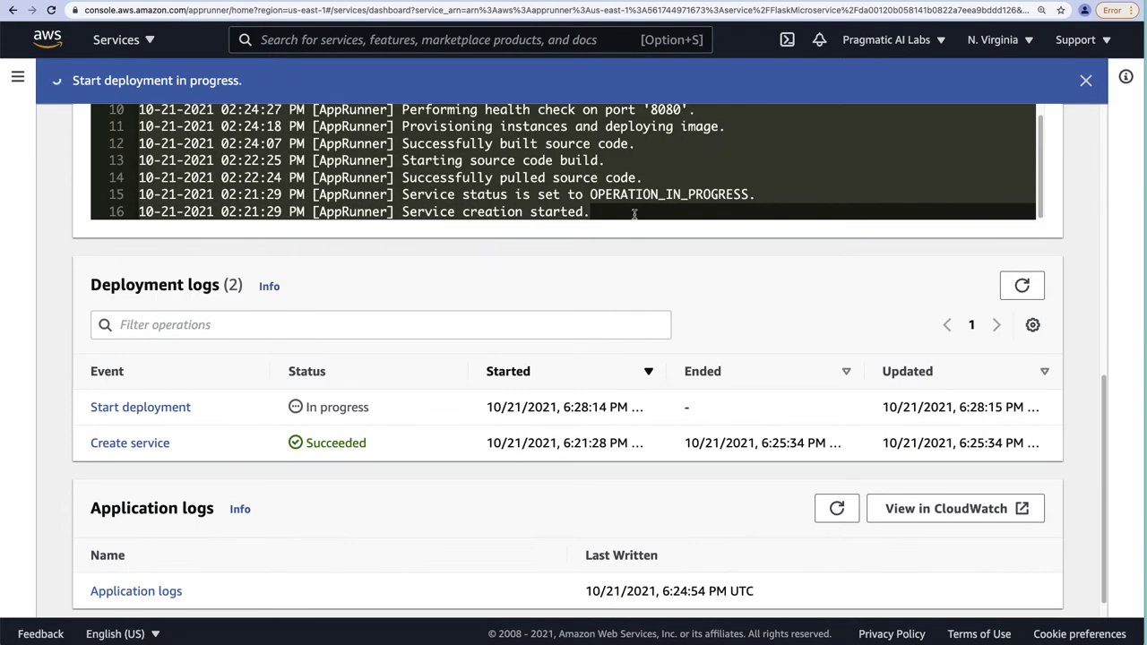
# View the event log in CloudWatch, highlight the latest deployment's entries from source pull to health check, and return to App Runner.
pyautogui.scroll(6, 608, 270)
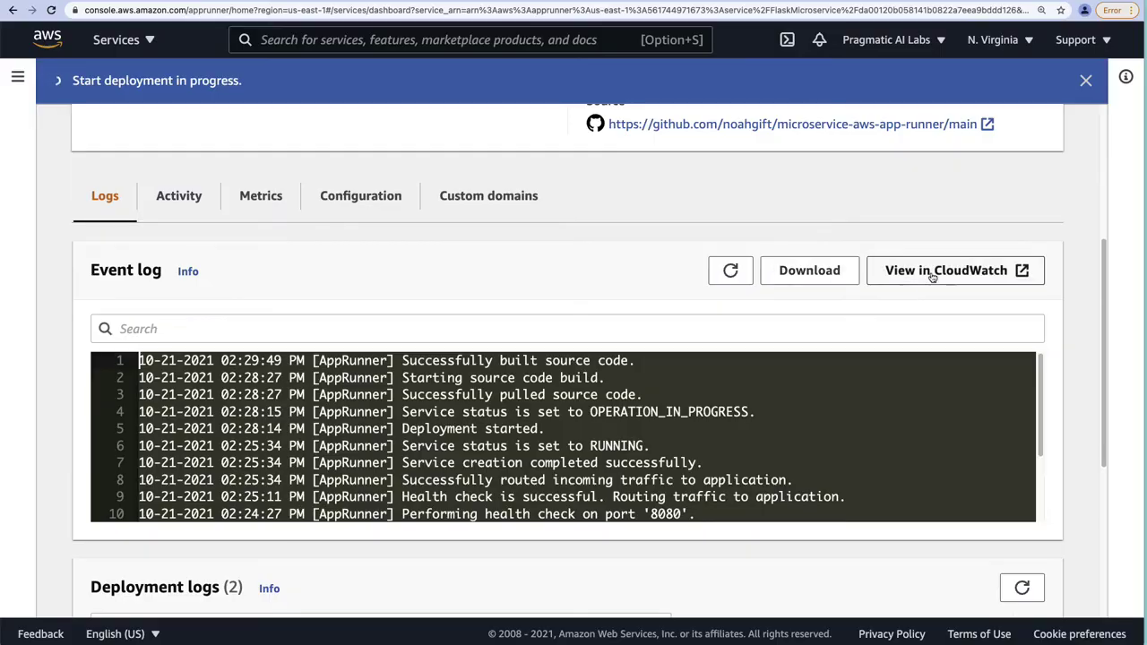
pyautogui.click(927, 276)
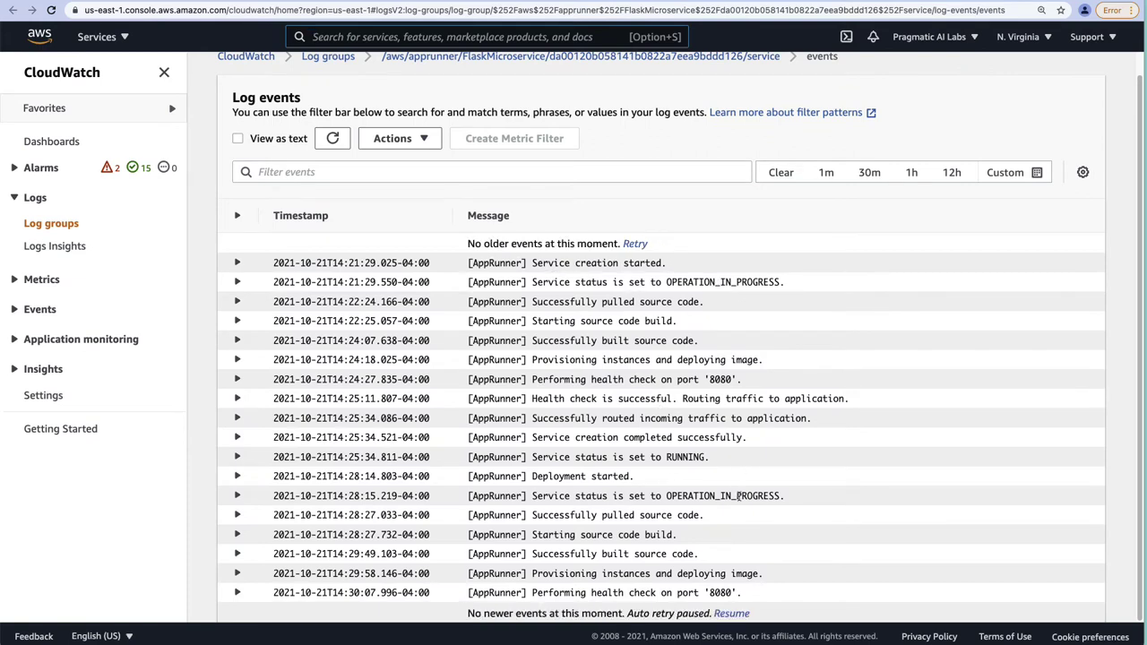
pyautogui.moveTo(751, 593)
pyautogui.mouseDown()
pyautogui.moveTo(469, 594)
pyautogui.moveTo(508, 594)
pyautogui.moveTo(618, 516)
pyautogui.moveTo(685, 504)
pyautogui.mouseUp()
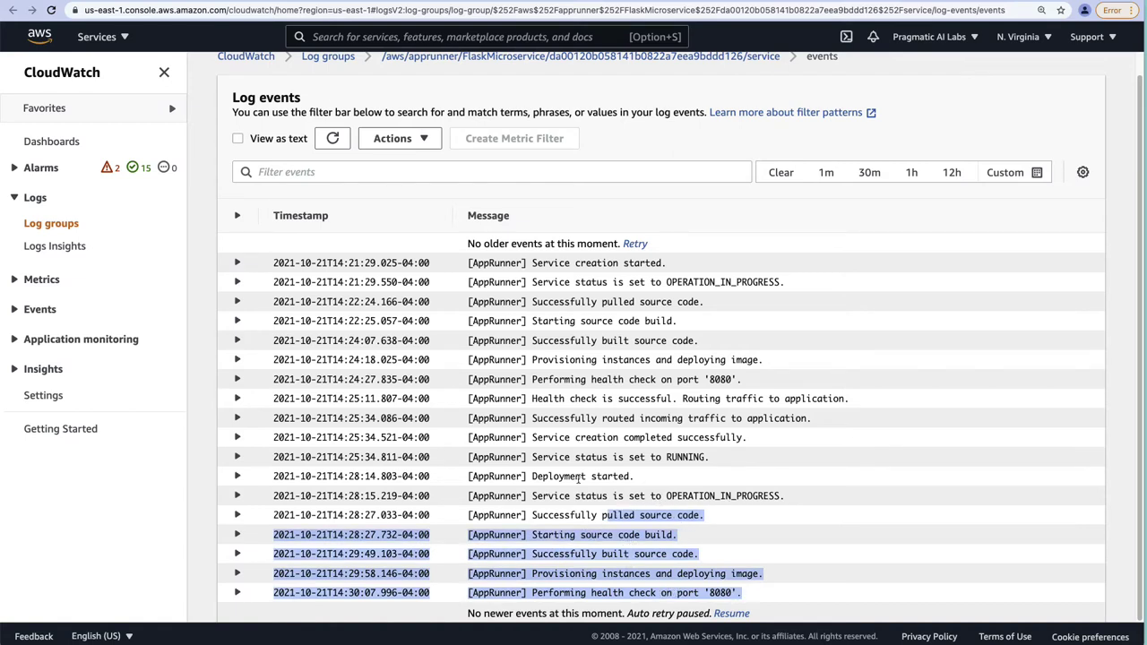
pyautogui.press('super+w')
# Refresh FlaskMicroservice's event log and examine its newest entries together with the Start deployment status in the deployment logs.
pyautogui.scroll(-1, 502, 283)
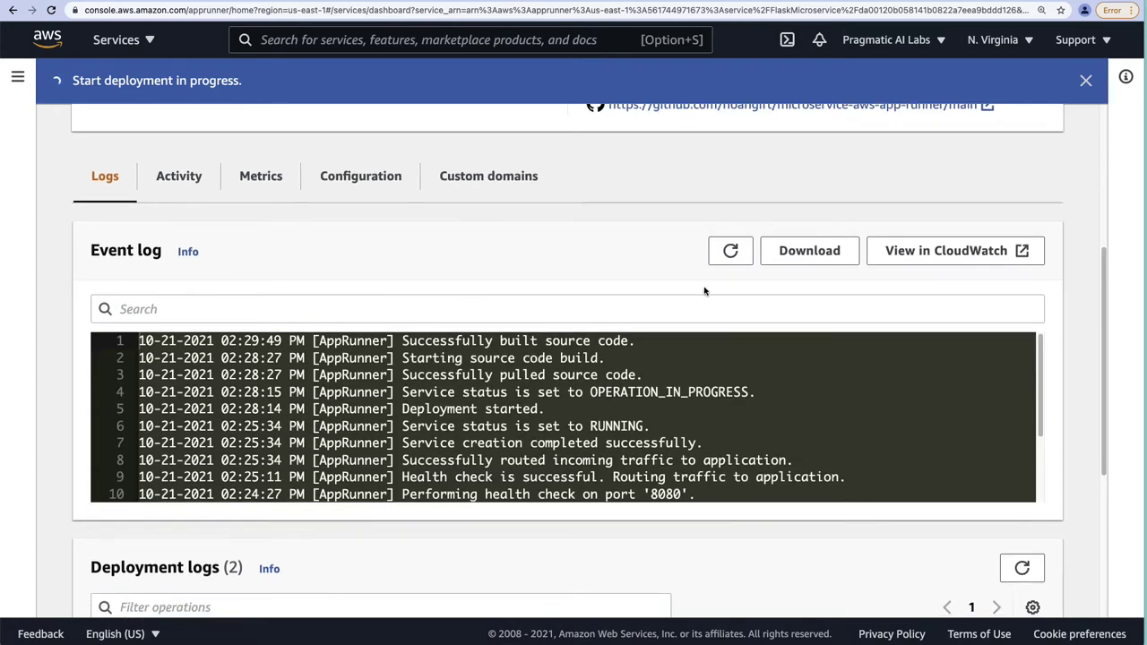
pyautogui.click(722, 257)
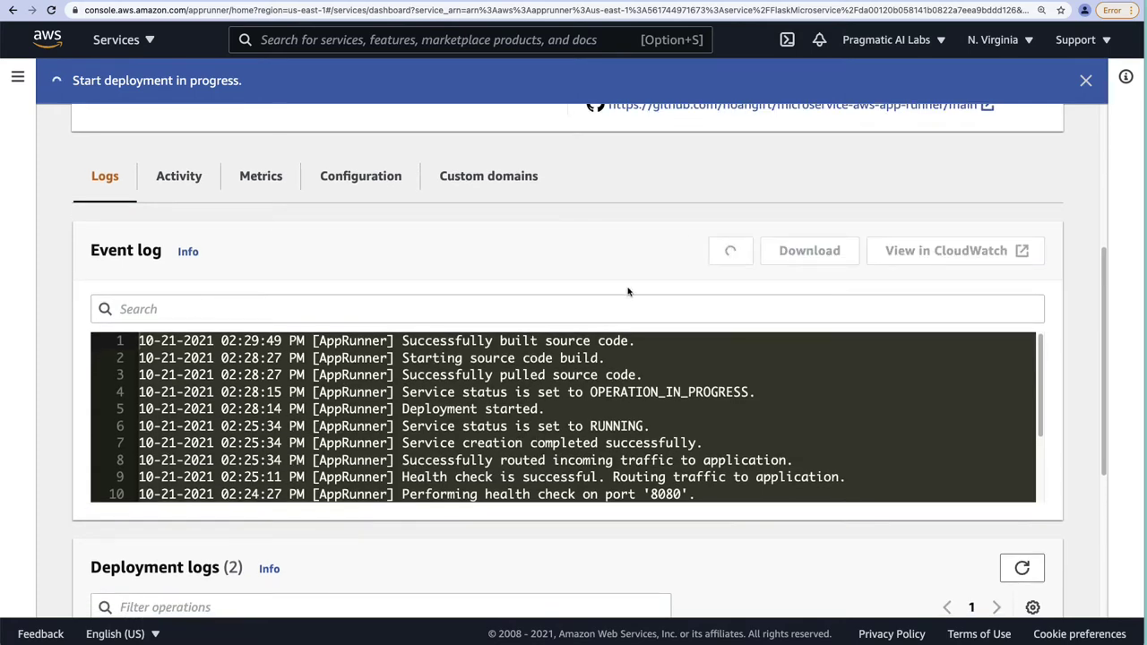
pyautogui.scroll(-2, 293, 296)
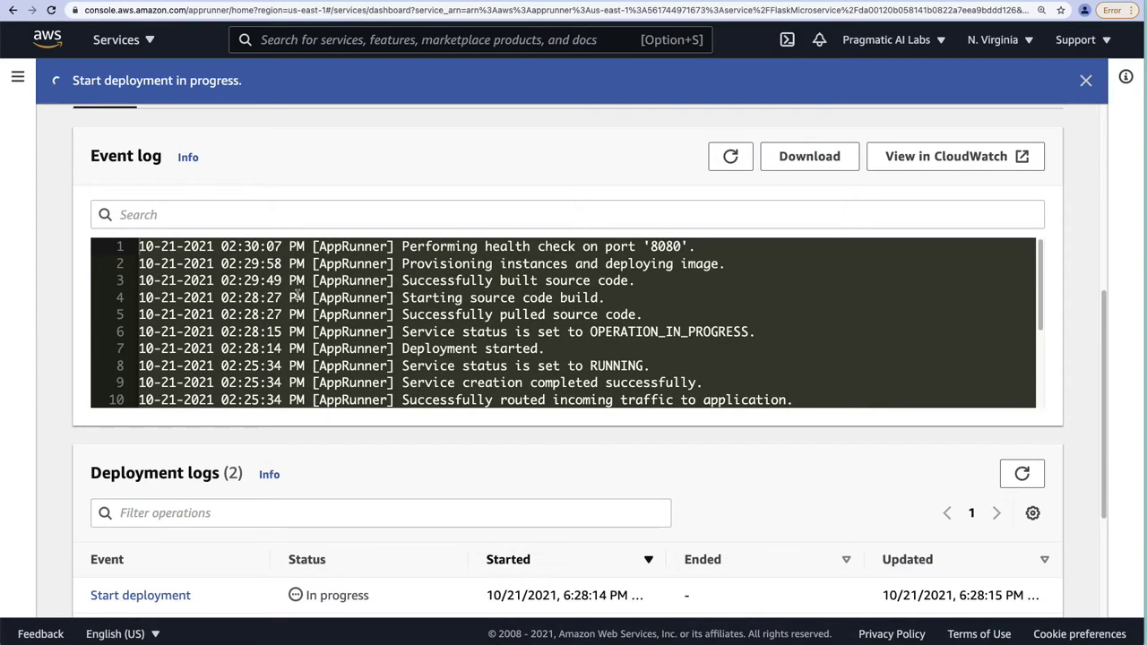
pyautogui.scroll(5, 515, 295)
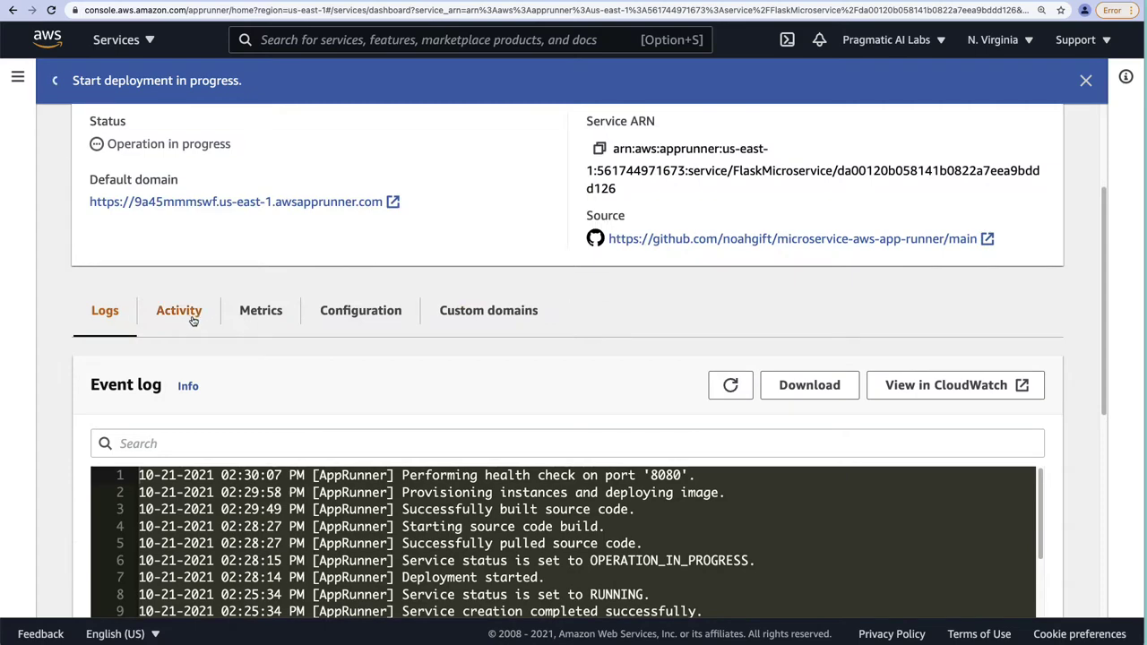
pyautogui.scroll(-6, 333, 328)
pyautogui.scroll(-2, 362, 425)
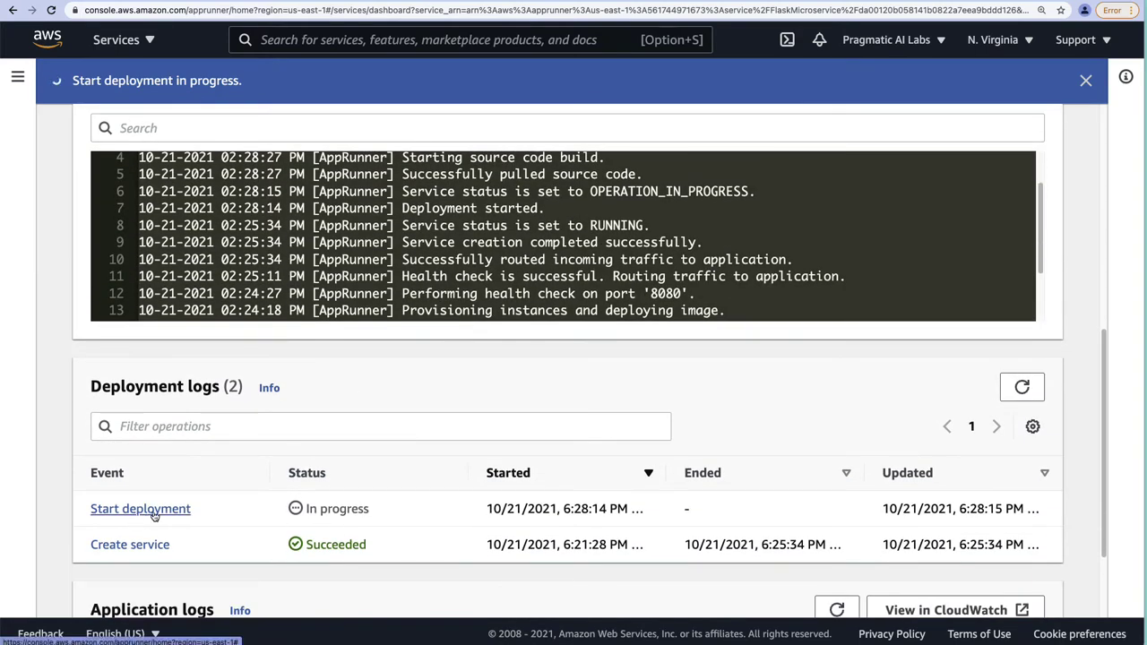
pyautogui.scroll(-3, 185, 512)
pyautogui.scroll(3, 202, 509)
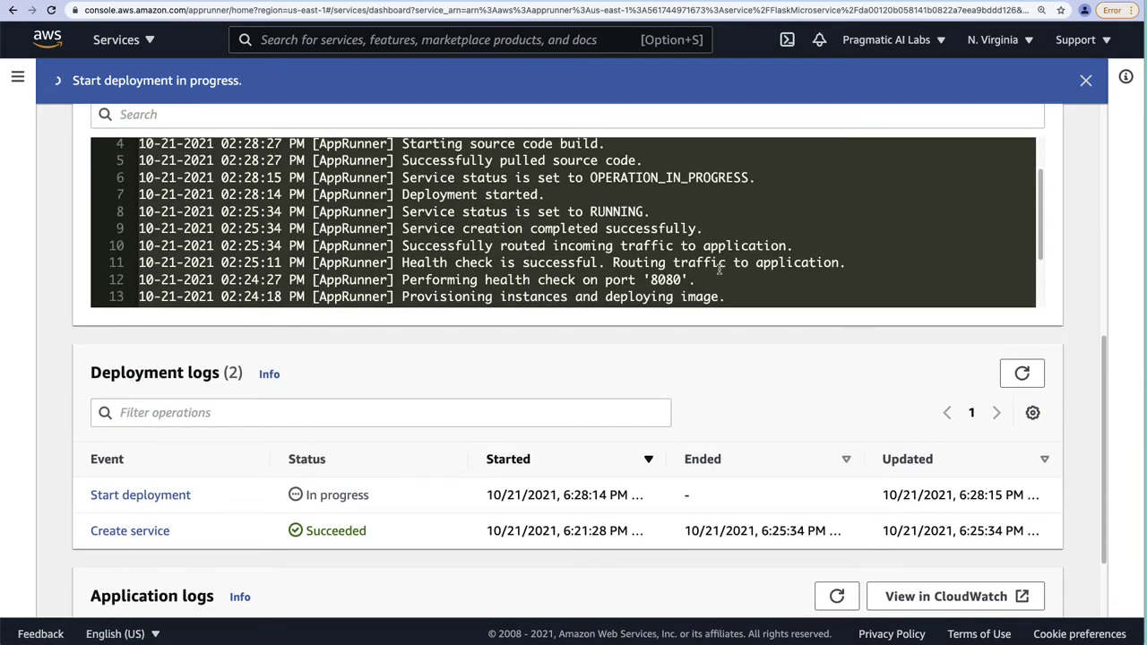
pyautogui.scroll(-3, 679, 296)
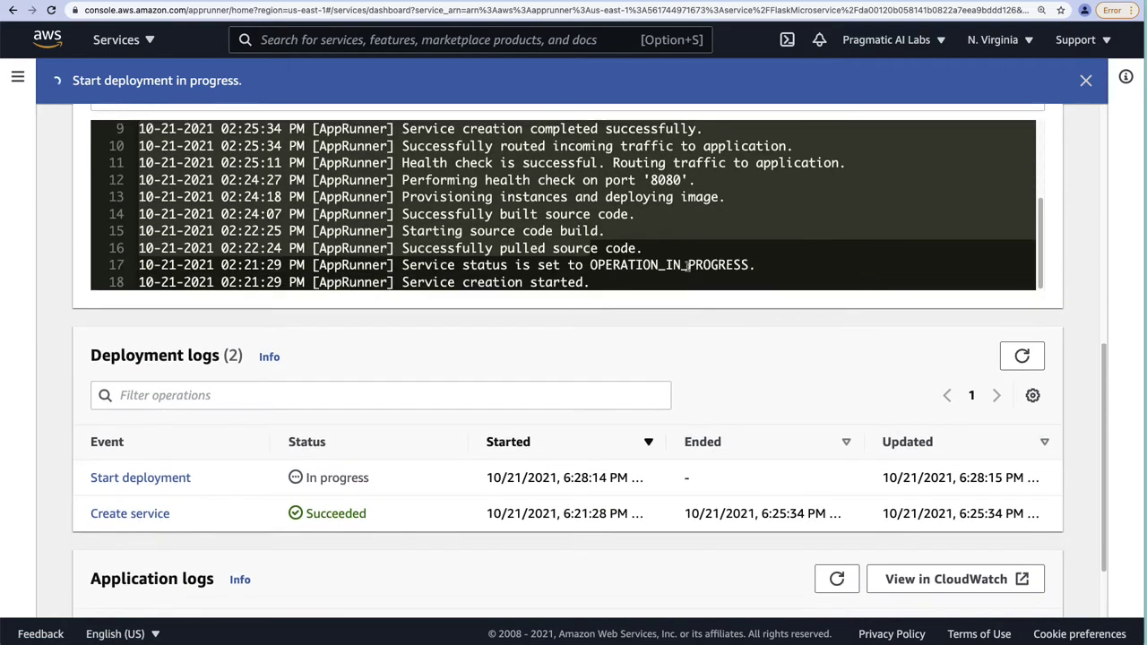
pyautogui.scroll(-1, 574, 282)
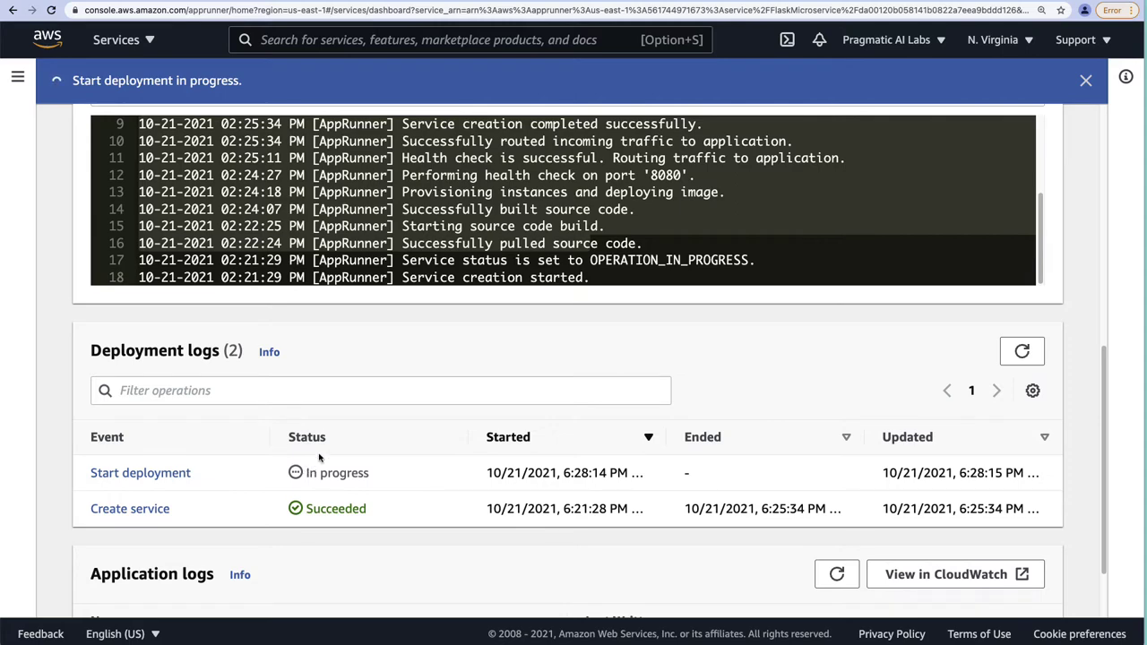
pyautogui.scroll(-2, 392, 439)
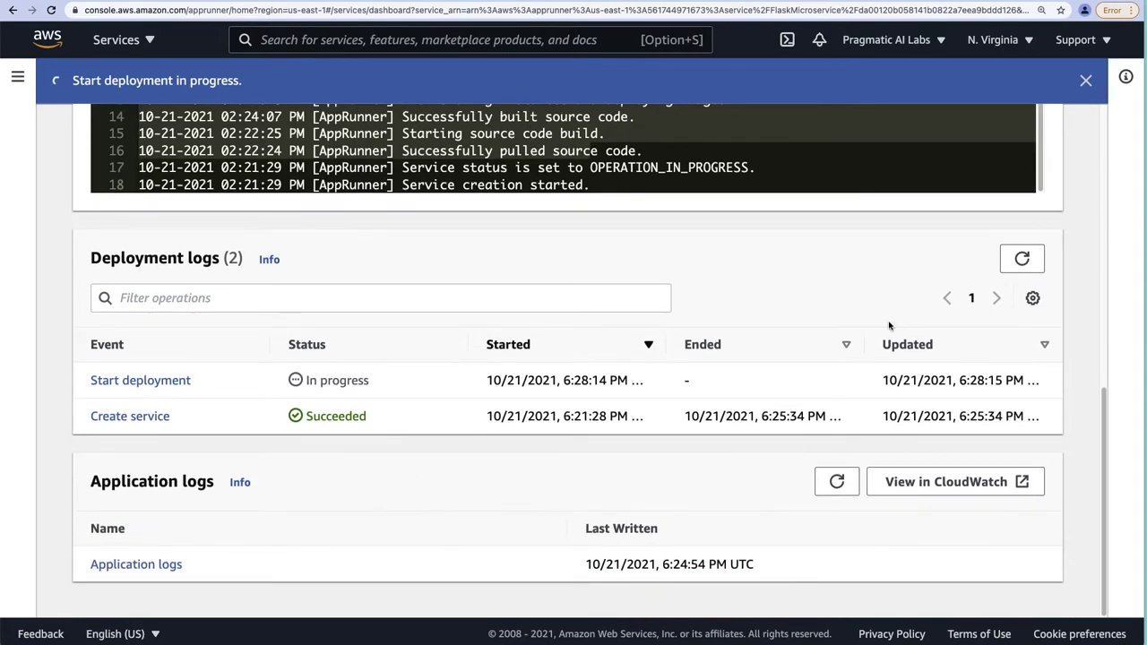
# Refresh the deployment logs list and read through the Start deployment log of the FlaskMicroservice service.
pyautogui.click(1023, 259)
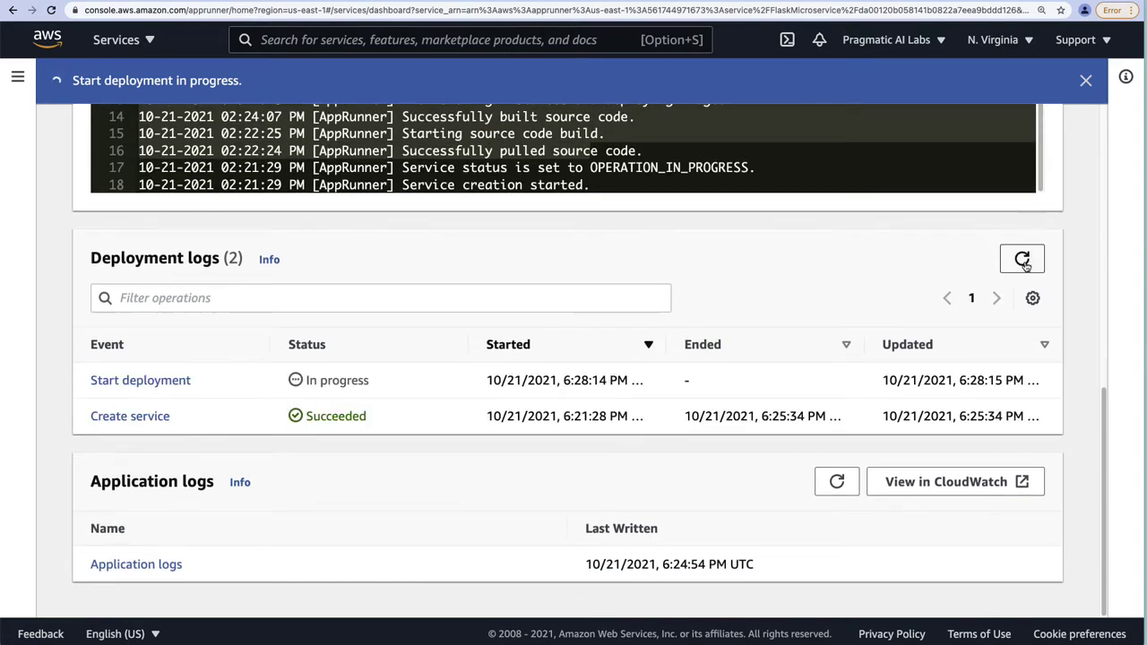
pyautogui.click(141, 382)
pyautogui.scroll(-20, 672, 439)
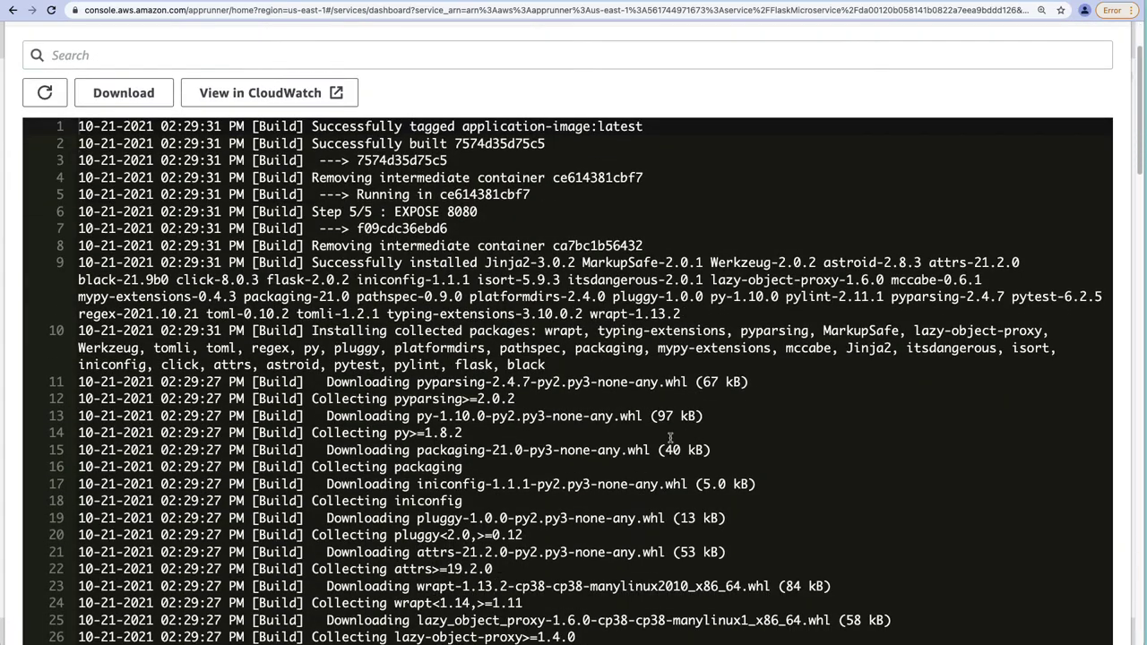
pyautogui.scroll(-20, 672, 436)
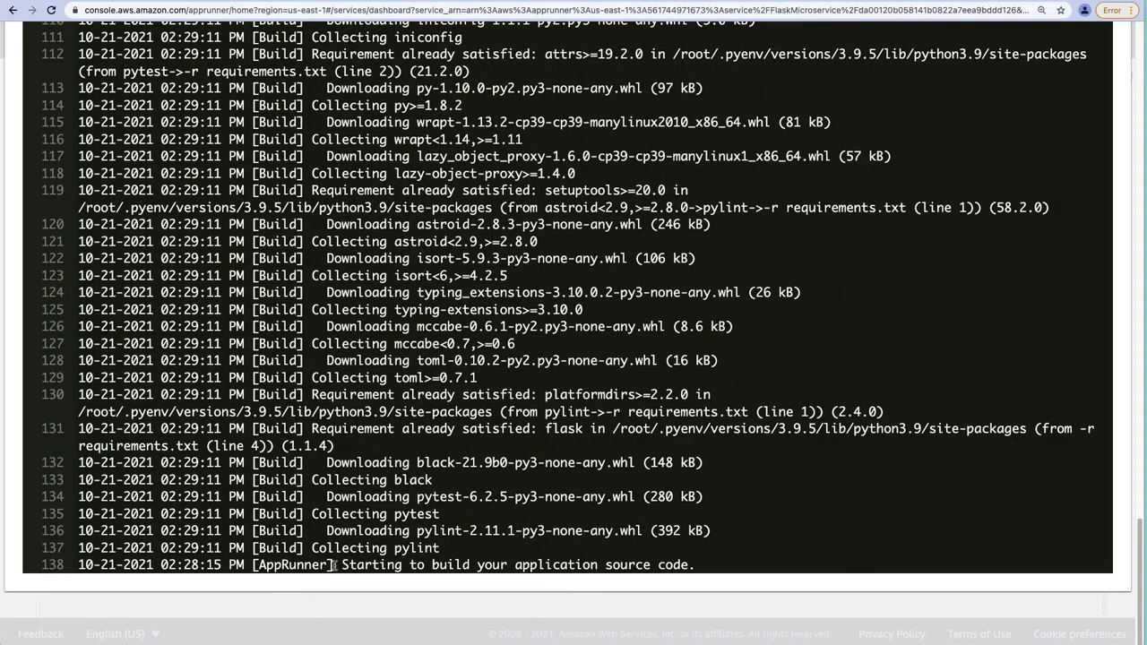
pyautogui.scroll(20, 1061, 210)
pyautogui.scroll(15, 1060, 210)
pyautogui.click(1104, 107)
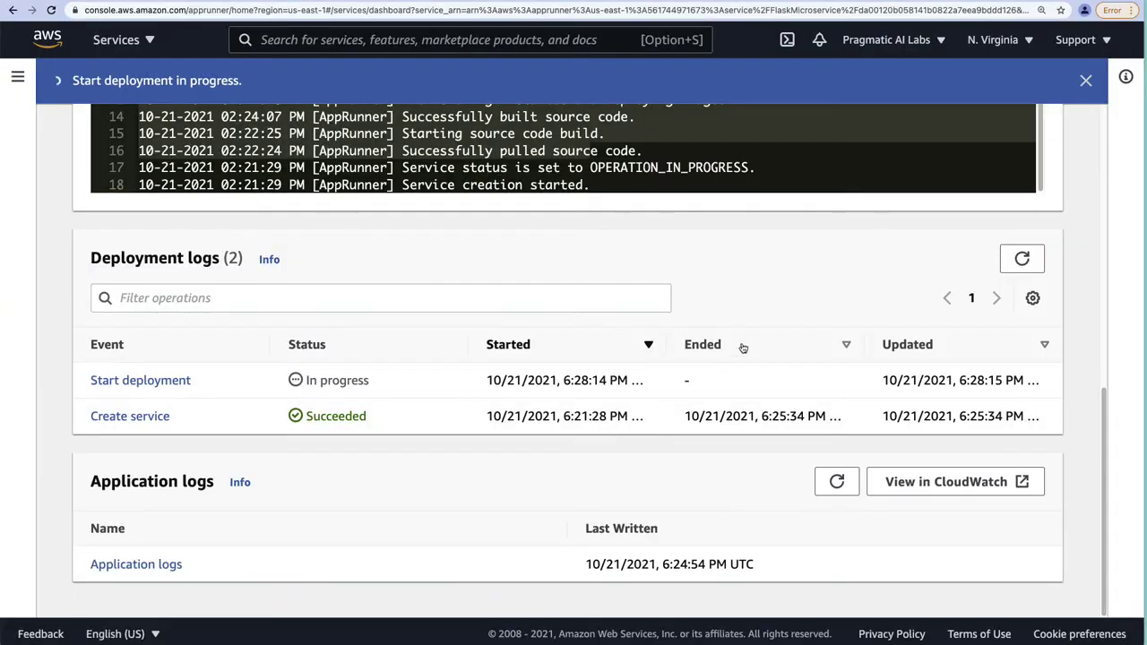
# Refresh the deployment logs list again and examine the Start deployment log down to its earliest AppRunner entry, highlighting that line.
pyautogui.click(1023, 259)
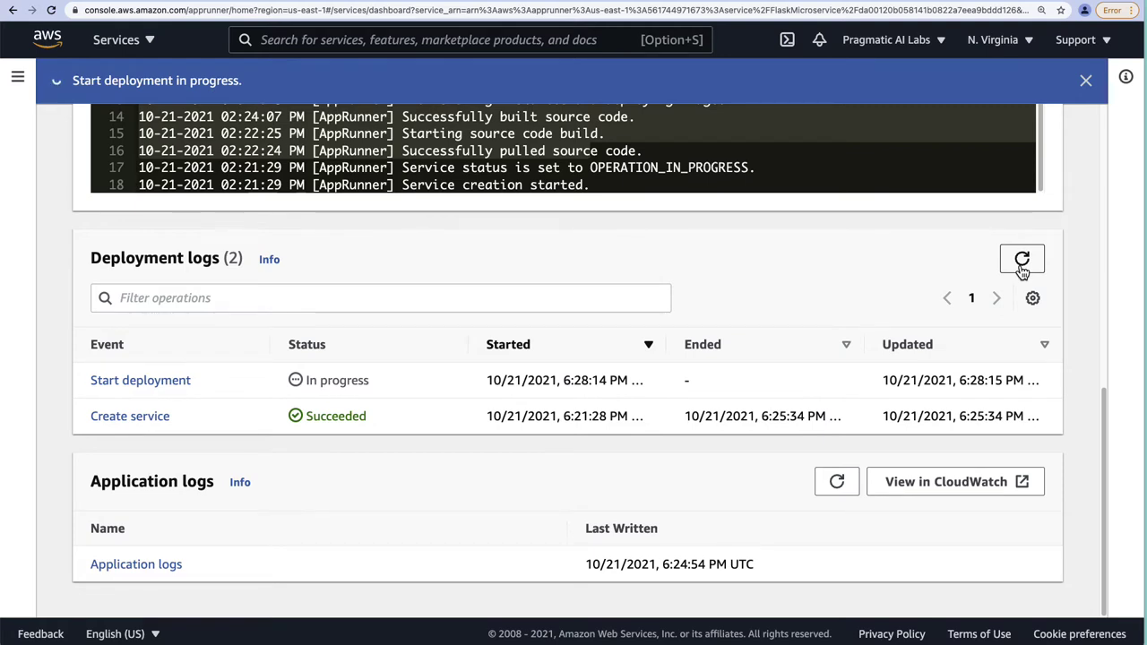
pyautogui.click(1022, 259)
pyautogui.click(1022, 260)
pyautogui.click(1022, 267)
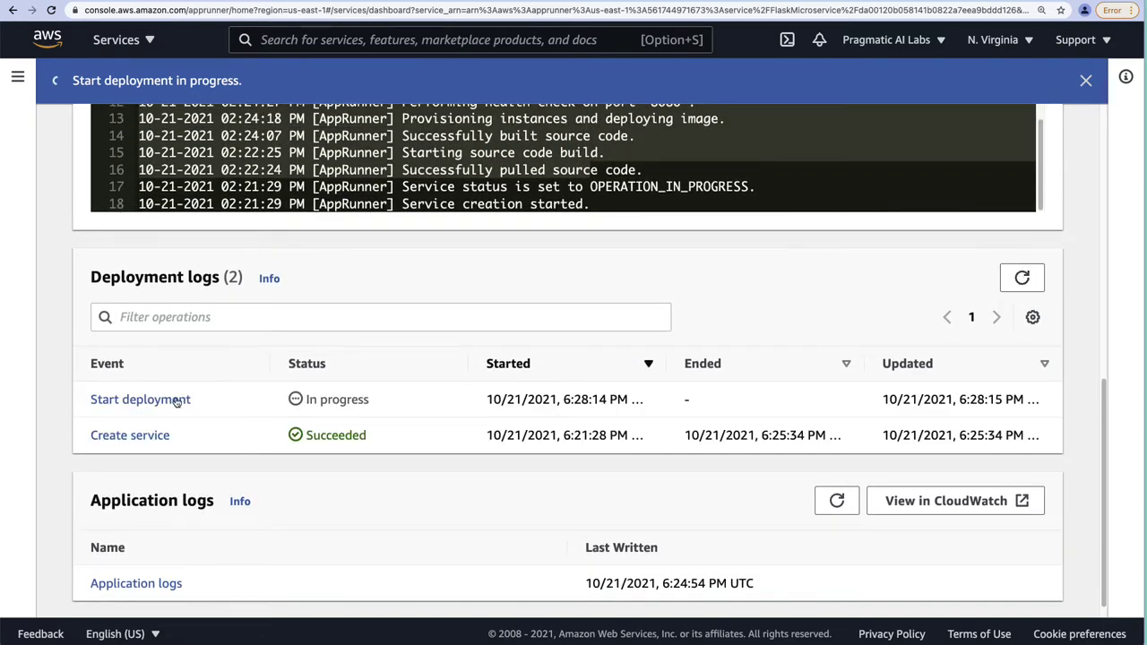
pyautogui.click(134, 401)
pyautogui.scroll(-5, 742, 505)
pyautogui.scroll(-15, 742, 504)
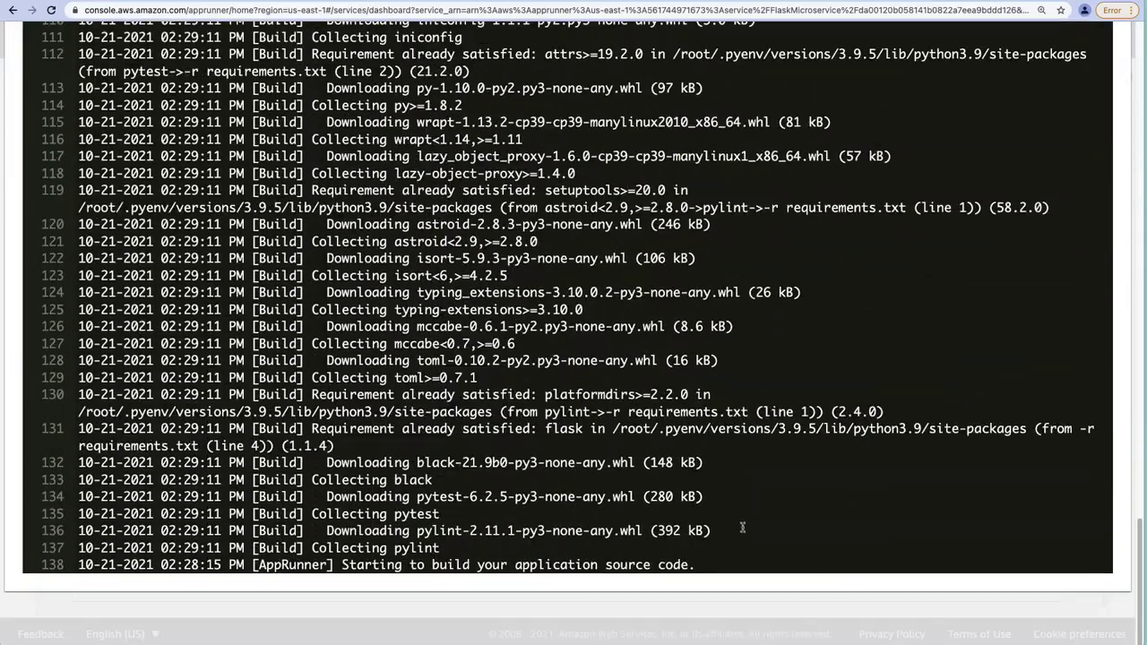
pyautogui.moveTo(253, 564); pyautogui.dragTo(699, 564)
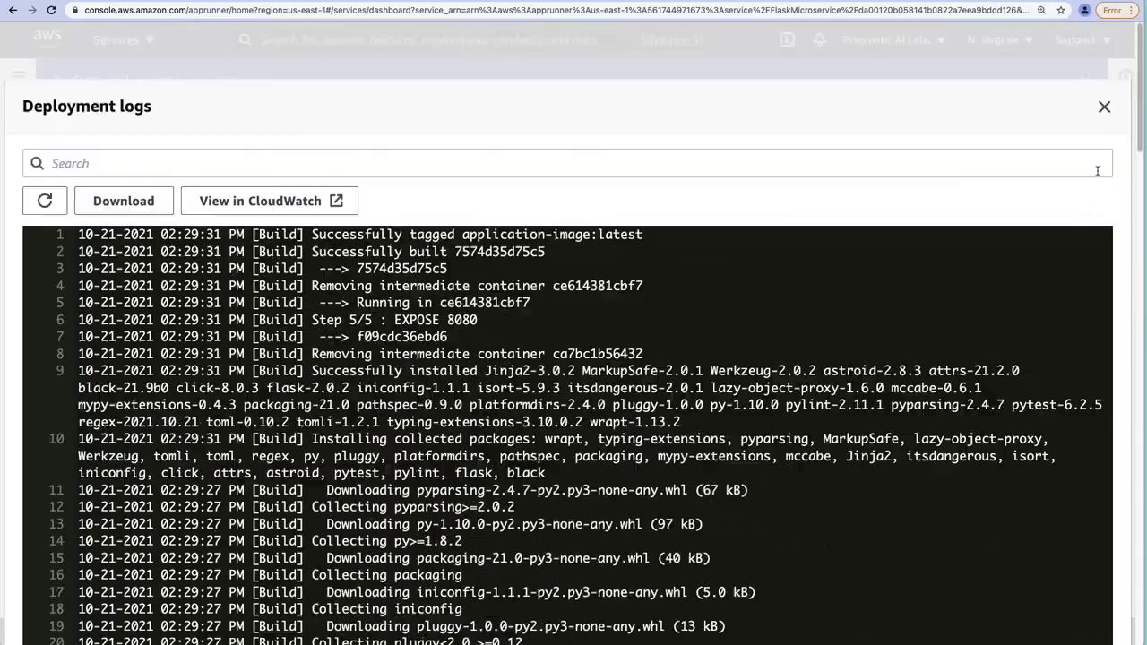
pyautogui.click(1104, 107)
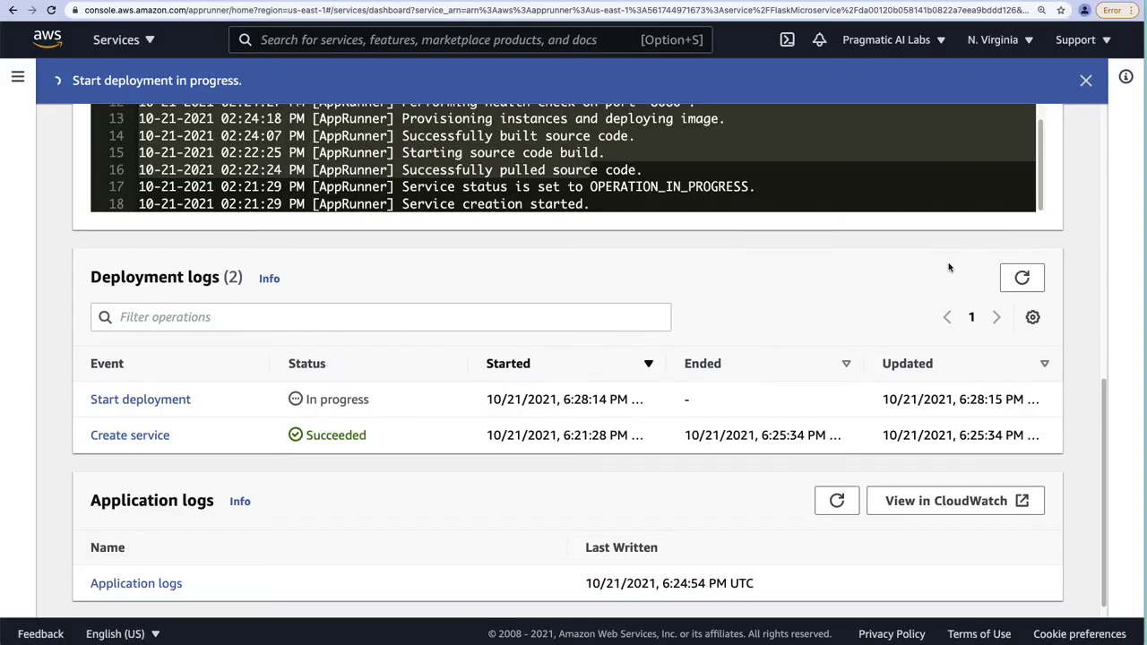
# Refresh the deployment status, open the application logs, and limit them to the last 1 minute with refreshed events.
pyautogui.click(1023, 280)
pyautogui.scroll(-1, 461, 507)
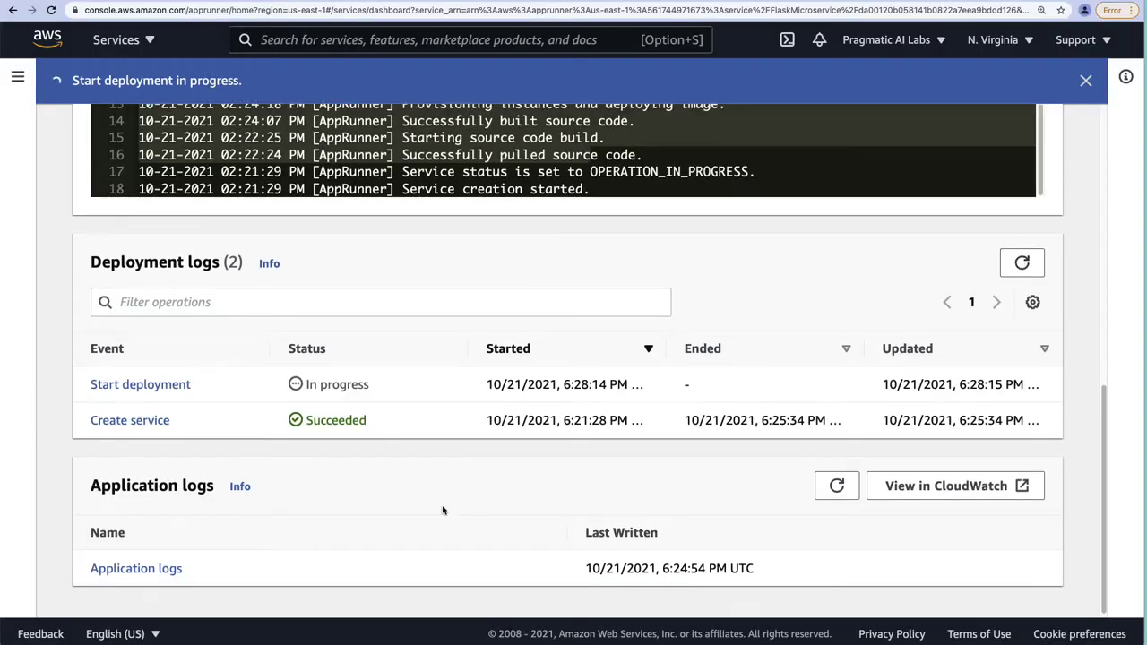
pyautogui.click(136, 560)
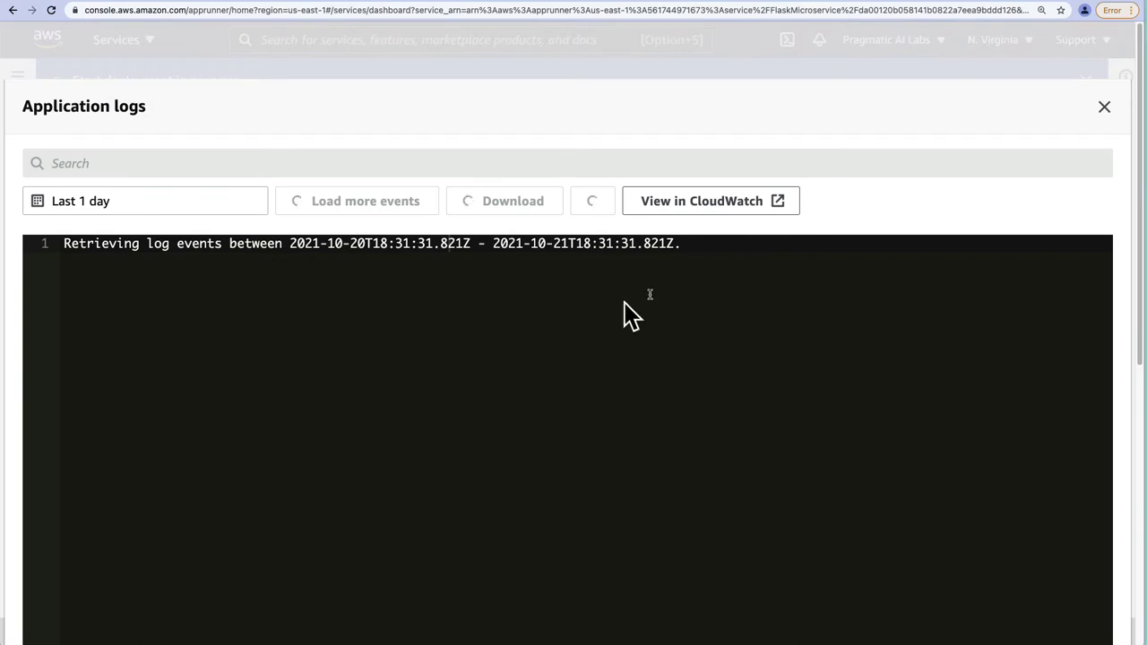
pyautogui.click(255, 204)
pyautogui.click(60, 306)
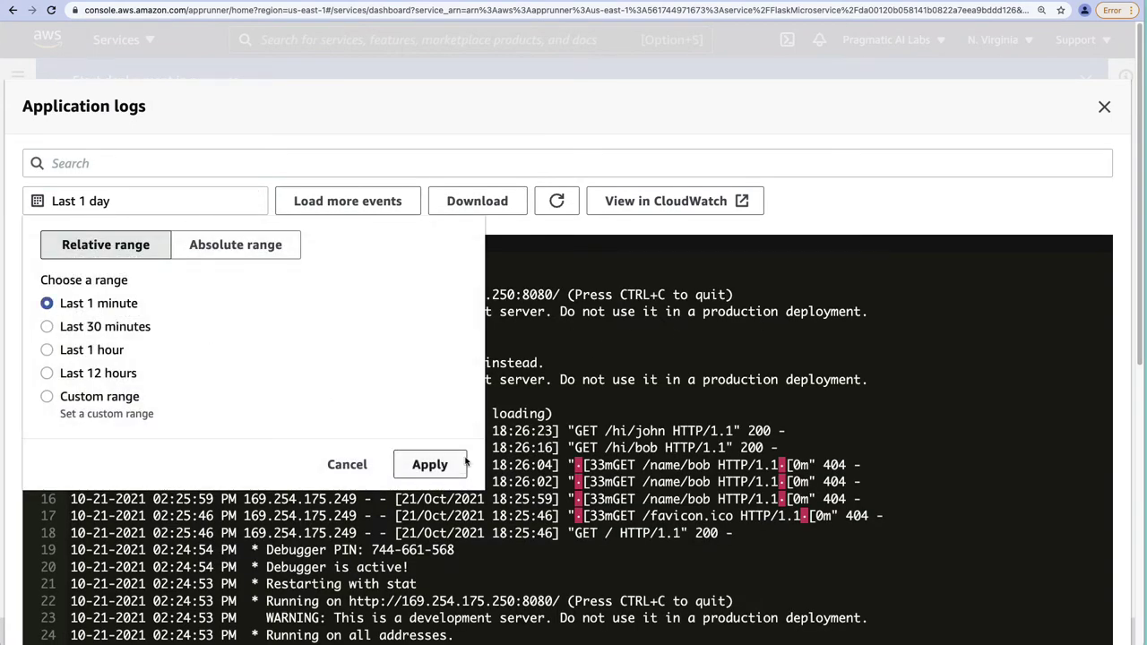
pyautogui.click(428, 463)
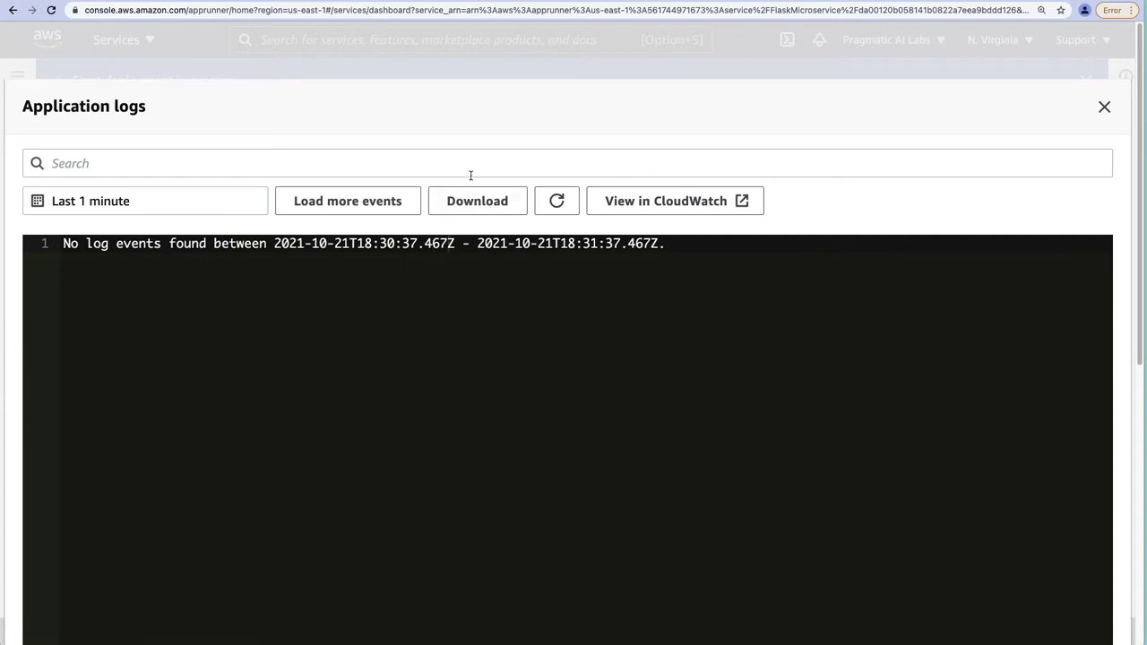
pyautogui.click(557, 203)
pyautogui.click(557, 203)
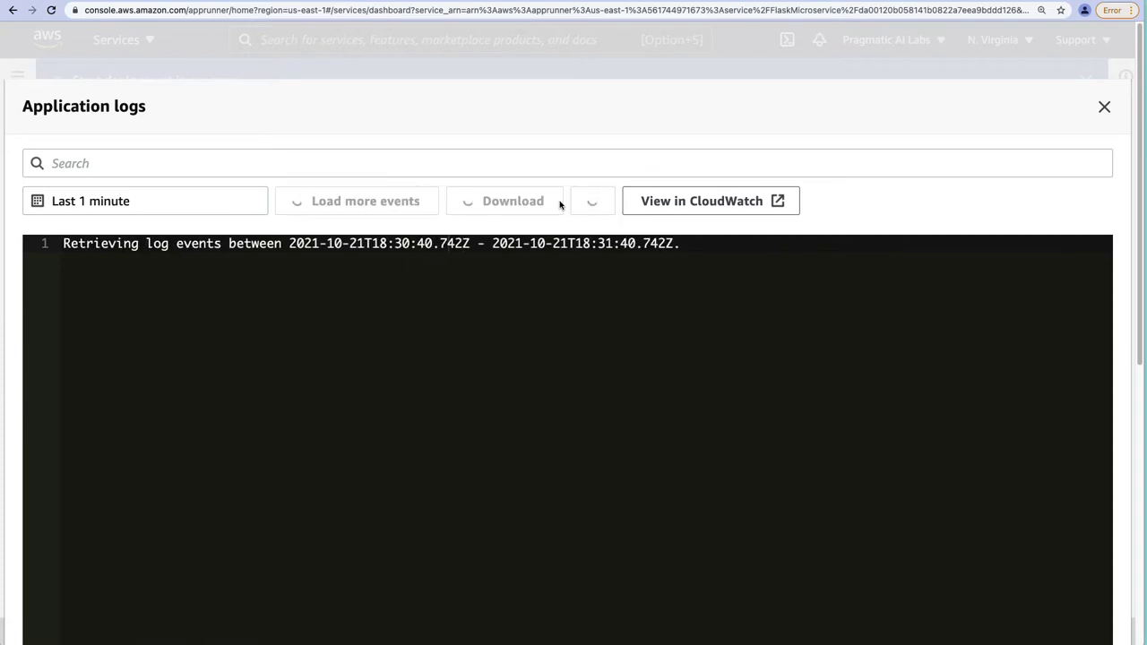
pyautogui.click(559, 204)
# Set the application logs' relative range to the last 30 minutes, read the events, and close the log.
pyautogui.click(169, 203)
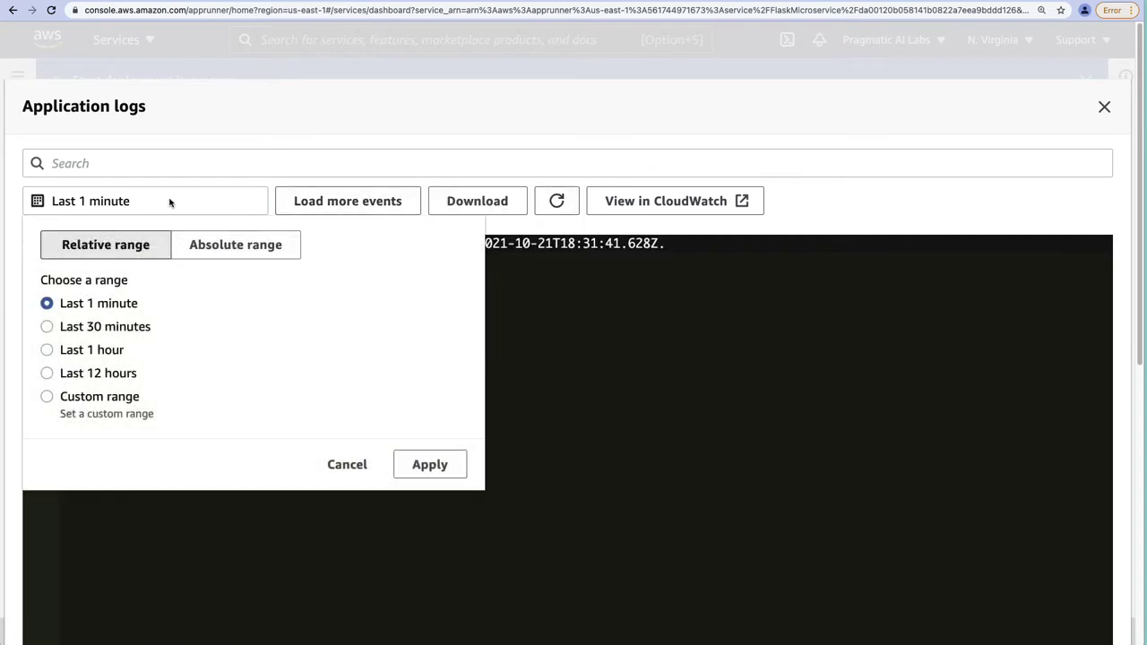
pyautogui.click(86, 207)
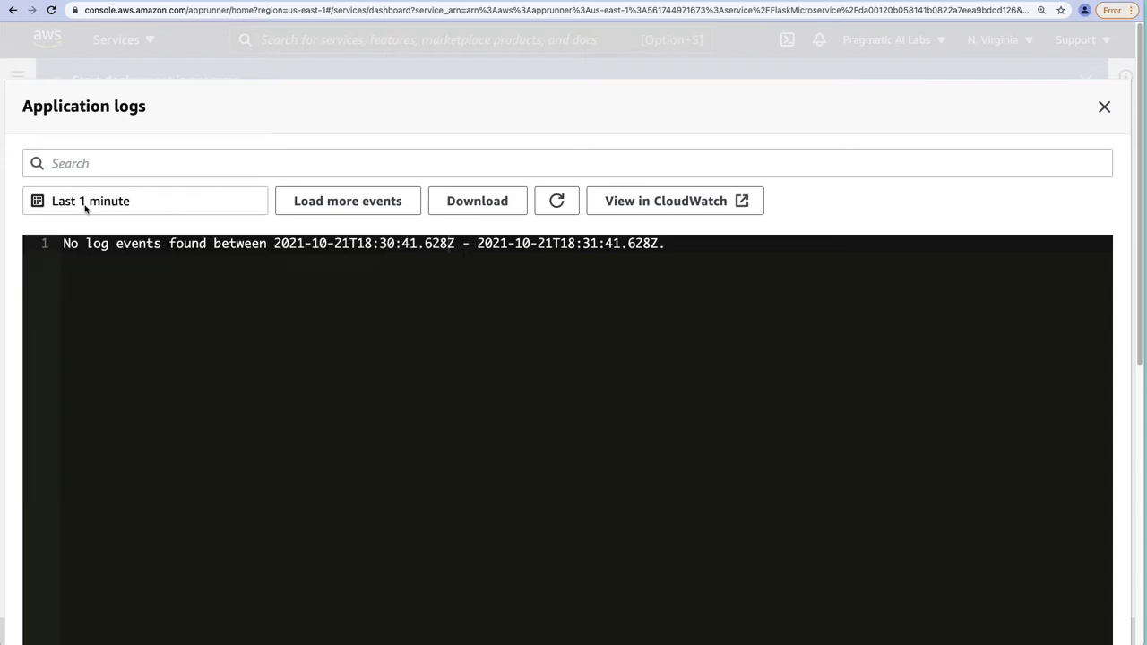
pyautogui.click(148, 198)
pyautogui.click(52, 327)
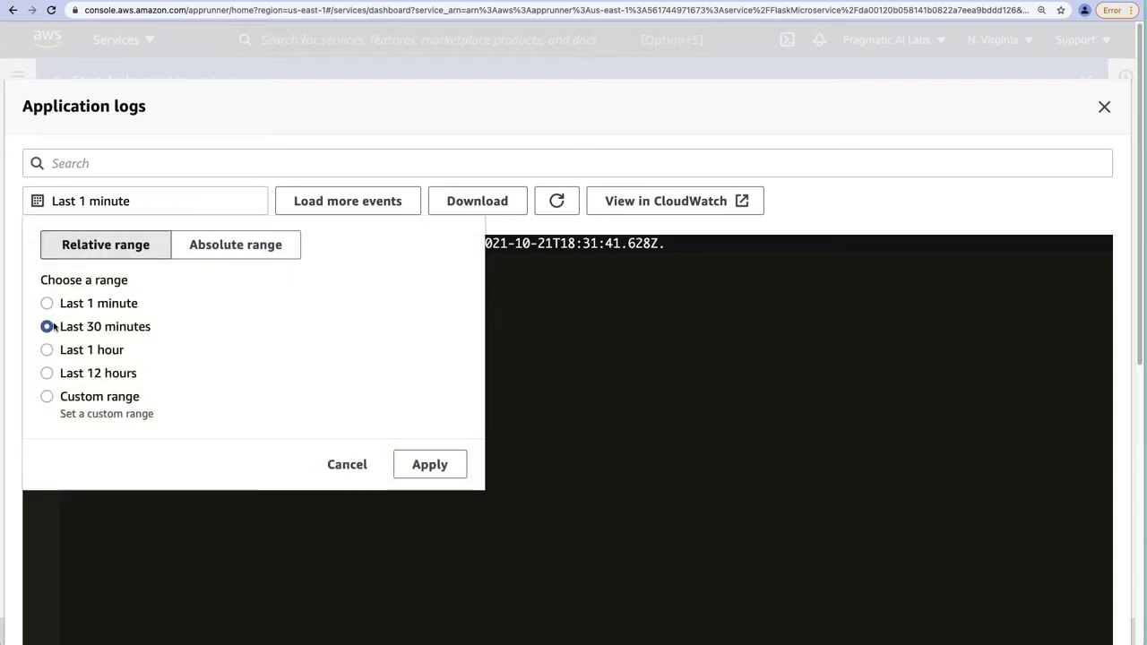
pyautogui.click(429, 465)
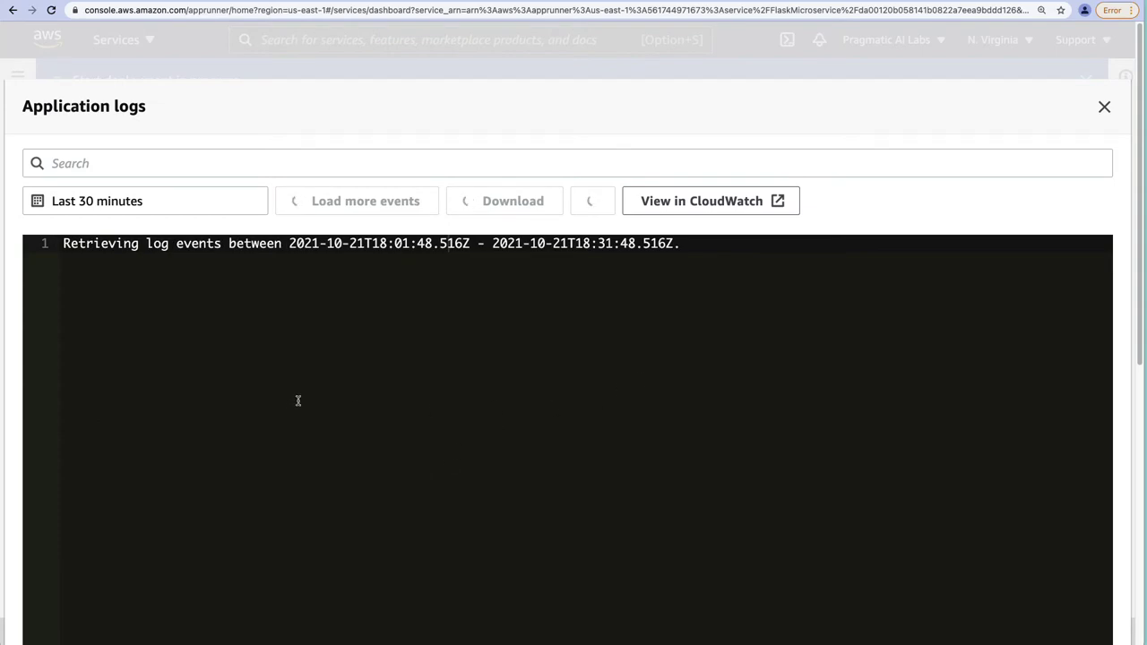
pyautogui.scroll(-5, 646, 336)
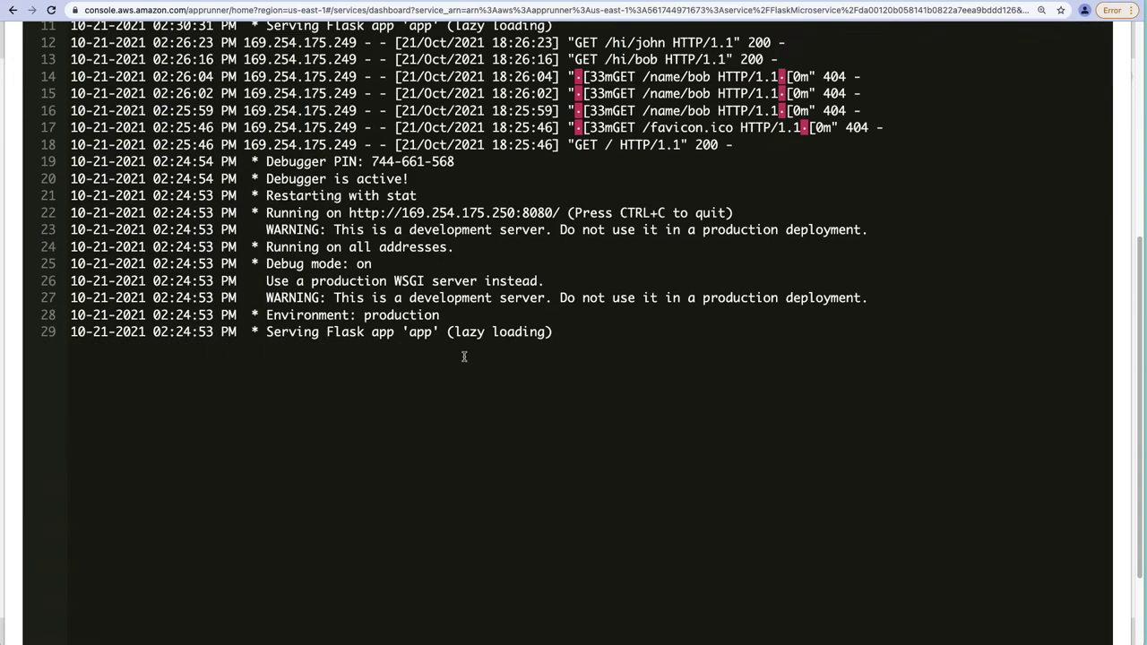
pyautogui.scroll(5, 578, 345)
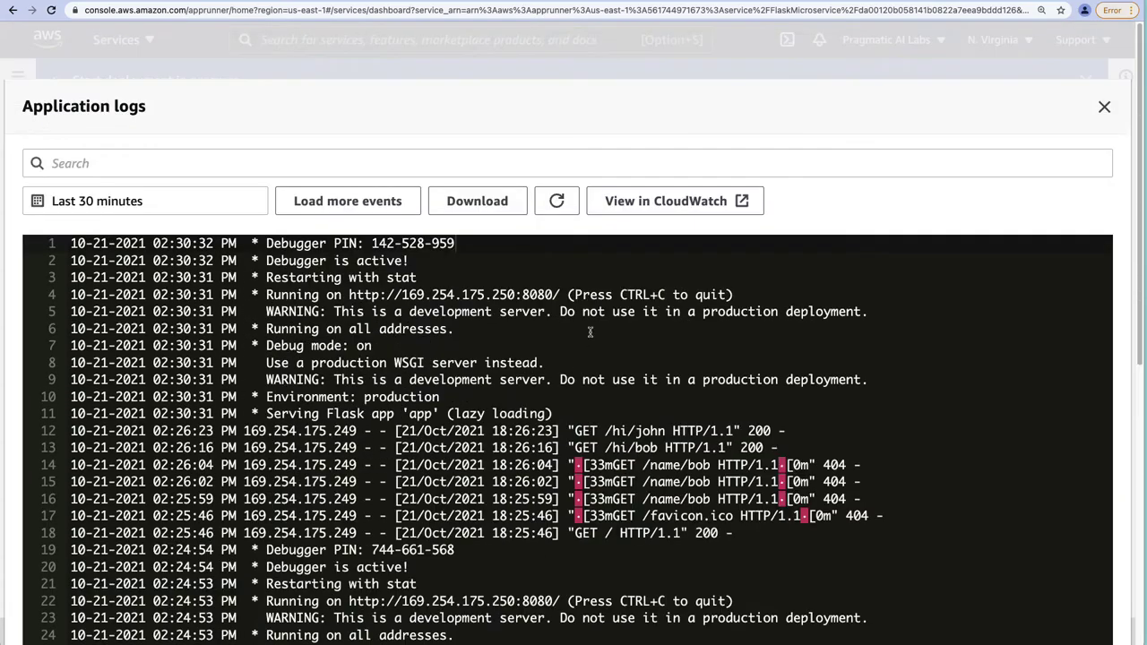
pyautogui.click(1104, 109)
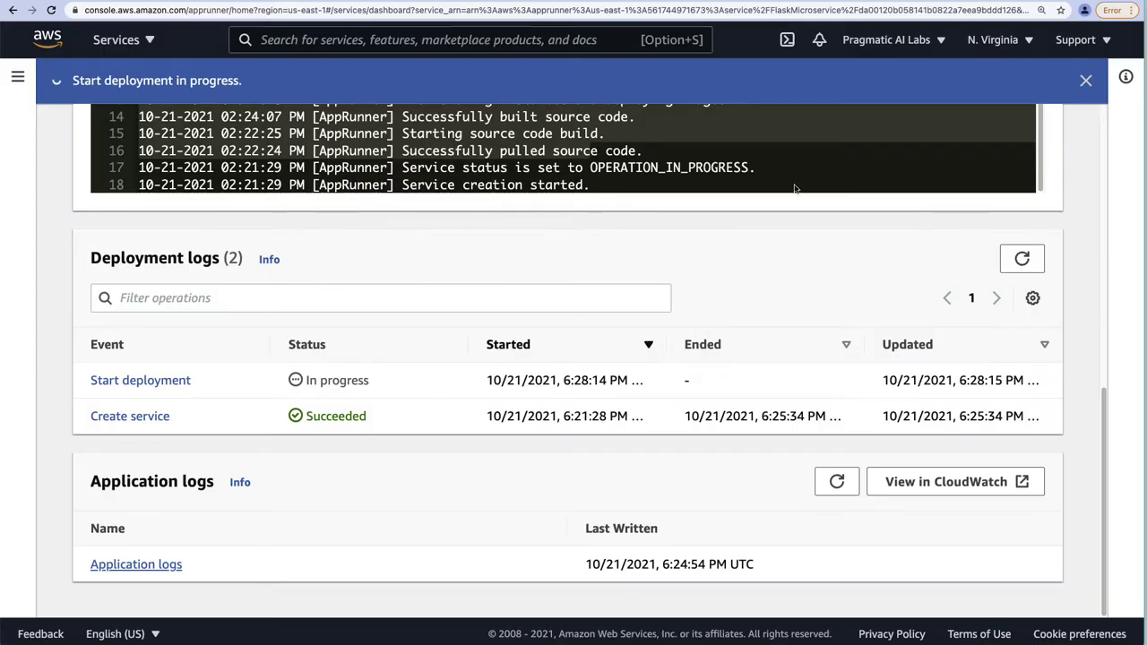
# Refresh the deployment logs list to check the Start deployment status, and look over the service's event log and overview.
pyautogui.click(1021, 259)
pyautogui.click(1022, 259)
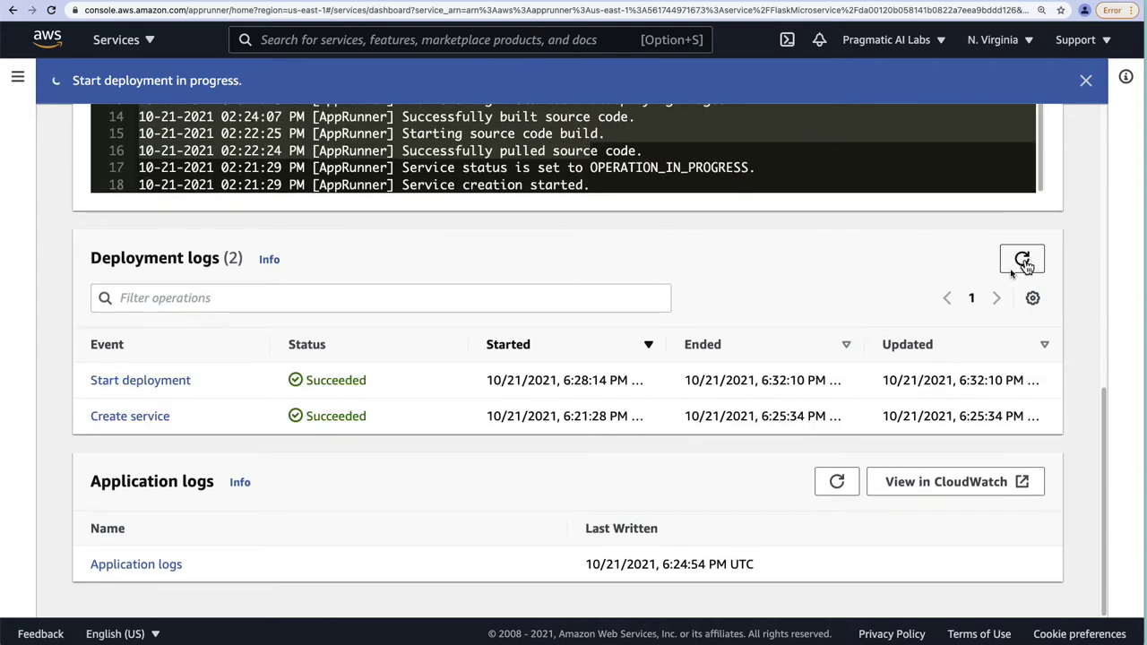
pyautogui.scroll(3, 260, 457)
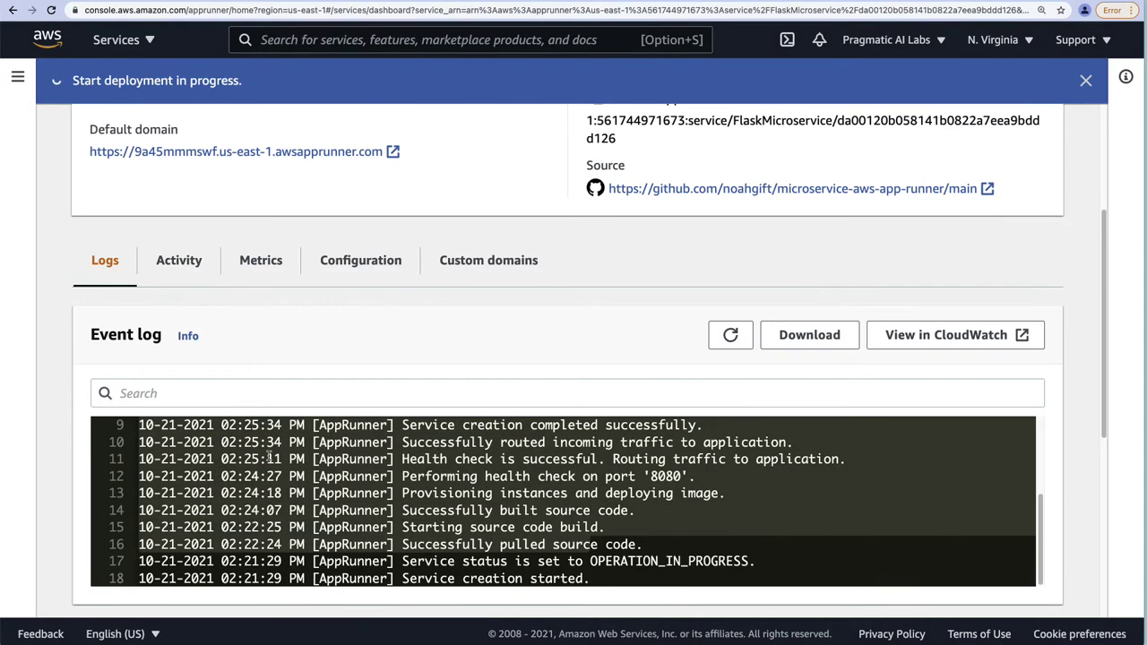
pyautogui.scroll(-3, 269, 448)
pyautogui.scroll(10, 215, 517)
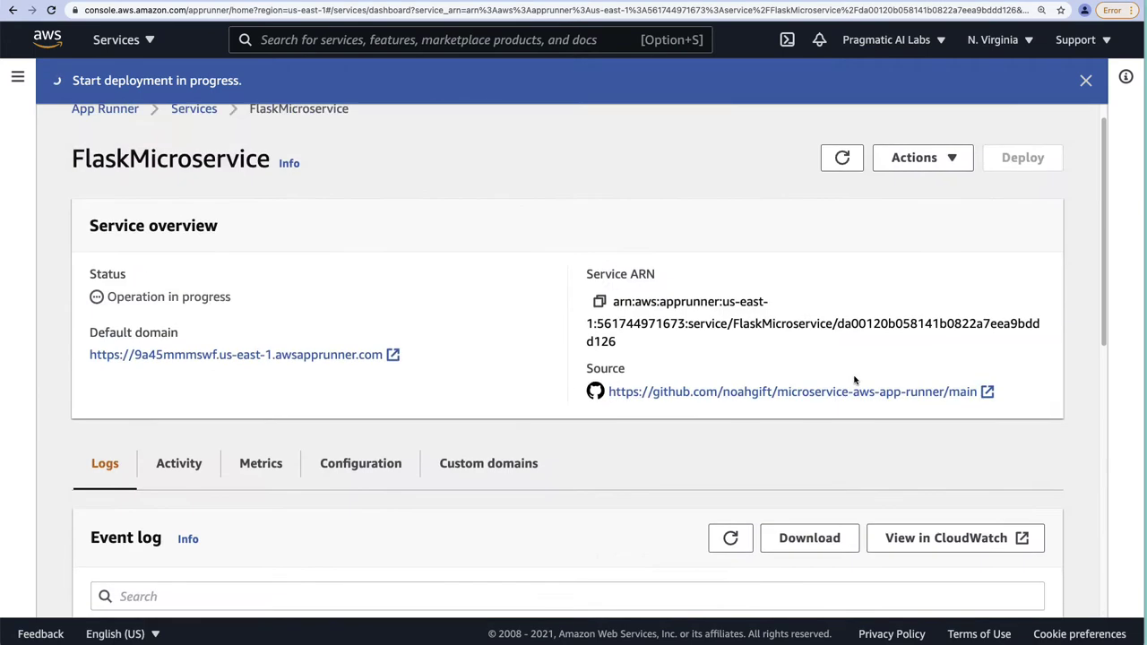
# Refresh the FlaskMicroservice page and view the running app at its default domain, closing the app page after checking it.
pyautogui.click(824, 196)
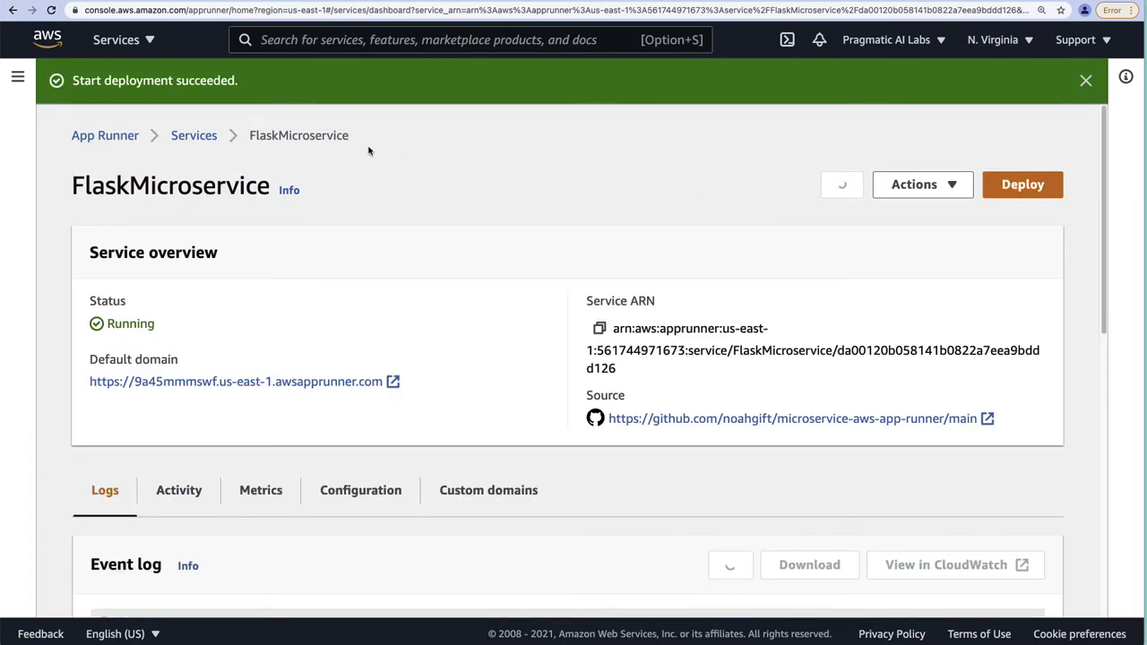
pyautogui.click(330, 383)
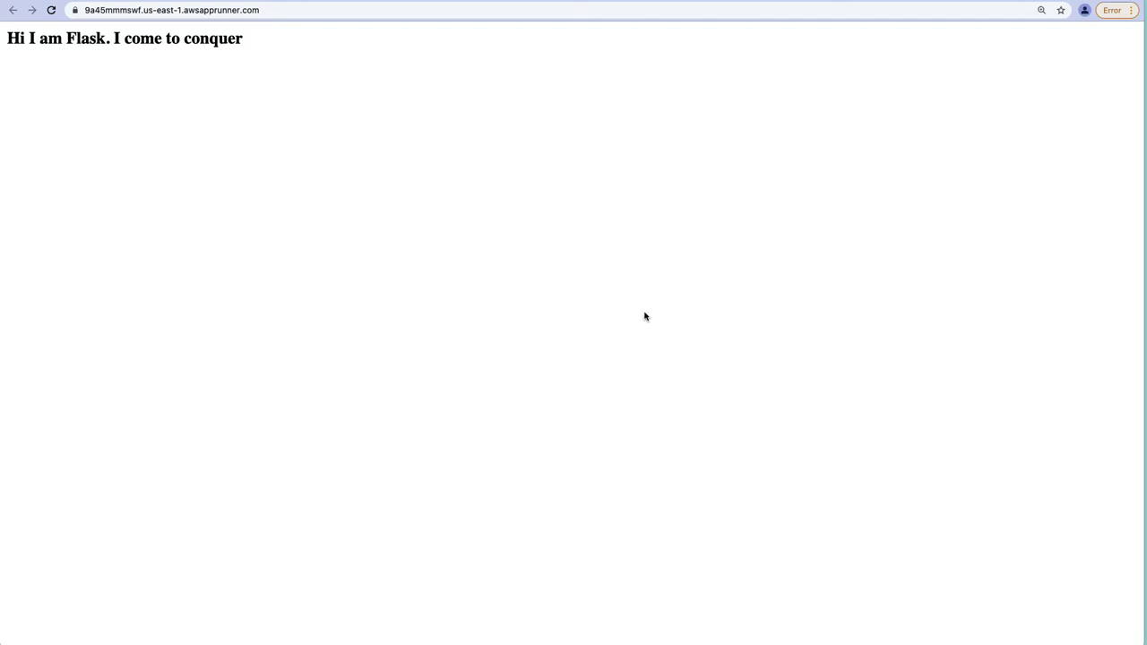
pyautogui.press('super+w')
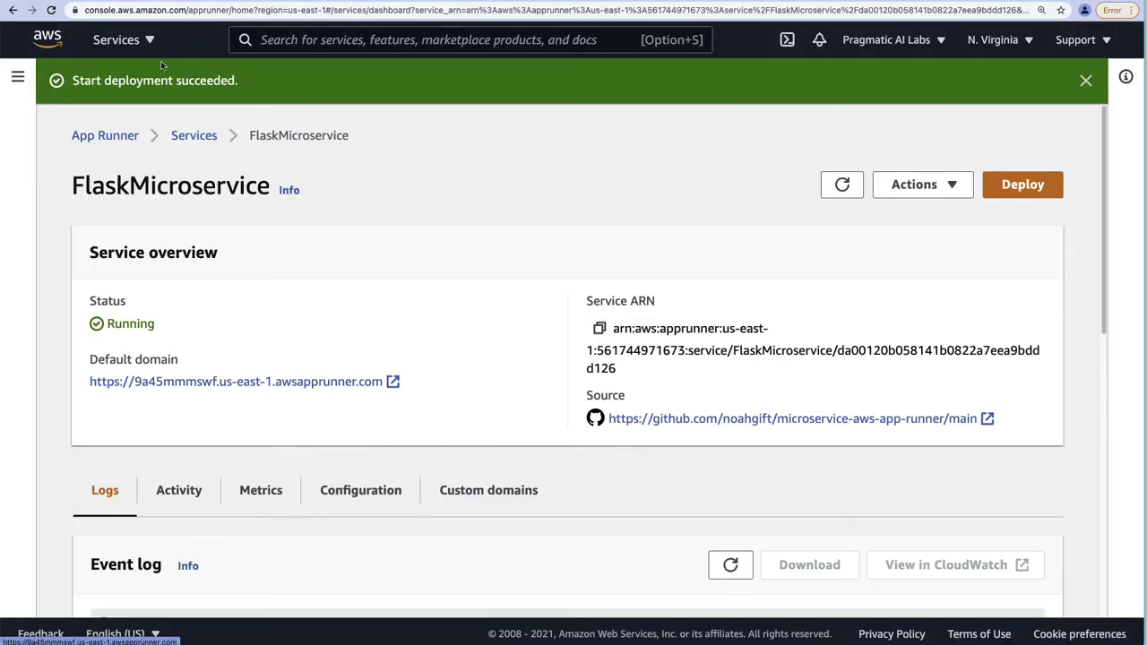
# Open the Flask-Continuous-Delivery service from the App Runner services list and refresh its deployment logs.
pyautogui.click(103, 134)
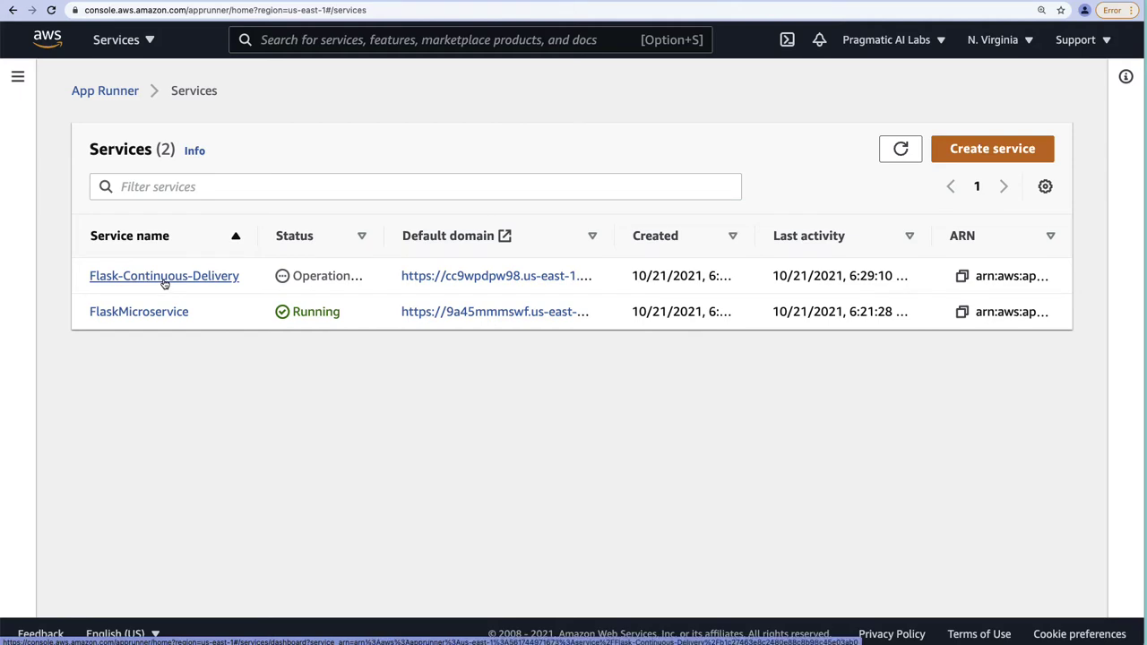
pyautogui.click(164, 282)
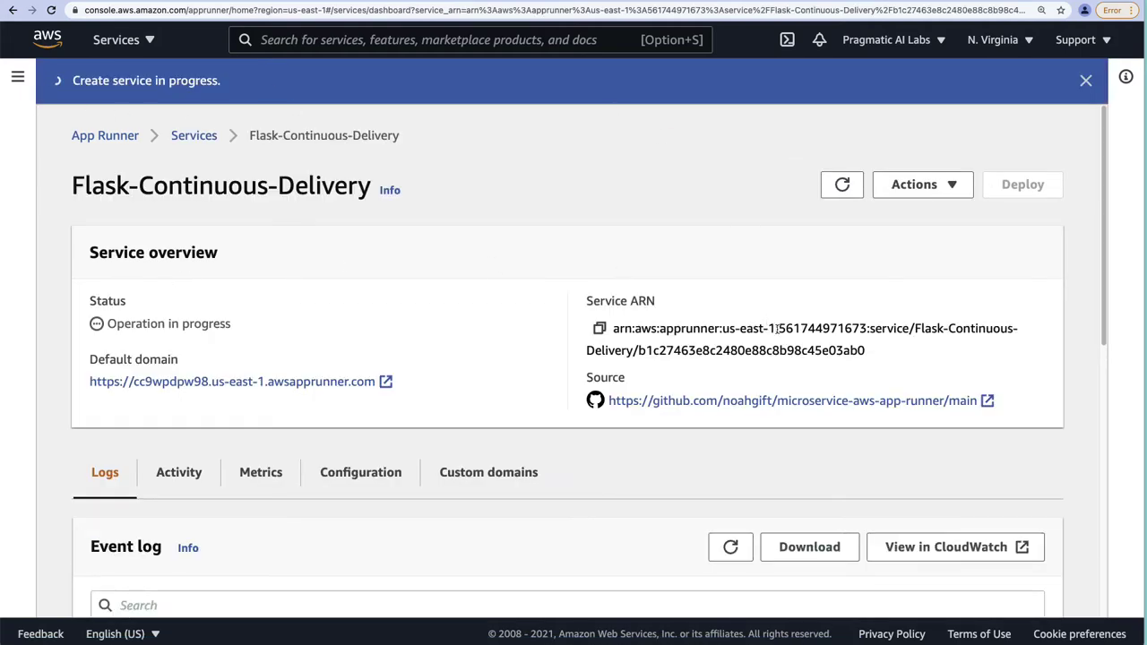
pyautogui.scroll(-5, 764, 339)
pyautogui.scroll(-4, 646, 418)
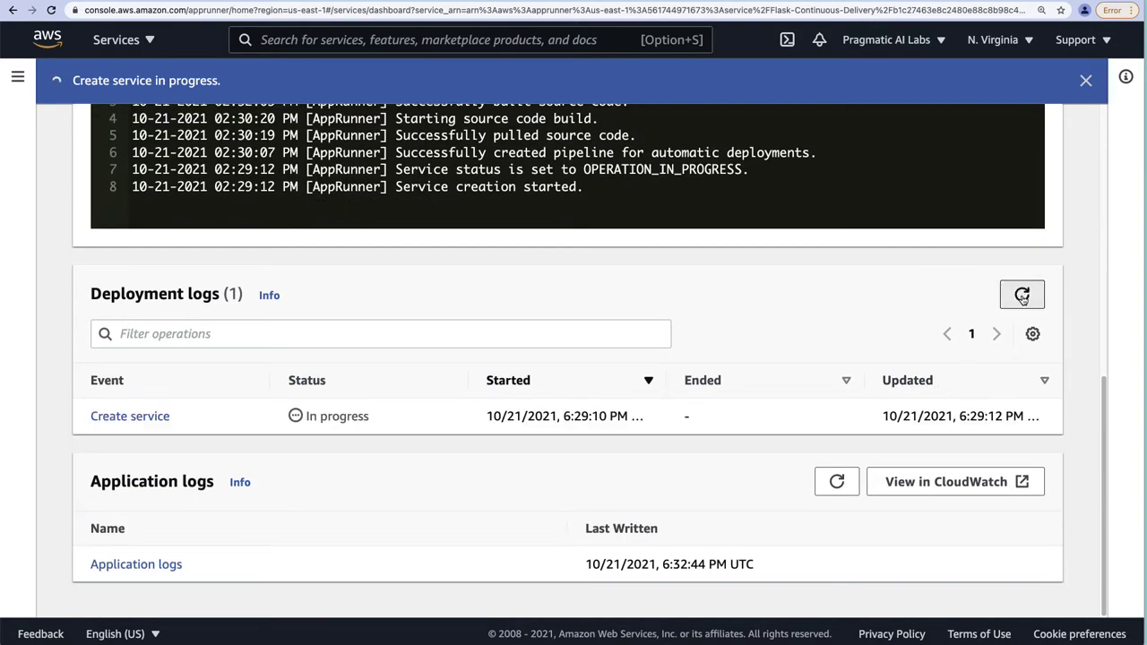
pyautogui.click(1023, 296)
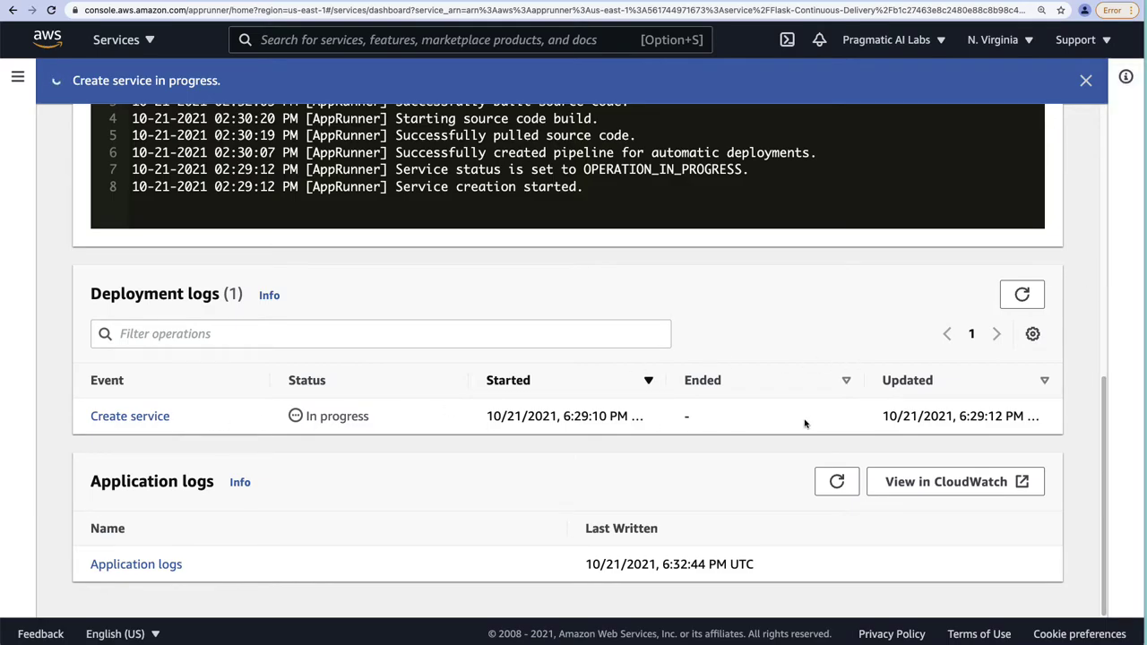
# Examine the Create service deployment log of Flask-Continuous-Delivery from end to start, close it, and check the service's event log.
pyautogui.click(114, 423)
pyautogui.scroll(-10, 617, 422)
pyautogui.scroll(-15, 505, 390)
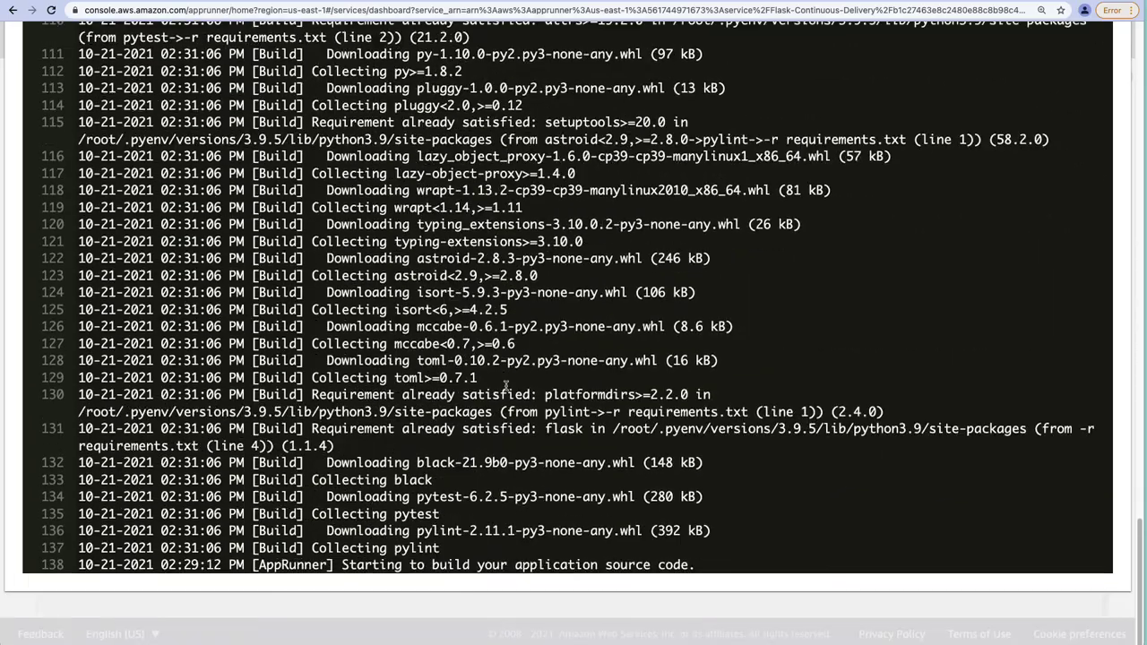
pyautogui.moveTo(697, 565); pyautogui.dragTo(281, 548)
pyautogui.scroll(10, 893, 242)
pyautogui.scroll(10, 894, 242)
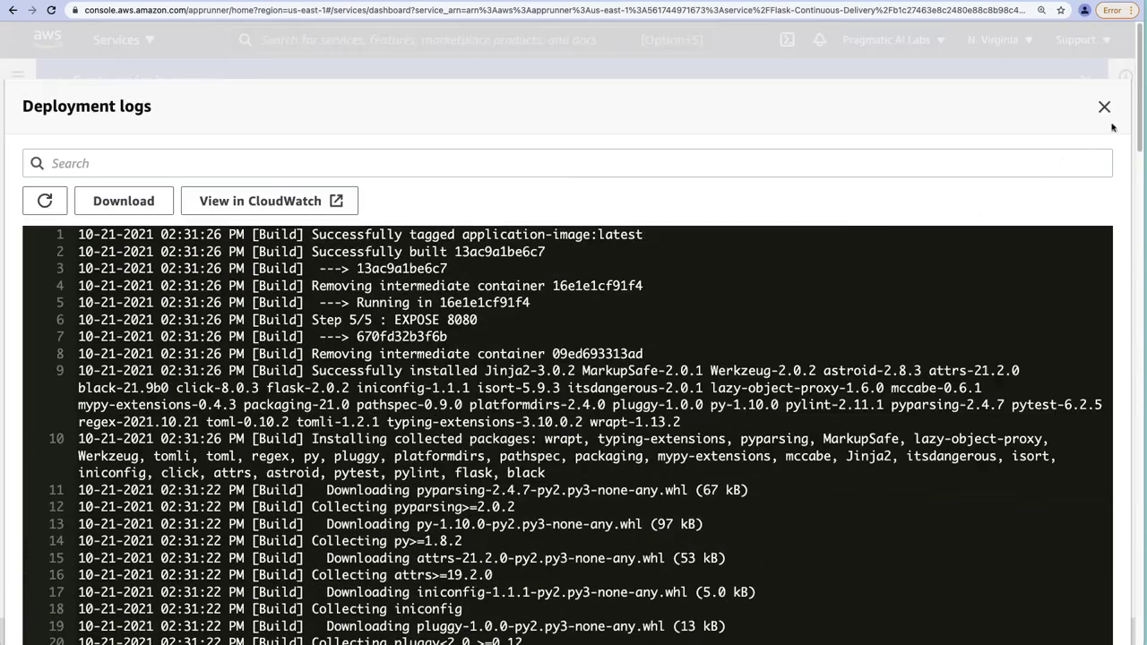
pyautogui.click(1103, 108)
pyautogui.scroll(5, 748, 353)
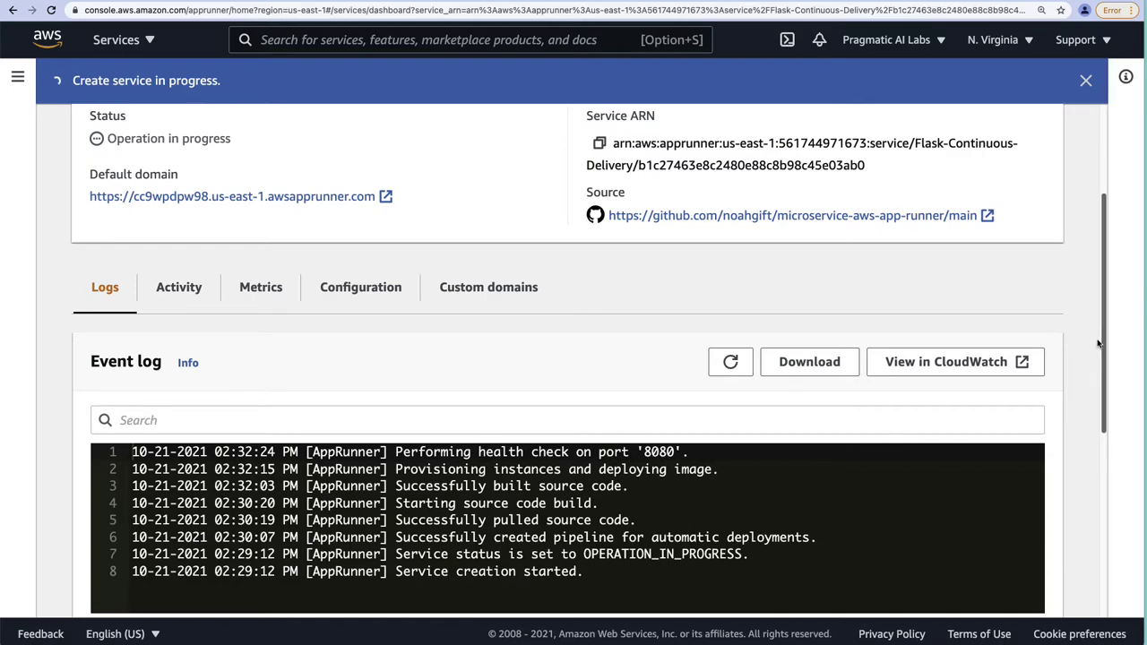
pyautogui.moveTo(1102, 354); pyautogui.dragTo(1105, 518)
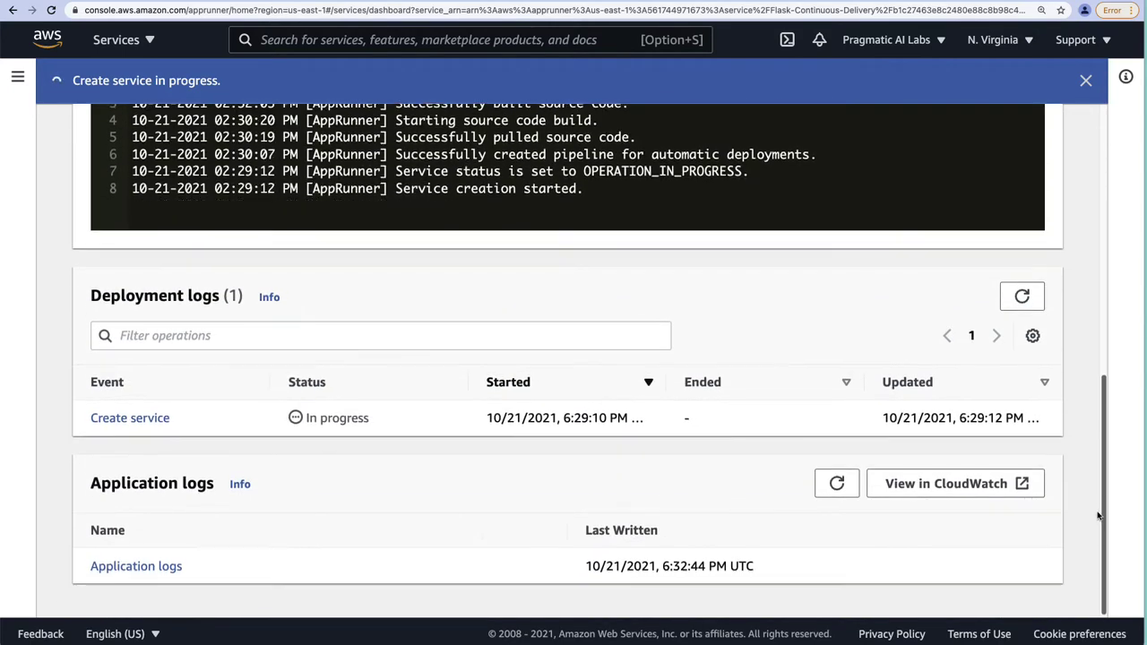
# Refresh the Flask-Continuous-Delivery deployment logs and service page, and check the running app at its default domain, reloading it once.
pyautogui.click(1021, 298)
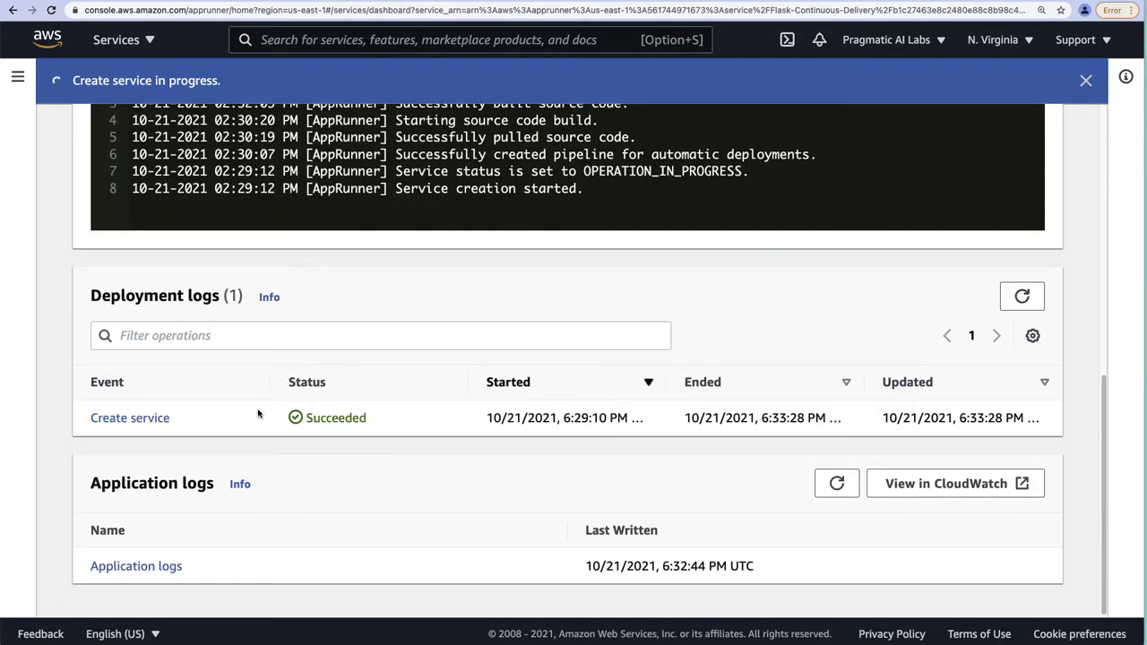
pyautogui.scroll(10, 721, 477)
pyautogui.click(841, 184)
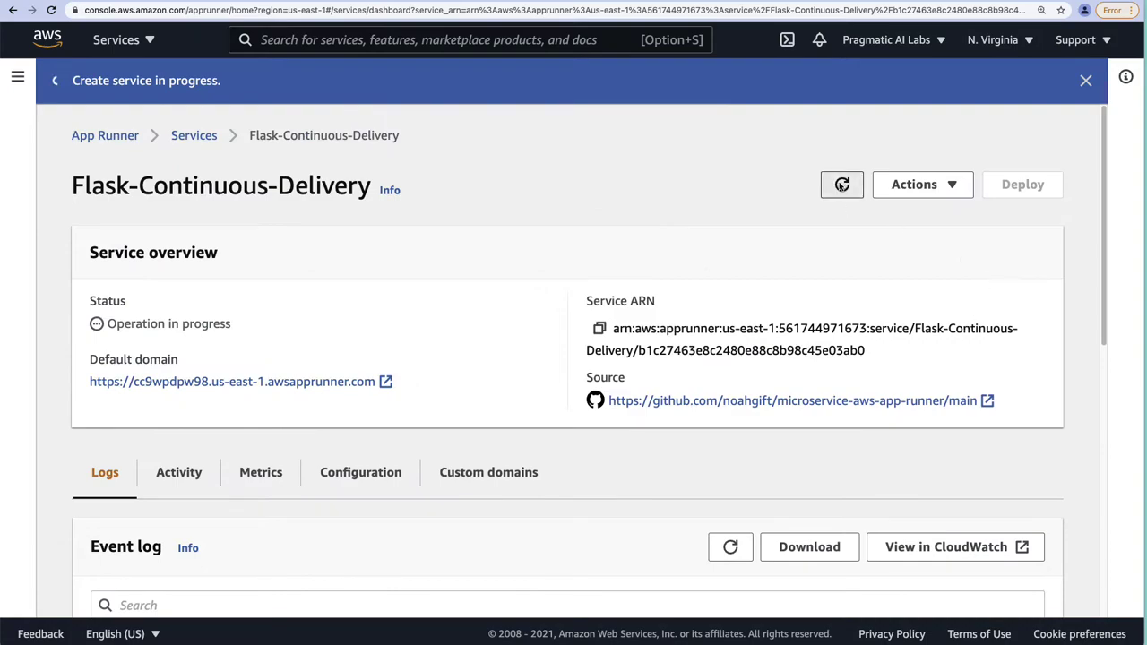
pyautogui.click(262, 384)
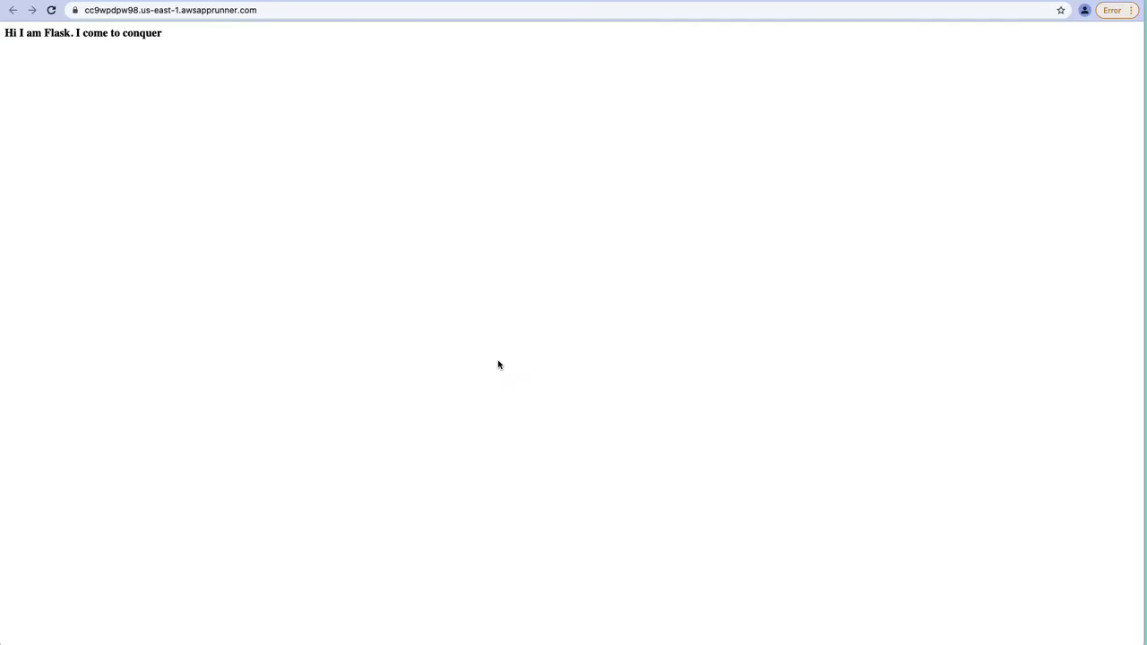
pyautogui.click(52, 11)
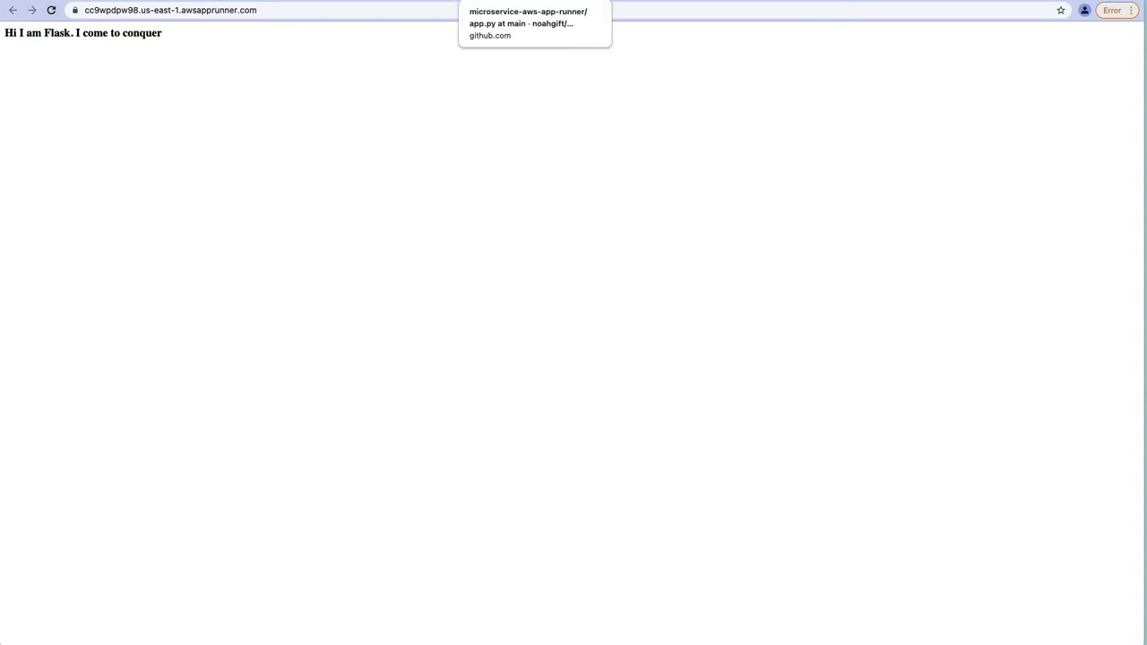
# Switch to the microservice-aws-app-runner repository on GitHub and open its app.py file for editing.
pyautogui.click(486, 1)
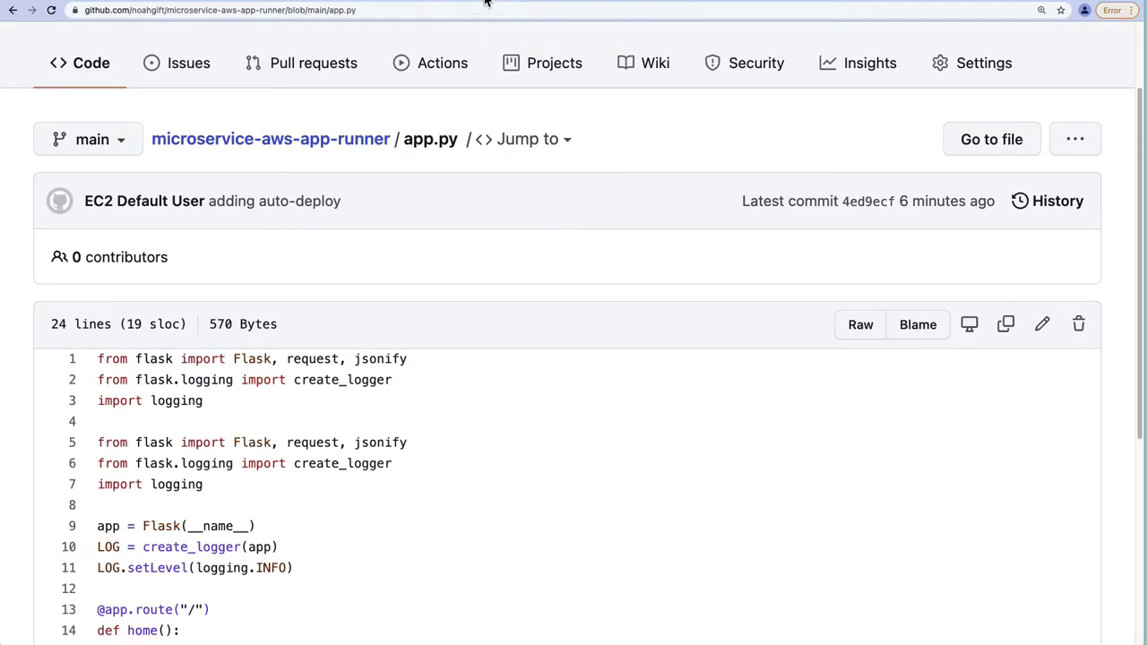
pyautogui.click(303, 140)
pyautogui.click(106, 478)
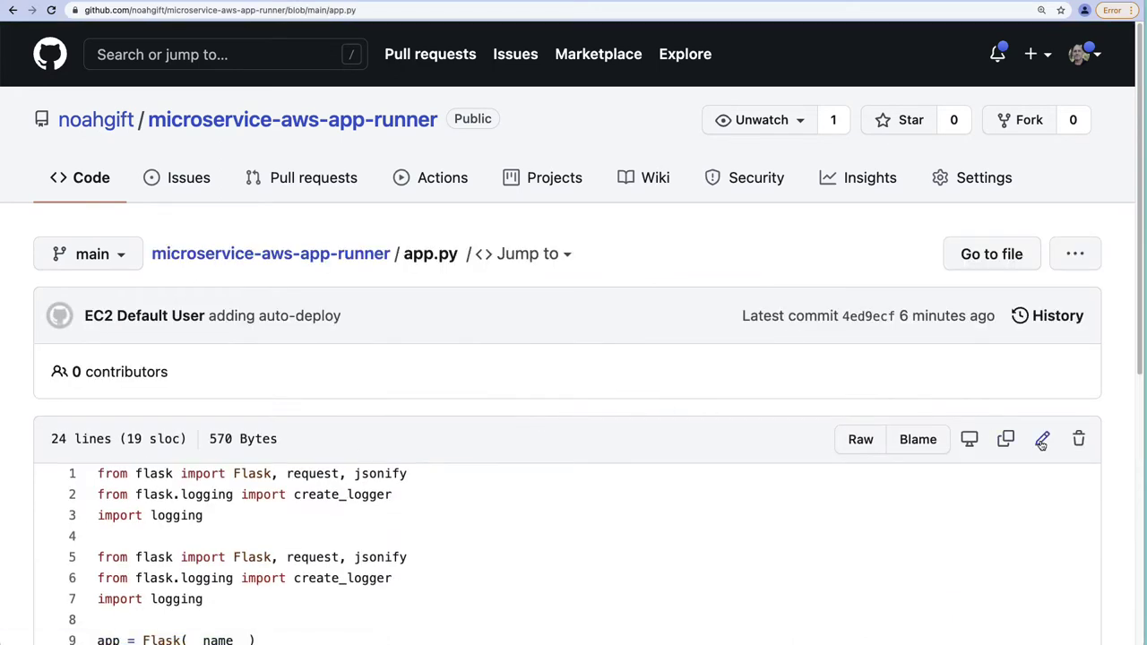
pyautogui.click(1042, 440)
pyautogui.scroll(-3, 1090, 392)
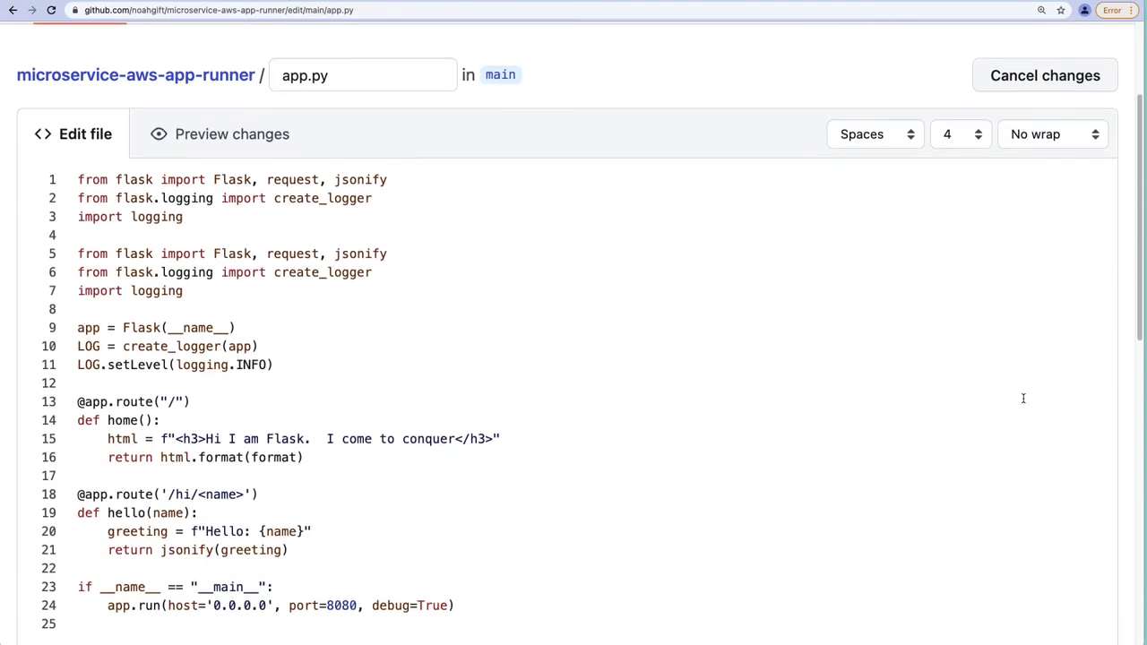
# Append "-via Continuous Delivery" after "conquer" in the home route's h3 heading in app.py and commit the change.
pyautogui.click(455, 439)
pyautogui.write('.')
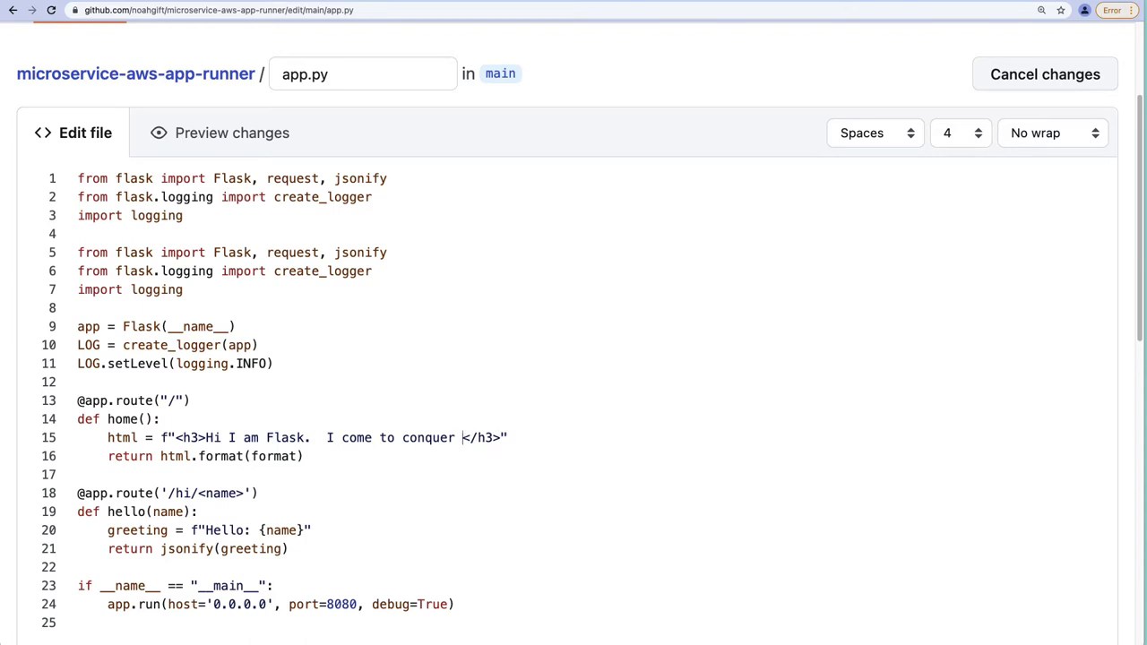
pyautogui.press('BackSpace')
pyautogui.write('!')
pyautogui.write('via Conti')
pyautogui.write('nuous Deli')
pyautogui.write('very')
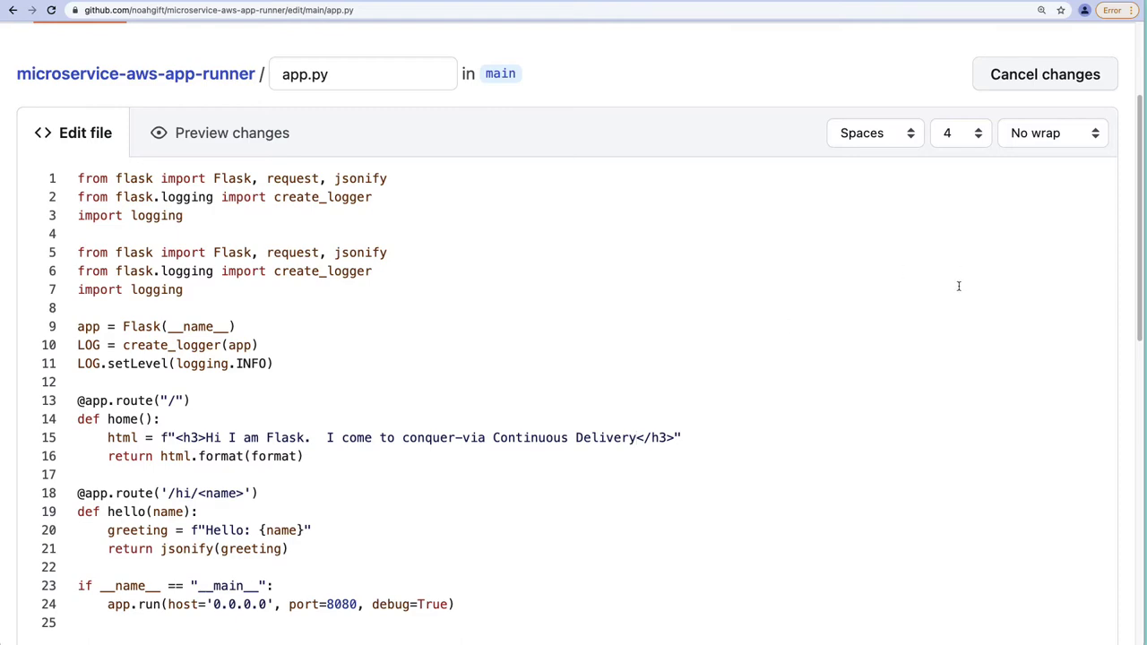
pyautogui.scroll(-10, 1127, 383)
pyautogui.click(179, 468)
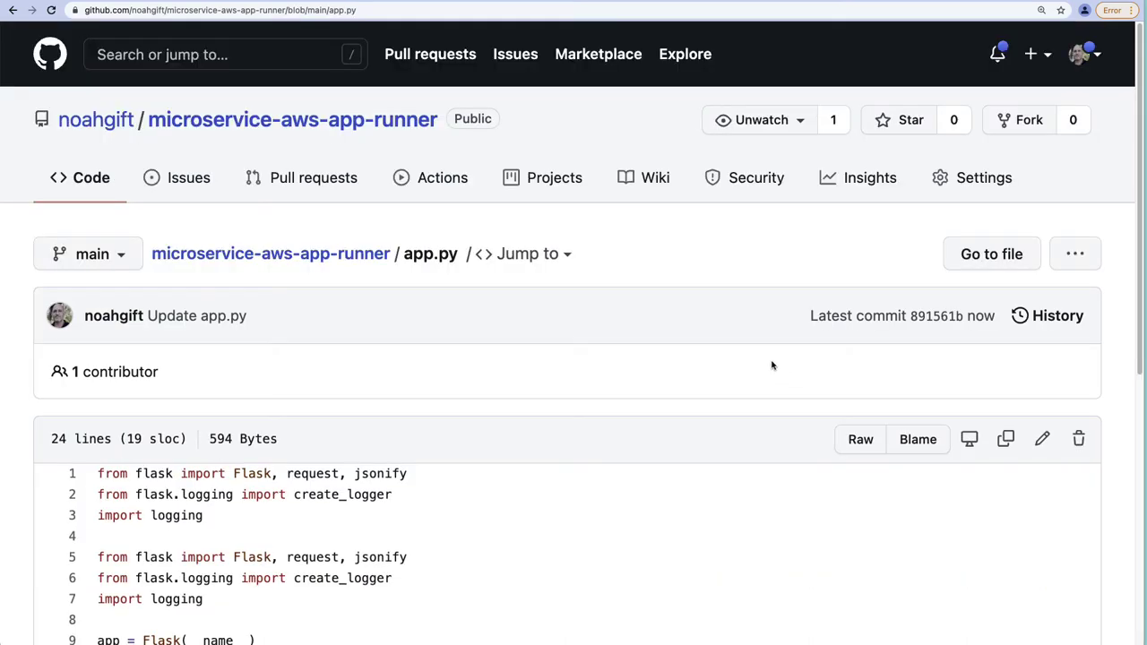
# Switch to App Runner and refresh the Flask-Continuous-Delivery service page to check for a deployment triggered by the commit.
pyautogui.hotkey('ctrl', 'Tab')
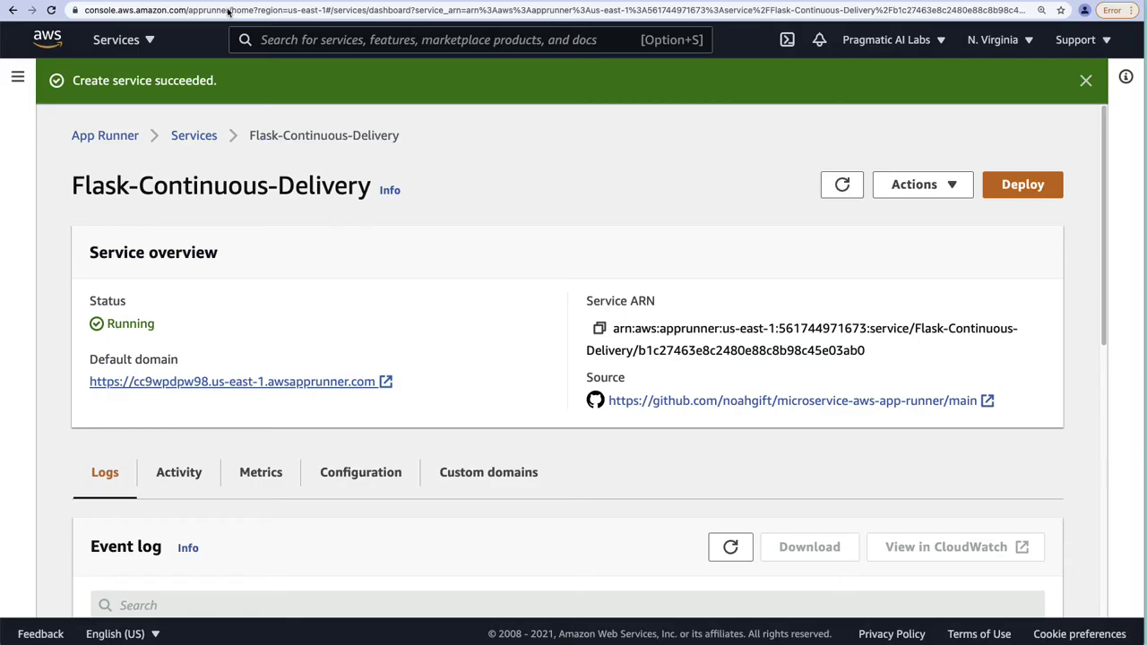
pyautogui.moveTo(71, 186); pyautogui.dragTo(802, 184)
pyautogui.click(840, 186)
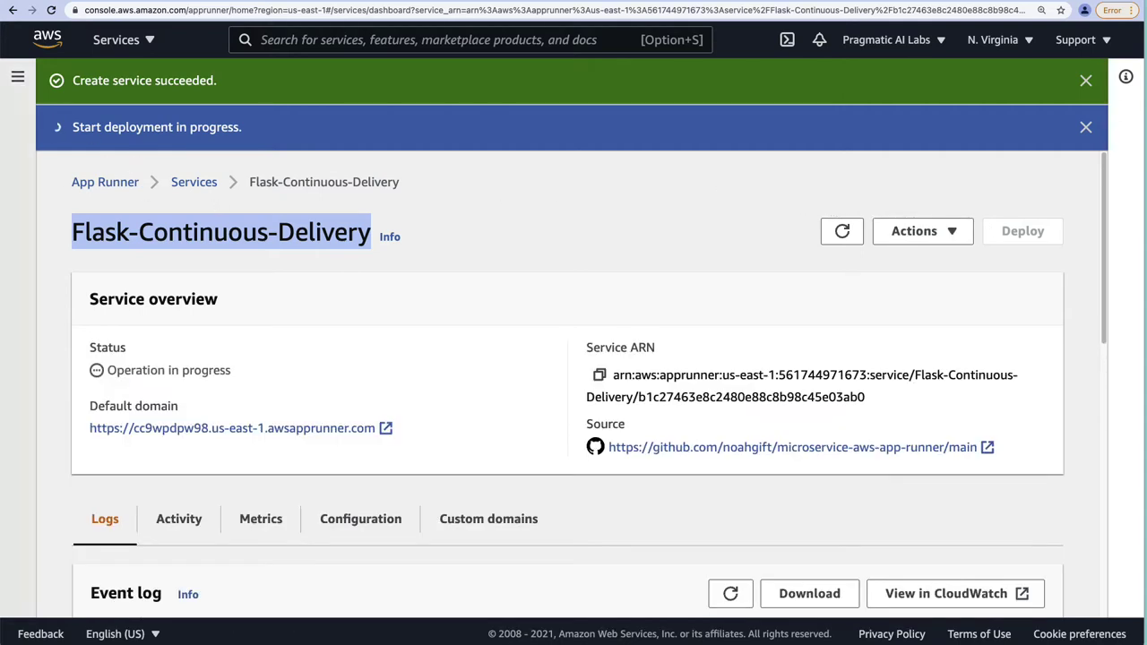
# Start creating another App Runner service from the services list, with Source code repository as its repository type.
pyautogui.click(104, 185)
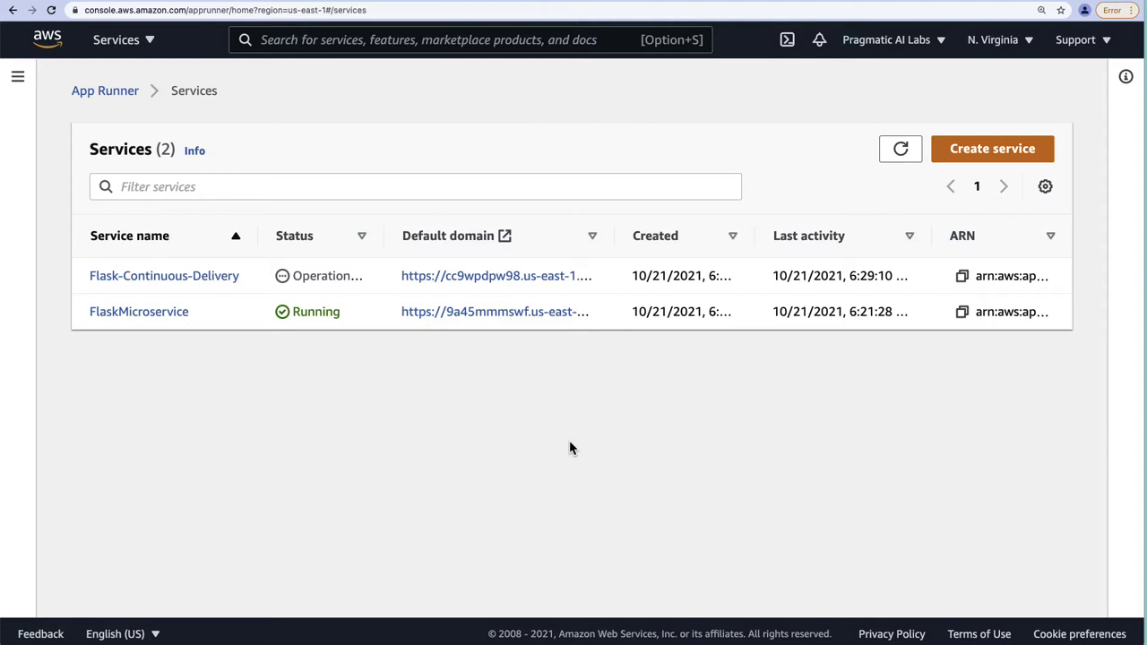
pyautogui.click(1001, 154)
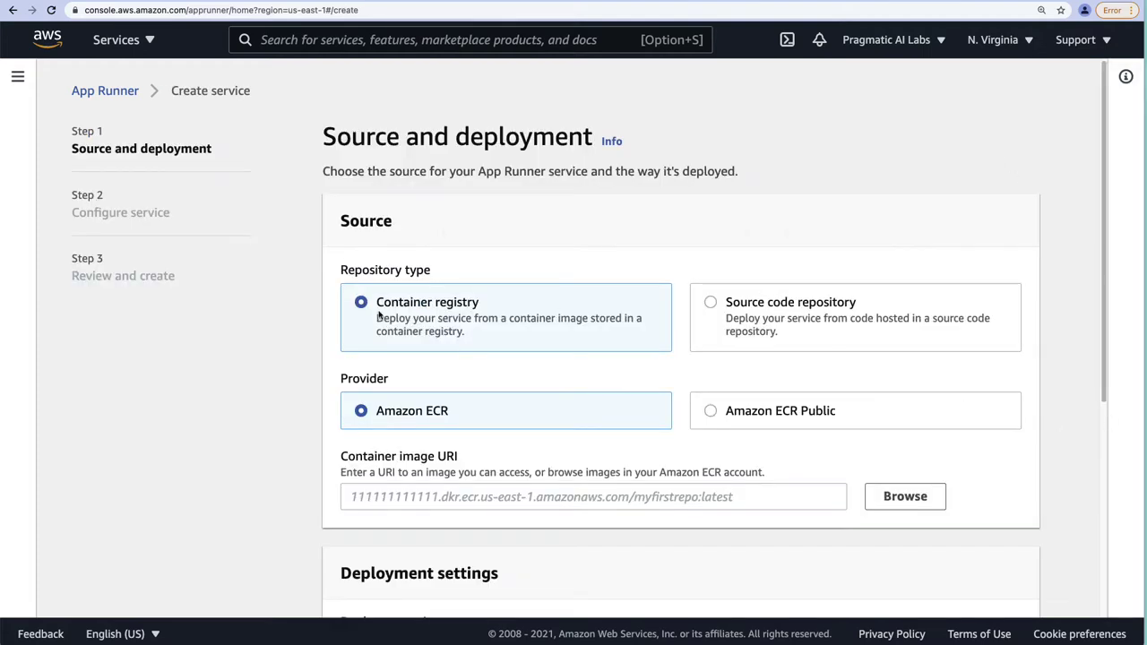
pyautogui.moveTo(377, 302); pyautogui.dragTo(501, 336)
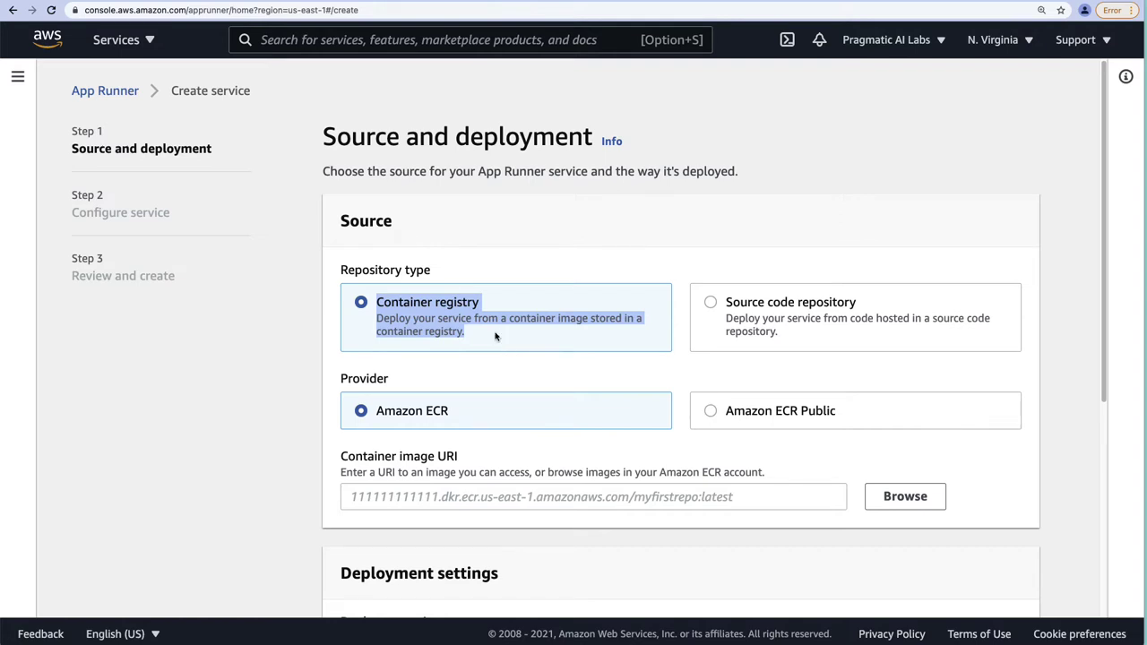
pyautogui.click(710, 304)
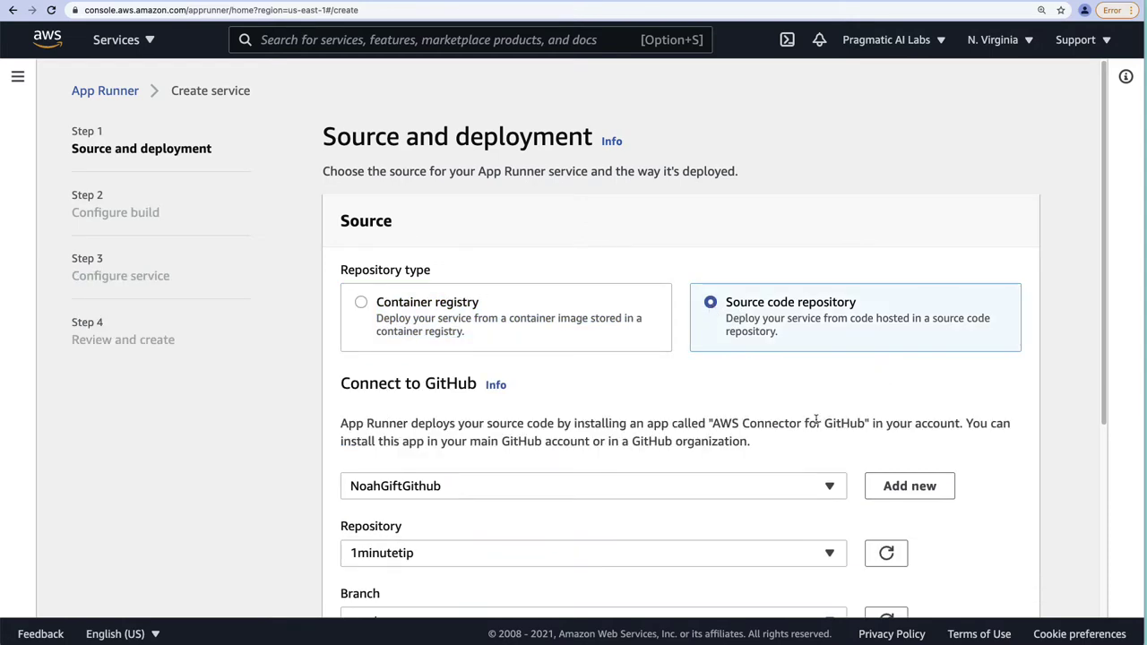
# Choose the Python-MLOps-Cookbook repository on the main branch, keep the Manual deployment trigger, and continue to the build configuration.
pyautogui.scroll(-3, 1008, 464)
pyautogui.click(498, 355)
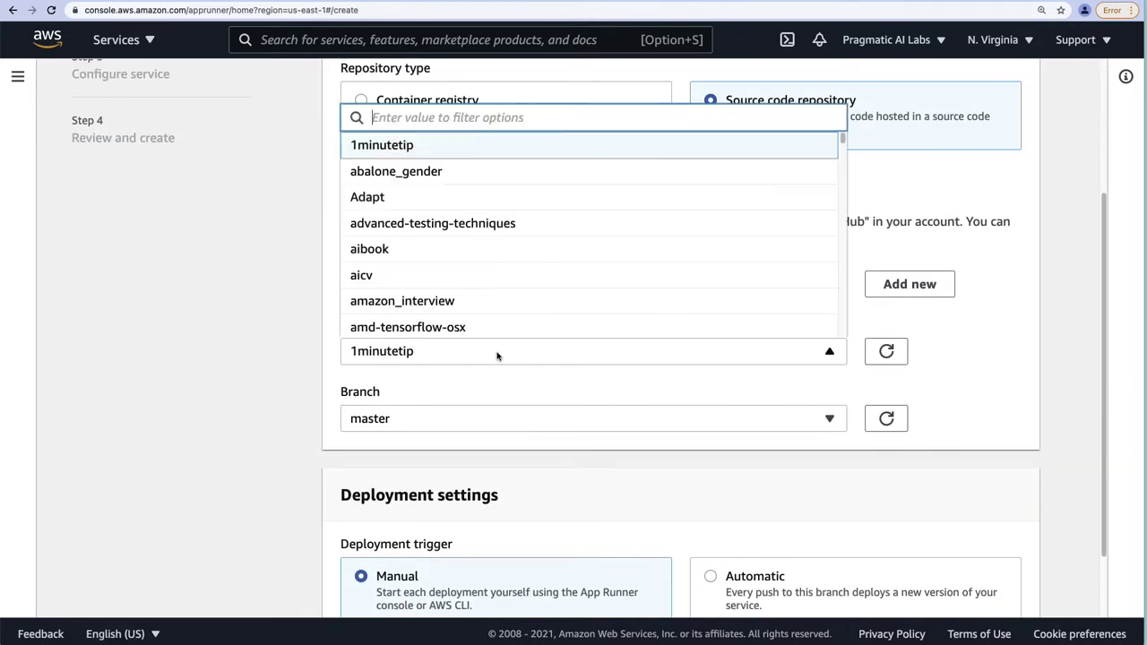
pyautogui.write('mlo')
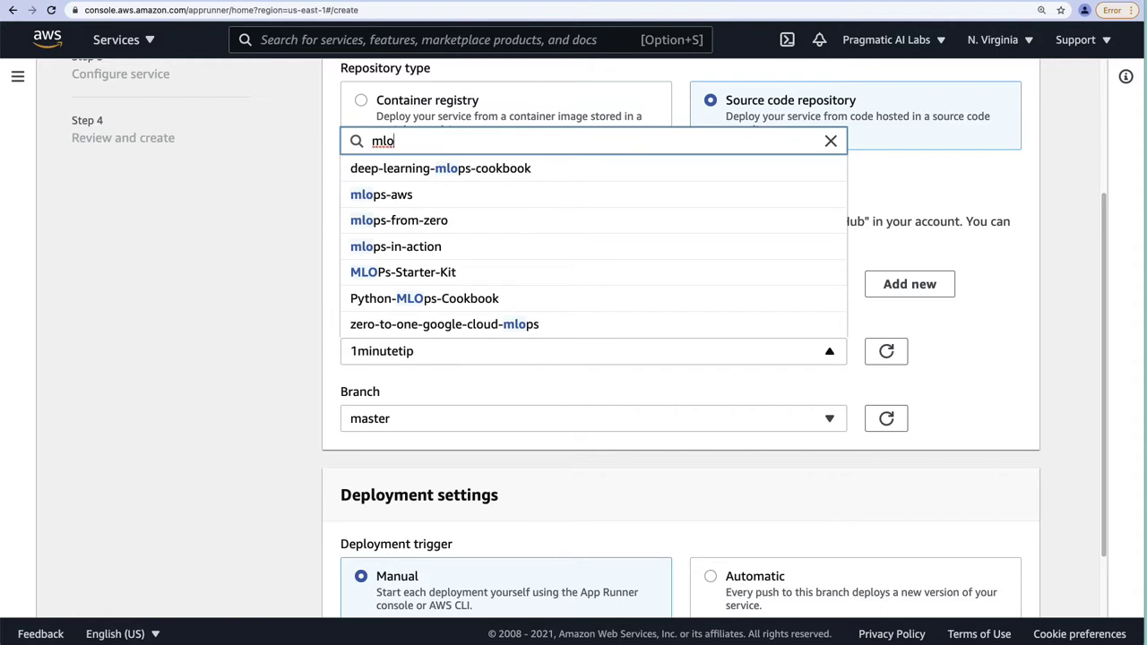
pyautogui.click(482, 299)
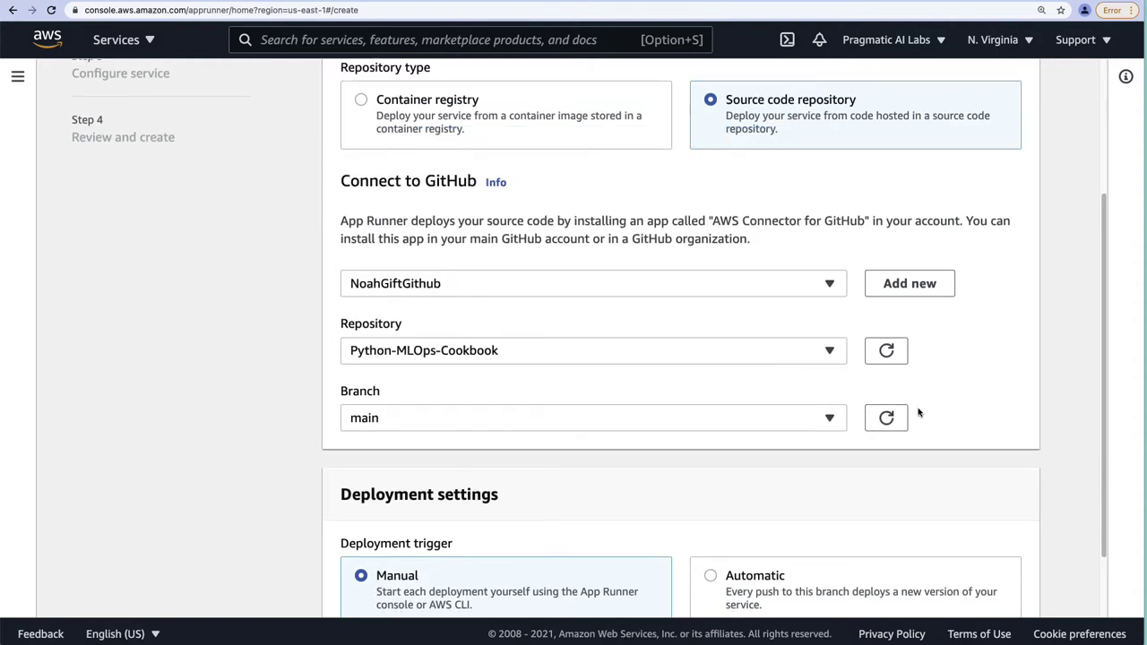
pyautogui.scroll(-2, 908, 410)
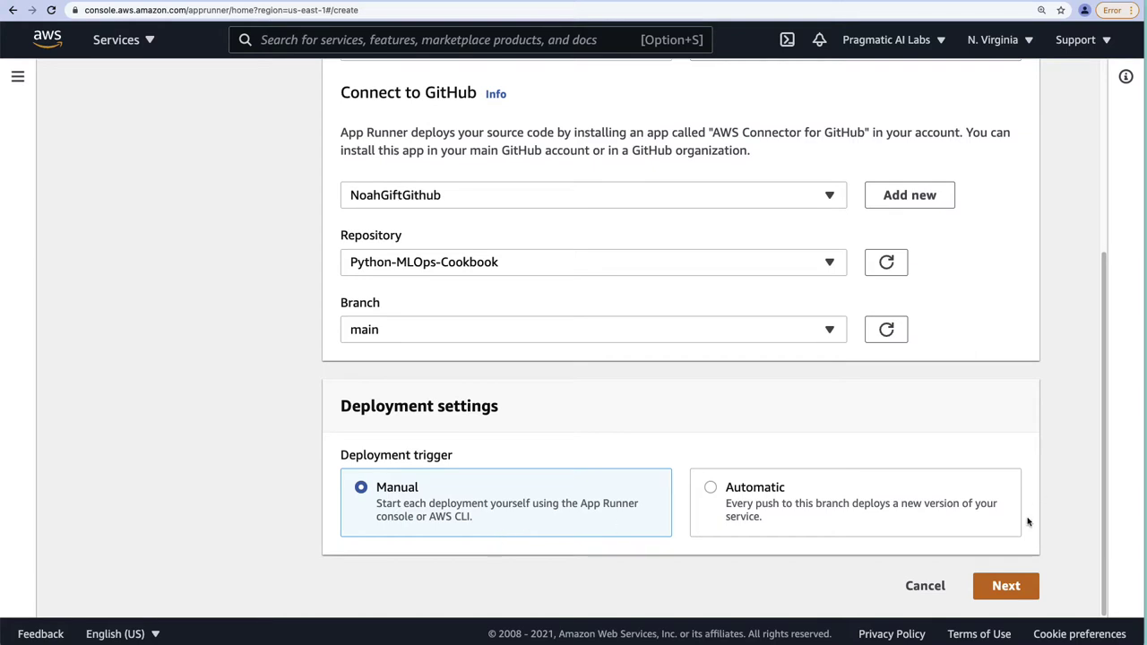
pyautogui.click(1001, 586)
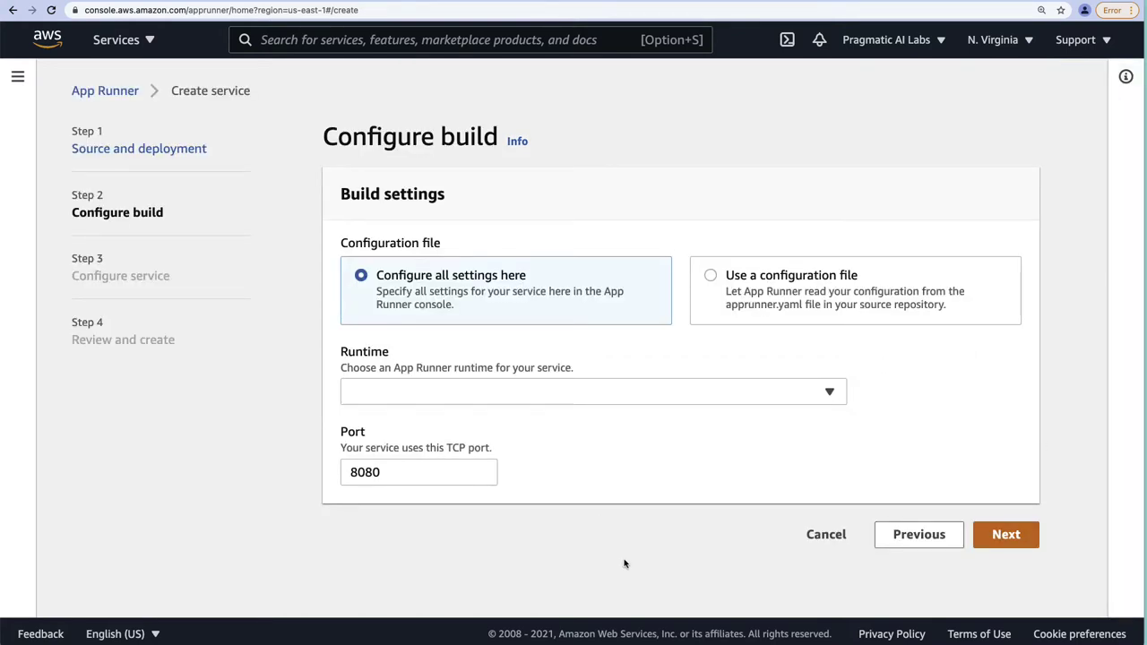
# Set the service's runtime to Python 3 and its build command to "pip install -r requirements.txt".
pyautogui.click(455, 398)
pyautogui.click(400, 421)
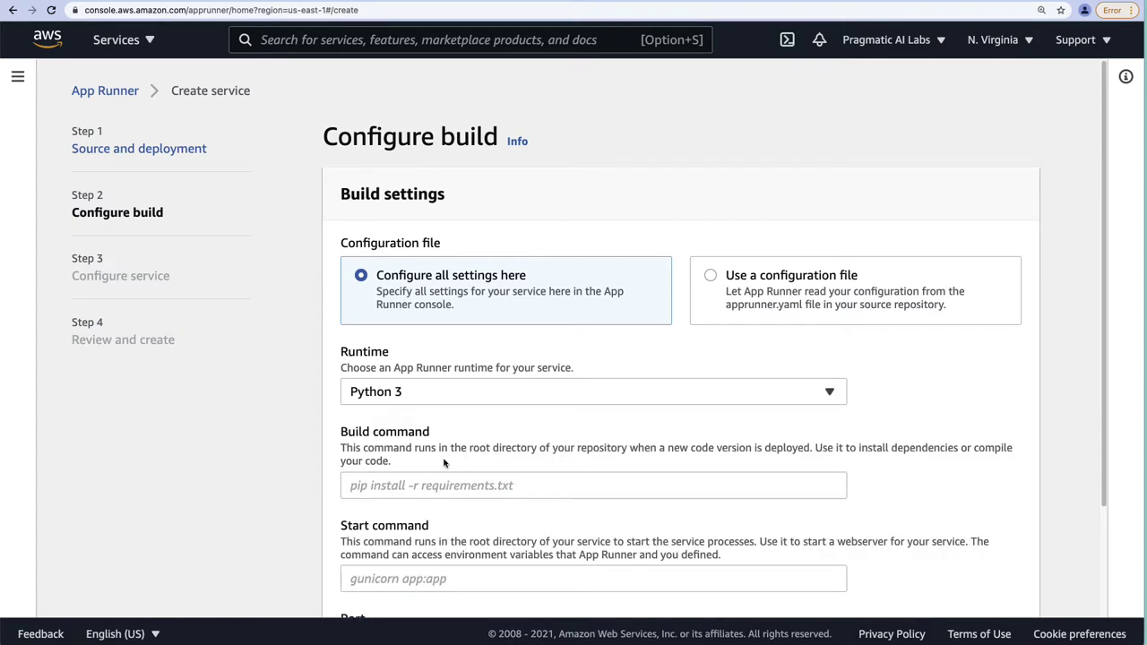
pyautogui.click(394, 486)
pyautogui.press('Down')
pyautogui.press('Return')
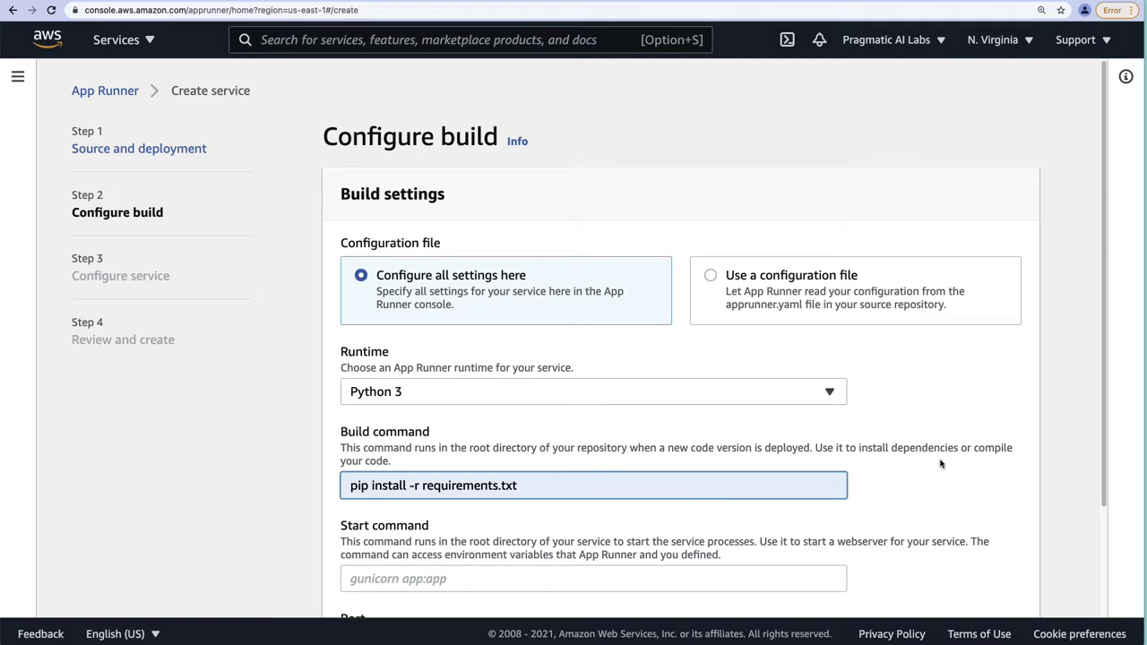
pyautogui.scroll(-2, 860, 461)
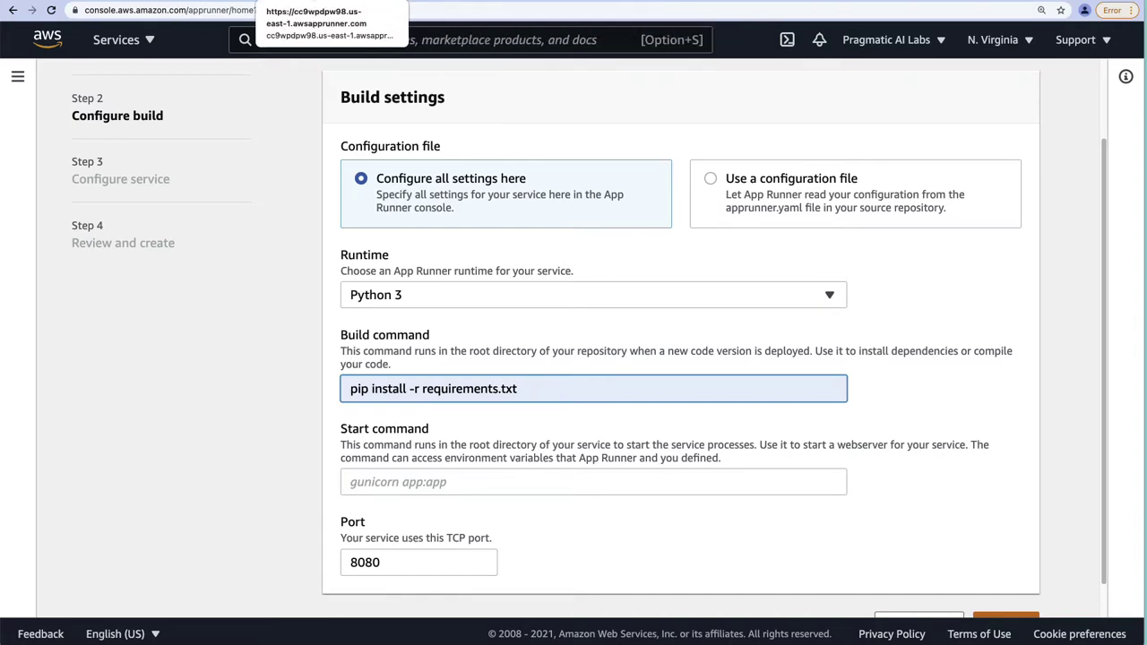
# Switch to GitHub, look through the repository owner's profile page, and go to the GitHub home page.
pyautogui.click(495, 2)
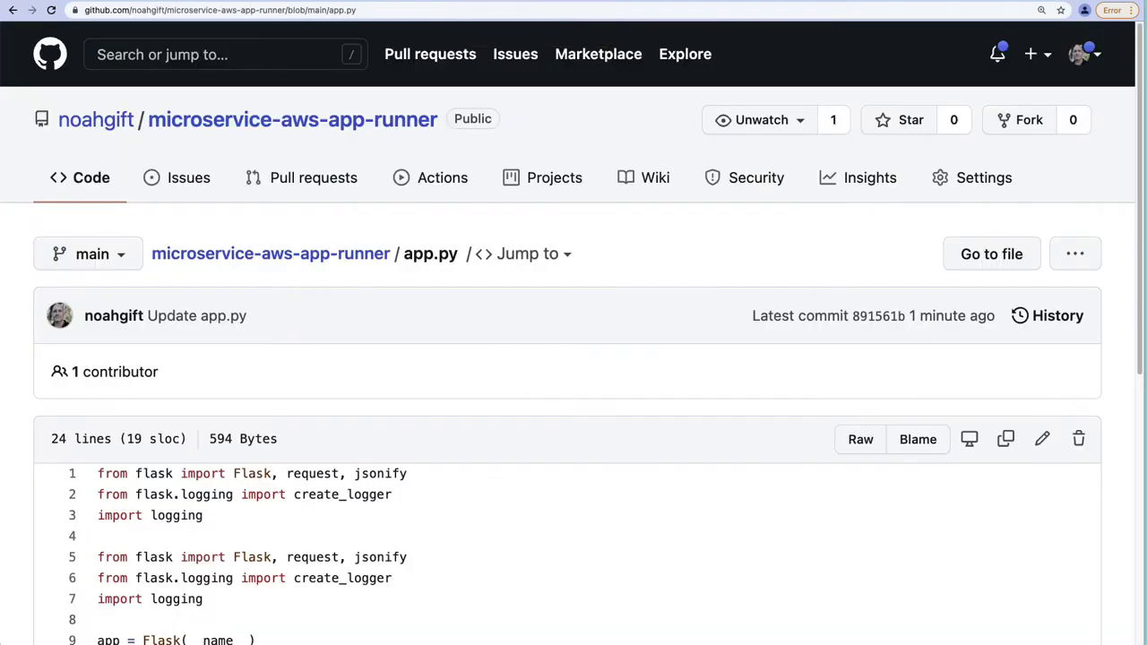
pyautogui.rightClick(86, 118)
pyautogui.press('Escape')
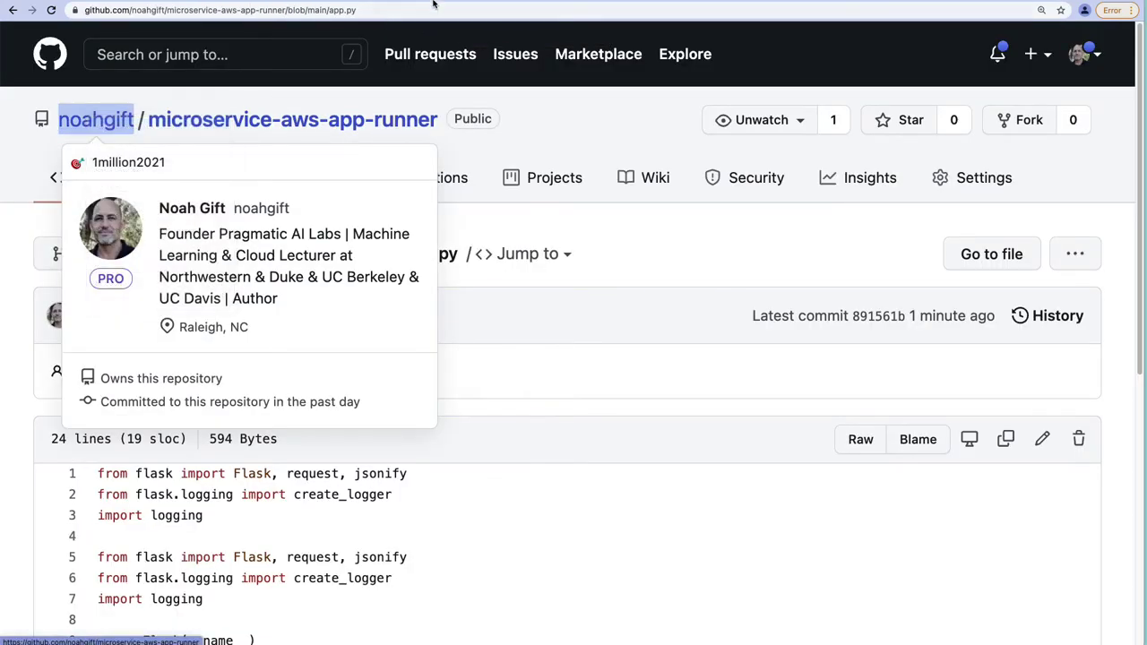
pyautogui.click(126, 126)
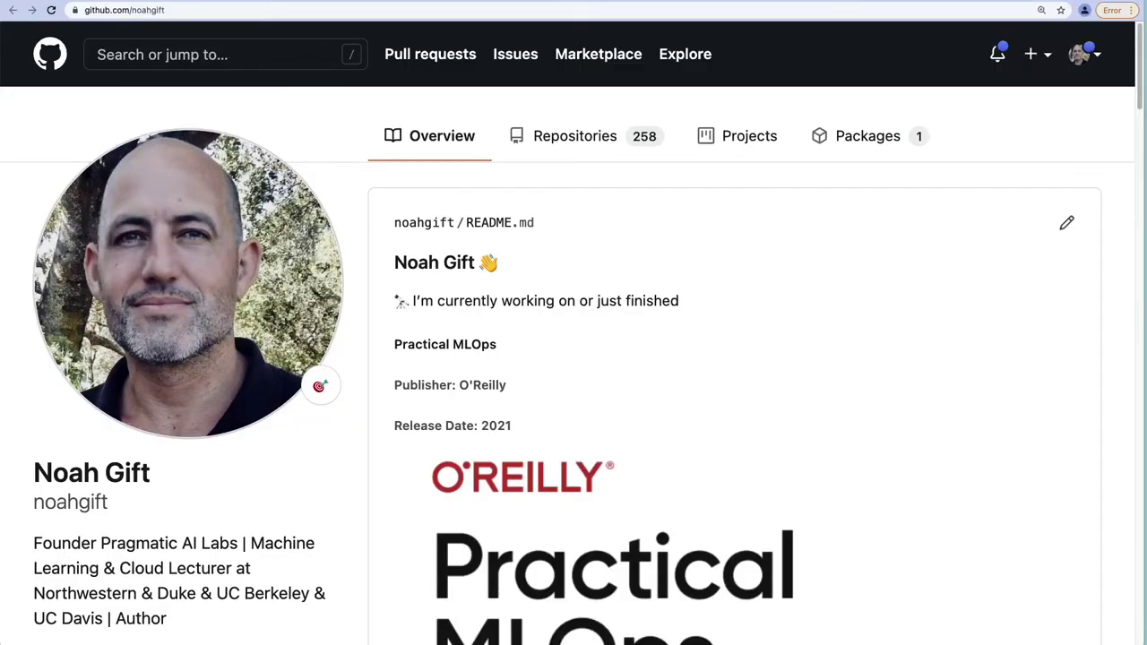
pyautogui.scroll(-10, 568, 256)
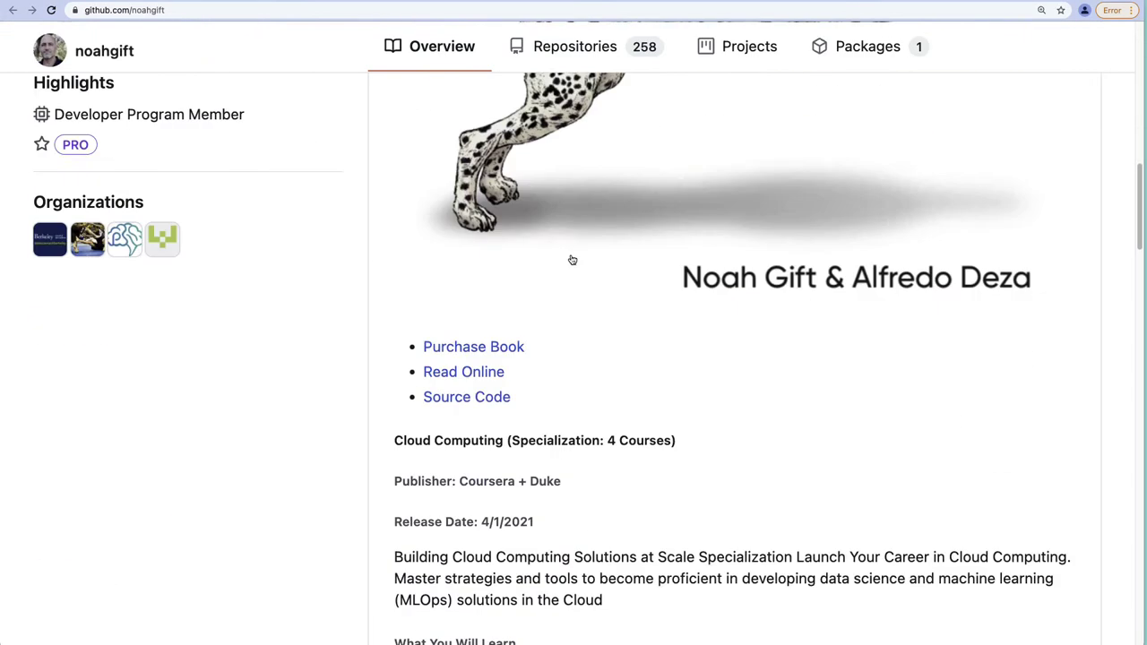
pyautogui.scroll(-5, 572, 259)
pyautogui.scroll(8, 568, 259)
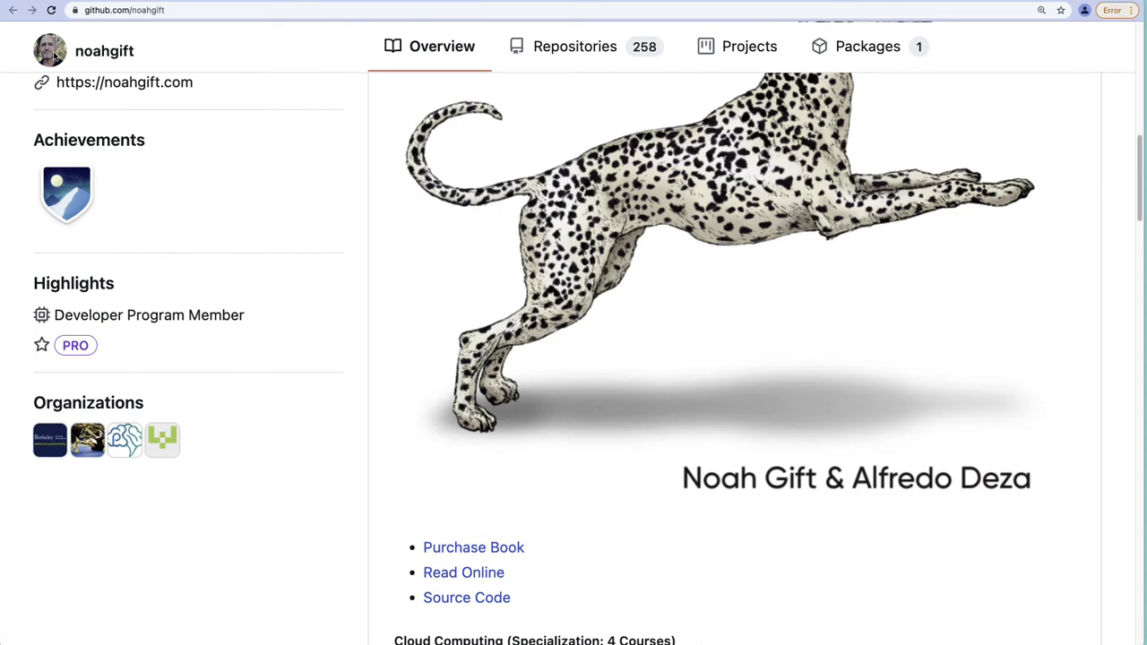
pyautogui.click(50, 53)
pyautogui.click(56, 63)
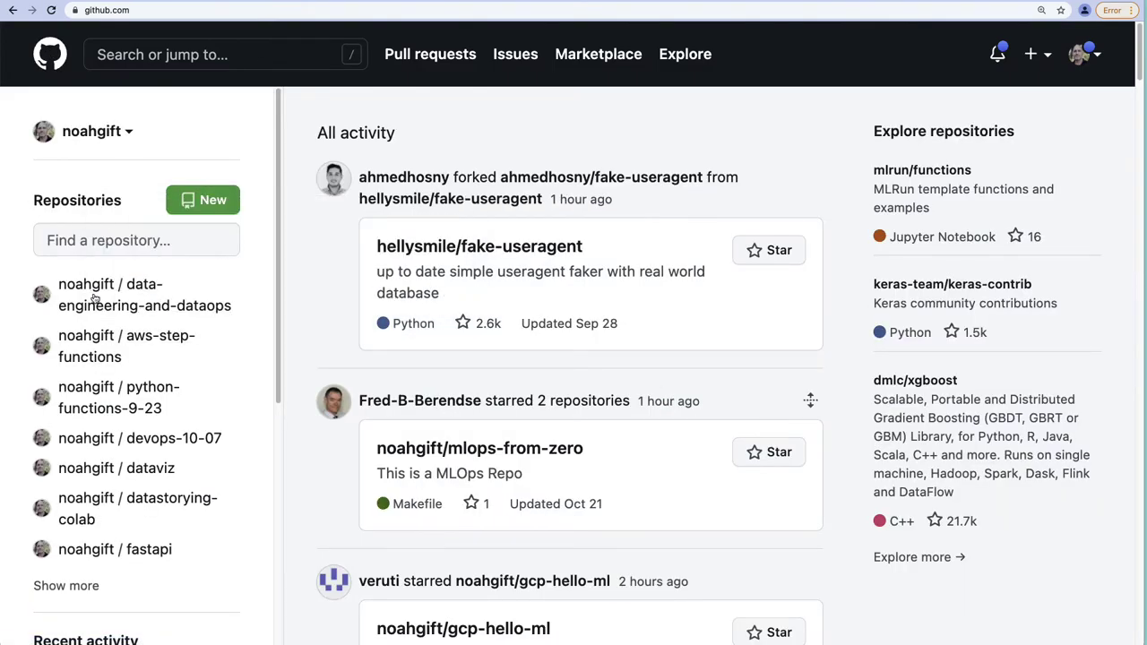
# Search the account's repositories for "mlops" and open the Python-MLOps-Cookbook repository.
pyautogui.click(86, 239)
pyautogui.write('mlop')
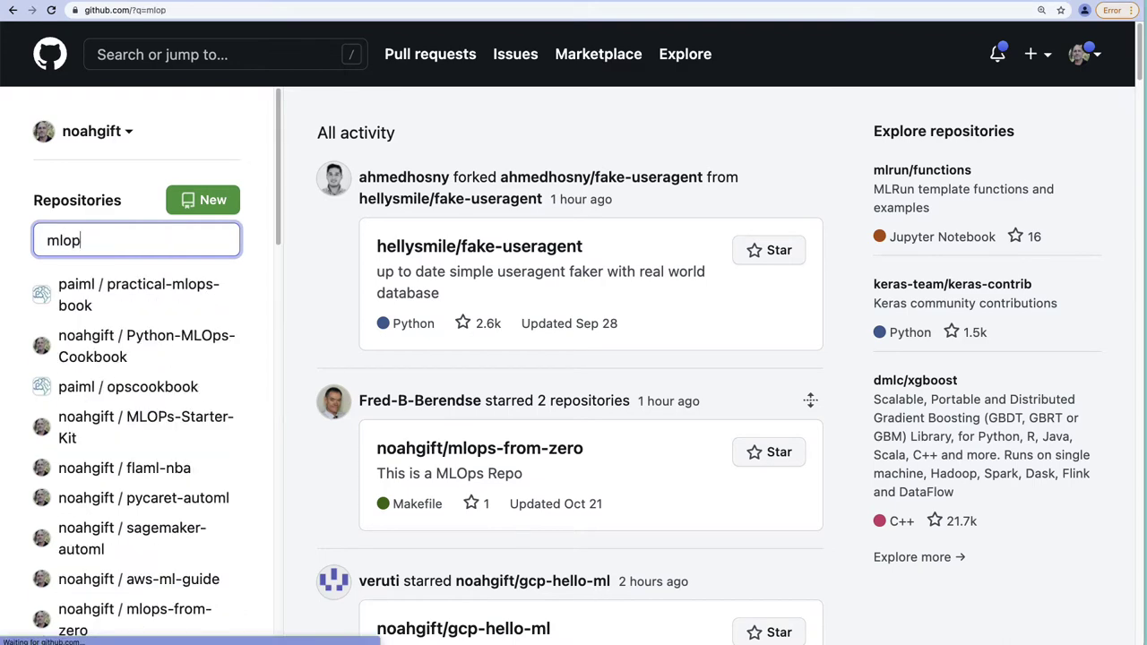
pyautogui.write('s')
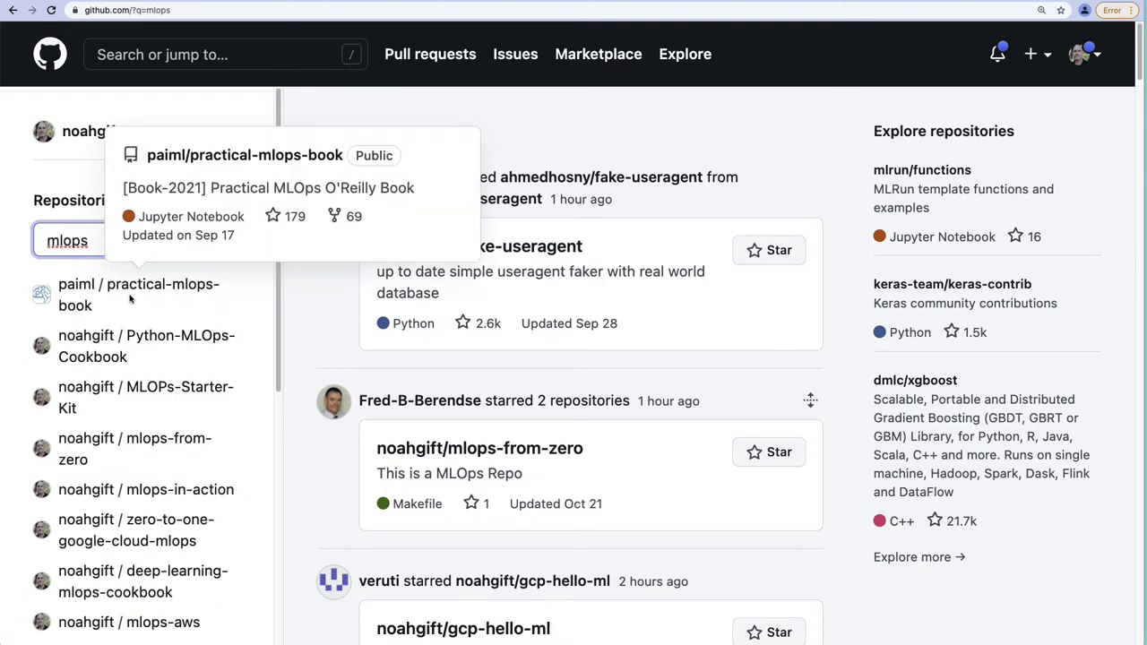
pyautogui.click(126, 337)
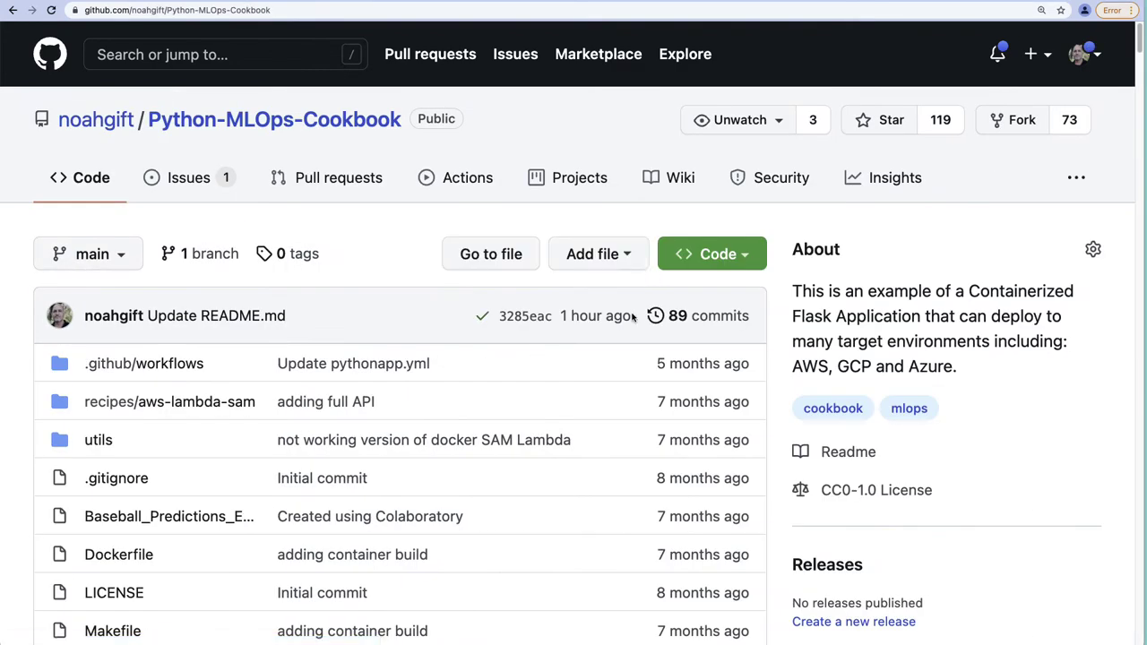
# Open app.py in the Python-MLOps-Cookbook repository and examine the app.run line with its host and port settings.
pyautogui.scroll(-5, 621, 341)
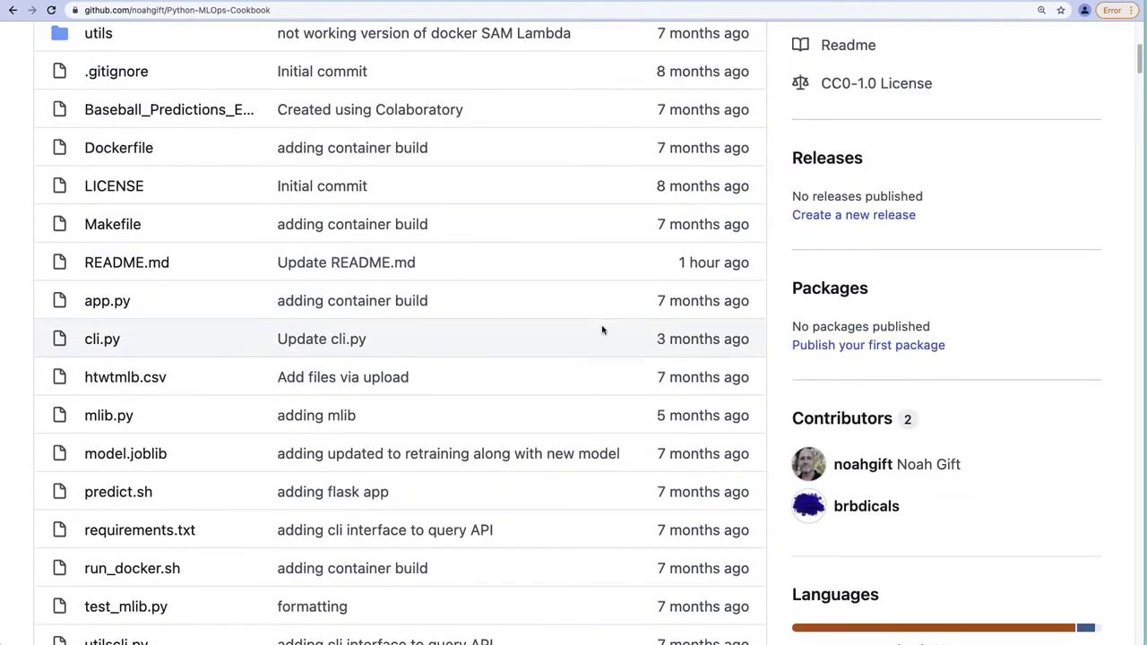
pyautogui.click(107, 301)
pyautogui.scroll(-7, 460, 349)
pyautogui.moveTo(126, 475); pyautogui.dragTo(522, 479)
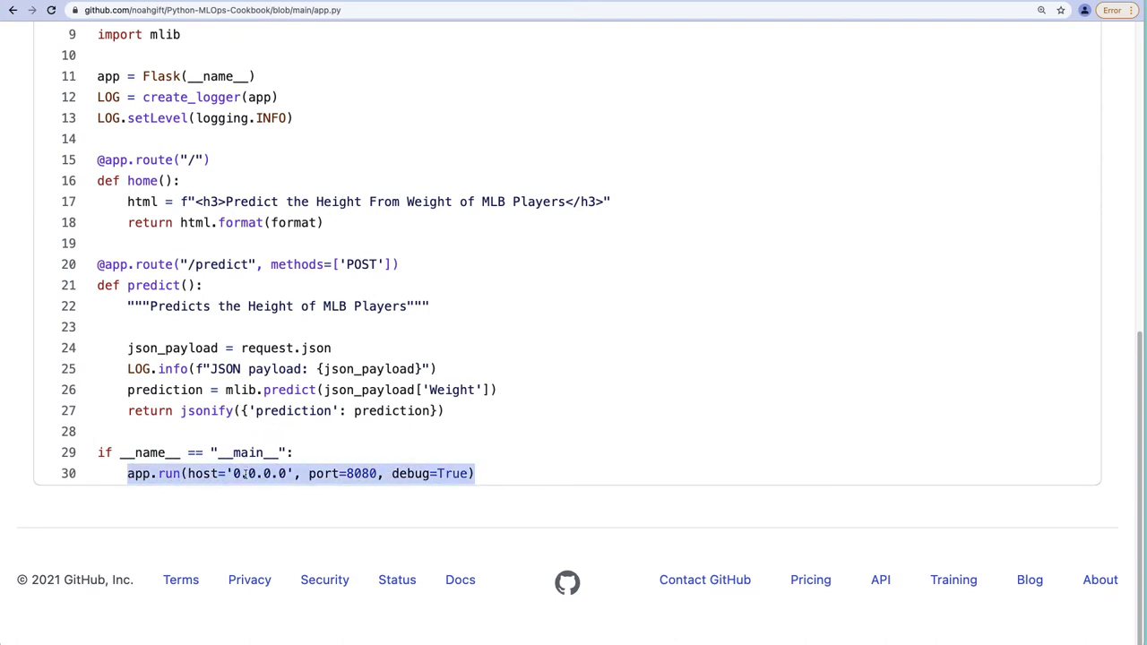
# Look up the Flask run command in the repository's README and set the App Runner service's start command to "python app.py".
pyautogui.click(12, 10)
pyautogui.scroll(-15, 553, 353)
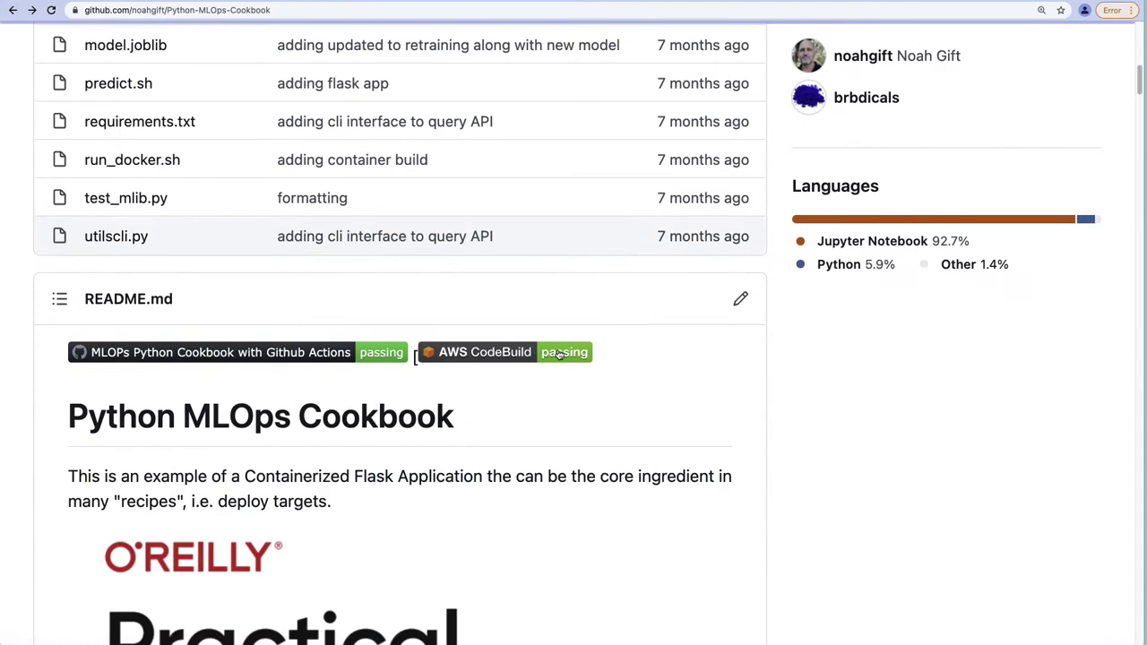
pyautogui.scroll(-20, 557, 368)
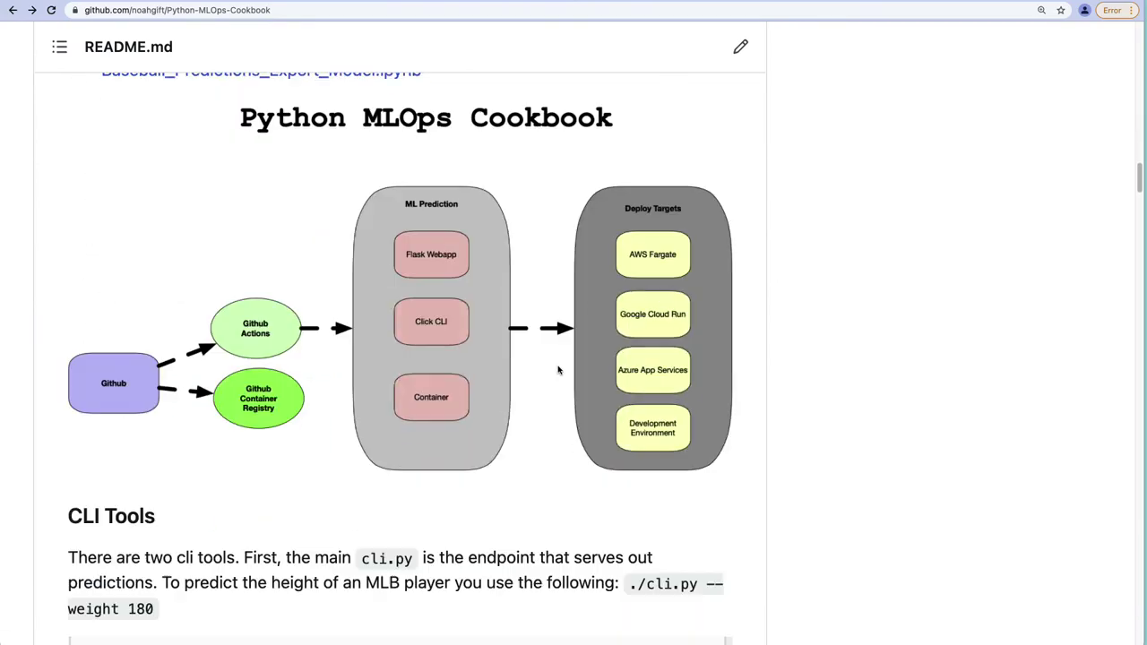
pyautogui.scroll(-10, 559, 371)
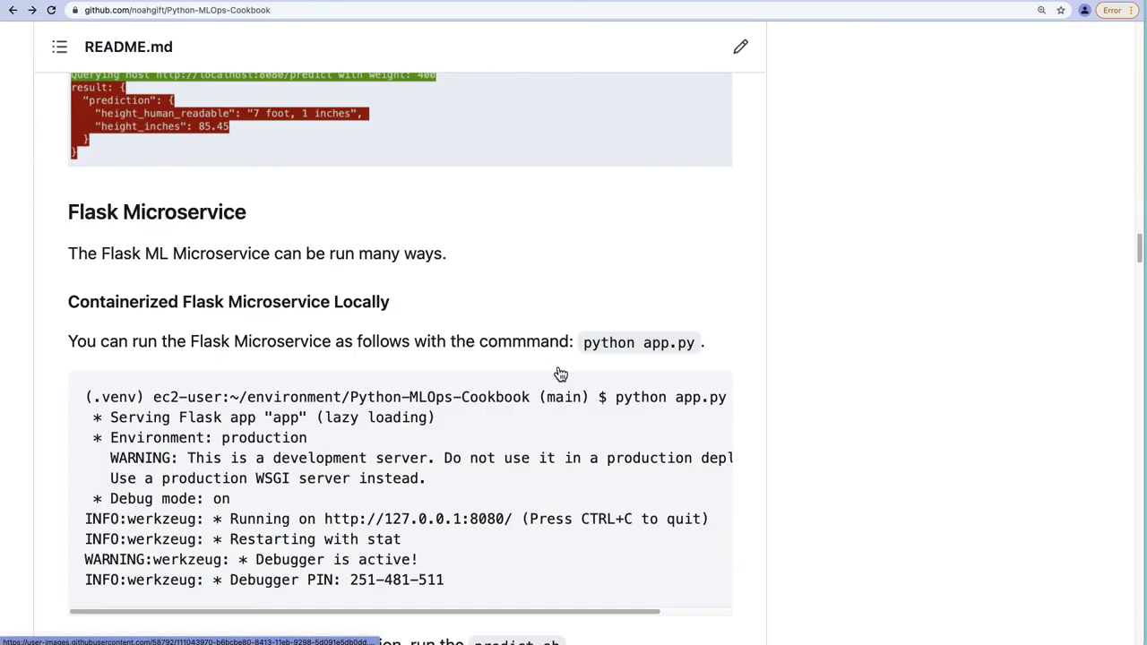
pyautogui.scroll(4, 560, 374)
pyautogui.scroll(-5, 560, 374)
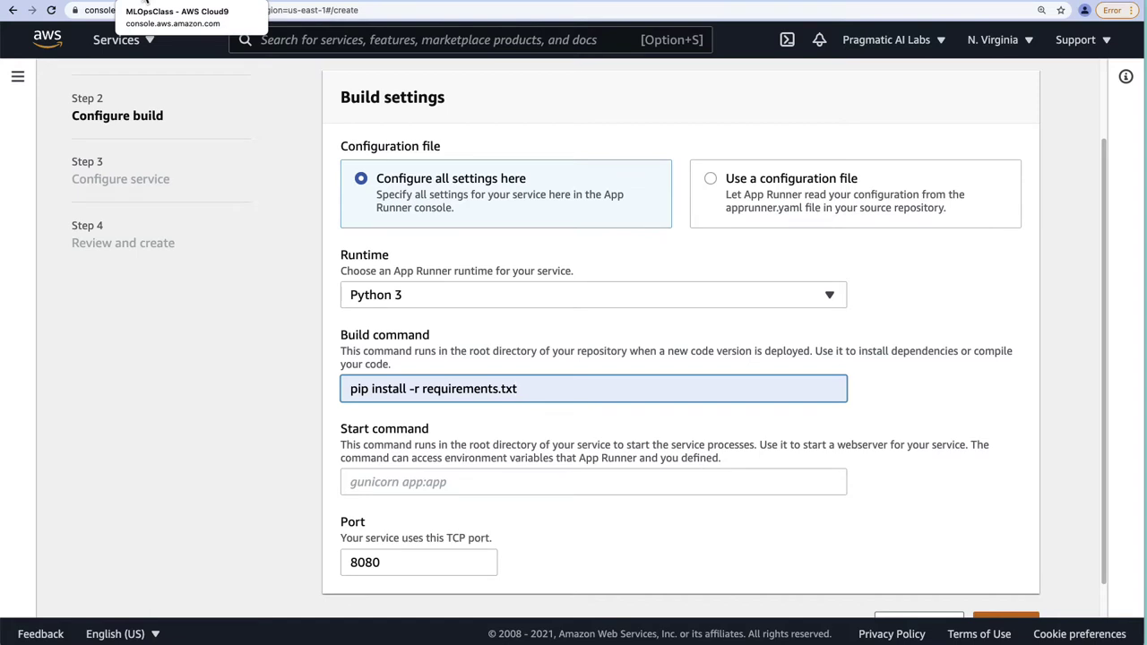
pyautogui.click(360, 485)
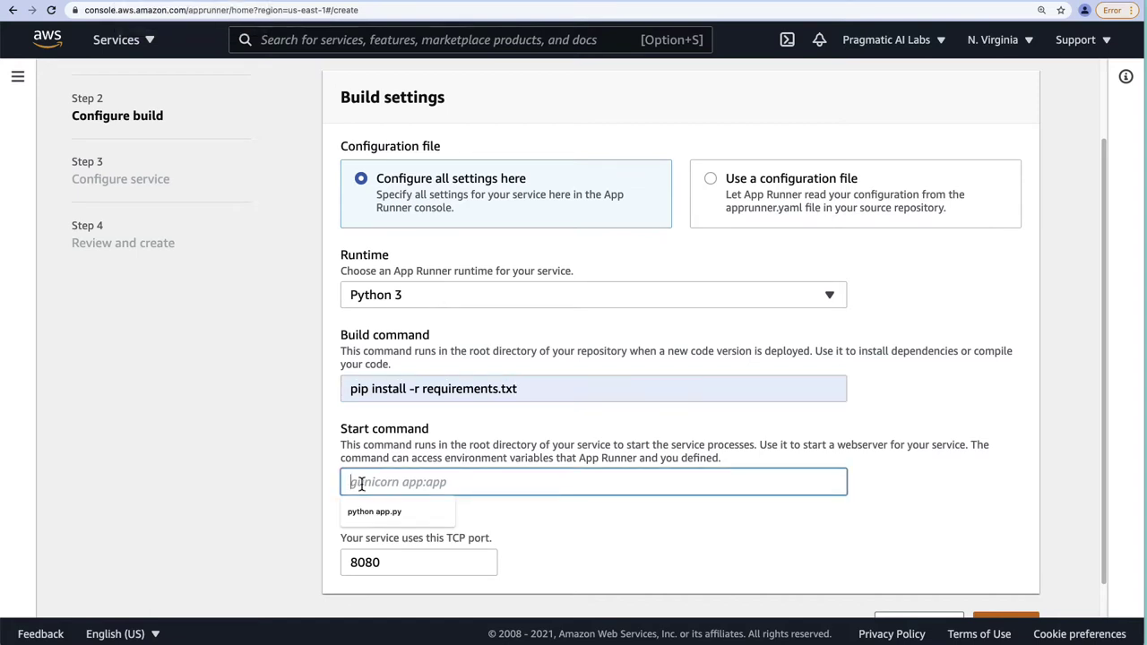
pyautogui.click(406, 514)
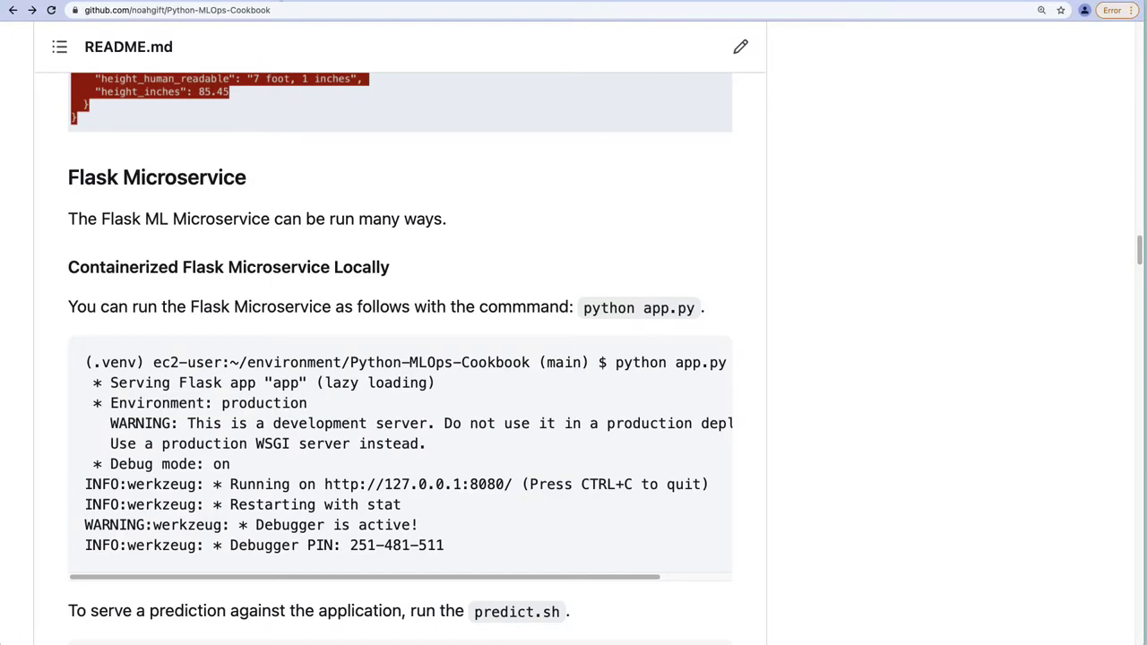
# Reopen app.py in the Python-MLOps-Cookbook repository on GitHub and check the port passed to app.run.
pyautogui.click(12, 11)
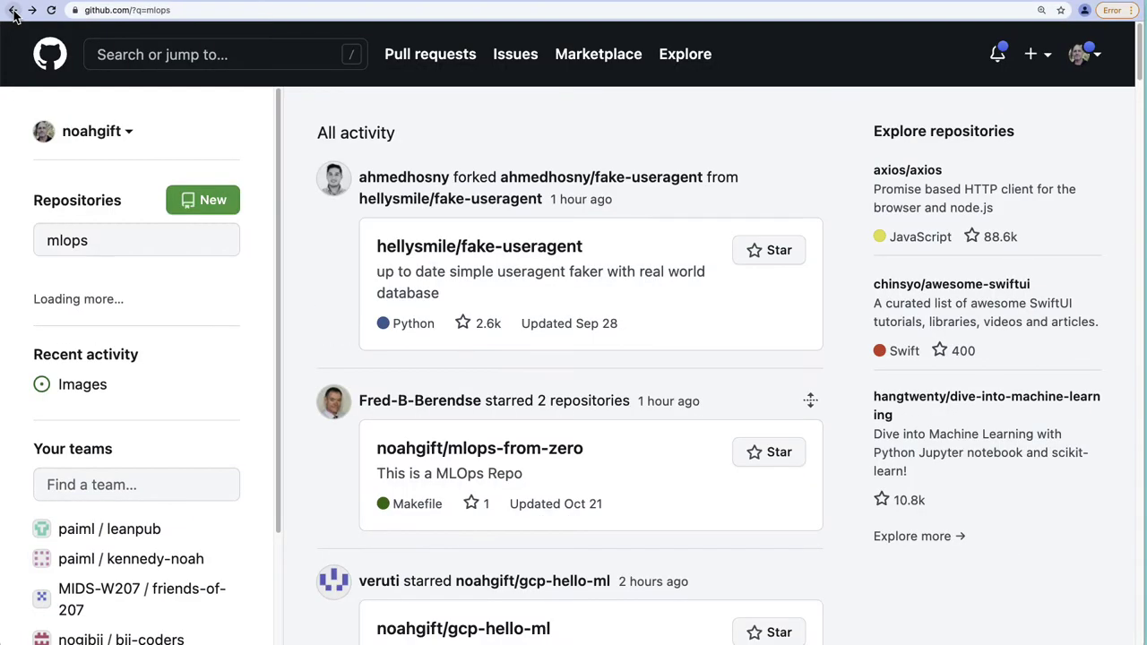
pyautogui.click(146, 346)
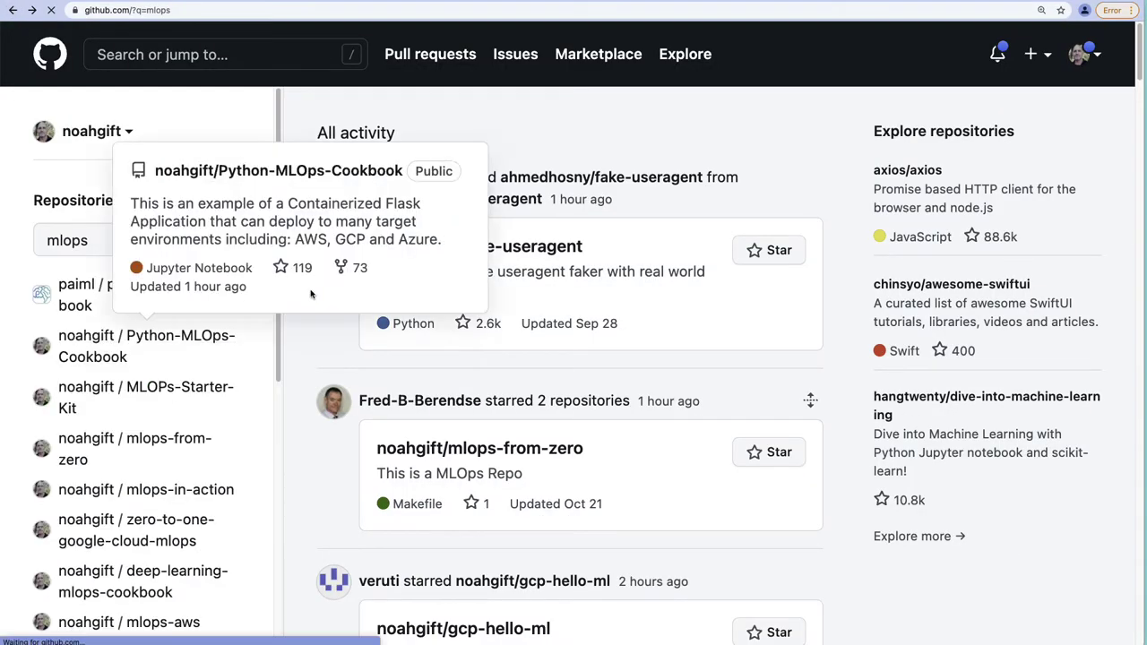
pyautogui.scroll(-3, 180, 507)
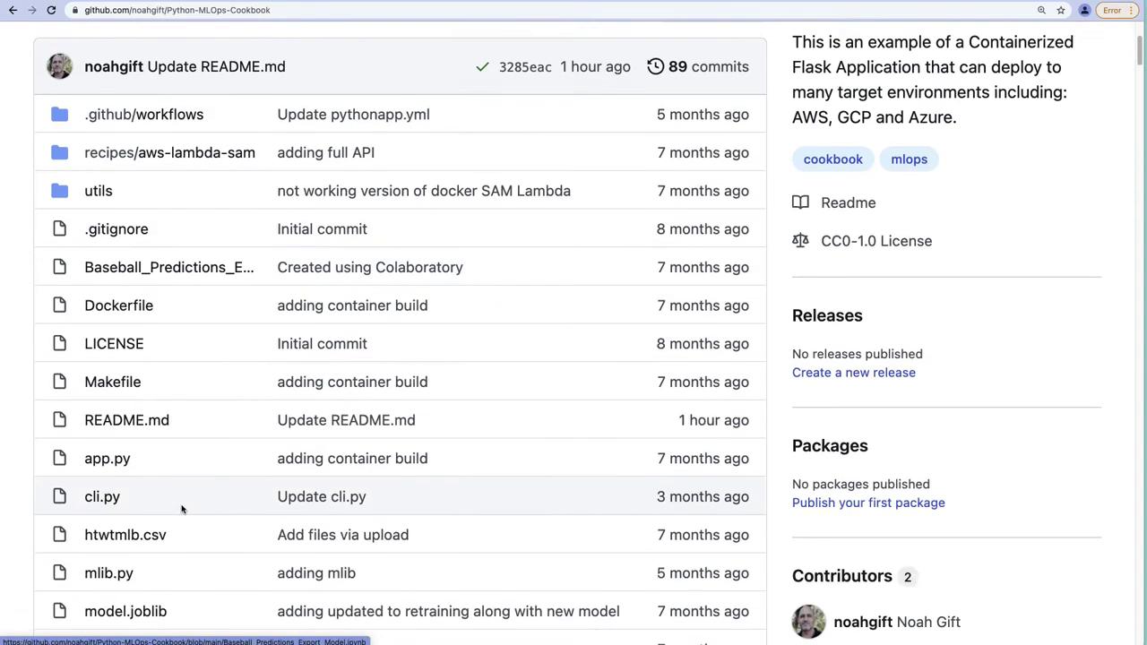
pyautogui.click(107, 459)
pyautogui.scroll(-10, 328, 487)
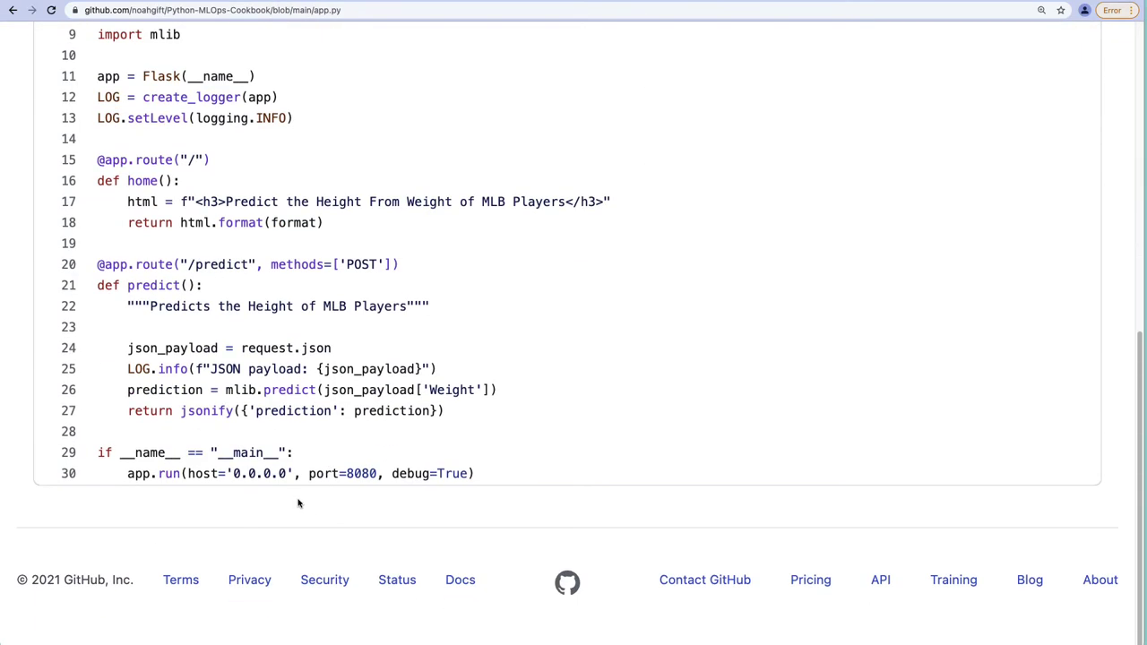
pyautogui.moveTo(304, 475); pyautogui.dragTo(378, 475)
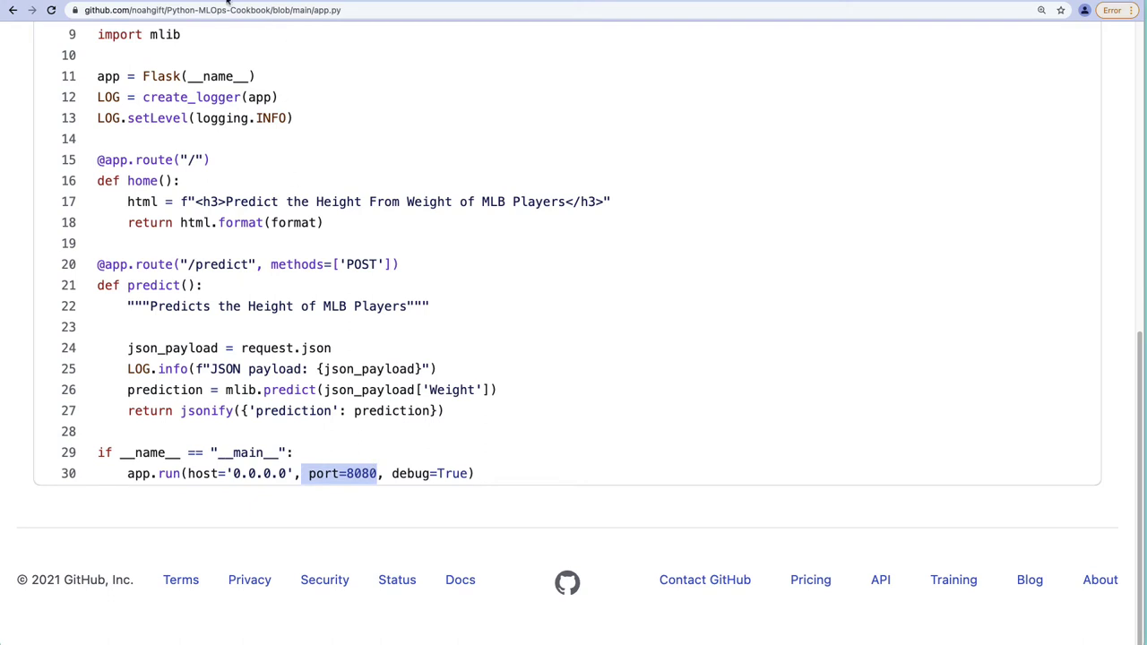
pyautogui.click(232, 2)
# Accept the App Runner build settings, name the service "MLOps-Cookbook", and continue to the review with the other service settings at their defaults.
pyautogui.scroll(-1, 650, 491)
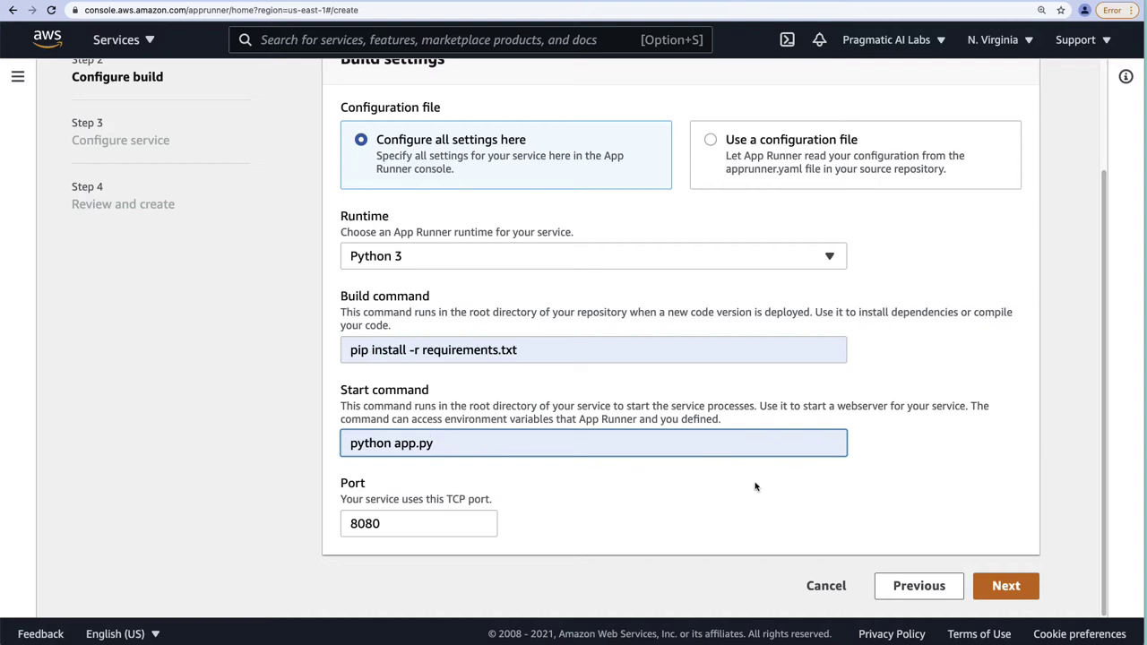
pyautogui.click(1014, 586)
pyautogui.click(522, 270)
pyautogui.write('N')
pyautogui.press('BackSpace')
pyautogui.write('MLOp')
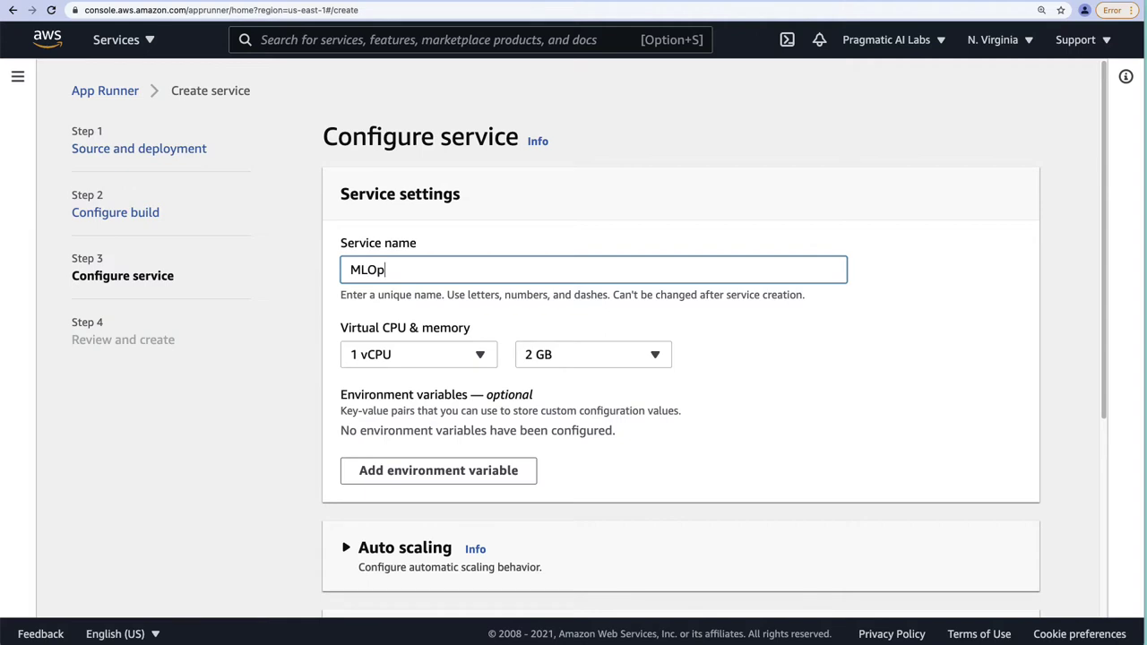
pyautogui.write('s-Cookbook')
pyautogui.scroll(-4, 955, 558)
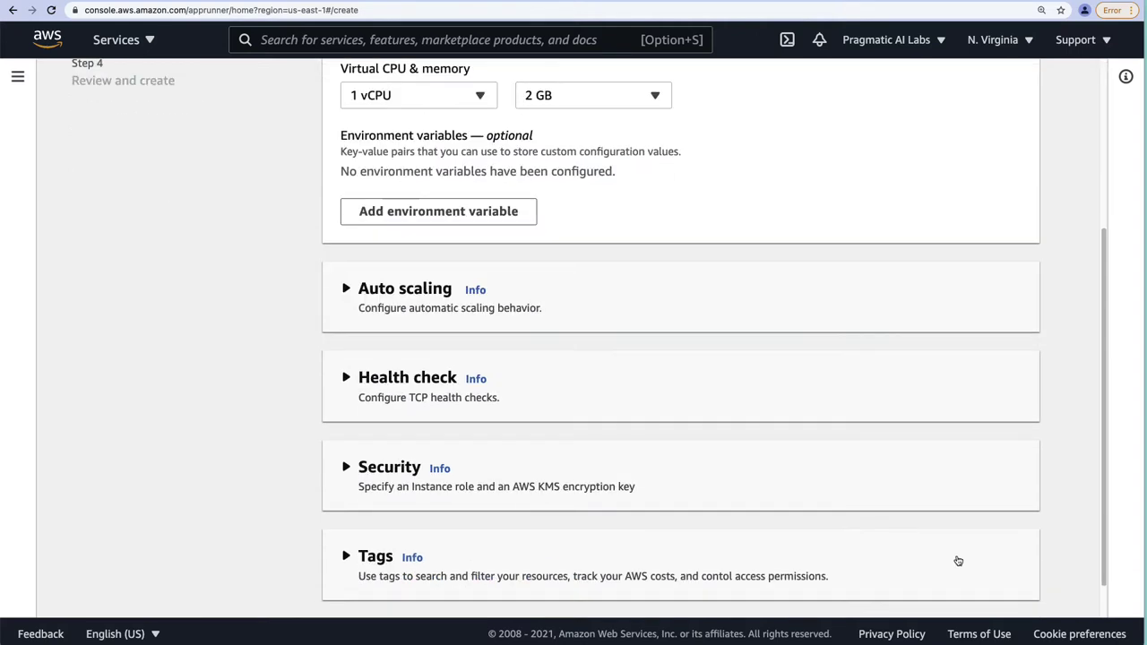
pyautogui.click(1006, 586)
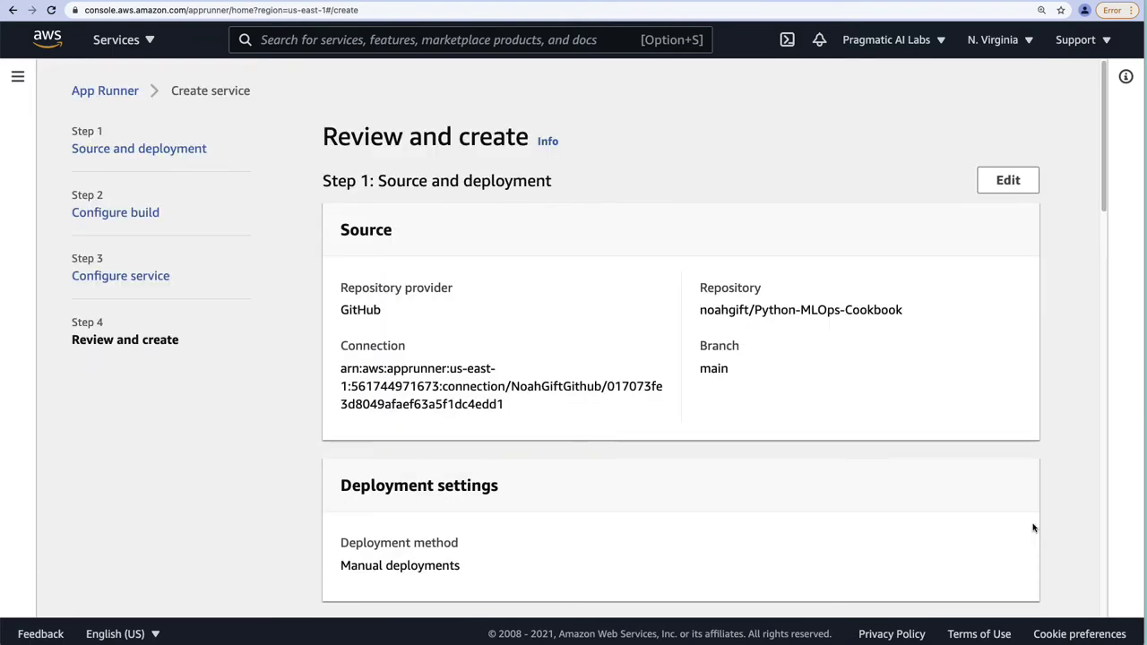
# Review the MLOps-Cookbook service's configuration, then create and deploy the service.
pyautogui.scroll(-5, 1033, 529)
pyautogui.scroll(-10, 1033, 526)
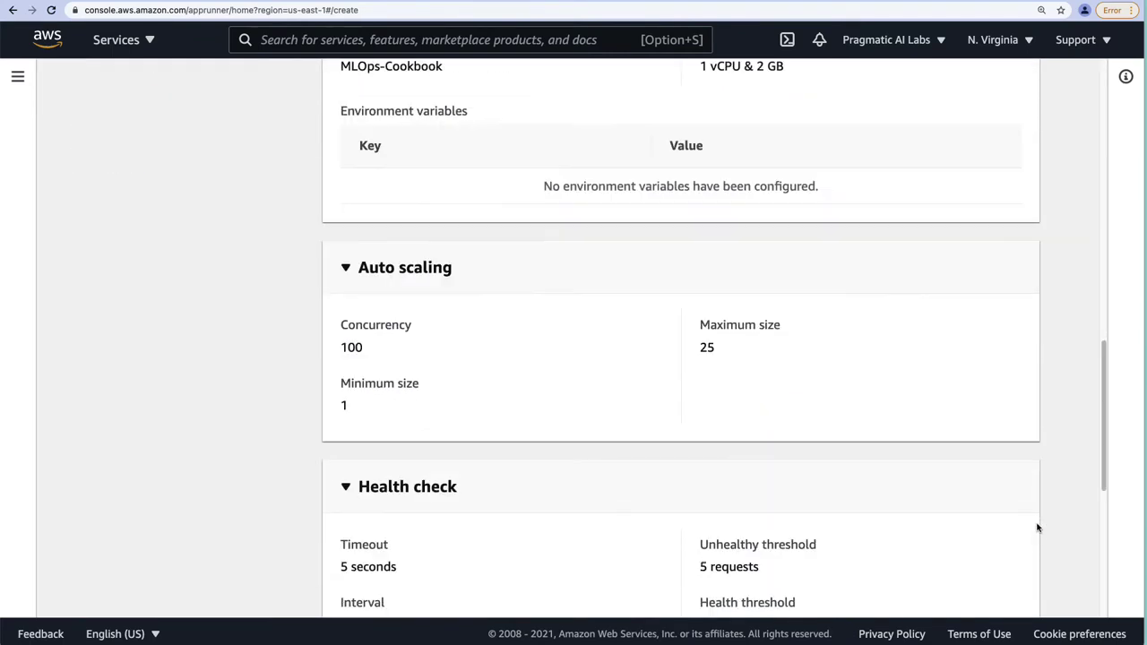
pyautogui.scroll(-3, 1039, 534)
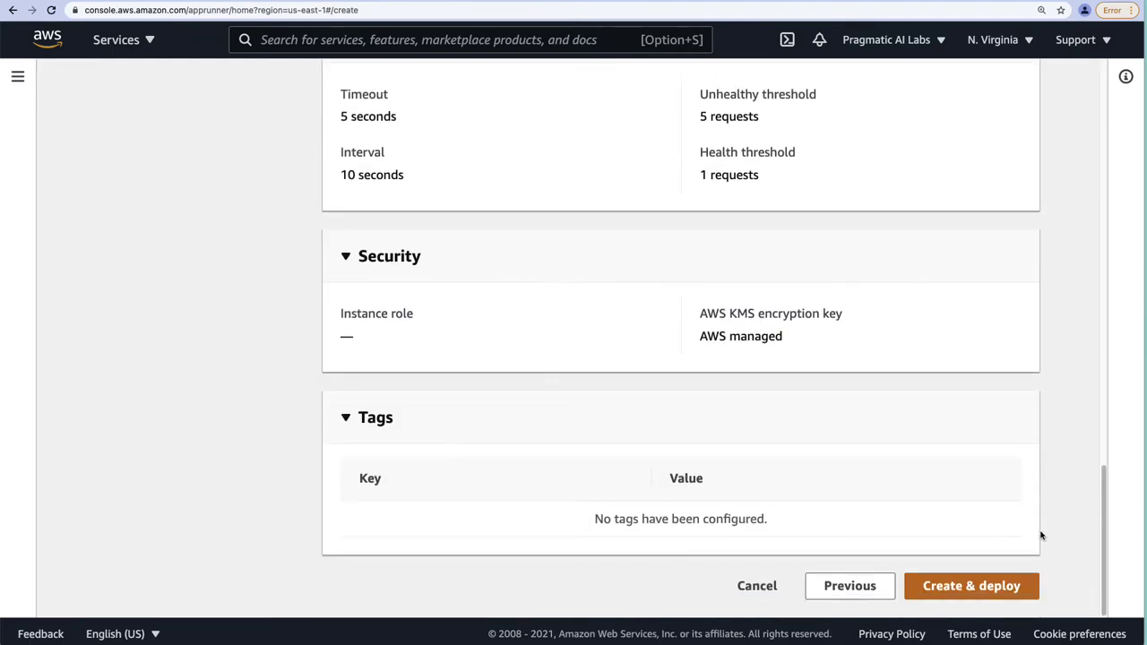
pyautogui.click(996, 575)
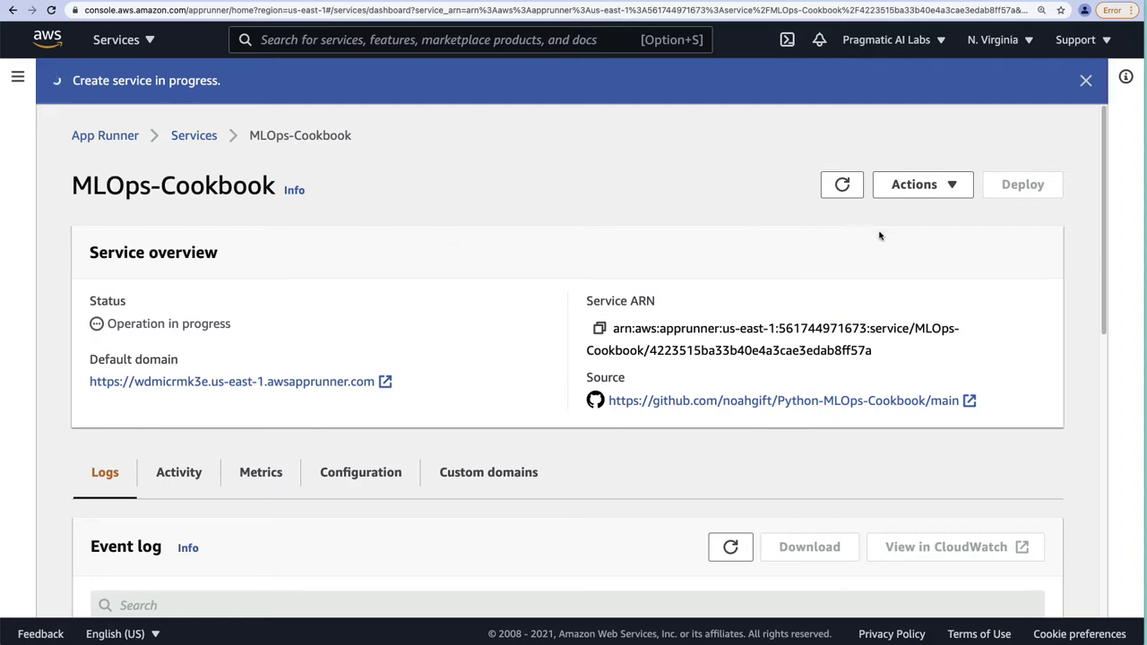
# Open the Flask-Continuous-Delivery service from the services list and look over its event log and deployment logs.
pyautogui.click(196, 137)
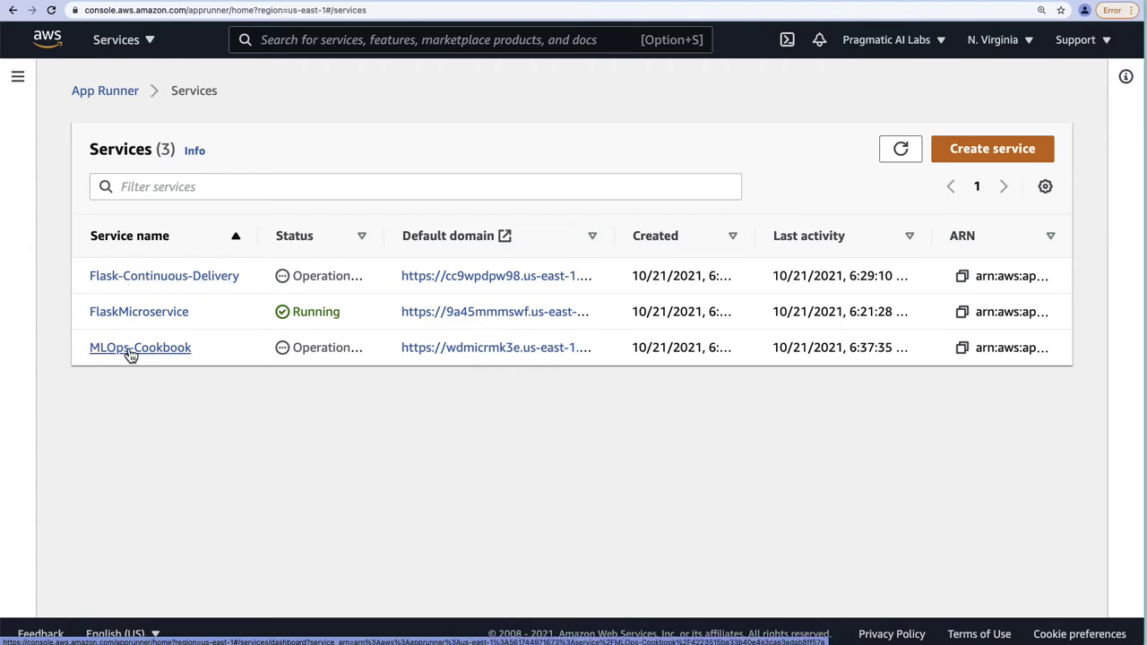
pyautogui.click(179, 277)
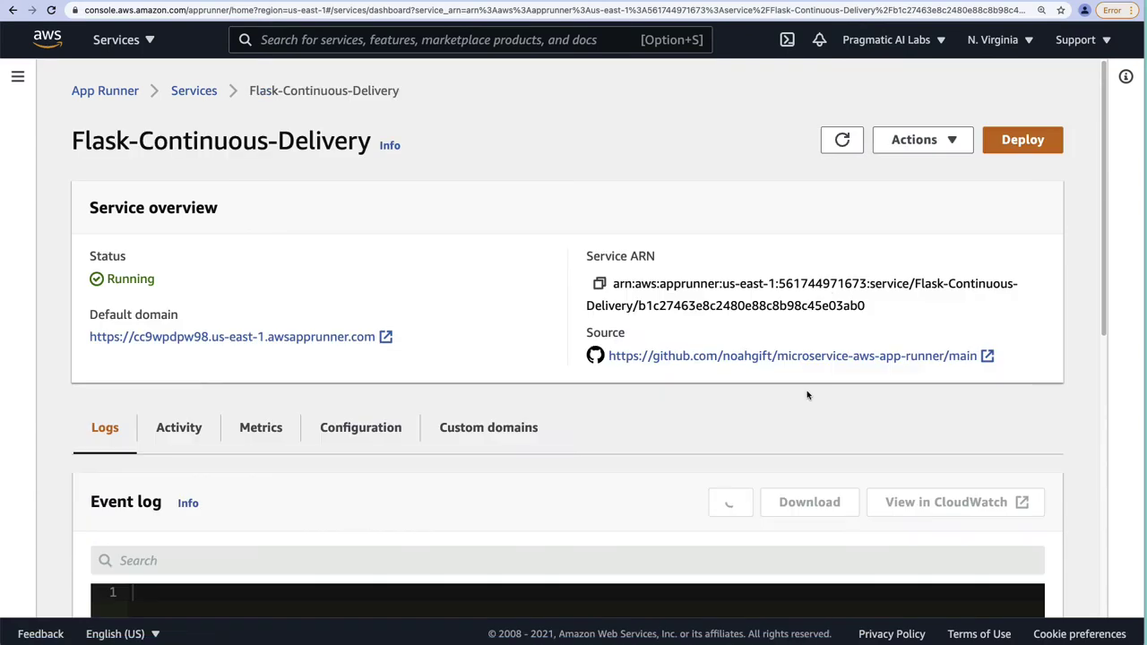
pyautogui.scroll(-5, 1066, 441)
pyautogui.scroll(-1, 1084, 443)
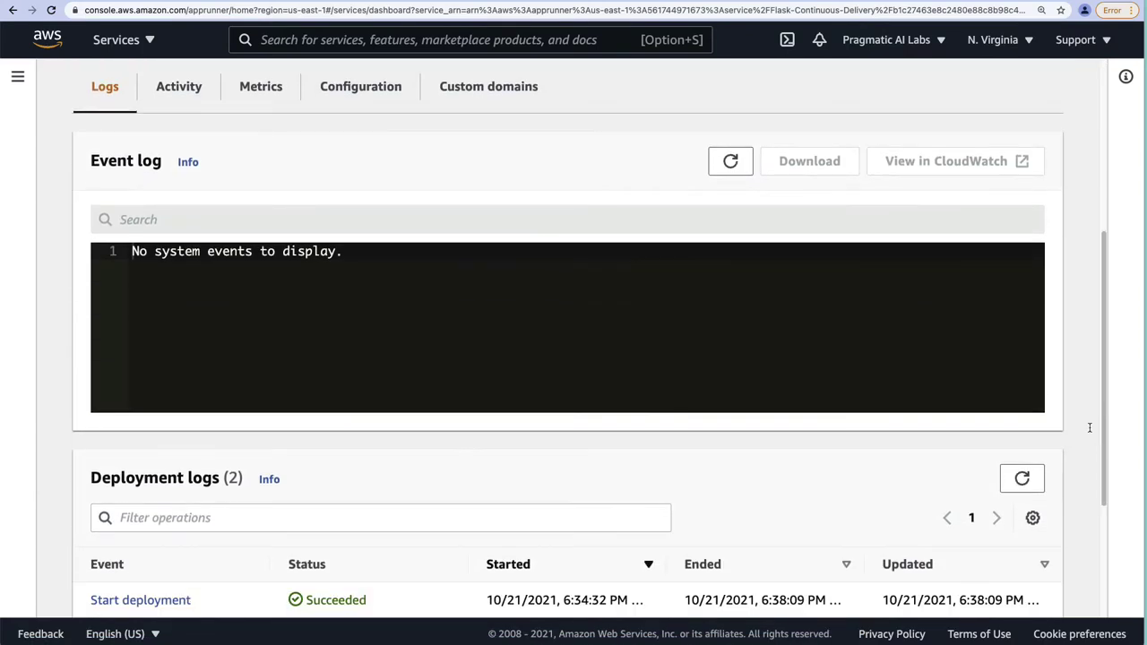
pyautogui.scroll(-4, 758, 417)
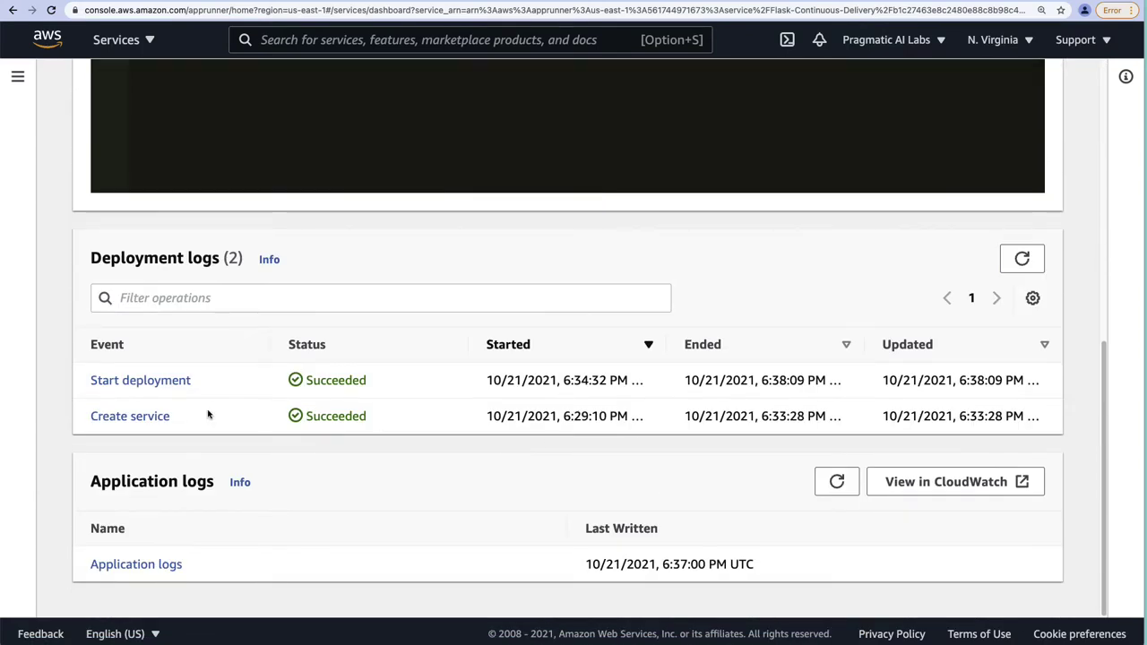
# Read through the build log of the Start deployment event, close it, and return to the service overview.
pyautogui.click(142, 384)
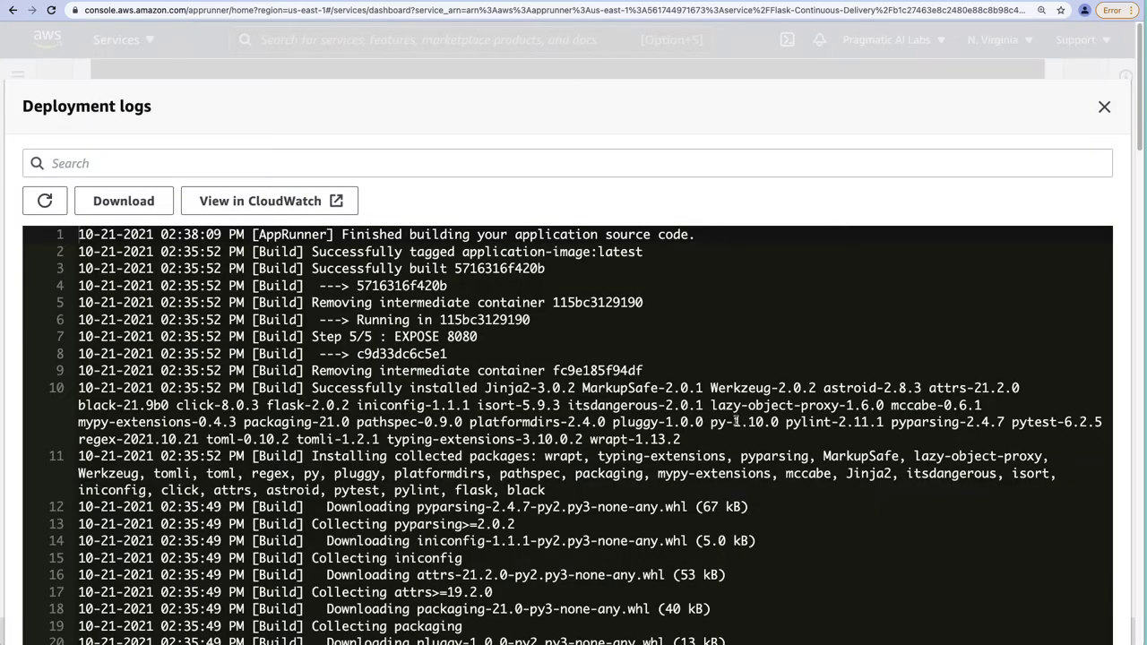
pyautogui.scroll(-5, 943, 422)
pyautogui.scroll(-20, 942, 422)
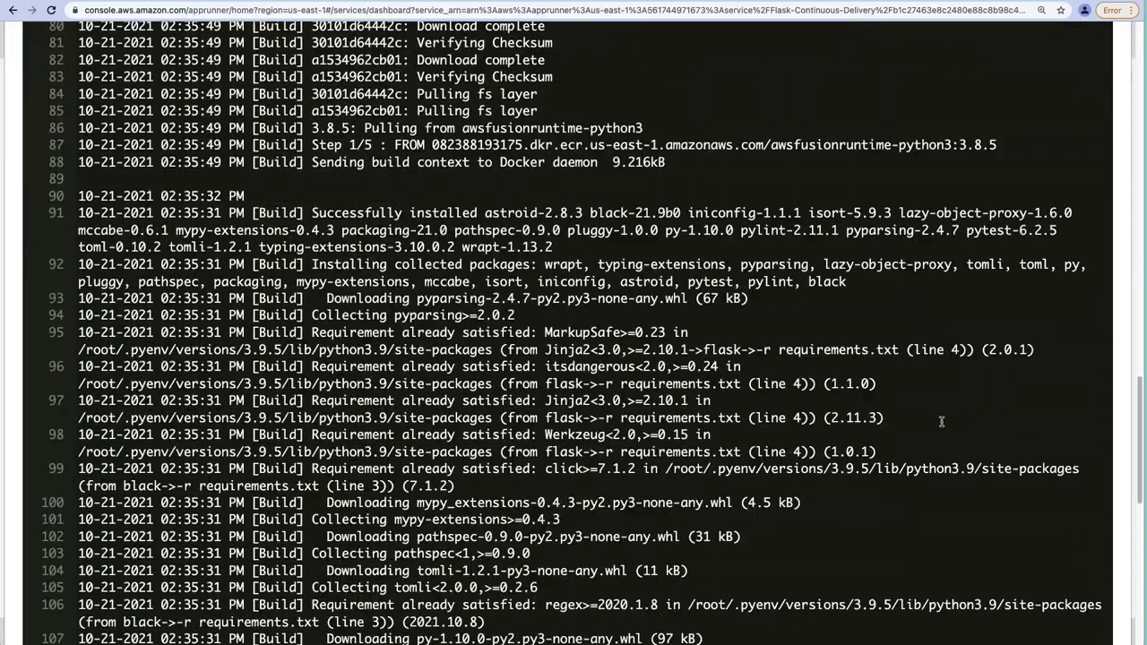
pyautogui.scroll(-3, 941, 421)
pyautogui.scroll(20, 943, 422)
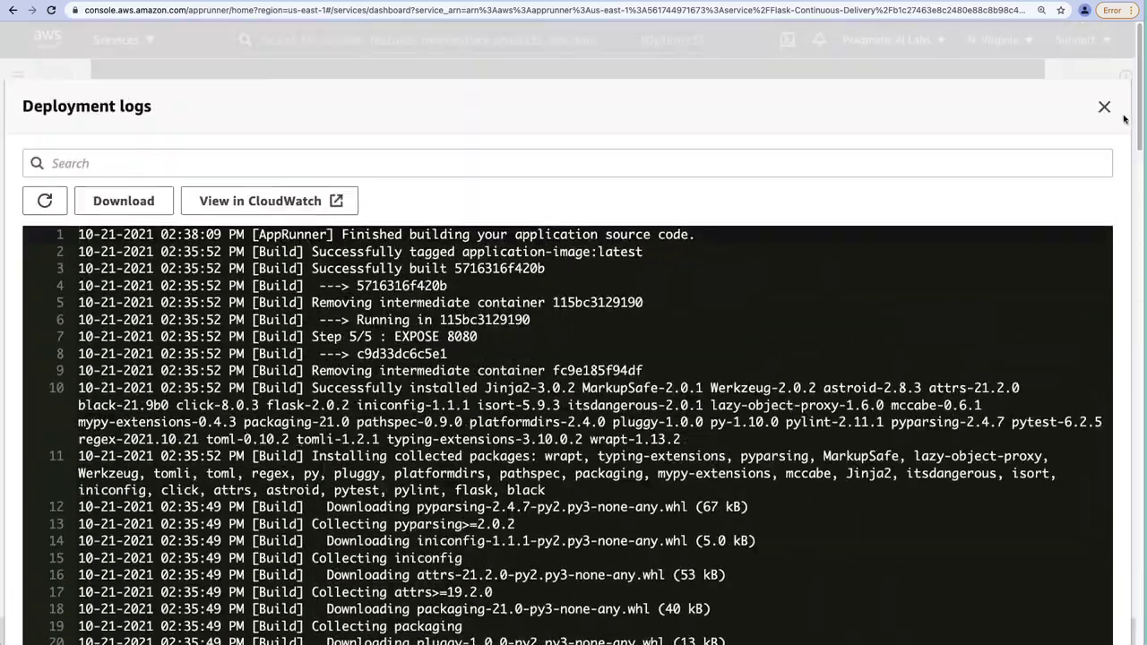
pyautogui.click(1104, 107)
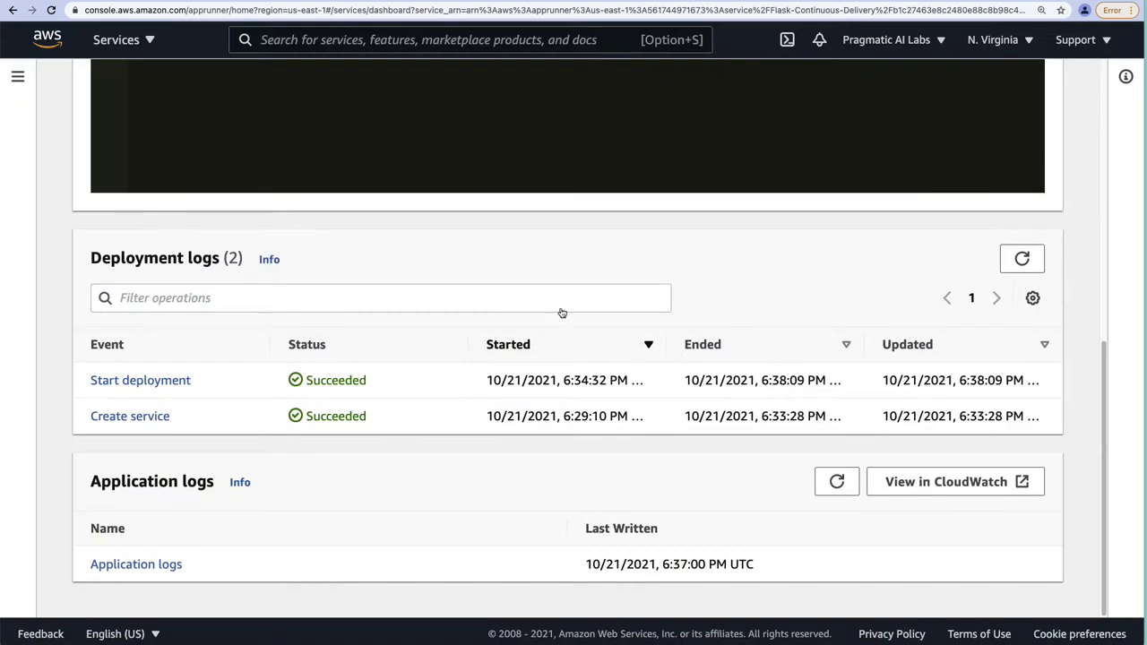
pyautogui.scroll(10, 395, 348)
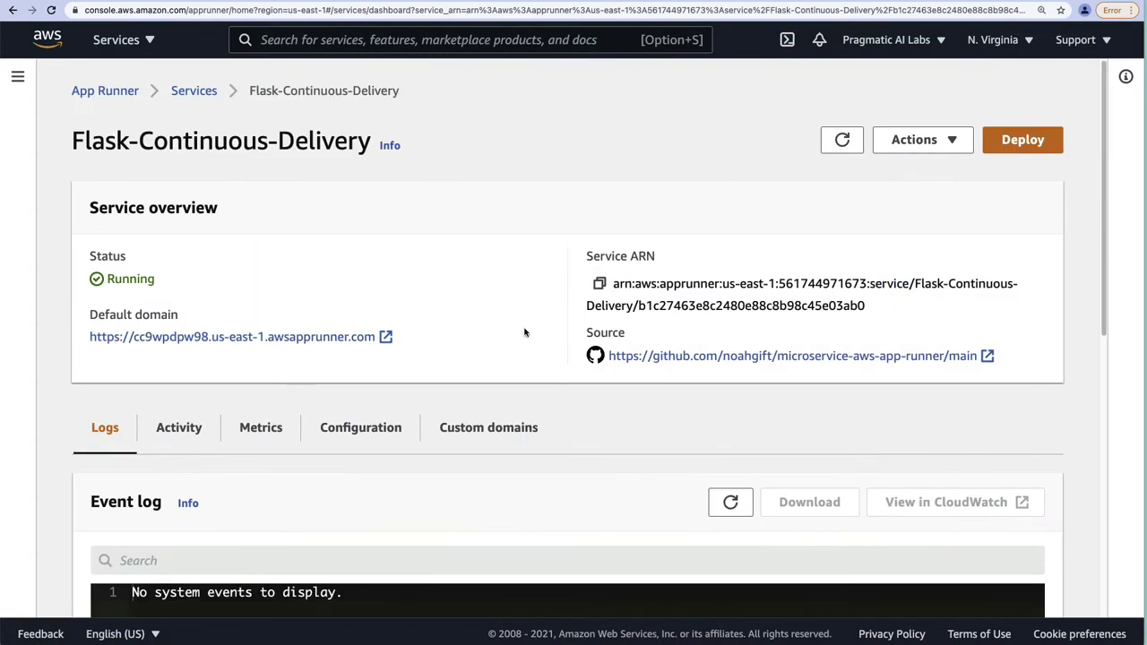
# Open the Flask-Continuous-Delivery service's default domain, reload the page, and compare its text with the home route in app.py on GitHub.
pyautogui.click(331, 339)
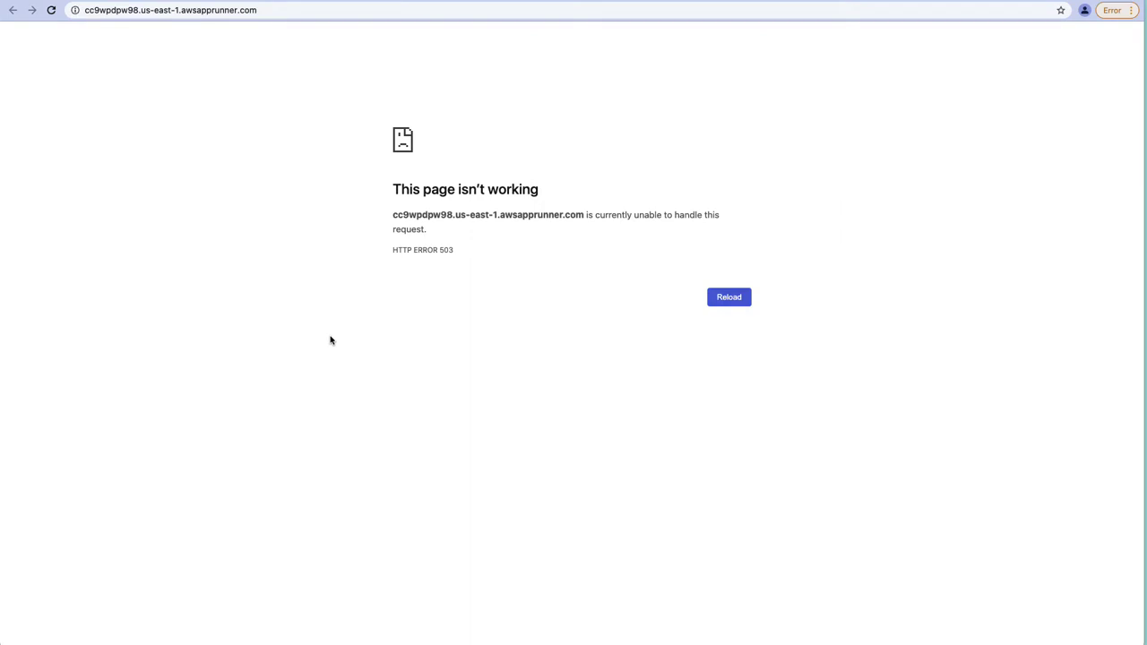
pyautogui.click(51, 10)
pyautogui.moveTo(294, 34); pyautogui.dragTo(5, 34)
pyautogui.click(51, 10)
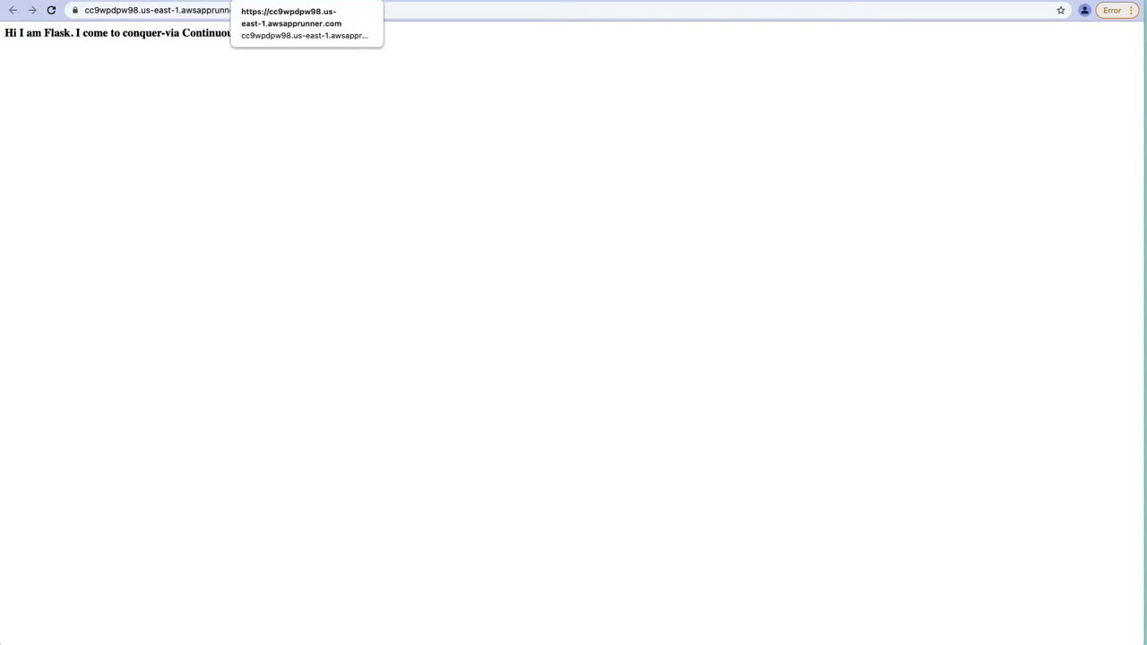
pyautogui.hotkey('ctrl', 'Tab')
pyautogui.scroll(-5, 553, 379)
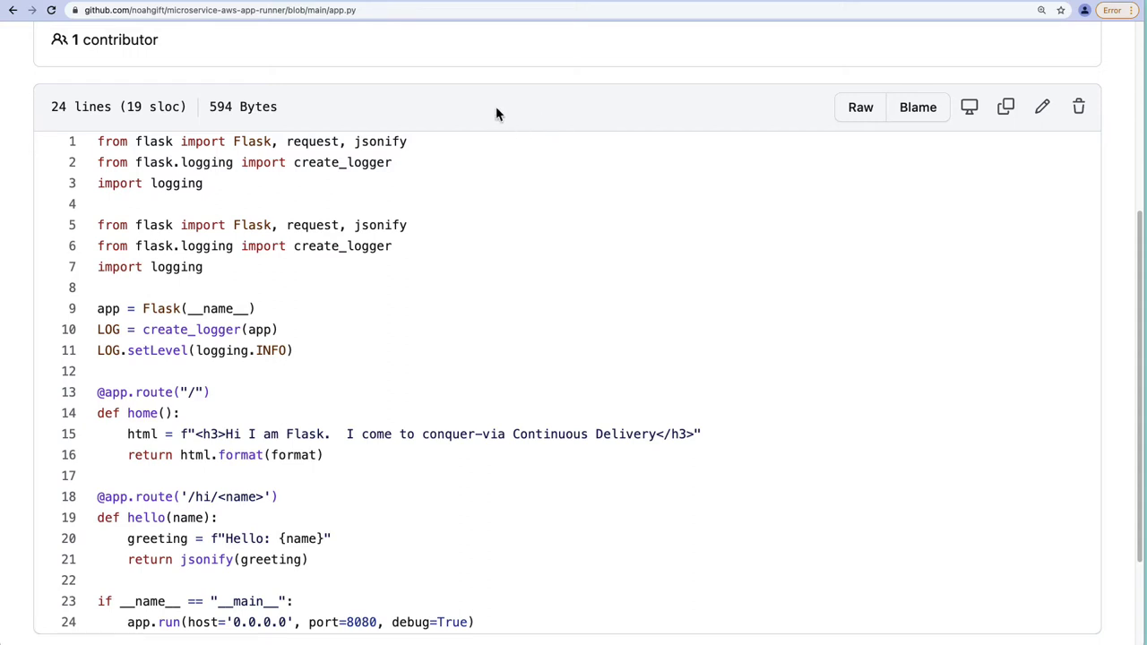
# Switch to AWS Cloud9, enlarge the terminal pane, move up to the parent environment directory, and list its contents.
pyautogui.hotkey('ctrl', 'Tab')
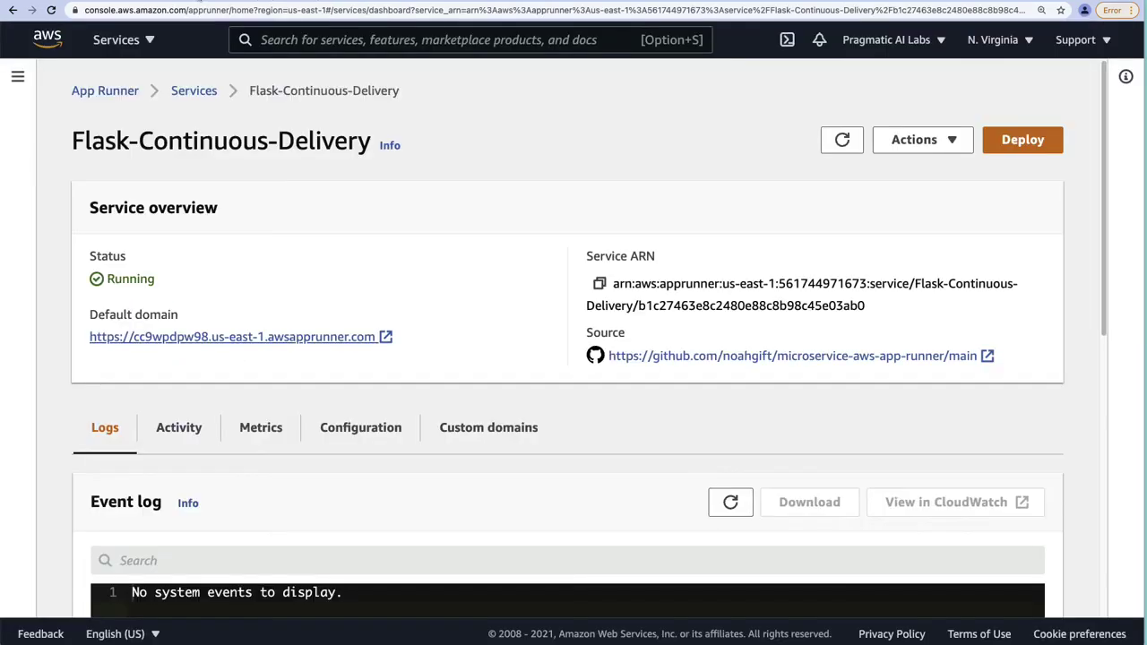
pyautogui.hotkey('ctrl', 'Tab')
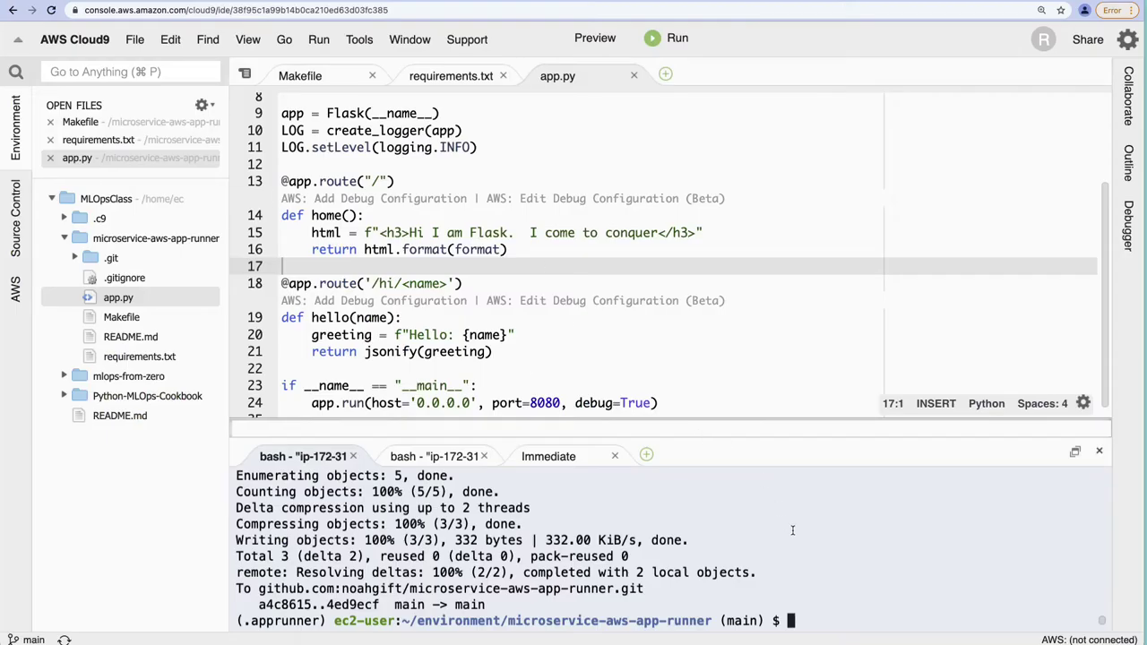
pyautogui.moveTo(692, 440); pyautogui.dragTo(692, 388)
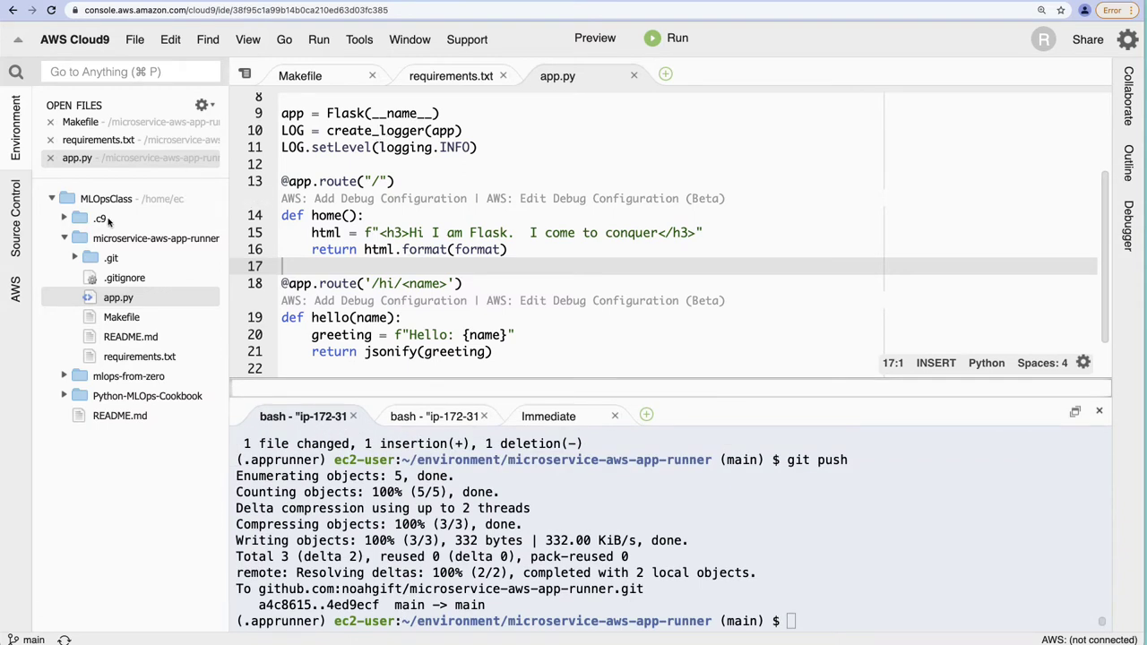
pyautogui.click(954, 590)
pyautogui.write('cd ..')
pyautogui.press('Return')
pyautogui.write('ls')
pyautogui.press('Return')
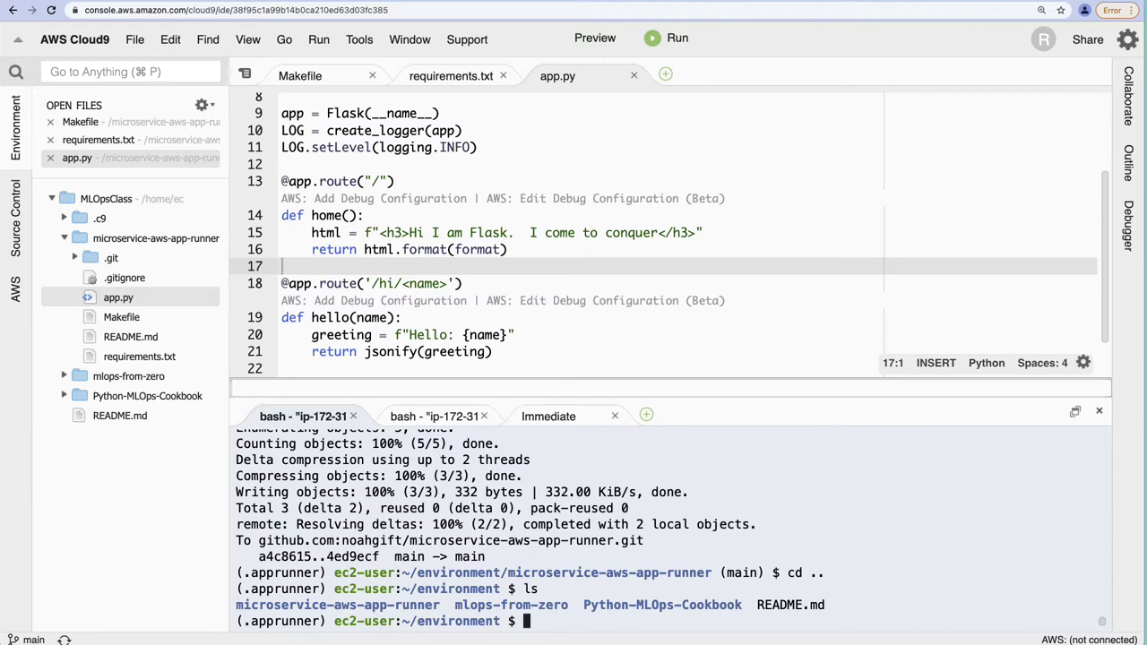
# Change into the Python-MLOps-Cookbook directory in the terminal and list its files.
pyautogui.write('cd Py')
pyautogui.press('Tab')
pyautogui.press('Return')
pyautogui.write('ls')
pyautogui.press('Return')
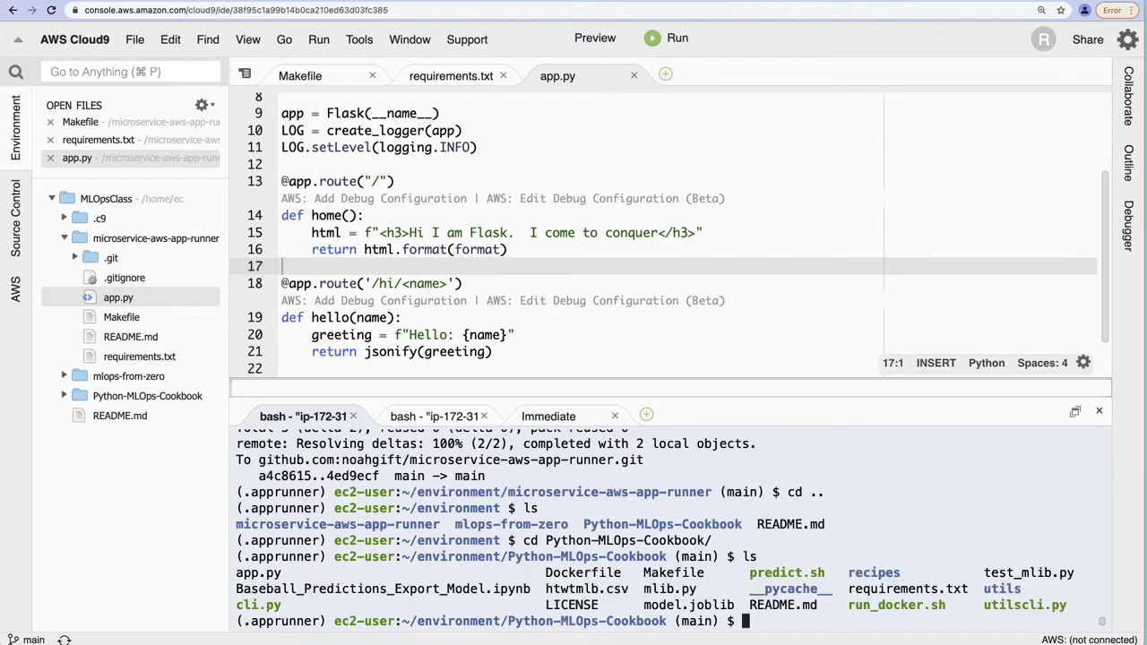
# Print the Python-MLOps-Cookbook Makefile in the terminal and enlarge the terminal pane.
pyautogui.write('cat Ma')
pyautogui.press('Tab')
pyautogui.press('Return')
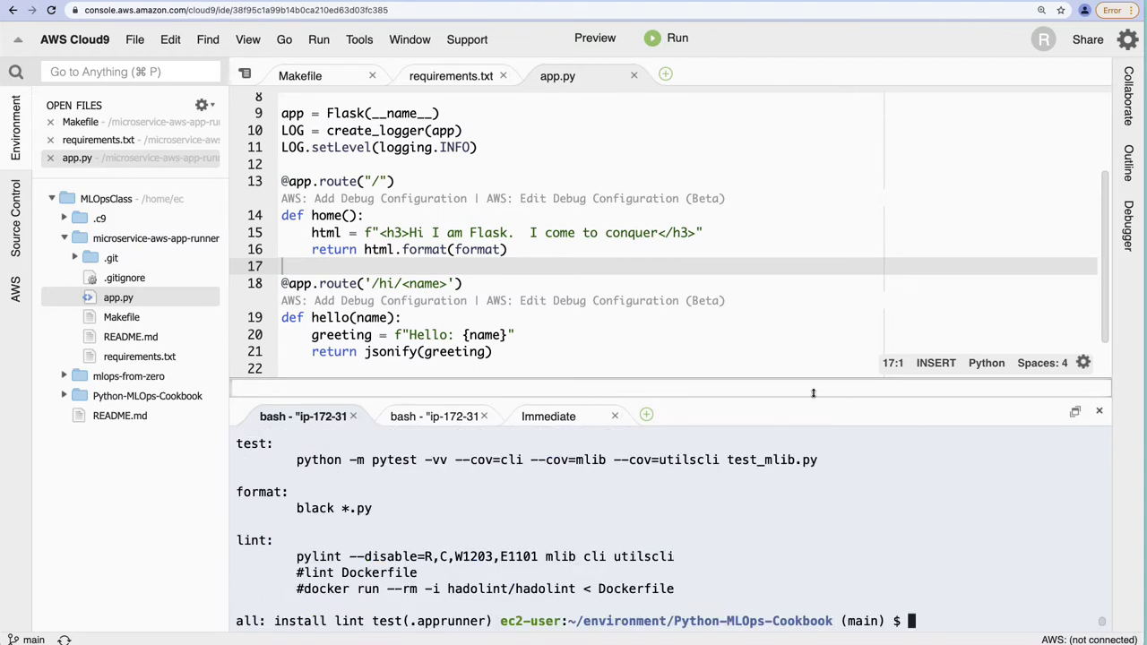
pyautogui.click(750, 396)
pyautogui.moveTo(747, 397); pyautogui.dragTo(627, 289)
# Examine the Makefile's lint and install targets and the && chaining, and copy the pip install --upgrade pip && command.
pyautogui.moveTo(277, 538); pyautogui.dragTo(219, 545)
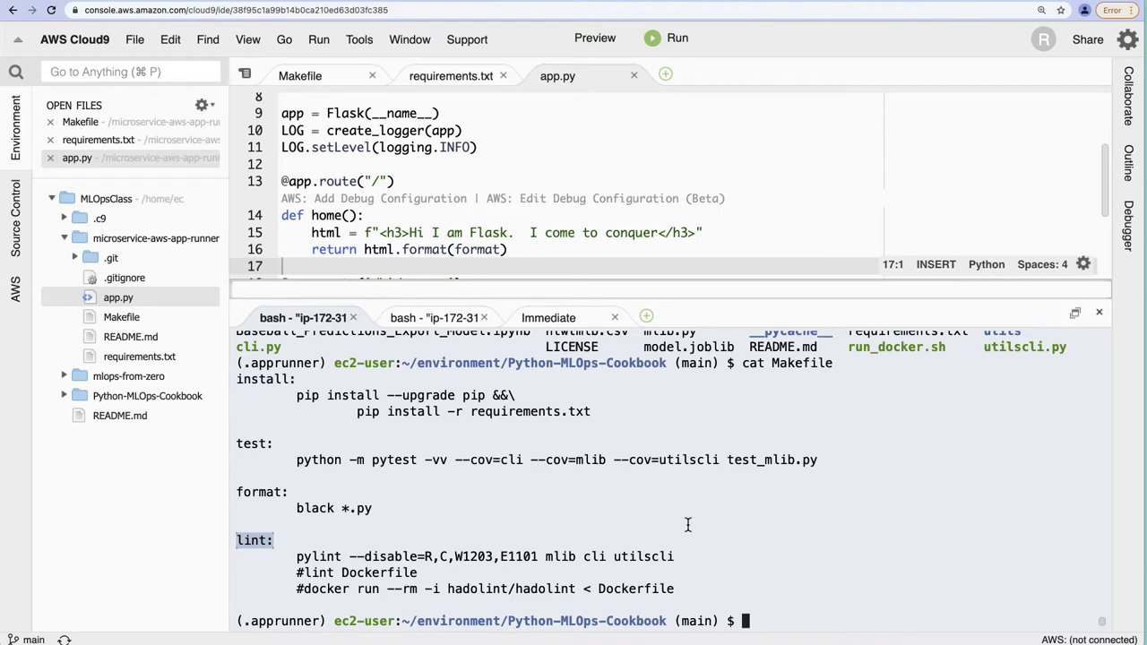
pyautogui.moveTo(515, 395); pyautogui.dragTo(297, 395)
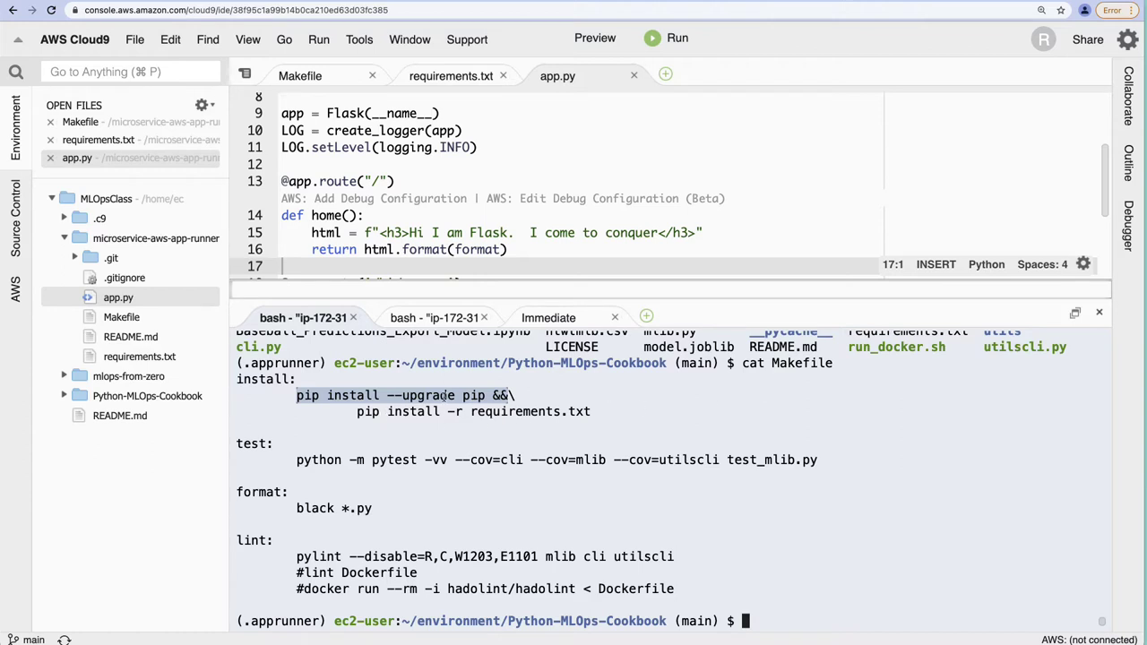
pyautogui.moveTo(356, 414); pyautogui.dragTo(597, 414)
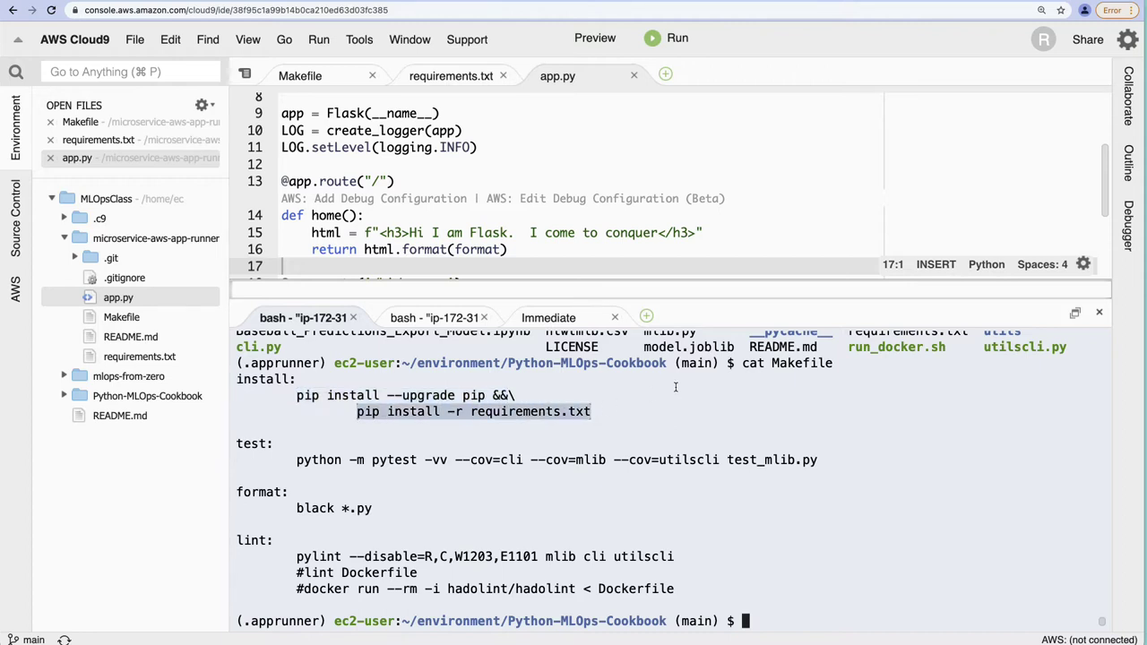
pyautogui.click(499, 396)
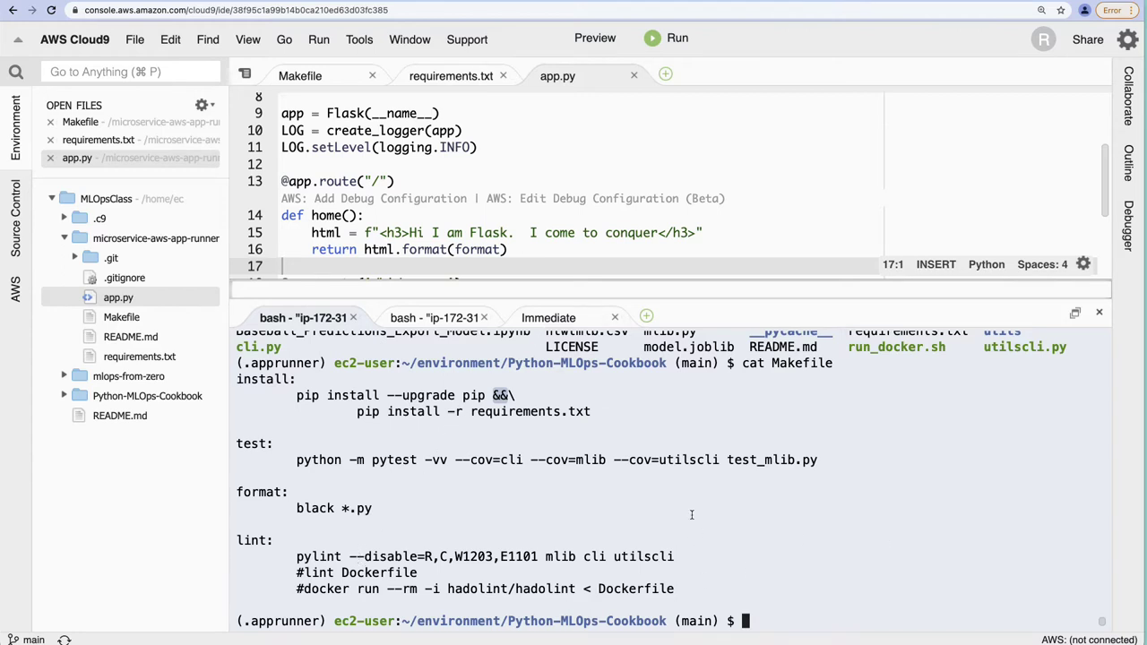
pyautogui.moveTo(507, 395); pyautogui.dragTo(297, 395)
pyautogui.press('super+c')
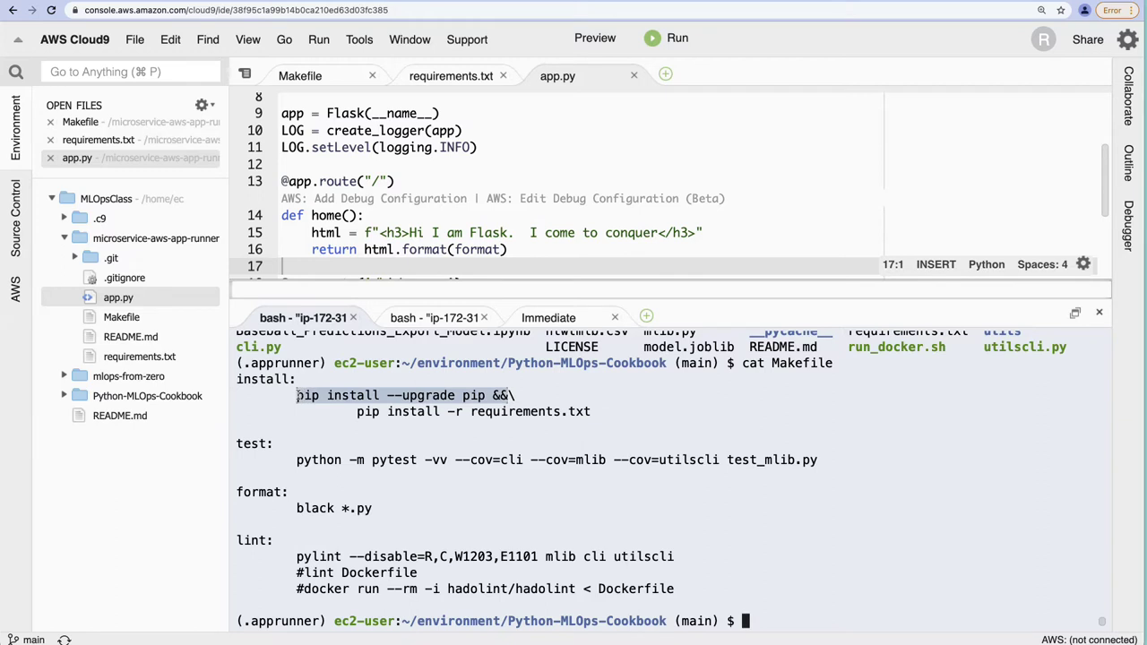
# Move up to the parent environment directory in the terminal and list its contents.
pyautogui.click(776, 548)
pyautogui.write('cd ')
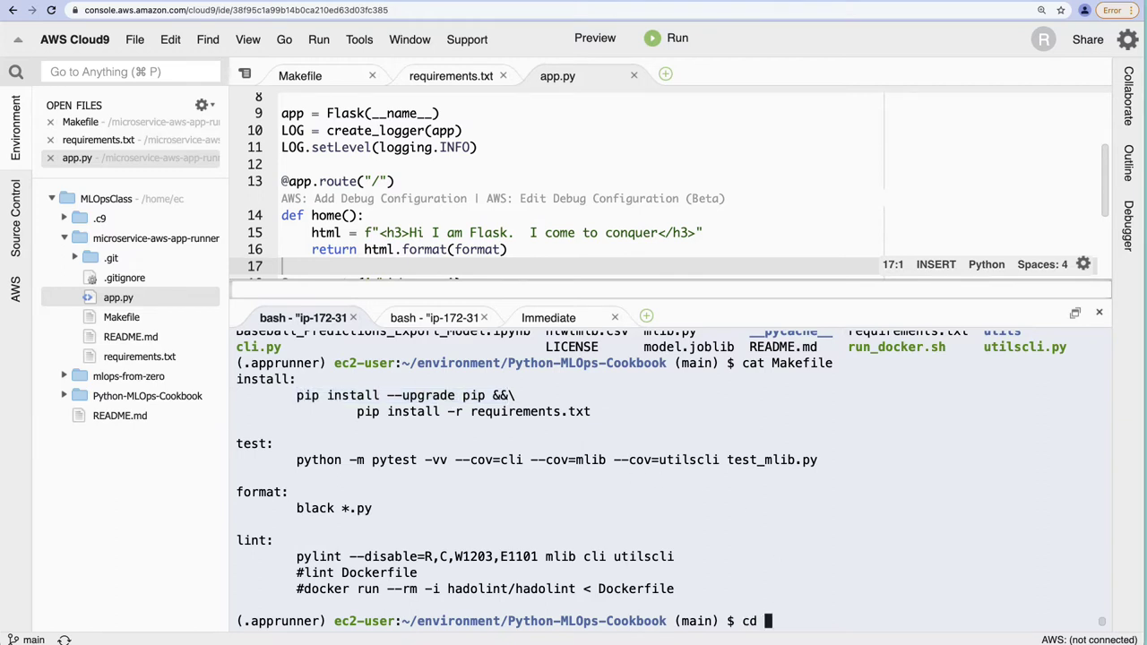
pyautogui.write('m')
pyautogui.press('BackSpace')
pyautogui.press('BackSpace')
pyautogui.press('BackSpace')
pyautogui.write('d ..')
pyautogui.press('Return')
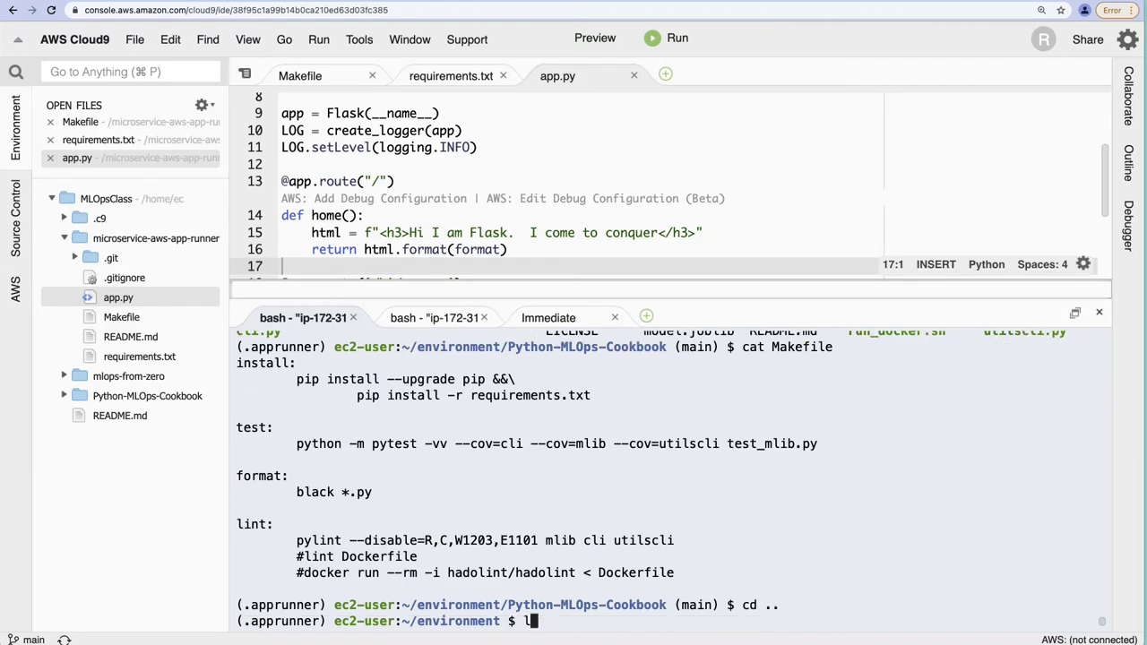
pyautogui.write('ls')
pyautogui.press('Return')
# Change into the microservice-aws-app-runner directory and list its files.
pyautogui.write('cd mi')
pyautogui.press('Tab')
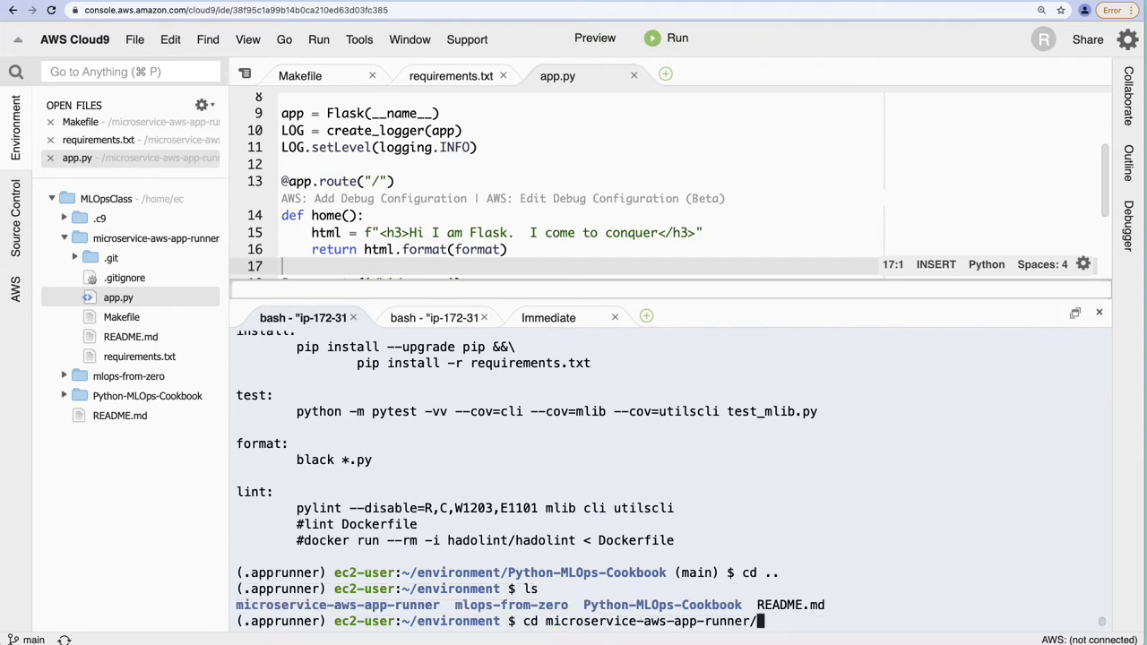
pyautogui.press('Return')
pyautogui.write('ls')
pyautogui.press('Return')
pyautogui.press('super+v')
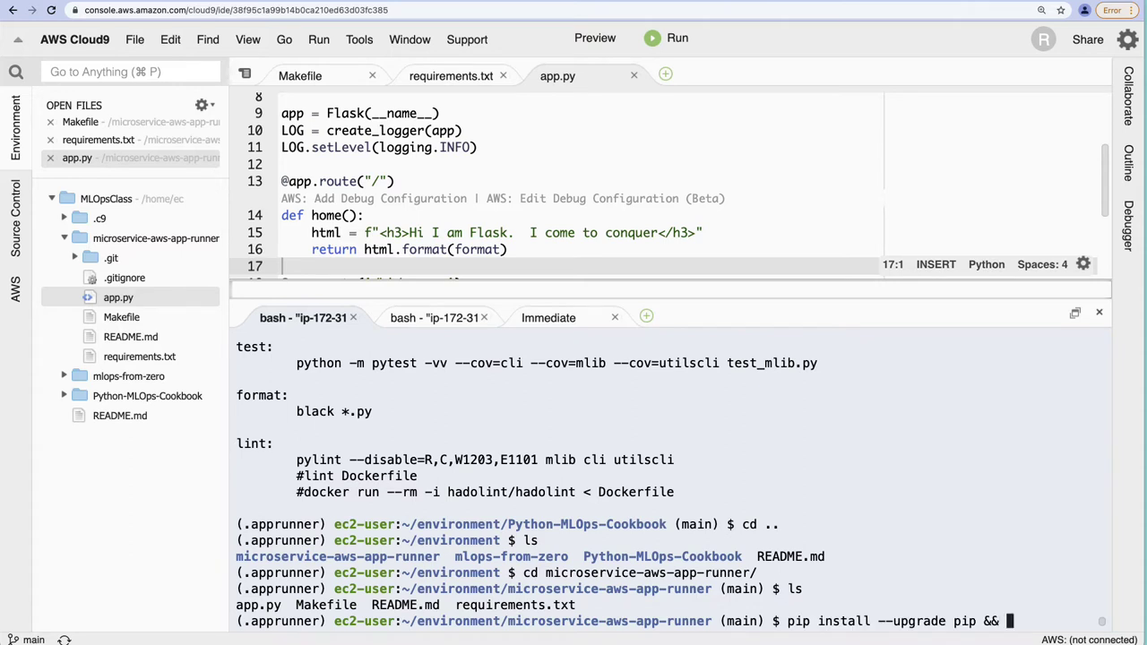
pyautogui.press('BackSpace')
pyautogui.press('BackSpace')
pyautogui.press('BackSpace')
pyautogui.press('BackSpace')
pyautogui.press('BackSpace')
pyautogui.press('BackSpace')
pyautogui.press('BackSpace')
pyautogui.press('BackSpace')
pyautogui.press('BackSpace')
pyautogui.press('BackSpace')
pyautogui.press('BackSpace')
pyautogui.press('BackSpace')
pyautogui.press('BackSpace')
pyautogui.press('BackSpace')
pyautogui.press('BackSpace')
pyautogui.press('BackSpace')
pyautogui.press('BackSpace')
pyautogui.press('BackSpace')
pyautogui.press('BackSpace')
pyautogui.press('BackSpace')
pyautogui.press('BackSpace')
pyautogui.press('BackSpace')
pyautogui.press('BackSpace')
pyautogui.press('BackSpace')
pyautogui.press('BackSpace')
pyautogui.press('BackSpace')
pyautogui.press('BackSpace')
pyautogui.press('BackSpace')
pyautogui.press('BackSpace')
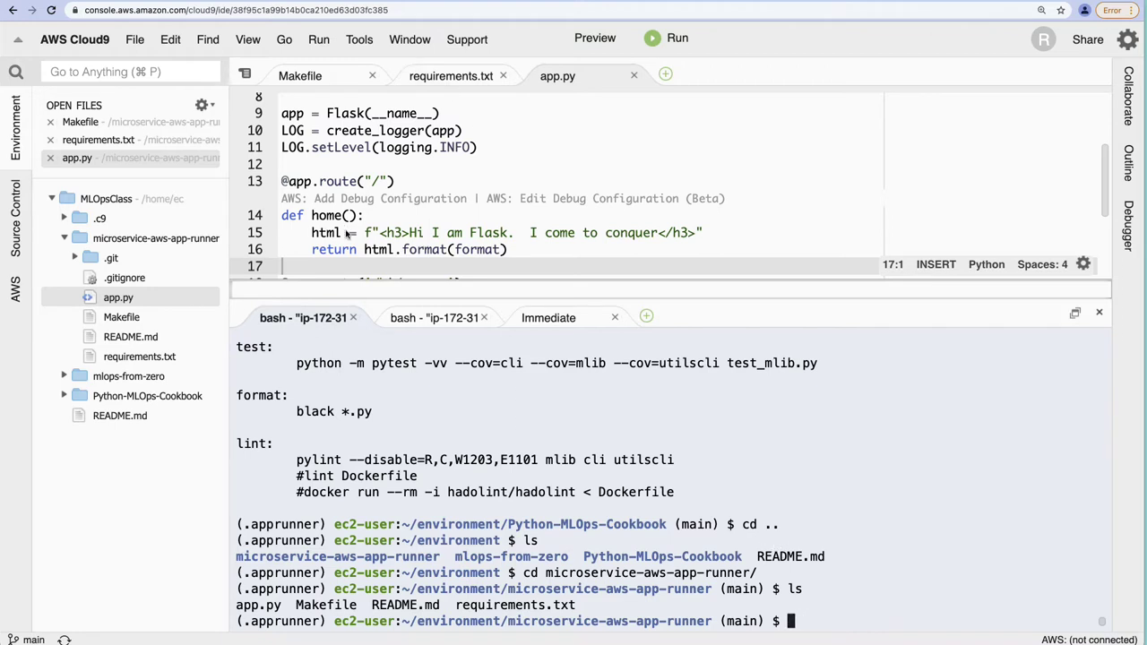
# Review the microservice's requirements.txt in the editor and begin a terminal command with pip install -r requirements.txt &&.
pyautogui.click(99, 362)
pyautogui.click(100, 363)
pyautogui.doubleClick(96, 362)
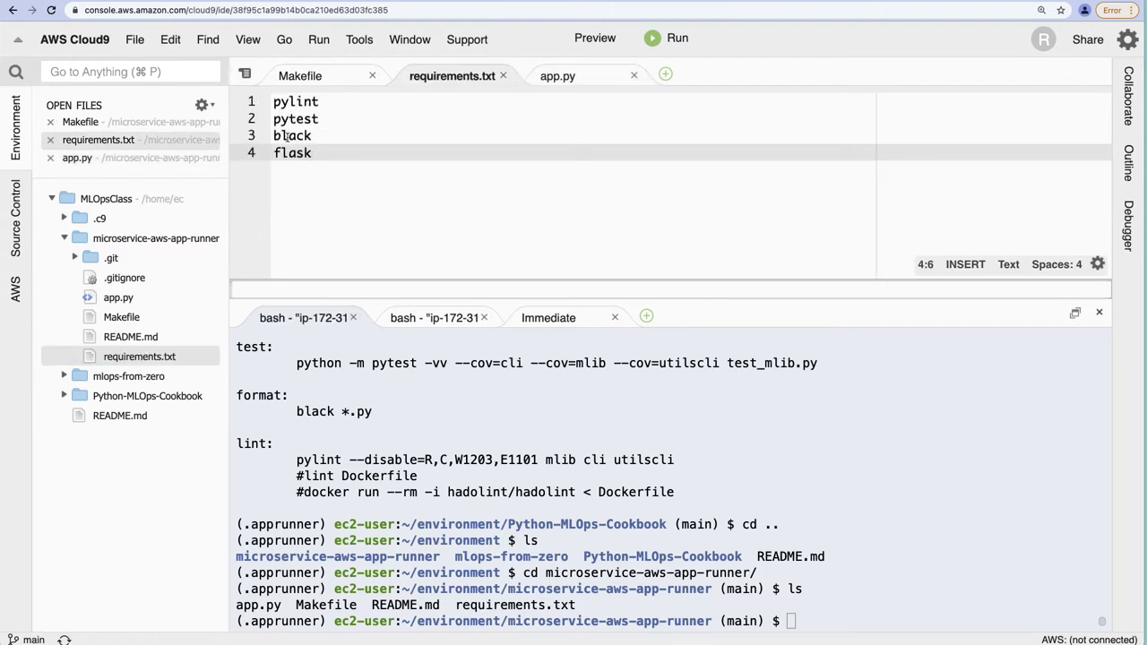
pyautogui.click(926, 472)
pyautogui.write('pip i')
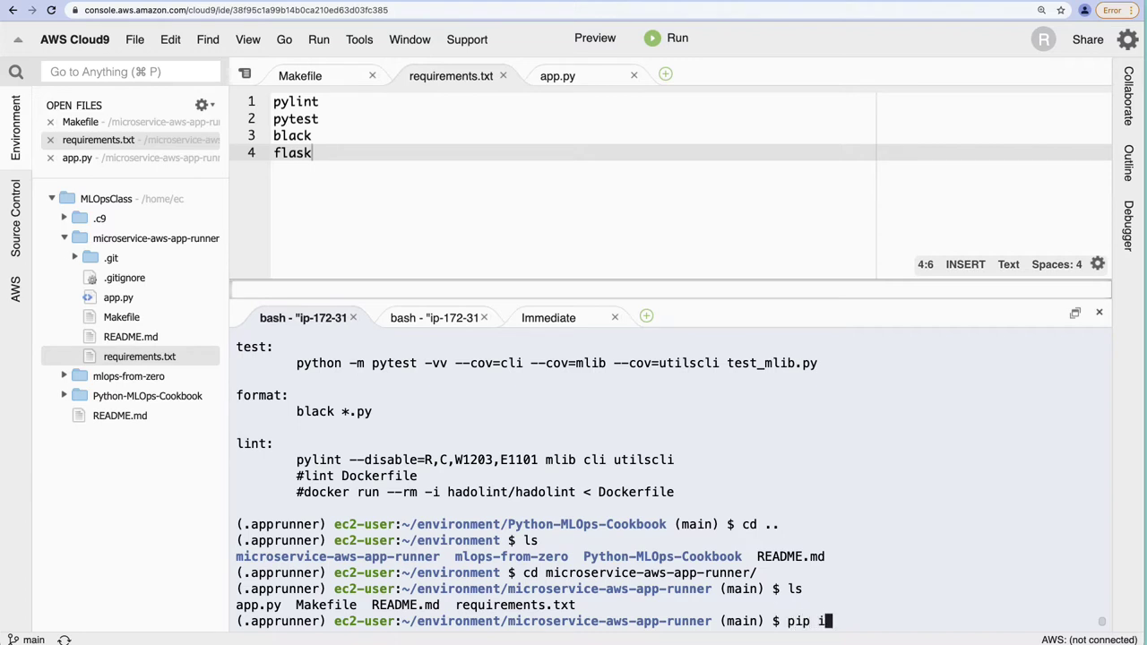
pyautogui.write('nstall -r requirement')
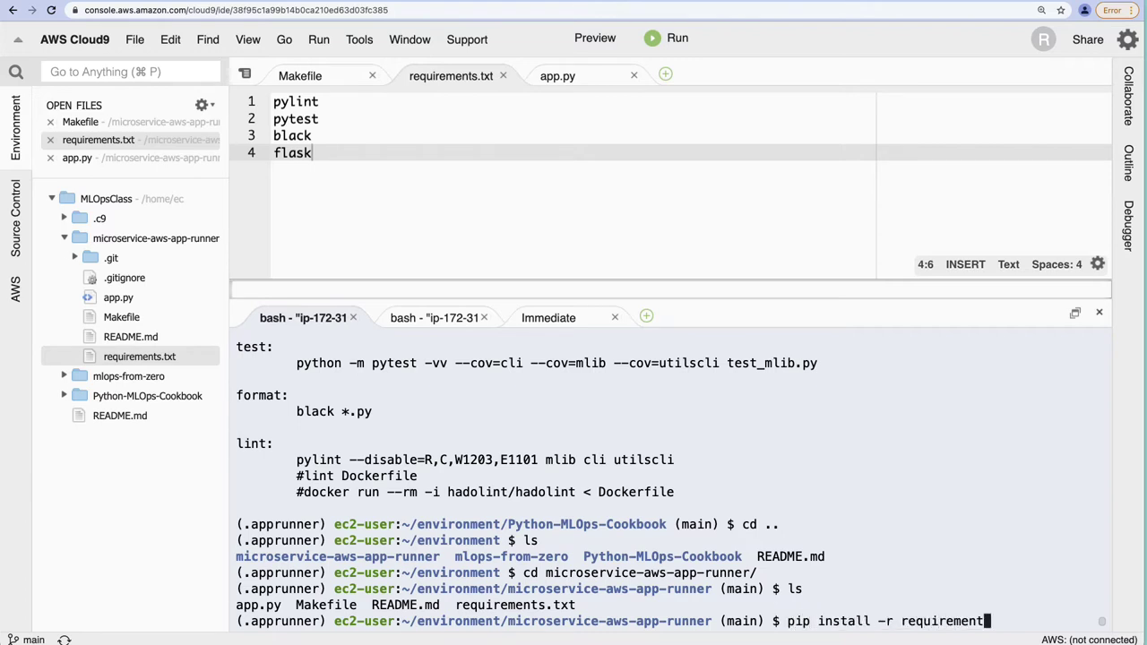
pyautogui.write('s.txt &&')
# Open the Python-MLOps-Cookbook Makefile and append its pylint --disable=R,C,W1203,E1101 command to the terminal command line.
pyautogui.click(64, 396)
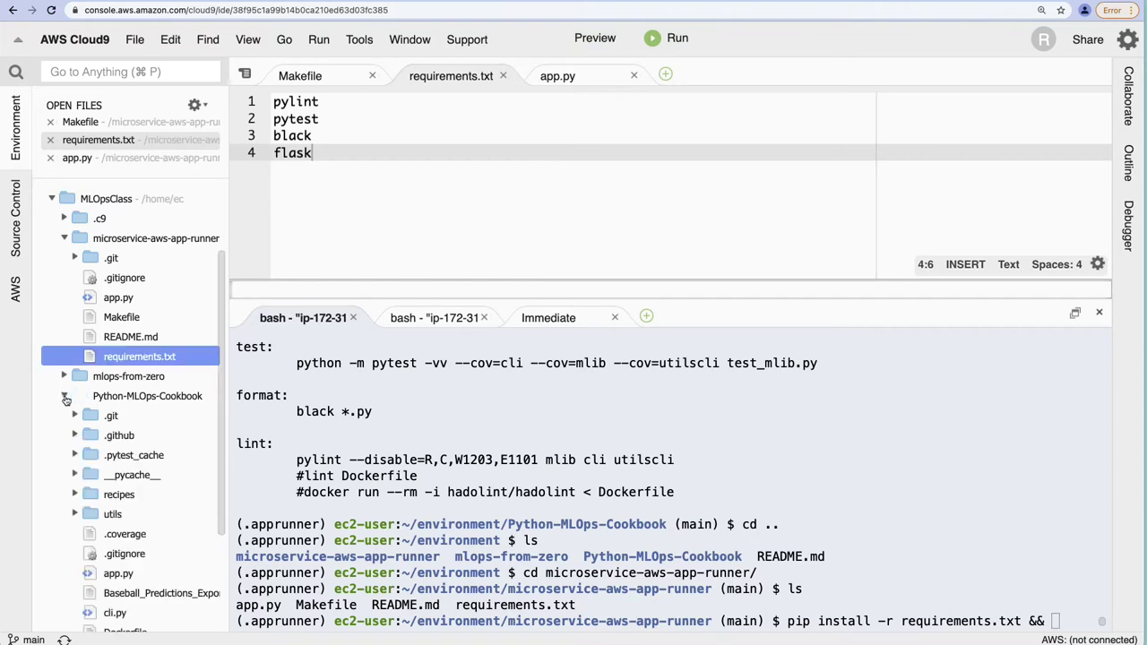
pyautogui.scroll(-5, 111, 578)
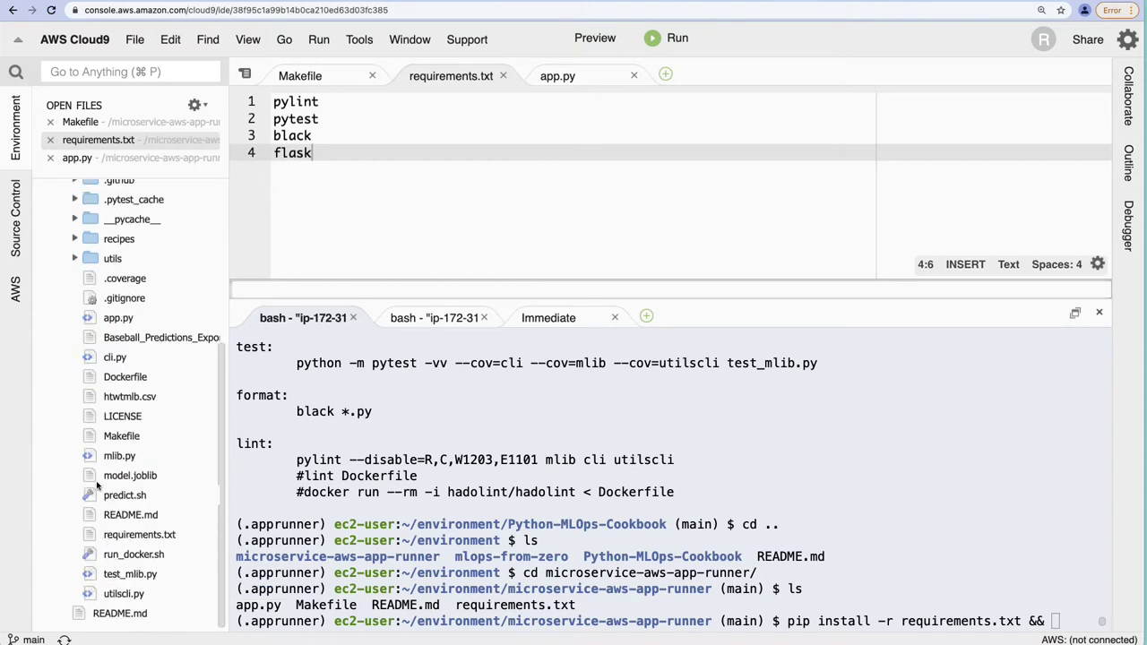
pyautogui.doubleClick(121, 436)
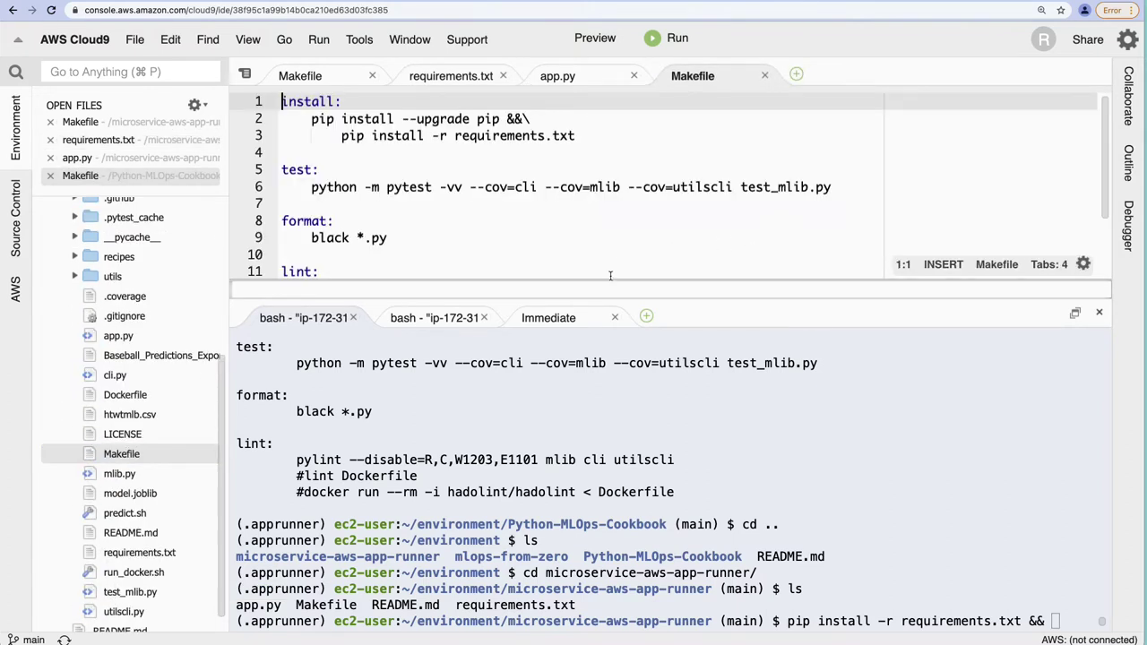
pyautogui.scroll(-2, 517, 238)
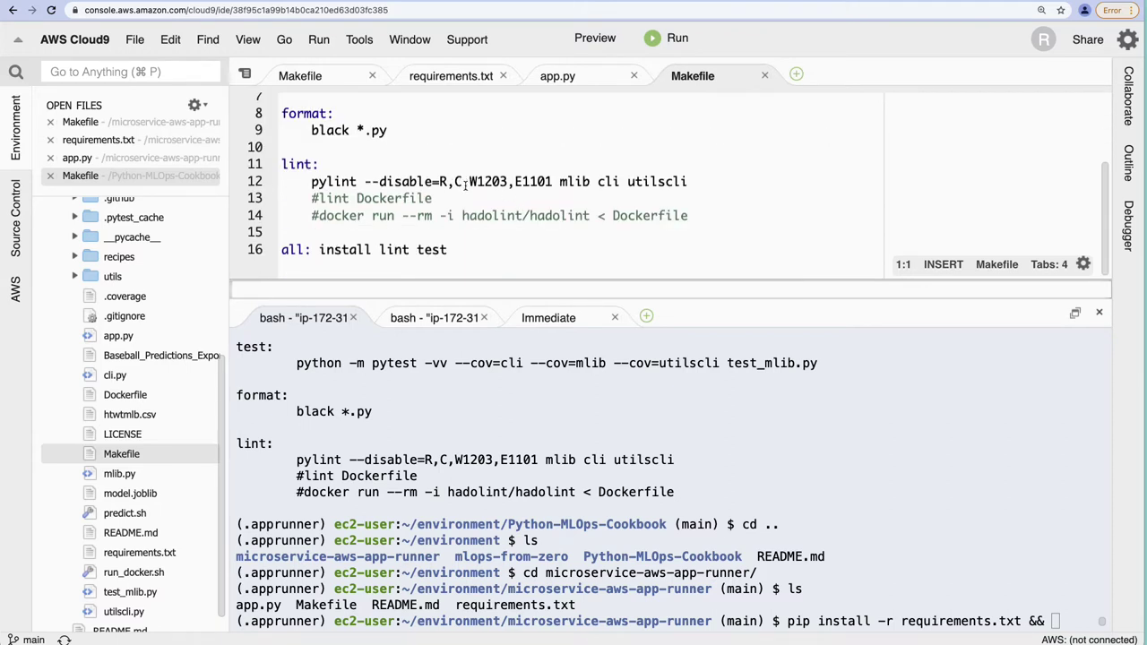
pyautogui.moveTo(550, 181); pyautogui.dragTo(311, 182)
pyautogui.press('super+c')
pyautogui.click(824, 478)
pyautogui.press('super+v')
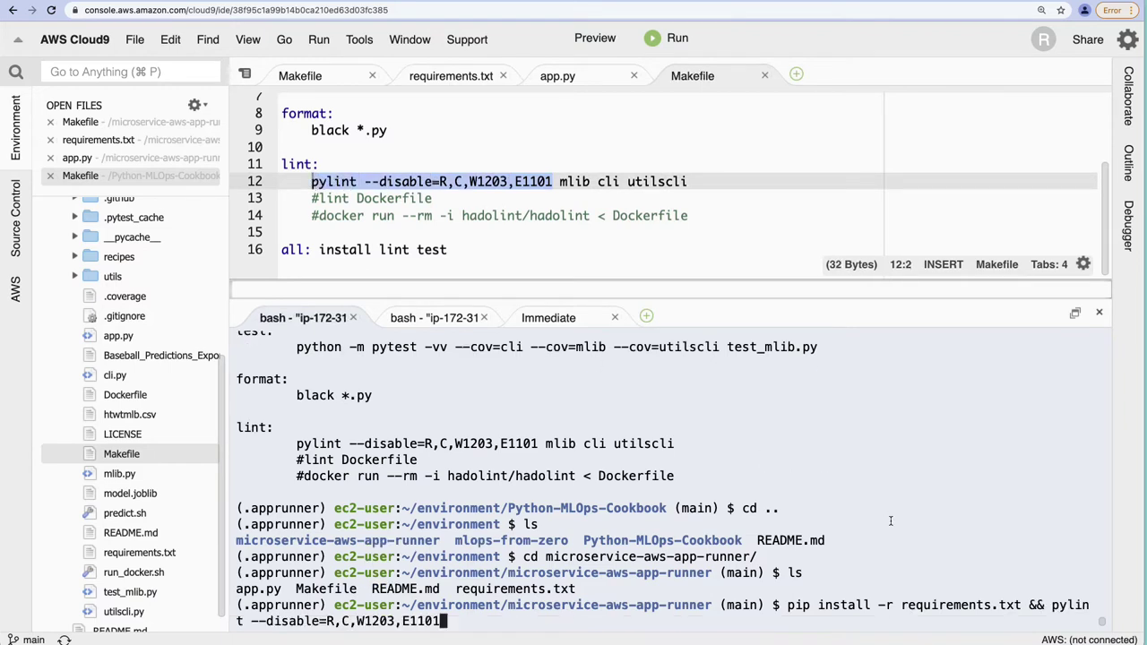
# Shorten the pylint disable list to R,C, add app.py as the target, and run the combined command.
pyautogui.press('BackSpace')
pyautogui.press('BackSpace')
pyautogui.press('BackSpace')
pyautogui.press('BackSpace')
pyautogui.press('BackSpace')
pyautogui.press('BackSpace')
pyautogui.press('BackSpace')
pyautogui.press('BackSpace')
pyautogui.press('BackSpace')
pyautogui.press('BackSpace')
pyautogui.press('BackSpace')
pyautogui.press('BackSpace')
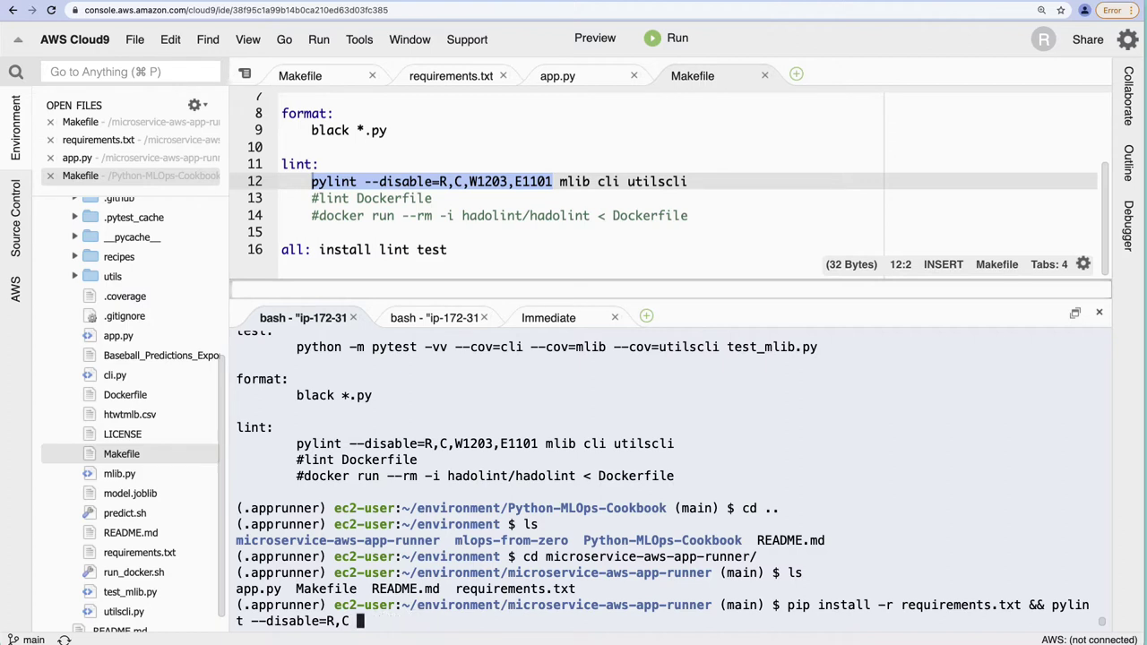
pyautogui.write('app.py')
pyautogui.press('Return')
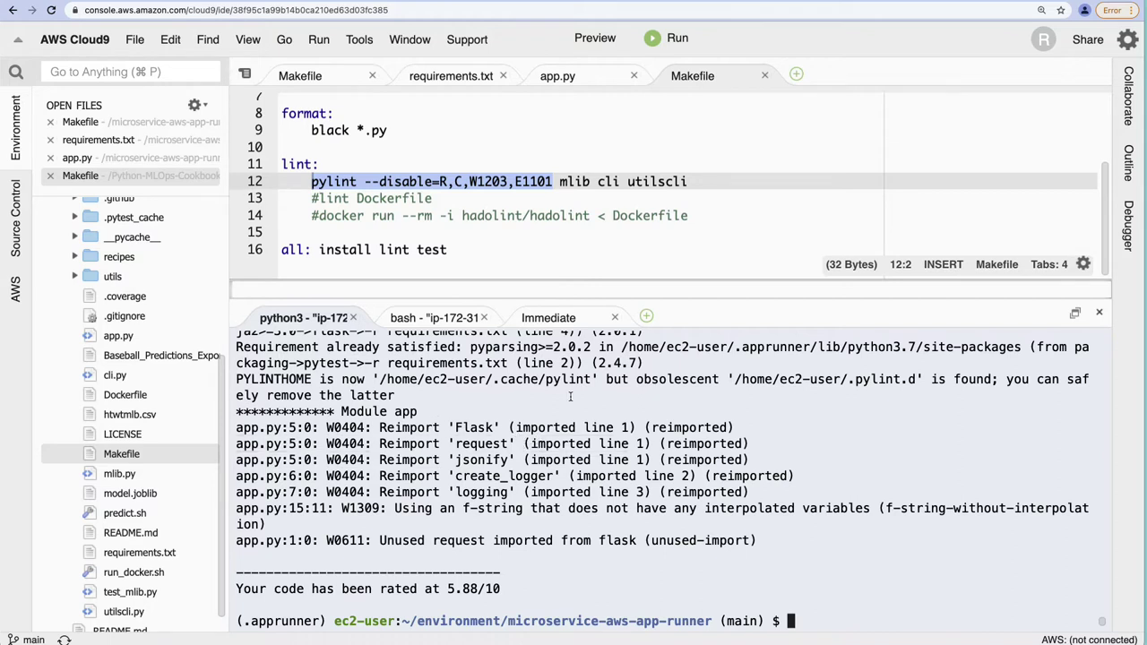
# In the microservice's app.py, delete the duplicated block of Flask, create_logger and logging imports, and save the file.
pyautogui.click(564, 78)
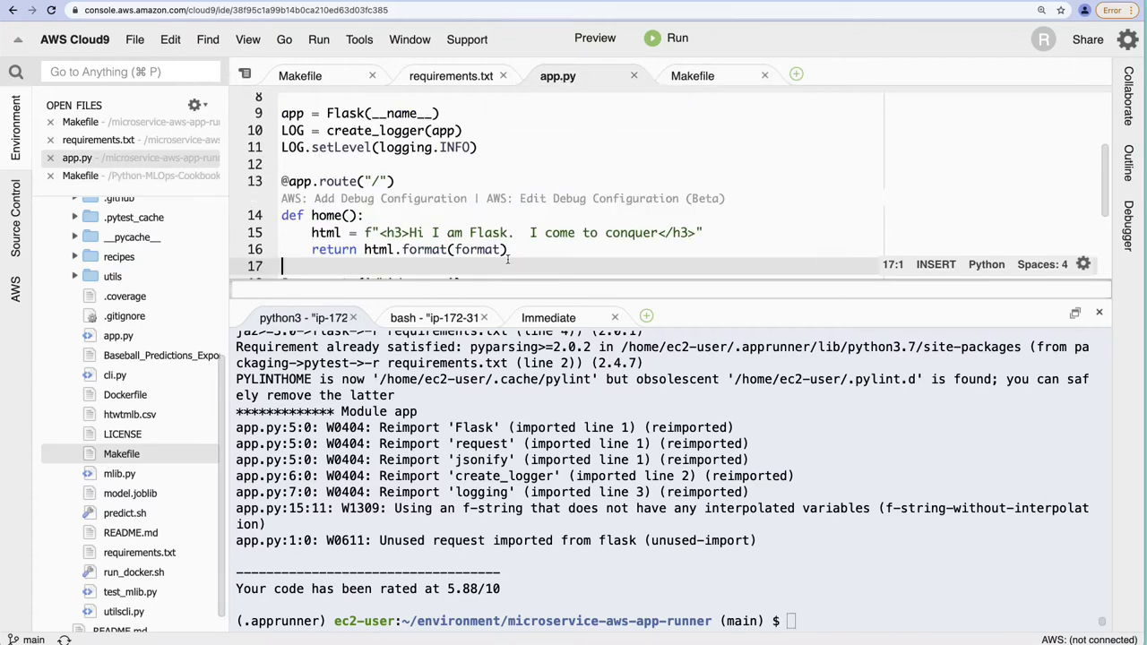
pyautogui.moveTo(490, 293); pyautogui.dragTo(490, 335)
pyautogui.scroll(2, 517, 276)
pyautogui.scroll(1, 517, 276)
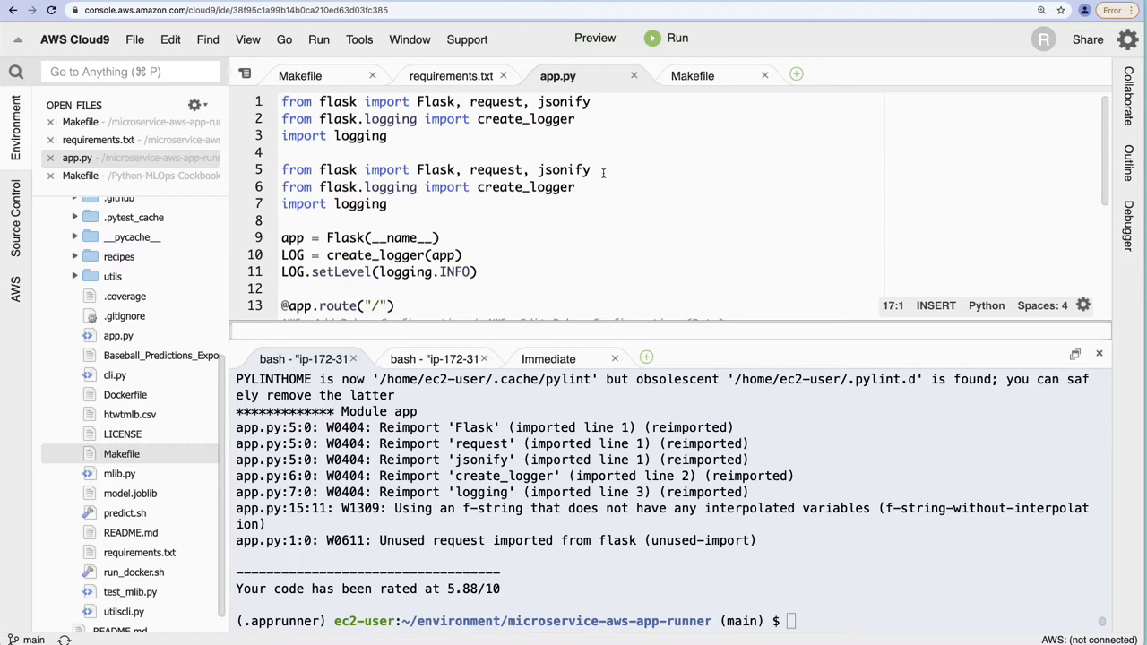
pyautogui.moveTo(603, 173); pyautogui.dragTo(283, 171)
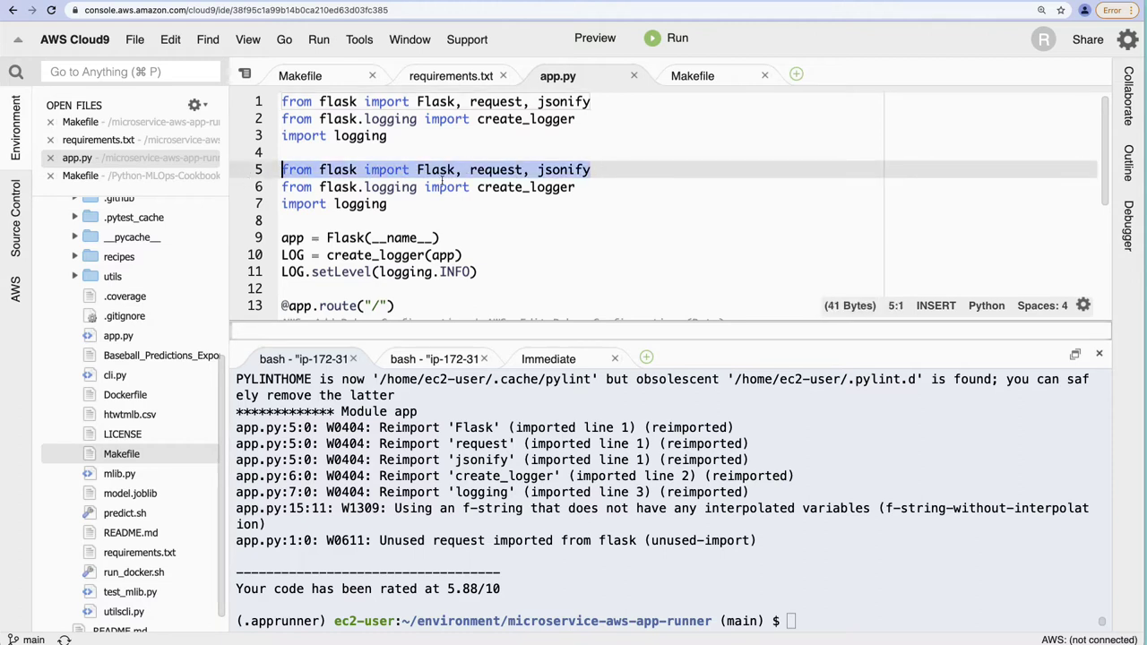
pyautogui.moveTo(434, 228); pyautogui.dragTo(177, 159)
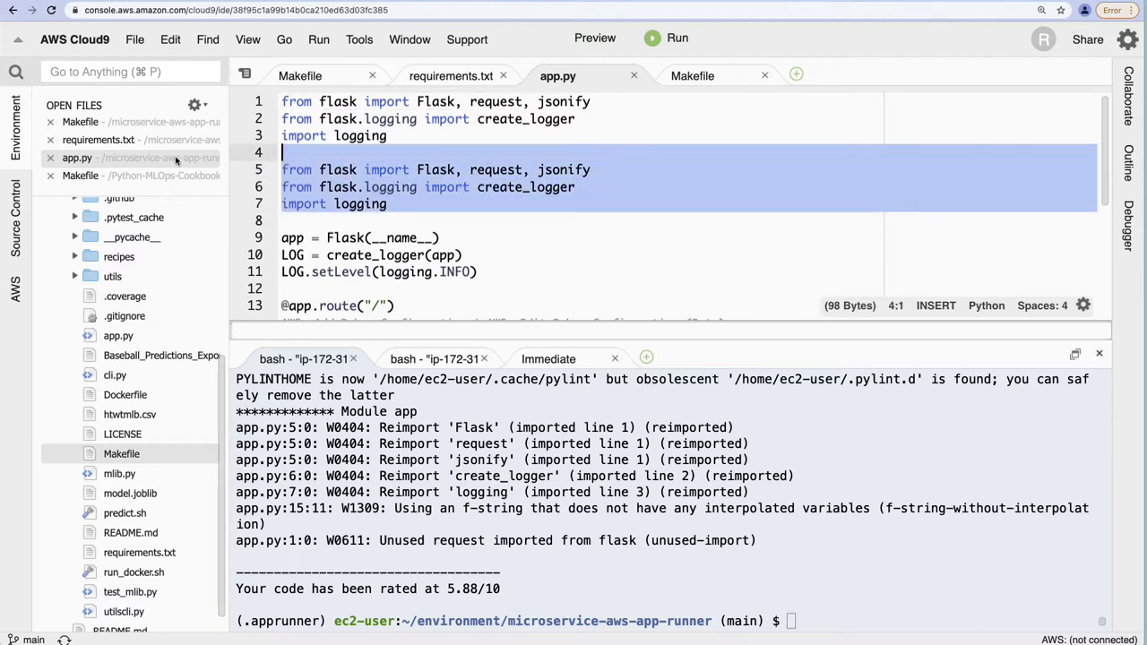
pyautogui.press('BackSpace')
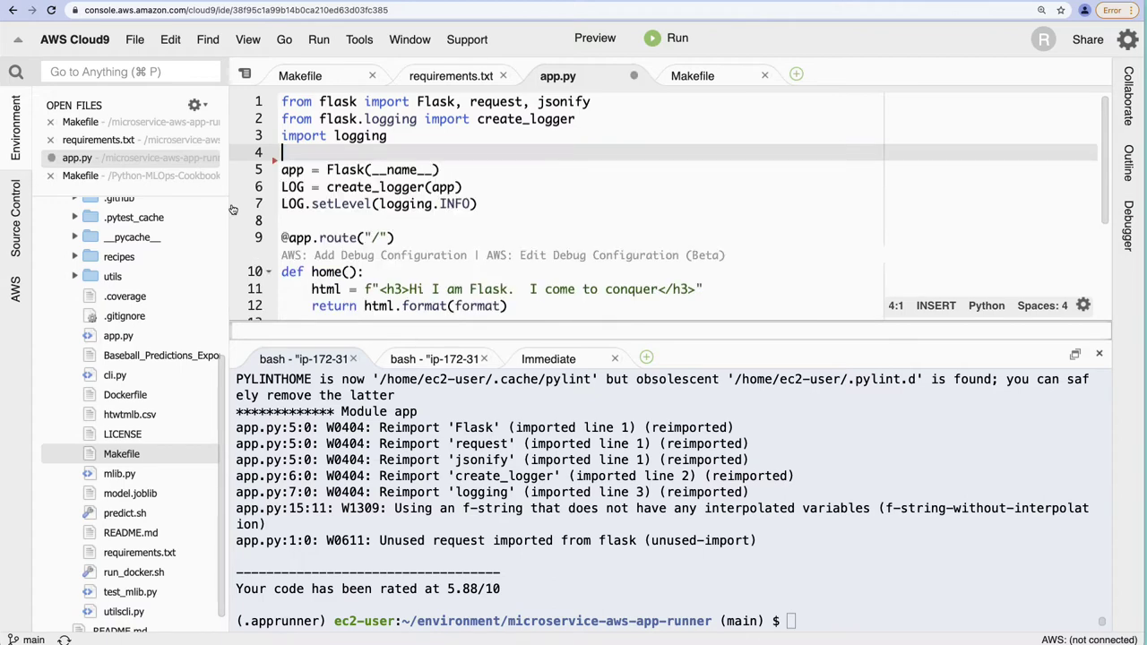
pyautogui.press('super+s')
# Rerun the combined pip install and pylint command on app.py.
pyautogui.click(986, 515)
pyautogui.press('Up')
pyautogui.press('Return')
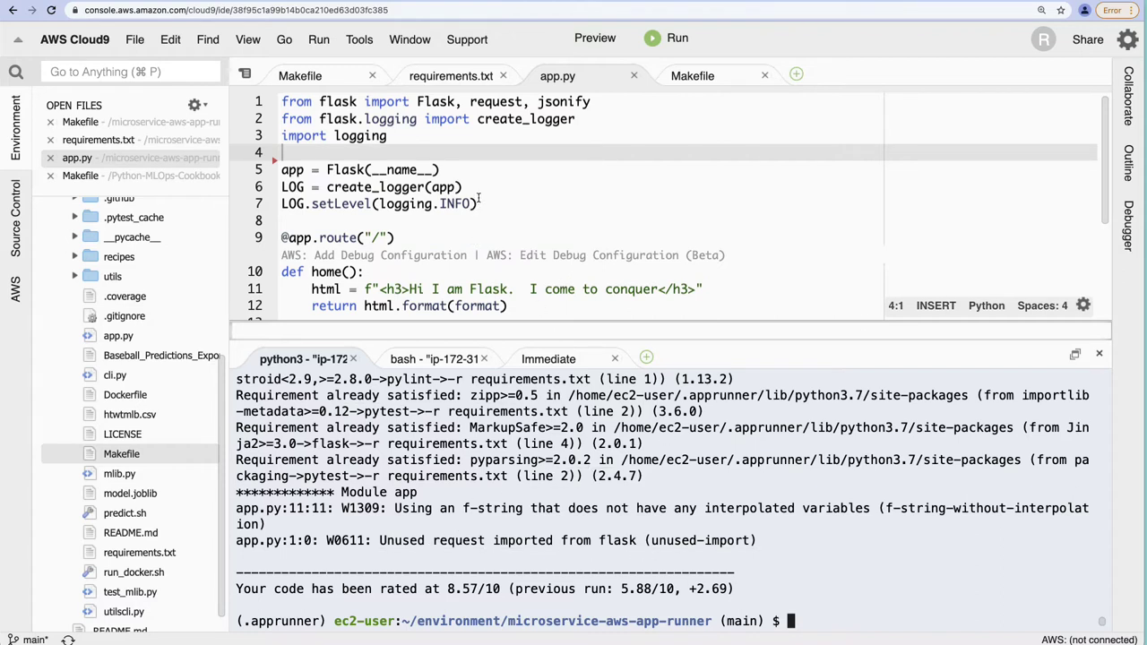
# Remove the unused request import from the first line of app.py and save the file.
pyautogui.click(539, 102)
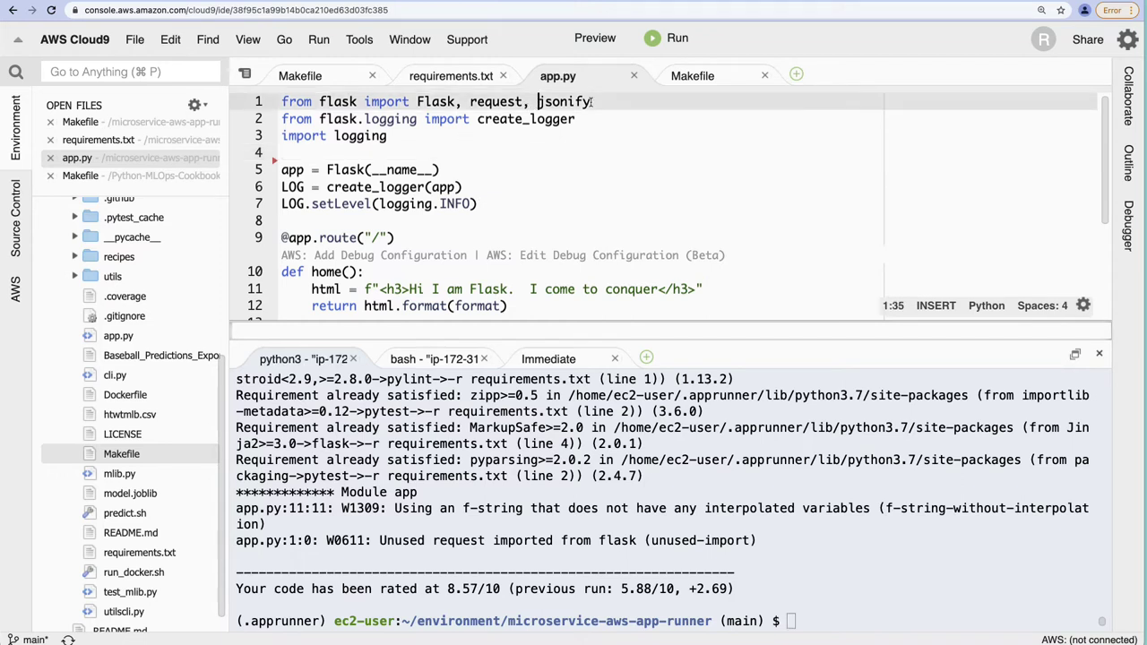
pyautogui.press('BackSpace')
pyautogui.press('BackSpace')
pyautogui.press('BackSpace')
pyautogui.press('BackSpace')
pyautogui.press('BackSpace')
pyautogui.press('BackSpace')
pyautogui.press('BackSpace')
pyautogui.press('BackSpace')
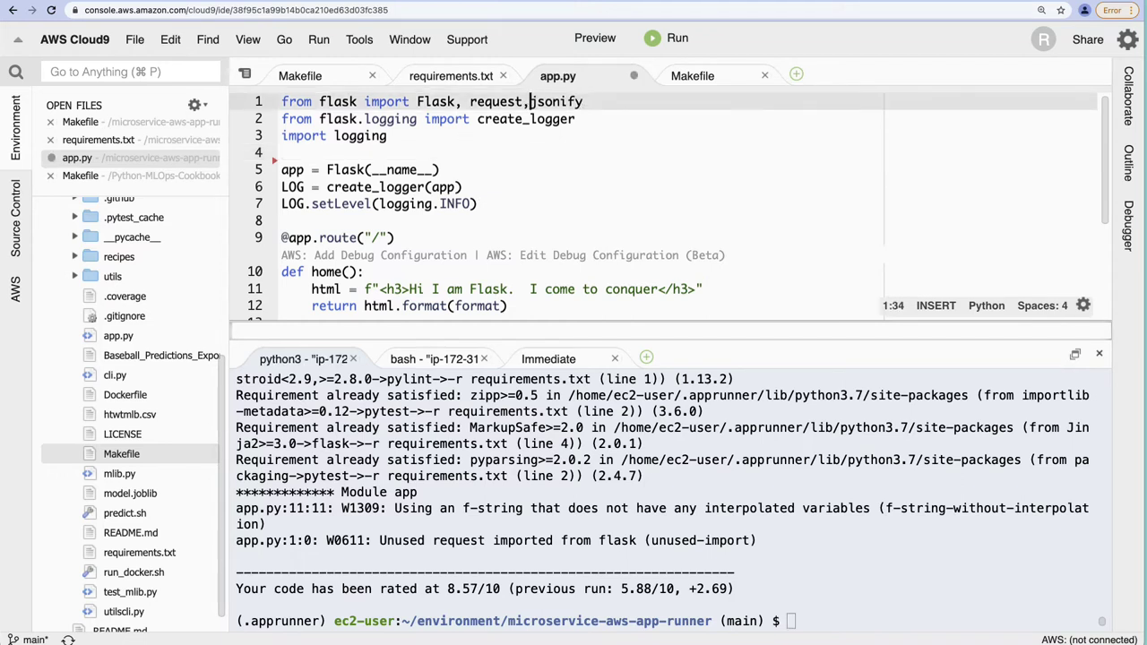
pyautogui.press('BackSpace')
pyautogui.press('super+s')
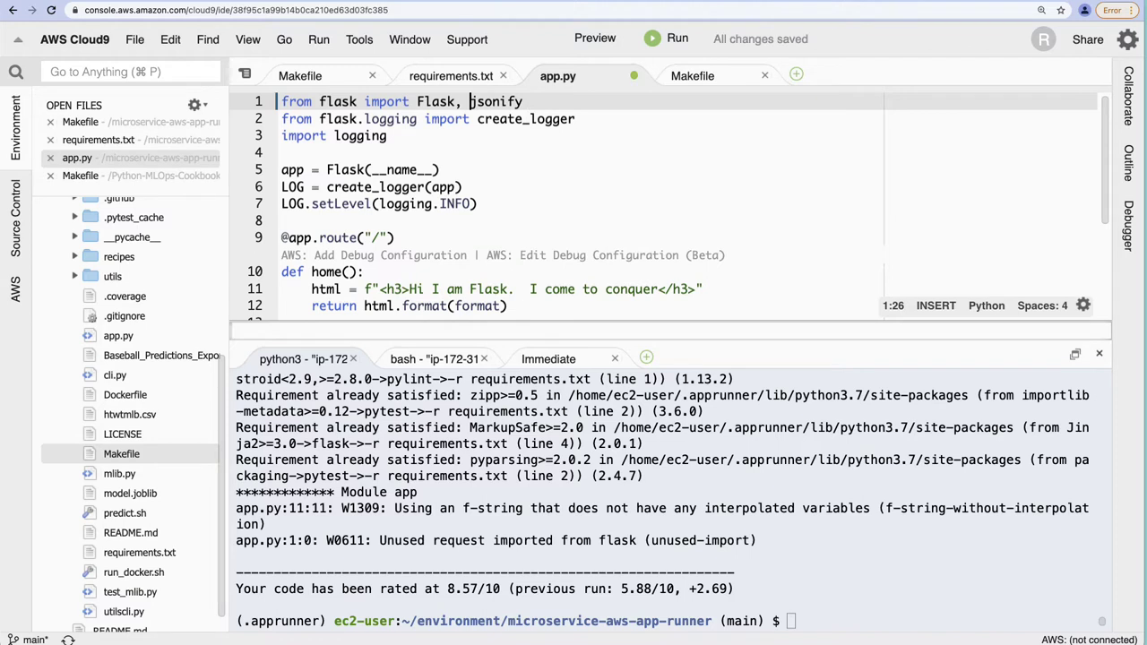
# Remove the f prefix from the html string in the home function of app.py and save the file.
pyautogui.scroll(-1, 297, 315)
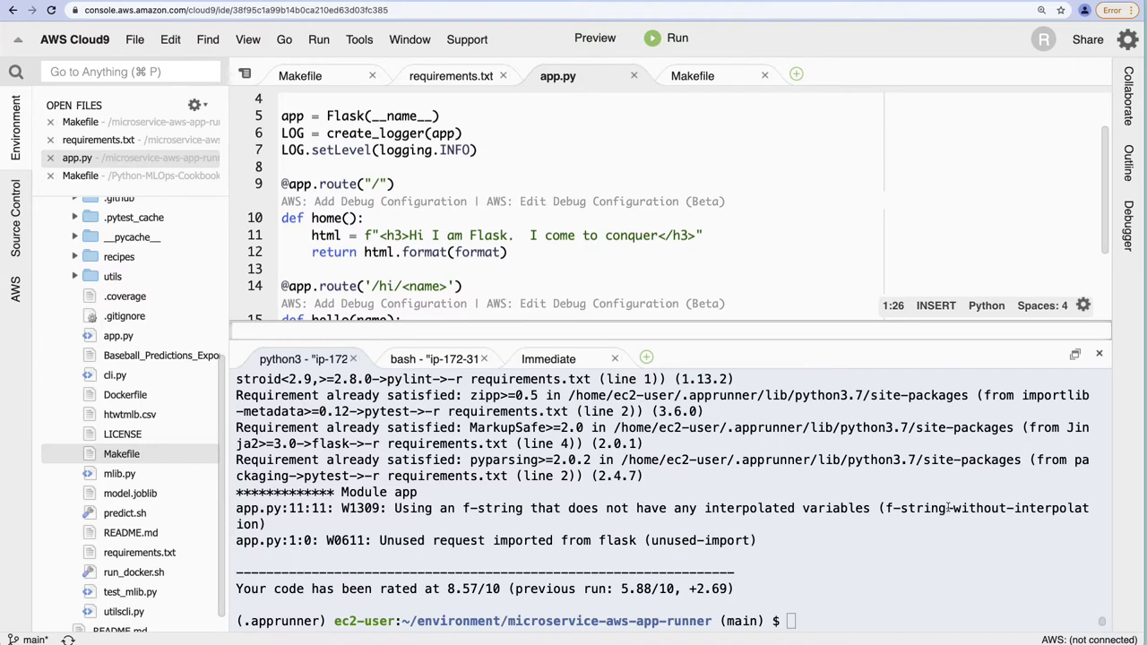
pyautogui.click(371, 235)
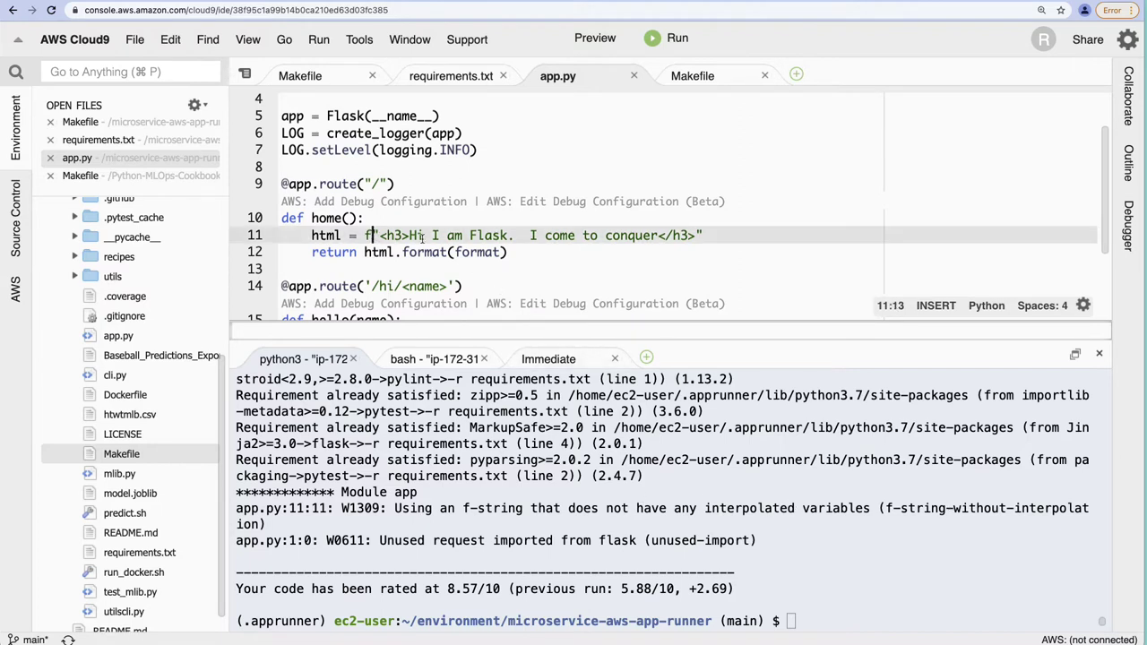
pyautogui.press('BackSpace')
pyautogui.press('super+s')
# Lint app.py again with the combined install and pylint command, and recall that command at the prompt and highlight it.
pyautogui.click(828, 545)
pyautogui.press('Up')
pyautogui.press('Return')
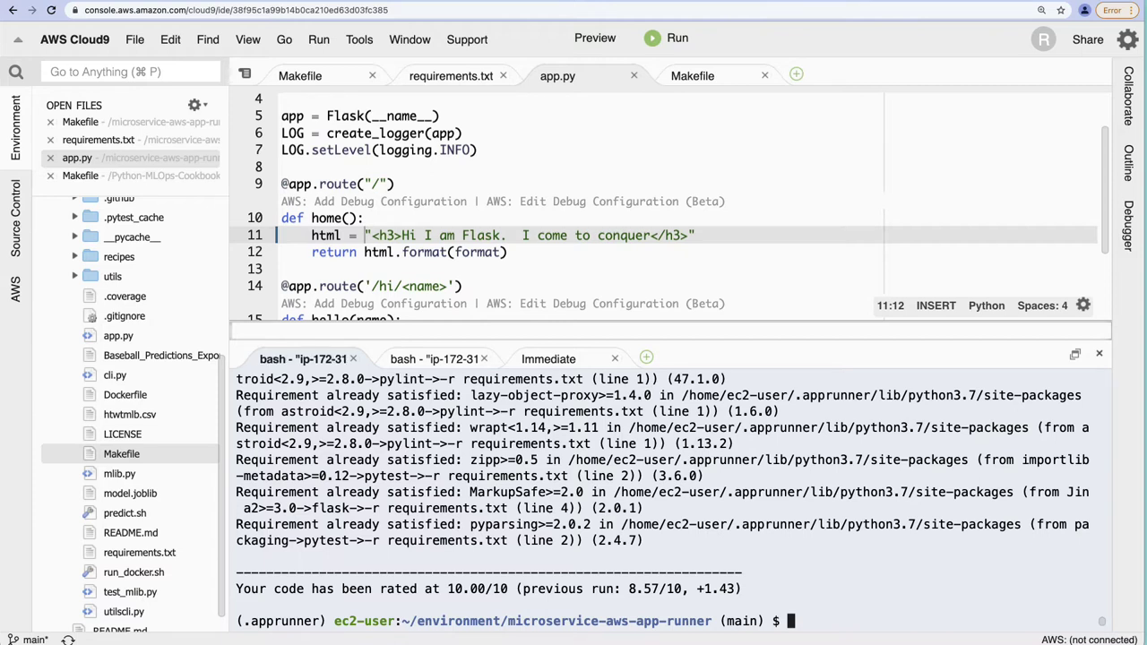
pyautogui.press('Up')
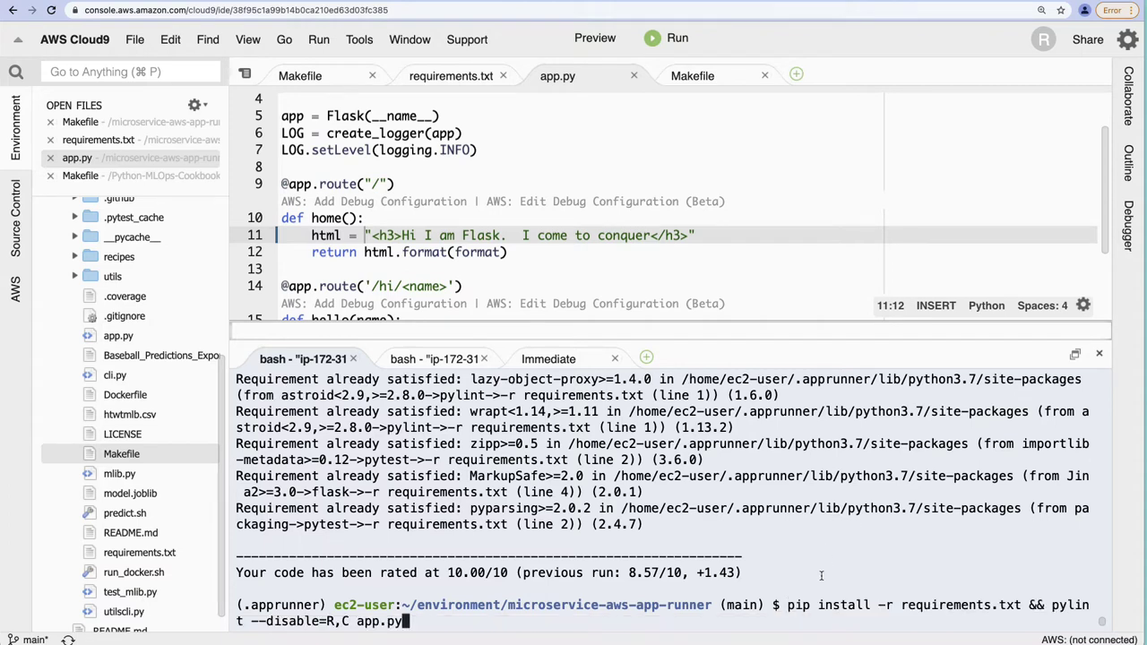
pyautogui.moveTo(786, 606); pyautogui.dragTo(408, 621)
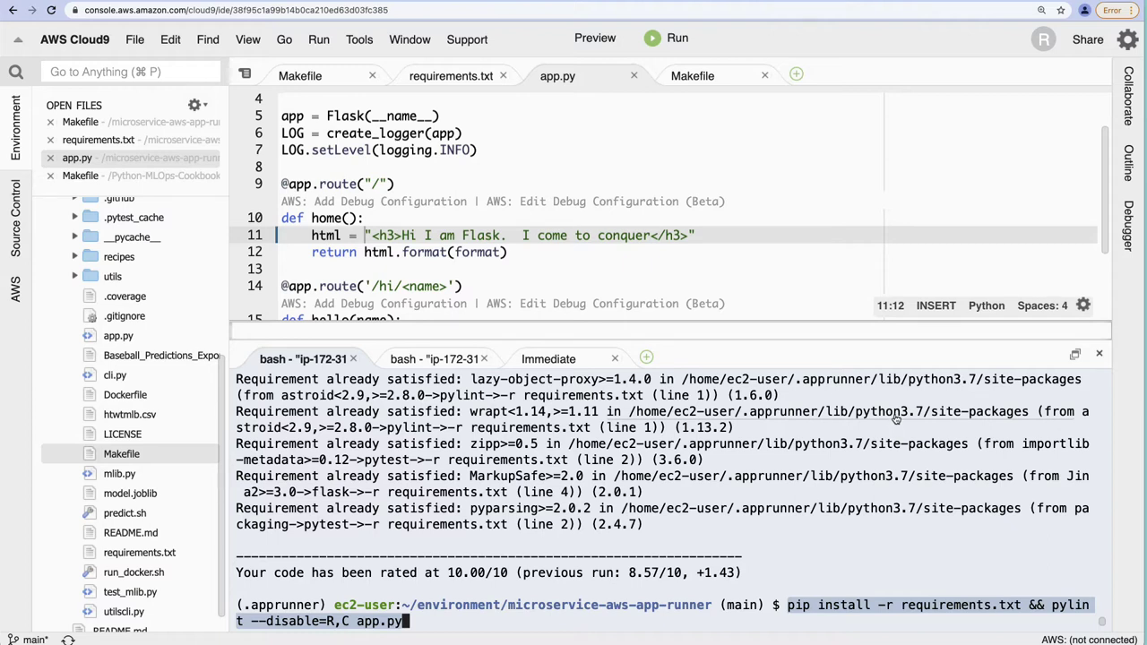
# Switch to AWS App Runner and review the start and build commands in the Flask-Continuous-Delivery service's configuration.
pyautogui.hotkey('ctrl', 'Tab')
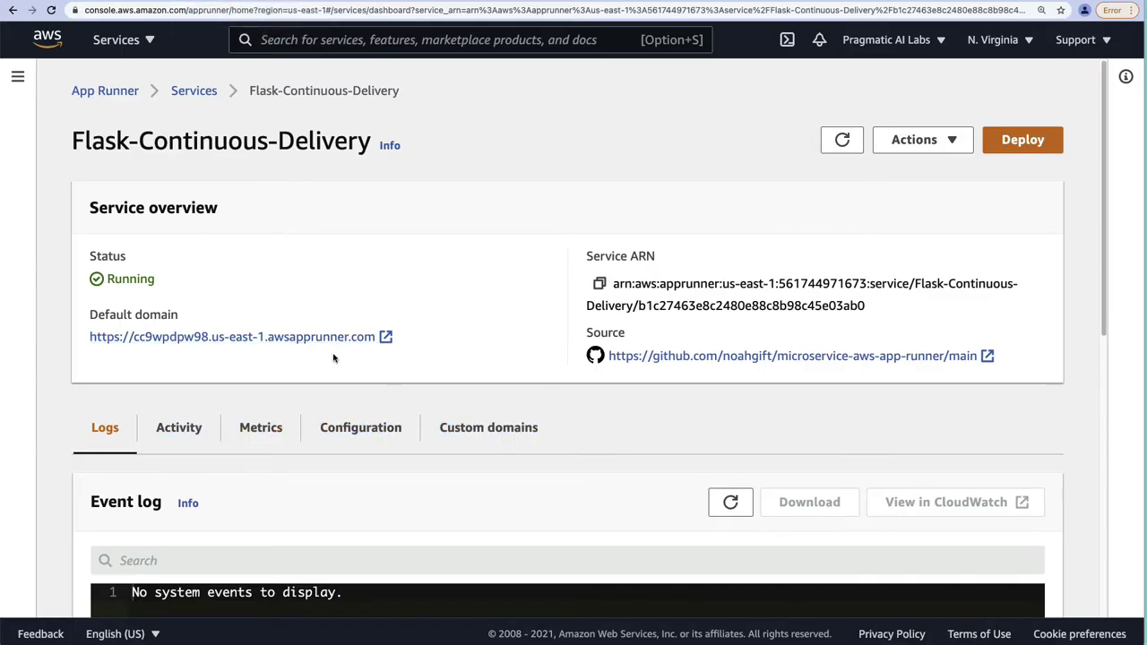
pyautogui.scroll(-5, 350, 367)
pyautogui.click(390, 210)
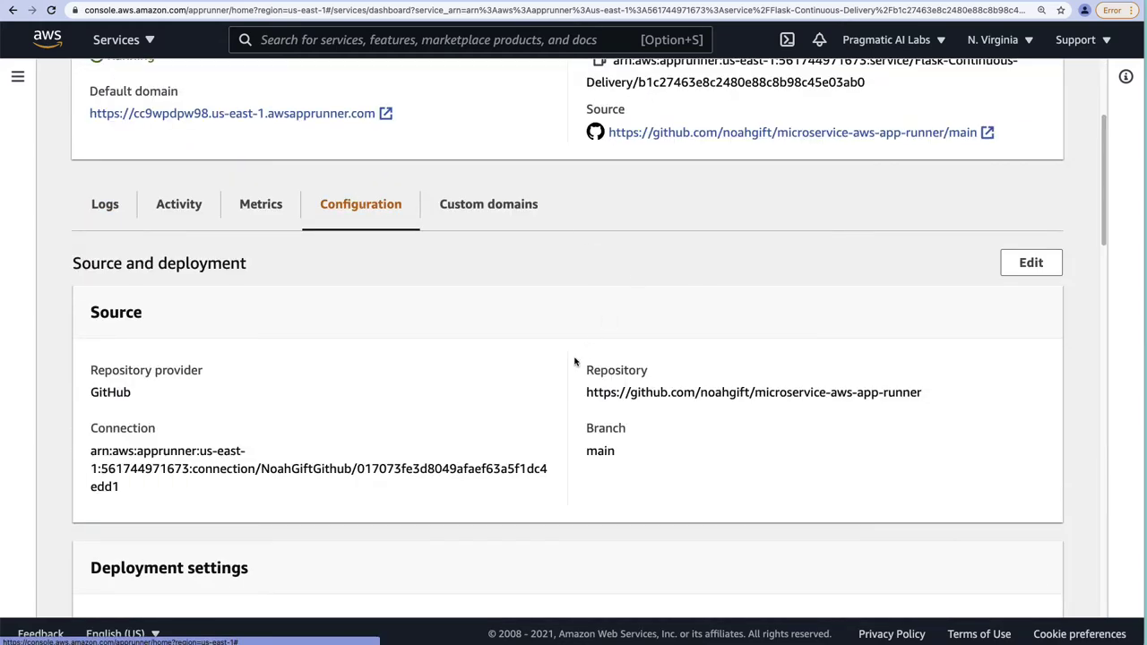
pyautogui.scroll(-5, 574, 368)
pyautogui.scroll(-2, 574, 373)
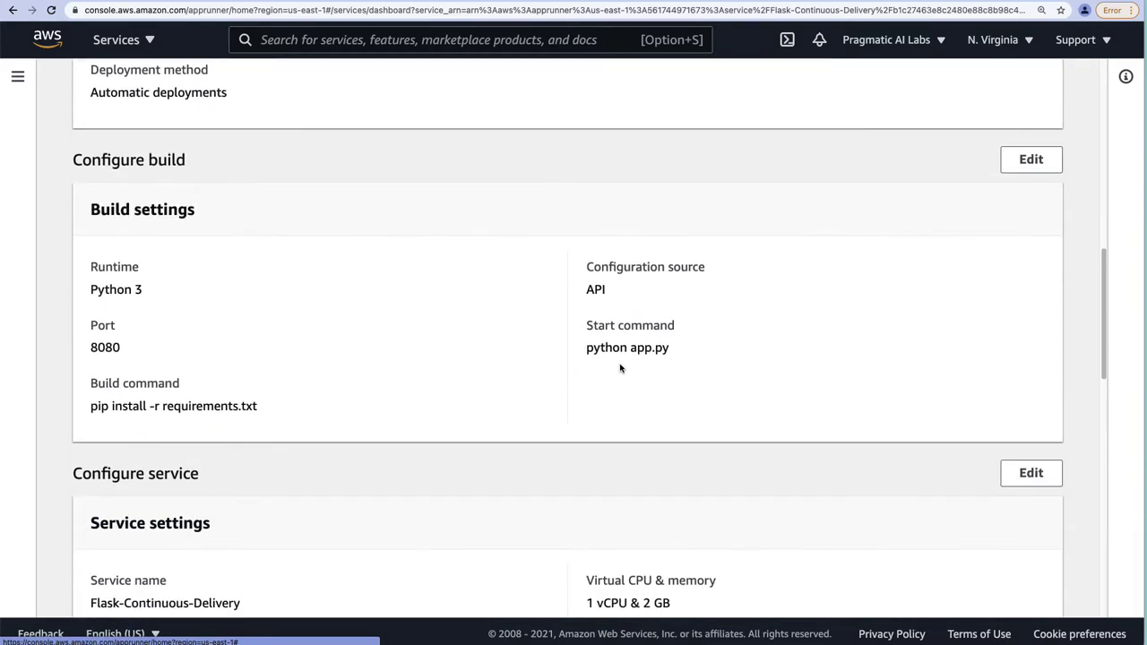
pyautogui.moveTo(586, 349); pyautogui.dragTo(676, 350)
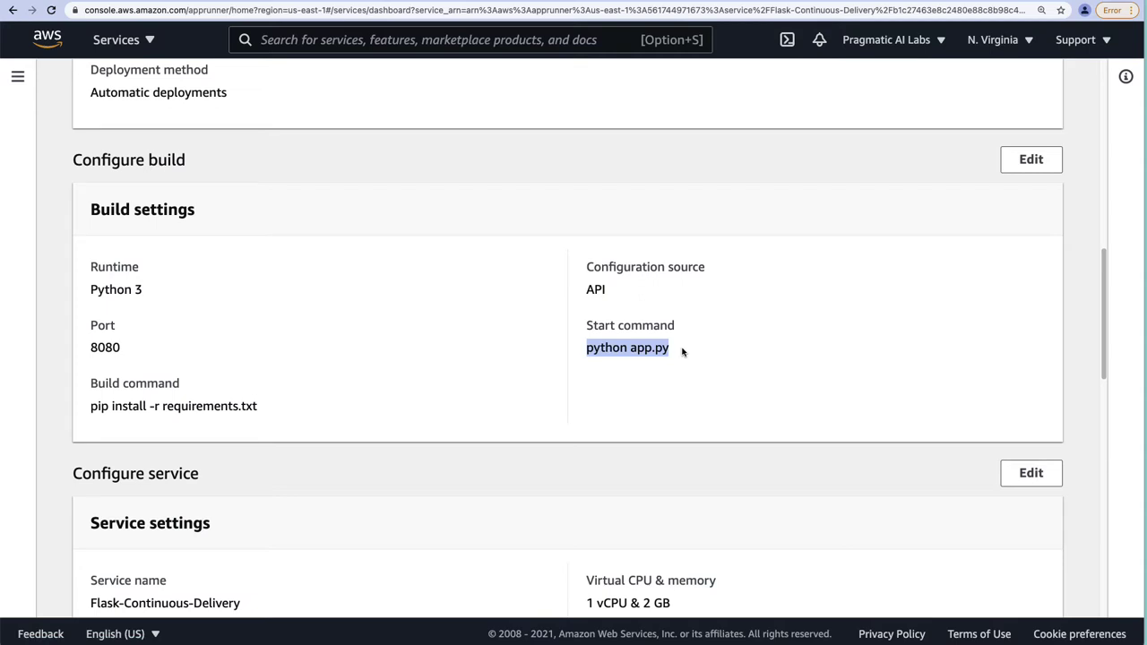
pyautogui.click(131, 409)
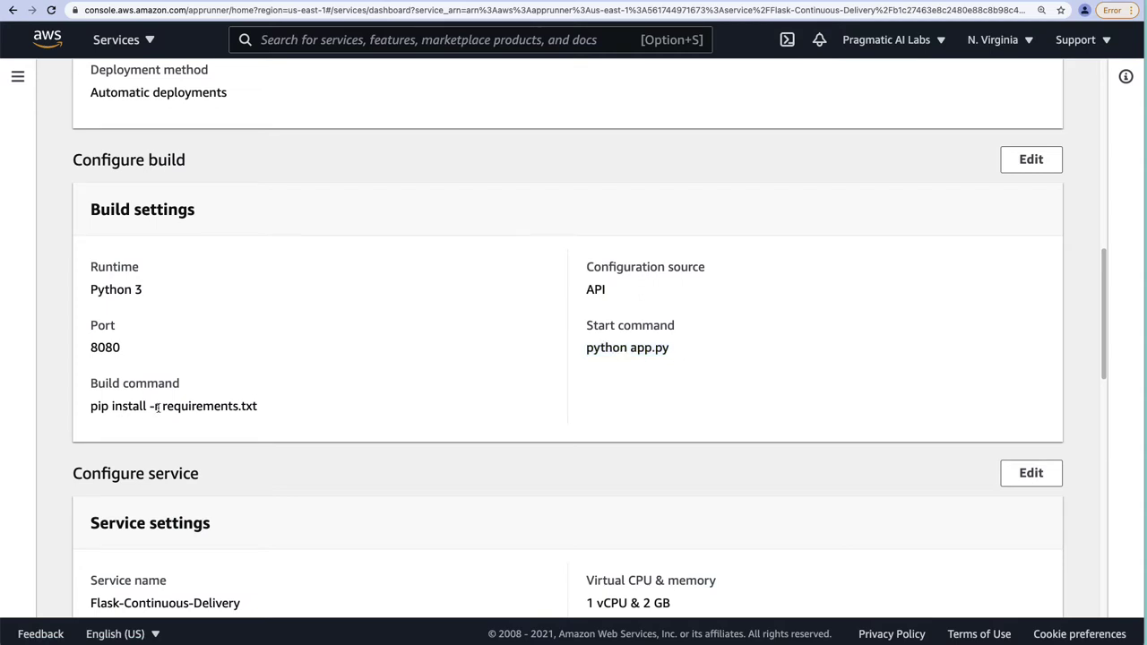
pyautogui.moveTo(260, 407); pyautogui.dragTo(42, 418)
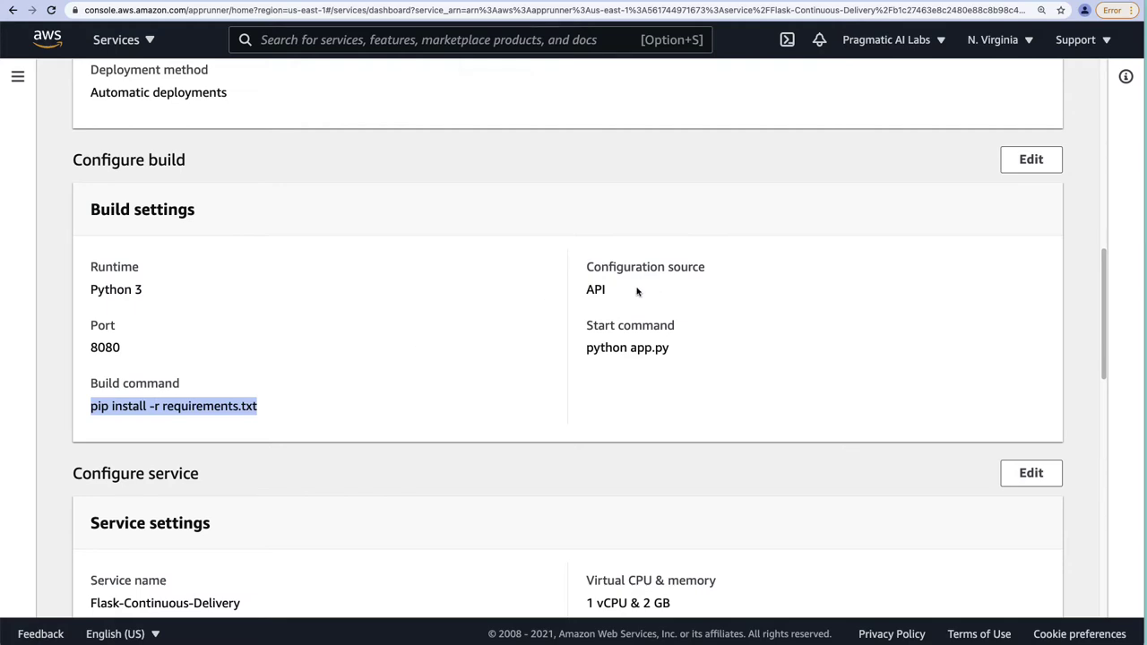
pyautogui.scroll(10, 649, 291)
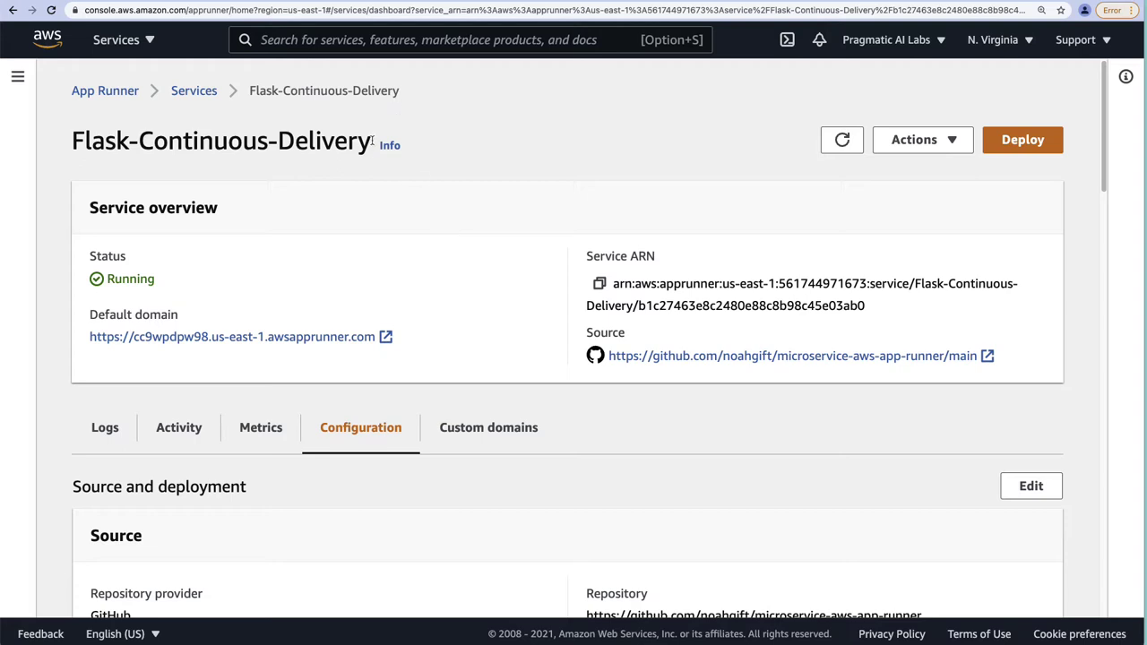
# Open the MLOps-Cookbook service's default domain from the App Runner services list, enlarge the page, highlight its URL and close it.
pyautogui.click(206, 95)
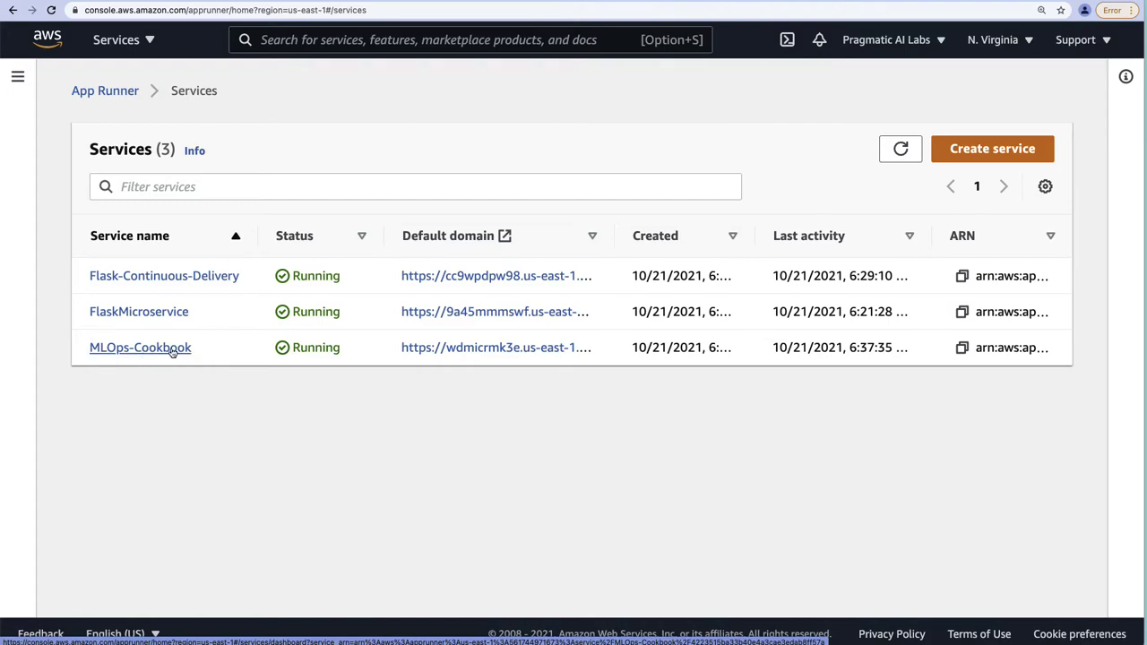
pyautogui.click(435, 349)
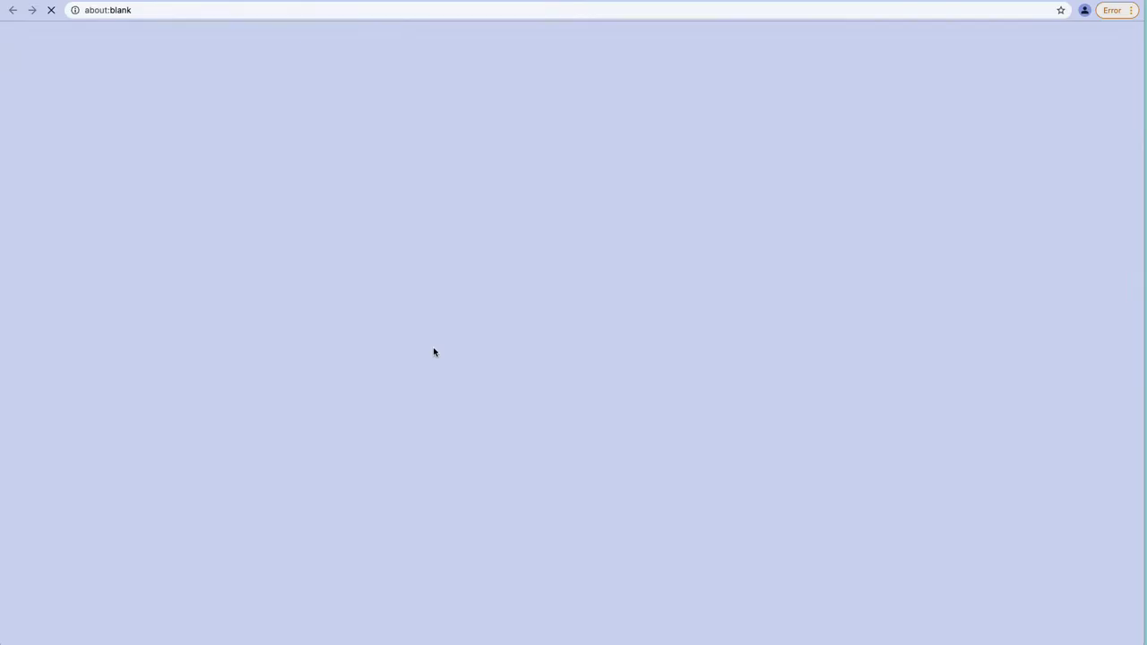
pyautogui.click(279, 10)
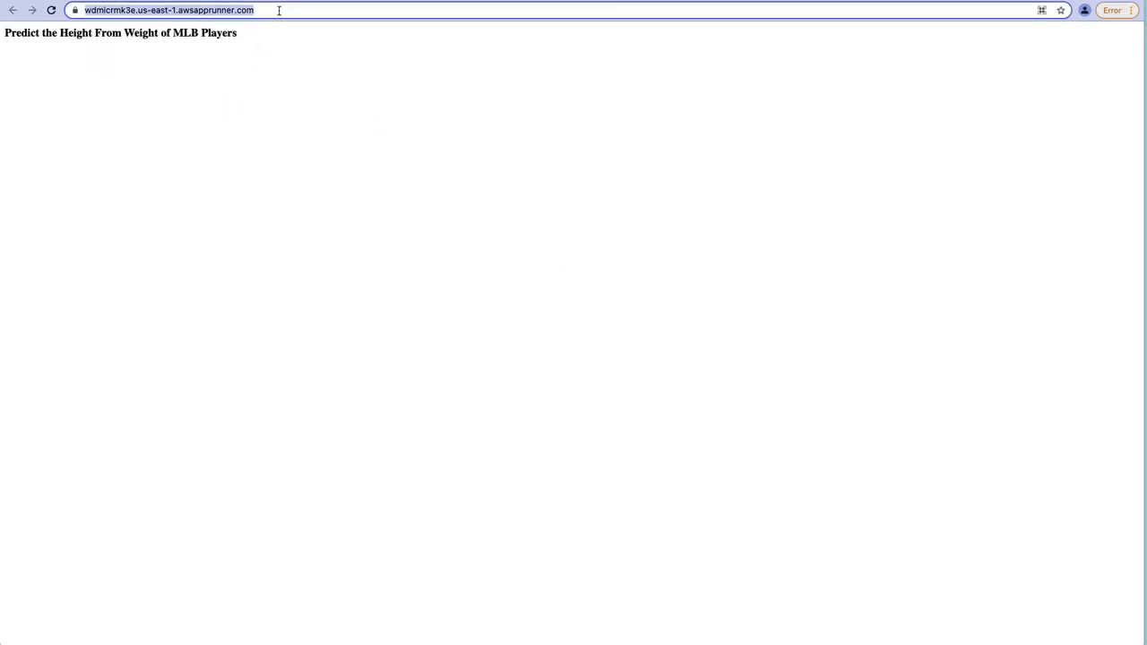
pyautogui.click(286, 13)
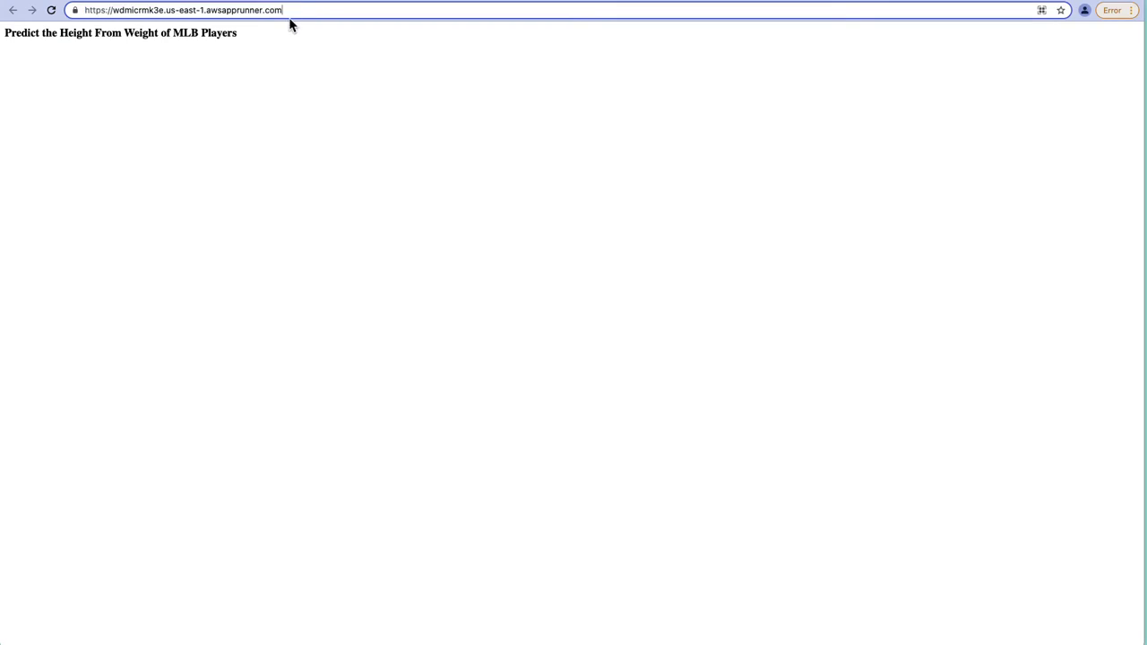
pyautogui.press('super+equal')
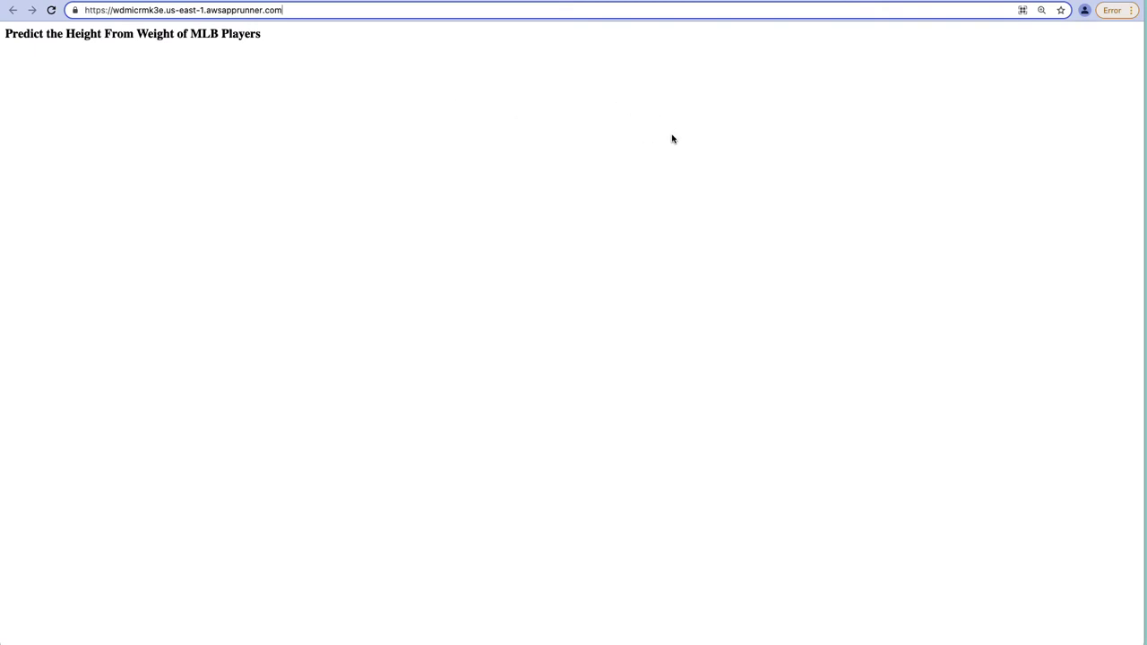
pyautogui.click(304, 10)
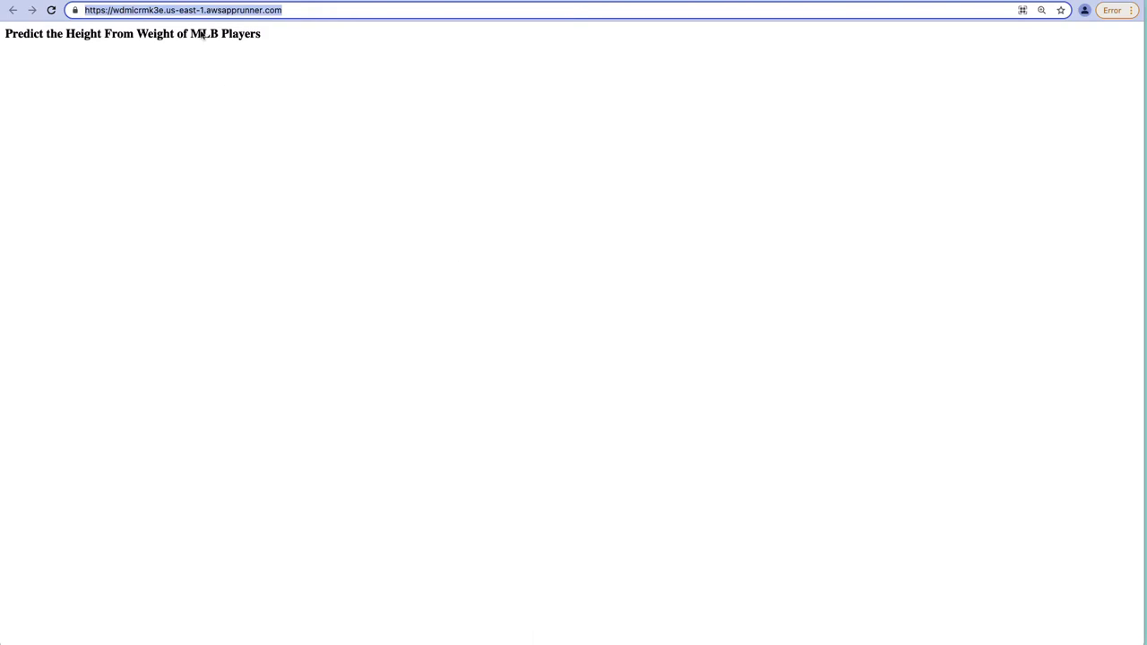
pyautogui.moveTo(276, 10); pyautogui.dragTo(18, 29)
pyautogui.press('super+w')
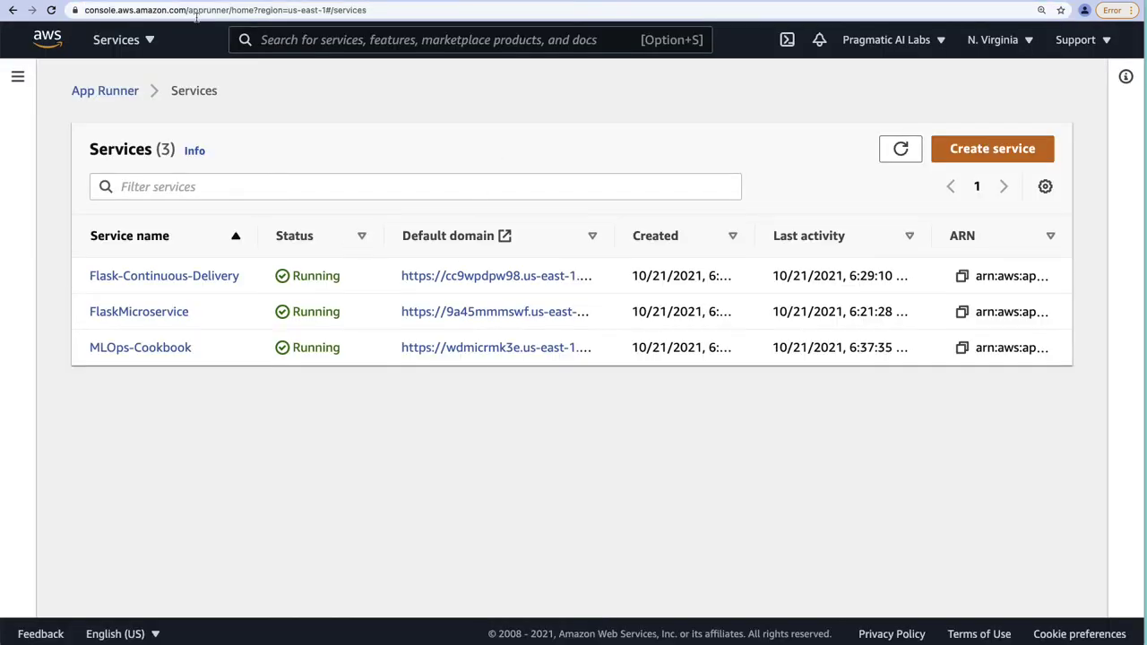
# Switch to GitHub and open the root file list of the Python-MLOps-Cookbook repository.
pyautogui.press('super+w')
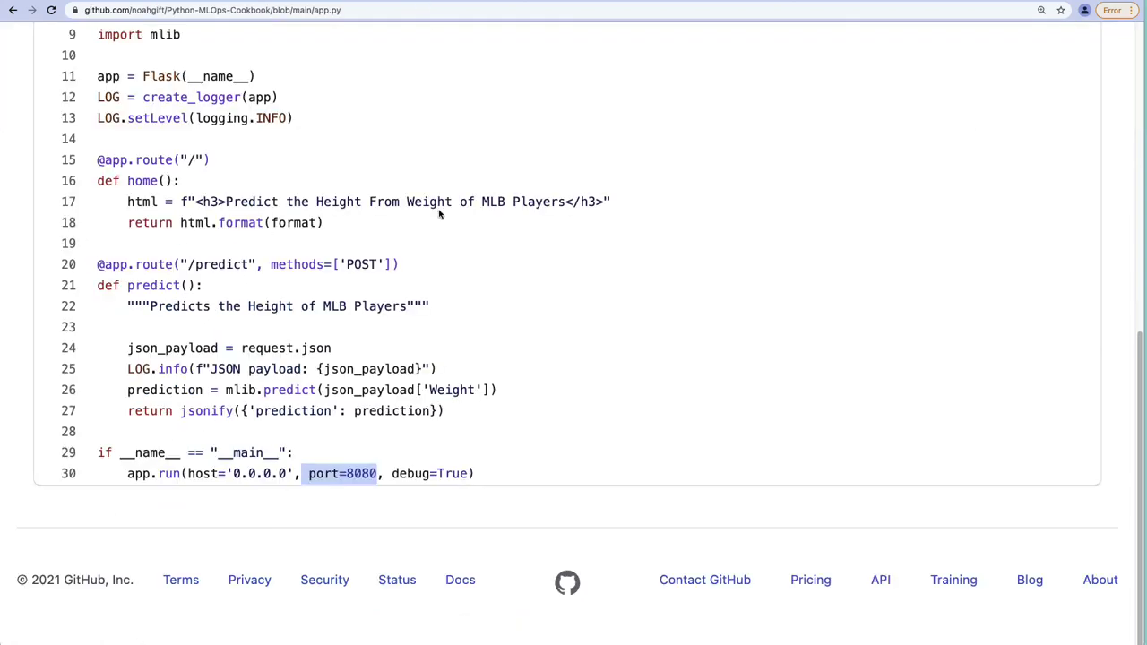
pyautogui.scroll(10, 439, 213)
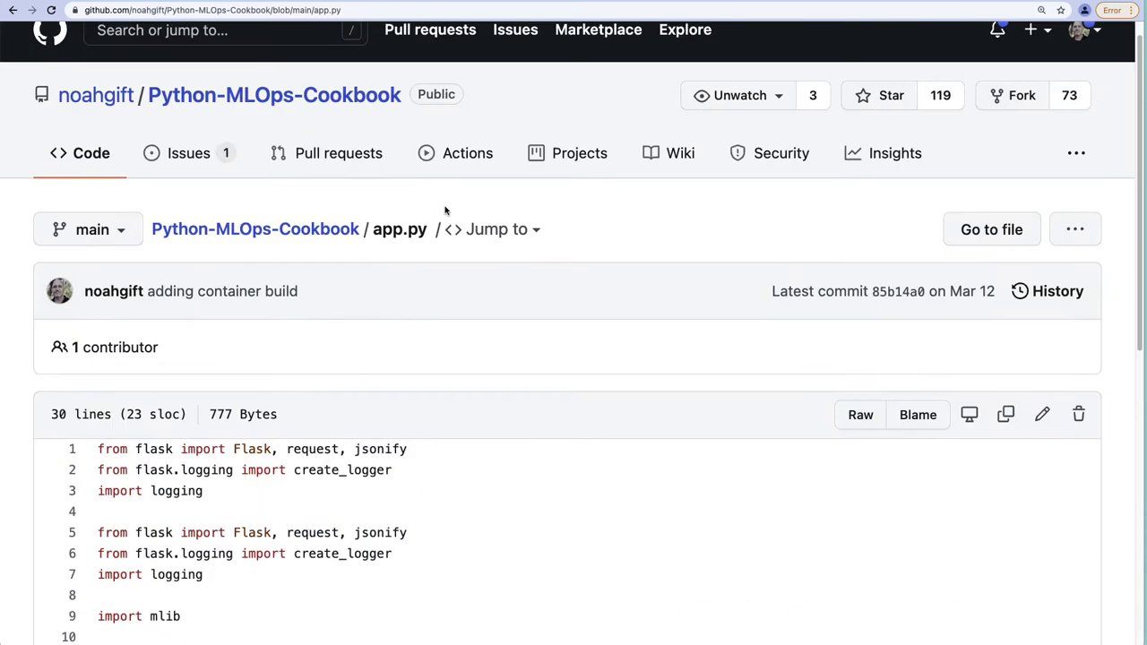
pyautogui.click(234, 119)
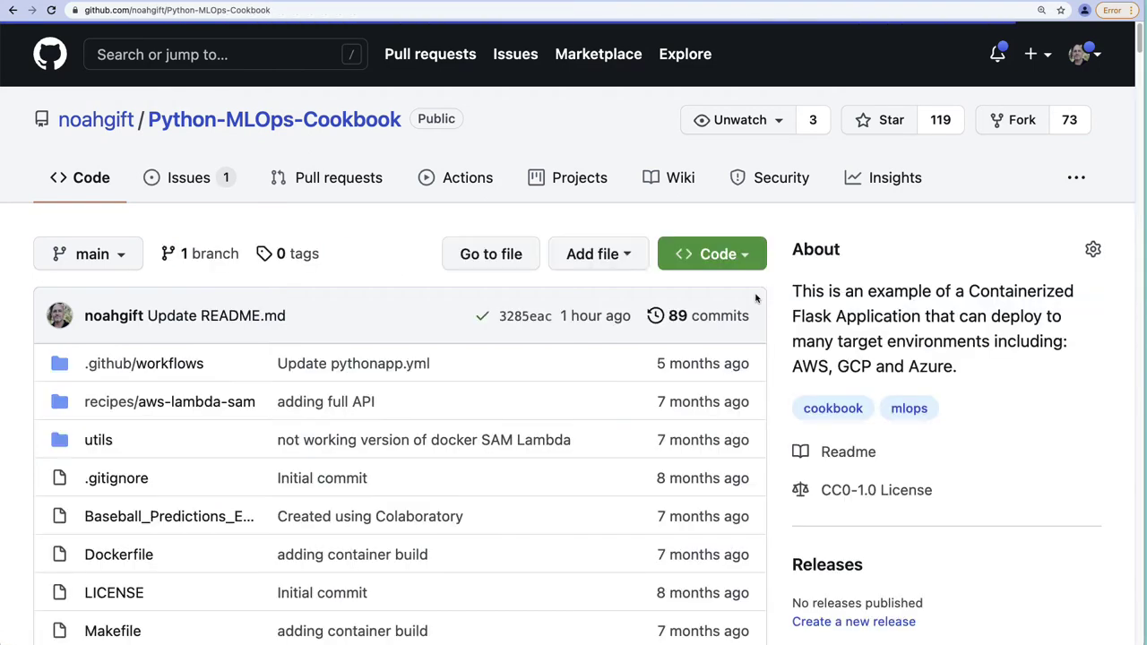
pyautogui.scroll(-2, 863, 421)
pyautogui.scroll(-2, 863, 421)
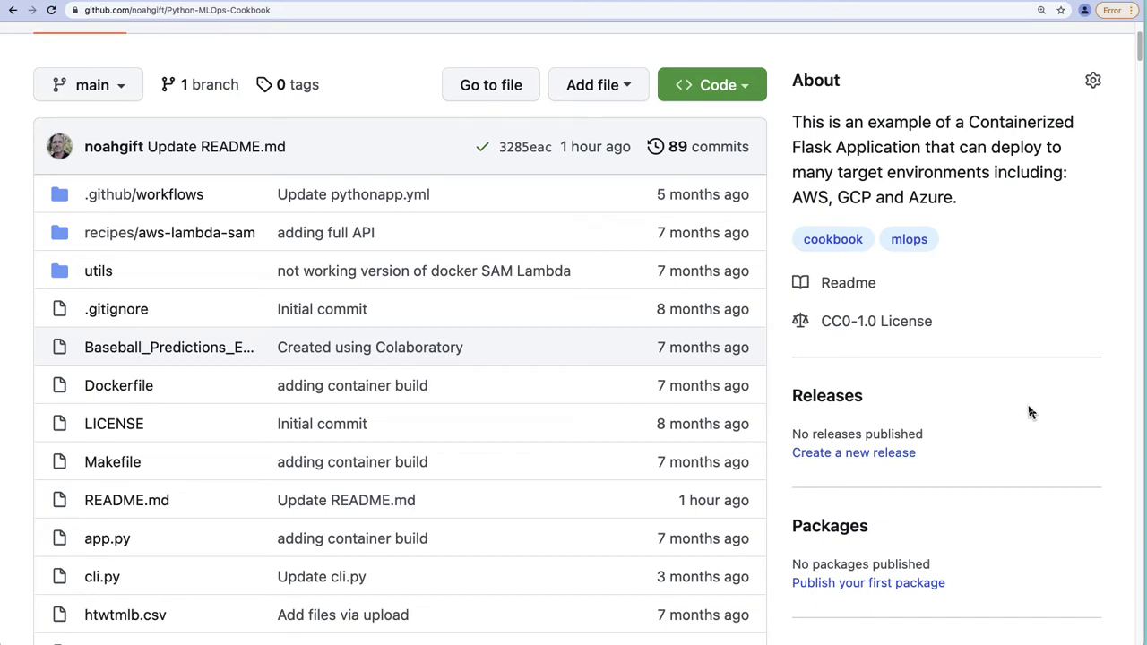
# Open the Baseball_Predictions_Export_Model.ipynb notebook from the repository in Google Colab and enlarge the page.
pyautogui.click(205, 349)
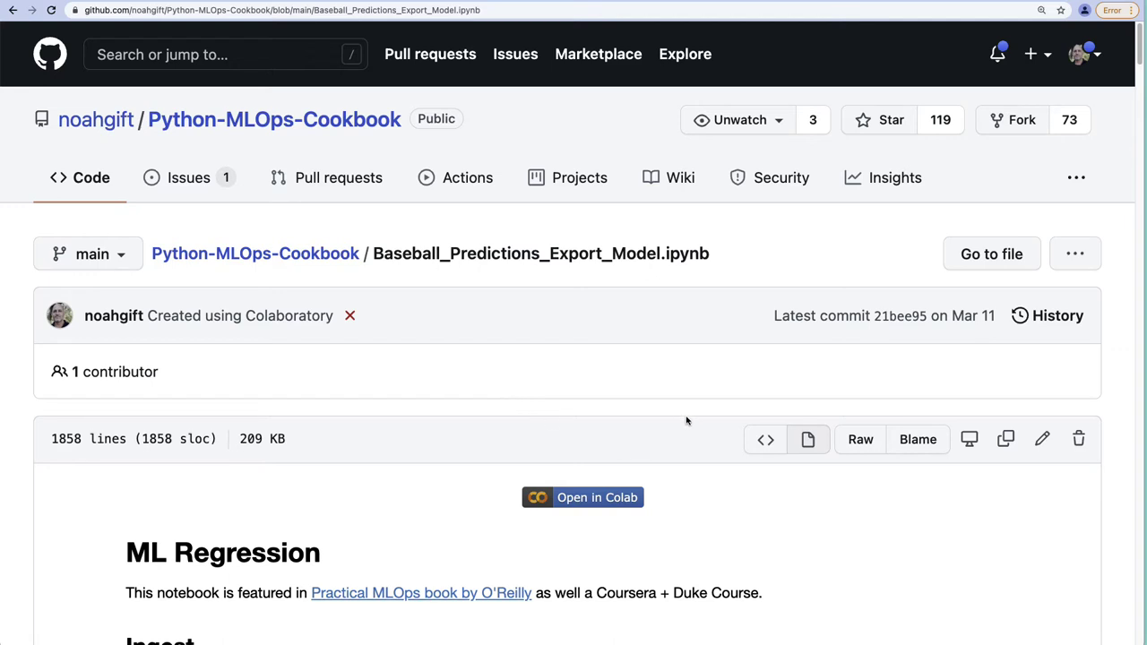
pyautogui.scroll(-1, 628, 461)
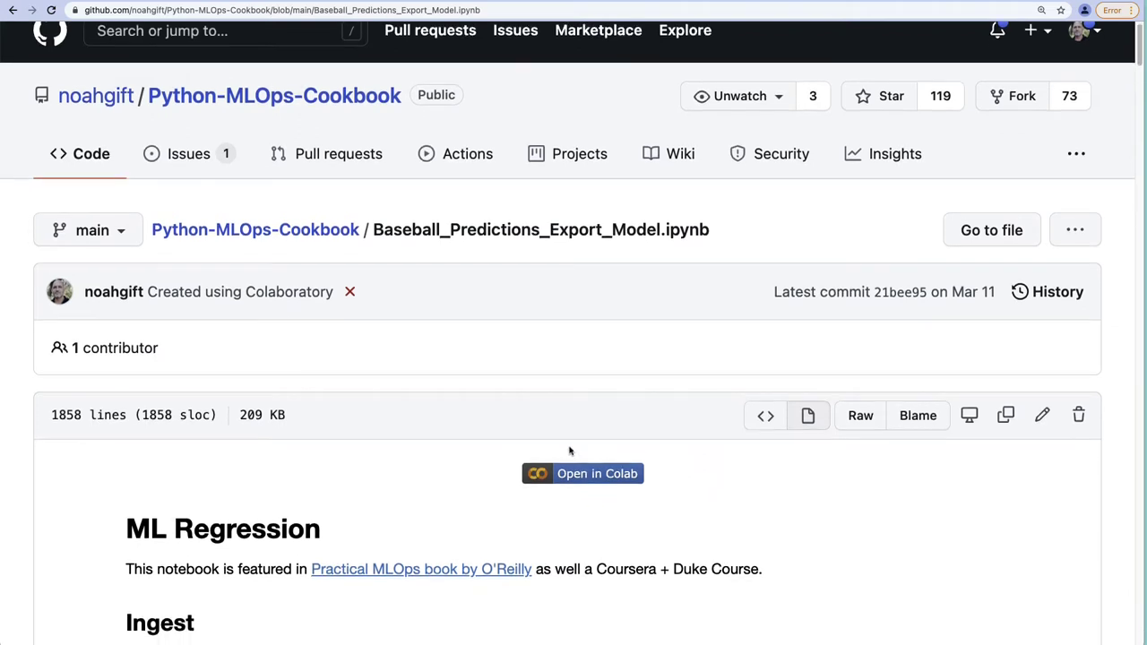
pyautogui.click(558, 477)
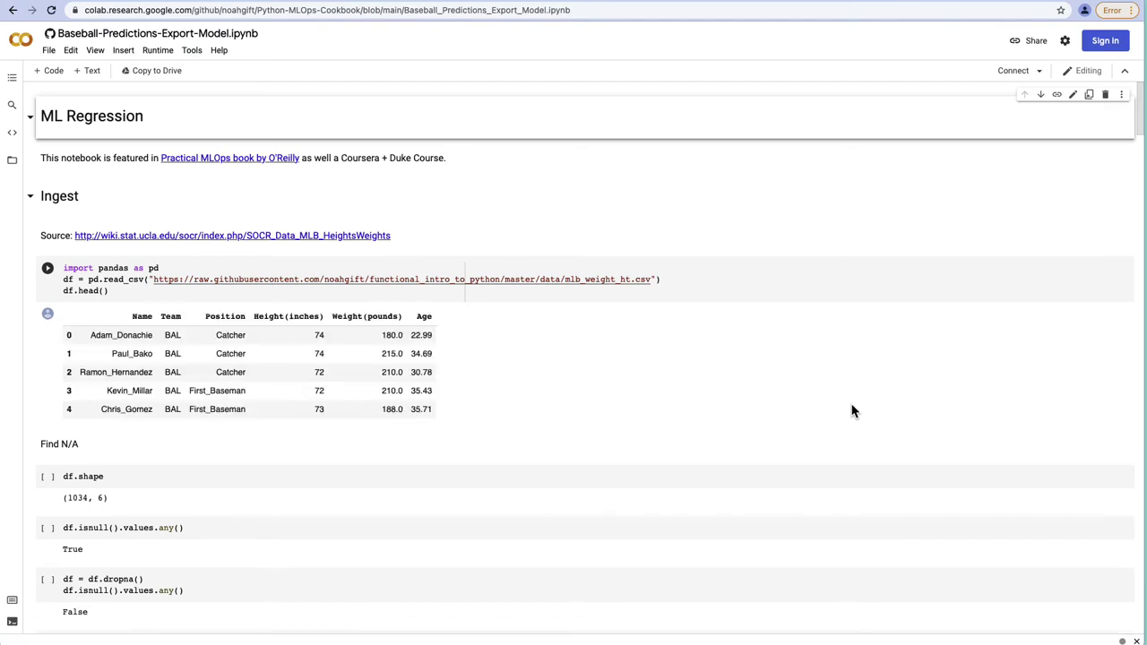
pyautogui.hotkey('ctrl', '+')
pyautogui.hotkey('ctrl', '+')
pyautogui.hotkey('ctrl', '+')
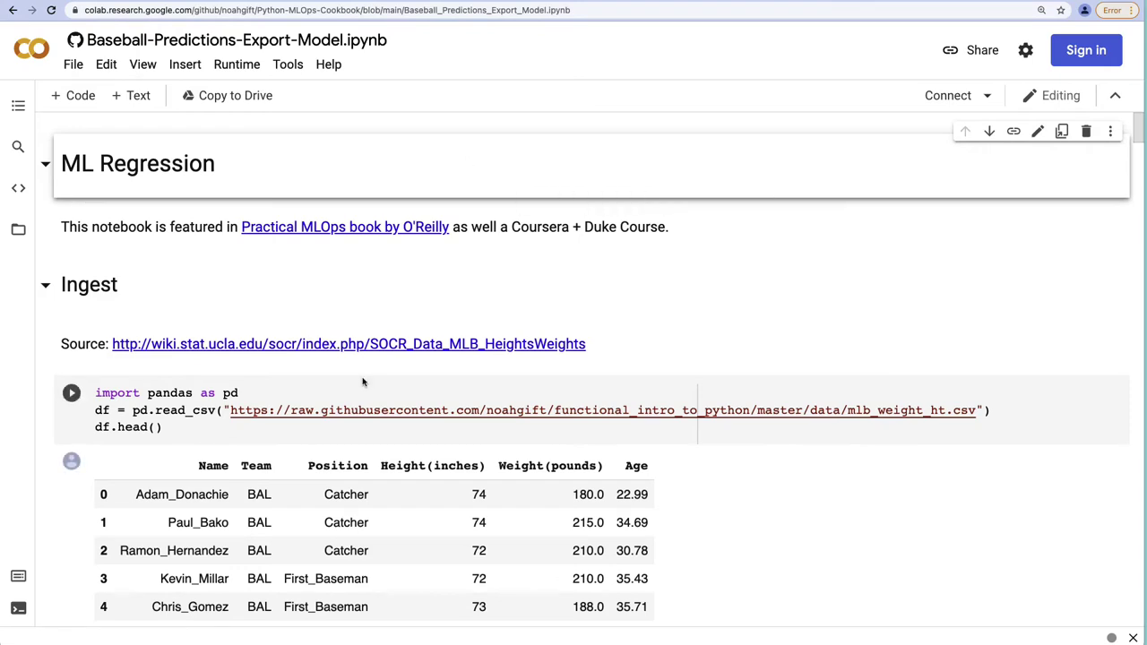
# Examine the hardware accelerator options in the Colab notebook settings and leave without saving.
pyautogui.click(236, 64)
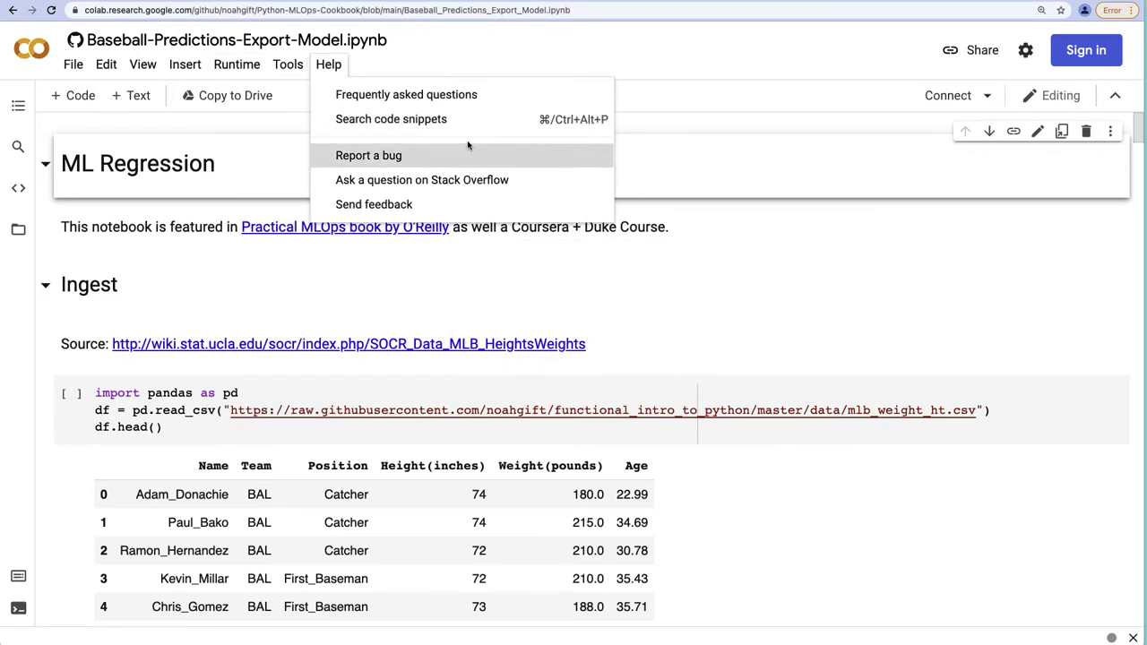
pyautogui.moveTo(242, 72)
pyautogui.click(291, 346)
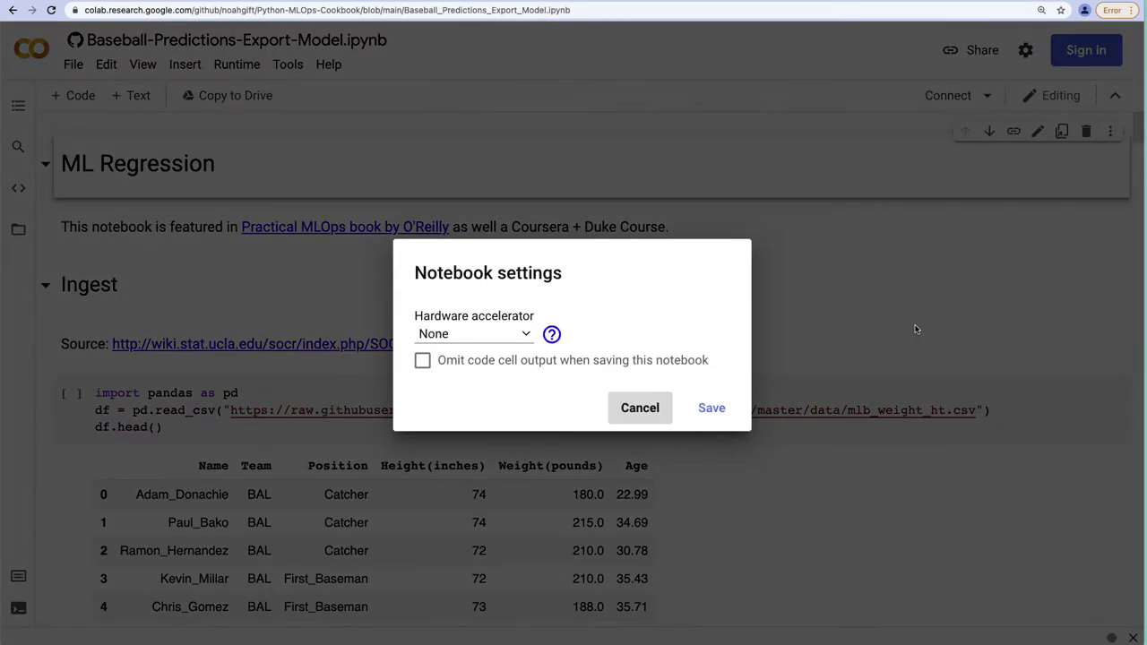
pyautogui.click(477, 339)
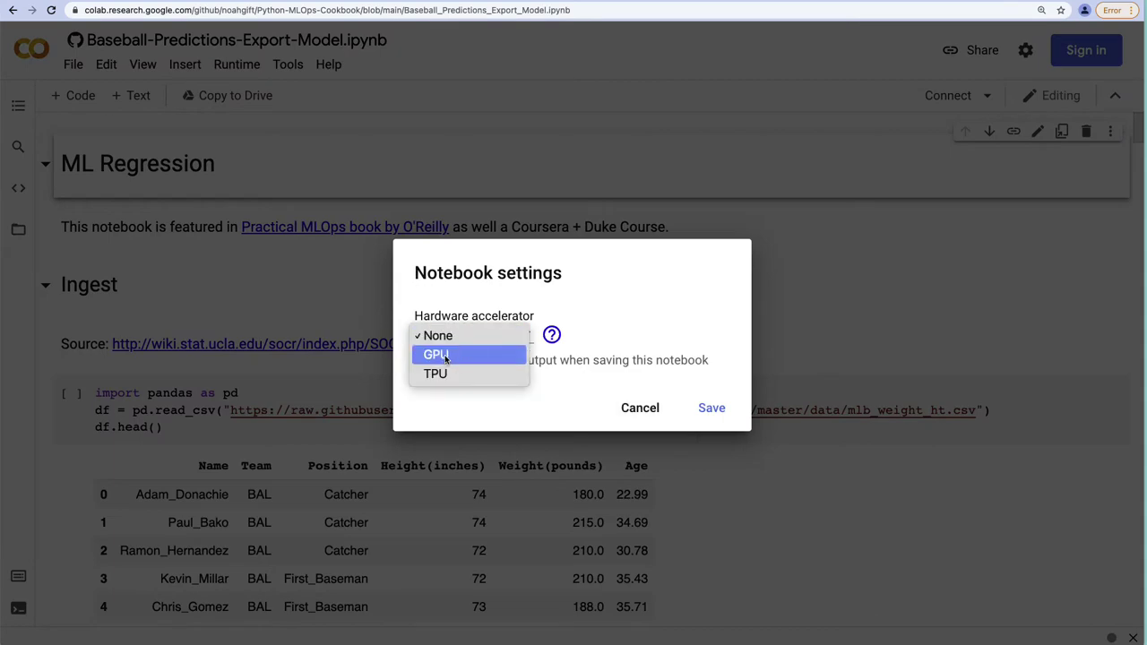
pyautogui.click(686, 417)
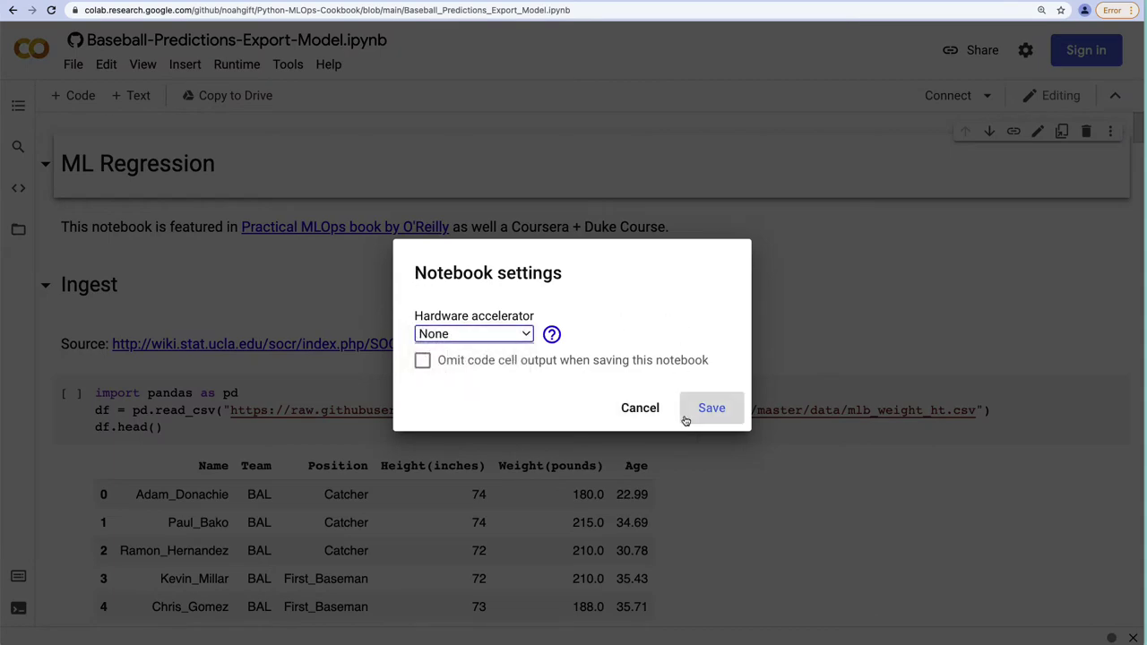
pyautogui.click(634, 408)
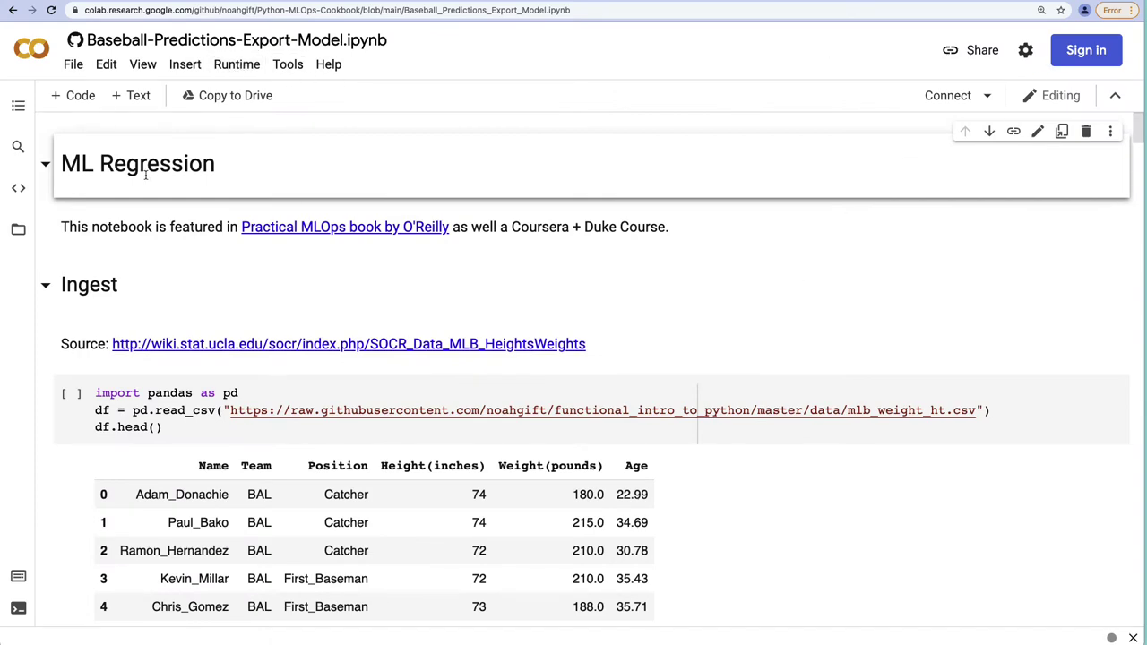
# Try to run the pandas import cell and sign in to Google with the account e-mail and password.
pyautogui.scroll(-1, 332, 392)
pyautogui.click(72, 378)
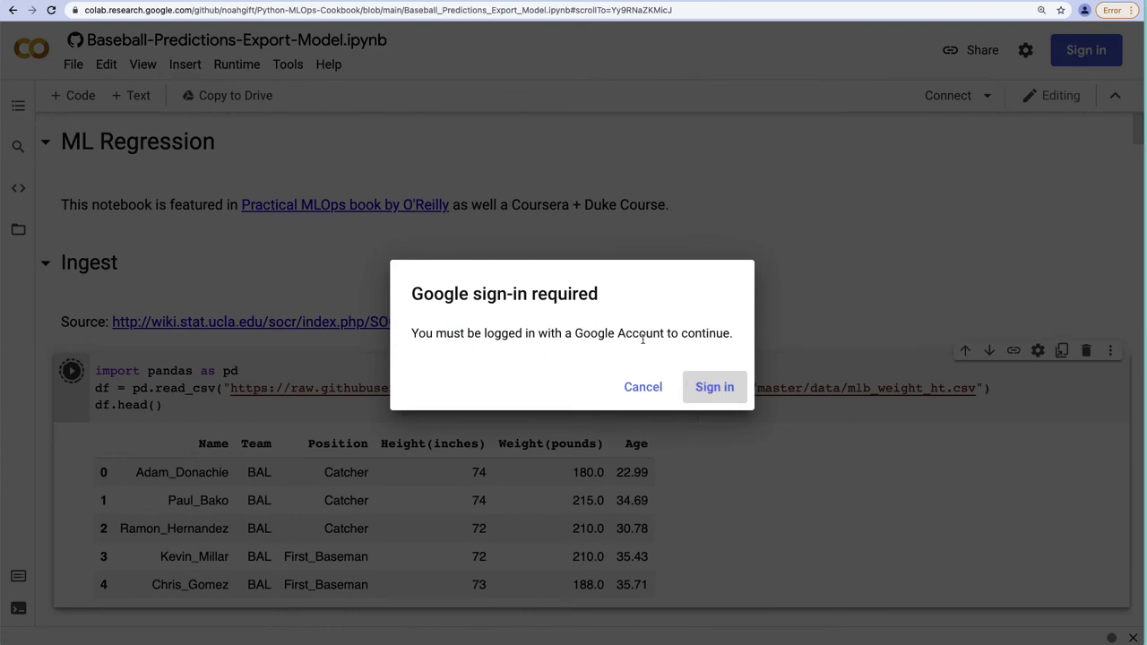
pyautogui.click(715, 392)
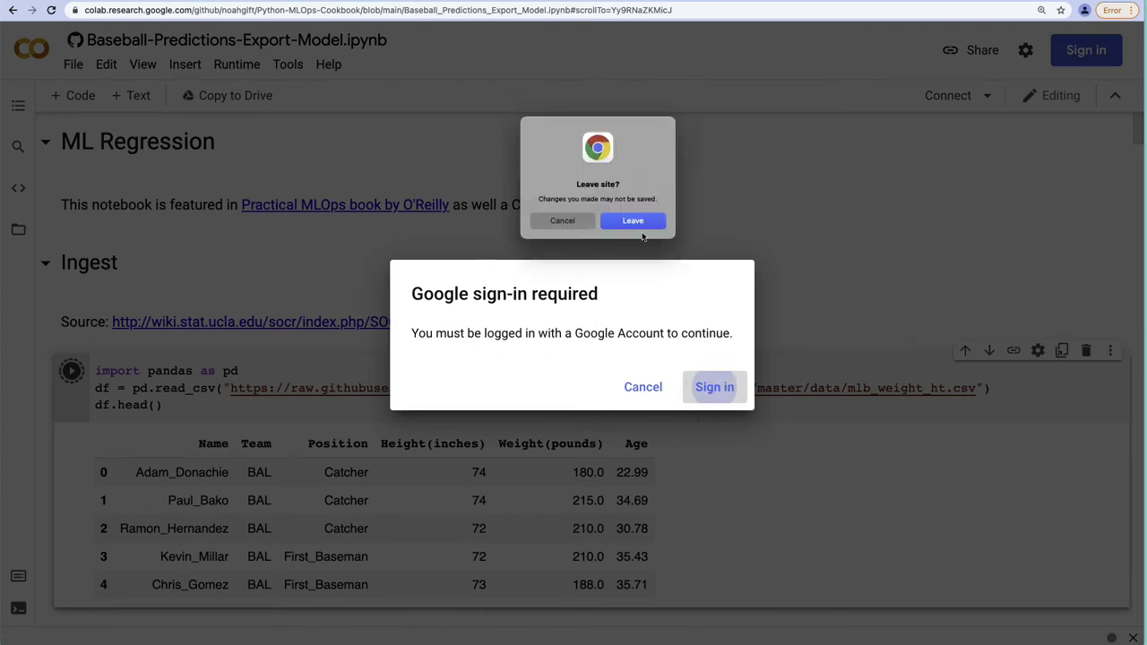
pyautogui.click(623, 222)
pyautogui.click(519, 310)
pyautogui.click(516, 346)
pyautogui.click(658, 428)
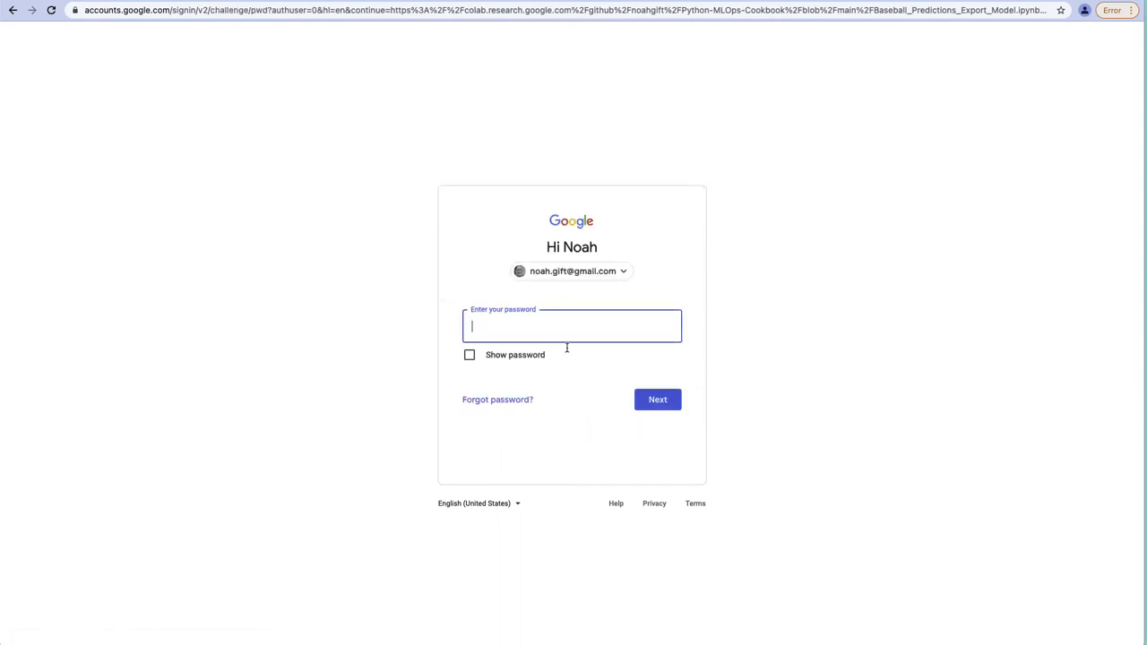
pyautogui.write('••••')
pyautogui.press('Return')
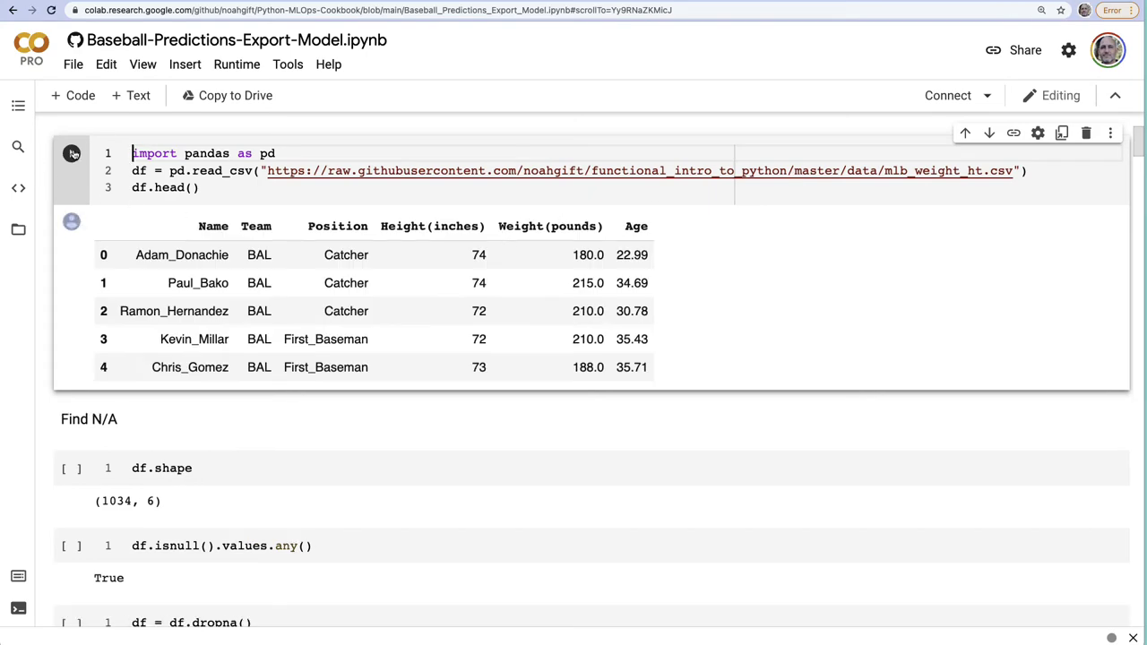
# Show the notebook's table of contents to review its sections, and close it.
pyautogui.scroll(3, 349, 283)
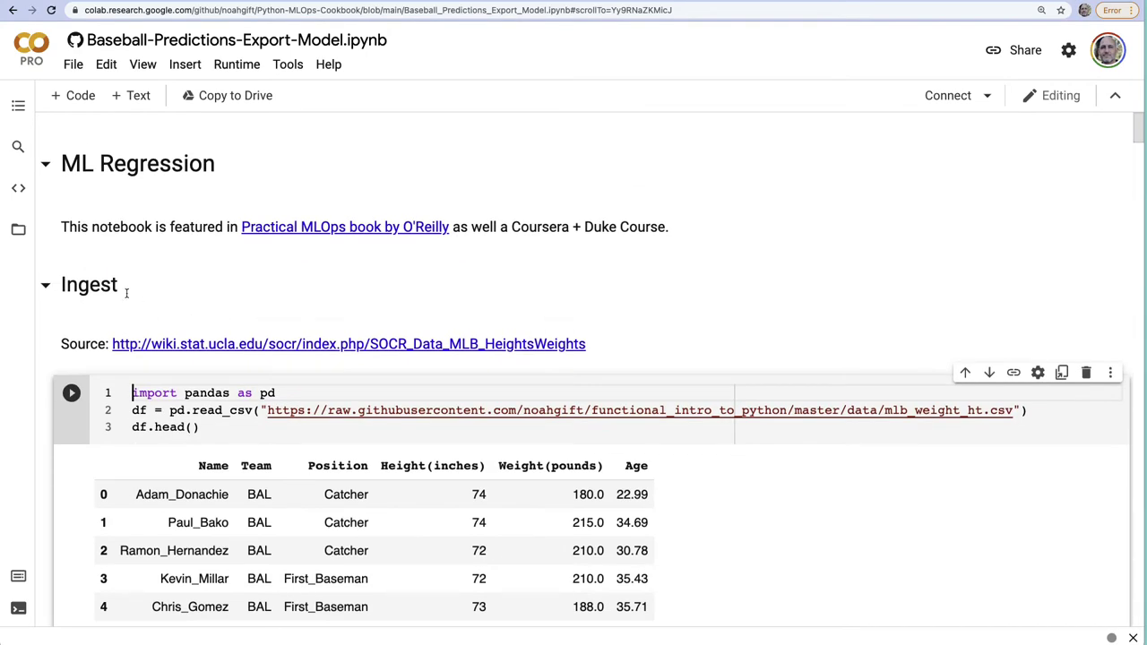
pyautogui.click(16, 106)
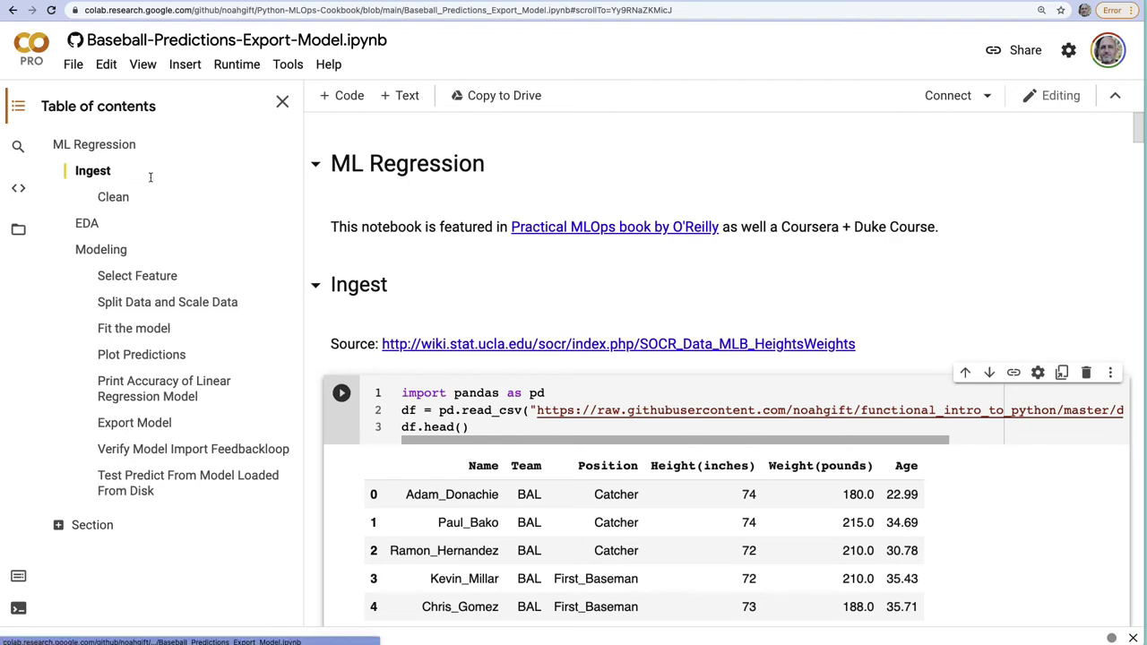
pyautogui.click(281, 103)
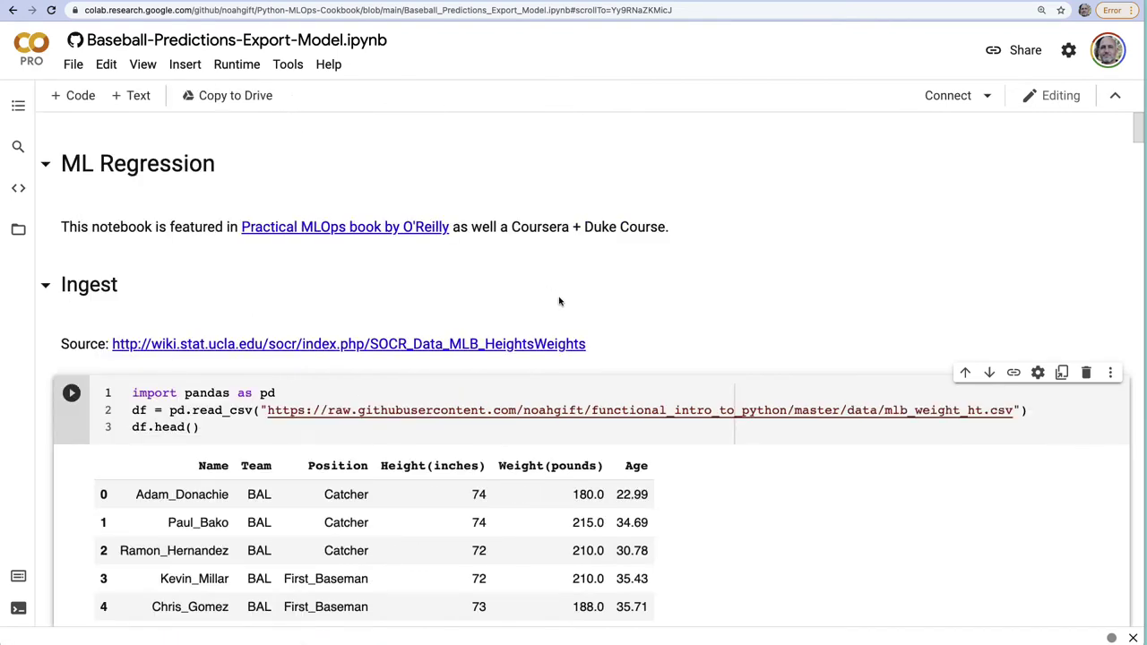
# Run the pandas CSV import cell despite the authorship warning, and highlight the Height(inches) and Weight(pounds) column headers in its output.
pyautogui.scroll(-3, 628, 341)
pyautogui.click(249, 311)
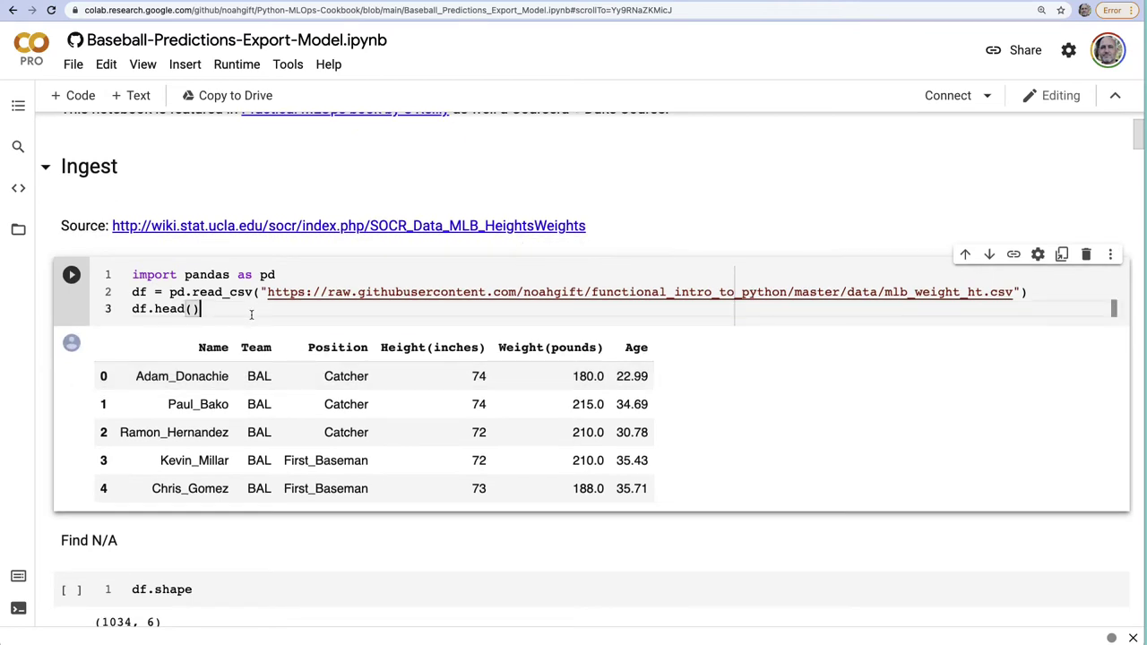
pyautogui.hotkey('shift', 'Return')
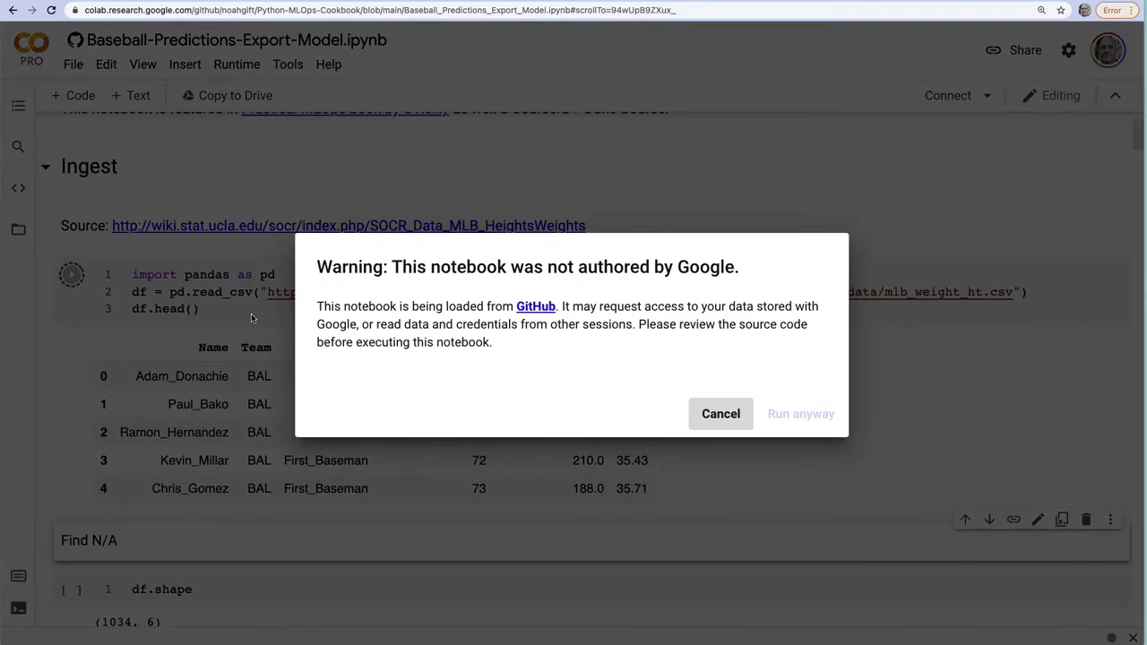
pyautogui.click(801, 417)
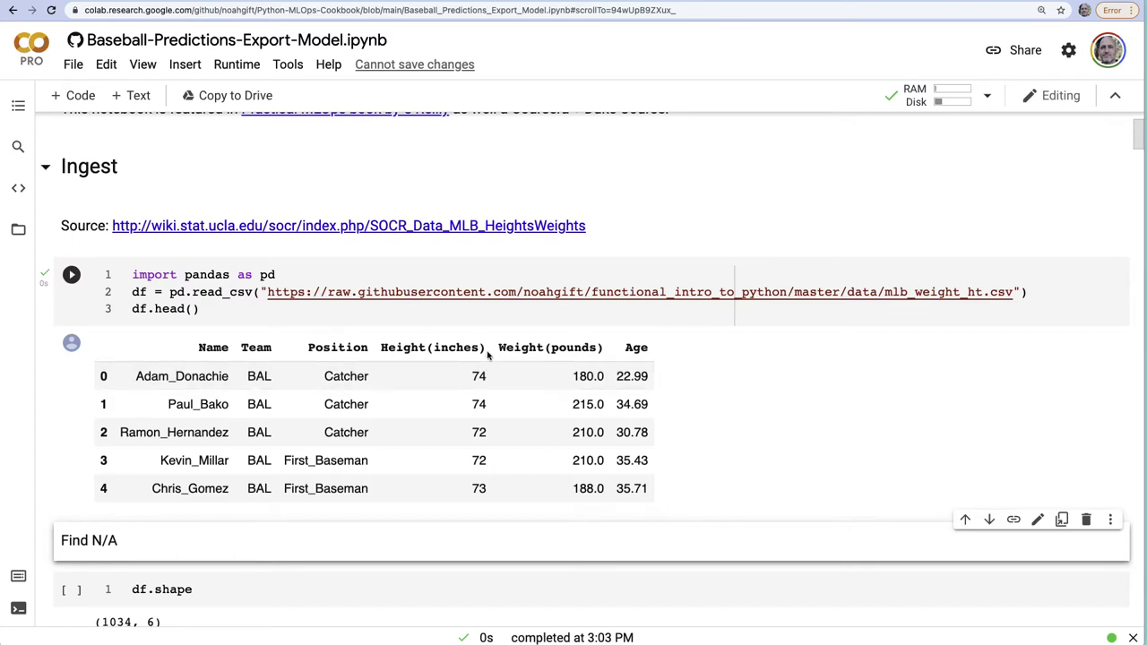
pyautogui.moveTo(487, 353); pyautogui.dragTo(384, 347)
pyautogui.moveTo(609, 349); pyautogui.dragTo(498, 351)
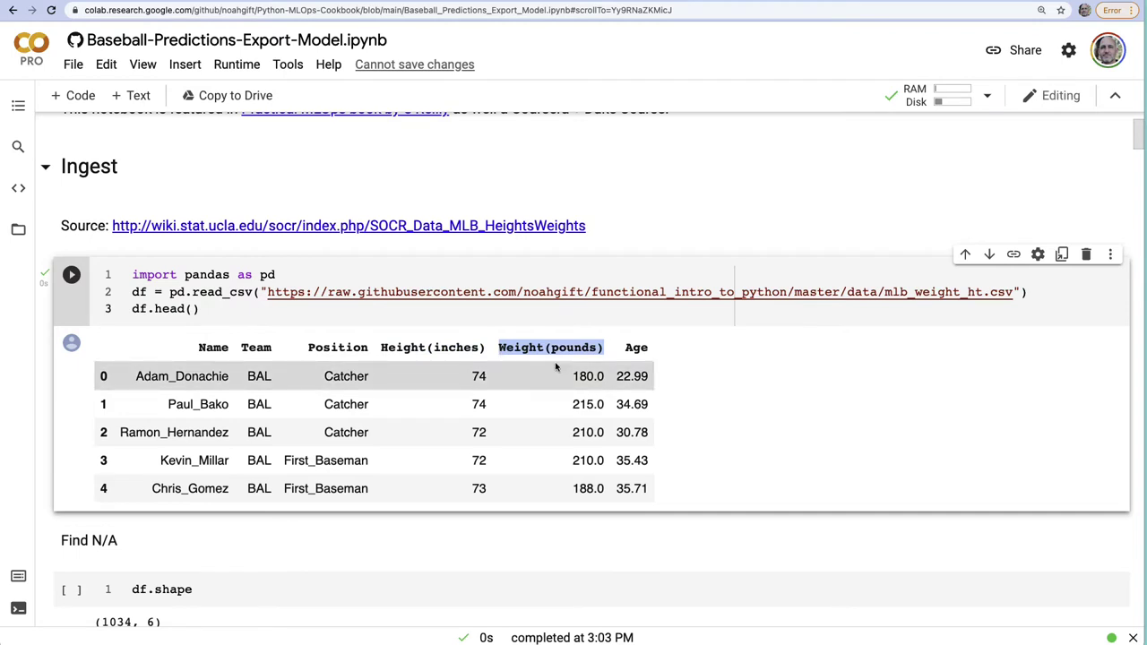
# Run the first df.shape cell under Find N/A and highlight the row and column counts in its output.
pyautogui.scroll(-3, 724, 394)
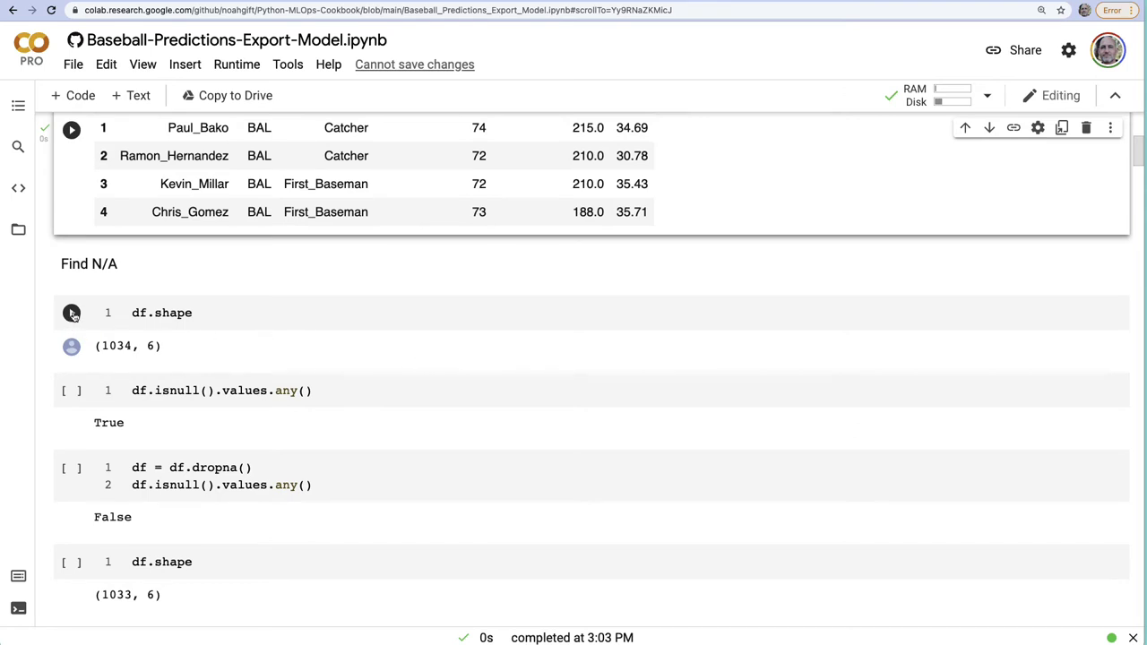
pyautogui.click(329, 305)
pyautogui.hotkey('ctrl', 'Return')
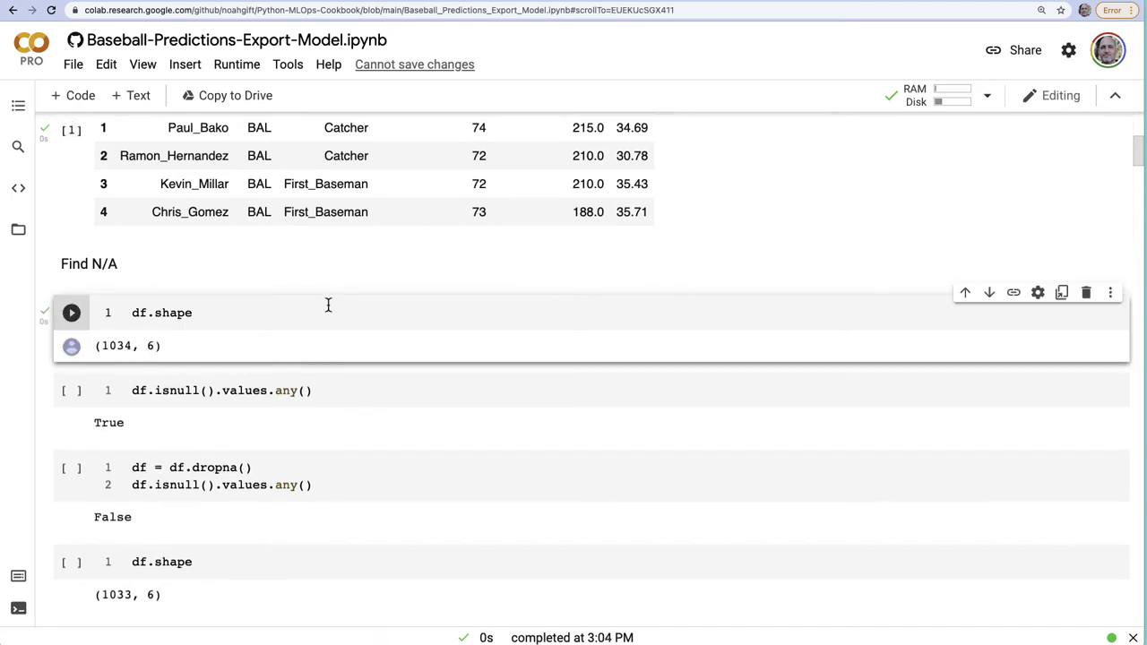
pyautogui.scroll(5, 336, 309)
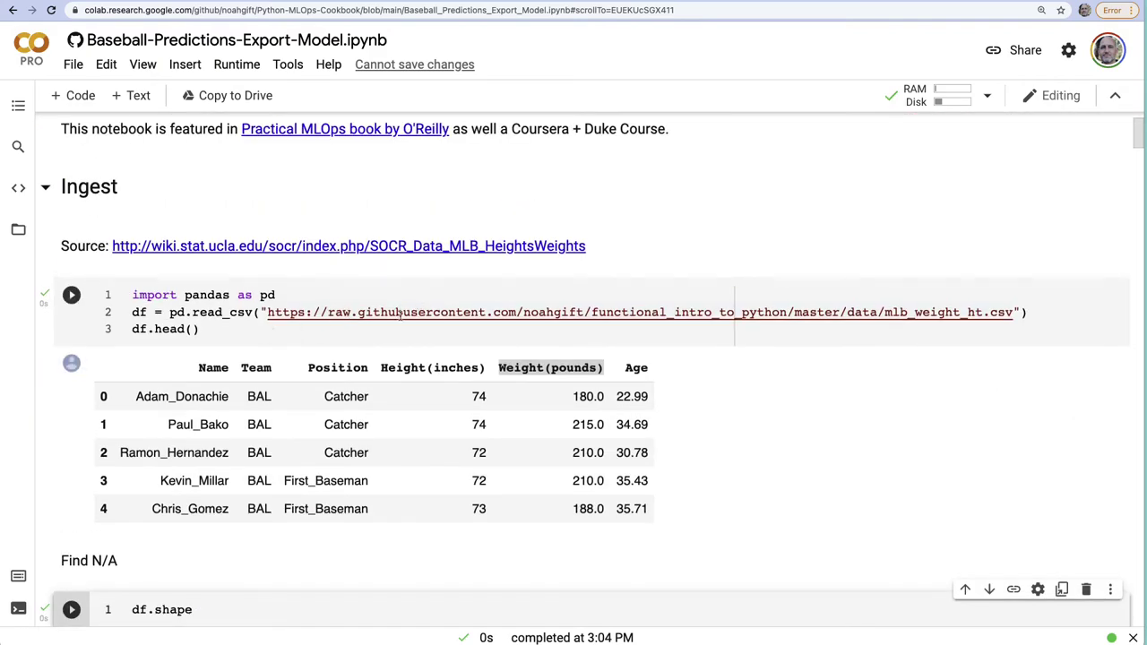
pyautogui.scroll(-6, 405, 319)
pyautogui.moveTo(162, 352); pyautogui.dragTo(101, 352)
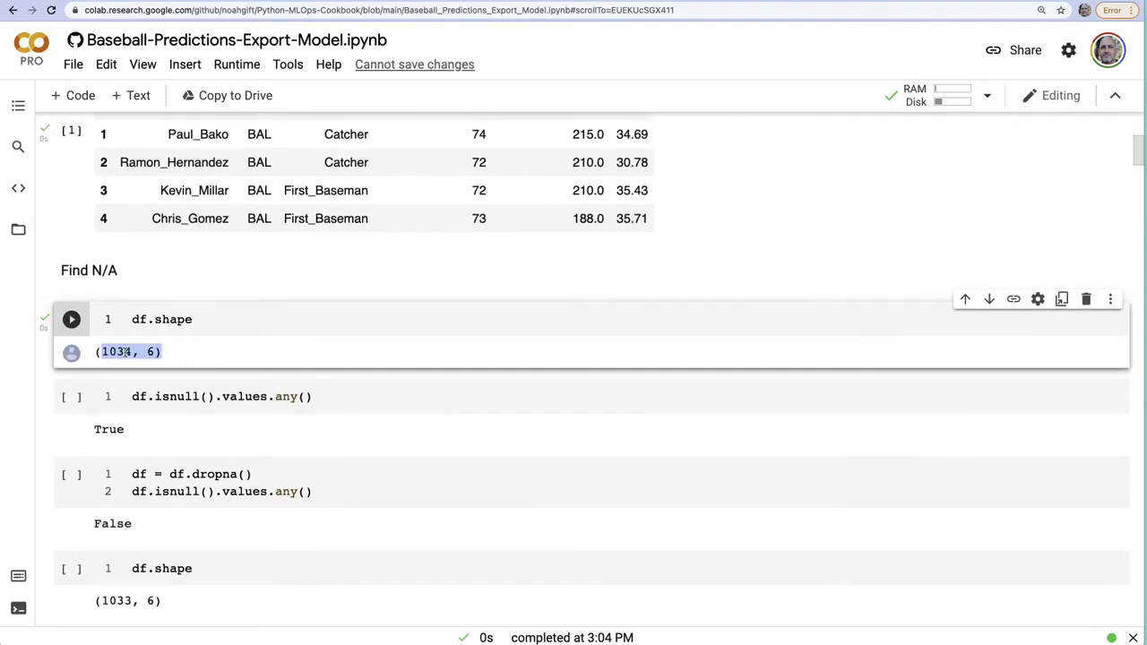
# Run the df.isnull().values.any() cell to check the data for missing values.
pyautogui.click(130, 400)
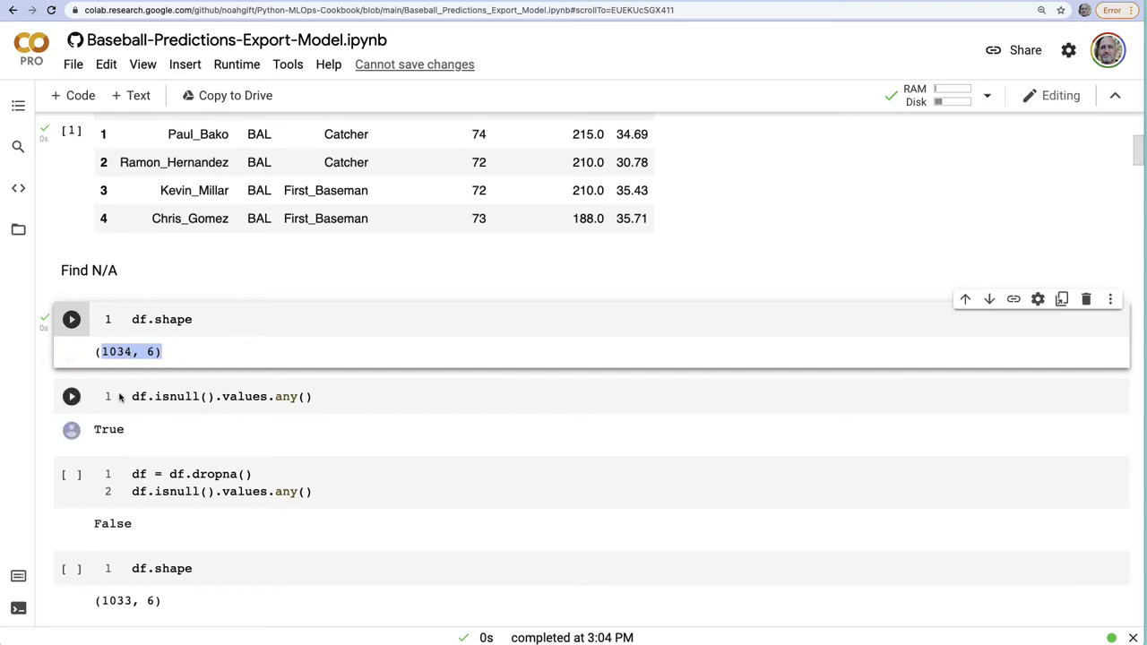
pyautogui.hotkey('ctrl', 'Return')
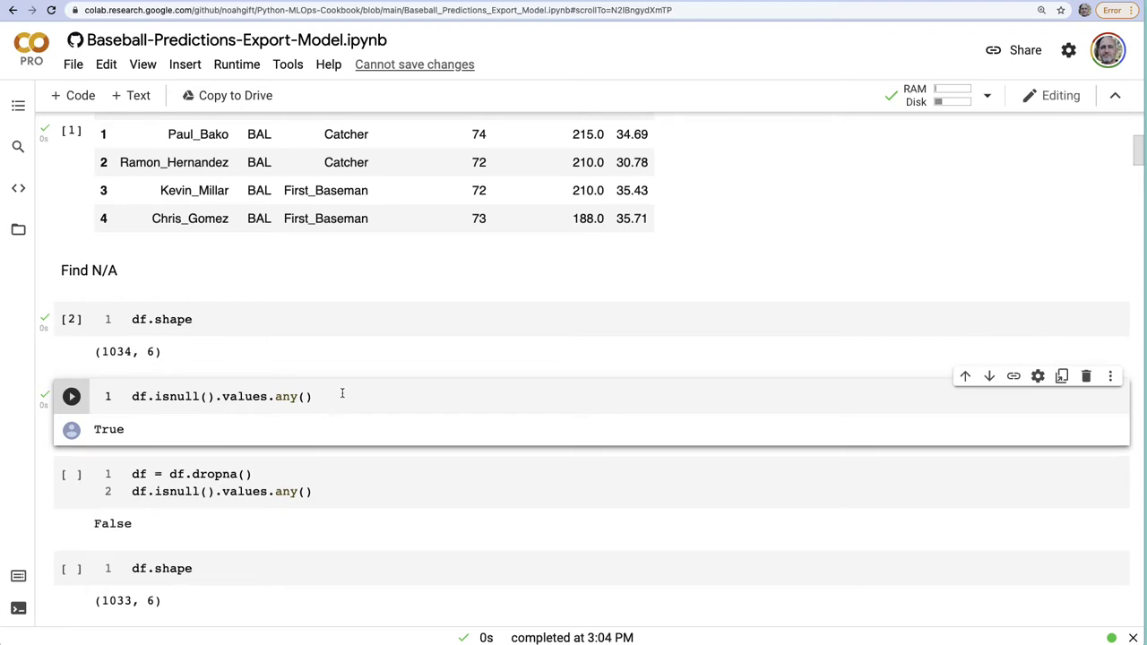
pyautogui.moveTo(347, 378)
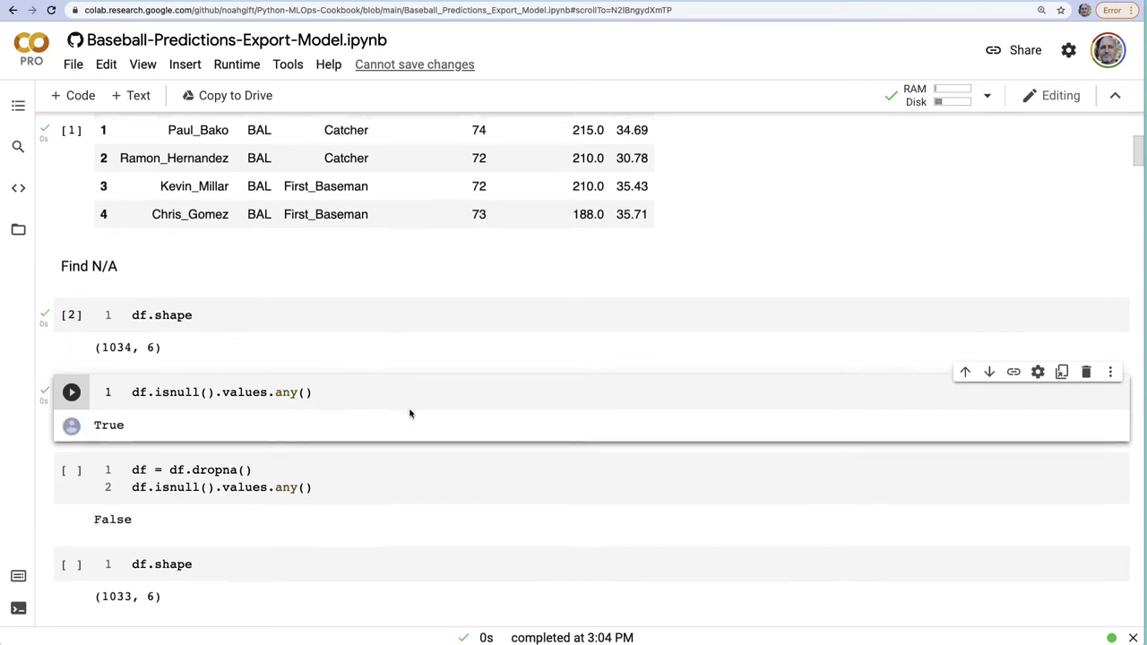
# Run the df.dropna() cell to drop rows with missing values, and rerun the shape check in the df.shape cell below it.
pyautogui.hotkey('shift', 'Return')
pyautogui.hotkey('ctrl', 'Return')
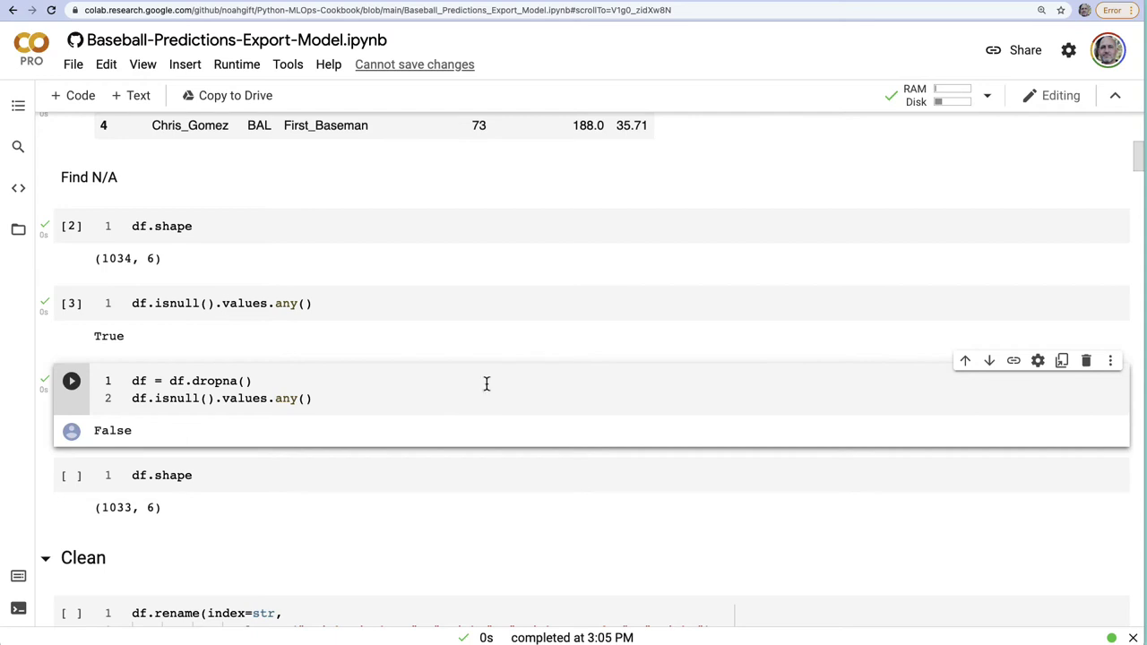
pyautogui.click(71, 476)
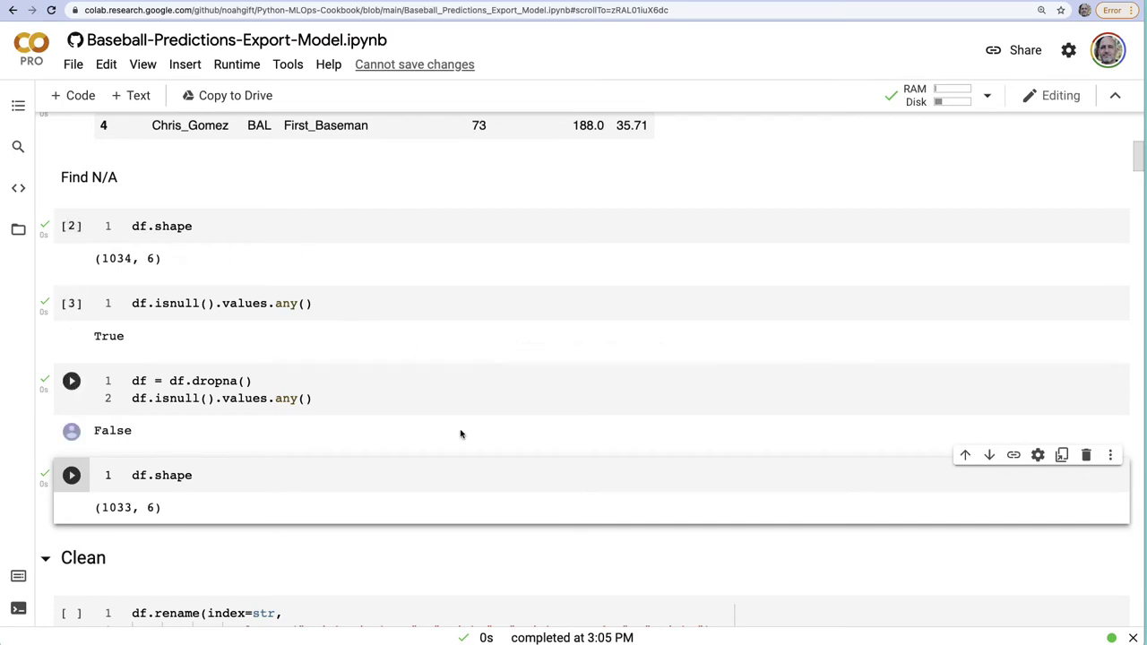
# Highlight Height(inches) in the Clean section's df.rename cell and run the cell to rename the columns to Height and Weight.
pyautogui.scroll(-5, 461, 435)
pyautogui.scroll(-2, 467, 435)
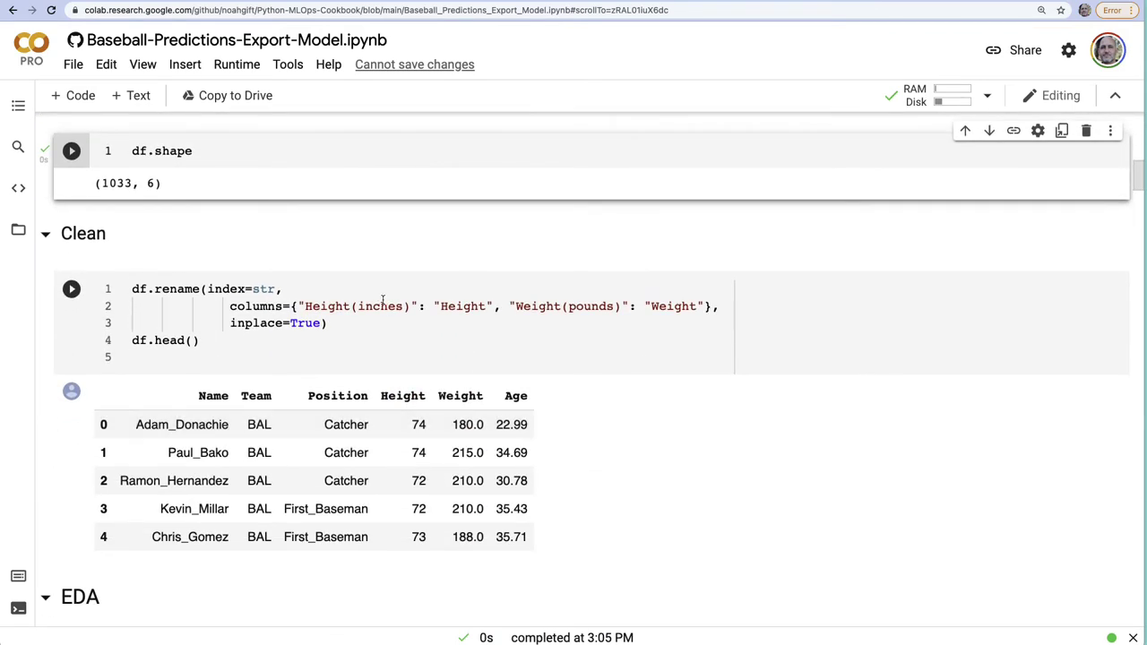
pyautogui.moveTo(408, 306); pyautogui.dragTo(304, 306)
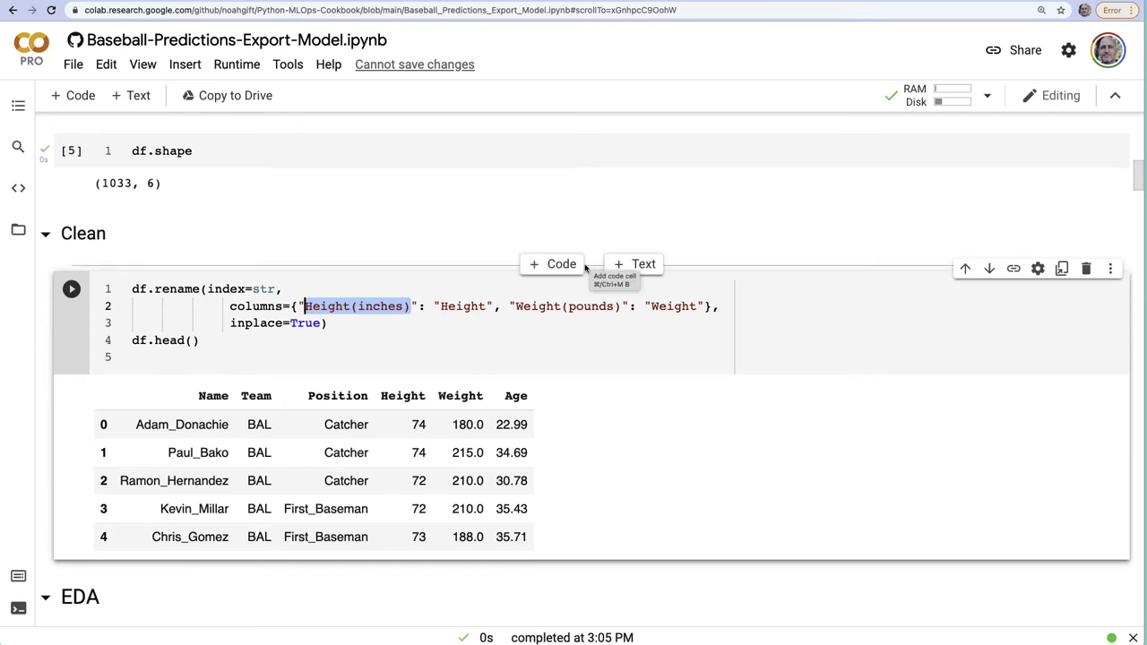
pyautogui.click(71, 288)
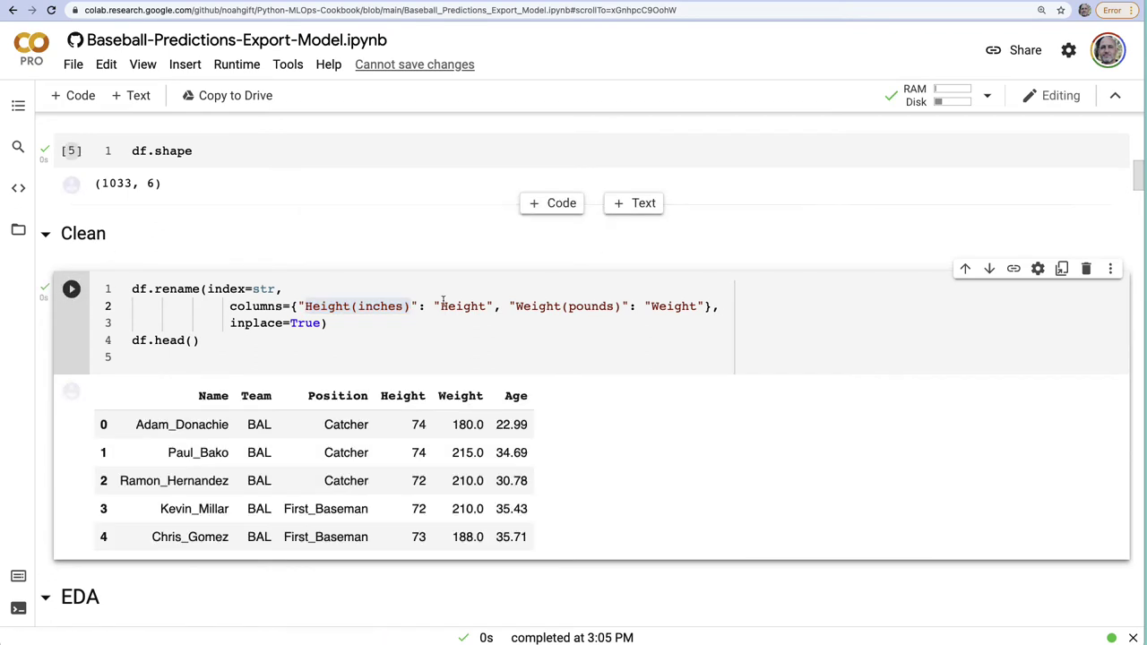
# Run the EDA section's df.describe() cell and the df_positions cell that computes medians grouped by Position, highlighting the groupby expression.
pyautogui.scroll(-5, 573, 553)
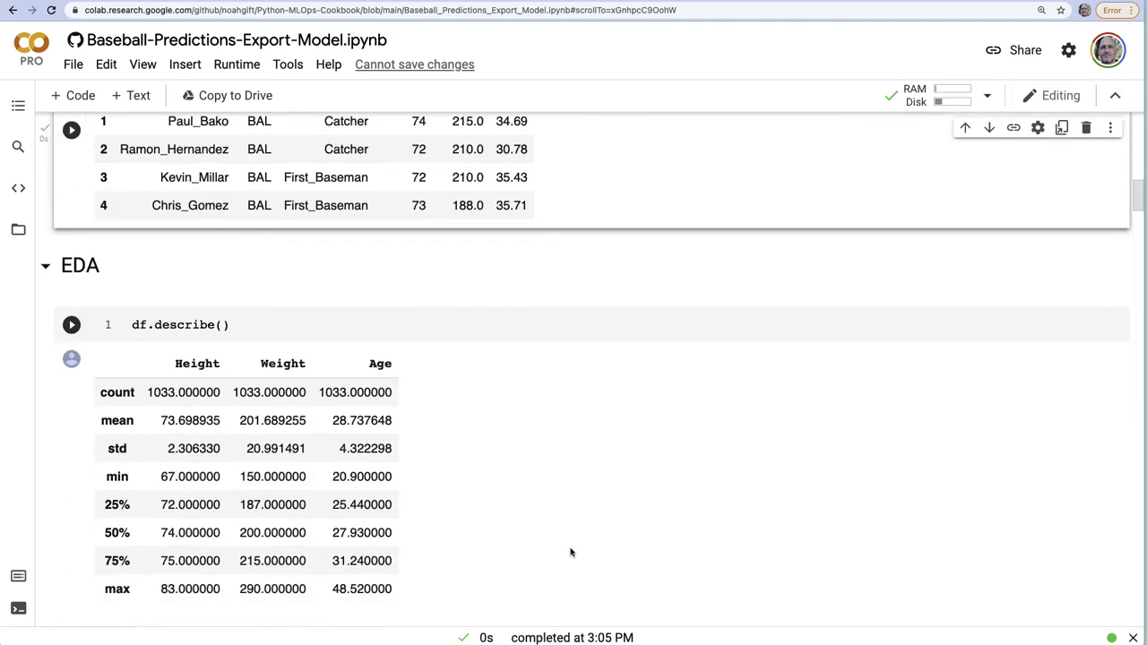
pyautogui.click(71, 243)
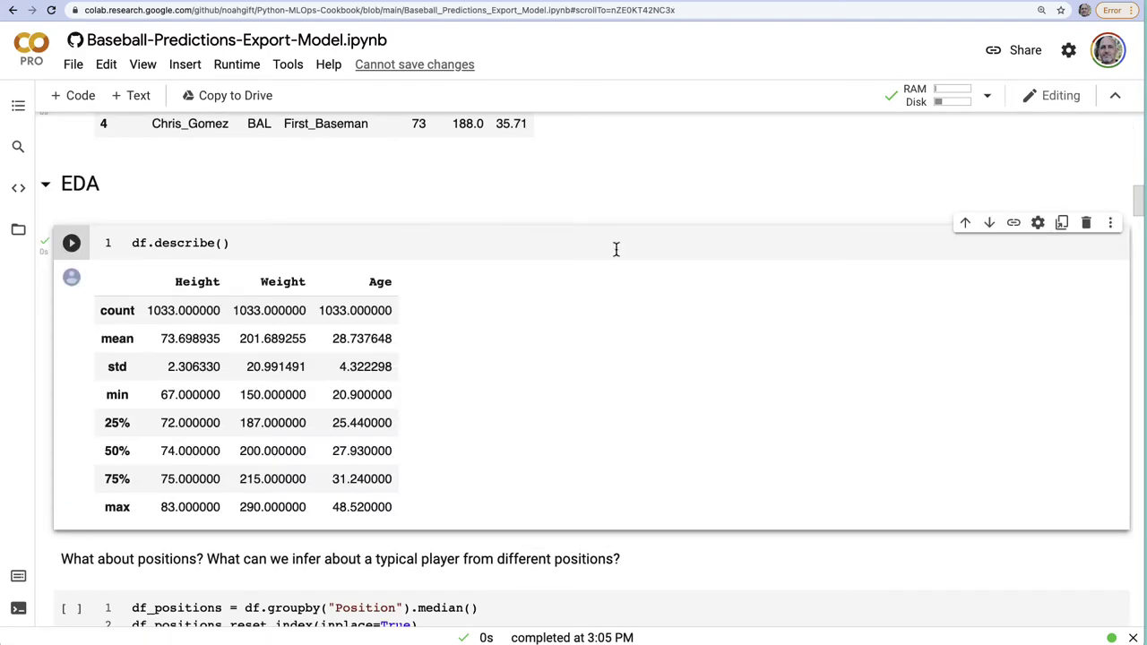
pyautogui.scroll(-1, 753, 457)
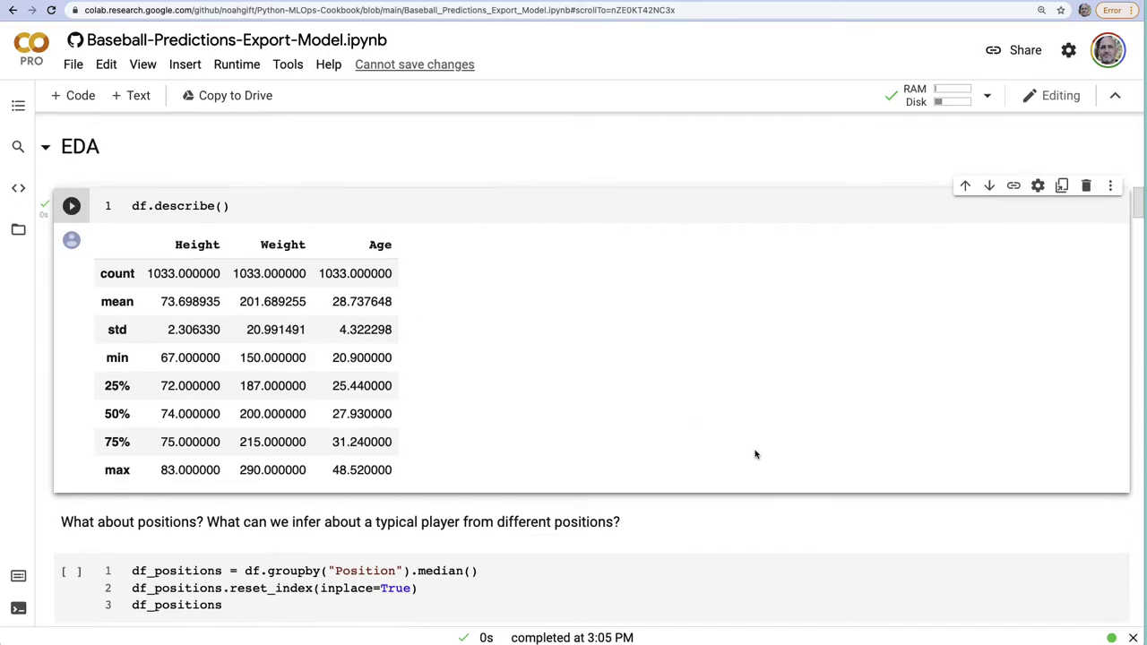
pyautogui.scroll(-5, 755, 454)
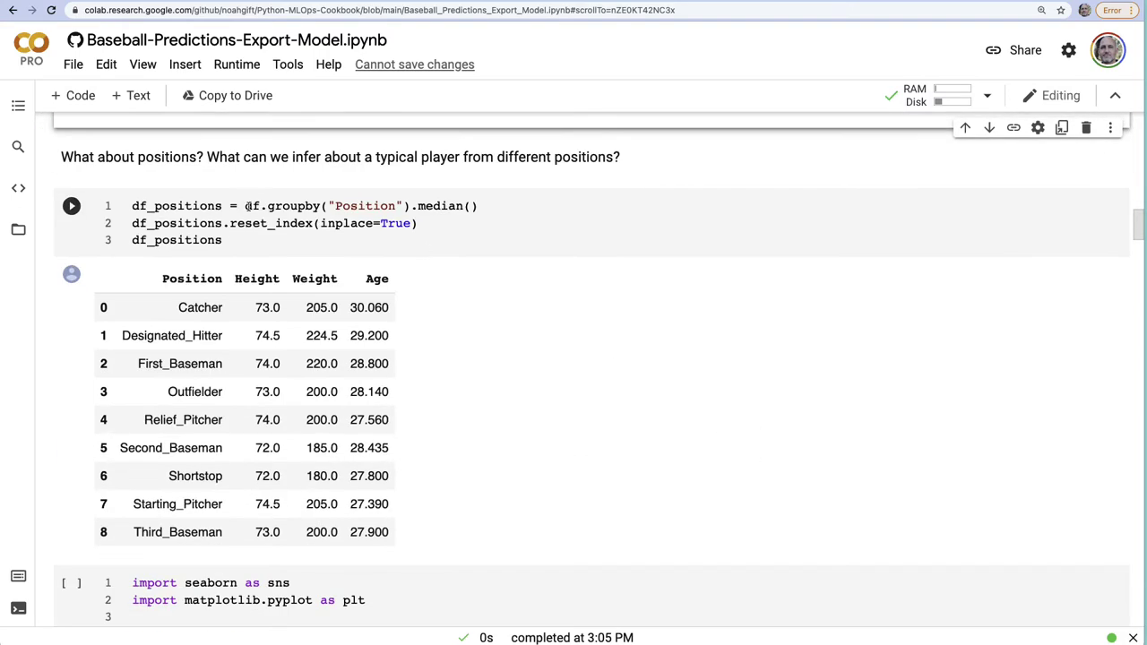
pyautogui.moveTo(248, 206); pyautogui.dragTo(512, 206)
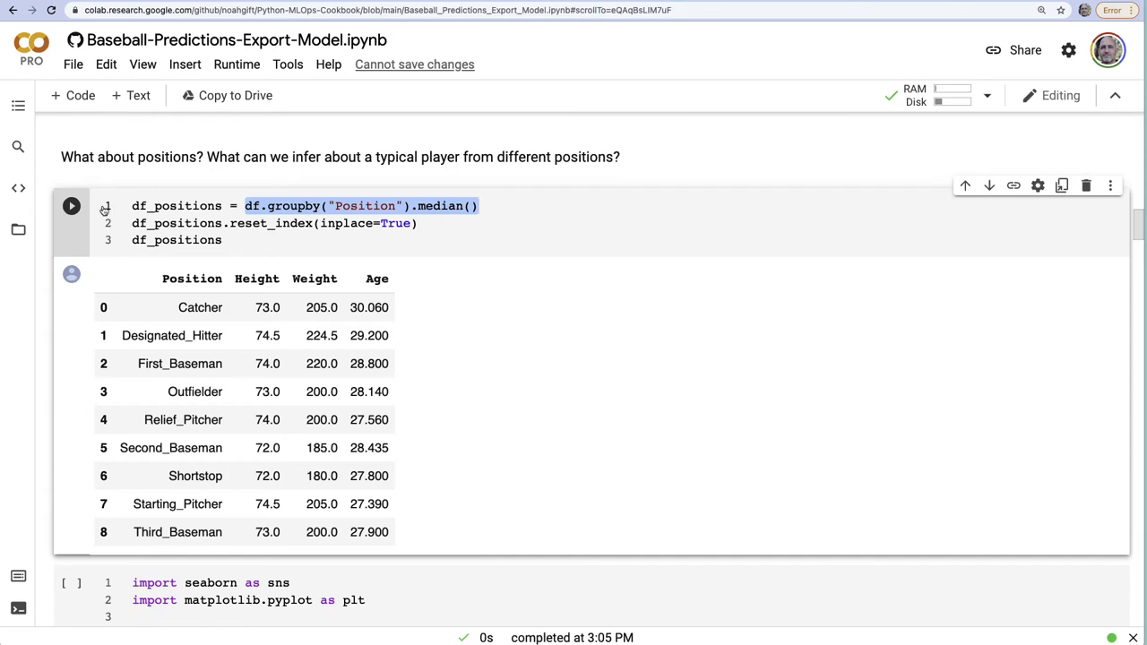
pyautogui.hotkey('ctrl', 'Return')
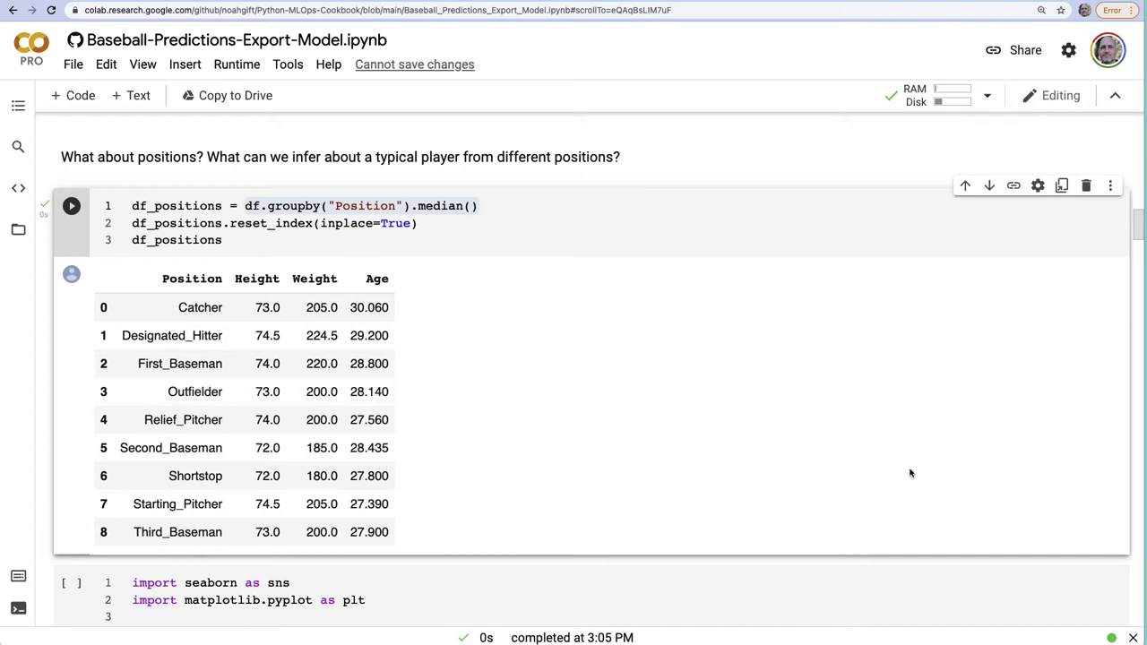
# Run the seaborn lmplot cell to plot Height against Weight for df_positions, colored by Position.
pyautogui.scroll(-1, 878, 498)
pyautogui.scroll(-8, 878, 498)
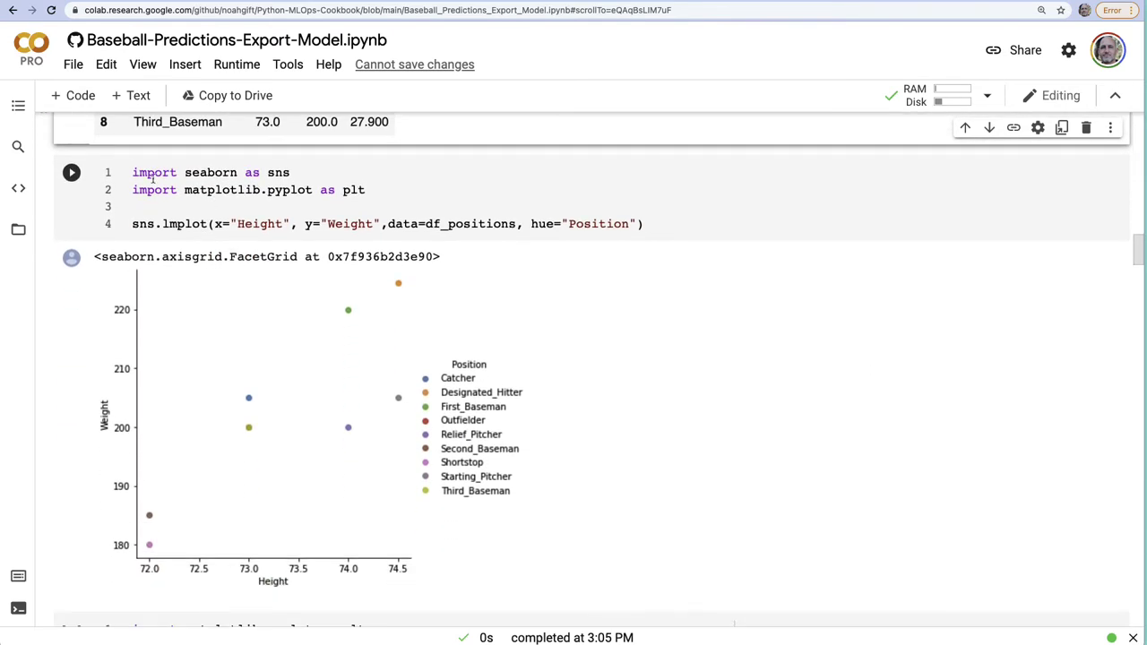
pyautogui.click(72, 174)
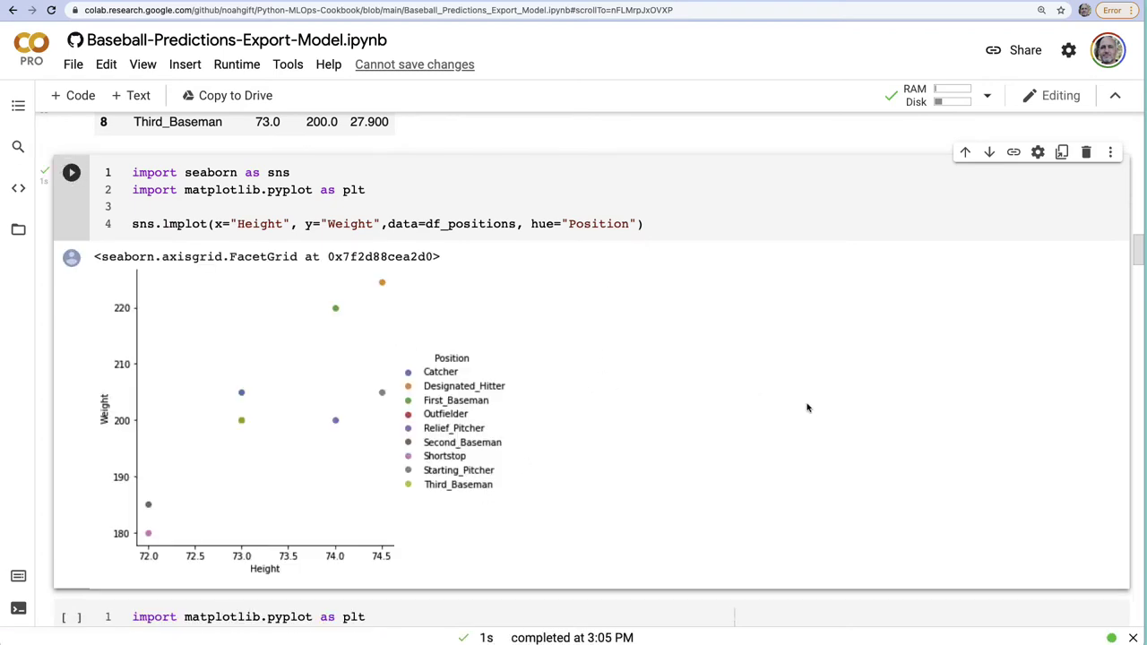
# Run the FacetGrid cell for MLB Height/Weight by Position and review the regression plots for every position.
pyautogui.scroll(-5, 807, 407)
pyautogui.scroll(-4, 784, 410)
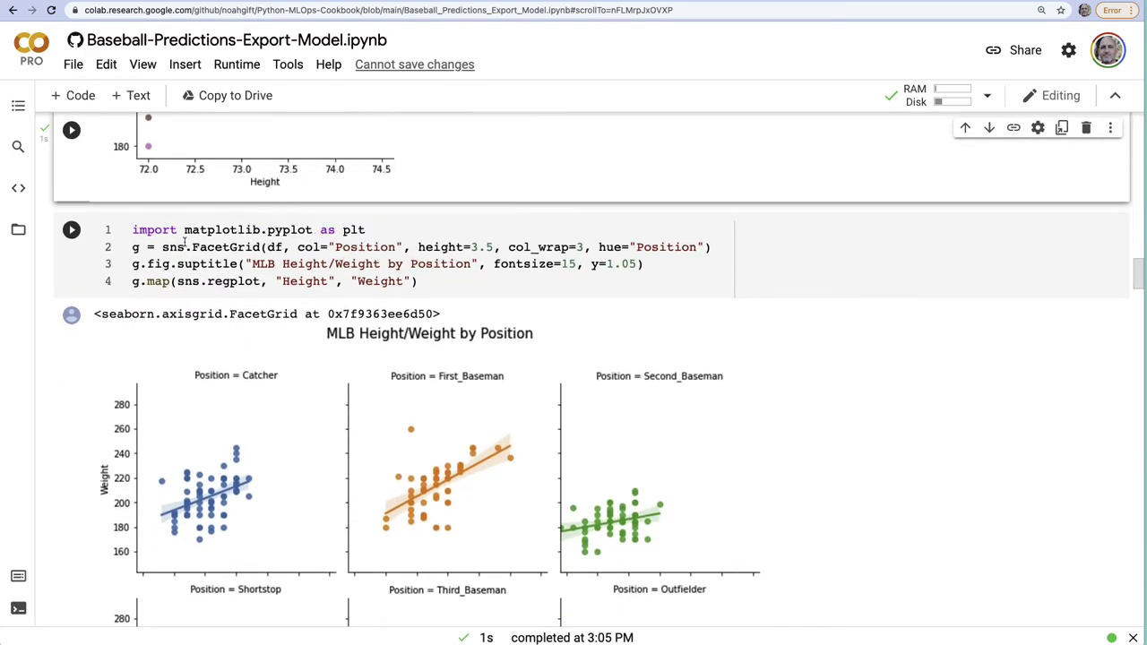
pyautogui.moveTo(133, 229); pyautogui.dragTo(377, 233)
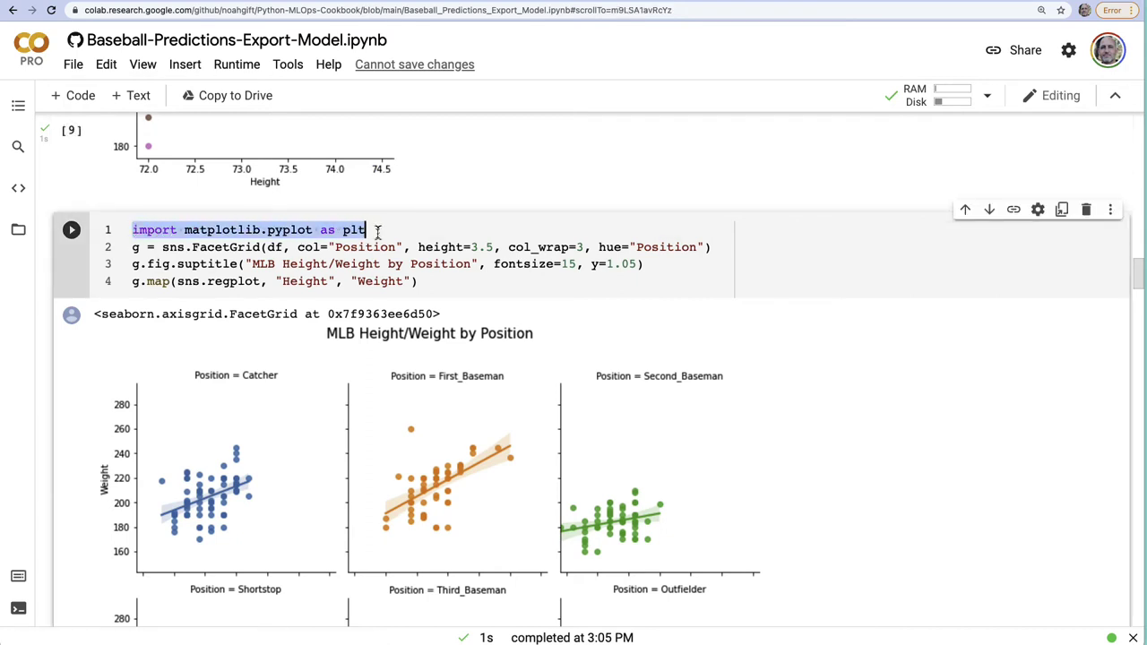
pyautogui.click(71, 229)
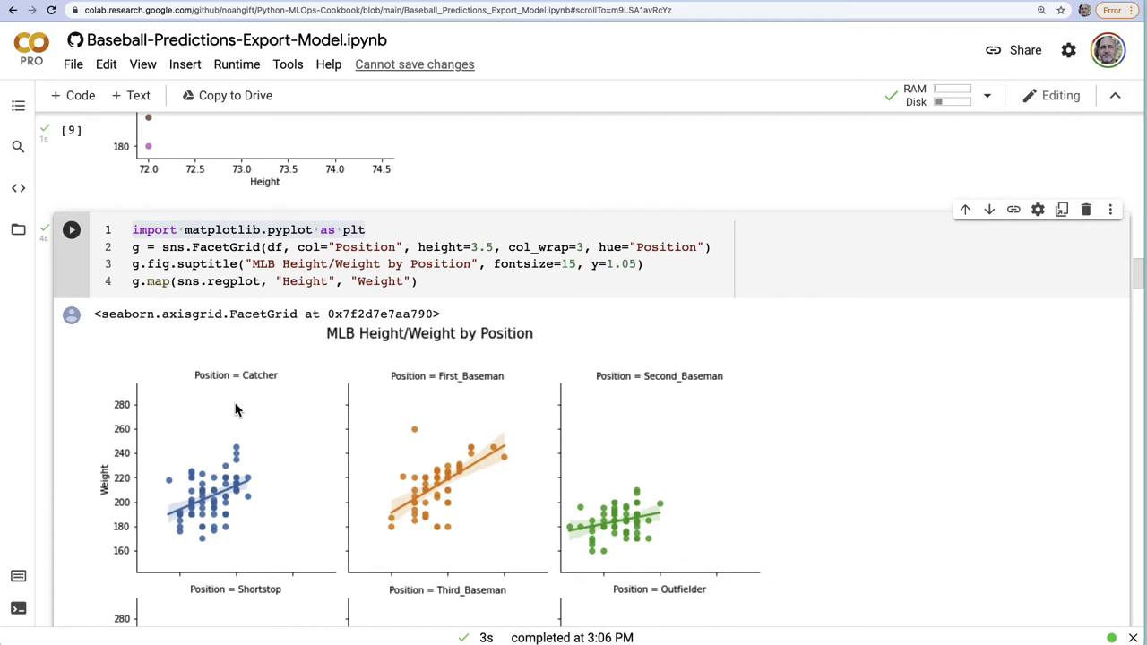
pyautogui.scroll(-4, 785, 421)
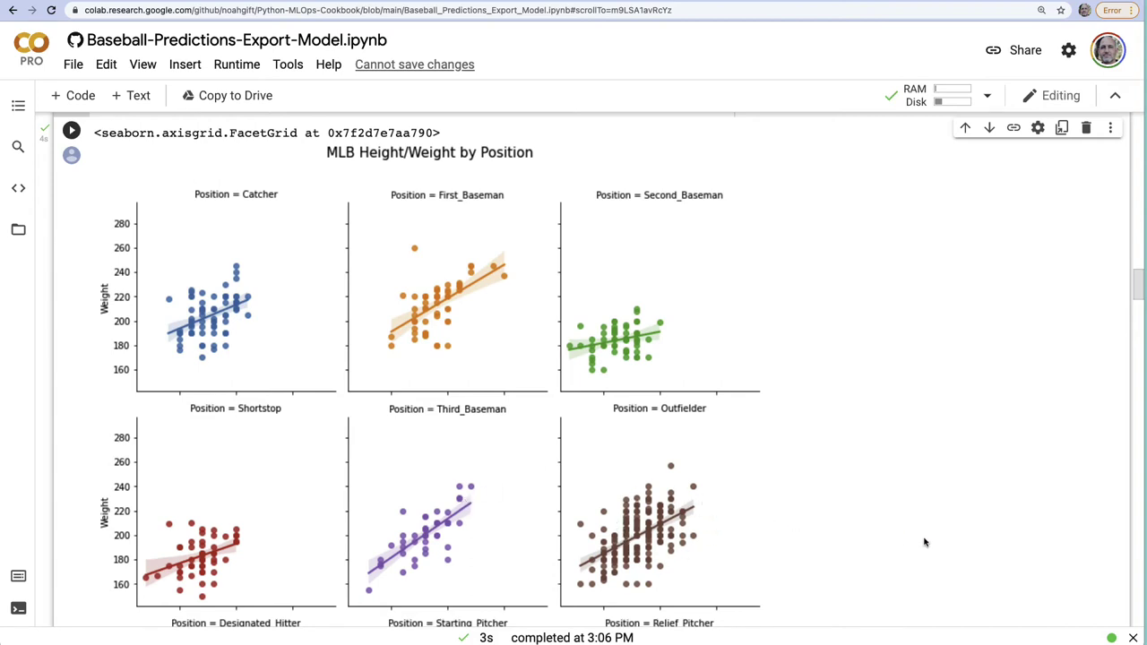
pyautogui.scroll(-3, 924, 544)
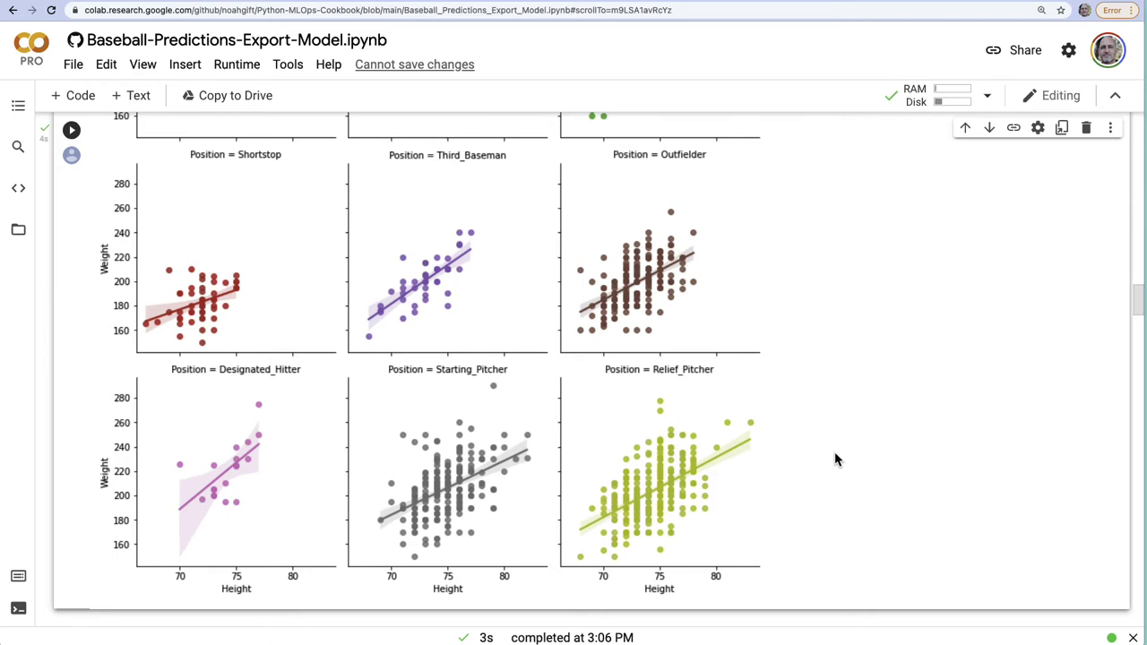
# Run the Modeling section's sklearn import cell and highlight train_test_split in it.
pyautogui.scroll(-5, 834, 459)
pyautogui.scroll(-3, 848, 481)
pyautogui.scroll(1, 848, 481)
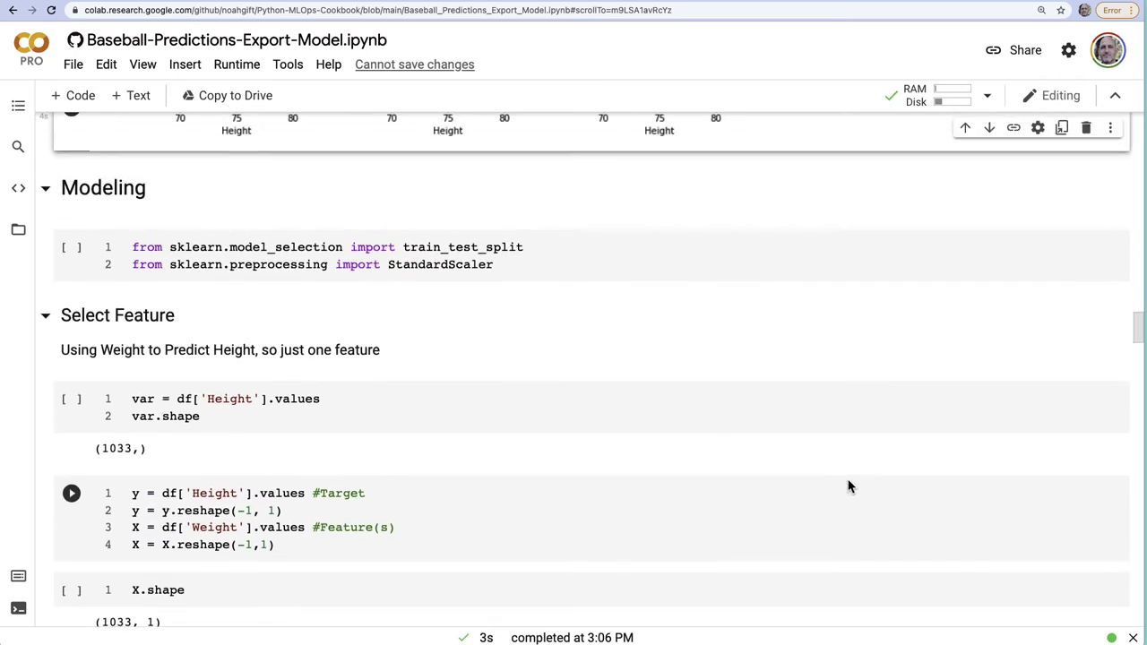
pyautogui.click(70, 247)
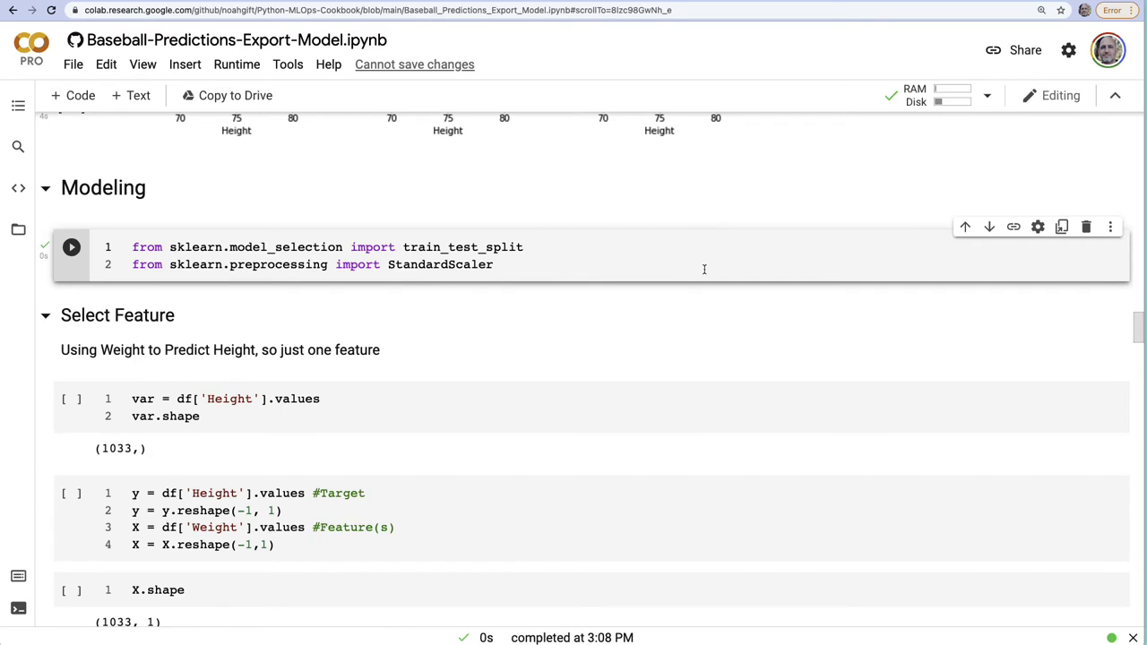
pyautogui.moveTo(526, 248); pyautogui.dragTo(400, 252)
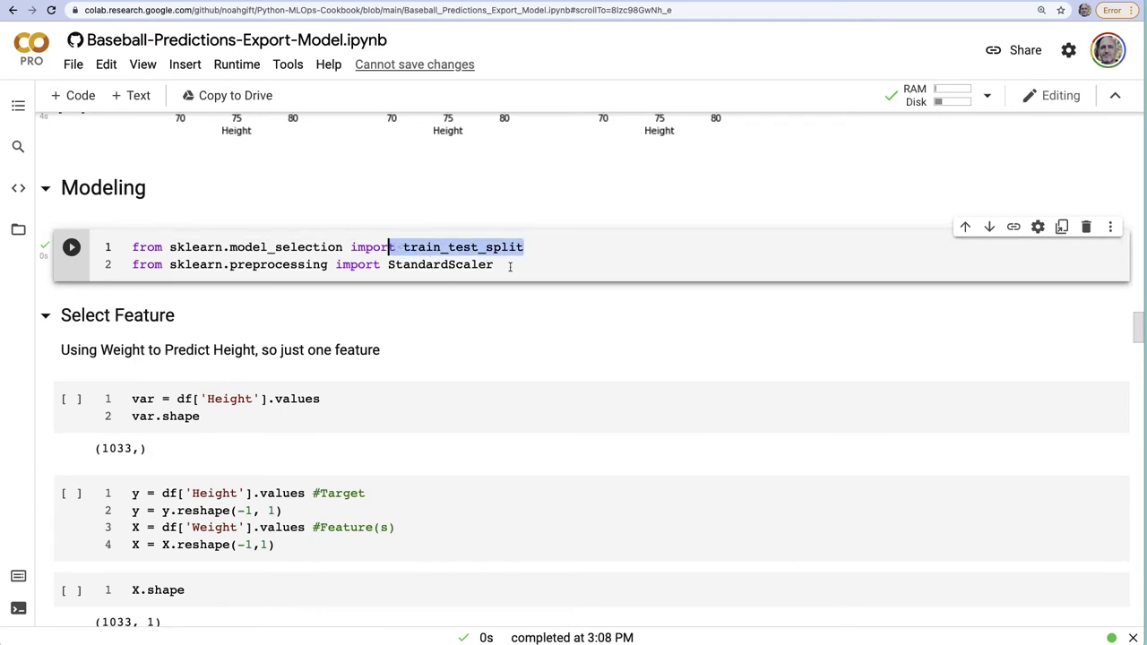
# Run the Select Feature cells that check the Height values' shape and reshape Height as target y and Weight as feature X.
pyautogui.click(72, 399)
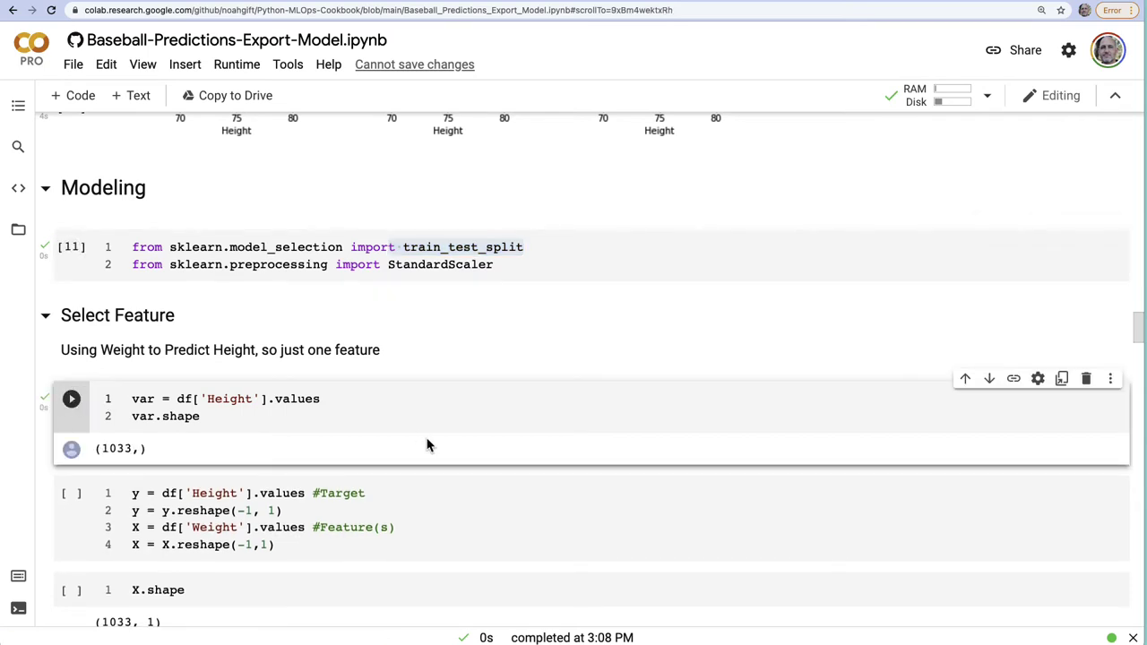
pyautogui.scroll(-5, 426, 446)
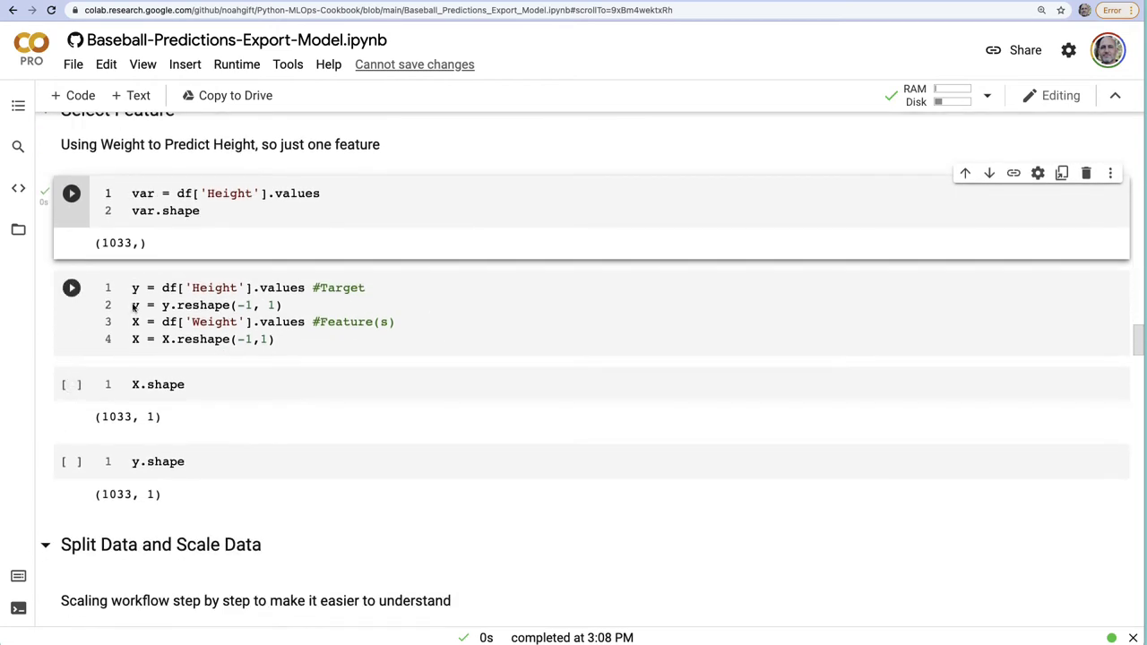
pyautogui.click(70, 287)
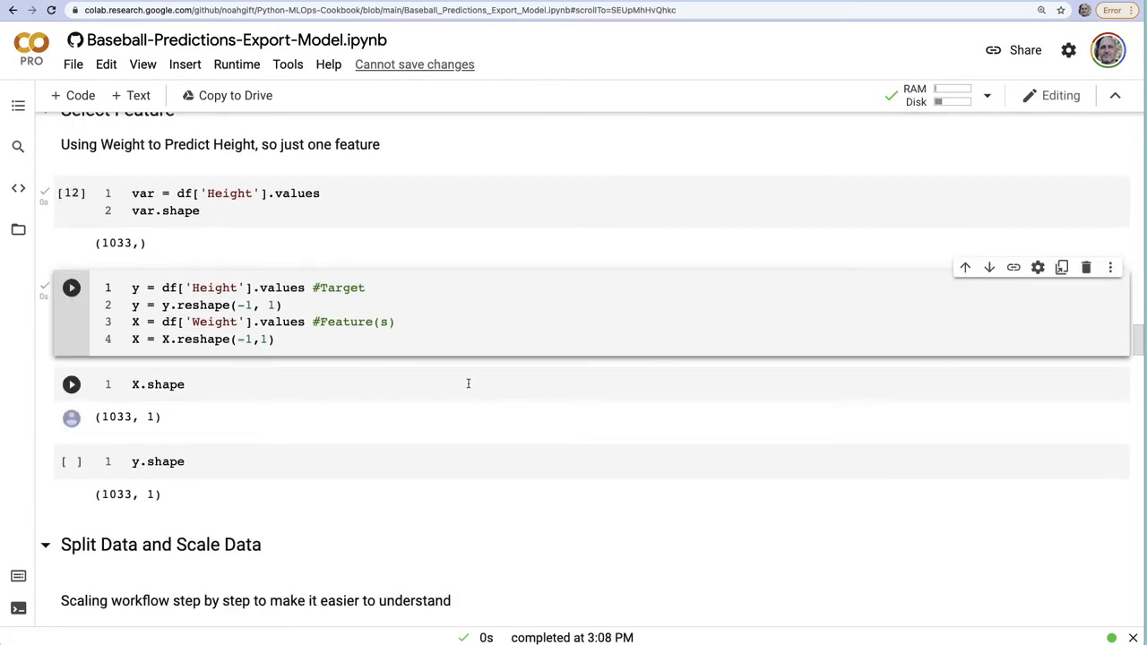
# Run the X.shape and y.shape cells to check the dimensions of the reshaped feature and target arrays.
pyautogui.click(72, 384)
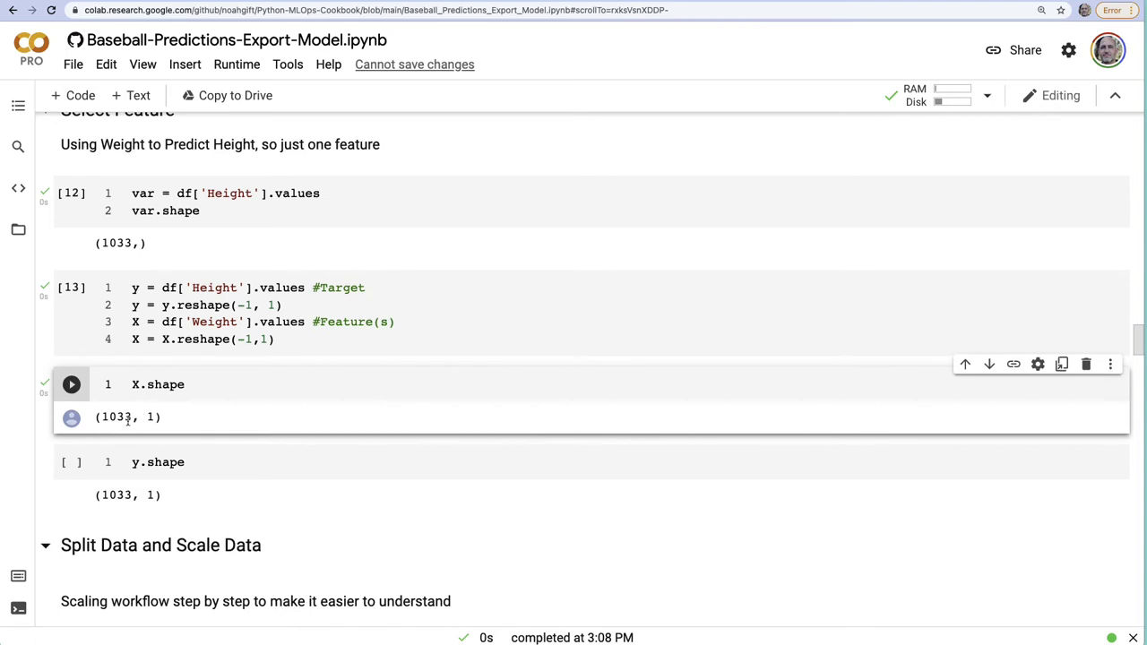
pyautogui.moveTo(131, 417); pyautogui.dragTo(101, 418)
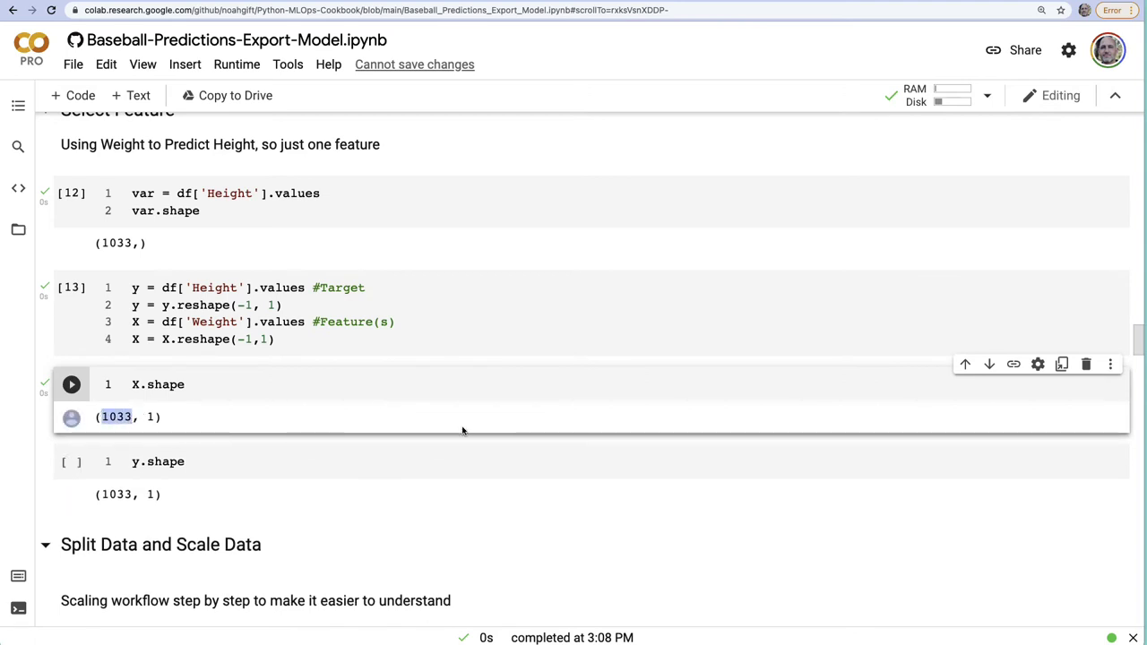
pyautogui.click(72, 462)
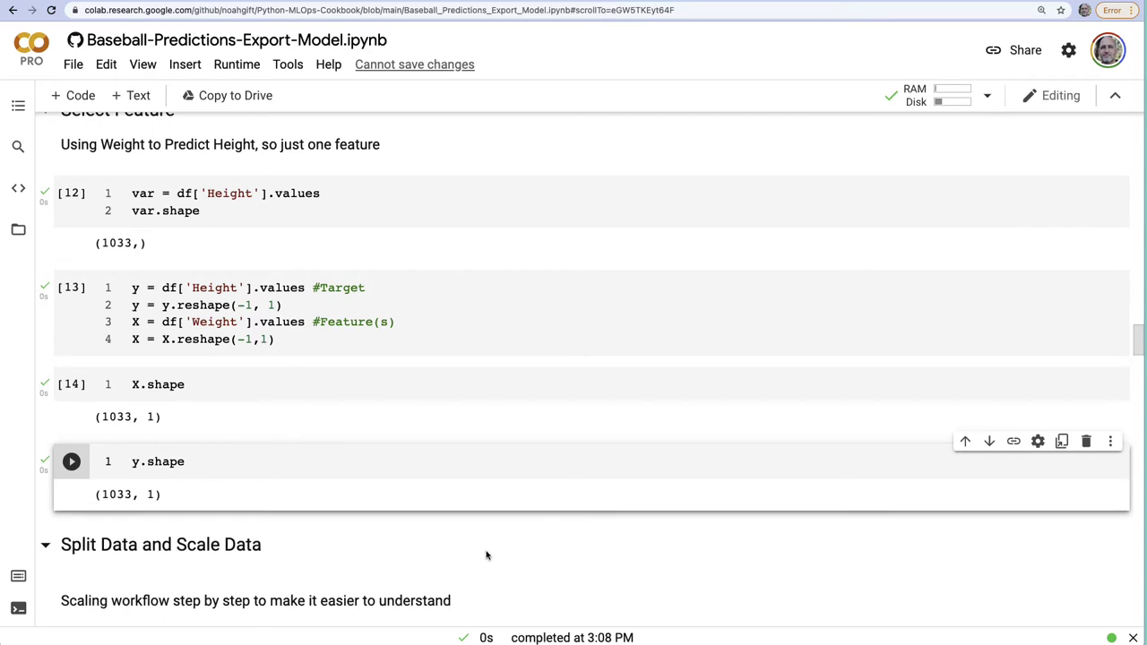
# Run the Split Data and Scale Data cells that create the StandardScaler, fit it on X and transform X.
pyautogui.scroll(-1, 498, 557)
pyautogui.scroll(-6, 499, 556)
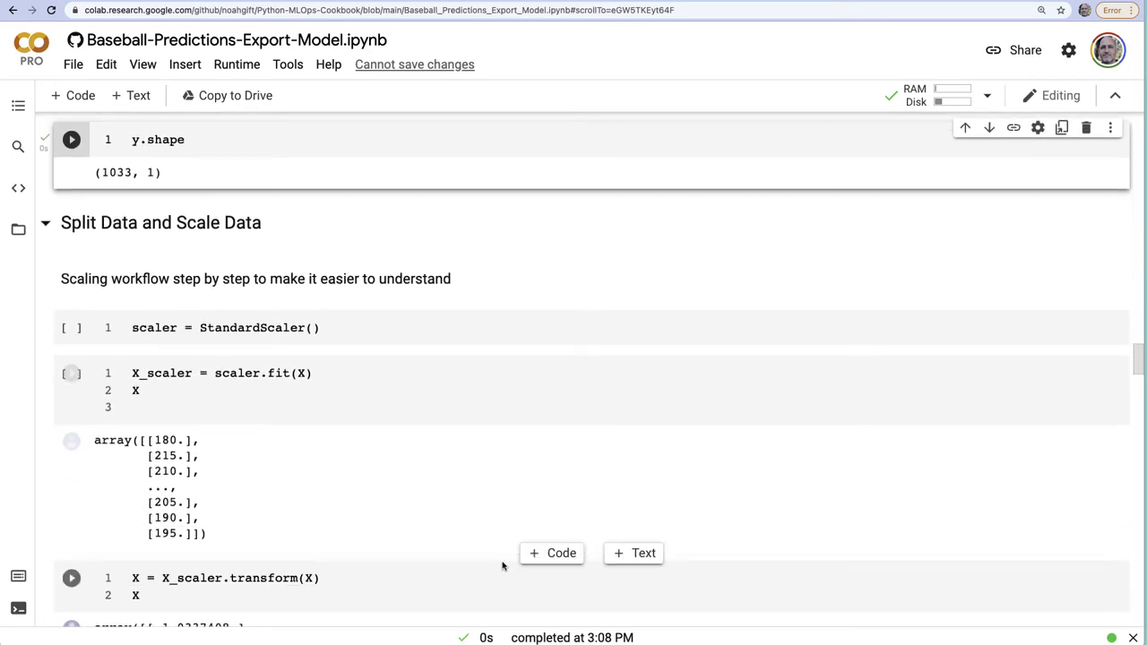
pyautogui.click(72, 328)
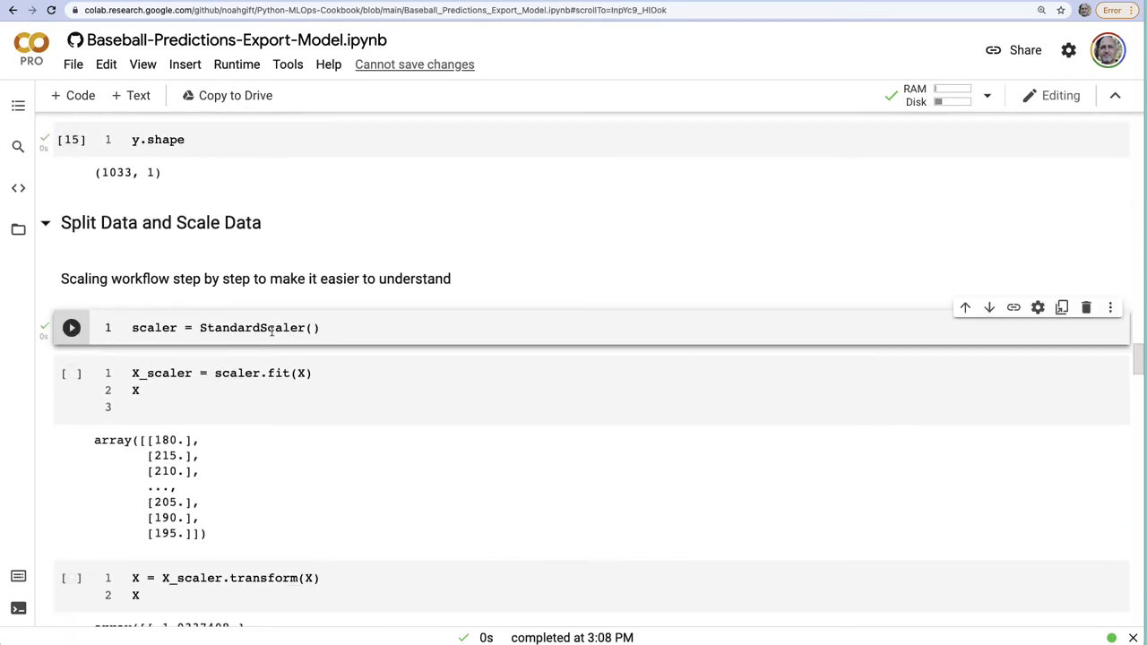
pyautogui.click(72, 372)
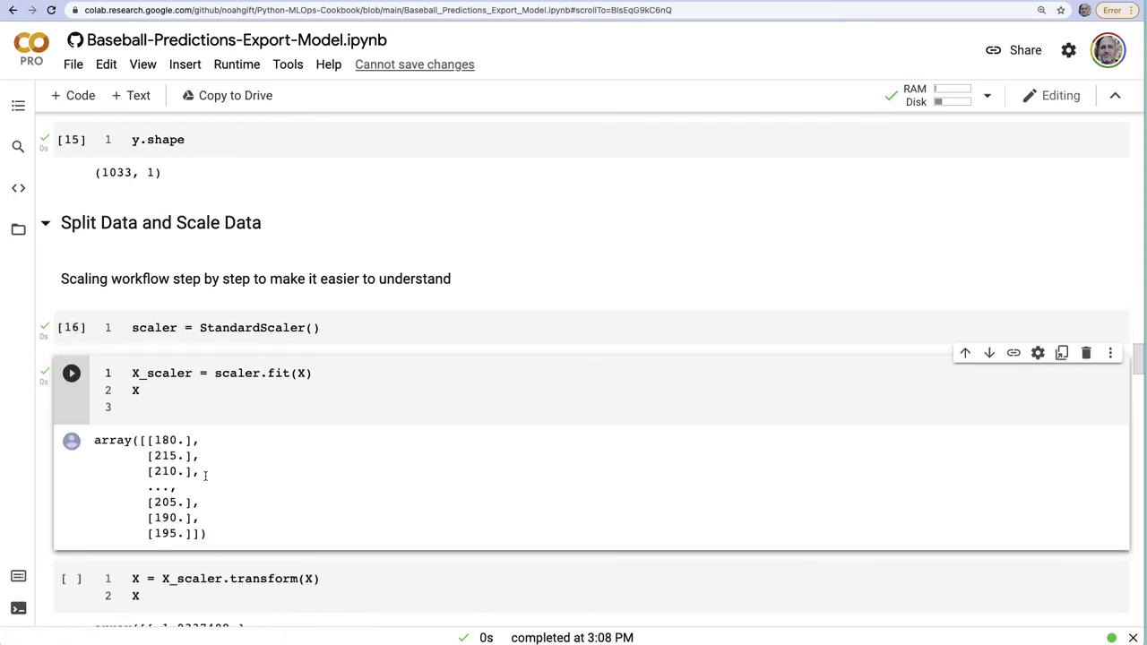
pyautogui.moveTo(154, 440); pyautogui.dragTo(185, 535)
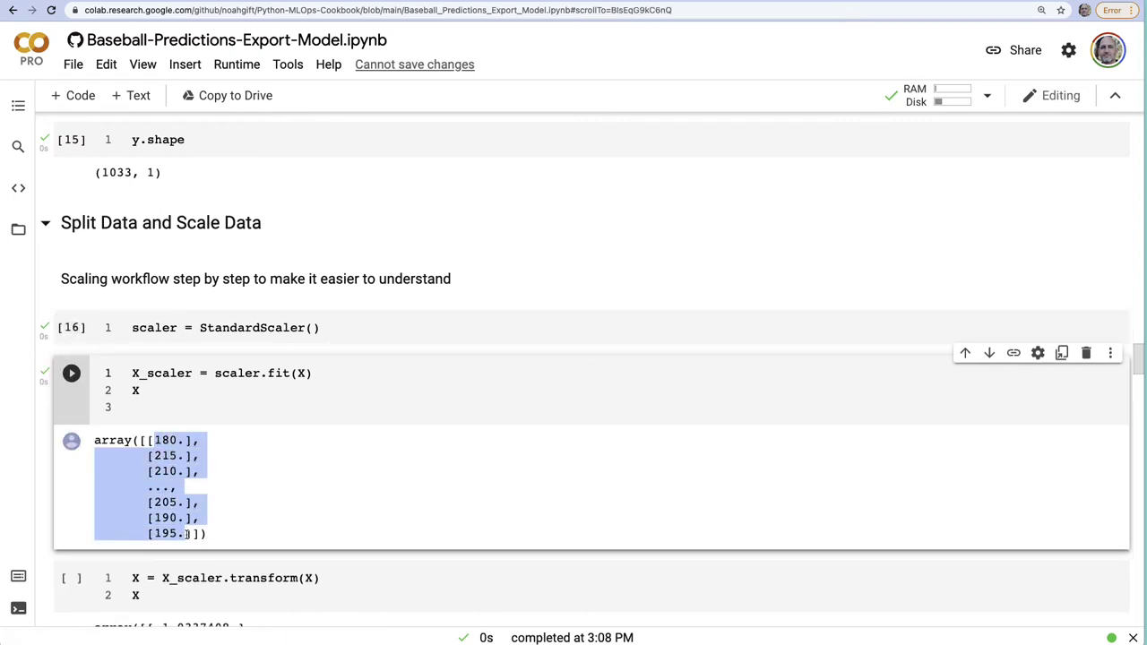
pyautogui.scroll(-5, 462, 505)
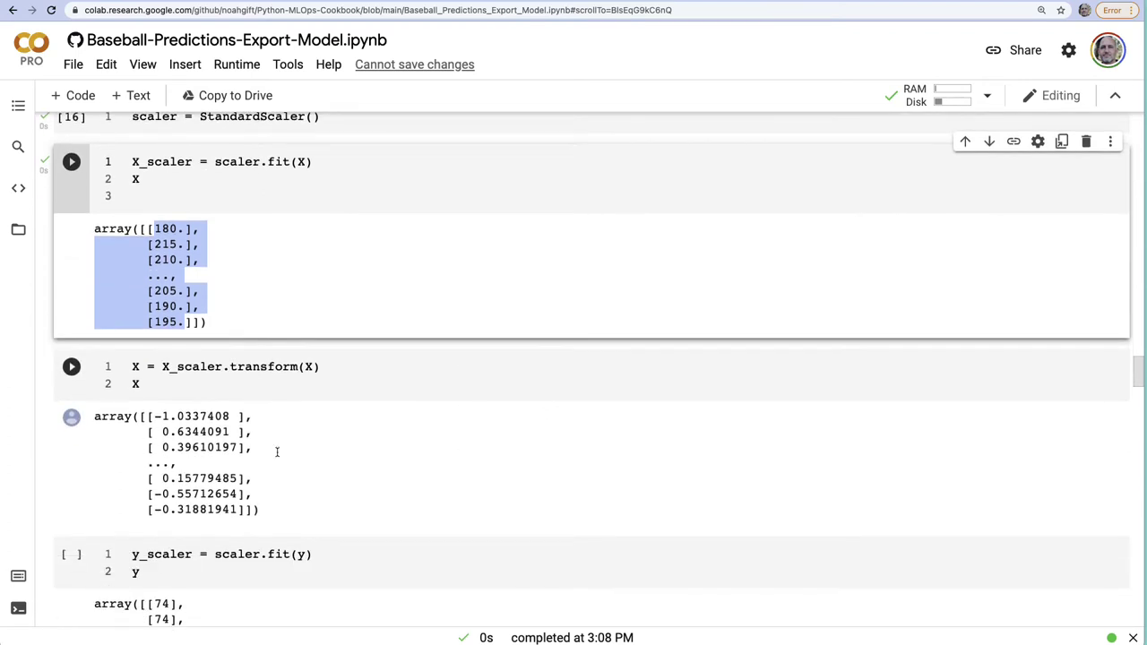
pyautogui.click(69, 371)
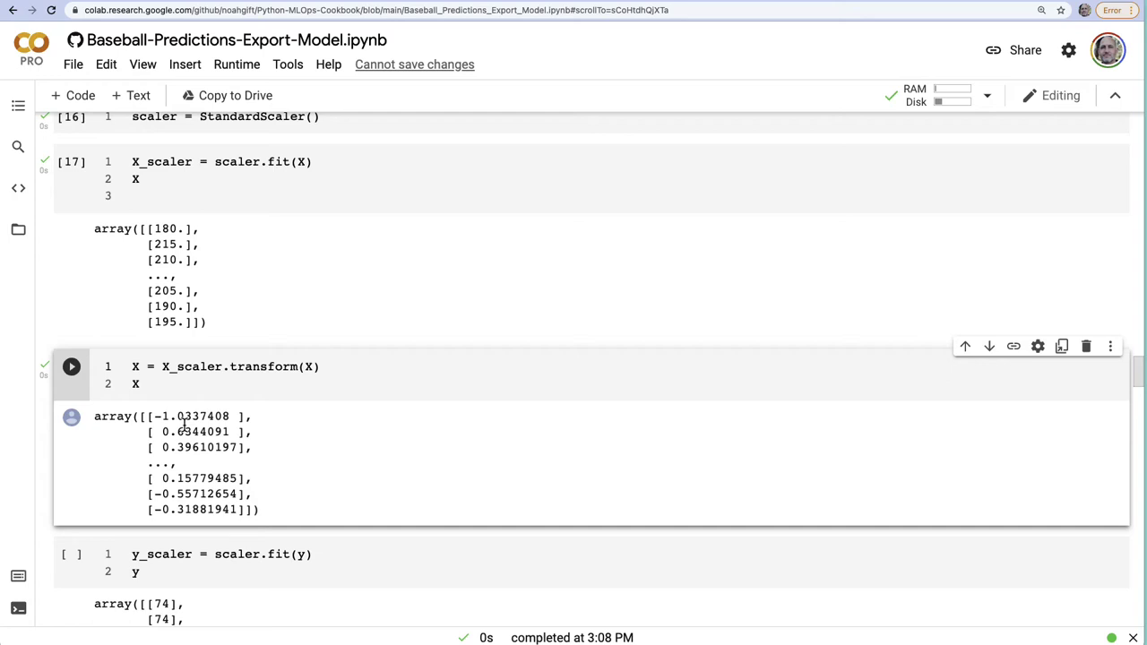
# Run the cells that fit and transform y with y_scaler, and the train_test_split cell with test_size=0.1.
pyautogui.scroll(-3, 377, 461)
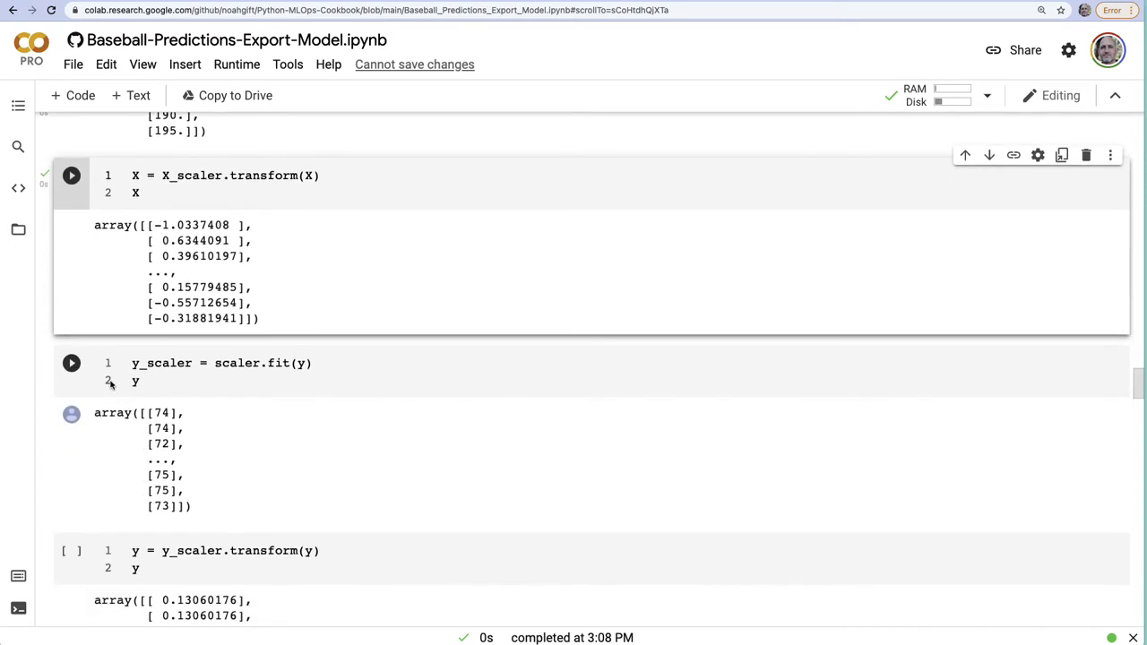
pyautogui.click(67, 363)
pyautogui.scroll(-3, 484, 439)
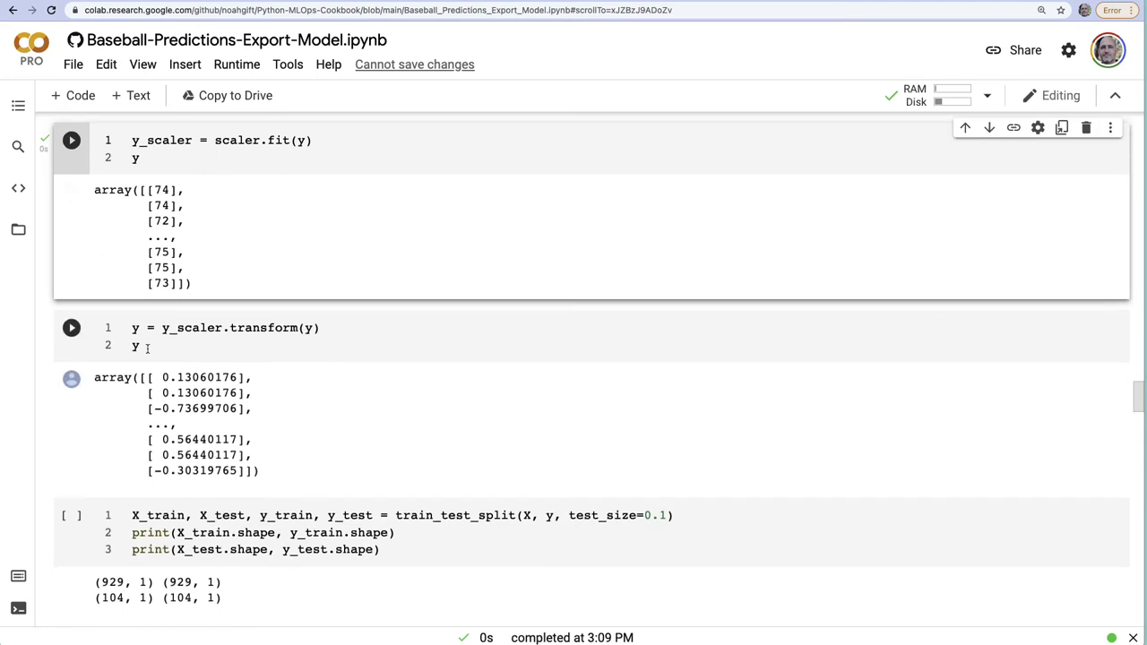
pyautogui.click(71, 327)
pyautogui.scroll(-1, 71, 515)
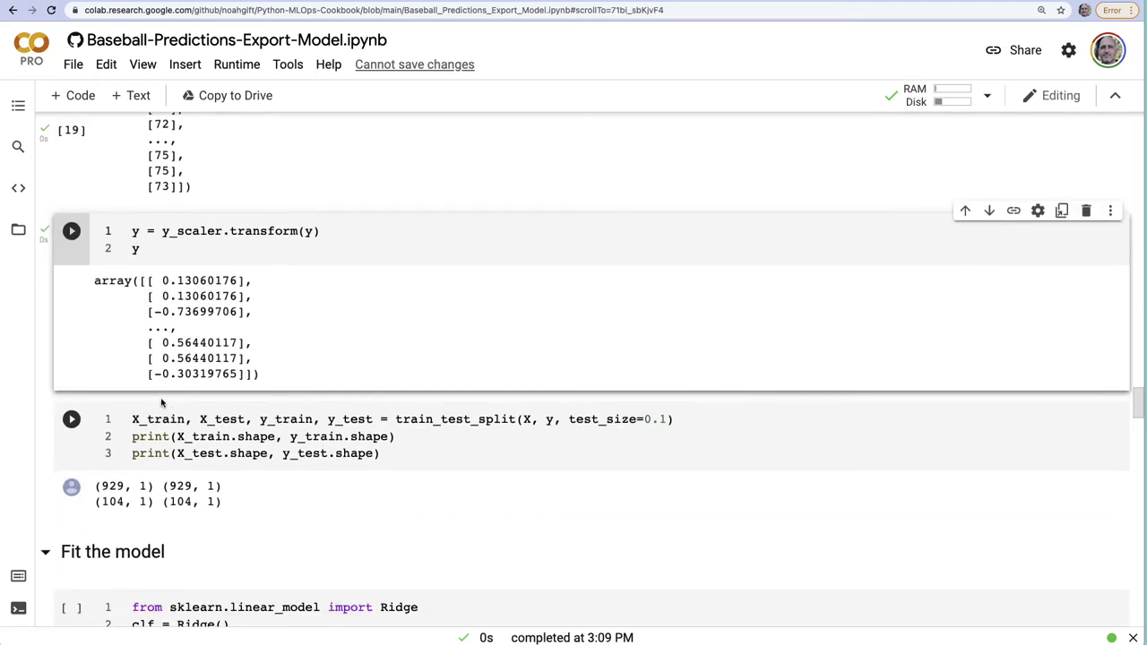
pyautogui.click(77, 420)
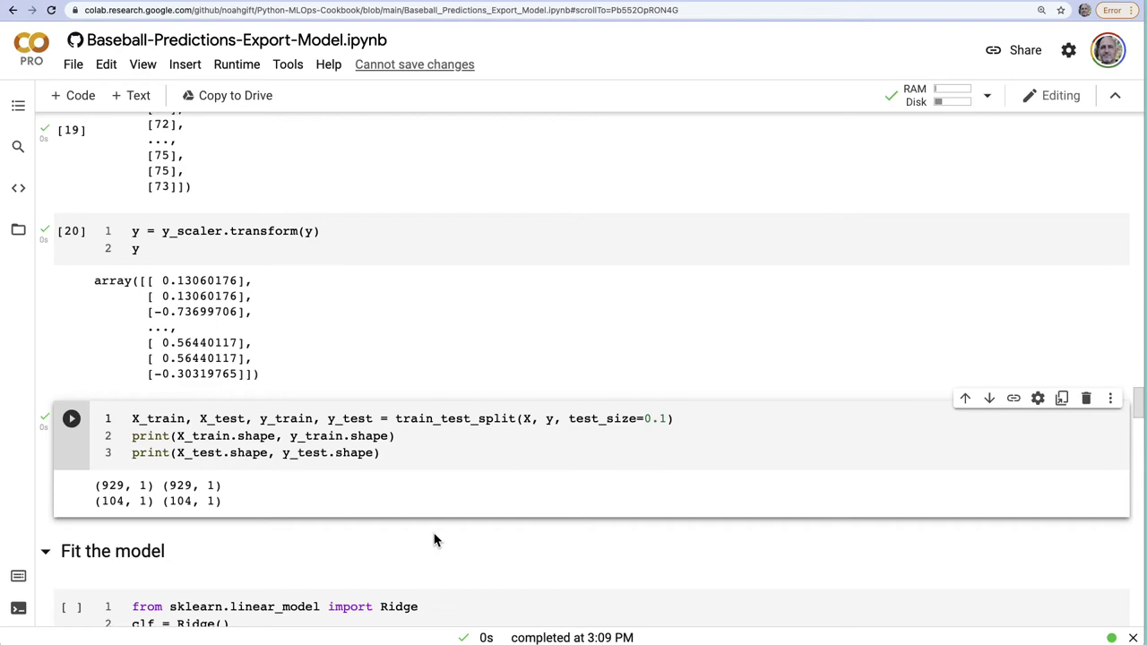
# Run the Fit the model cell that trains Ridge and predicts on X_test, and highlight the clf = Ridge() line.
pyautogui.scroll(-5, 435, 547)
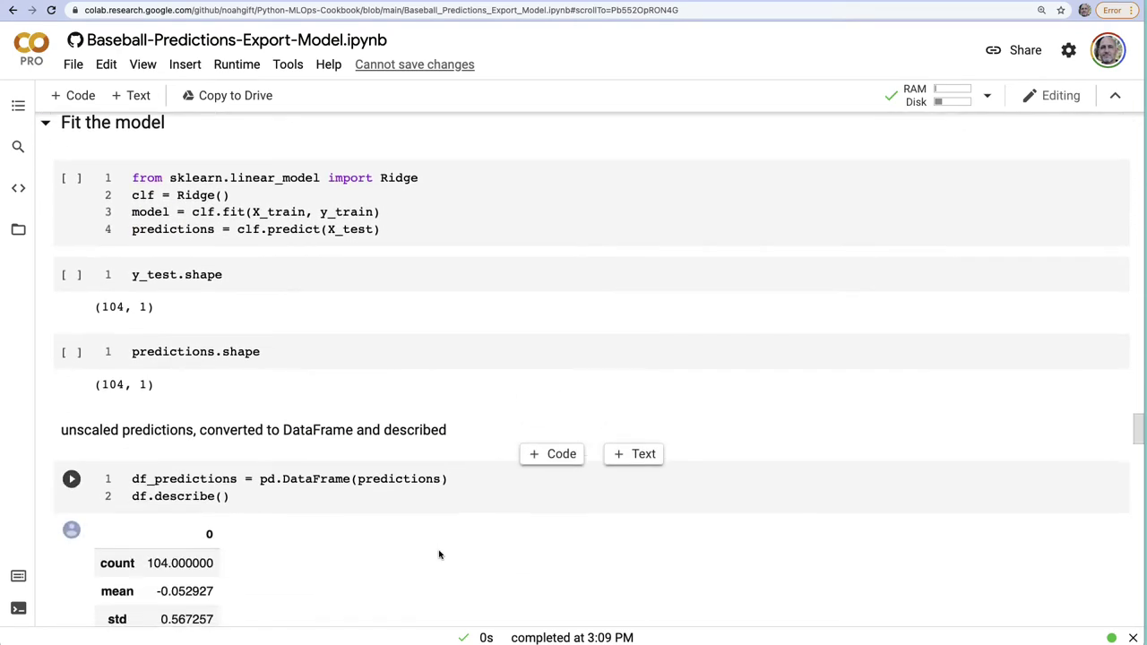
pyautogui.click(72, 177)
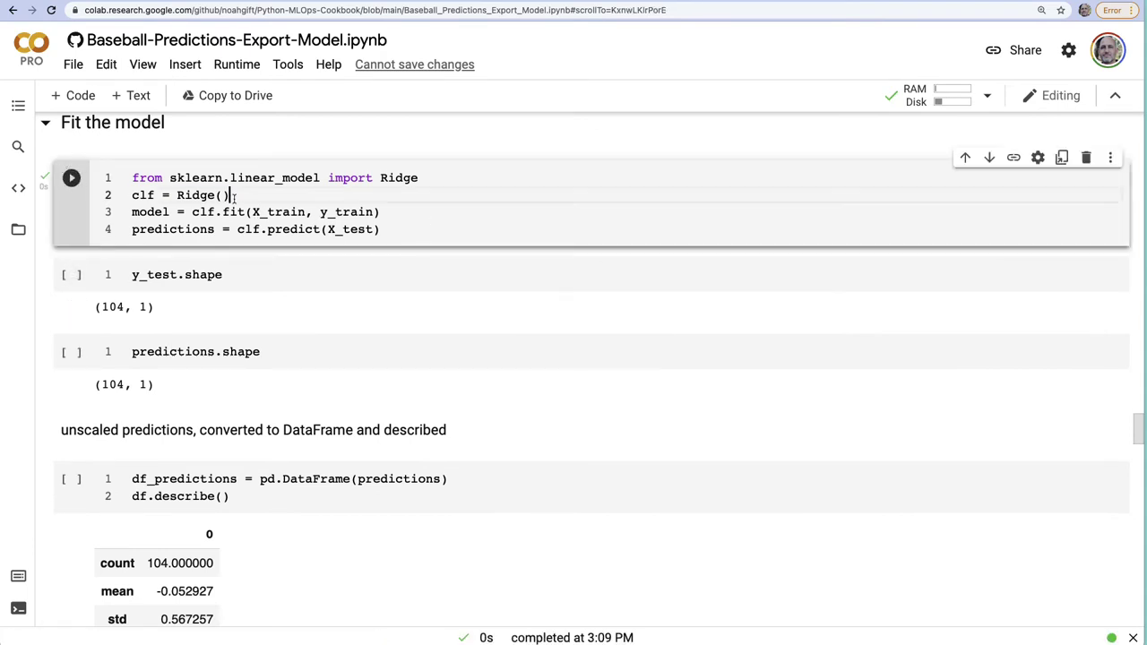
pyautogui.moveTo(234, 198); pyautogui.dragTo(130, 195)
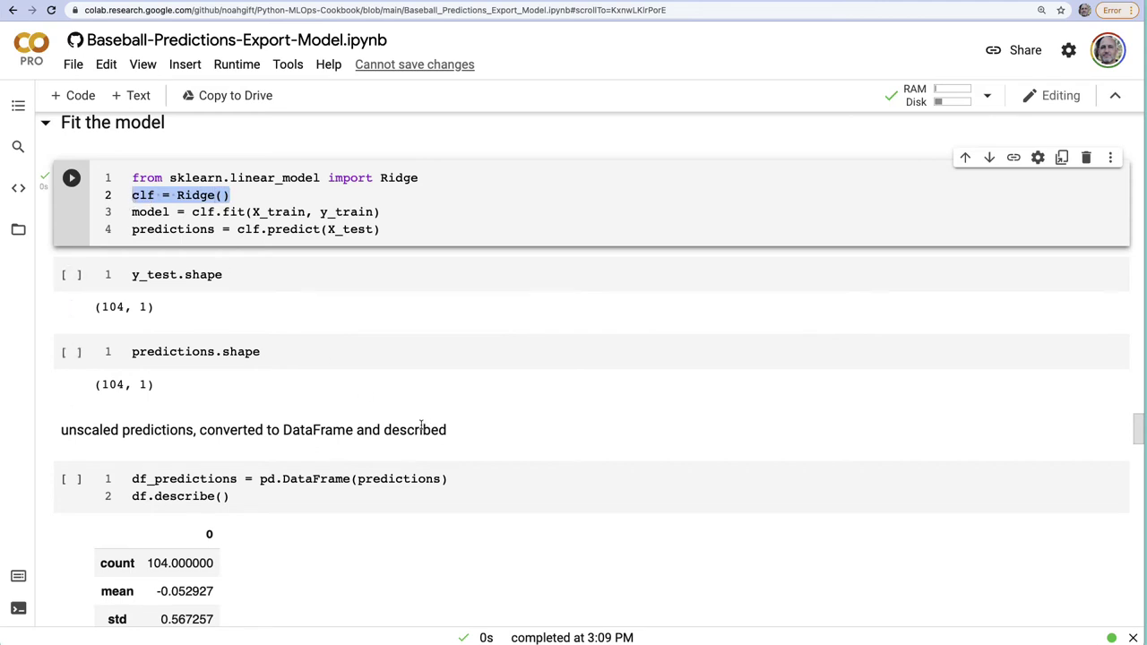
# Run the y_test.shape and predictions.shape cells, plus the cell that converts predictions to the df_predictions DataFrame and calls df.describe().
pyautogui.click(71, 274)
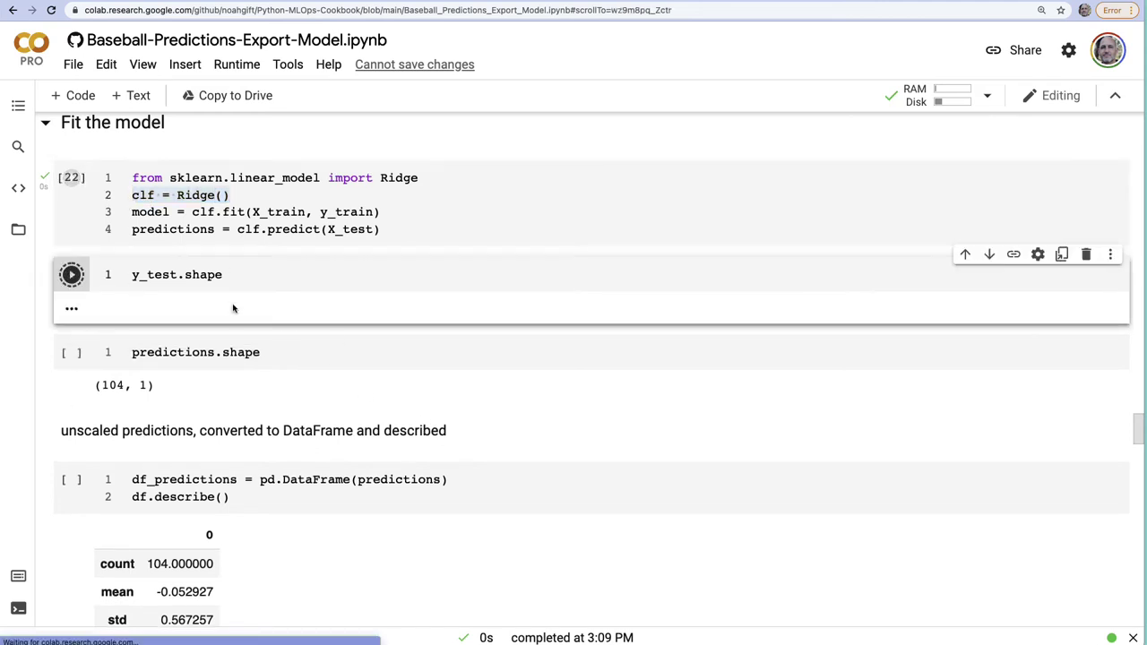
pyautogui.click(72, 352)
pyautogui.scroll(-1, 441, 448)
pyautogui.scroll(-2, 441, 448)
pyautogui.click(450, 363)
pyautogui.hotkey('ctrl', 'Return')
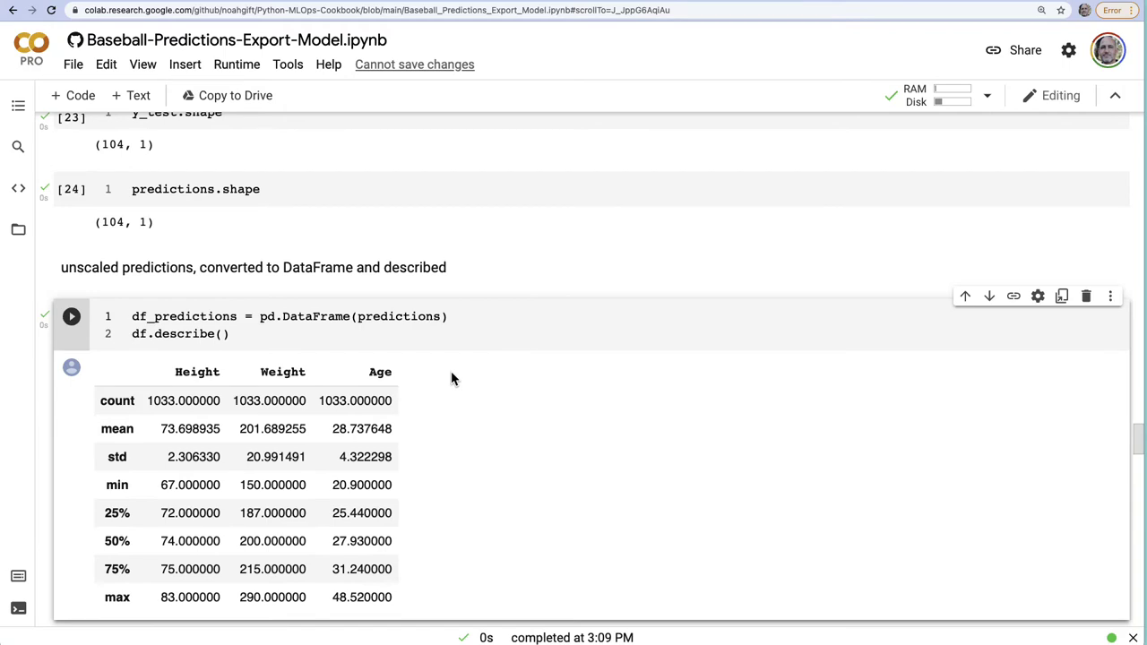
# Run the Plot Predictions cells that describe df_inverse_scaled_prediction and draw the regplot of actual against predicted height.
pyautogui.scroll(-4, 555, 402)
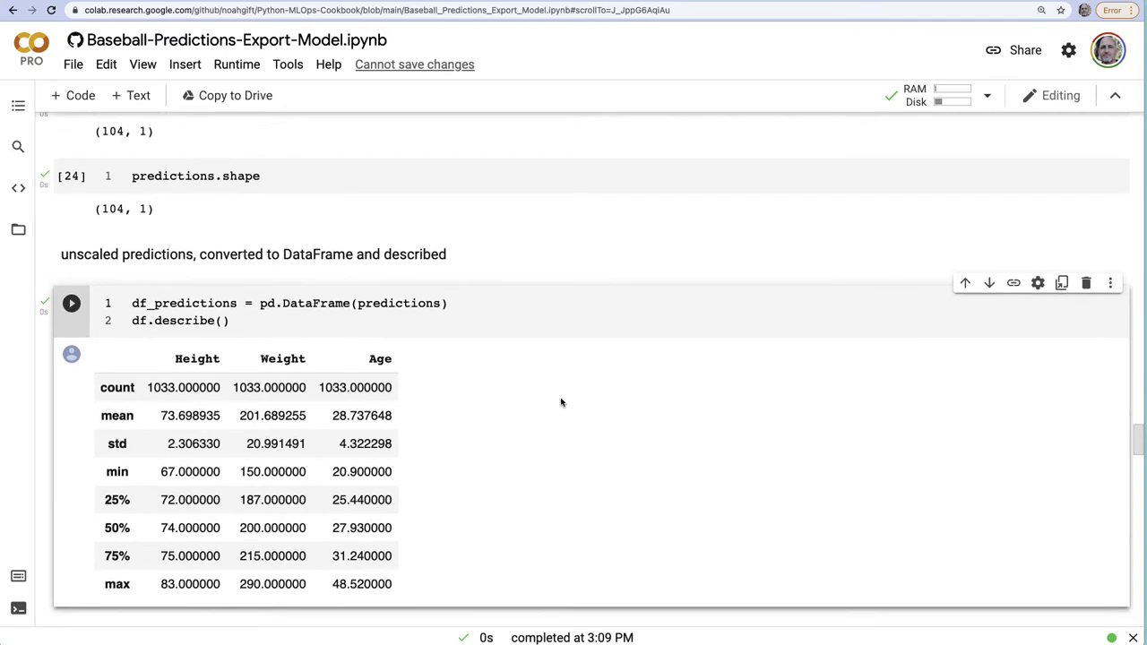
pyautogui.scroll(-6, 561, 408)
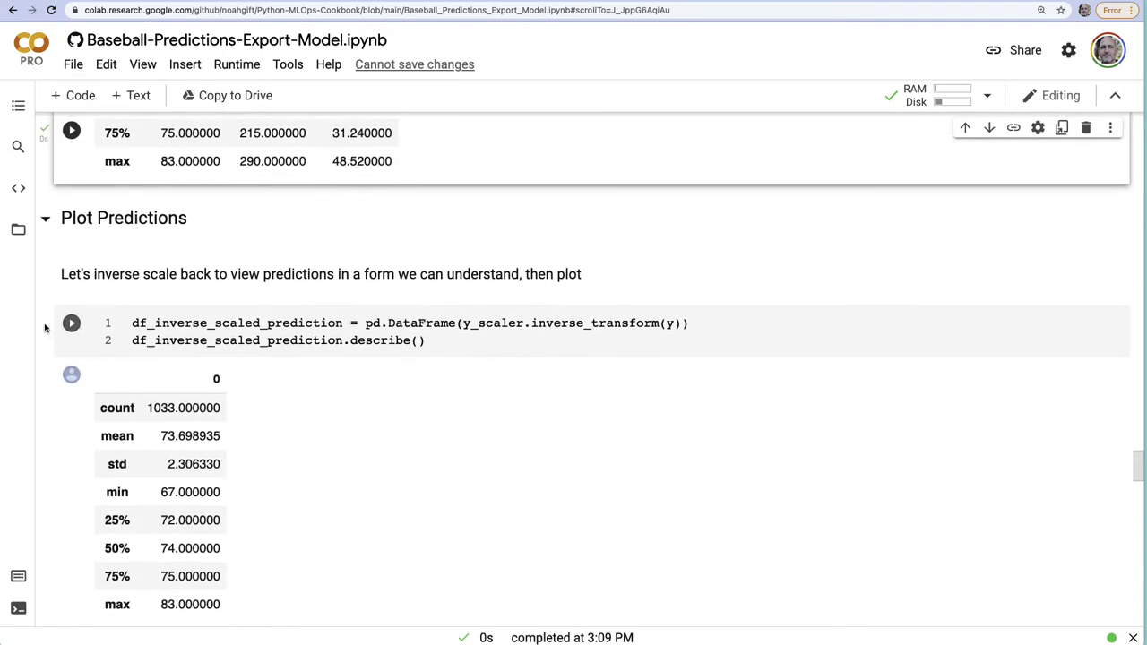
pyautogui.click(71, 324)
pyautogui.scroll(-3, 669, 418)
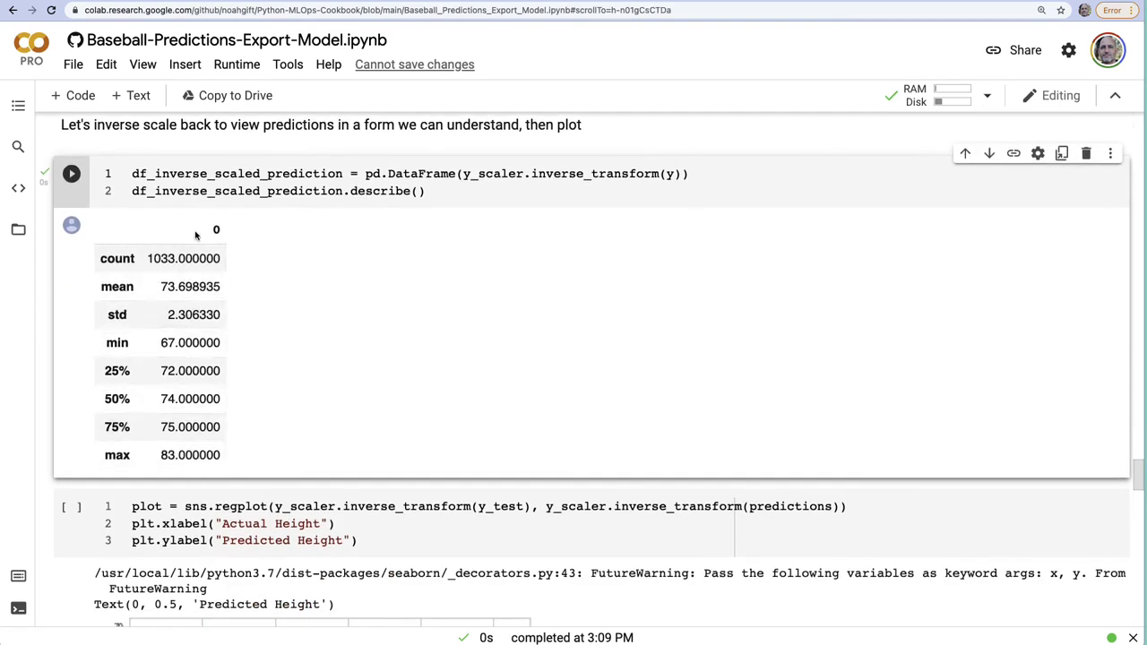
pyautogui.scroll(-6, 402, 376)
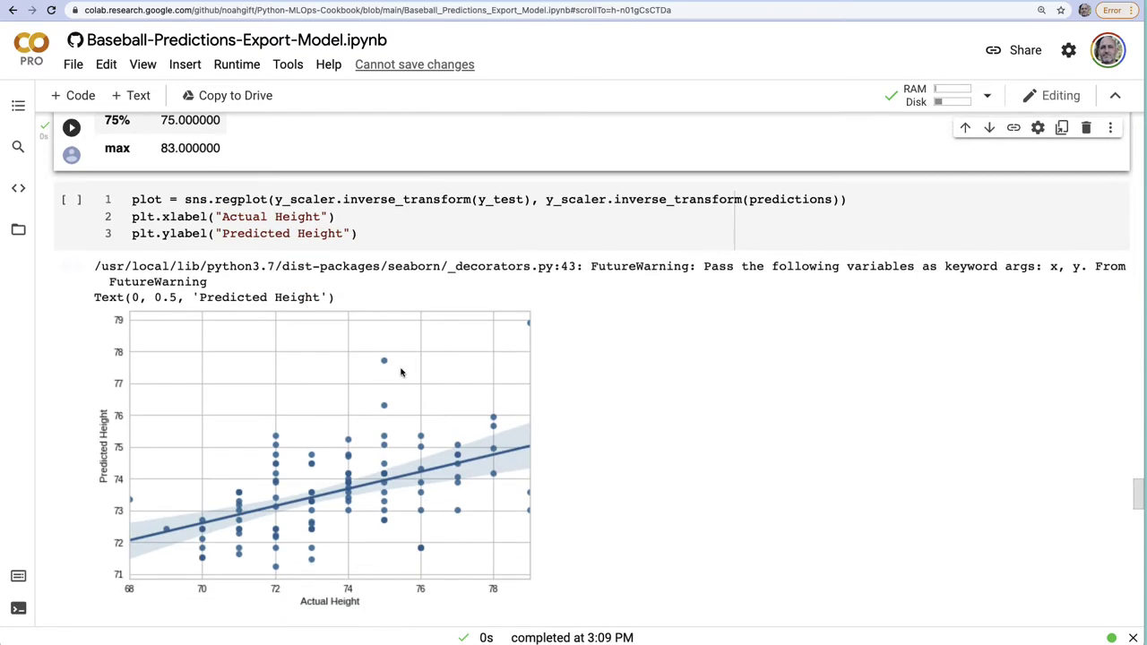
pyautogui.click(74, 201)
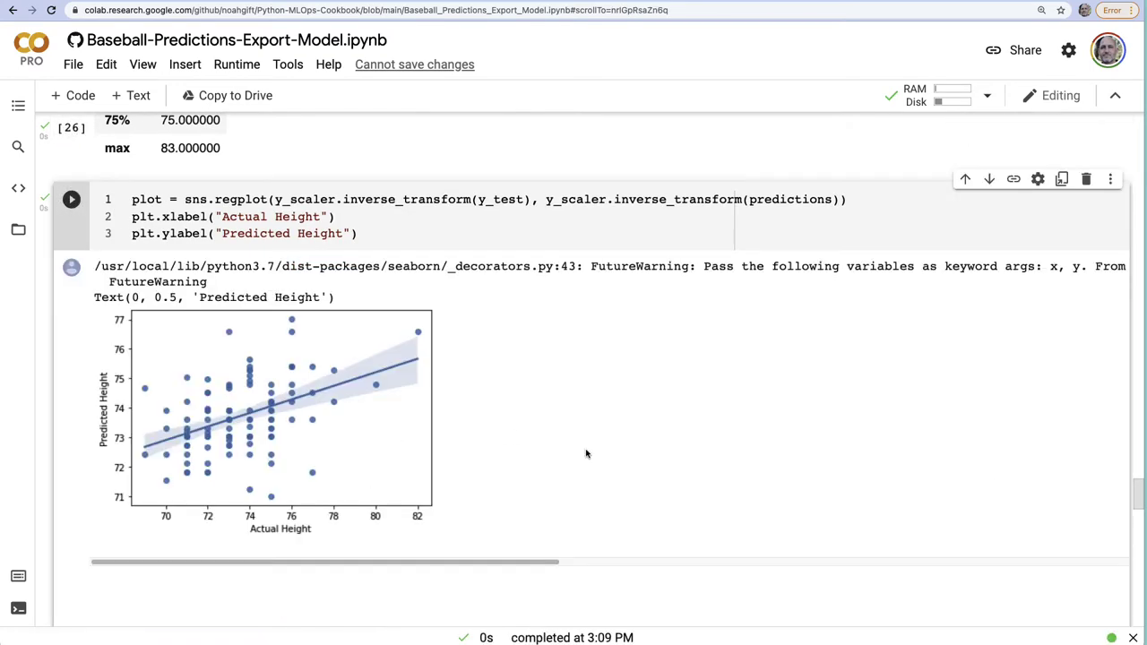
# Expand the Print Accuracy of Linear Regression Model section and run its model.score(X_test, y_test) cell.
pyautogui.scroll(-4, 584, 455)
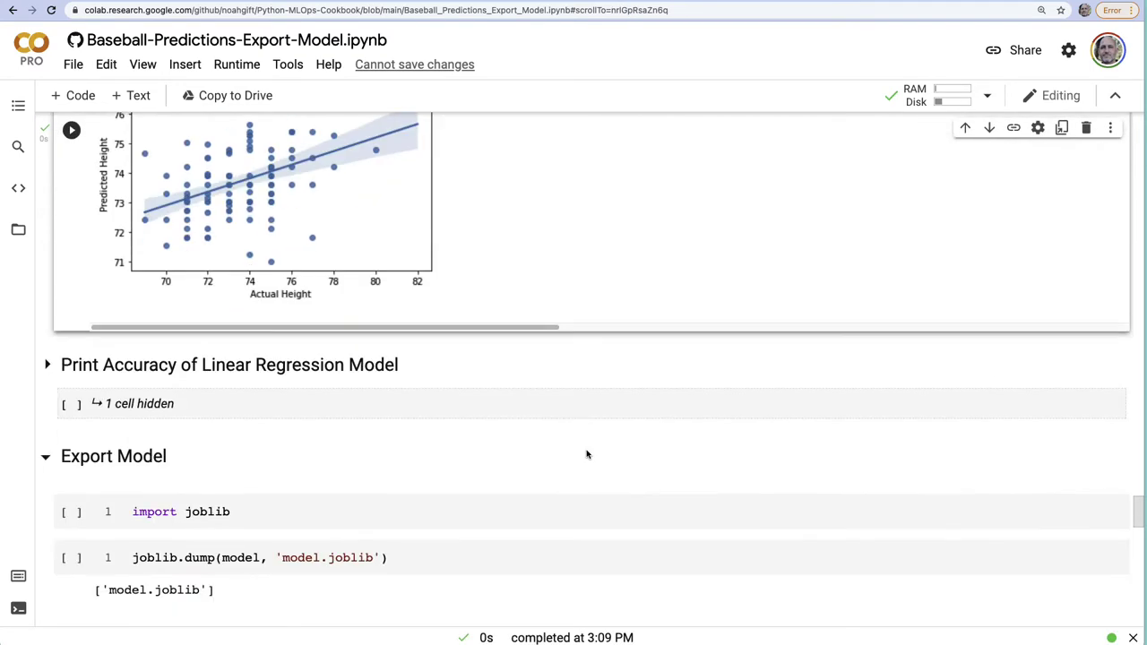
pyautogui.click(45, 364)
pyautogui.click(72, 420)
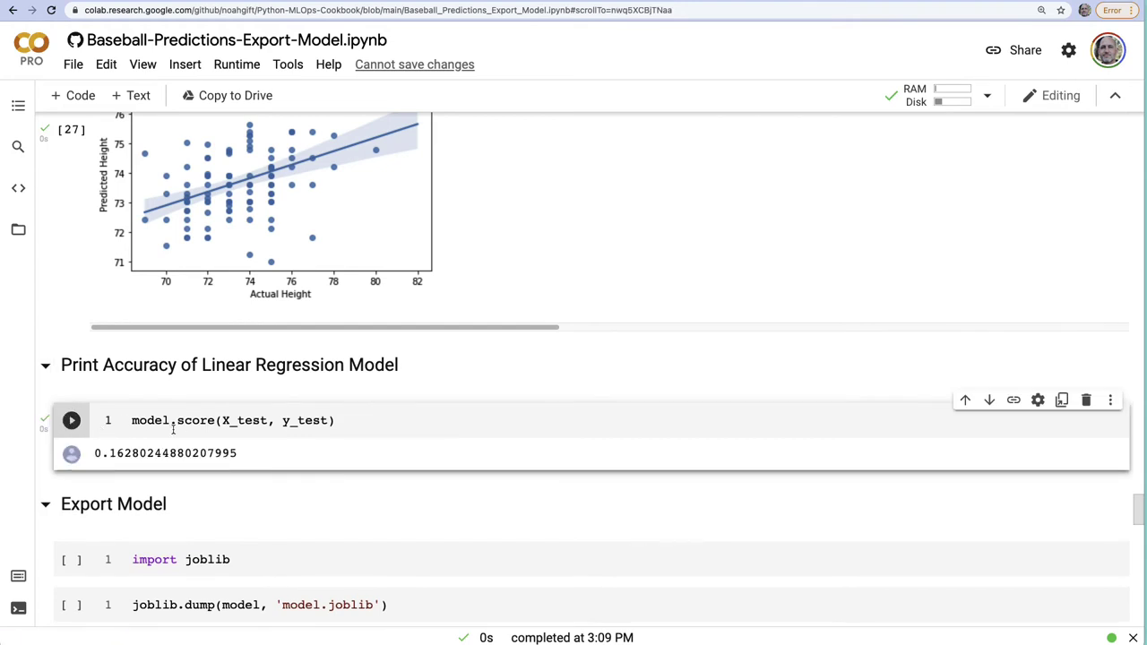
# Run the cells that export the model to model.joblib with joblib and load it back as clf_disk, highlighting the load line.
pyautogui.scroll(-3, 633, 524)
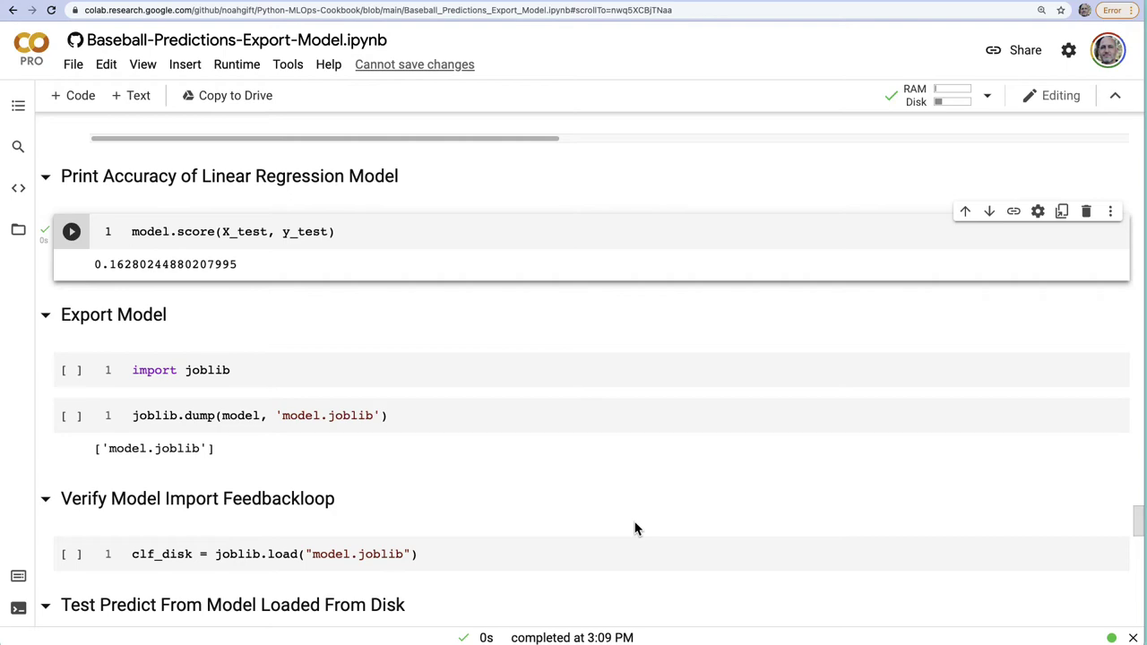
pyautogui.scroll(-3, 514, 538)
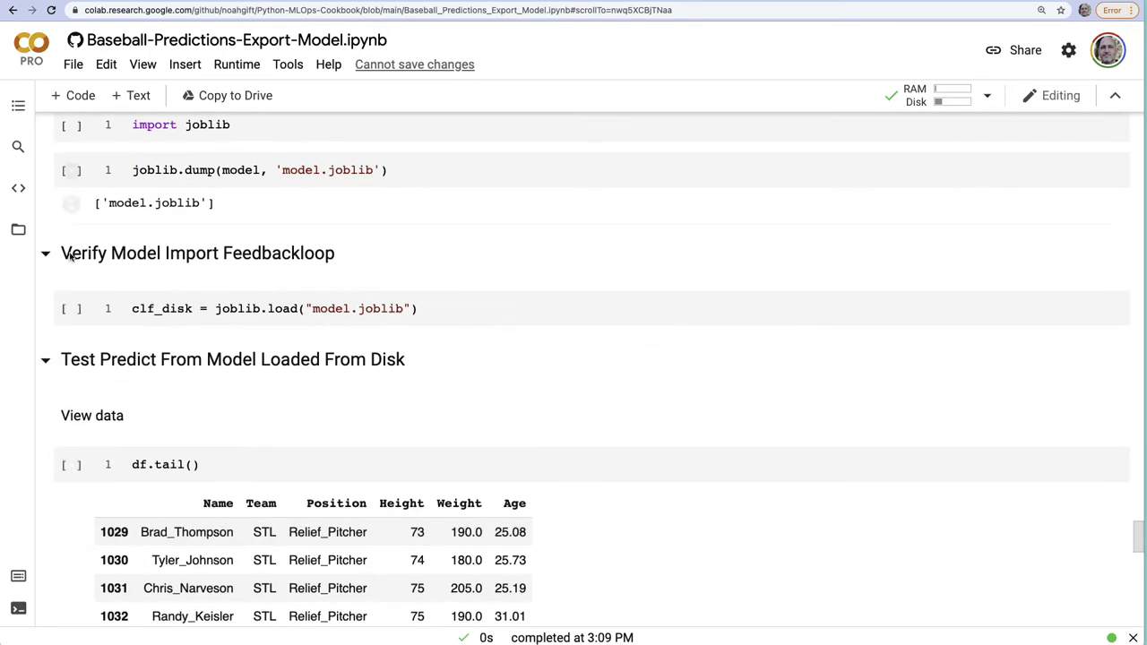
pyautogui.scroll(1, 93, 305)
pyautogui.click(72, 170)
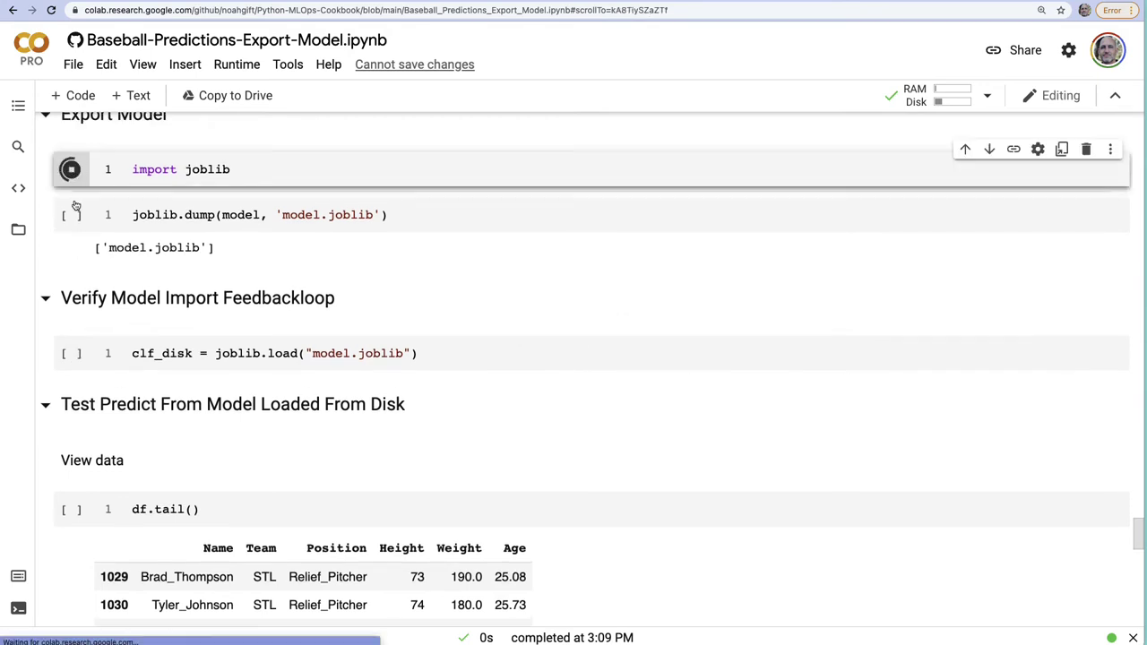
pyautogui.click(72, 215)
pyautogui.click(72, 353)
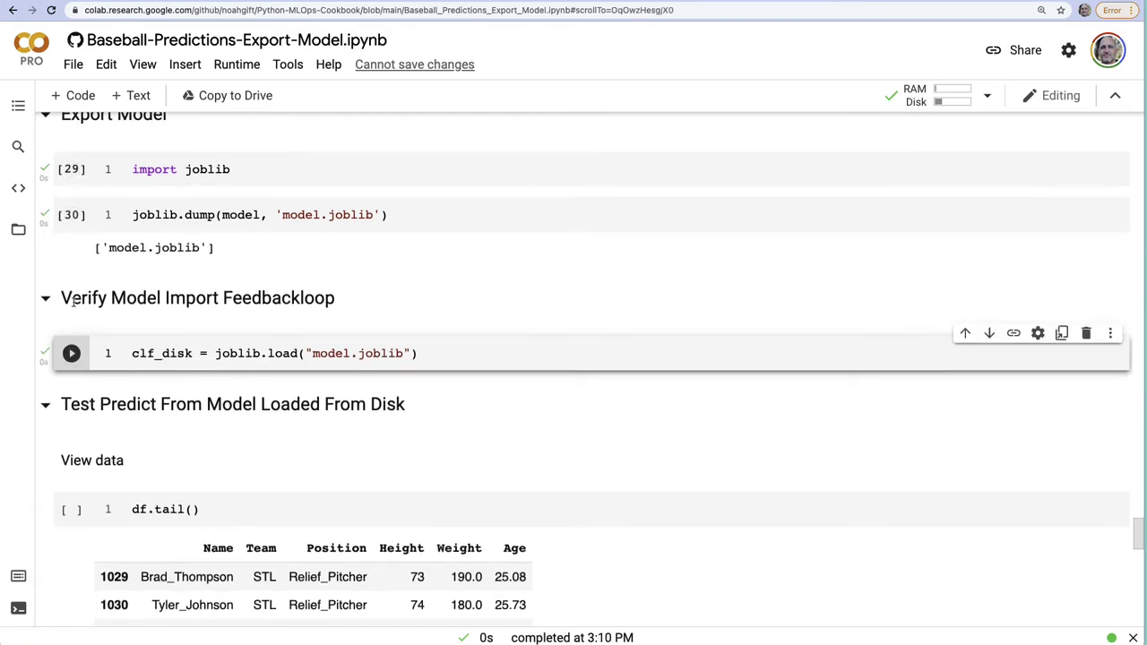
pyautogui.moveTo(422, 353); pyautogui.dragTo(126, 357)
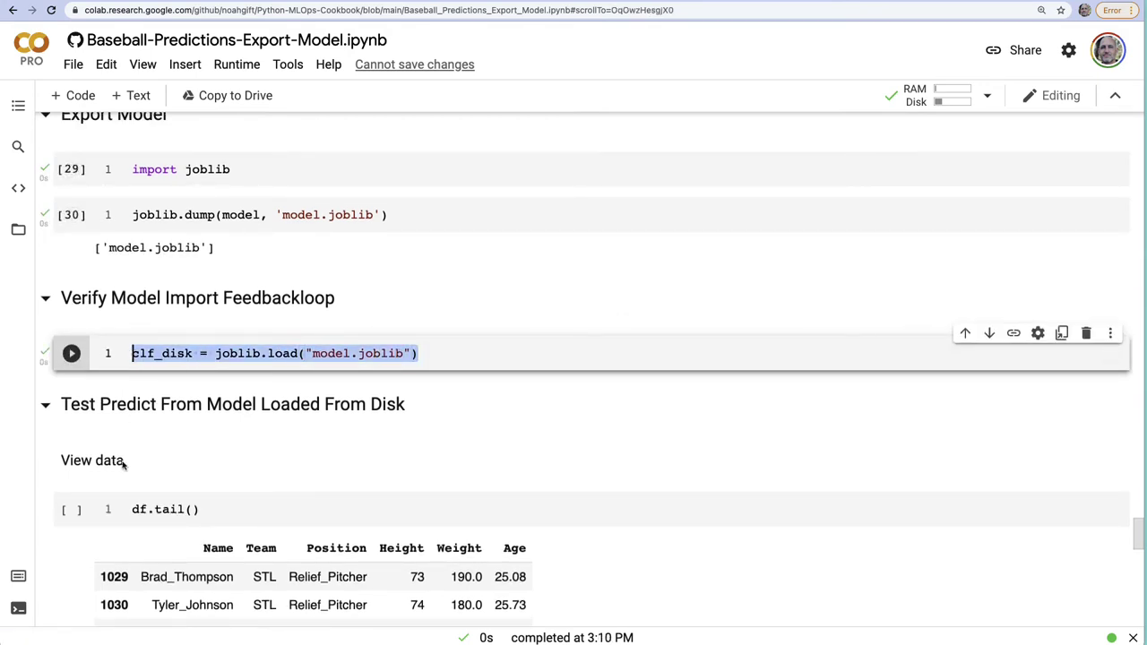
# Run the df.tail() cell and the cell that extracts and reshapes the Weight at row index 1030 as pX.
pyautogui.click(72, 510)
pyautogui.scroll(-3, 616, 515)
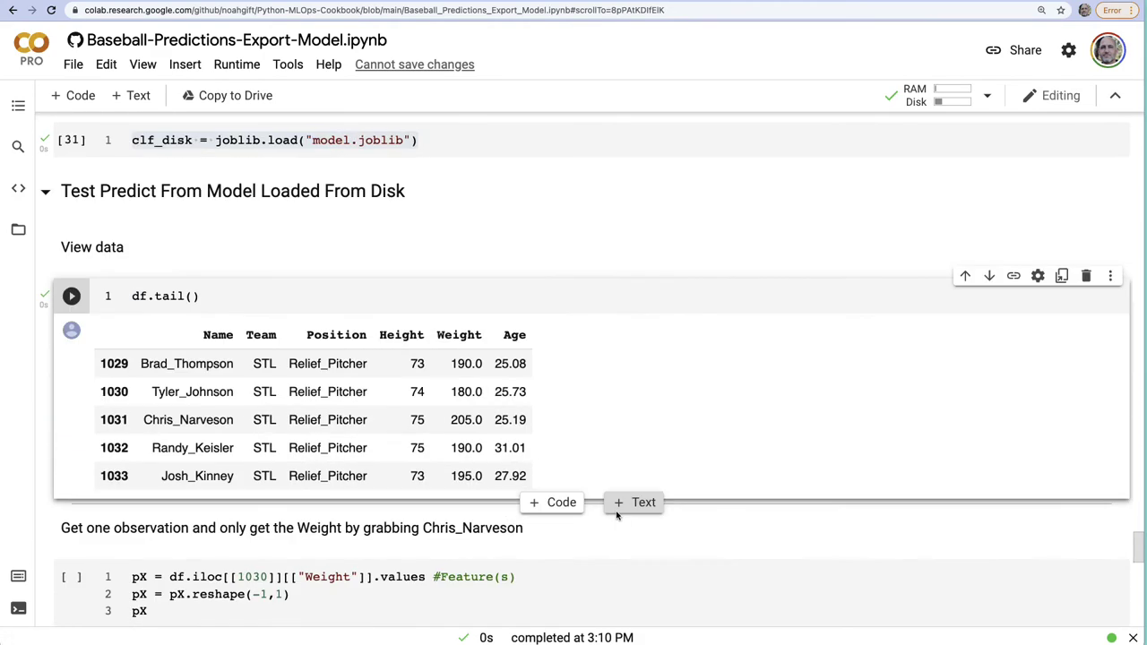
pyautogui.scroll(-3, 617, 511)
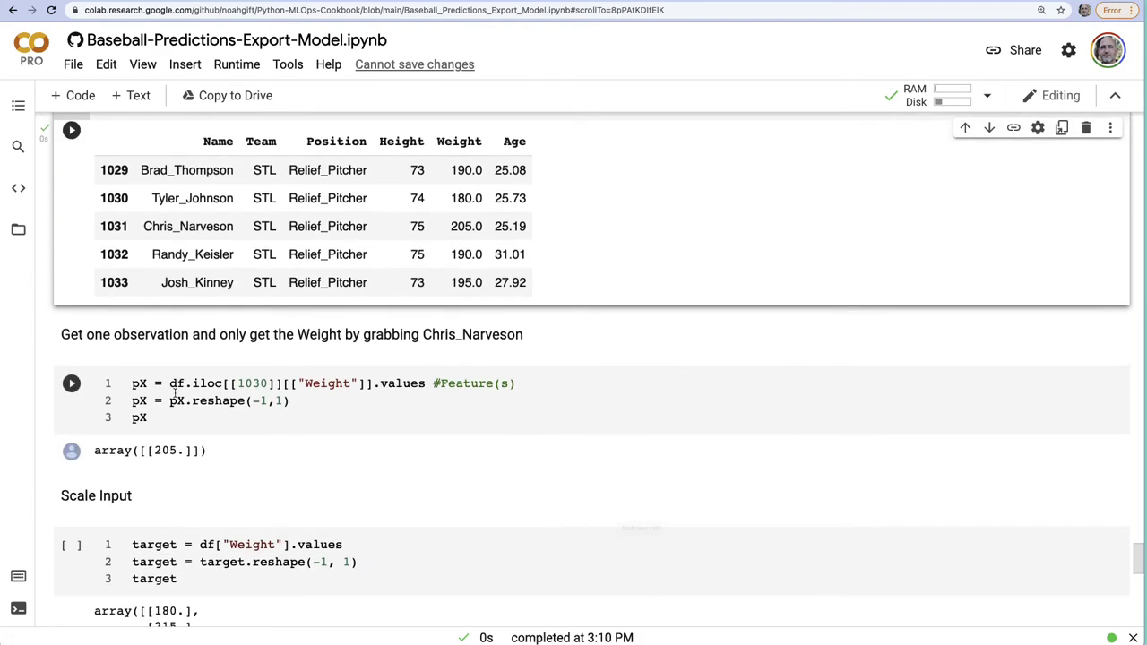
pyautogui.click(80, 392)
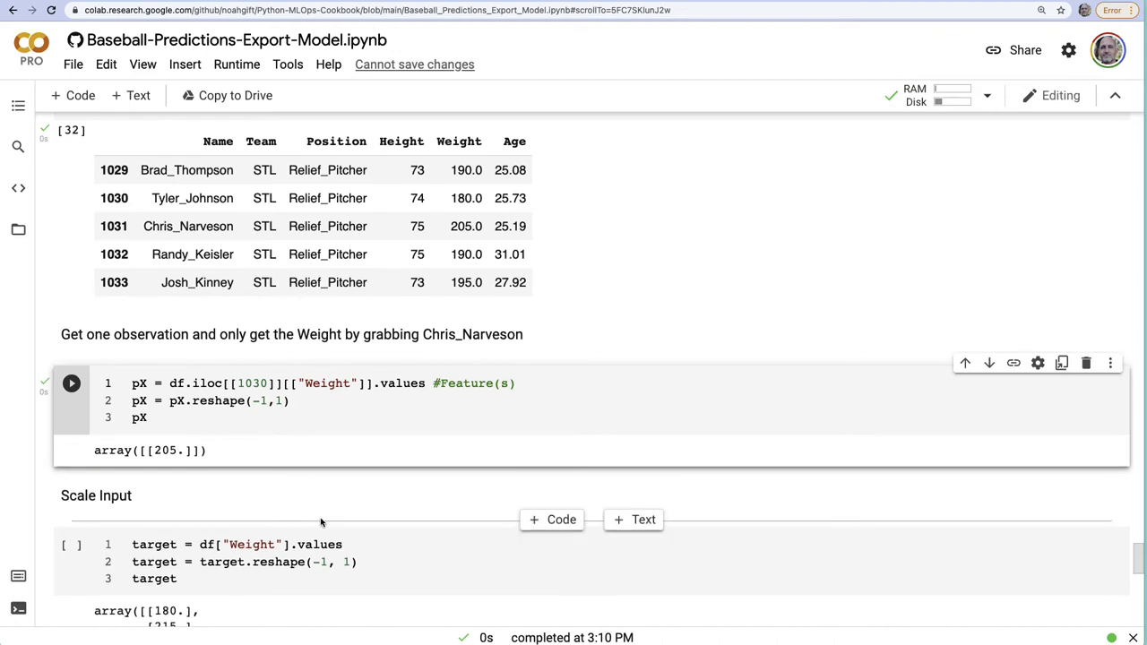
# Run the Scale Input cells that reshape Weight as target and transform pX with input_scaler.
pyautogui.scroll(-2, 320, 522)
pyautogui.click(71, 444)
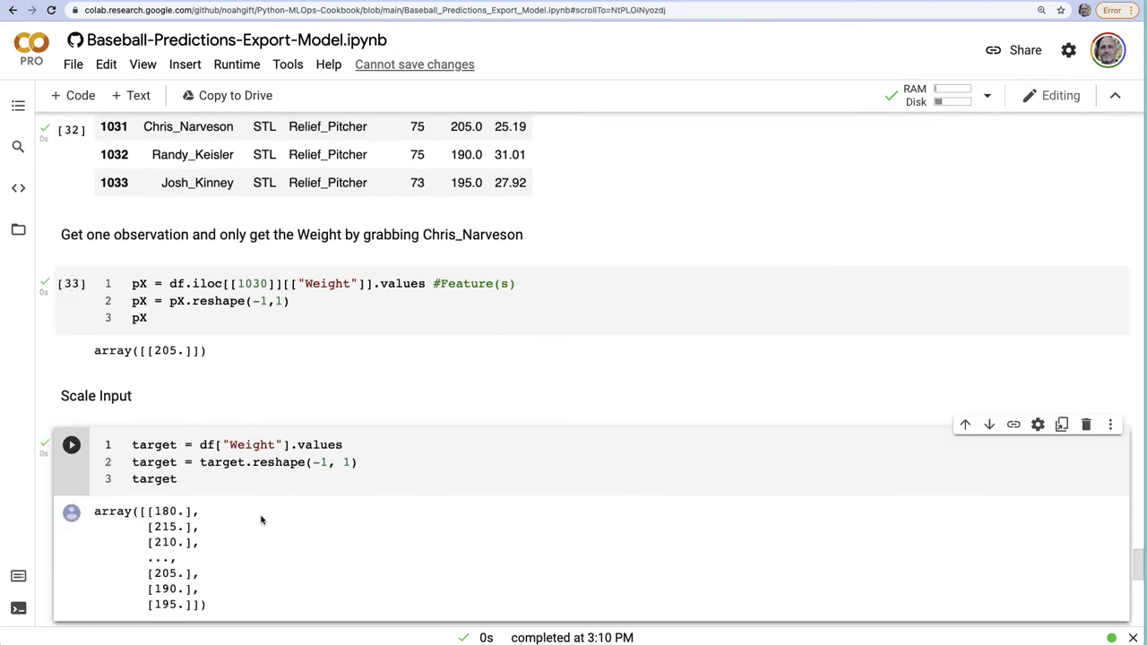
pyautogui.scroll(-6, 261, 520)
pyautogui.click(451, 391)
pyautogui.hotkey('shift', 'Return')
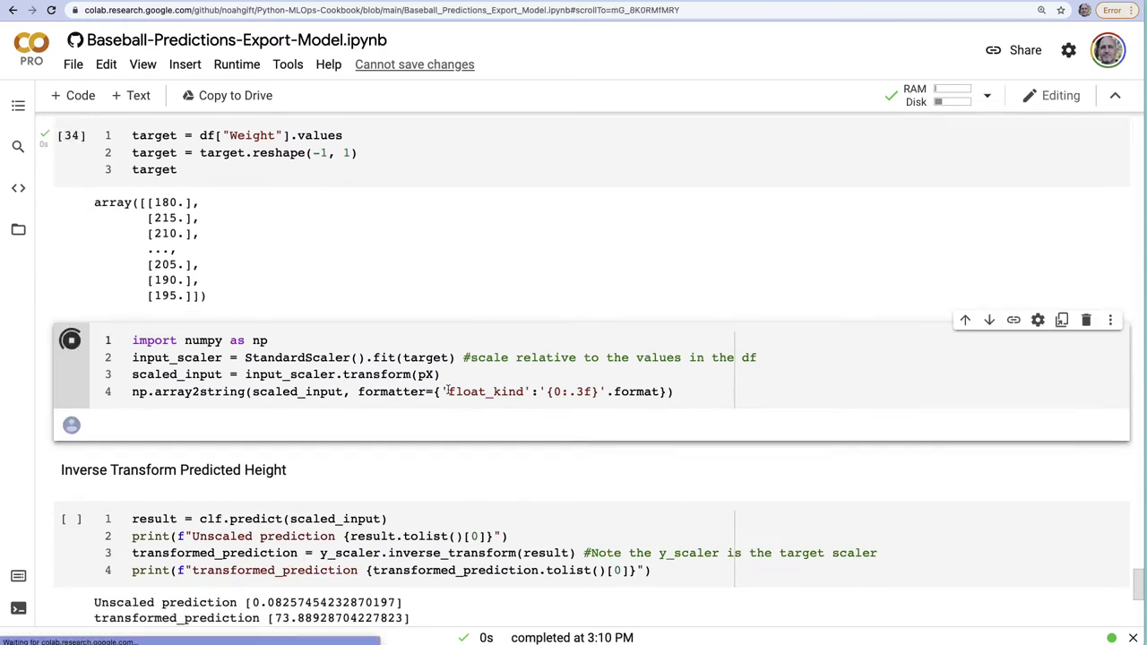
# Run the Inverse Transform Predicted Height cell and go back up to the cell that extracts pX.
pyautogui.scroll(-2, 340, 439)
pyautogui.click(340, 439)
pyautogui.hotkey('shift', 'Return')
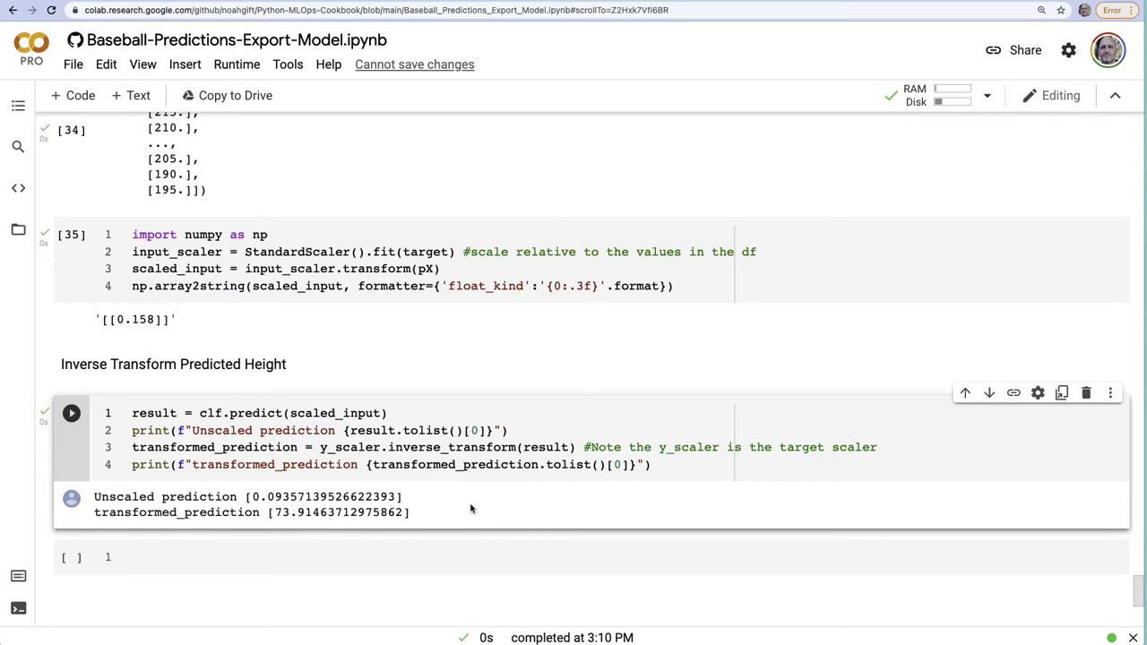
pyautogui.scroll(6, 475, 506)
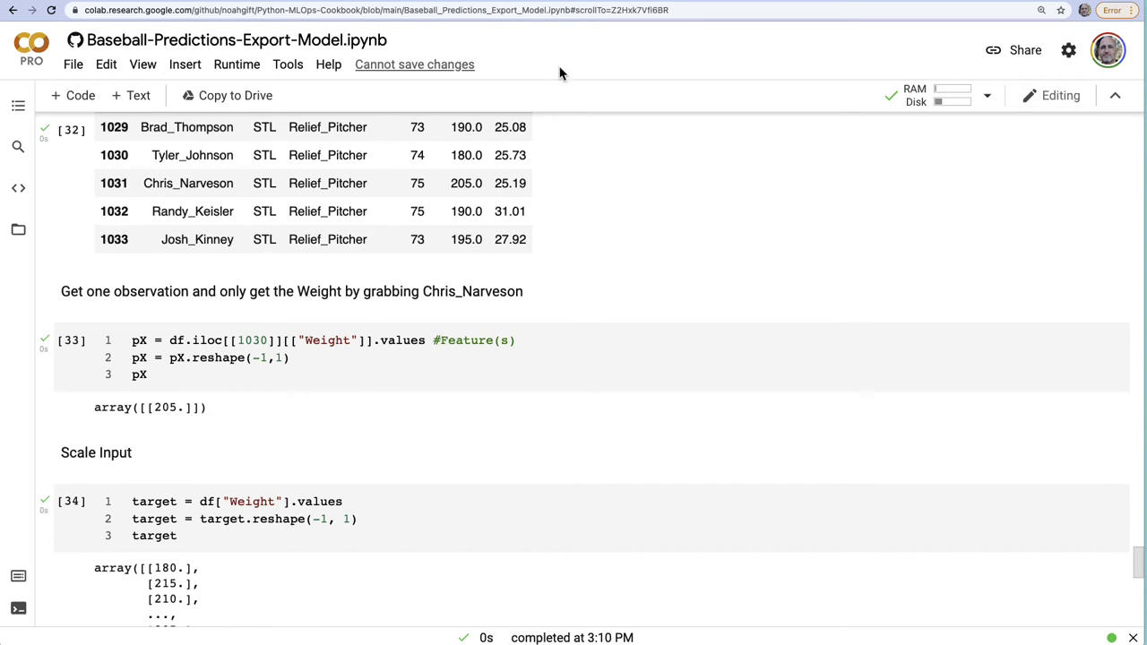
# Look through the deployed App Runner pages and the CloudWatch log events, ending back at the Colab notebook.
pyautogui.hotkey('ctrl', 'Tab')
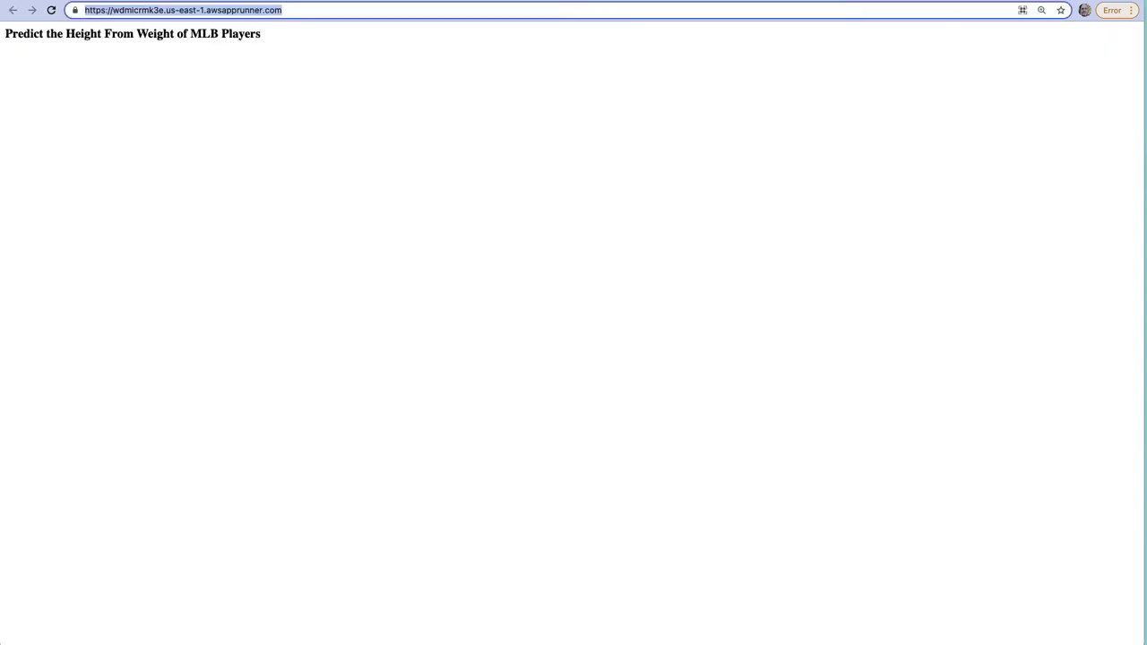
pyautogui.hotkey('ctrl', 'Tab')
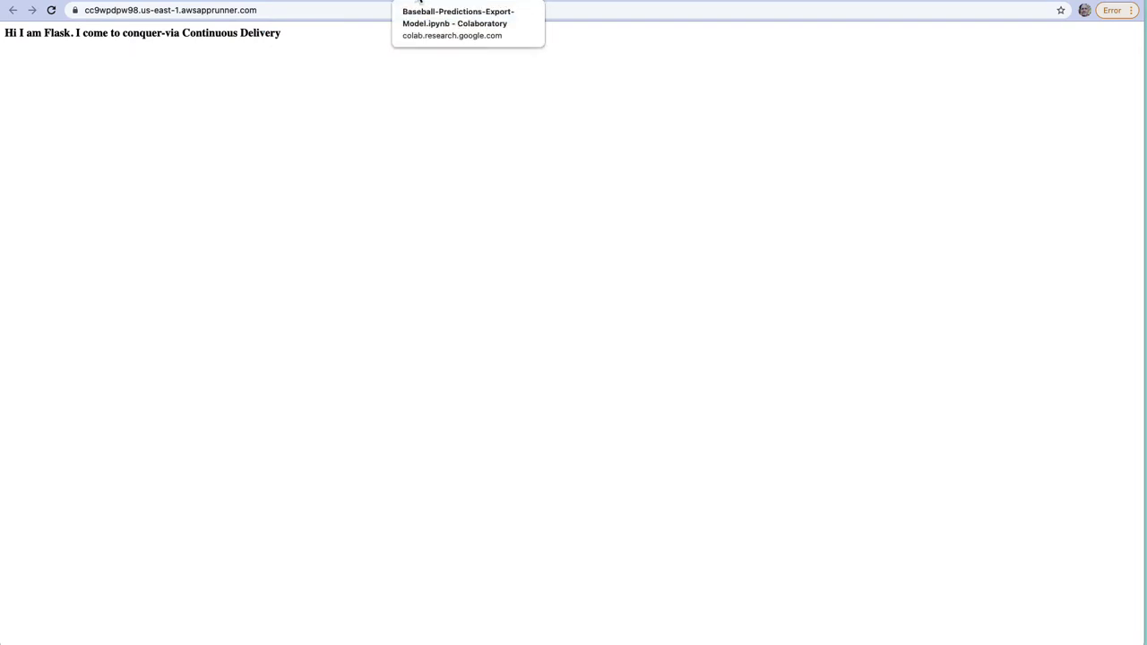
pyautogui.click(420, 2)
pyautogui.click(475, 3)
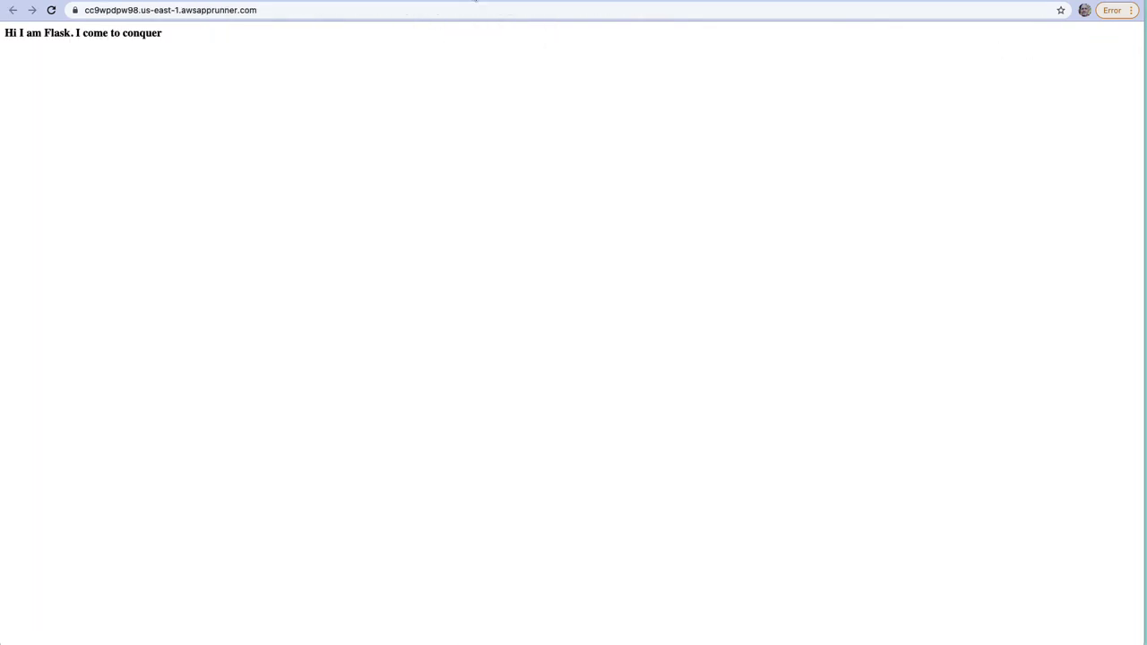
pyautogui.click(358, 2)
pyautogui.click(304, 3)
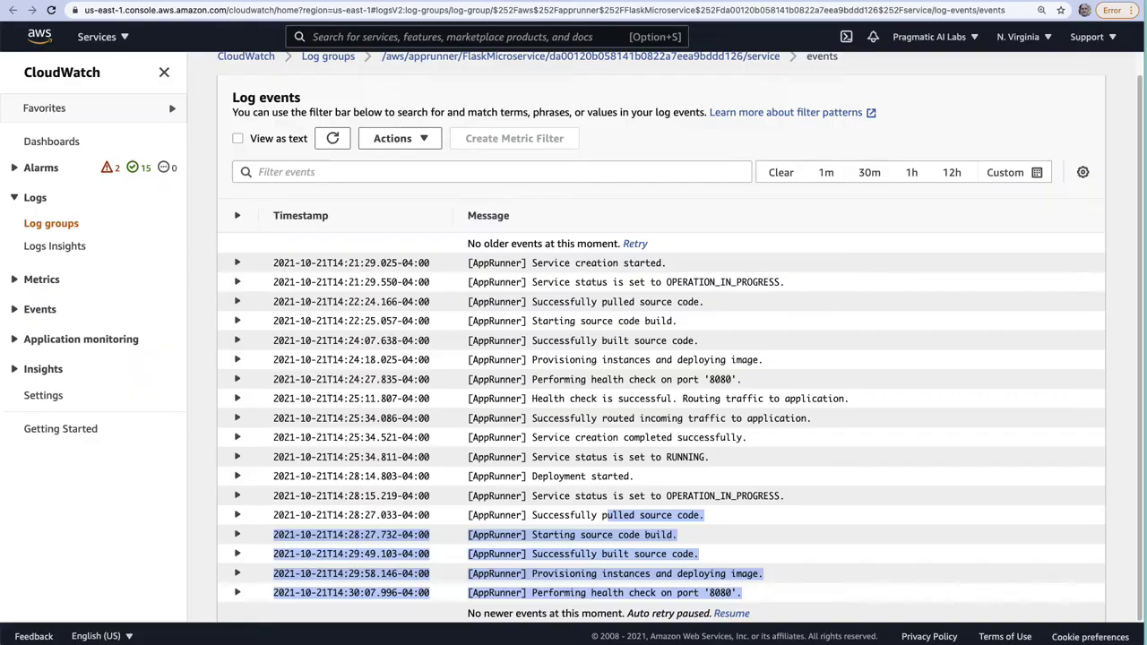
pyautogui.click(252, 3)
# Leave the notebook by searching the web for github, and open the GitHub site from the results.
pyautogui.click(256, 9)
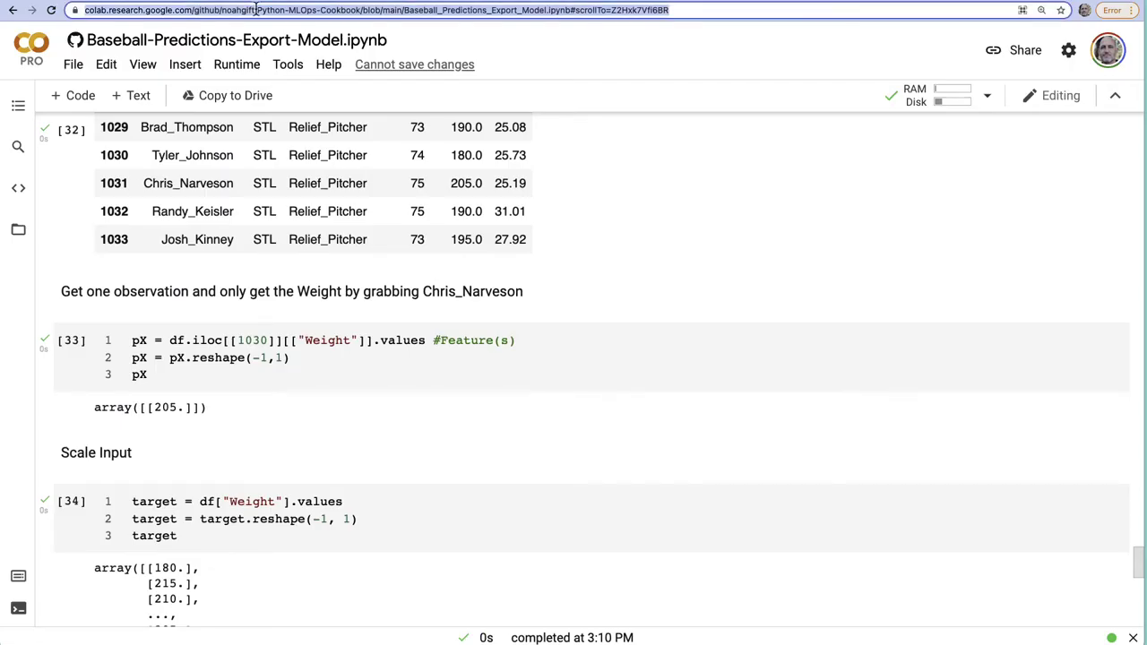
pyautogui.write('git')
pyautogui.press('Return')
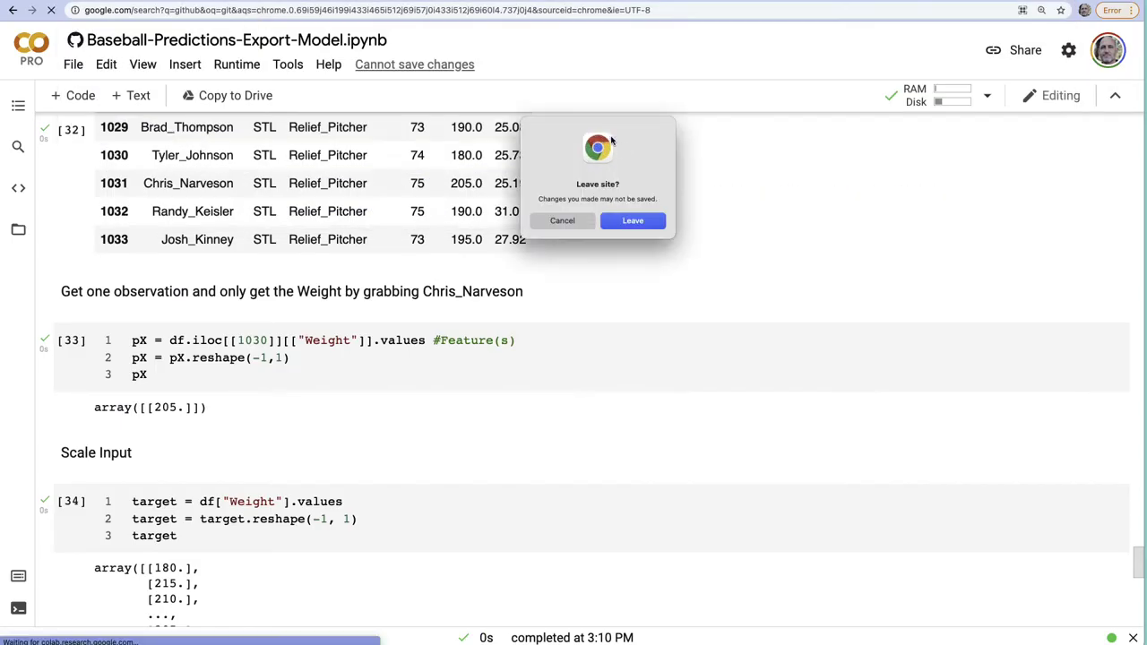
pyautogui.click(636, 220)
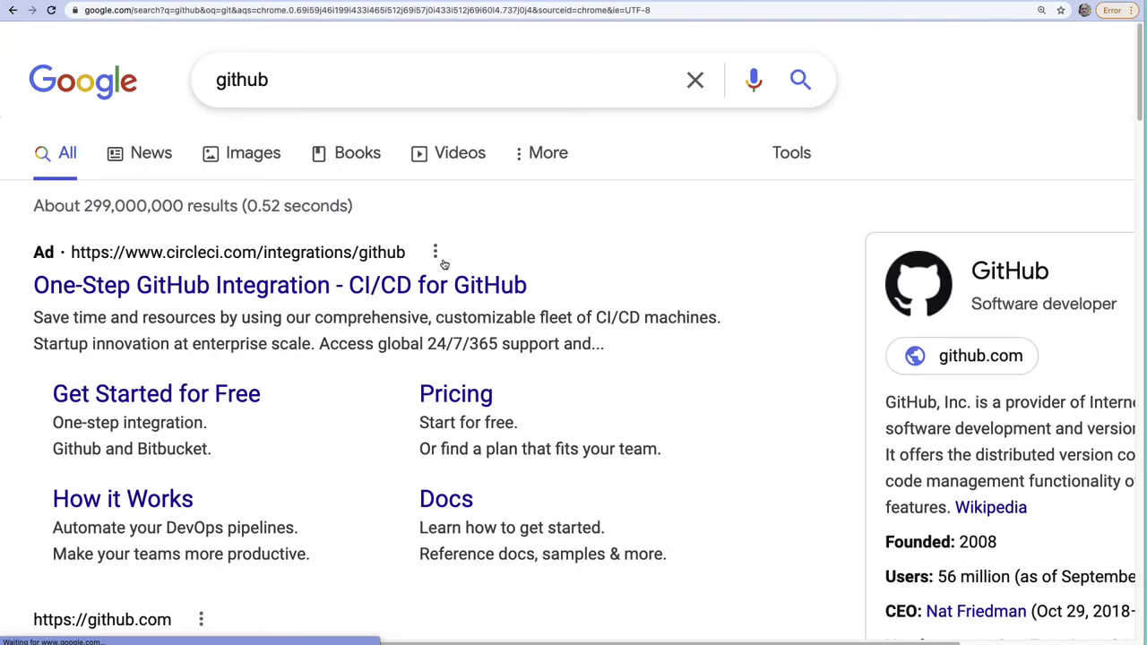
pyautogui.scroll(-6, 133, 257)
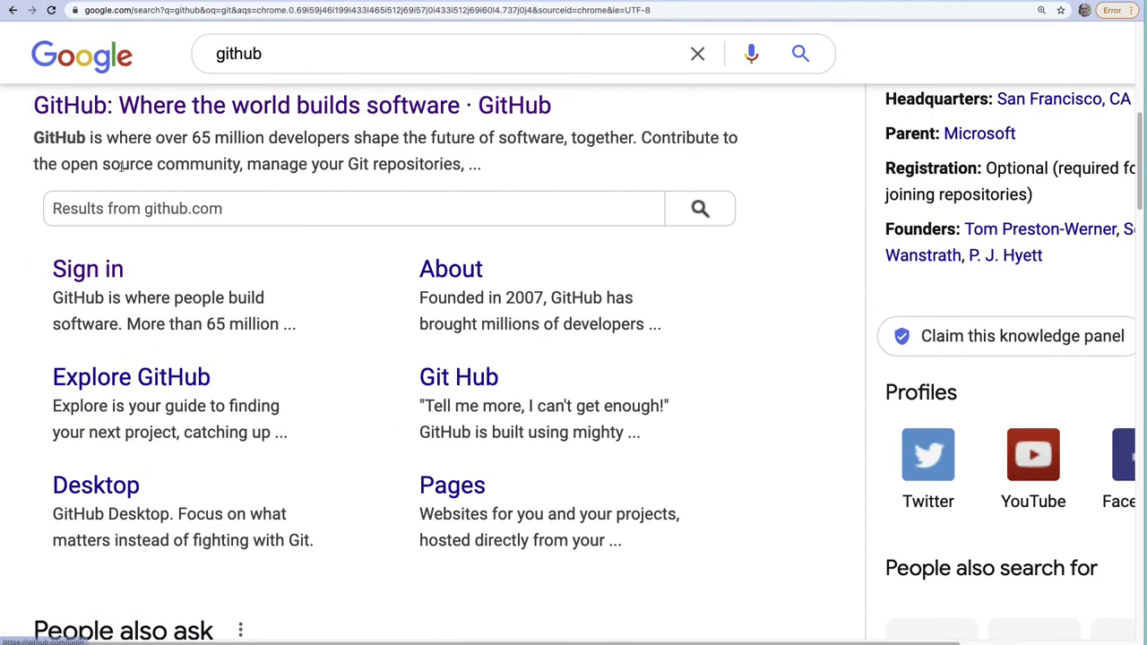
pyautogui.click(133, 106)
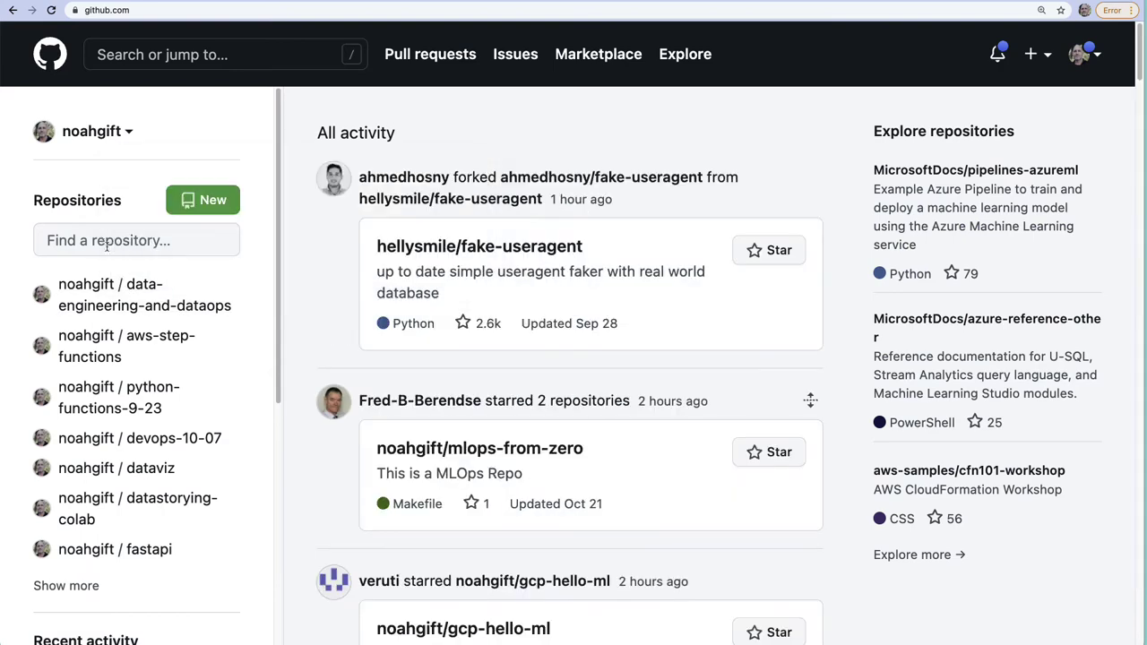
# Filter the repositories by "mlop", open Python-MLOps-Cookbook and look over its file list.
pyautogui.click(87, 241)
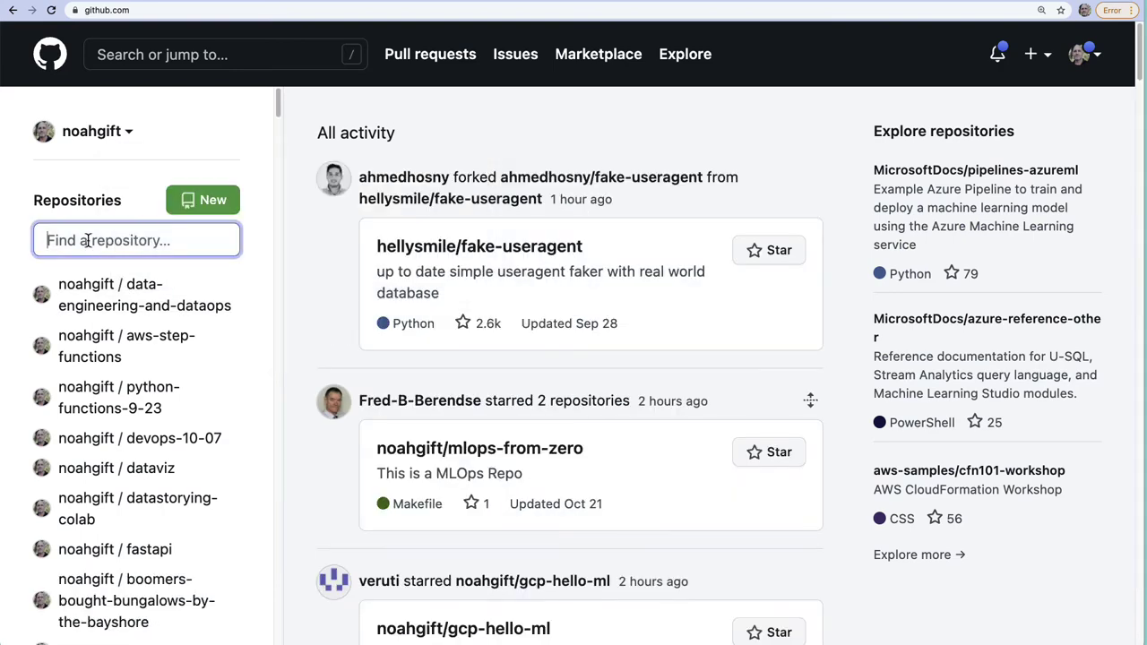
pyautogui.write('mlop')
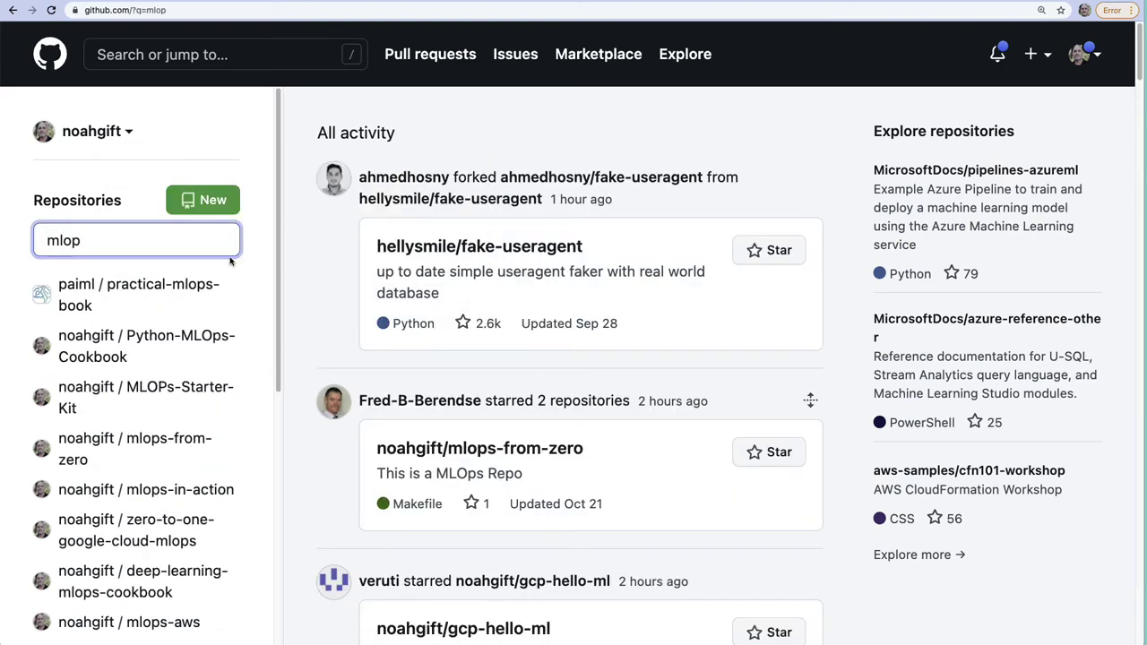
pyautogui.click(144, 363)
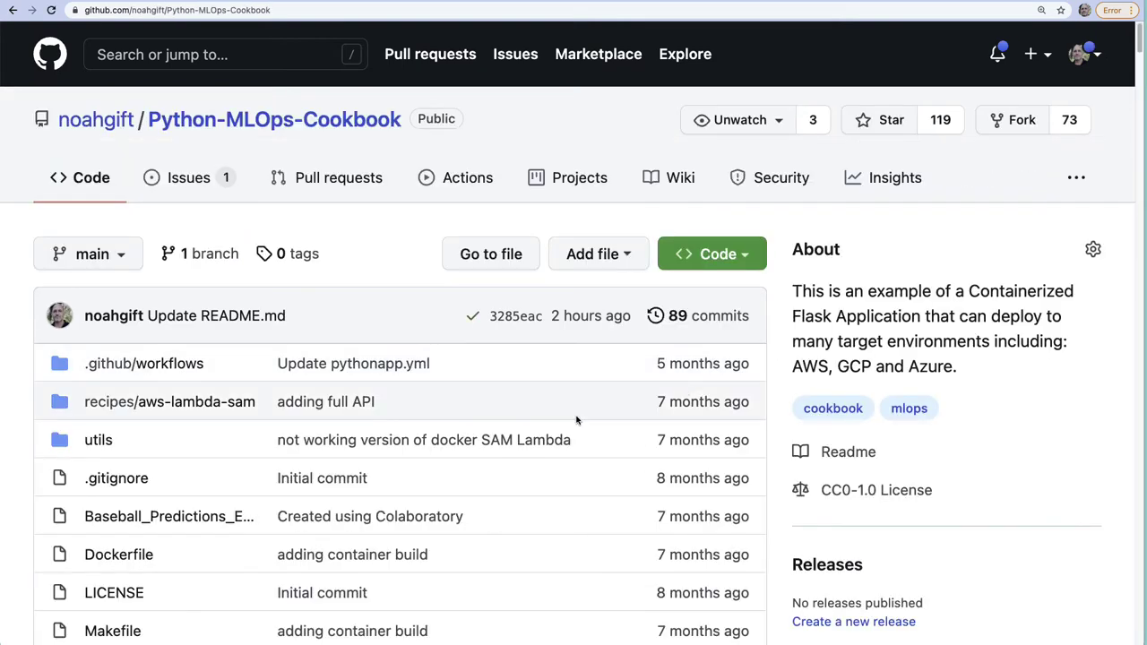
pyautogui.scroll(-5, 583, 421)
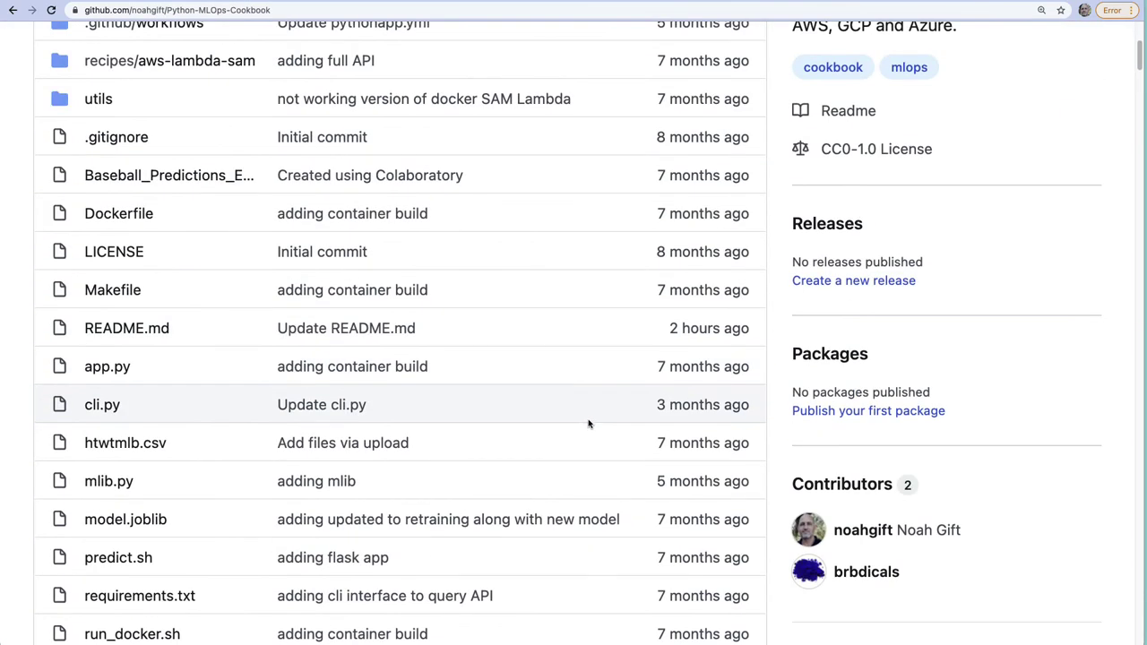
# Switch to the AWS What is DevOps page and highlight the whole list of DevOps best practices.
pyautogui.hotkey('ctrl', 'Tab')
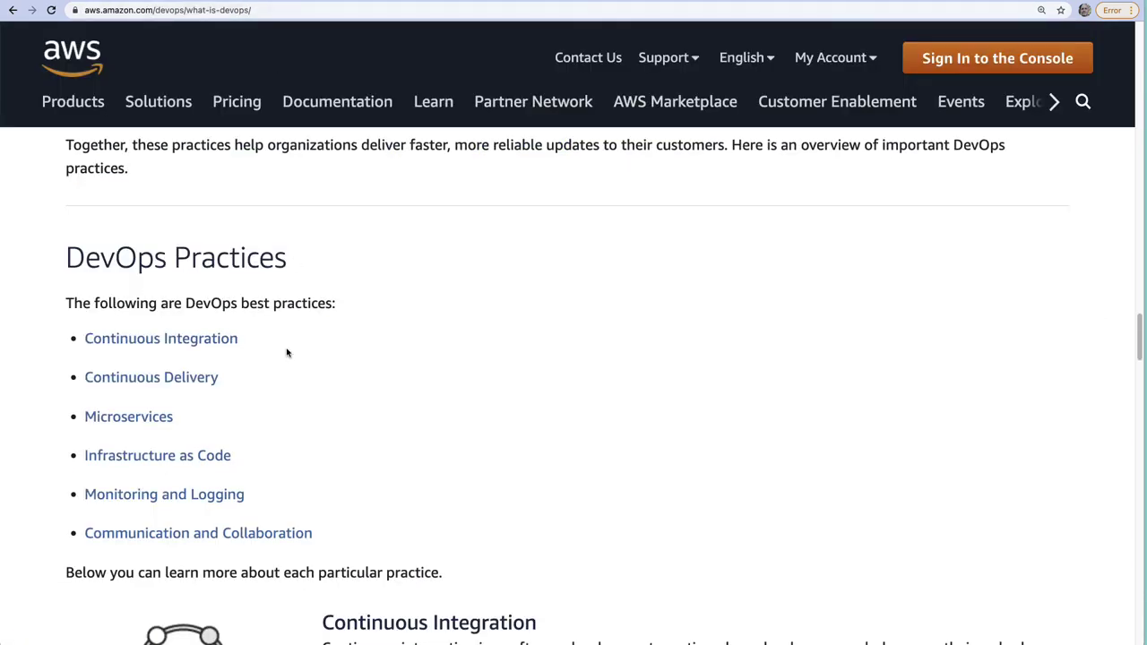
pyautogui.moveTo(320, 535); pyautogui.dragTo(49, 296)
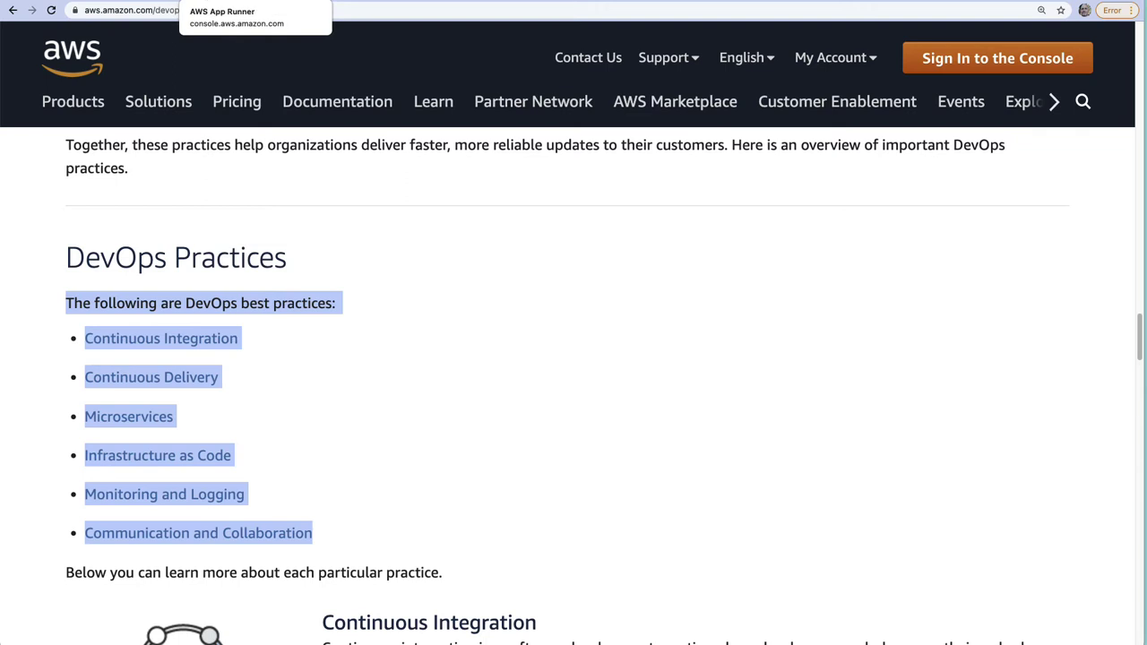
# Switch to the App Runner services list, open the MLOps-Cookbook default domain and select the page's address.
pyautogui.click(215, 2)
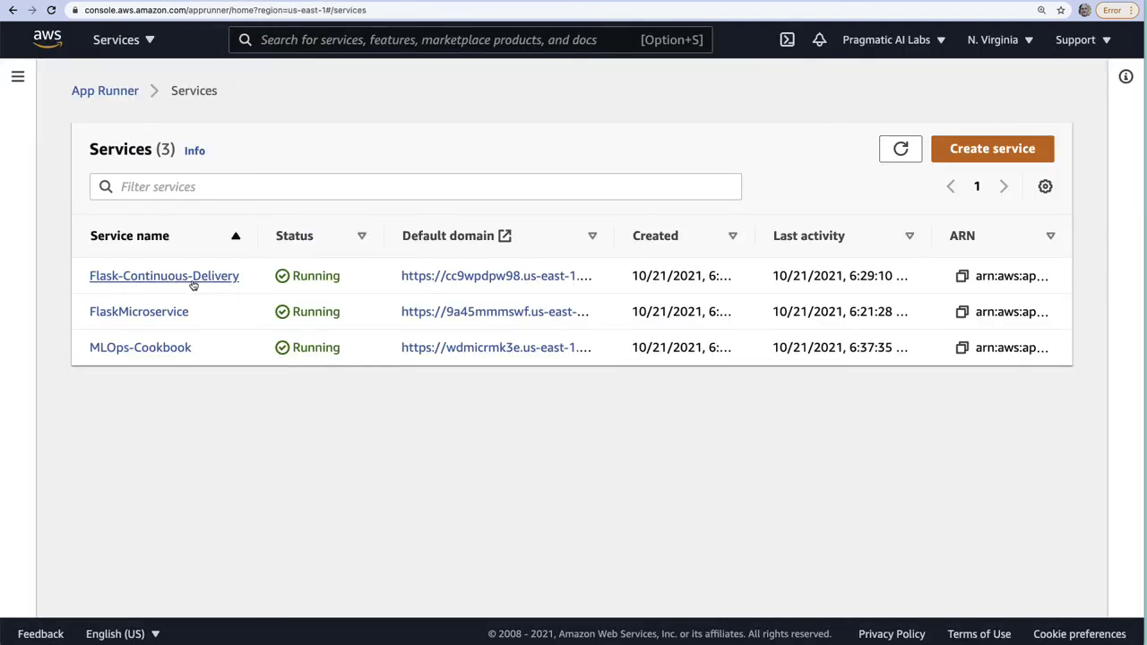
pyautogui.click(478, 351)
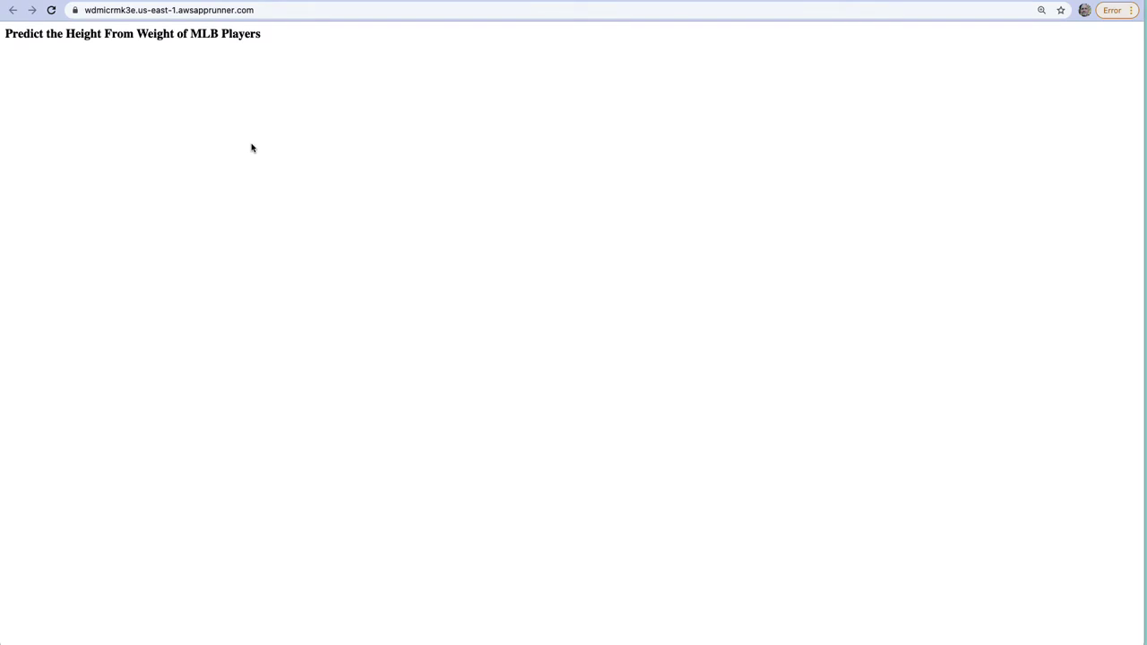
pyautogui.click(284, 10)
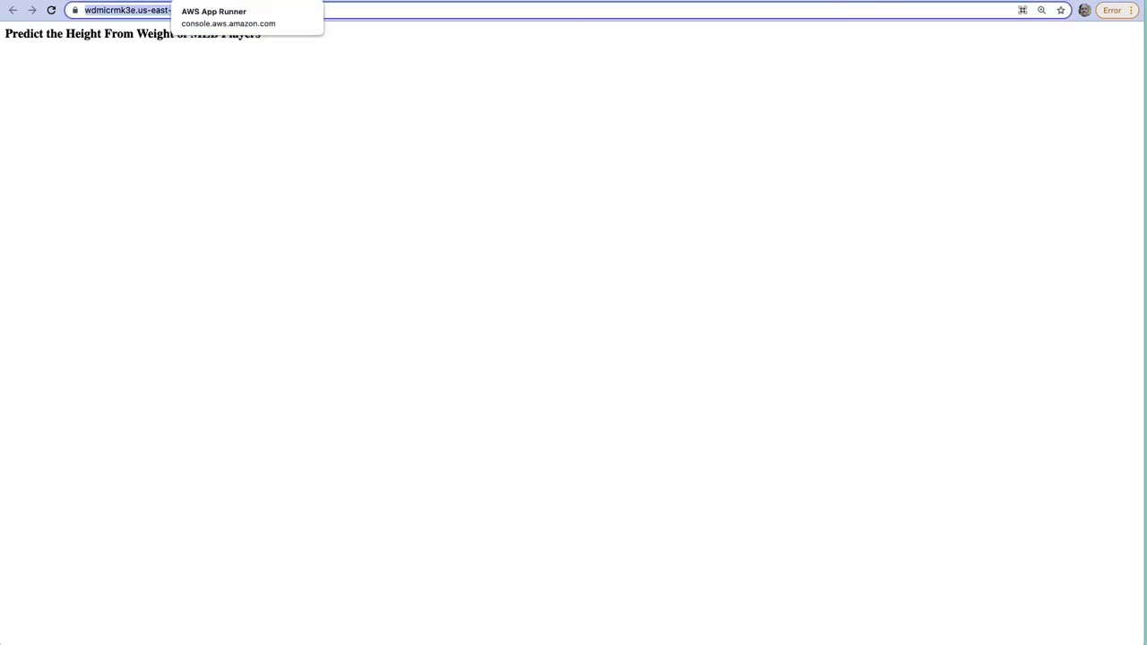
# Switch to AWS Cloud9, discard the pending pip install command and clear the terminal.
pyautogui.hotkey('ctrl', 'shift', 'Tab')
pyautogui.hotkey('ctrl', 'shift', 'Tab')
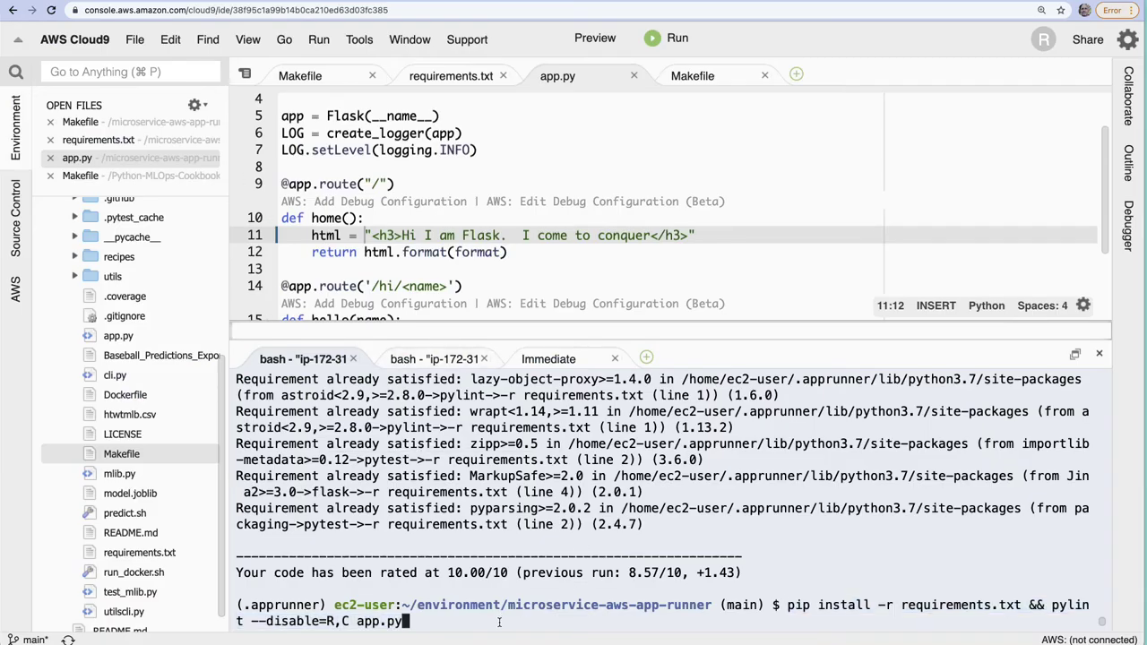
pyautogui.hotkey('ctrl', 'u')
pyautogui.hotkey('ctrl', 'l')
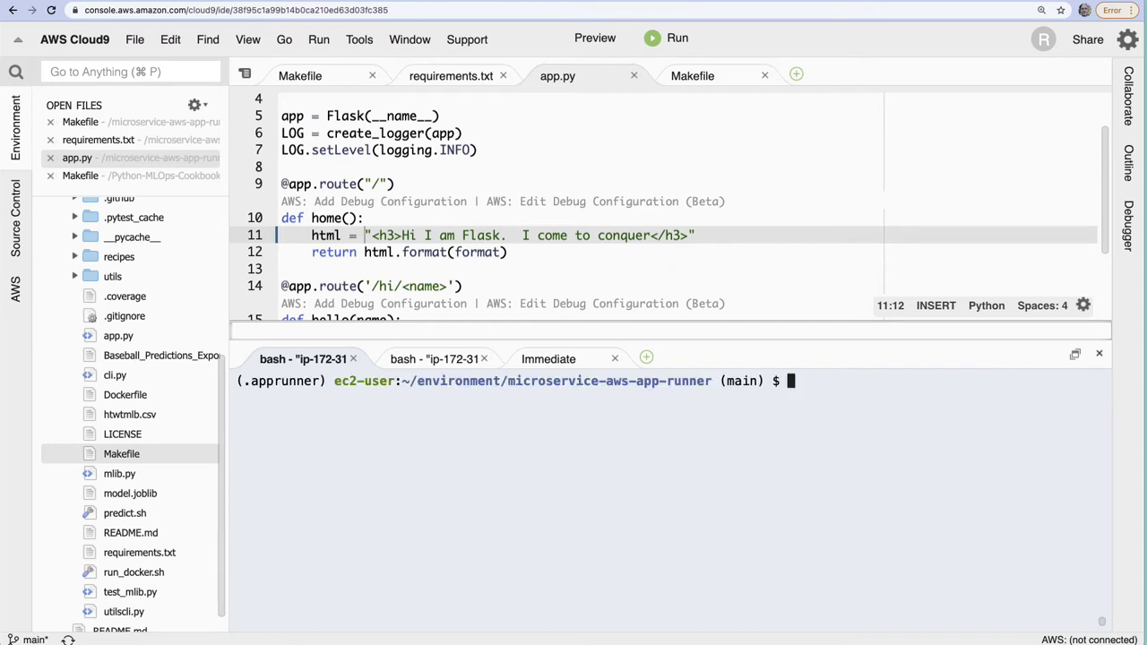
# Go up to the environment directory, list its contents and change into Python-MLOps-Cookbook.
pyautogui.write('cd .')
pyautogui.write('.')
pyautogui.press('Return')
pyautogui.write('ls')
pyautogui.press('Return')
pyautogui.write('cd ')
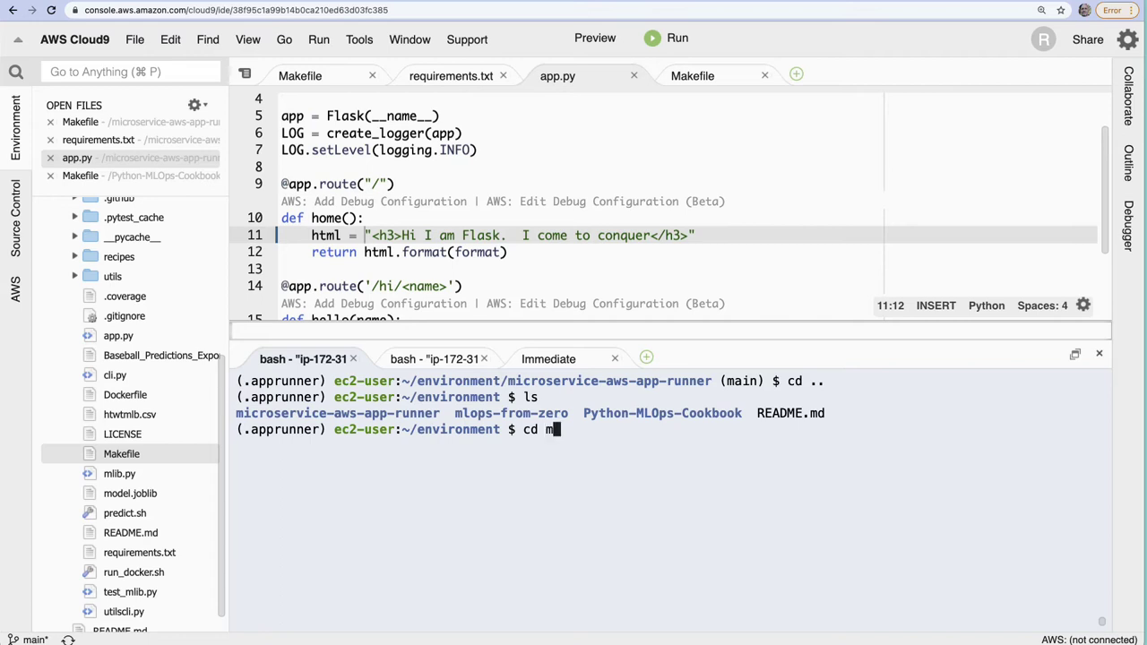
pyautogui.write('Pyh')
pyautogui.press('BackSpace')
pyautogui.write('tho')
pyautogui.press('Tab')
pyautogui.press('Return')
# Deactivate the .apprunner virtual environment in the terminal.
pyautogui.write('dea')
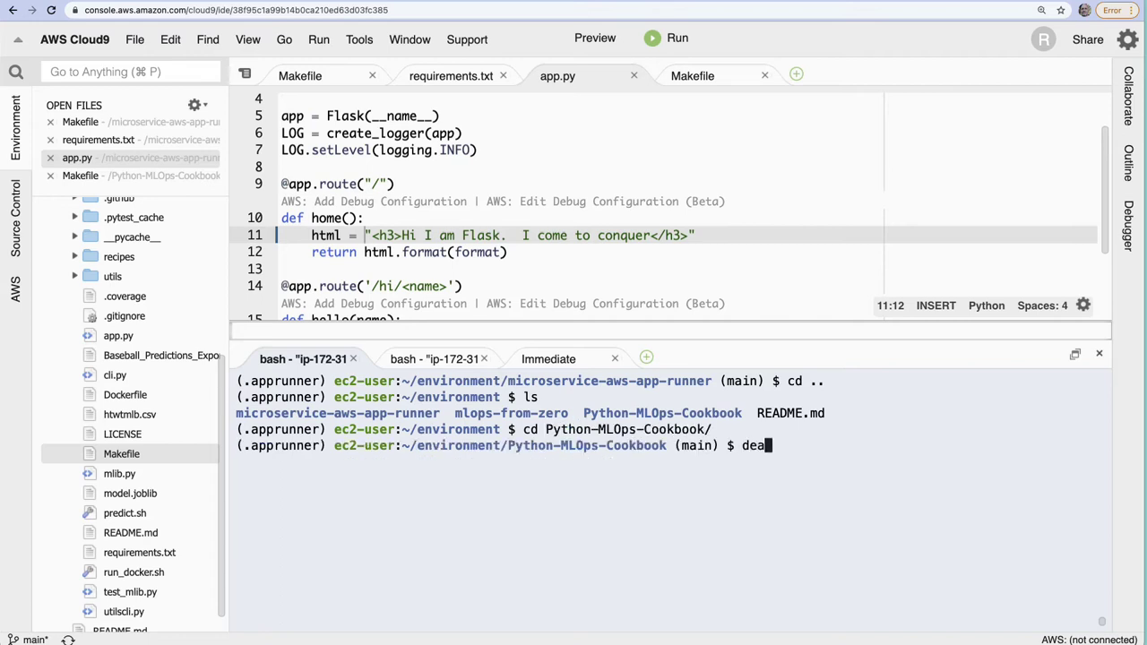
pyautogui.press('BackSpace')
pyautogui.press('BackSpace')
pyautogui.press('BackSpace')
pyautogui.write('deactivate')
pyautogui.press('Return')
pyautogui.write('source ~')
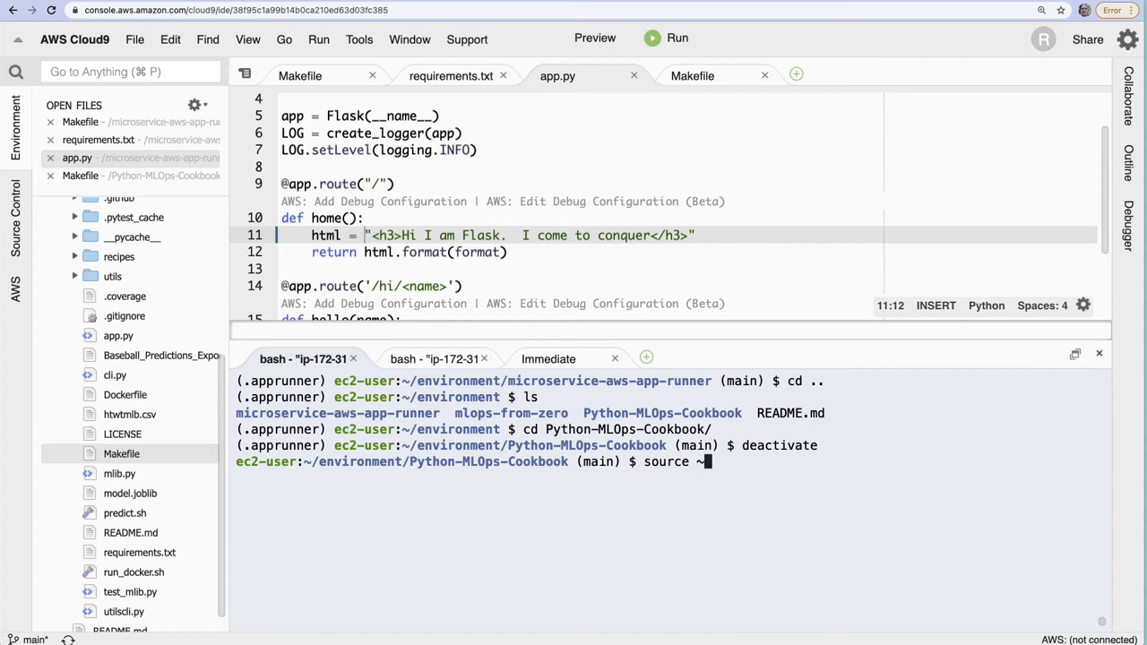
pyautogui.write('/.m')
pyautogui.press('Tab')
pyautogui.press('BackSpace')
pyautogui.press('BackSpace')
pyautogui.press('BackSpace')
pyautogui.press('BackSpace')
pyautogui.press('BackSpace')
pyautogui.press('BackSpace')
pyautogui.press('BackSpace')
pyautogui.press('Tab')
pyautogui.press('Tab')
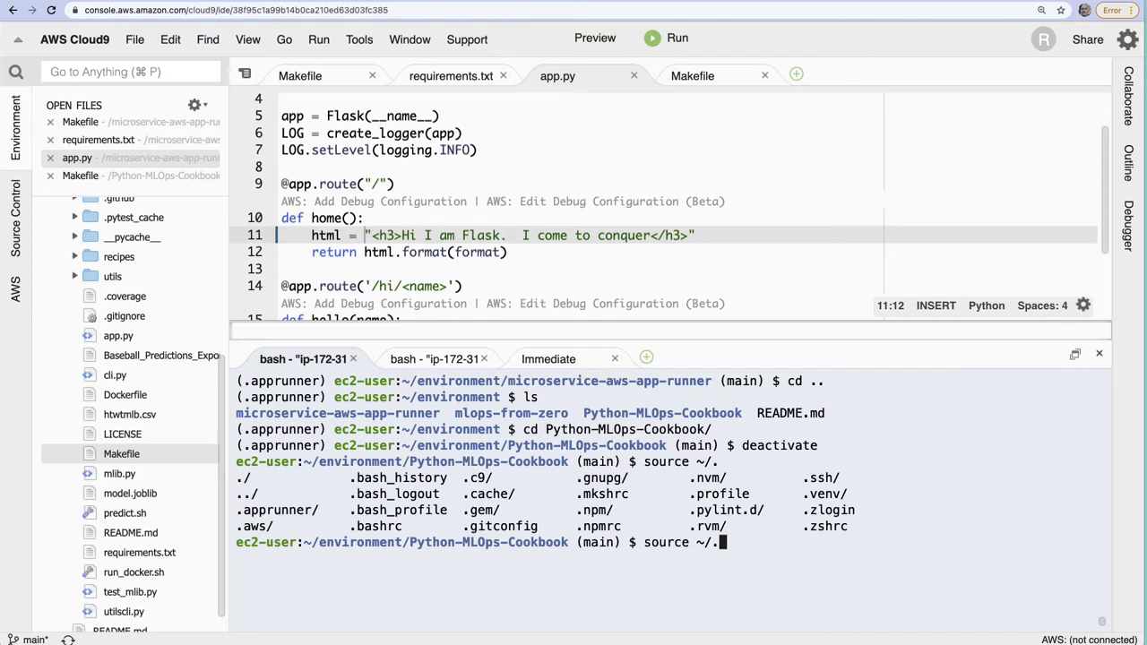
pyautogui.write('ml')
pyautogui.press('BackSpace')
pyautogui.press('BackSpace')
pyautogui.press('BackSpace')
pyautogui.press('BackSpace')
pyautogui.press('BackSpace')
pyautogui.press('BackSpace')
pyautogui.press('BackSpace')
pyautogui.press('BackSpace')
pyautogui.press('BackSpace')
pyautogui.press('BackSpace')
pyautogui.press('BackSpace')
pyautogui.press('BackSpace')
# Show the shell history and look through the earlier commands.
pyautogui.write('history')
pyautogui.press('Return')
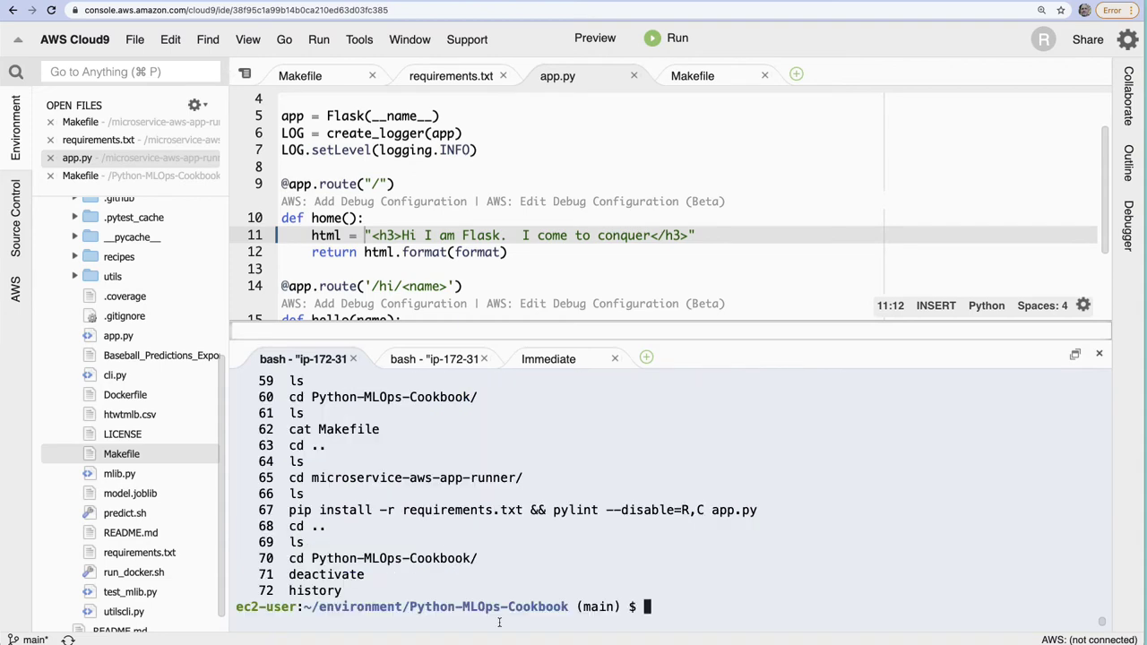
pyautogui.scroll(5, 374, 525)
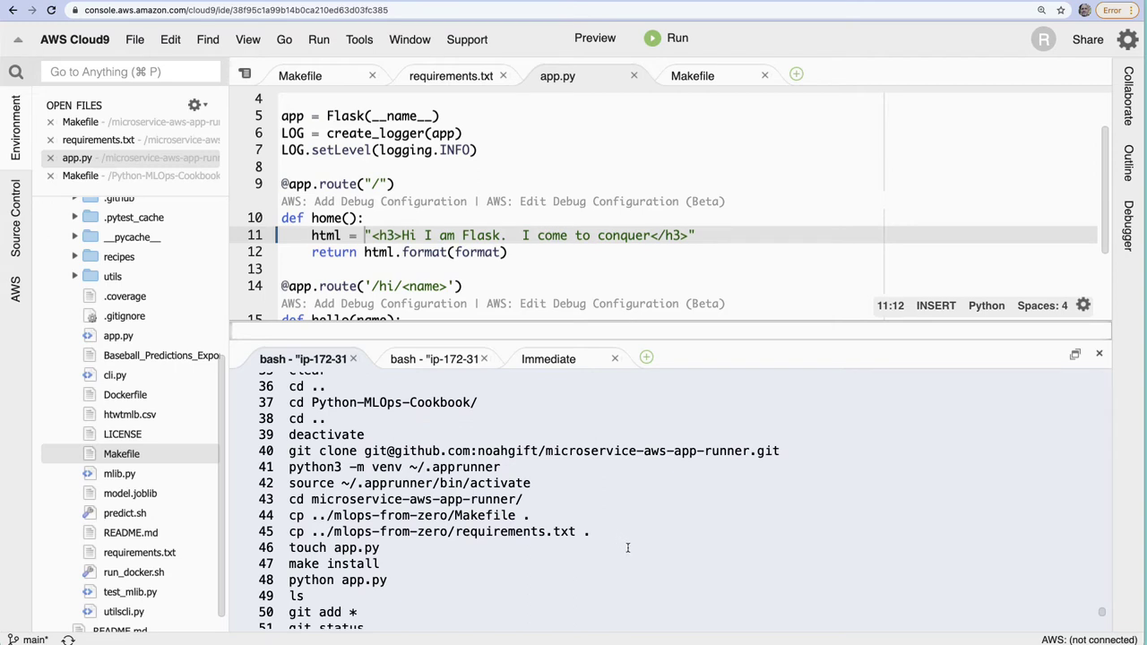
pyautogui.scroll(-5, 627, 548)
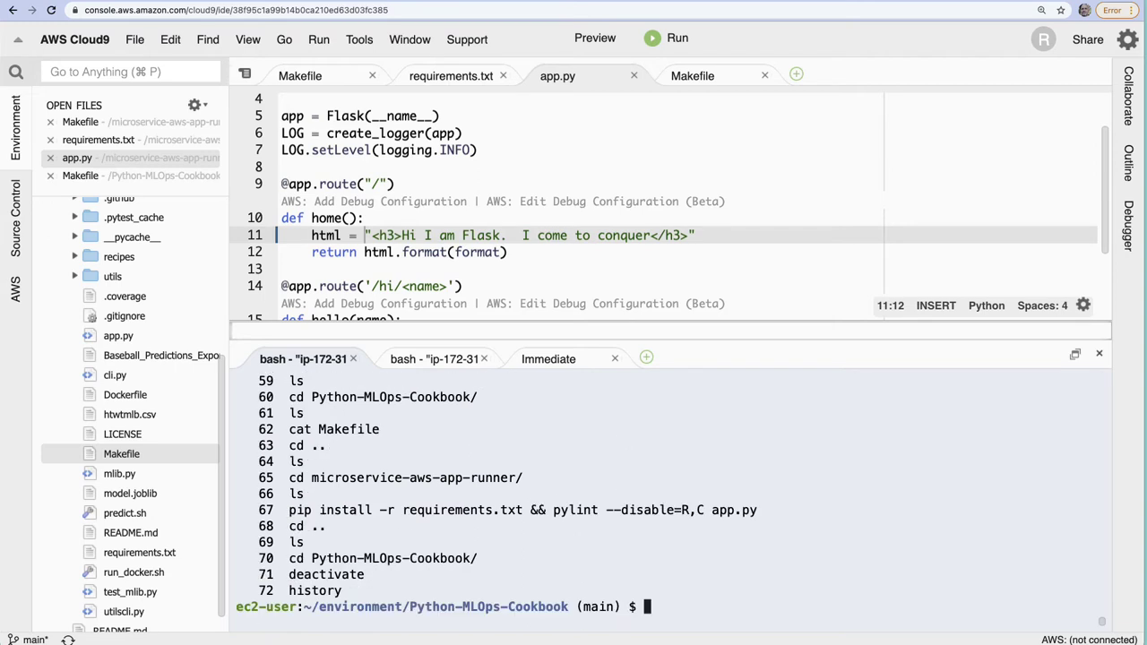
# Clear the terminal and filter the command history for source with history | grep source.
pyautogui.hotkey('ctrl', 'l')
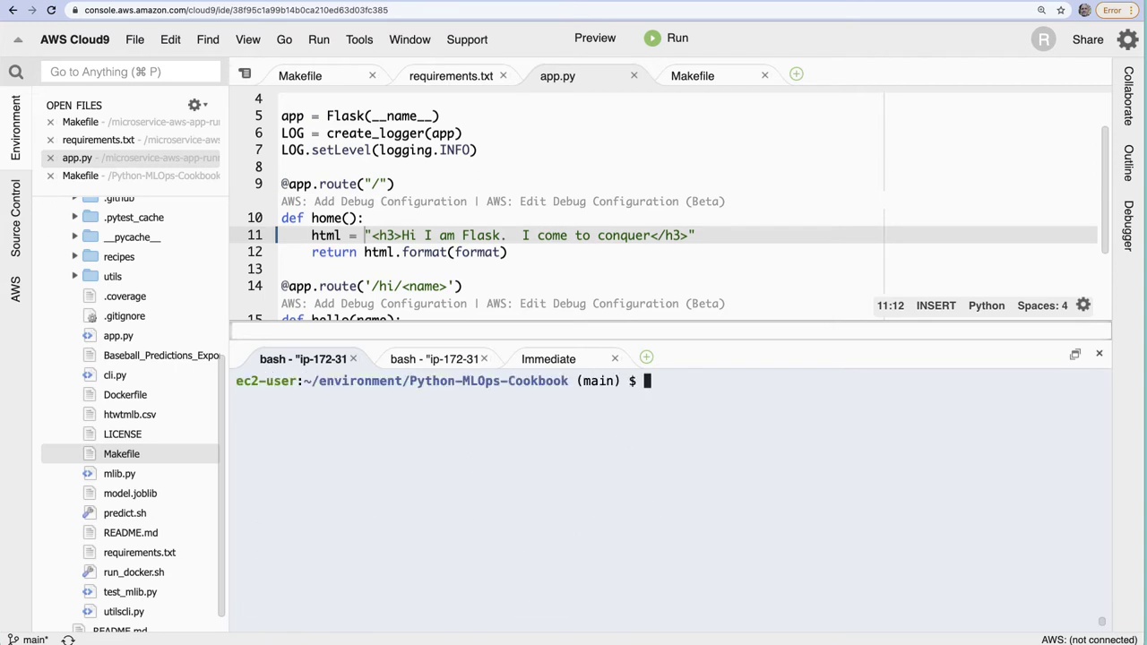
pyautogui.write('history')
pyautogui.press('Up')
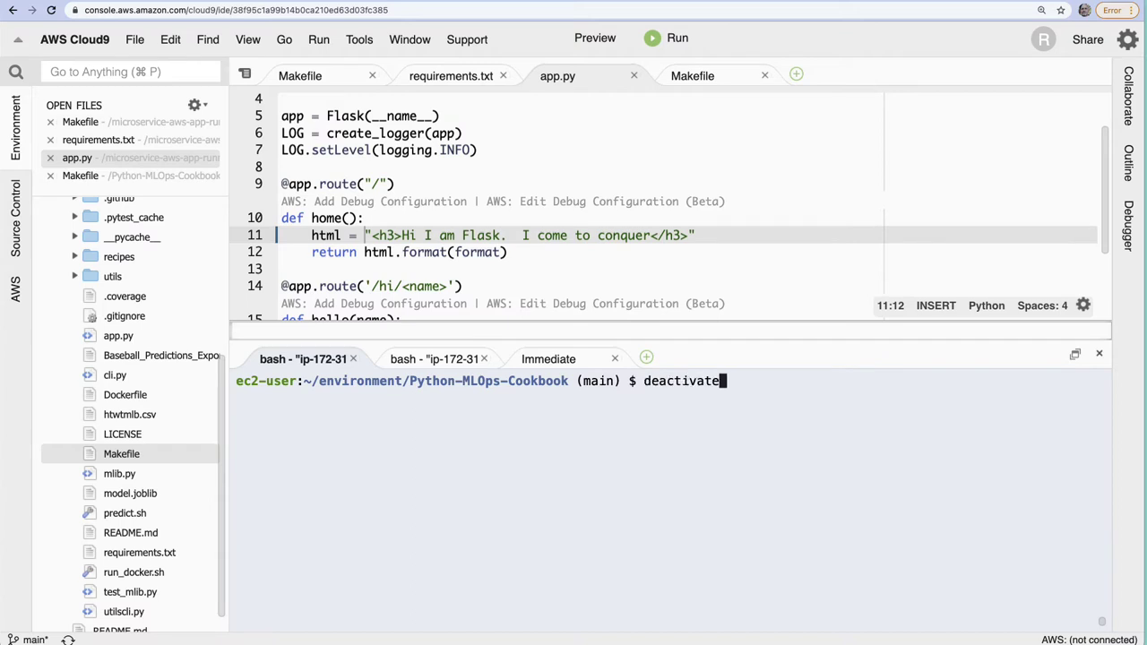
pyautogui.press('Down')
pyautogui.write('| grep ')
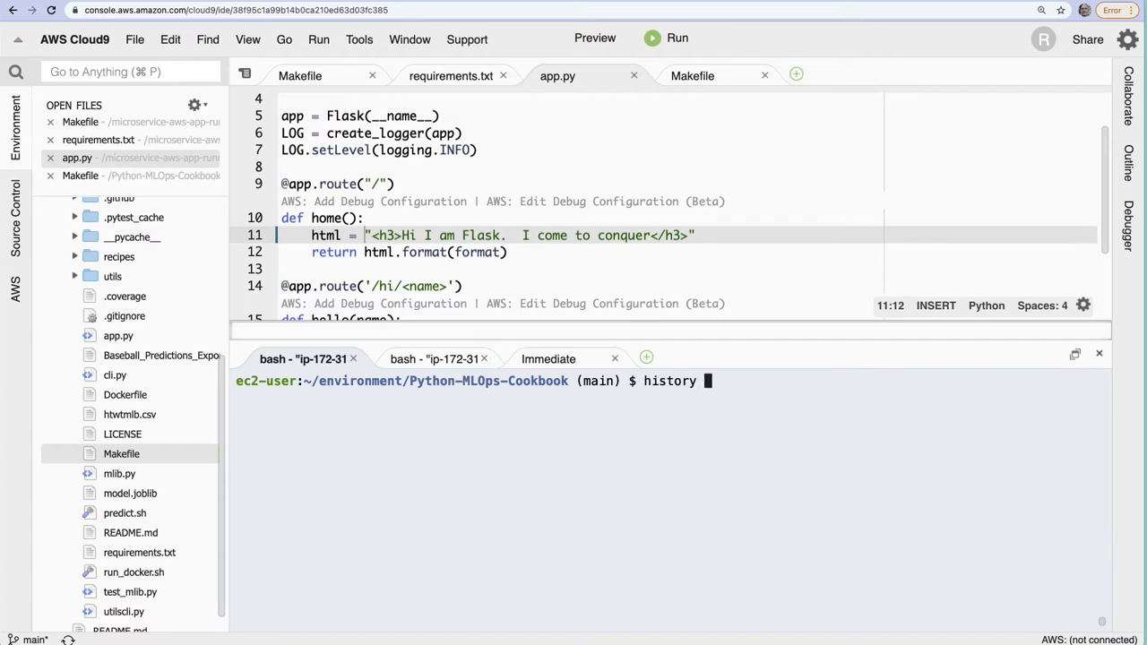
pyautogui.write('source')
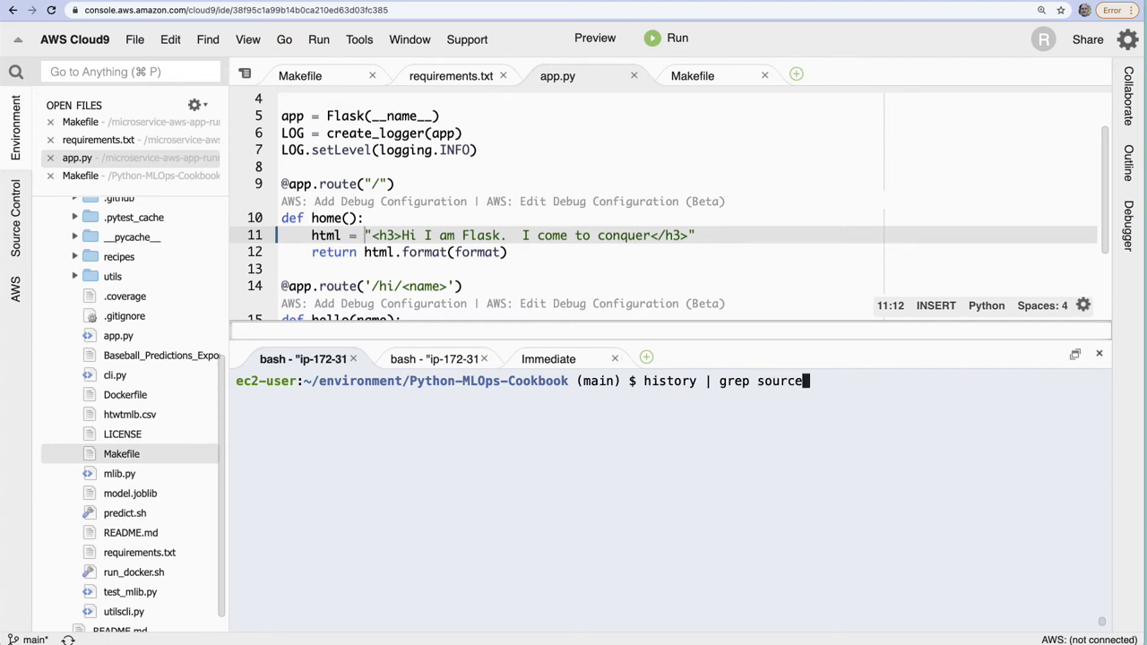
pyautogui.press('Return')
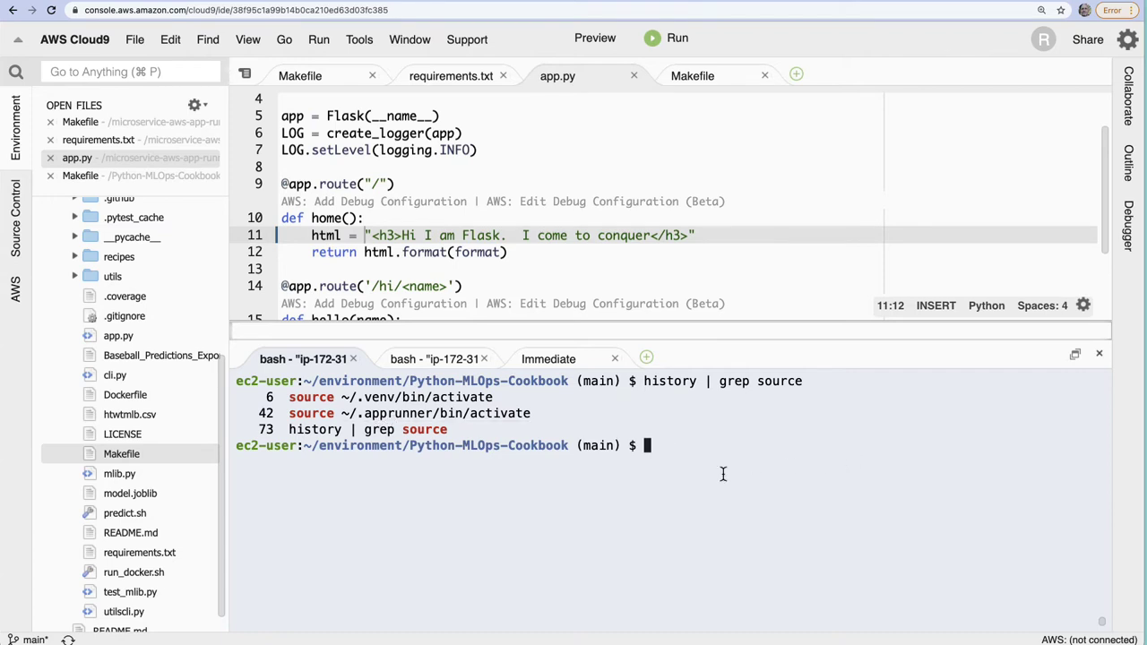
# Rerun history entry 42 with !42 to activate the ~/.apprunner virtual environment.
pyautogui.press('Up')
pyautogui.press('Up')
pyautogui.press('Up')
pyautogui.press('Up')
pyautogui.press('Down')
pyautogui.press('Down')
pyautogui.press('BackSpace')
pyautogui.press('BackSpace')
pyautogui.press('BackSpace')
pyautogui.press('BackSpace')
pyautogui.press('BackSpace')
pyautogui.press('BackSpace')
pyautogui.press('BackSpace')
pyautogui.write('!')
pyautogui.write('6')
pyautogui.press('BackSpace')
pyautogui.write('42')
pyautogui.press('Return')
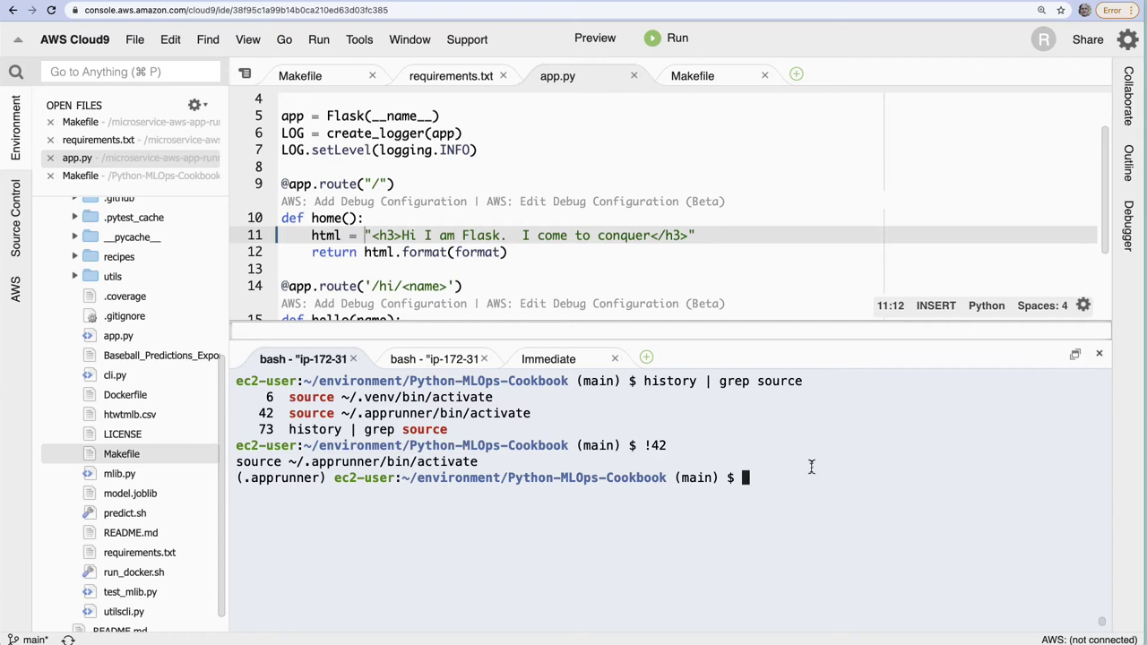
# Open utilscli.py from the project tree, enlarge the editor area and highlight the cli function with its docstring.
pyautogui.scroll(-1, 151, 523)
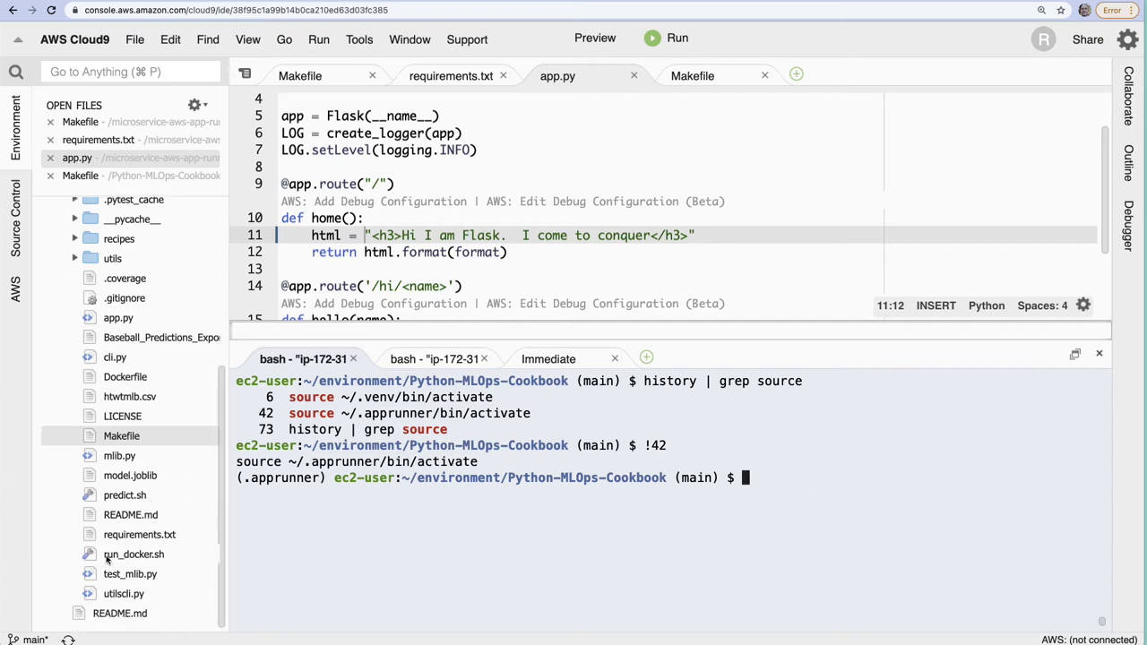
pyautogui.click(89, 597)
pyautogui.click(90, 597)
pyautogui.doubleClick(89, 598)
pyautogui.moveTo(473, 341); pyautogui.dragTo(484, 457)
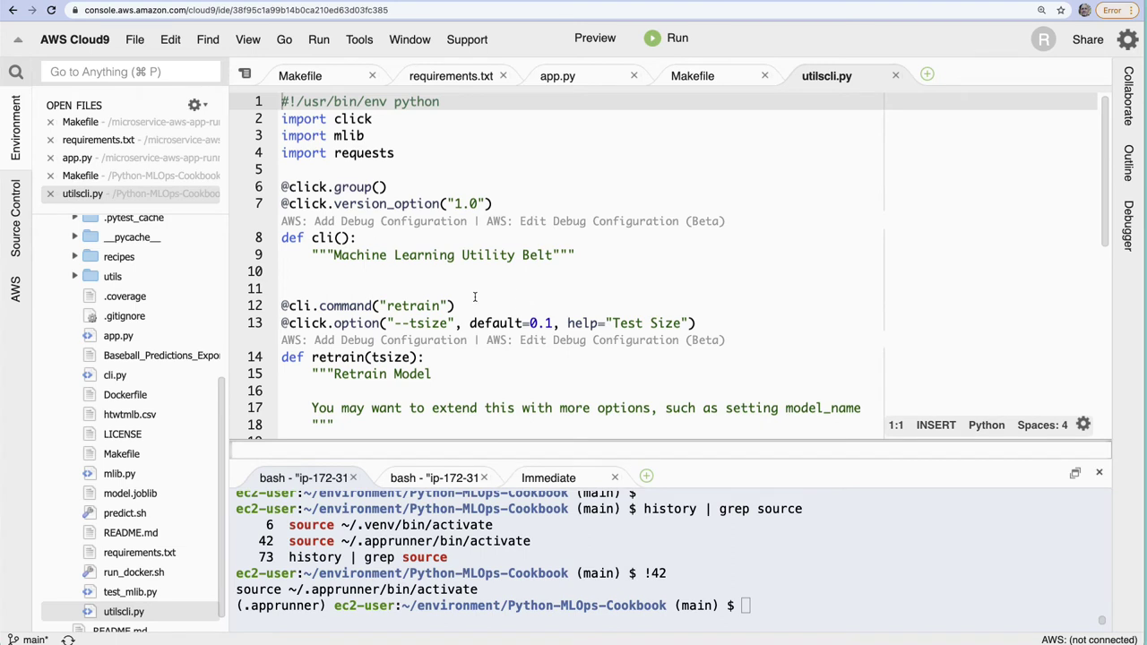
pyautogui.moveTo(604, 256); pyautogui.dragTo(271, 244)
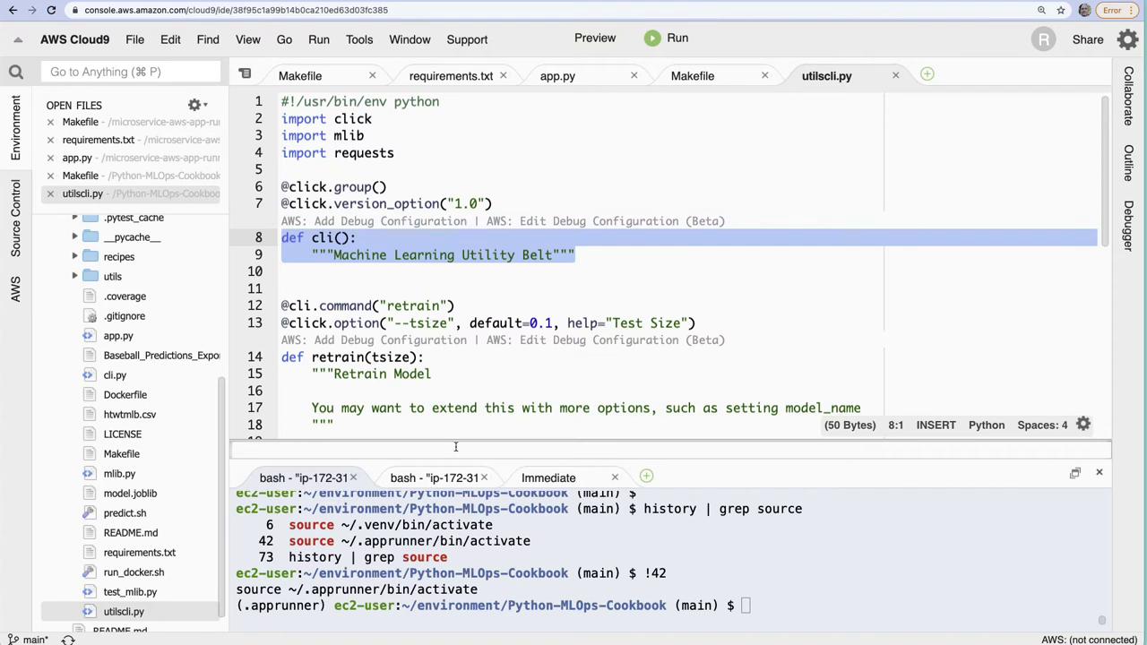
# Try to show the command-line help of utilscli.py in the terminal with ./utilscli.py --help.
pyautogui.moveTo(456, 460); pyautogui.dragTo(456, 429)
pyautogui.click(742, 526)
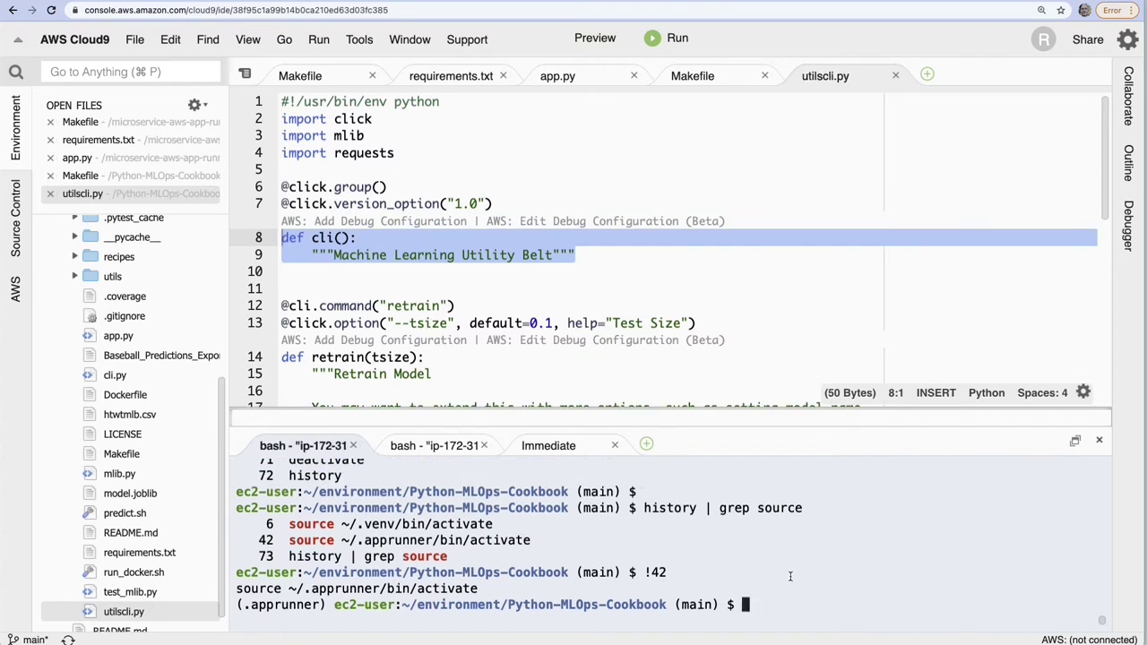
pyautogui.write('./utilsc')
pyautogui.press('Tab')
pyautogui.write('--help')
pyautogui.press('Return')
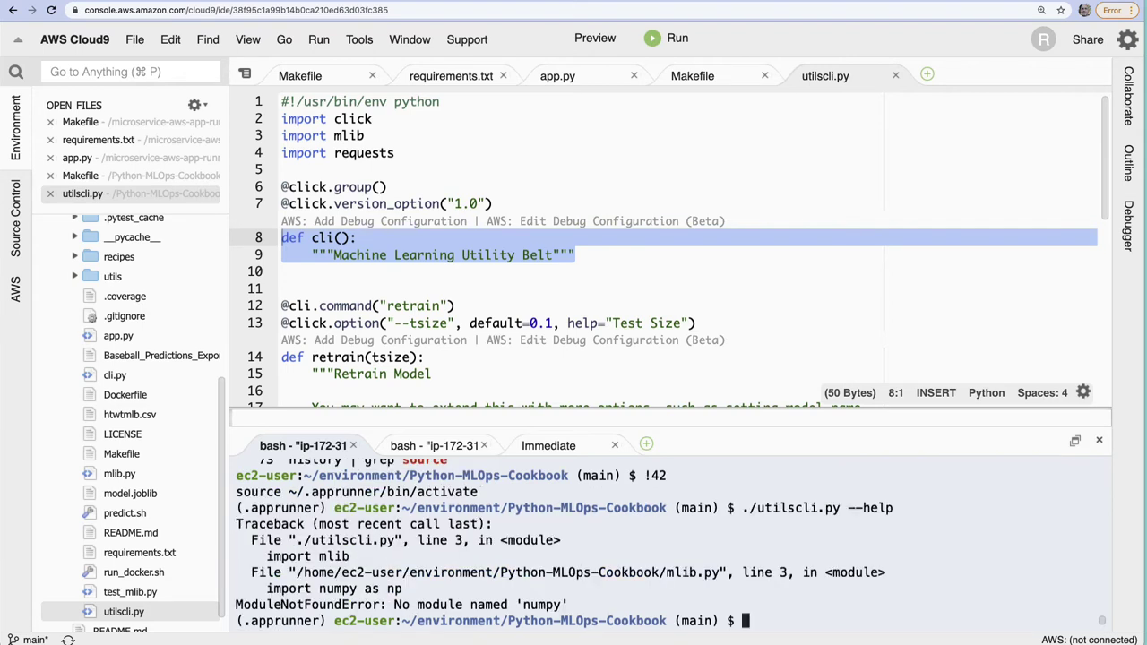
# Install the project's dependencies with make install and enlarge the terminal area.
pyautogui.write('make install')
pyautogui.press('Return')
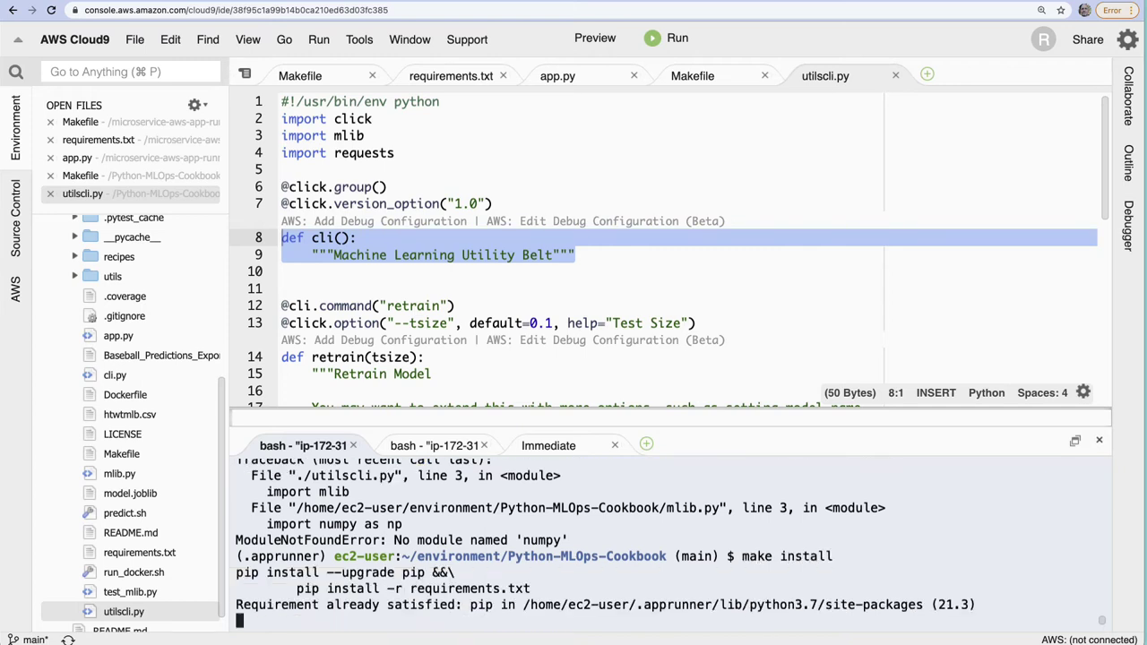
pyautogui.moveTo(658, 426); pyautogui.dragTo(657, 322)
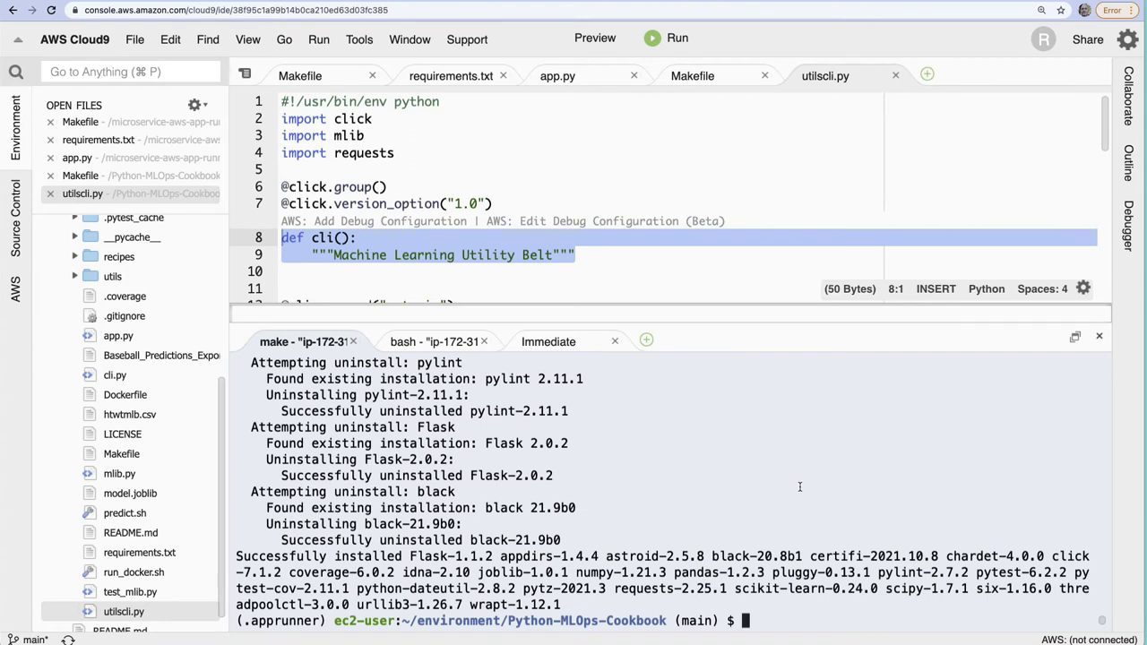
# Clear the terminal and rerun ./utilscli.py --help.
pyautogui.hotkey('ctrl', 'l')
pyautogui.press('Up')
pyautogui.press('Up')
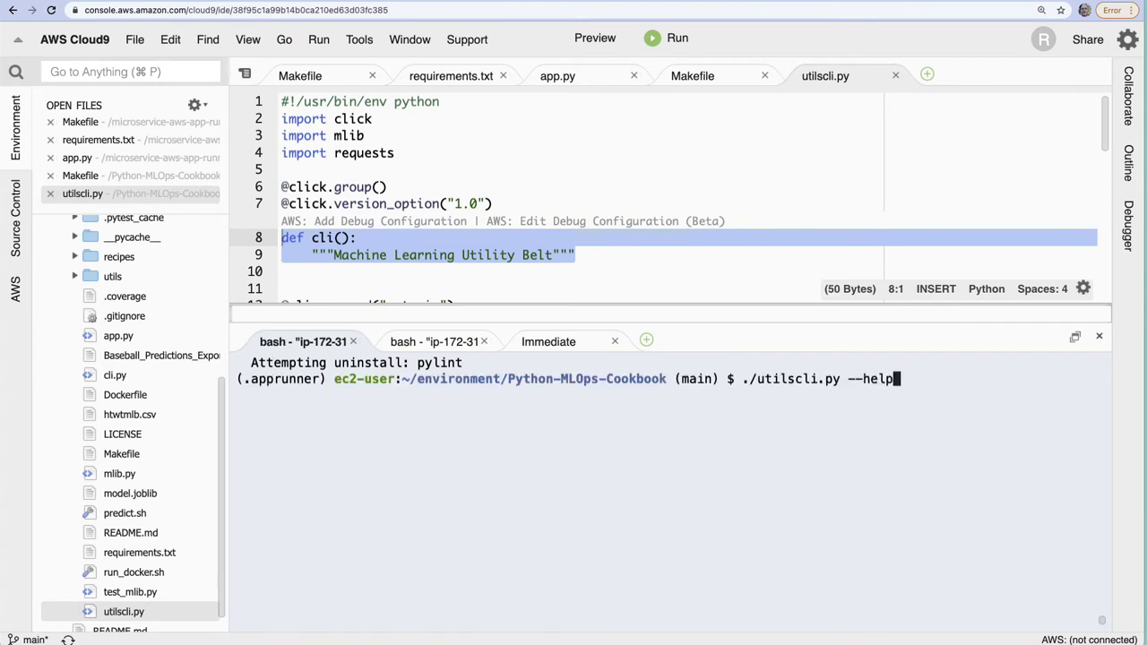
pyautogui.press('Return')
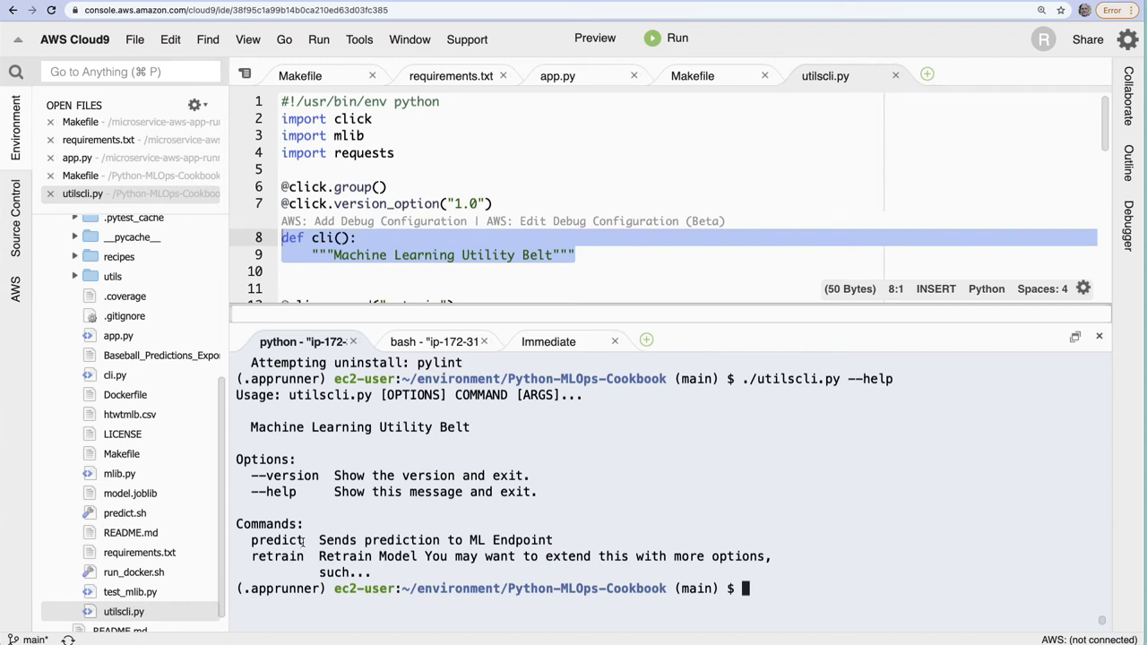
# Highlight the predict and retrain commands in the help output and the "--tsize" option in the utilscli.py code.
pyautogui.moveTo(305, 541); pyautogui.dragTo(249, 543)
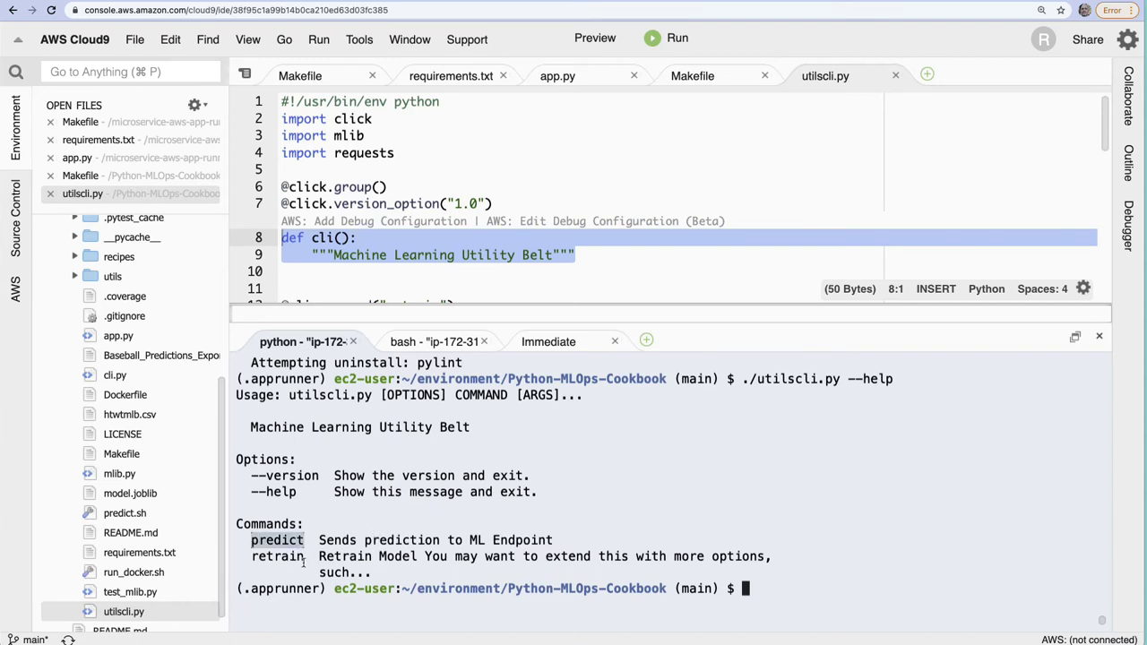
pyautogui.moveTo(304, 562); pyautogui.dragTo(253, 560)
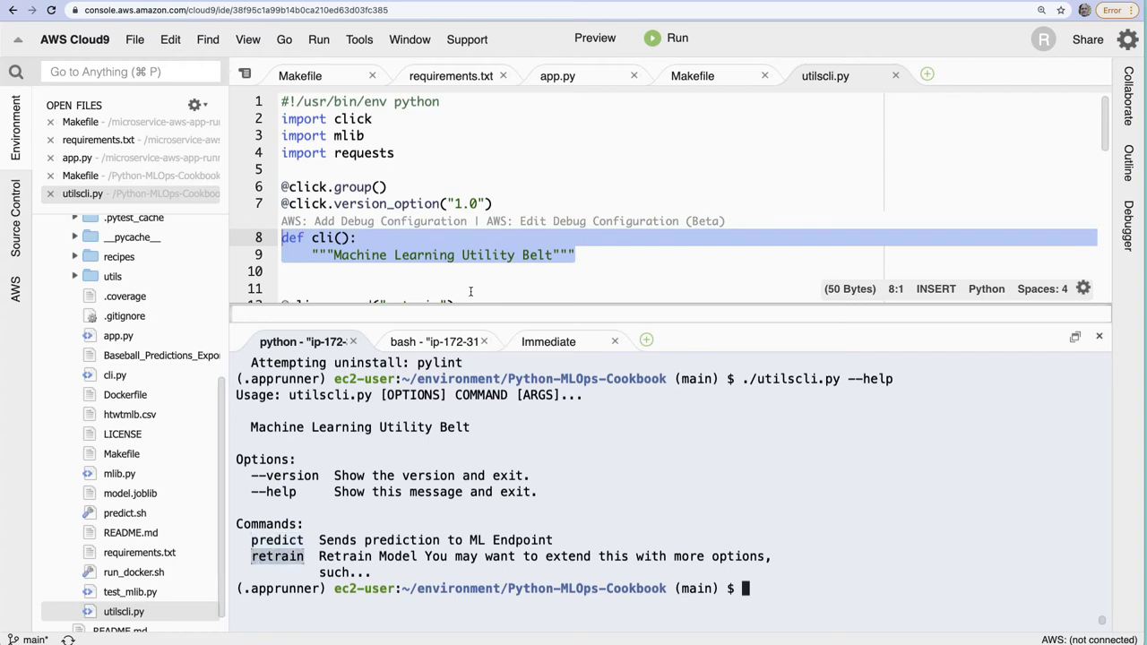
pyautogui.scroll(-5, 475, 277)
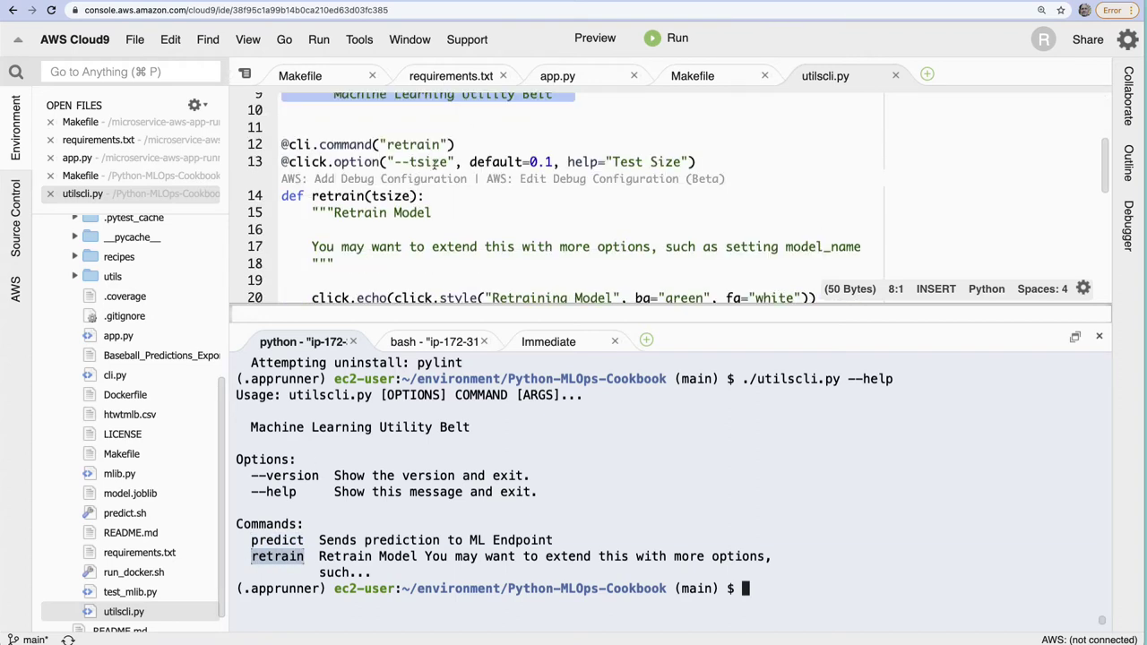
pyautogui.moveTo(455, 162); pyautogui.dragTo(388, 162)
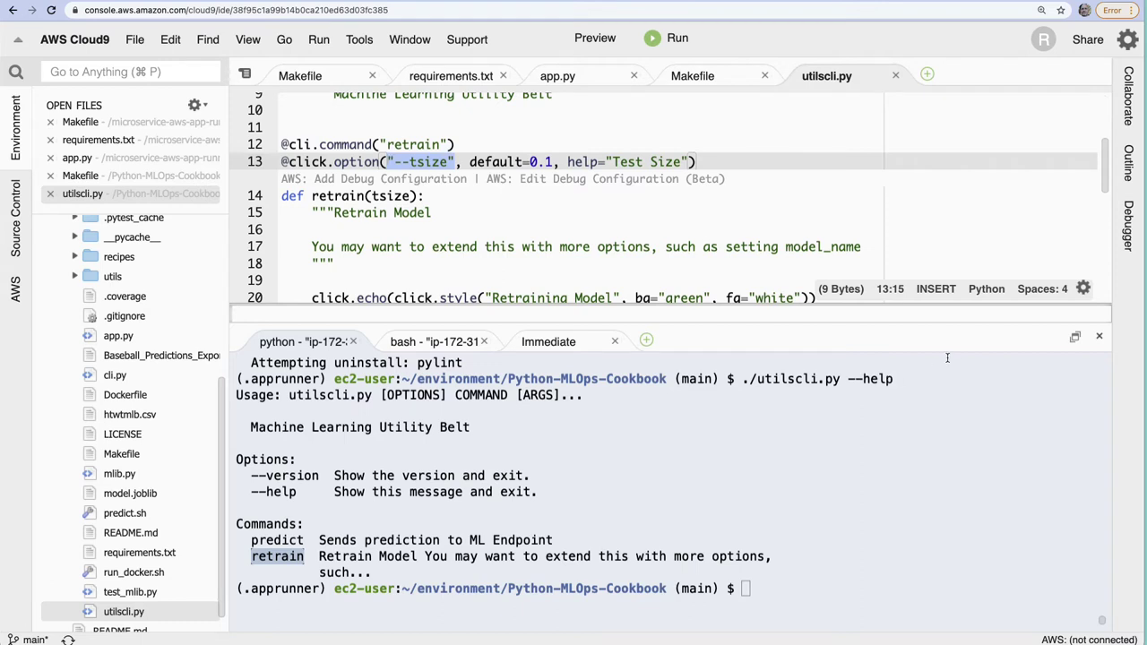
# Retrain the model with a test size of 0.2 by running ./utilscli.py retrain --tsize 0.2.
pyautogui.click(828, 536)
pyautogui.press('Up')
pyautogui.press('BackSpace')
pyautogui.press('BackSpace')
pyautogui.press('BackSpace')
pyautogui.press('BackSpace')
pyautogui.press('BackSpace')
pyautogui.press('BackSpace')
pyautogui.write('retrain --tsize')
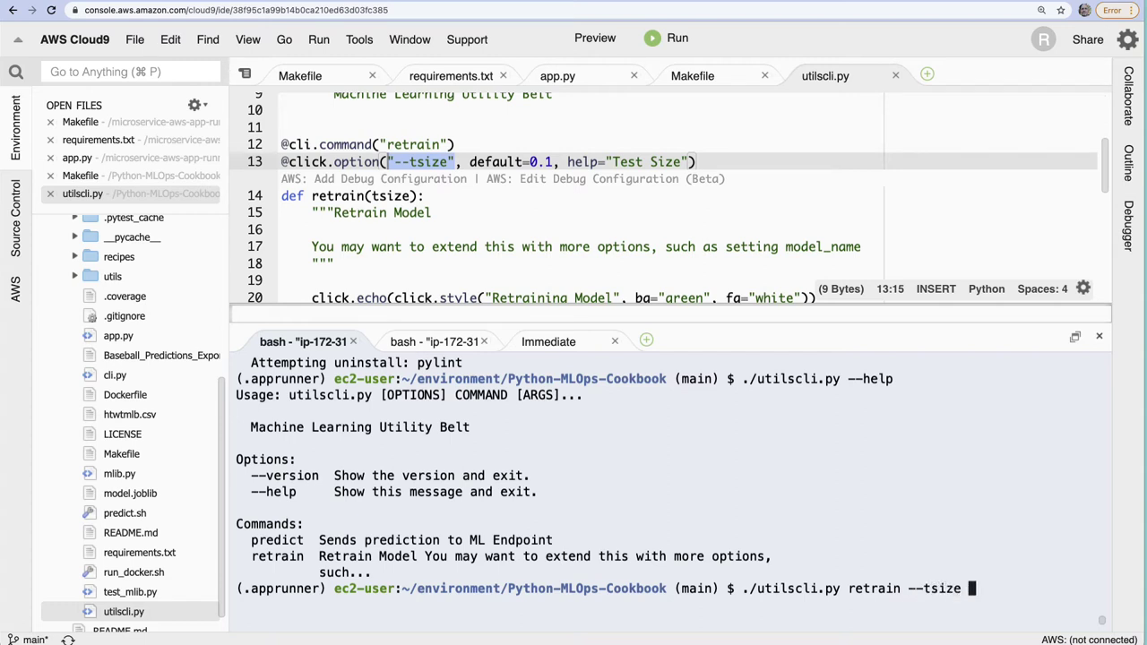
pyautogui.write(' 0.2')
pyautogui.press('Return')
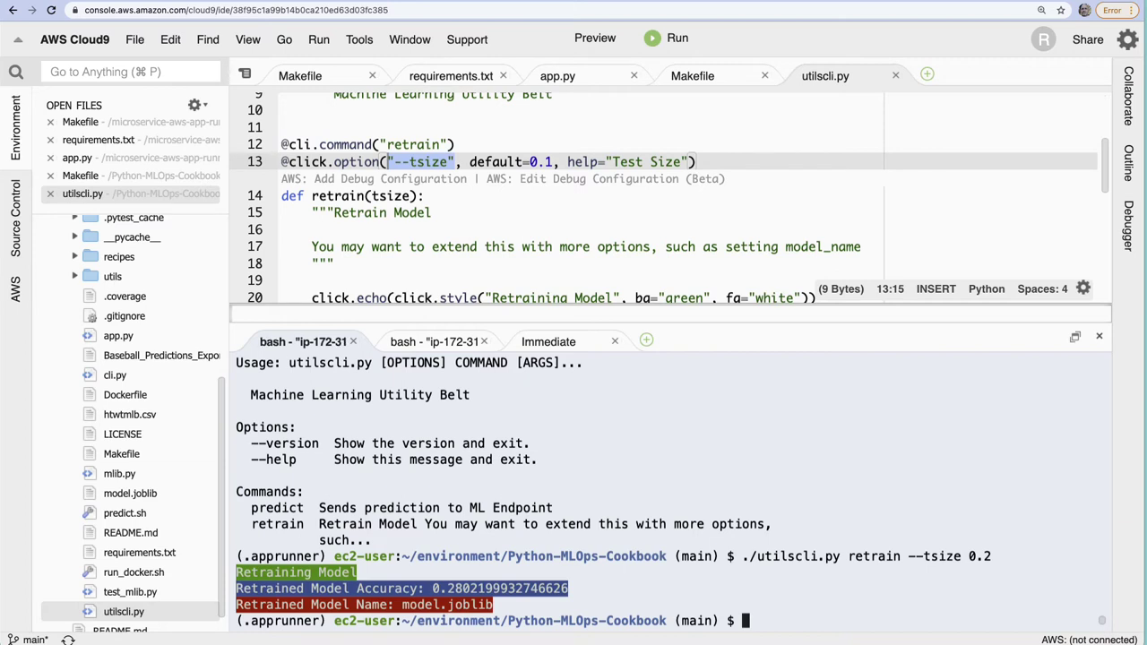
# List the project folder's files in long format with ls -l and look through the listing.
pyautogui.write('ls -l')
pyautogui.press('Return')
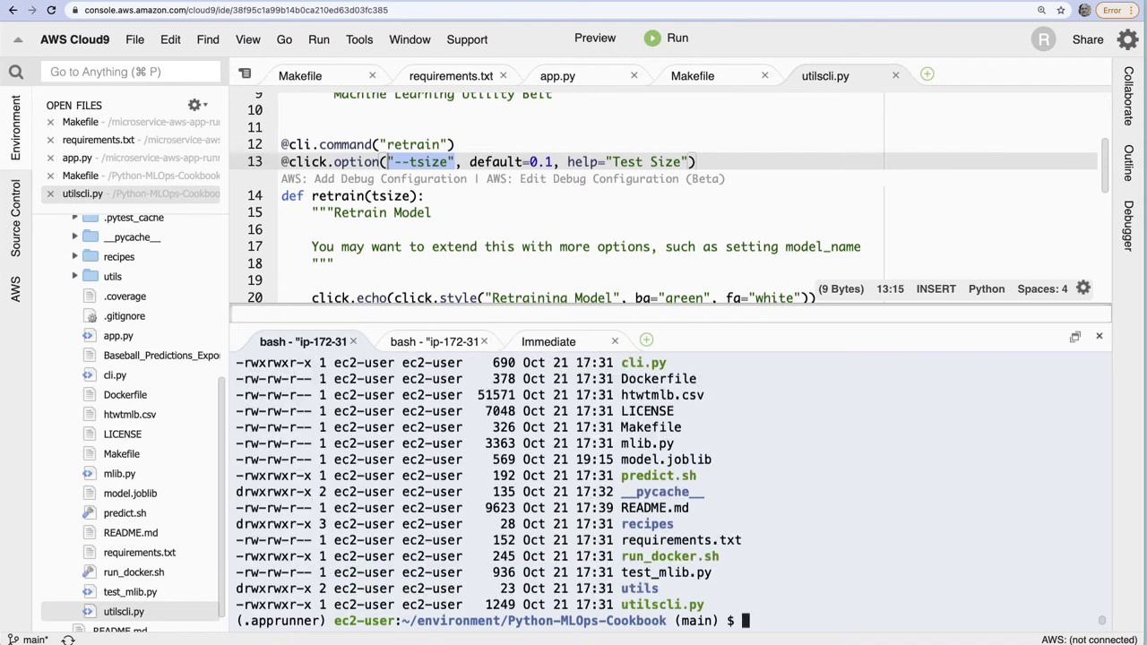
pyautogui.scroll(1, 789, 515)
pyautogui.scroll(-1, 800, 511)
# Show only the details of the model file with ls -l model.joblib and highlight its size and timestamp.
pyautogui.press('Up')
pyautogui.write('model.joblib')
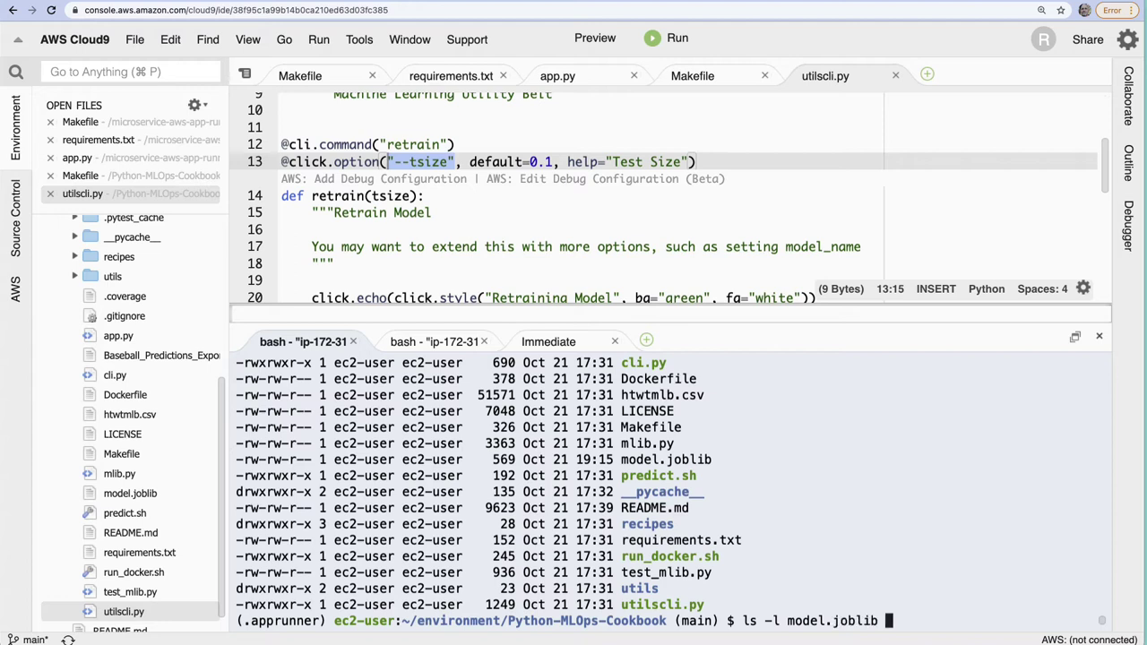
pyautogui.press('Return')
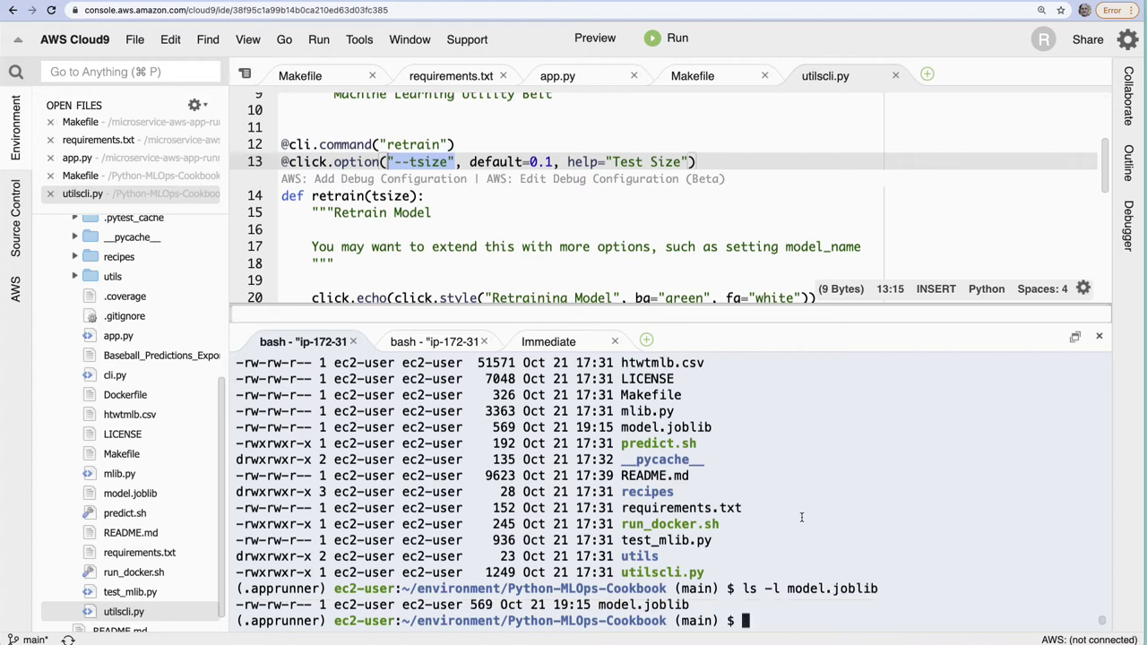
pyautogui.moveTo(470, 605); pyautogui.dragTo(591, 606)
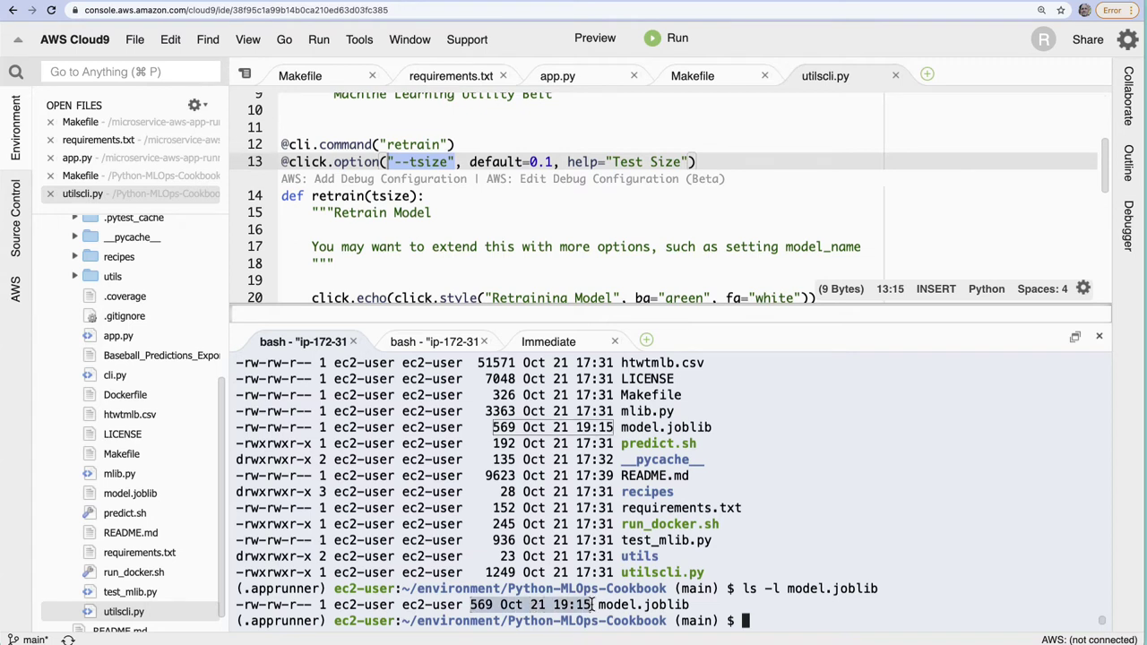
pyautogui.click(889, 612)
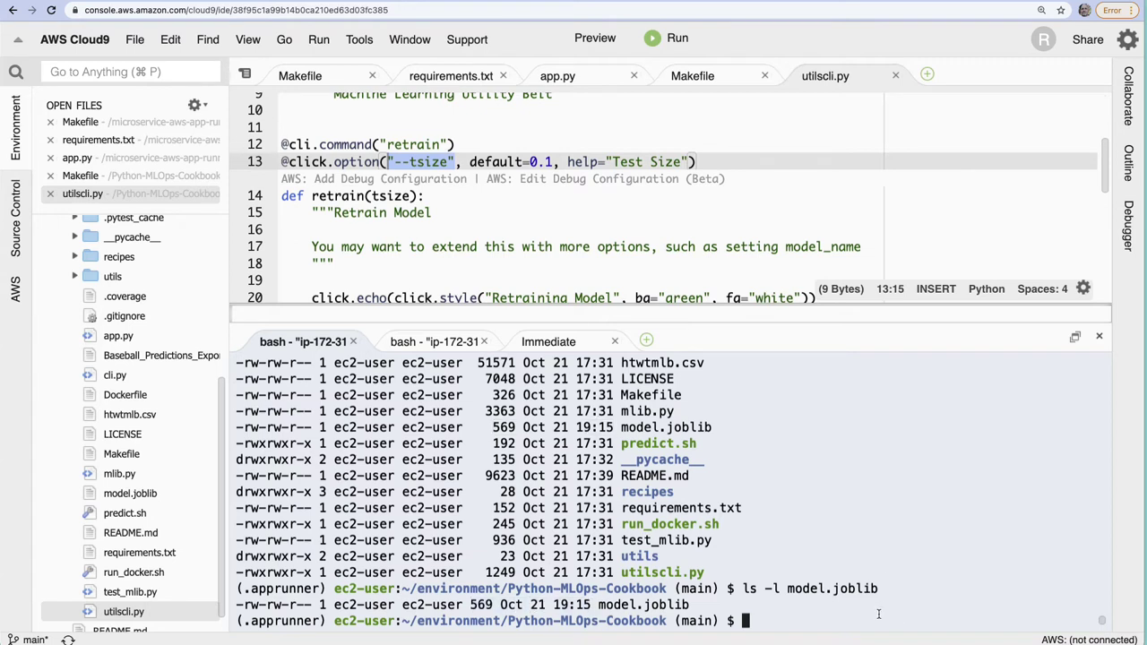
# Retrain the model with the test size set to 0.30.
pyautogui.press('Up')
pyautogui.press('Up')
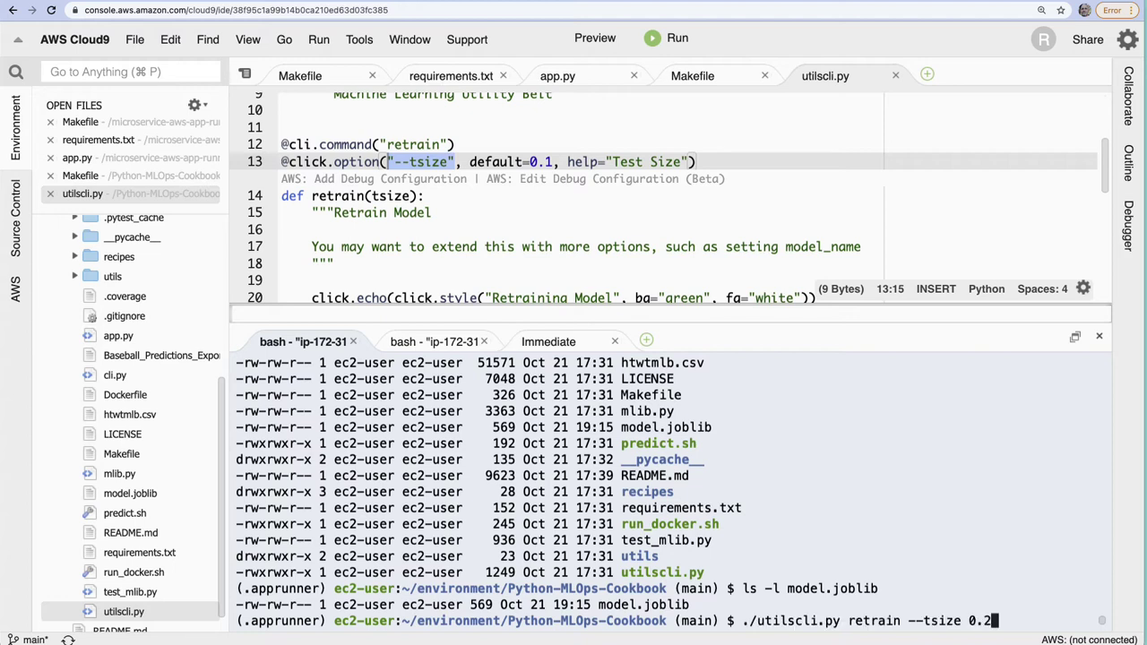
pyautogui.press('BackSpace')
pyautogui.write('30')
pyautogui.press('Return')
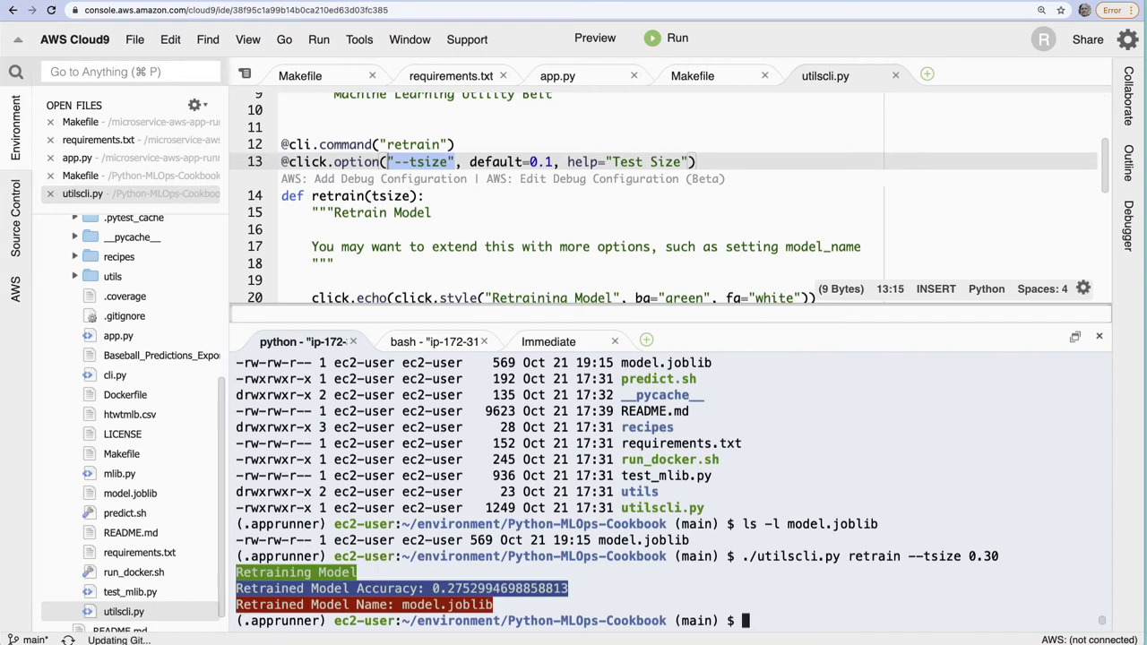
# Rerun ls -l model.joblib to check the model file's details after retraining.
pyautogui.press('Up')
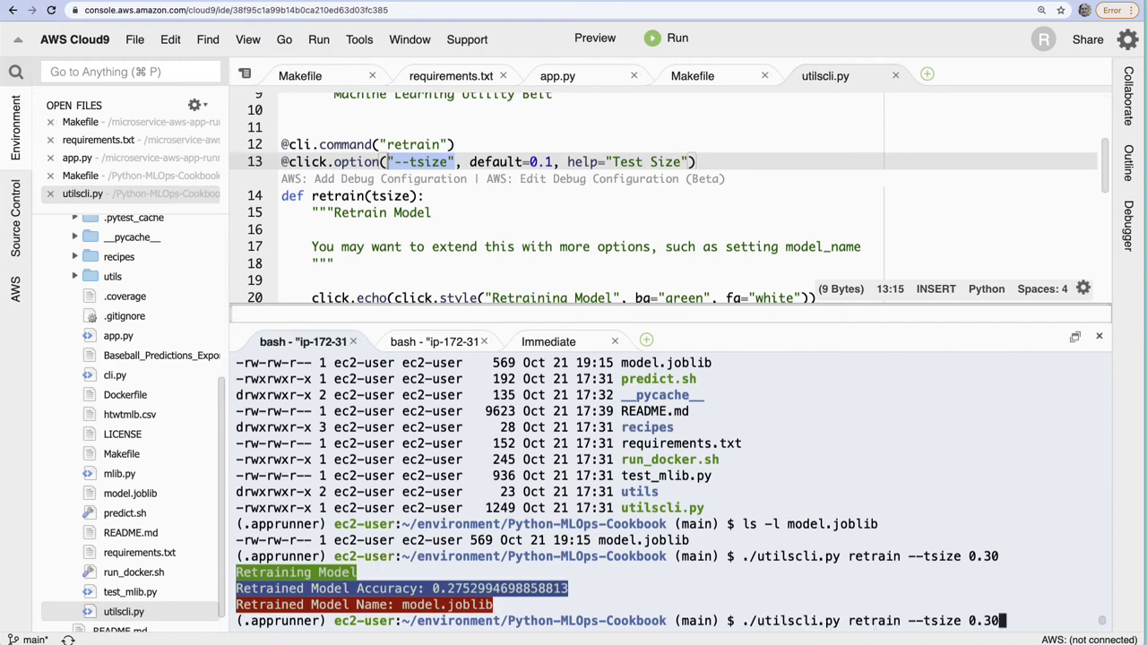
pyautogui.press('Up')
pyautogui.press('Return')
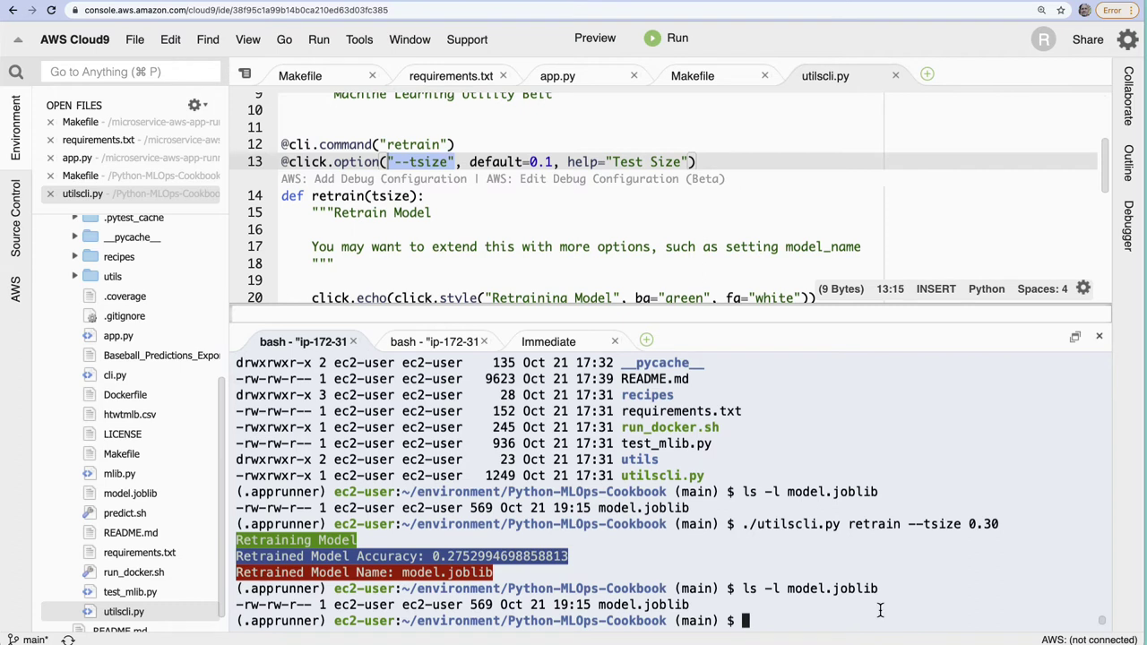
# Retrain the model with the test size set to 0.4.
pyautogui.press('Up')
pyautogui.press('Up')
pyautogui.press('BackSpace')
pyautogui.press('BackSpace')
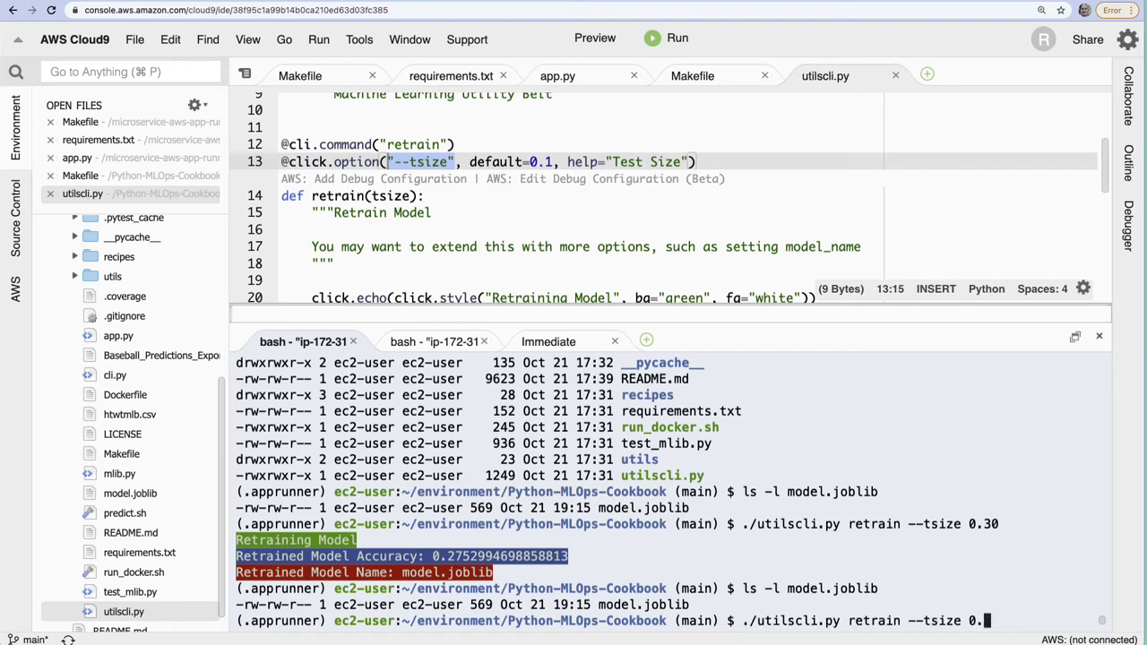
pyautogui.write('4')
pyautogui.press('Return')
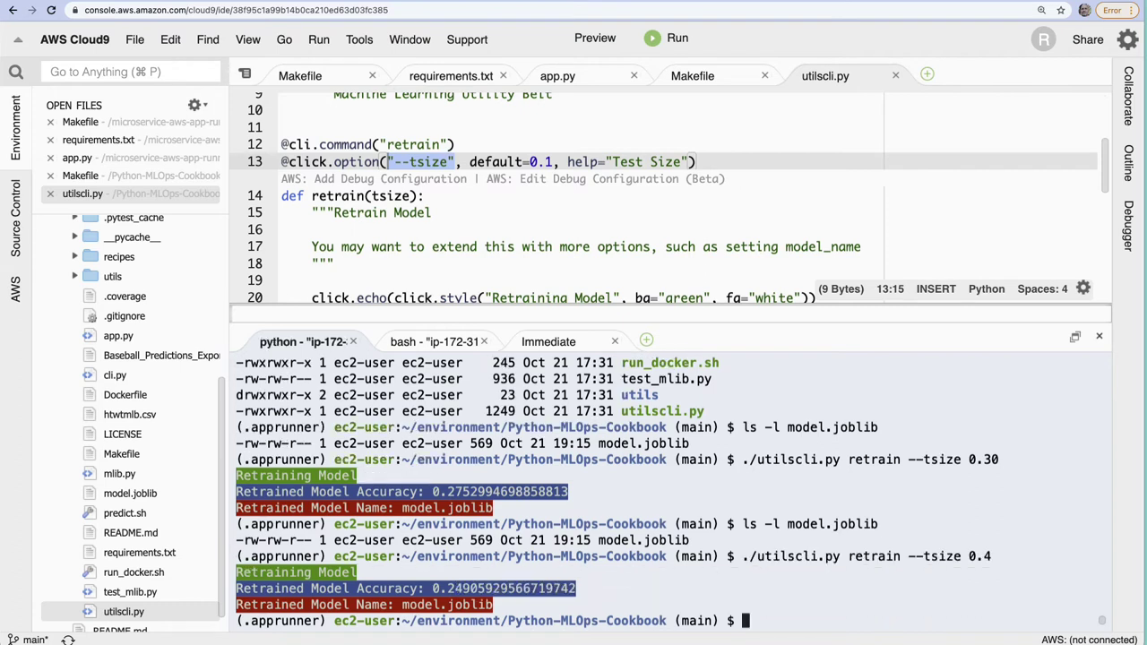
# Retrain the model with the test size set to 0.5.
pyautogui.press('Up')
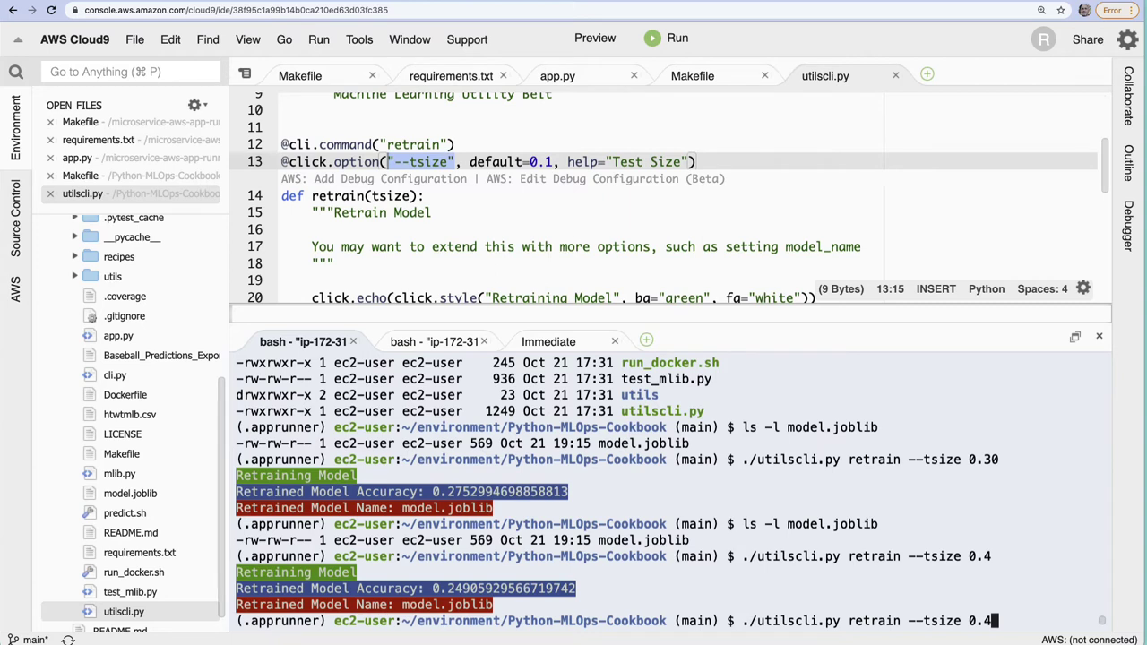
pyautogui.press('BackSpace')
pyautogui.write('5')
pyautogui.press('Return')
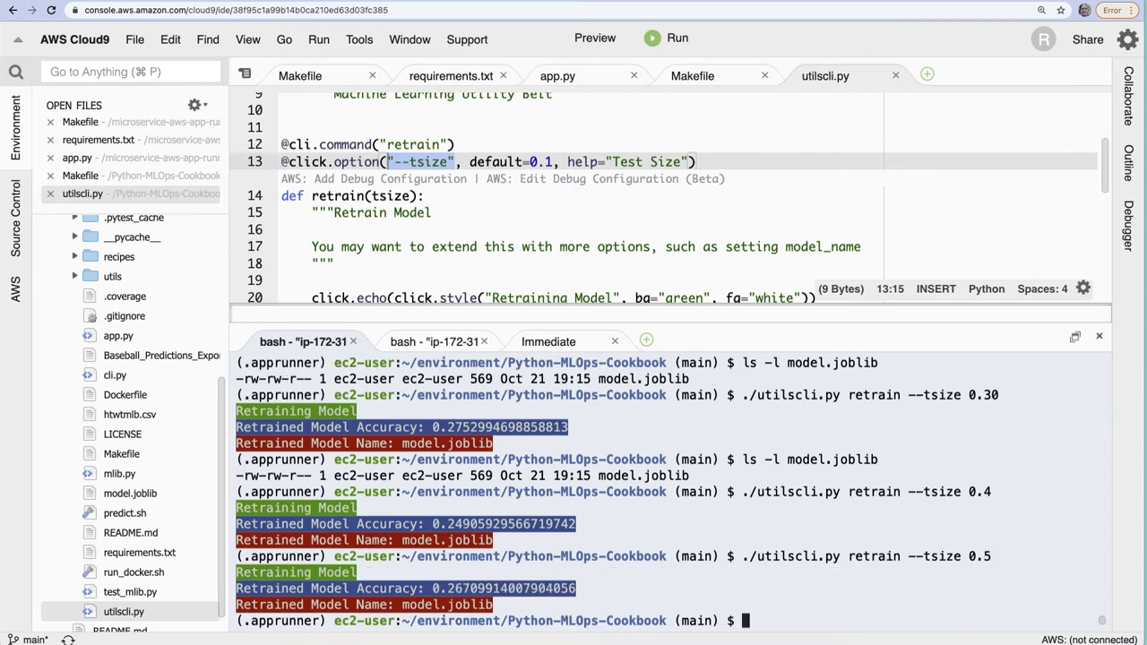
# Retrain the model with the test size set to 0.45.
pyautogui.press('Up')
pyautogui.press('BackSpace')
pyautogui.write('45')
pyautogui.press('Return')
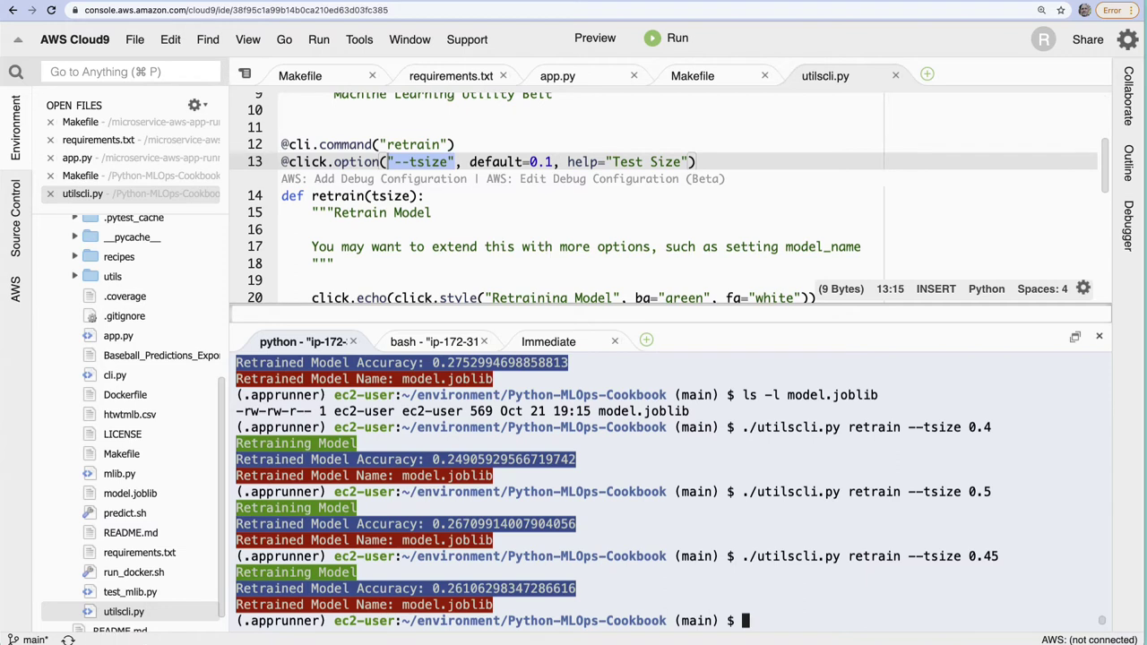
# Retrain the model with the test size set to 0.1.
pyautogui.press('Up')
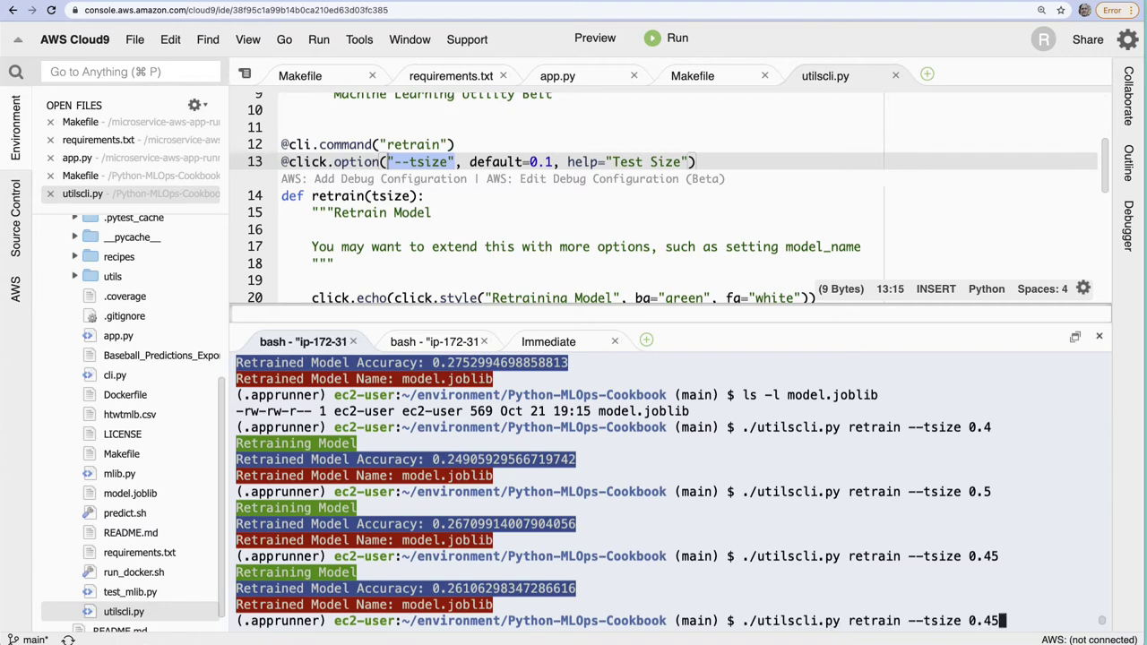
pyautogui.press('BackSpace')
pyautogui.press('BackSpace')
pyautogui.write('1')
pyautogui.press('Return')
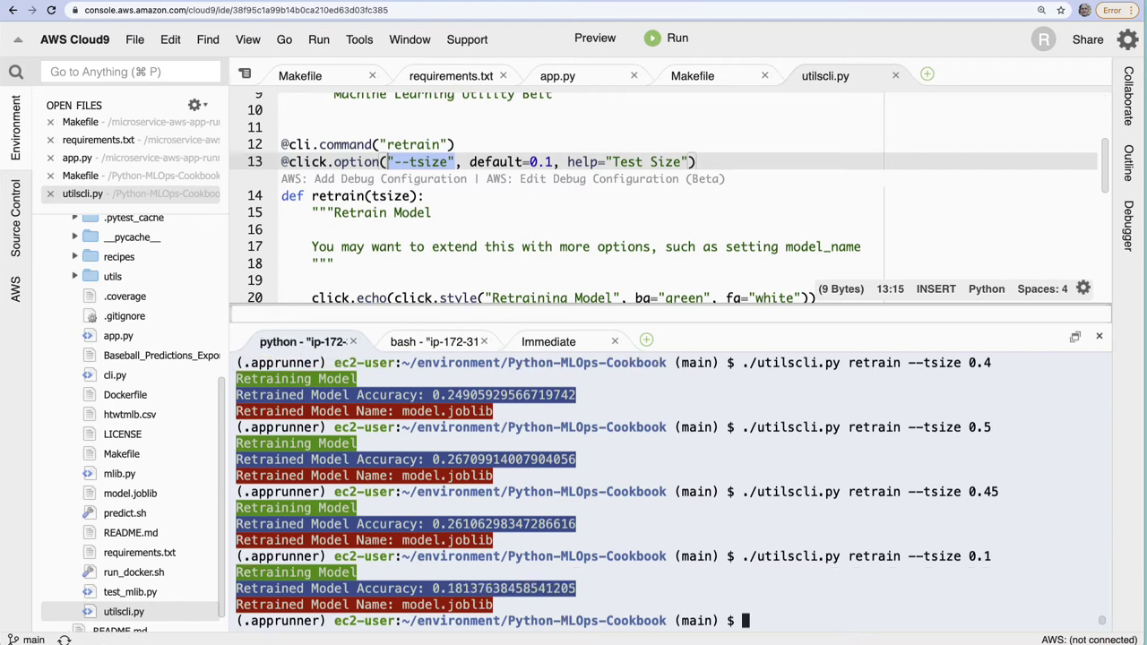
# Retrain the model with the test size set to 0.01.
pyautogui.press('Up')
pyautogui.press('BackSpace')
pyautogui.write('5')
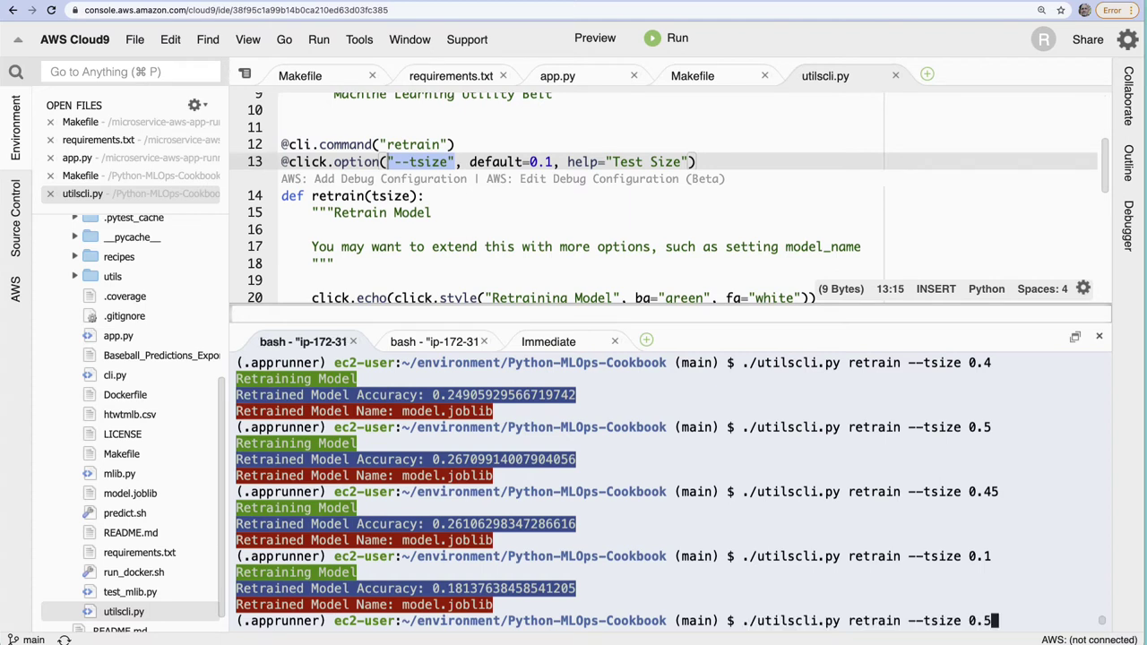
pyautogui.press('BackSpace')
pyautogui.write('01')
pyautogui.press('Return')
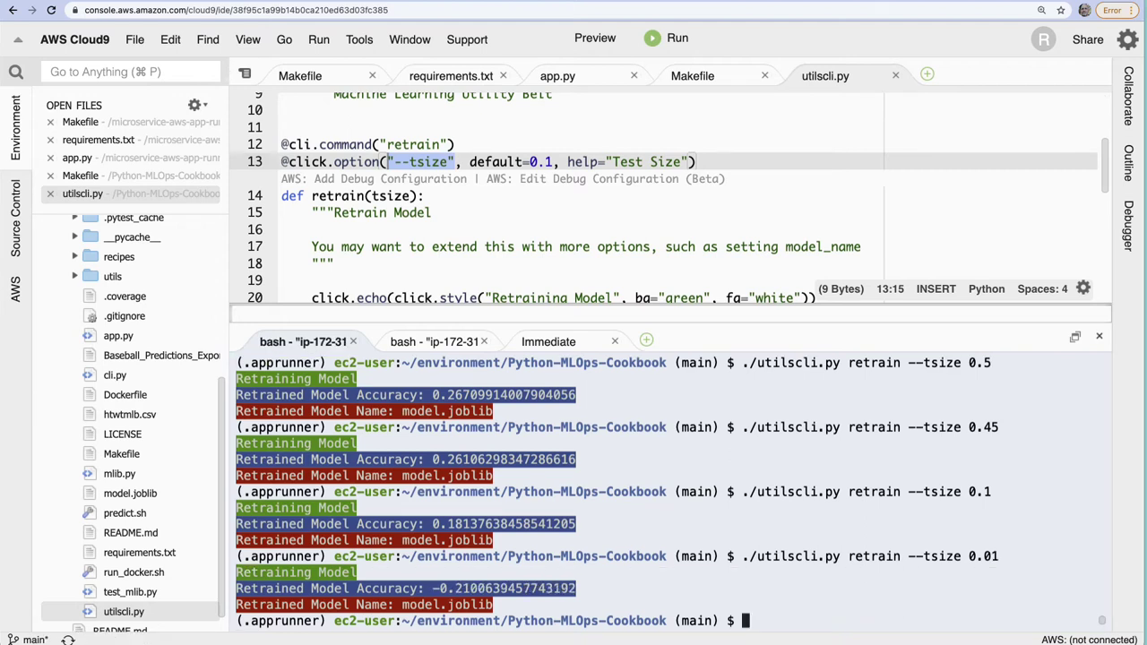
pyautogui.press('Up')
pyautogui.press('BackSpace')
pyautogui.press('BackSpace')
pyautogui.write('1')
pyautogui.press('BackSpace')
pyautogui.write('0')
pyautogui.press('BackSpace')
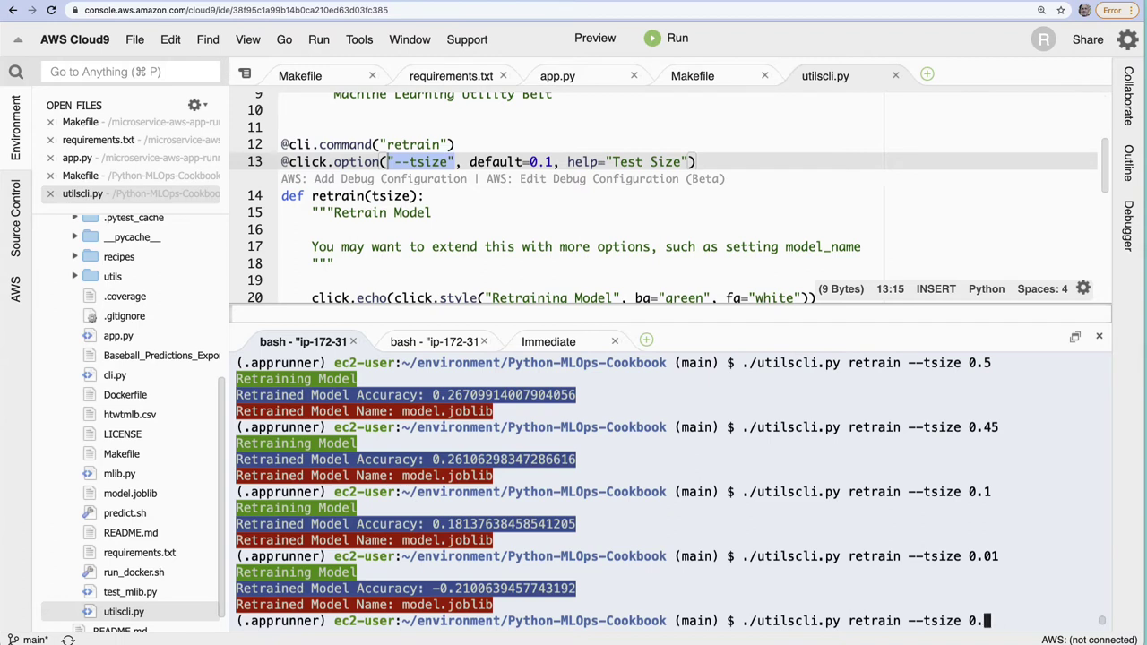
# Discard the unfinished retrain command line and clear the terminal.
pyautogui.hotkey('ctrl', 'u')
pyautogui.hotkey('ctrl', 'l')
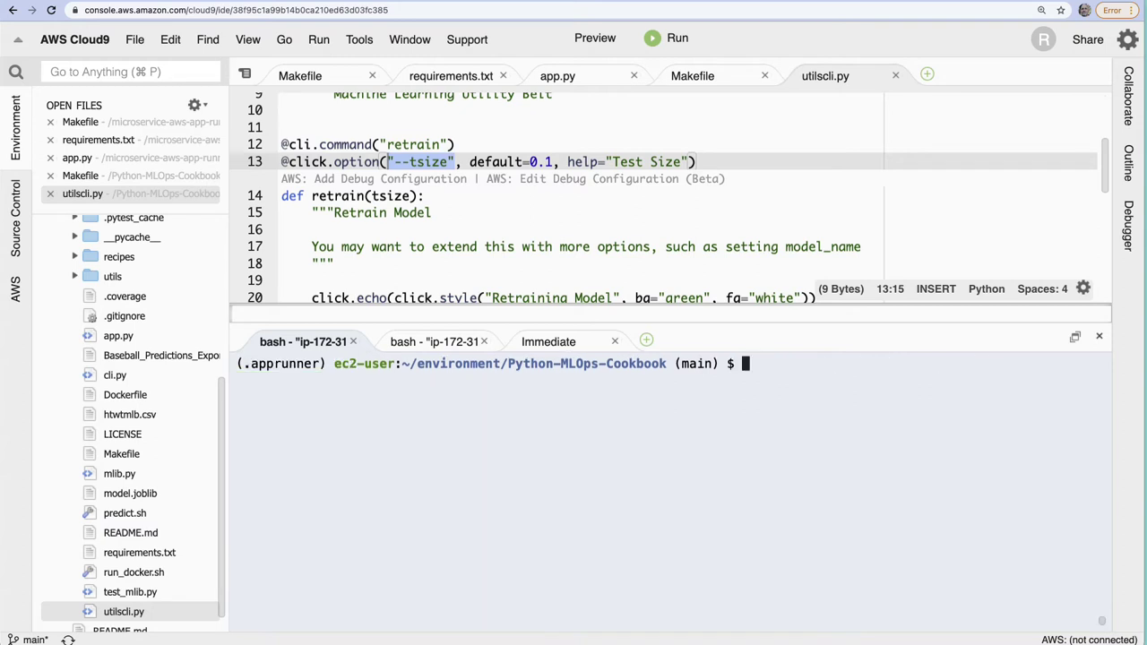
# Try to display the command help by running ./utilscli.py predit --help.
pyautogui.press('Up')
pyautogui.press('BackSpace')
pyautogui.press('BackSpace')
pyautogui.press('BackSpace')
pyautogui.press('BackSpace')
pyautogui.press('BackSpace')
pyautogui.press('BackSpace')
pyautogui.press('BackSpace')
pyautogui.press('BackSpace')
pyautogui.press('BackSpace')
pyautogui.press('BackSpace')
pyautogui.press('BackSpace')
pyautogui.press('BackSpace')
pyautogui.press('BackSpace')
pyautogui.press('BackSpace')
pyautogui.press('BackSpace')
pyautogui.press('BackSpace')
pyautogui.press('BackSpace')
pyautogui.press('BackSpace')
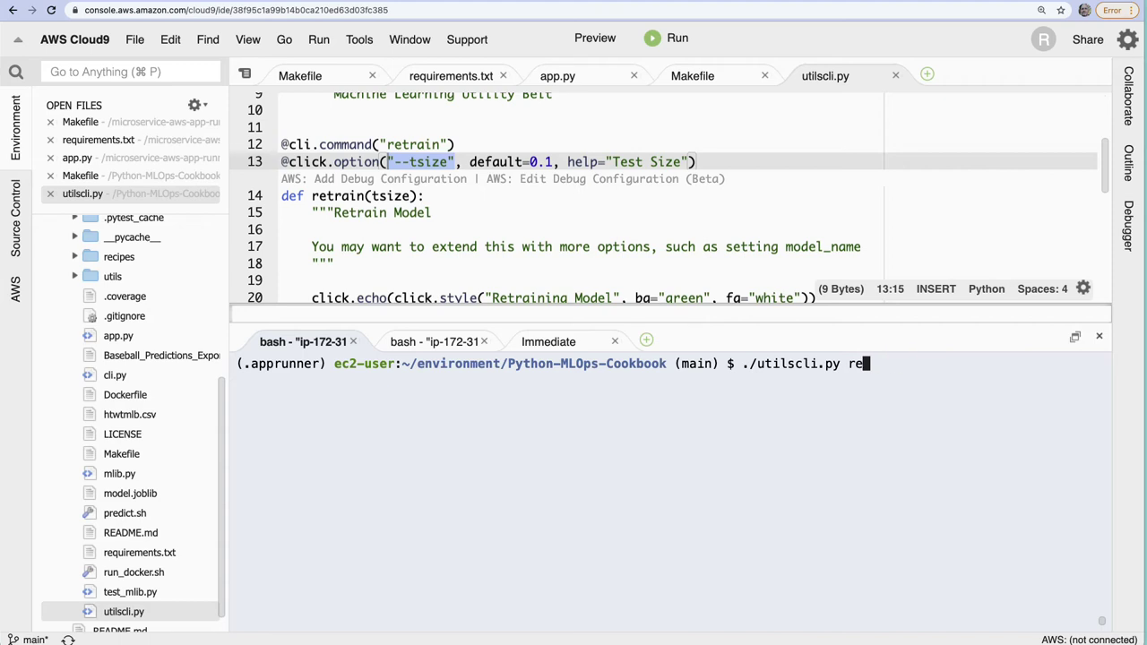
pyautogui.write('predit --help')
pyautogui.press('Return')
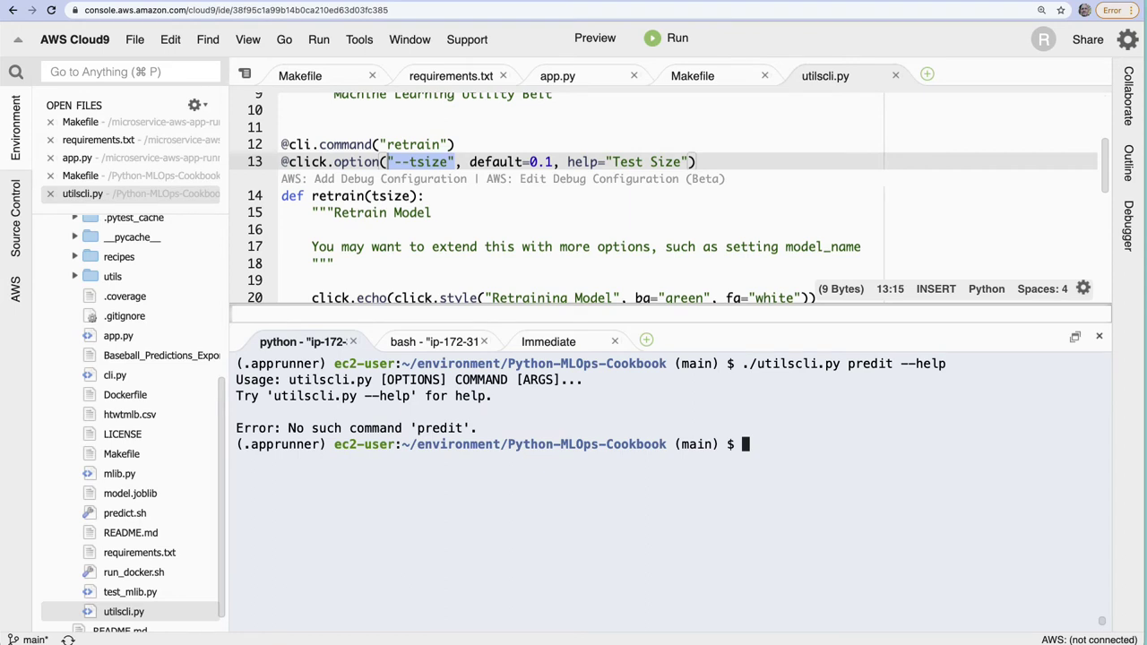
# Correct the subcommand to predict, run ./utilscli.py predict --help, and highlight its description and the --host option.
pyautogui.press('Up')
pyautogui.press('BackSpace')
pyautogui.press('BackSpace')
pyautogui.press('BackSpace')
pyautogui.press('BackSpace')
pyautogui.press('BackSpace')
pyautogui.press('BackSpace')
pyautogui.press('BackSpace')
pyautogui.press('BackSpace')
pyautogui.write('ct --help')
pyautogui.press('Return')
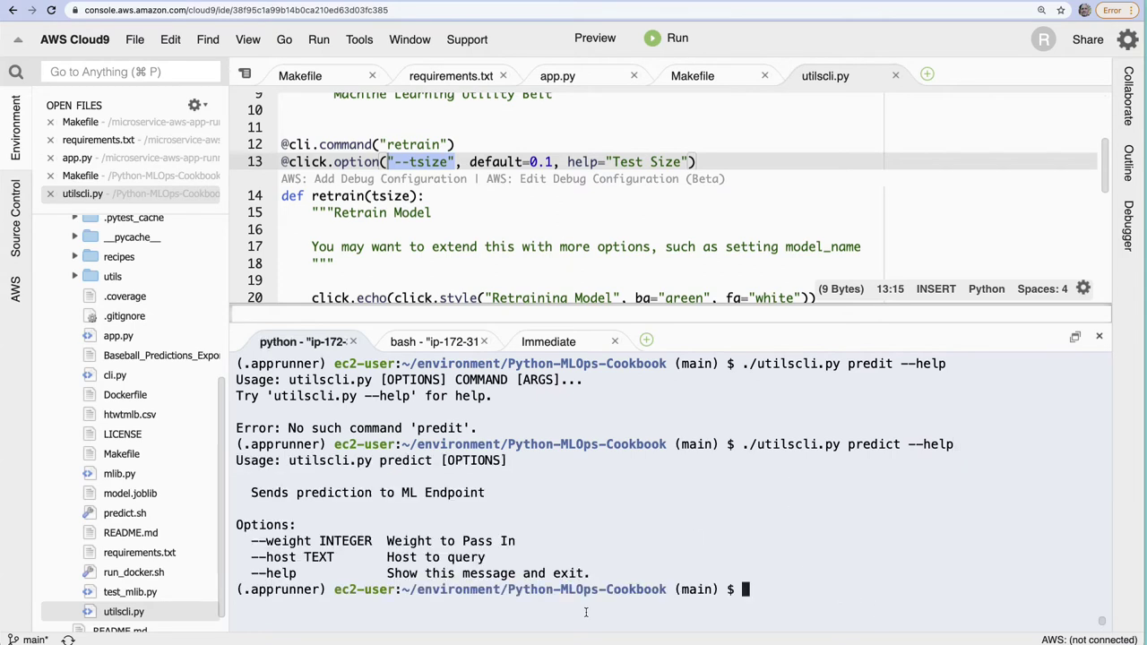
pyautogui.moveTo(493, 494); pyautogui.dragTo(245, 496)
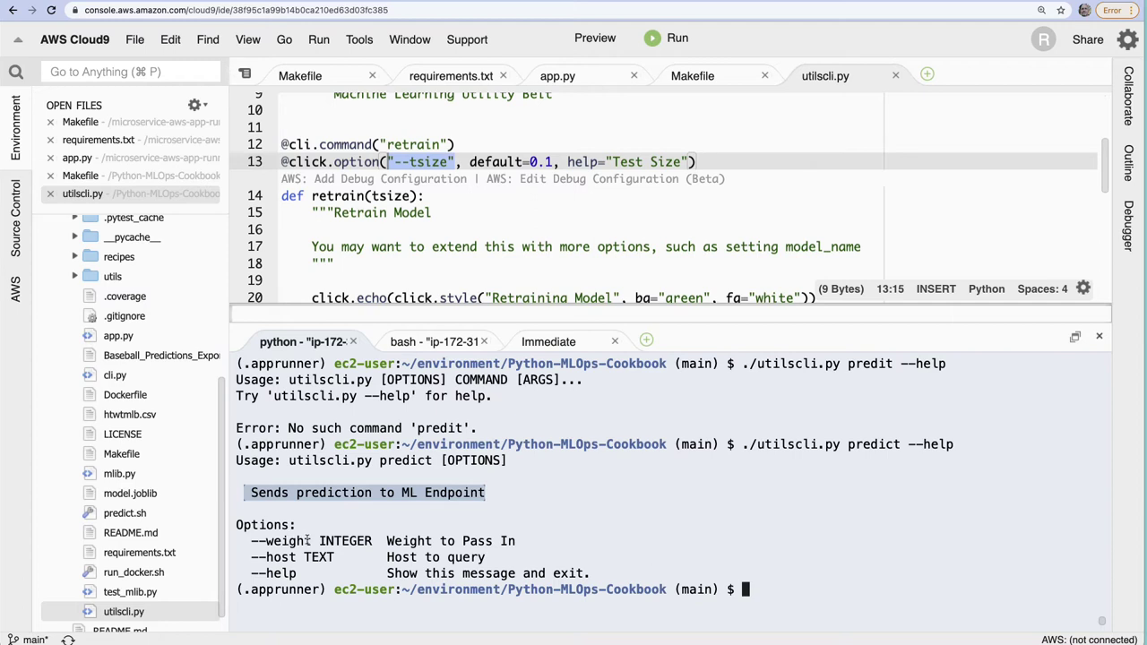
pyautogui.moveTo(256, 557); pyautogui.dragTo(486, 557)
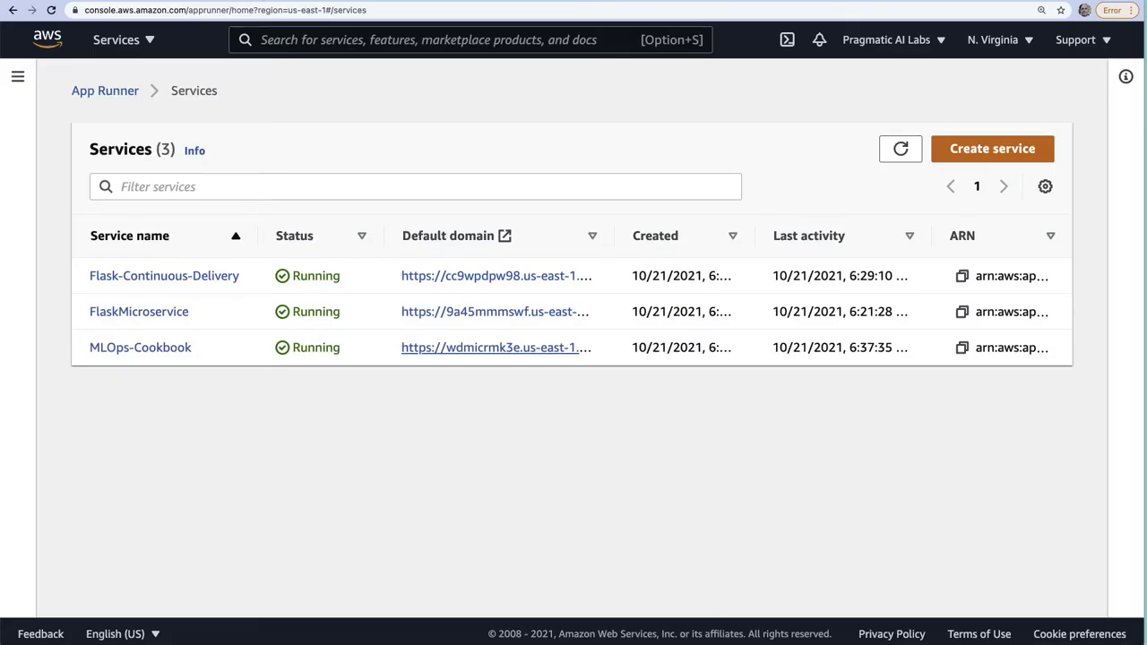
# Switch to the App Runner services page, open the MLOps-Cookbook default domain and copy its full URL.
pyautogui.click(495, 347)
pyautogui.moveTo(269, 6); pyautogui.dragTo(74, 9)
pyautogui.press('super+c')
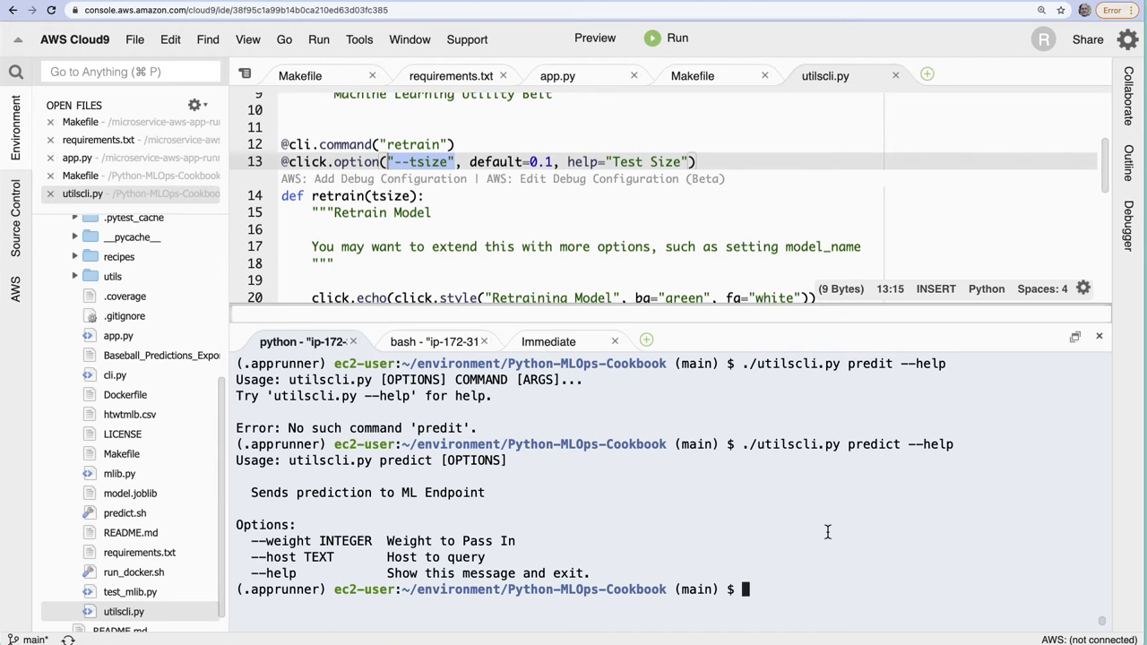
pyautogui.write('e')
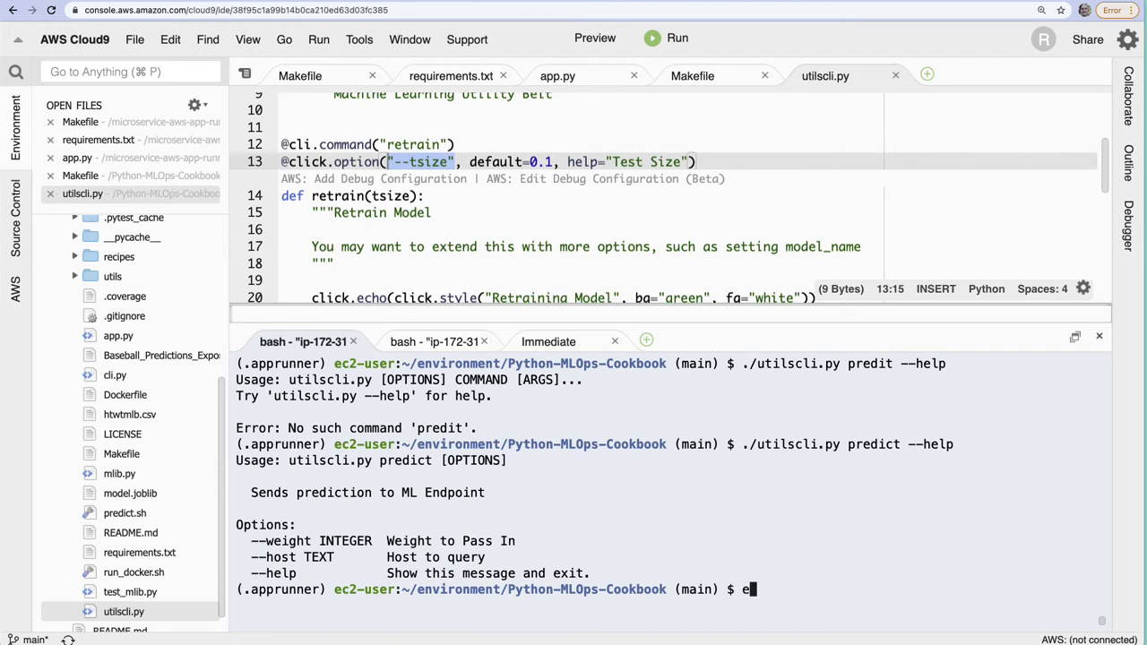
pyautogui.write('xport HOST="')
pyautogui.press('super+v')
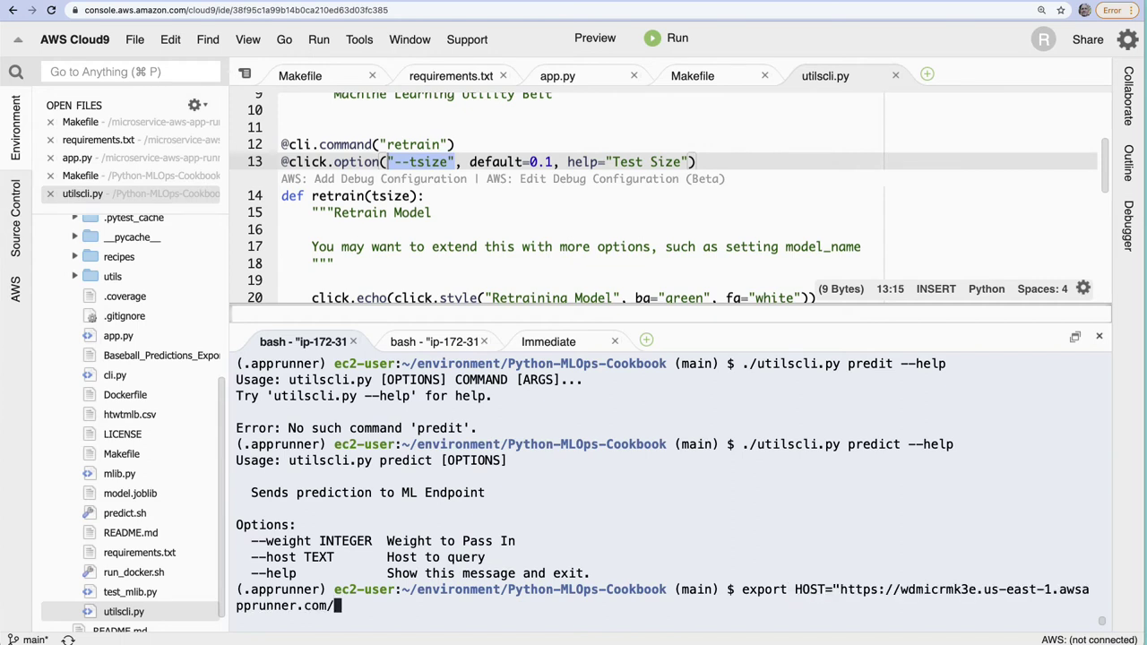
pyautogui.write('"')
pyautogui.scroll(-3, 708, 257)
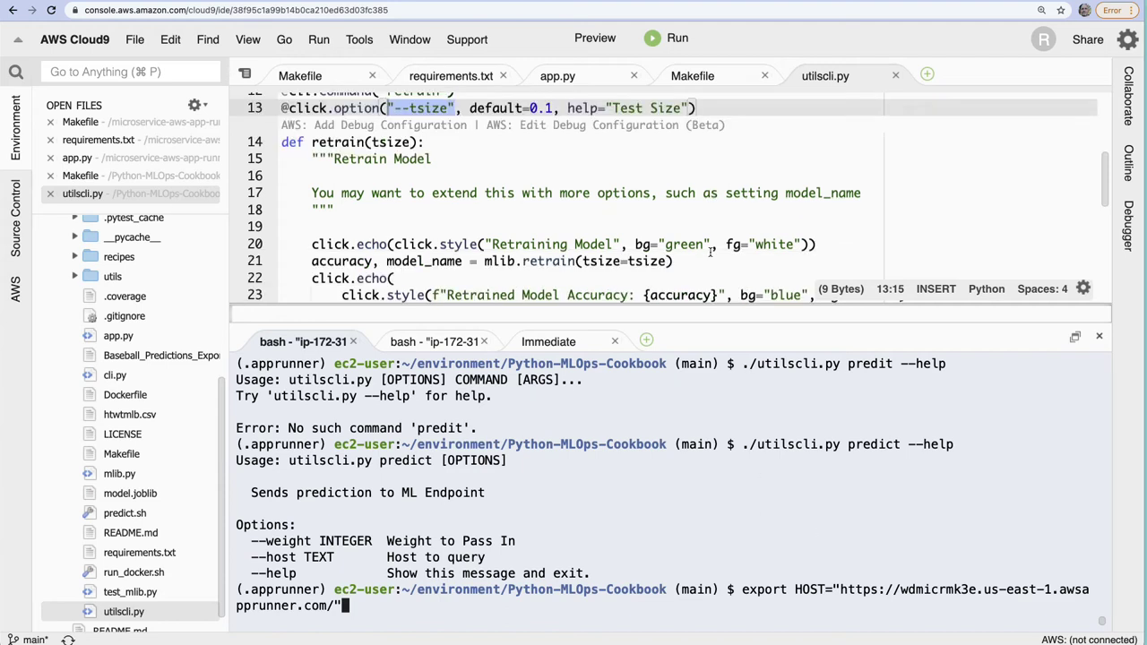
pyautogui.scroll(-6, 710, 262)
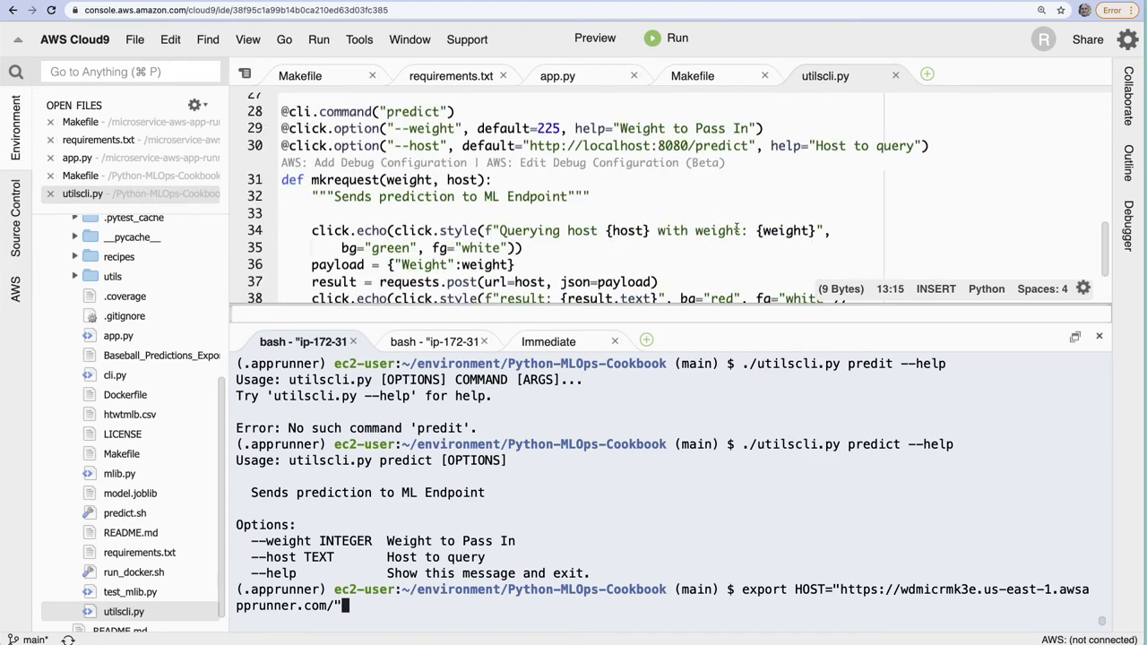
pyautogui.moveTo(749, 145); pyautogui.dragTo(523, 148)
pyautogui.click(867, 468)
pyautogui.press('Left')
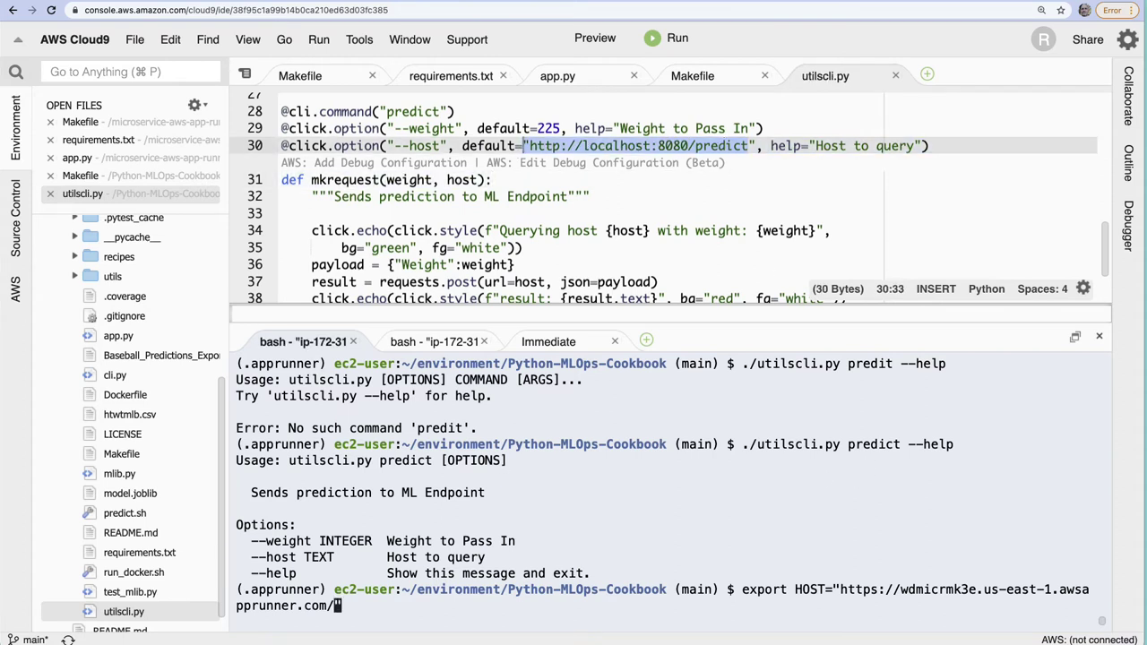
pyautogui.write('predict')
pyautogui.press('Right')
pyautogui.press('Return')
pyautogui.write('echo $HOST')
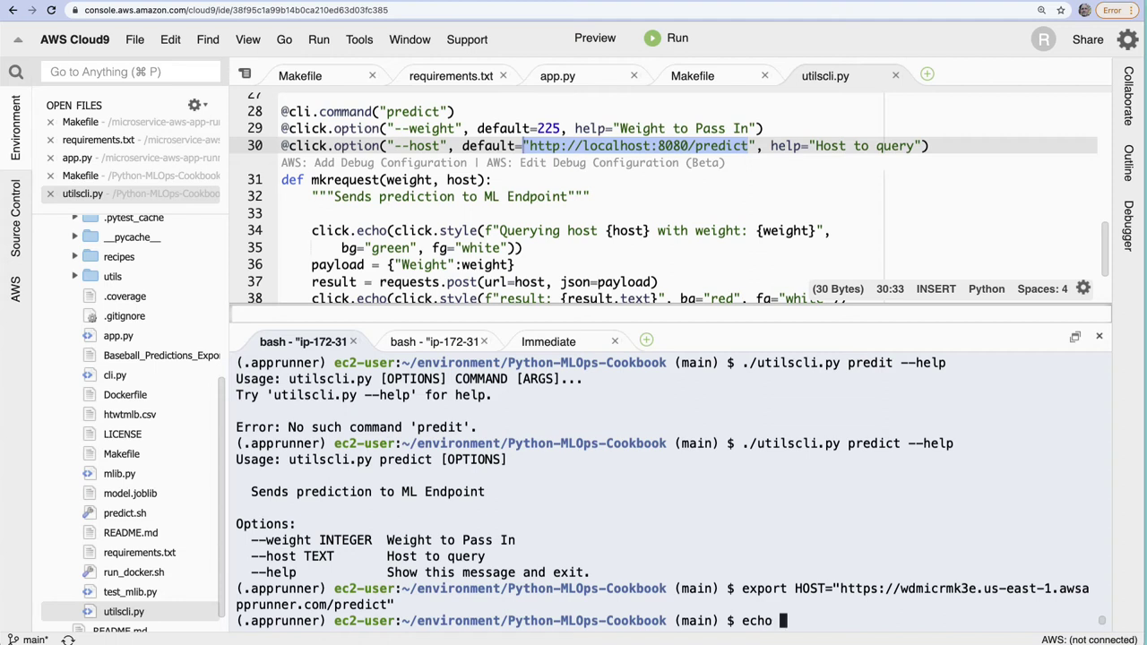
pyautogui.press('Return')
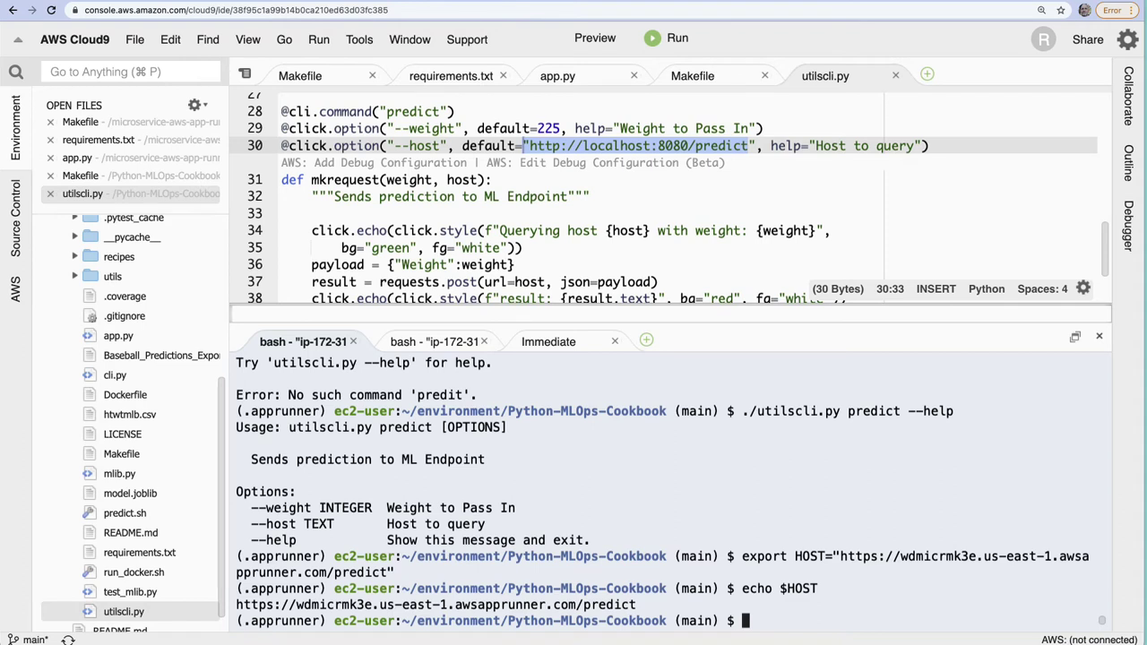
# Run ./utilscli.py predict with --host $HOST and --weight 200 in the terminal.
pyautogui.press('Up')
pyautogui.press('Up')
pyautogui.press('Up')
pyautogui.press('BackSpace')
pyautogui.press('BackSpace')
pyautogui.press('BackSpace')
pyautogui.press('BackSpace')
pyautogui.press('BackSpace')
pyautogui.press('BackSpace')
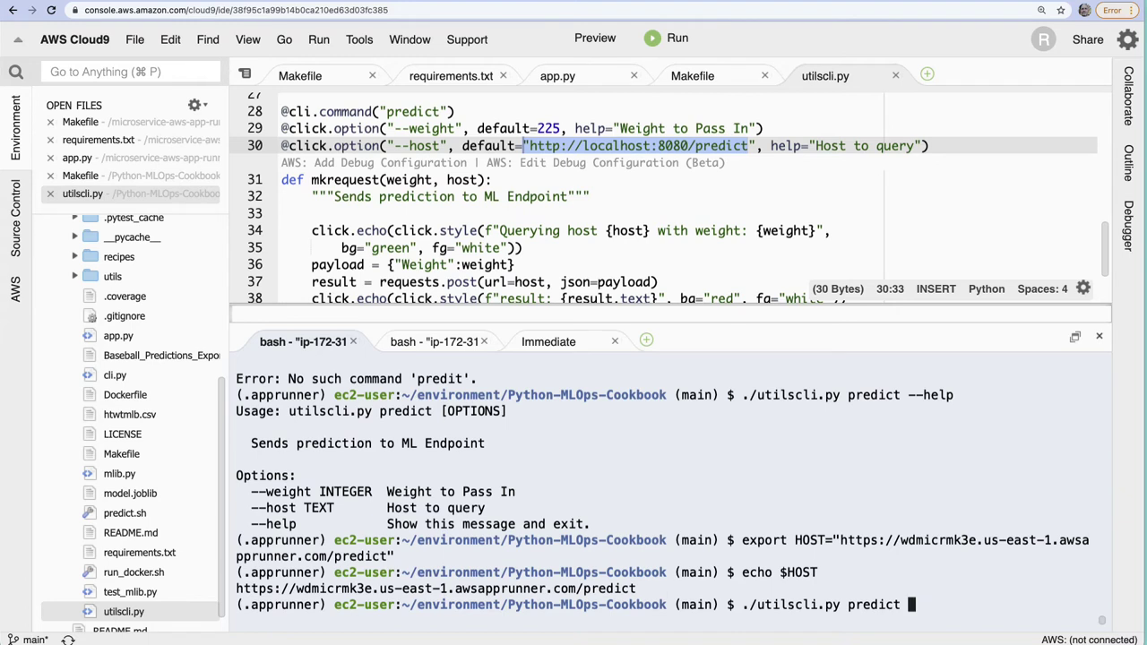
pyautogui.write('--host $HOST')
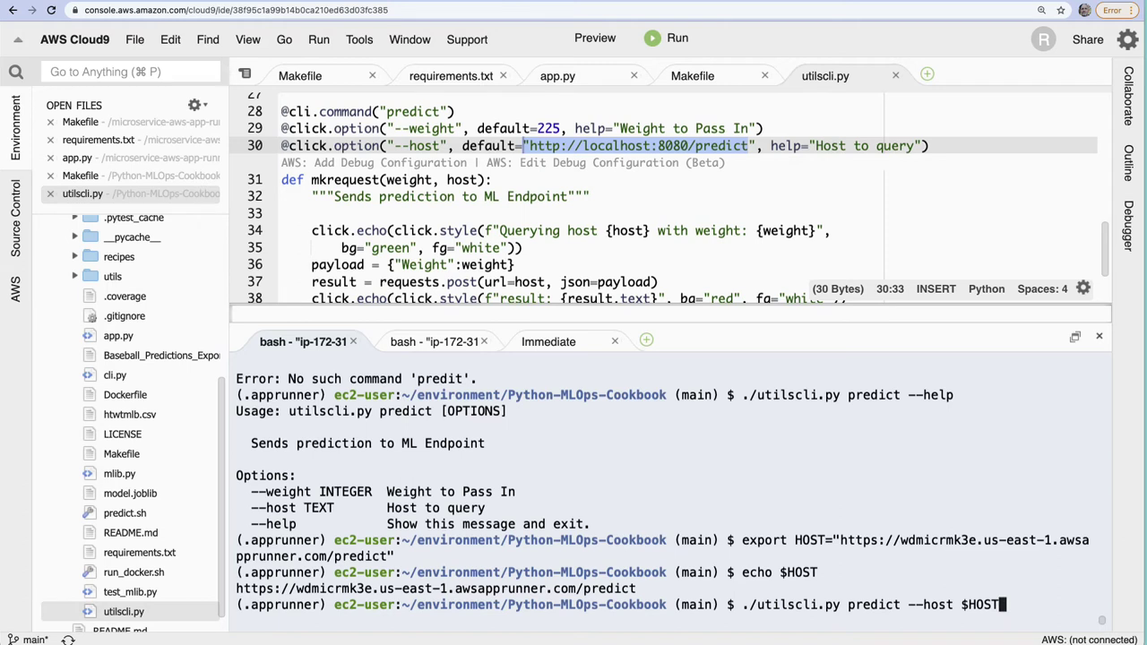
pyautogui.write(' --weight 200')
pyautogui.press('Return')
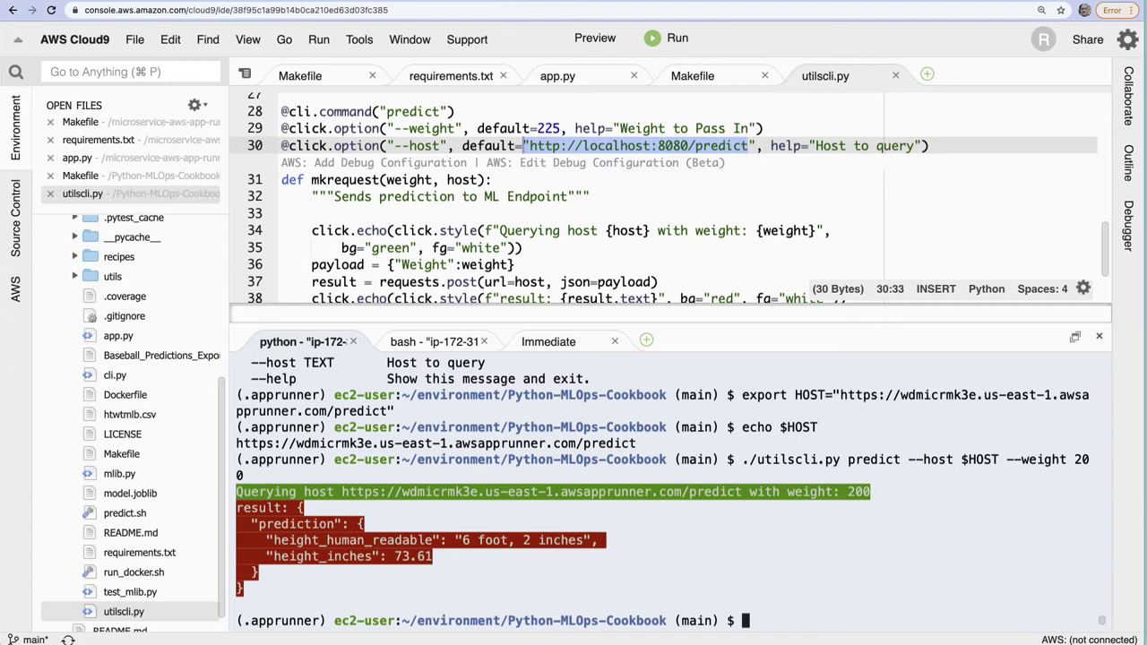
# Rerun the utilscli.py predict command against $HOST with the weight set to 300.
pyautogui.press('Up')
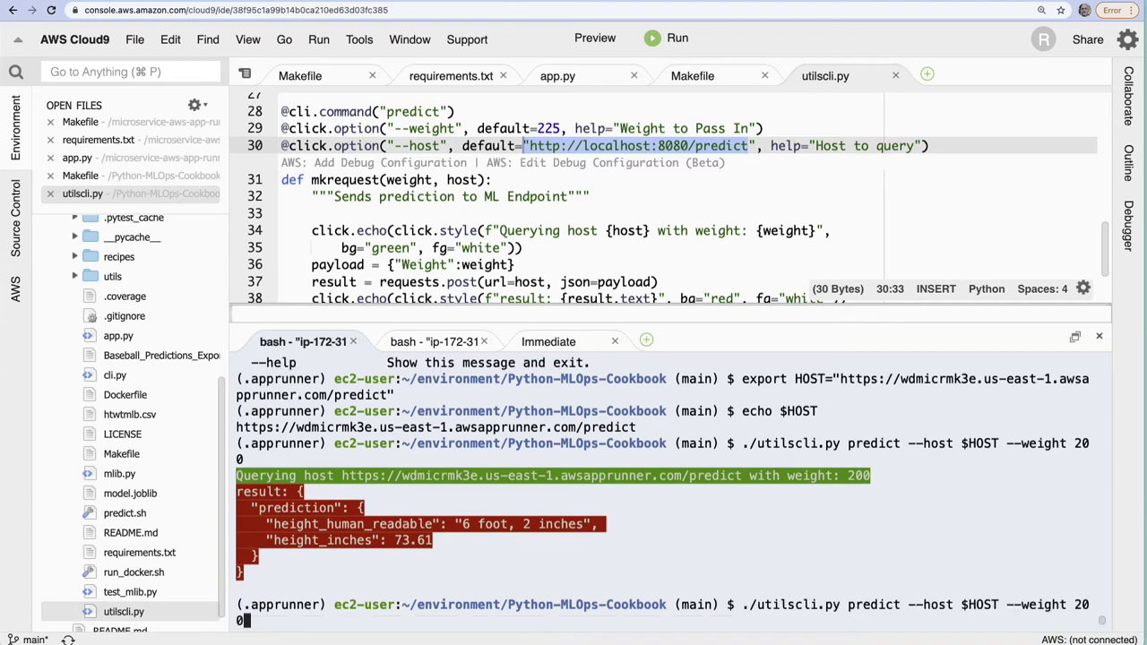
pyautogui.press('Left')
pyautogui.press('Left')
pyautogui.press('BackSpace')
pyautogui.write('3')
pyautogui.press('Return')
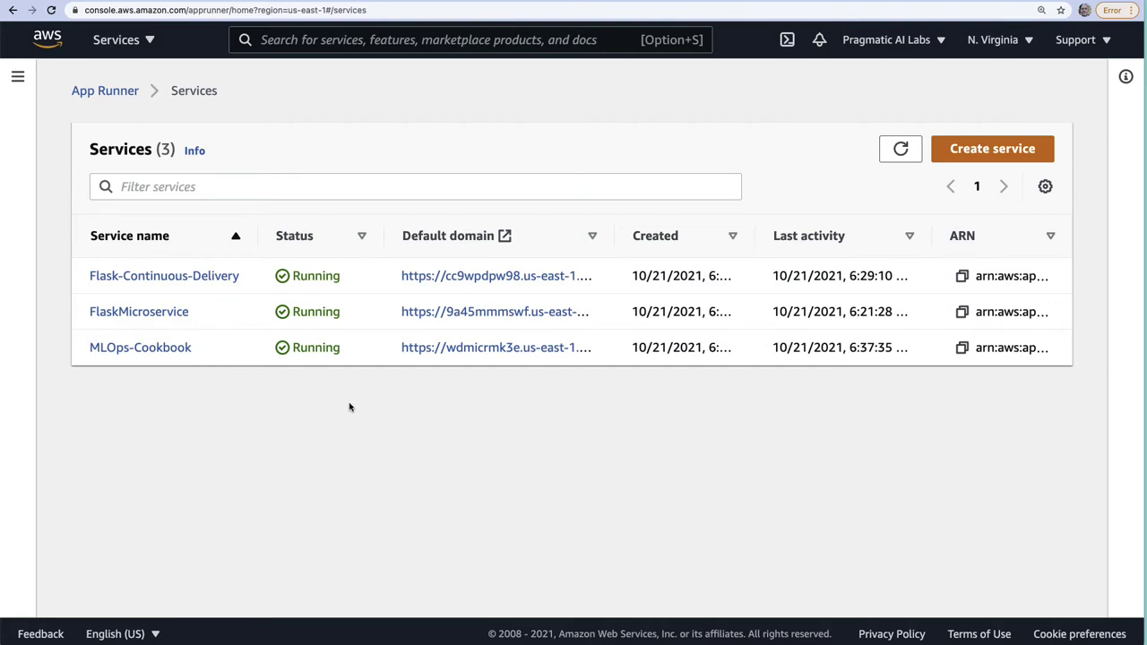
# In the AWS App Runner console, open the application logs of the MLOps-Cookbook service.
pyautogui.click(143, 348)
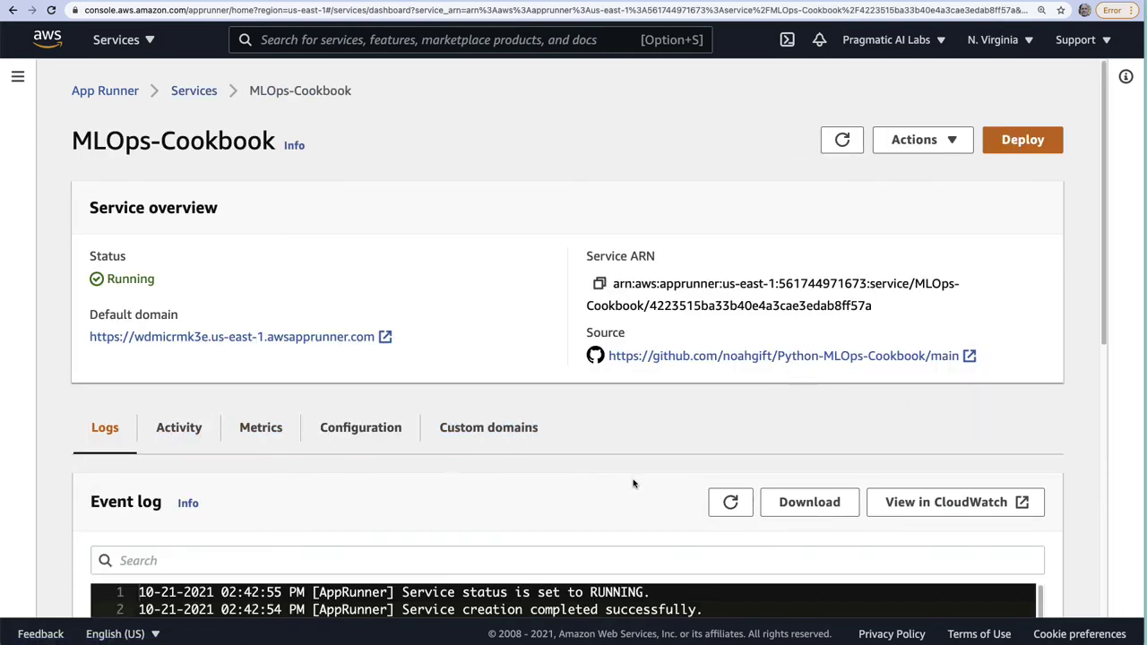
pyautogui.moveTo(1104, 300); pyautogui.dragTo(1080, 633)
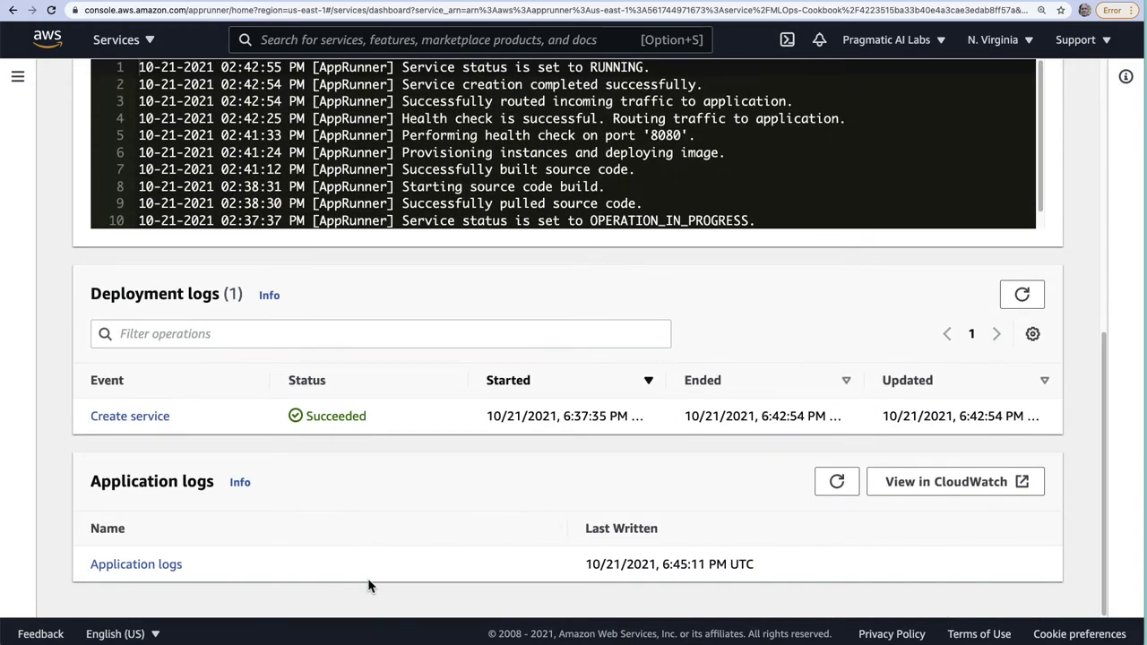
pyautogui.click(134, 565)
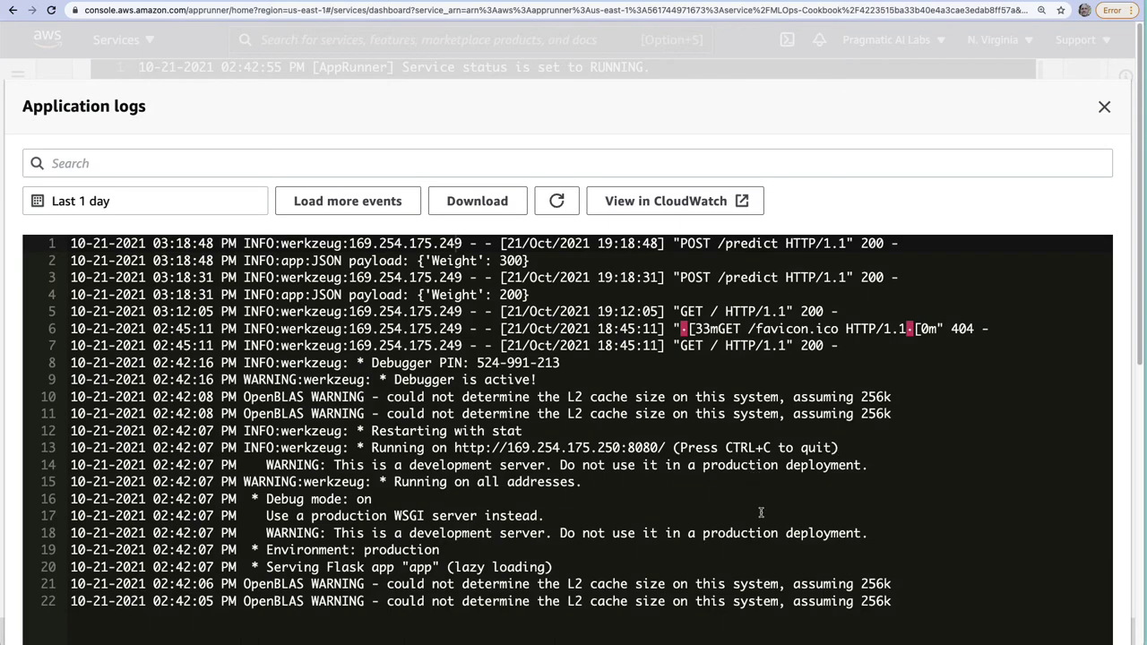
# View the MLOps-Cookbook application logs in CloudWatch and open the instance log stream.
pyautogui.scroll(-5, 748, 520)
pyautogui.click(658, 203)
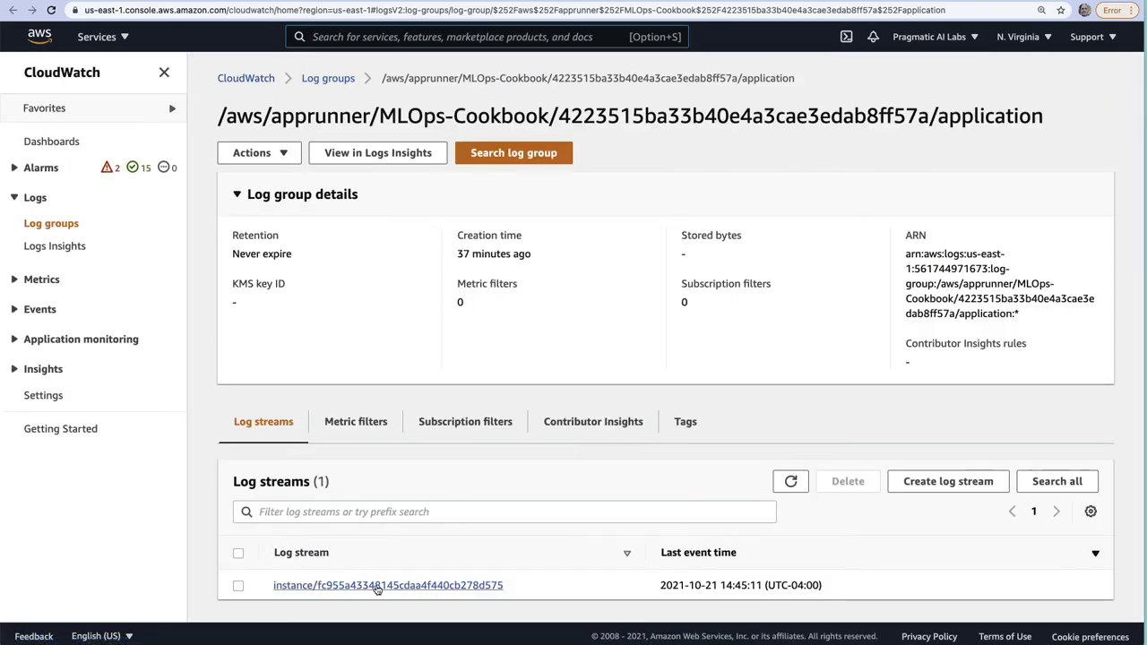
pyautogui.click(377, 587)
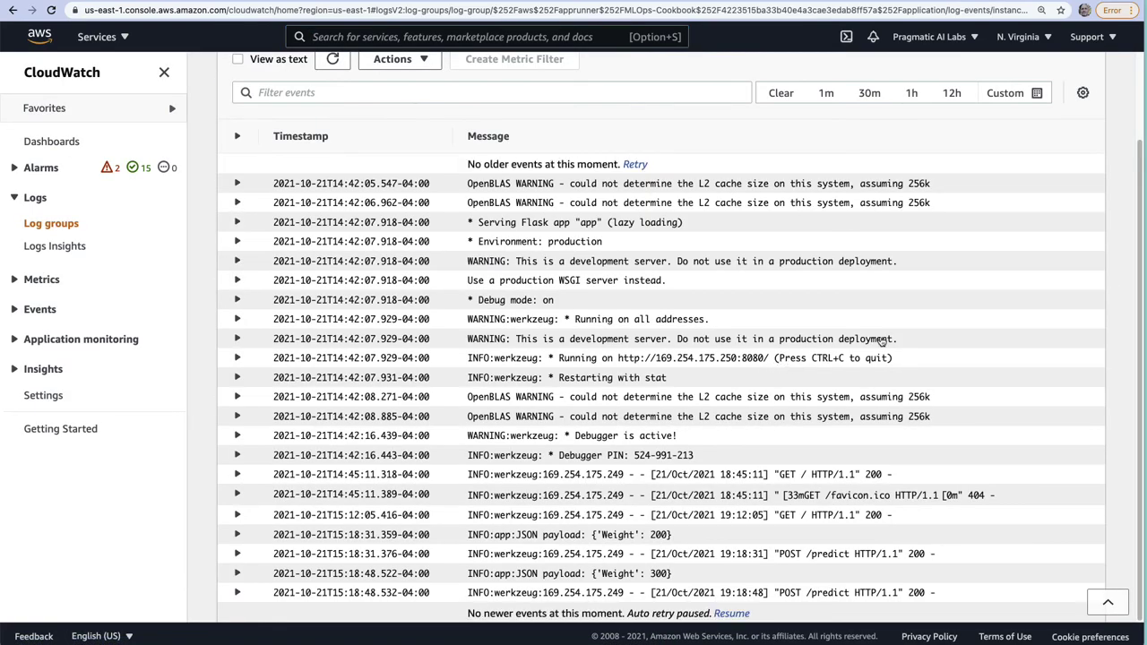
# Examine the weight 200 and 300 payload events, expanding the weight 200 payload and its POST /predict event.
pyautogui.moveTo(674, 538); pyautogui.dragTo(247, 542)
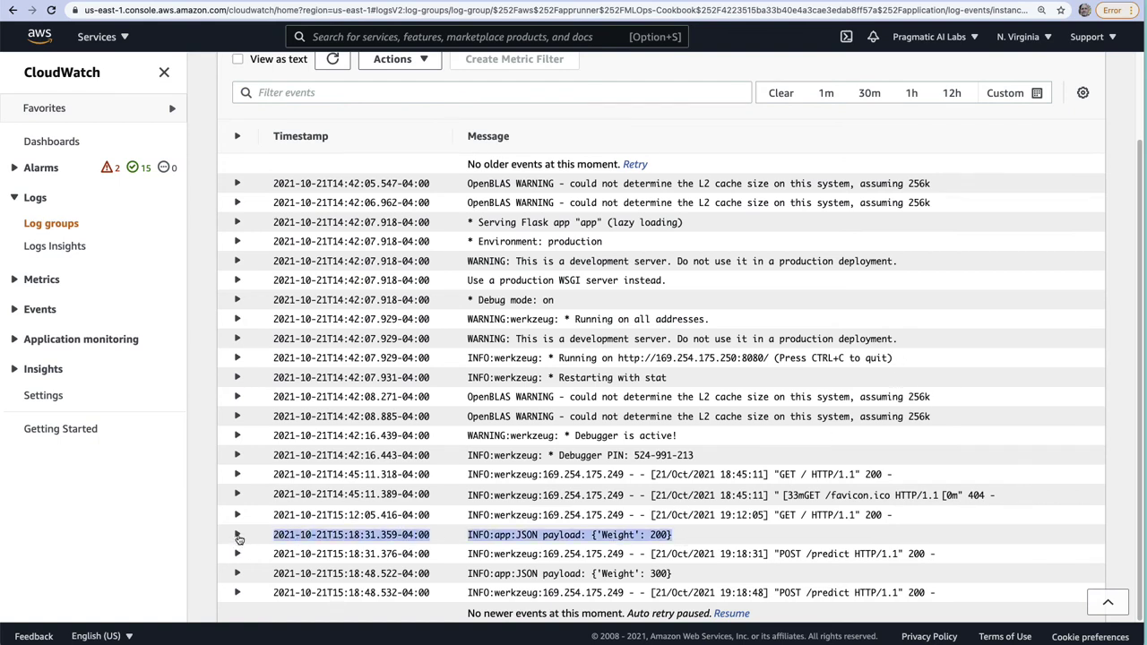
pyautogui.moveTo(681, 578); pyautogui.dragTo(431, 574)
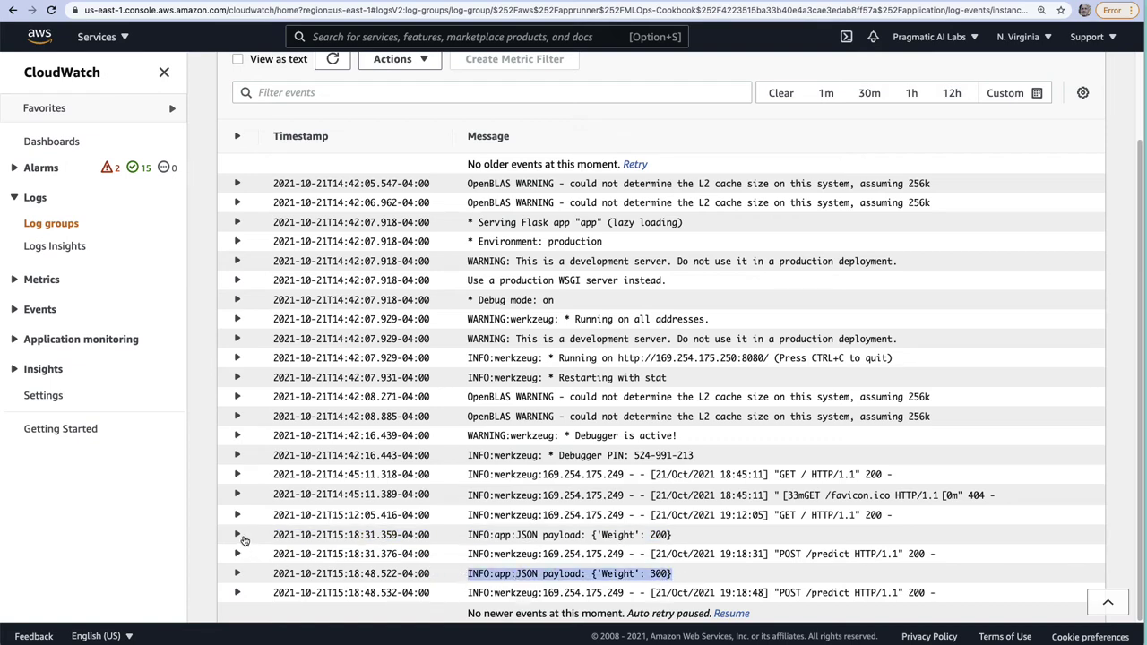
pyautogui.click(243, 540)
pyautogui.scroll(-1, 550, 487)
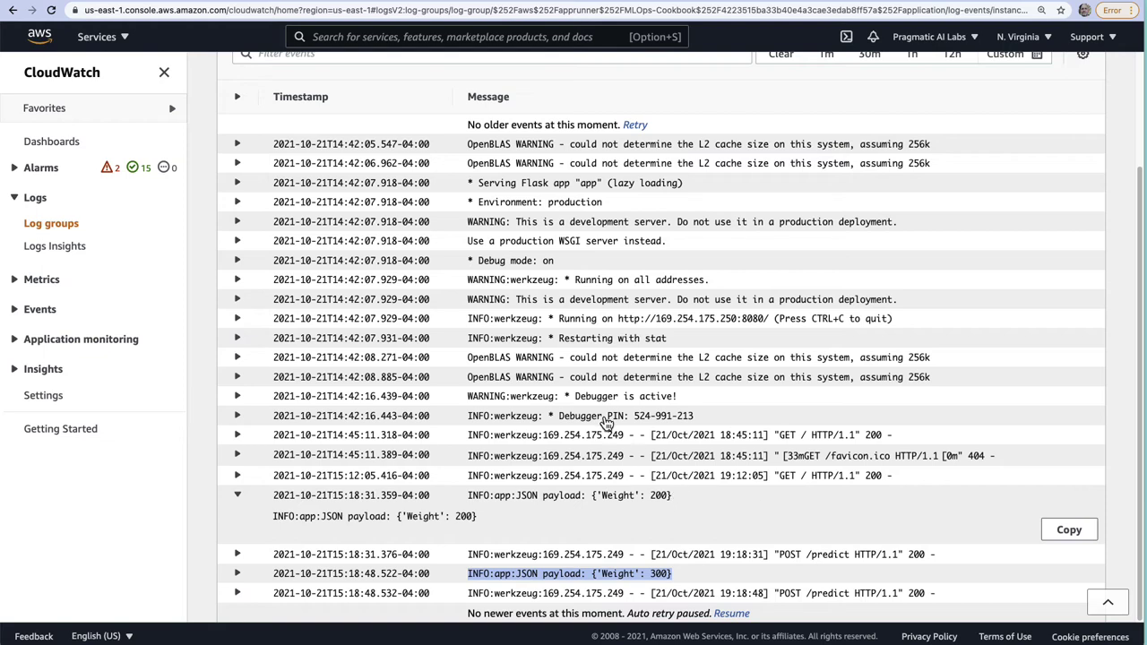
pyautogui.click(236, 555)
pyautogui.scroll(-1, 530, 482)
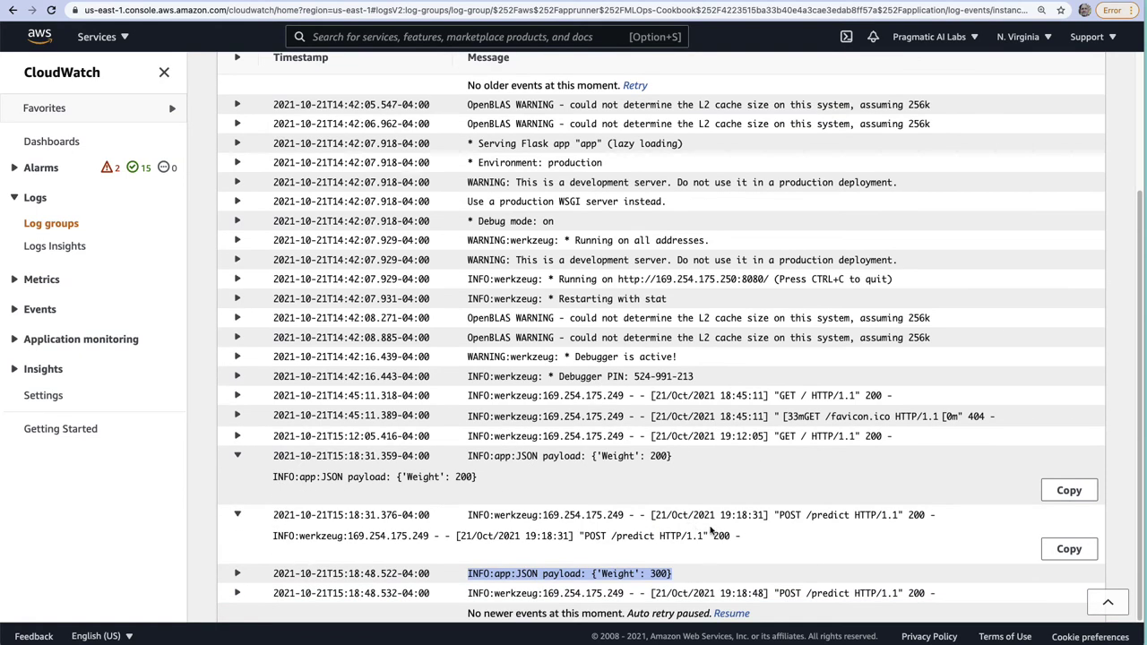
pyautogui.moveTo(758, 540); pyautogui.dragTo(266, 479)
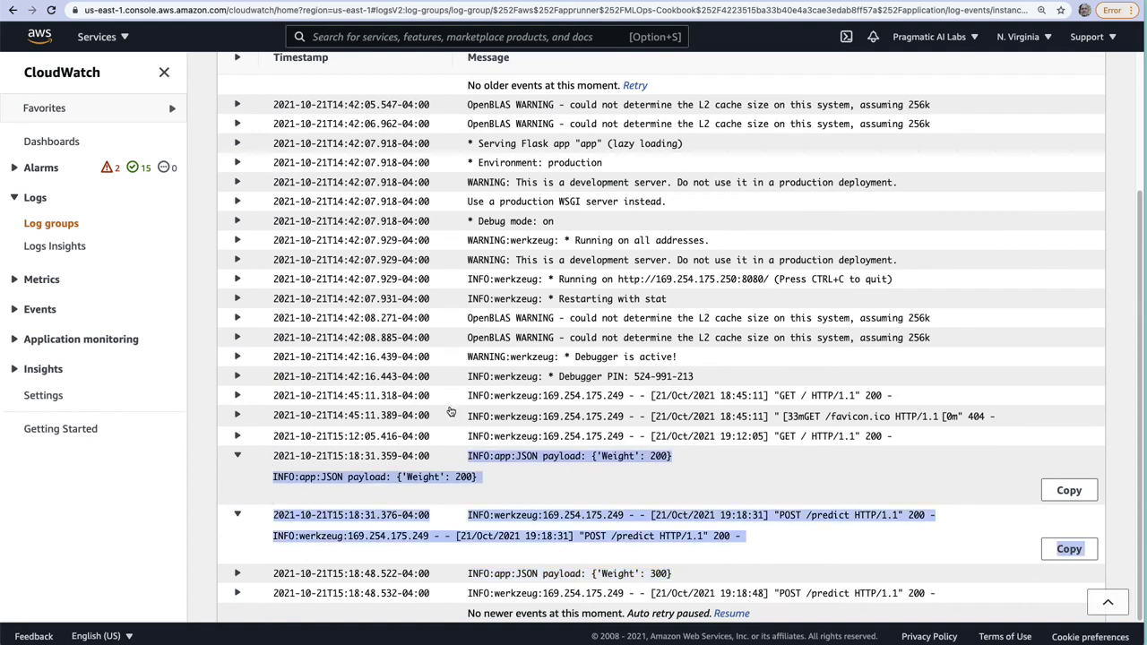
# Open Logs Insights and try to run the default query with no log group selected.
pyautogui.click(42, 249)
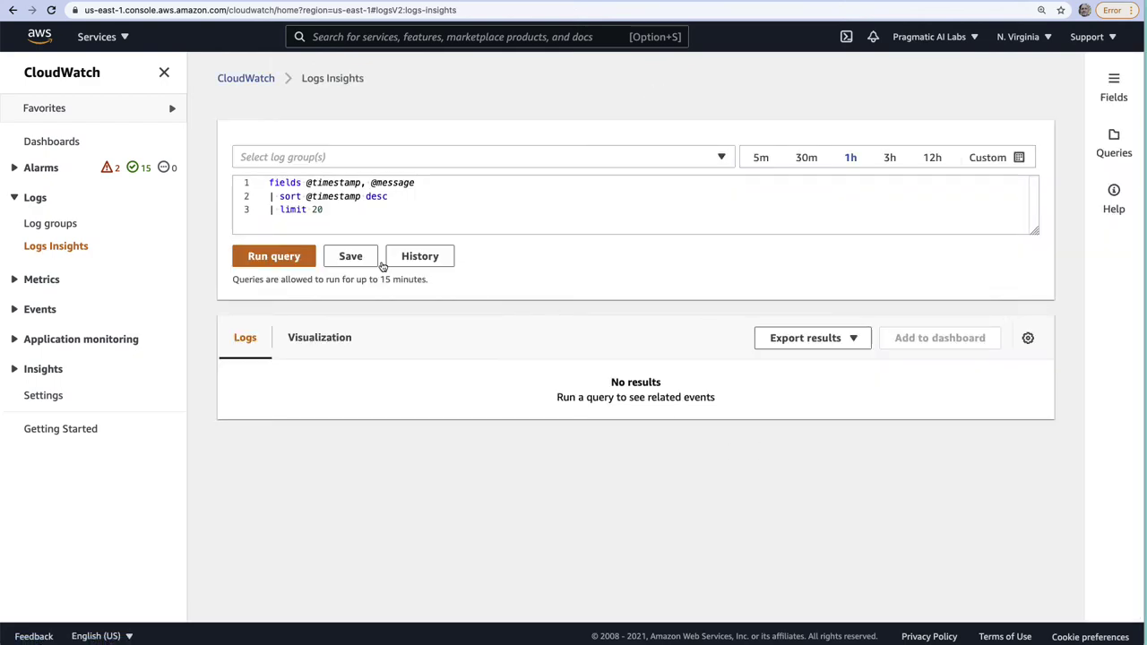
pyautogui.click(287, 257)
pyautogui.click(284, 159)
pyautogui.click(284, 158)
pyautogui.click(285, 159)
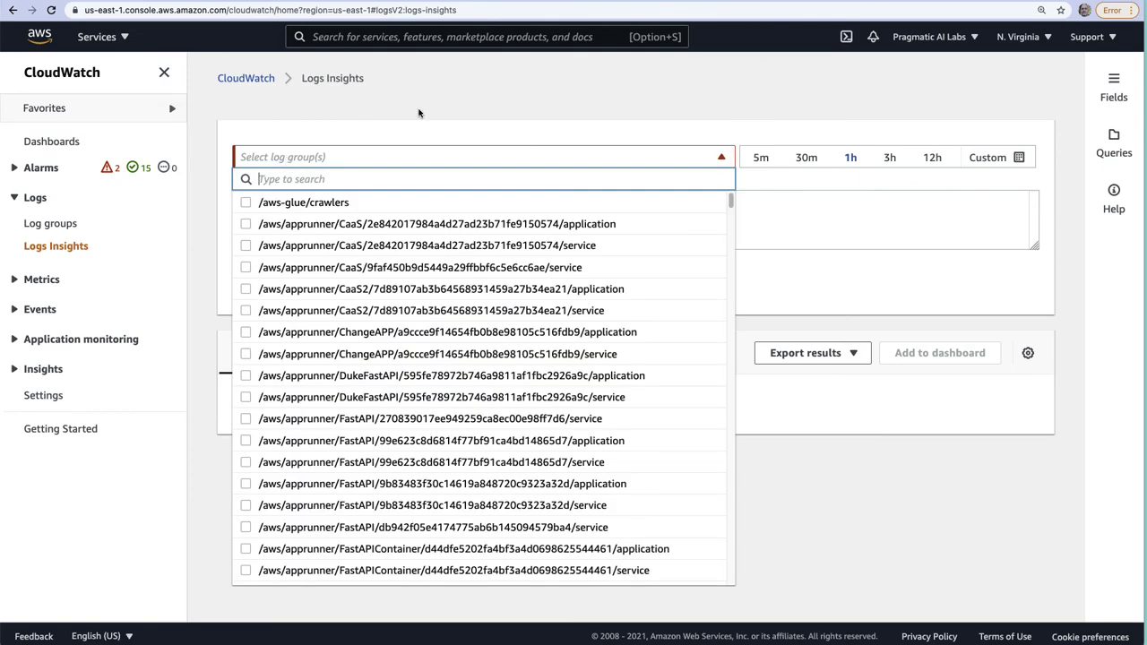
pyautogui.click(325, 146)
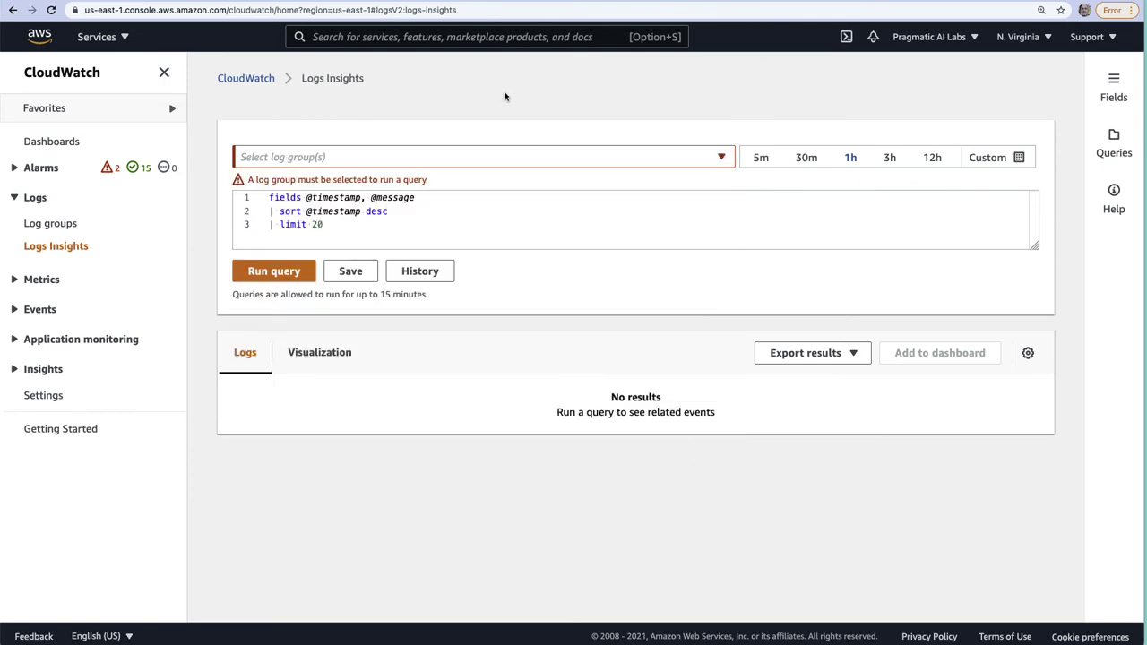
# Run the default query on log group /aws/apprunner/MLOps-Cookbook/399c5a93736a4e0f99f39c4d412a2800/application and view its visualization.
pyautogui.click(318, 157)
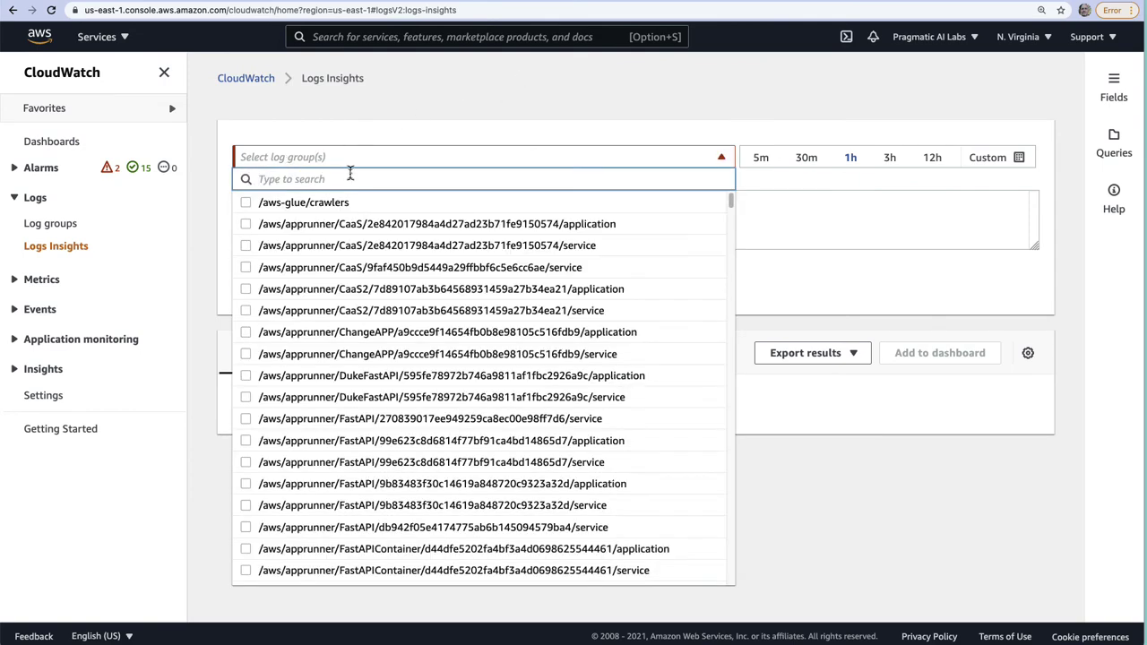
pyautogui.scroll(-3, 404, 365)
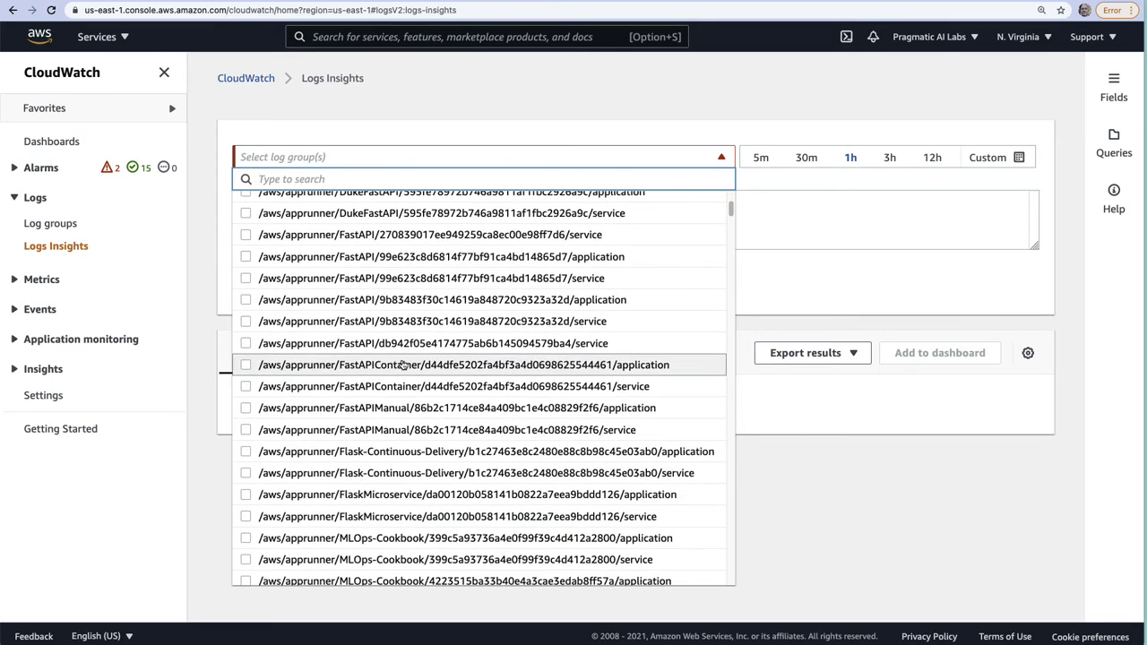
pyautogui.scroll(-1, 404, 365)
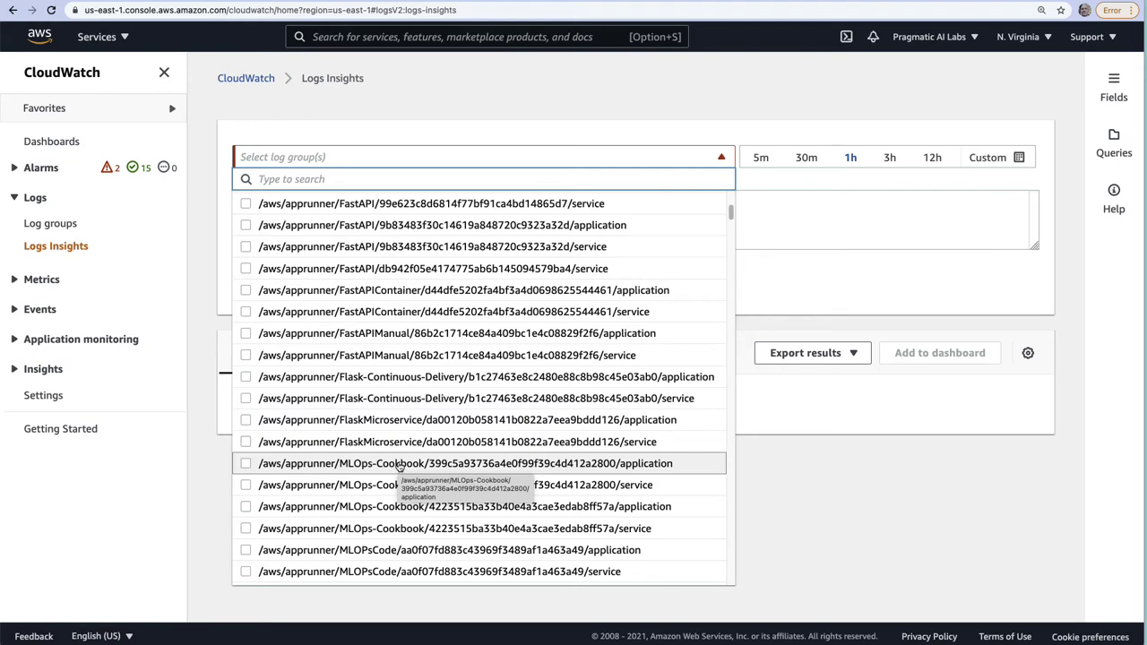
pyautogui.click(400, 463)
pyautogui.click(1067, 268)
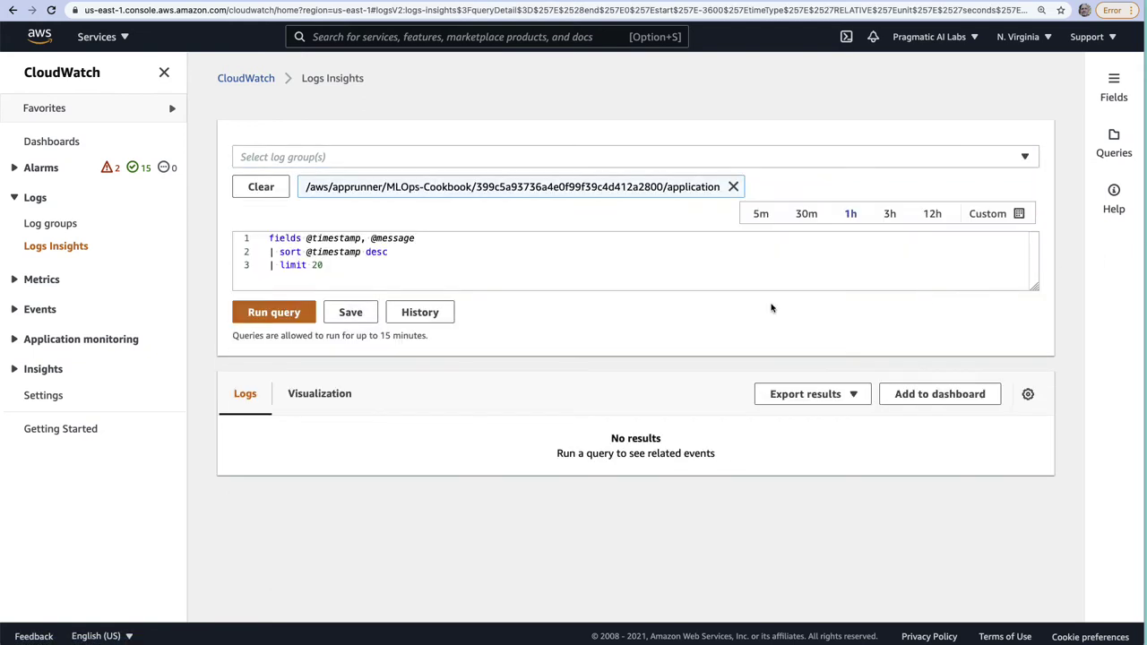
pyautogui.click(271, 315)
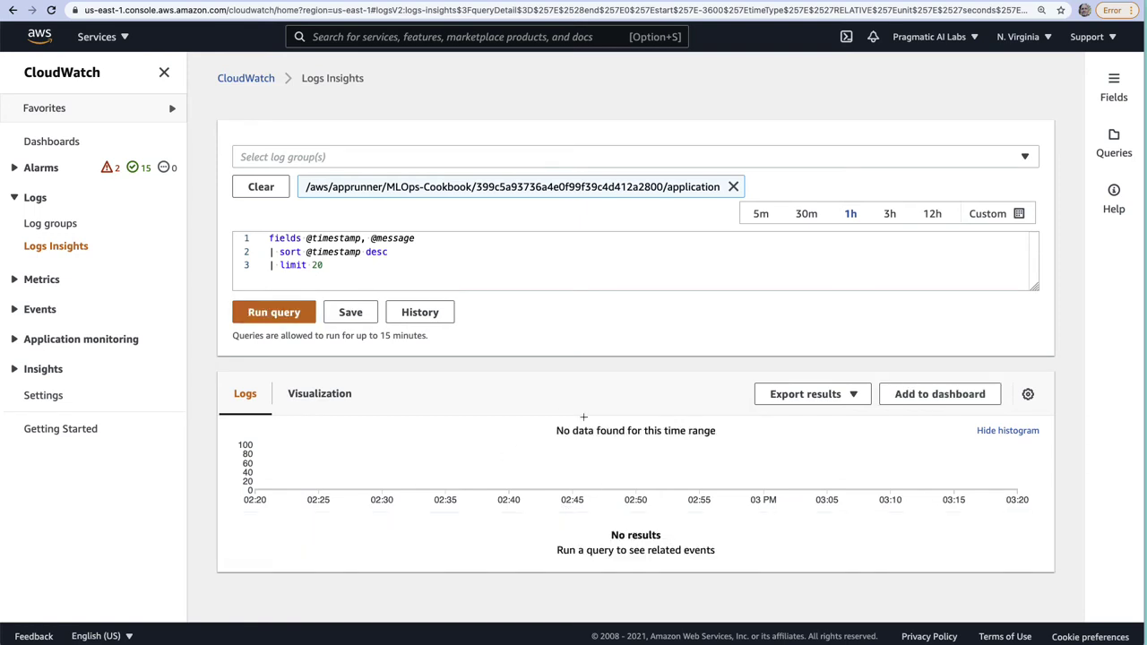
pyautogui.click(294, 396)
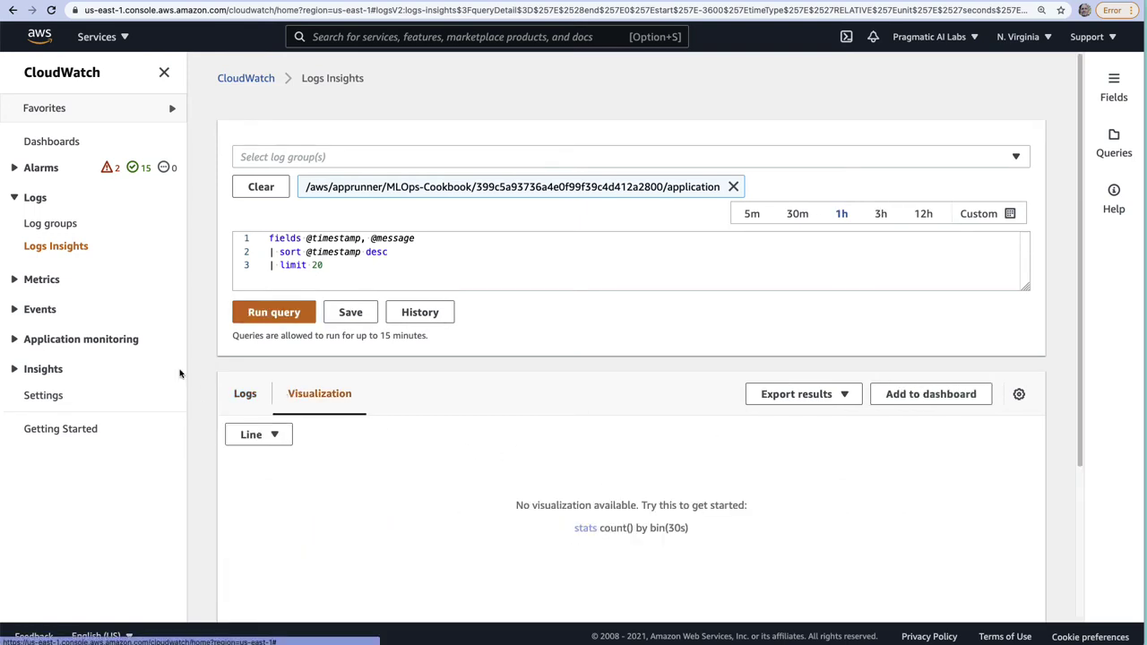
# Open the AppRunner instance metrics from the full list of CloudWatch metrics.
pyautogui.click(32, 279)
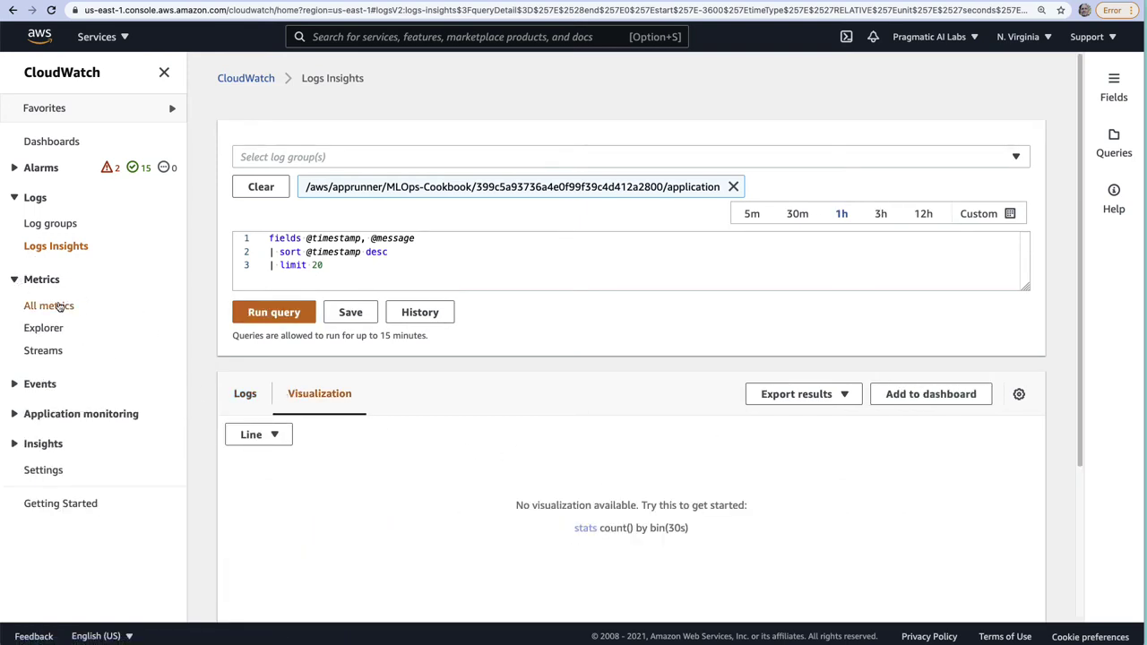
pyautogui.click(45, 305)
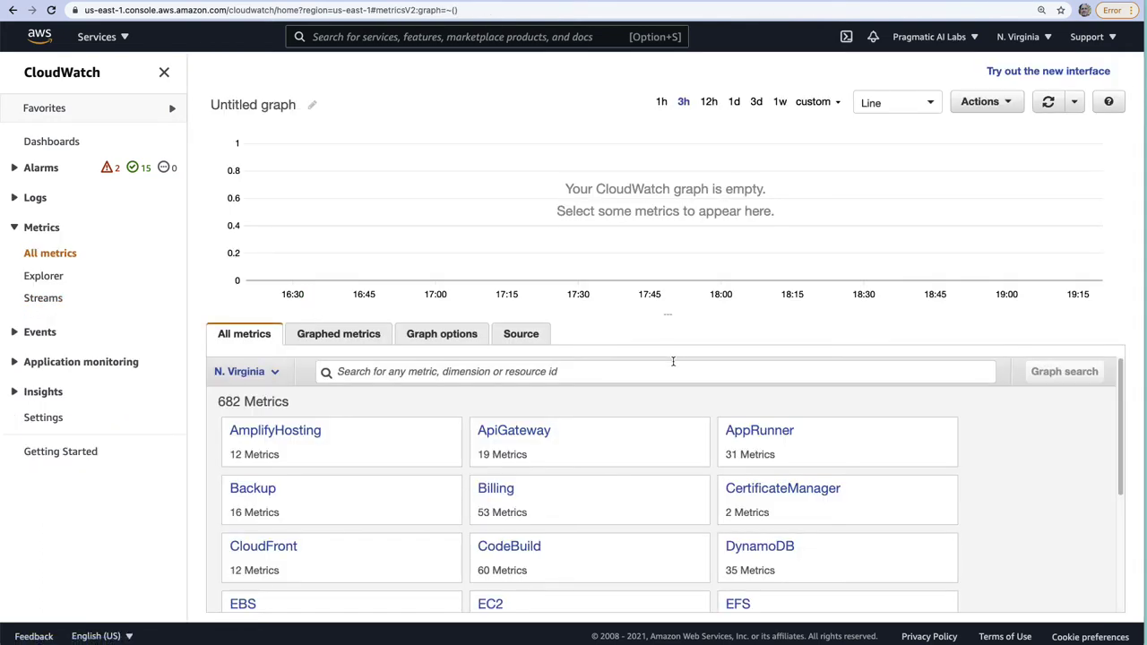
pyautogui.click(758, 430)
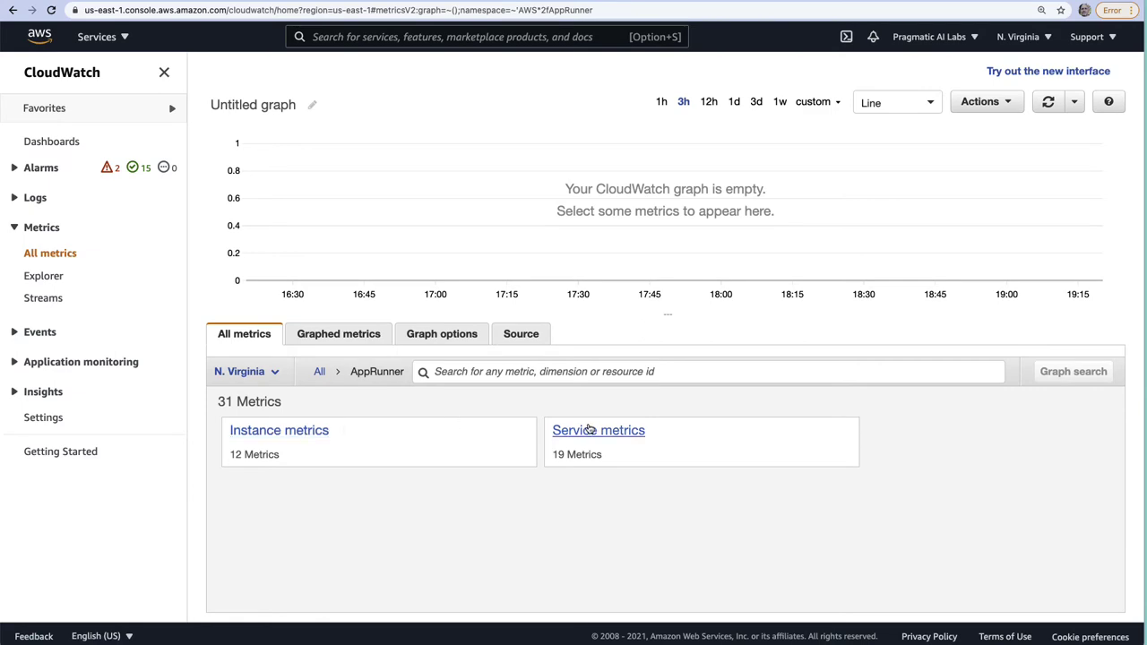
pyautogui.click(277, 432)
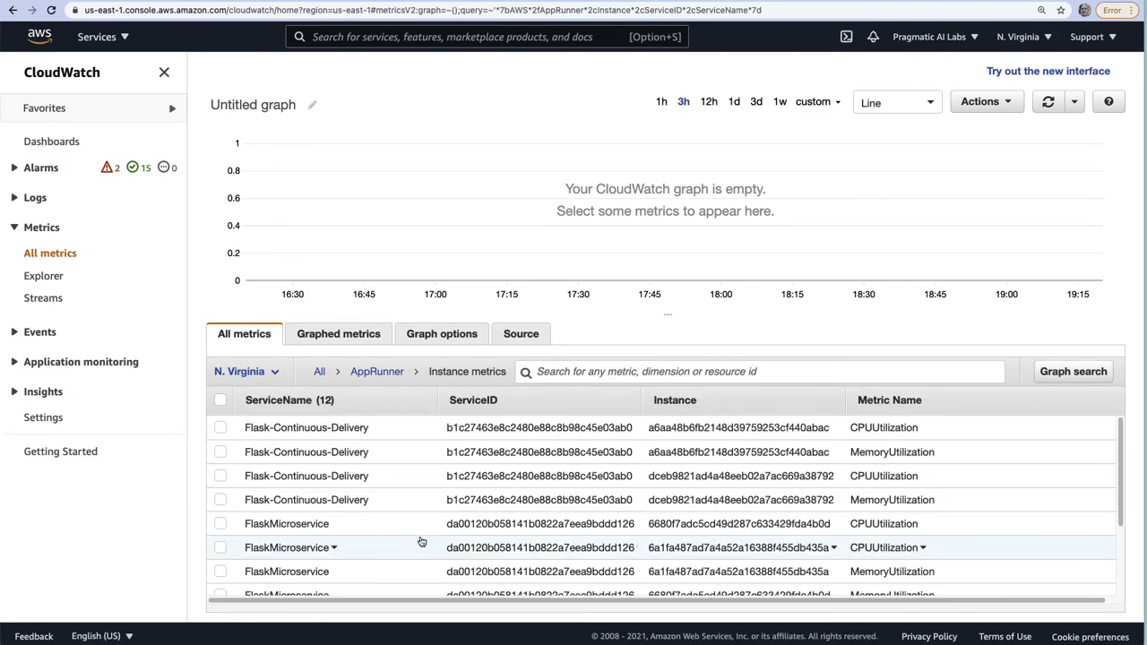
# Graph the CPUUtilization and MemoryUtilization metrics of the MLOps-Cookbook service.
pyautogui.scroll(-3, 399, 530)
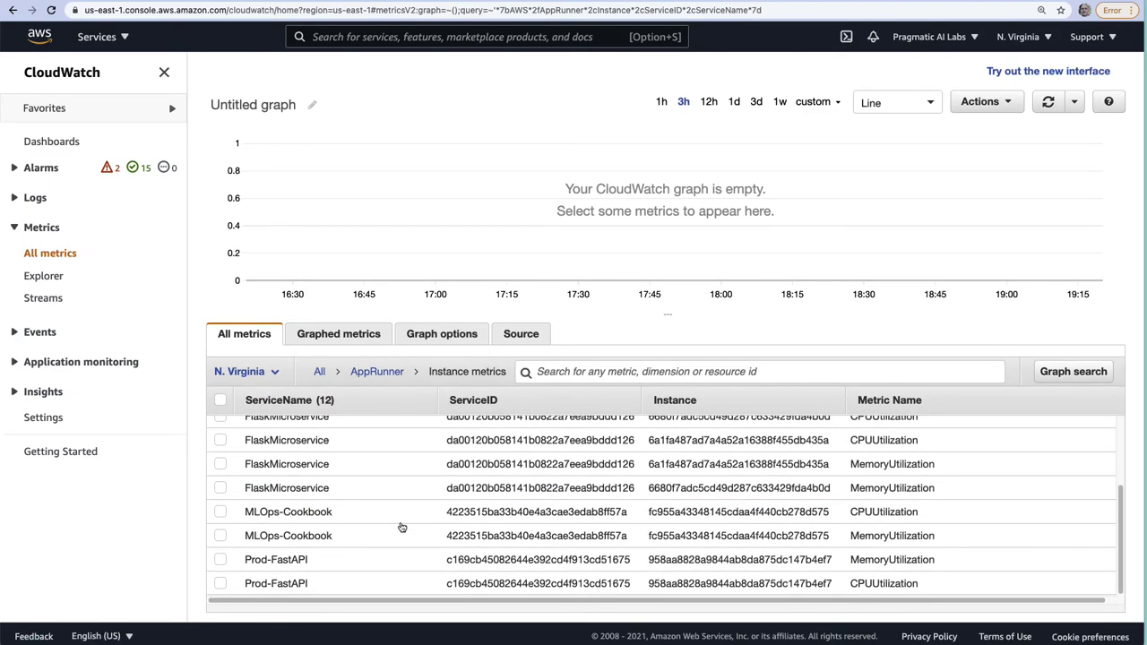
pyautogui.click(221, 513)
pyautogui.click(221, 536)
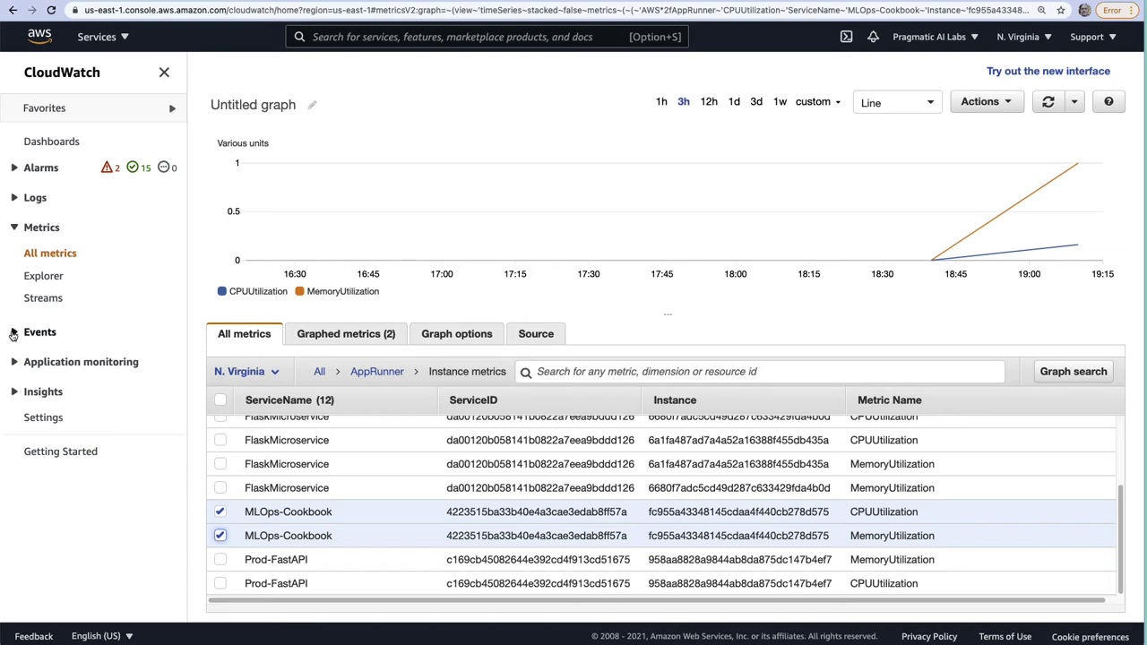
# View the ServiceLens map under application monitoring and look through the Application Insights overview.
pyautogui.click(80, 361)
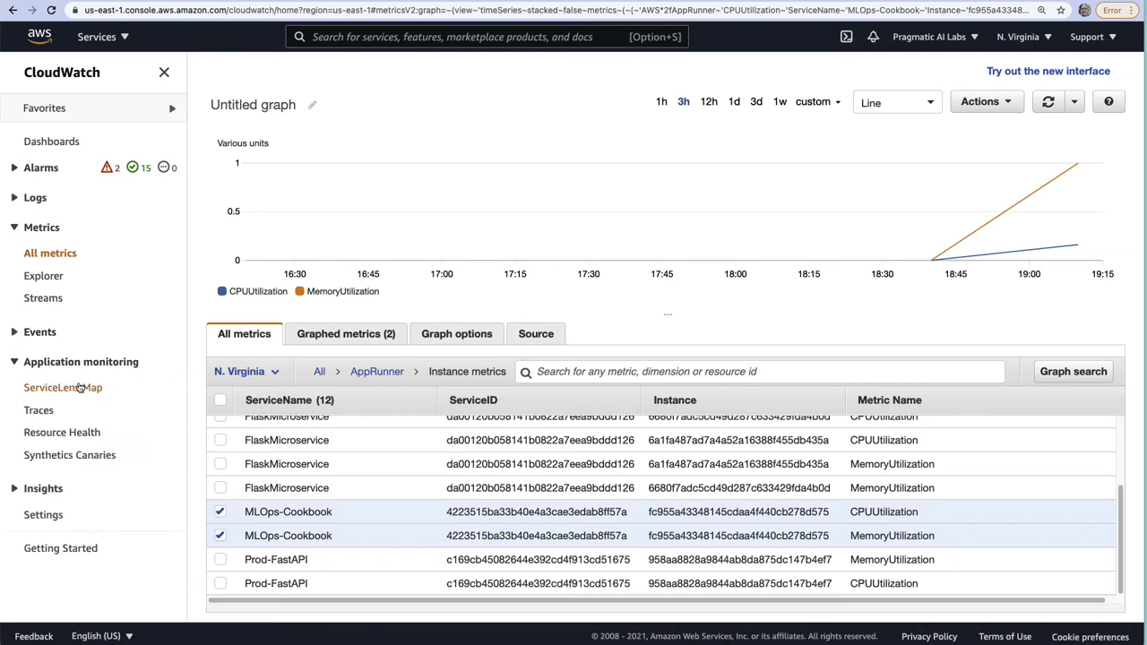
pyautogui.click(52, 394)
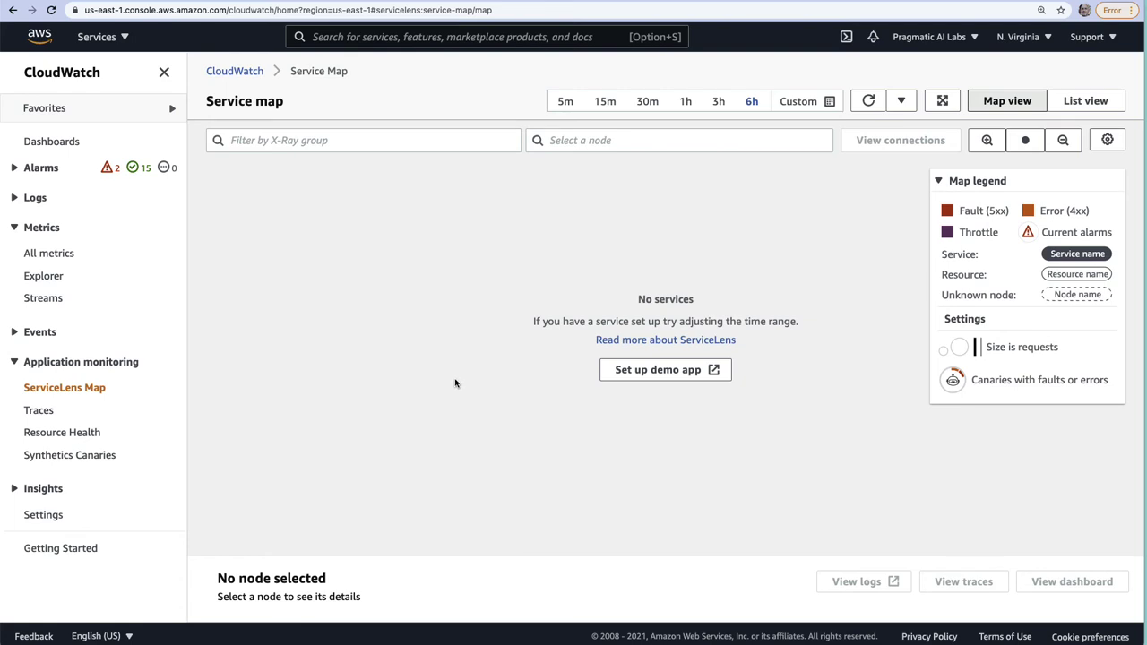
pyautogui.click(14, 489)
pyautogui.scroll(-1, 90, 466)
pyautogui.scroll(-1, 116, 460)
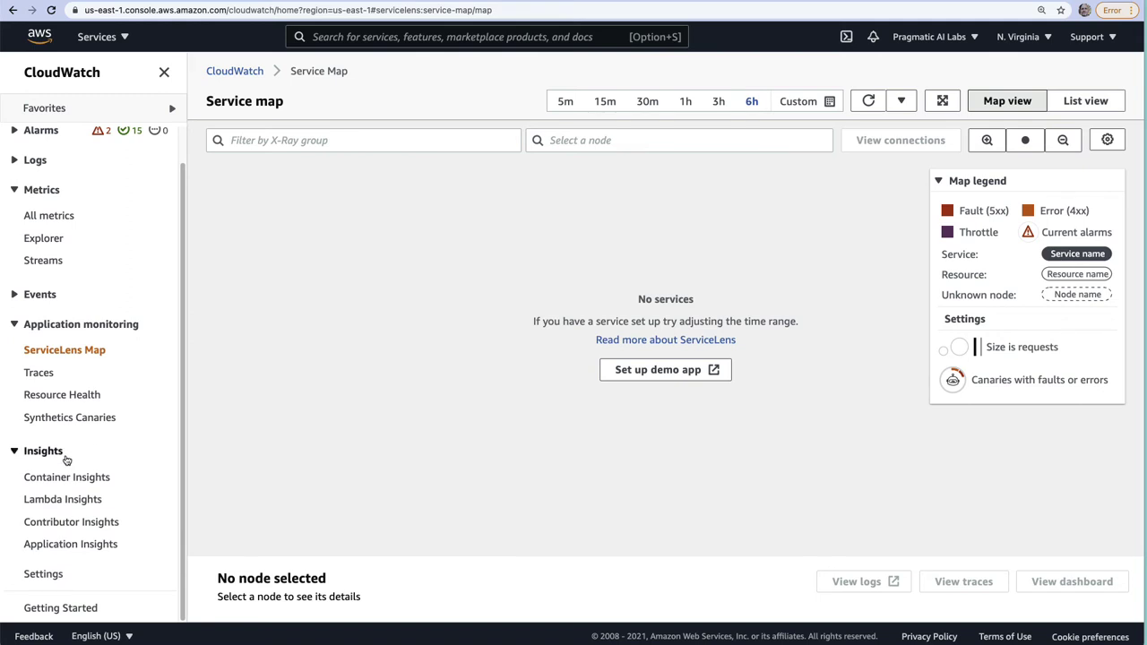
pyautogui.click(59, 547)
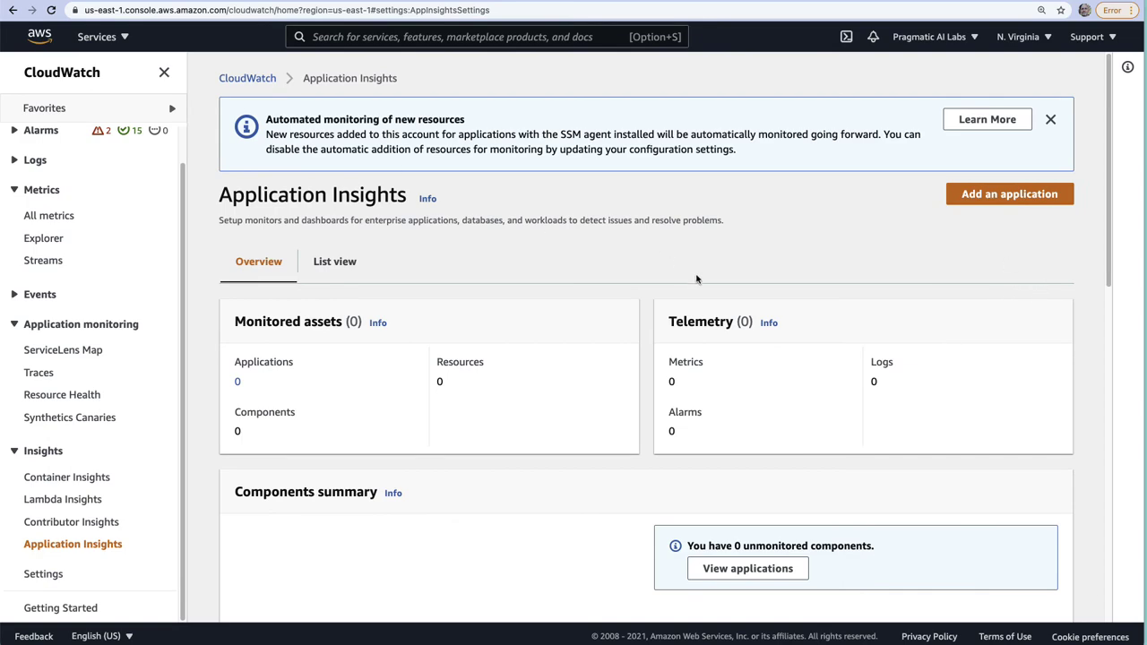
pyautogui.scroll(-9, 698, 285)
pyautogui.scroll(10, 700, 289)
# Try adding a resource group based application to Application Insights, and return to the overview without choosing a resource group.
pyautogui.click(1007, 194)
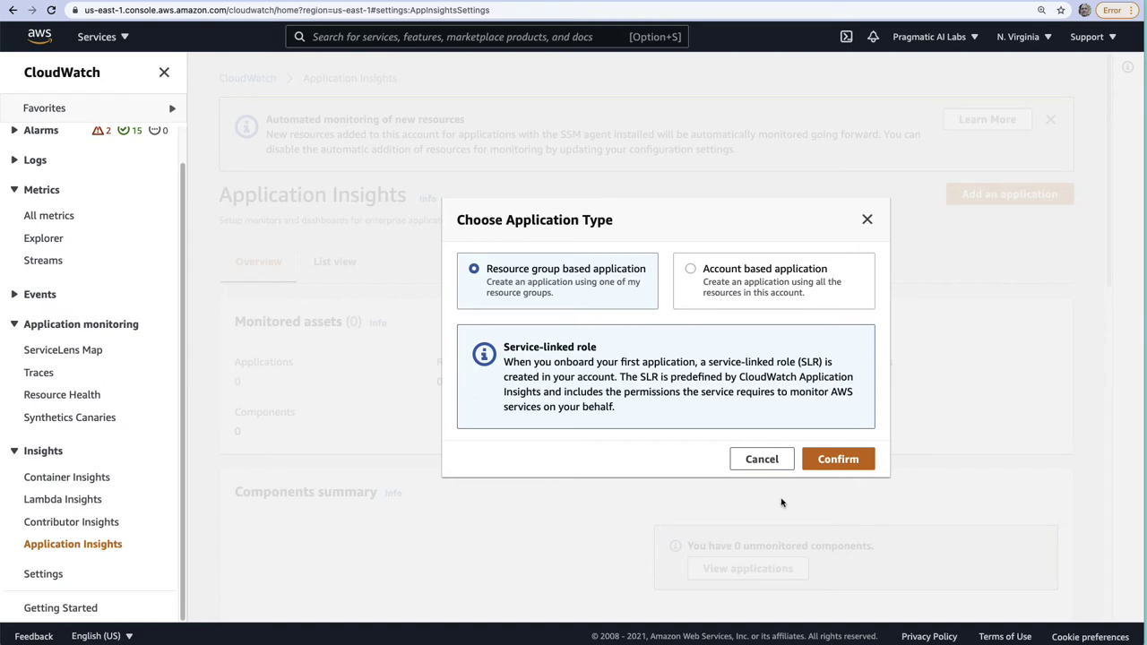
pyautogui.click(839, 459)
pyautogui.click(504, 244)
pyautogui.click(539, 242)
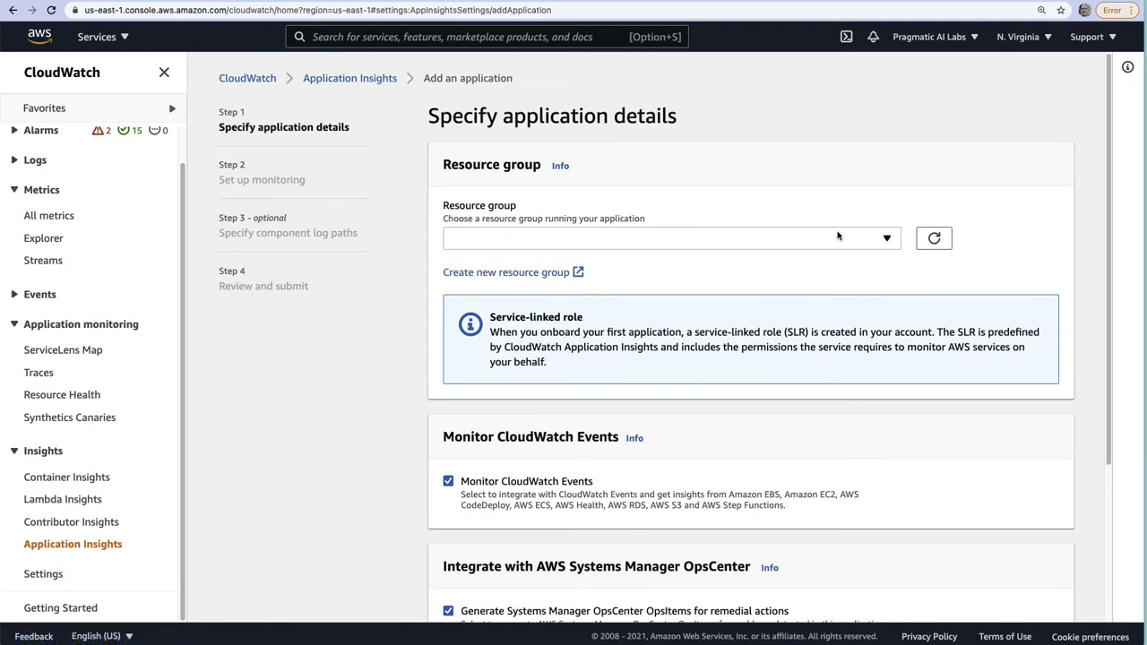
pyautogui.click(13, 10)
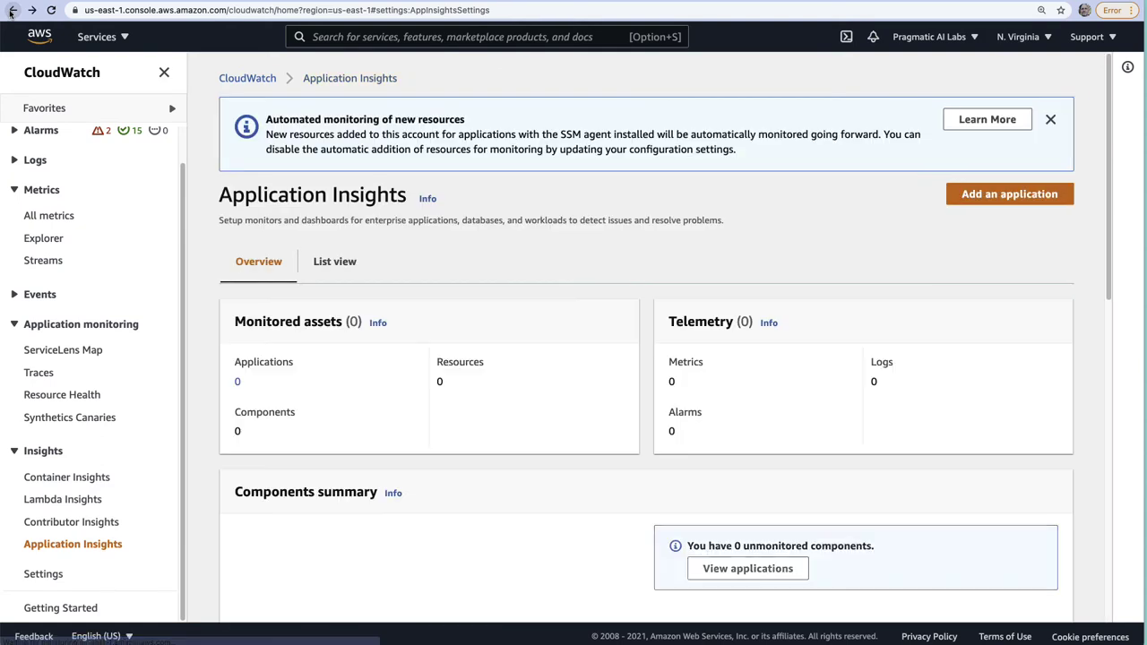
# Try adding an account based application to Application Insights.
pyautogui.click(1024, 203)
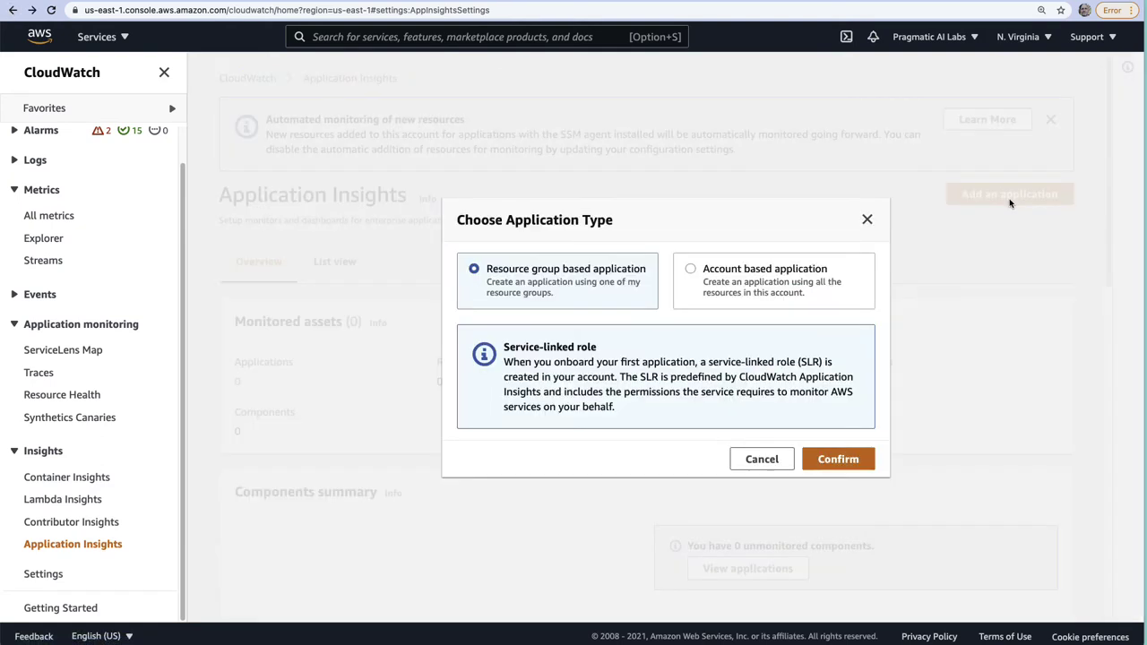
pyautogui.click(758, 285)
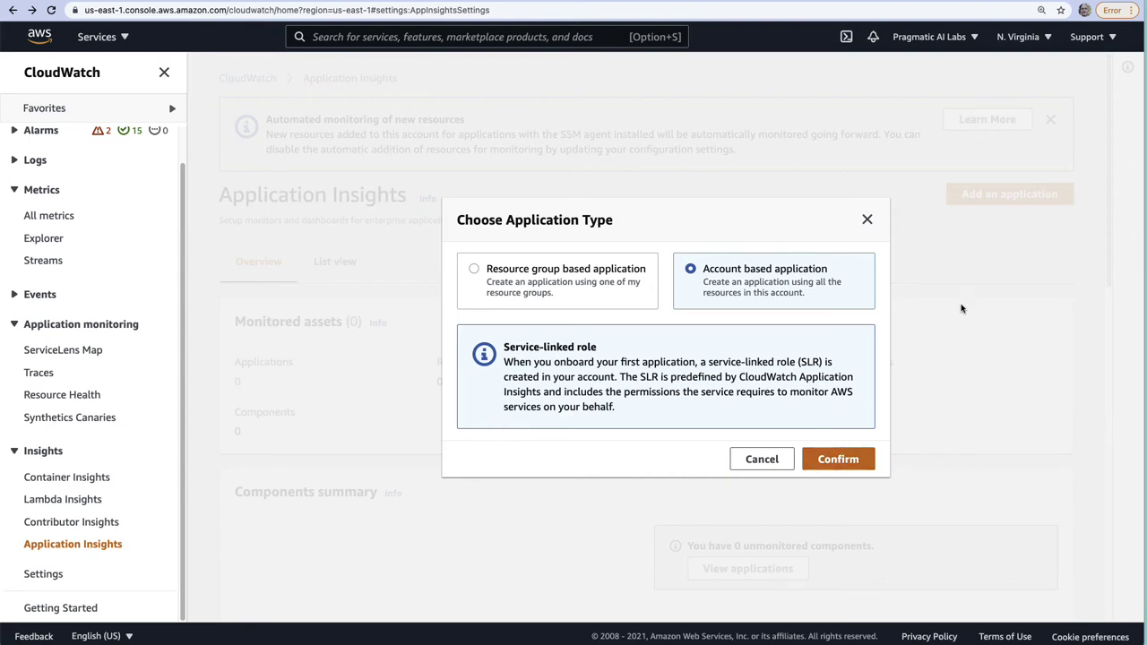
pyautogui.click(867, 219)
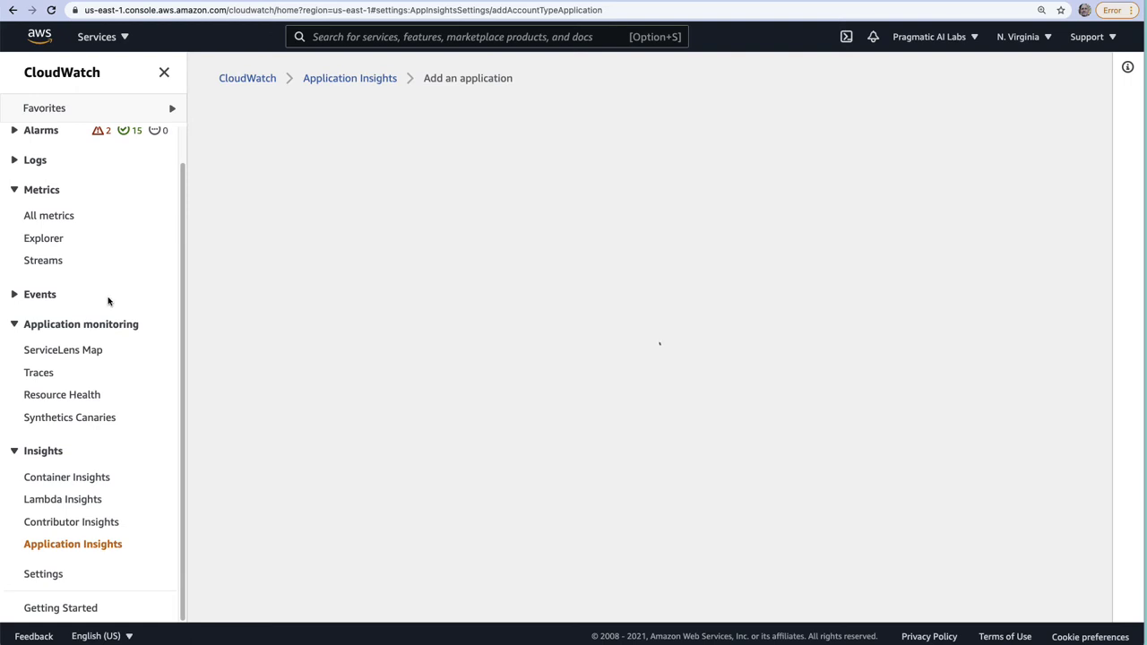
pyautogui.scroll(1, 118, 323)
pyautogui.scroll(1, 119, 323)
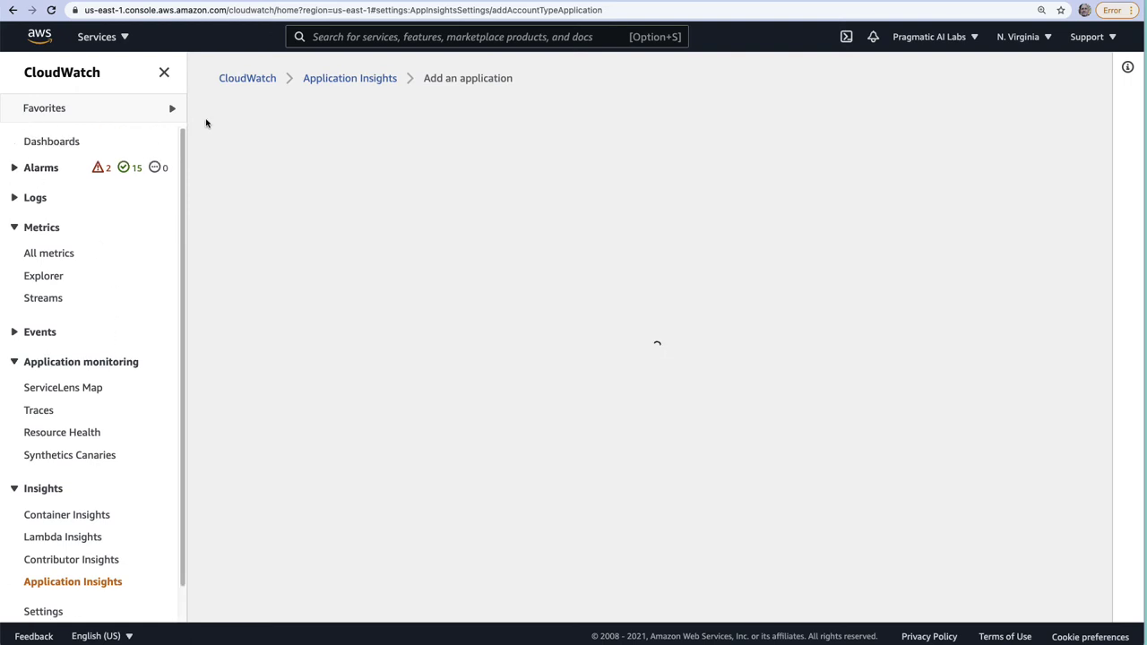
# Return to the MLOps-Cookbook service page in App Runner, close its application logs and review the service metrics.
pyautogui.click(36, 76)
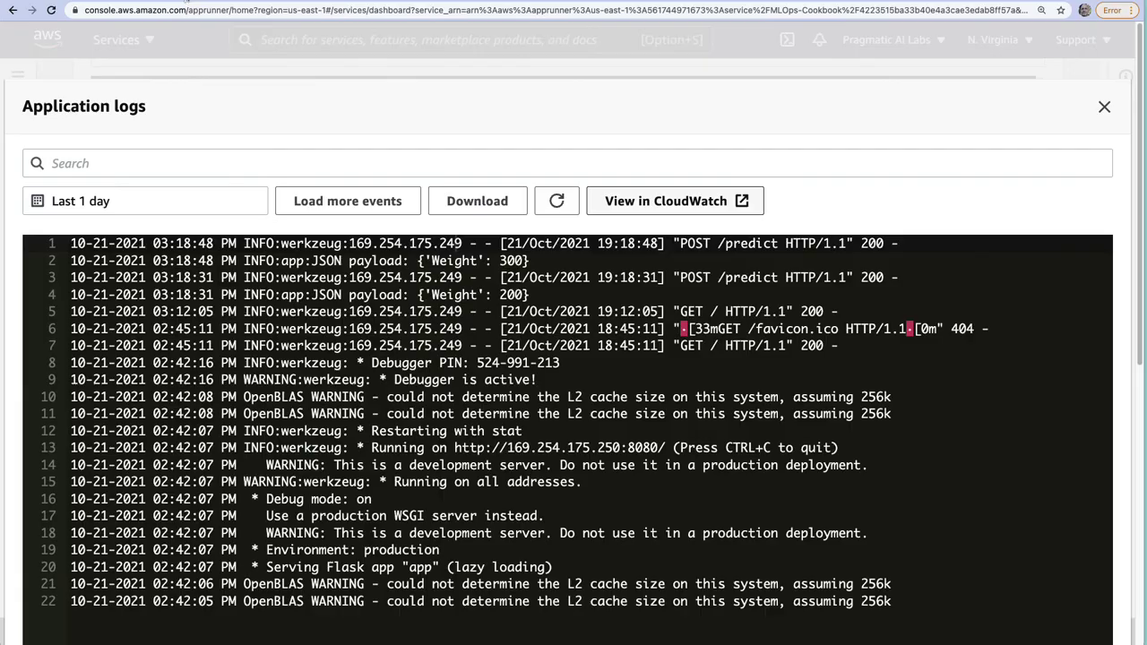
pyautogui.click(1104, 107)
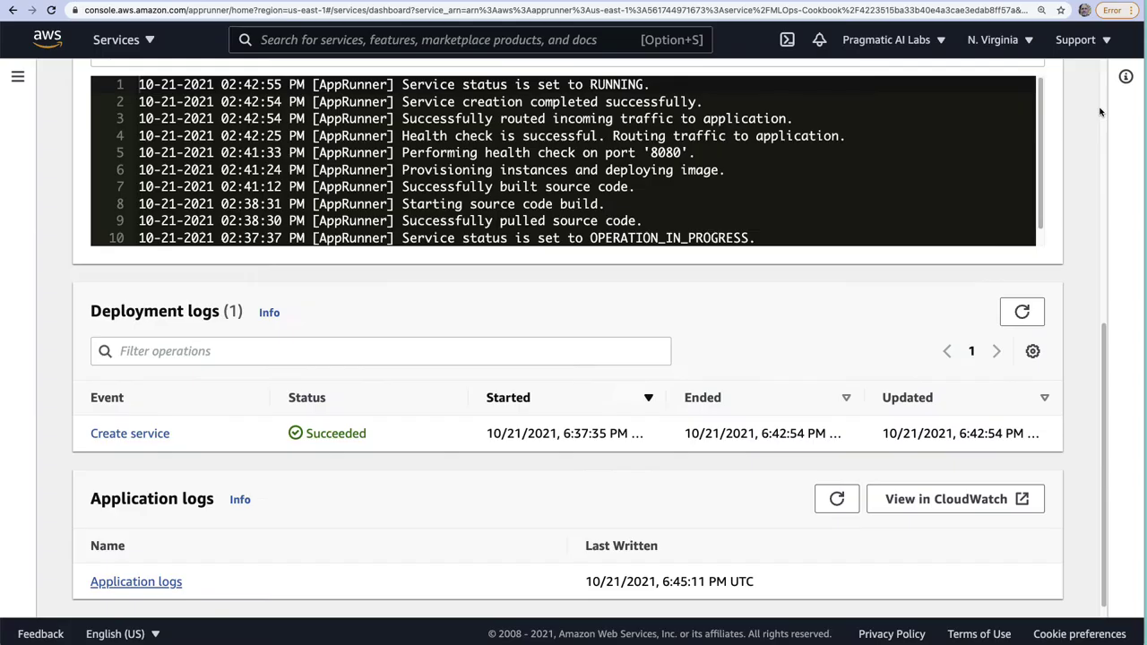
pyautogui.scroll(5, 444, 394)
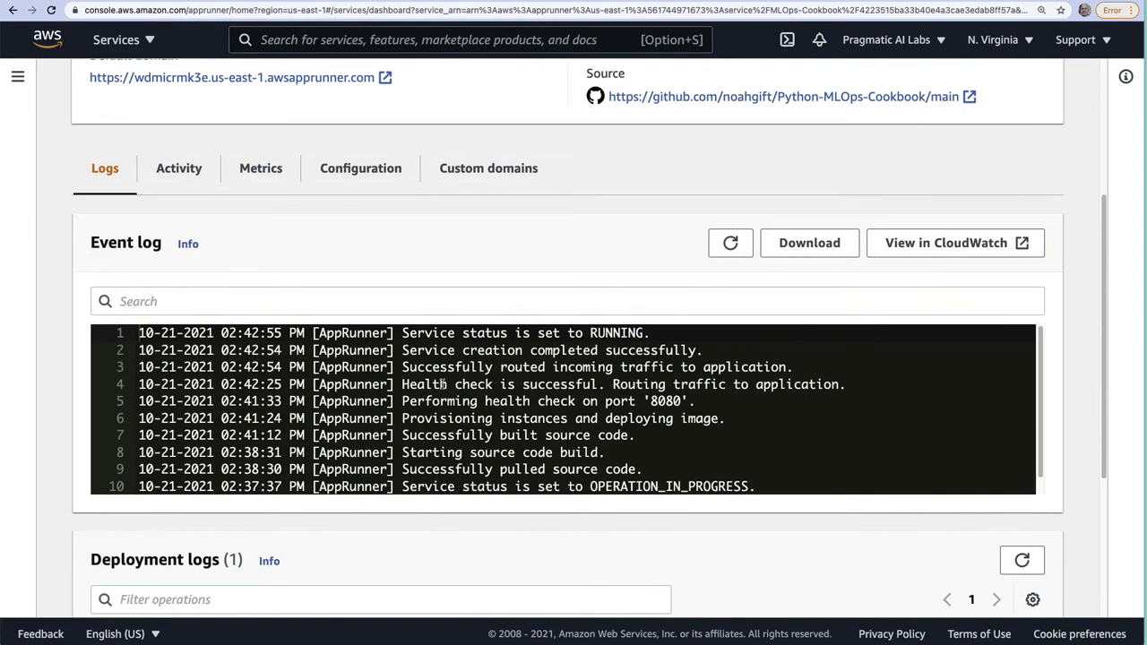
pyautogui.click(279, 170)
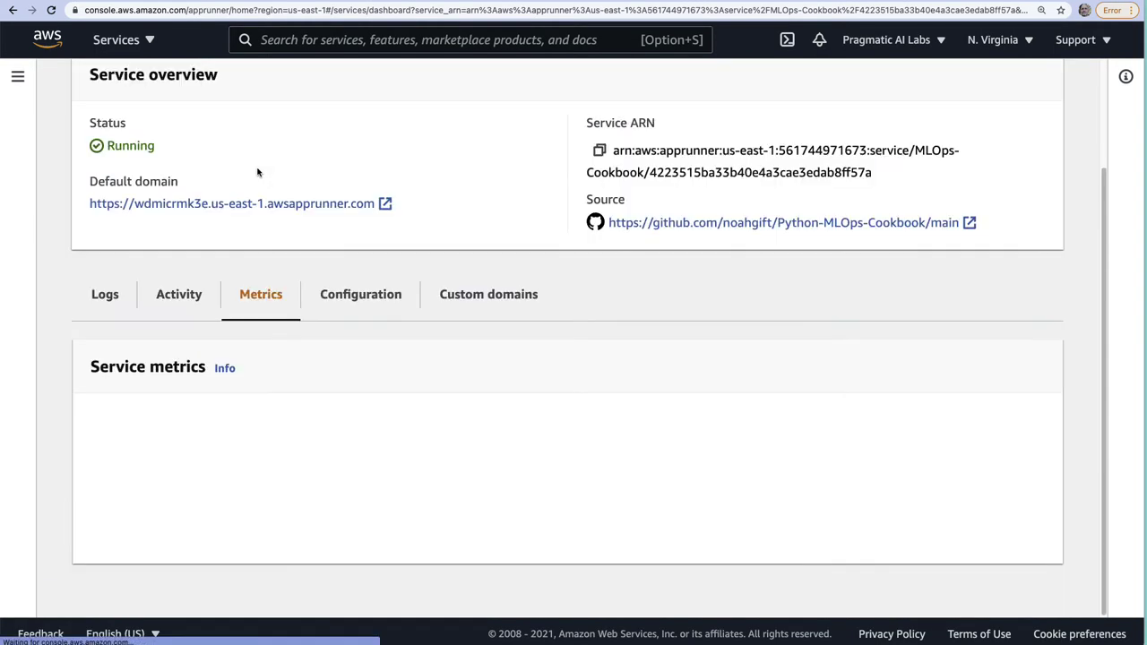
pyautogui.scroll(-3, 1037, 361)
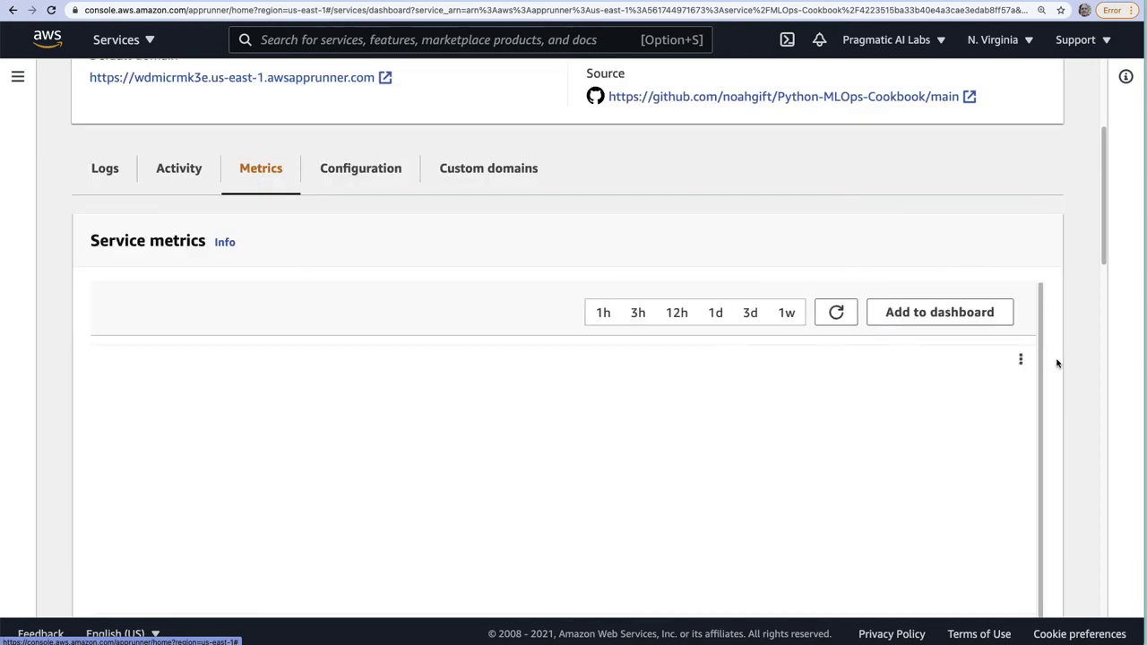
pyautogui.scroll(-2, 1070, 363)
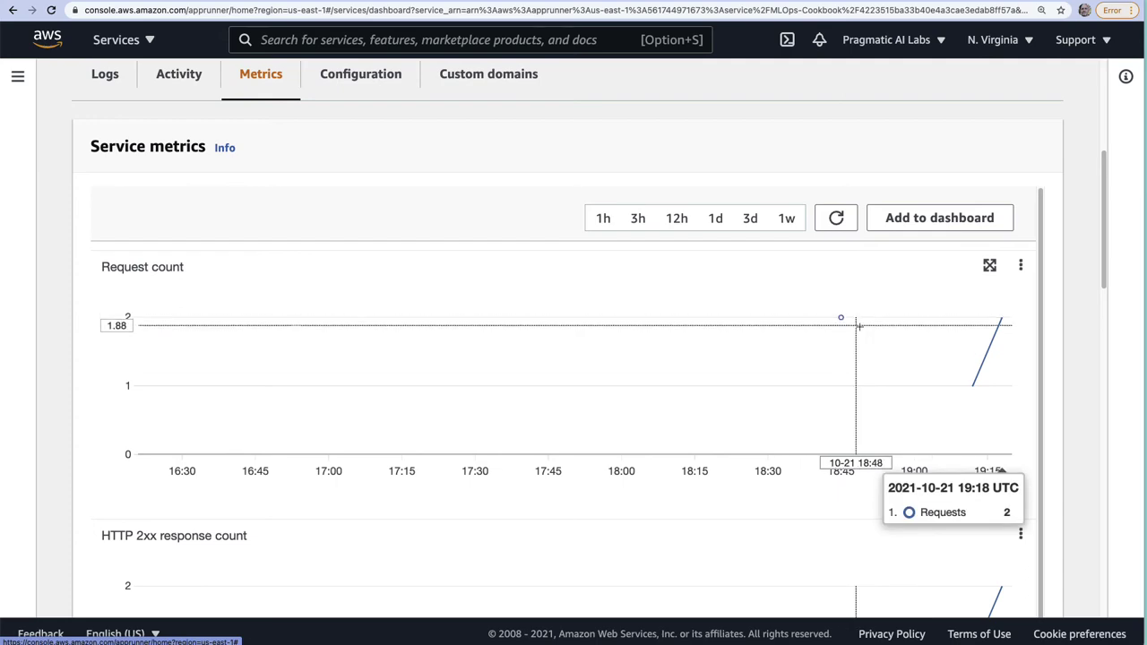
pyautogui.scroll(-12, 1070, 392)
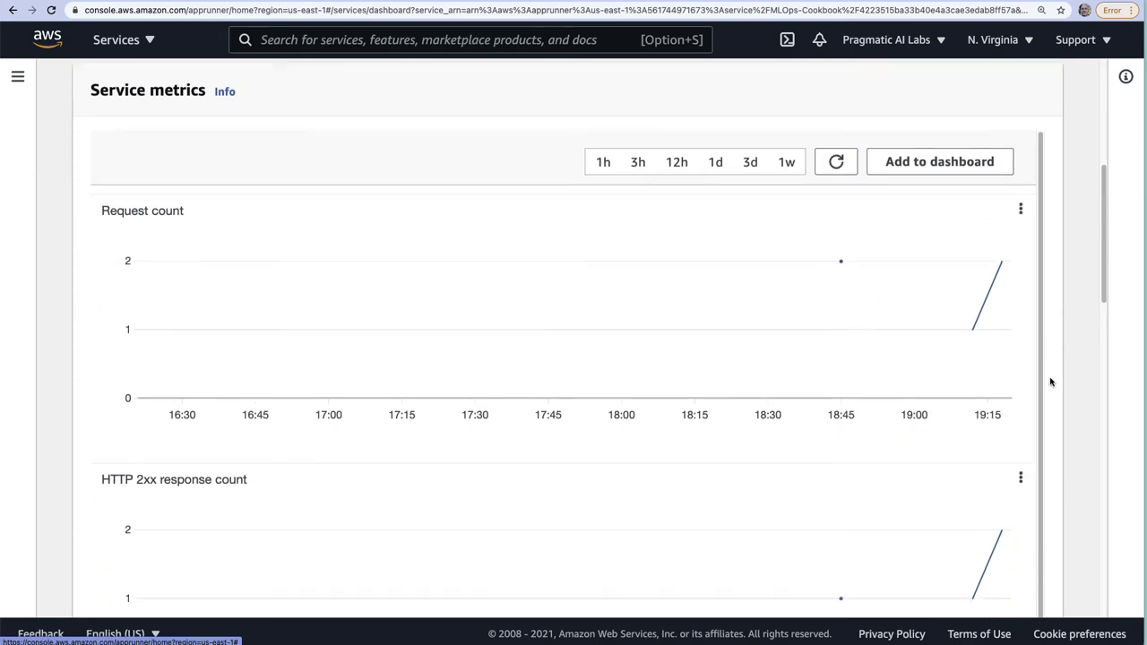
pyautogui.scroll(15, 1052, 381)
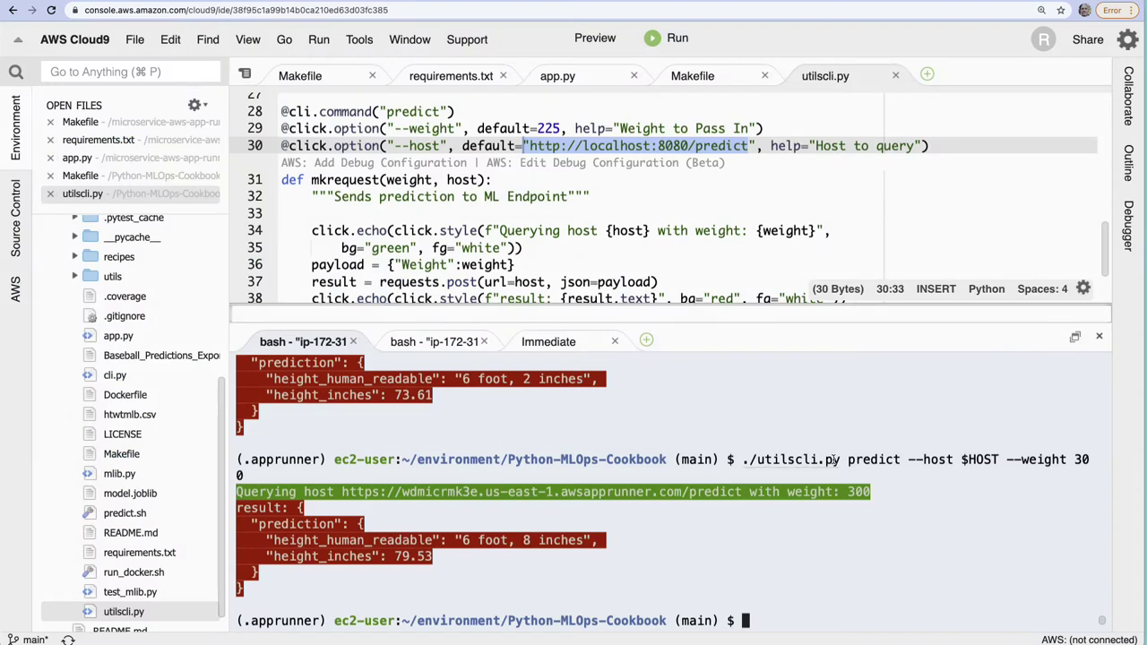
# Switch to the Cloud9 terminal, clear it and run watch without arguments to check its usage options.
pyautogui.doubleClick(915, 532)
pyautogui.hotkey('ctrl', 'l')
pyautogui.write('watch')
pyautogui.press('Return')
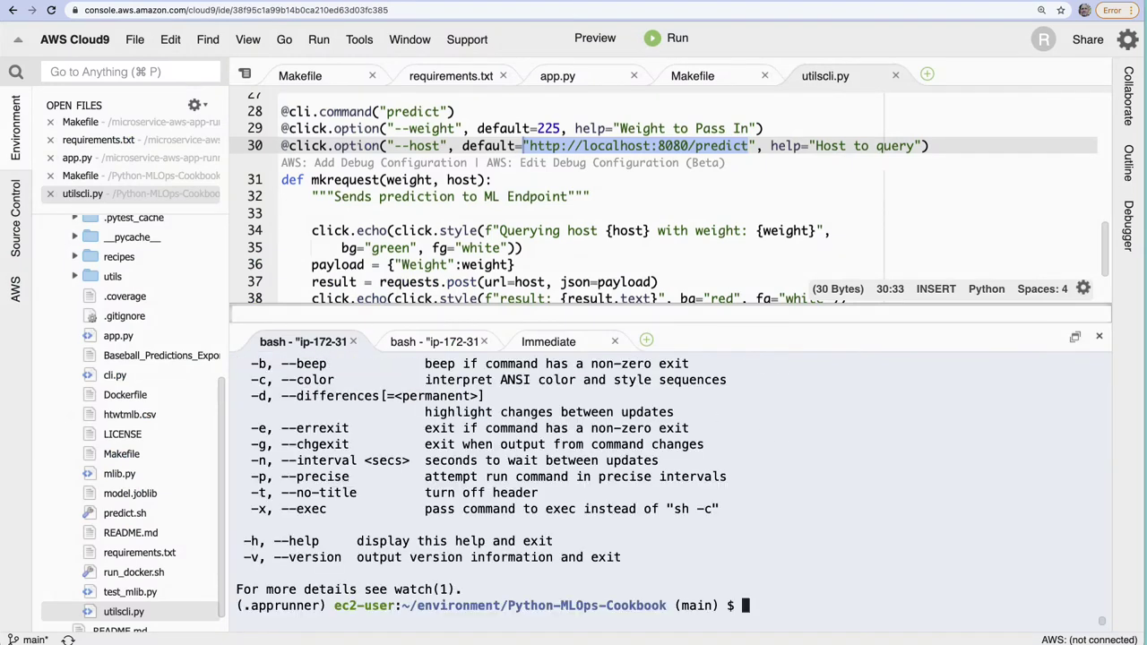
# Query the endpoint repeatedly by running watch ./utilscli.py predict --host $HOST --weight 300.
pyautogui.press('Up')
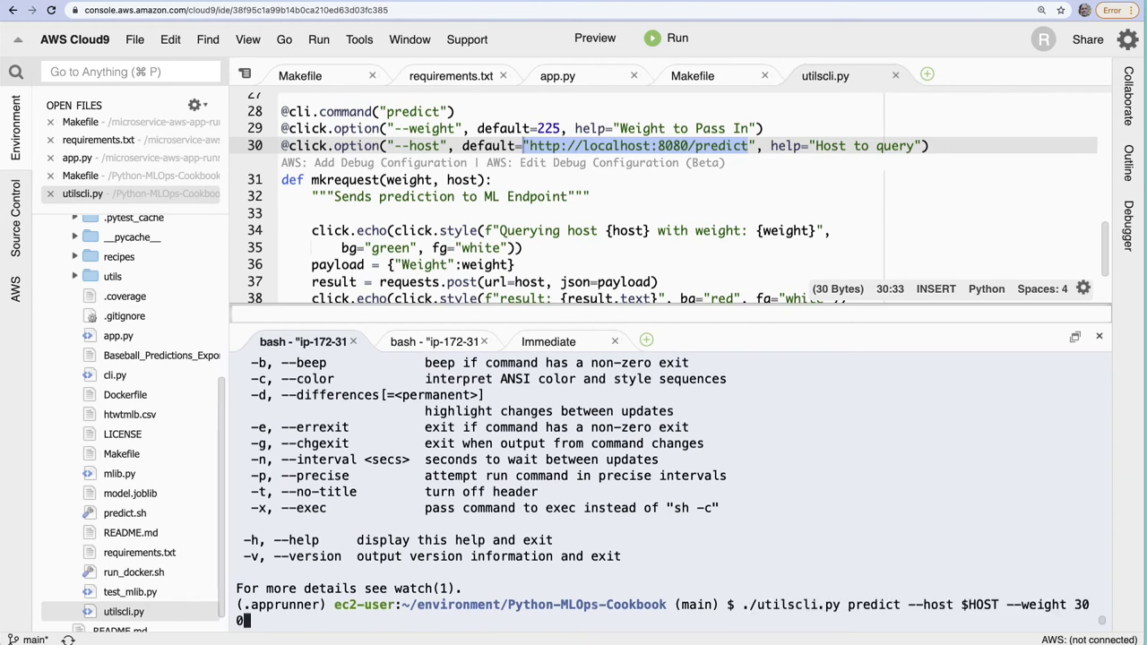
pyautogui.hotkey('ctrl', 'a')
pyautogui.write('watch')
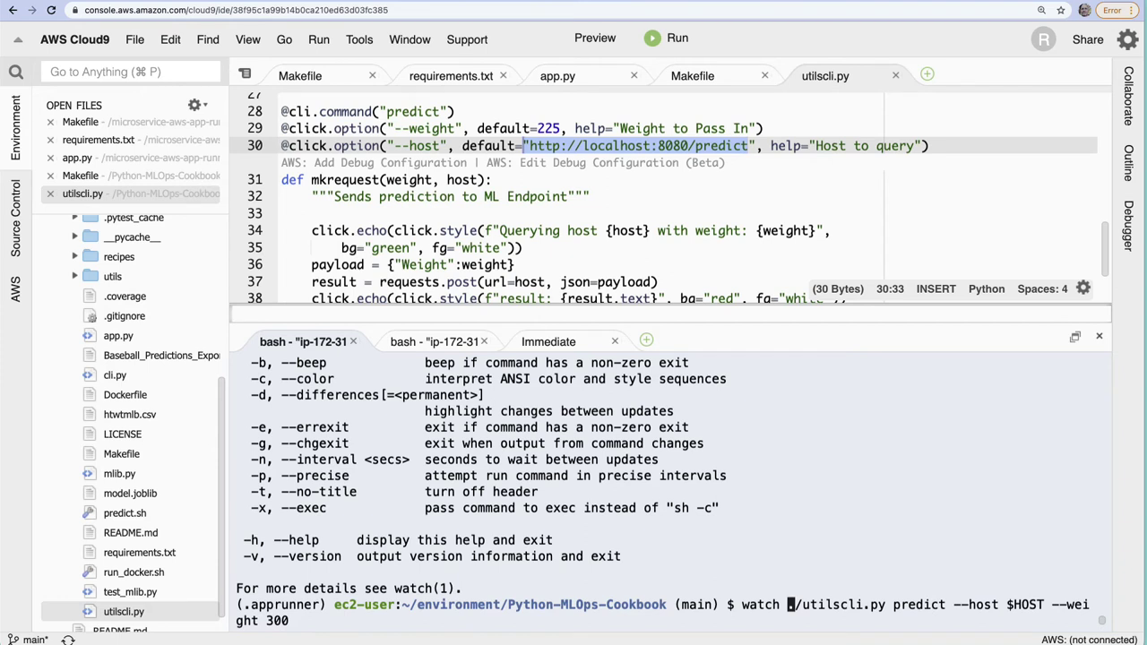
pyautogui.hotkey('ctrl', 'e')
pyautogui.press('Return')
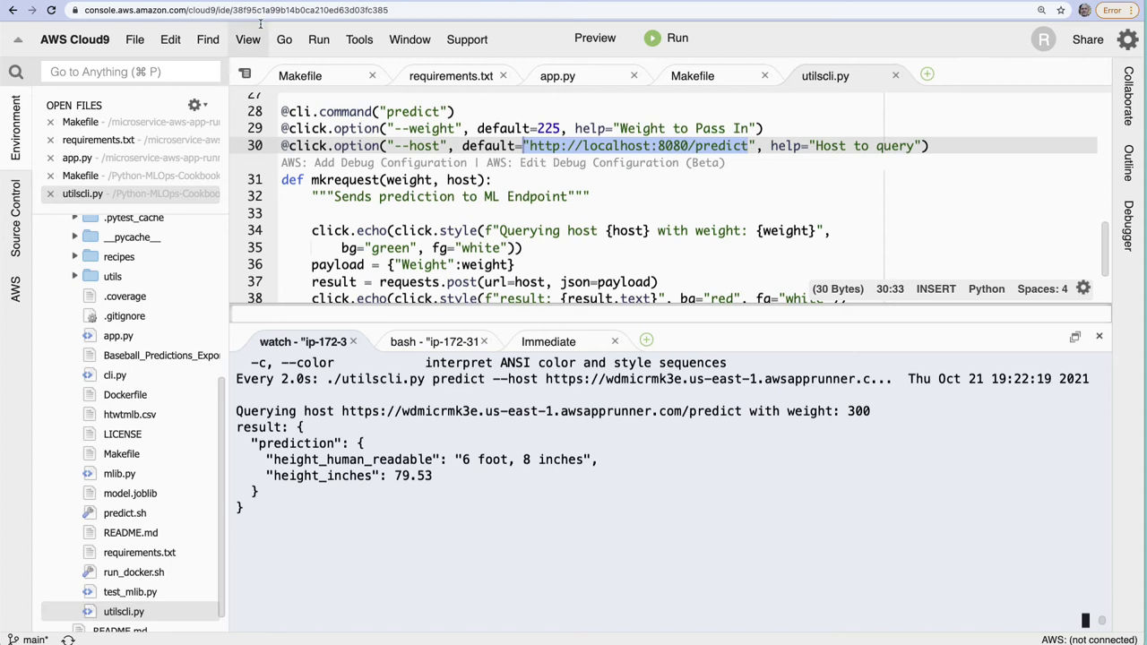
# From the MLOps-Cookbook service logs in App Runner, open the application's instance log stream in CloudWatch and resume auto retry for new events.
pyautogui.hotkey('ctrl', 'Tab')
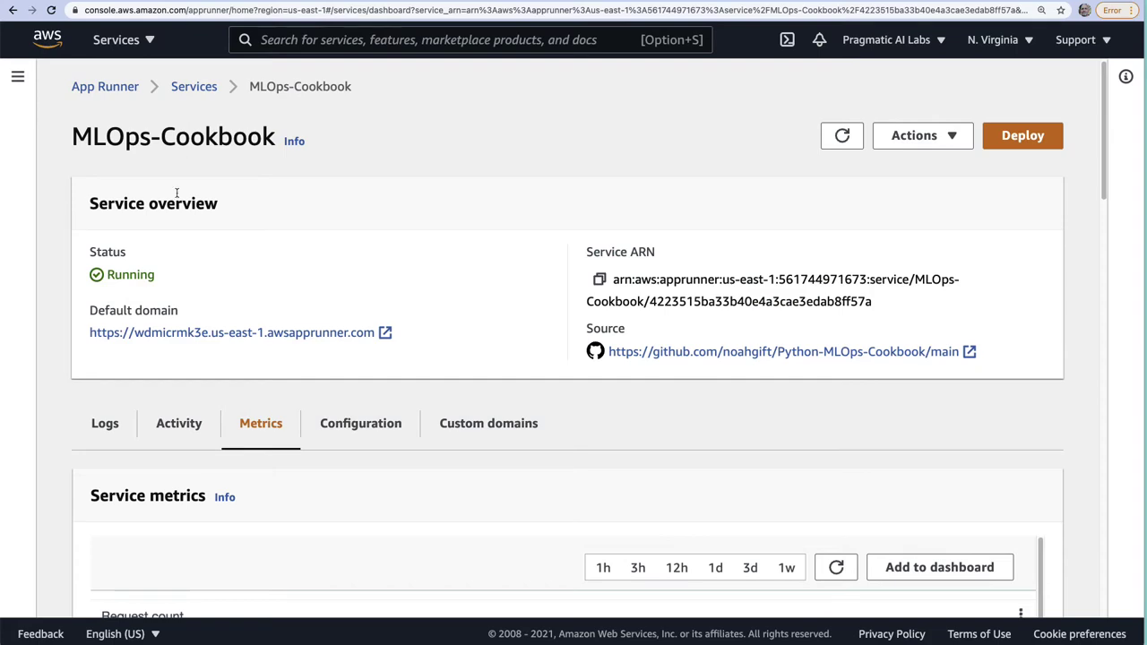
pyautogui.click(104, 428)
pyautogui.scroll(-5, 1008, 349)
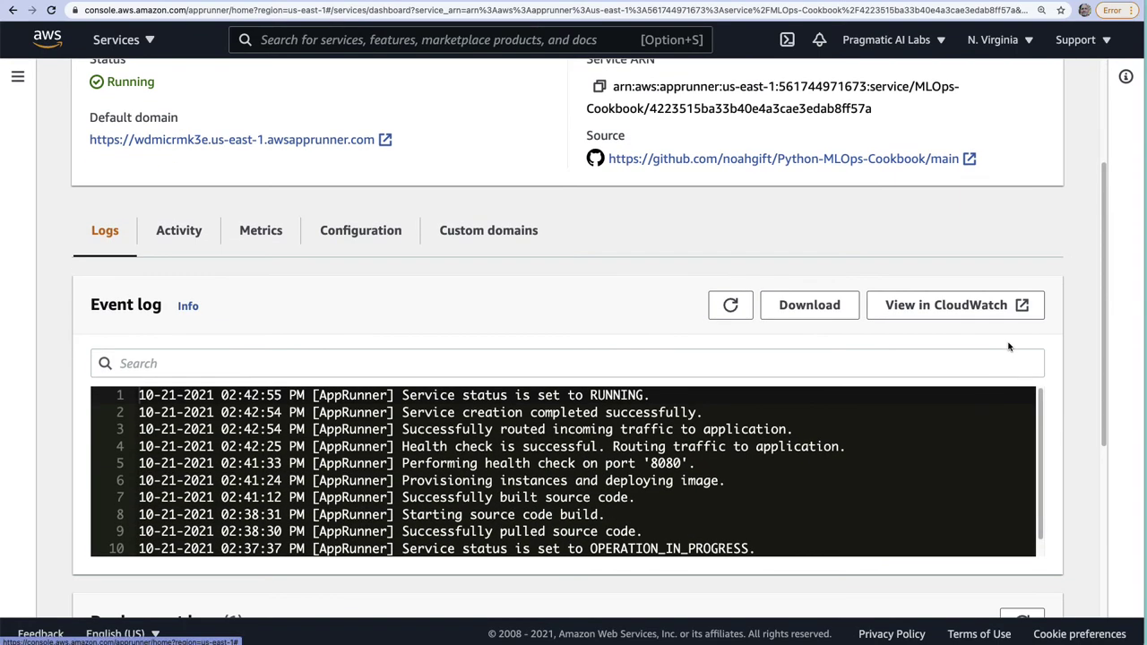
pyautogui.scroll(-8, 1008, 350)
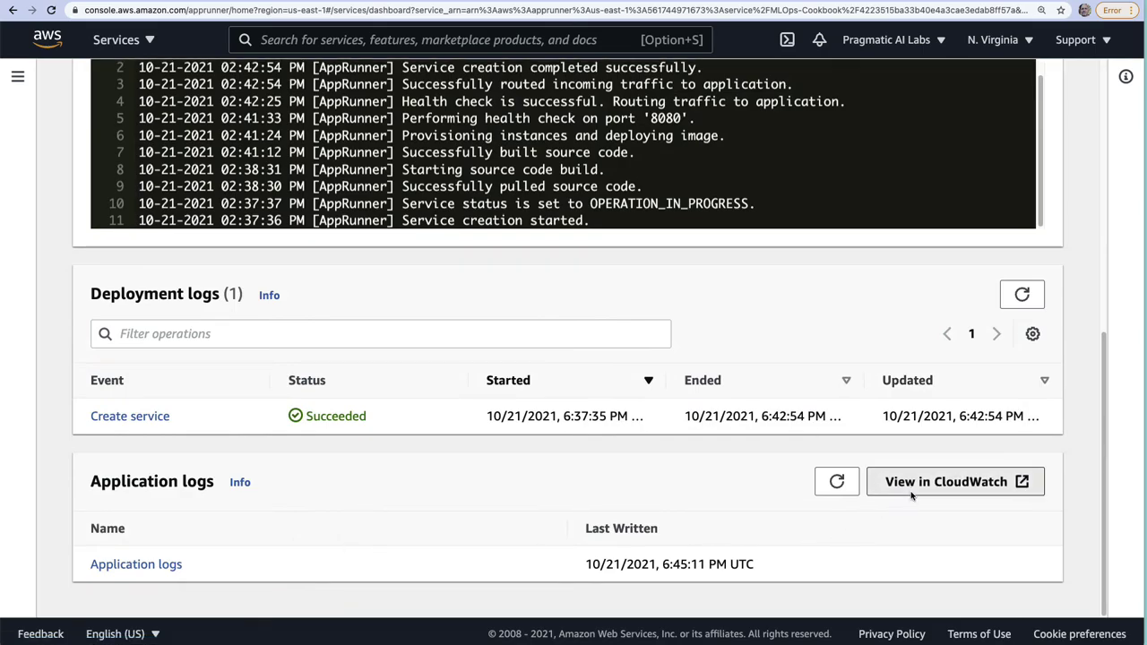
pyautogui.click(913, 493)
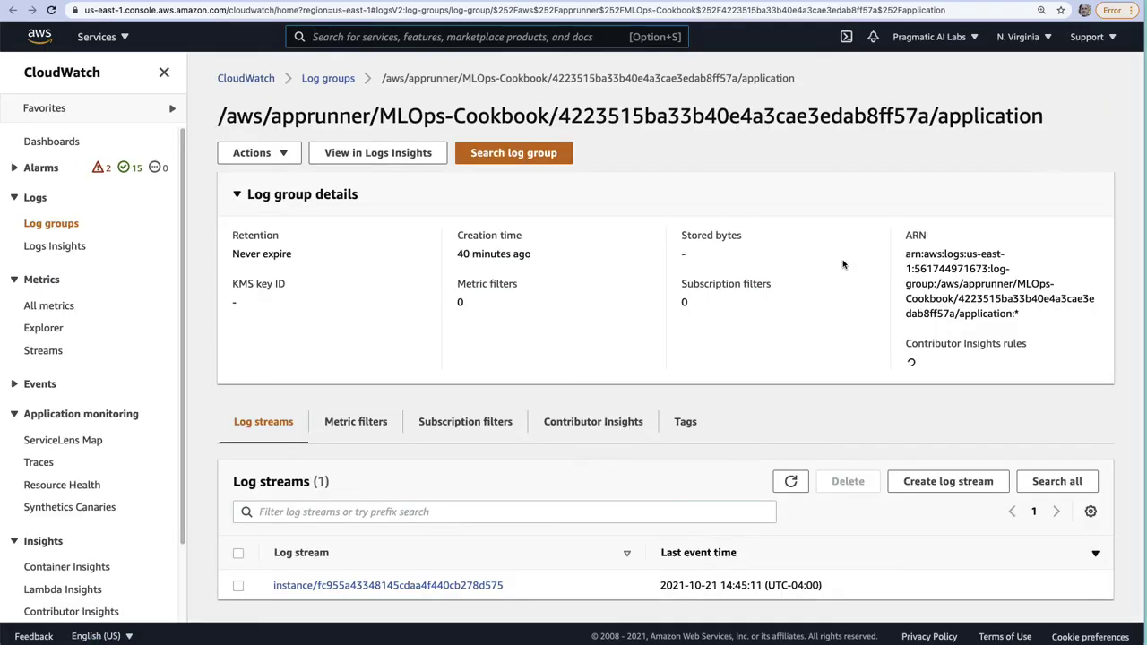
pyautogui.click(410, 586)
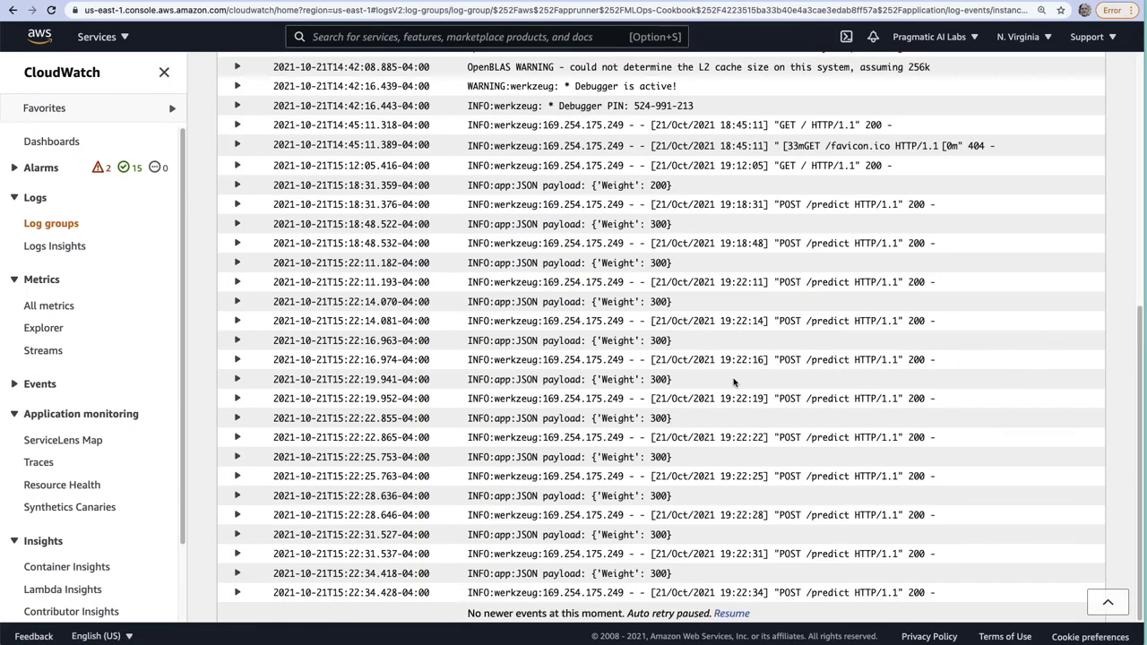
pyautogui.click(727, 615)
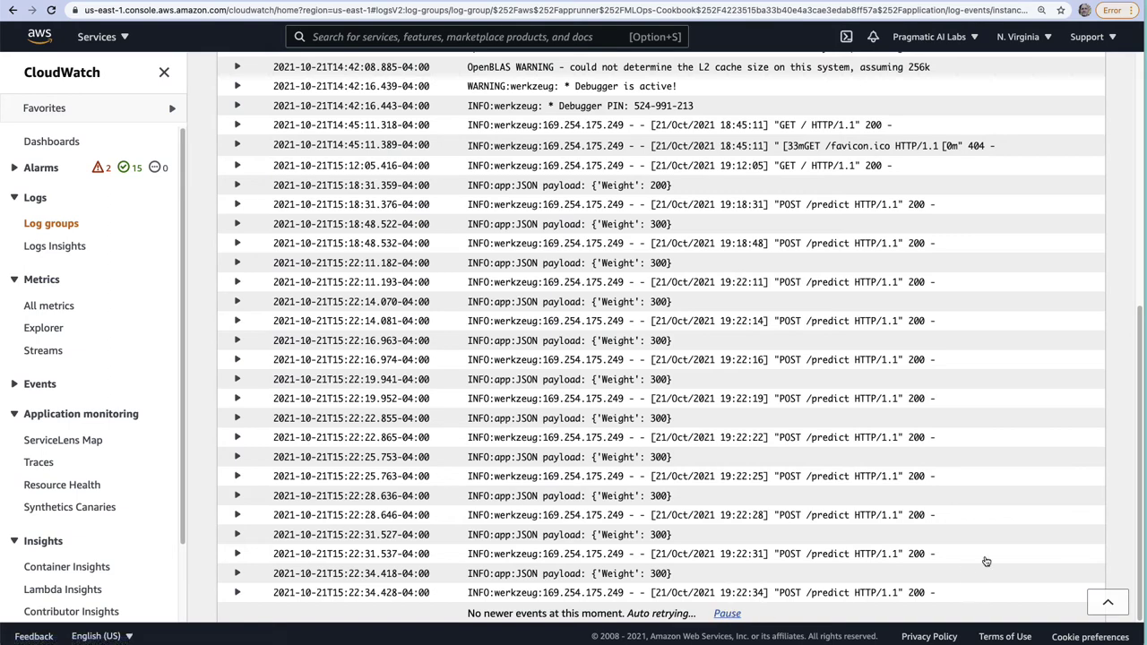
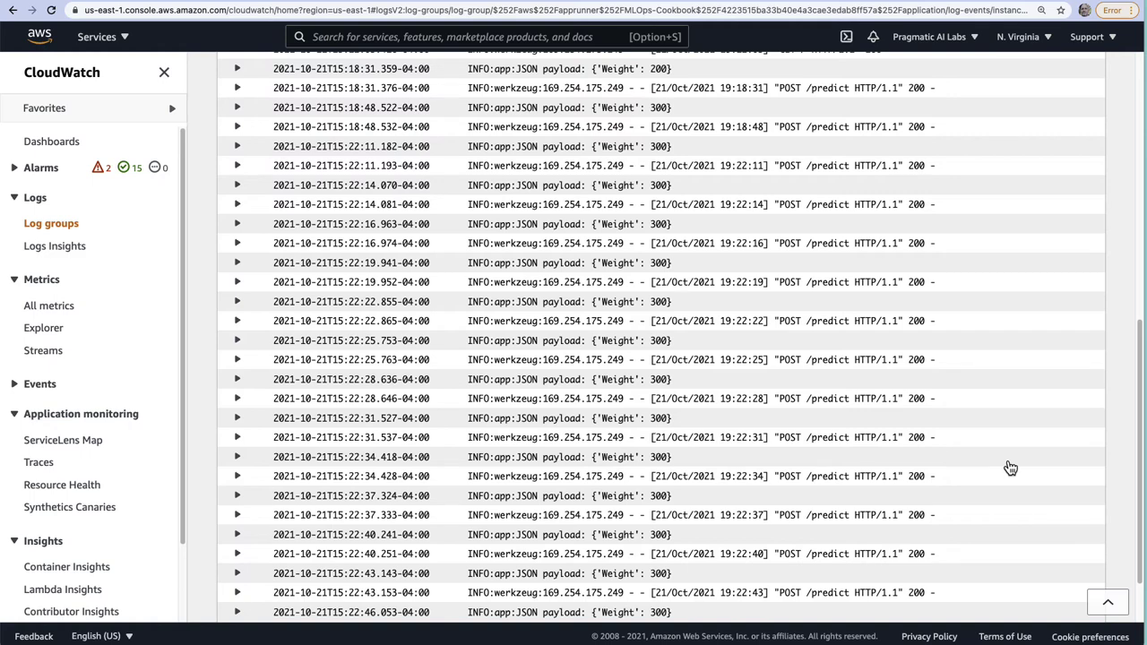
# Return to the App Runner service page and view the MLOps-Cookbook service metrics over a 1h range.
pyautogui.click(169, 3)
pyautogui.scroll(10, 345, 395)
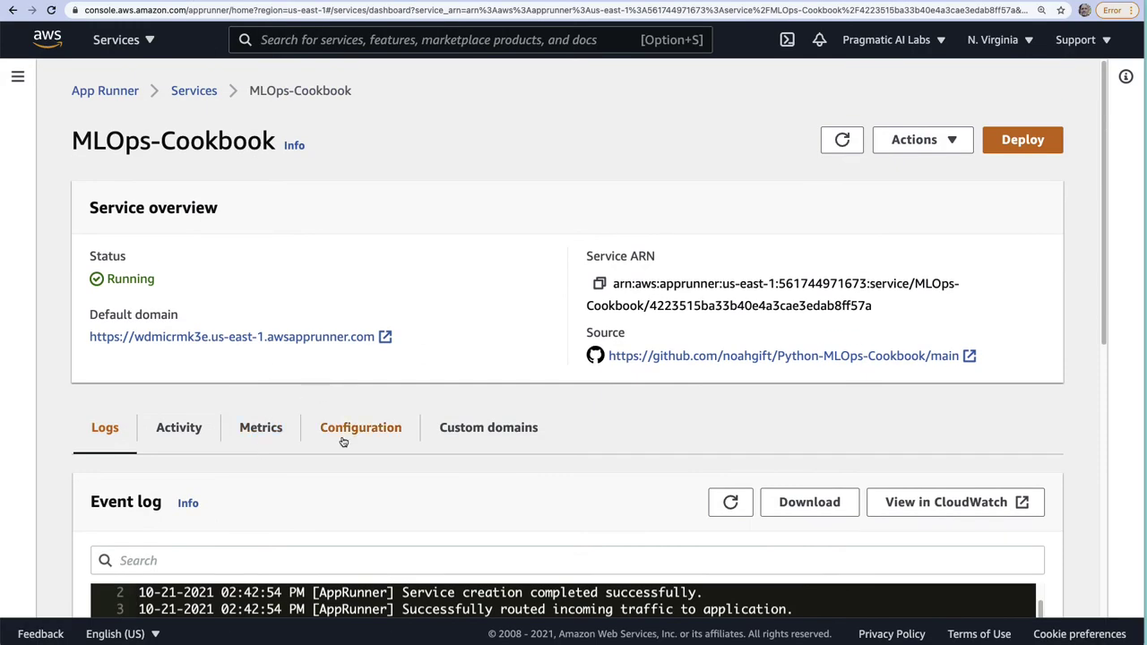
pyautogui.click(270, 432)
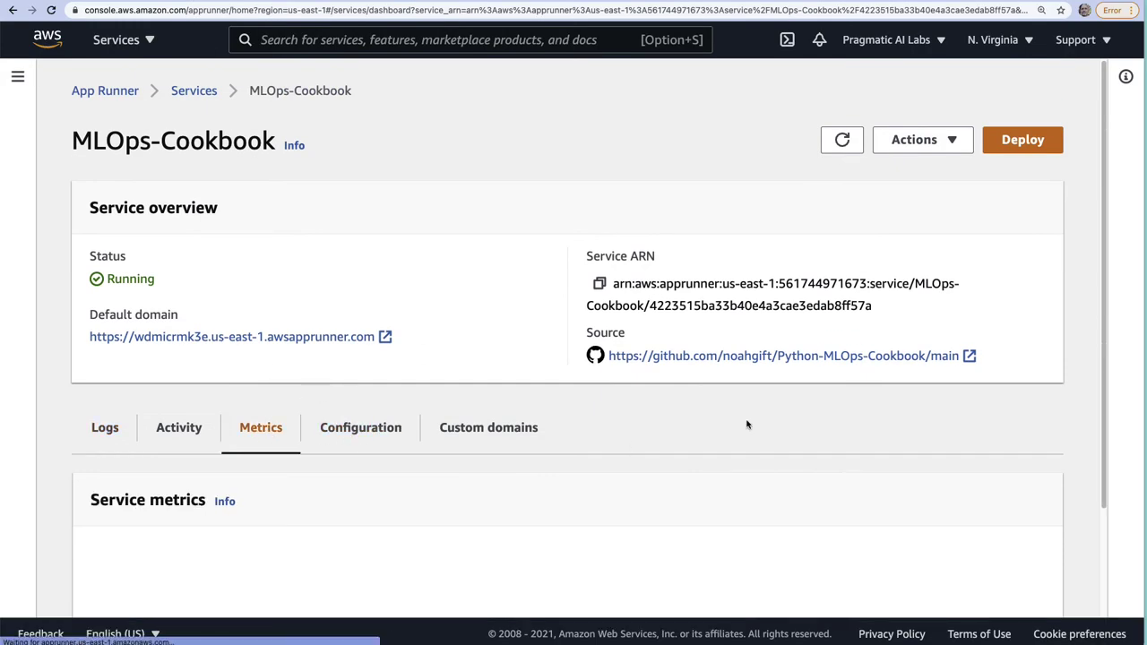
pyautogui.scroll(-3, 1077, 439)
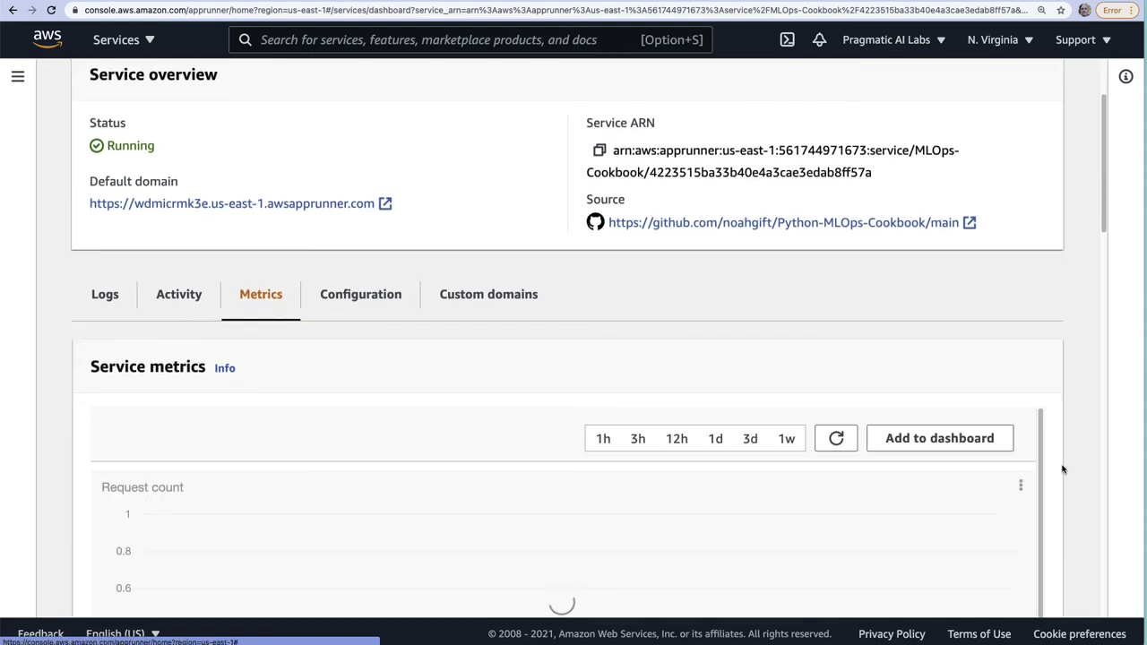
pyautogui.scroll(-5, 1066, 452)
pyautogui.scroll(-3, 1064, 462)
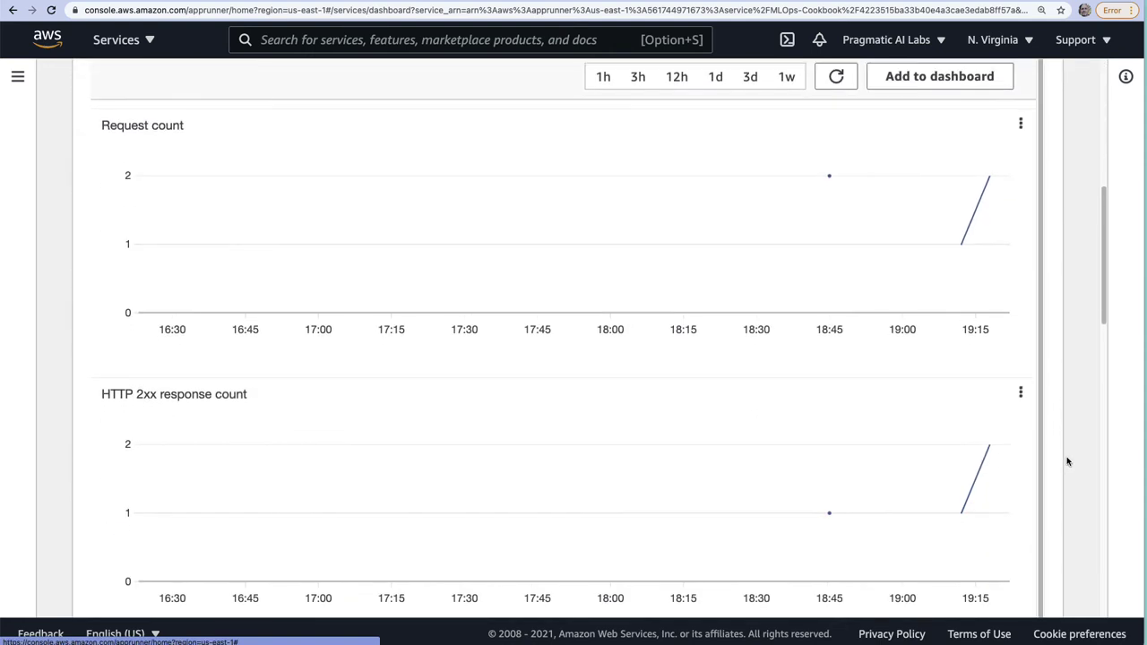
pyautogui.scroll(3, 985, 412)
pyautogui.click(602, 170)
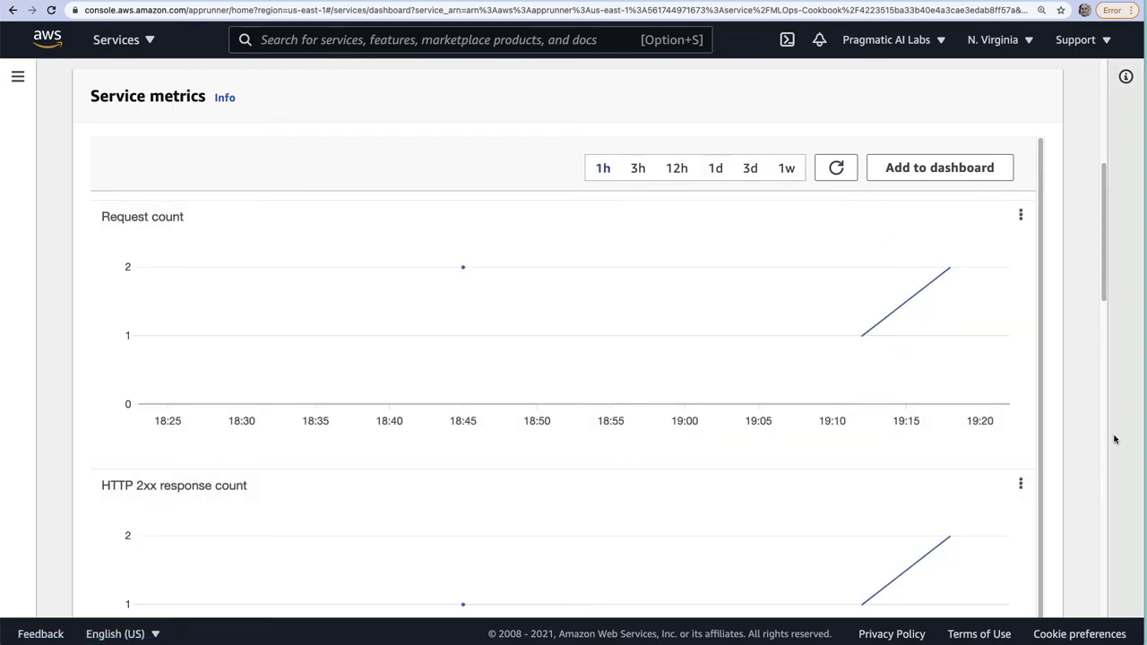
# Review the remaining MLOps-Cookbook metric charts through Active instances, and stop the running watch command in the Cloud9 terminal.
pyautogui.scroll(-5, 1055, 453)
pyautogui.scroll(-10, 1054, 452)
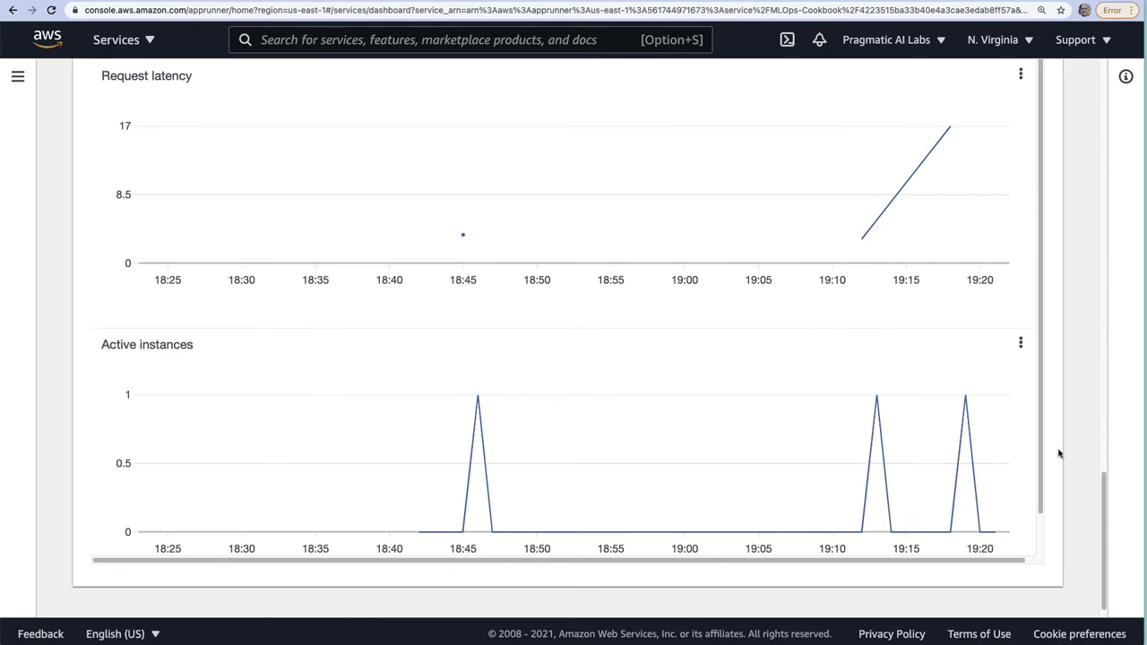
pyautogui.scroll(15, 1059, 453)
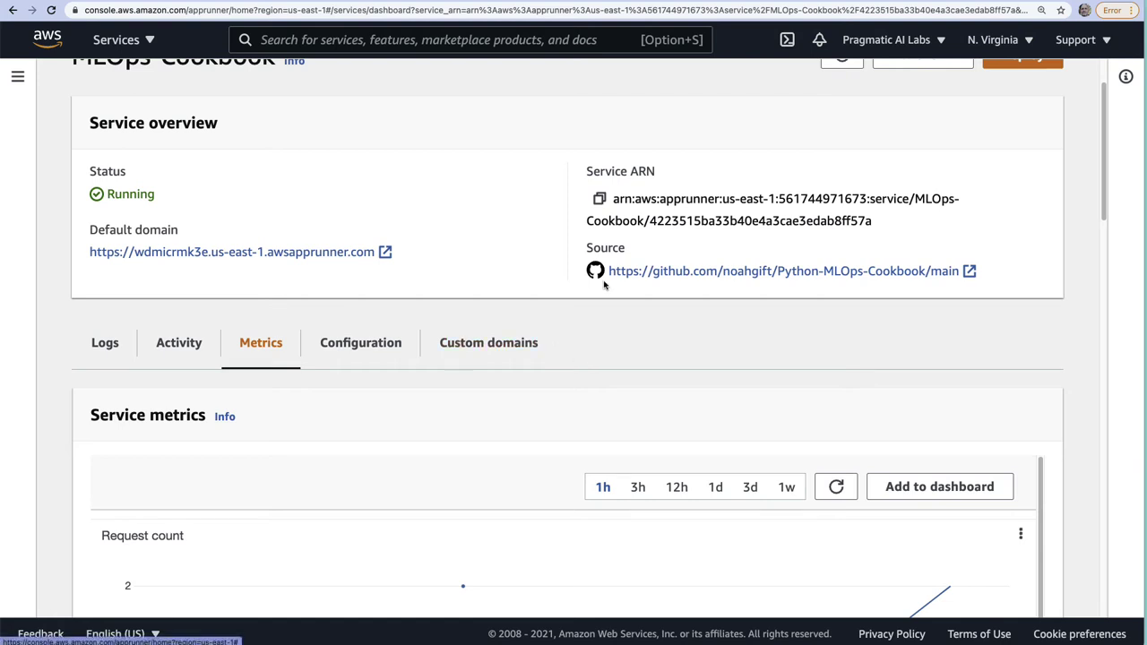
pyautogui.click(225, 2)
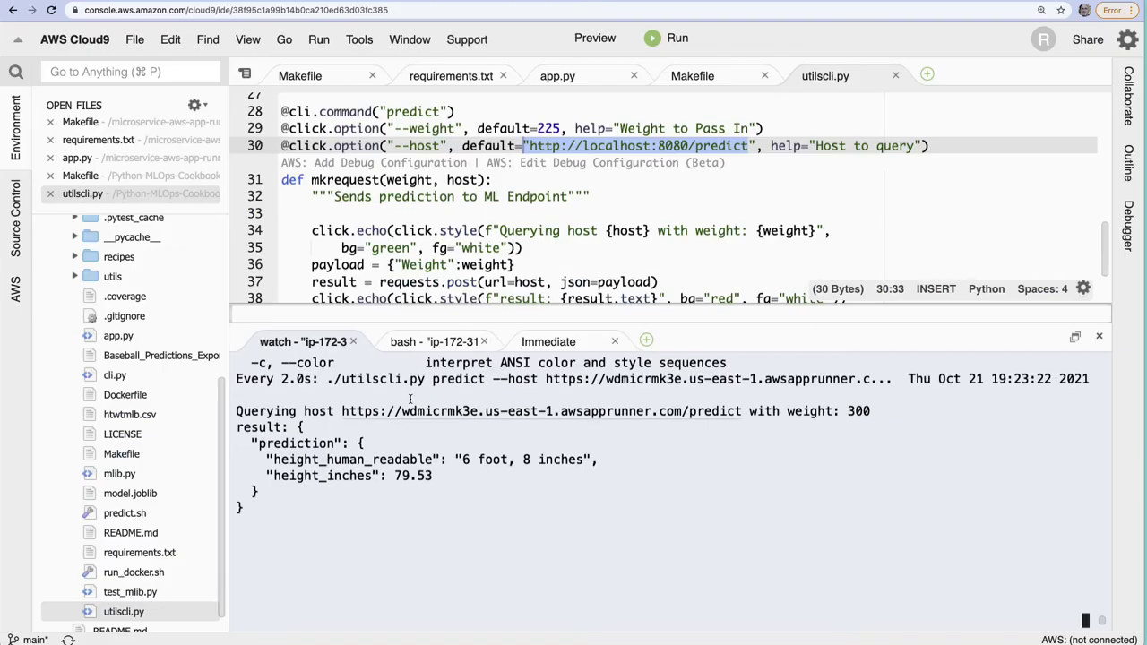
pyautogui.hotkey('ctrl', 'c')
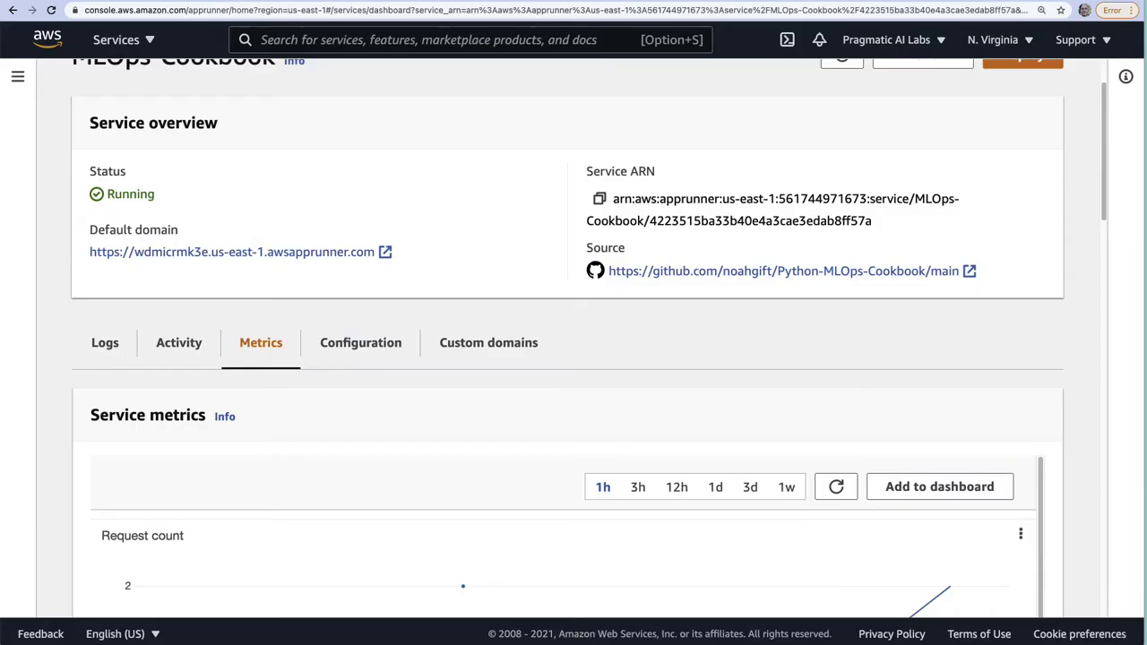
# Return to the App Runner services list and delete the Flask-Continuous-Delivery service, confirming with "delete".
pyautogui.scroll(2, 513, 181)
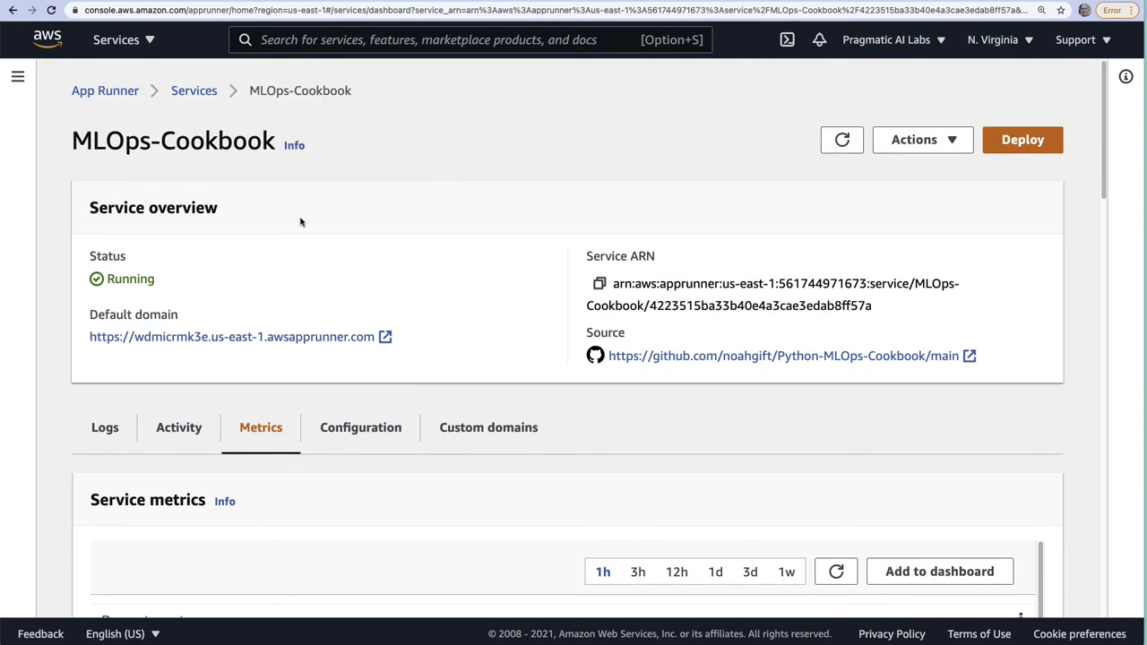
pyautogui.click(192, 92)
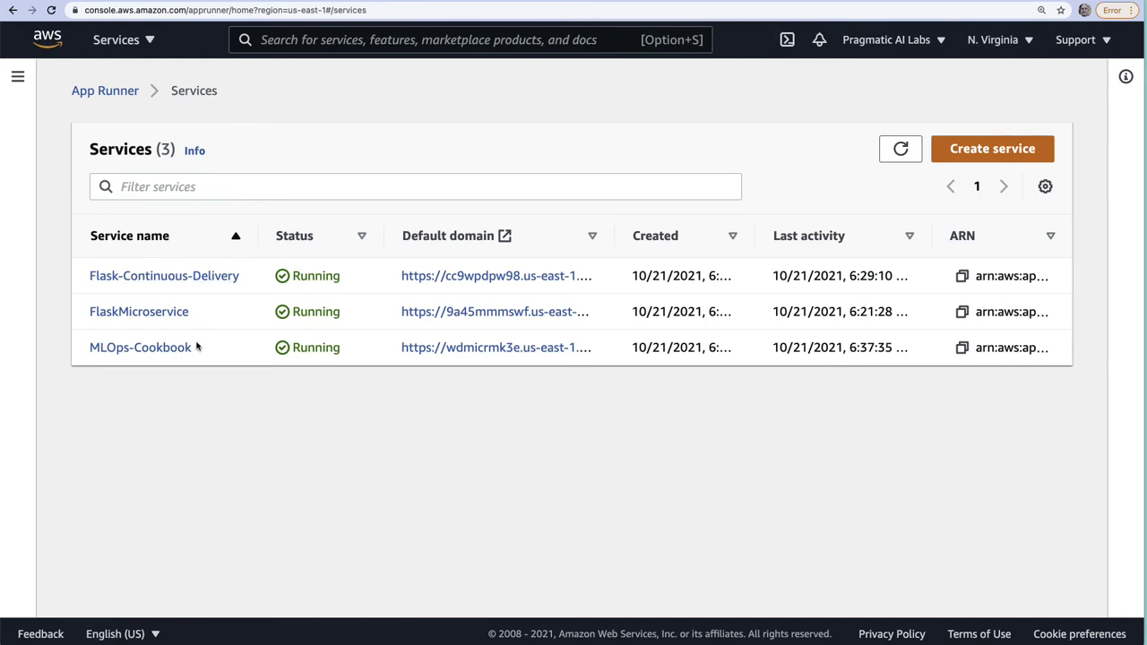
pyautogui.click(125, 280)
pyautogui.click(914, 139)
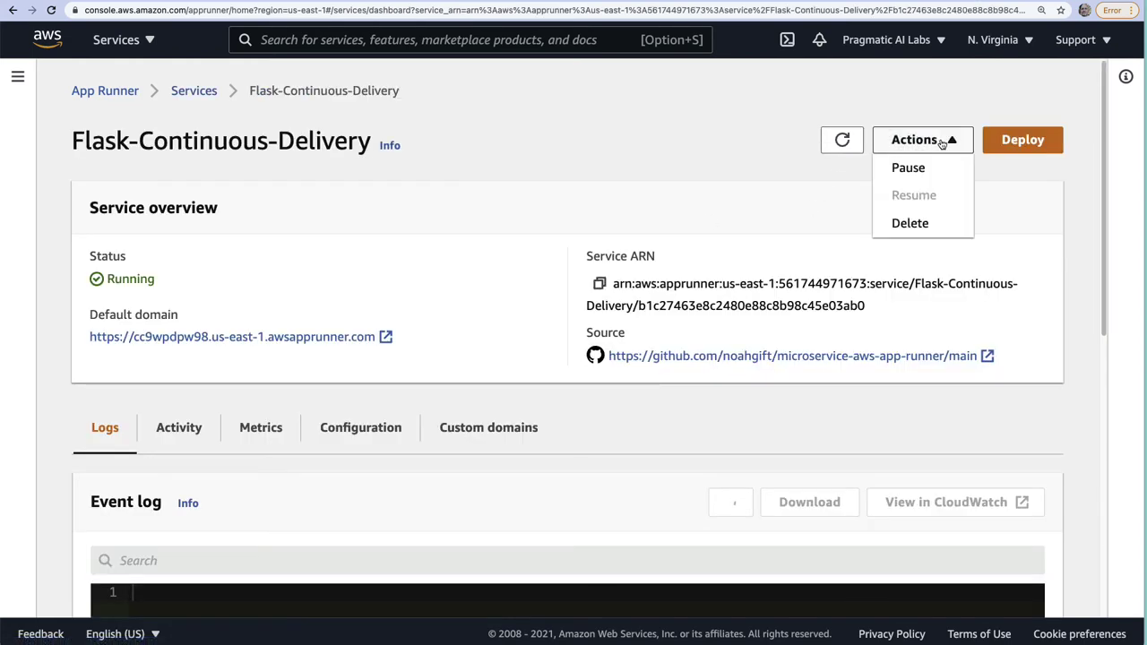
pyautogui.click(911, 229)
pyautogui.click(459, 362)
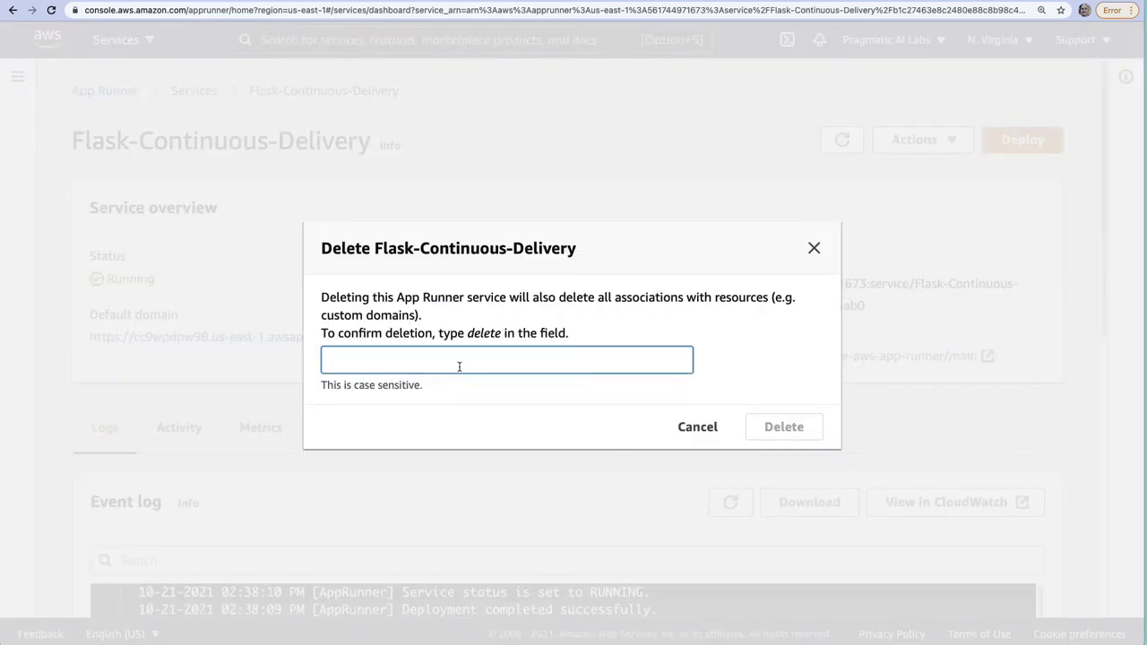
pyautogui.write('delete')
pyautogui.click(801, 428)
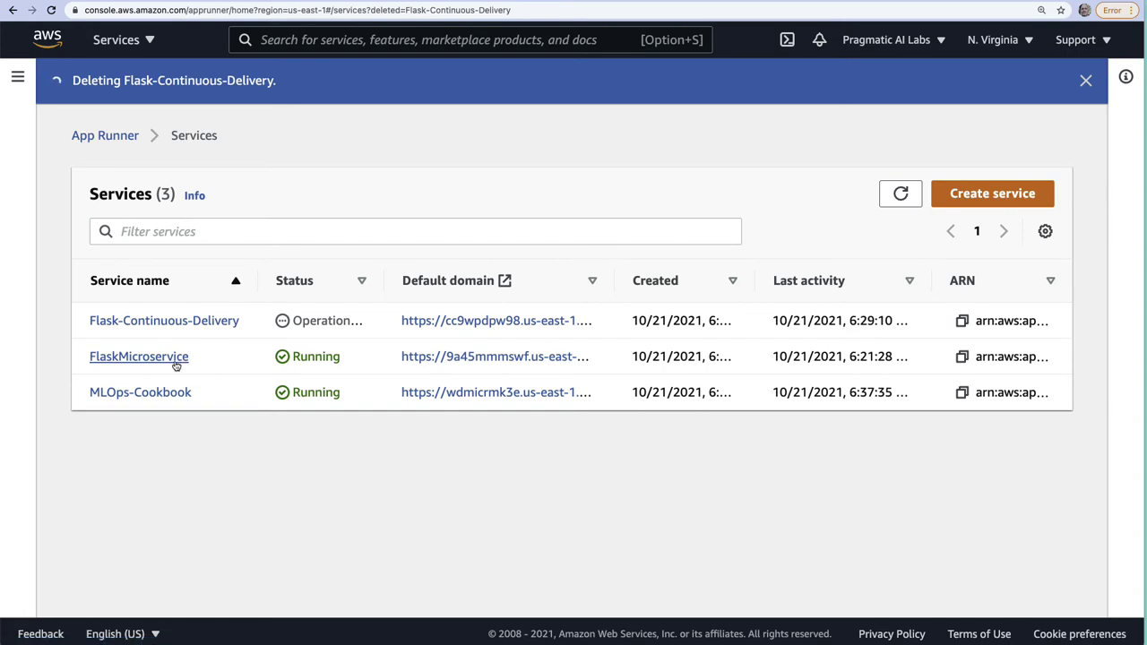
# Delete the FlaskMicroservice service from App Runner, confirming with "delete".
pyautogui.click(139, 357)
pyautogui.click(923, 140)
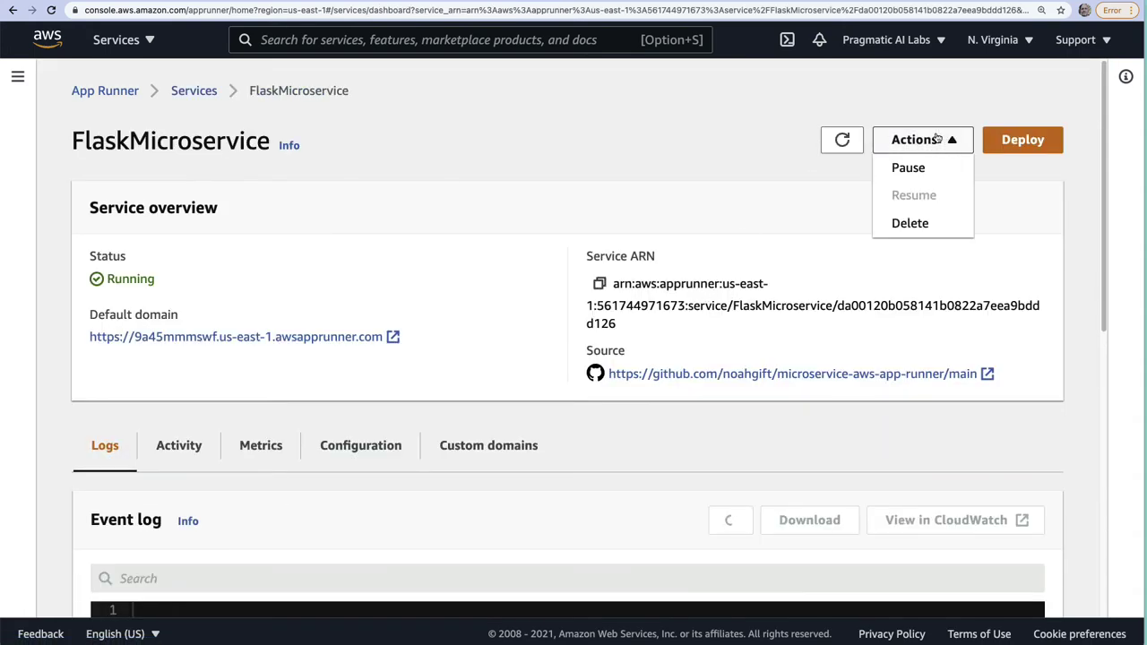
pyautogui.click(909, 223)
pyautogui.click(510, 366)
pyautogui.write('delete')
pyautogui.click(812, 425)
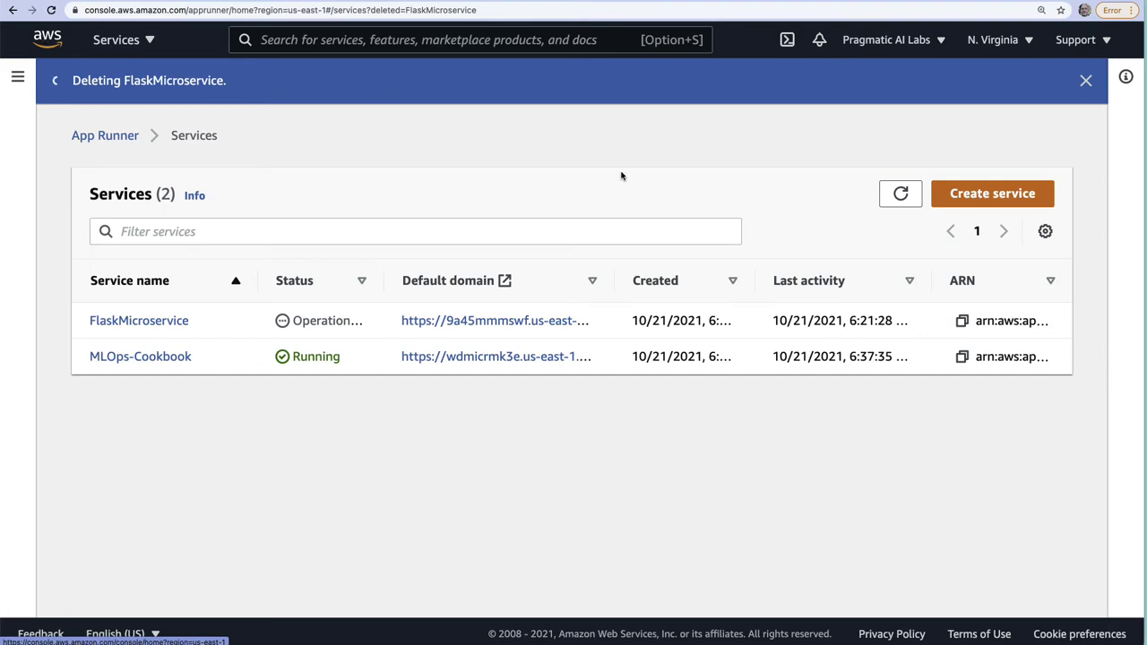
# Examine the container image URI and deployment trigger options for a new App Runner service, and leave the form for the AWS console home.
pyautogui.click(1007, 192)
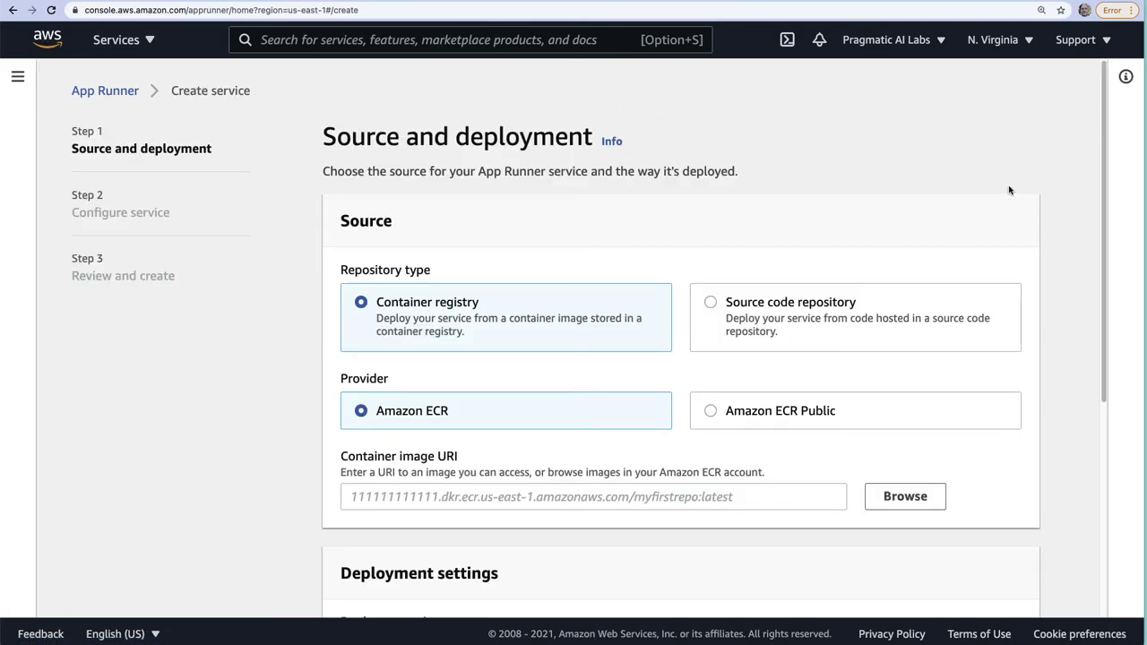
pyautogui.scroll(-3, 421, 313)
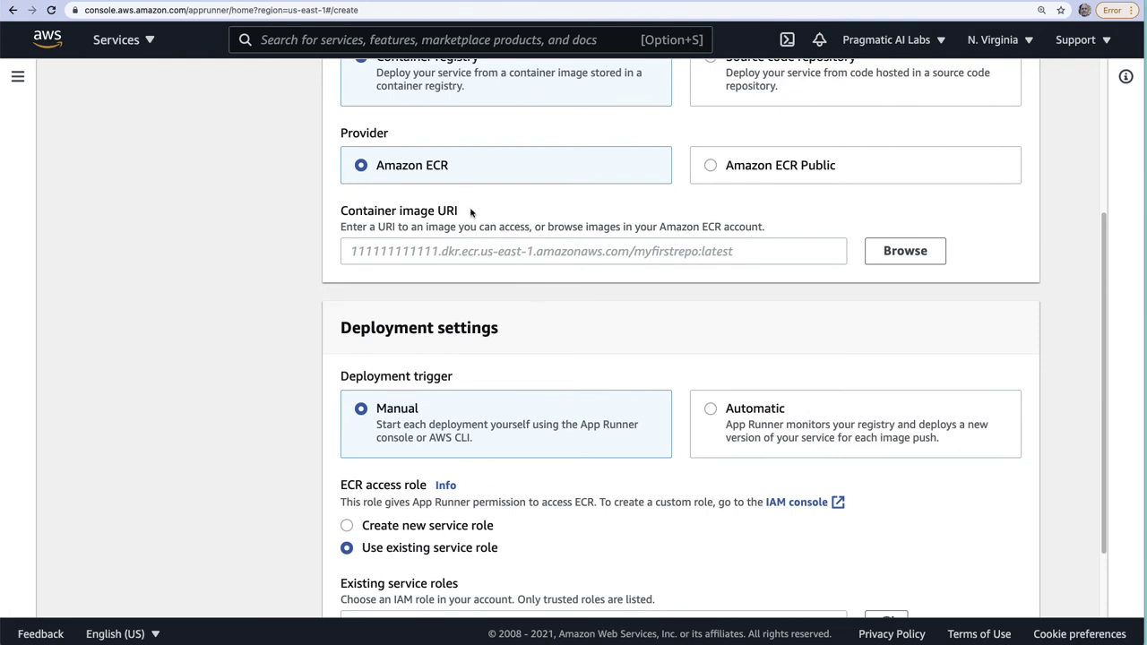
pyautogui.moveTo(472, 211); pyautogui.dragTo(313, 210)
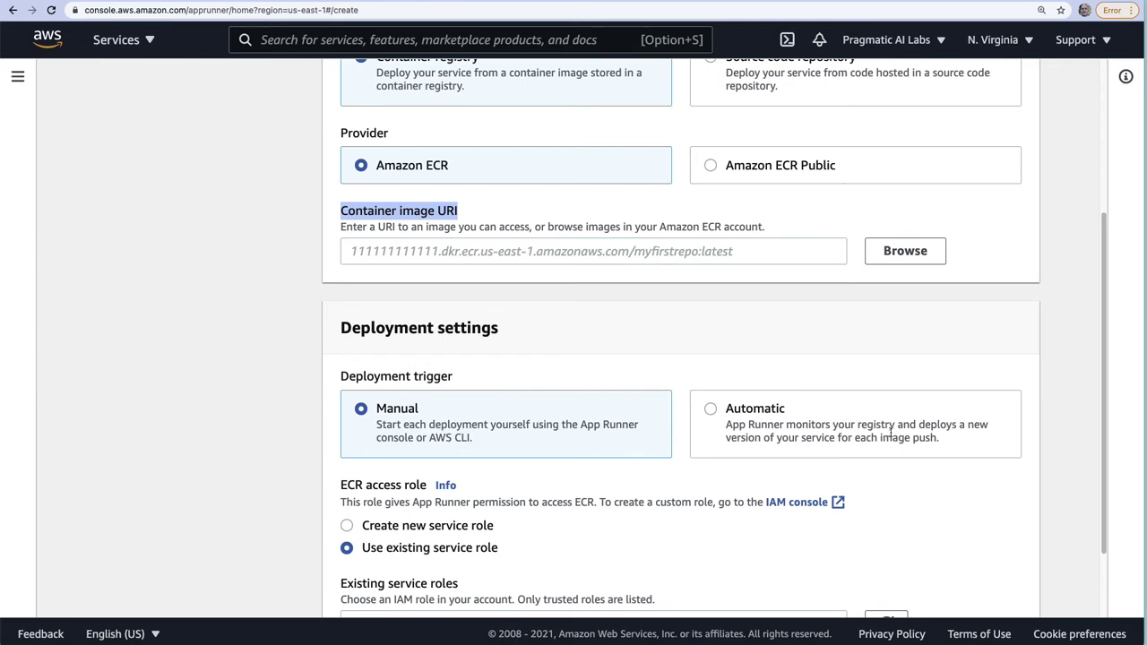
pyautogui.moveTo(940, 436); pyautogui.dragTo(724, 408)
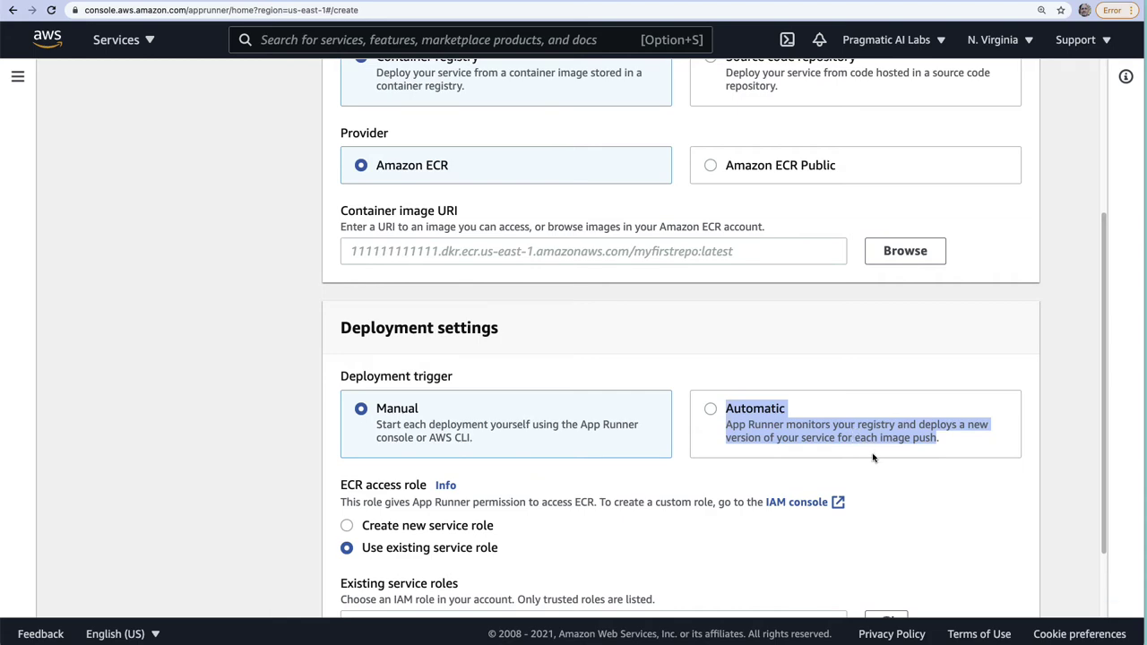
pyautogui.scroll(-2, 903, 461)
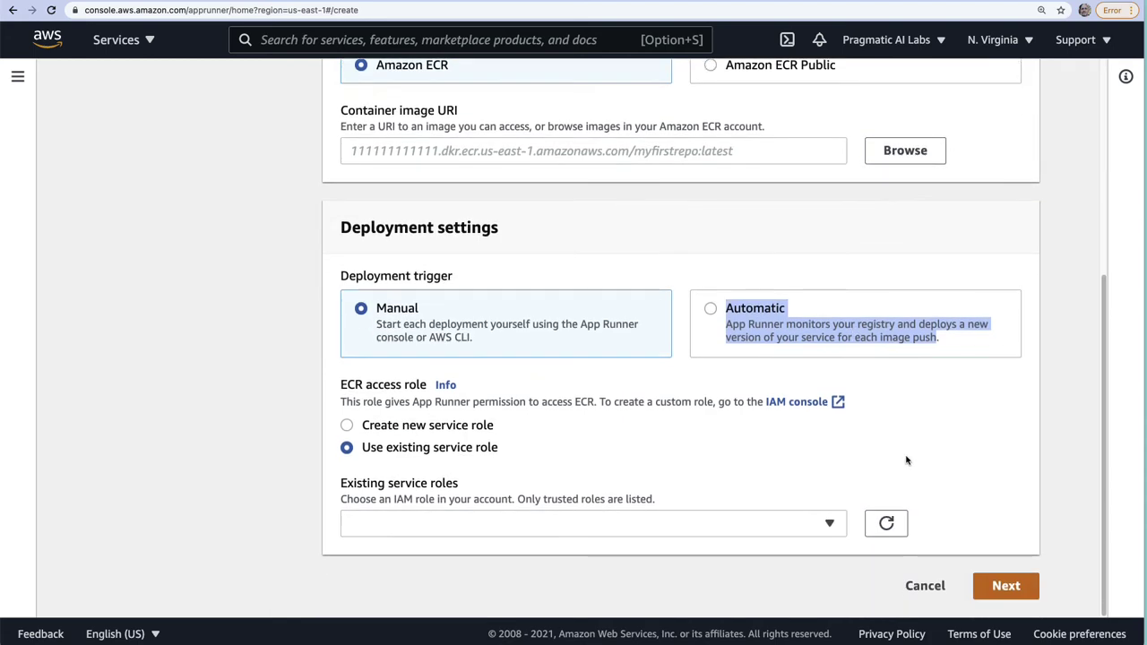
pyautogui.scroll(7, 906, 460)
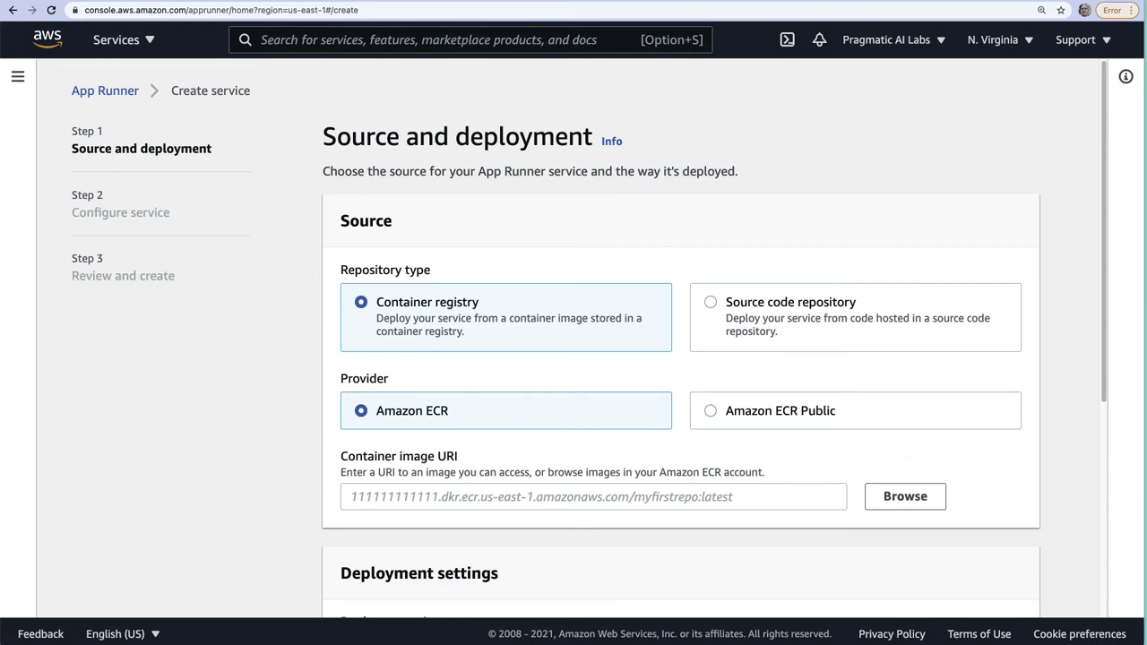
pyautogui.click(41, 45)
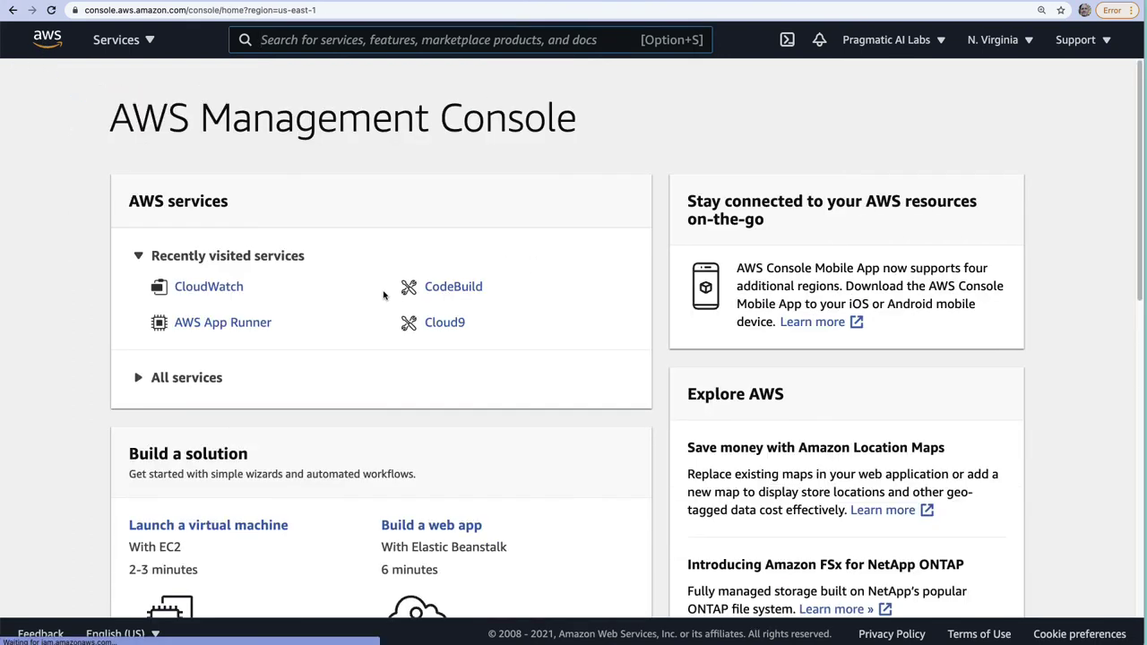
pyautogui.write('ecr')
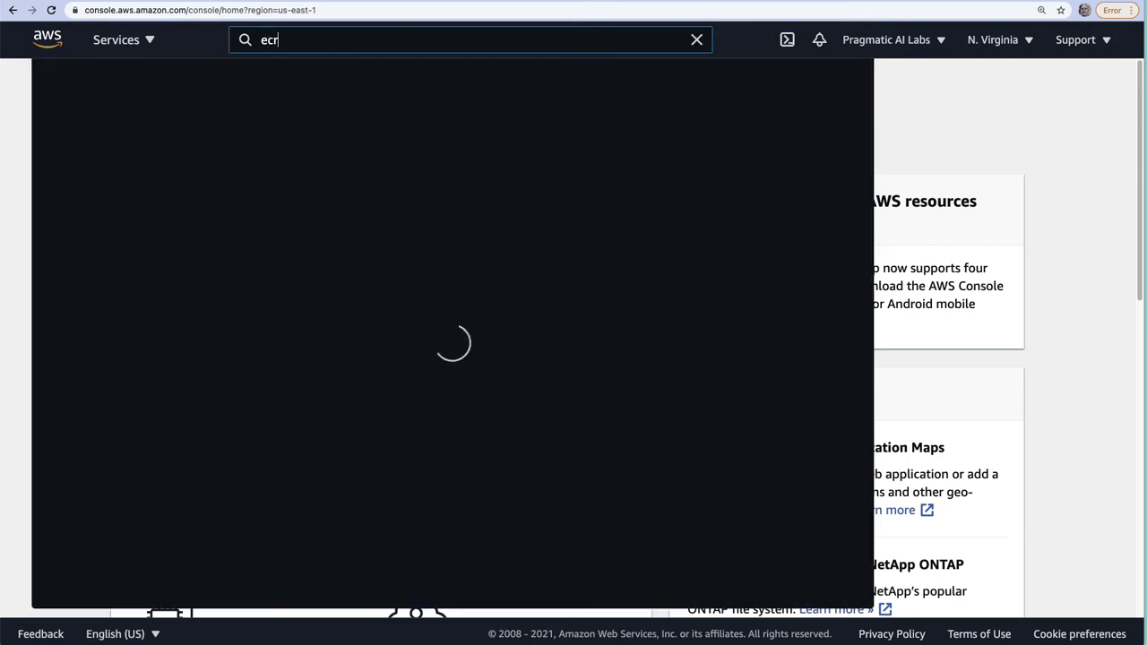
pyautogui.click(350, 184)
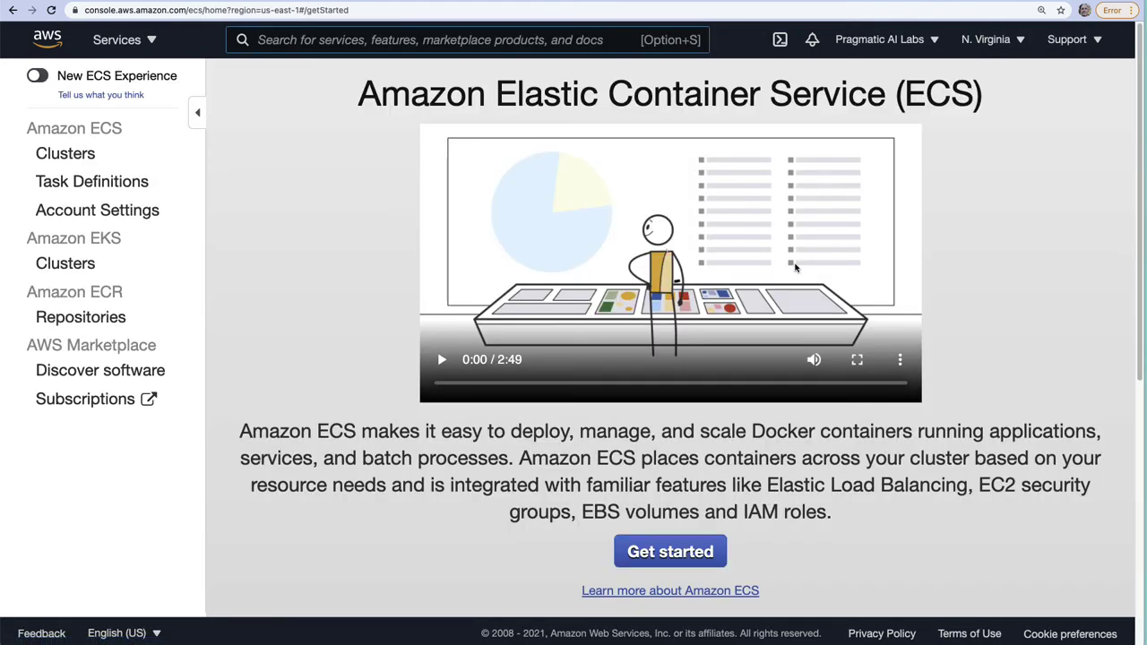
pyautogui.click(12, 10)
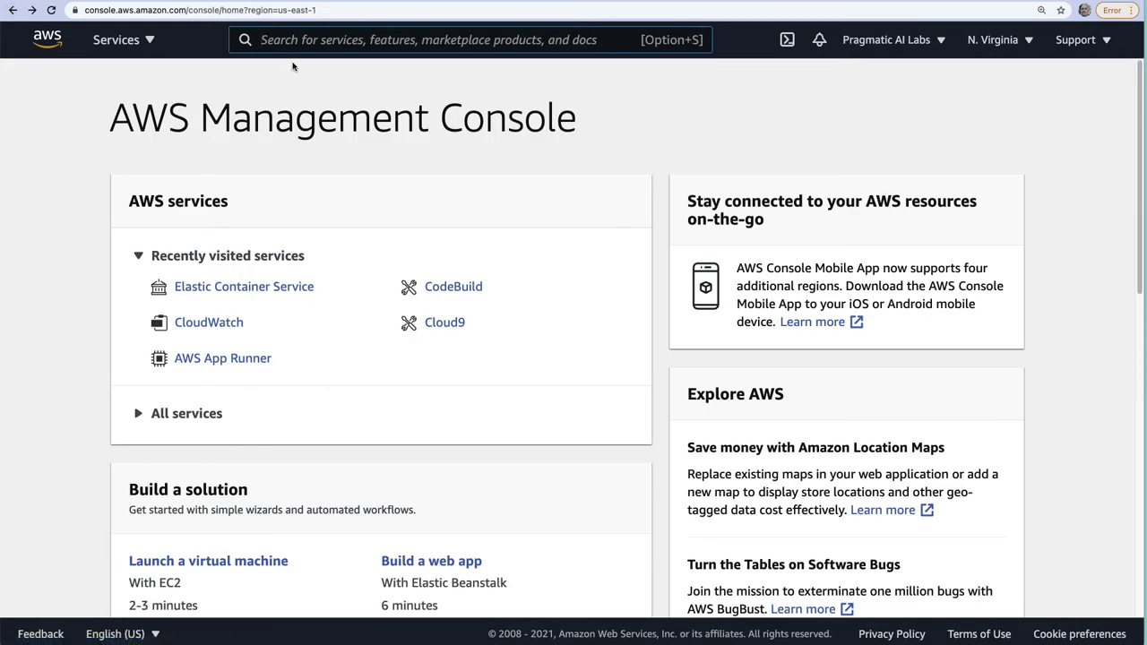
# Search the AWS services for ecr, open Elastic Container Registry and look through its private repositories.
pyautogui.write('ecr')
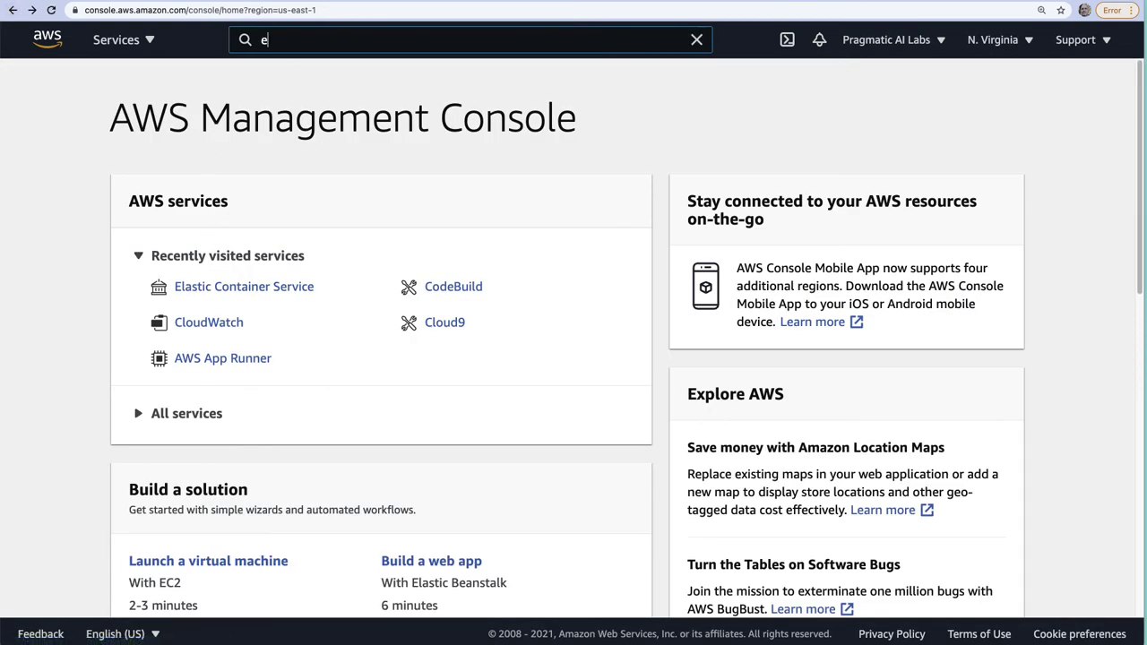
pyautogui.moveTo(329, 283)
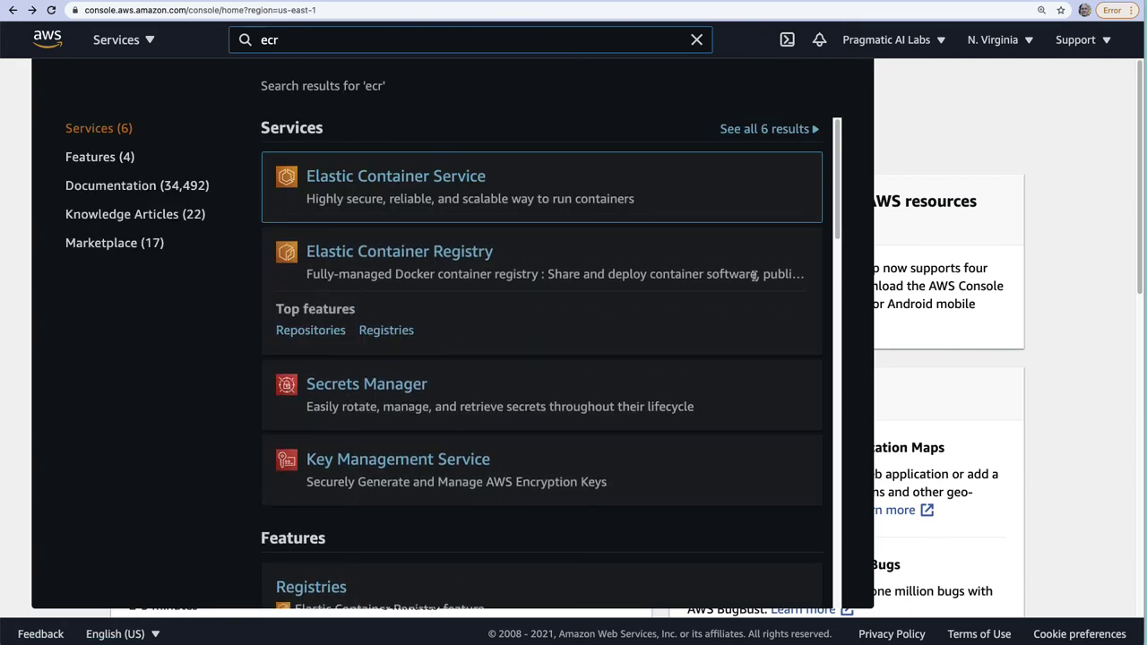
pyautogui.click(385, 256)
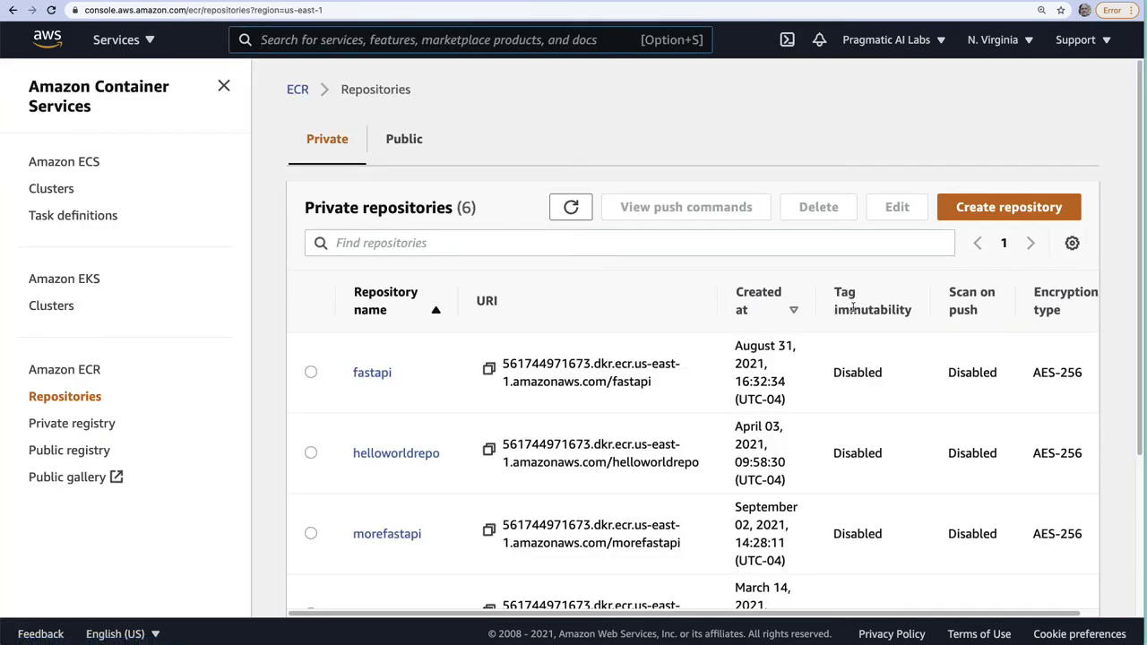
pyautogui.scroll(-1, 792, 386)
pyautogui.scroll(-5, 792, 385)
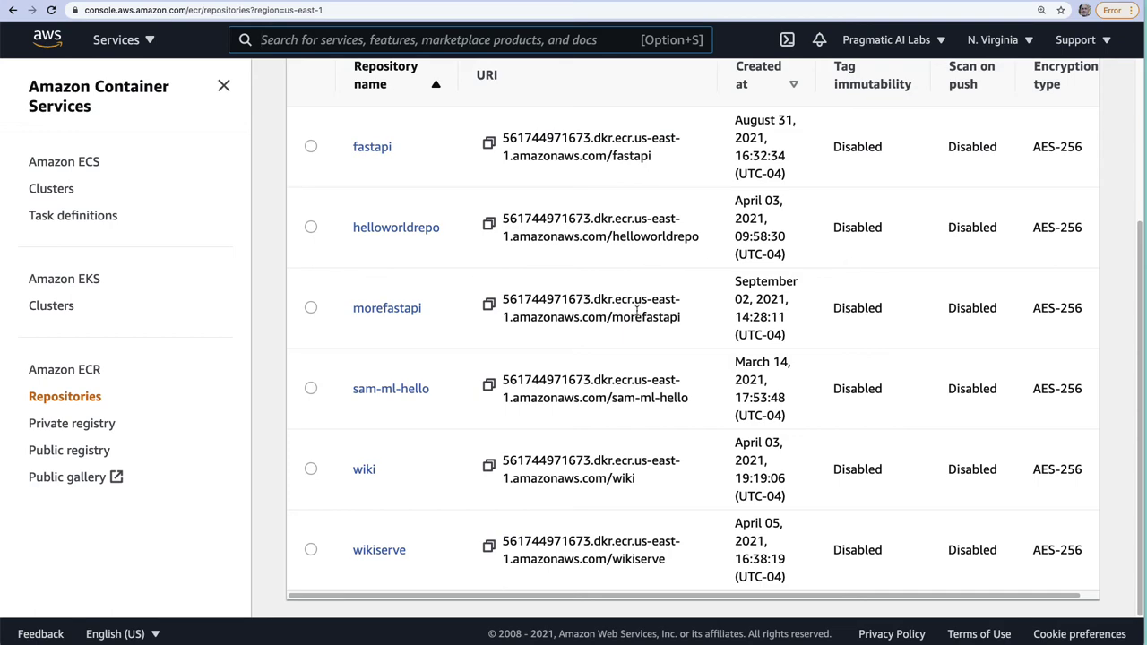
# Delete the fastapi private repository, confirming with "delete".
pyautogui.scroll(2, 637, 311)
pyautogui.click(311, 241)
pyautogui.scroll(1, 762, 152)
pyautogui.click(841, 101)
pyautogui.click(561, 382)
pyautogui.write('delete')
pyautogui.moveTo(414, 376); pyautogui.dragTo(258, 356)
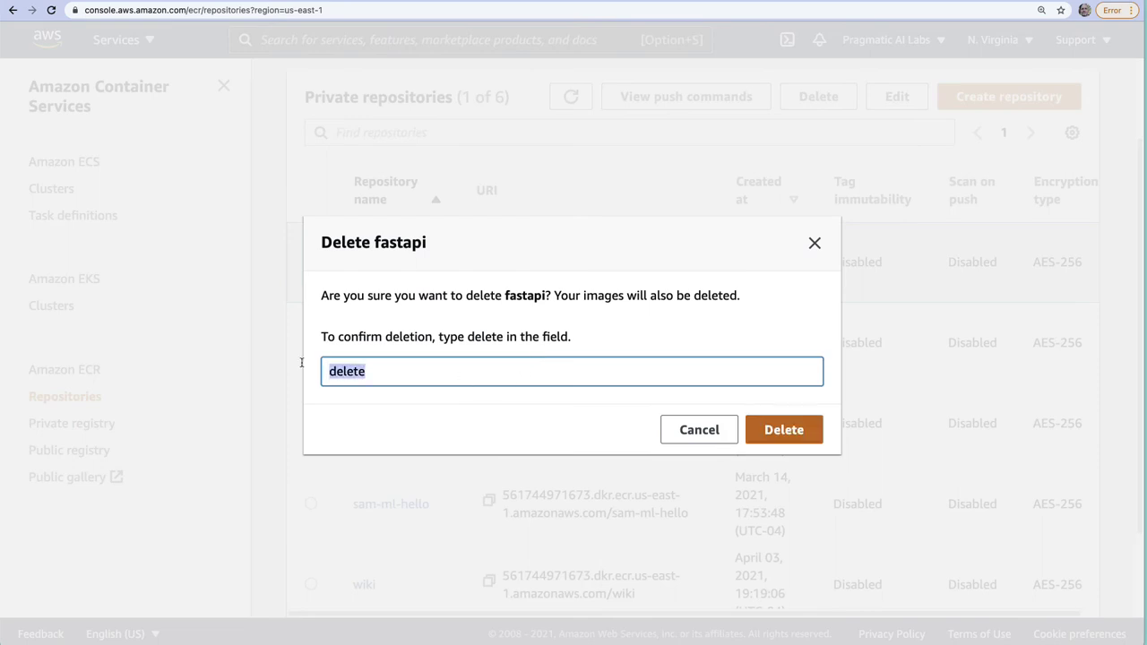
pyautogui.click(784, 430)
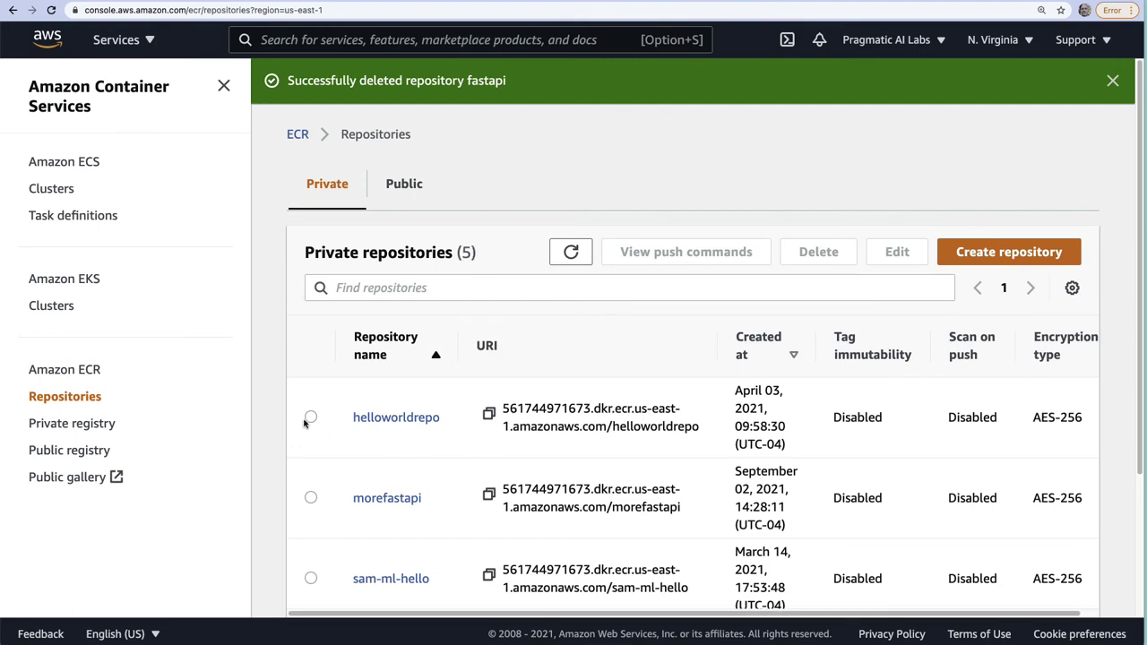
# Delete the helloworldrepo private repository, confirming with "delete".
pyautogui.click(310, 416)
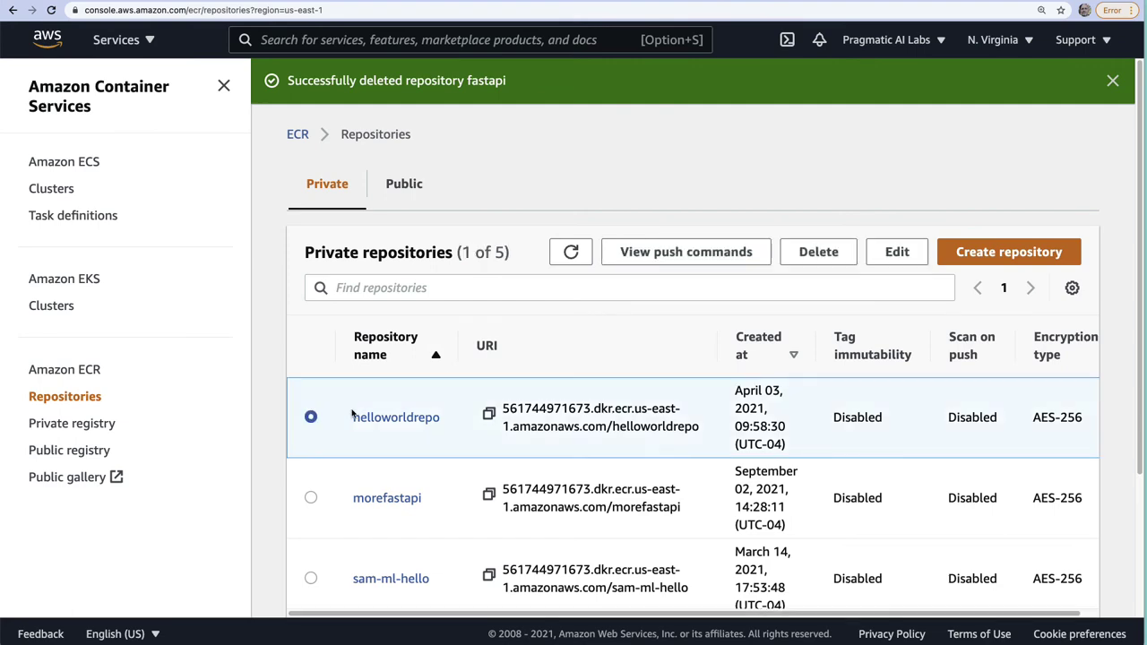
pyautogui.click(828, 259)
pyautogui.click(624, 371)
pyautogui.write('delete')
pyautogui.click(749, 430)
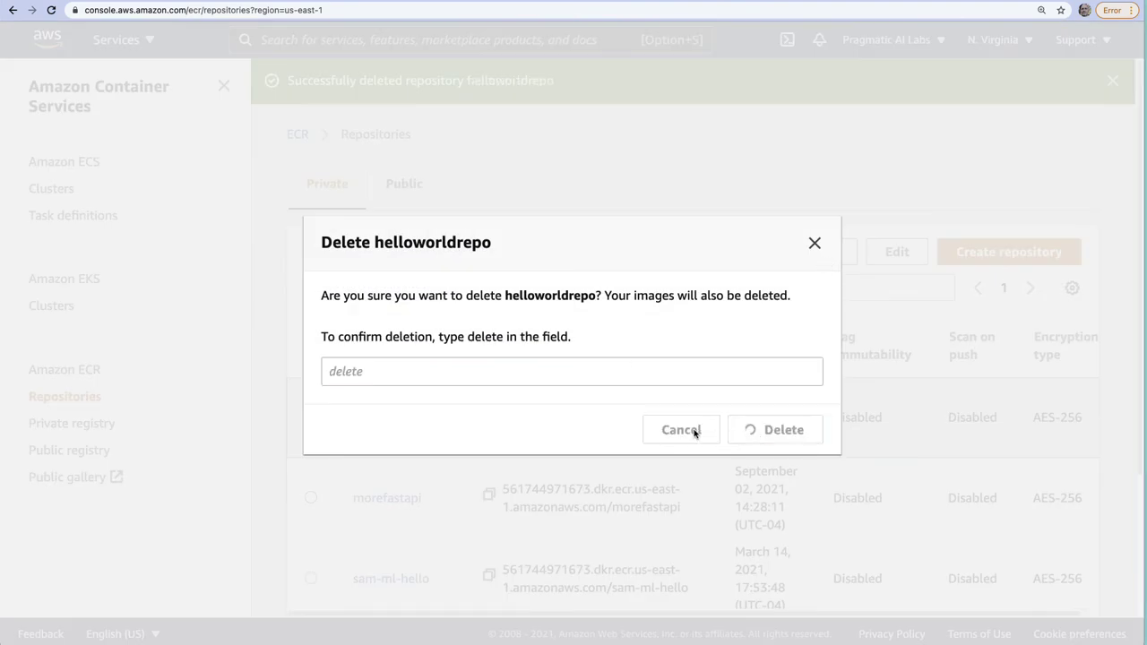
# Delete the morefastapi private repository, confirming with "delete".
pyautogui.click(310, 417)
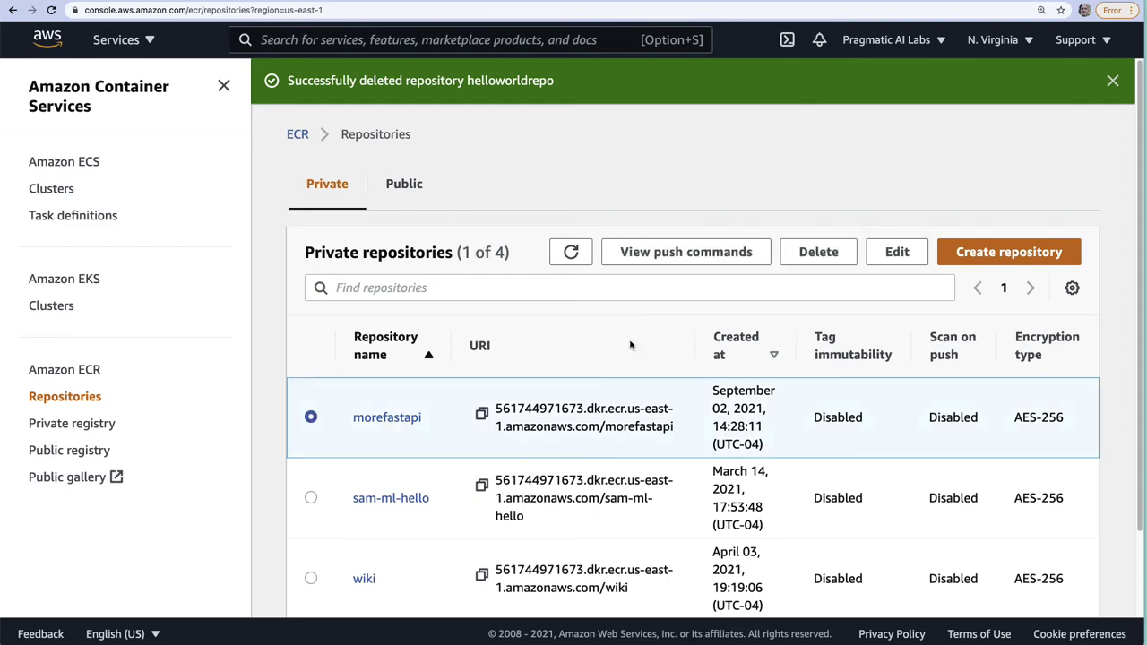
pyautogui.click(819, 254)
pyautogui.click(624, 371)
pyautogui.write('delete')
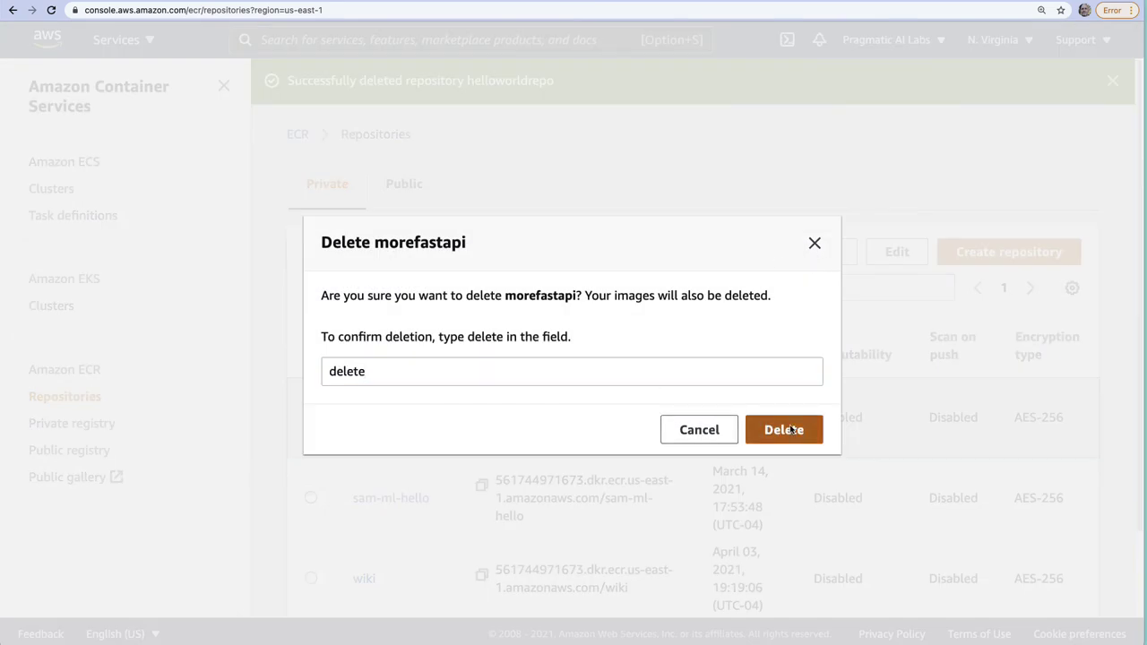
pyautogui.click(784, 430)
# Delete the sam-ml-hello private repository, confirming with "delete".
pyautogui.click(310, 418)
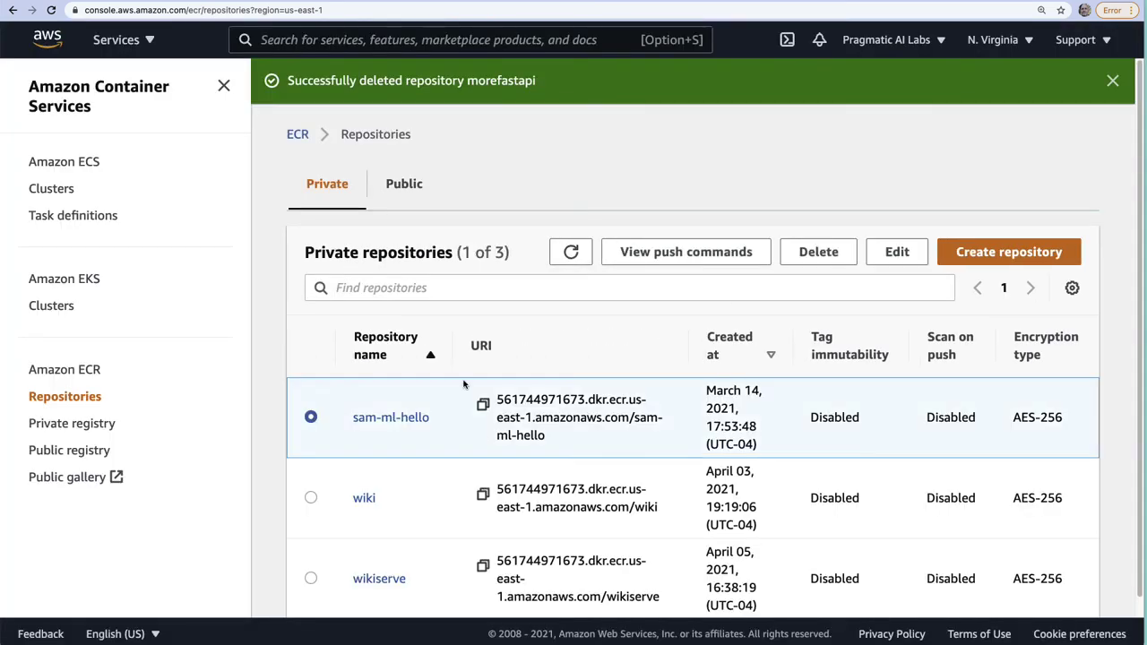
pyautogui.click(818, 252)
pyautogui.click(601, 371)
pyautogui.write('delete')
pyautogui.click(786, 430)
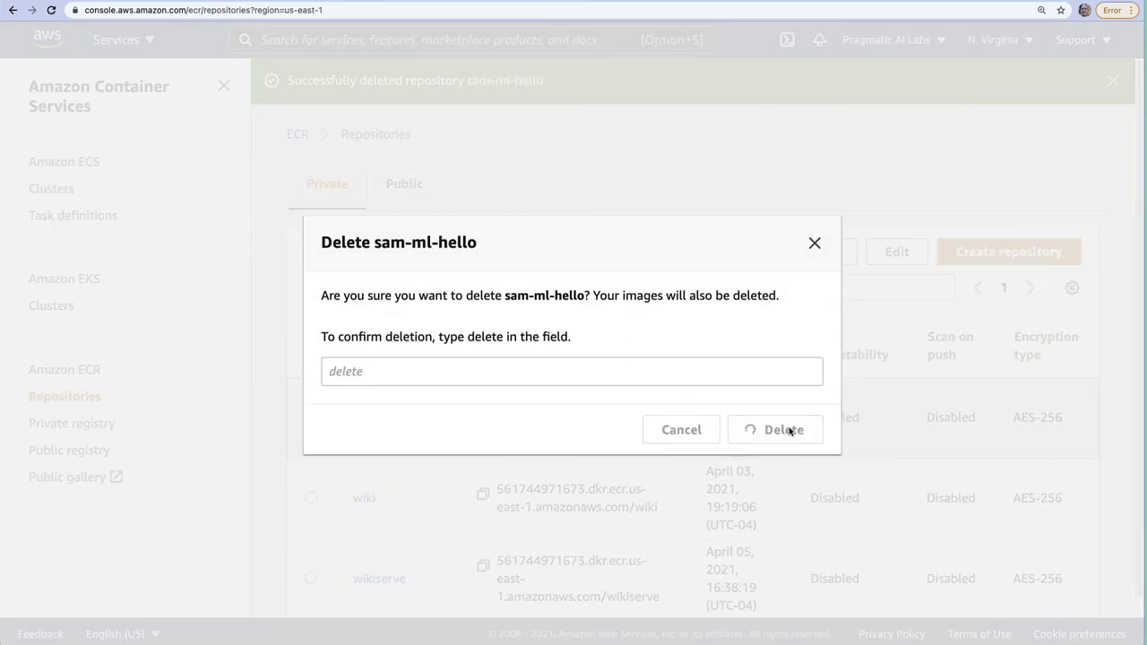
# Delete the wiki private repository, confirming with "delete".
pyautogui.click(310, 418)
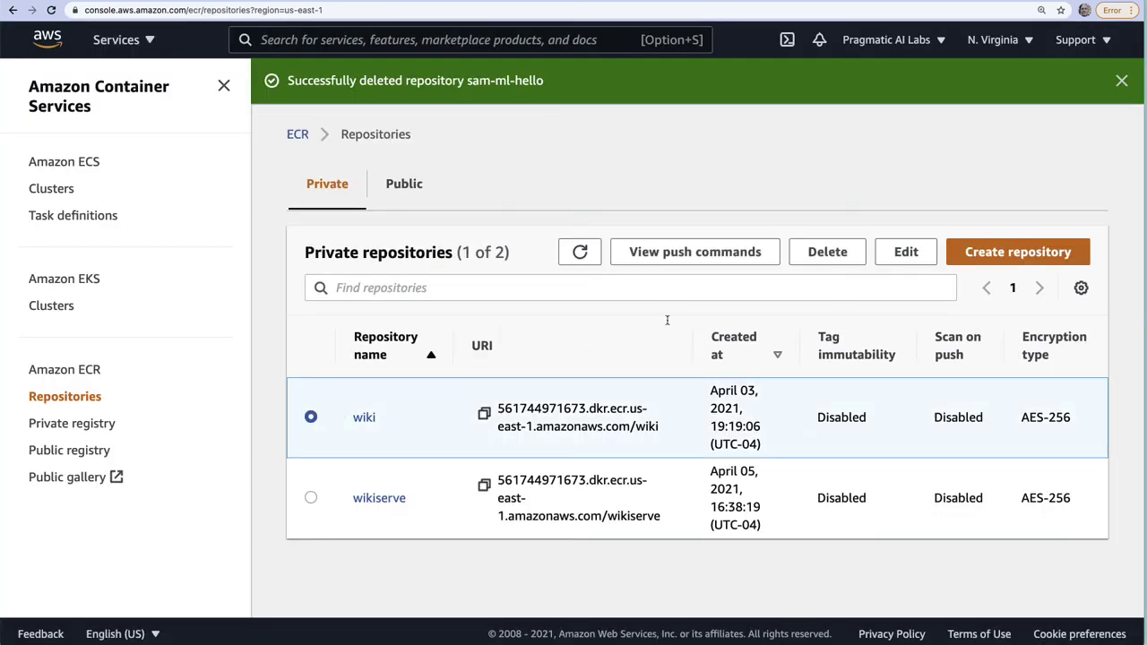
pyautogui.click(817, 254)
pyautogui.click(591, 377)
pyautogui.write('delete')
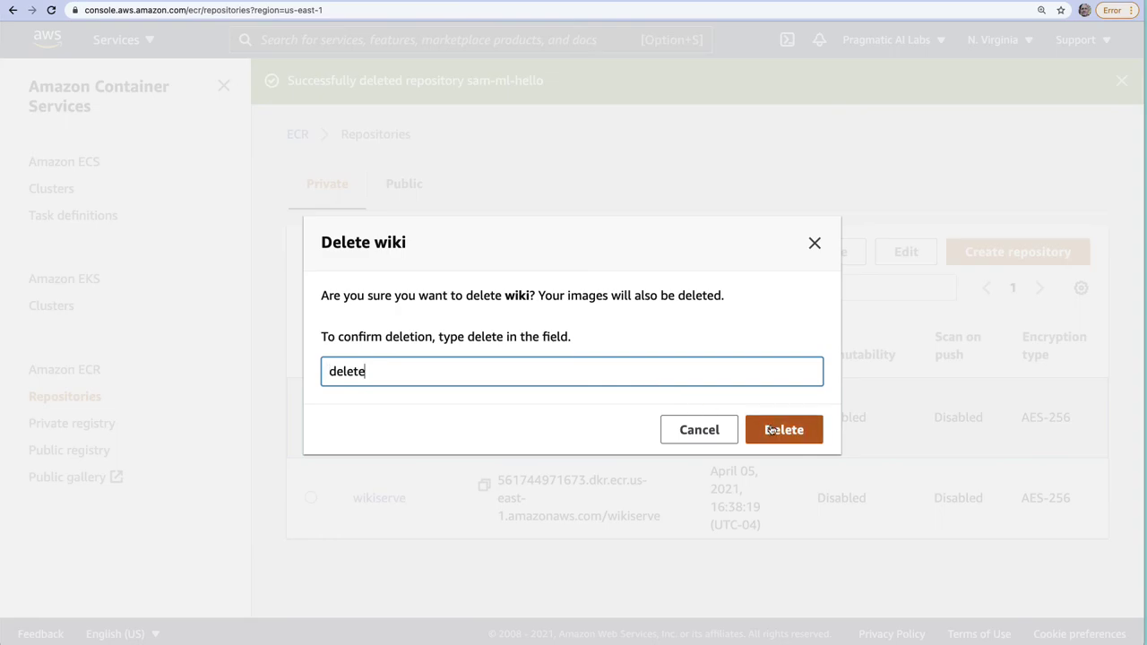
pyautogui.click(781, 429)
# Delete the wikiserve private repository, confirming with "delete".
pyautogui.click(306, 423)
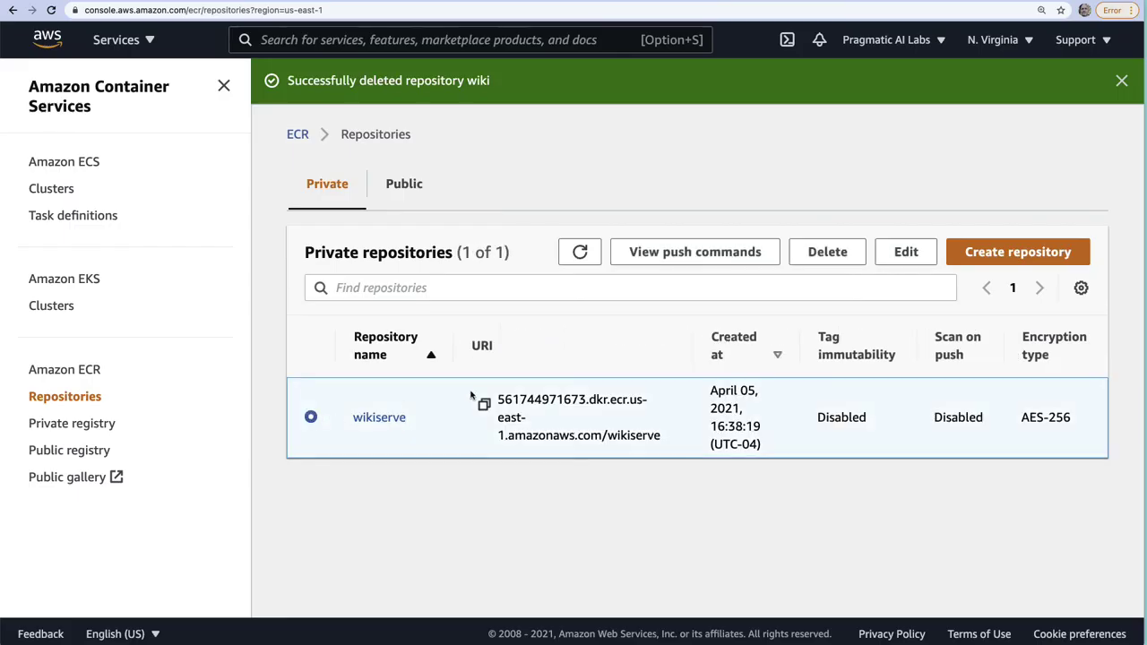
pyautogui.click(814, 257)
pyautogui.click(640, 370)
pyautogui.write('delete')
pyautogui.click(769, 434)
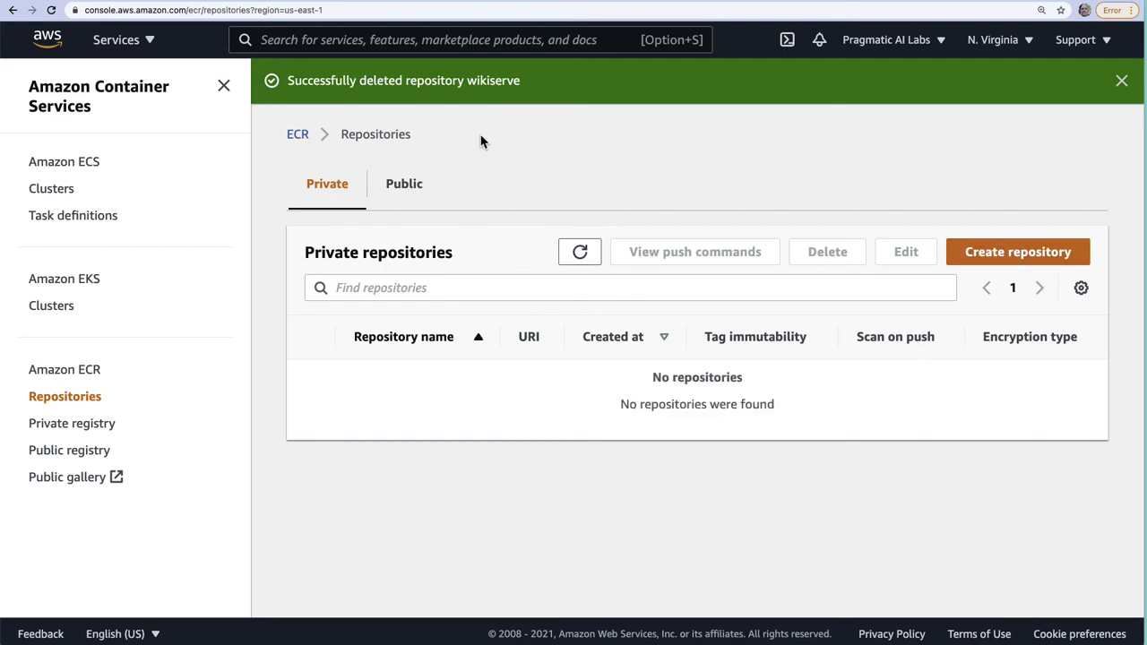
# Review the Amazon ECR overview page, covering how it works, its benefits and public collaboration.
pyautogui.click(80, 370)
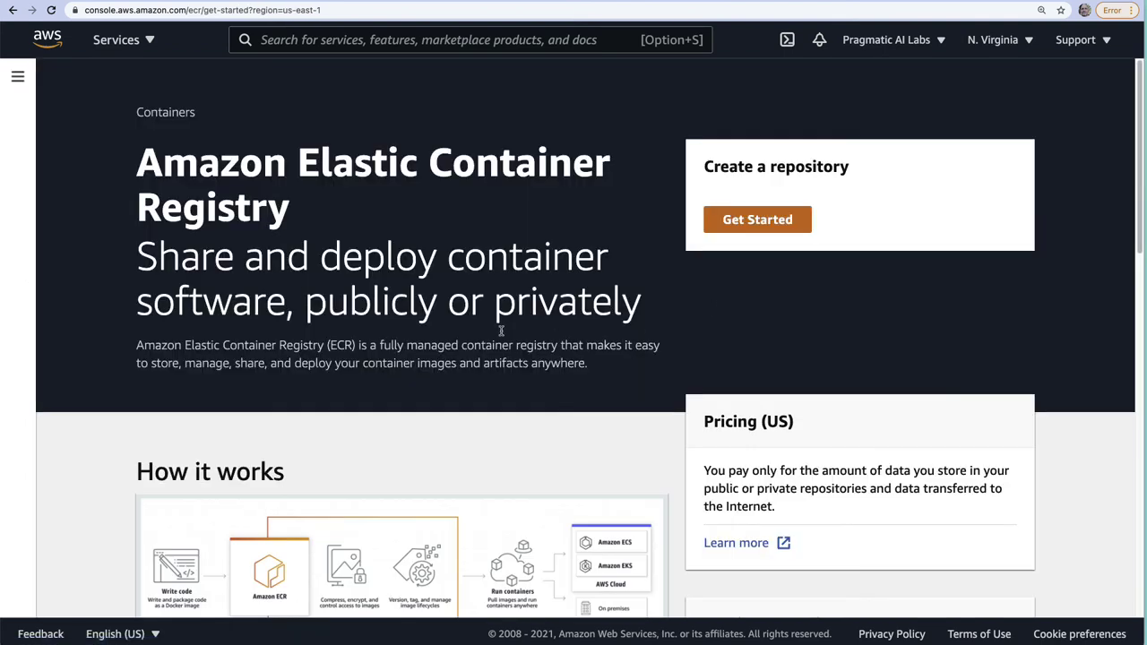
pyautogui.scroll(-3, 472, 307)
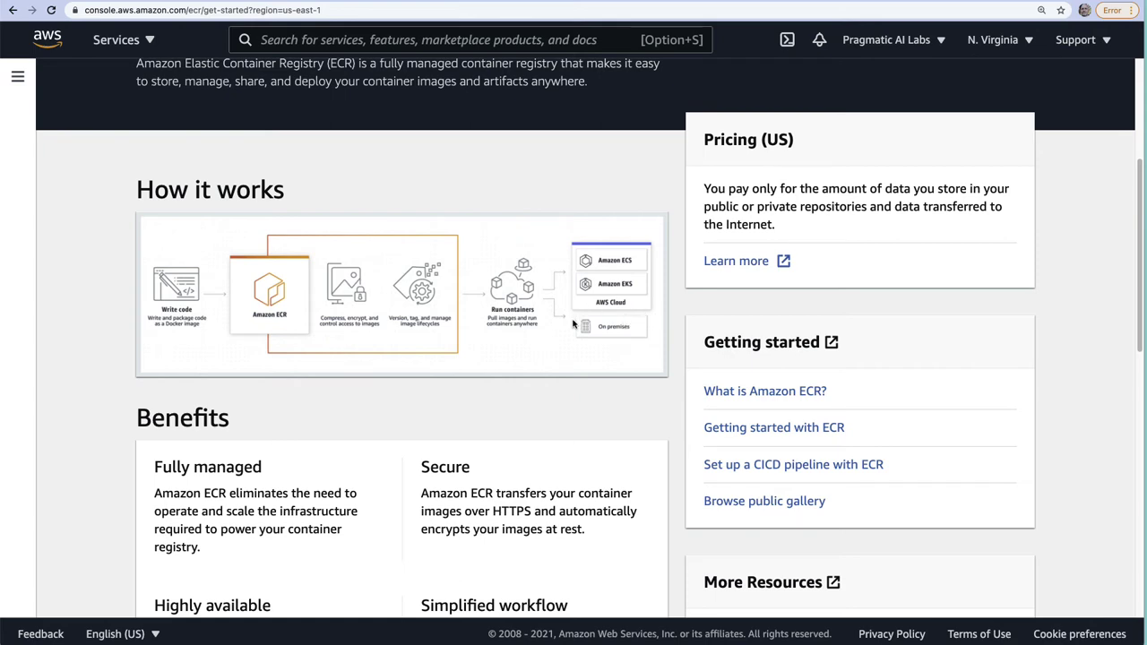
pyautogui.scroll(-4, 627, 391)
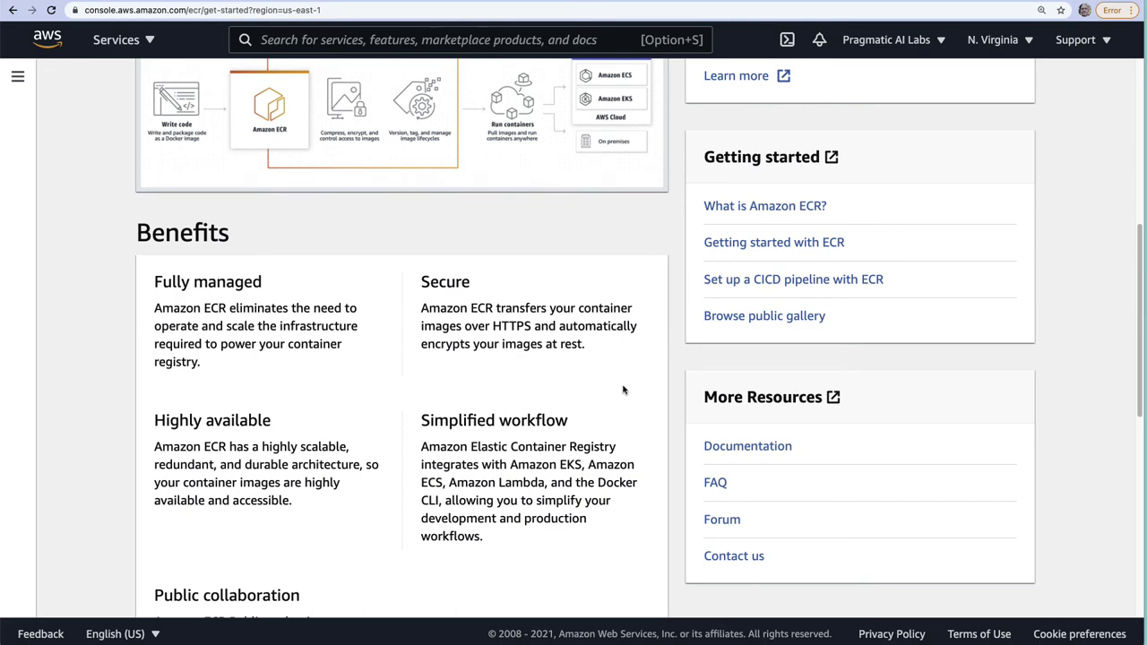
pyautogui.scroll(-5, 545, 505)
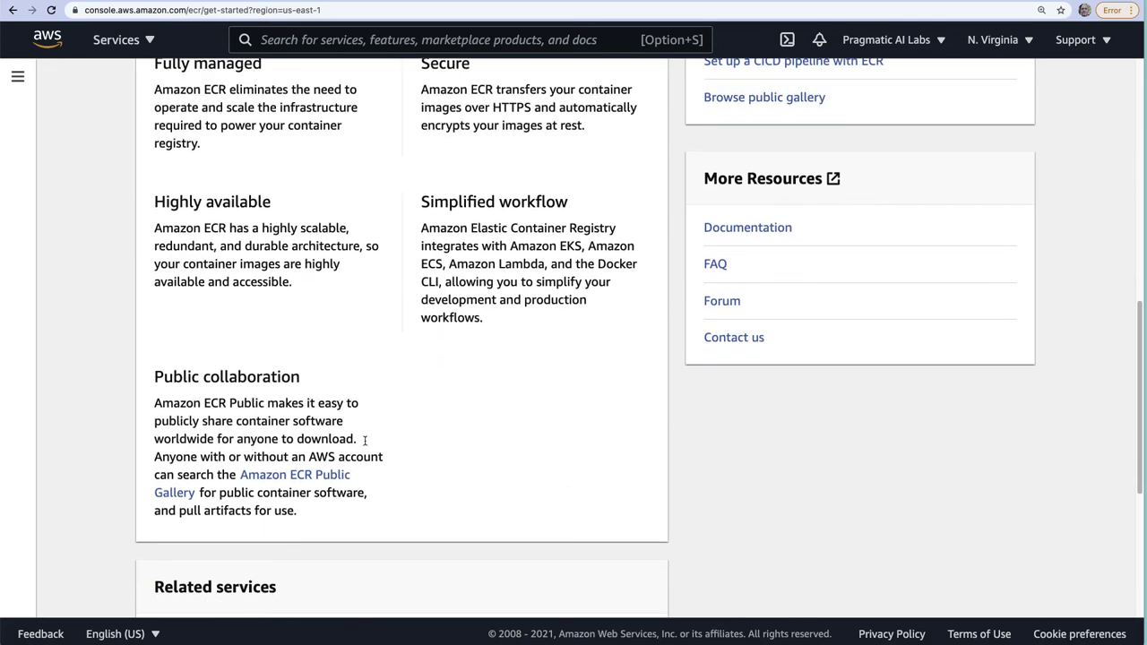
pyautogui.scroll(2, 489, 403)
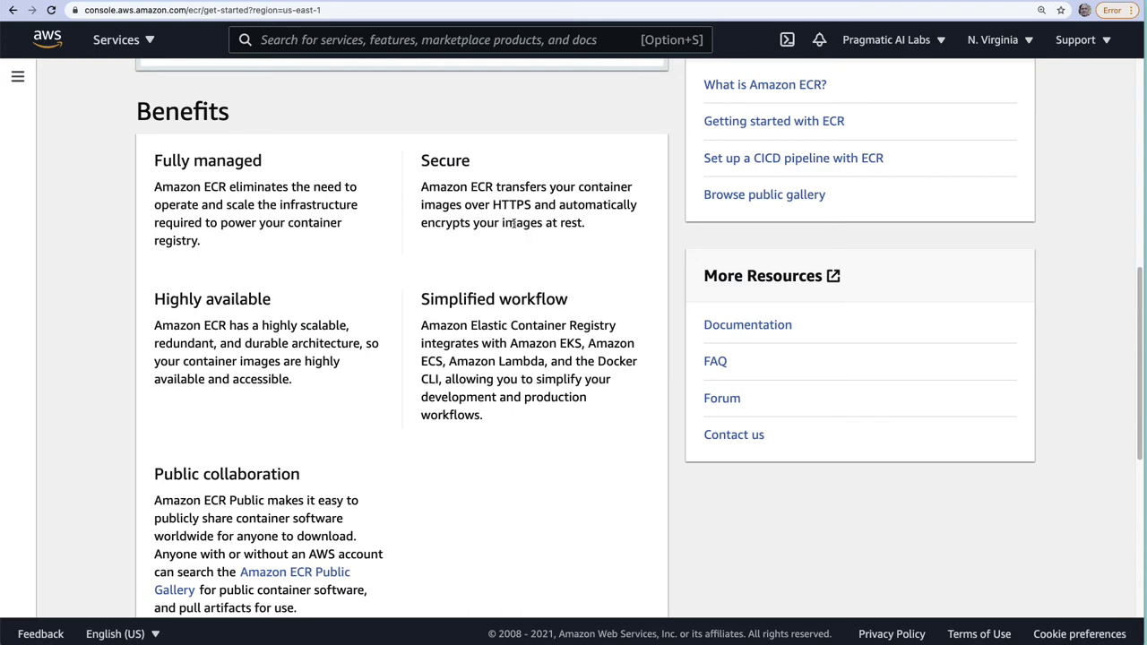
pyautogui.scroll(15, 529, 267)
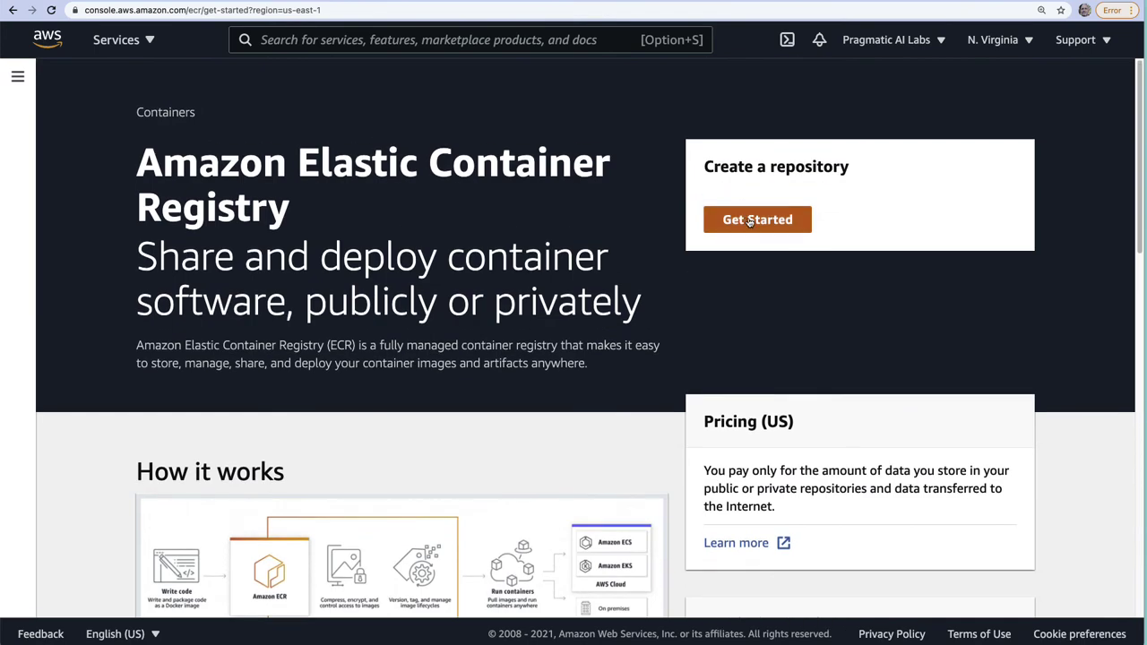
# Create a private ECR repository named mlops, leaving tag immutability, scan on push and KMS encryption disabled.
pyautogui.click(758, 221)
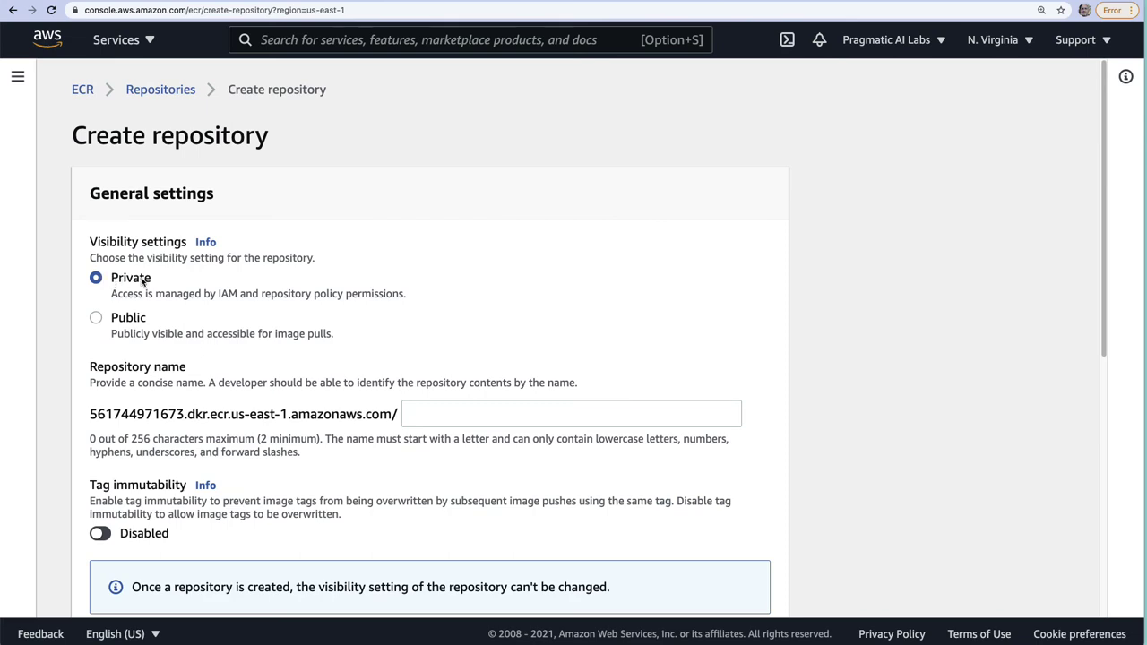
pyautogui.scroll(-1, 409, 402)
pyautogui.click(459, 391)
pyautogui.write('mlops')
pyautogui.scroll(-5, 502, 476)
pyautogui.scroll(-5, 493, 484)
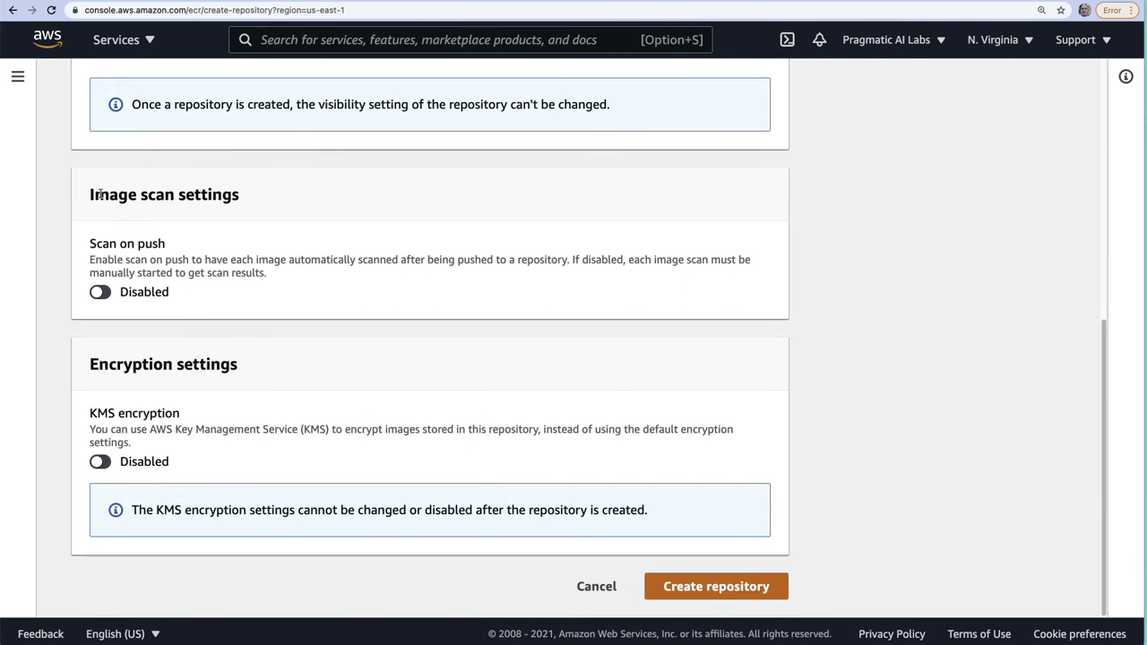
pyautogui.moveTo(96, 198); pyautogui.dragTo(284, 199)
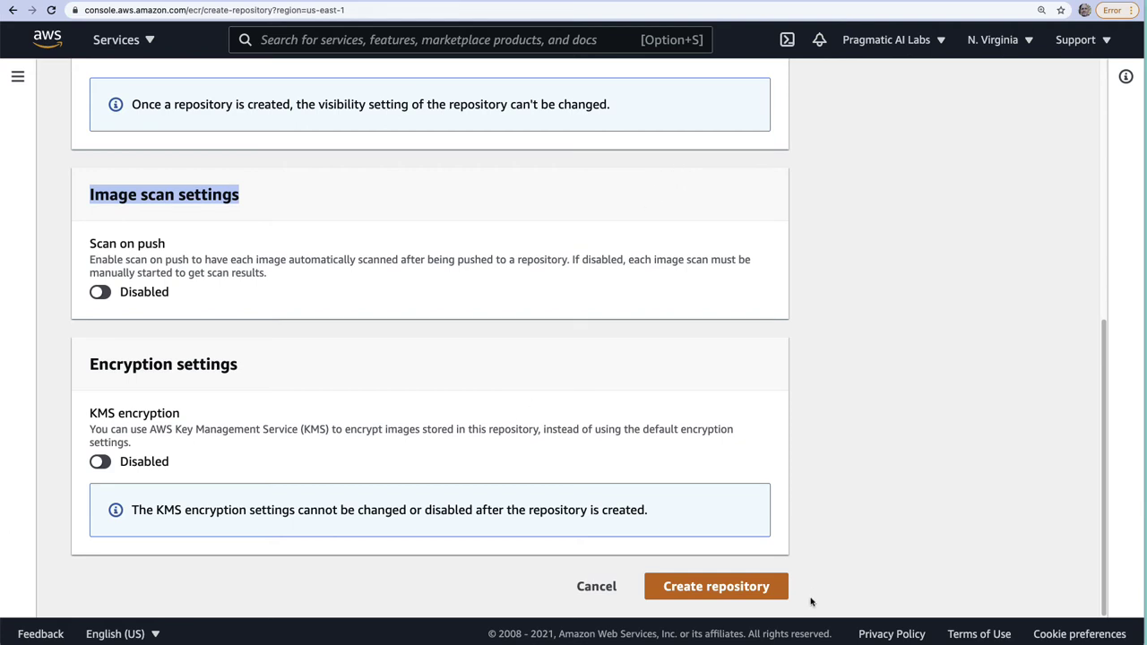
pyautogui.click(715, 595)
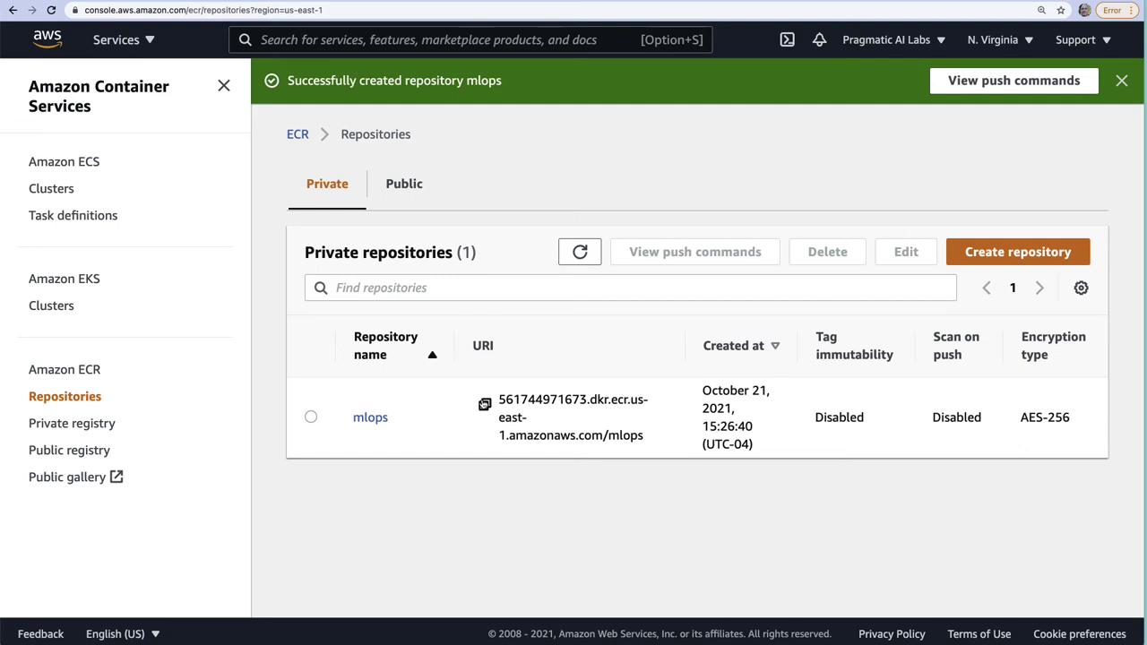
# Get the macOS / Linux push commands for the mlops repository and run the ECR Docker login command in the cleared Cloud9 terminal.
pyautogui.click(370, 417)
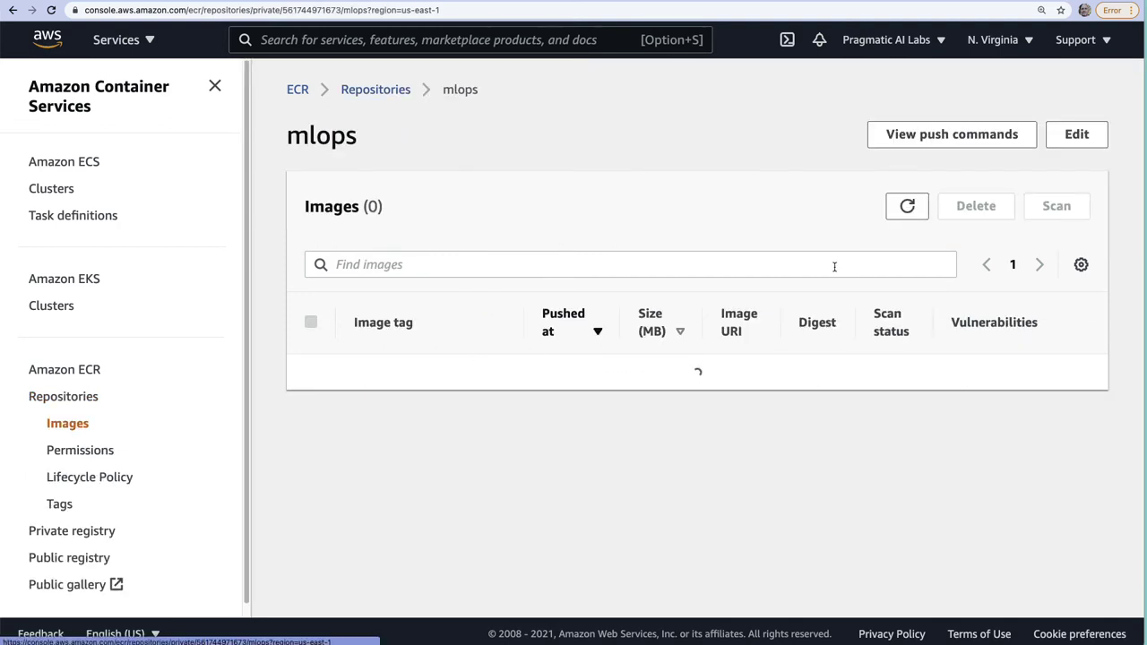
pyautogui.click(928, 136)
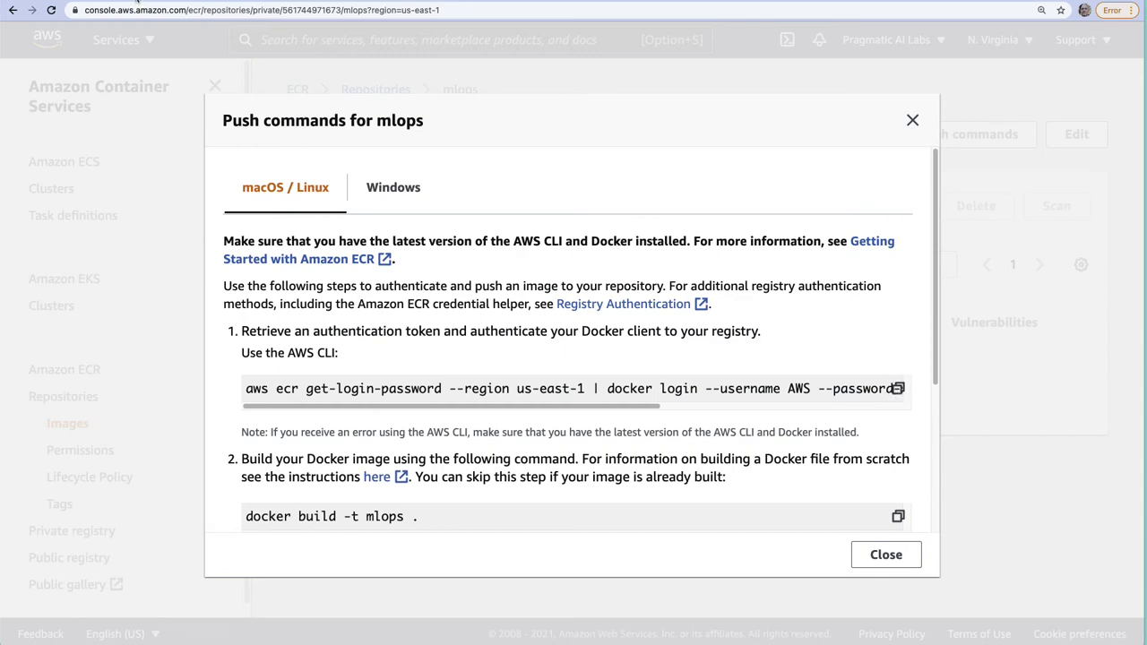
pyautogui.click(135, 4)
pyautogui.hotkey('ctrl', 'l')
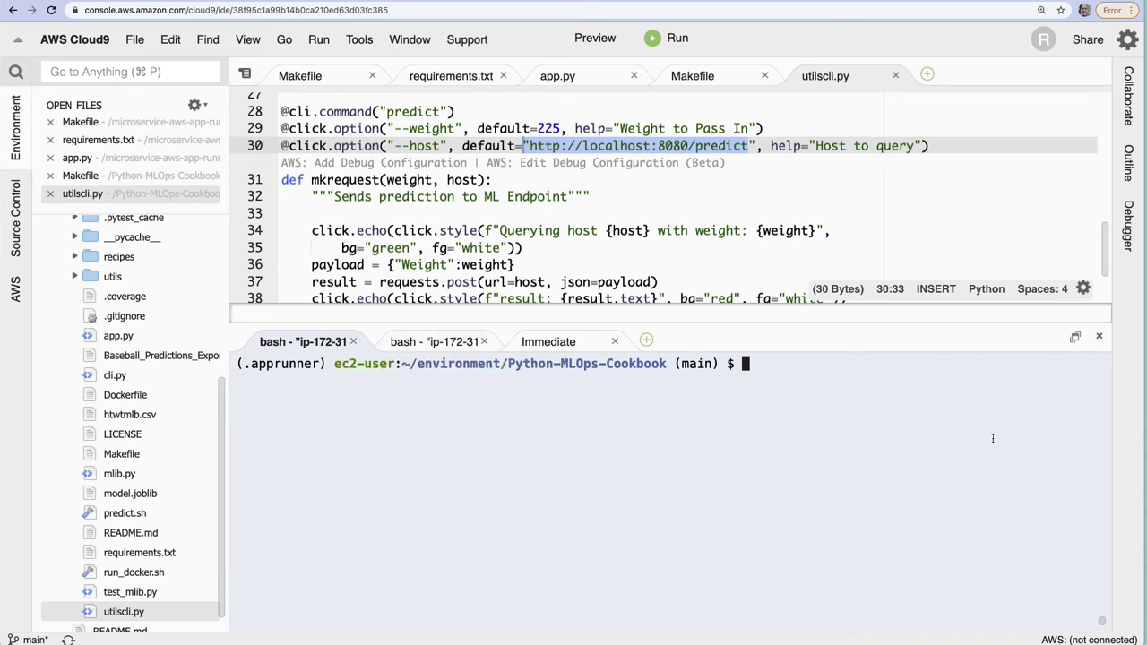
pyautogui.press('super+v')
pyautogui.press('Return')
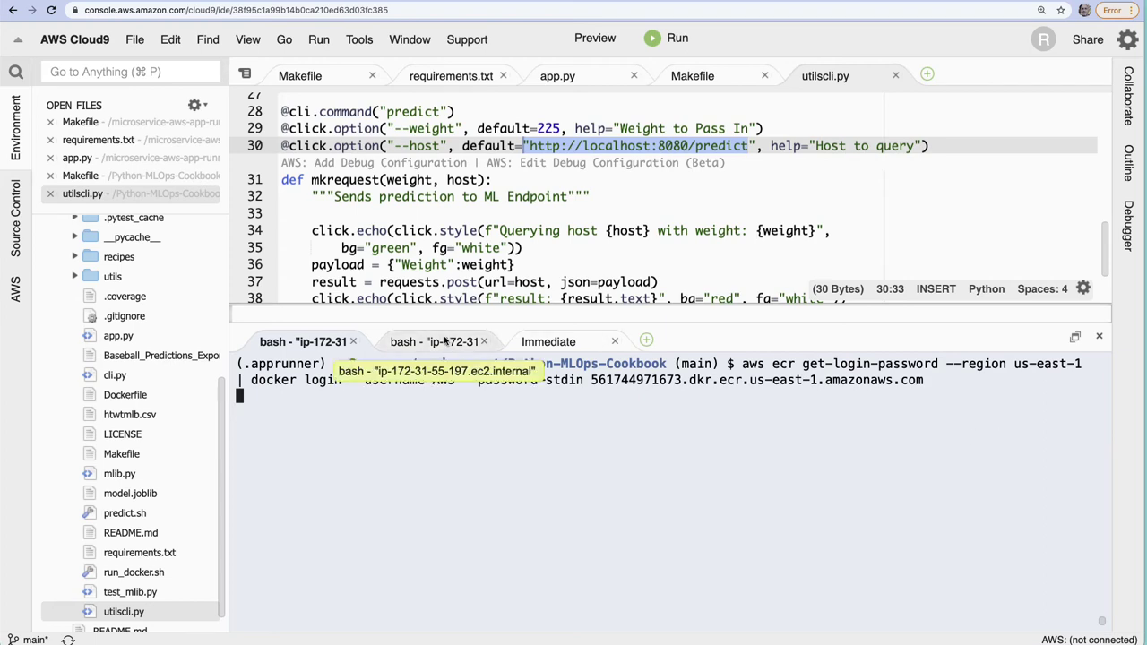
# Close the second bash terminal and the Immediate pane in Cloud9, and consult the build command in the mlops push commands.
pyautogui.click(483, 341)
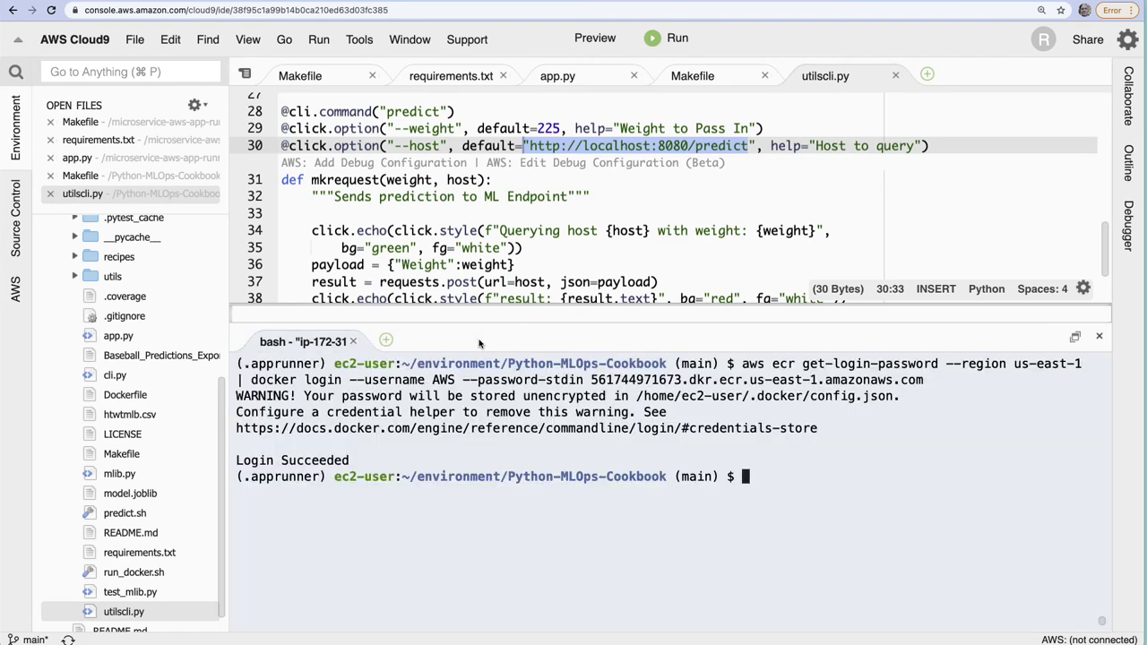
pyautogui.click(484, 341)
pyautogui.hotkey('ctrl', 'Tab')
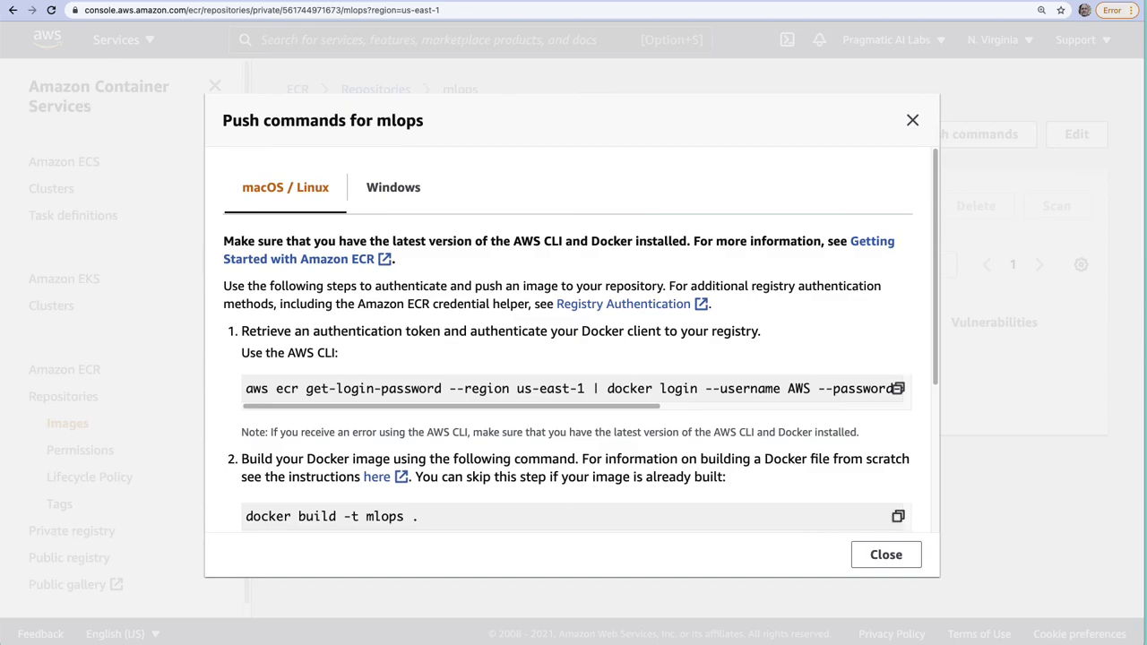
pyautogui.hotkey('ctrl', 'Tab')
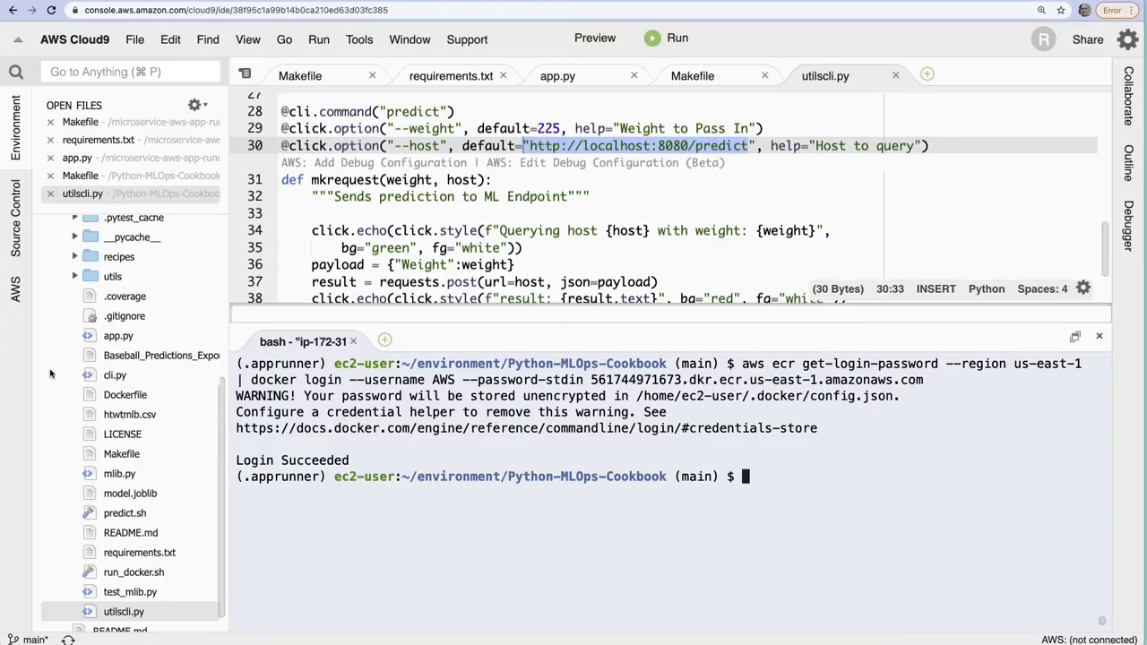
# Open the Python-MLOps-Cookbook Dockerfile in the editor and enlarge the terminal area below it.
pyautogui.click(93, 403)
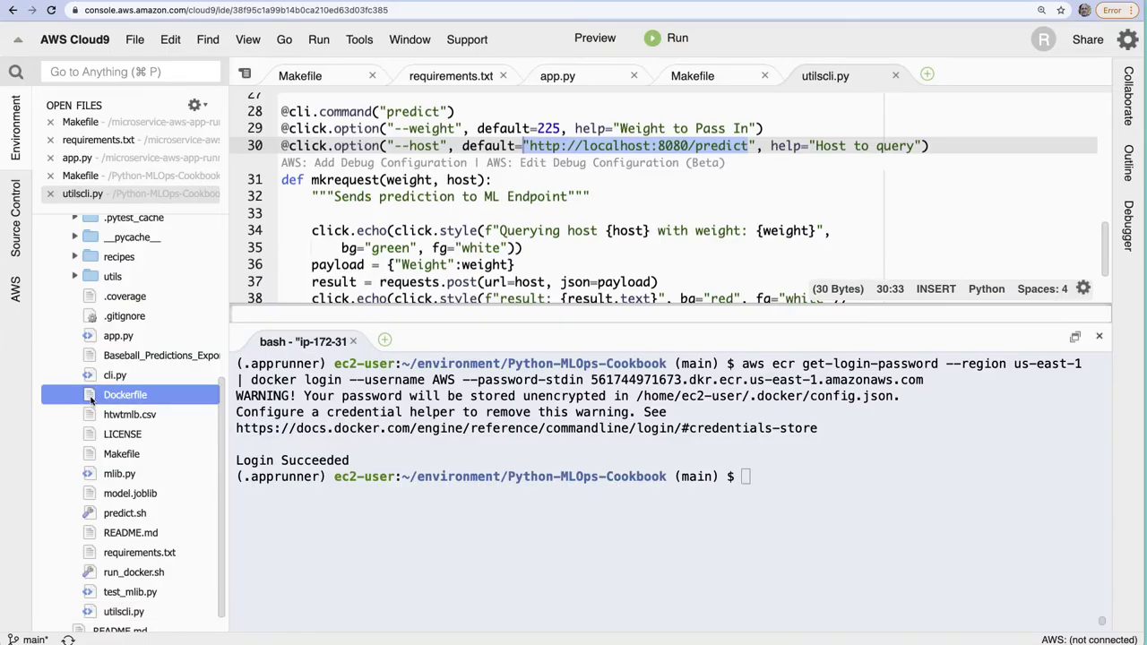
pyautogui.doubleClick(90, 401)
pyautogui.moveTo(464, 321)
pyautogui.mouseDown()
pyautogui.moveTo(475, 466)
pyautogui.moveTo(485, 318)
pyautogui.mouseUp()
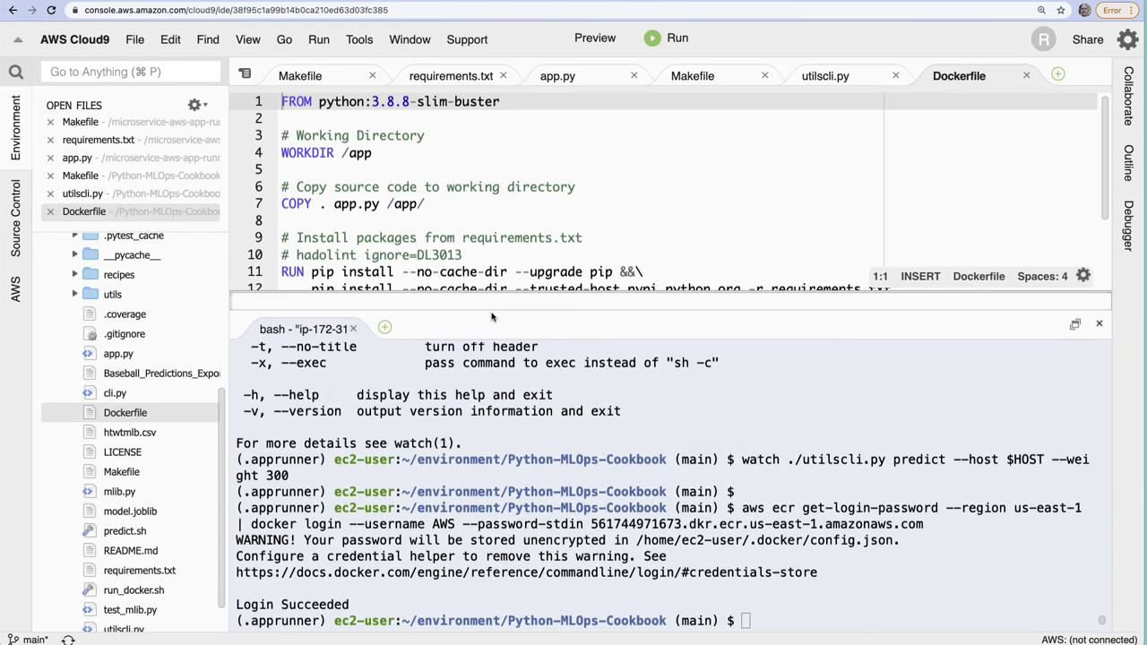
# Build the container image in the terminal with "docker build -t mlops .".
pyautogui.click(903, 546)
pyautogui.write('docker build -t mlops .')
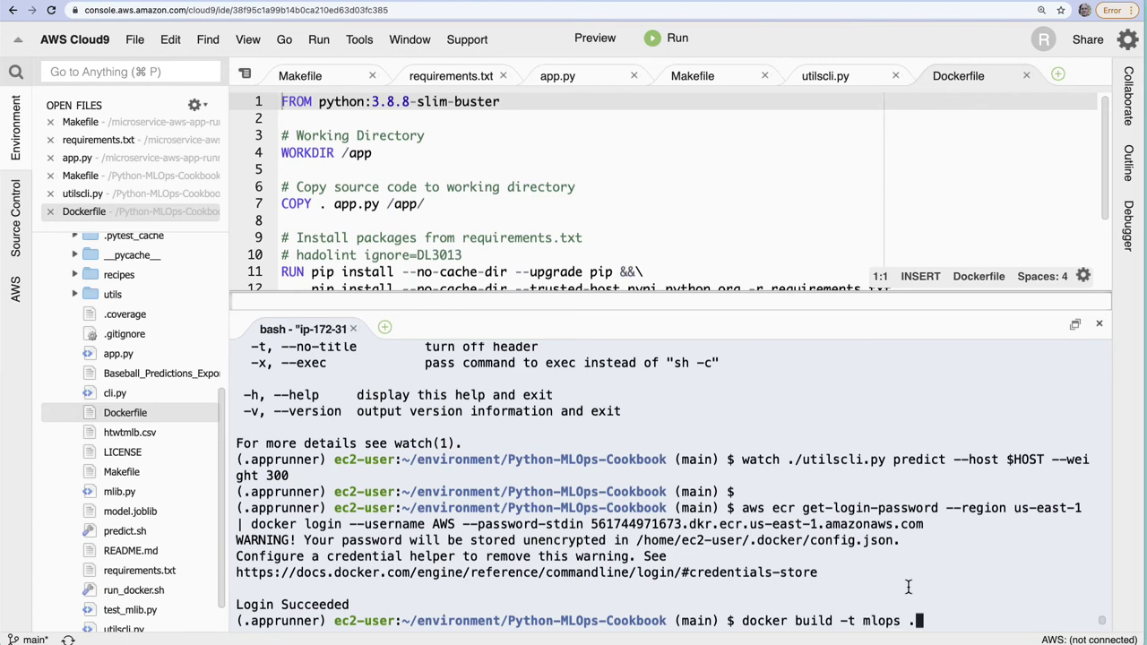
pyautogui.press('Return')
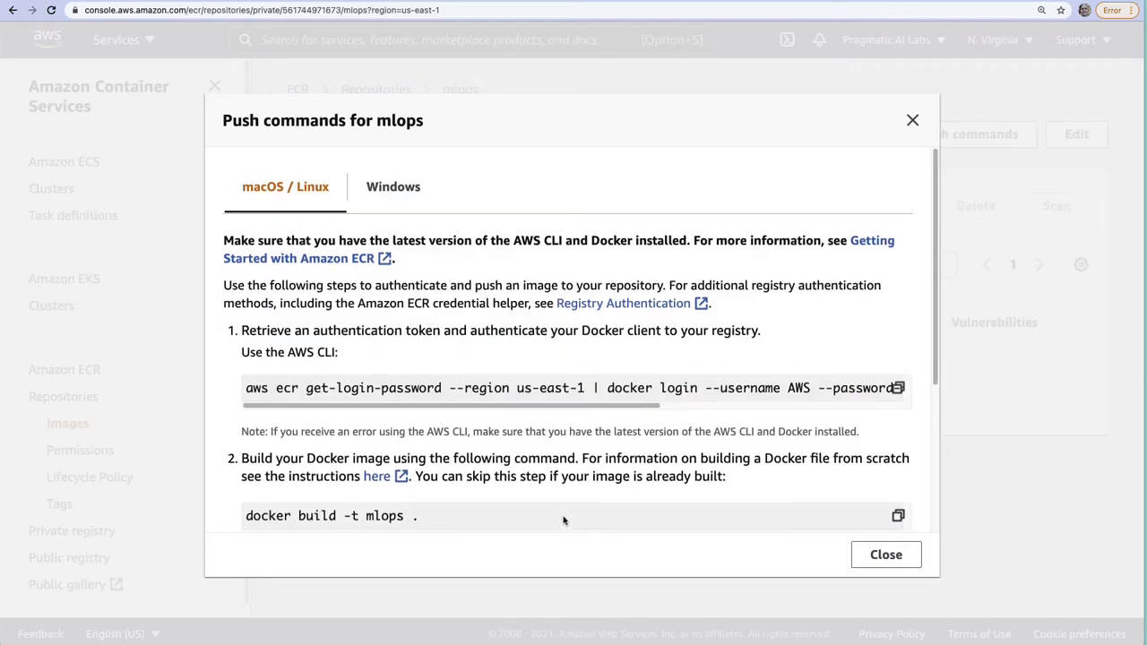
# Tag mlops:latest for the ECR mlops repository by running the docker tag push command in the Cloud9 terminal.
pyautogui.scroll(-5, 564, 518)
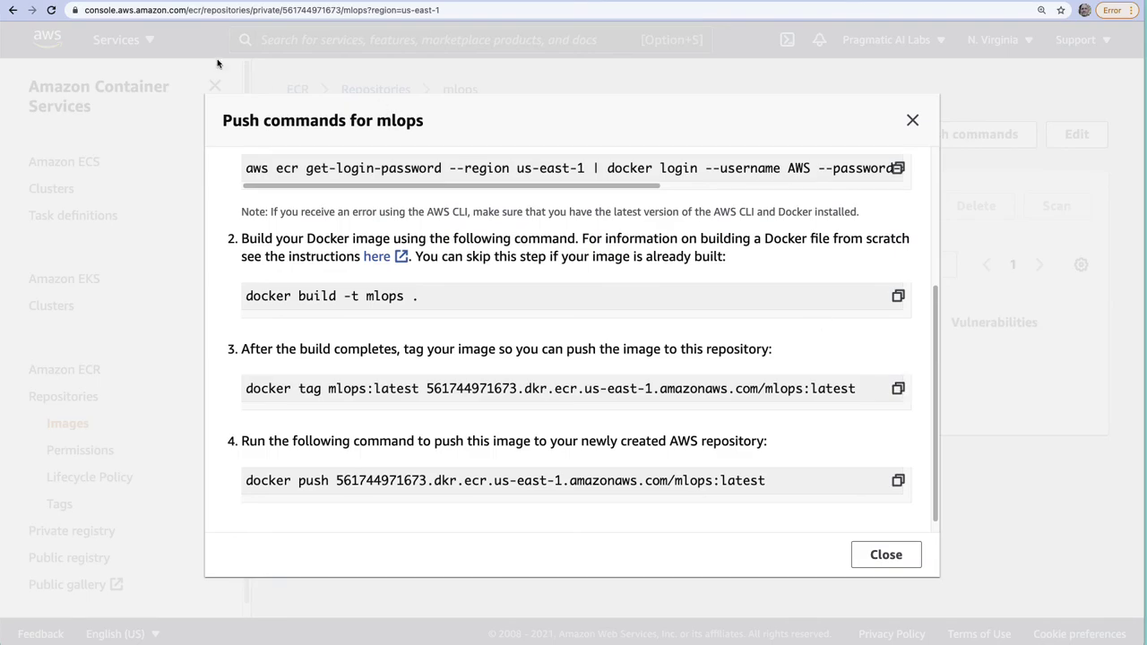
pyautogui.click(140, 3)
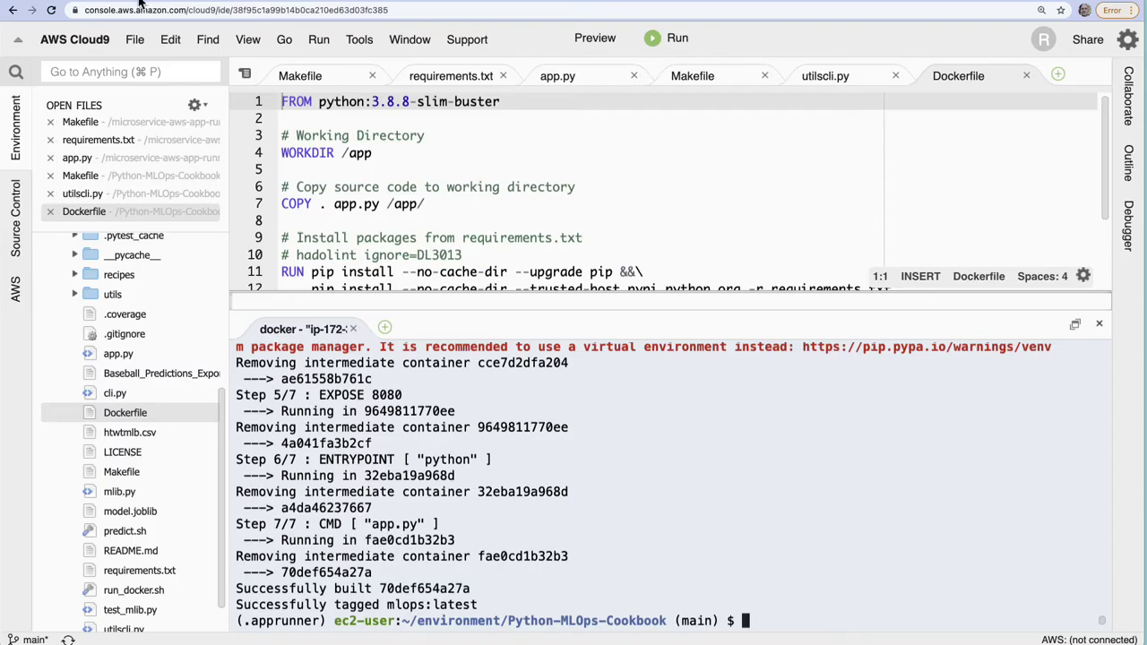
pyautogui.press('super+v')
pyautogui.press('Return')
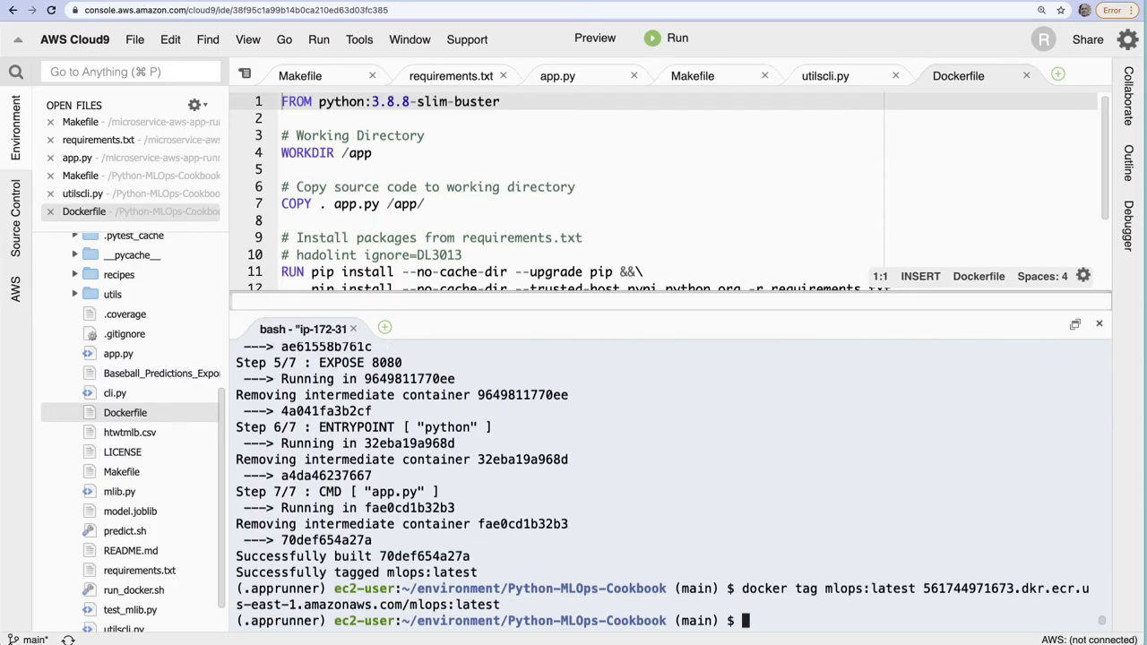
# Copy the docker push command for mlops:latest from the ECR push commands and run it in the Cloud9 terminal.
pyautogui.hotkey('ctrl', 'shift', 'Tab')
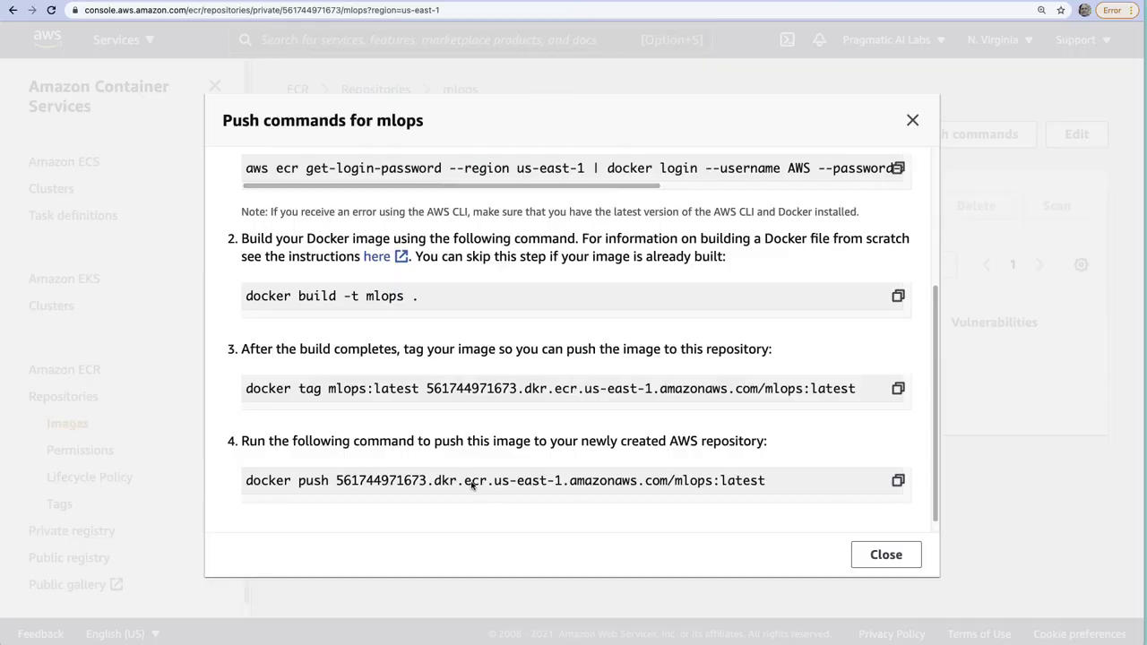
pyautogui.click(897, 483)
pyautogui.hotkey('ctrl', 'Tab')
pyautogui.hotkey('ctrl', 'v')
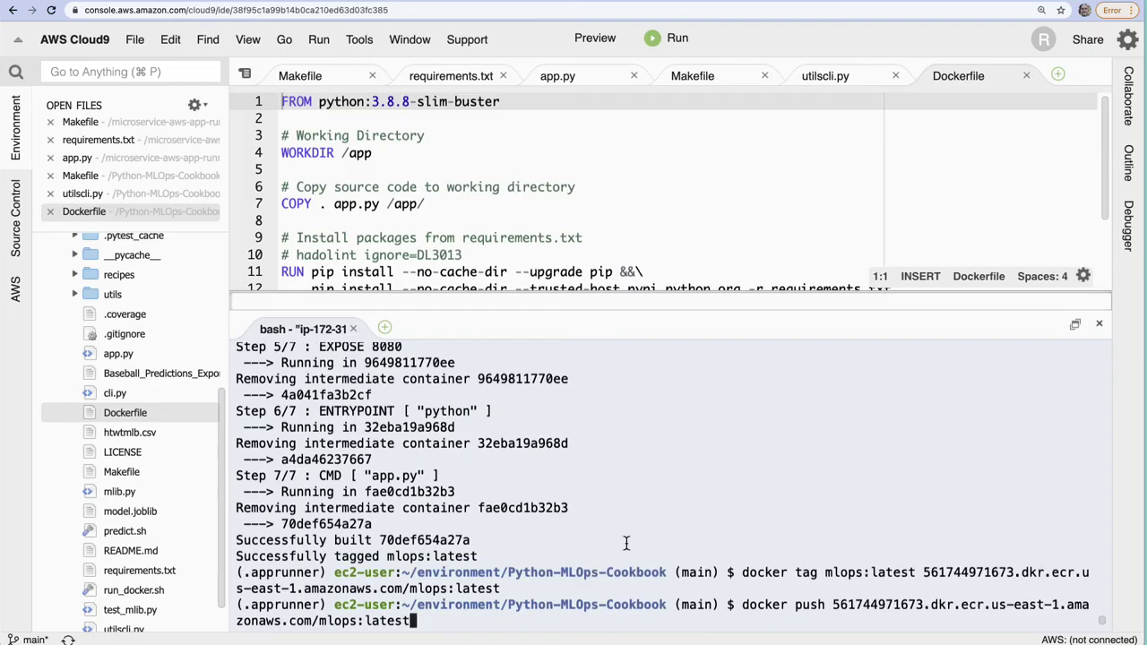
pyautogui.press('Return')
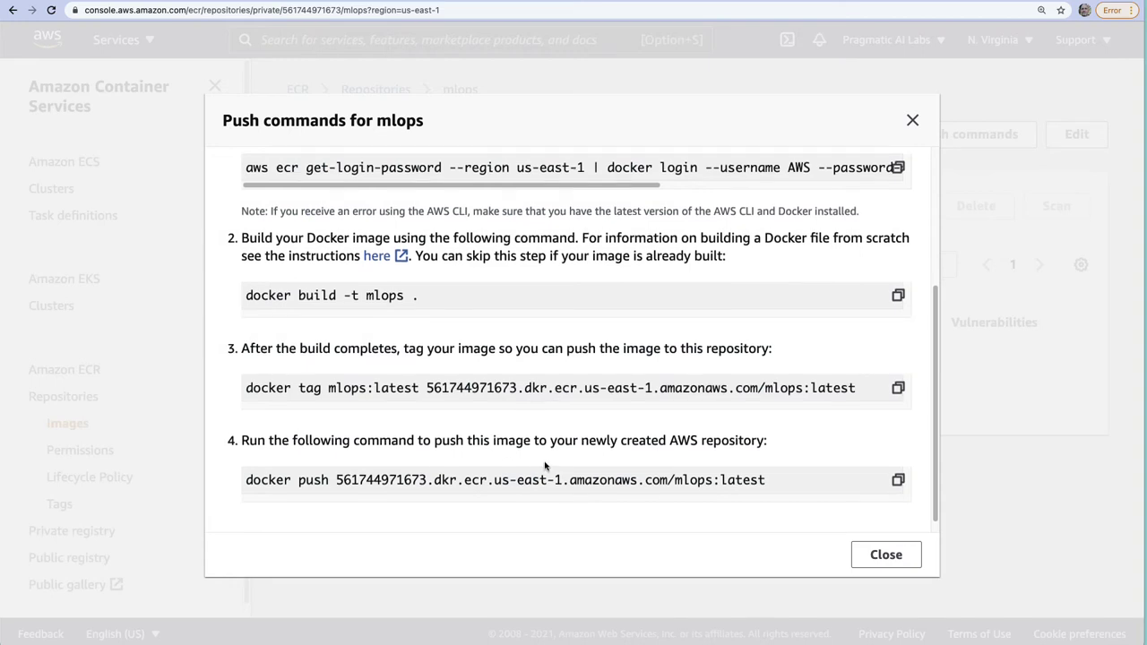
# Close the push commands, refresh the mlops image list and check the size of the latest image.
pyautogui.scroll(-1, 537, 445)
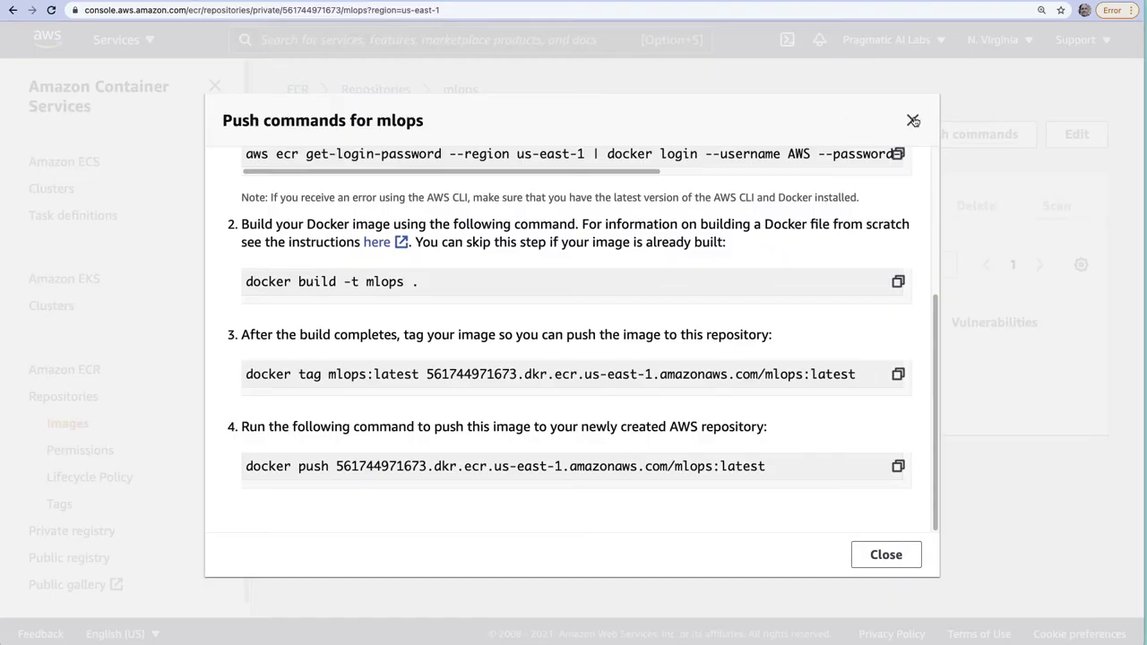
pyautogui.click(909, 119)
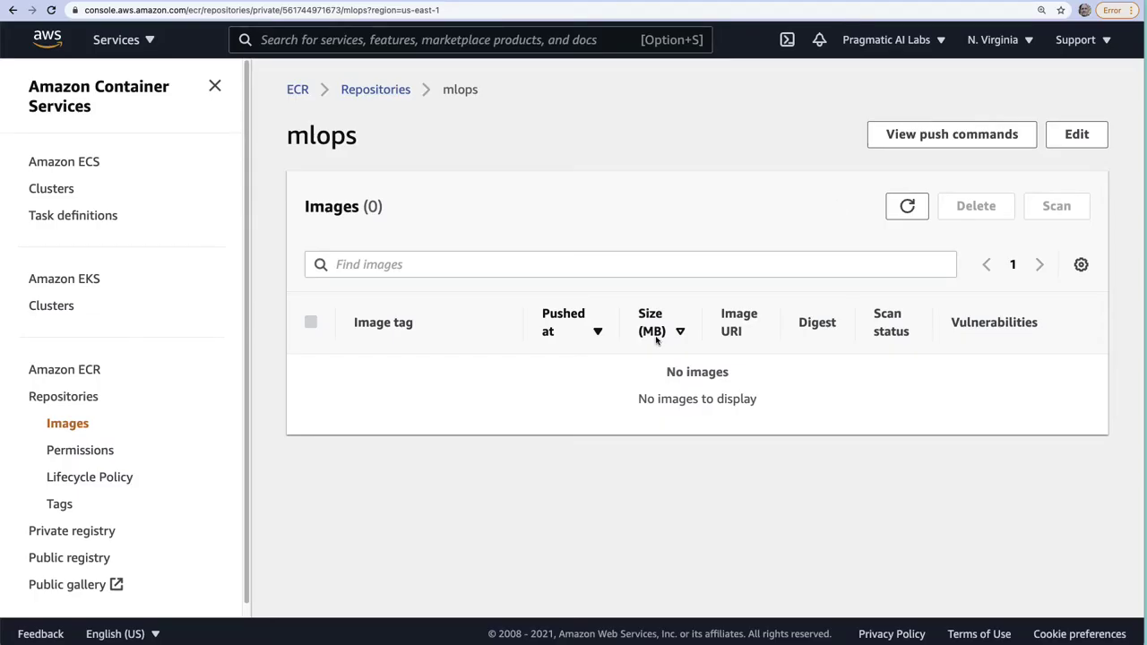
pyautogui.click(906, 207)
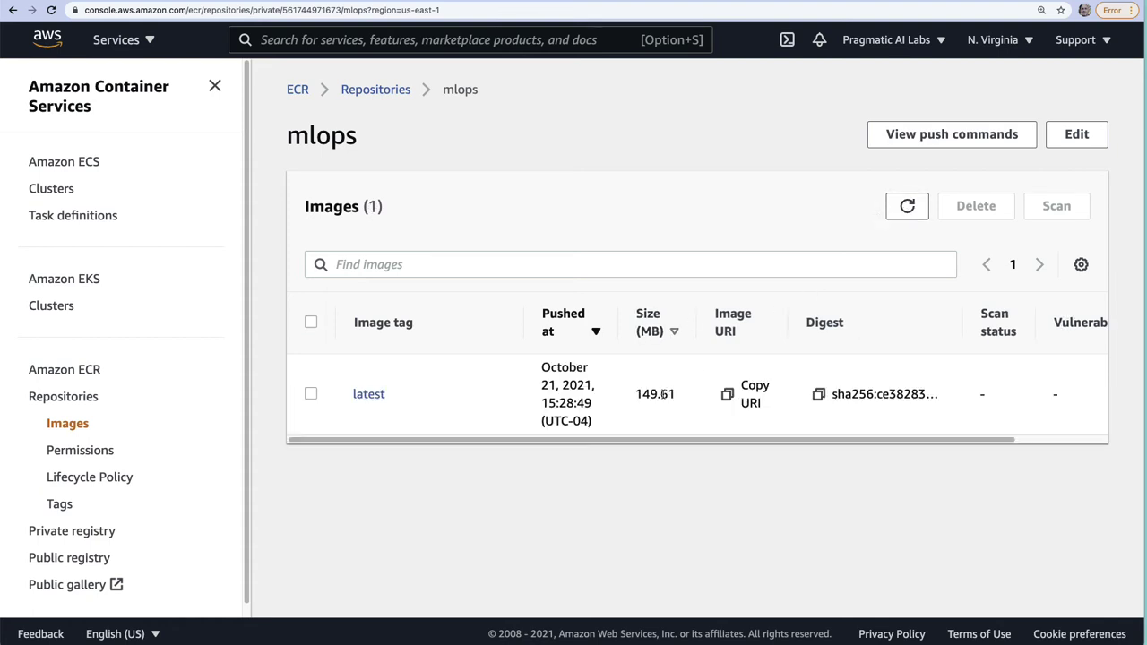
pyautogui.moveTo(637, 394); pyautogui.dragTo(675, 400)
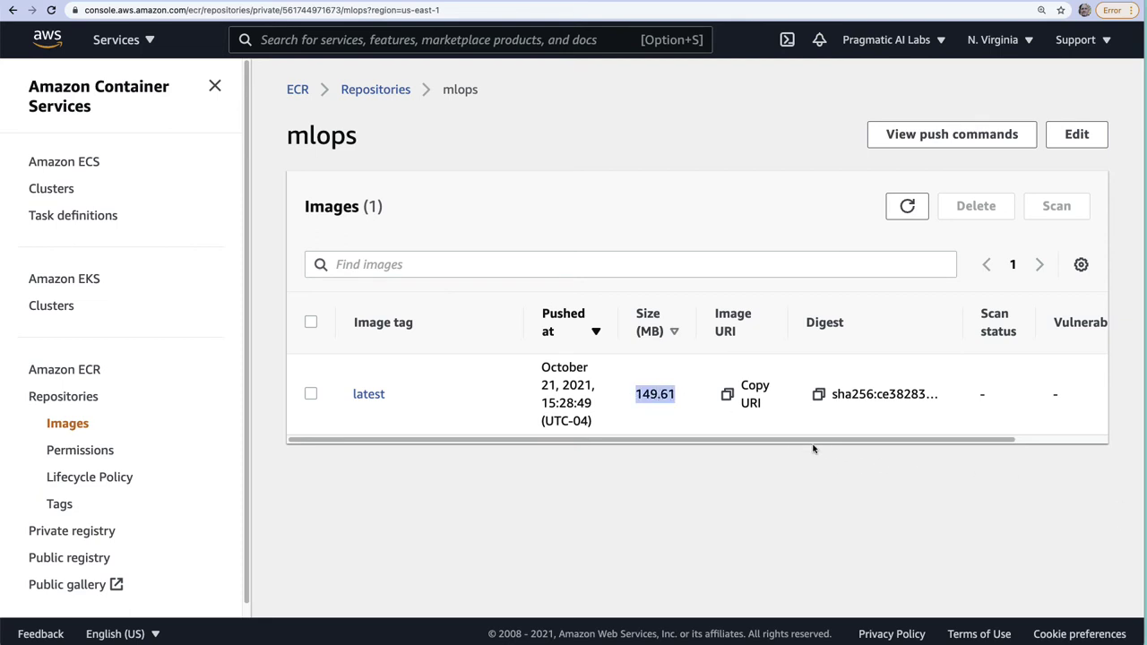
# Scan the latest image in the mlops repository for vulnerabilities and refresh the image list to check the scan status.
pyautogui.moveTo(800, 444); pyautogui.dragTo(768, 456)
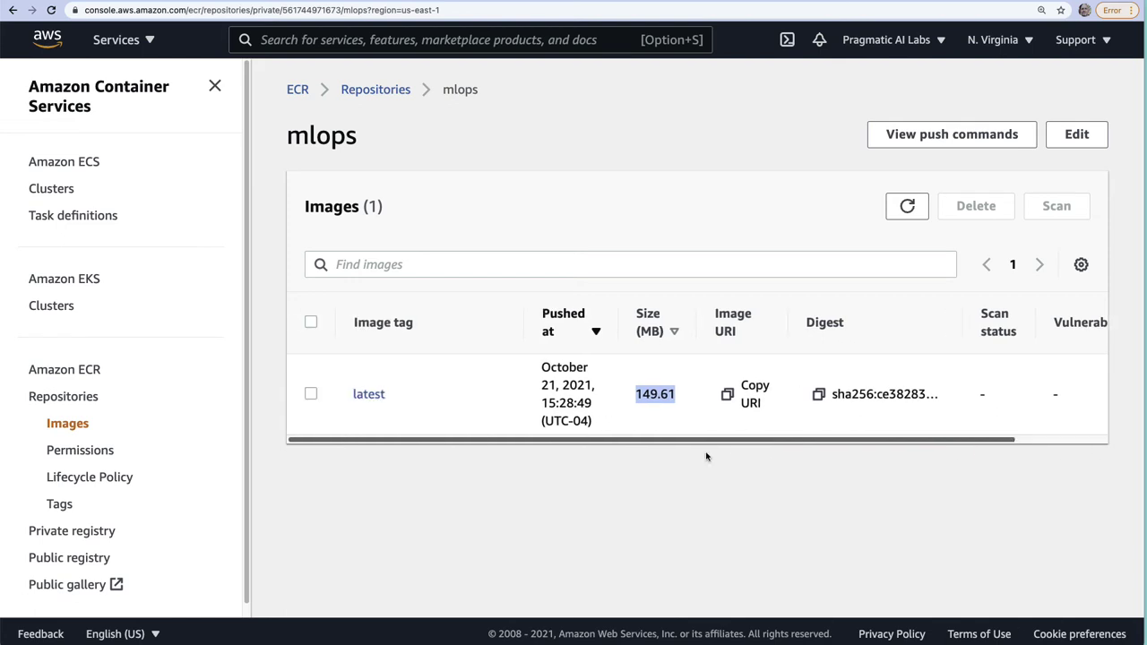
pyautogui.click(310, 394)
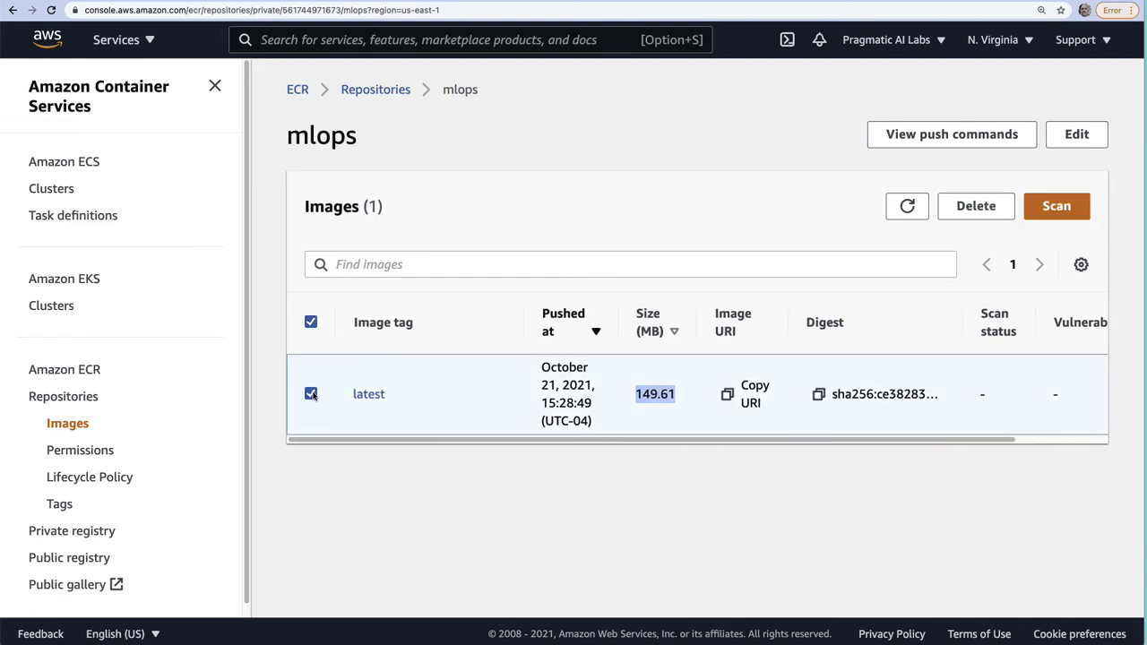
pyautogui.click(1058, 206)
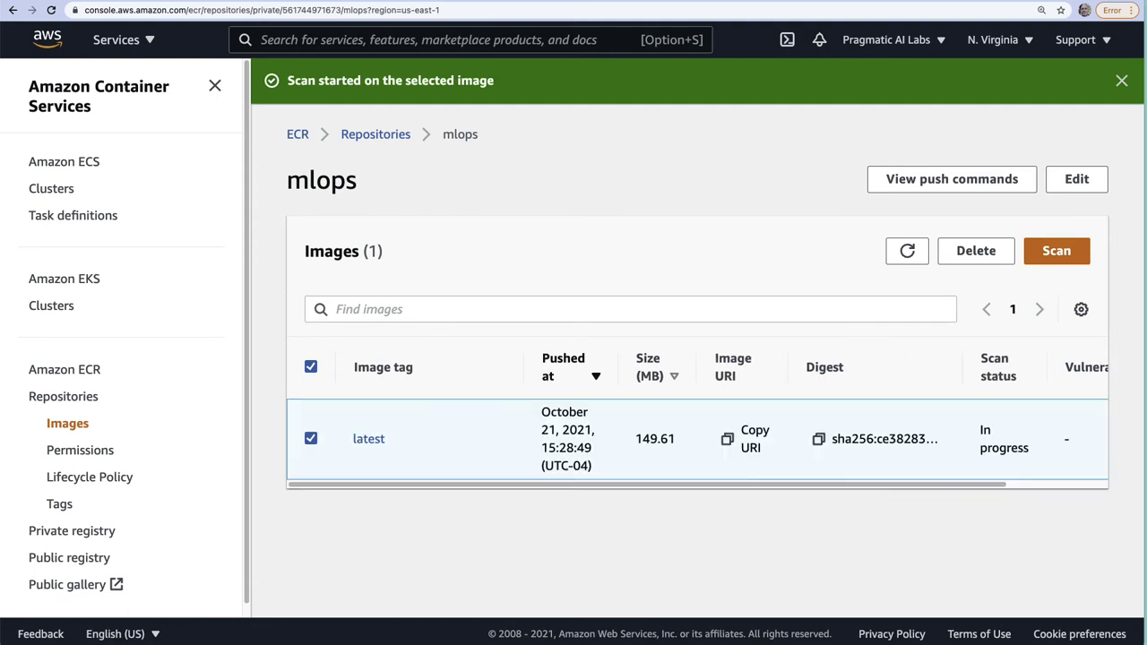
pyautogui.moveTo(947, 486); pyautogui.dragTo(1126, 485)
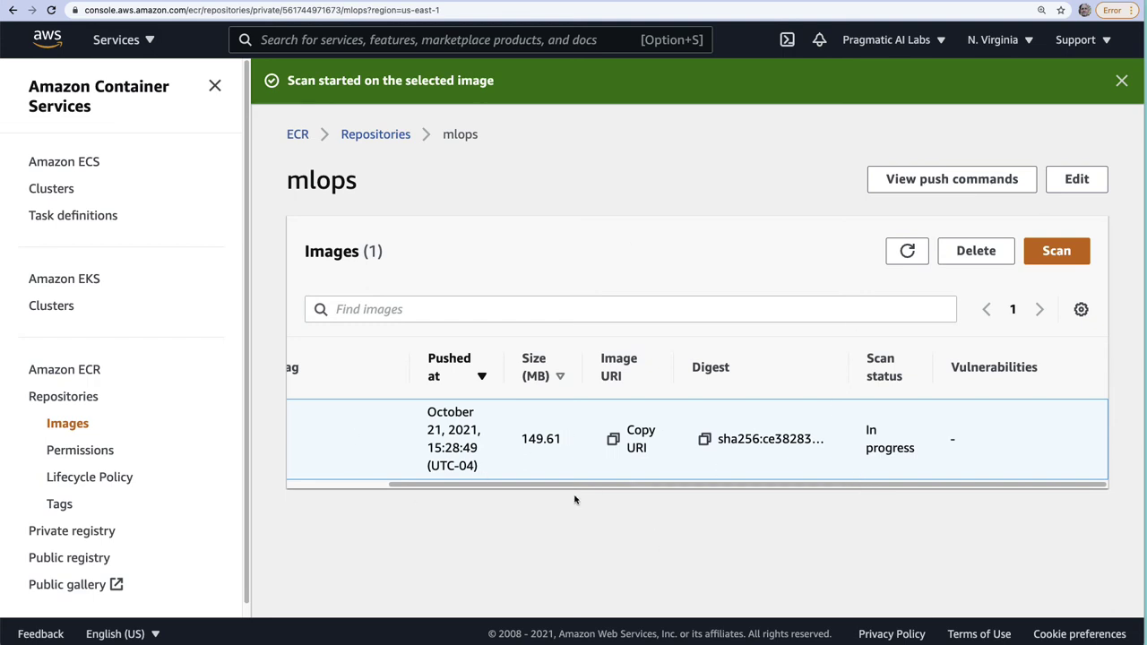
pyautogui.moveTo(422, 487); pyautogui.dragTo(210, 476)
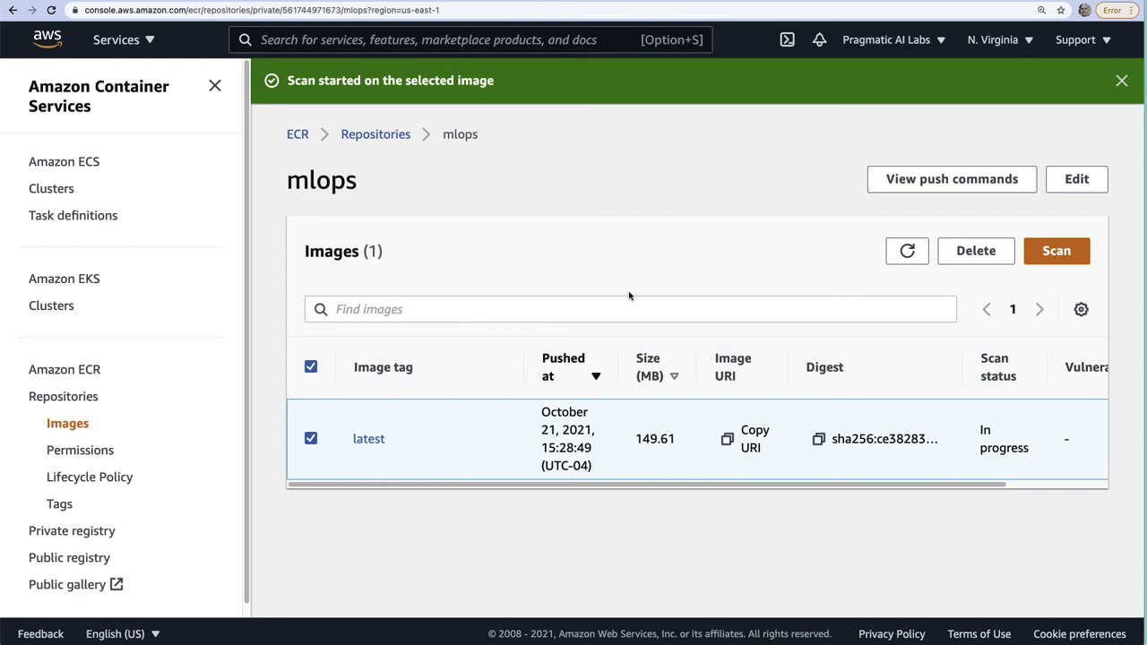
pyautogui.moveTo(965, 481); pyautogui.dragTo(877, 493)
pyautogui.click(907, 252)
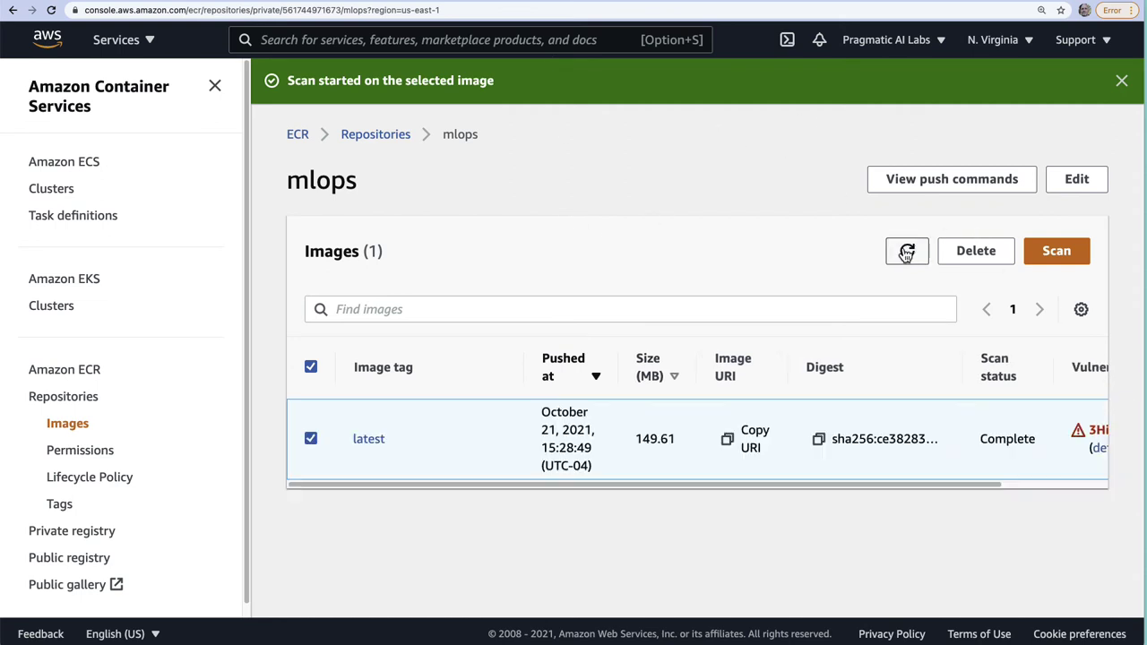
# Open the vulnerability details of the scanned image and read the descriptions of the HIGH severity glibc findings.
pyautogui.moveTo(940, 487); pyautogui.dragTo(1129, 481)
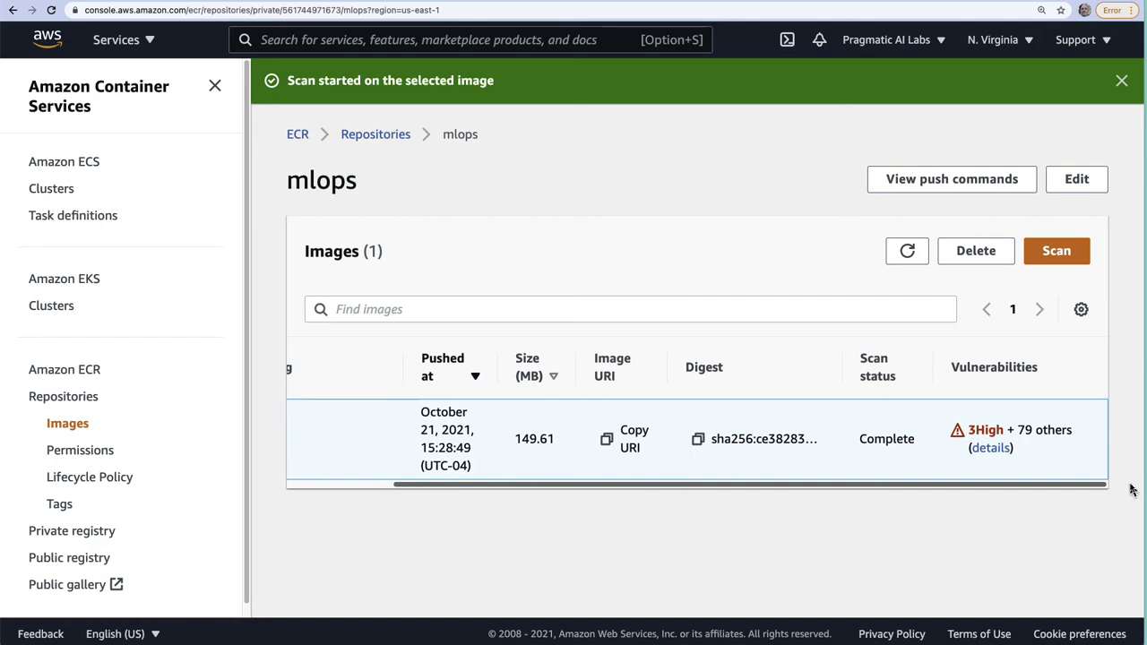
pyautogui.click(990, 448)
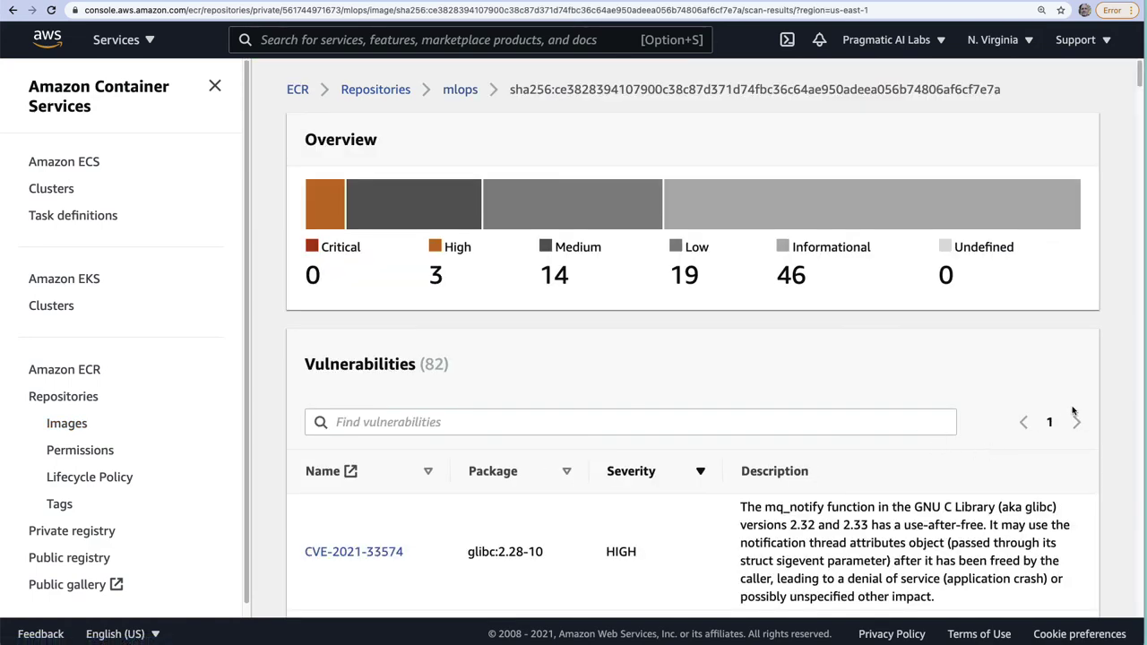
pyautogui.scroll(-2, 1066, 413)
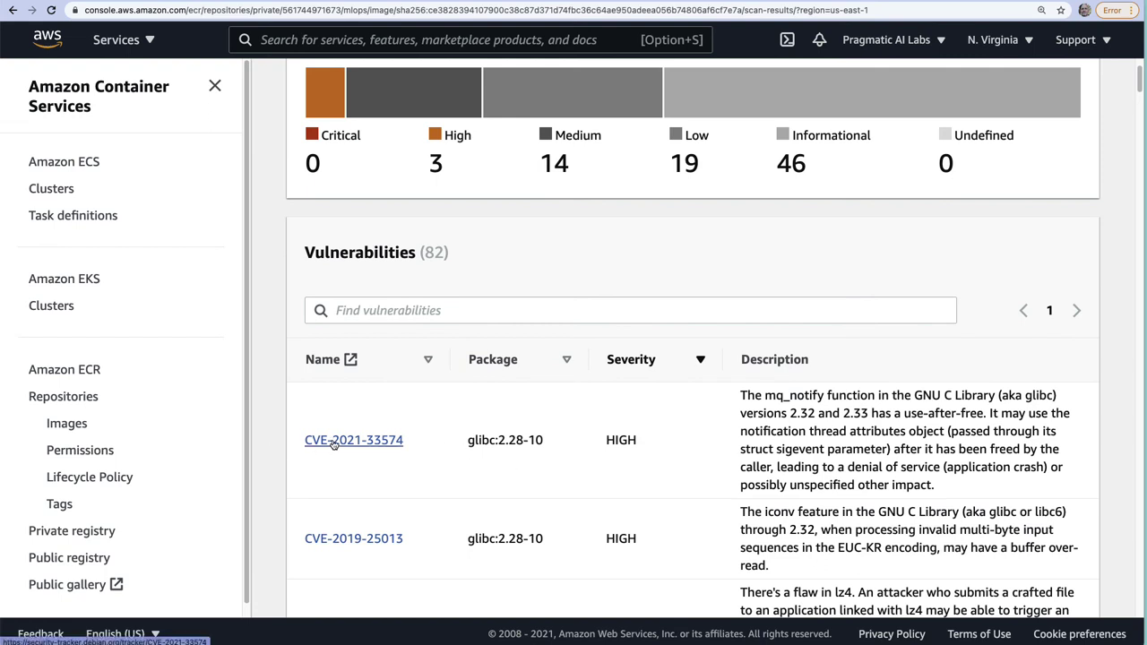
pyautogui.moveTo(467, 440); pyautogui.dragTo(546, 441)
pyautogui.moveTo(742, 396); pyautogui.dragTo(1063, 486)
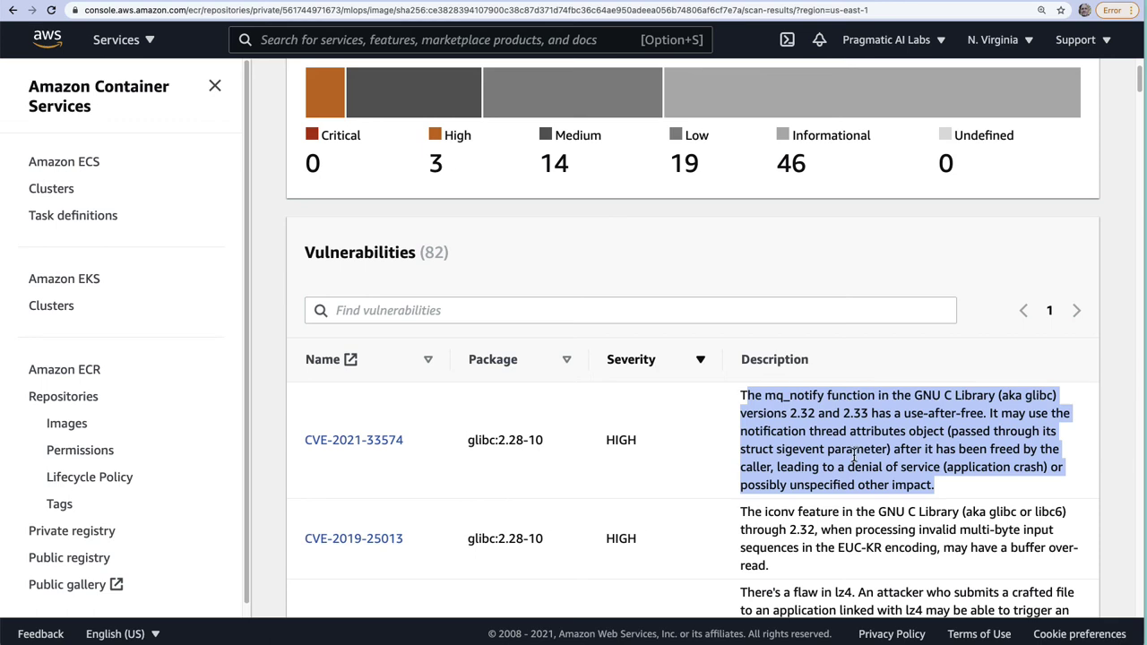
pyautogui.scroll(-3, 859, 477)
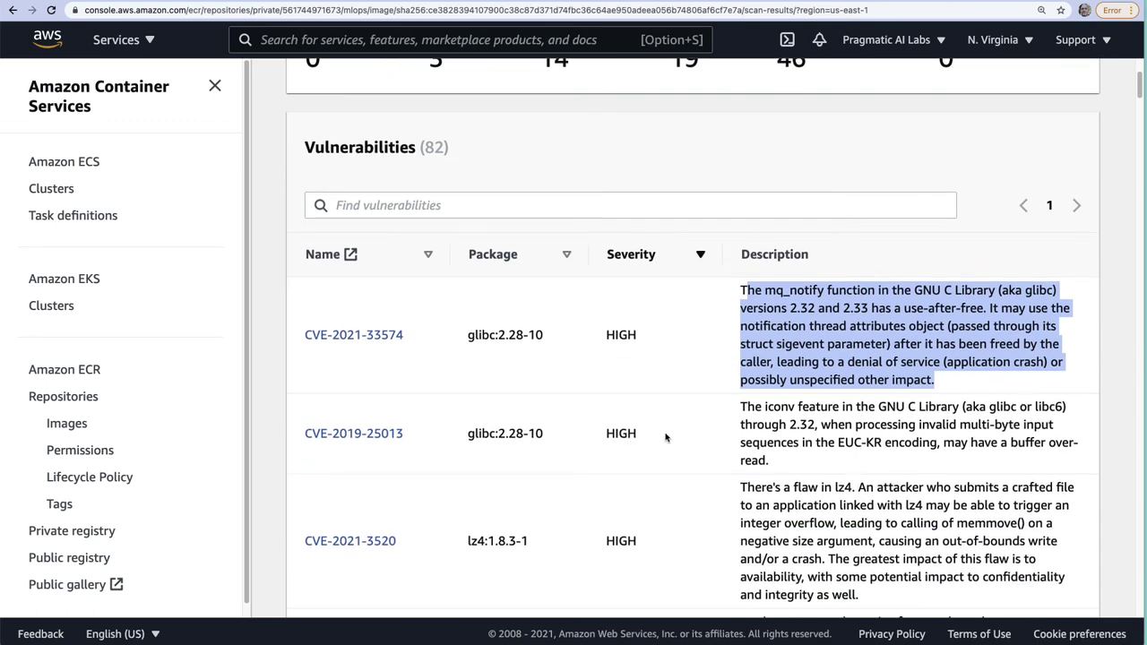
pyautogui.moveTo(739, 407); pyautogui.dragTo(815, 467)
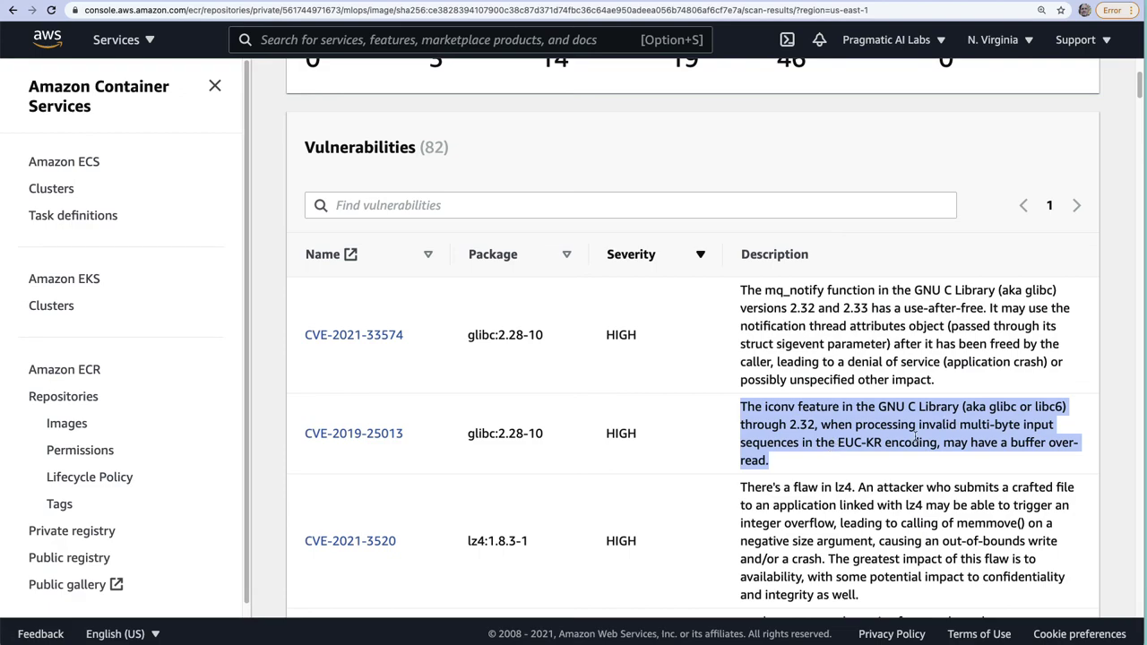
# Look through the remaining vulnerabilities down the list, then return to the mlops repository's image list.
pyautogui.scroll(-6, 914, 439)
pyautogui.scroll(-5, 914, 439)
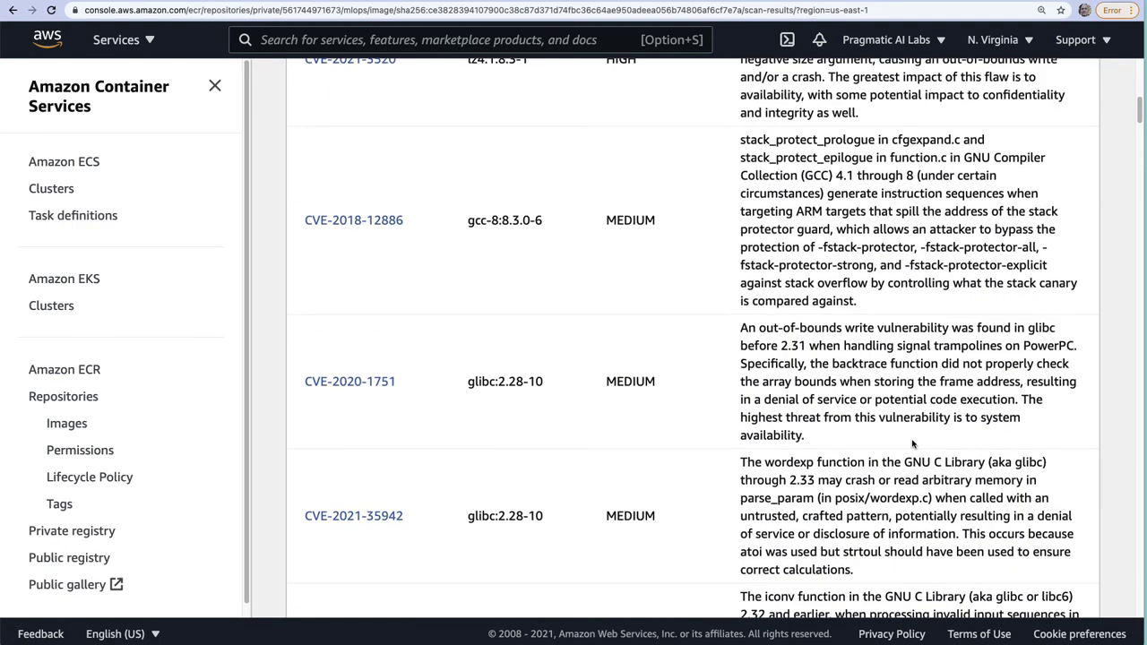
pyautogui.scroll(-18, 914, 445)
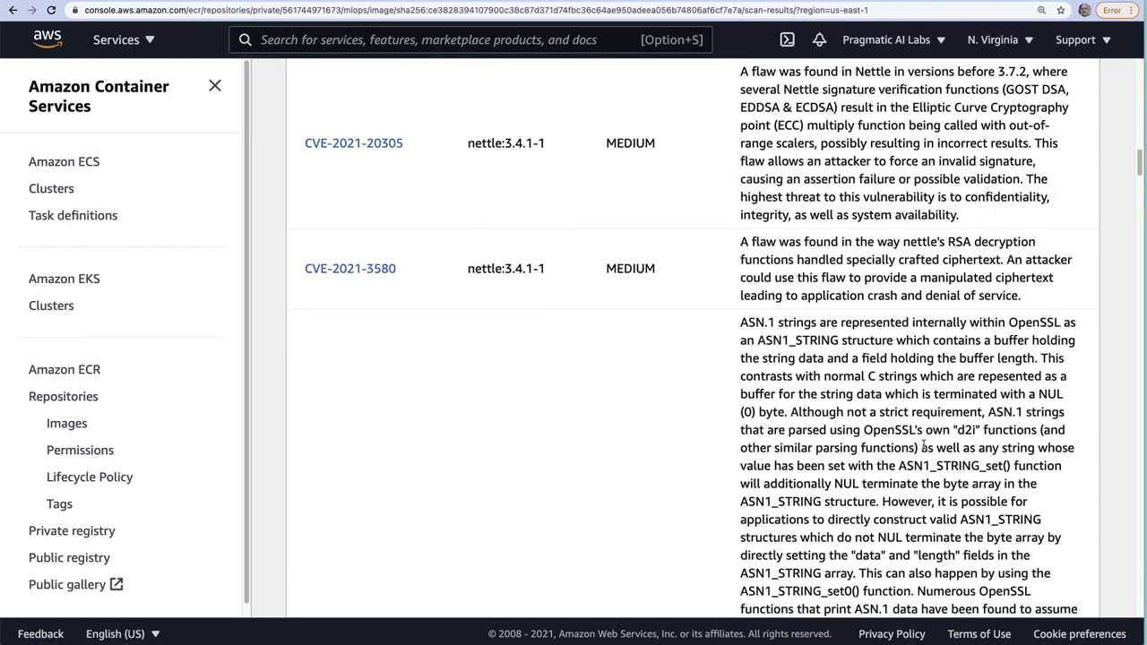
pyautogui.scroll(-20, 923, 445)
pyautogui.scroll(-14, 920, 445)
pyautogui.scroll(-20, 923, 450)
pyautogui.scroll(10, 930, 449)
pyautogui.scroll(20, 930, 450)
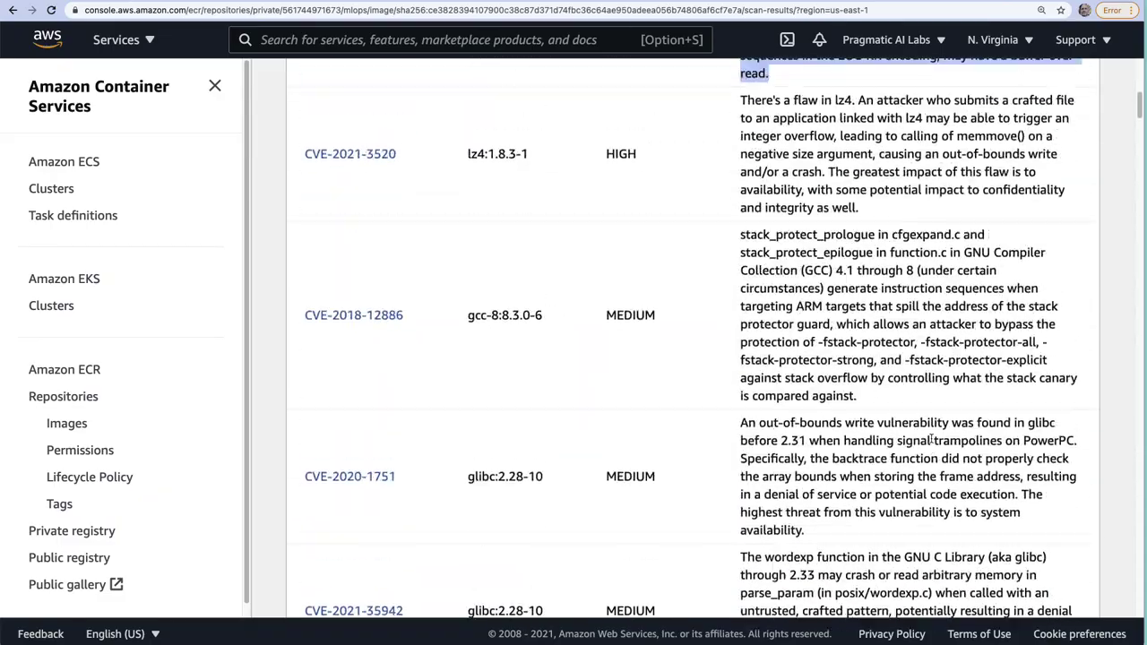
pyautogui.scroll(13, 930, 441)
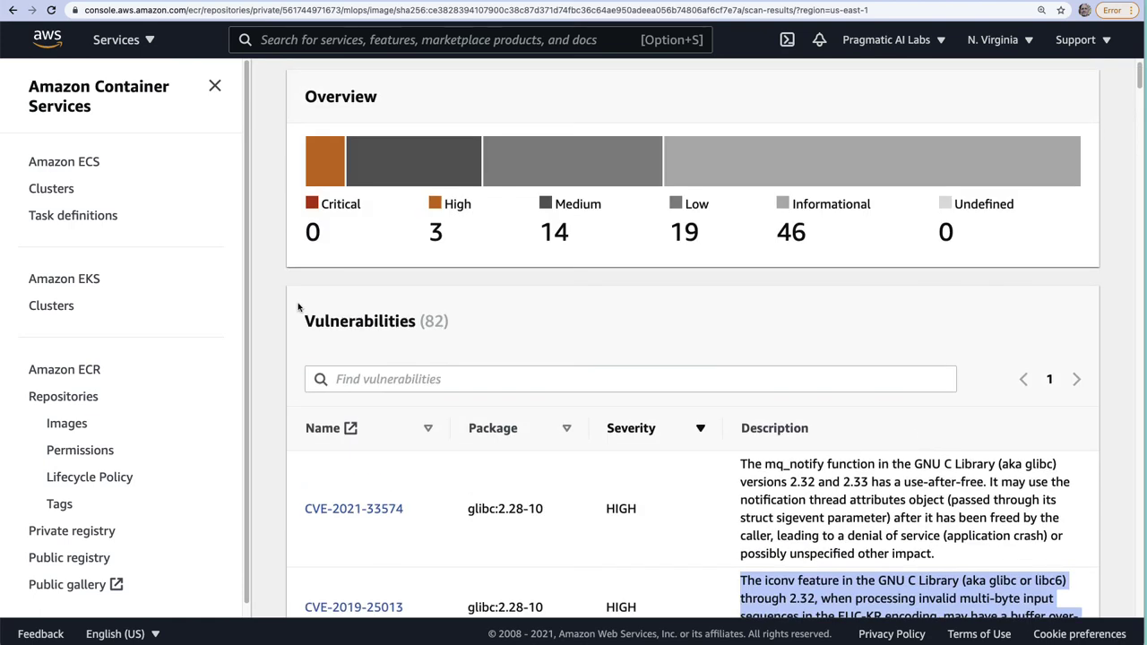
pyautogui.scroll(1, 346, 288)
pyautogui.click(460, 94)
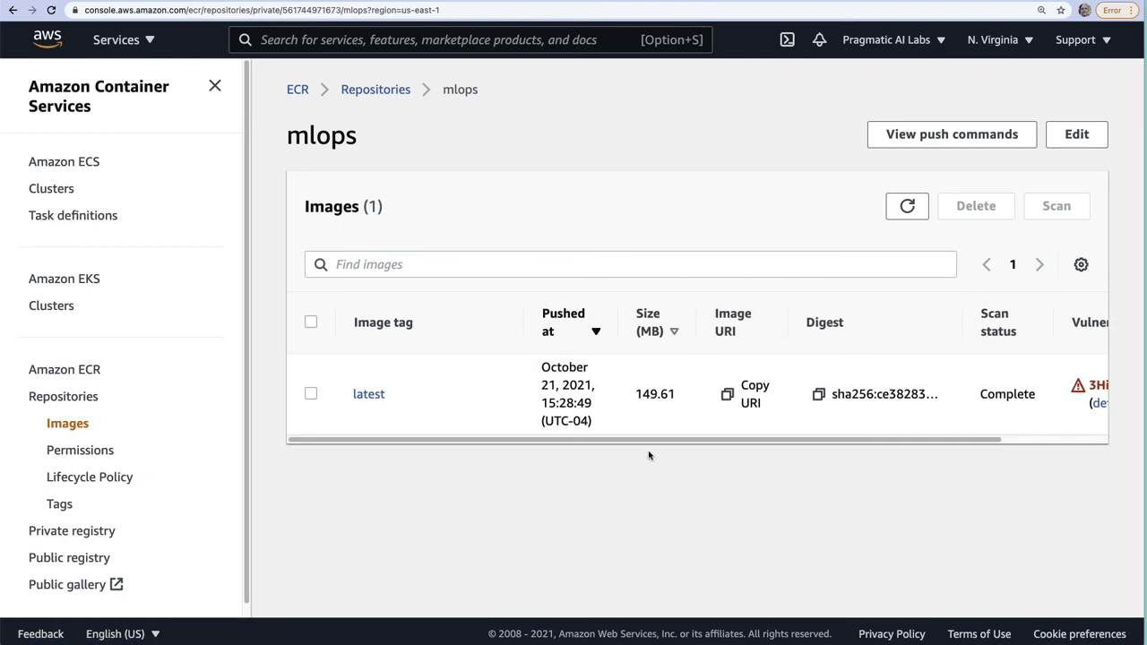
# Switch to the AWS Management Console, open AWS App Runner and start creating a new service.
pyautogui.press('super+alt+Left')
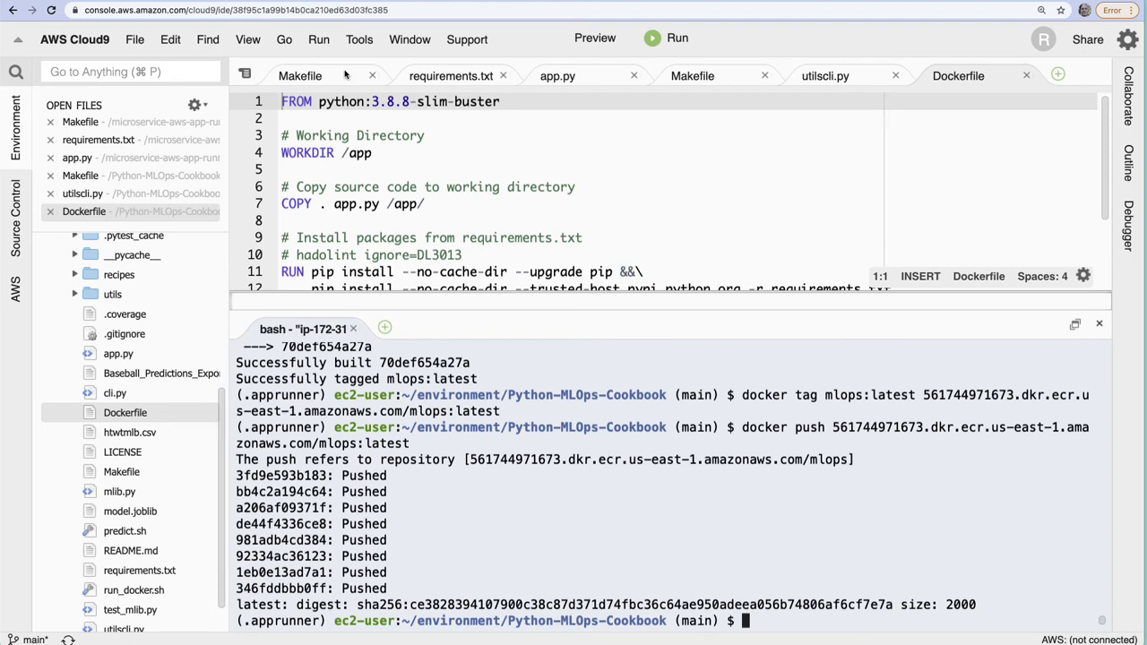
pyautogui.click(224, 3)
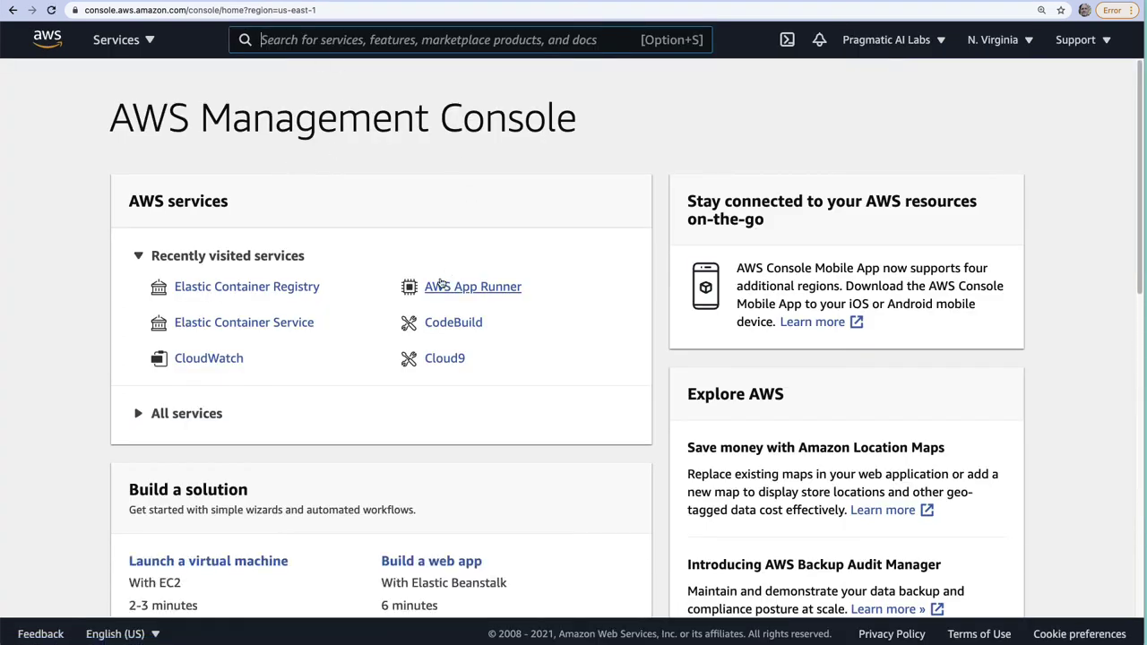
pyautogui.click(467, 293)
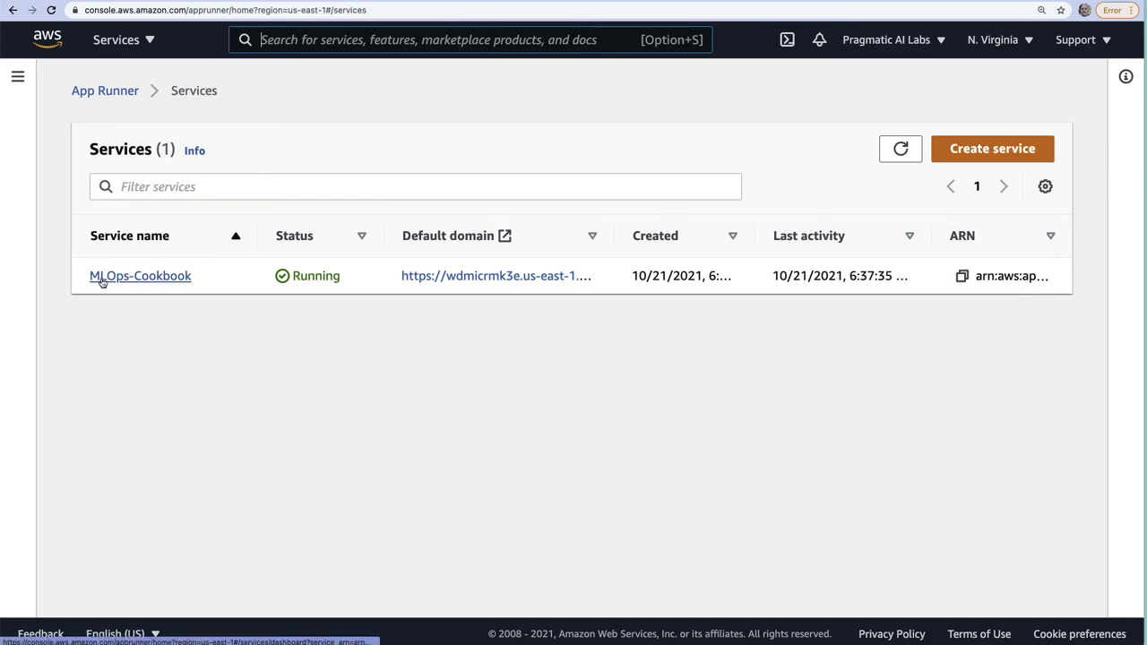
pyautogui.click(976, 157)
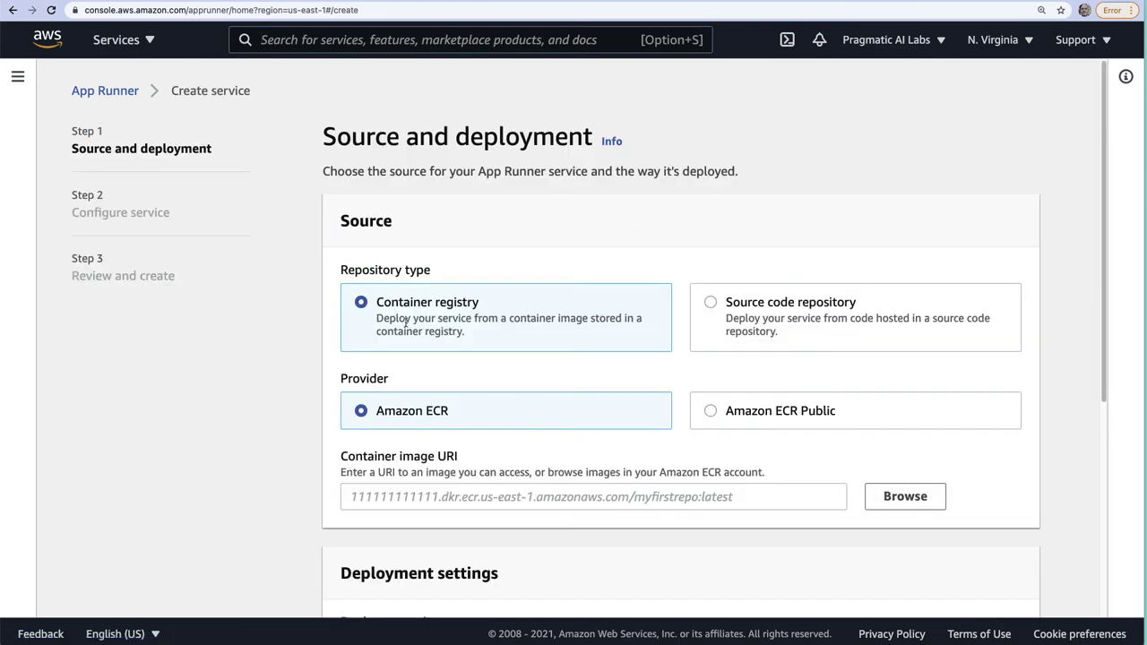
# Select the mlops repository's latest image in Amazon ECR as the service's container image URI.
pyautogui.scroll(-3, 689, 287)
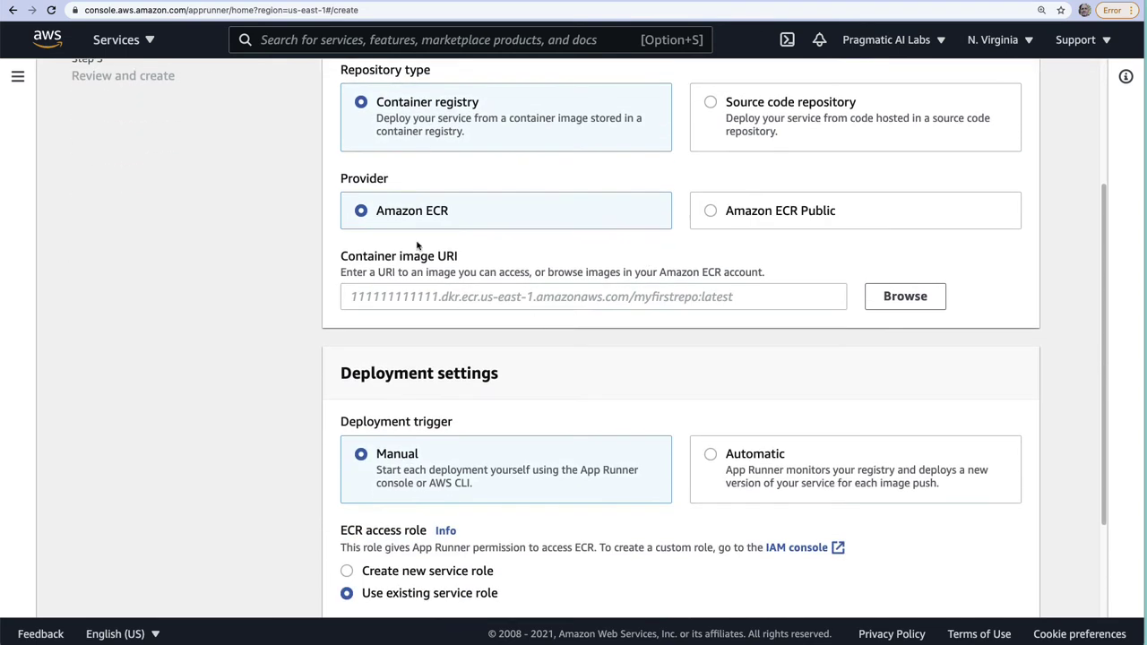
pyautogui.moveTo(464, 255); pyautogui.dragTo(332, 257)
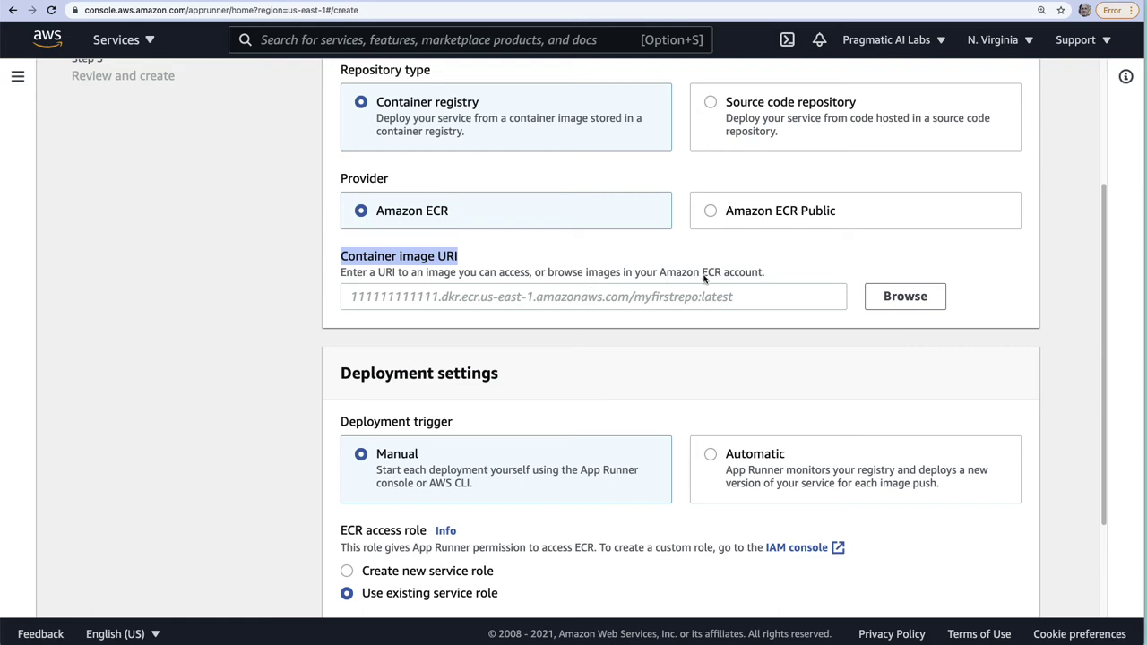
pyautogui.click(745, 305)
pyautogui.click(907, 303)
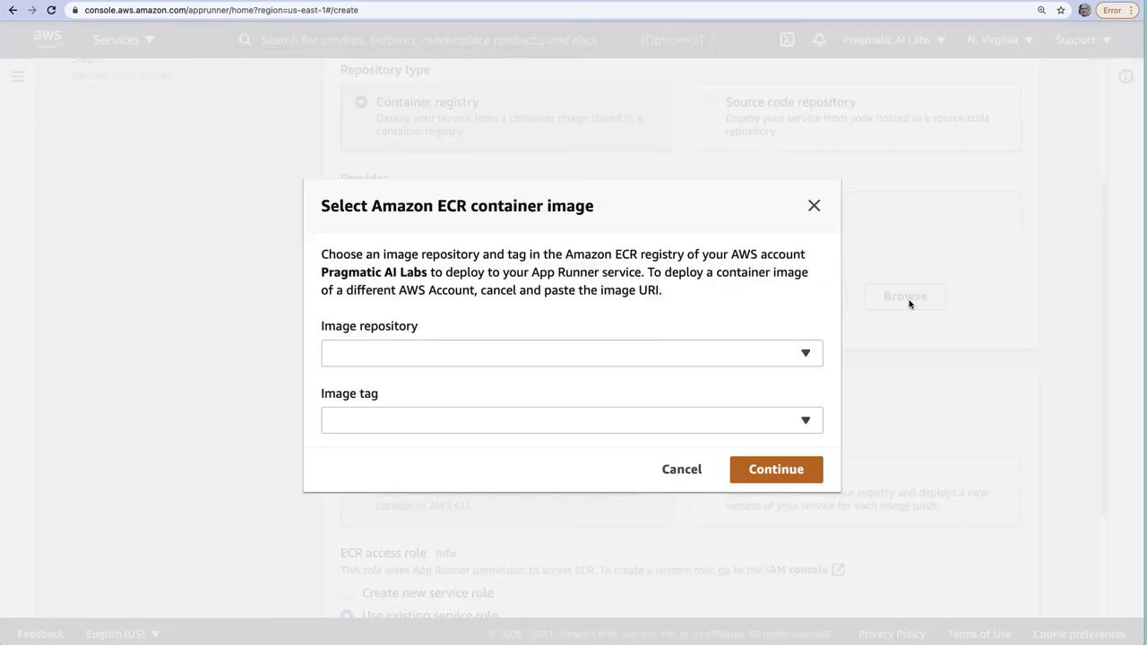
pyautogui.click(555, 351)
pyautogui.click(382, 388)
pyautogui.click(801, 480)
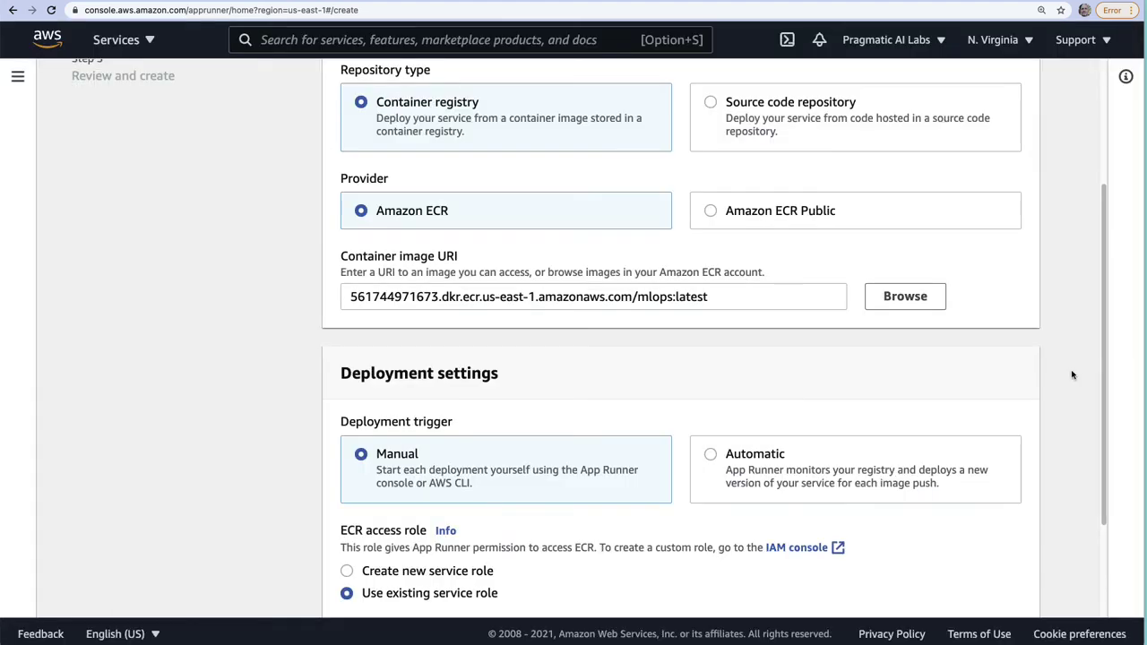
# Choose to create a new service role for ECR access, AppRunnerECRAccessRole, and continue to the service configuration.
pyautogui.scroll(-3, 756, 414)
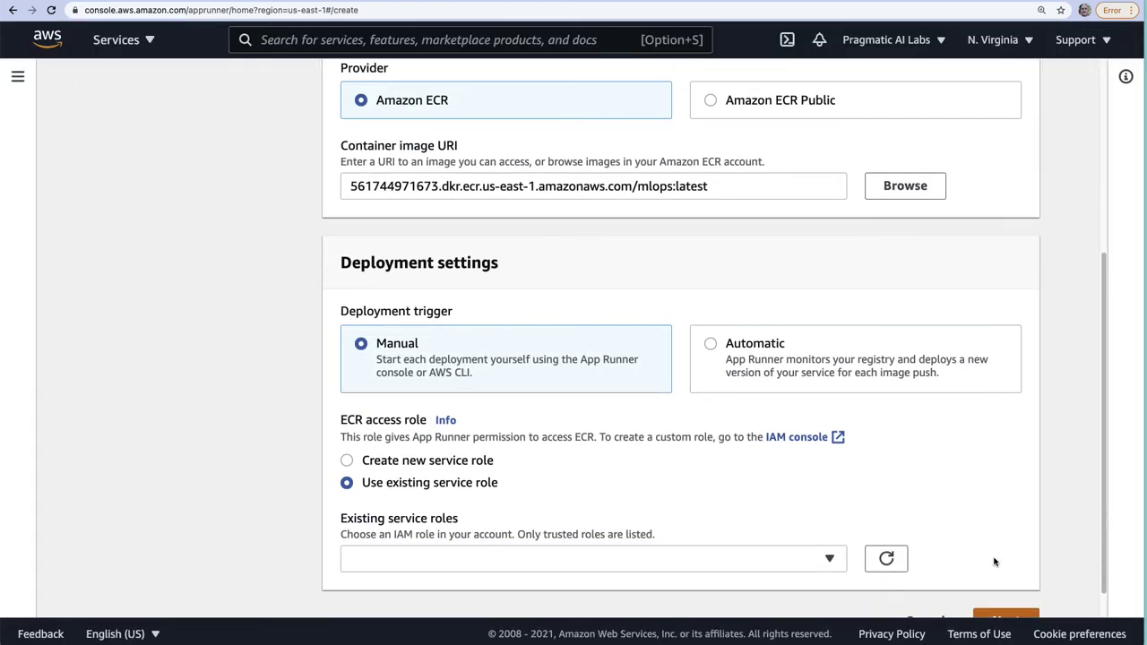
pyautogui.scroll(-1, 994, 562)
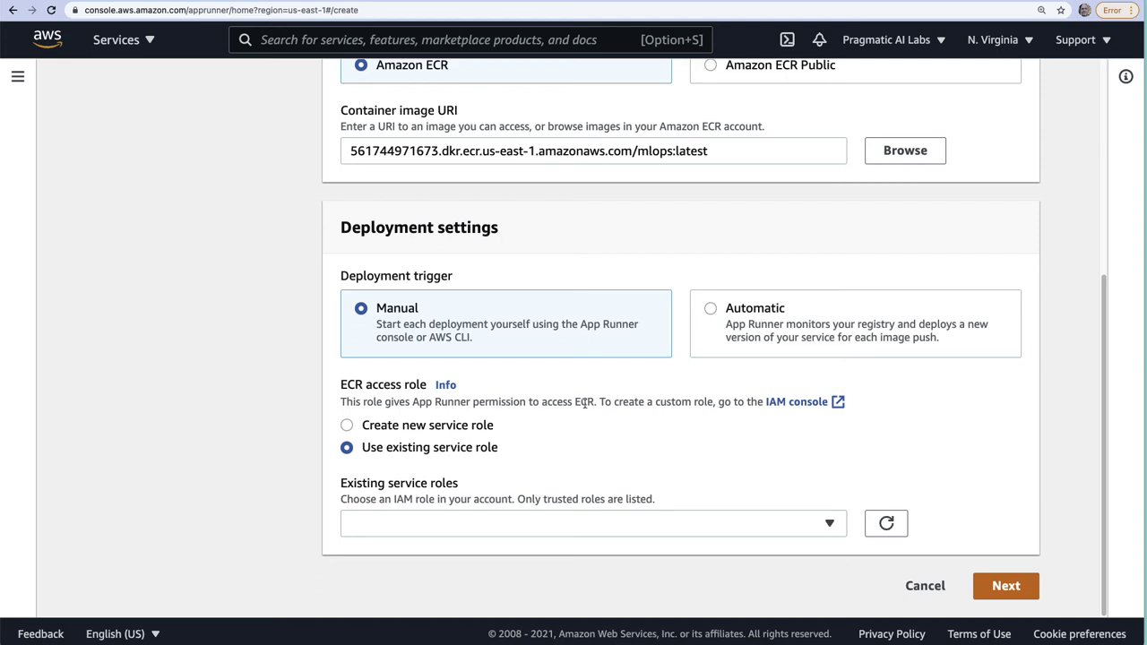
pyautogui.click(346, 426)
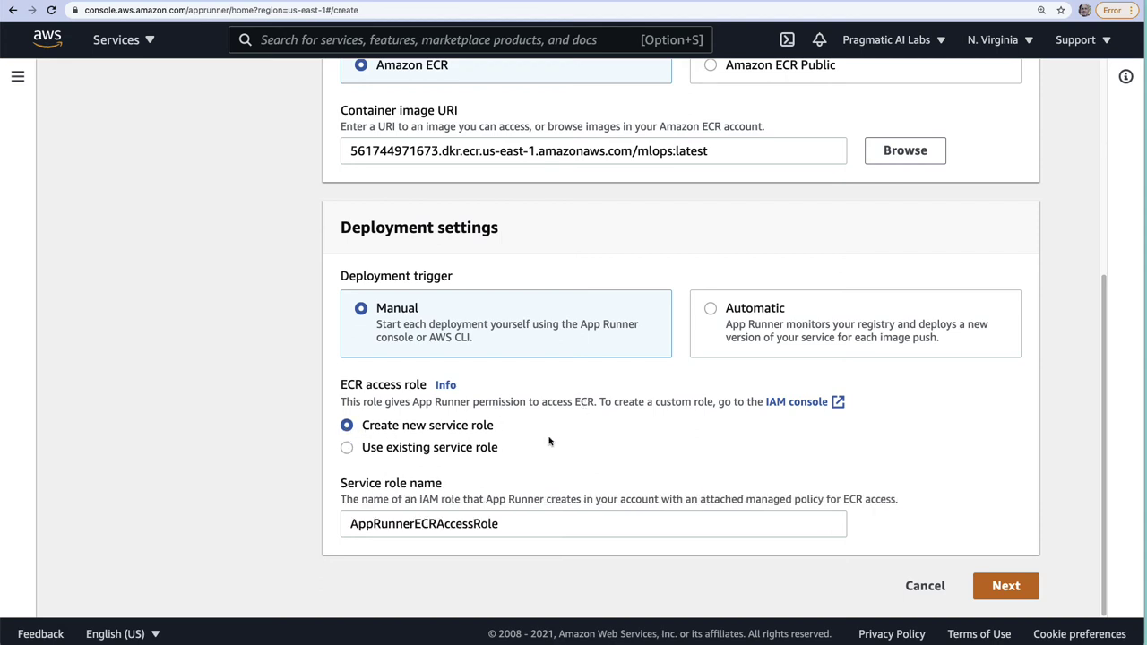
pyautogui.click(1002, 590)
# Name the service ECR-MLOPs and continue to the review with the default service settings.
pyautogui.click(395, 269)
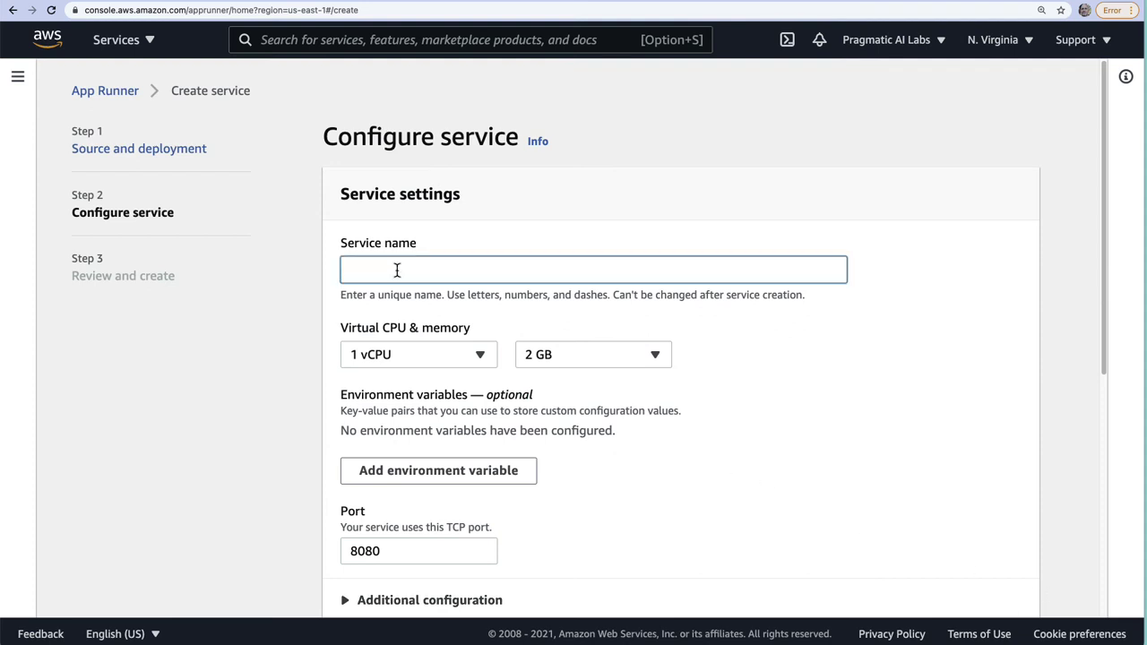
pyautogui.write('ECR-MLOPs')
pyautogui.click(720, 389)
pyautogui.scroll(-5, 834, 460)
pyautogui.click(1002, 588)
# Try to create and deploy the ECR-MLOPs service from the review page.
pyautogui.scroll(-15, 1029, 355)
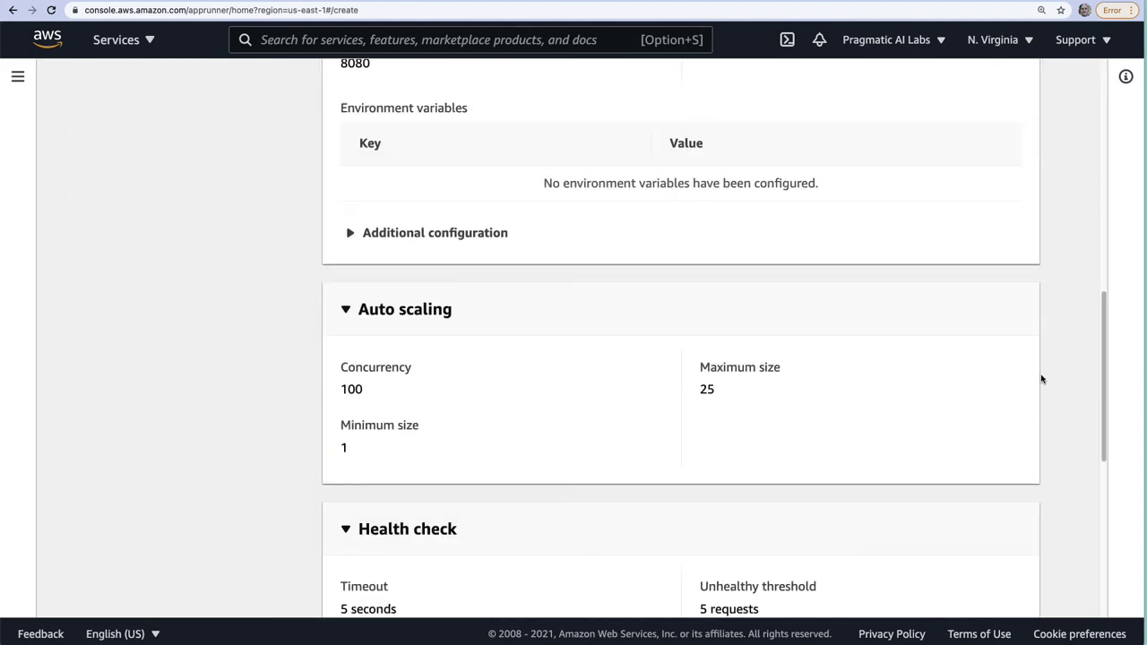
pyautogui.click(994, 587)
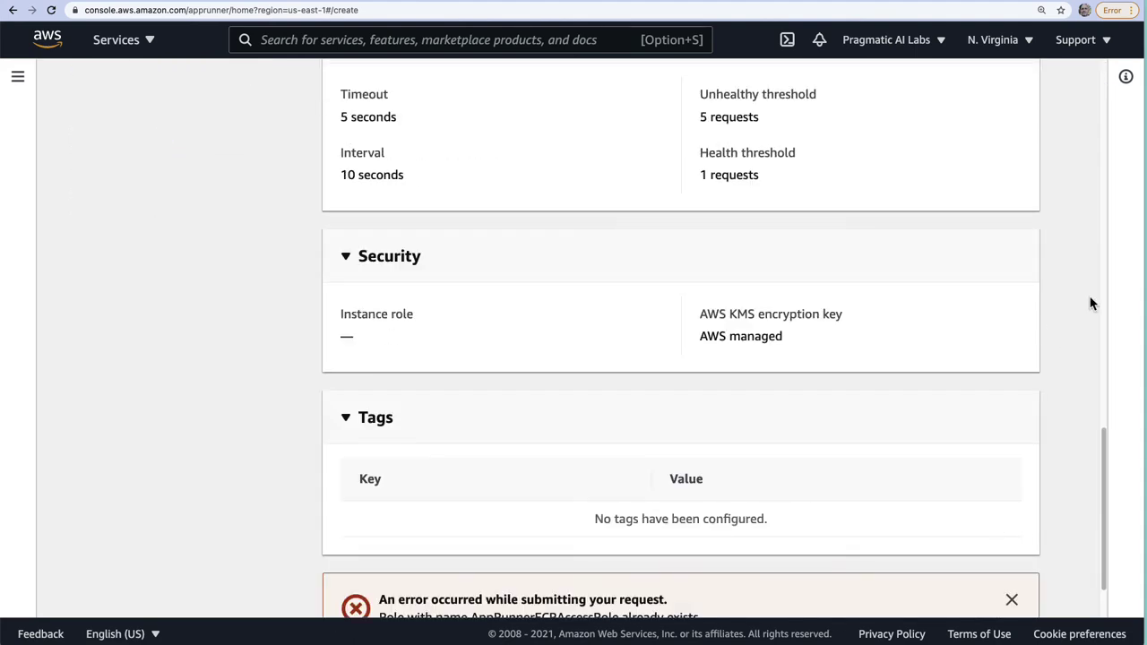
pyautogui.scroll(-2, 804, 415)
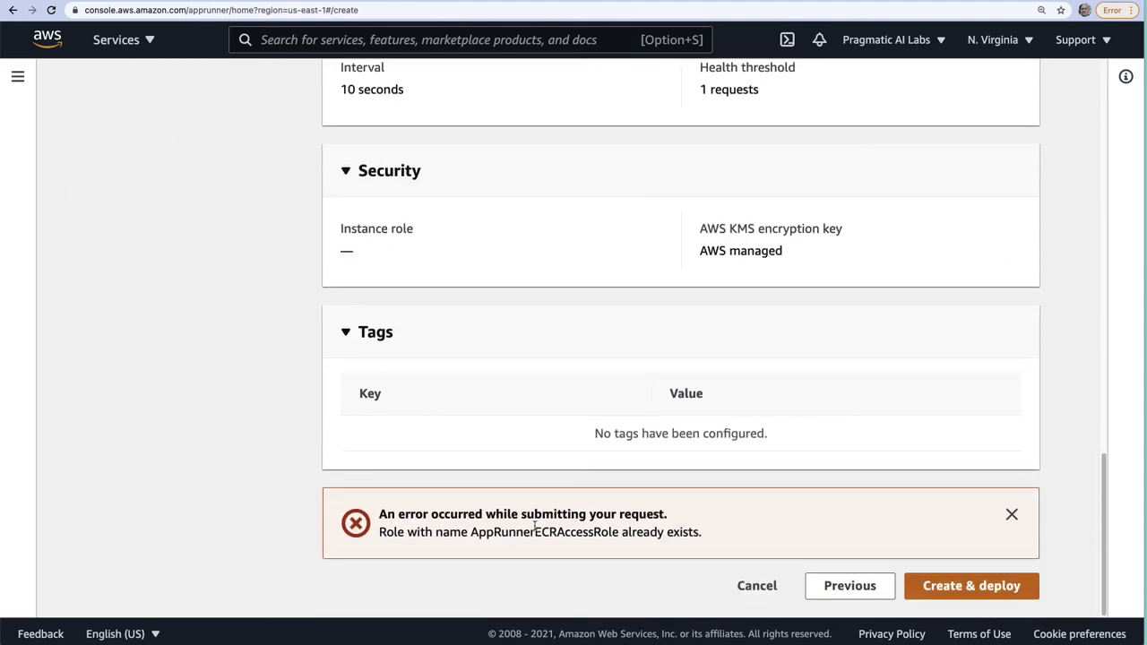
# Edit the service's source and deployment settings to use the existing service role AppRunnerECRAccessRole for ECR access.
pyautogui.scroll(12, 766, 501)
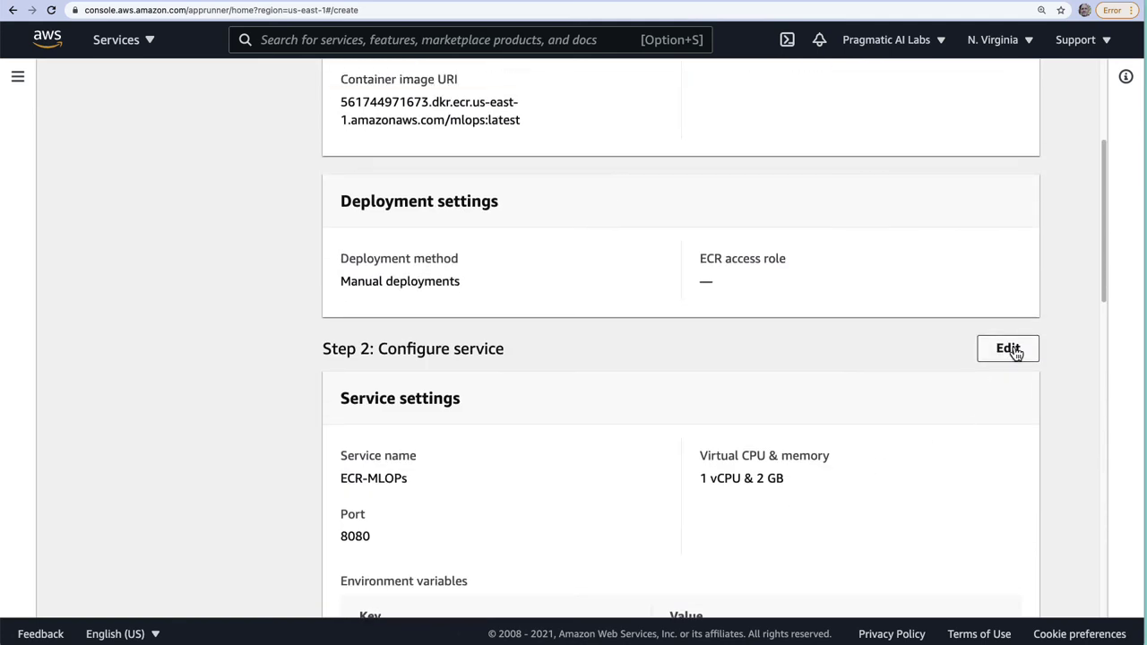
pyautogui.scroll(2, 1016, 351)
pyautogui.scroll(3, 1016, 351)
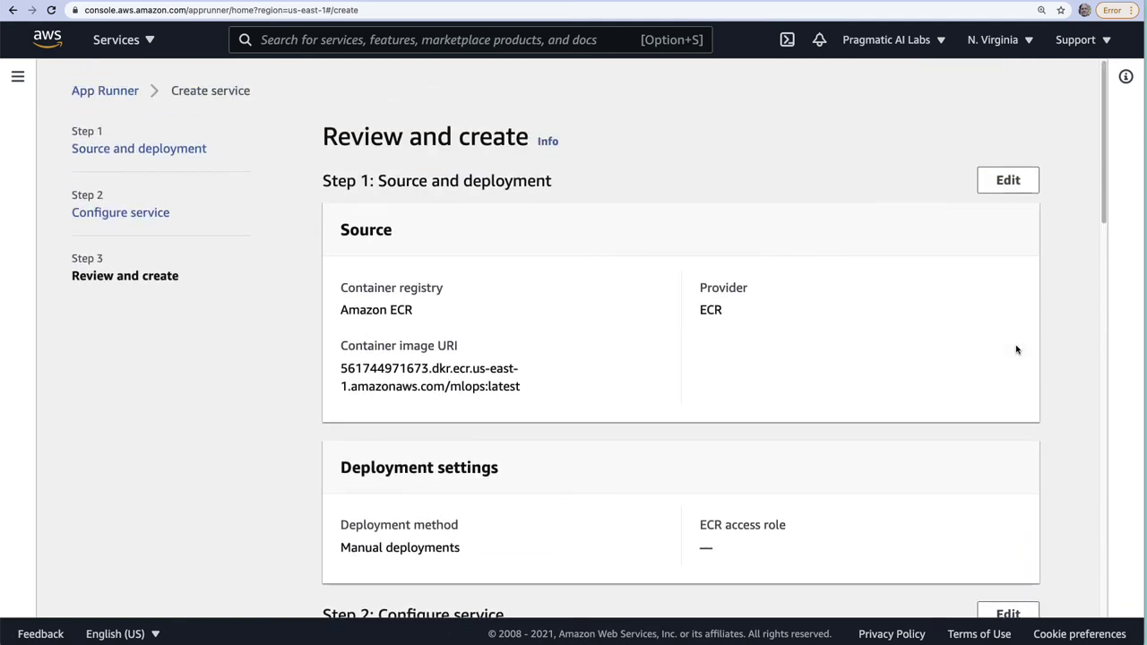
pyautogui.click(1012, 182)
pyautogui.scroll(-5, 1013, 385)
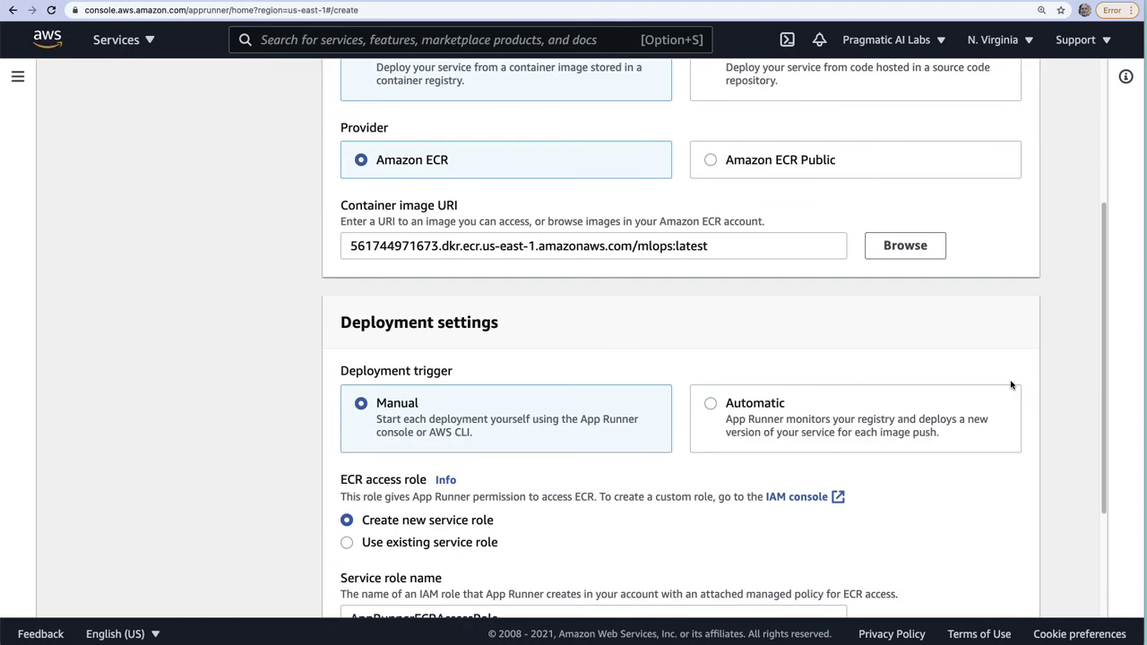
pyautogui.scroll(-1, 1012, 386)
pyautogui.click(348, 362)
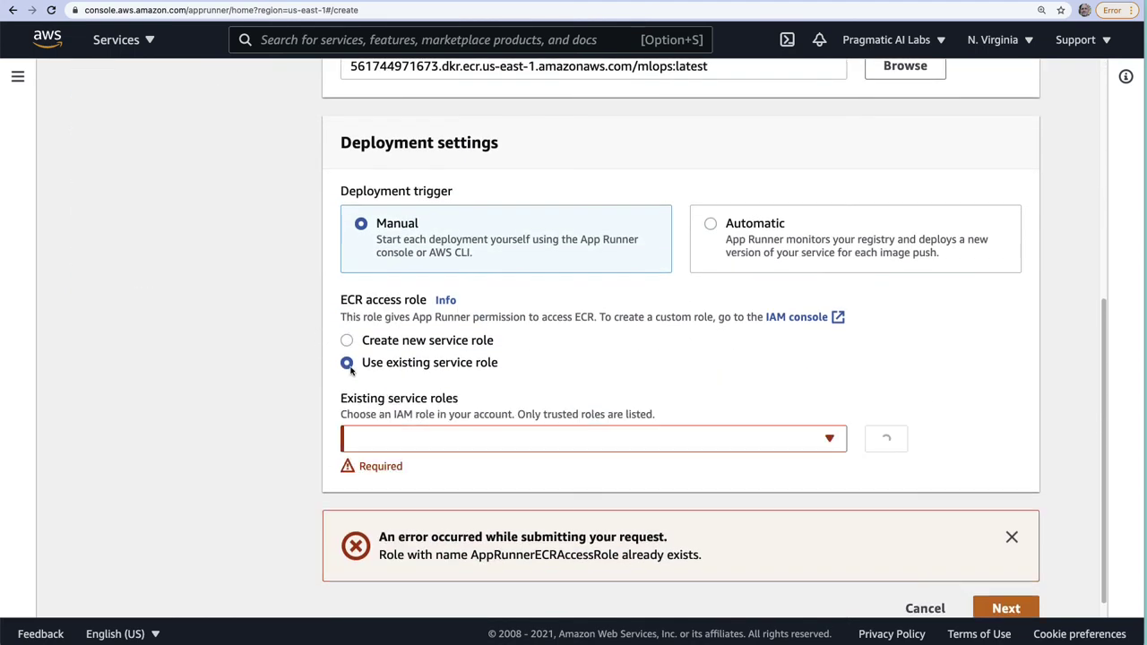
pyautogui.click(586, 439)
pyautogui.click(457, 491)
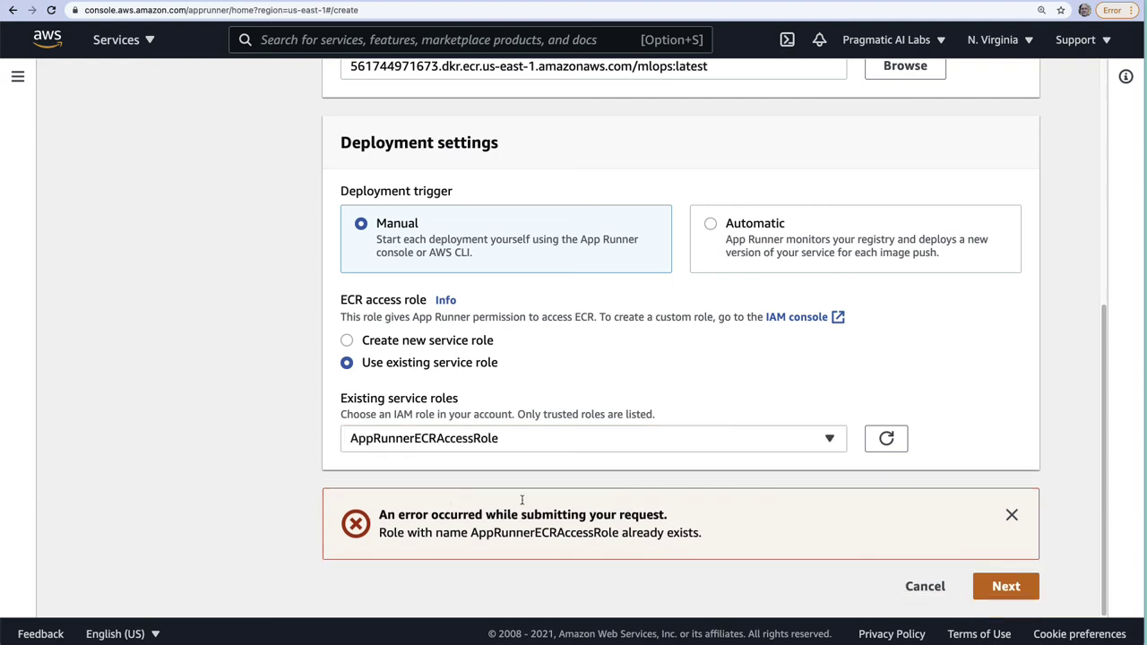
# Continue through the service configuration with its current settings and create and deploy the ECR-MLOPs service.
pyautogui.click(989, 595)
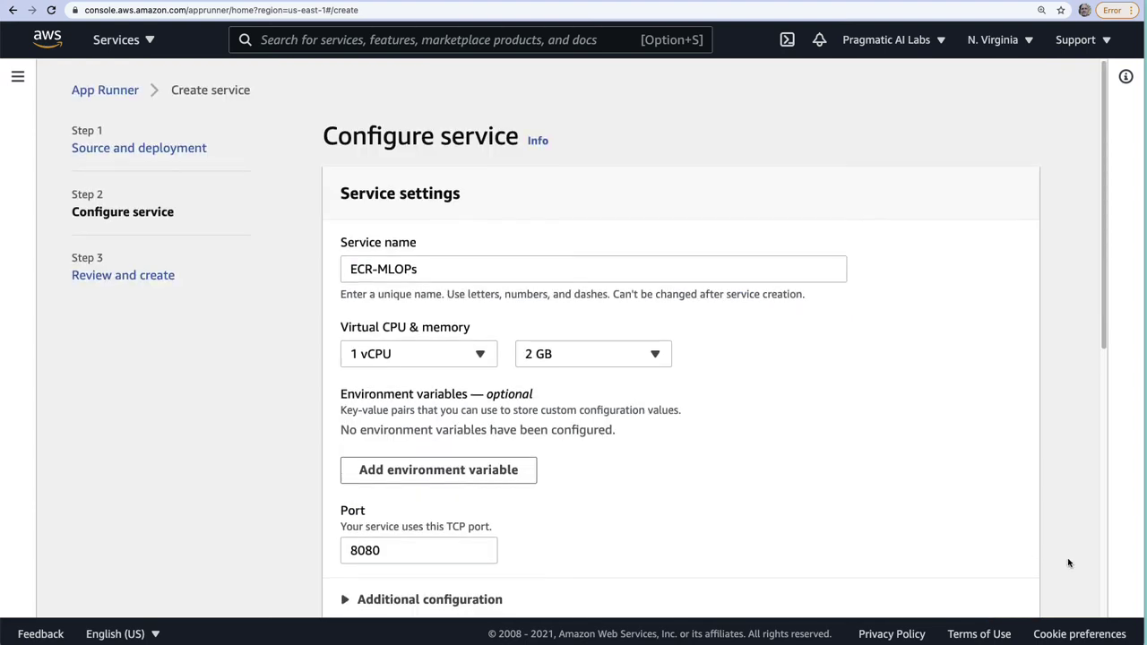
pyautogui.scroll(-5, 1081, 563)
pyautogui.click(992, 589)
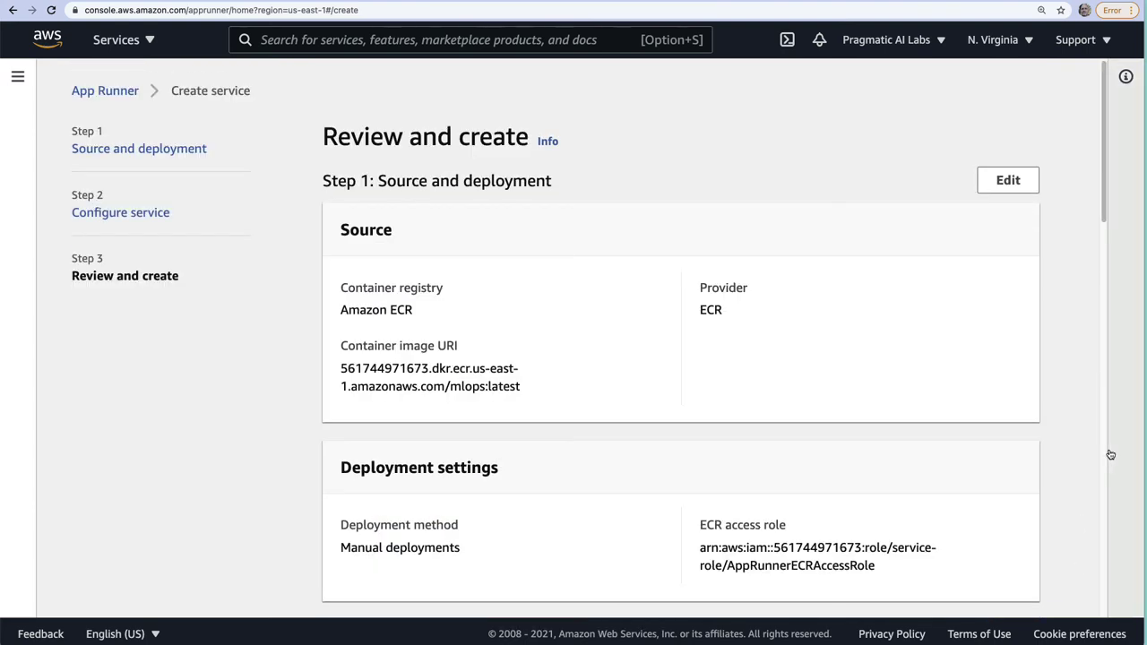
pyautogui.scroll(-10, 1024, 480)
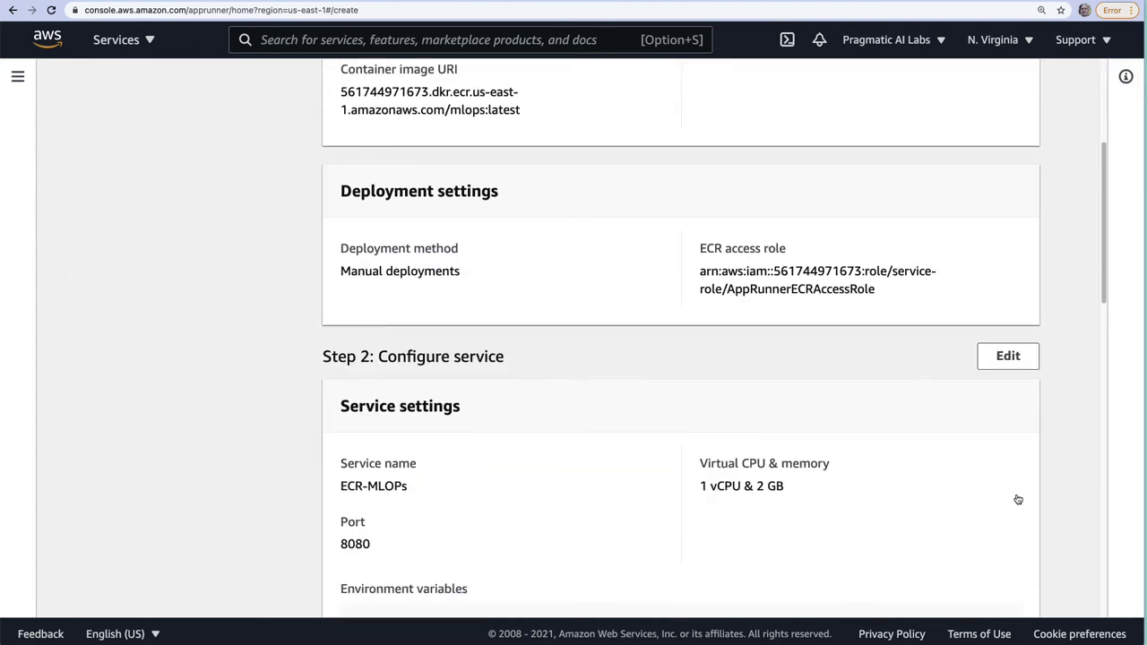
pyautogui.scroll(-2, 1017, 498)
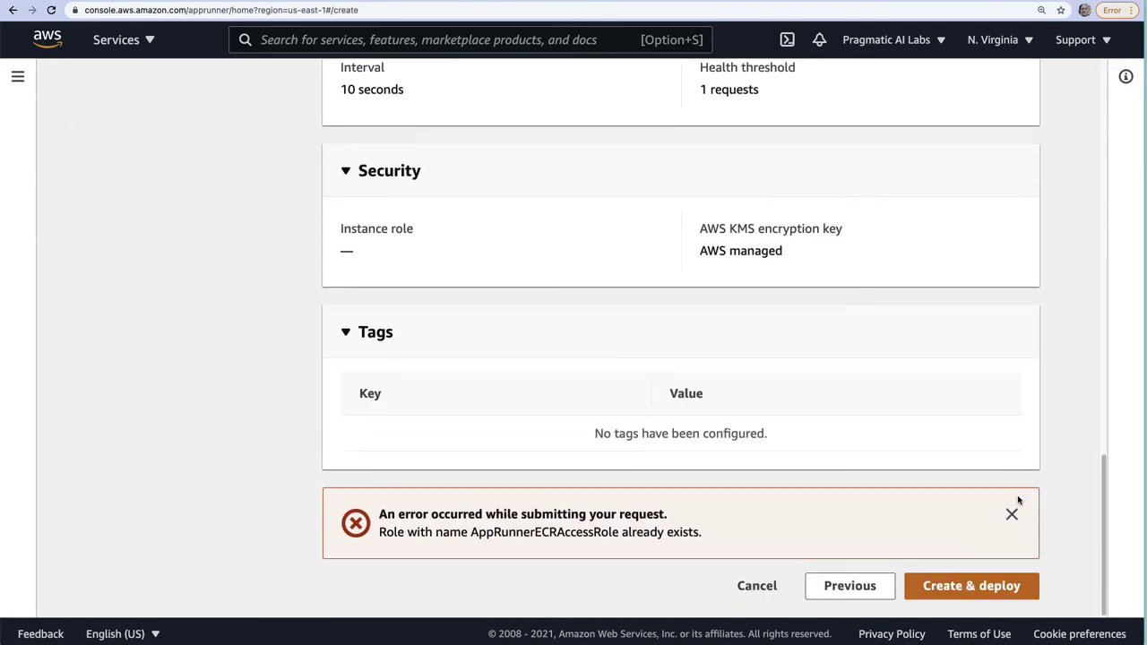
pyautogui.click(962, 592)
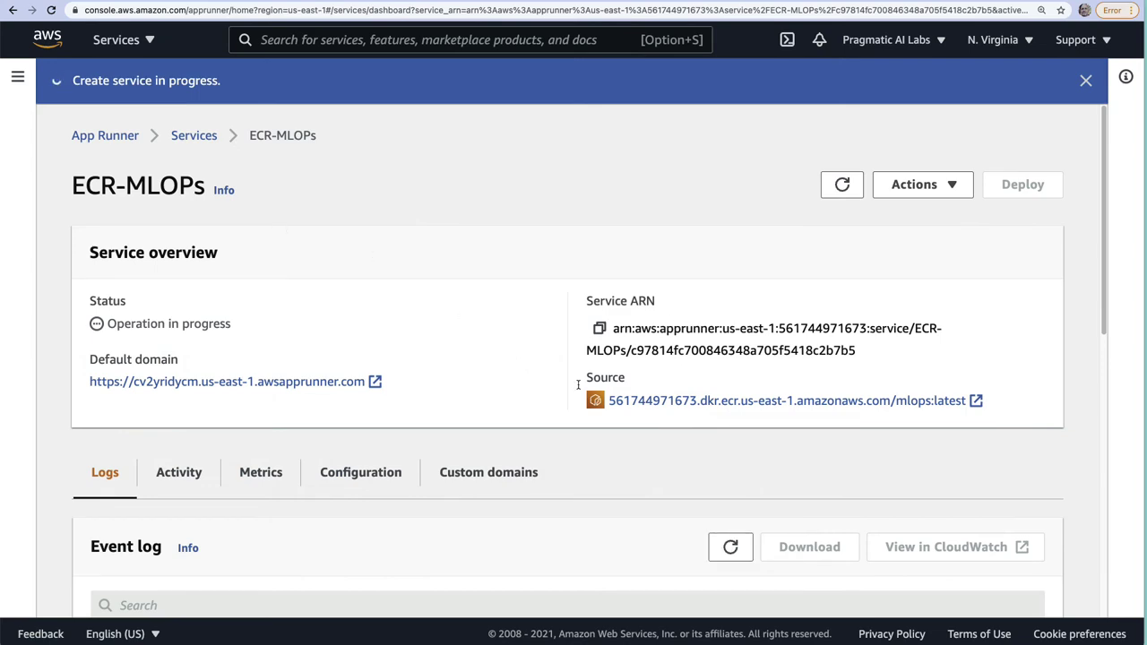
# Check the service's source image in the mlops repository, then refresh and review the ECR-MLOPs event and deployment logs.
pyautogui.click(663, 401)
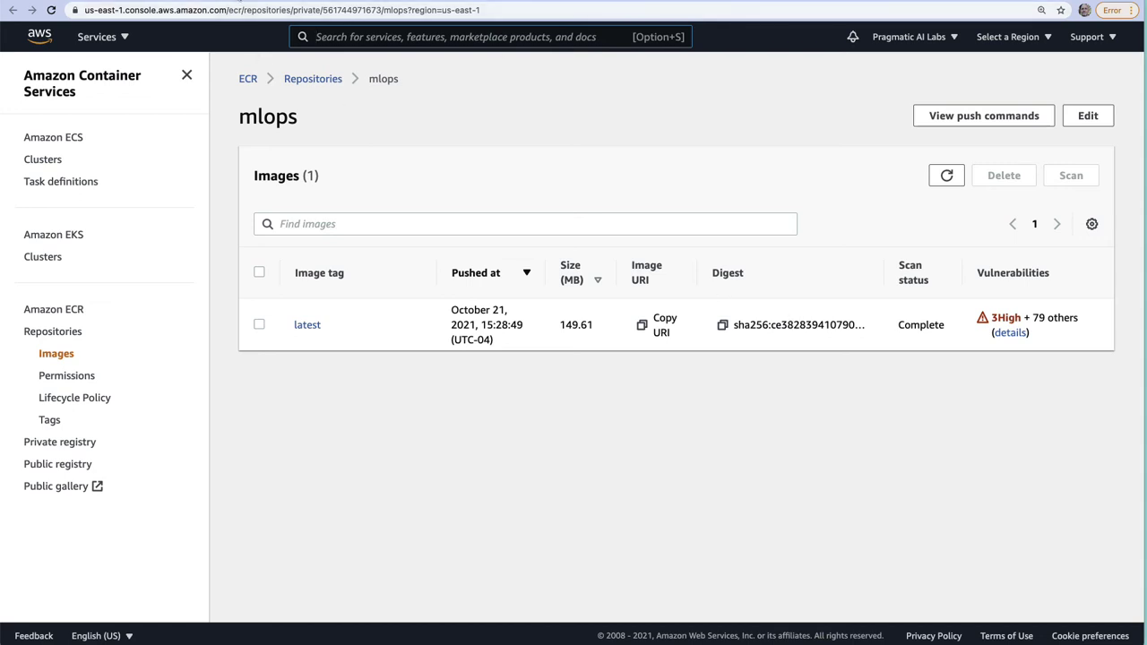
pyautogui.click(482, 7)
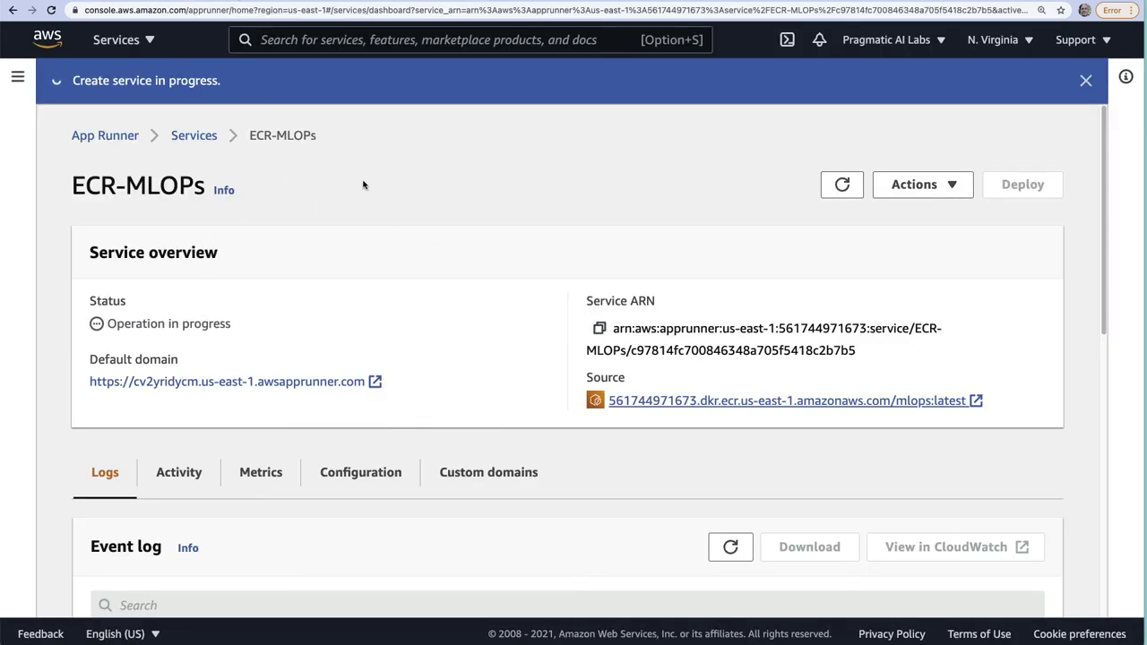
pyautogui.scroll(-5, 474, 255)
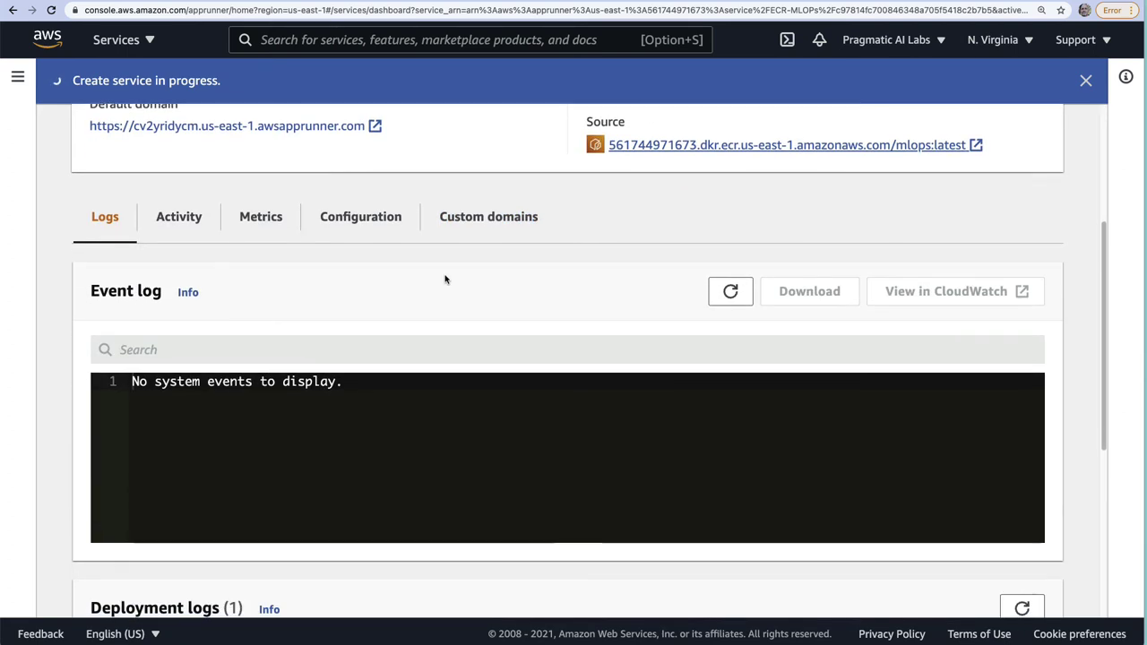
pyautogui.click(732, 292)
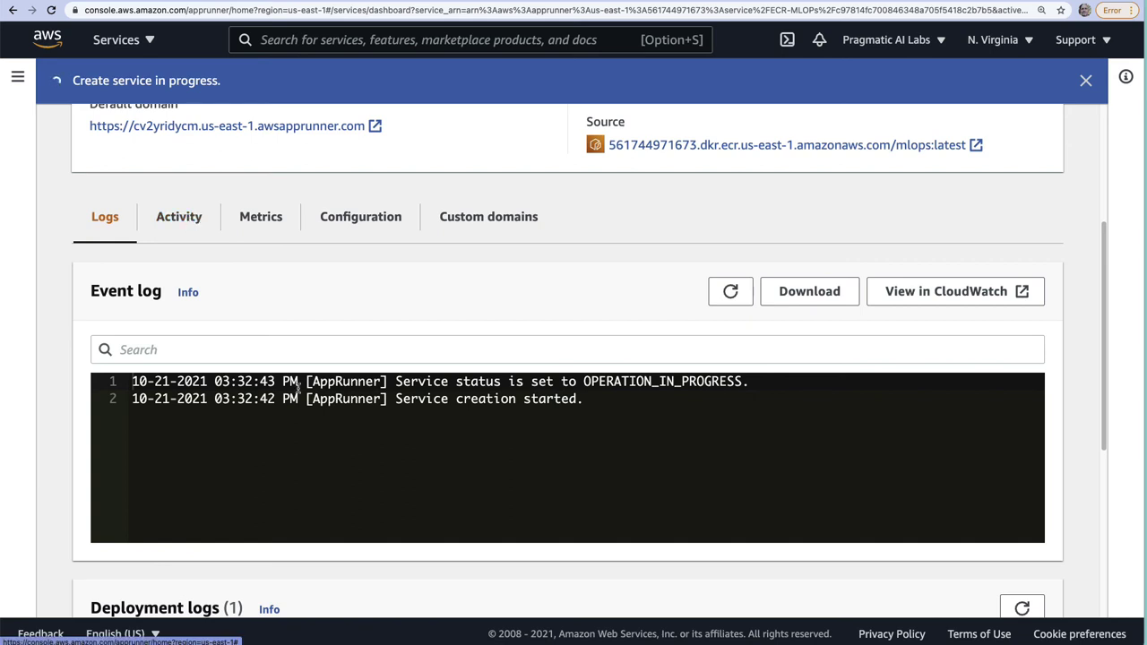
pyautogui.scroll(5, 620, 394)
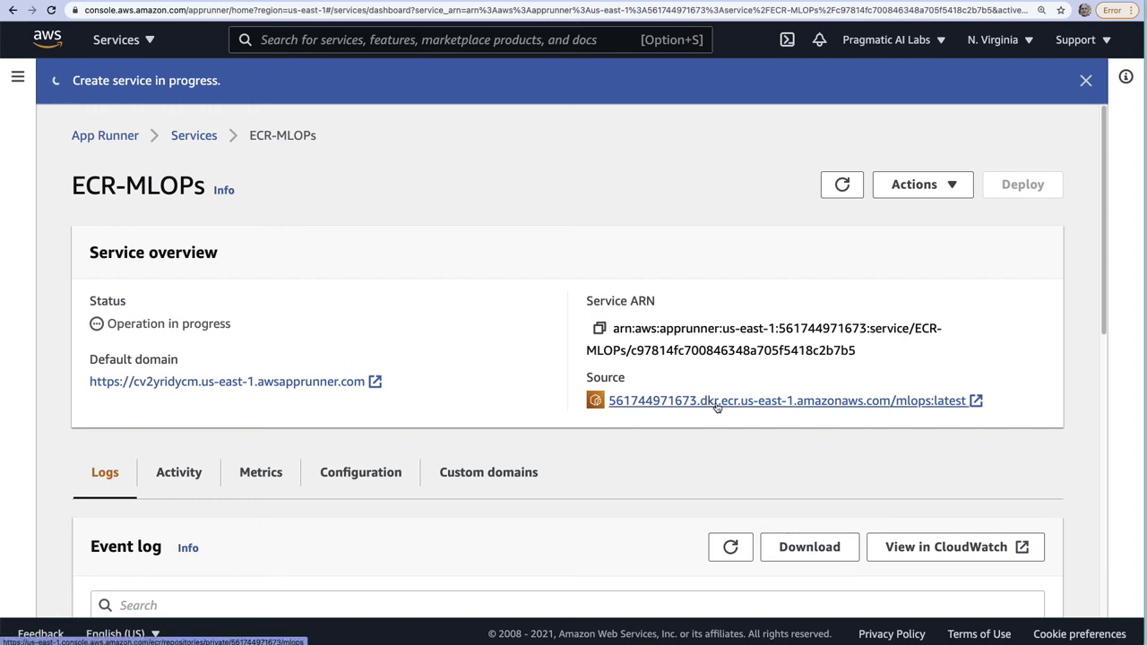
pyautogui.scroll(-5, 502, 445)
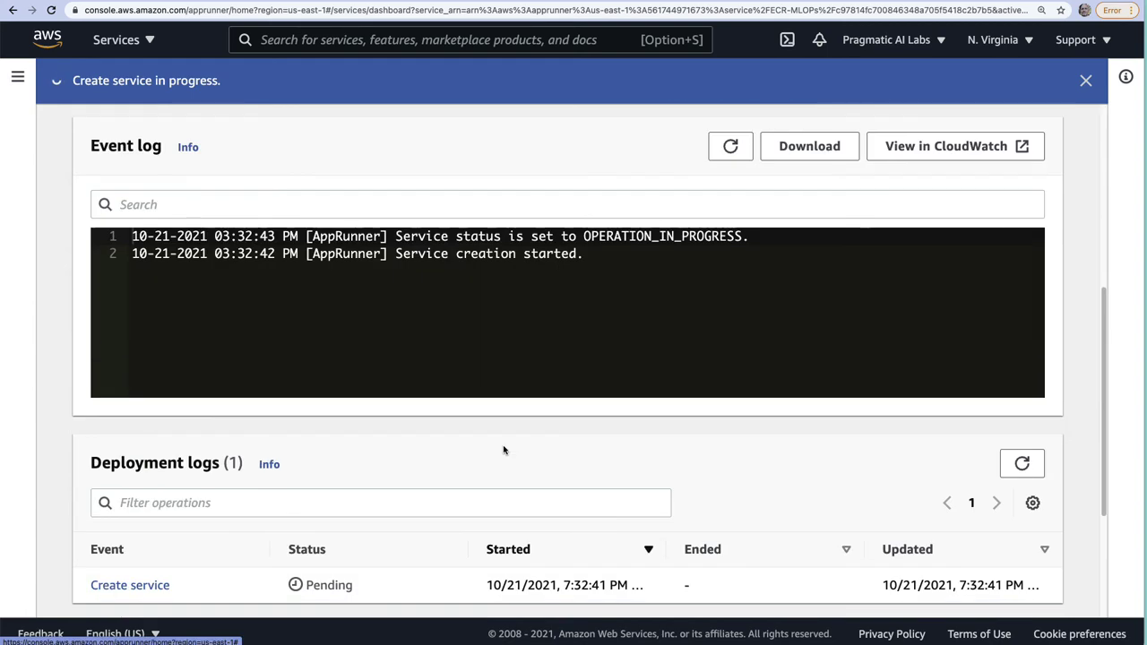
# View the service's log events in CloudWatch, load the older ones and return to the service page.
pyautogui.click(938, 150)
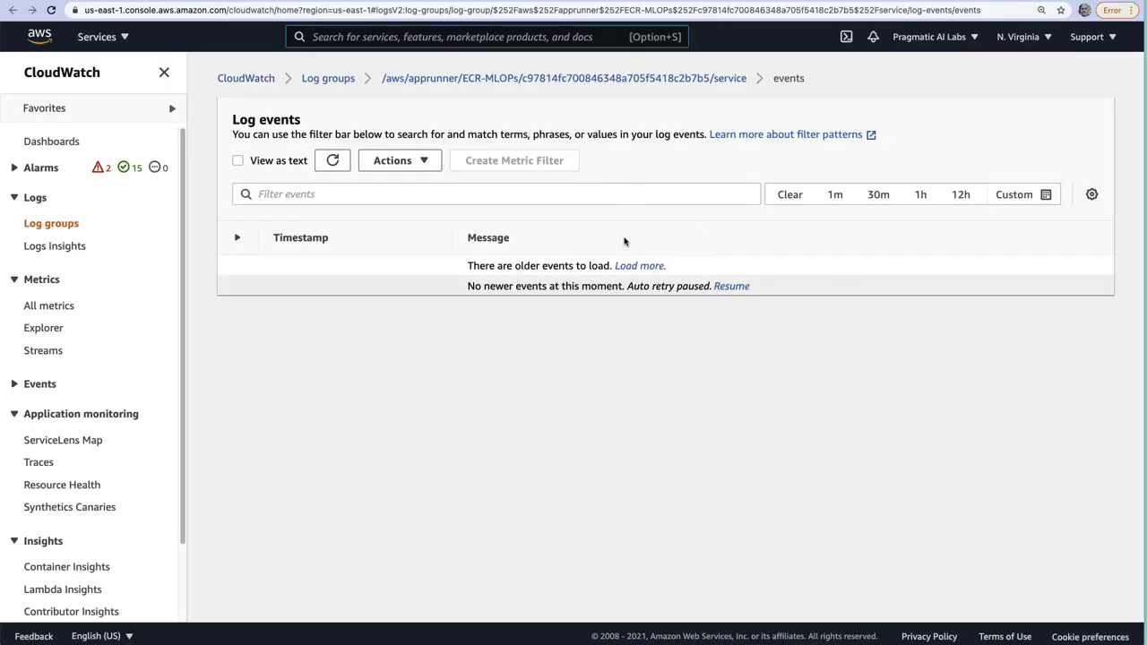
pyautogui.click(647, 268)
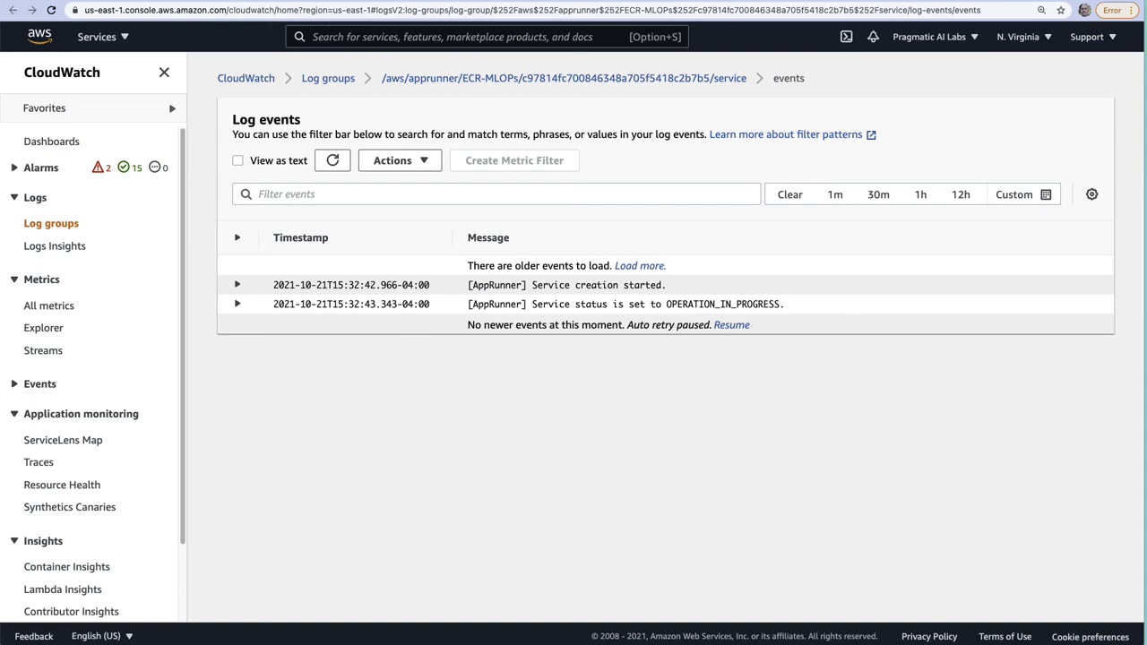
pyautogui.press('super+w')
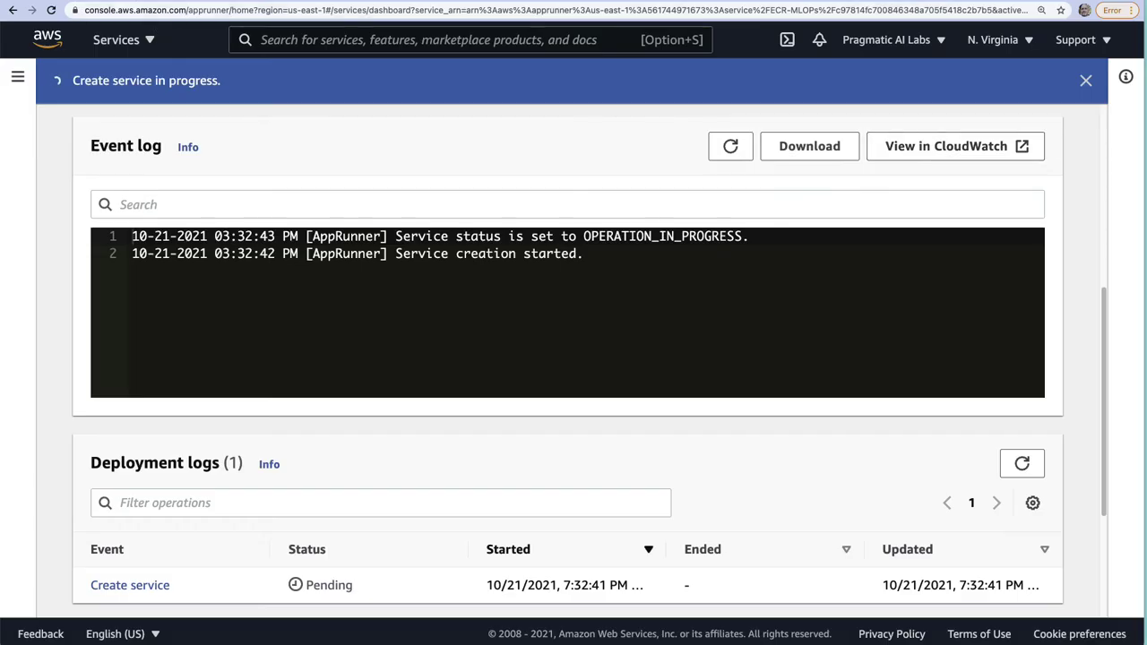
# View the Dockerfile with more room in the AWS Cloud9 editor and return to the ECR-MLOPs service page.
pyautogui.press('super+w')
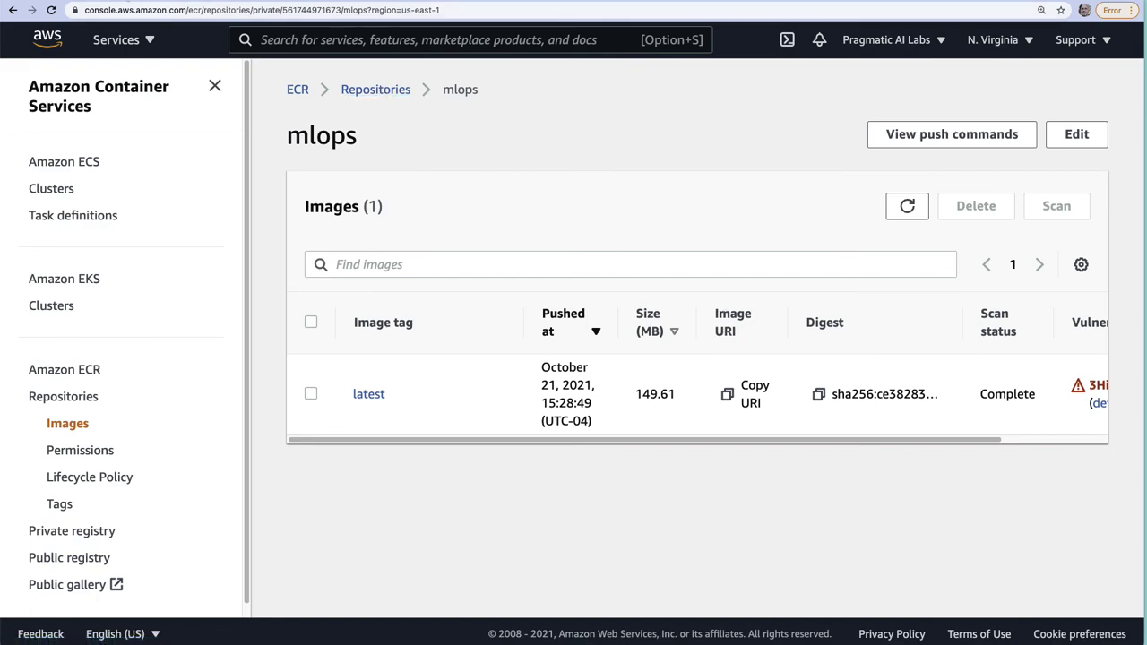
pyautogui.press('super+w')
pyautogui.moveTo(467, 312); pyautogui.dragTo(472, 347)
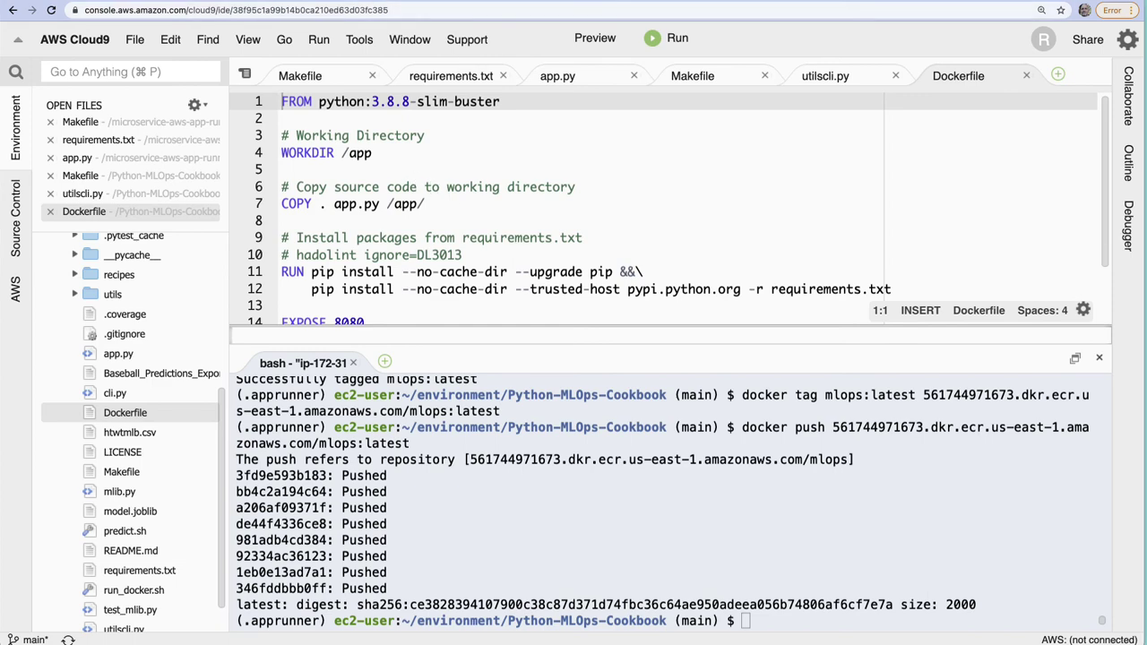
pyautogui.press('super+shift+t')
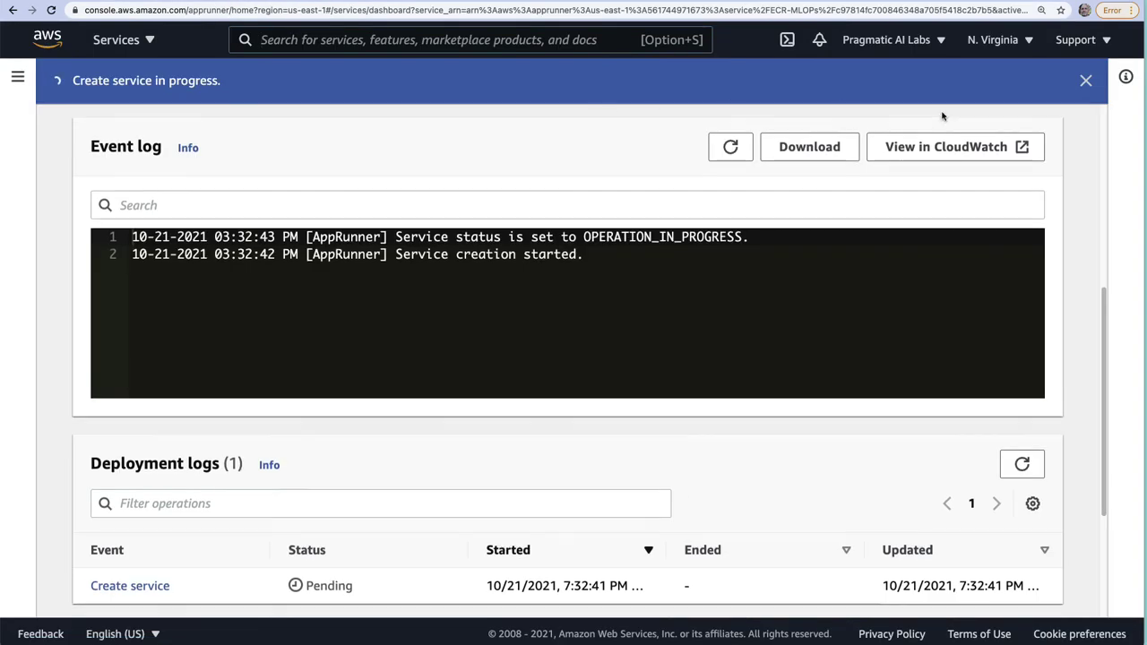
# Leave the ECR-MLOPs service and view the web page of the already deployed MLB height prediction service.
pyautogui.scroll(3, 941, 116)
pyautogui.scroll(3, 674, 234)
pyautogui.click(204, 90)
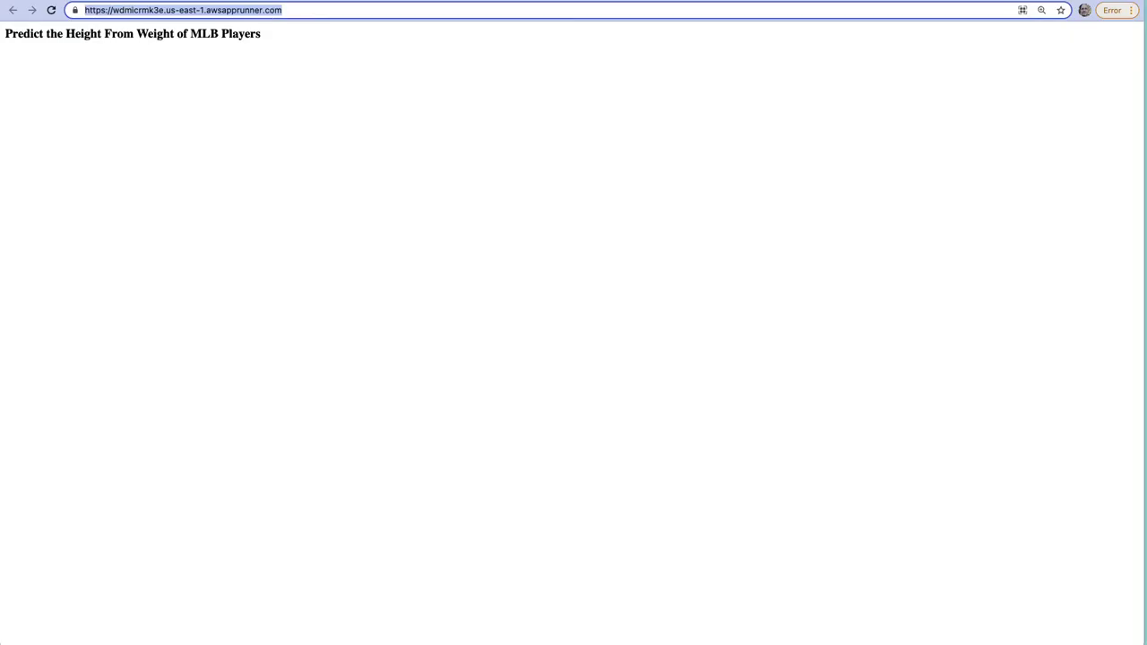
# Search the web for github and open the GitHub home page from the results.
pyautogui.write('github')
pyautogui.press('Return')
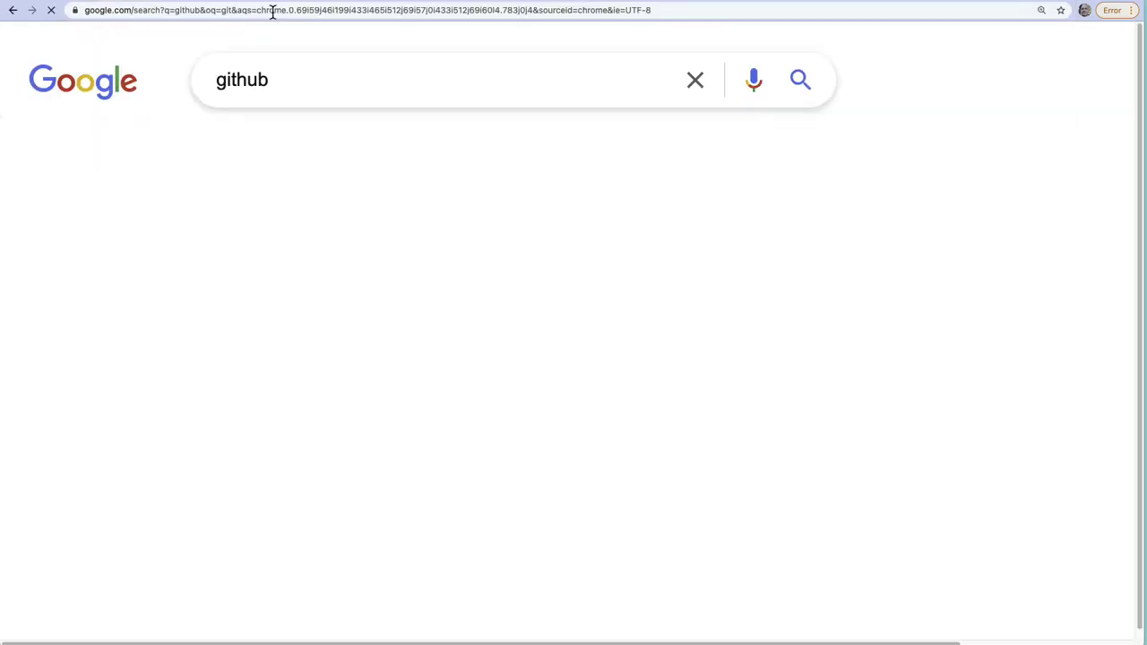
pyautogui.scroll(-15, 174, 325)
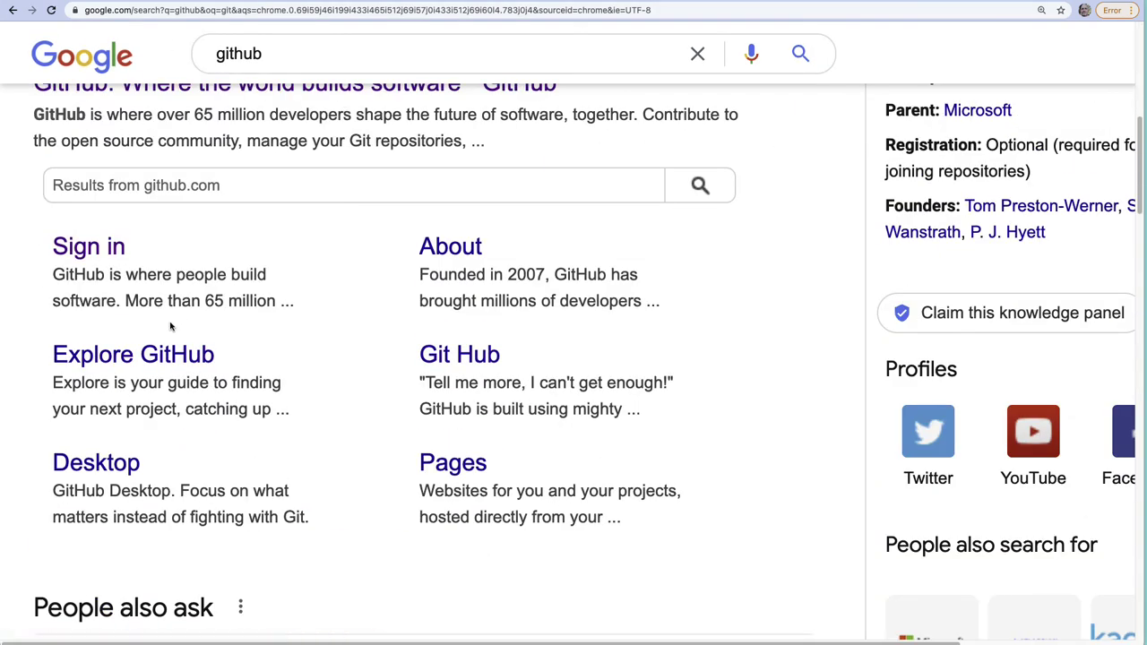
pyautogui.scroll(-8, 180, 340)
pyautogui.scroll(20, 179, 340)
pyautogui.scroll(-4, 166, 281)
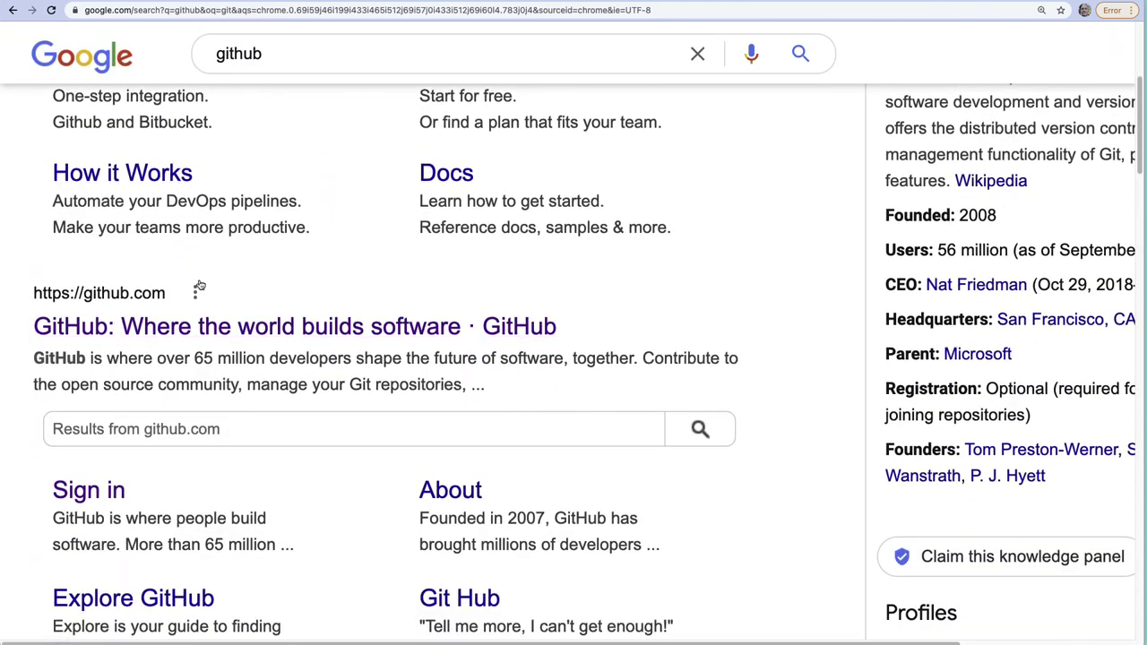
pyautogui.click(269, 328)
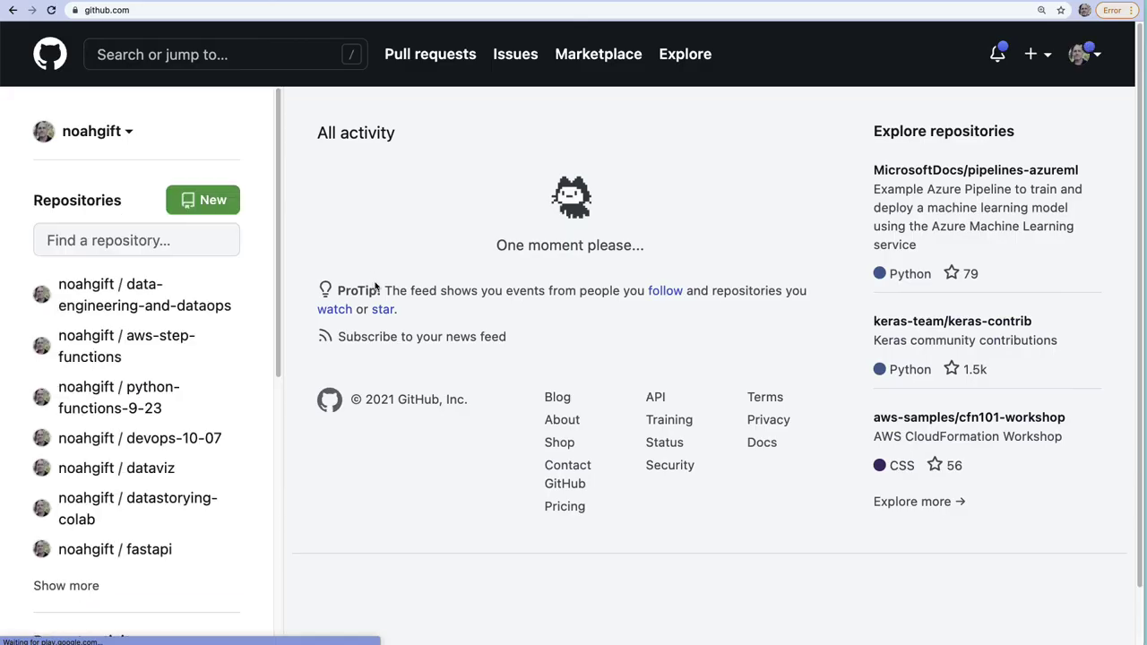
# Filter the account's GitHub repositories by "mlo" and open the Python-MLOps-Cookbook repository.
pyautogui.moveTo(112, 313)
pyautogui.click(116, 242)
pyautogui.write('mlo')
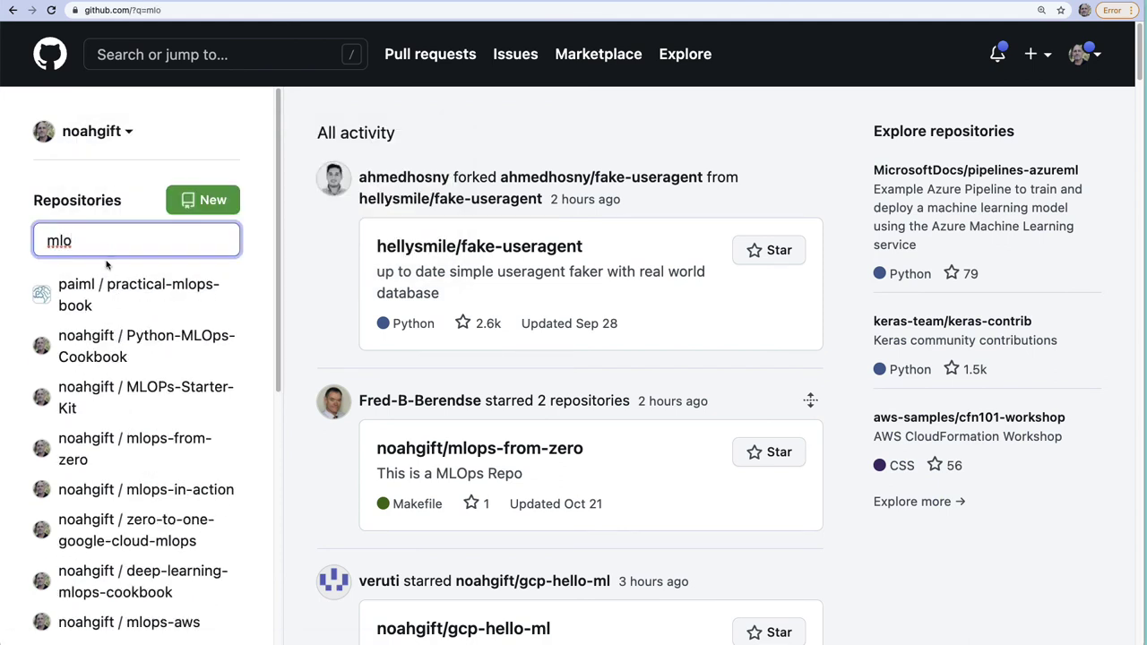
pyautogui.click(240, 334)
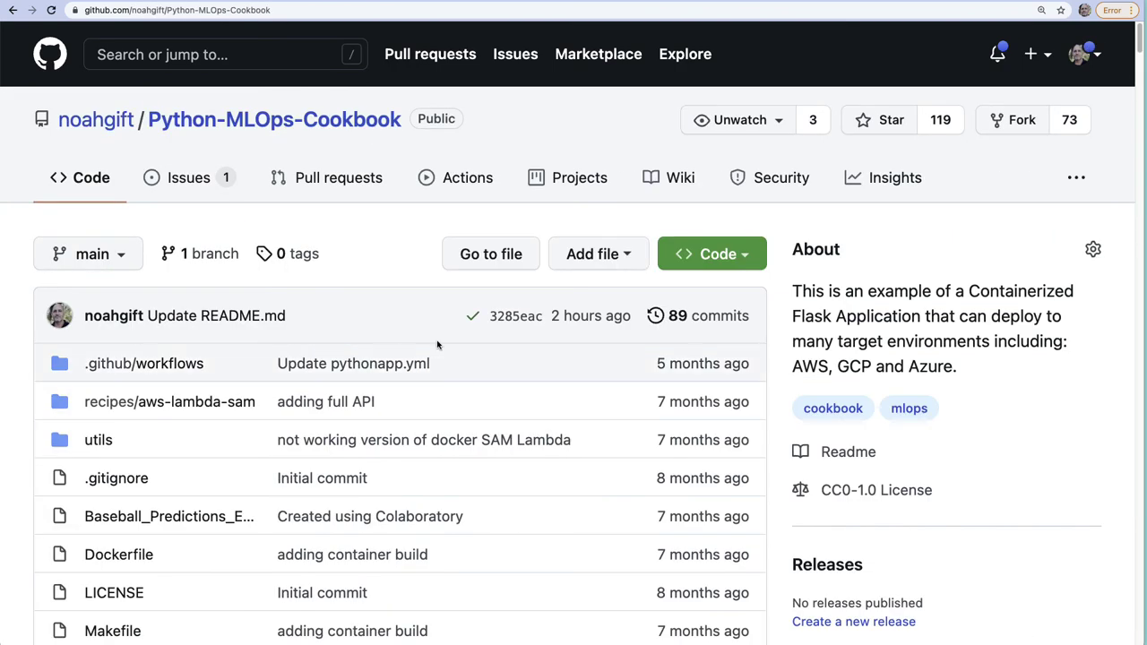
# Look through the Python-MLOps-Cookbook README, from the architecture diagram and CLI tools to the container builds and AWS deployment recipes.
pyautogui.scroll(-3, 437, 345)
pyautogui.scroll(-15, 437, 345)
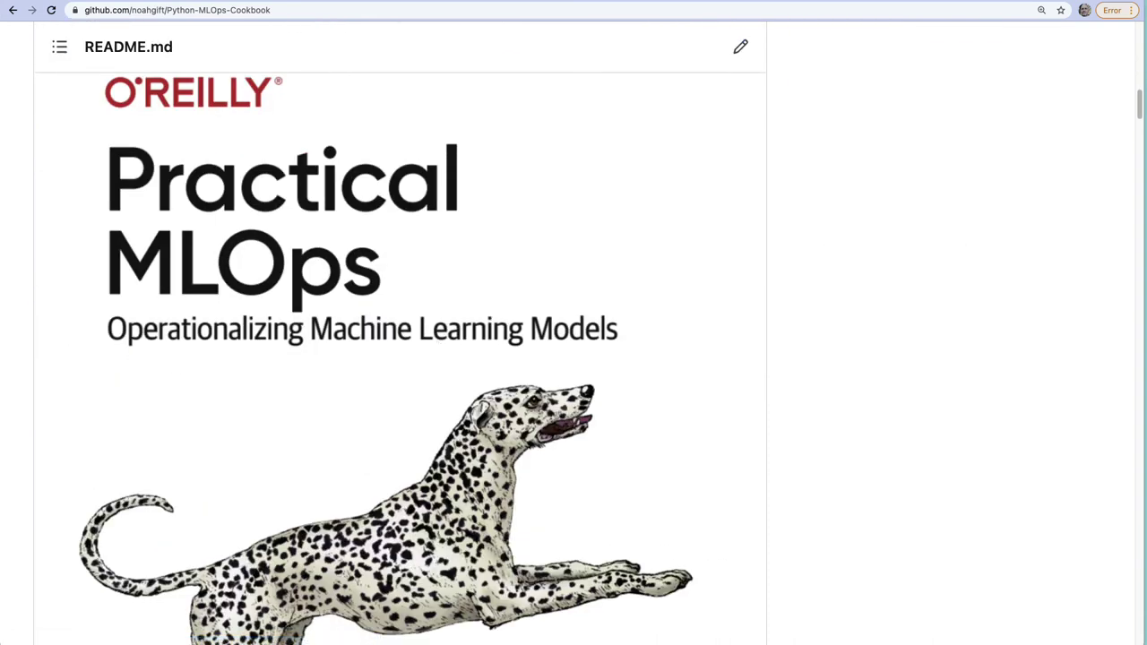
pyautogui.scroll(-12, 438, 346)
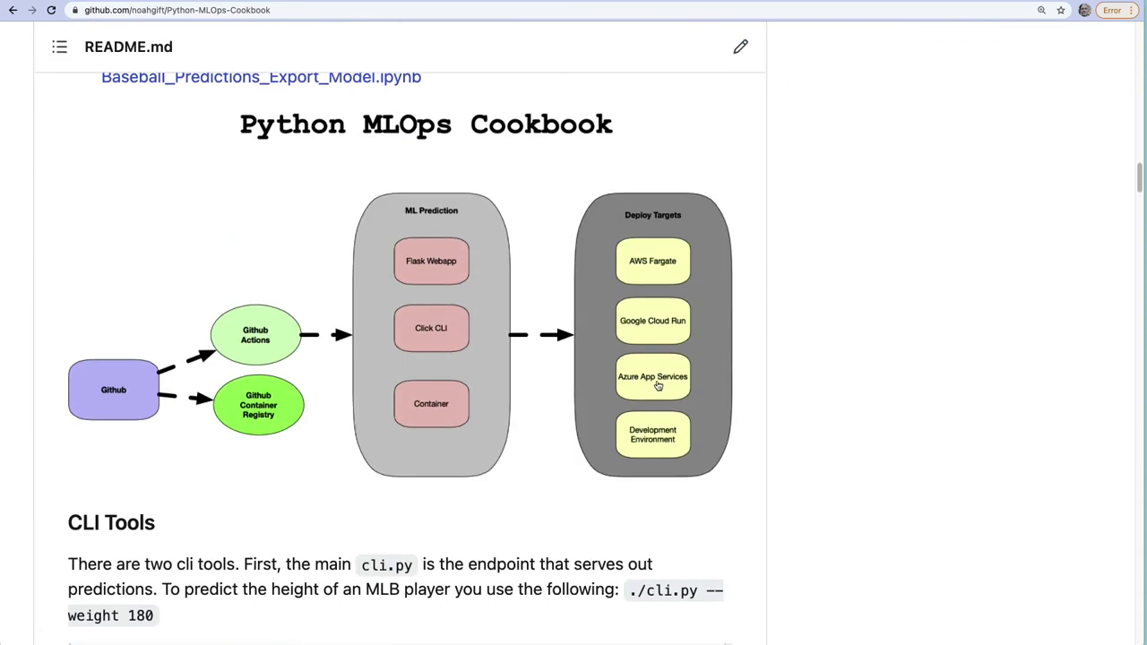
pyautogui.scroll(-10, 681, 353)
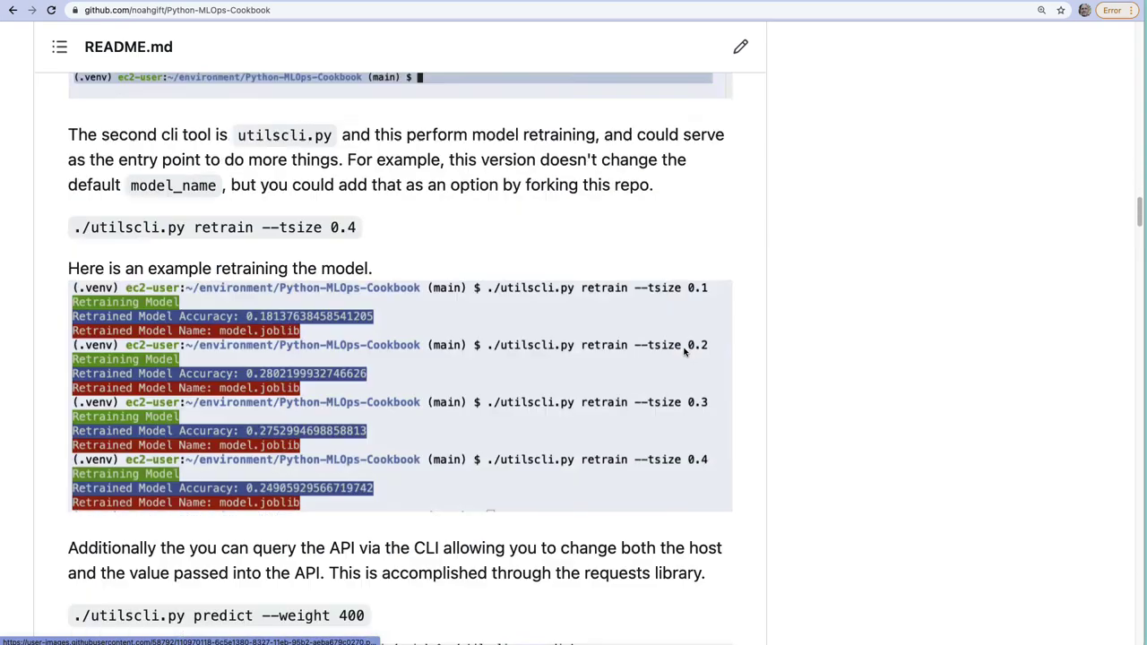
pyautogui.scroll(-15, 681, 353)
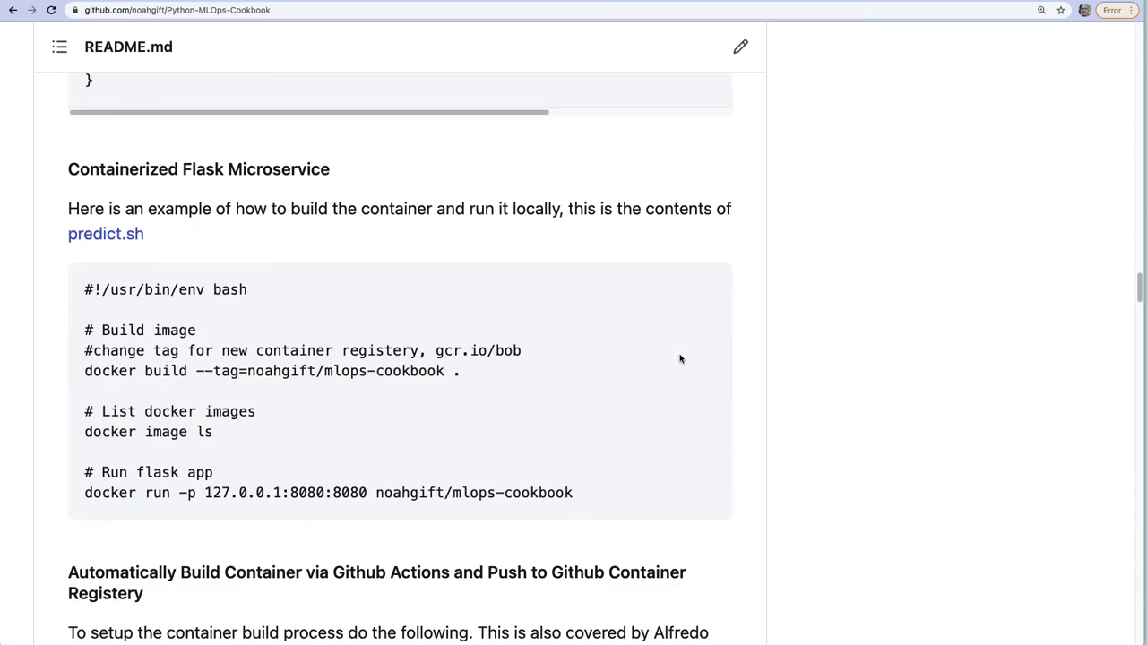
pyautogui.scroll(-15, 679, 360)
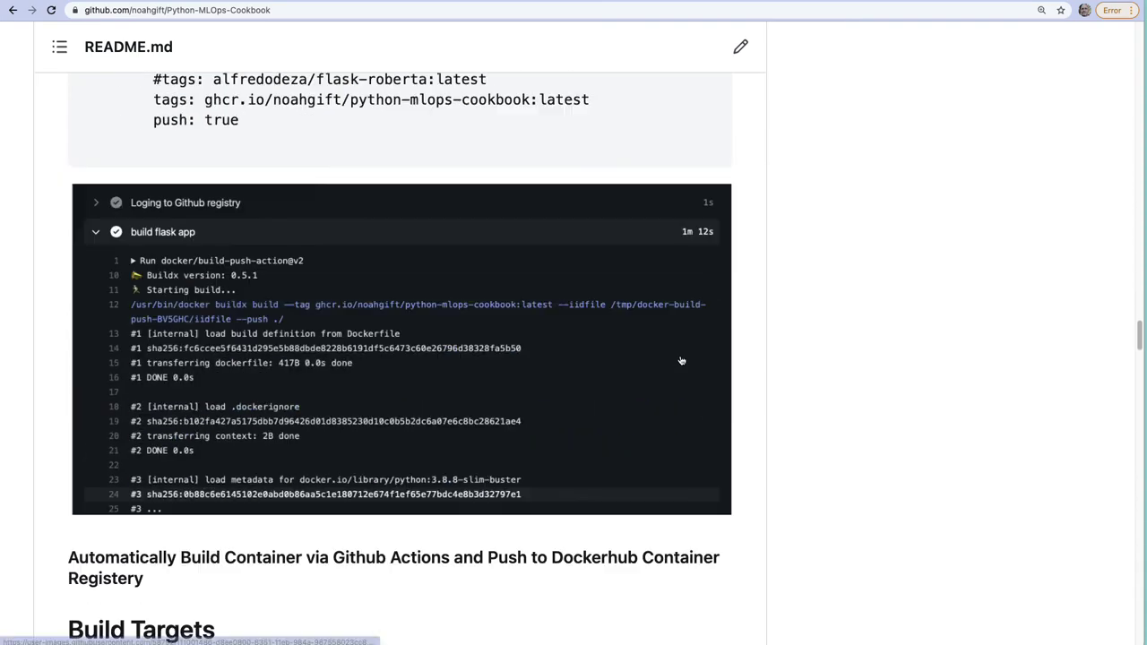
pyautogui.scroll(-4, 681, 359)
pyautogui.scroll(3, 682, 358)
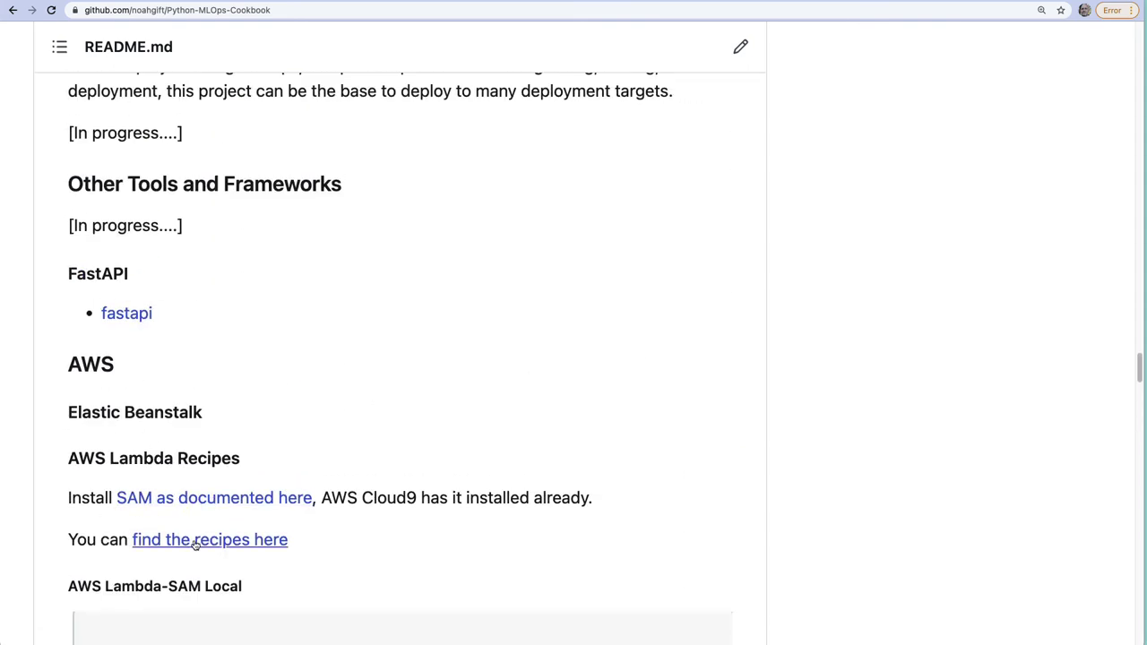
# Look through the README's AWS Lambda, App Runner and Co-Pilot recipes, the GCP Cloudrun entry and the production patterns.
pyautogui.scroll(-10, 349, 525)
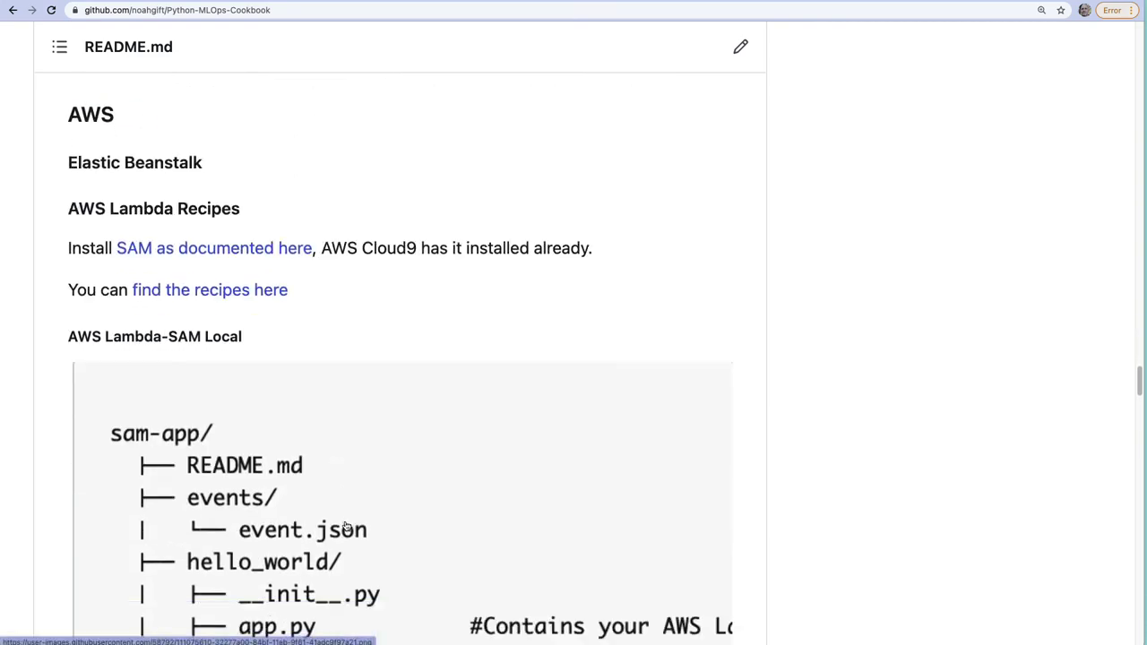
pyautogui.scroll(-5, 348, 526)
pyautogui.scroll(-5, 348, 525)
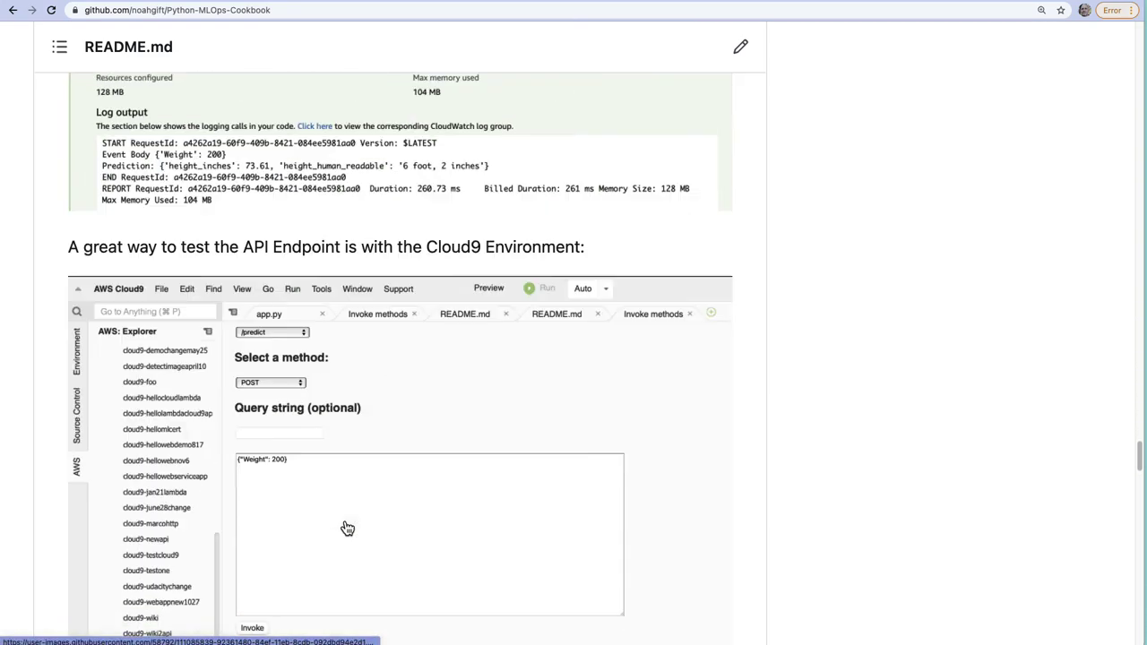
pyautogui.scroll(-15, 349, 525)
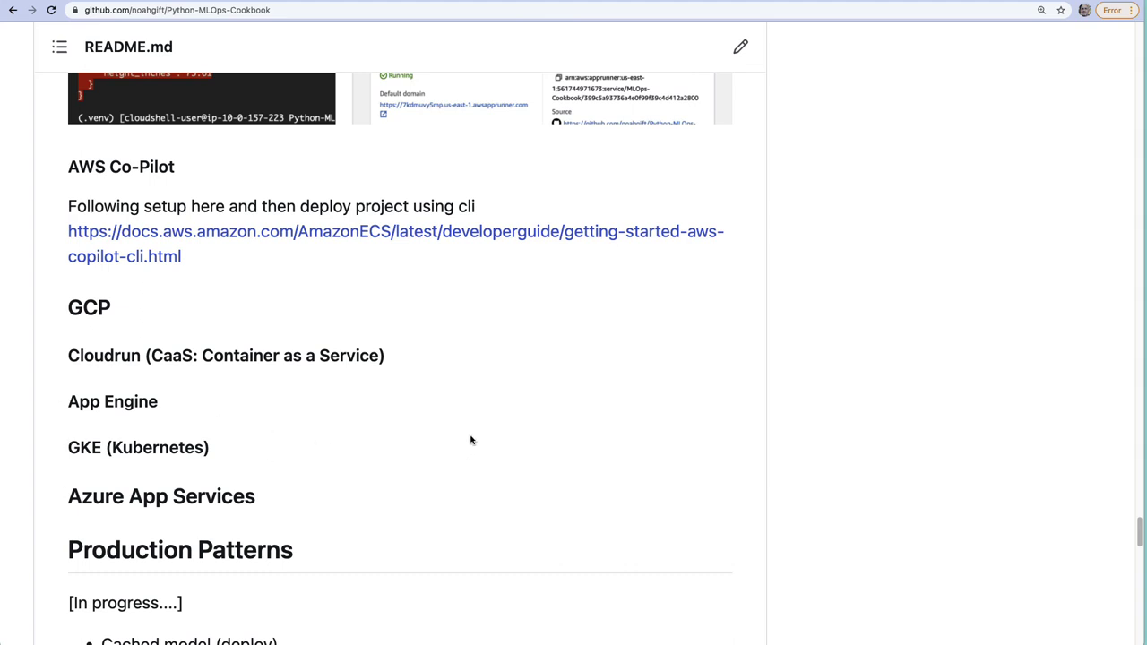
pyautogui.moveTo(70, 356); pyautogui.dragTo(430, 361)
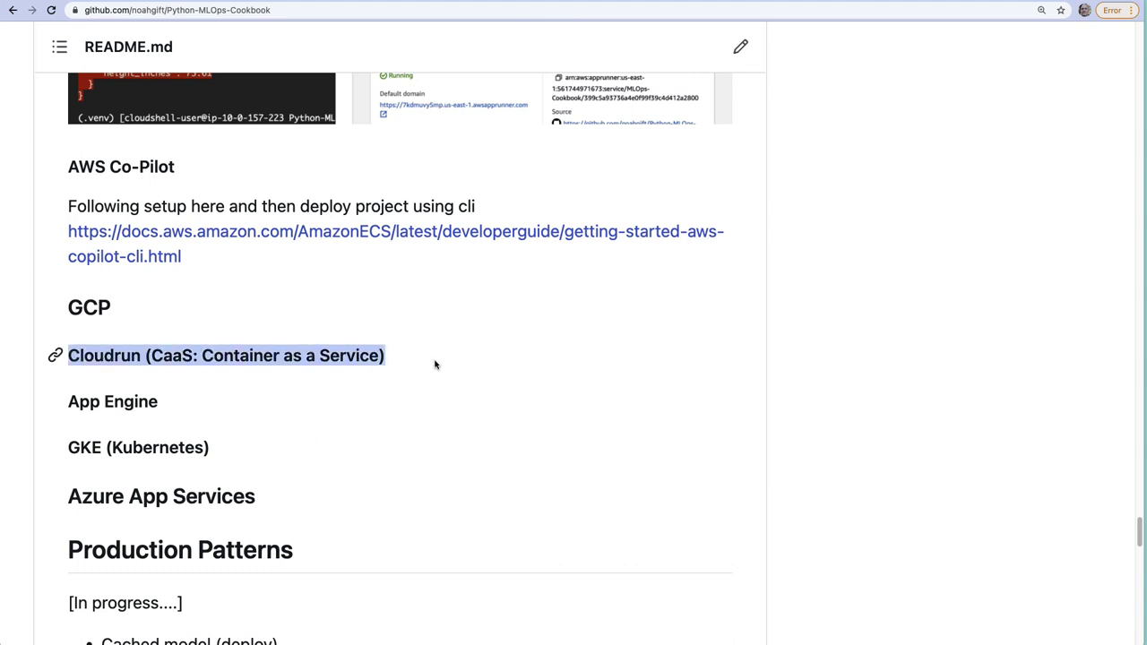
pyautogui.scroll(-4, 679, 396)
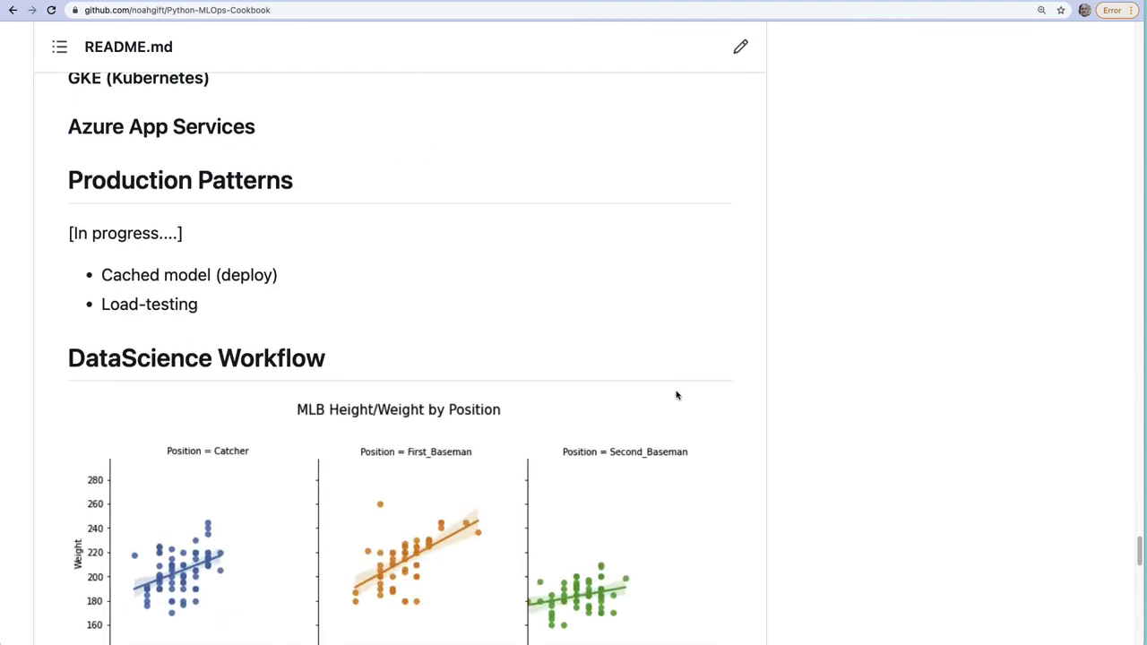
pyautogui.scroll(11, 678, 396)
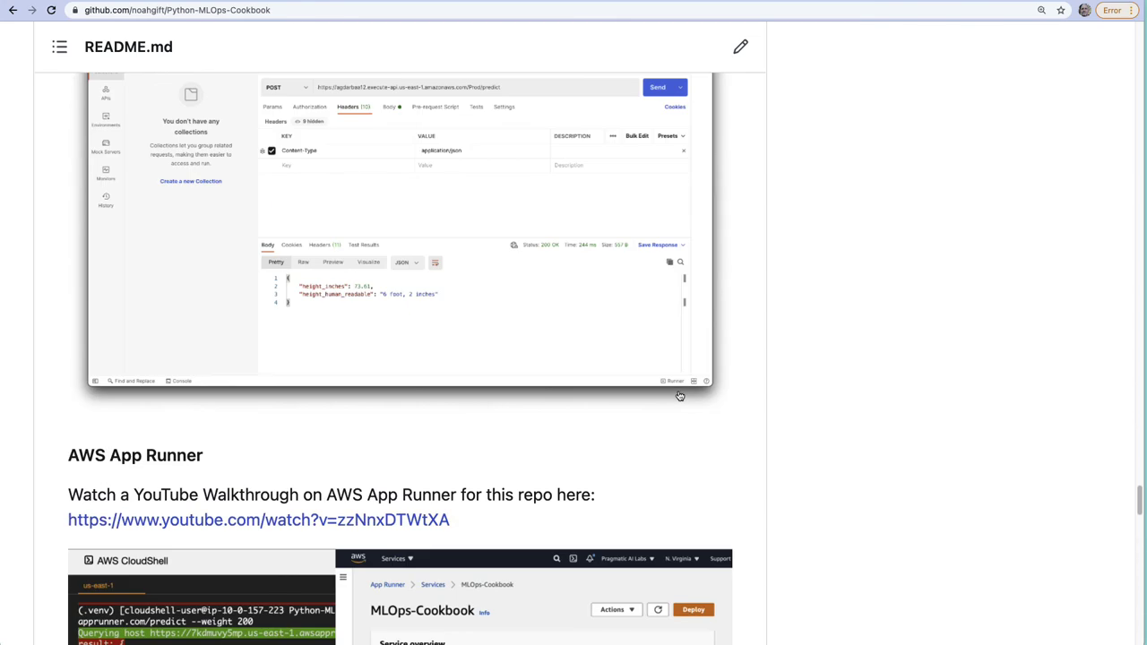
# Search the web for "gcp cloud run", open Google's Cloud Run product page and look over its benefits and key features.
pyautogui.click(314, 10)
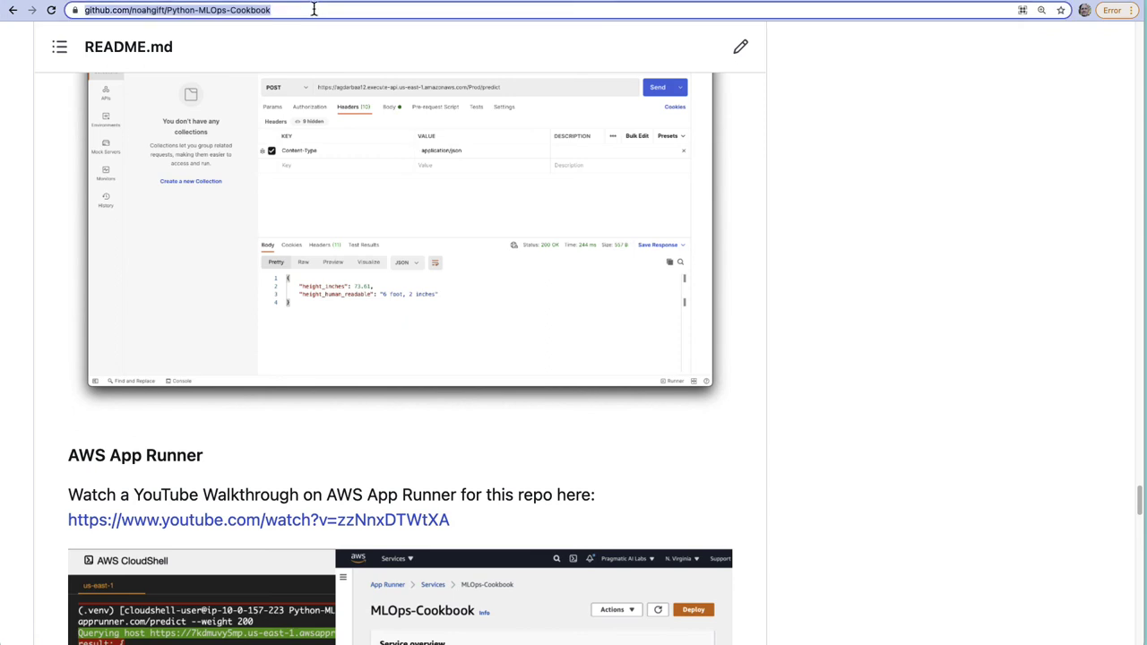
pyautogui.write('gcp')
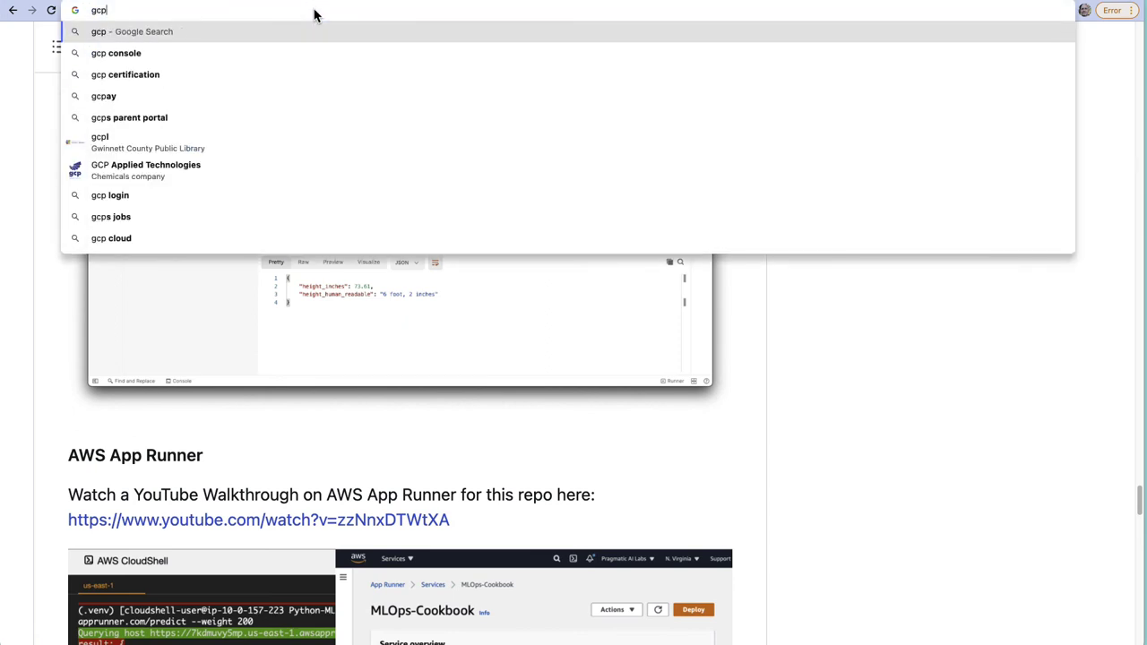
pyautogui.write(' cloud run')
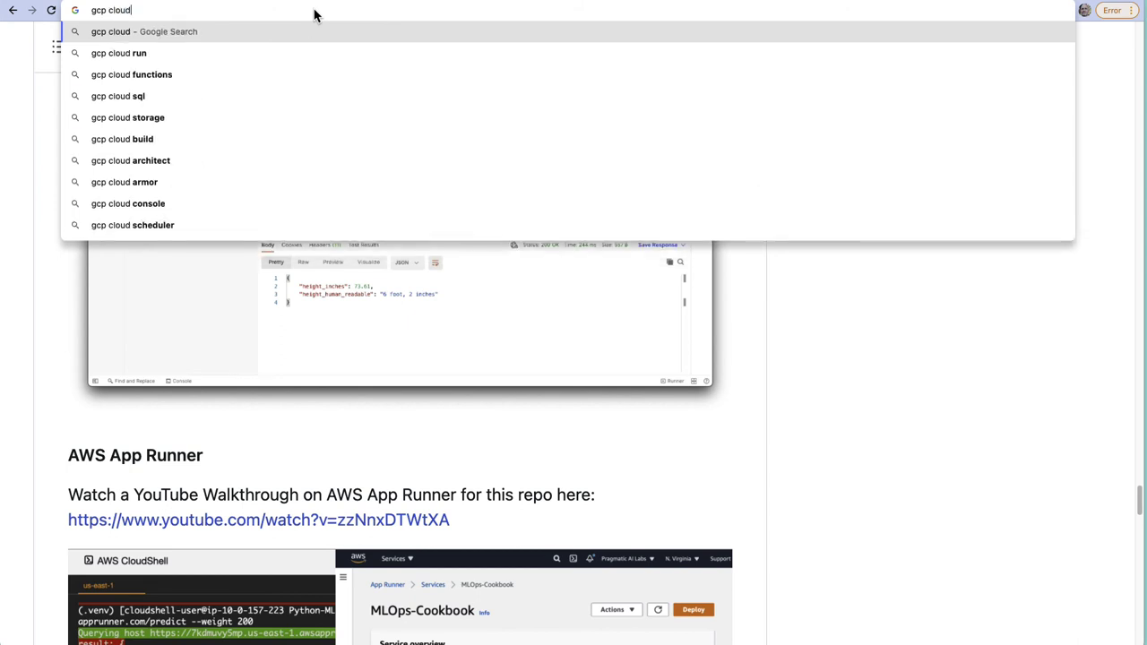
pyautogui.press('Return')
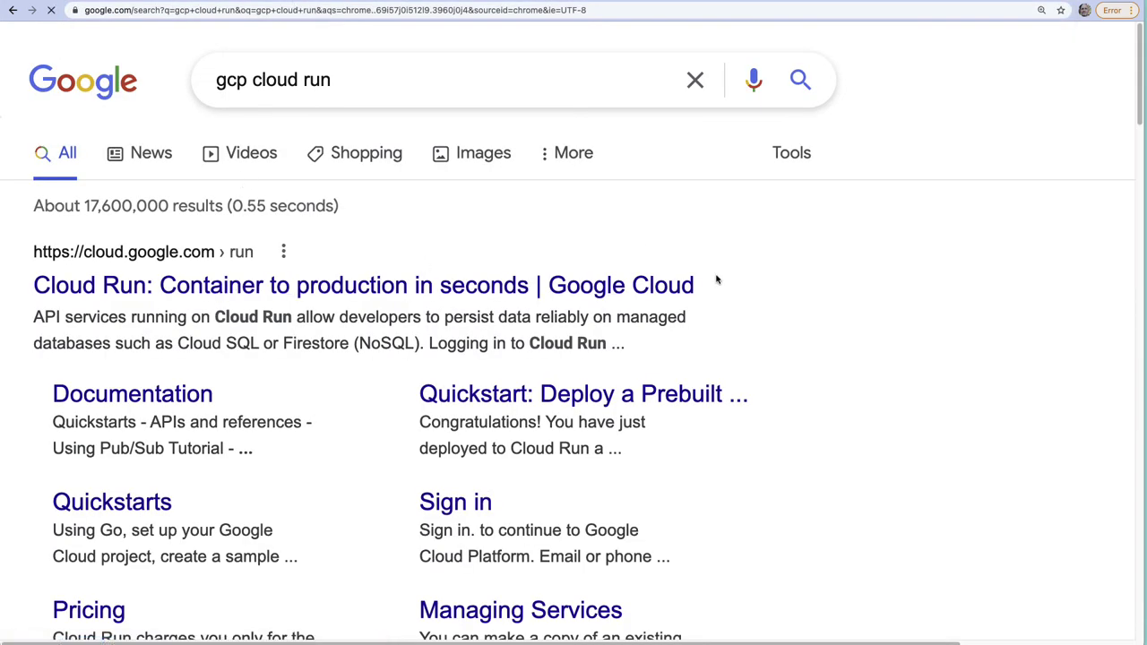
pyautogui.click(268, 296)
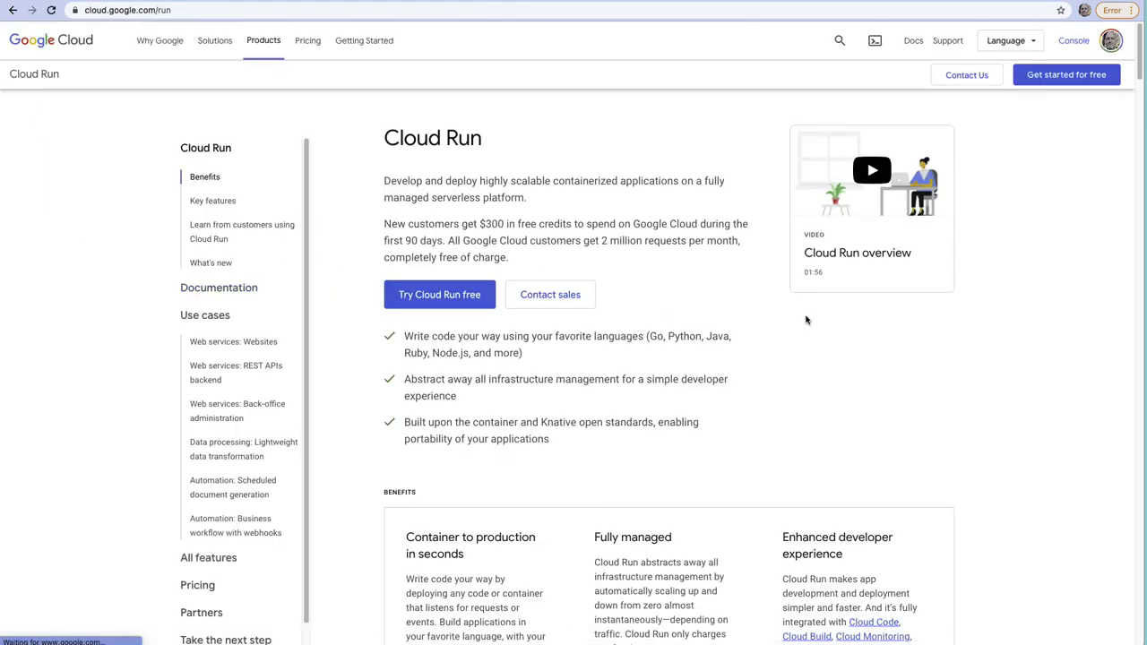
pyautogui.scroll(-4, 325, 338)
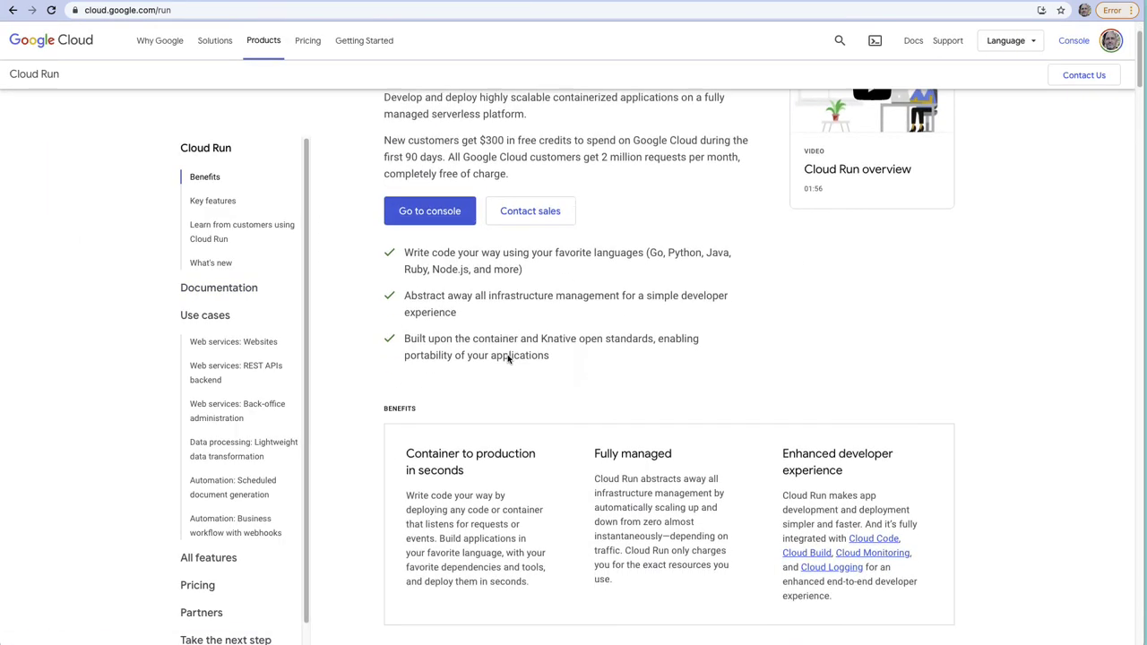
pyautogui.scroll(-5, 510, 357)
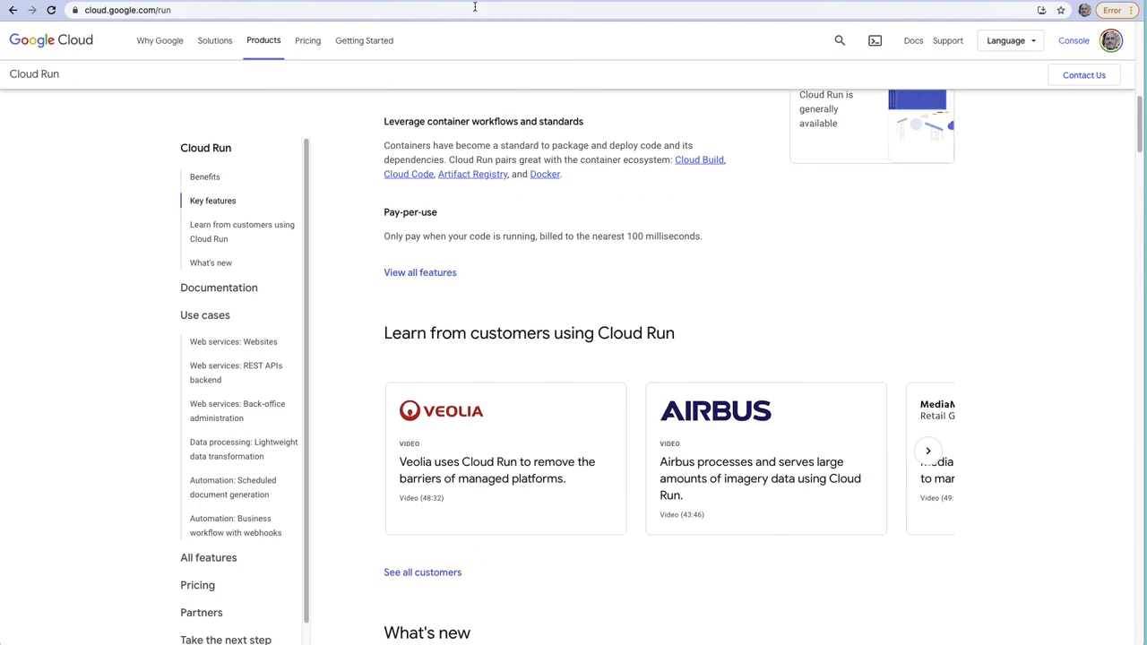
# Search the web for "gcp cloud run flask" and open the "Build and deploy a Python service" quickstart from the results.
pyautogui.click(278, 11)
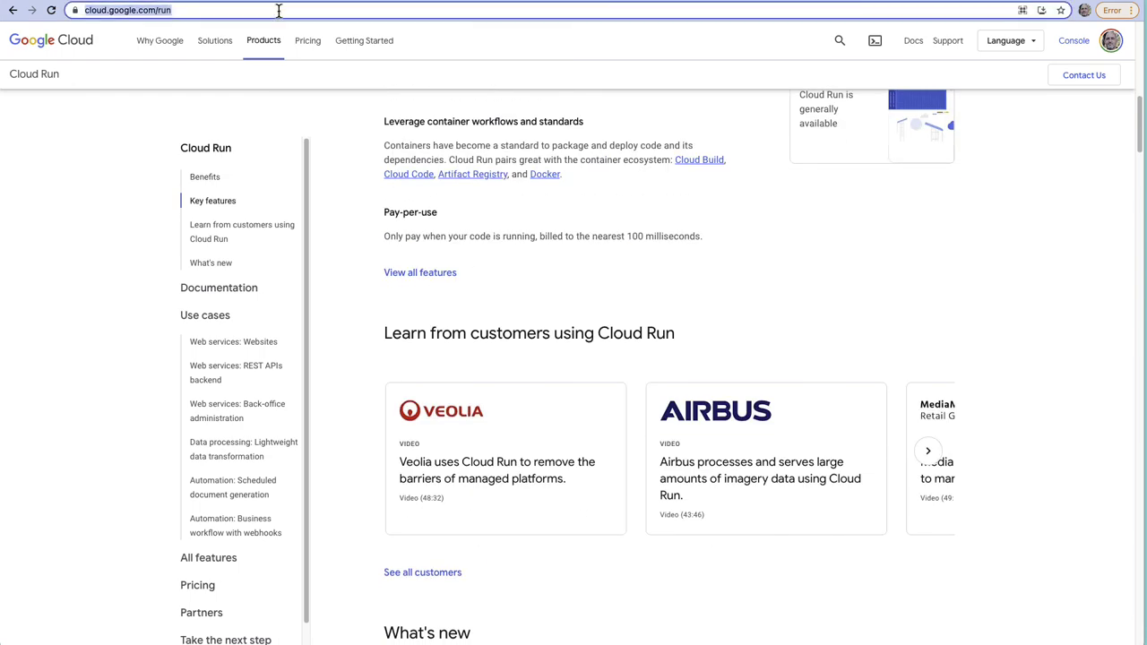
pyautogui.write('gcp cl')
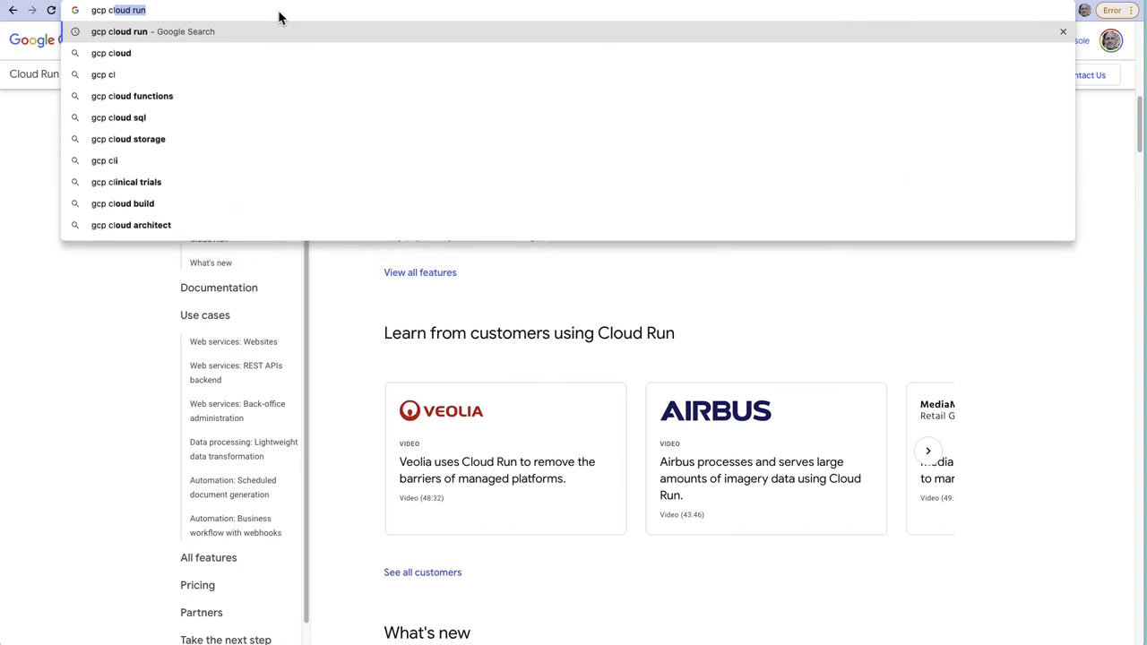
pyautogui.press('Right')
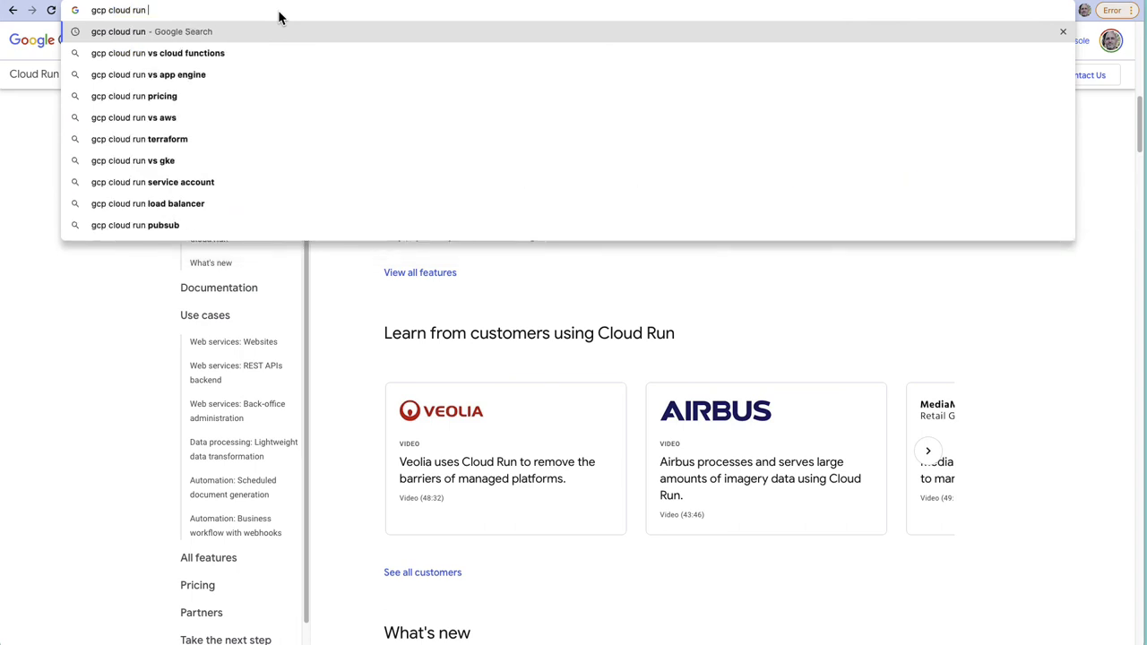
pyautogui.write('contai')
pyautogui.press('BackSpace')
pyautogui.press('BackSpace')
pyautogui.press('BackSpace')
pyautogui.press('BackSpace')
pyautogui.press('BackSpace')
pyautogui.press('BackSpace')
pyautogui.write('flask')
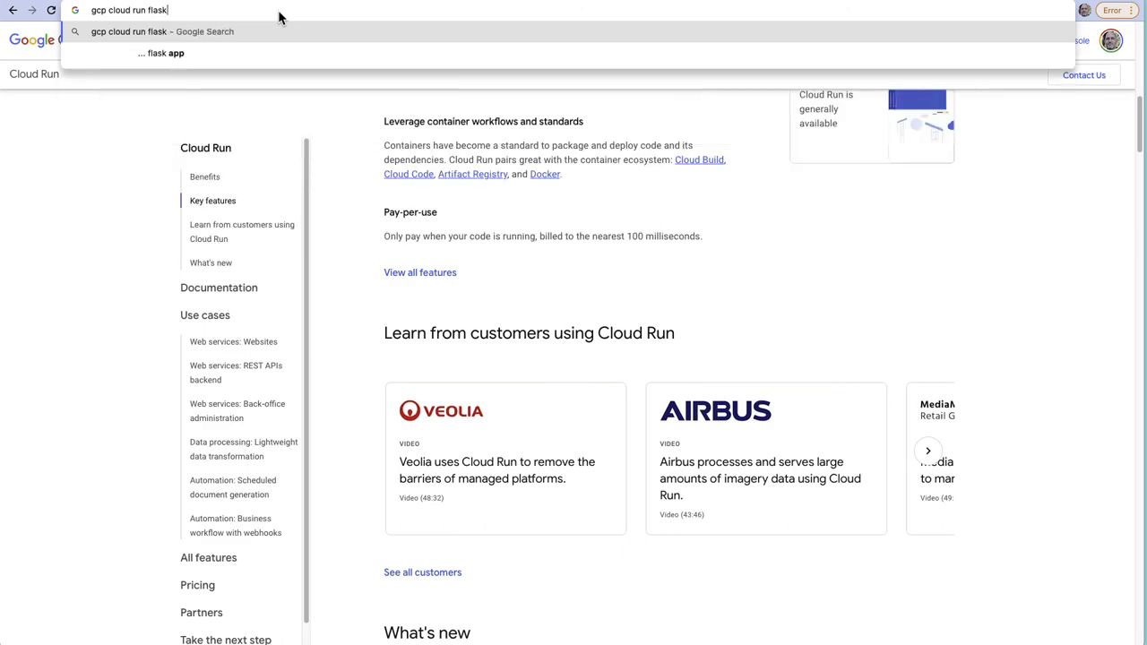
pyautogui.press('Return')
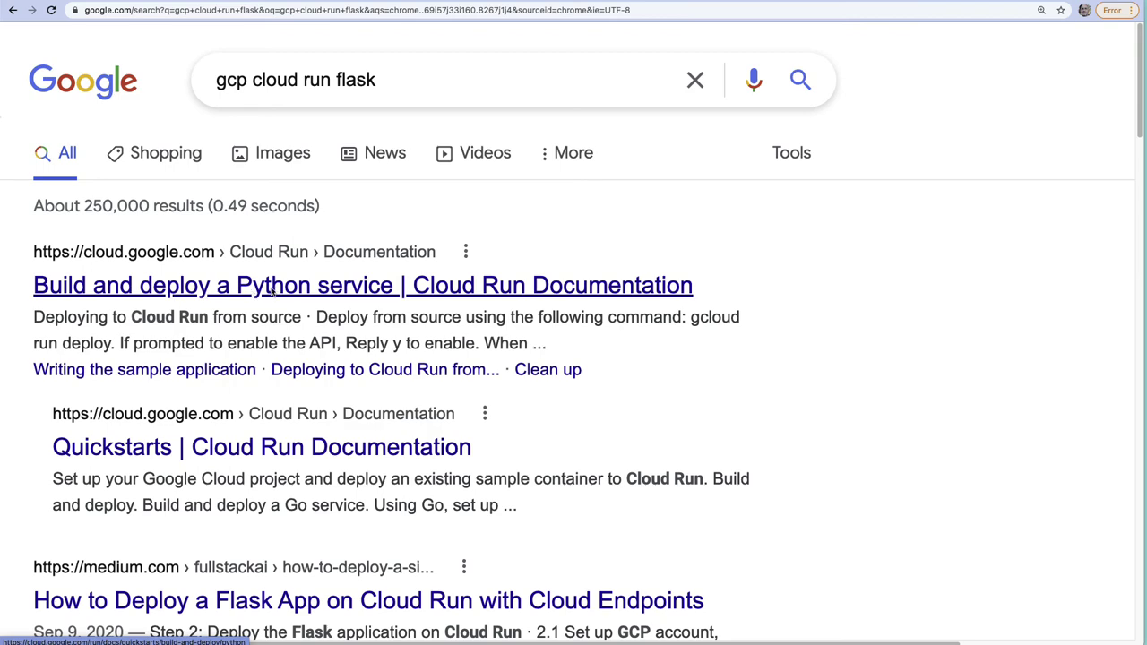
pyautogui.click(416, 291)
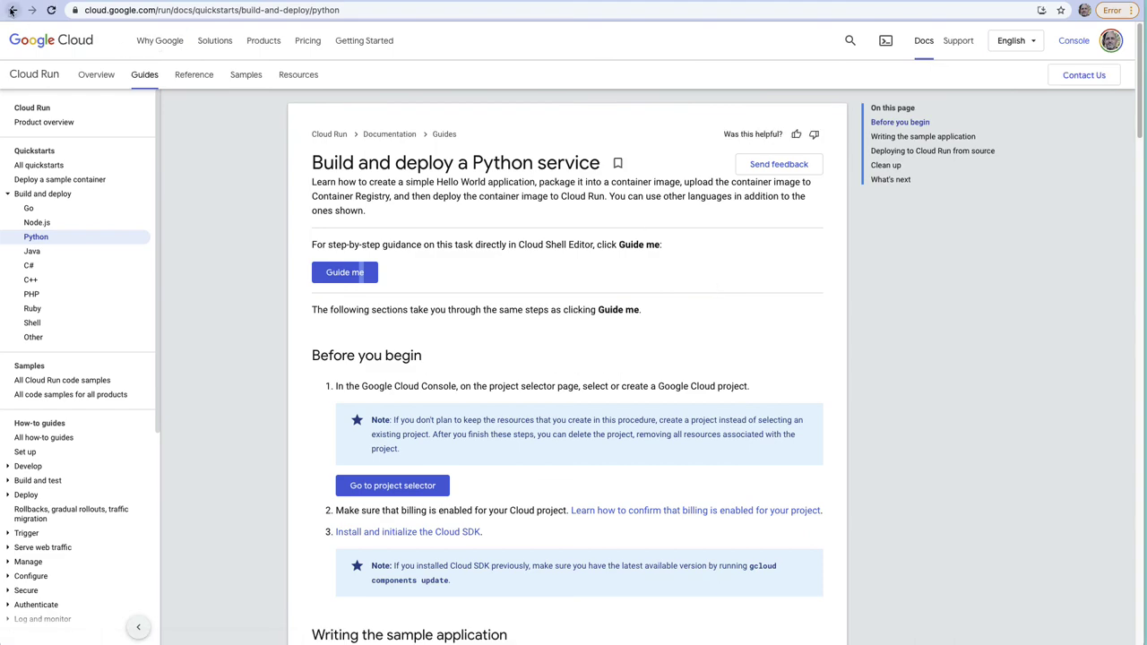
# Read the Python quickstart's sample Flask code, requirements, Dockerfile and source deployment instructions, enlarging the page to 125%.
pyautogui.scroll(-2, 551, 229)
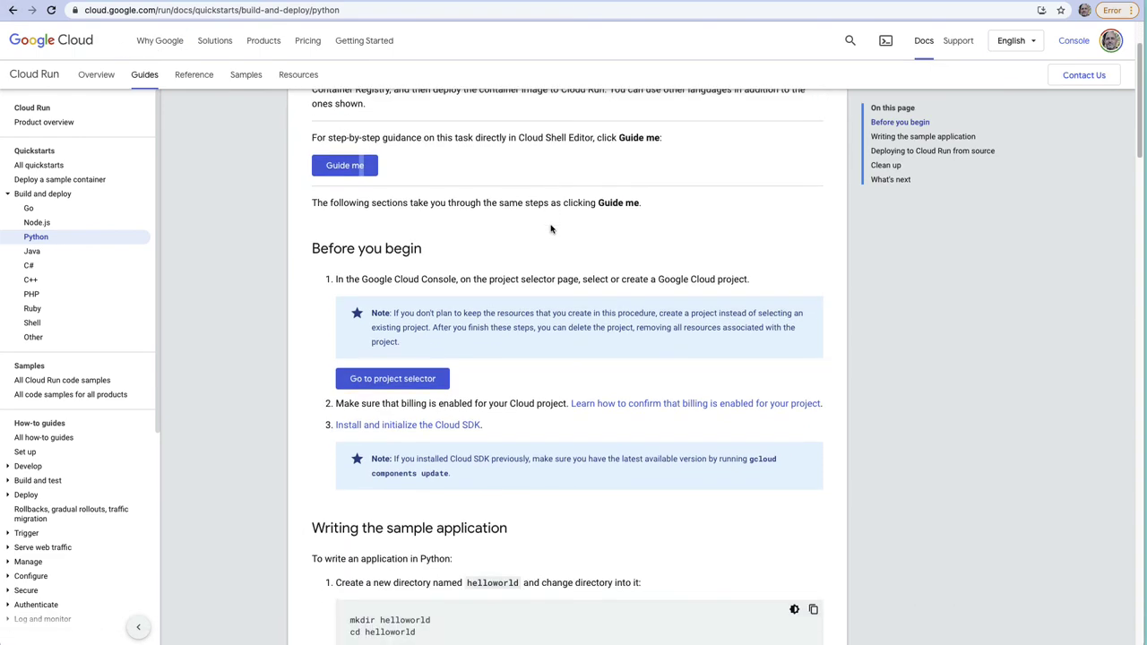
pyautogui.scroll(-4, 672, 259)
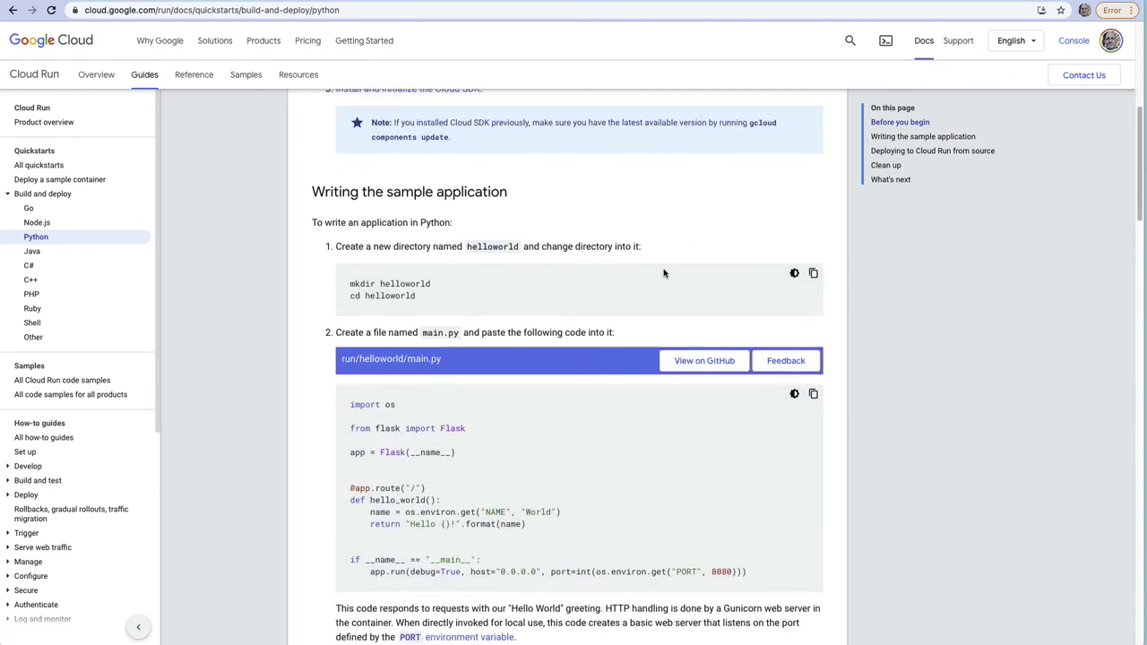
pyautogui.scroll(-6, 768, 431)
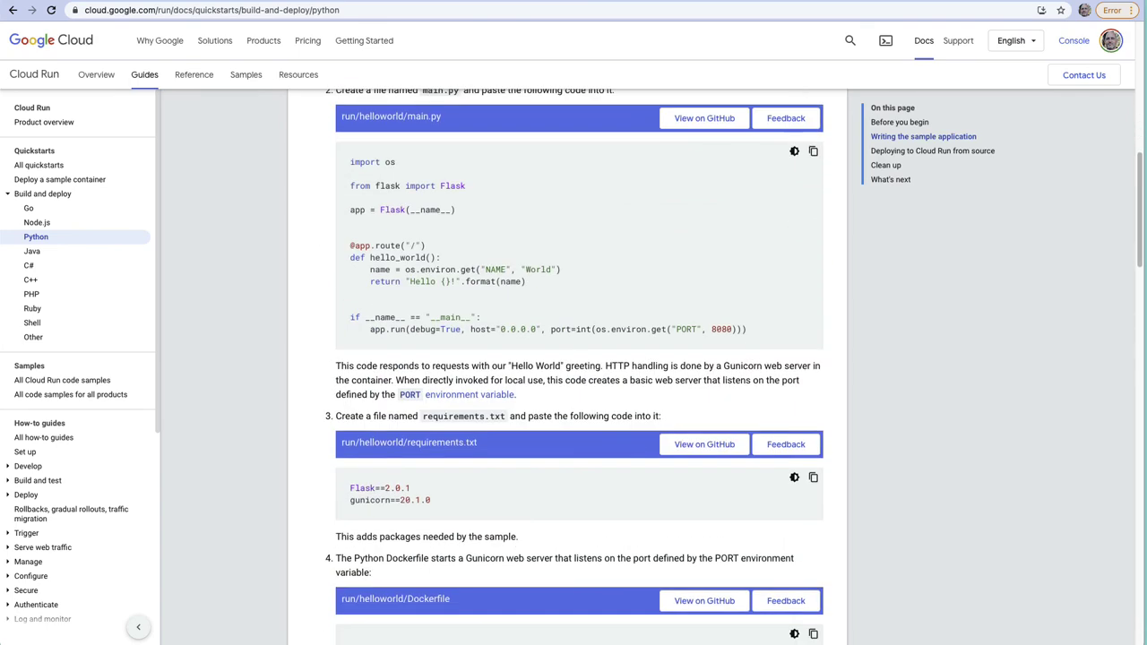
pyautogui.scroll(-4, 764, 432)
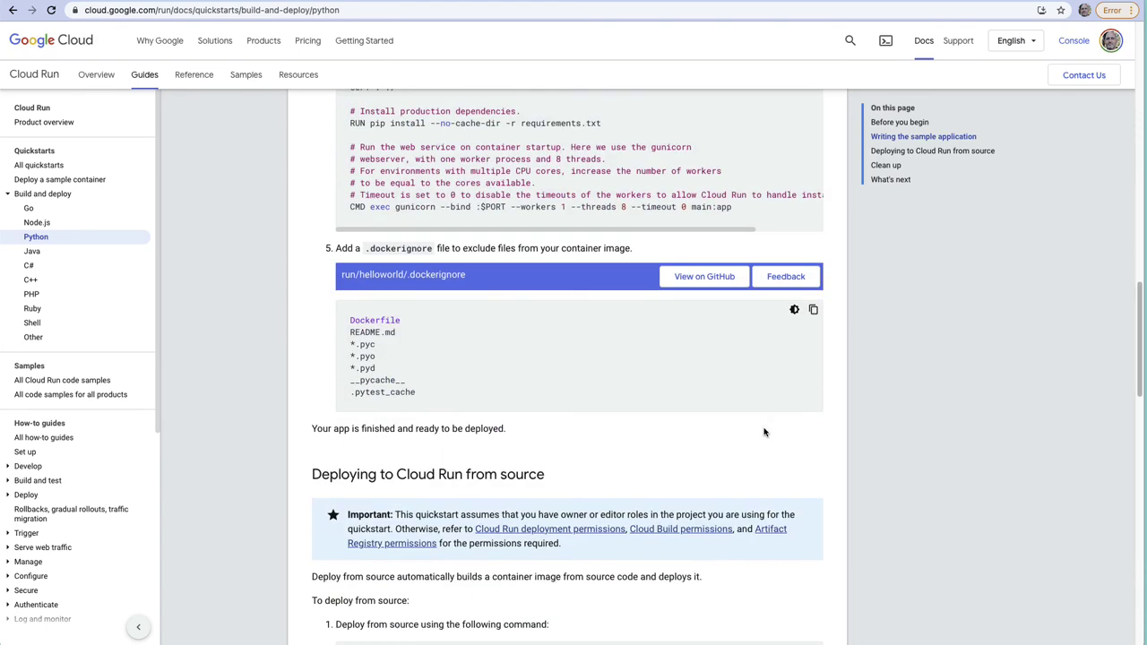
pyautogui.scroll(-3, 764, 437)
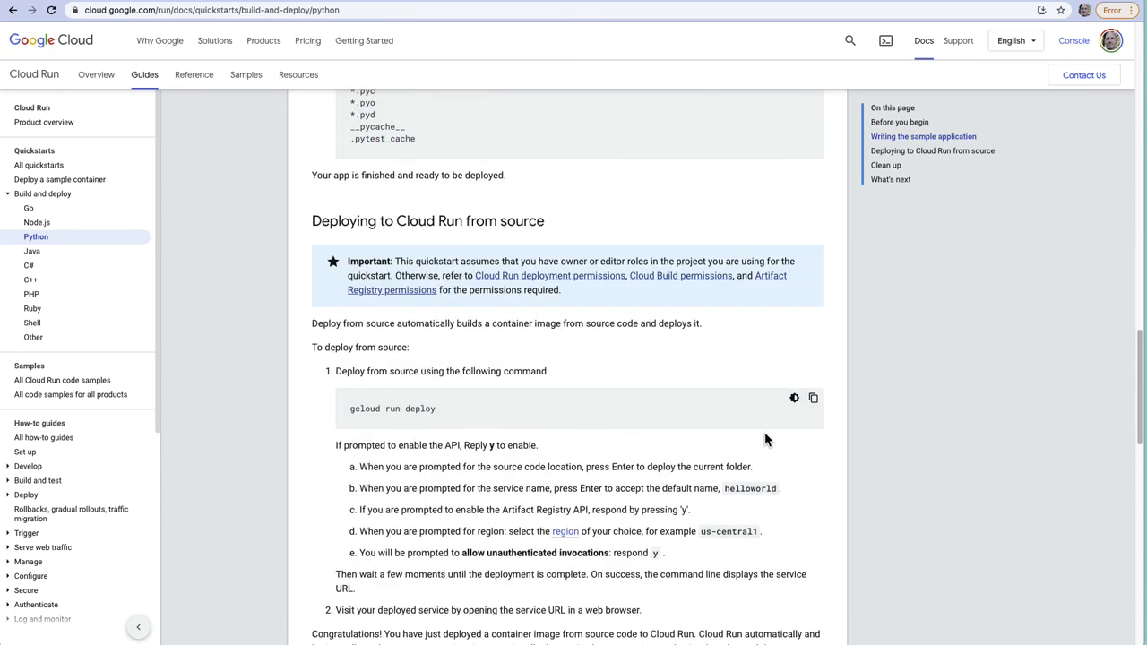
pyautogui.hotkey('ctrl', '+')
pyautogui.hotkey('ctrl', '+')
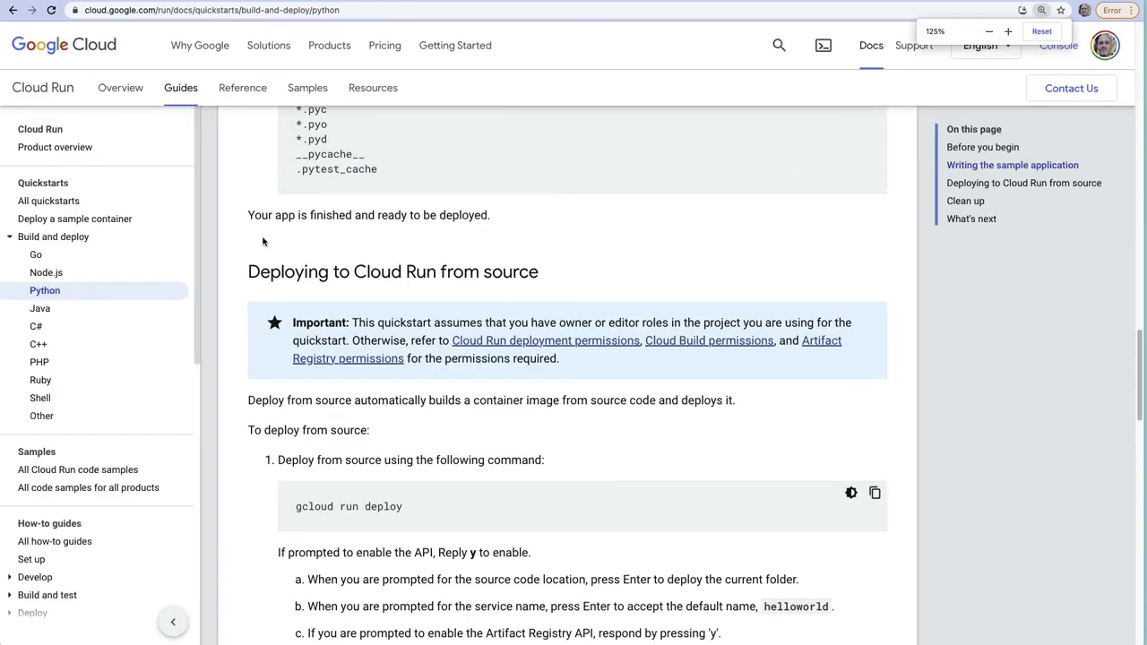
pyautogui.click(370, 8)
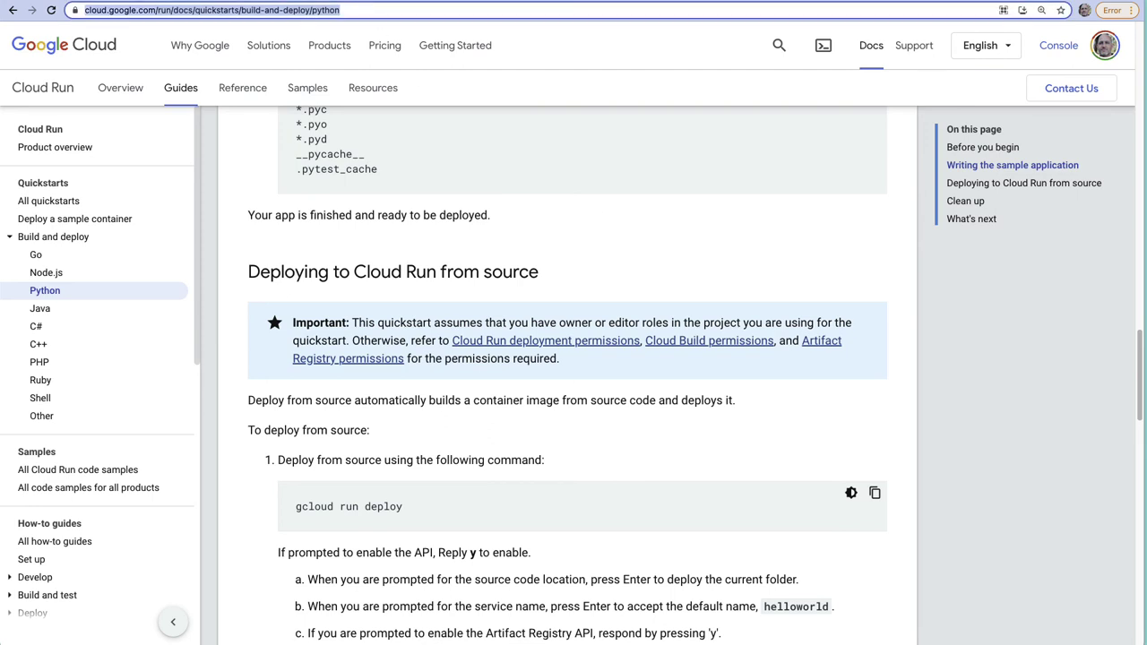
pyautogui.press('Escape')
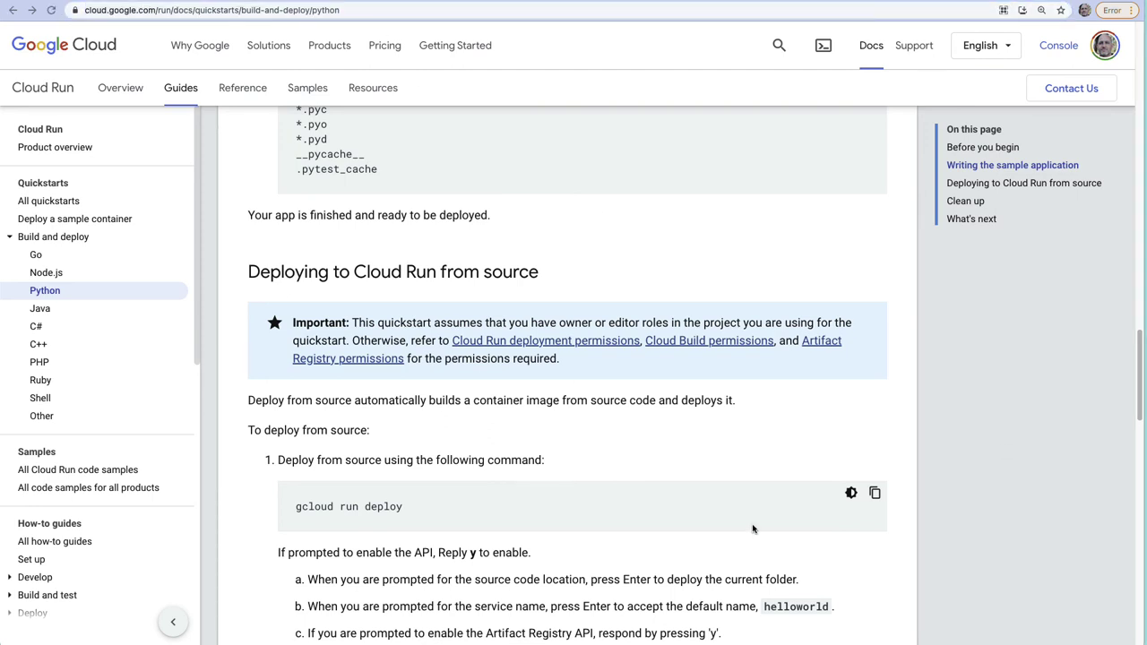
pyautogui.scroll(8, 752, 361)
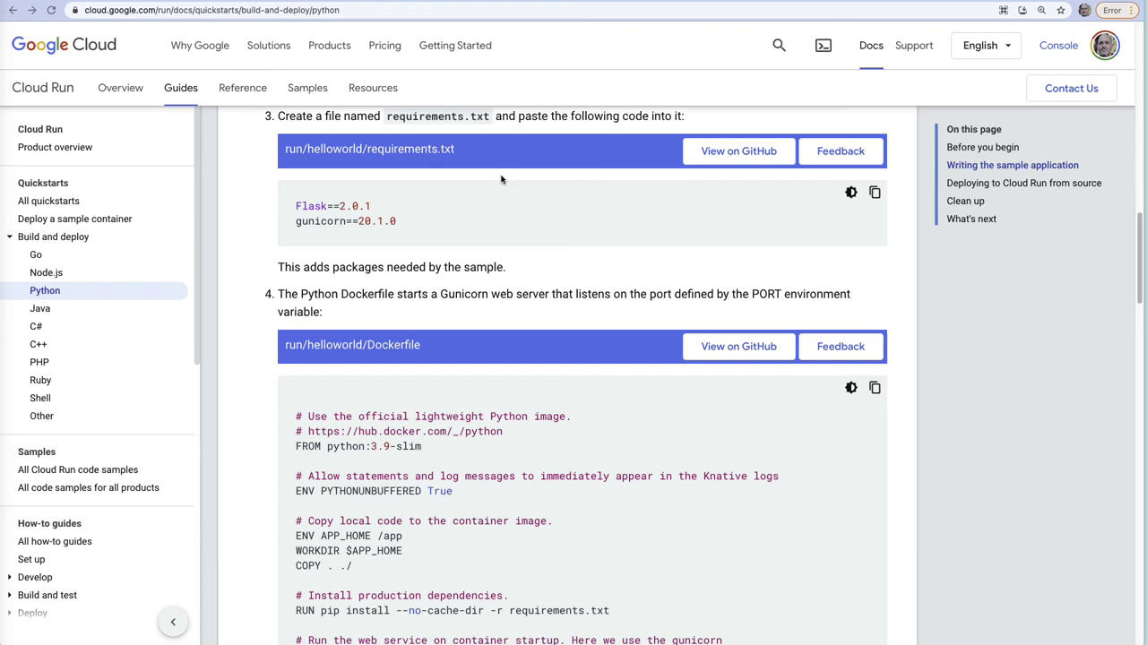
# Search the web for github and look for its home page among the results.
pyautogui.press('super+l')
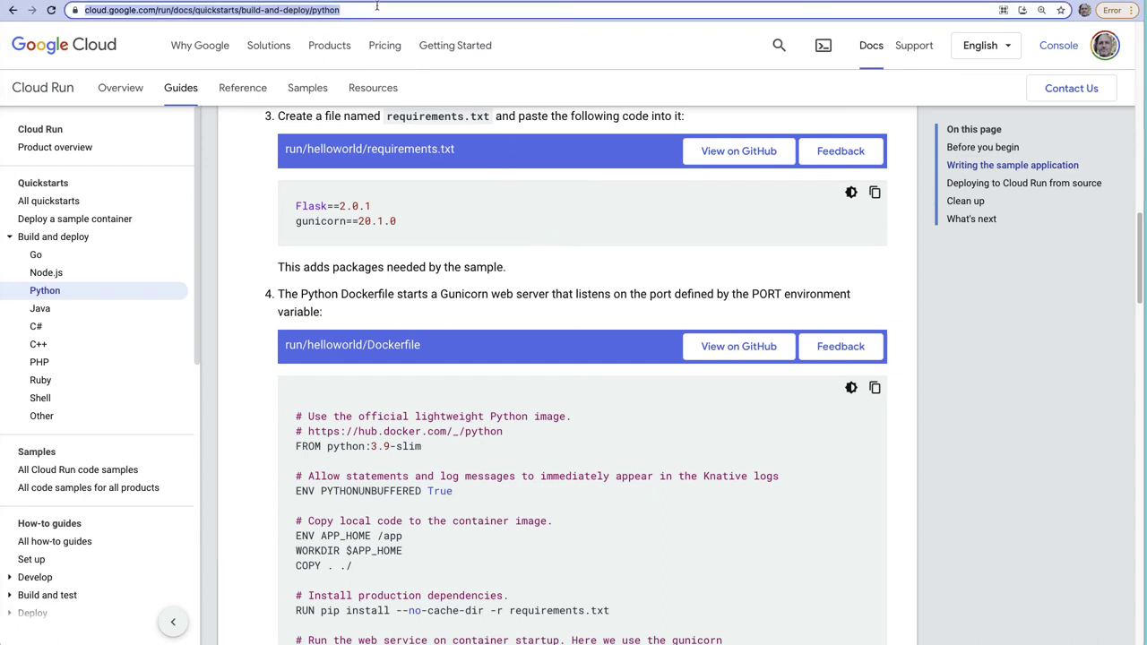
pyautogui.write('gcp')
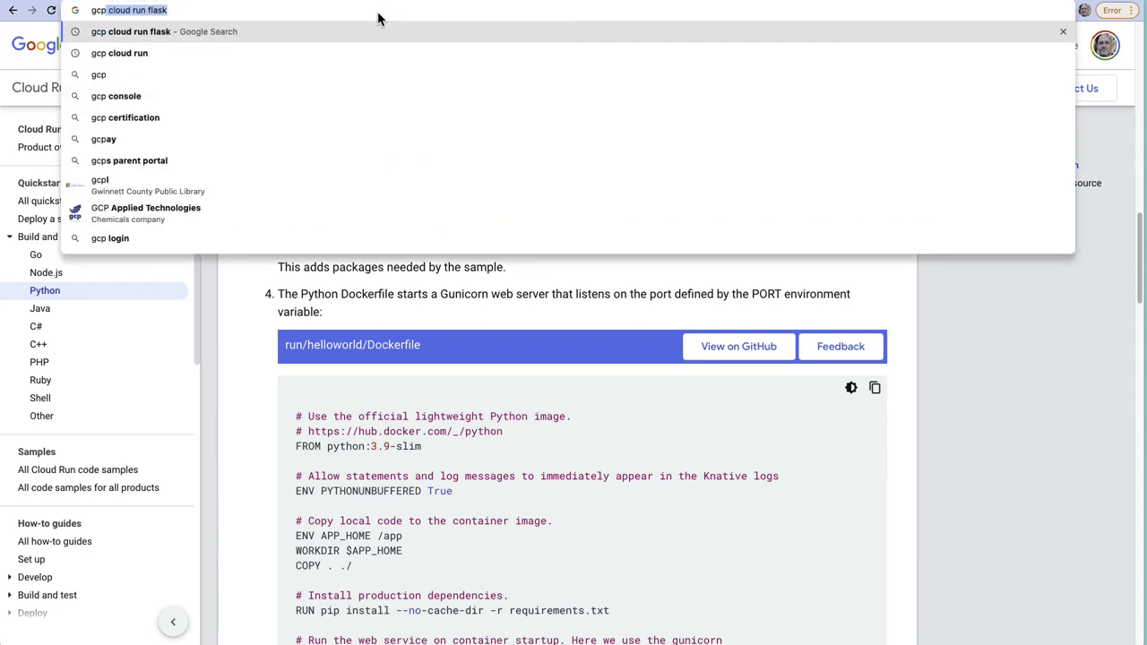
pyautogui.press('BackSpace')
pyautogui.press('BackSpace')
pyautogui.press('BackSpace')
pyautogui.press('BackSpace')
pyautogui.write('git')
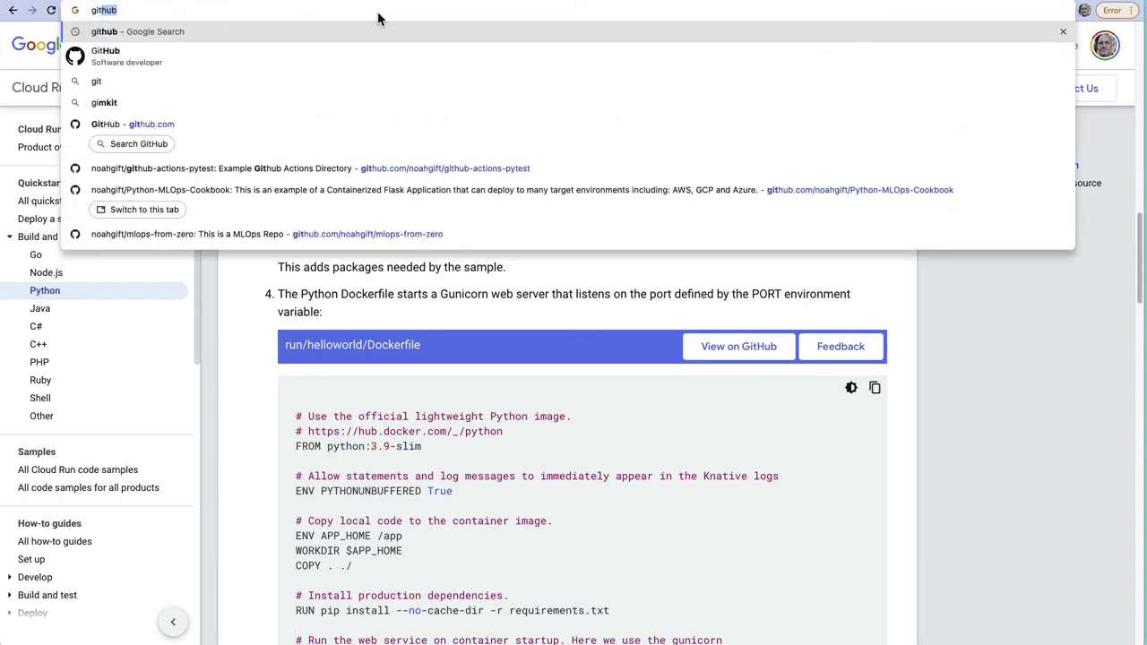
pyautogui.press('Return')
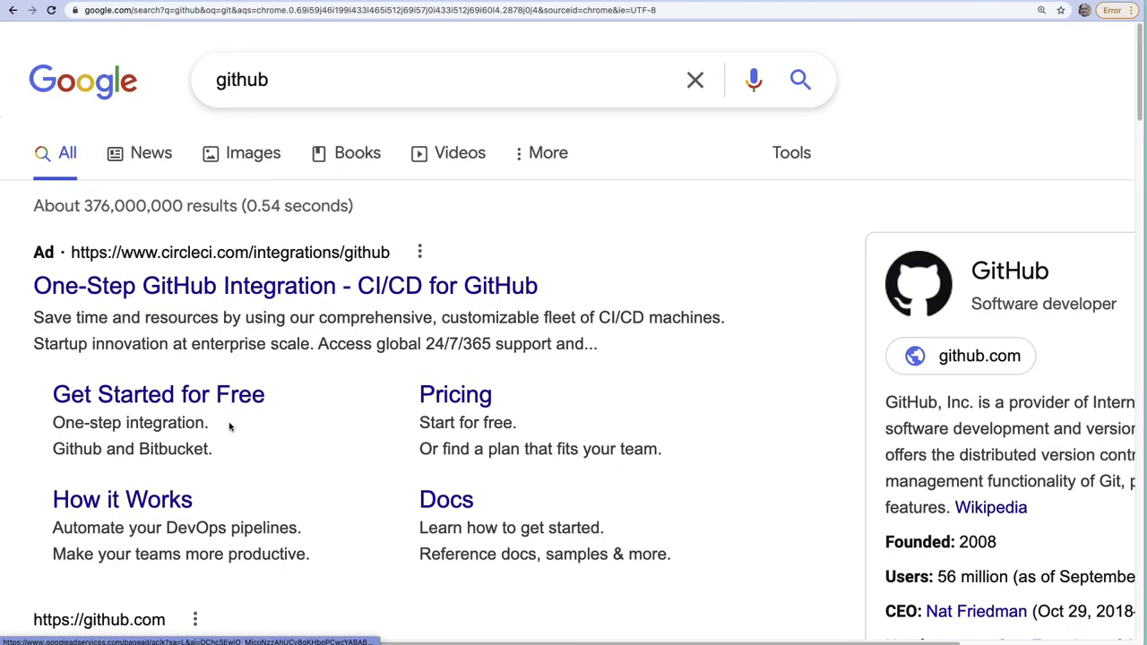
pyautogui.scroll(-3, 199, 446)
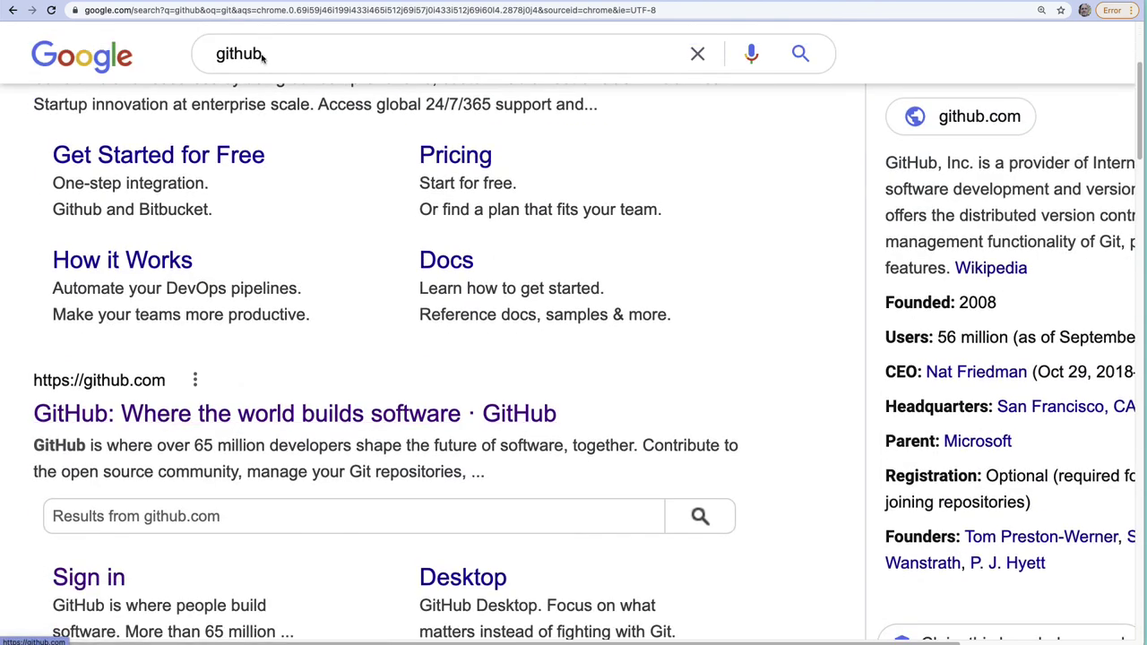
# Search the web for "gcp console" and open the Google Cloud Platform console from the results.
pyautogui.click(291, 9)
pyautogui.write('gcp')
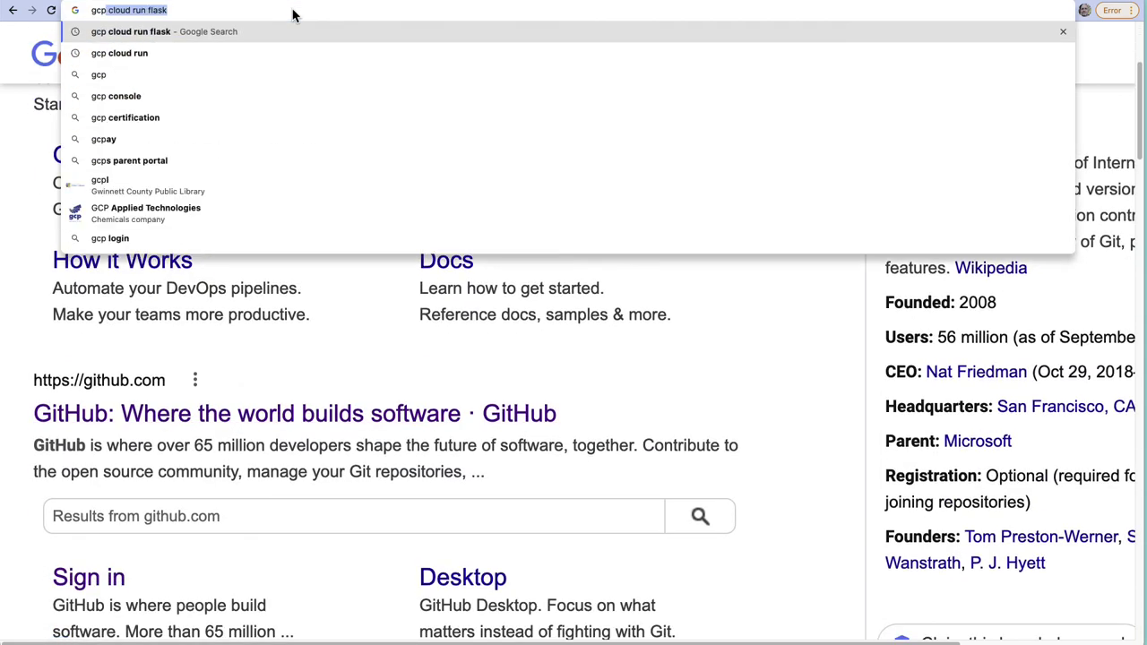
pyautogui.write(' con')
pyautogui.press('Down')
pyautogui.press('Return')
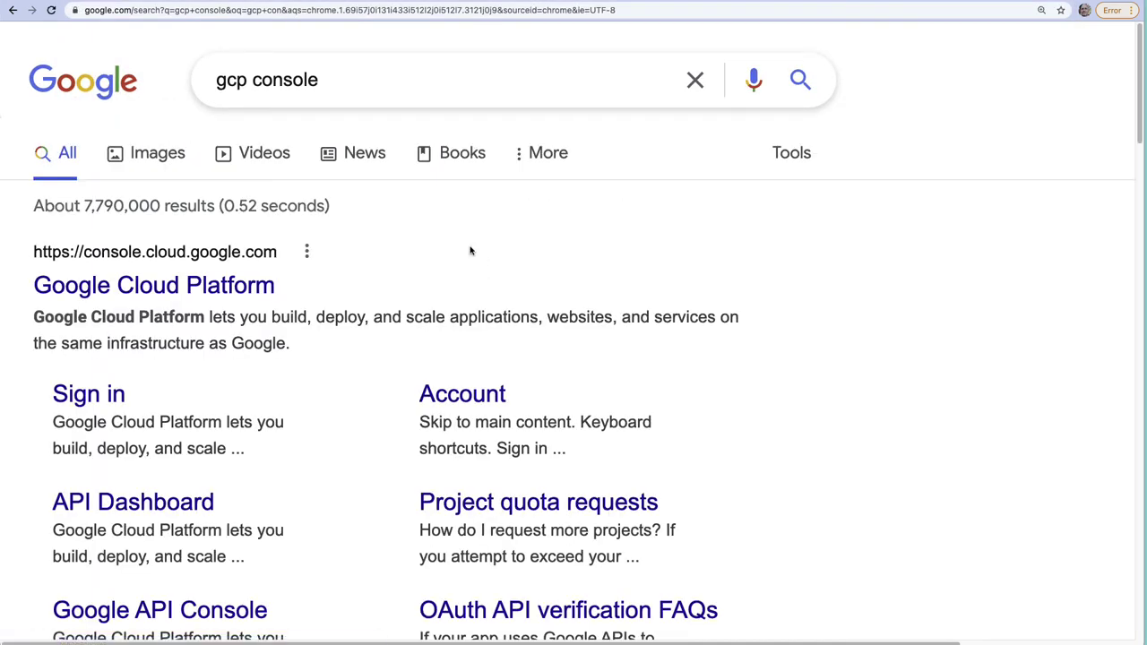
pyautogui.click(224, 285)
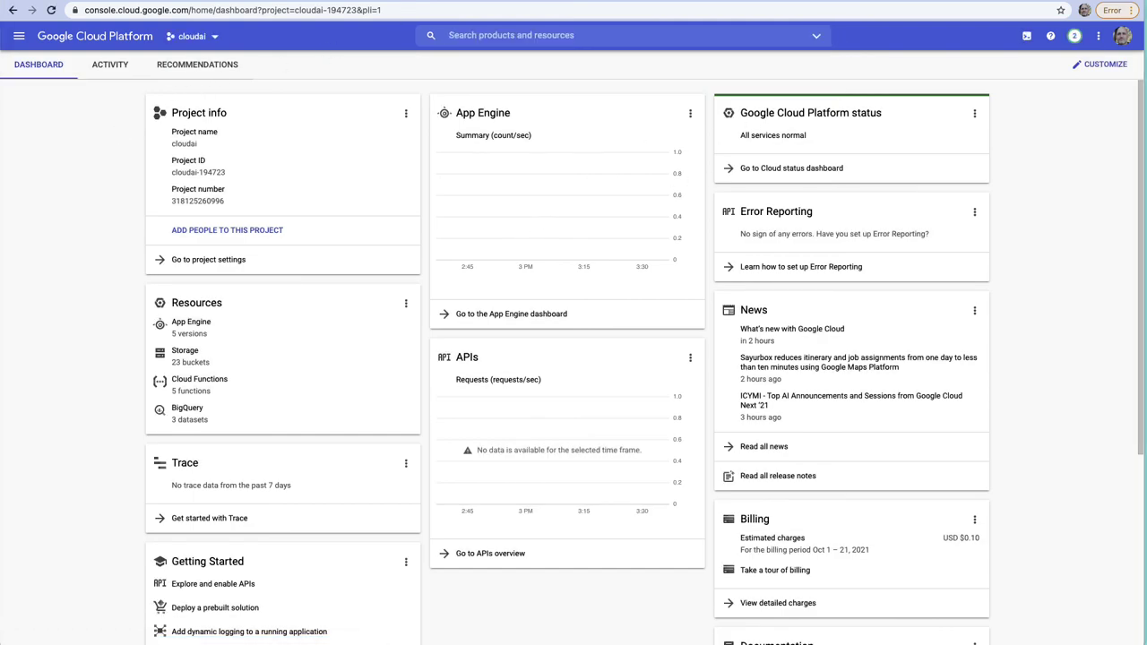
# Open Cloud Shell for the cloudai project and list the files in the home directory.
pyautogui.hotkey('ctrl', '+')
pyautogui.hotkey('ctrl', '+')
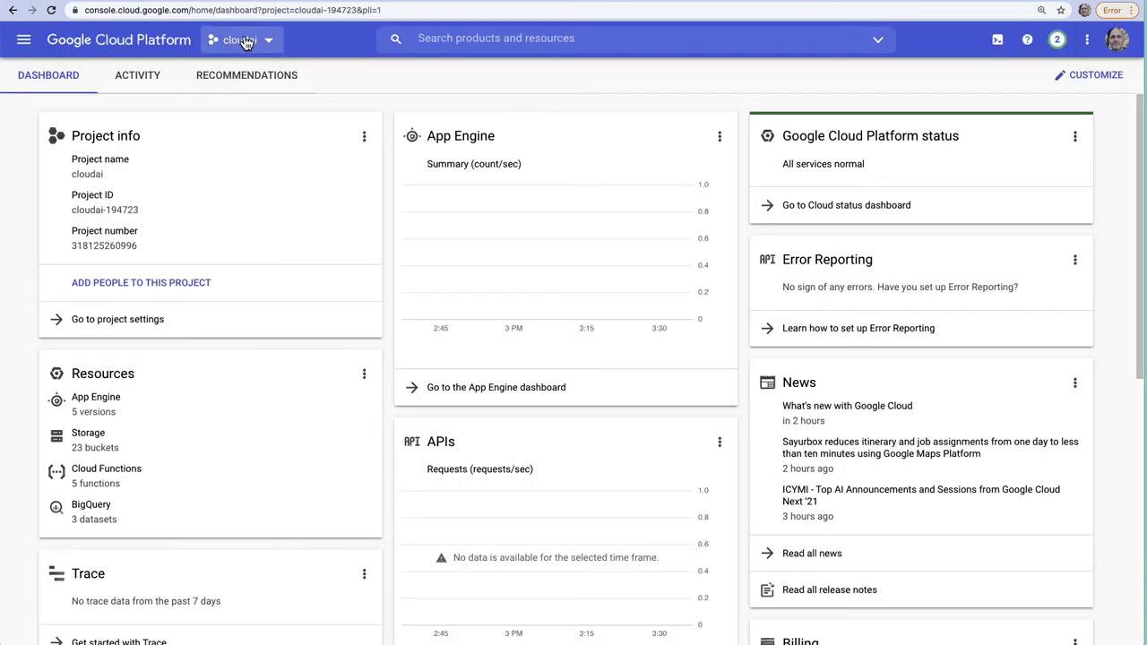
pyautogui.hotkey('ctrl', '+')
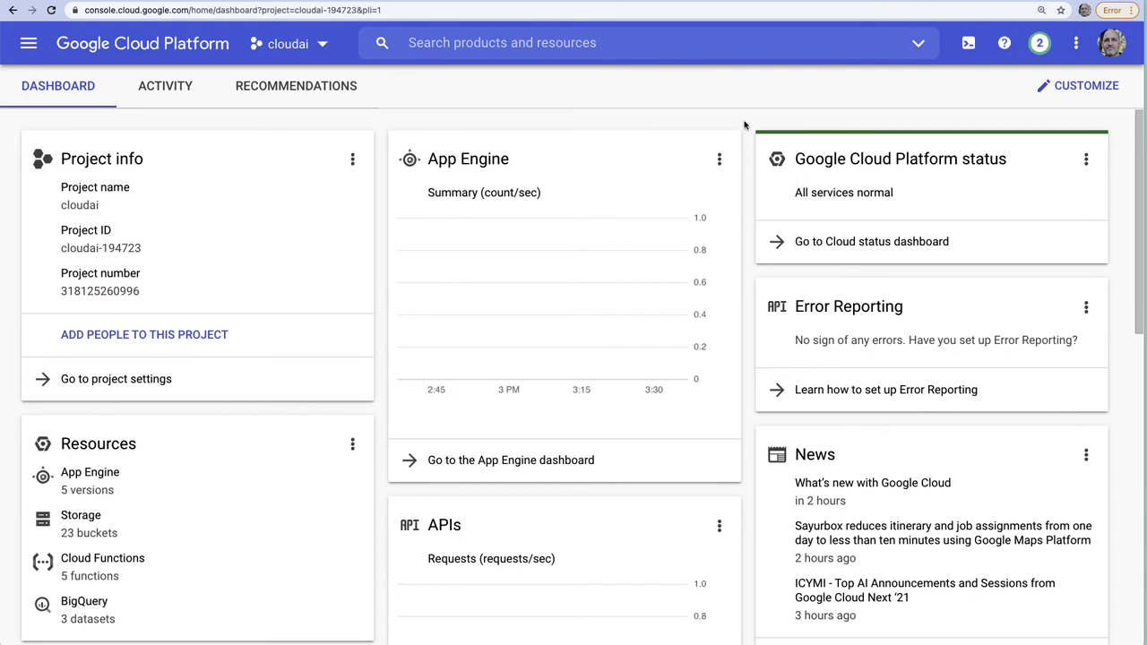
pyautogui.click(967, 45)
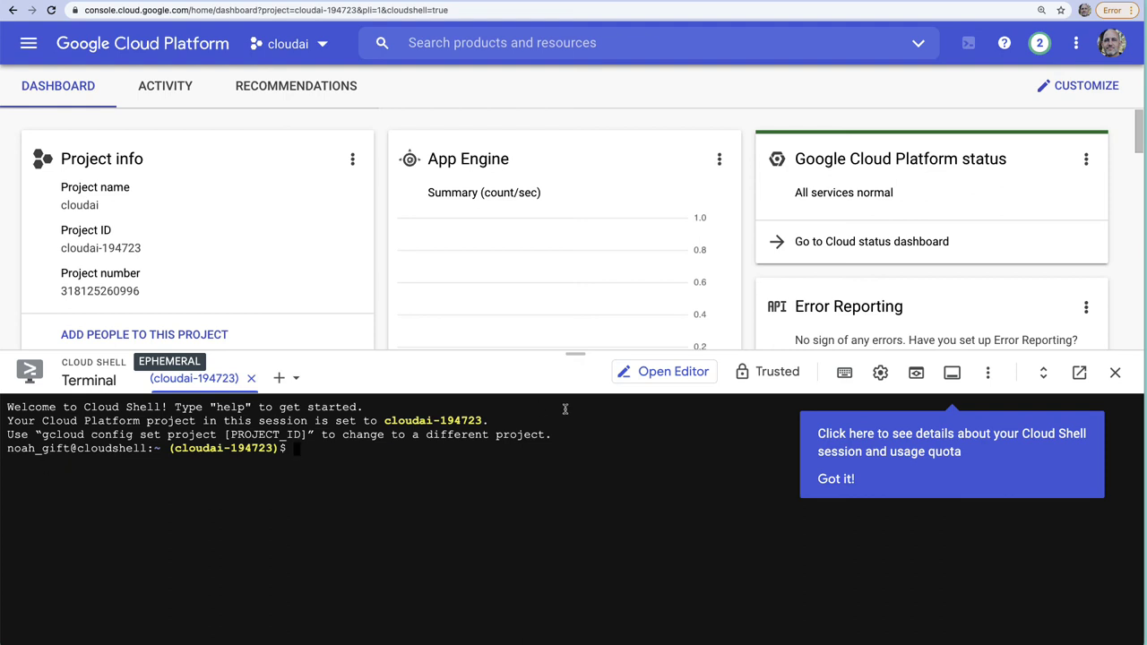
pyautogui.click(836, 480)
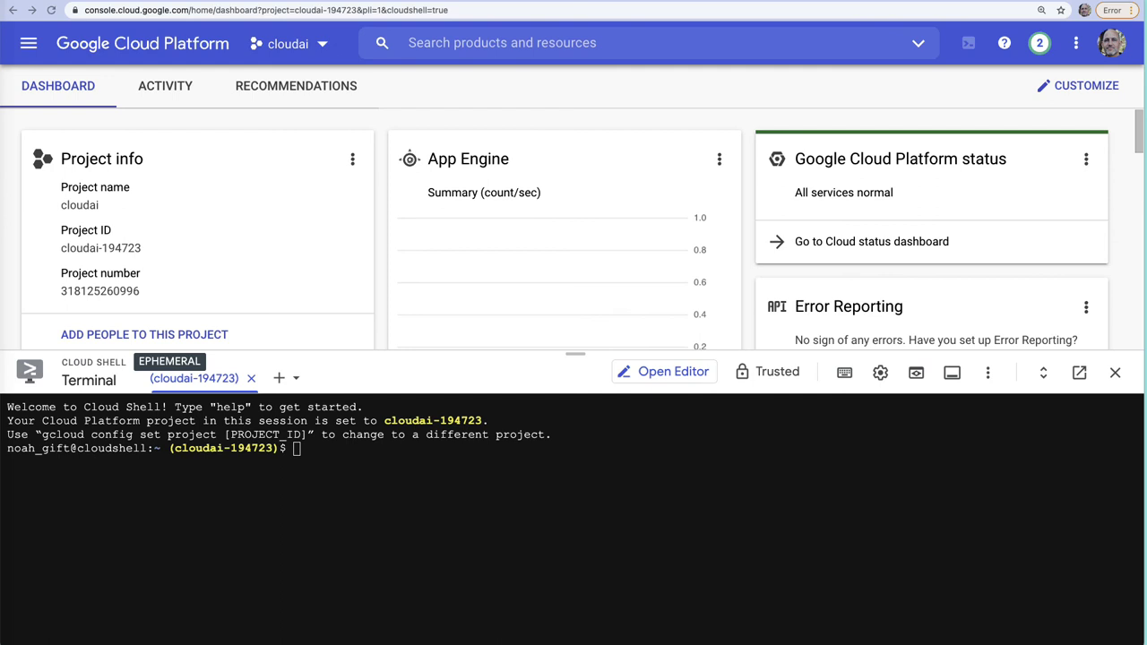
pyautogui.write('ls')
pyautogui.press('Return')
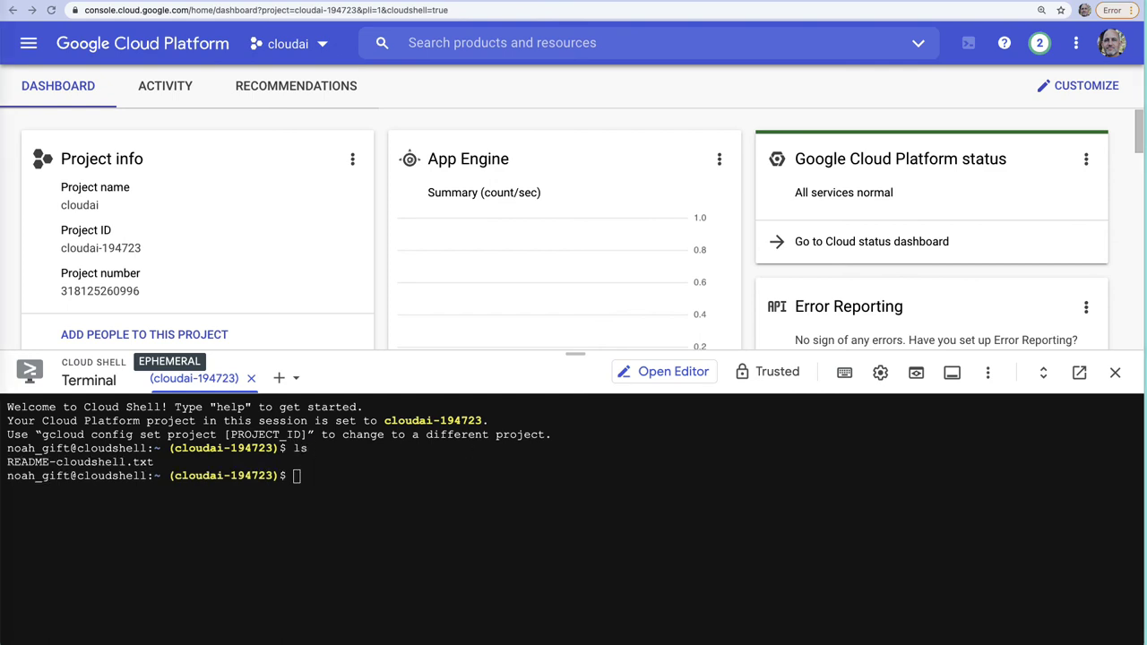
# Try to clone the Python-MLOps-Cookbook repository over SSH with git clone, accepting github.com as a known host.
pyautogui.click(416, 500)
pyautogui.write('git clone')
pyautogui.press('super+v')
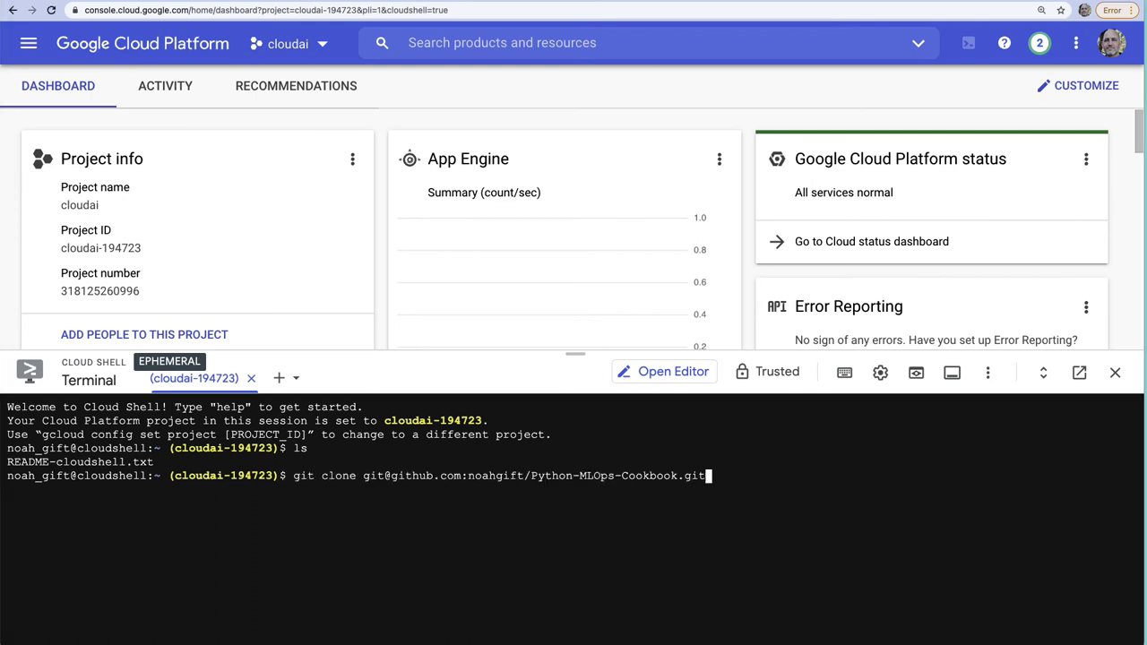
pyautogui.press('Return')
pyautogui.write('yes')
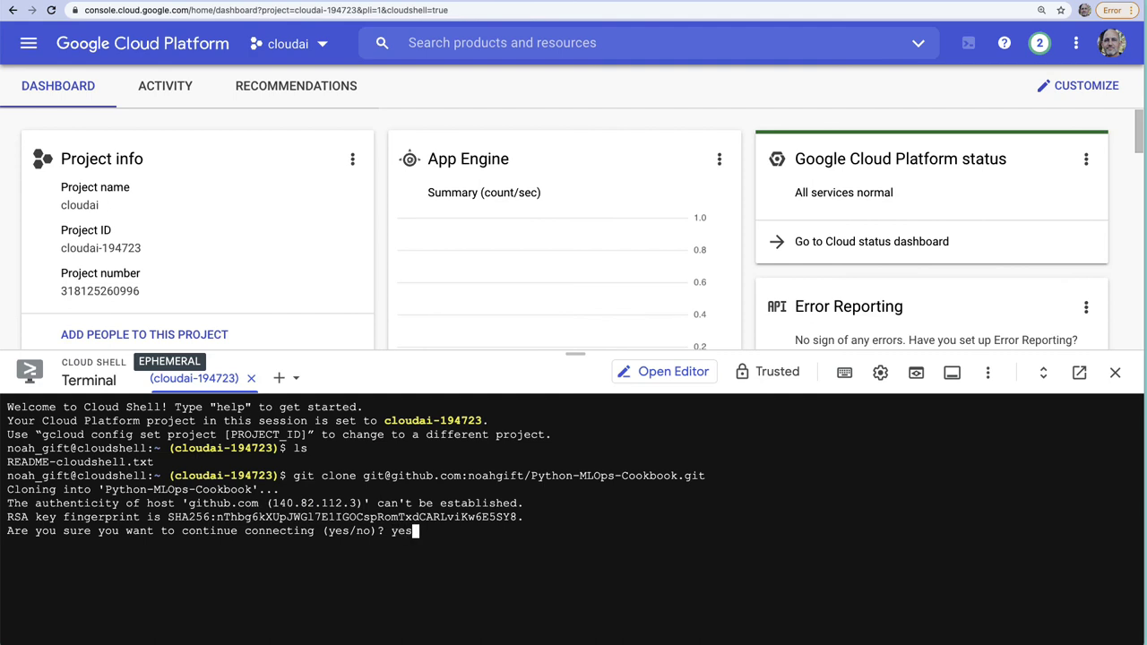
pyautogui.press('Return')
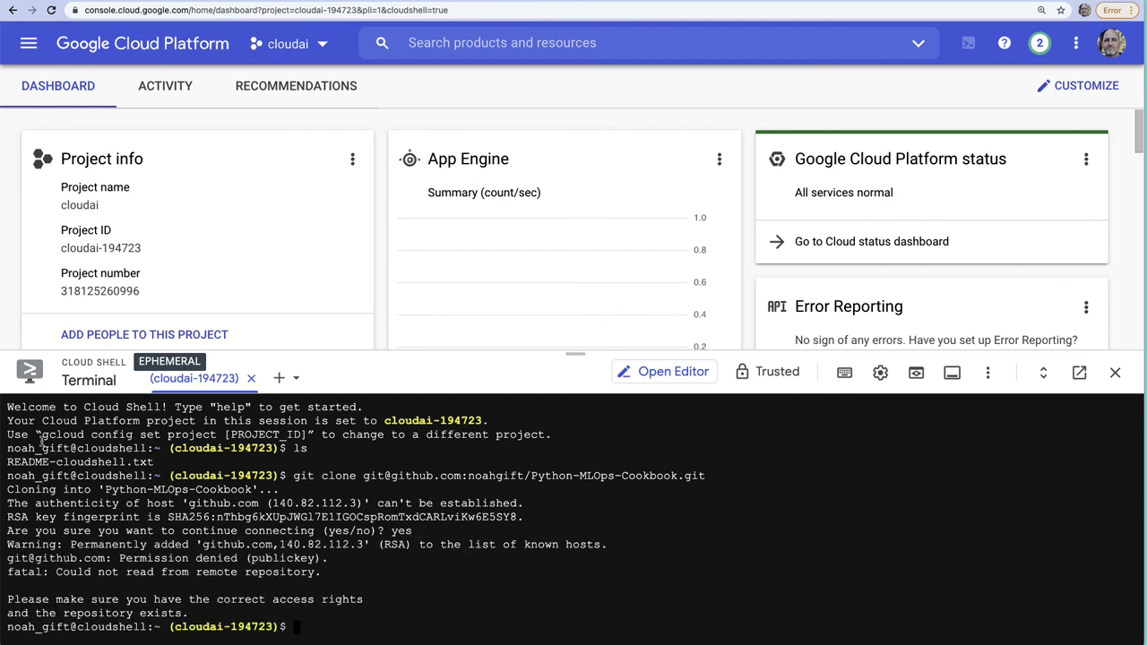
# Check the Ephemeral mode notice, then generate an RSA key pair with ssh-keygen, accepting the default file location and an empty passphrase.
pyautogui.click(198, 363)
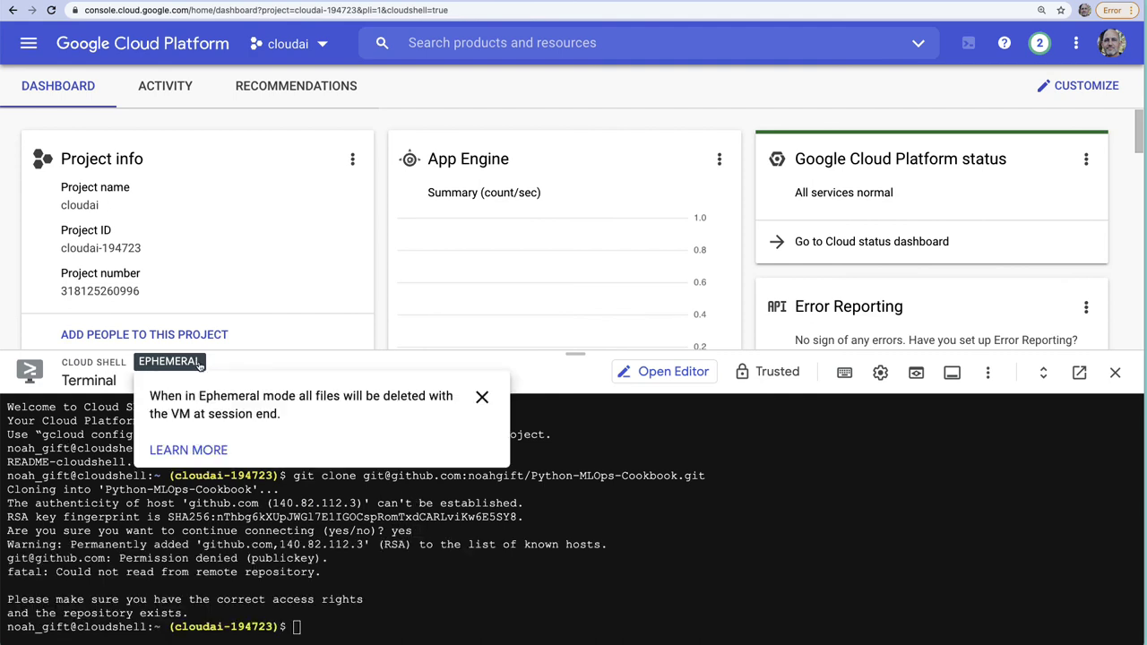
pyautogui.click(482, 396)
pyautogui.write('ssh-keygen -t rsa')
pyautogui.press('Return')
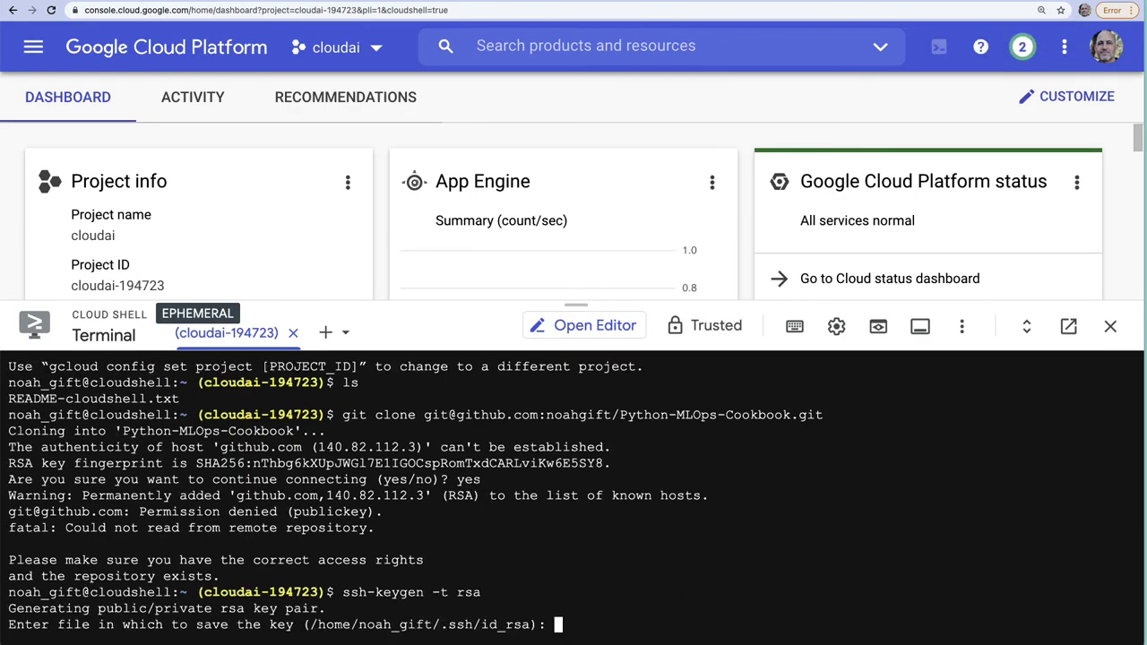
pyautogui.press('Return')
pyautogui.press('Return')
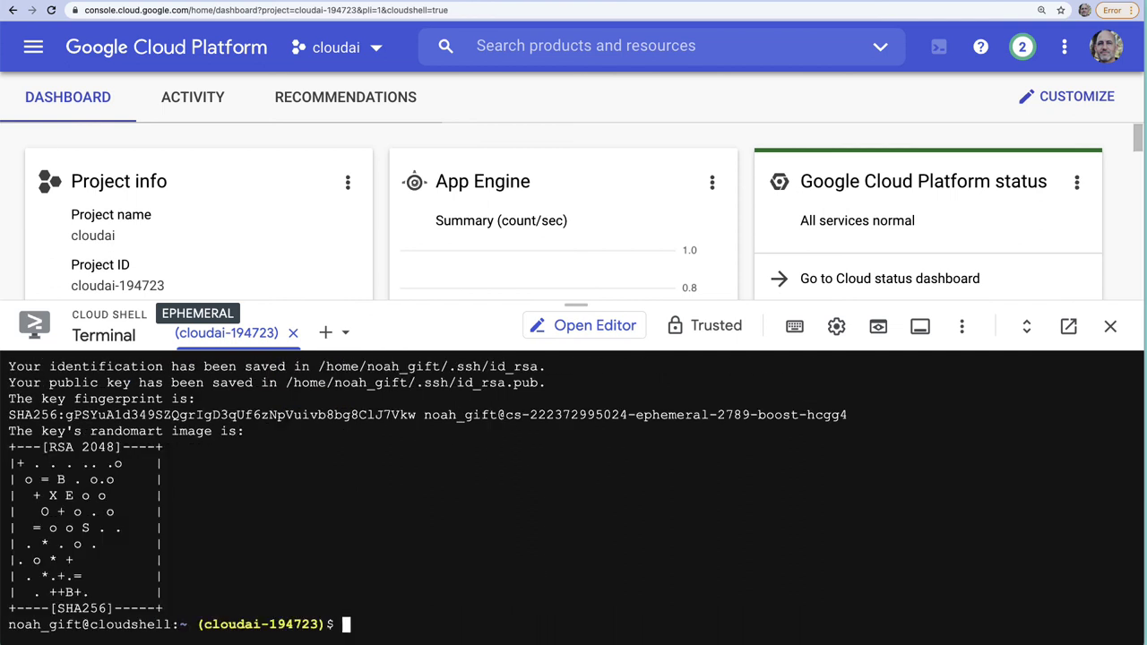
# Print the public key file id_rsa.pub with cat and copy the full public key from the output.
pyautogui.moveTo(543, 383); pyautogui.dragTo(284, 383)
pyautogui.press('super+c')
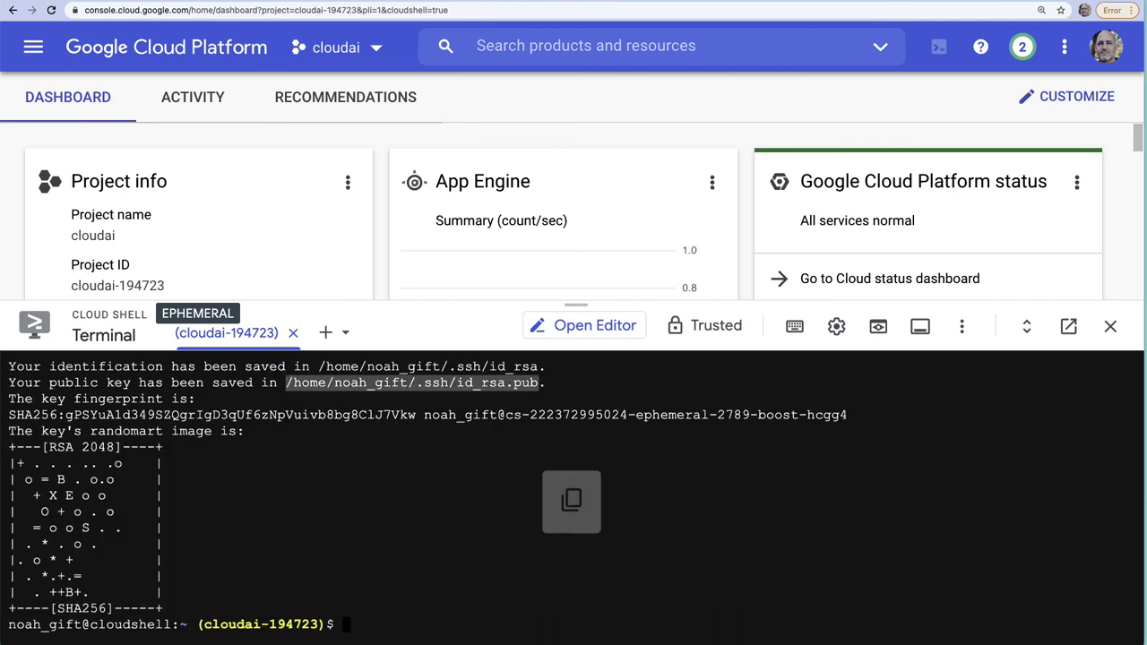
pyautogui.write('cat')
pyautogui.press('super+v')
pyautogui.press('Return')
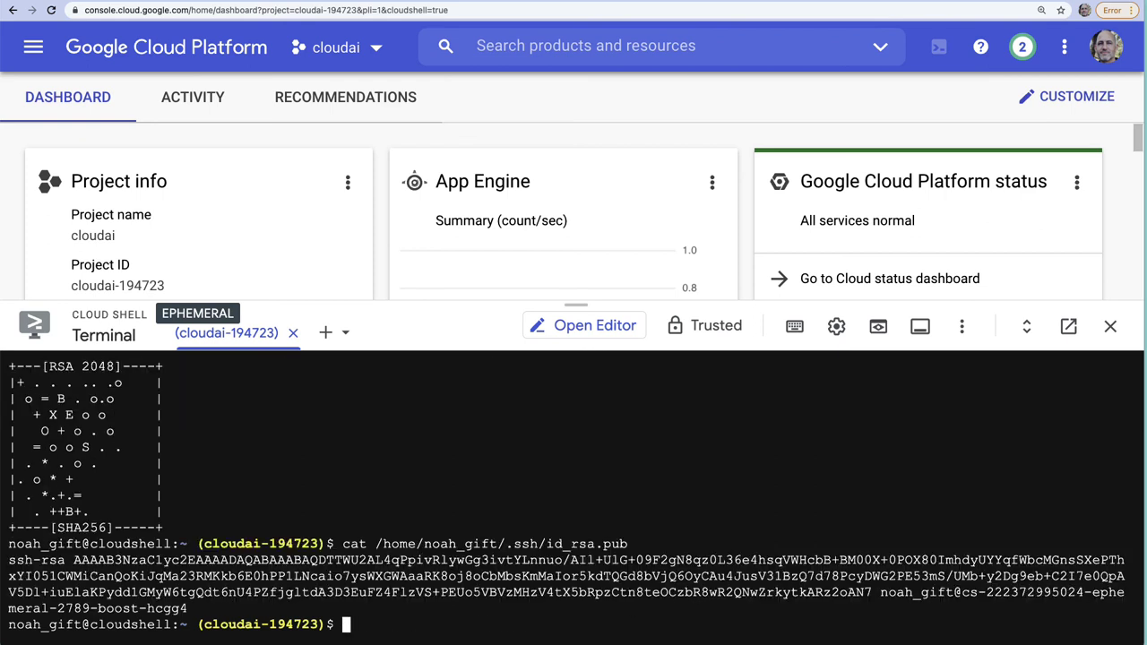
pyautogui.moveTo(199, 608); pyautogui.dragTo(4, 560)
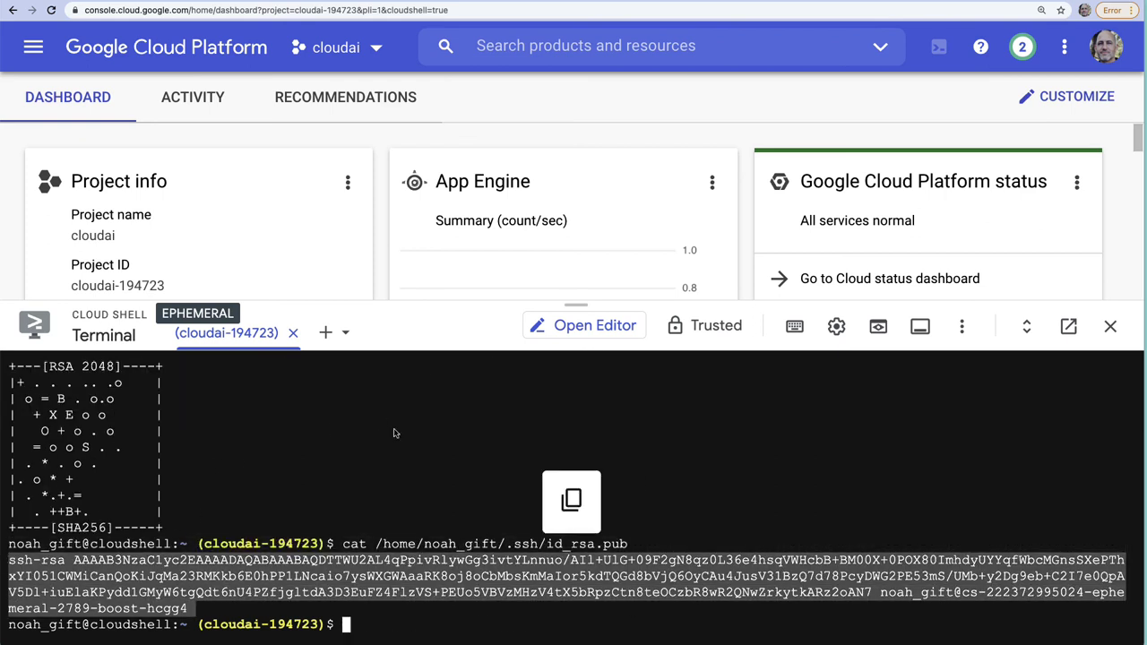
# Search for github in a new browser tab and open the GitHub home page from the results.
pyautogui.press('super+t')
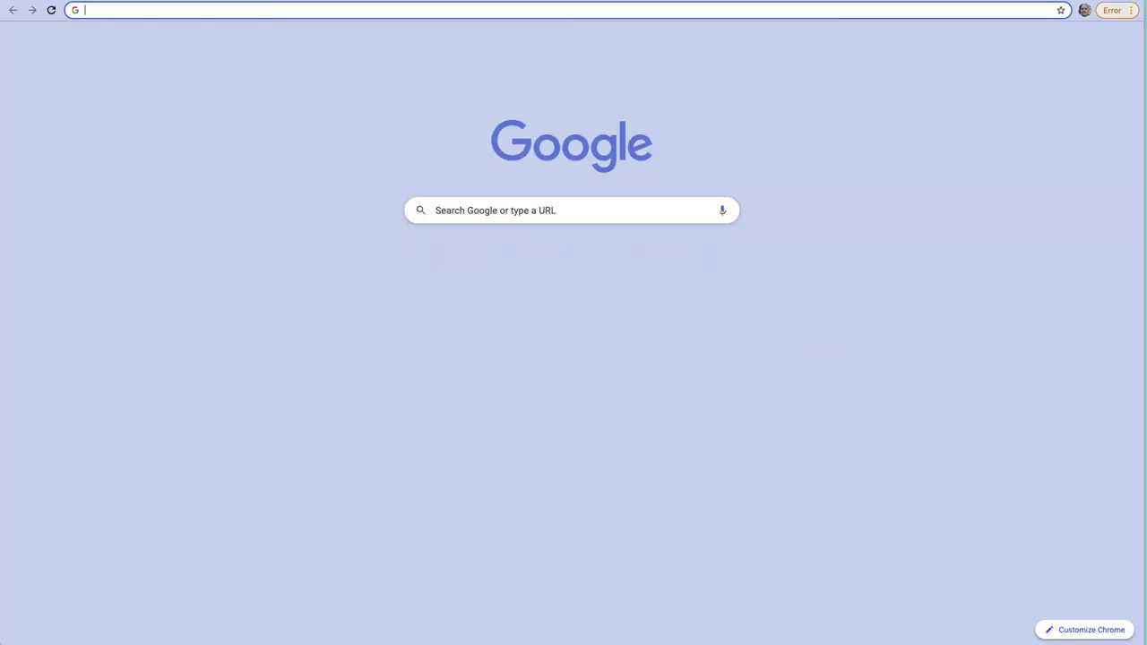
pyautogui.write('github')
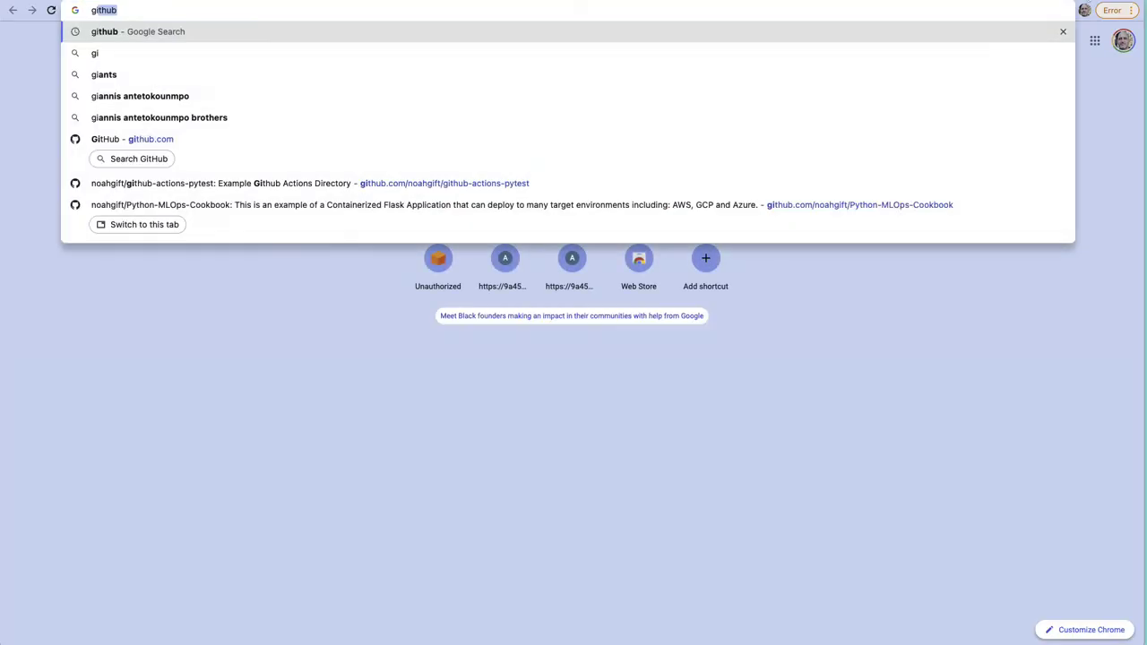
pyautogui.press('Return')
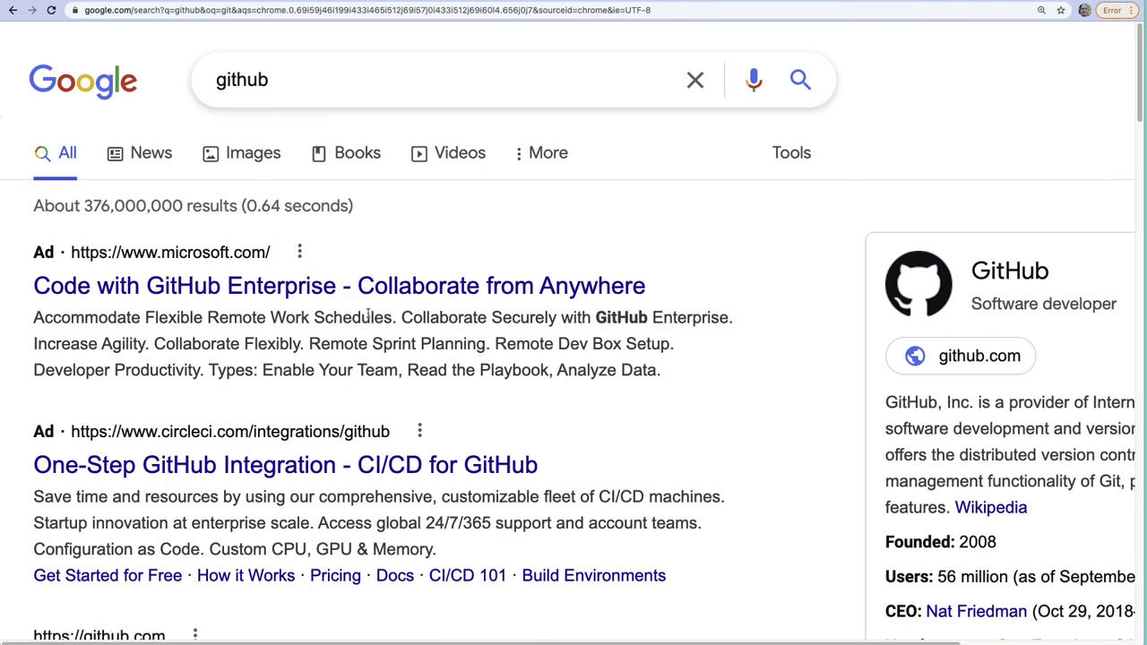
pyautogui.scroll(-2, 282, 438)
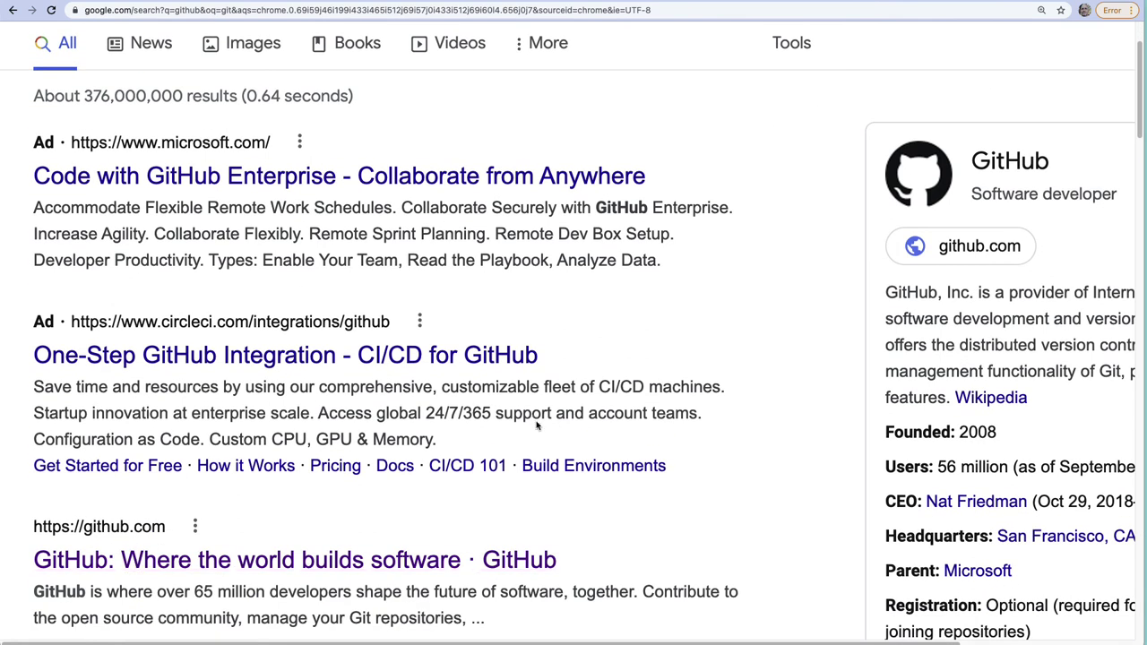
pyautogui.click(422, 560)
# Go to the SSH keys section of the GitHub account settings and start a new SSH key.
pyautogui.click(1082, 53)
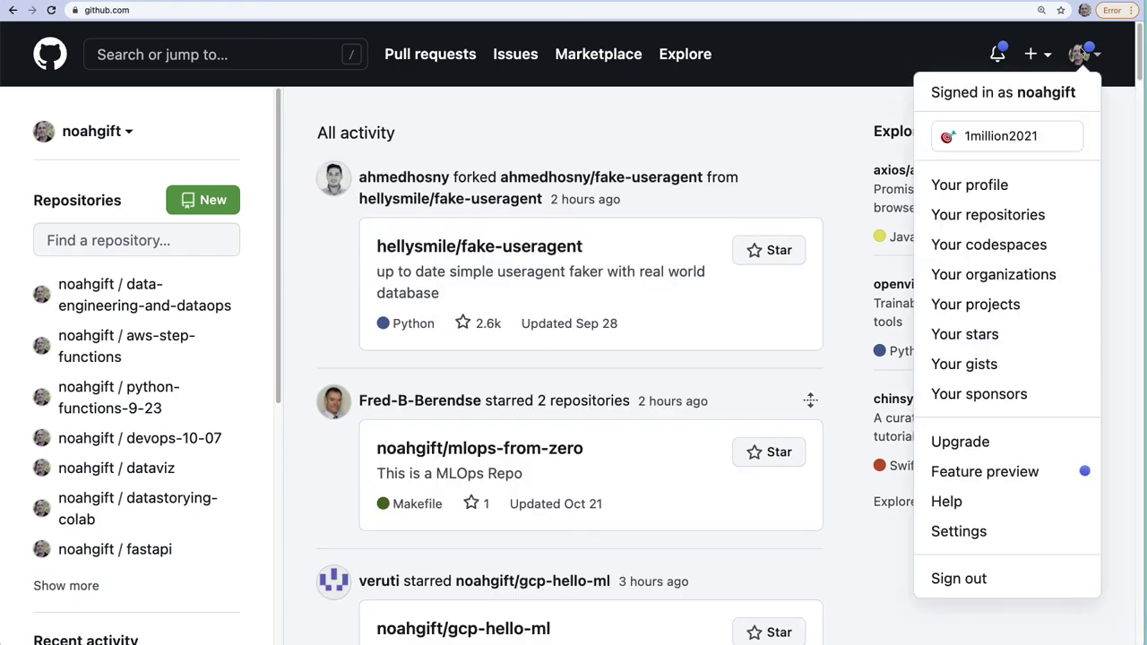
pyautogui.click(965, 532)
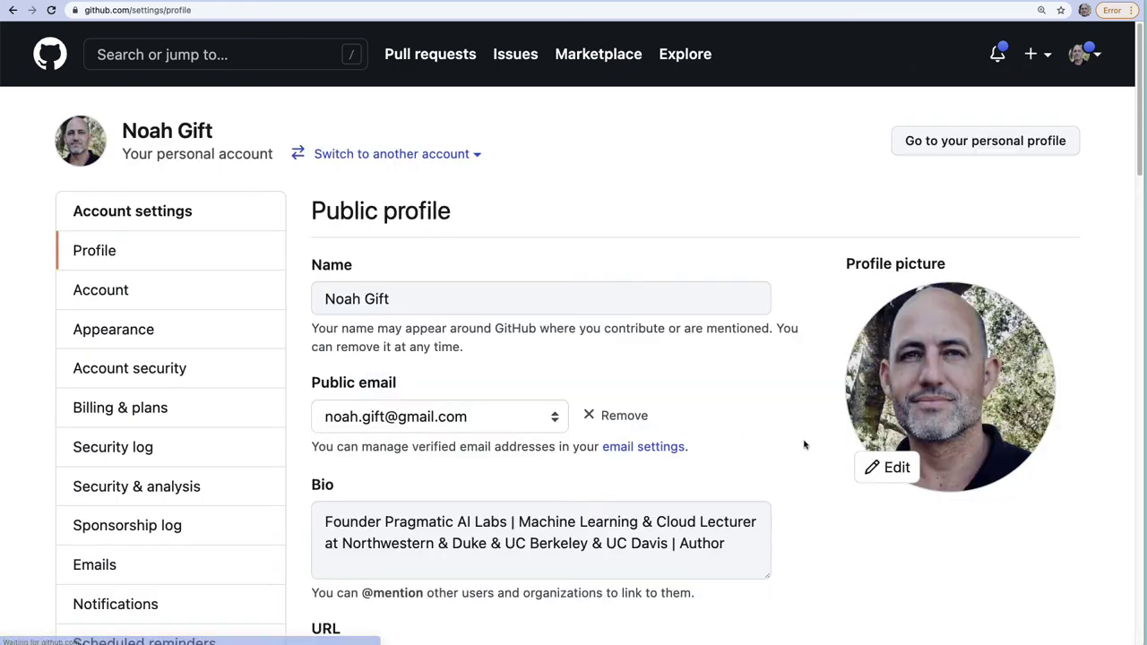
pyautogui.scroll(-5, 191, 376)
pyautogui.click(144, 433)
pyautogui.click(1016, 215)
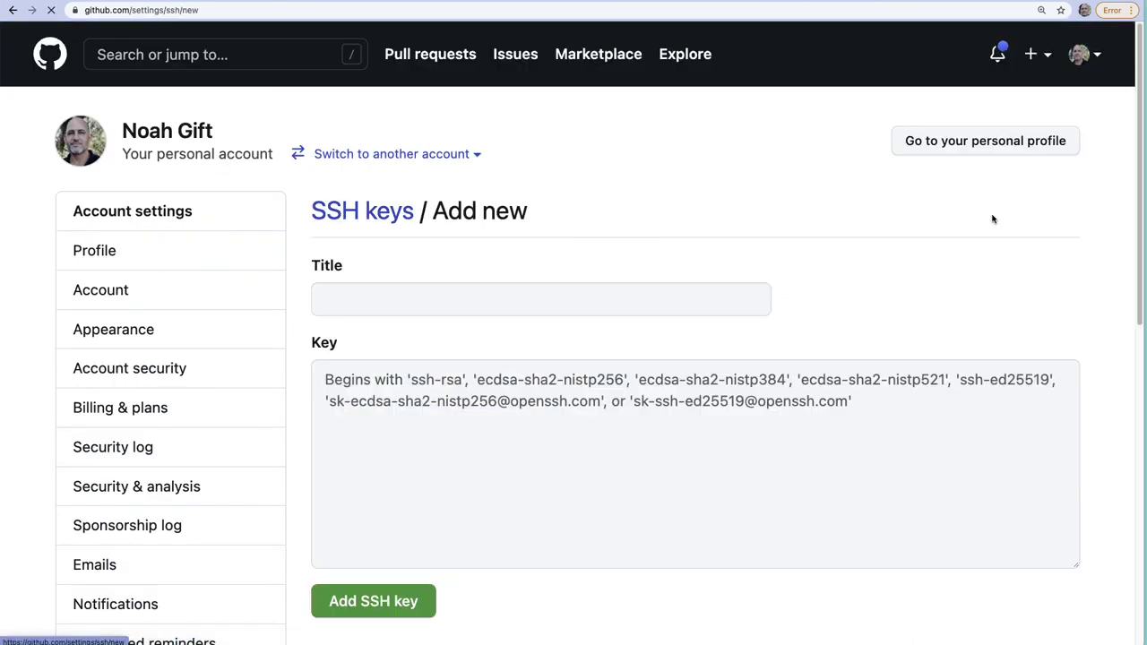
# Paste the copied public key, title it "gcp", add it to the GitHub account and confirm with the account password.
pyautogui.click(440, 440)
pyautogui.press('super+v')
pyautogui.click(394, 302)
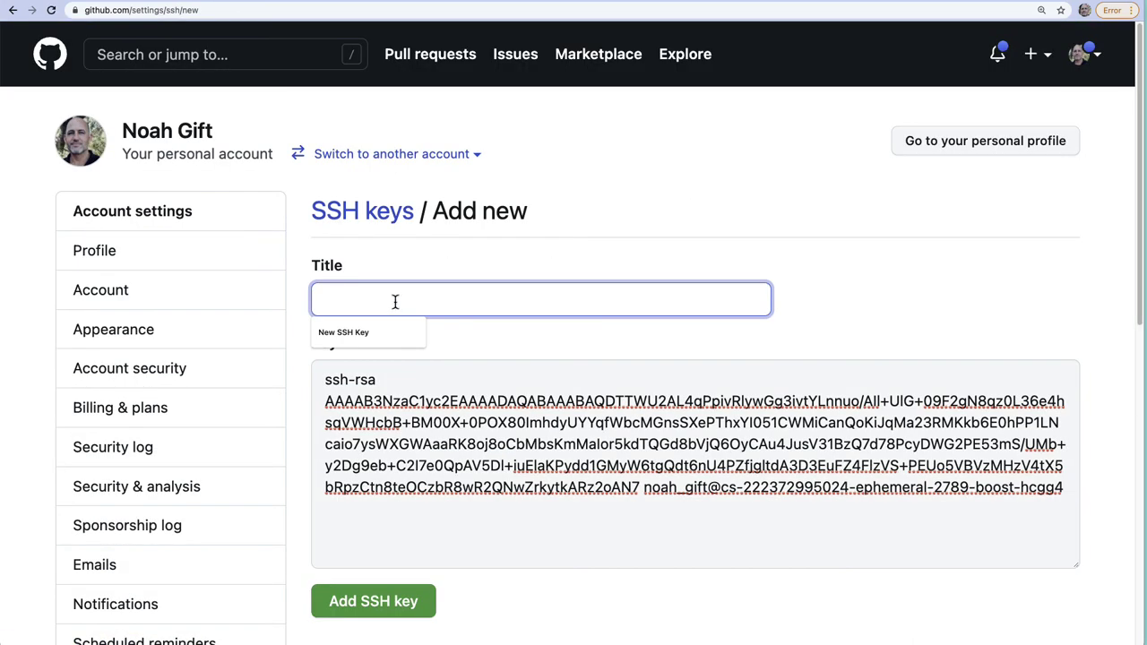
pyautogui.write('gcp')
pyautogui.click(395, 600)
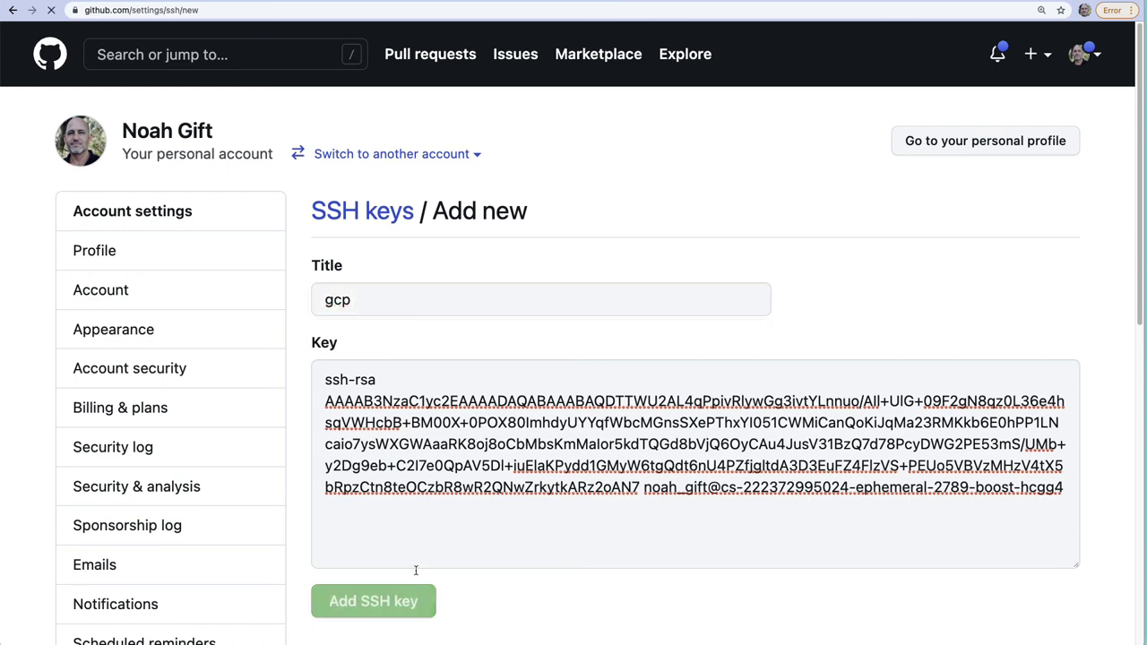
pyautogui.click(545, 256)
pyautogui.click(526, 296)
pyautogui.press('Return')
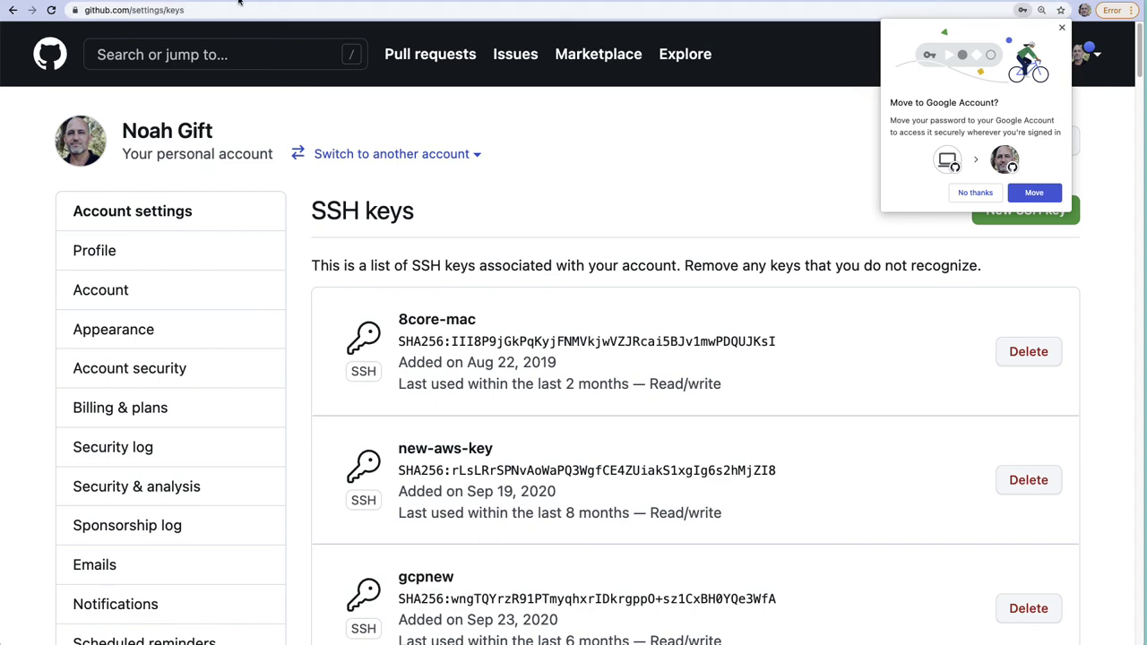
# Return to Cloud Shell, rerun the git clone of the Python-MLOps-Cookbook repository and clear the terminal.
pyautogui.click(377, 2)
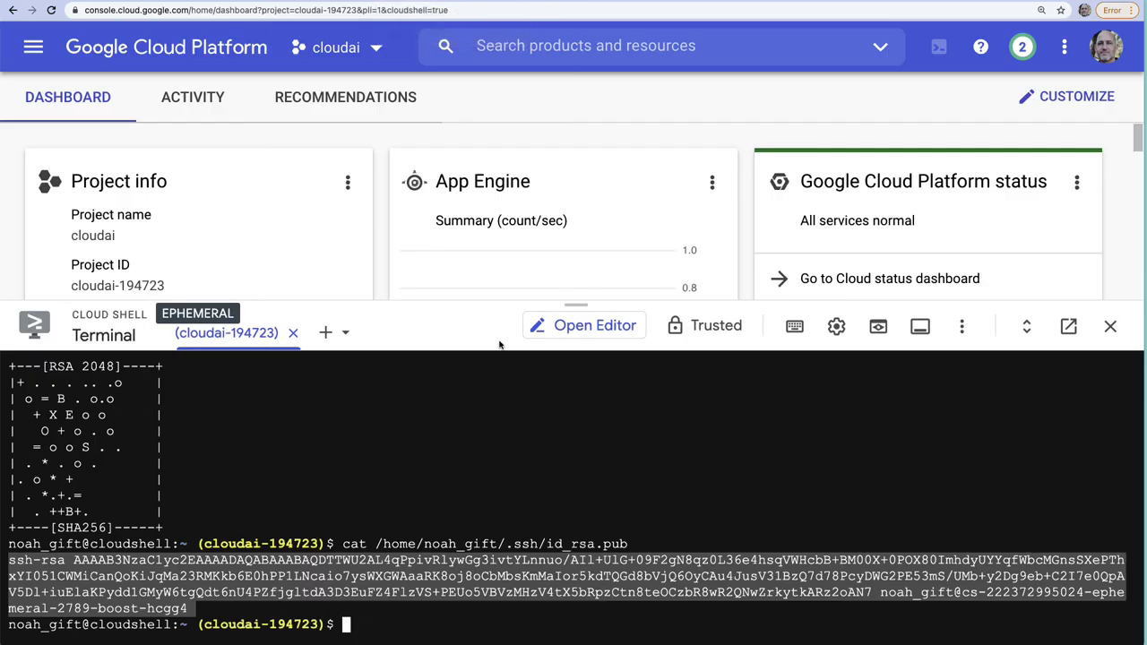
pyautogui.press('Up')
pyautogui.press('Up')
pyautogui.press('Up')
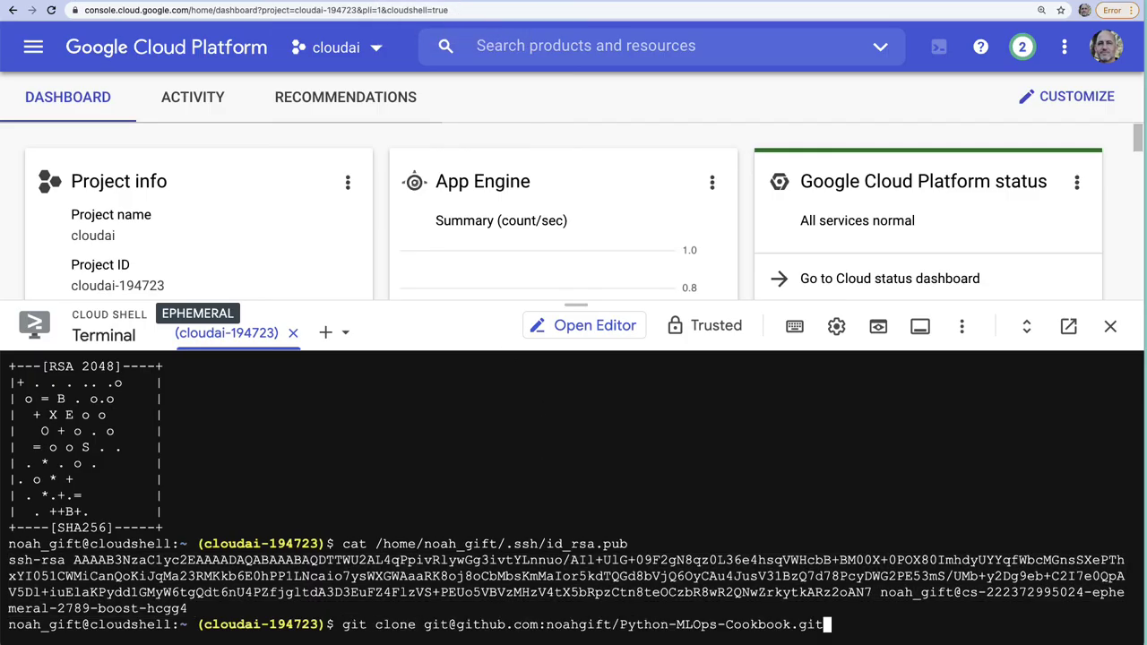
pyautogui.press('Return')
pyautogui.hotkey('ctrl', 'l')
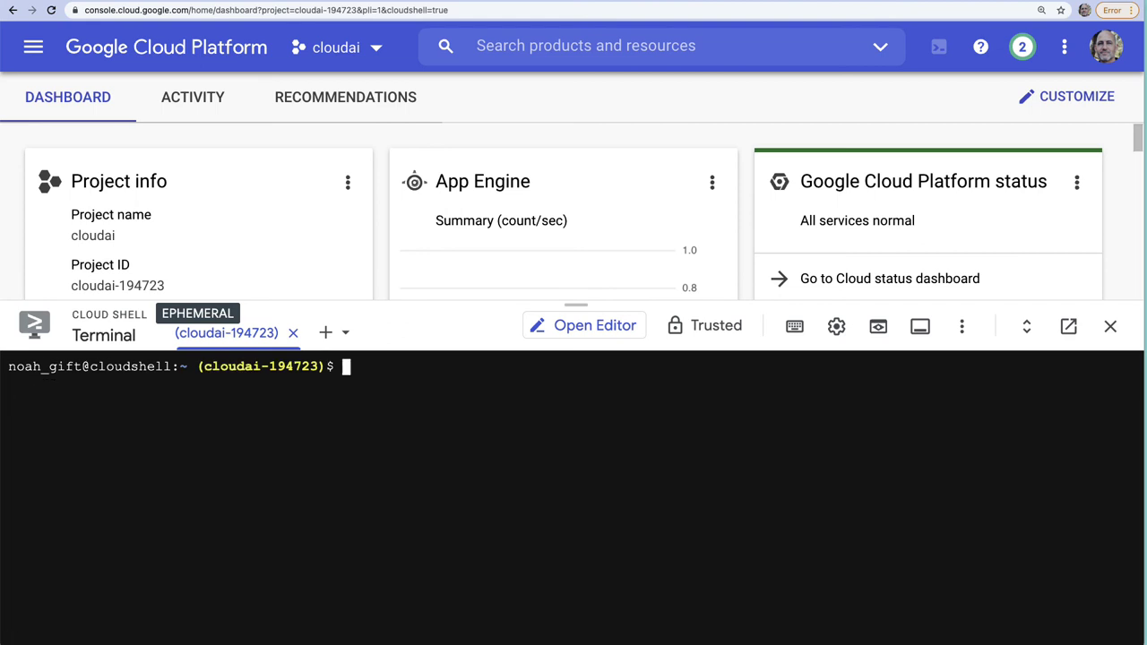
# Create a Python virtual environment at ~/.venv with virtualenv and activate it.
pyautogui.write('virtualenv ~/')
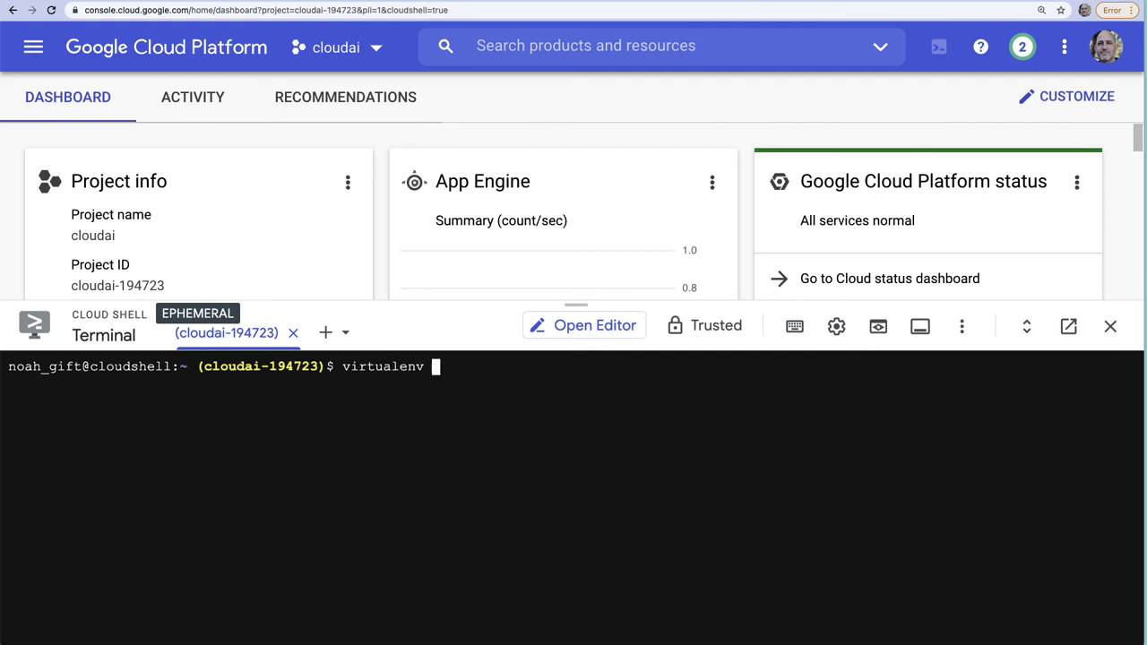
pyautogui.write('.venv')
pyautogui.press('Return')
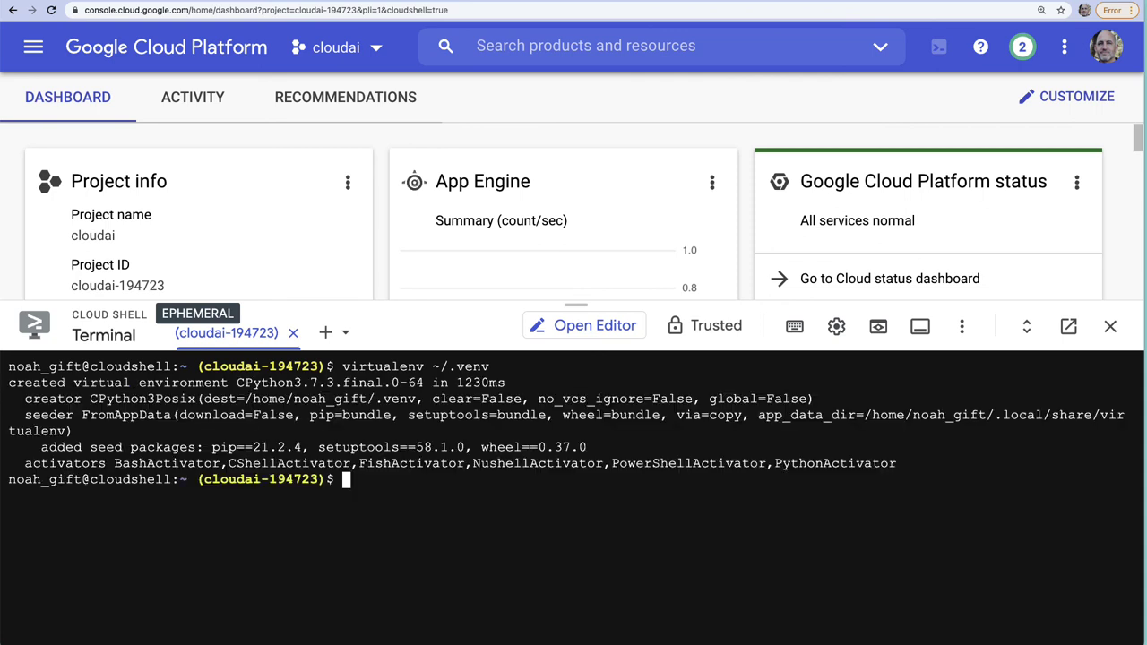
pyautogui.write('source ~/.venv/bin/activate')
pyautogui.press('Return')
pyautogui.hotkey('ctrl', 'l')
# List the home directory's files and change into the Python-MLOps-Cookbook directory.
pyautogui.write('ls')
pyautogui.press('Return')
pyautogui.write('cd p')
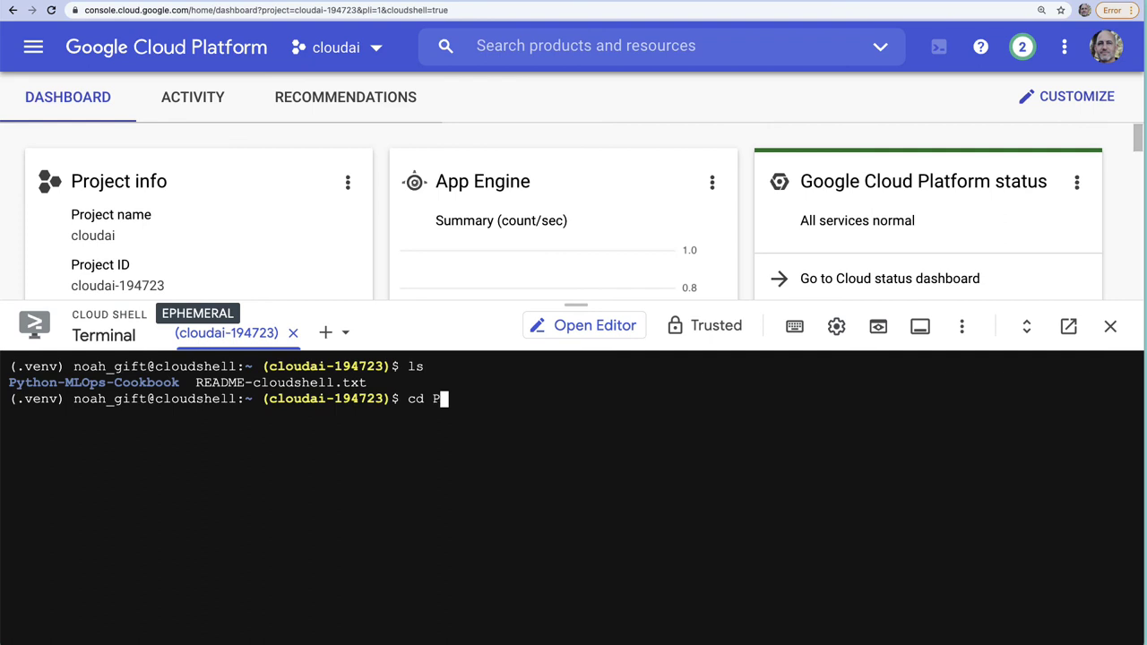
pyautogui.press('Tab')
pyautogui.press('Return')
# Run "make all" in the Python-MLOps-Cookbook directory to install the dependencies and test the project.
pyautogui.write('make ins')
pyautogui.press('BackSpace')
pyautogui.press('BackSpace')
pyautogui.press('BackSpace')
pyautogui.write('all')
pyautogui.press('Return')
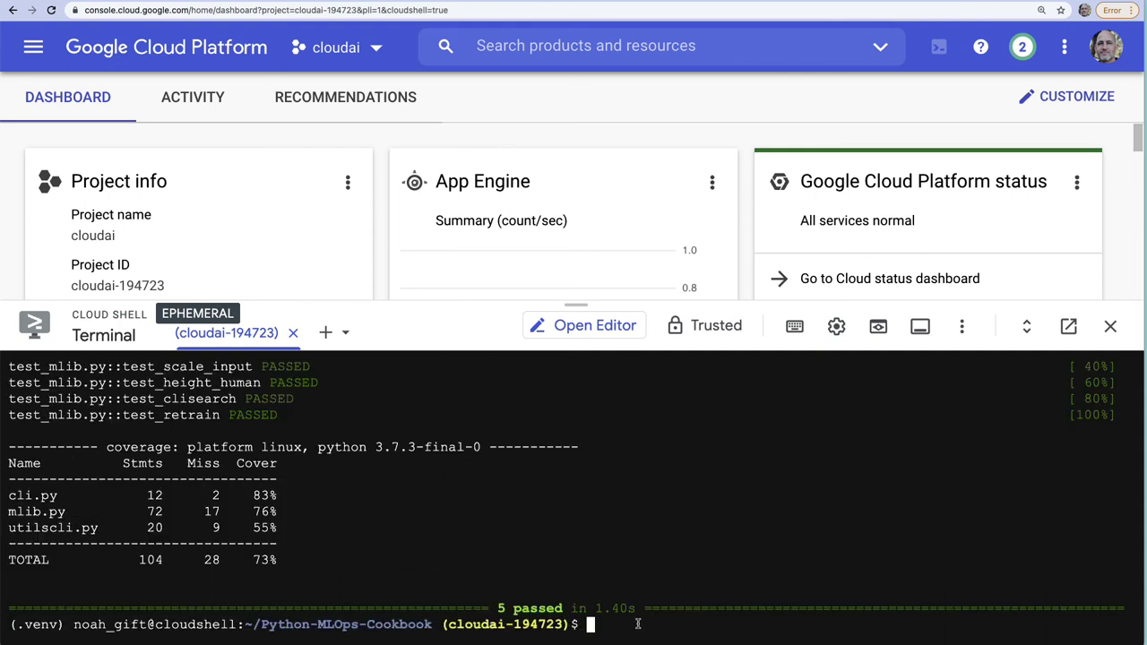
# Run "gcloud run deploy" with the default source location and service name, and authorize Cloud Shell to use the account credentials.
pyautogui.write('gcloud run deploy')
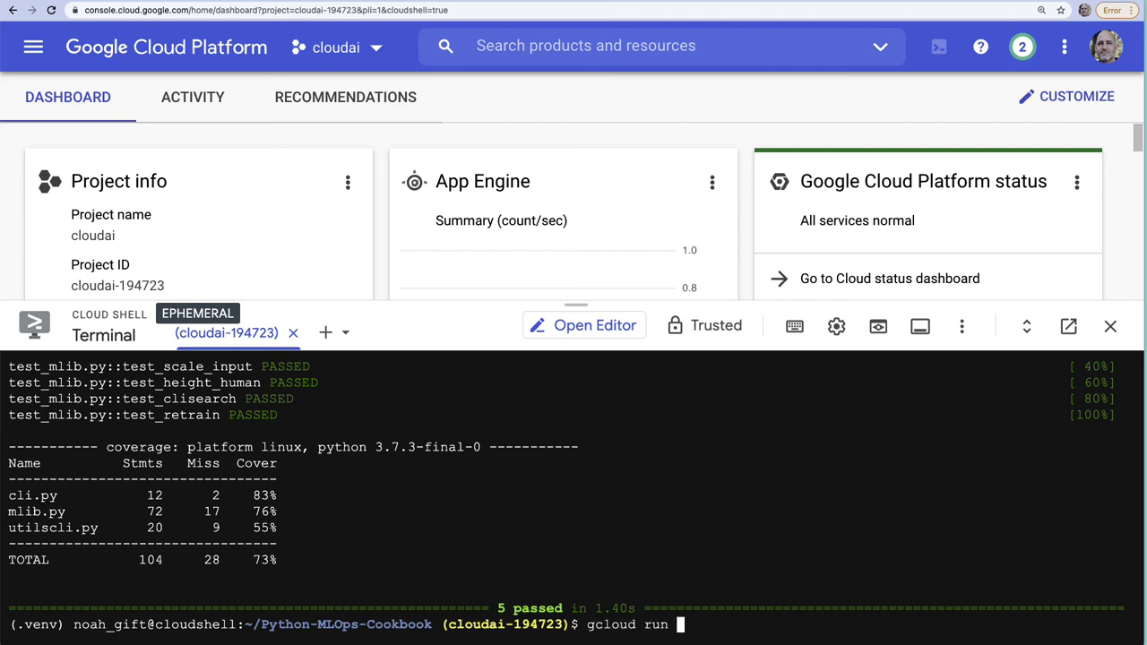
pyautogui.press('Return')
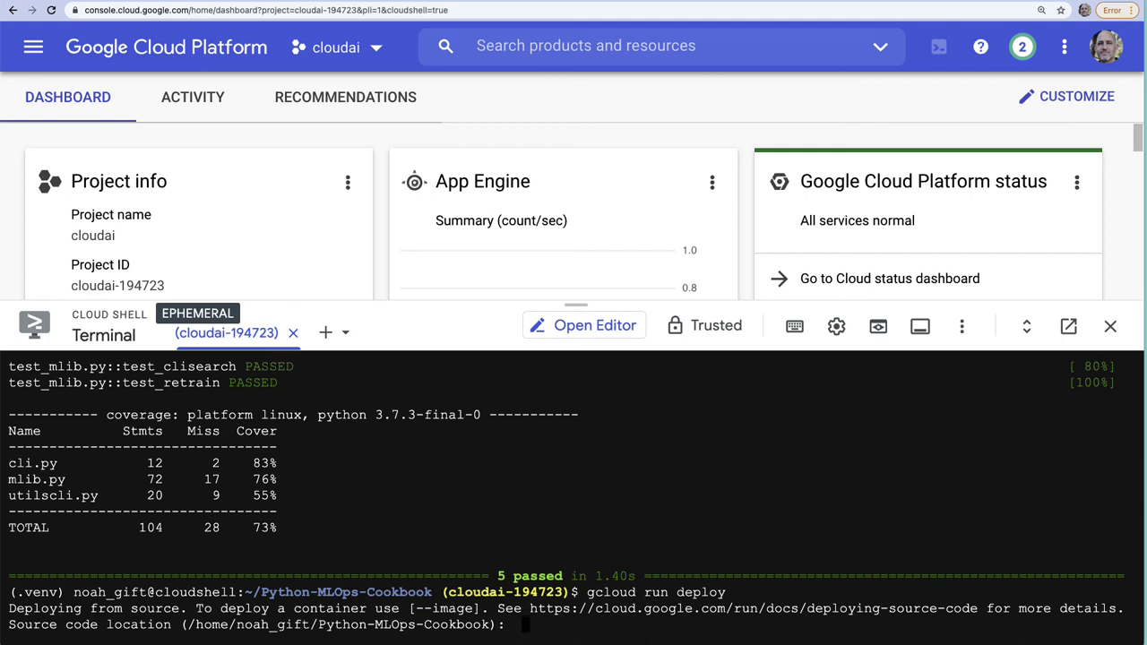
pyautogui.press('Return')
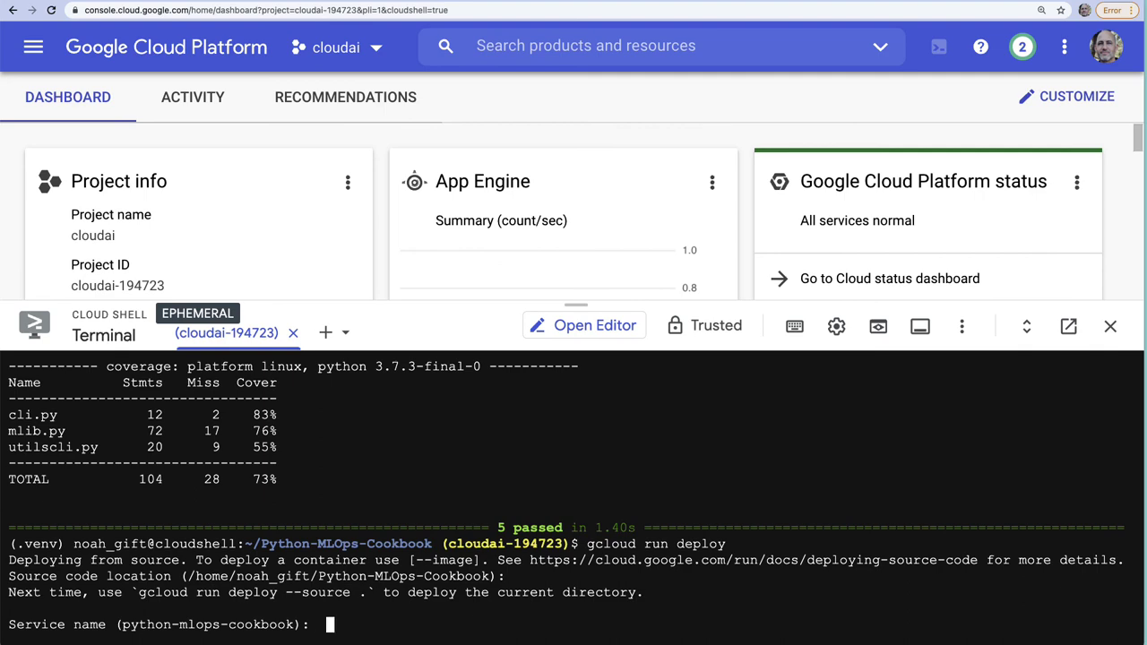
pyautogui.press('Return')
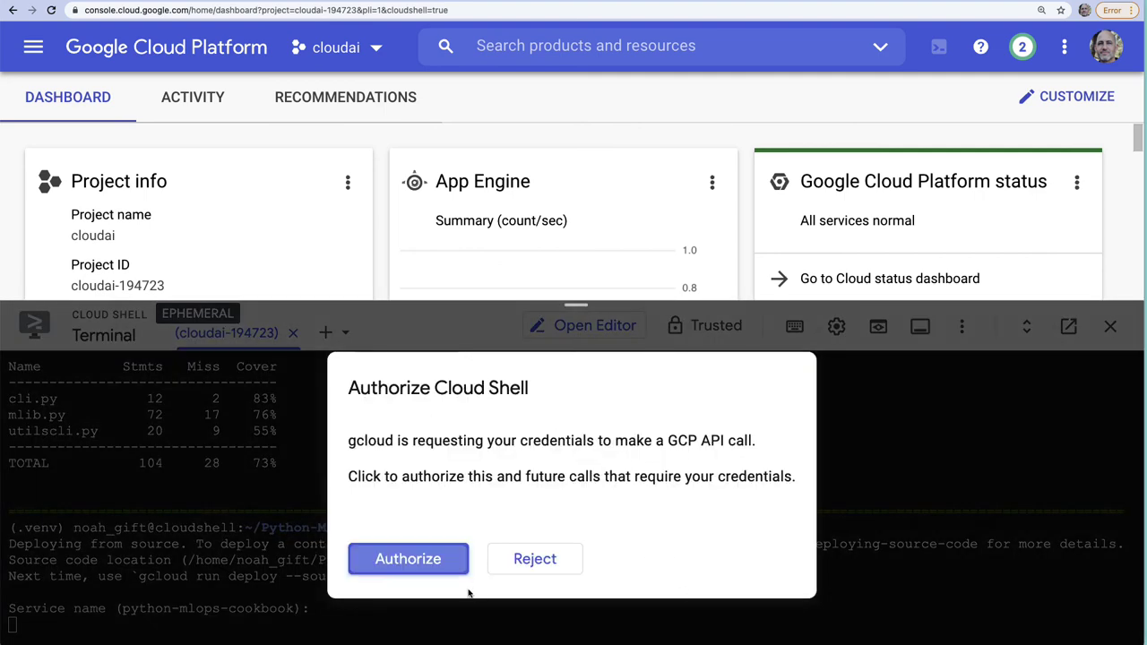
pyautogui.click(452, 566)
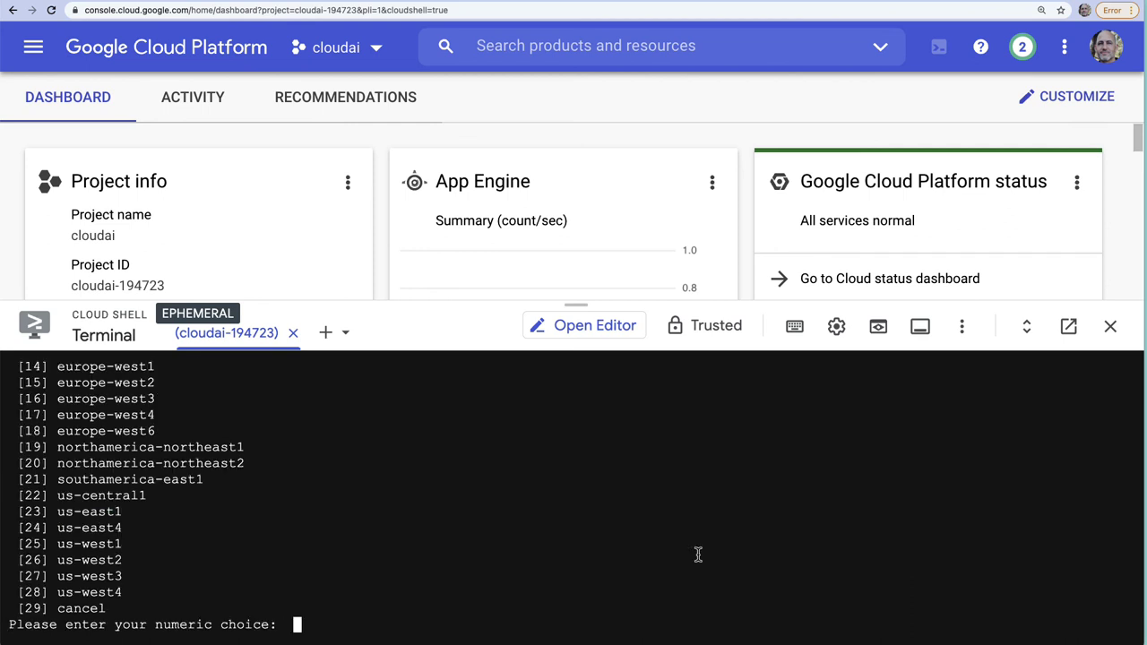
# Try to continue the cloudai deployment in region 23 (us-east1) with the Artifact Registry API enabled.
pyautogui.write('23')
pyautogui.press('Return')
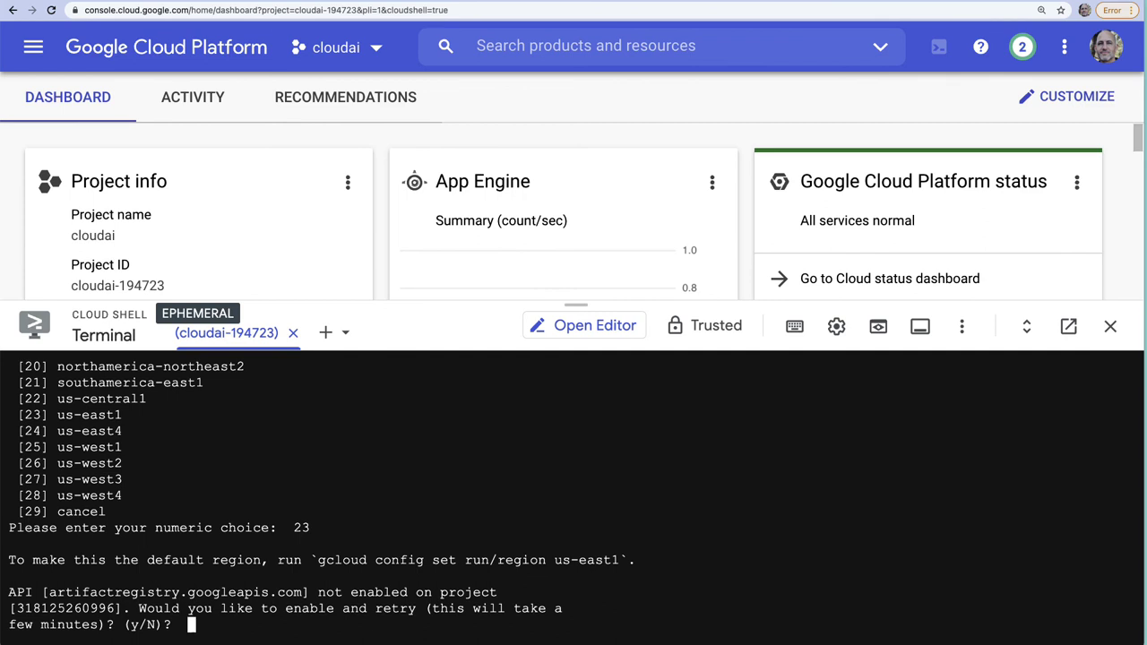
pyautogui.write('y')
pyautogui.press('Return')
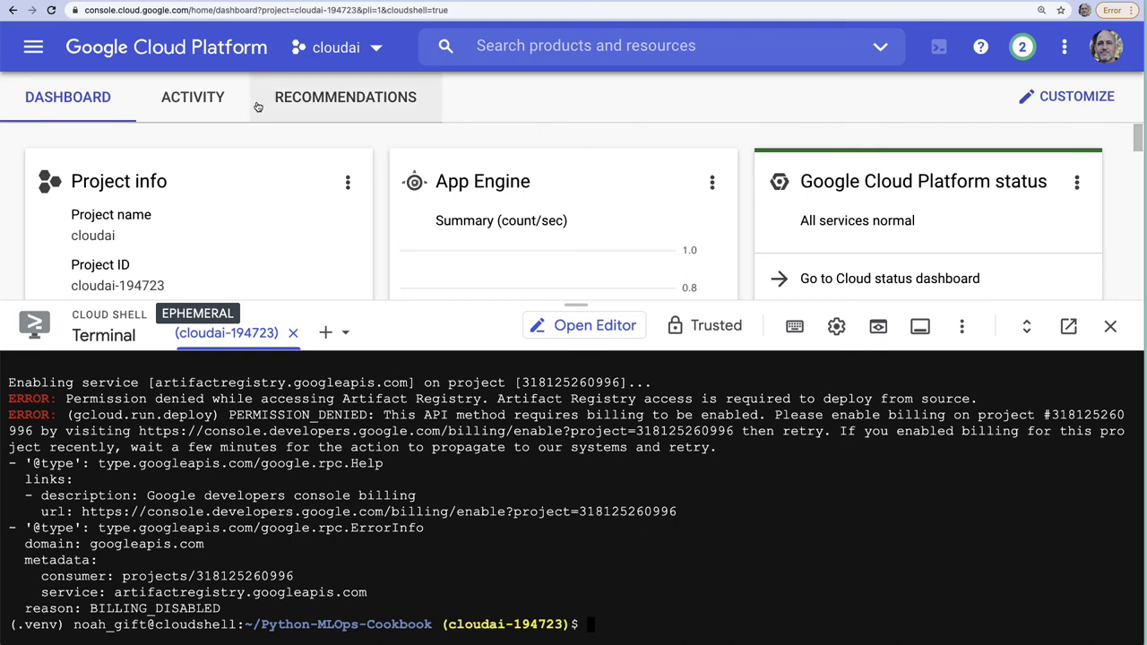
# Switch the console to the DukeCloudRun2 project and dismiss the project notification.
pyautogui.click(375, 50)
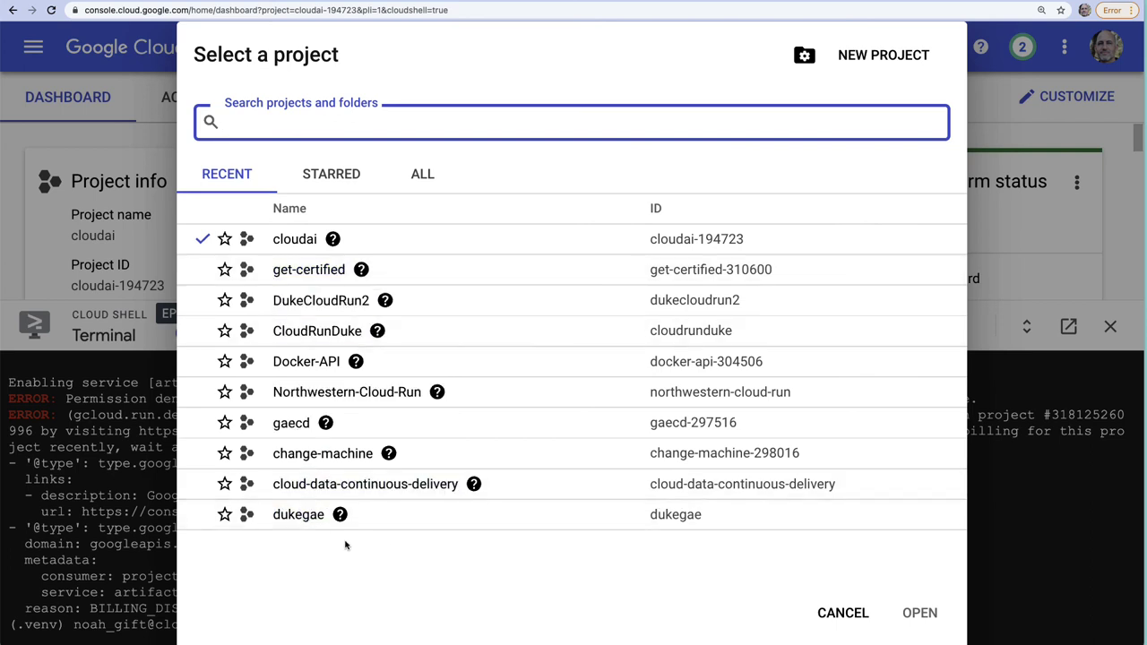
pyautogui.click(309, 302)
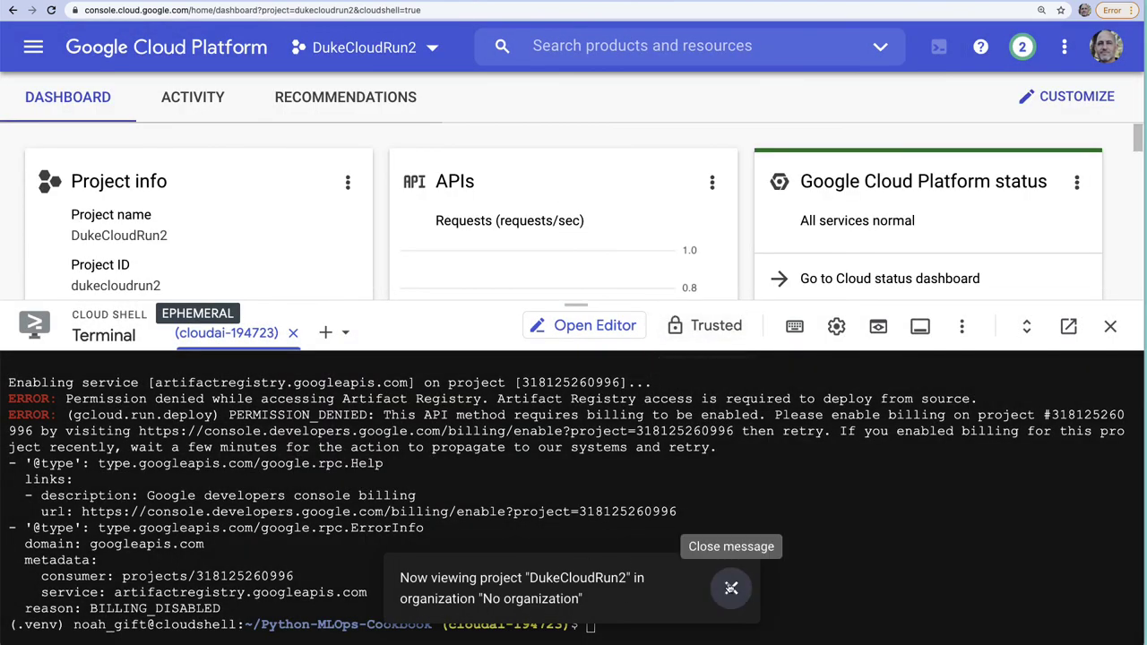
pyautogui.click(731, 588)
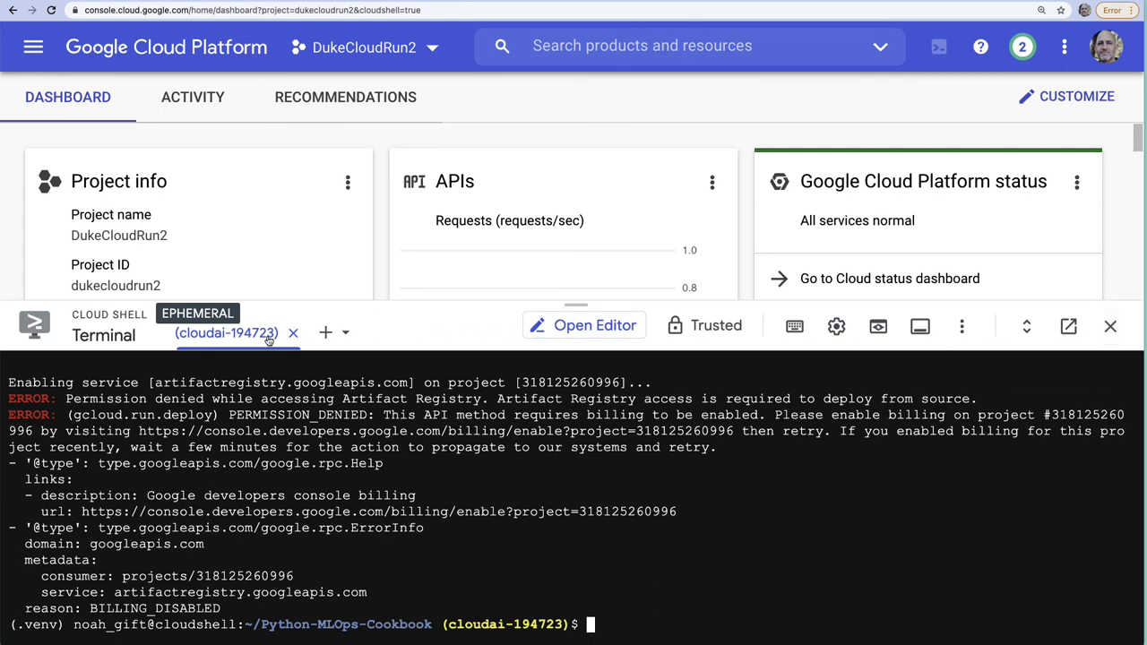
# Open a new Cloud Shell session for dukecloudrun2 and close the cloudai-194723 session.
pyautogui.click(325, 333)
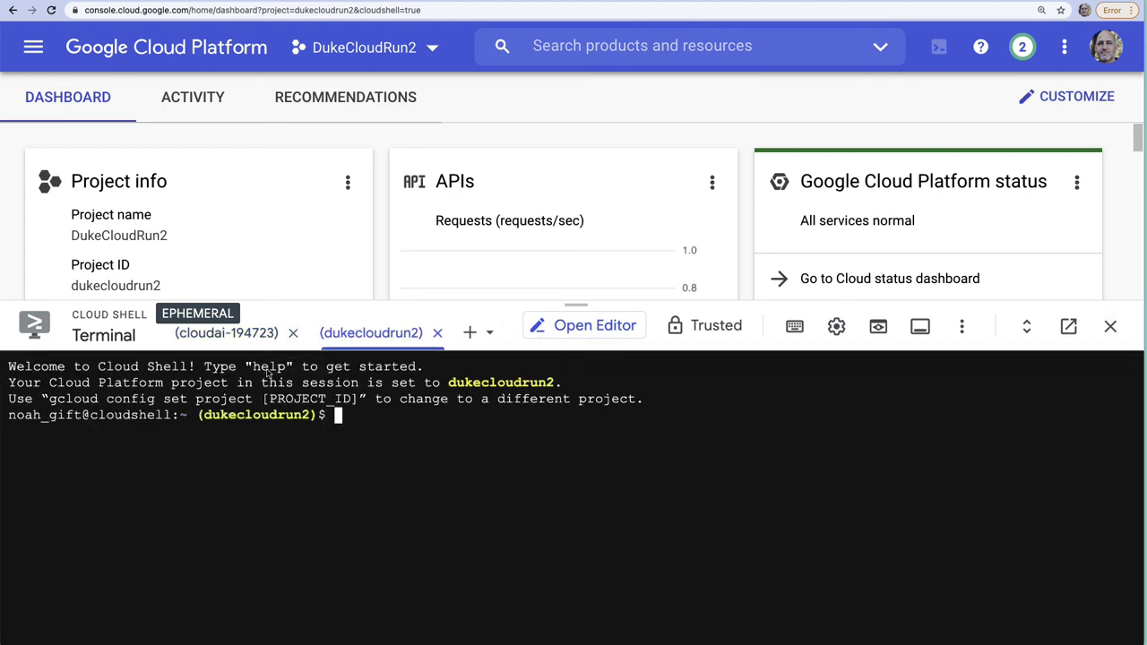
pyautogui.click(225, 332)
pyautogui.click(293, 335)
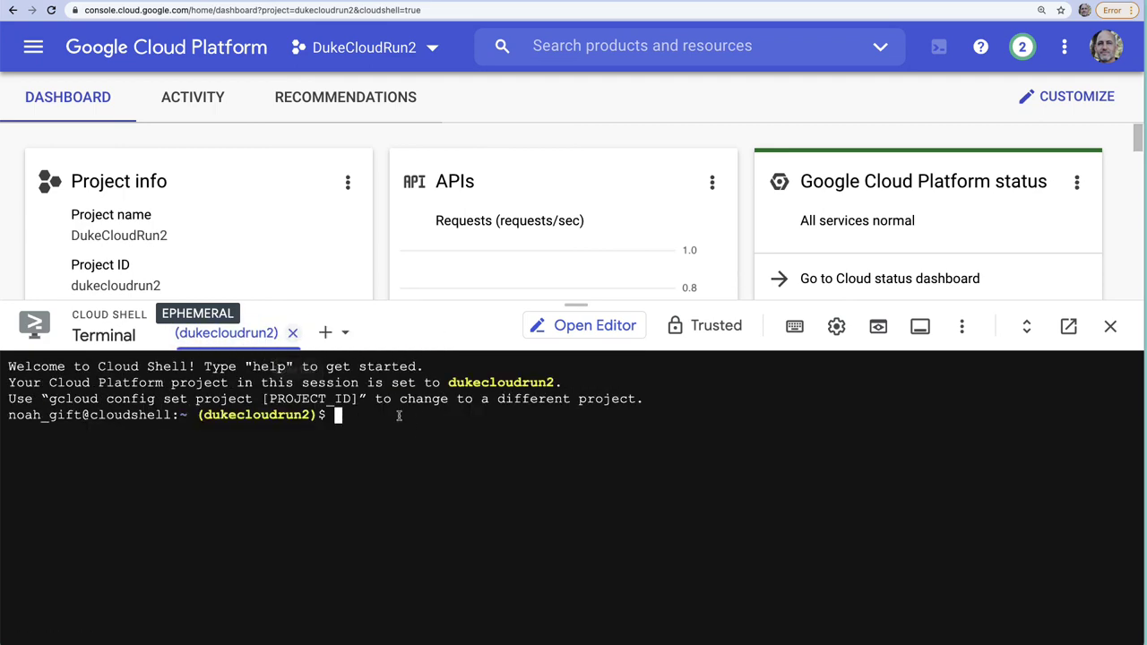
# Change into the Python-MLOps-Cookbook directory and activate the virtual environment at ~/.venv.
pyautogui.write('ls')
pyautogui.press('Return')
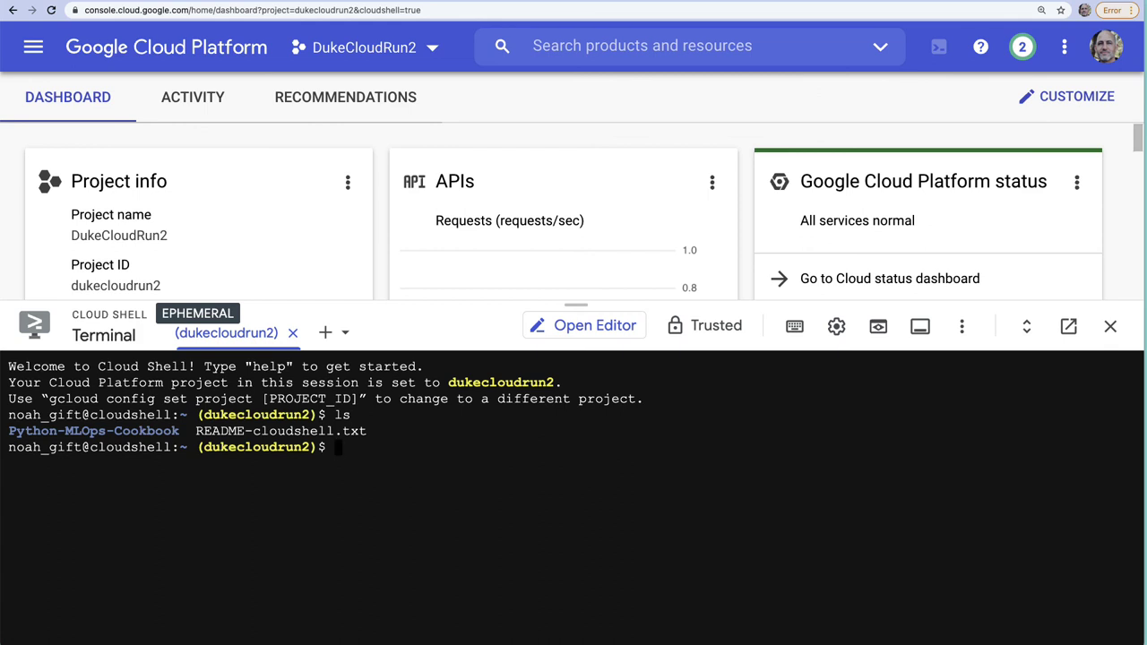
pyautogui.write('cd Python-MLOps-Cookbook/')
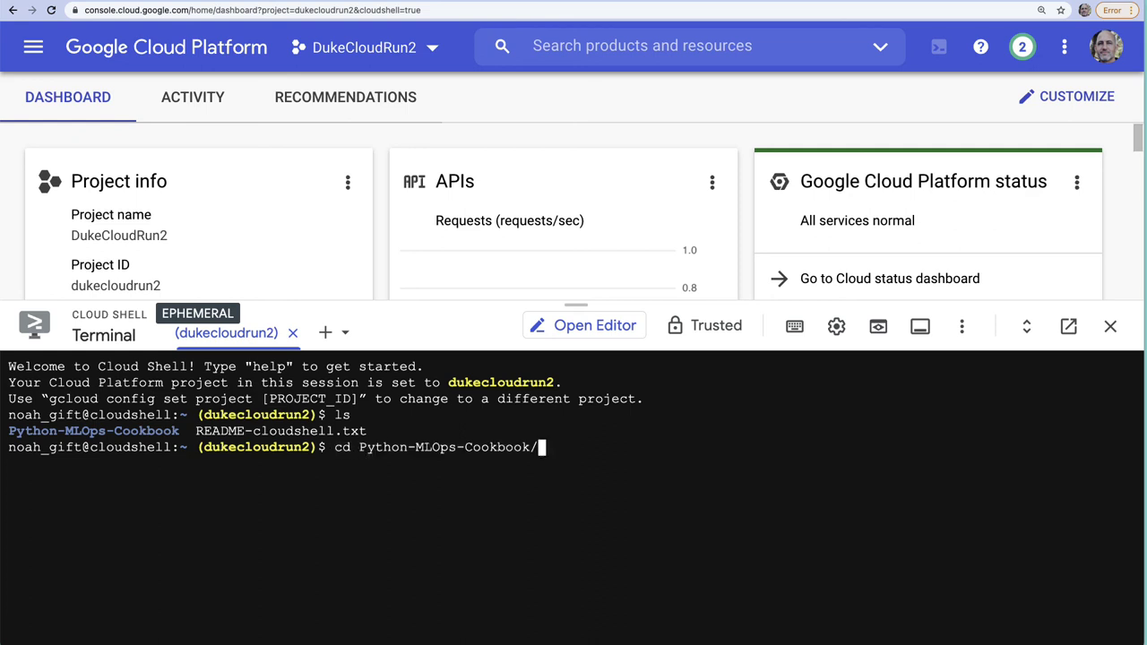
pyautogui.press('Return')
pyautogui.write('source')
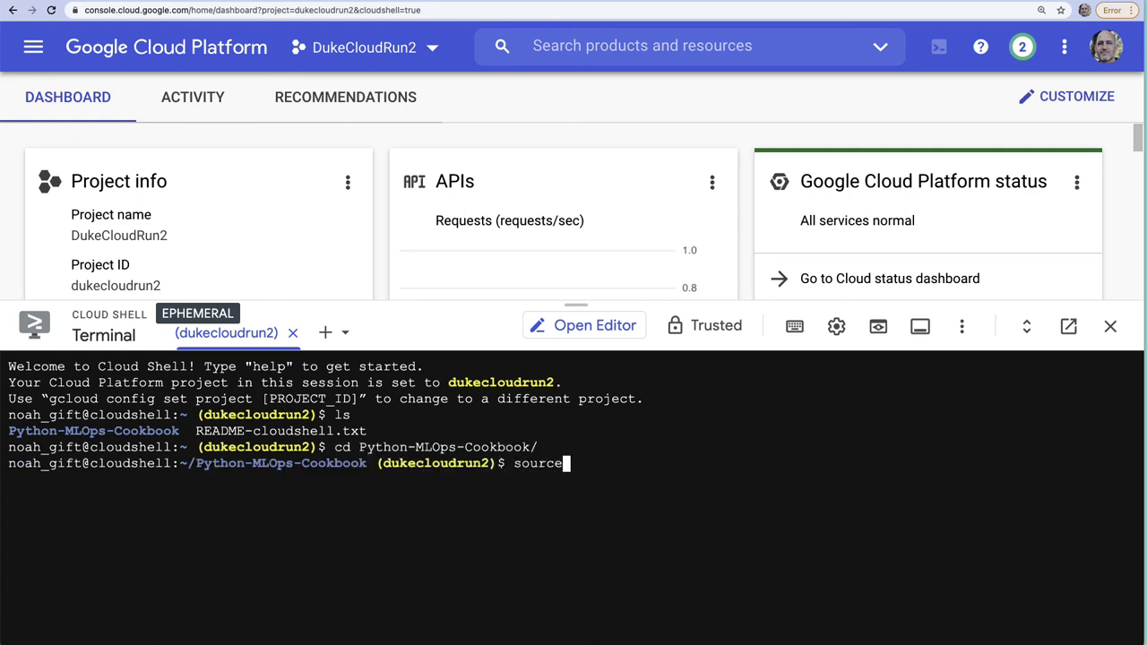
pyautogui.write(' ~/.venv/bin/activate')
pyautogui.press('Return')
# Rerun "gcloud run deploy" with the default source location and service name, choosing region 23 (us-east1).
pyautogui.press('Up')
pyautogui.press('Up')
pyautogui.press('Up')
pyautogui.press('Up')
pyautogui.press('Return')
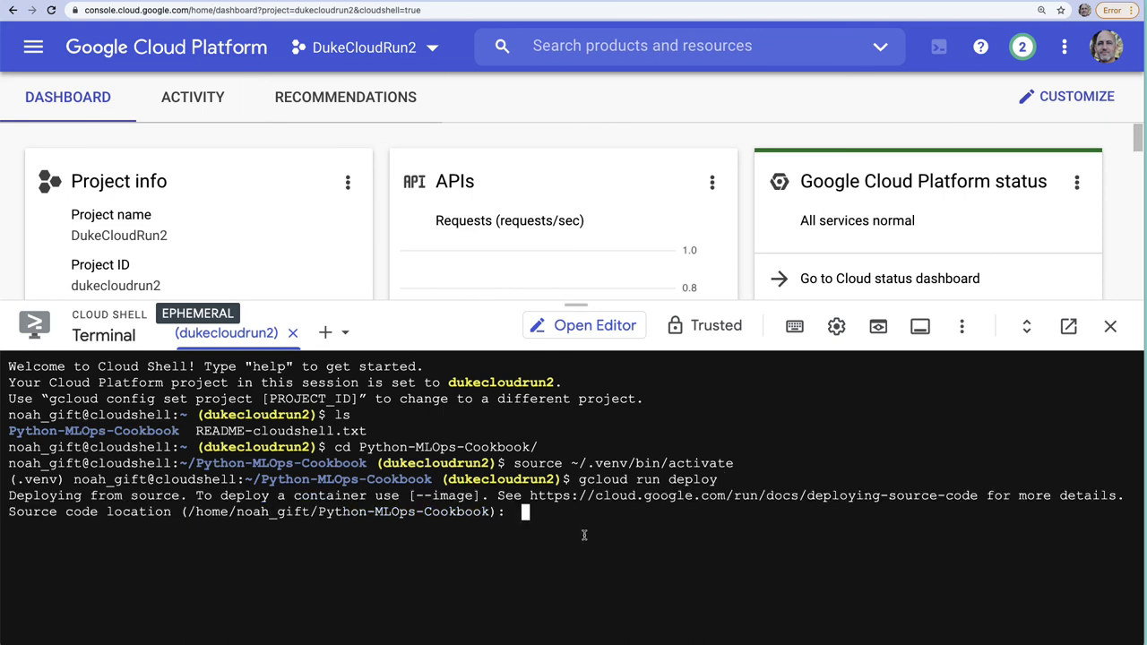
pyautogui.press('Return')
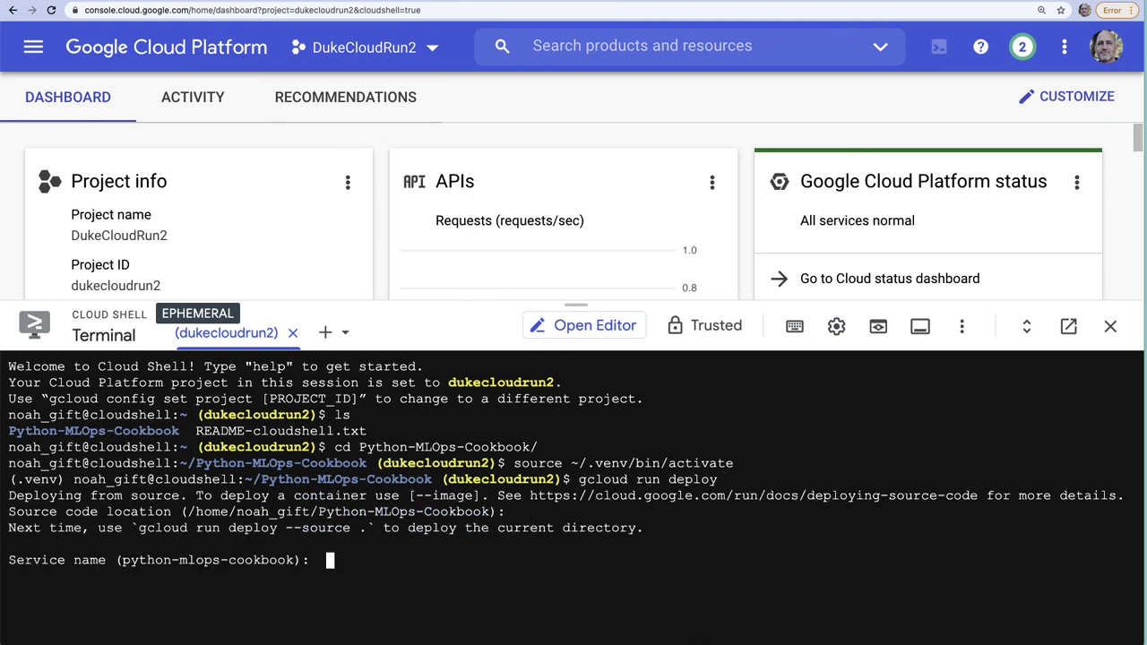
pyautogui.press('Return')
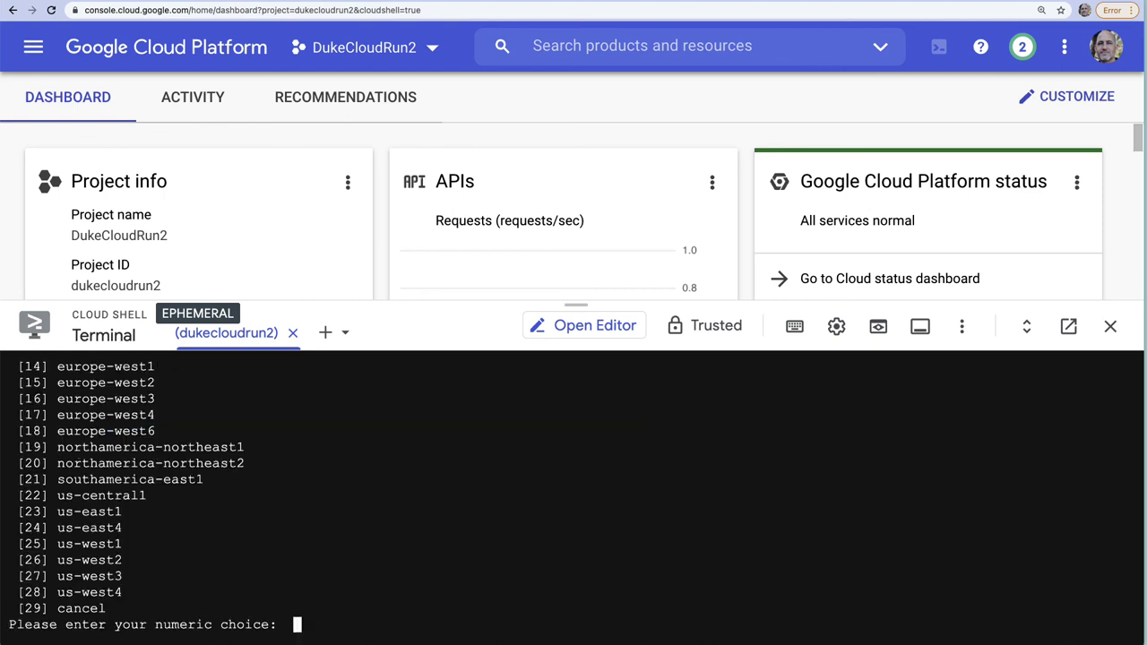
pyautogui.write('23')
pyautogui.press('Return')
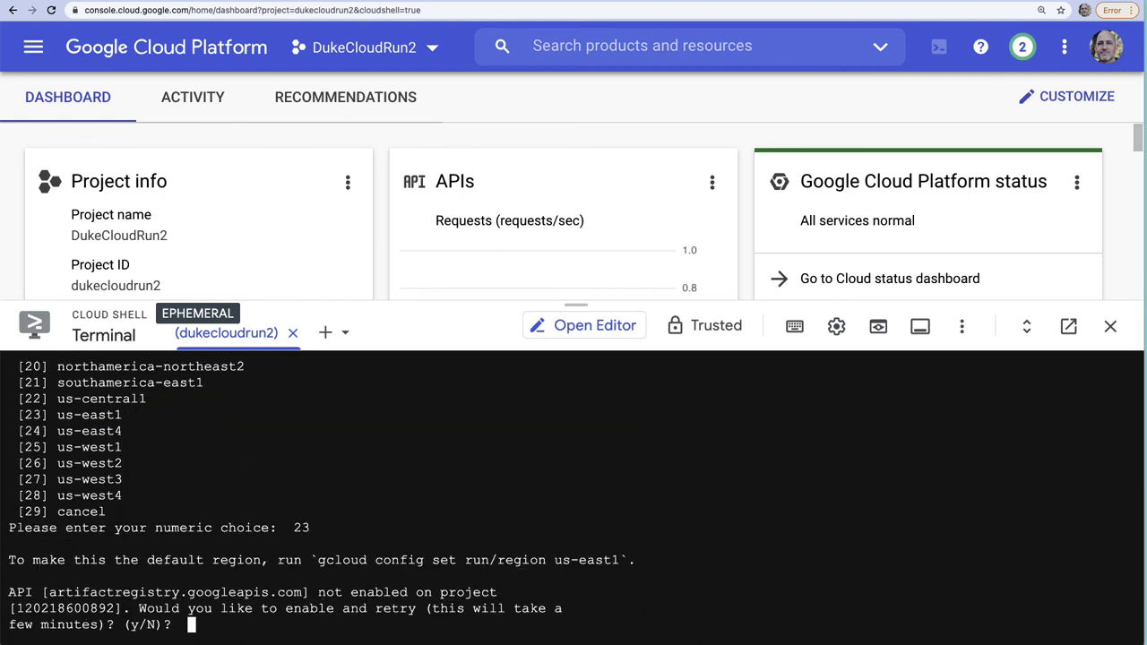
# Answer yes to the deployment prompts for enabling the Artifact Registry API, creating the cloud-run-source-deploy repository and allowing unauthenticated invocations.
pyautogui.write('y')
pyautogui.press('Return')
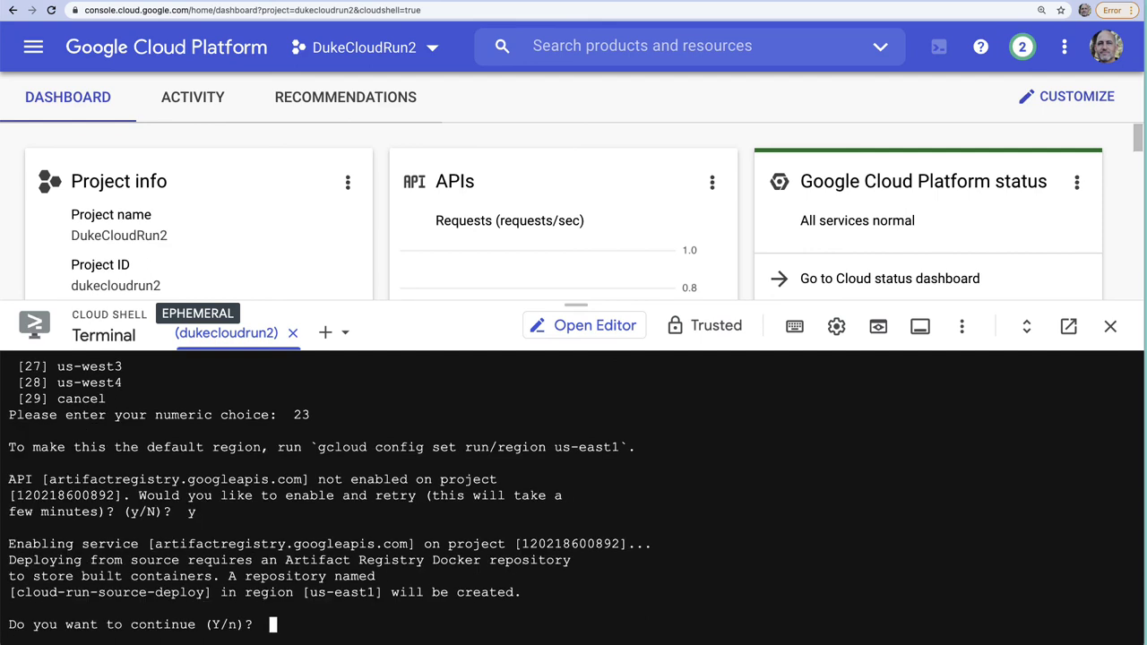
pyautogui.write('y')
pyautogui.press('Return')
pyautogui.write('y')
pyautogui.press('Return')
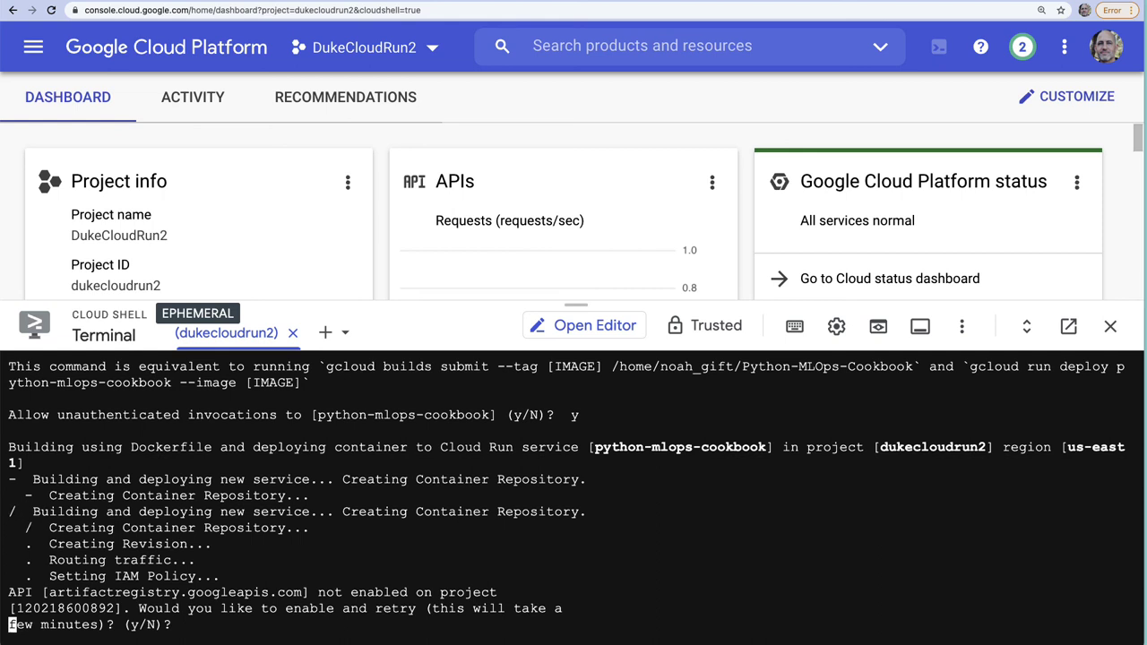
pyautogui.write('y')
pyautogui.press('Return')
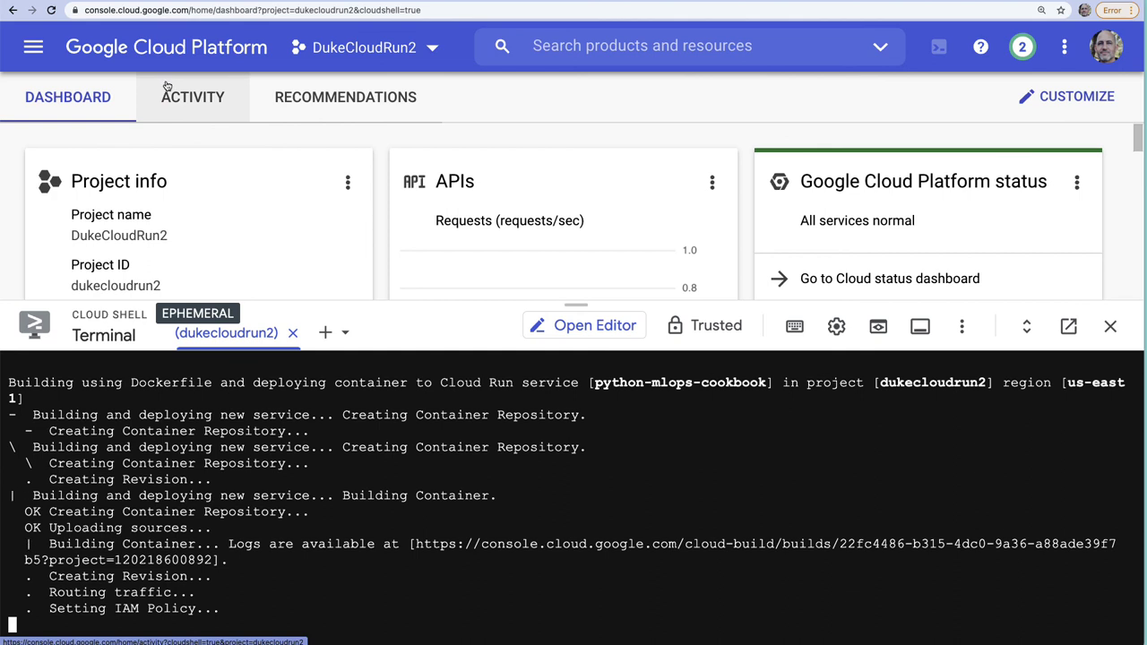
# Find Container Registry through the console search and go from there to the Artifact Registry repositories.
pyautogui.click(574, 47)
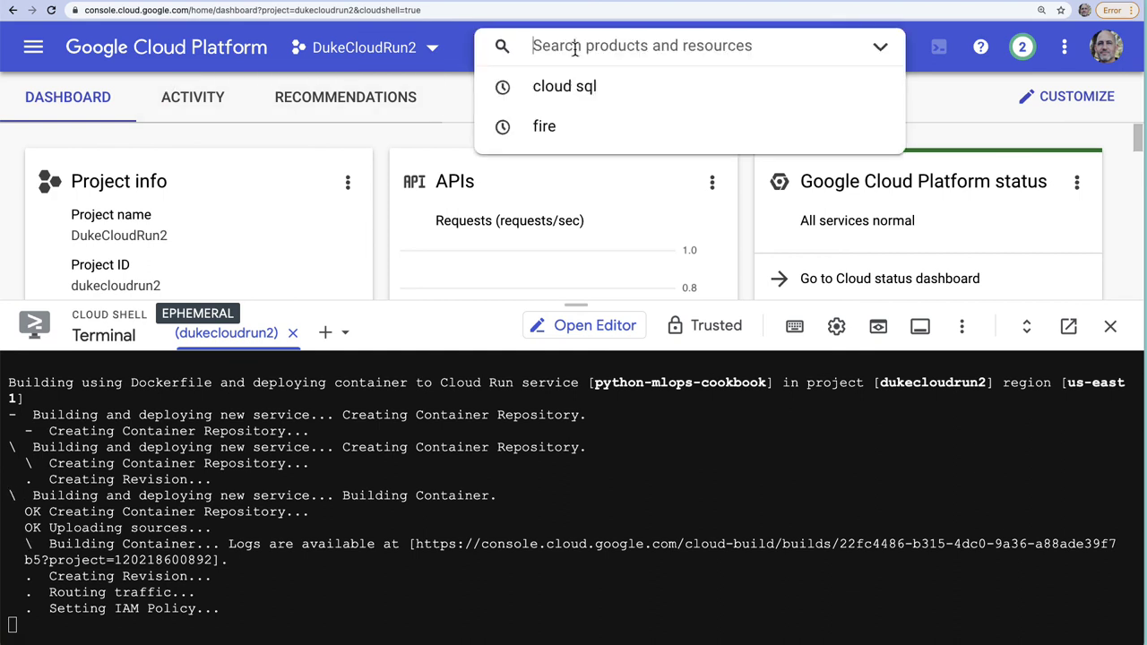
pyautogui.write('registry')
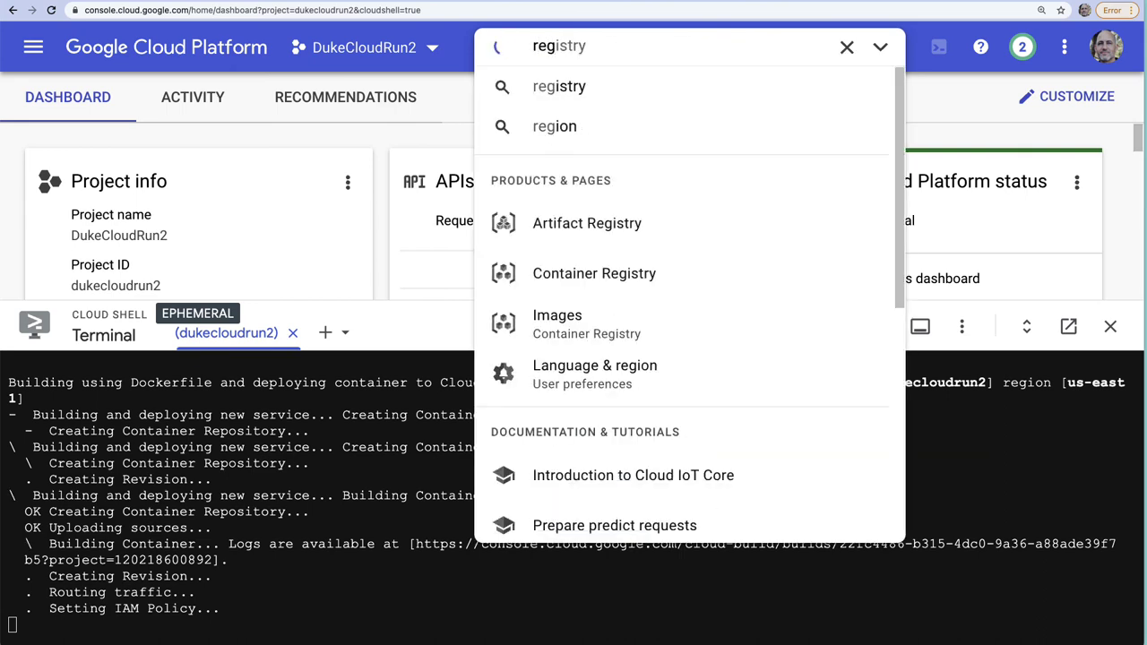
pyautogui.press('Down')
pyautogui.press('Down')
pyautogui.press('Down')
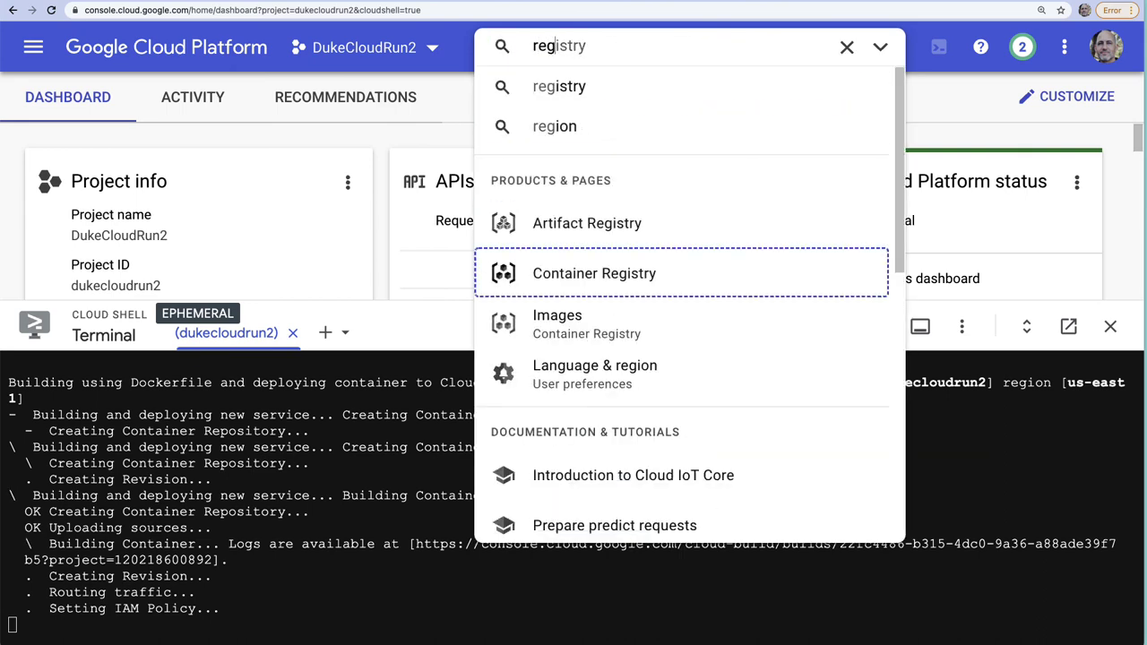
pyautogui.press('Return')
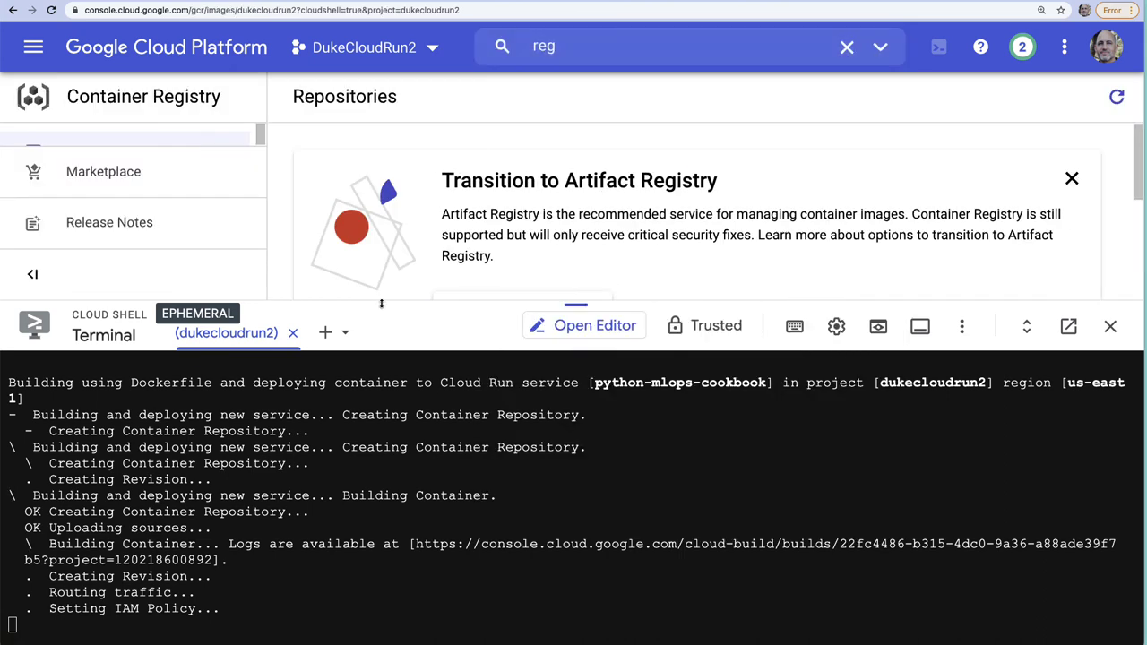
pyautogui.moveTo(387, 305); pyautogui.dragTo(363, 341)
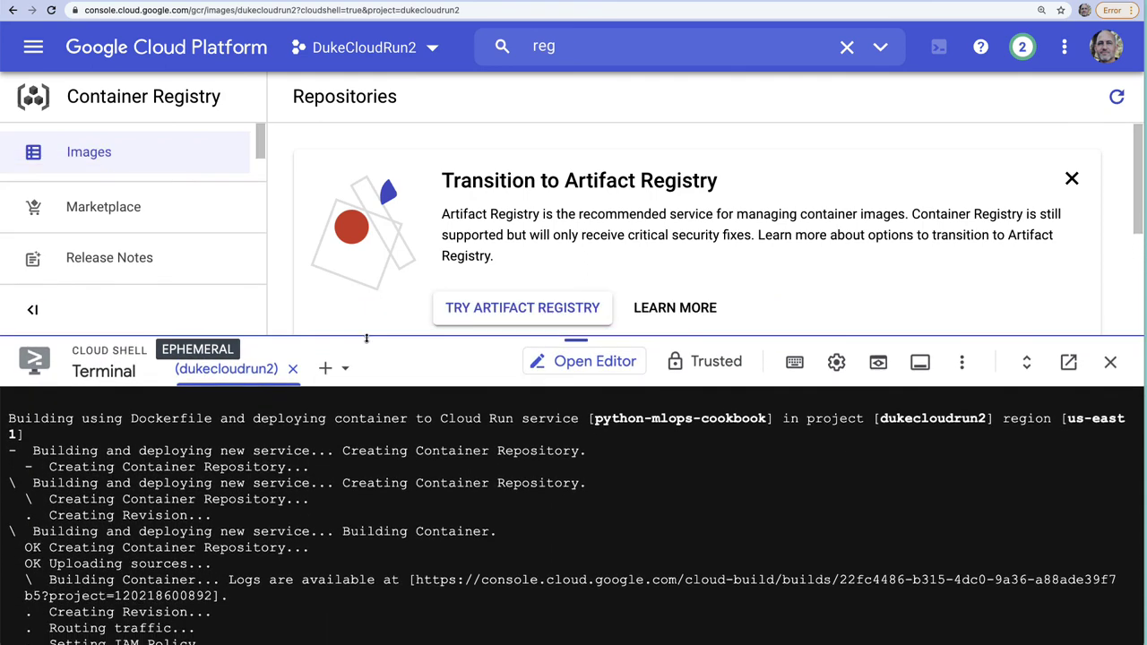
pyautogui.click(494, 309)
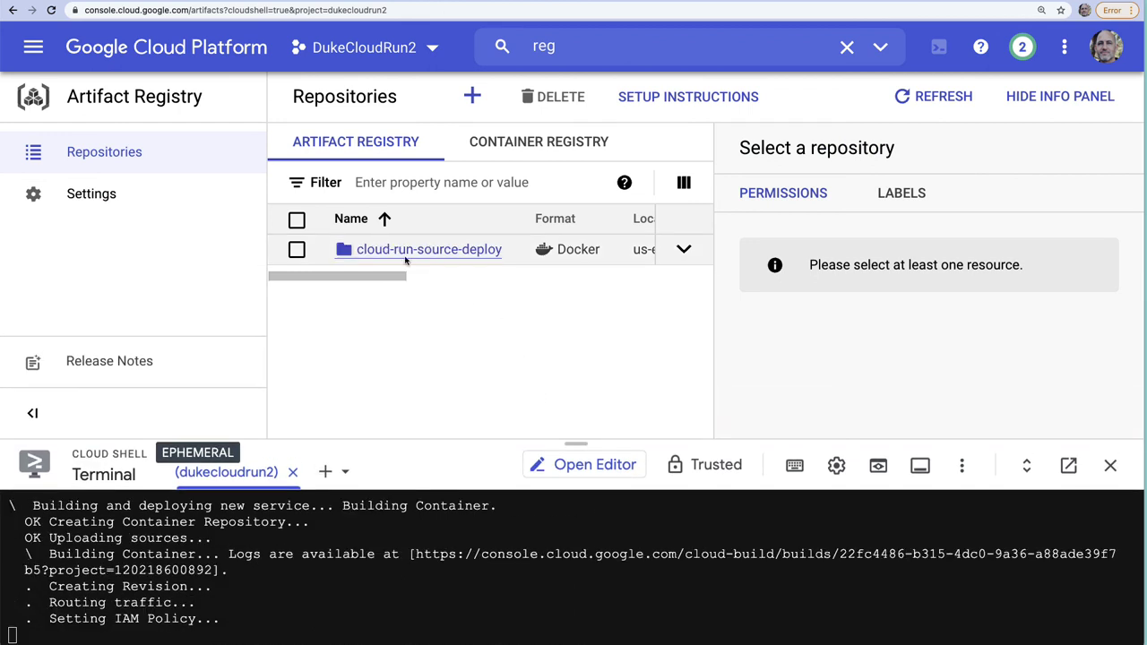
# Select the cloud-run-source-deploy repository and look through its permissions.
pyautogui.moveTo(393, 278); pyautogui.dragTo(305, 294)
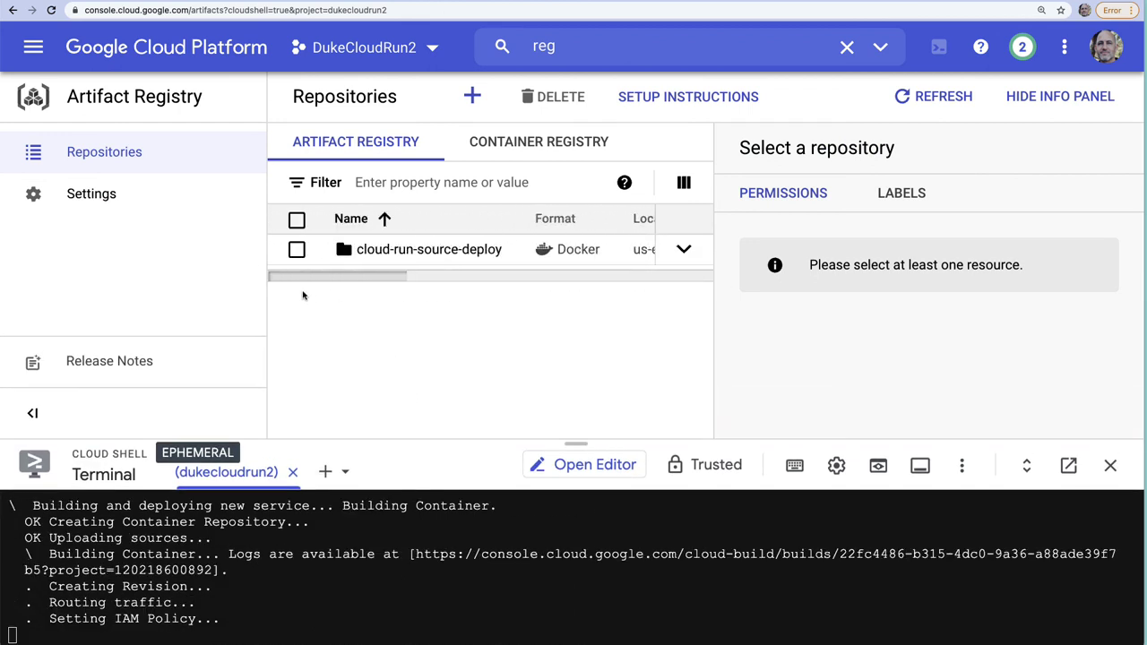
pyautogui.click(567, 249)
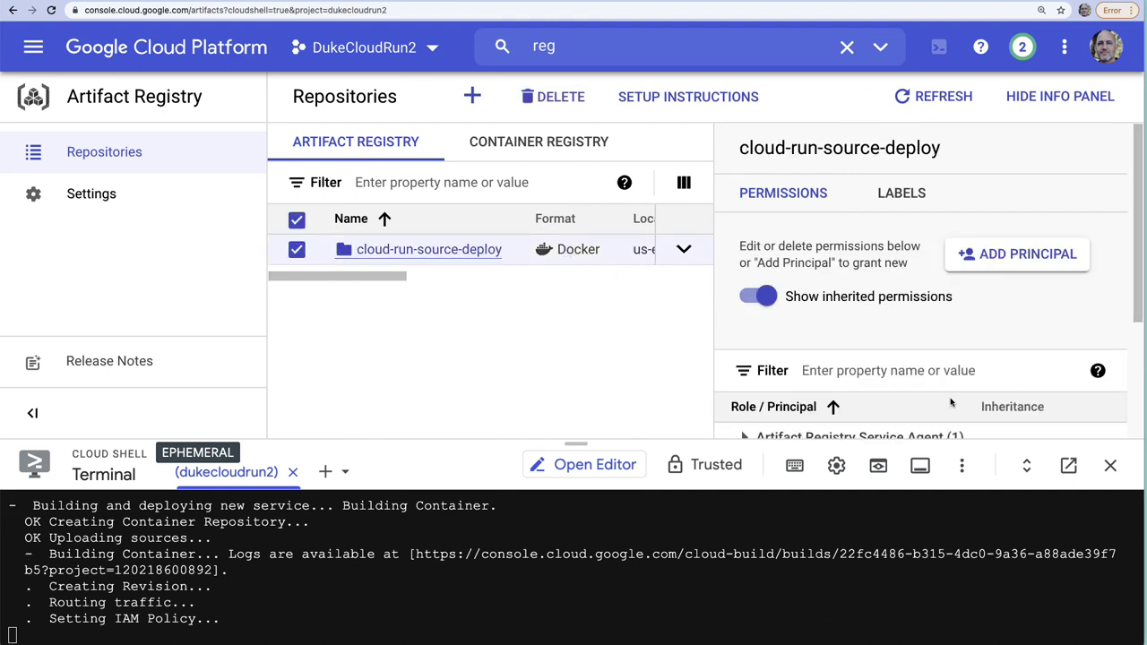
pyautogui.scroll(-3, 946, 395)
pyautogui.scroll(3, 939, 369)
pyautogui.moveTo(352, 441); pyautogui.dragTo(352, 335)
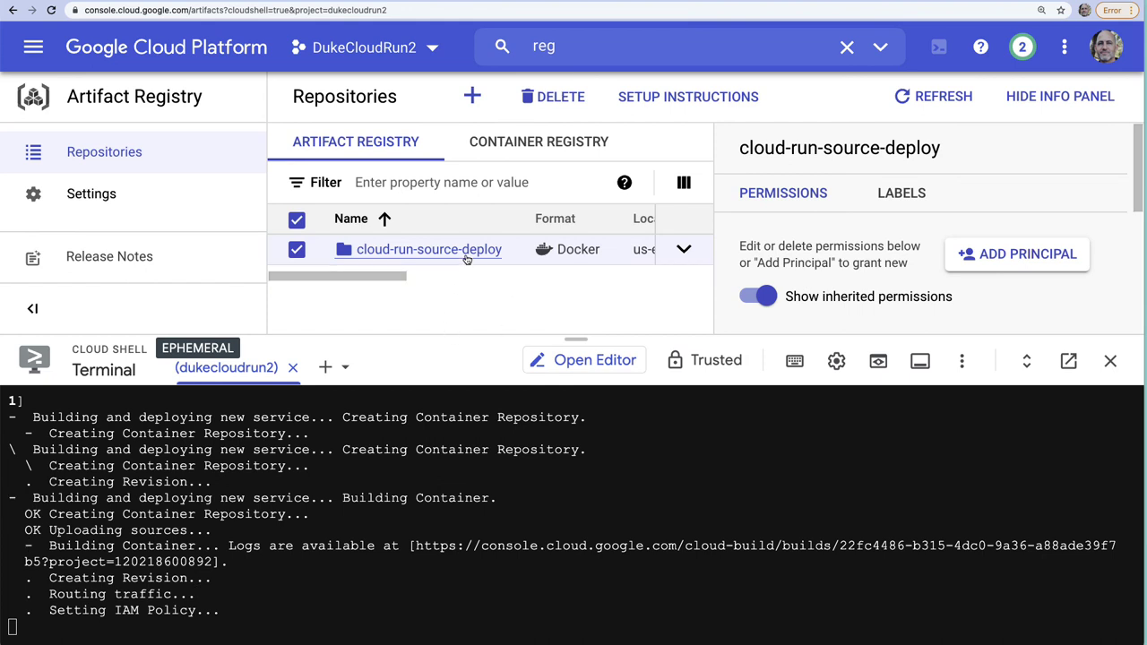
# Search the console for "cloud run" and open the Cloud Run page.
pyautogui.click(570, 52)
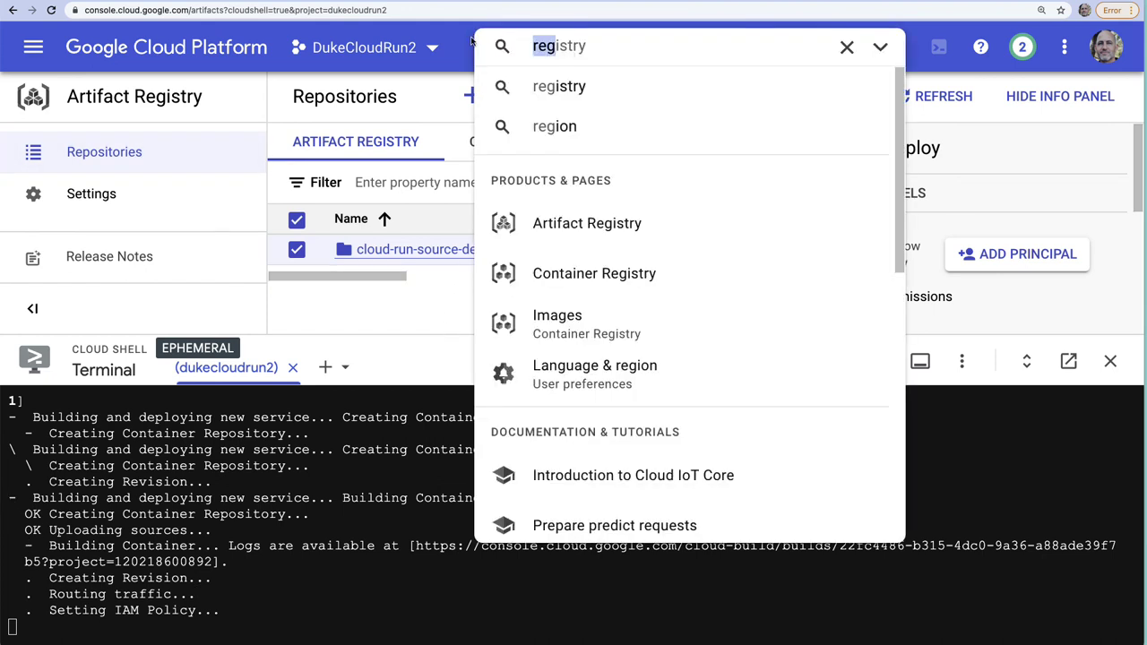
pyautogui.write('cloud build')
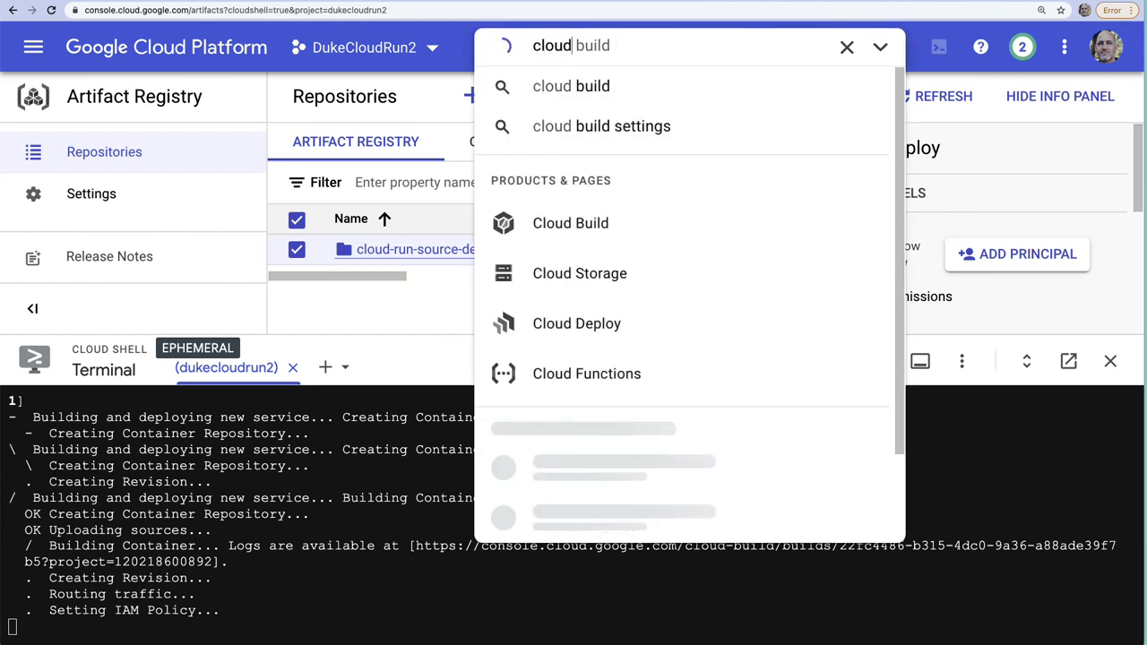
pyautogui.press('BackSpace')
pyautogui.press('BackSpace')
pyautogui.press('BackSpace')
pyautogui.press('BackSpace')
pyautogui.press('BackSpace')
pyautogui.write('run')
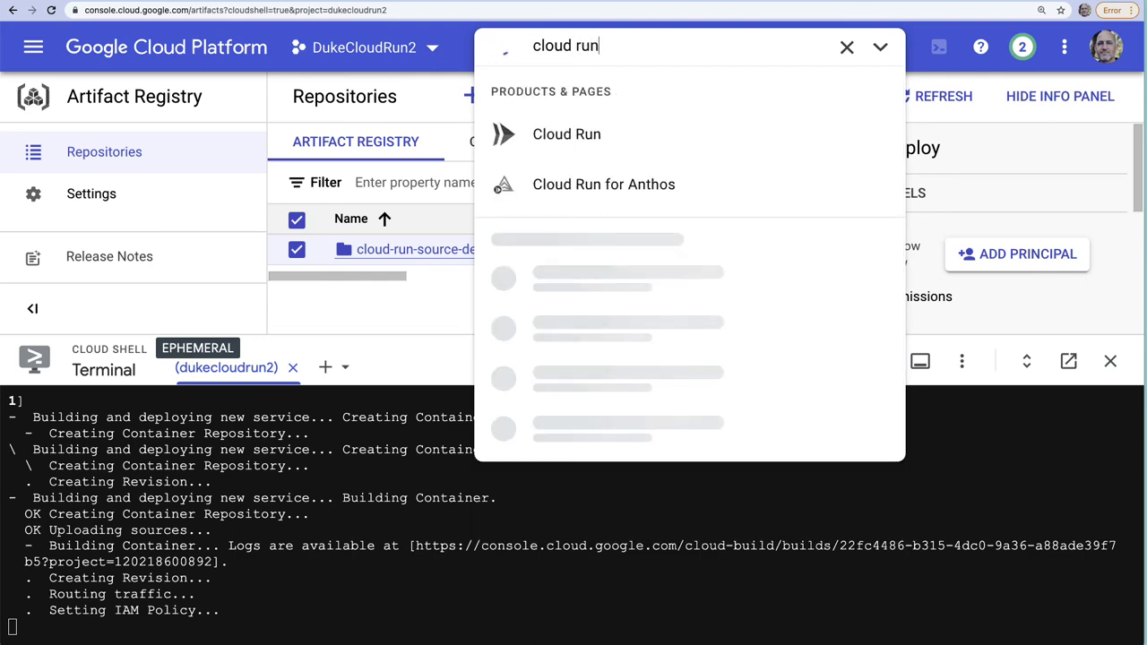
pyautogui.click(560, 141)
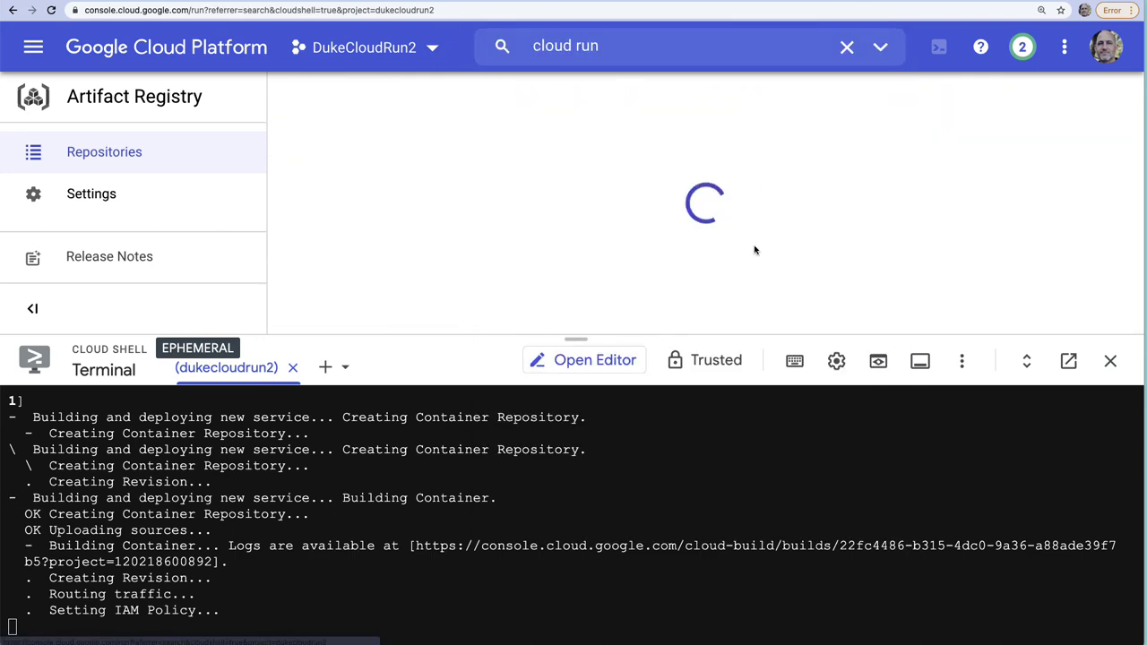
# Open the helloworld service from the Cloud Run services list and look over its metrics.
pyautogui.moveTo(684, 336); pyautogui.dragTo(571, 418)
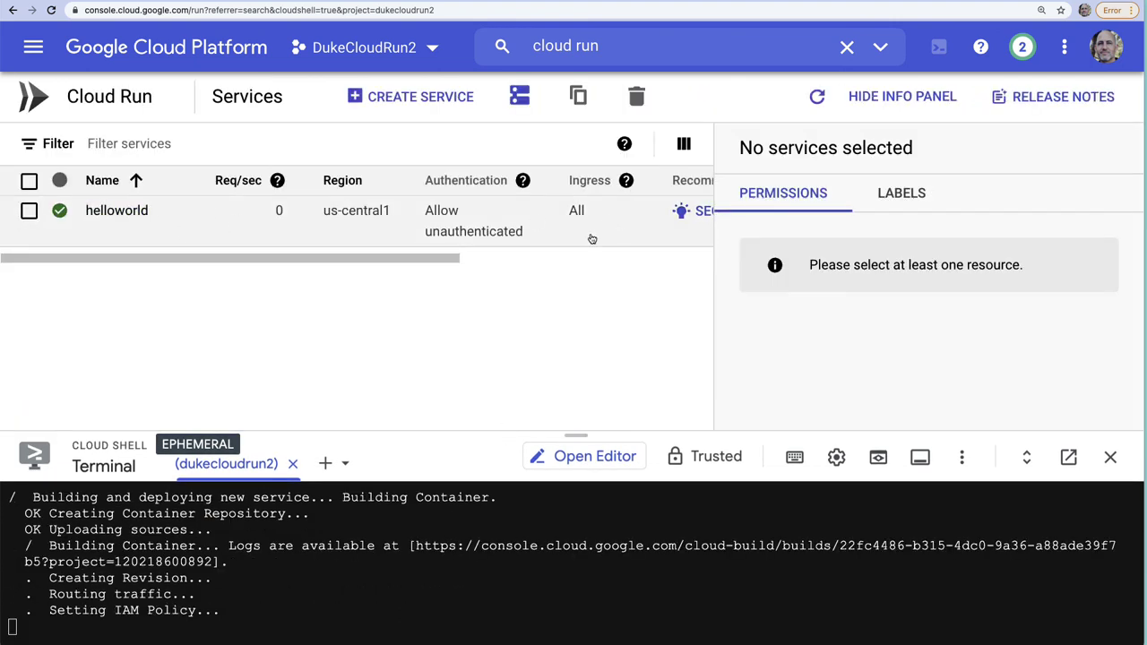
pyautogui.hscroll(3, 412, 256)
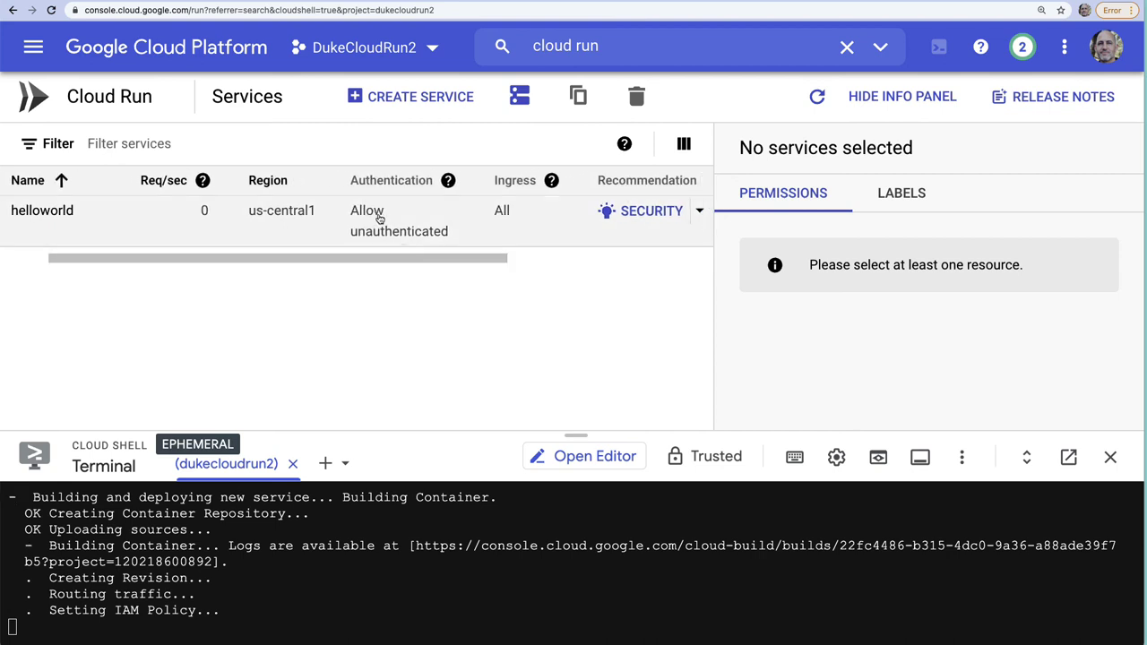
pyautogui.moveTo(410, 256); pyautogui.dragTo(302, 259)
pyautogui.click(119, 212)
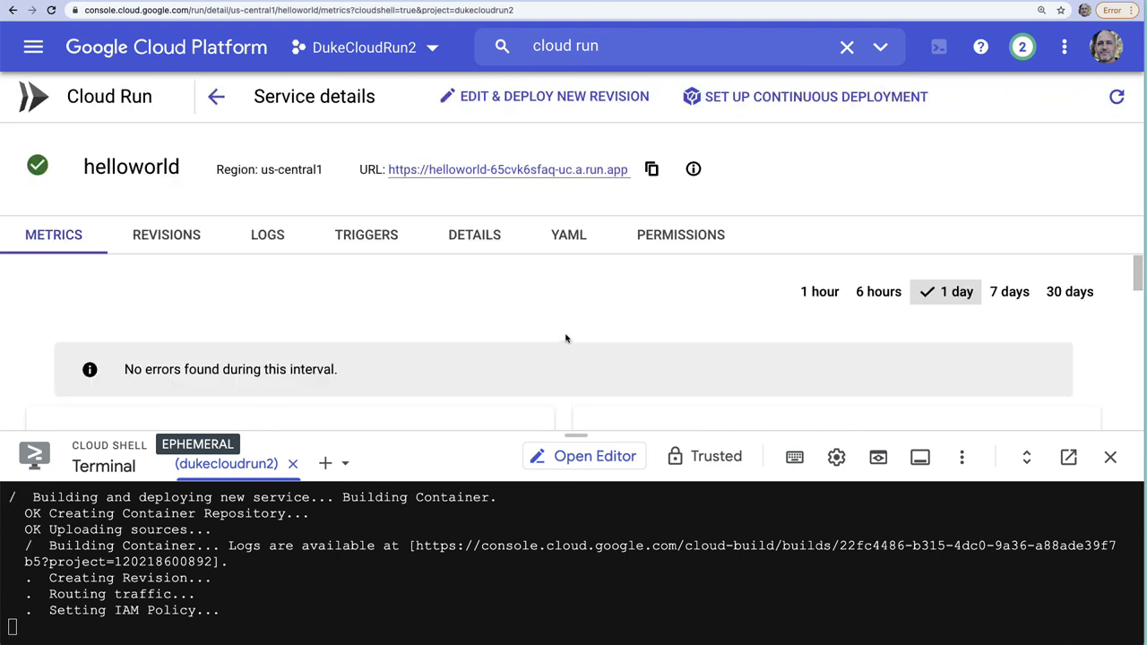
pyautogui.moveTo(556, 437); pyautogui.dragTo(539, 496)
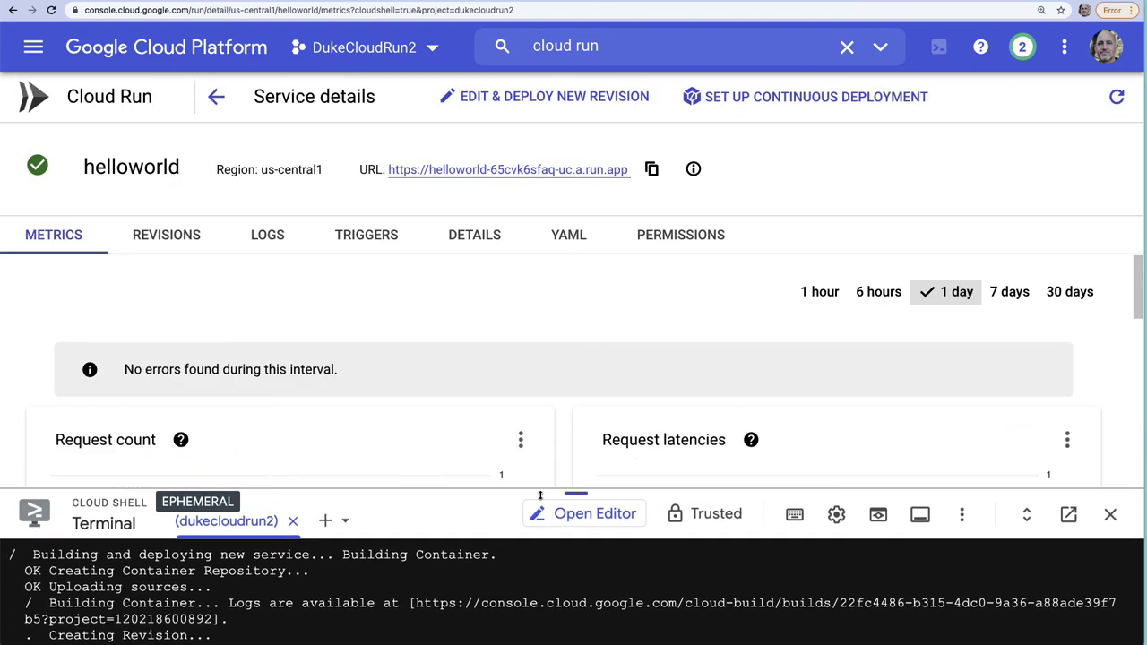
pyautogui.scroll(-2, 412, 359)
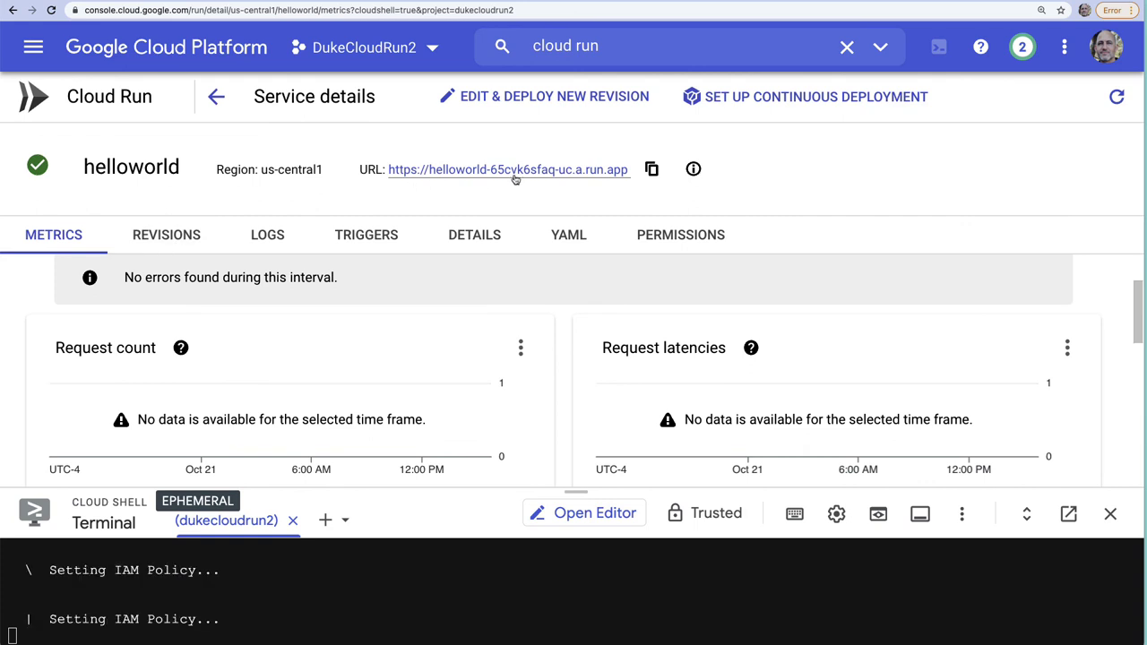
# Open the helloworld service's URL in a separate browser tab to check the running app, and close that tab.
pyautogui.rightClick(601, 173)
pyautogui.click(678, 148)
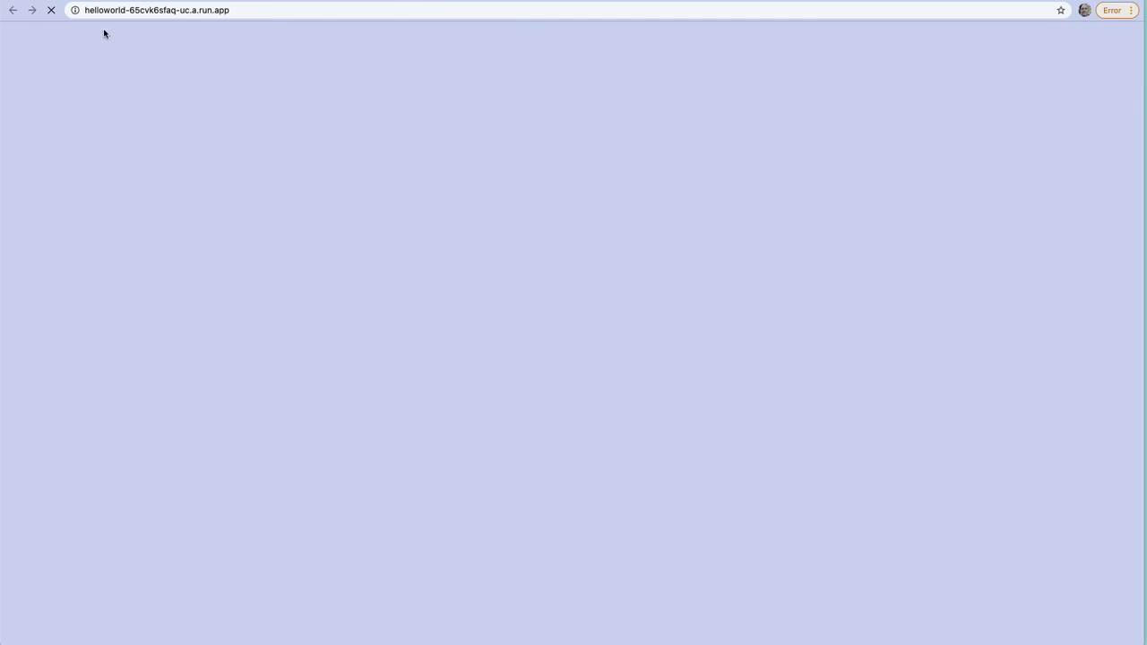
pyautogui.click(274, 9)
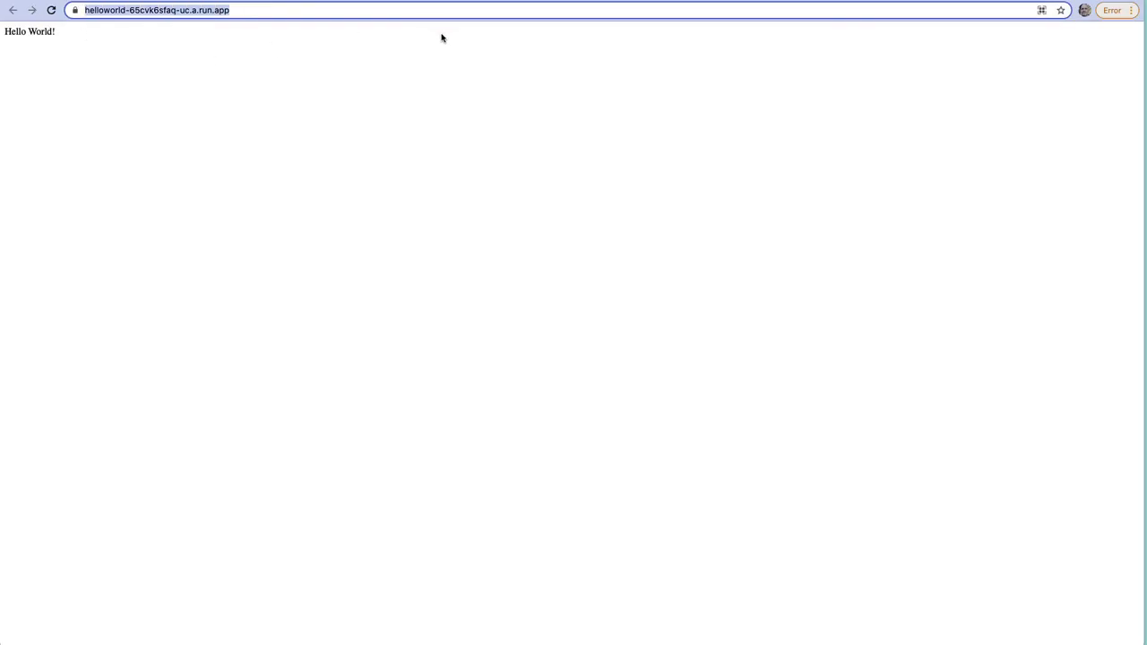
pyautogui.press('super+w')
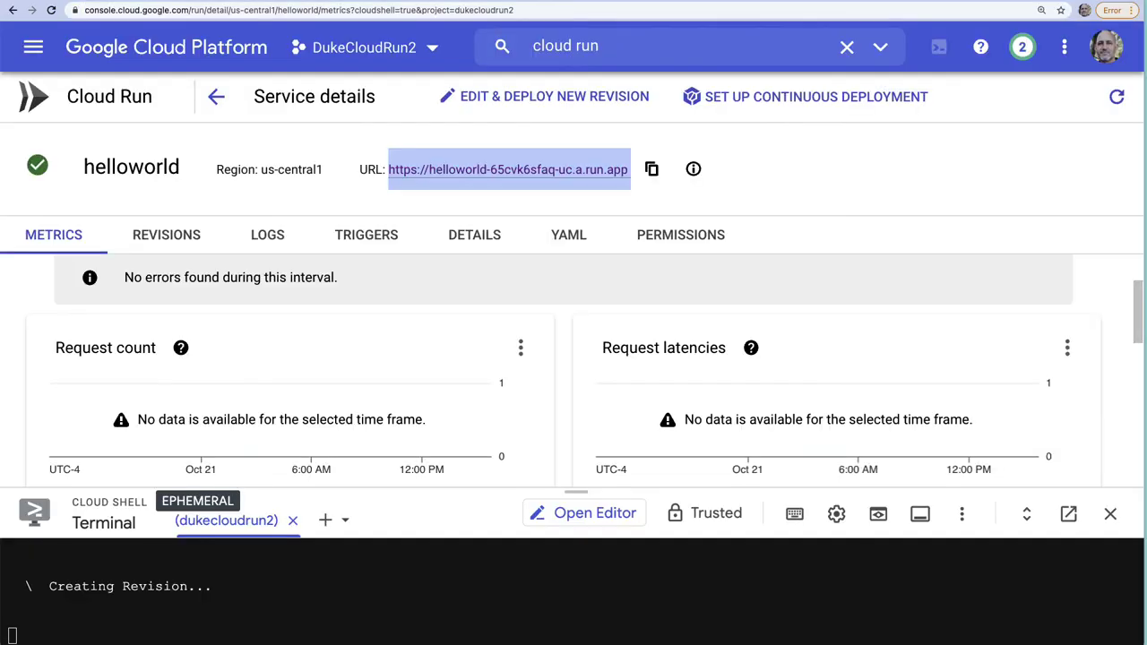
# Return to the services list, select python-mlops-cookbook, and review its permissions and deployment details alongside the Cloud Shell deployment output.
pyautogui.moveTo(399, 491); pyautogui.dragTo(399, 408)
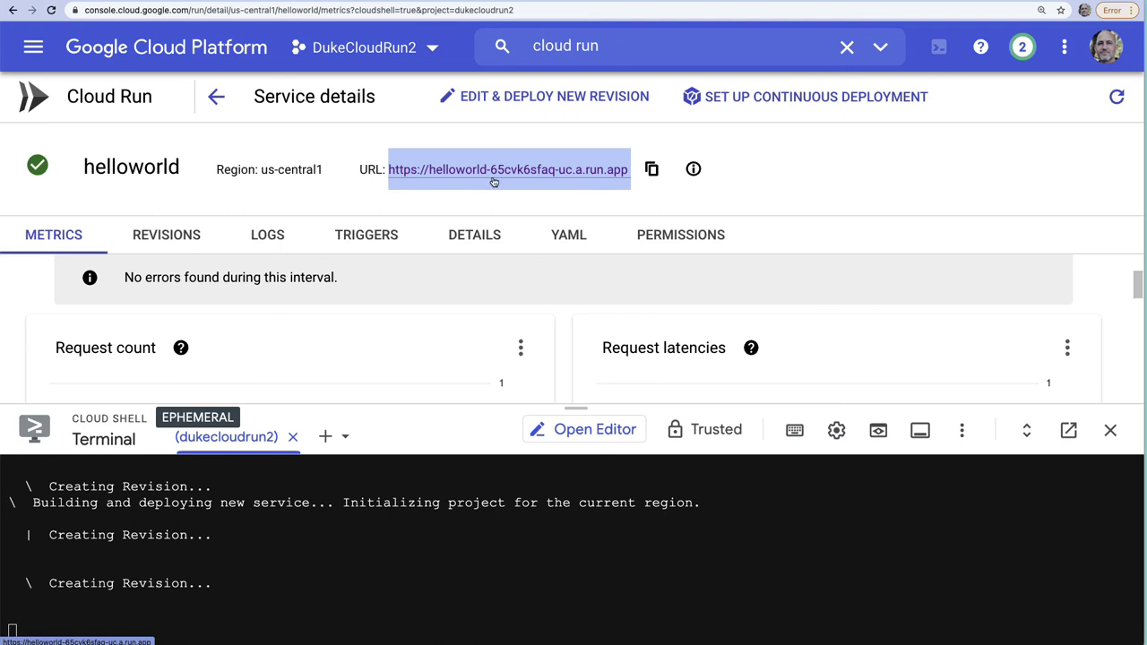
pyautogui.click(213, 96)
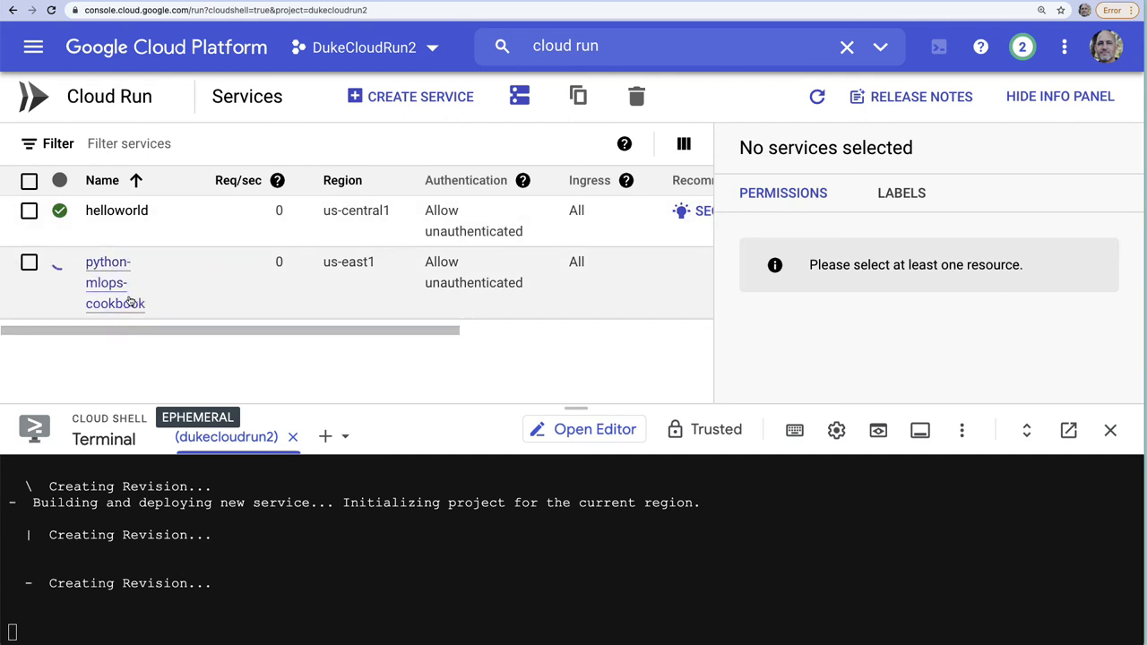
pyautogui.click(359, 285)
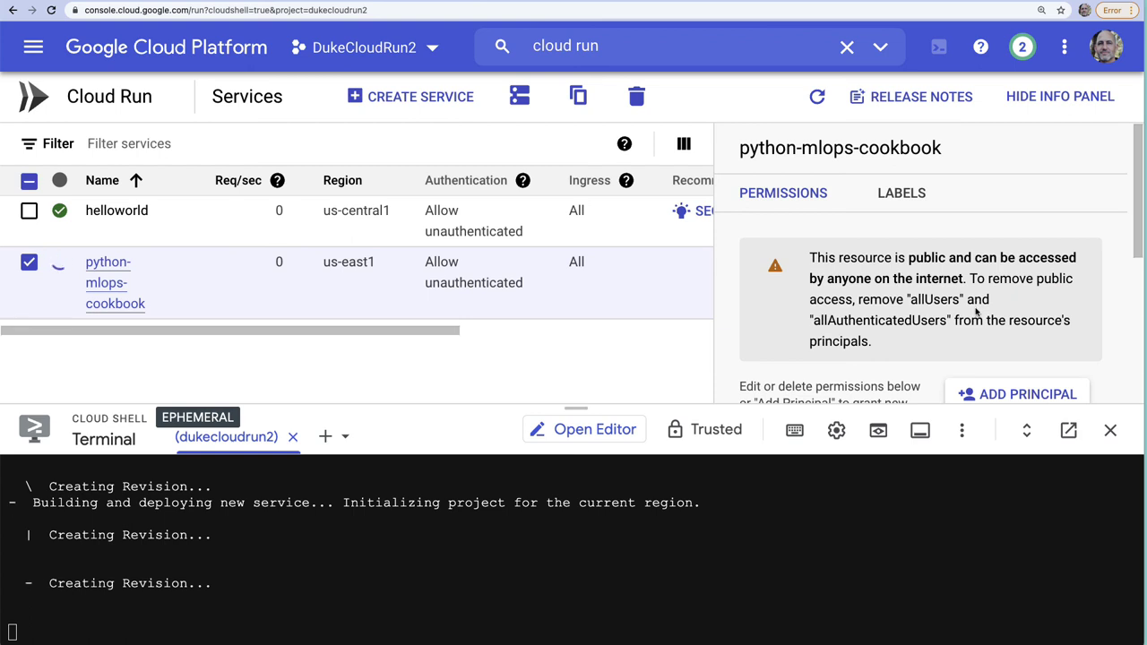
pyautogui.scroll(-3, 977, 309)
pyautogui.scroll(-4, 978, 310)
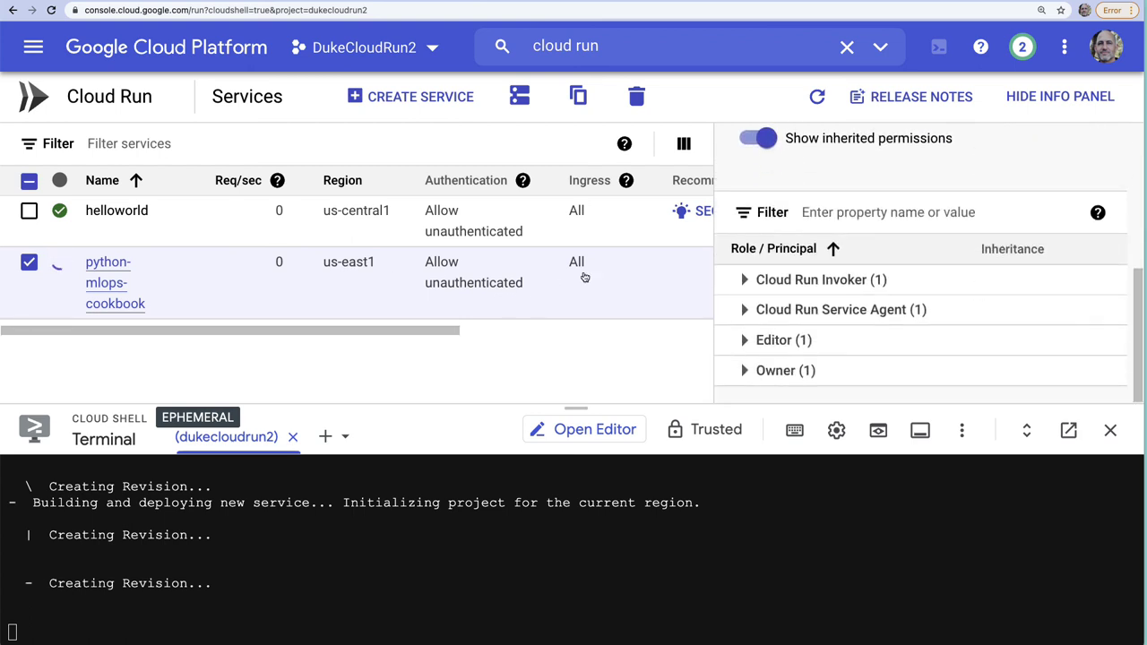
pyautogui.moveTo(428, 332); pyautogui.dragTo(708, 333)
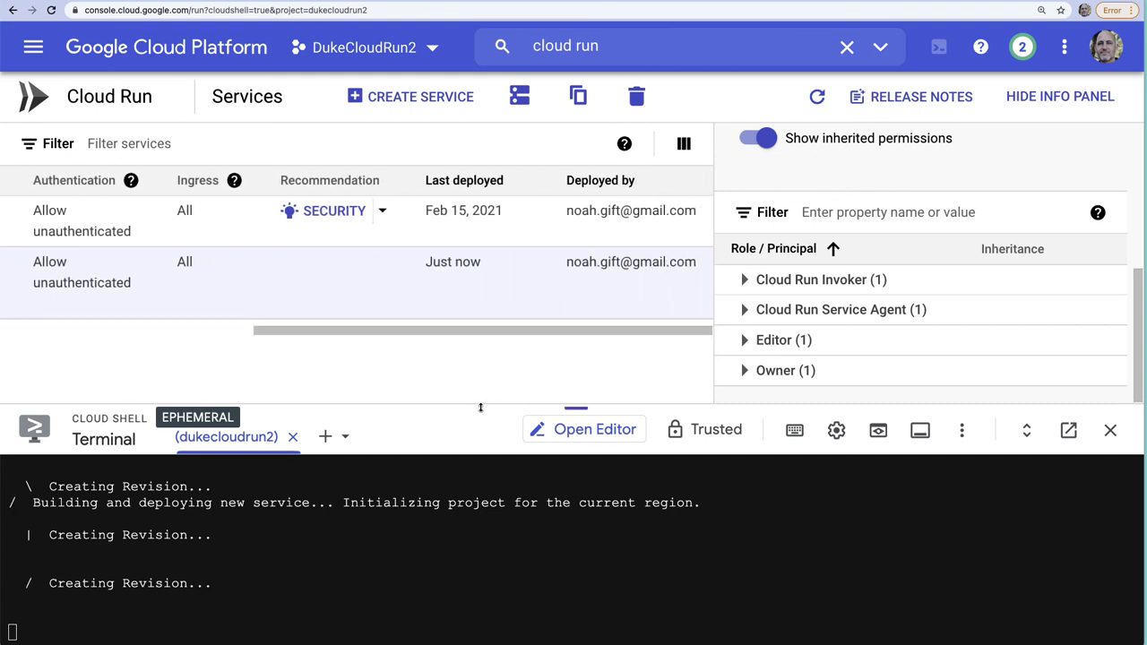
pyautogui.moveTo(482, 409); pyautogui.dragTo(484, 257)
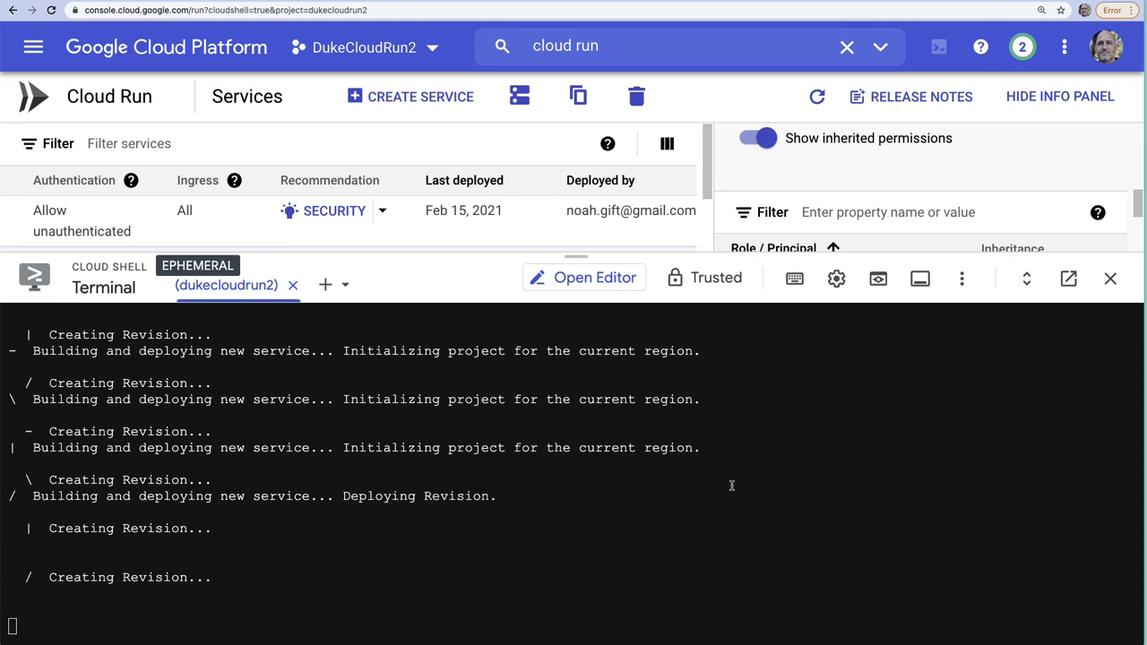
pyautogui.moveTo(457, 256); pyautogui.dragTo(464, 287)
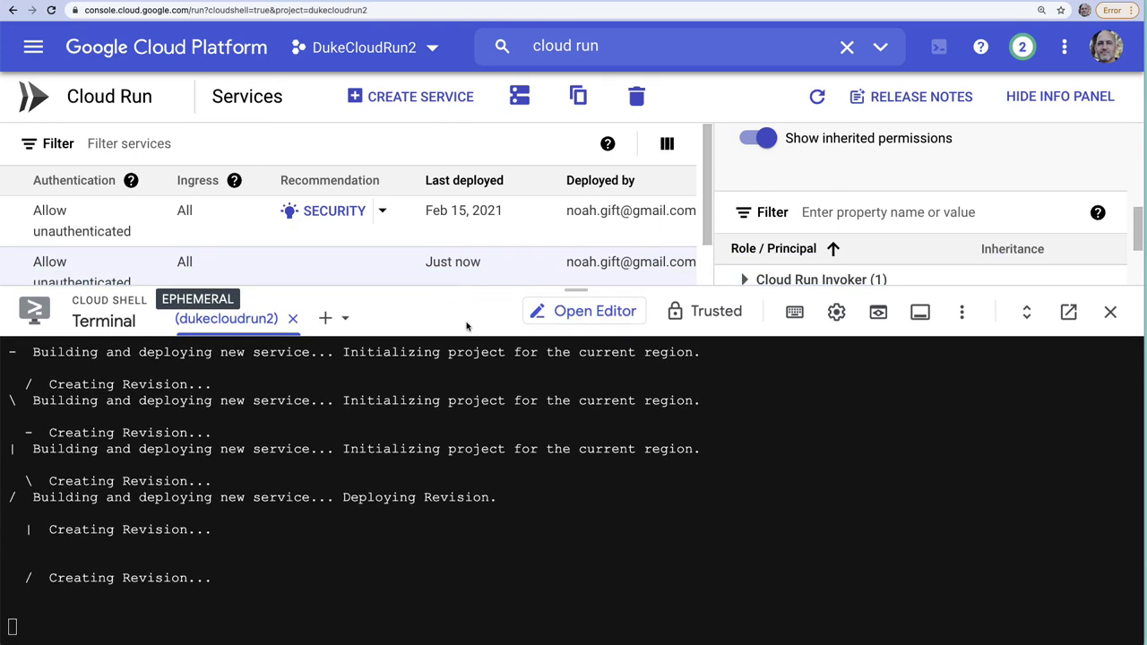